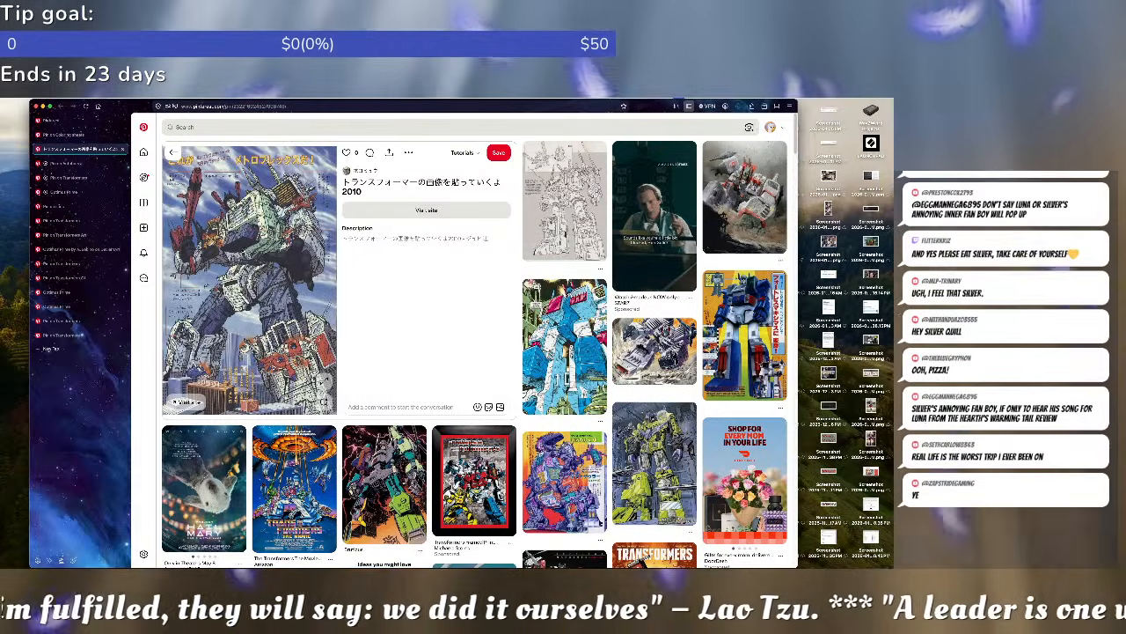
- Save the enlarged Metroplex poster image into a folder on the network drive and close its pin's tab
right_click(252, 249)
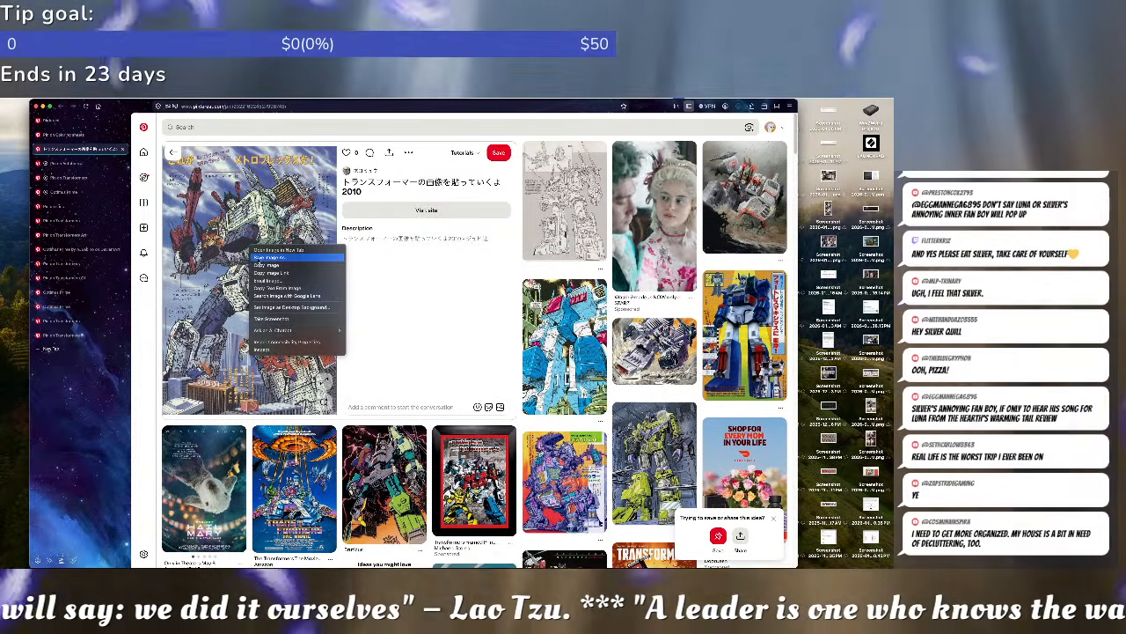
left_click(255, 257)
left_click(254, 258)
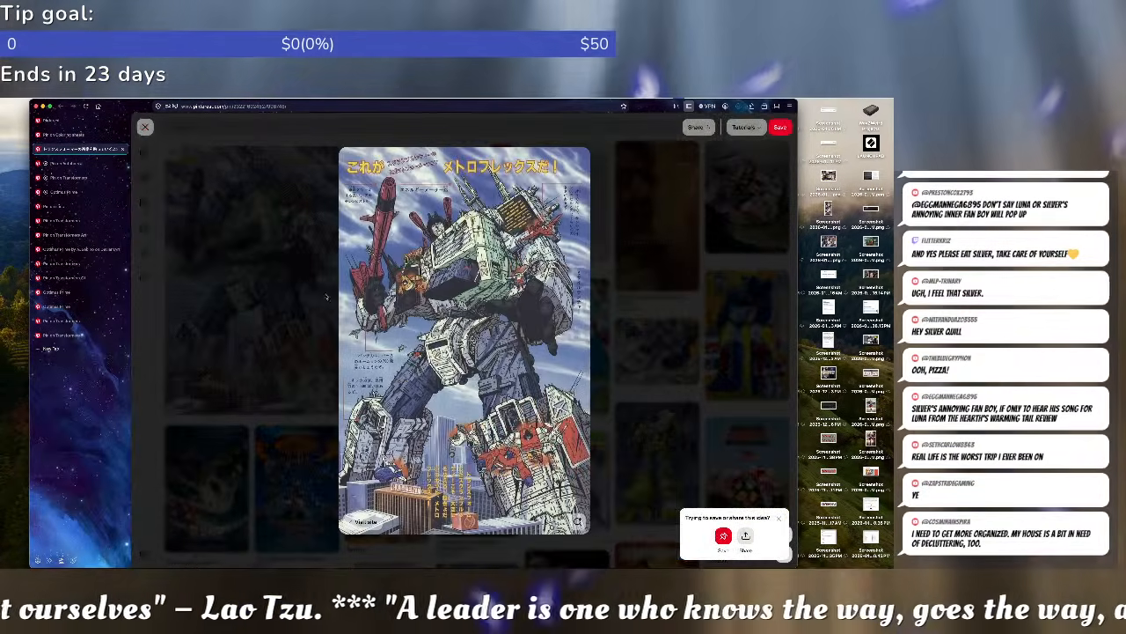
right_click(398, 227)
left_click(400, 241)
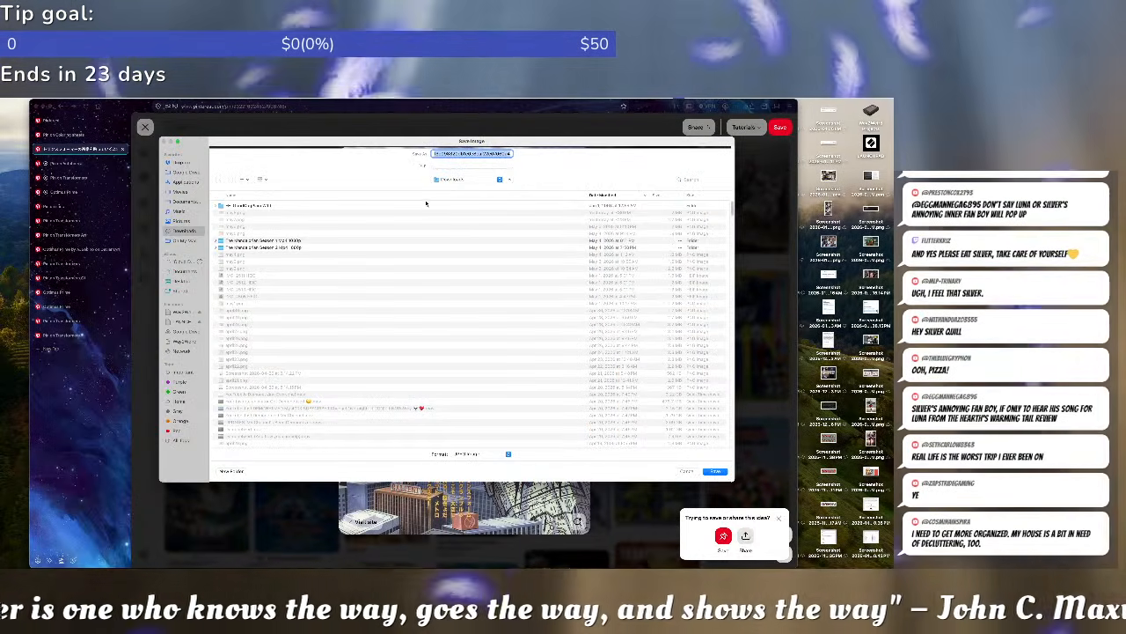
left_click(184, 342)
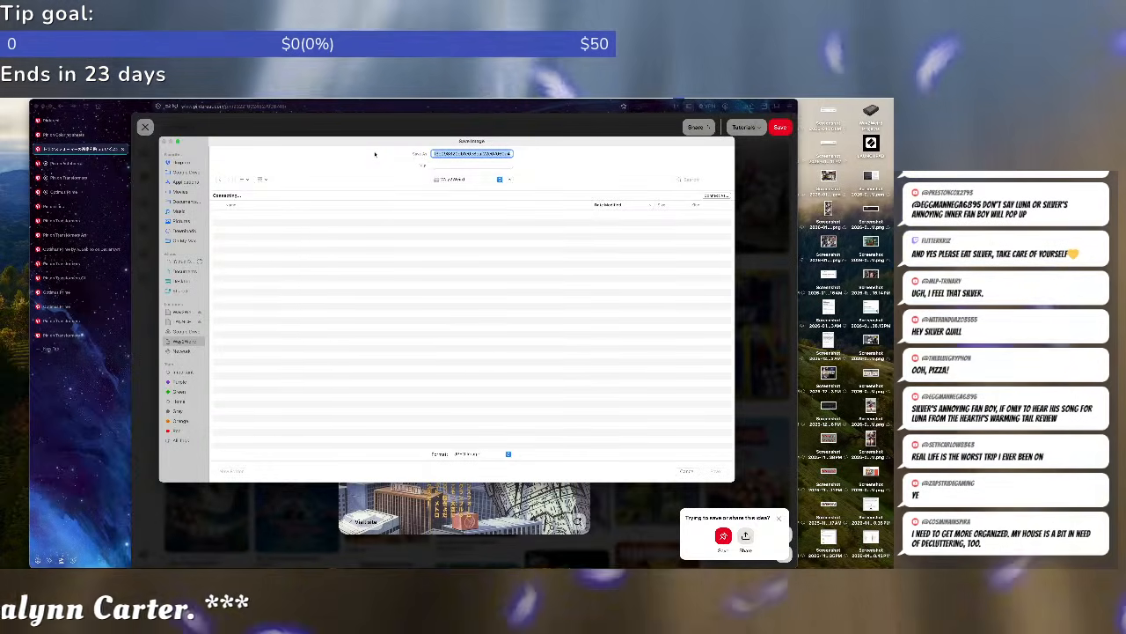
double_click(247, 231)
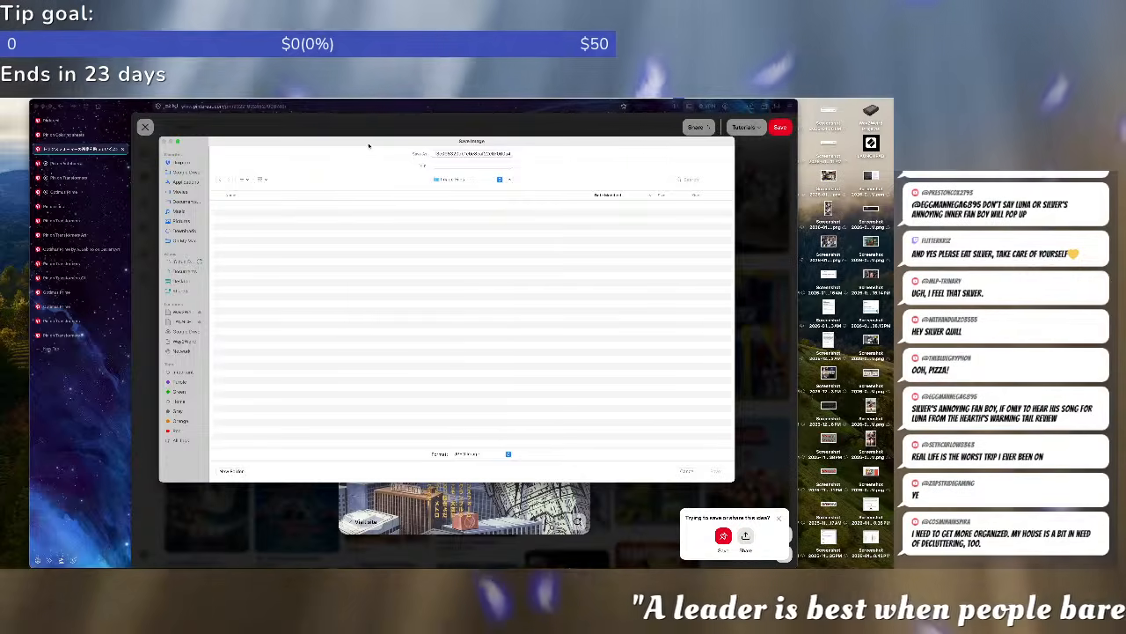
left_click_drag(369, 146, 0, 137)
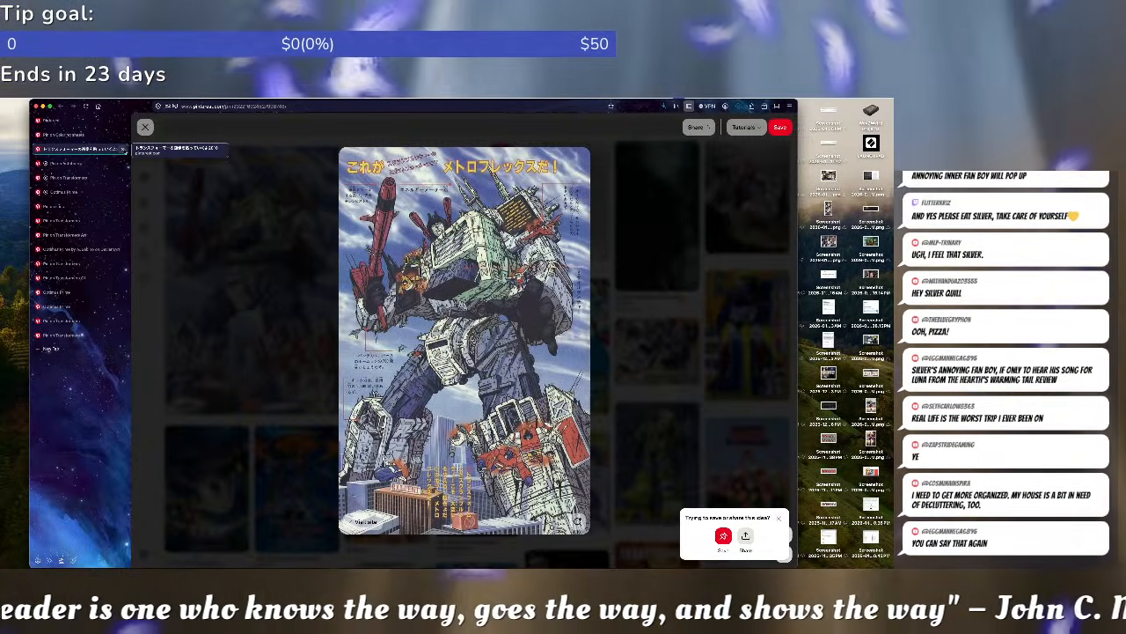
left_click(123, 150)
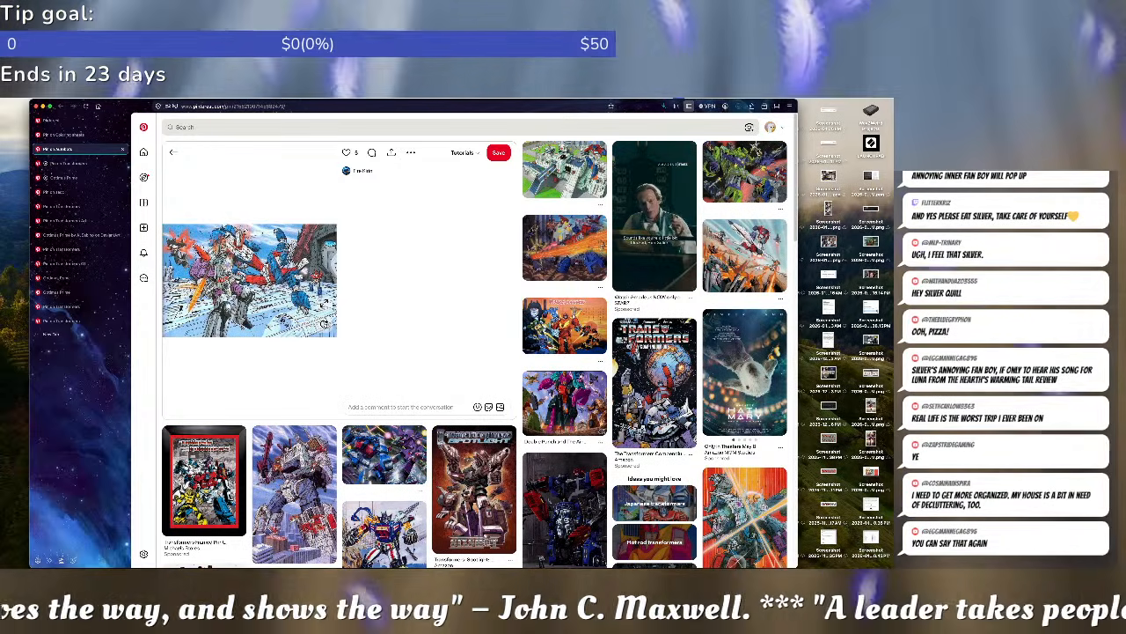
- Save the enlarged Transformers battle artwork with the blue-white deck to the same folder and close its tab
left_click(324, 305)
right_click(561, 285)
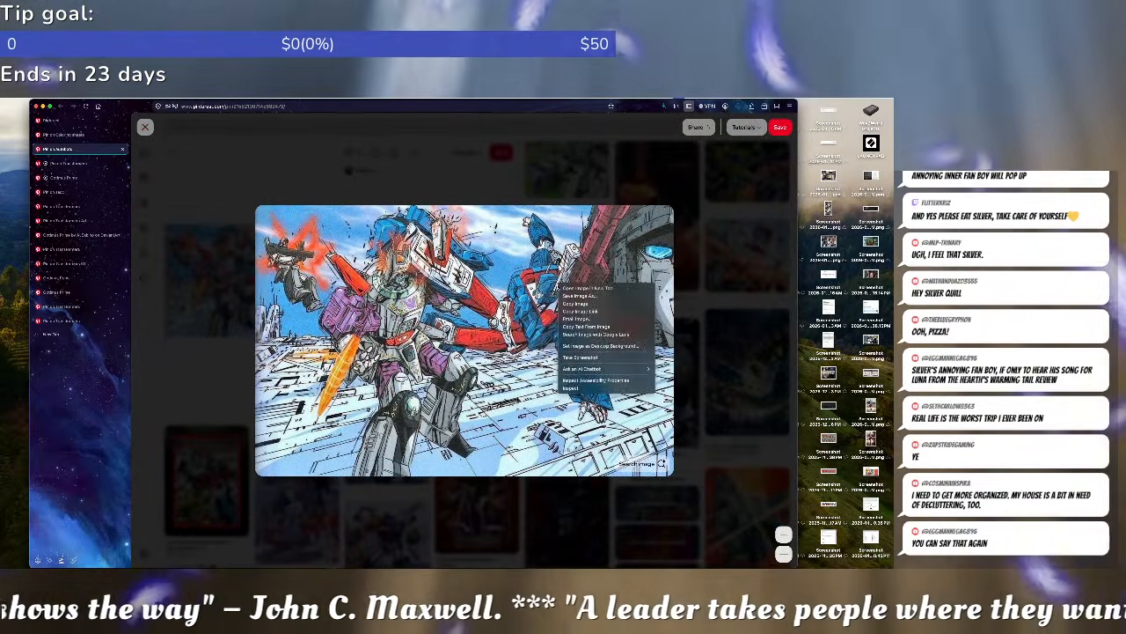
left_click(579, 296)
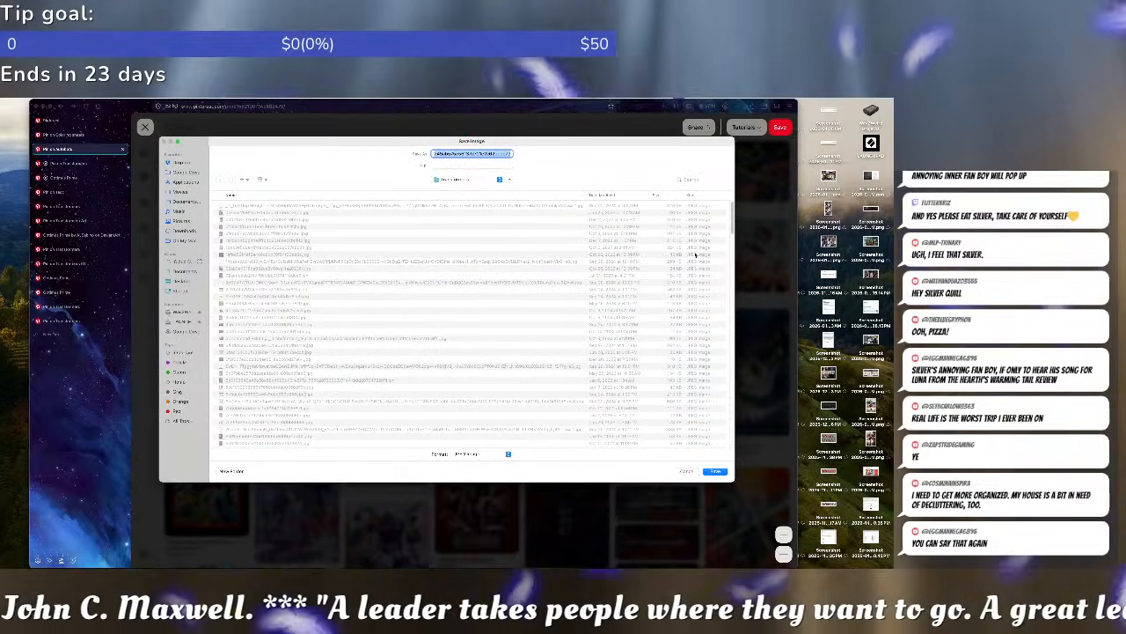
key("Return")
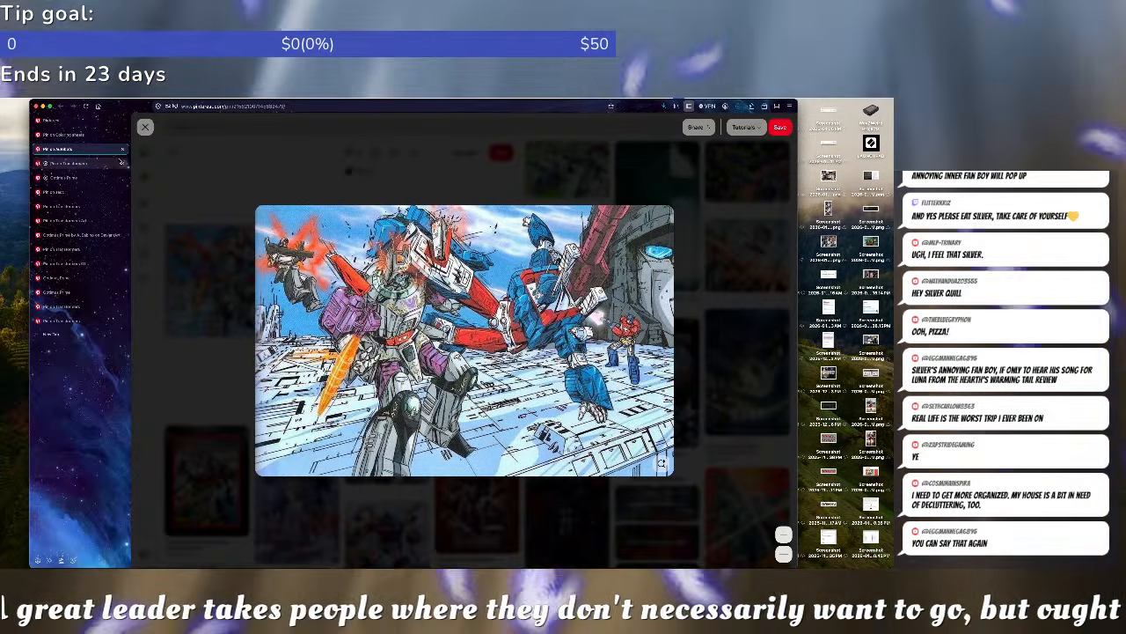
left_click(122, 150)
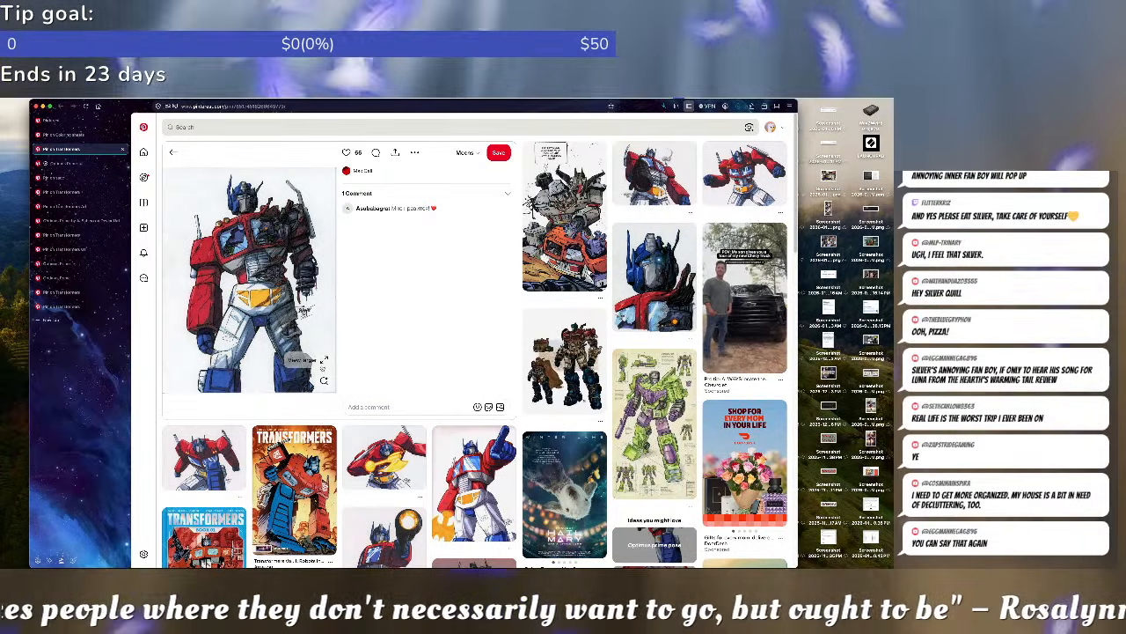
- Save the enlarged drawing of the battle-damaged Optimus Prime to the same folder and close its tab
left_click(324, 360)
right_click(494, 230)
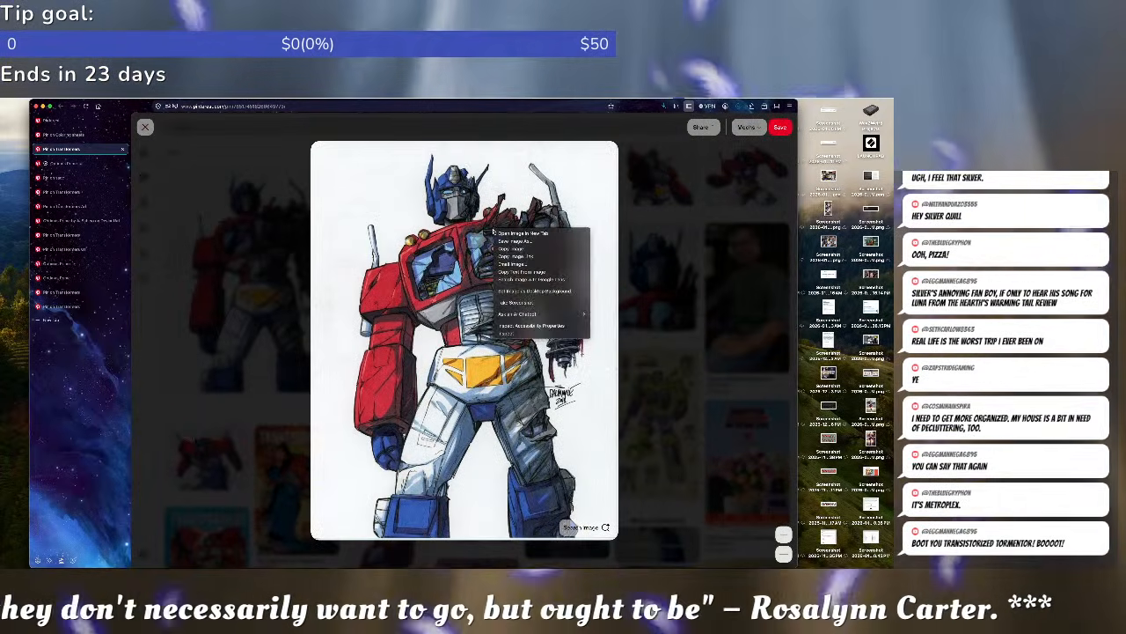
left_click(515, 241)
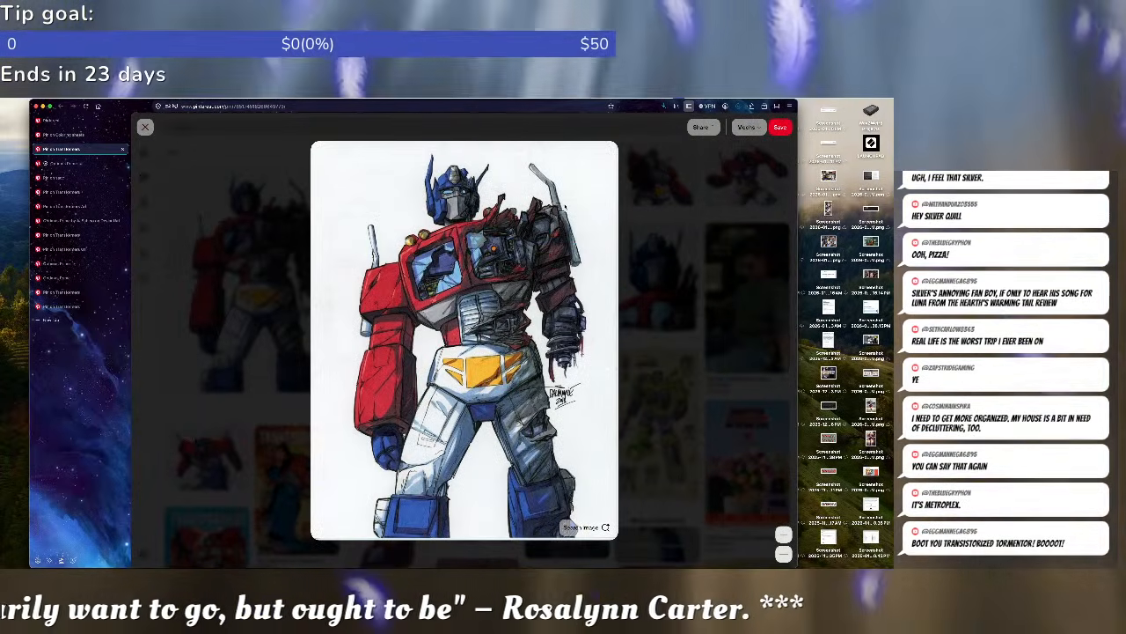
key("Return")
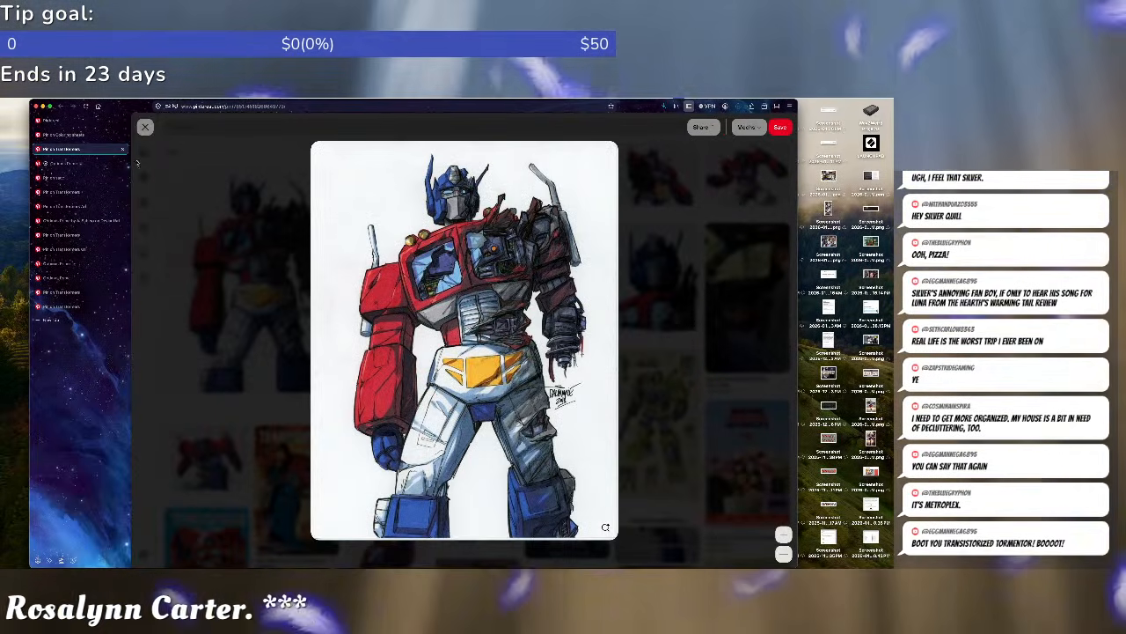
left_click(122, 150)
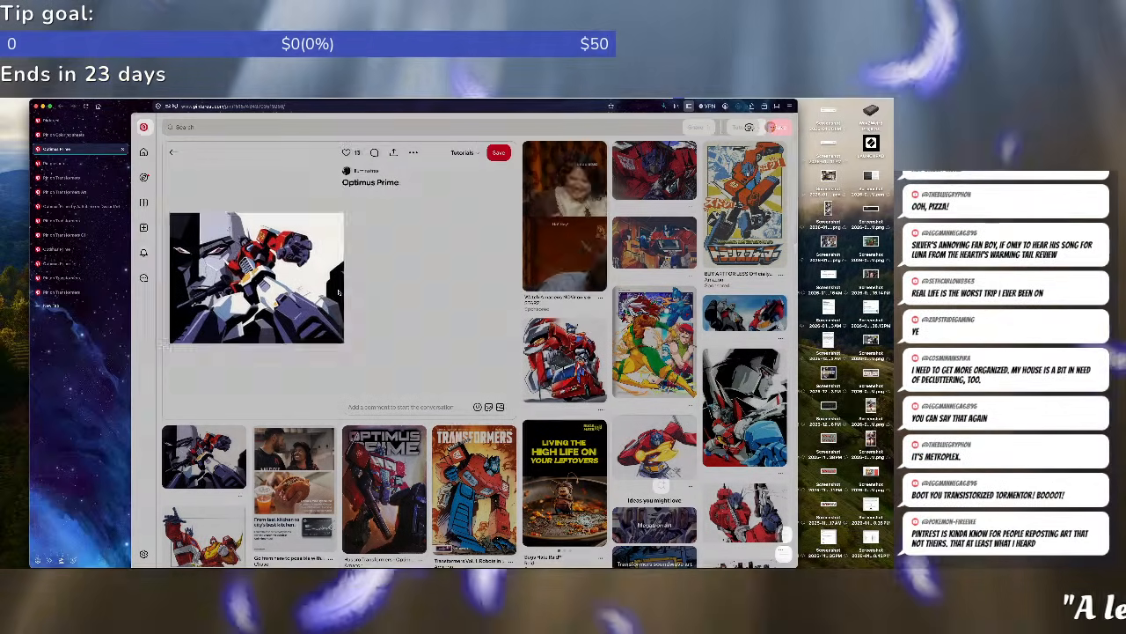
- Save the enlarged picture of Optimus Prime in front of Megatron's face and close its tab
left_click(338, 292)
right_click(510, 271)
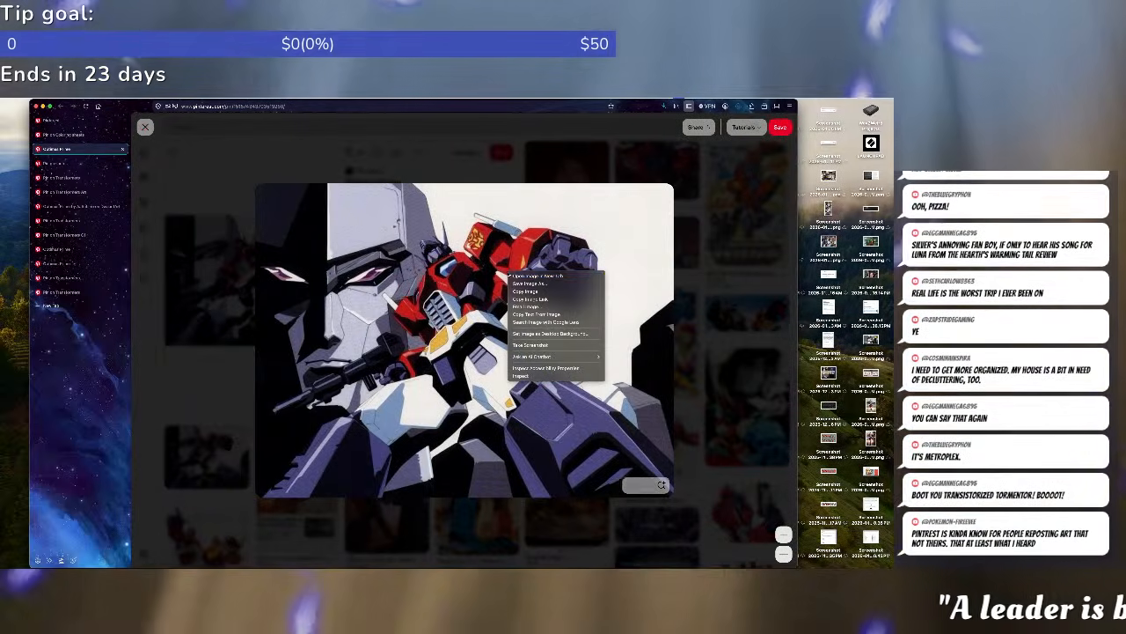
left_click(528, 284)
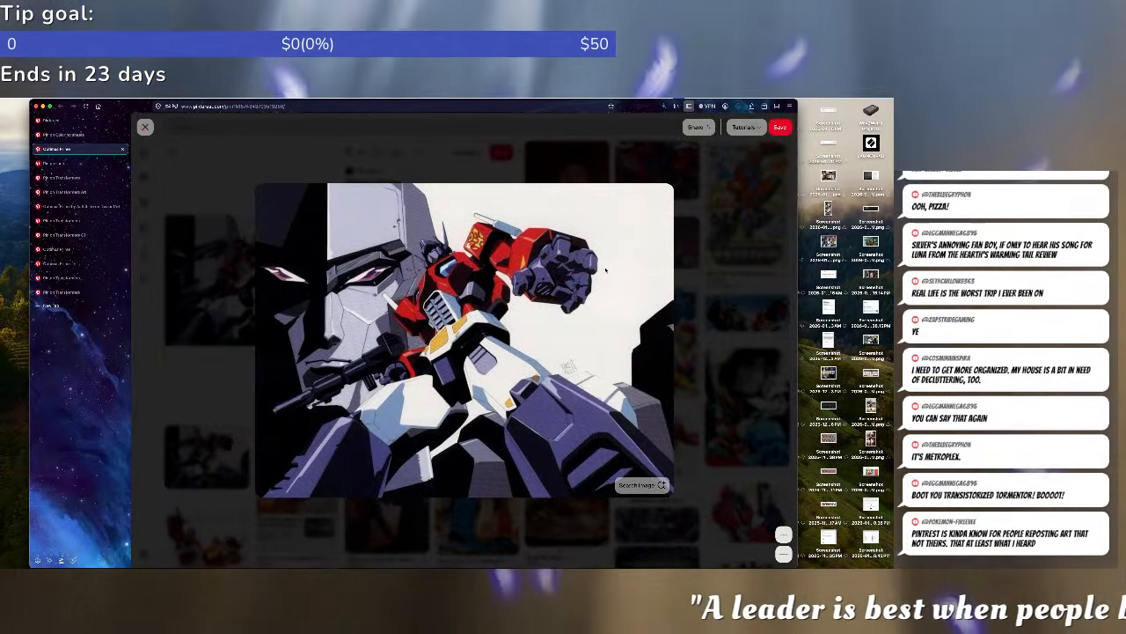
key("Return")
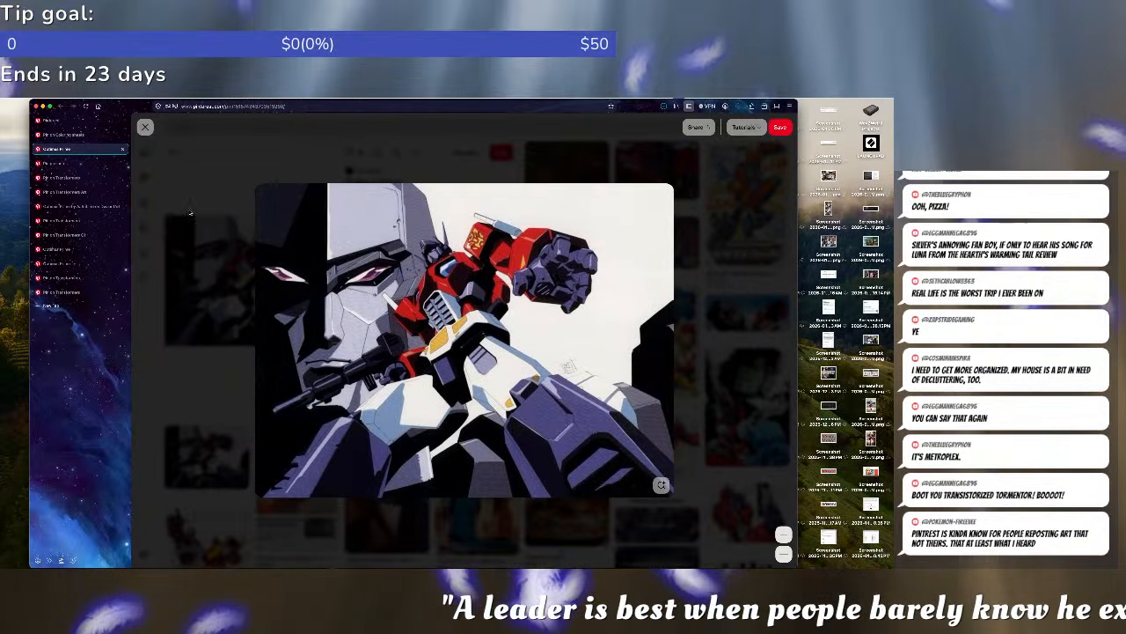
left_click(123, 151)
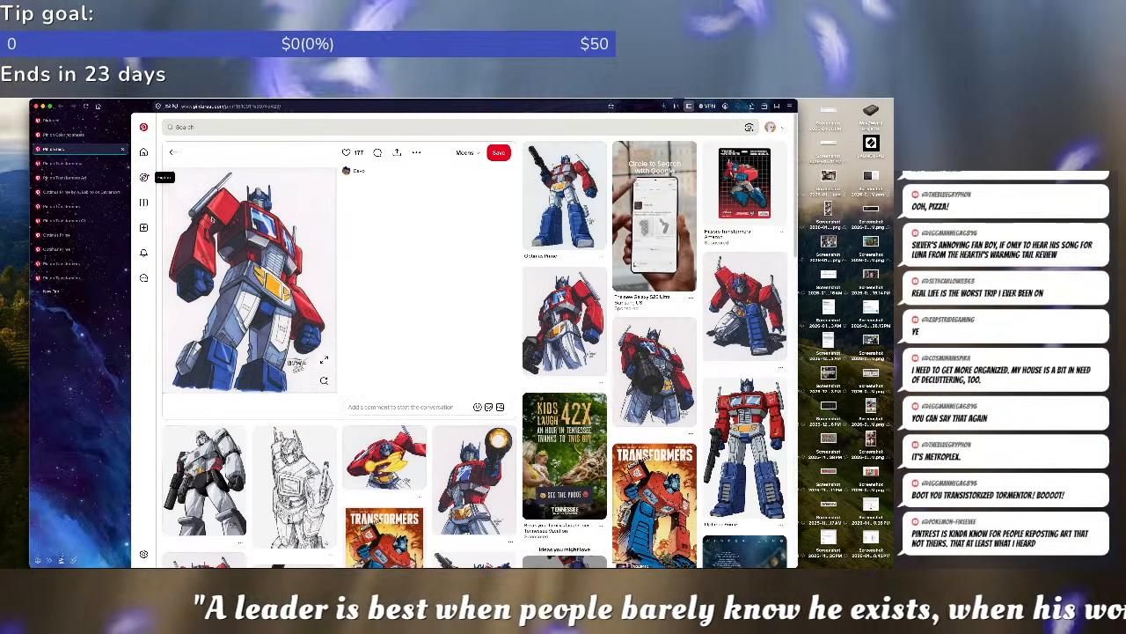
- Try to save the enlarged Optimus Prime drawing dated 2023, decline replacing the existing file, and close its tab
left_click(322, 358)
right_click(414, 277)
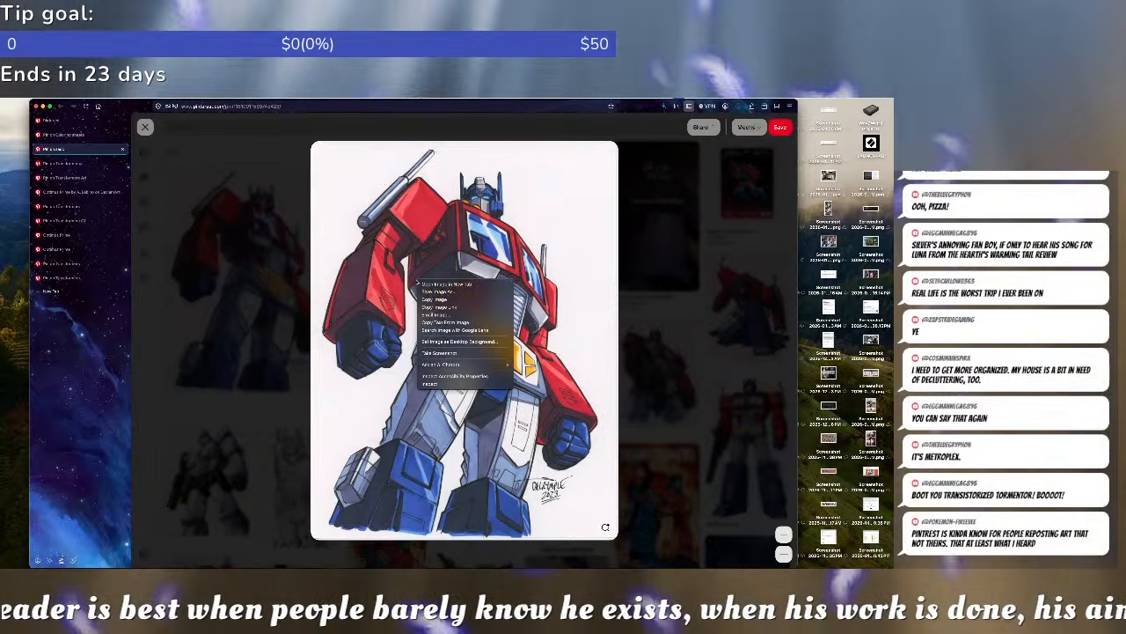
left_click(429, 291)
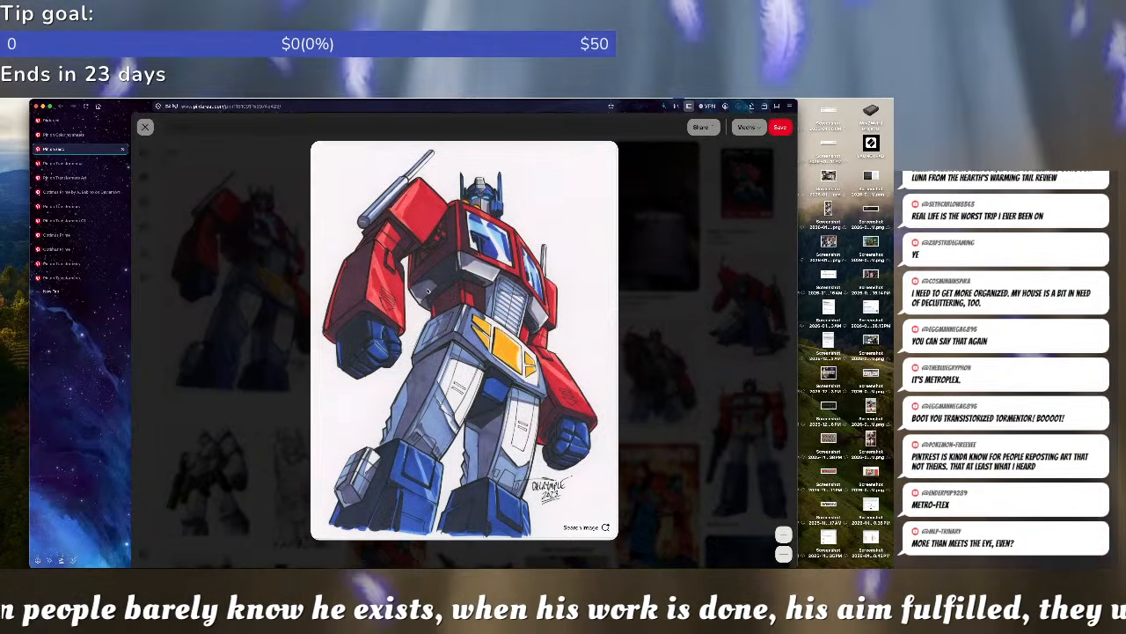
key("Return")
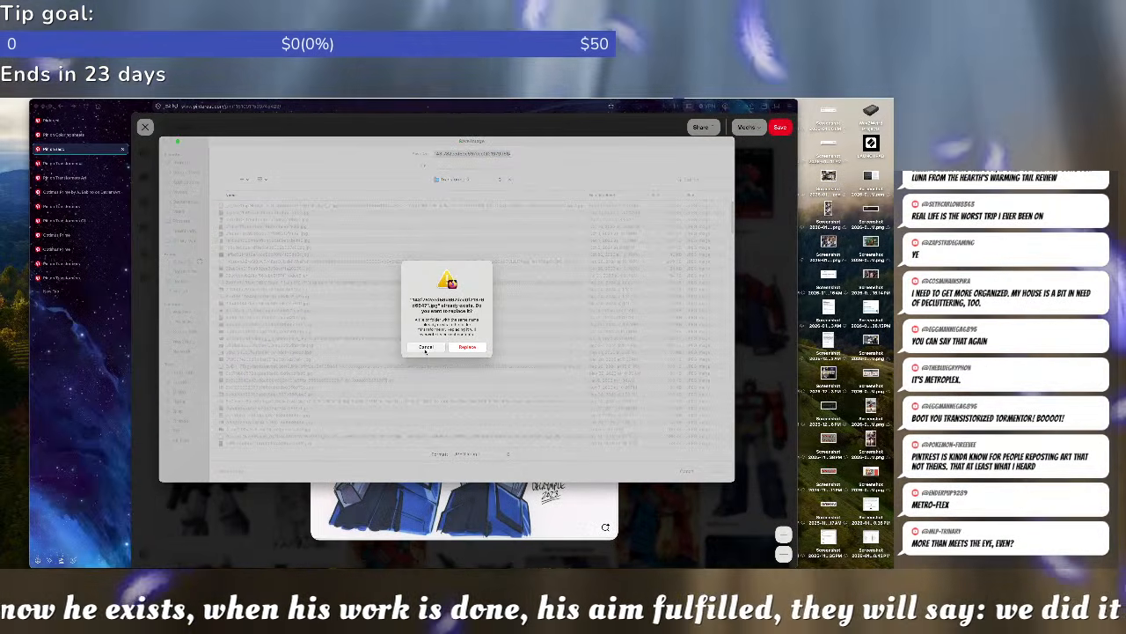
left_click(425, 349)
key("Escape")
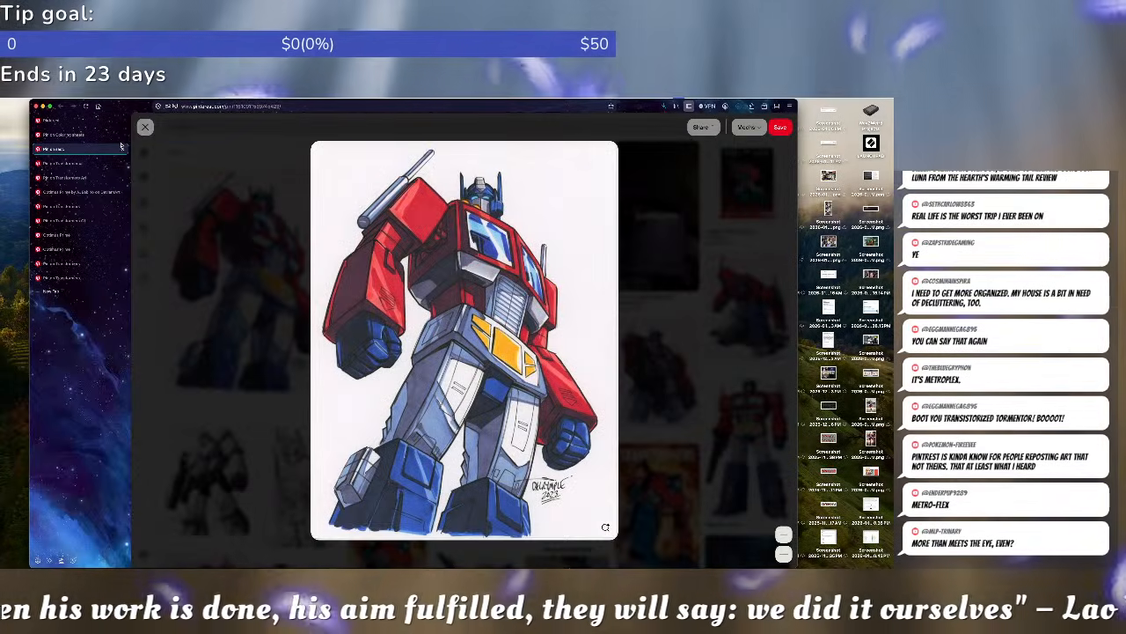
key("Escape")
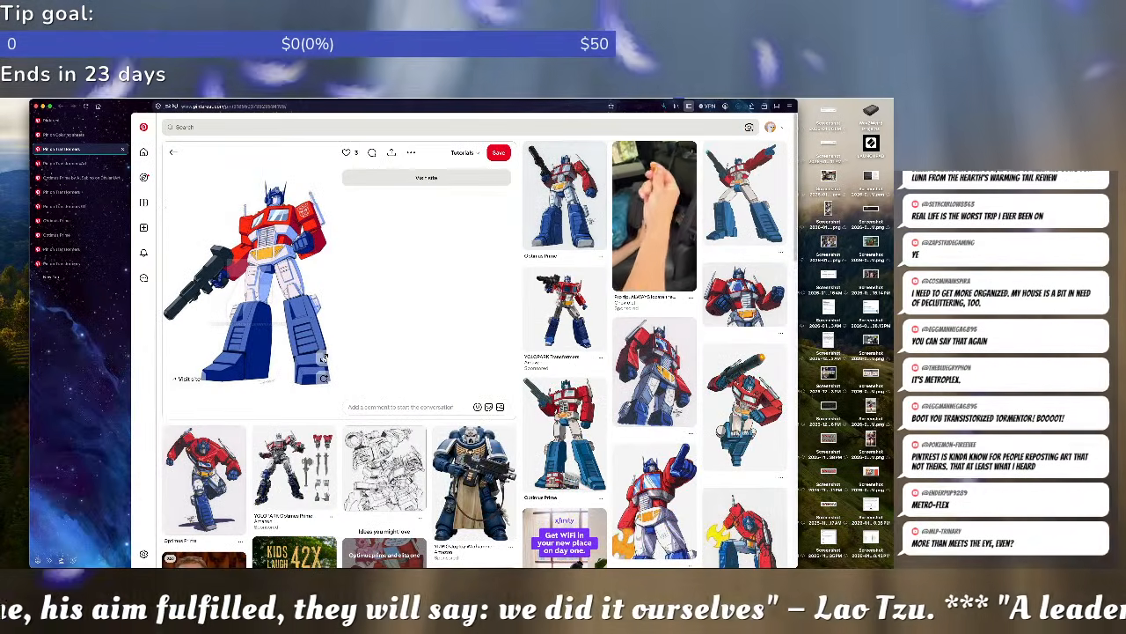
- Save the enlarged image of Optimus Prime standing with a black rifle on white and close its tab
left_click(322, 358)
right_click(484, 269)
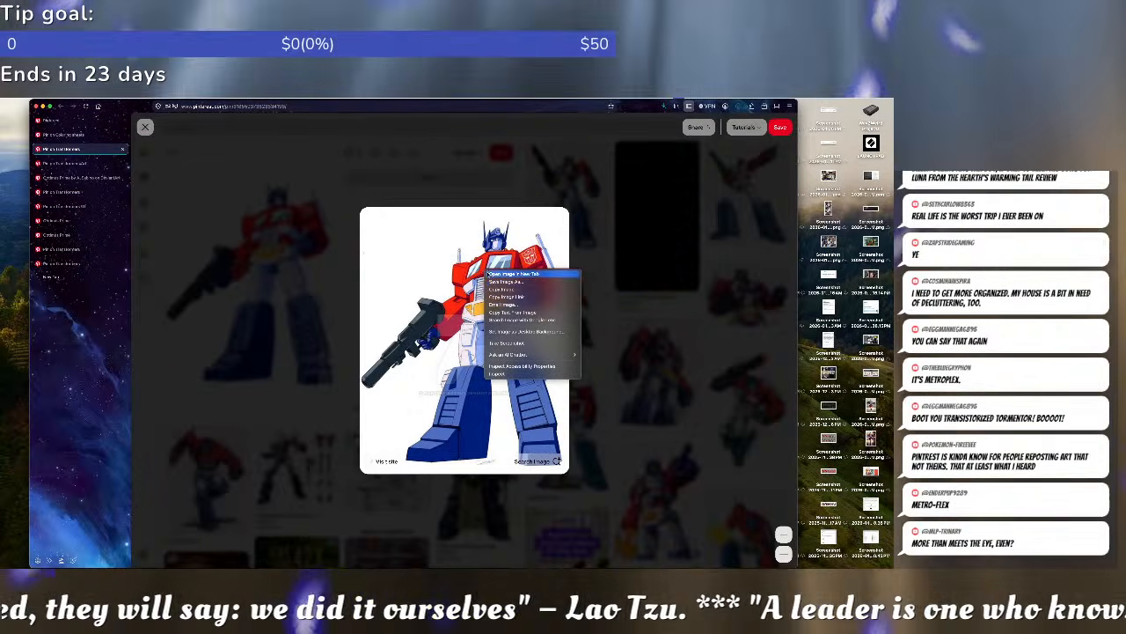
left_click(499, 284)
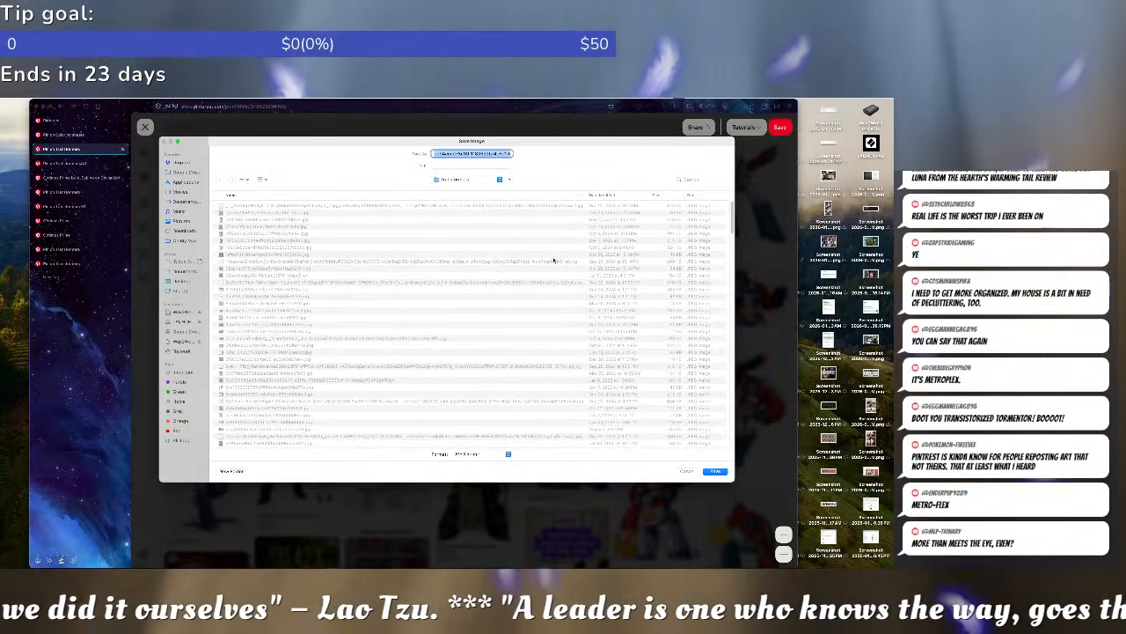
key("Return")
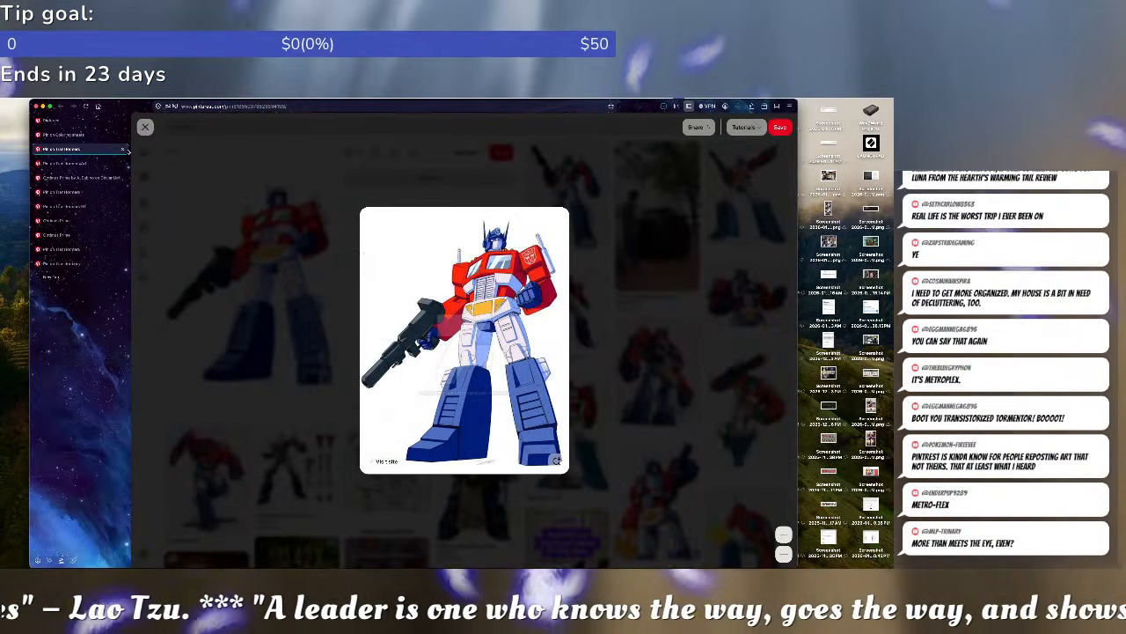
left_click(122, 149)
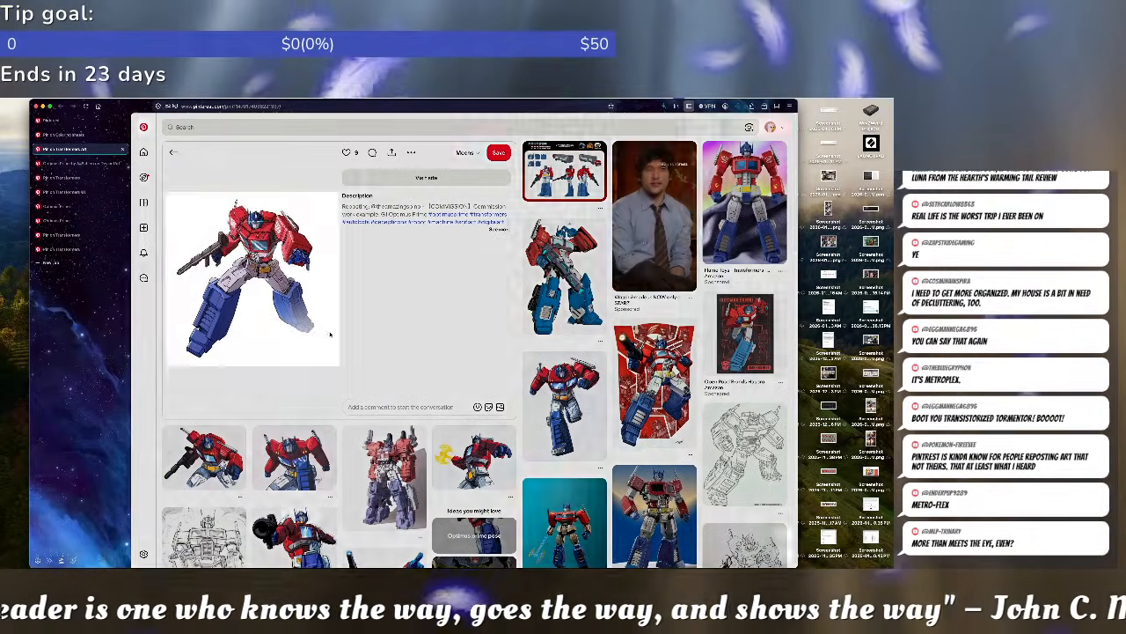
- Save the enlarged image of Optimus Prime in a wide stance with a faded leg and close its tab
left_click(323, 352)
right_click(518, 283)
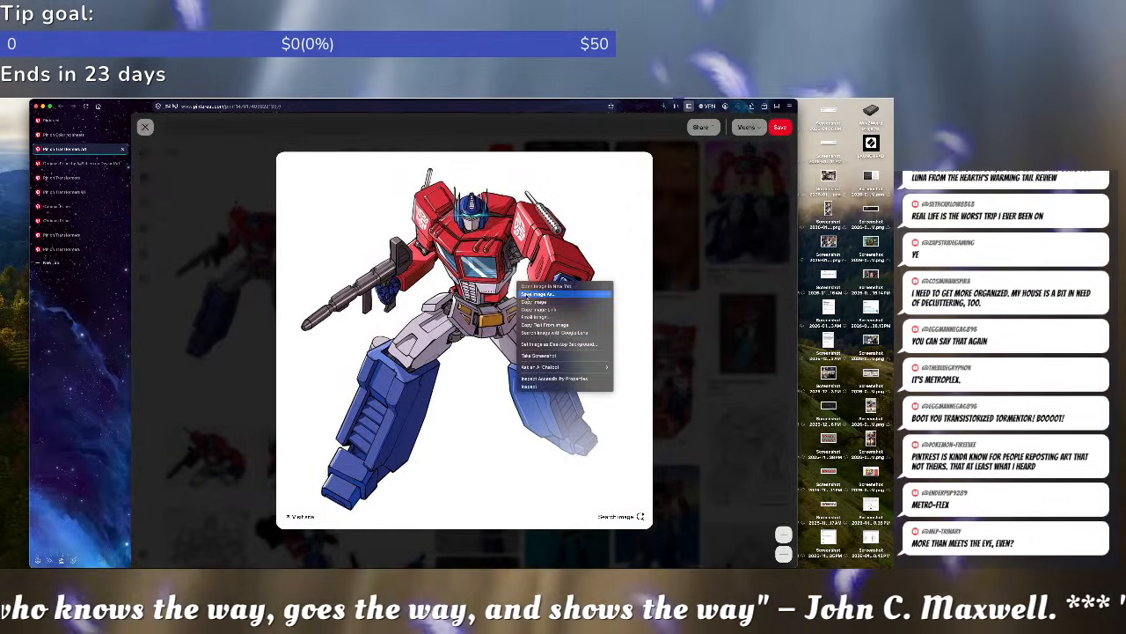
left_click(526, 293)
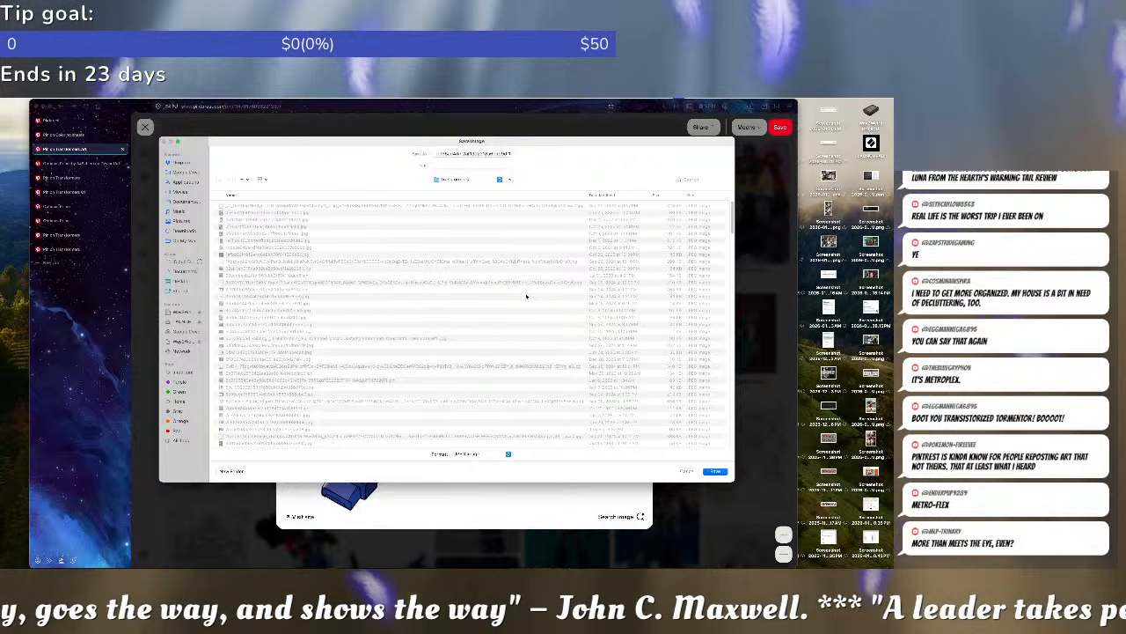
key("Return")
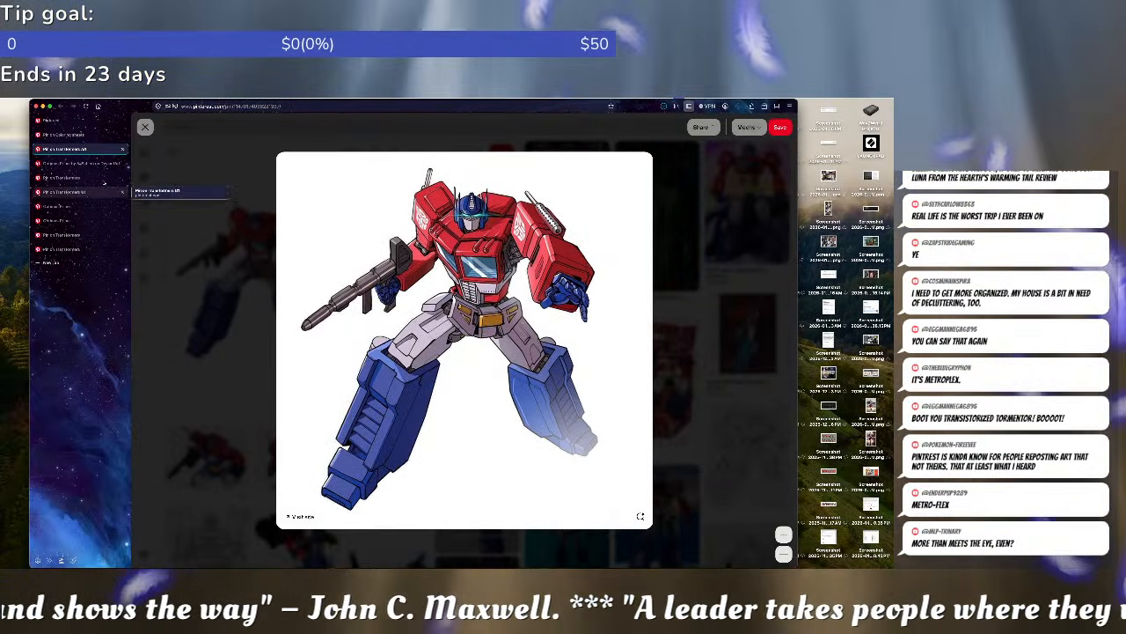
left_click(123, 148)
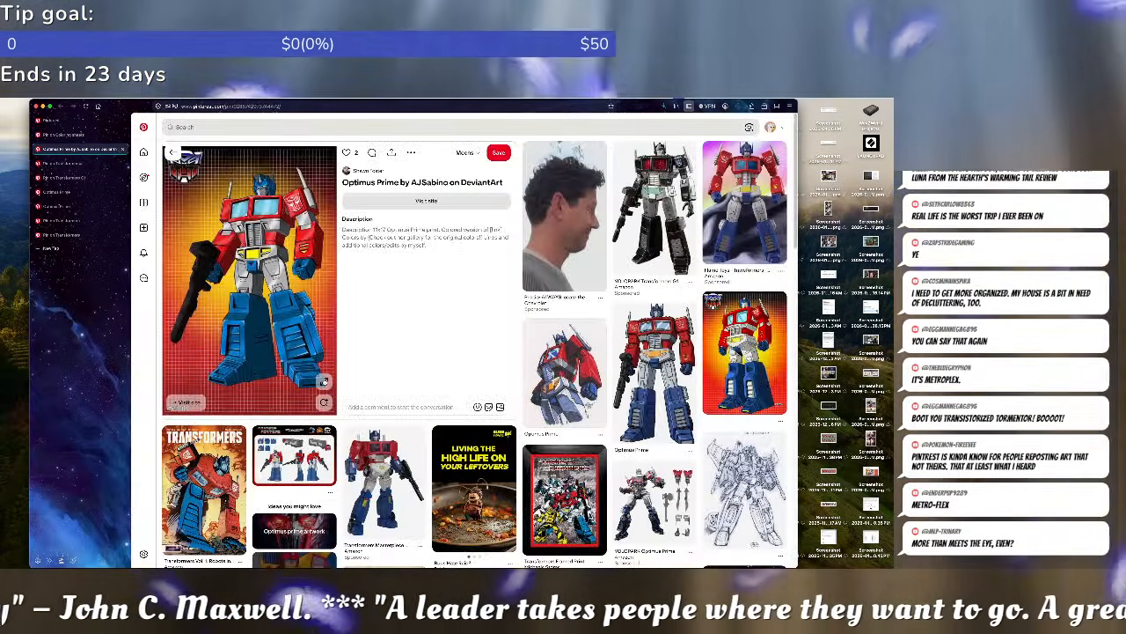
- Save the enlarged DeviantArt Optimus Prime image with the orange grid background and close its tab
left_click(315, 381)
right_click(487, 262)
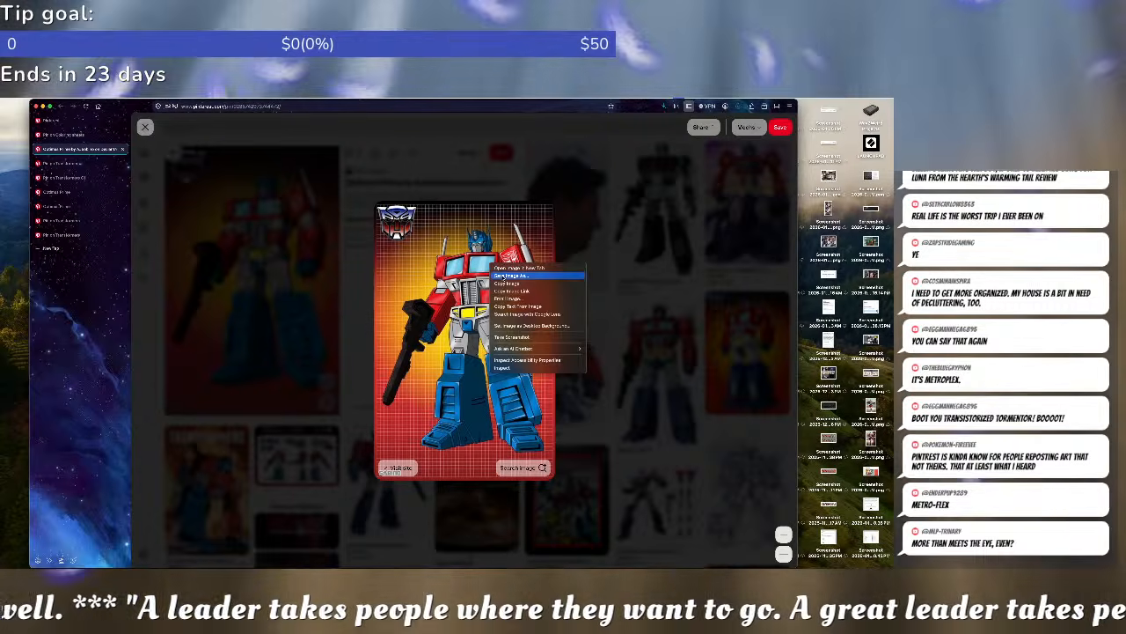
left_click(530, 277)
key("Return")
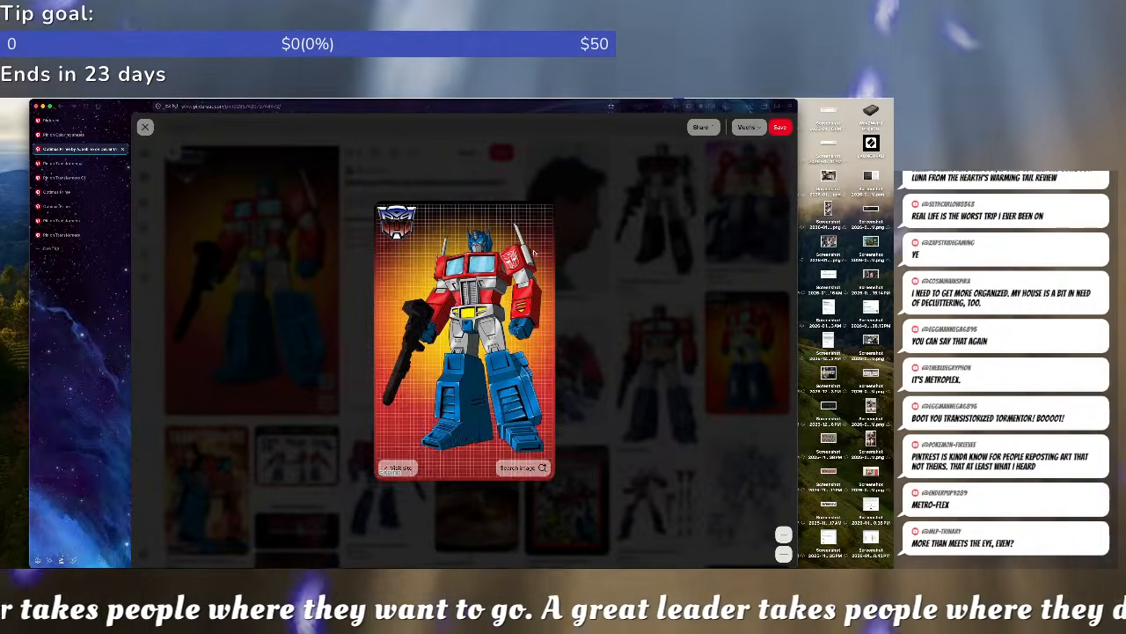
left_click(124, 148)
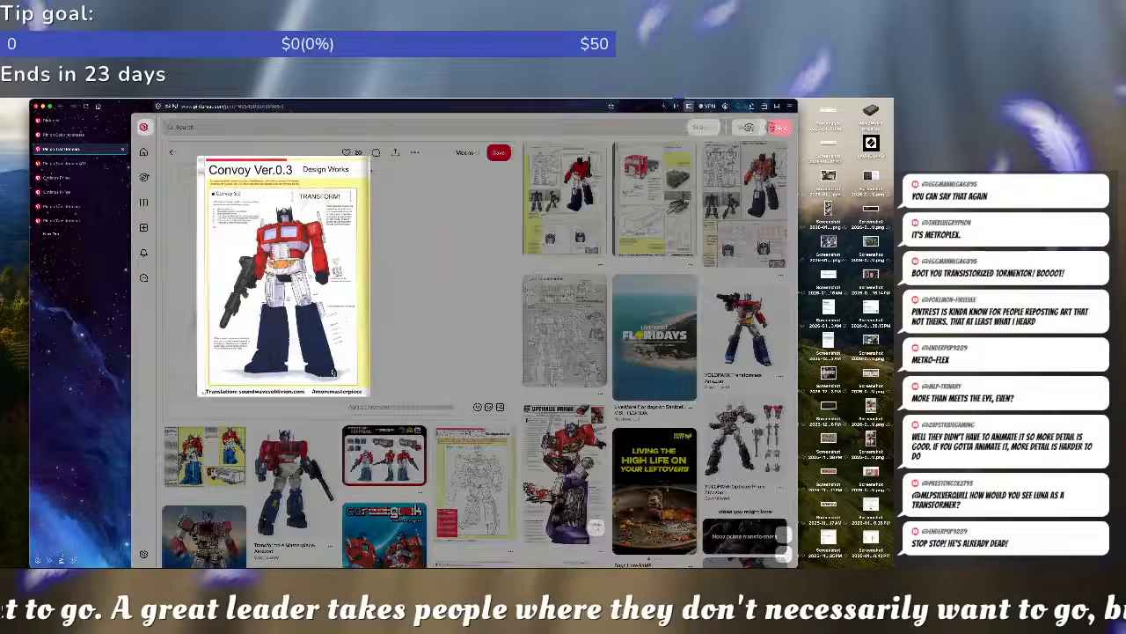
- Save the enlarged Convoy Ver.0.3 Design Works image of Optimus Prime and close its tab
left_click(333, 372)
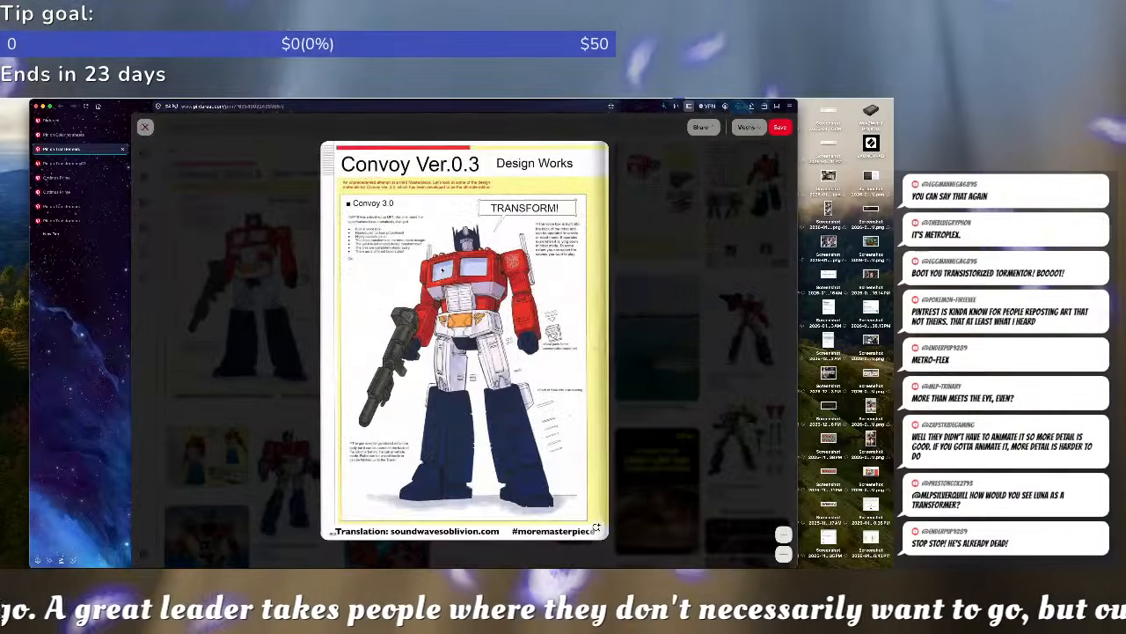
right_click(437, 263)
left_click(491, 276)
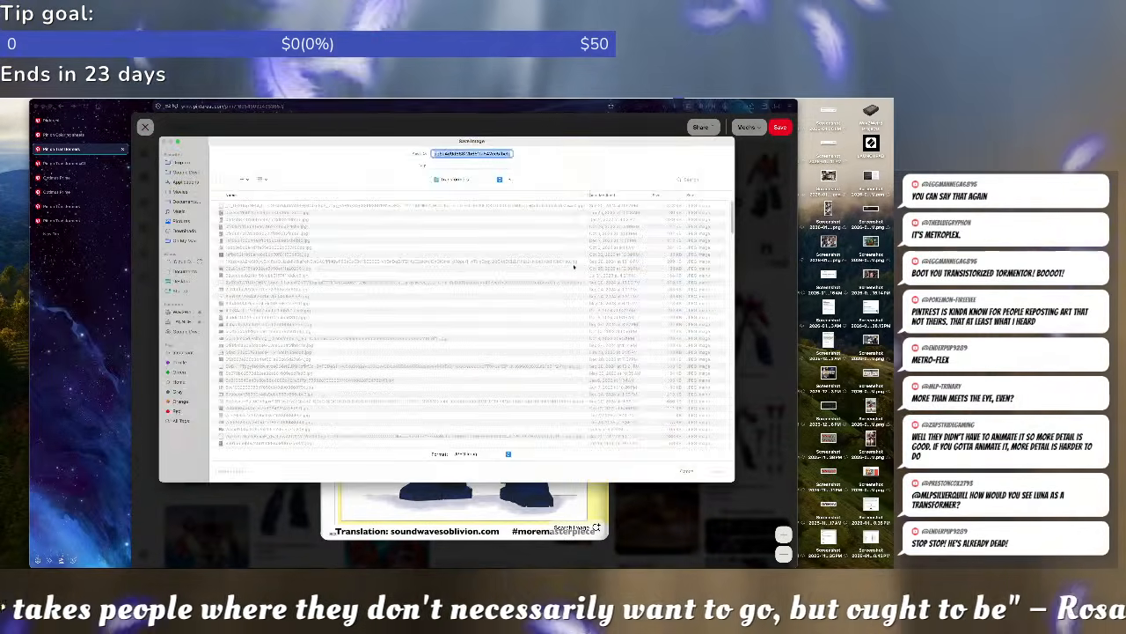
key("Return")
left_click(123, 149)
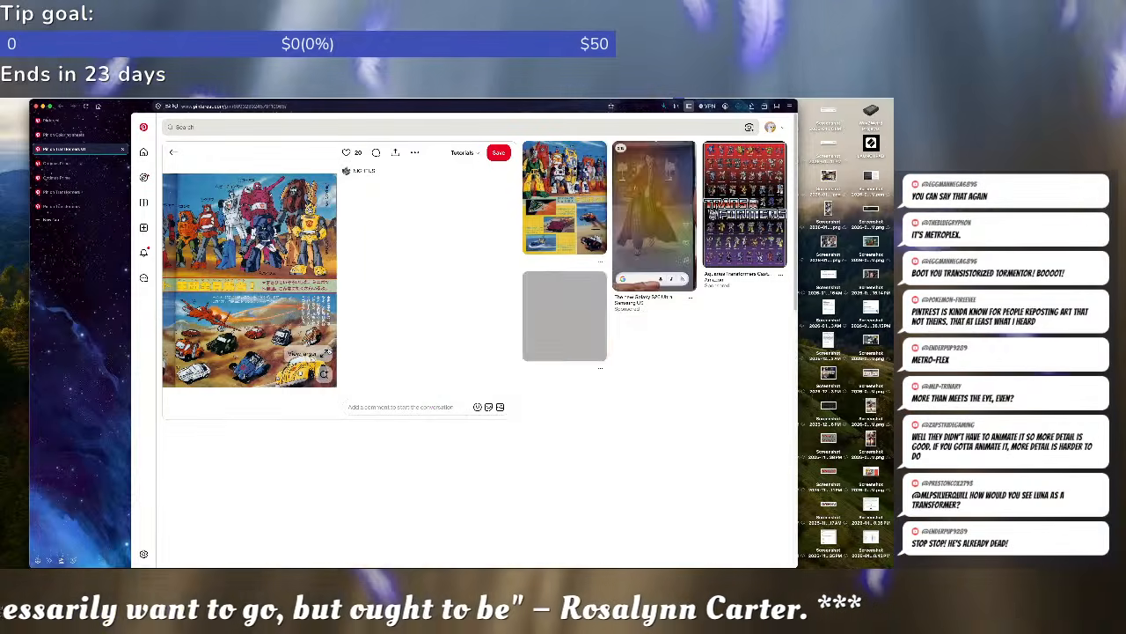
- Save the enlarged Japanese page showing the small Autobots in robot and vehicle modes and close its tab
left_click(317, 361)
right_click(446, 249)
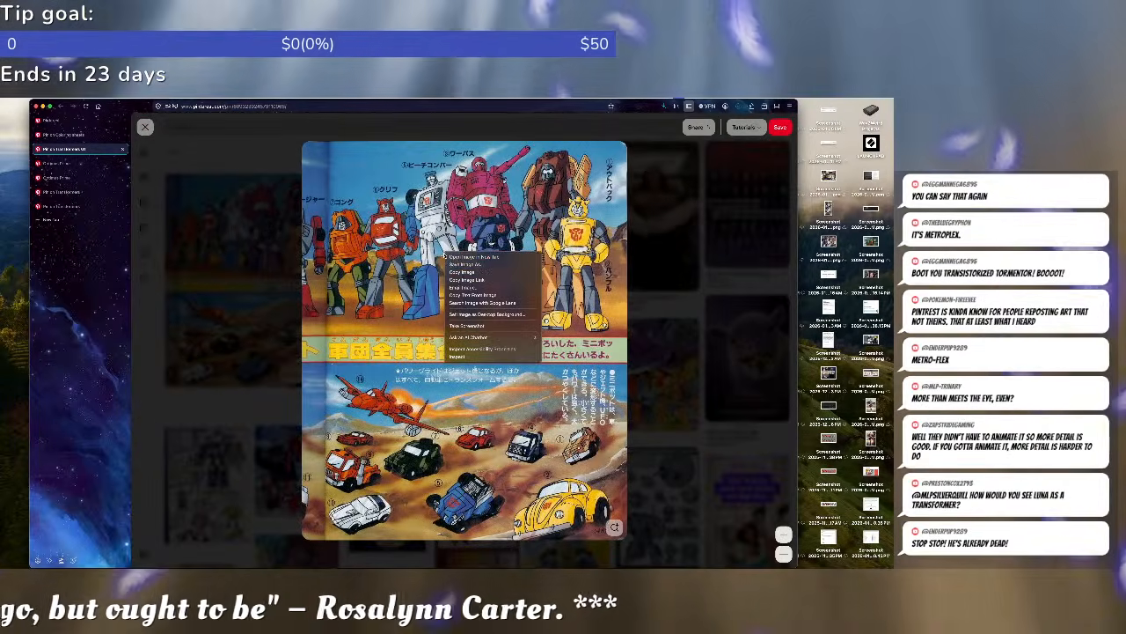
left_click(462, 264)
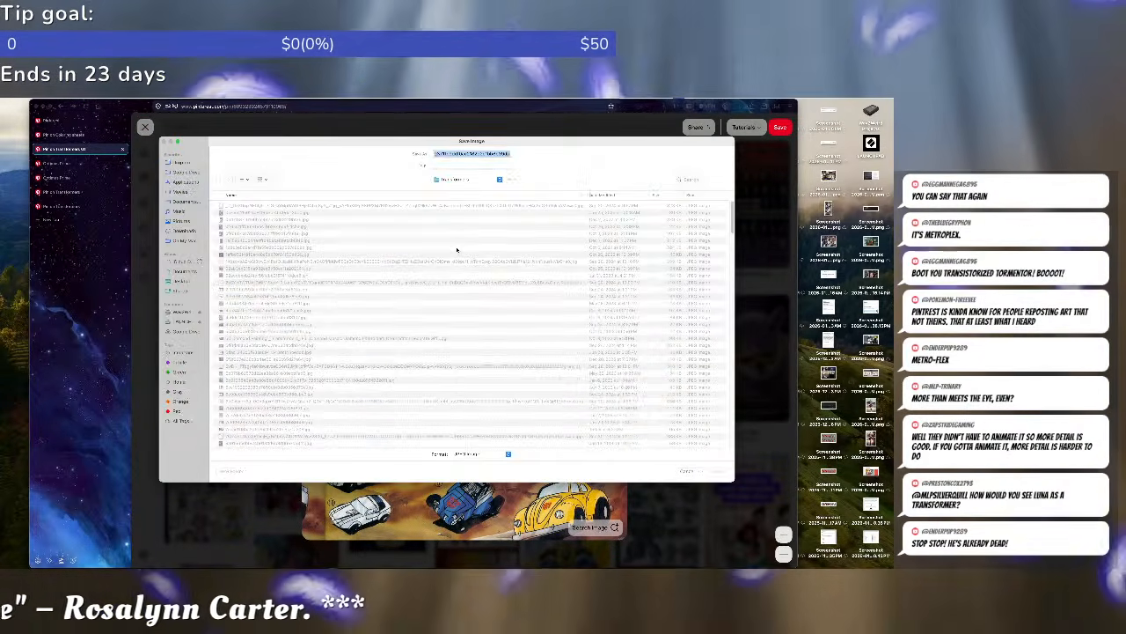
key("Return")
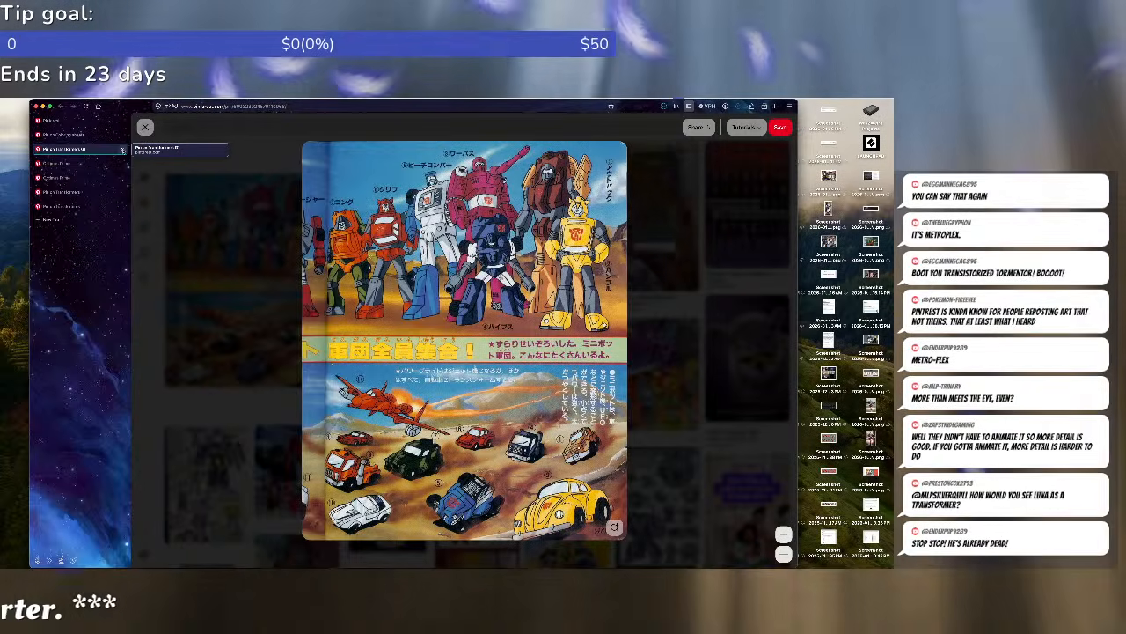
left_click(123, 148)
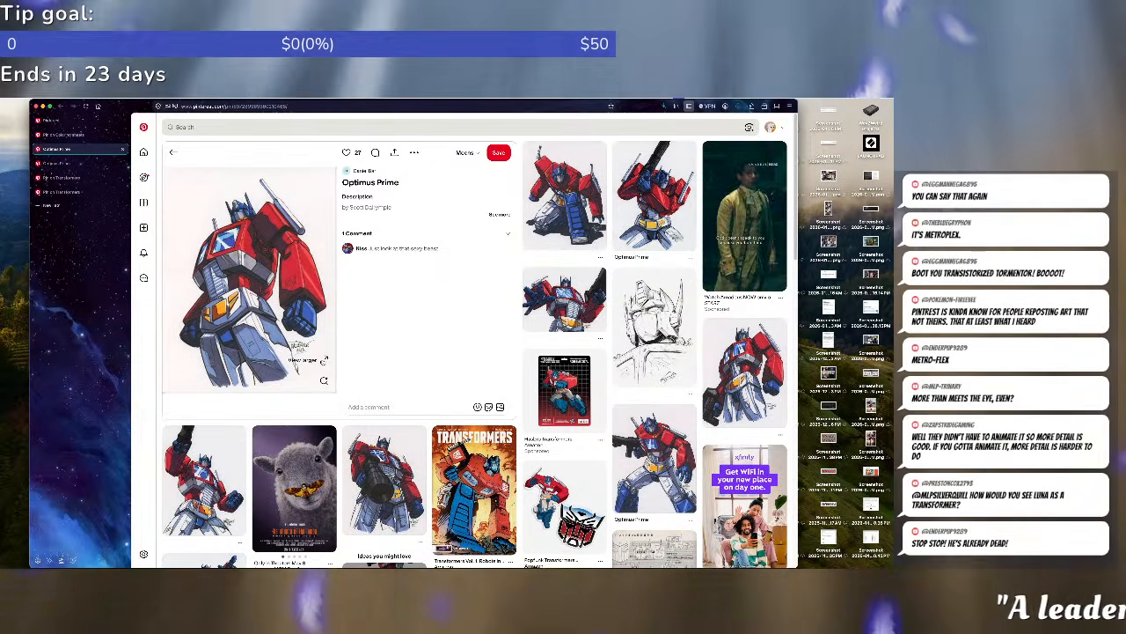
- Enlarge the low-angle Optimus Prime drawing dated 2023 and save the image
left_click(323, 360)
right_click(464, 264)
left_click(528, 269)
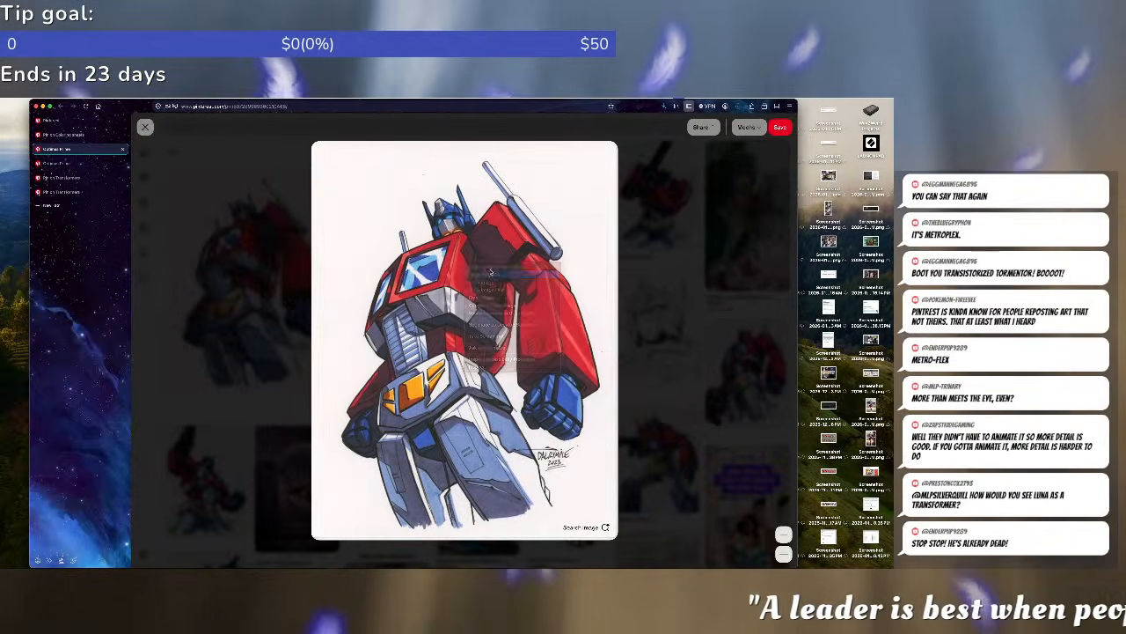
key("Return")
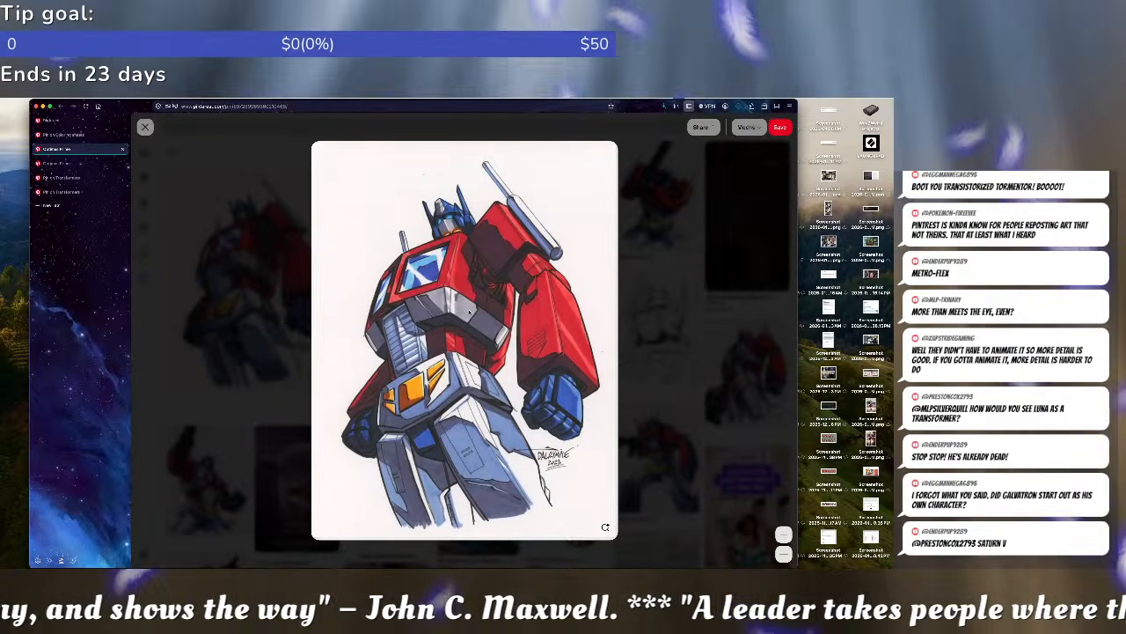
- Try saving the same low-angle Optimus Prime drawing again, dismiss the file-replacement prompt, and close its tab
right_click(445, 295)
left_click(454, 308)
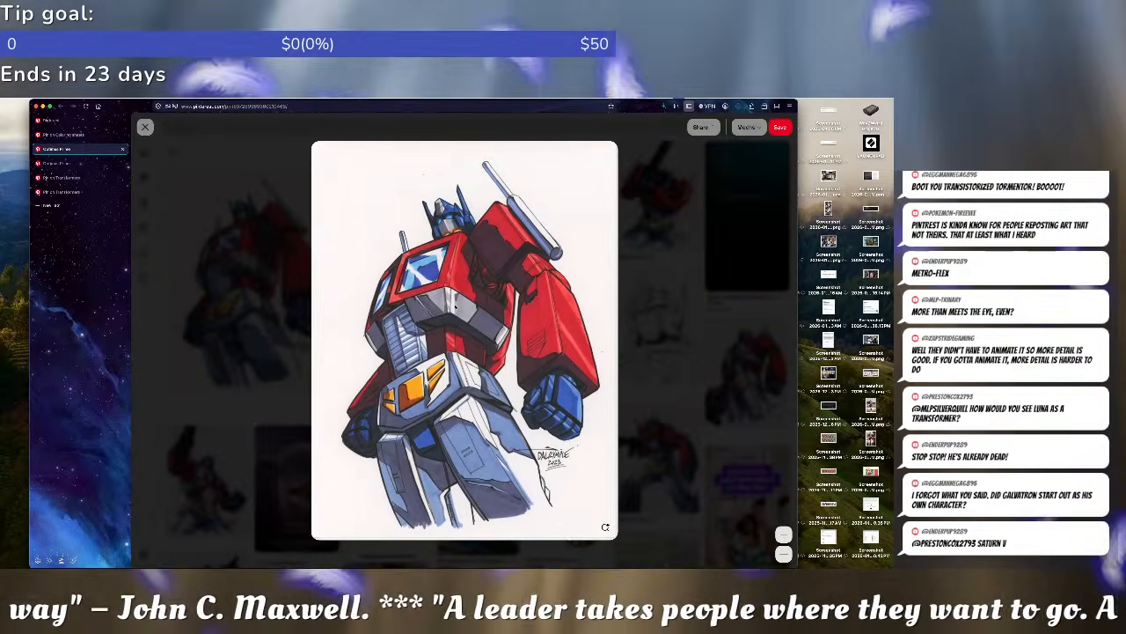
key("Return")
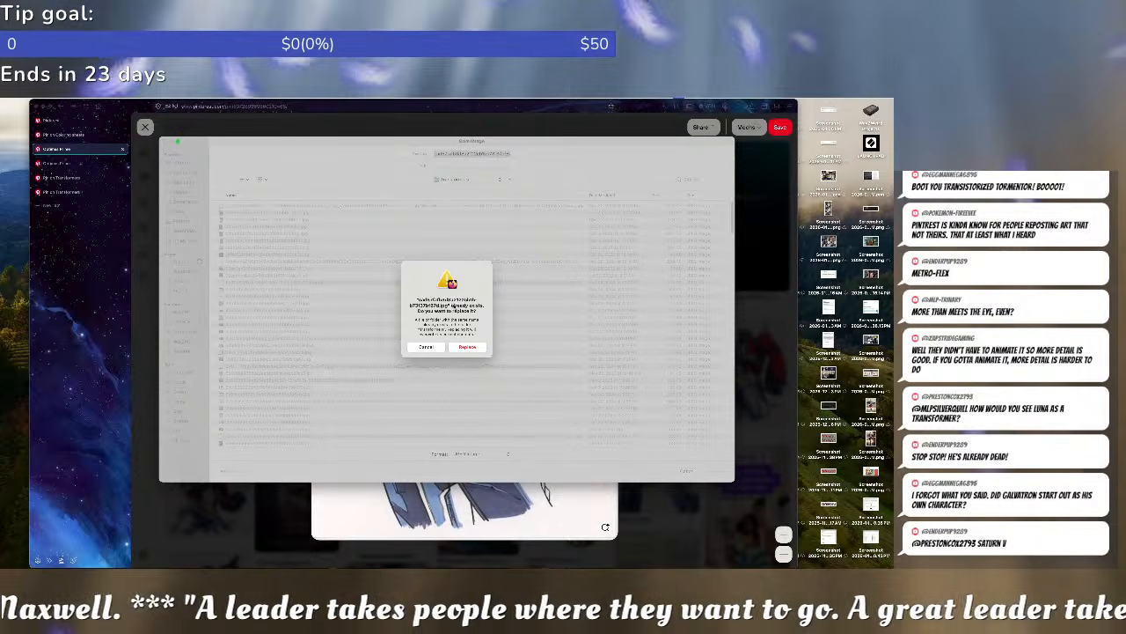
key("Return")
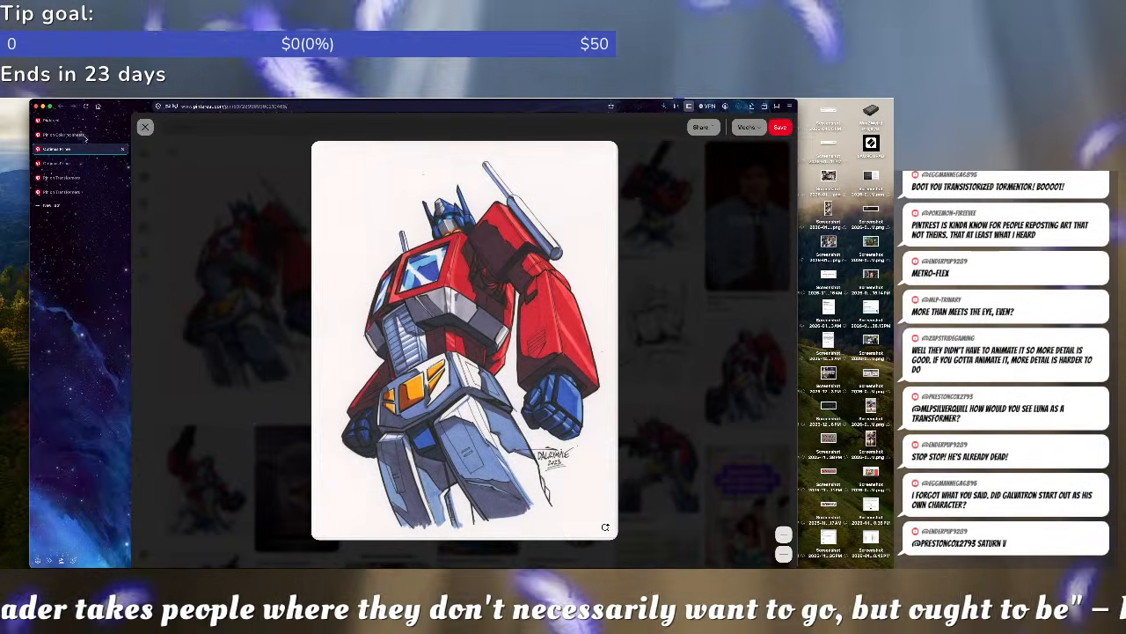
left_click(123, 149)
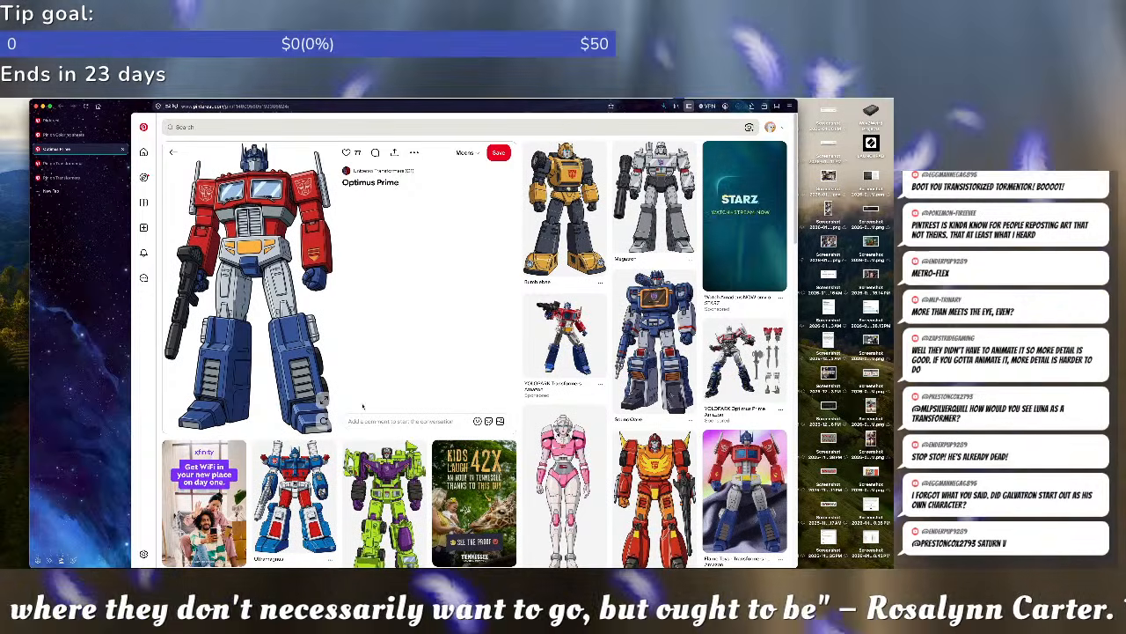
- Save the enlarged front-facing Optimus Prime illustration with Autobot-marked shoulders and a lowered black rifle, and close its tab
left_click(328, 402)
right_click(471, 264)
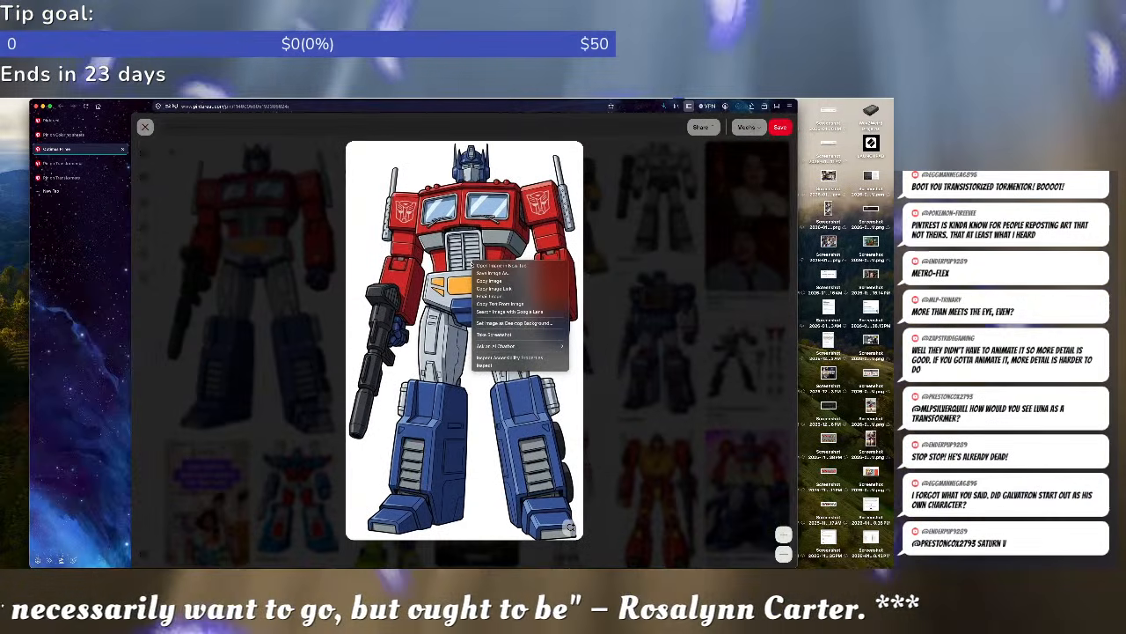
left_click(479, 275)
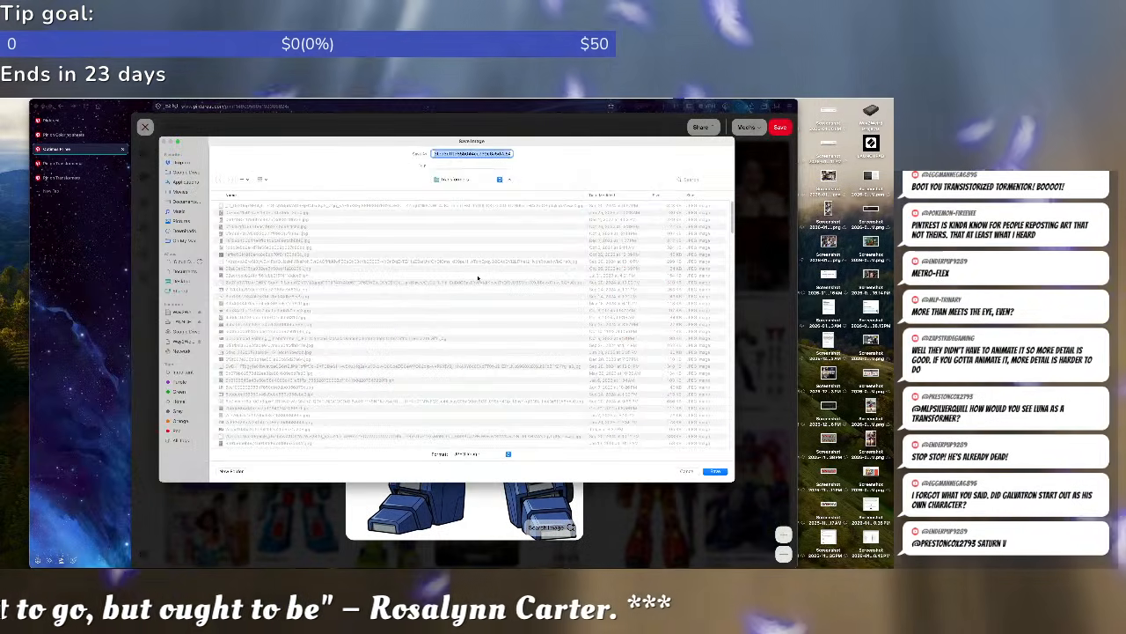
key("Return")
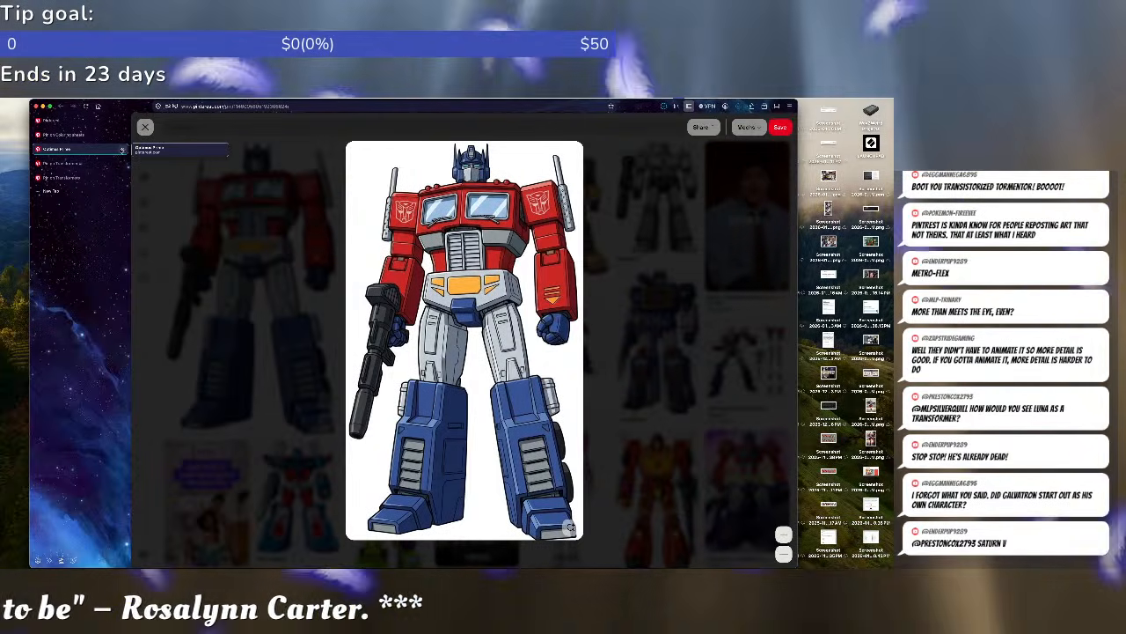
left_click(123, 150)
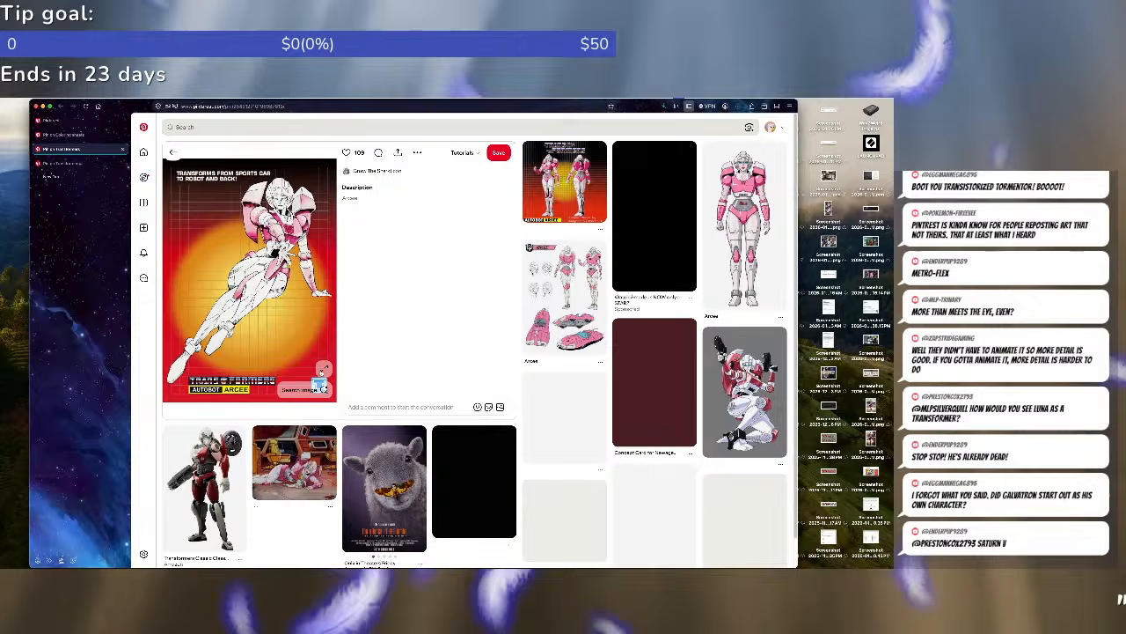
- Save the enlarged Autobot Arcee box-art image with the red and orange background and close its tab
left_click(323, 370)
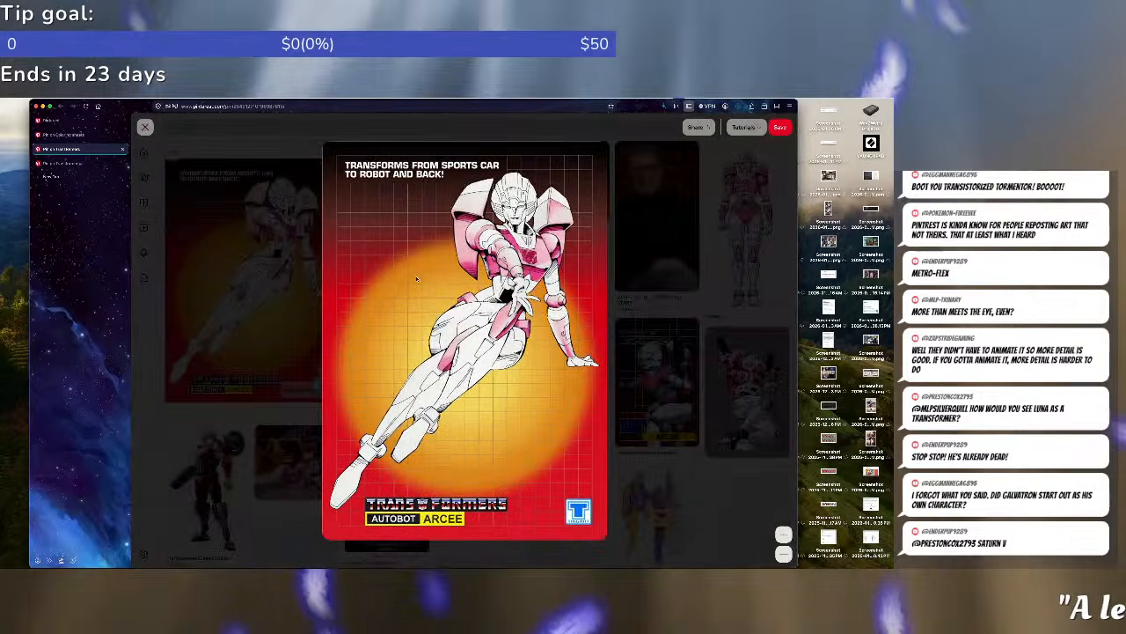
right_click(479, 275)
left_click(502, 285)
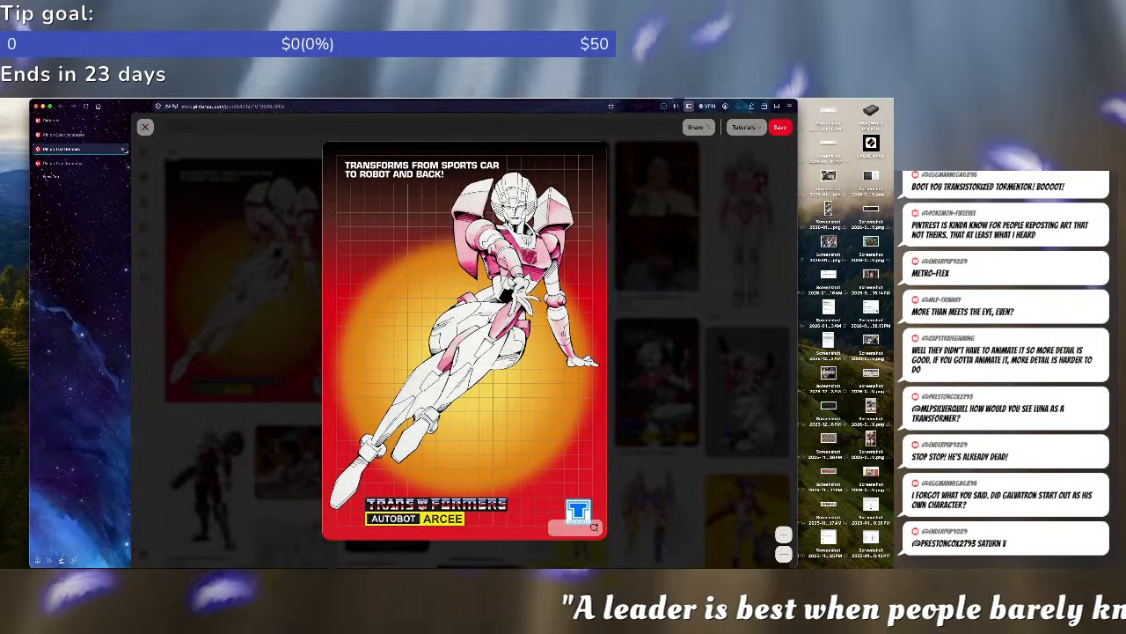
left_click(122, 149)
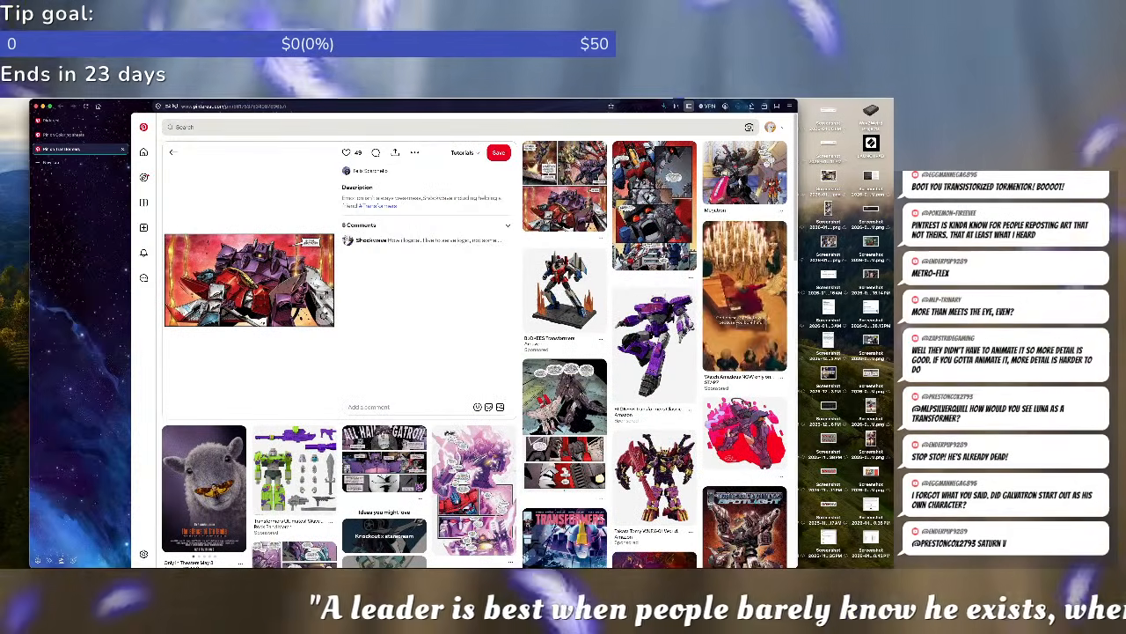
- Save the enlarged comic panel of the purple robot against a red background and close its tab
left_click(325, 306)
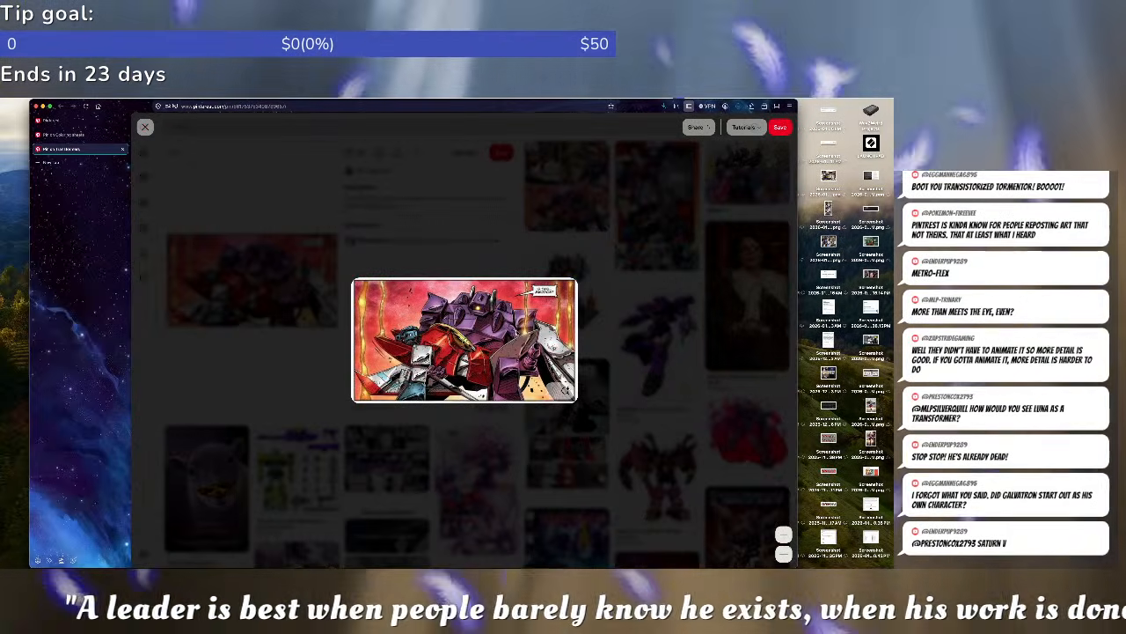
right_click(548, 322)
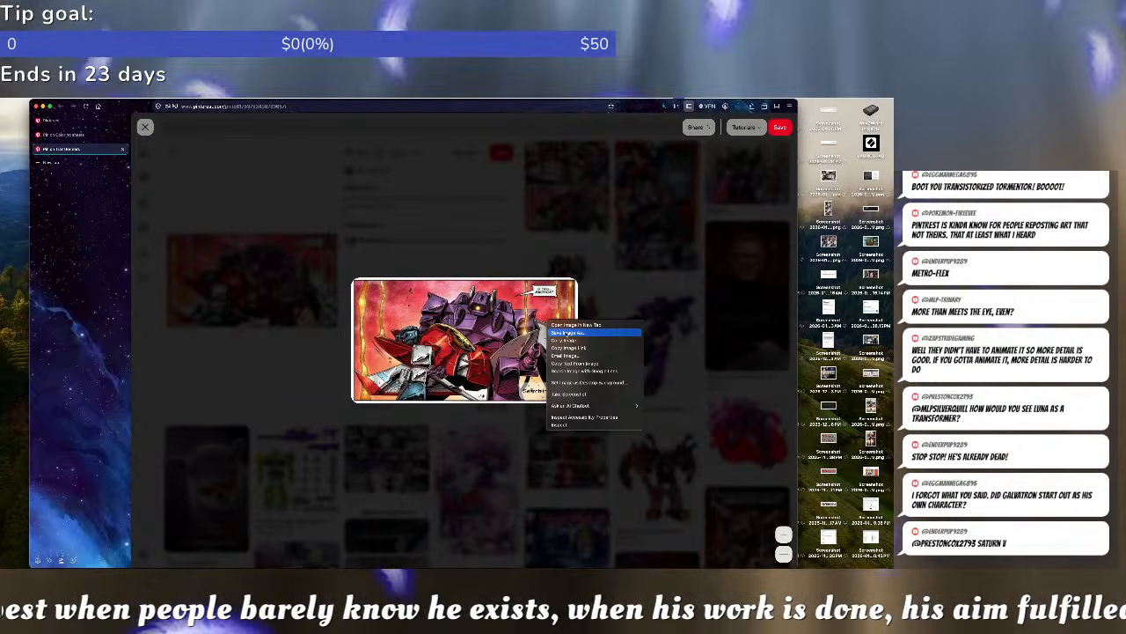
left_click(567, 332)
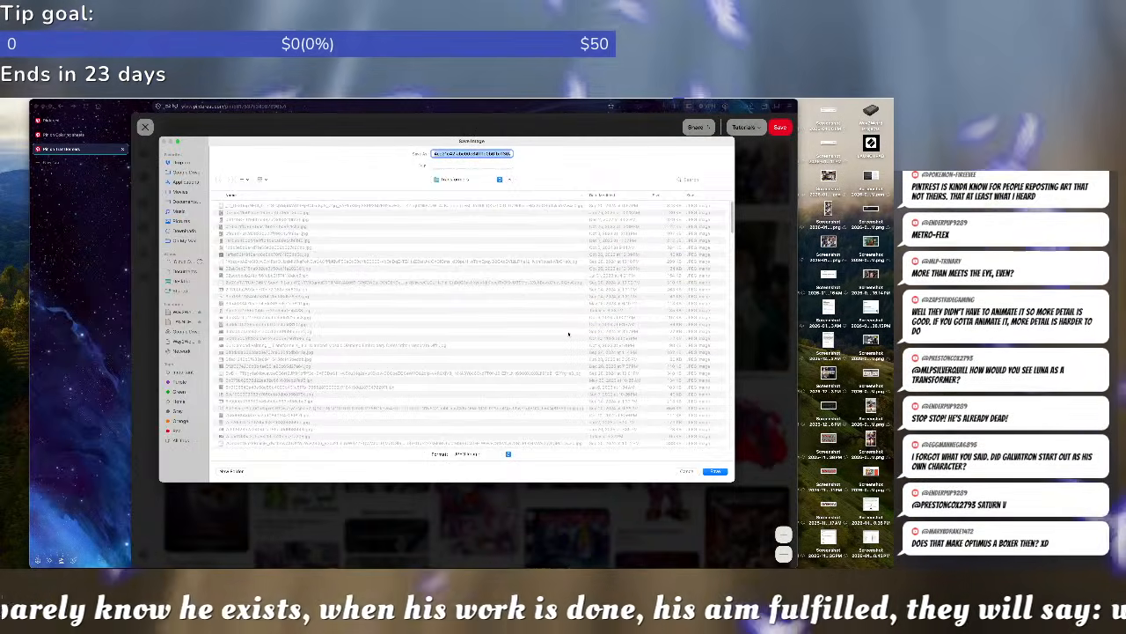
key("Return")
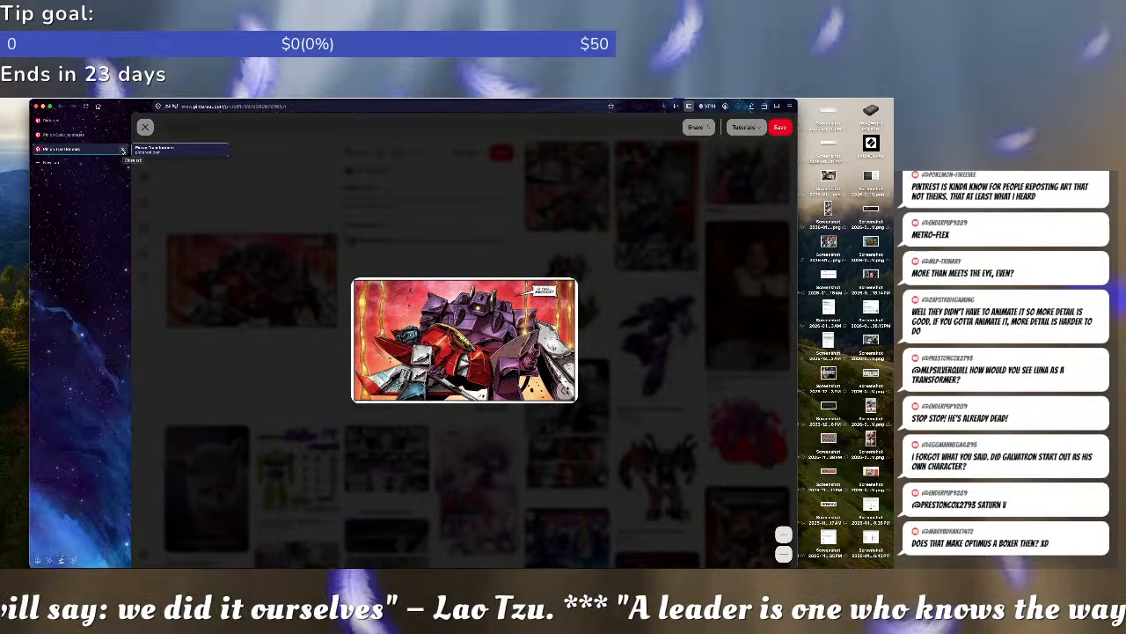
left_click(122, 150)
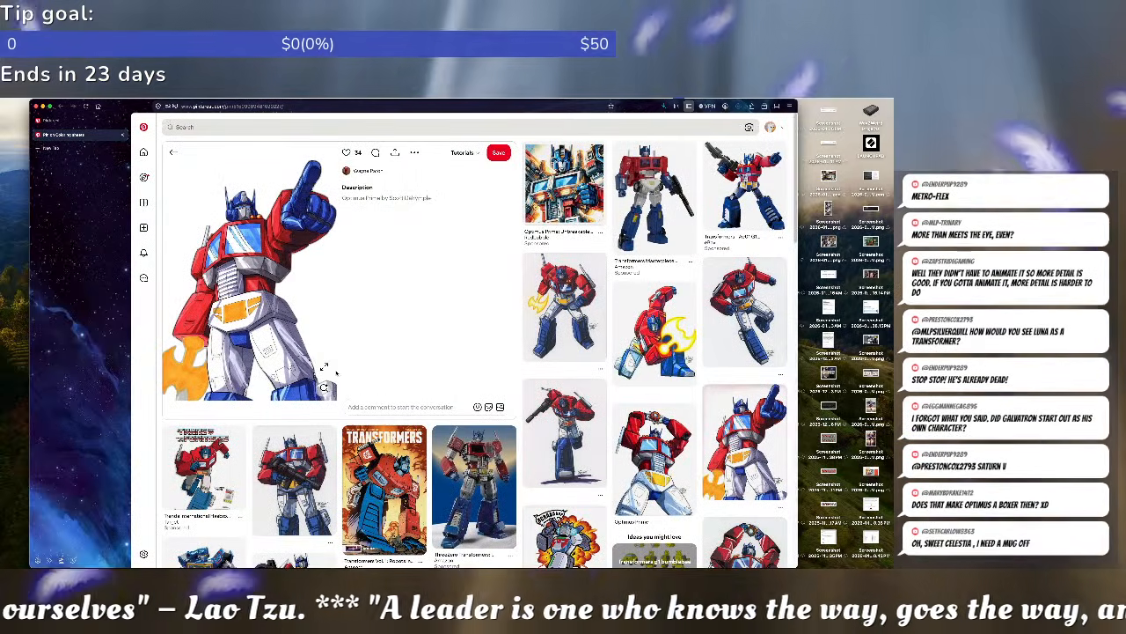
- Save the enlarged Optimus Prime image with the pointing finger and orange energy axe, and close the browser window
left_click(324, 368)
right_click(528, 274)
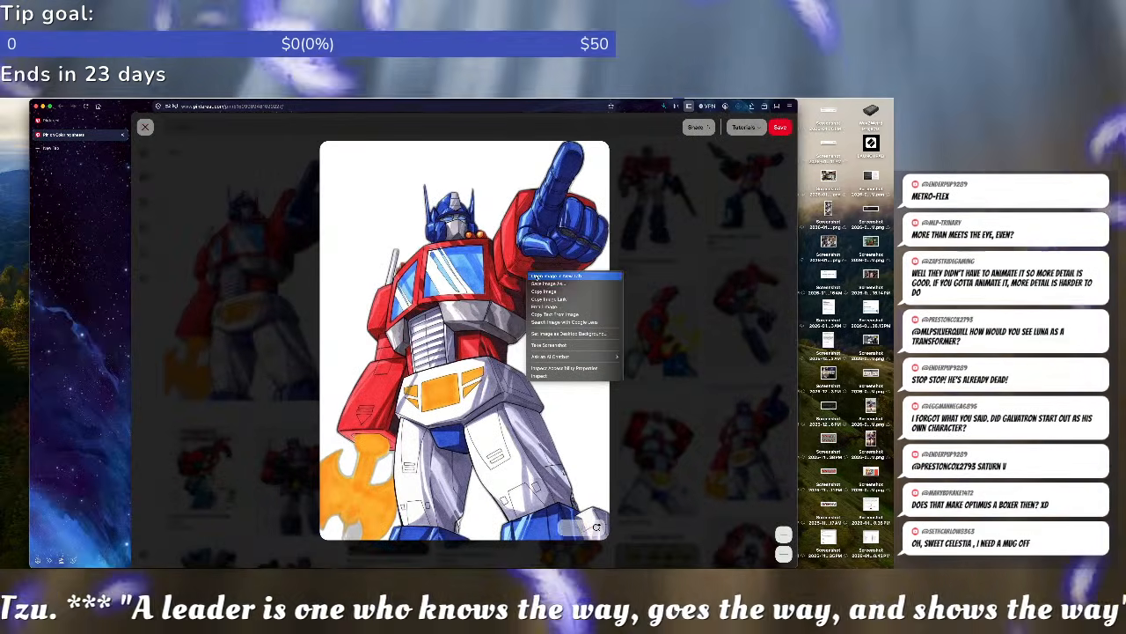
left_click(543, 283)
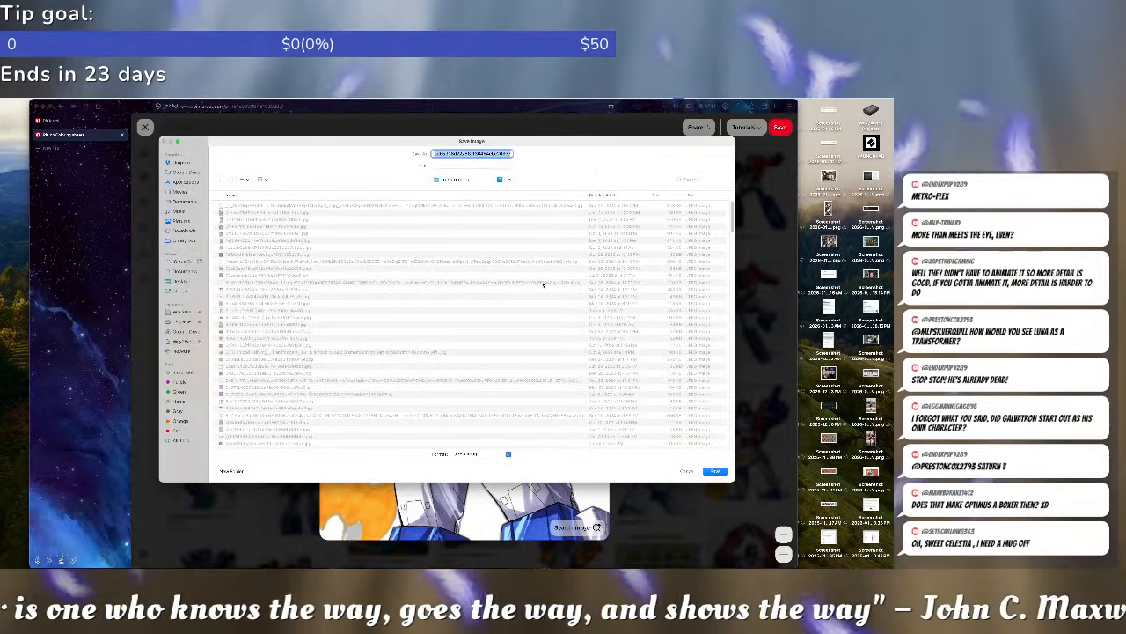
key("Return")
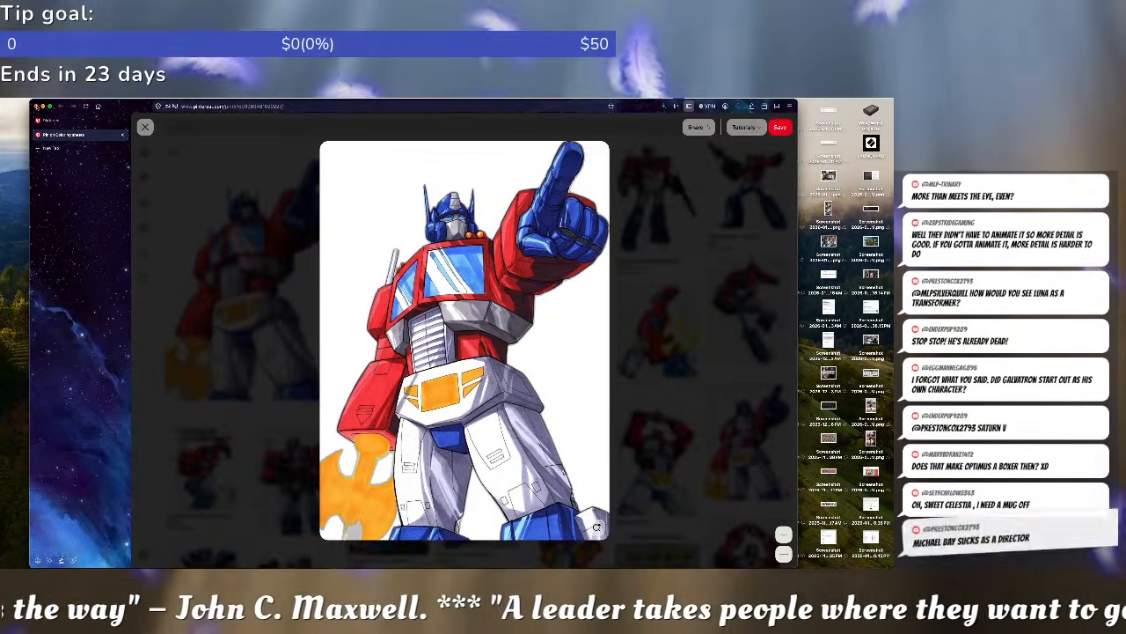
left_click(37, 106)
left_click(134, 337)
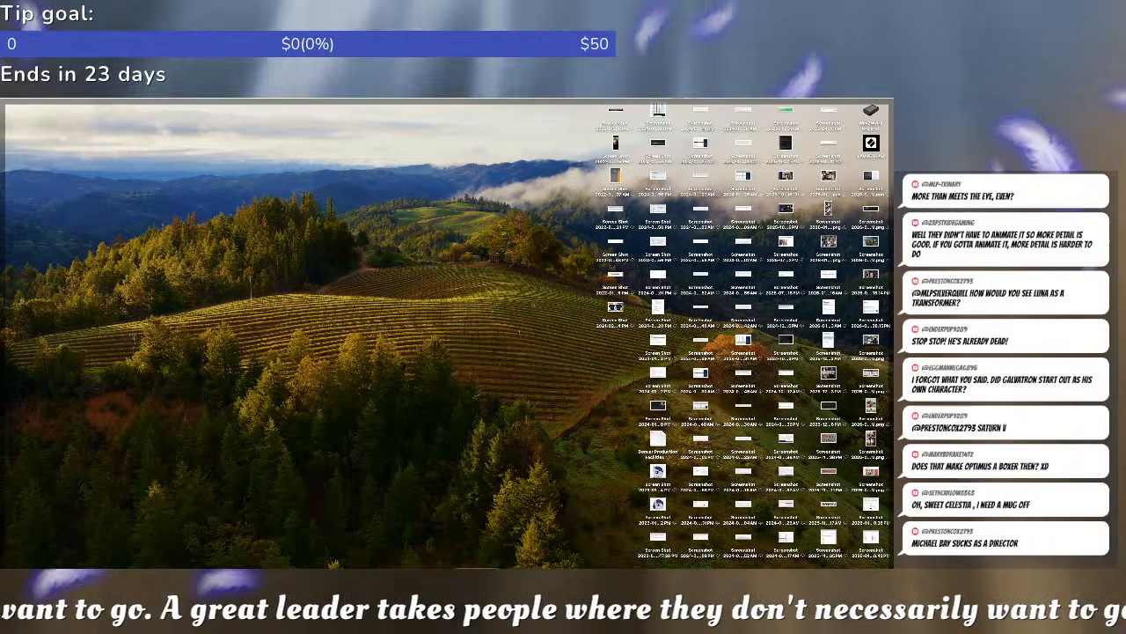
- Switch to Adobe Illustrator and show the lower layer holding the reference images behind the Optimus Prime line art
left_click(271, 577)
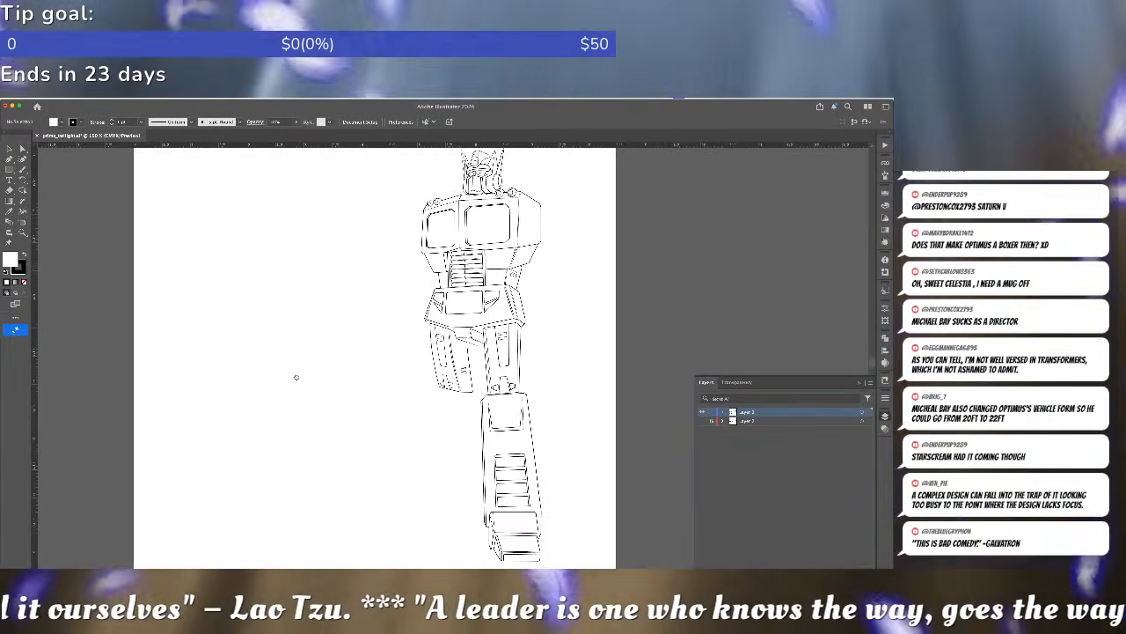
left_click_drag(294, 377, 231, 385)
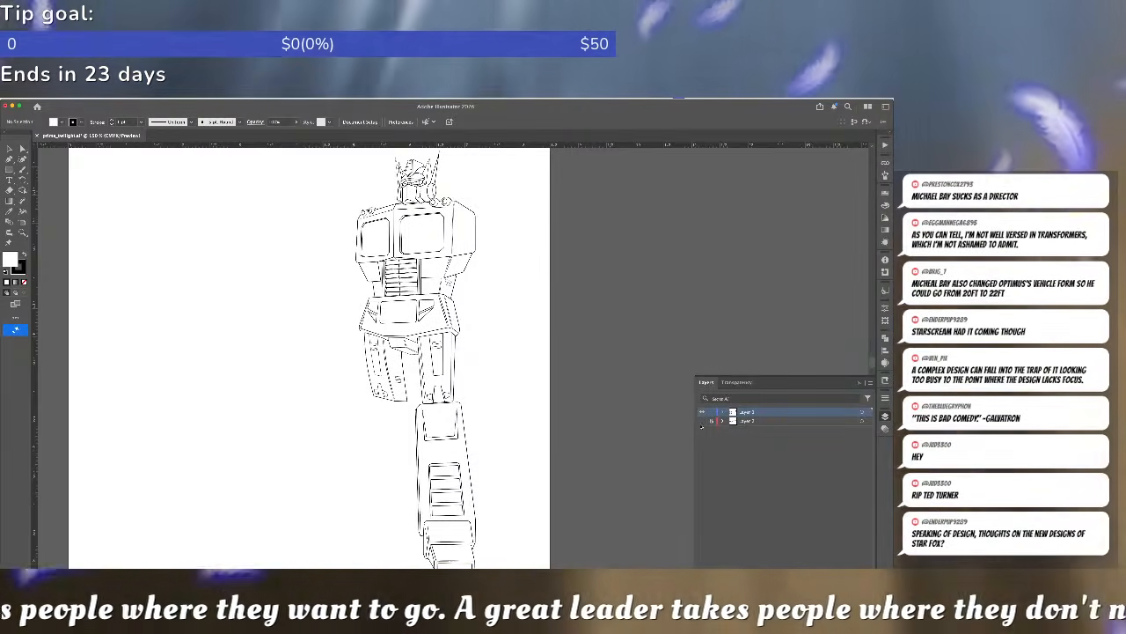
left_click(701, 421)
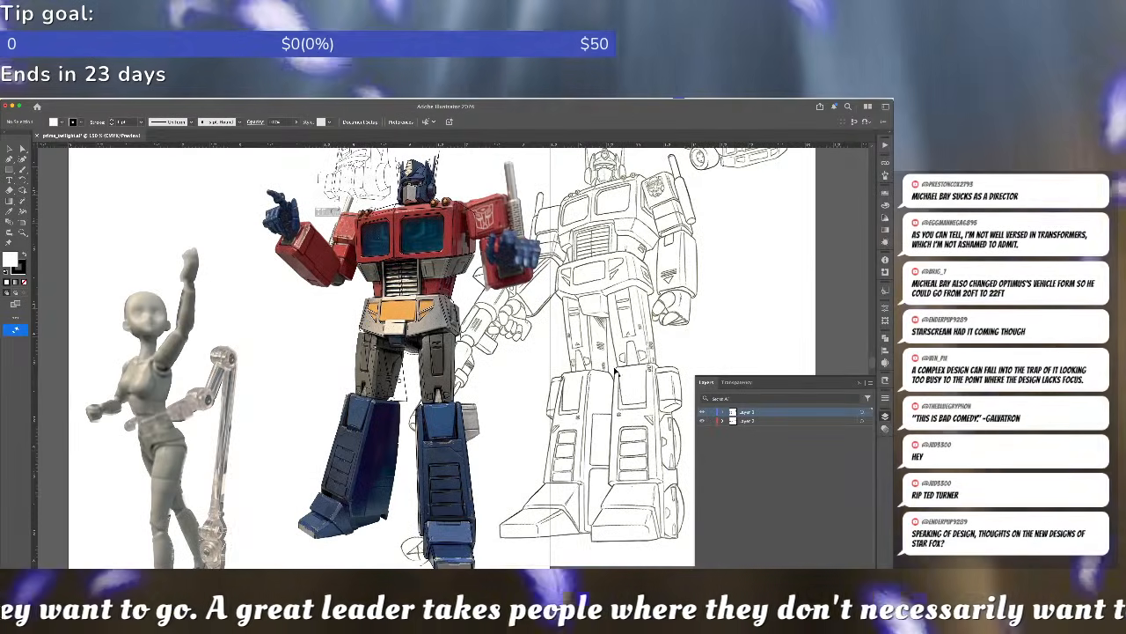
scroll(616, 374, "down", 4)
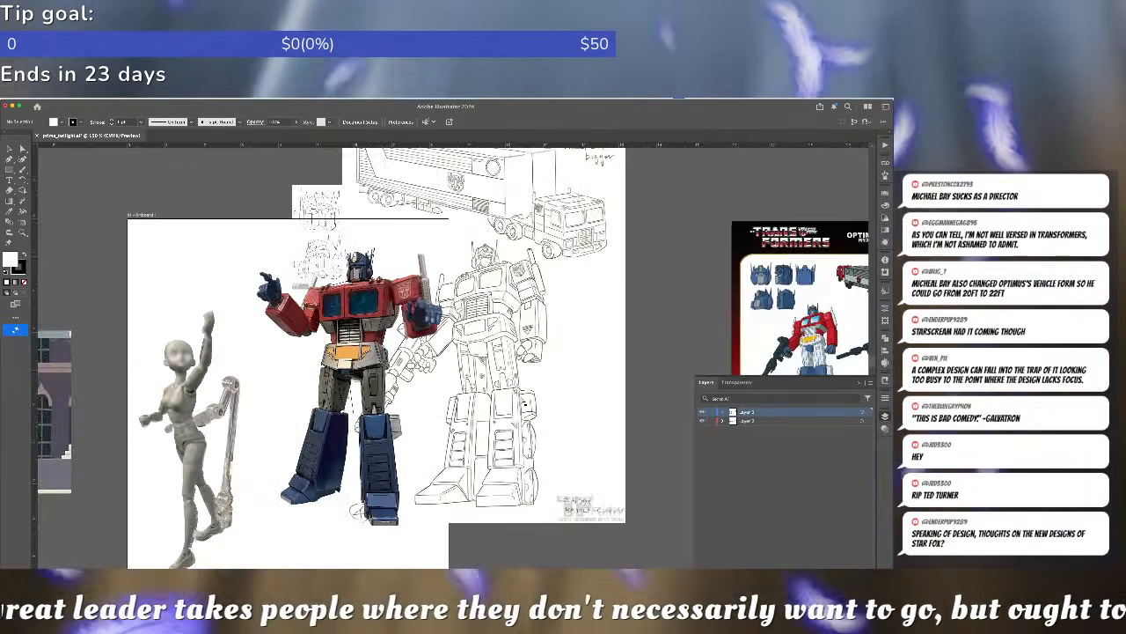
scroll(525, 401, "down", 2)
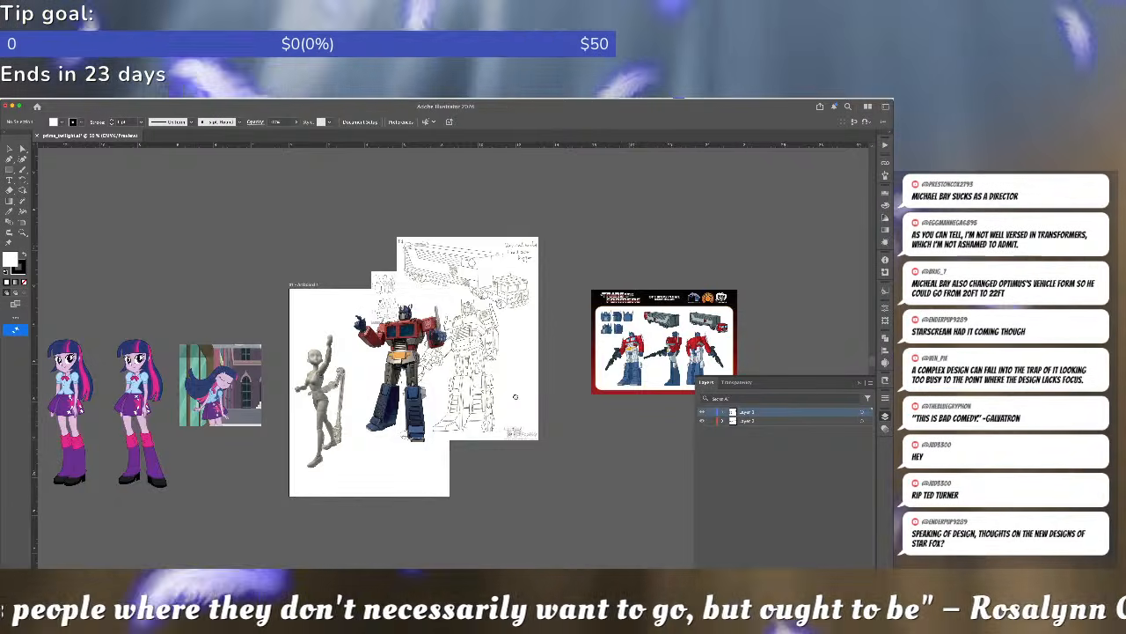
left_click_drag(515, 396, 463, 385)
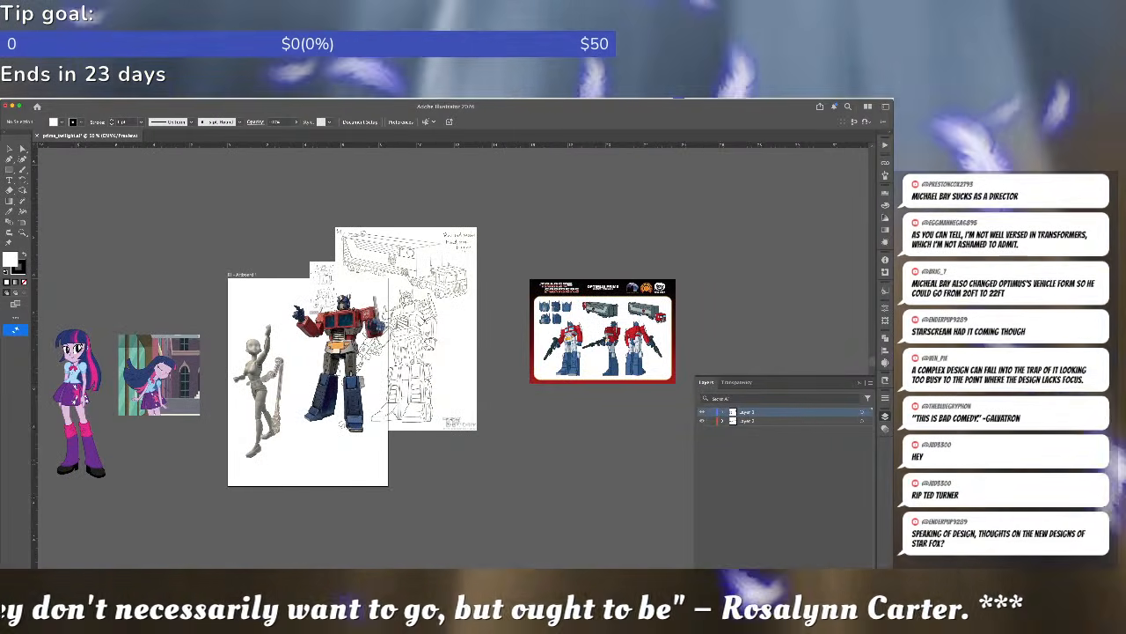
- Bring the saved Transformers reference images into the Illustrator document and scale them down together to about a third of their size
key("super+Tab")
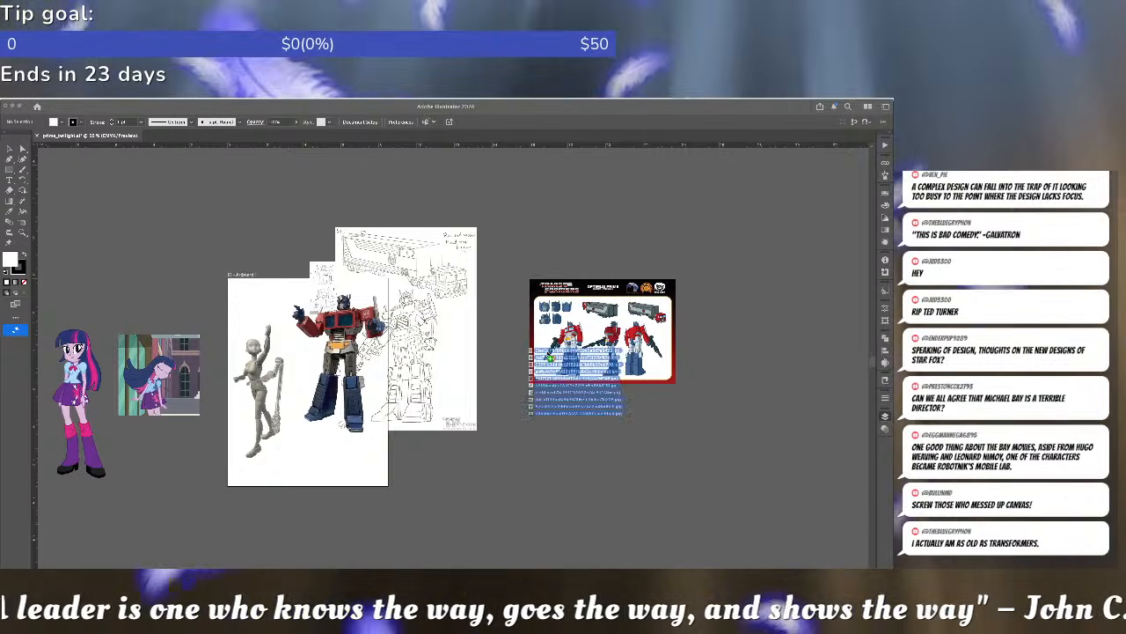
left_click_drag(586, 401, 586, 401)
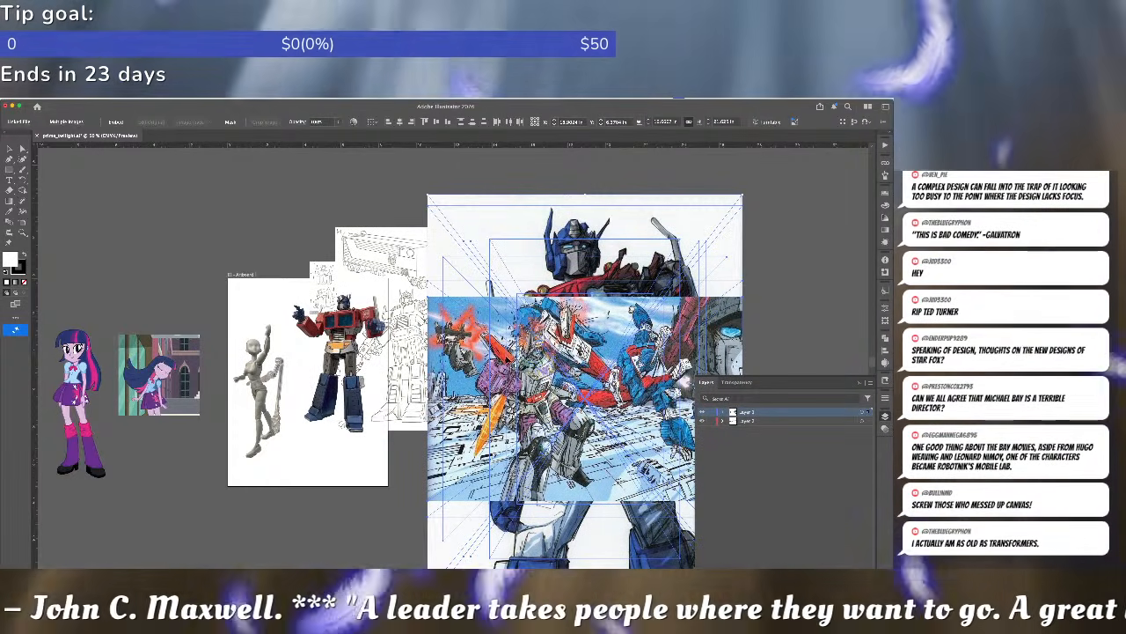
scroll(509, 361, "right", 3)
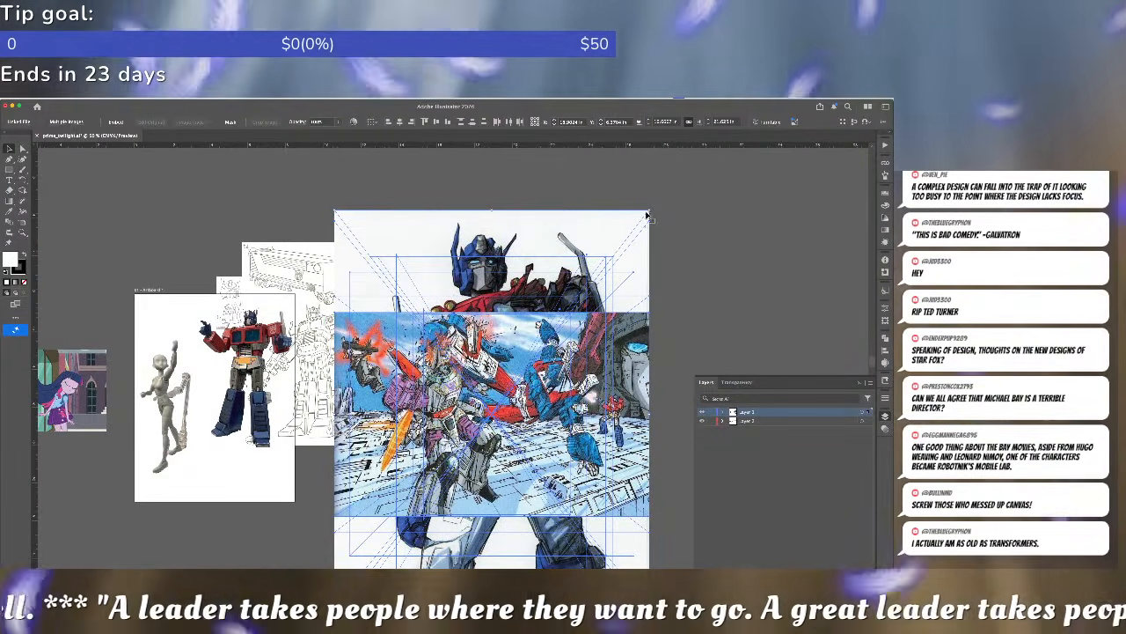
left_click_drag(649, 211, 545, 348)
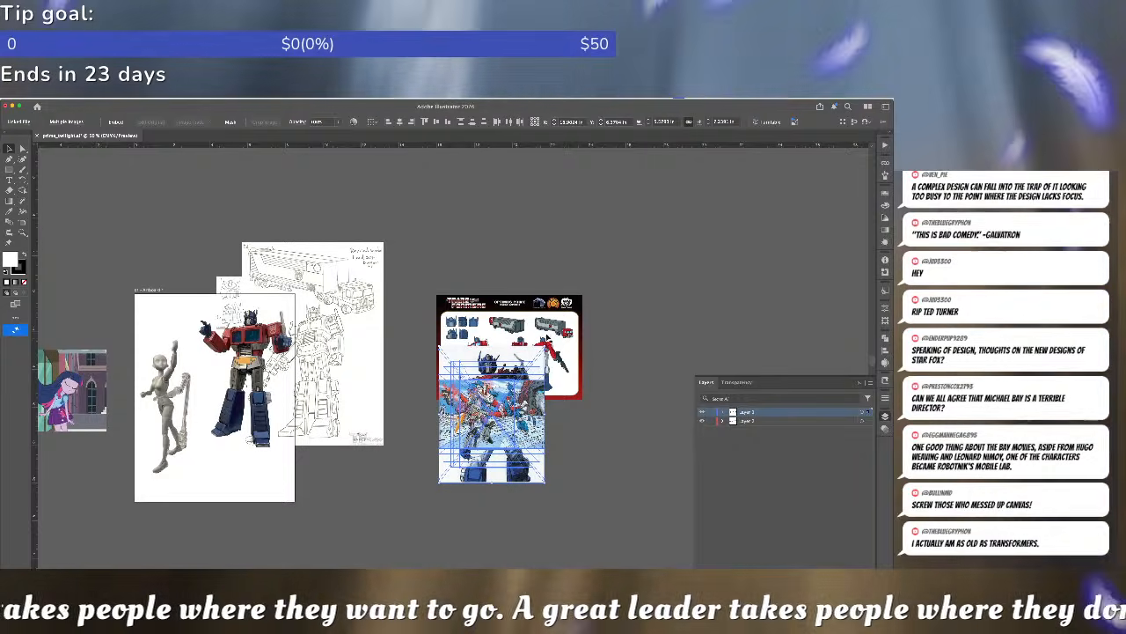
- Undo and redo the scaling, then cut the stack of reference images and paste it in front on the lower layer
key("super+z")
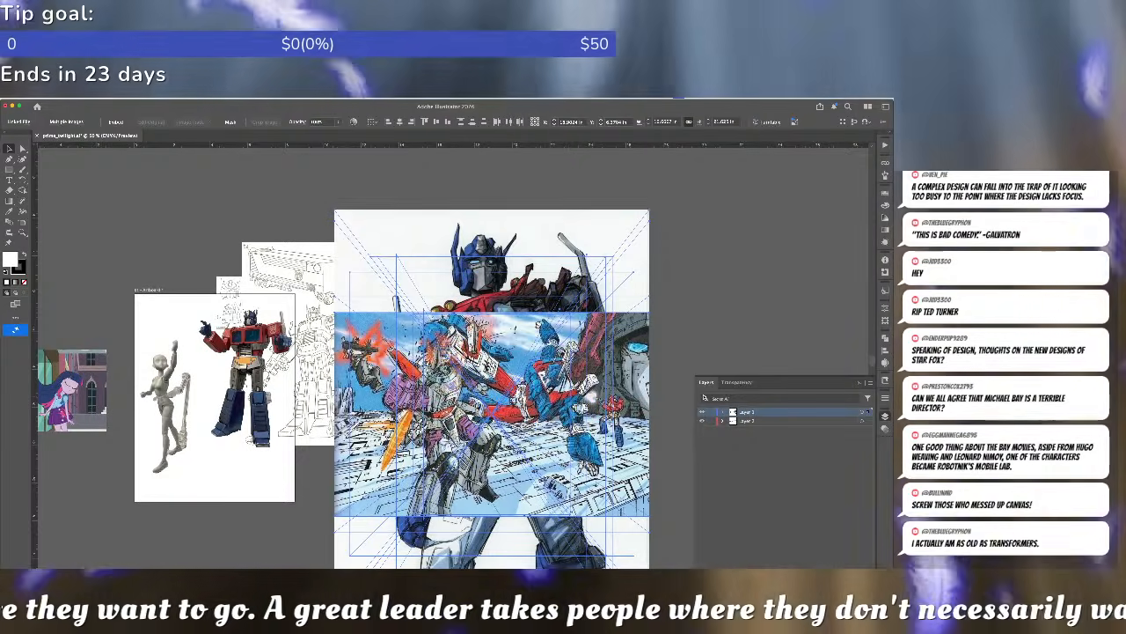
key("super+shift+z")
key("Delete")
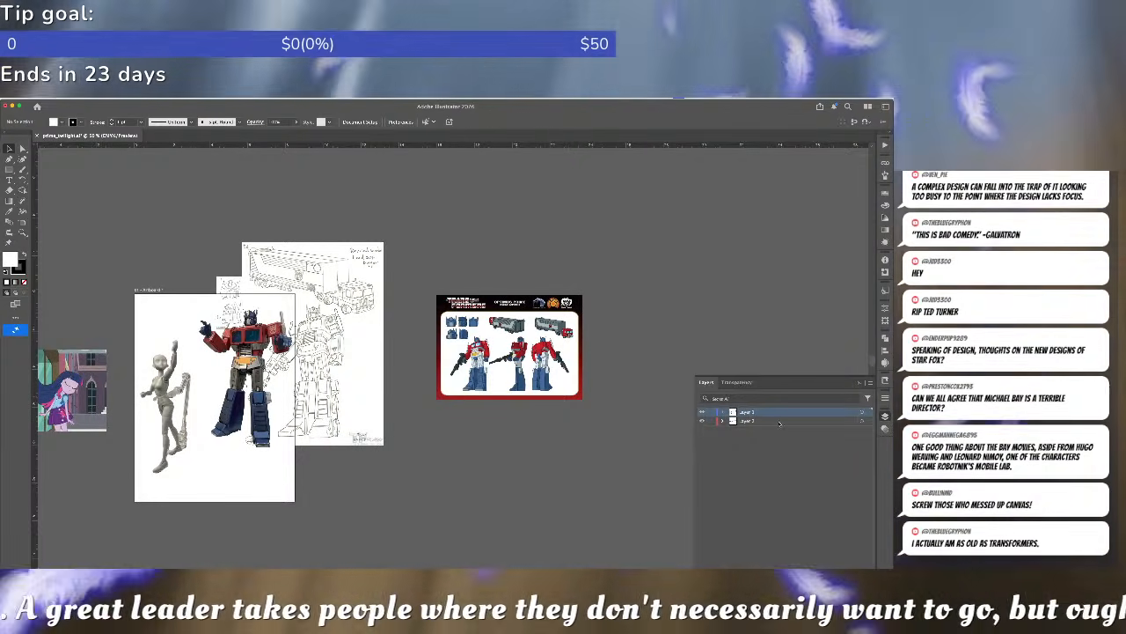
left_click(774, 422)
key("super+f")
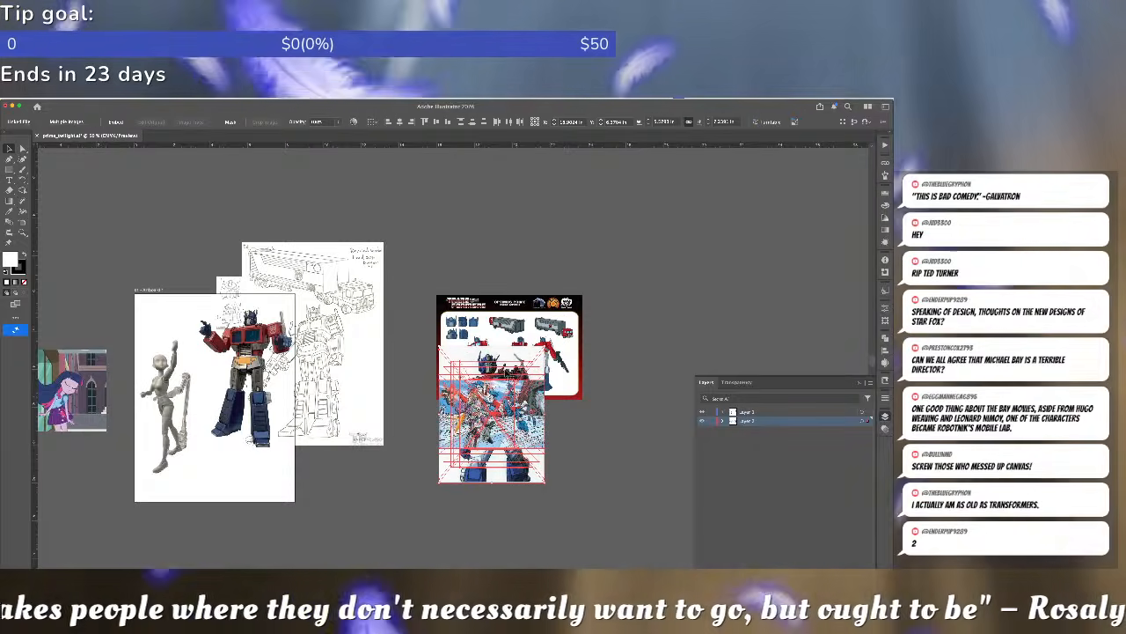
- Move the image stack and red-framed model sheet beside the line drawings, placing the blue battle scene and shaded standing Optimus right of the stack
mouse_move(500, 368)
left_mouse_down()
mouse_move(414, 439)
mouse_move(357, 456)
mouse_move(381, 443)
mouse_move(413, 334)
mouse_move(410, 344)
left_mouse_up()
left_click_drag(539, 337, 450, 262)
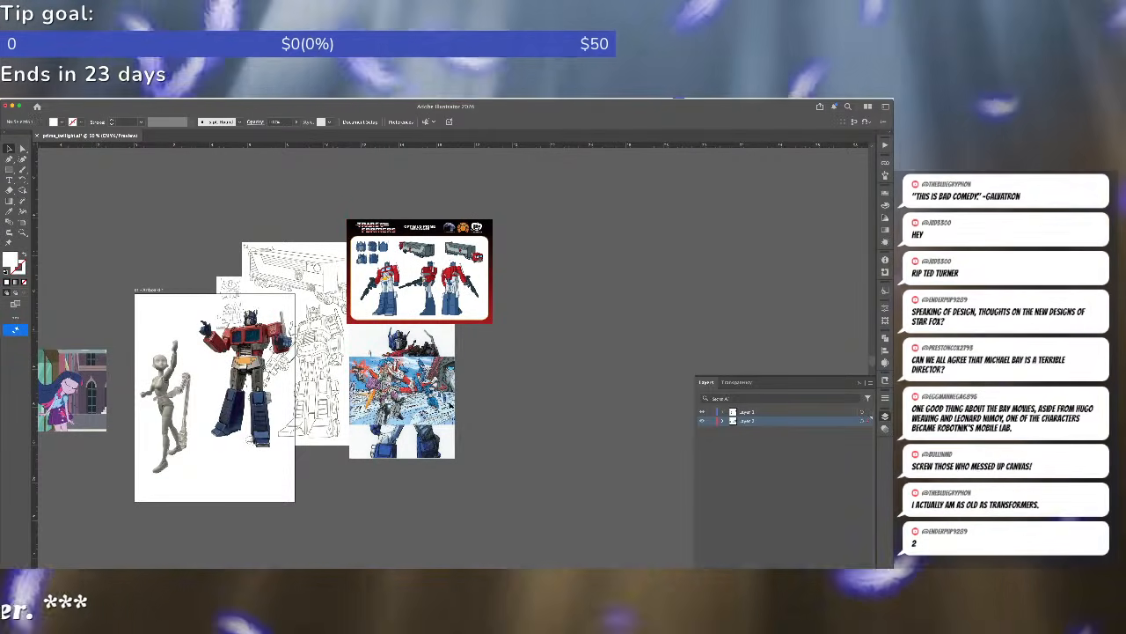
left_click_drag(421, 398, 526, 365)
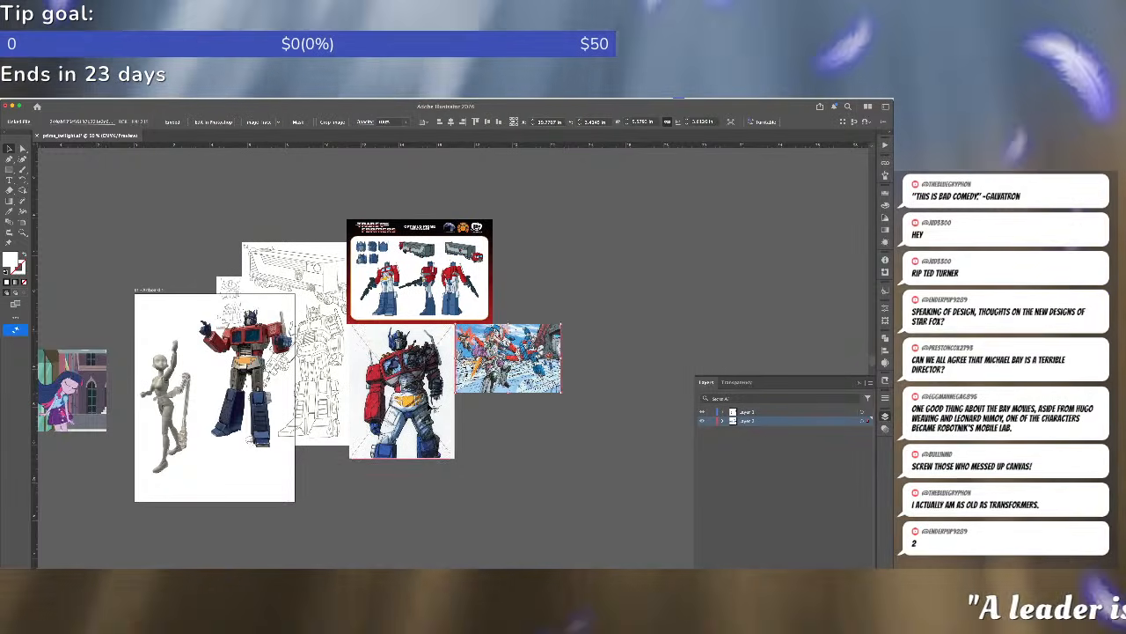
left_click_drag(419, 394, 525, 462)
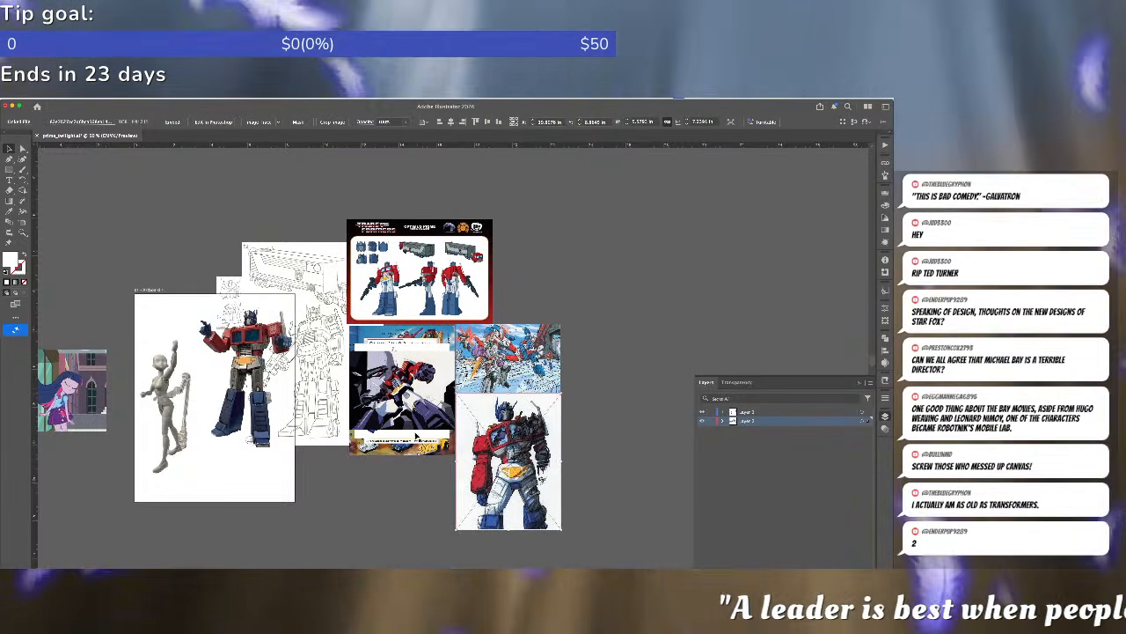
- Spread out the dark action image and the two white-background Optimus images with rifles, and slightly enlarge the wide-stance one beside the model sheet
mouse_move(413, 416)
left_mouse_down()
mouse_move(556, 358)
mouse_move(373, 490)
mouse_move(359, 520)
left_mouse_up()
mouse_move(399, 411)
left_mouse_down()
mouse_move(434, 492)
mouse_move(425, 505)
left_mouse_up()
mouse_move(449, 457)
left_mouse_down()
mouse_move(533, 266)
mouse_move(523, 267)
left_mouse_up()
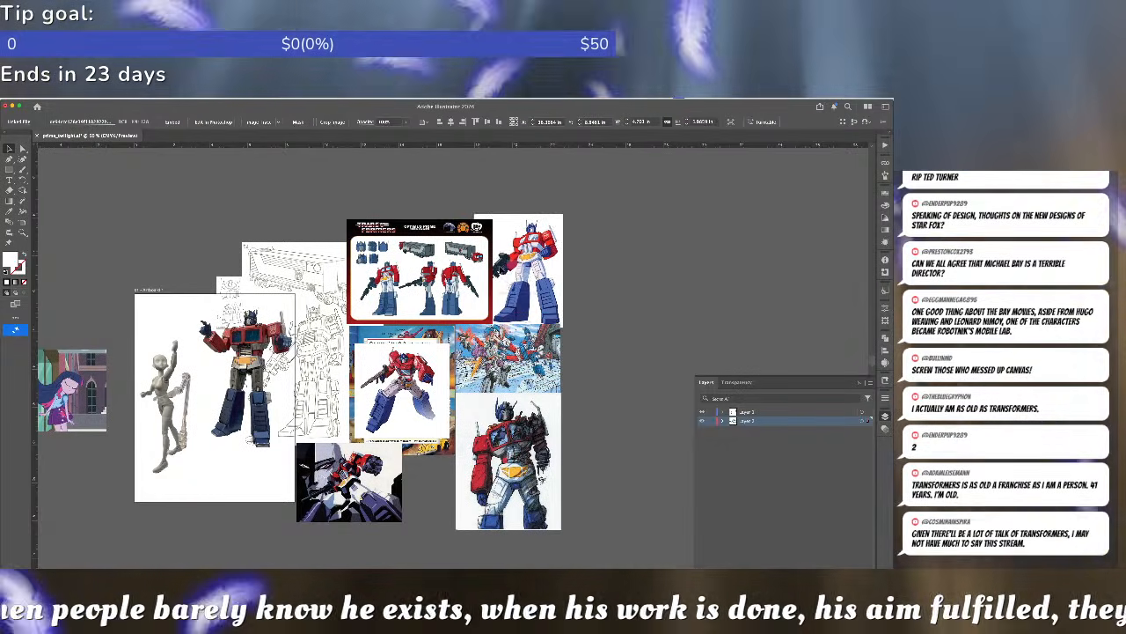
mouse_move(418, 394)
left_mouse_down()
mouse_move(609, 399)
mouse_move(650, 255)
mouse_move(624, 280)
left_mouse_up()
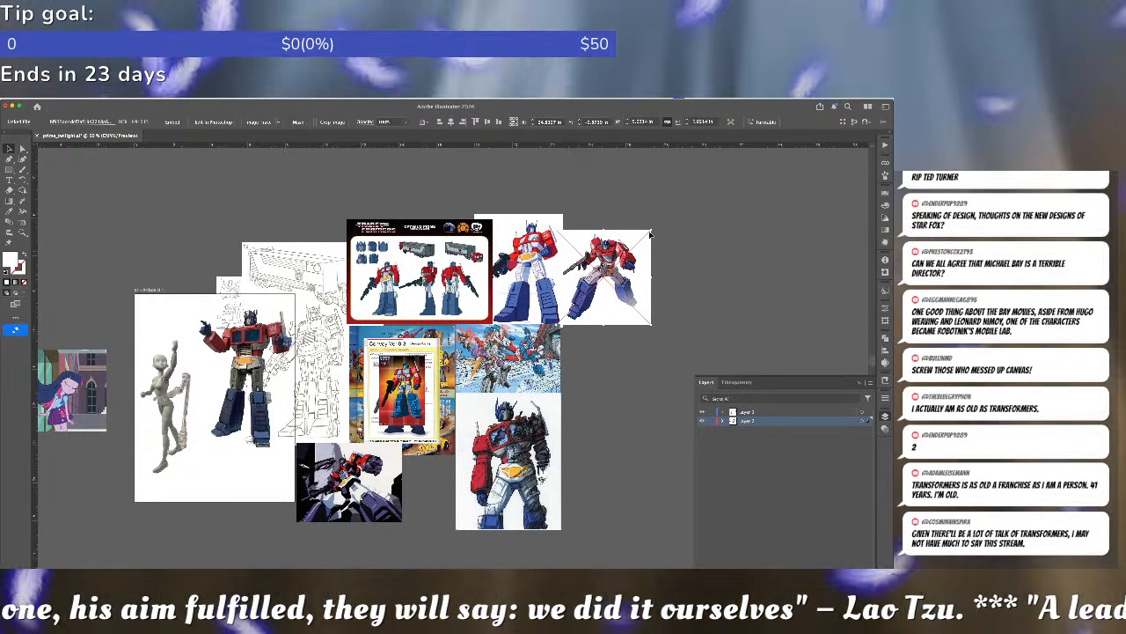
left_click_drag(649, 233, 660, 217)
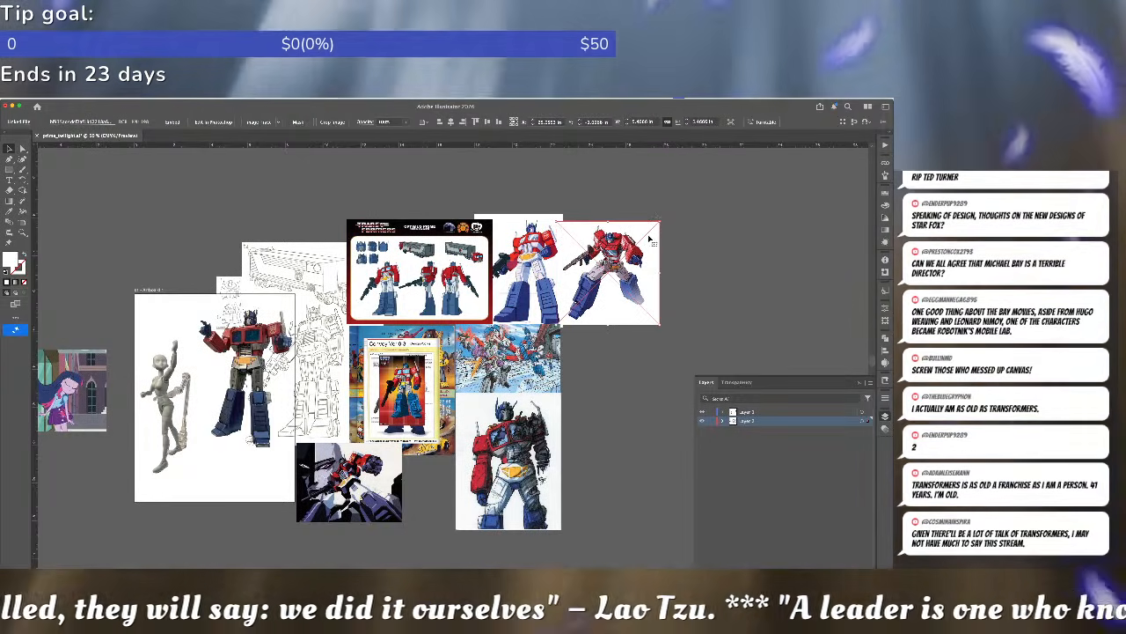
- Place the orange grid-background Optimus image below the wide-stance one, bring it to the front and enlarge it to roughly double size
left_click_drag(394, 379, 575, 344)
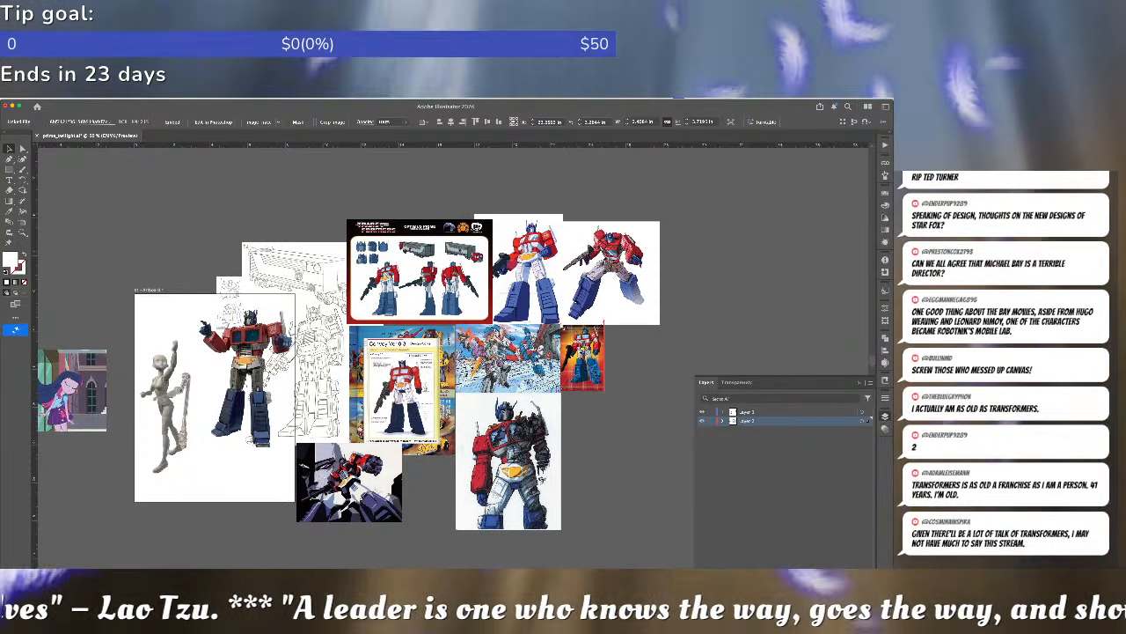
key("super+shift+bracketright")
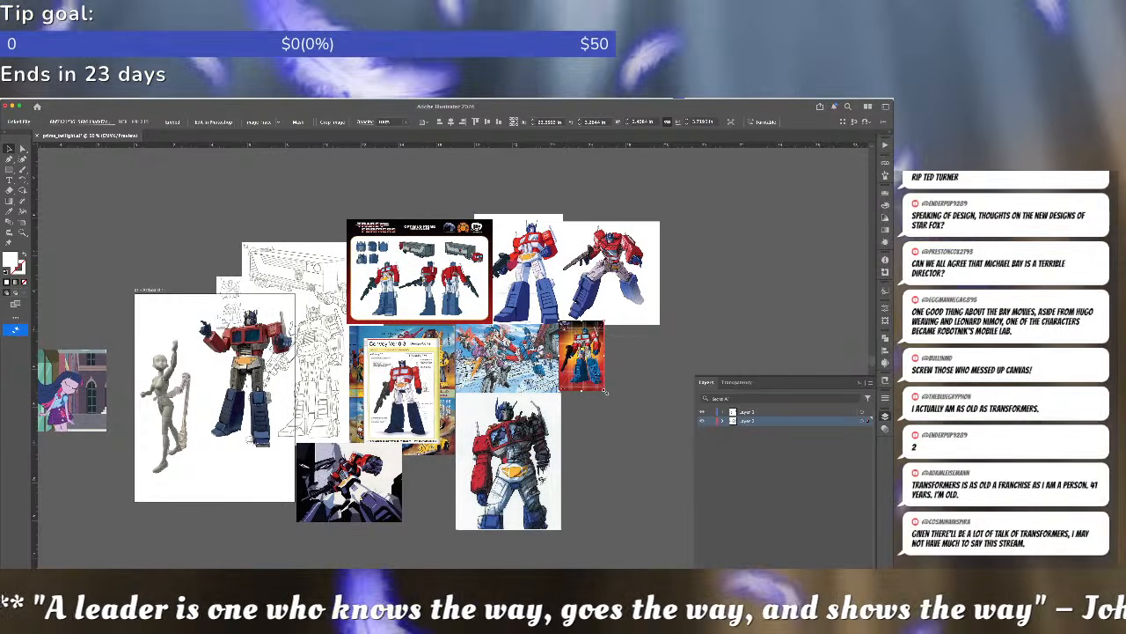
left_click_drag(605, 390, 695, 475)
left_click(679, 372)
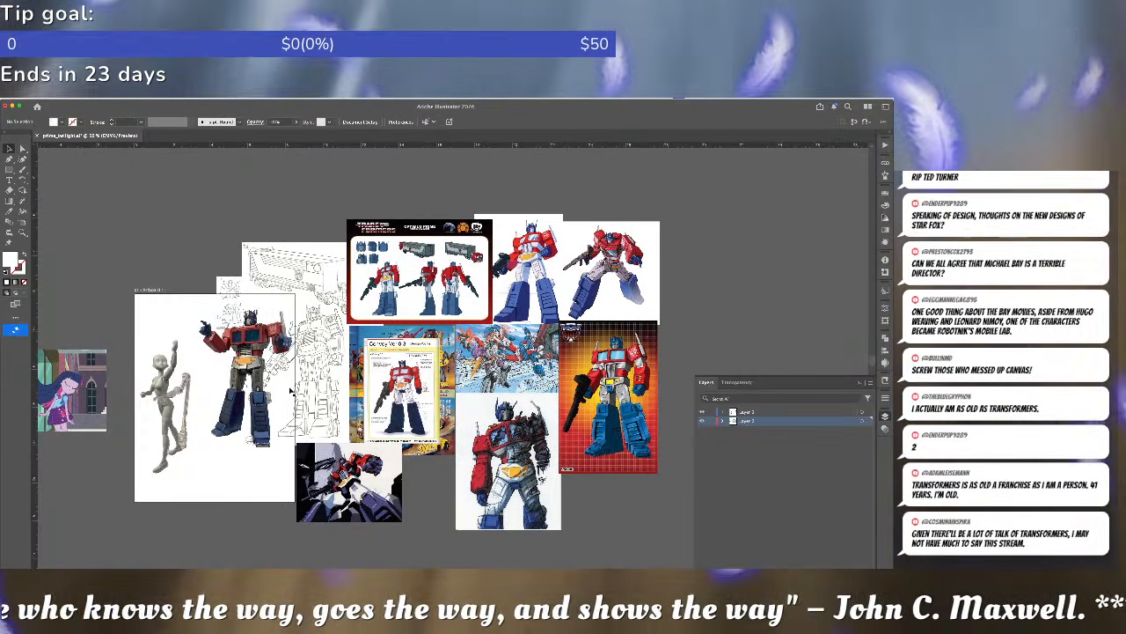
- Move the yellow-bordered Convoy sheet to the right of the orange grid-background image and delete the group-and-vehicles artwork
left_click_drag(386, 381, 674, 360)
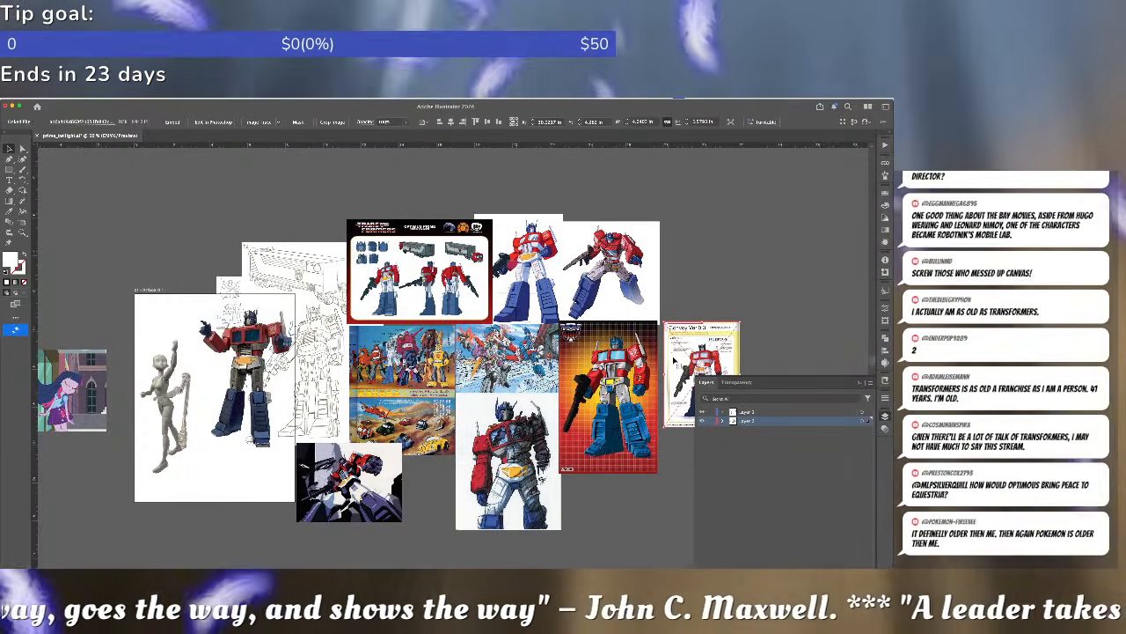
left_click(373, 384)
key("Delete")
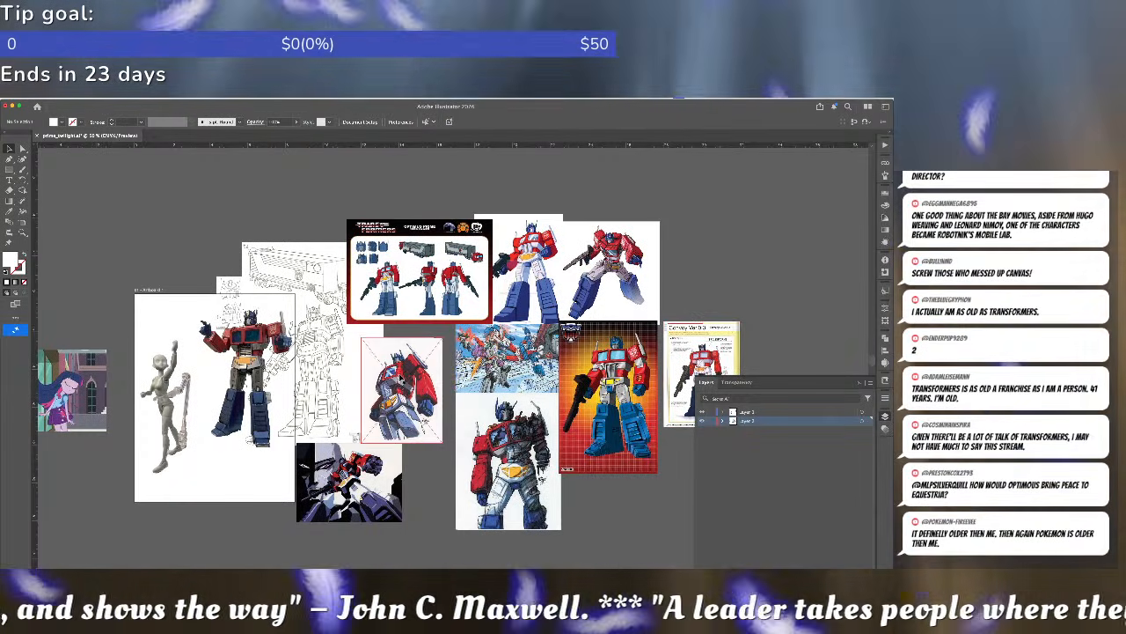
- Separate the leaning Optimus sketch from the rifle-holding standing Optimus, and enlarge the standing one below the model sheet
left_click_drag(398, 372, 416, 445)
left_click_drag(406, 383, 380, 371)
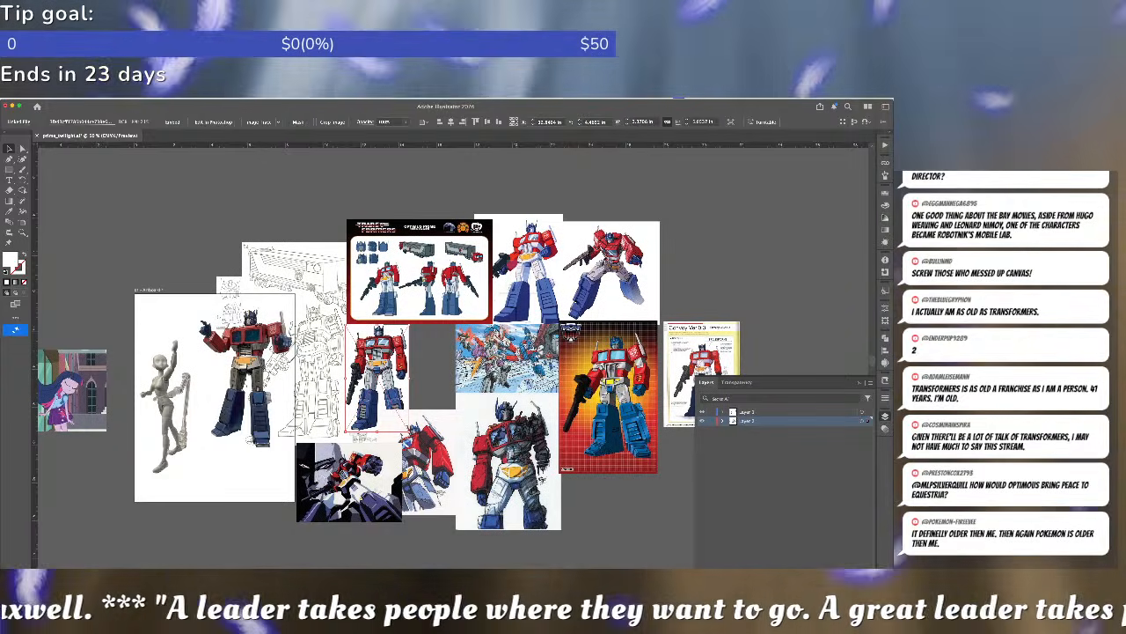
left_click(412, 435)
left_click(398, 378)
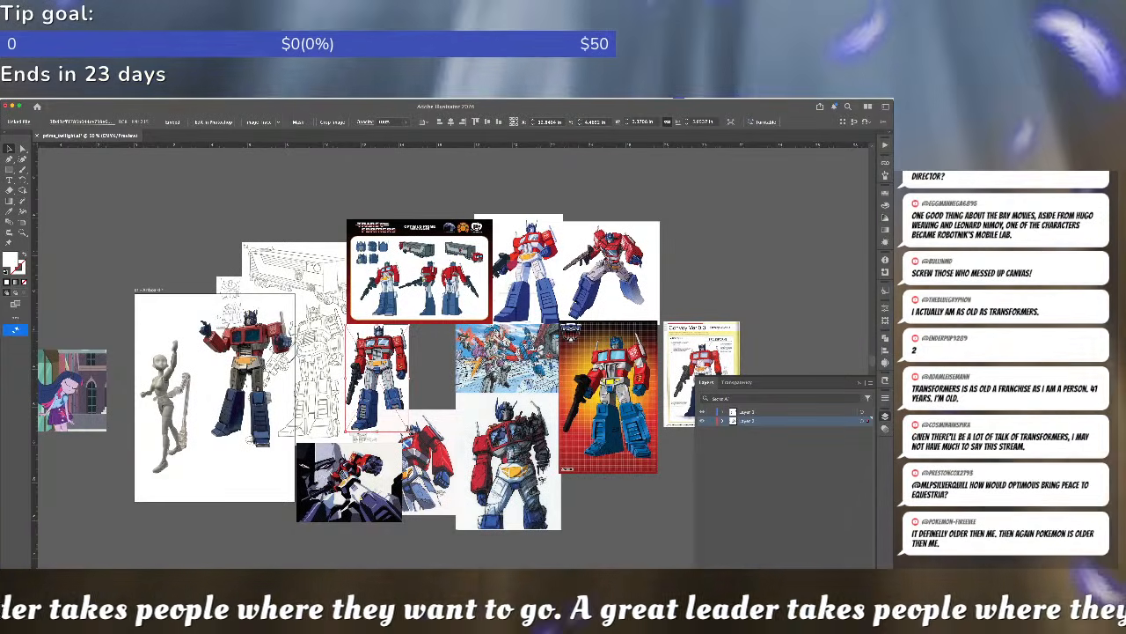
left_click_drag(409, 432, 440, 483)
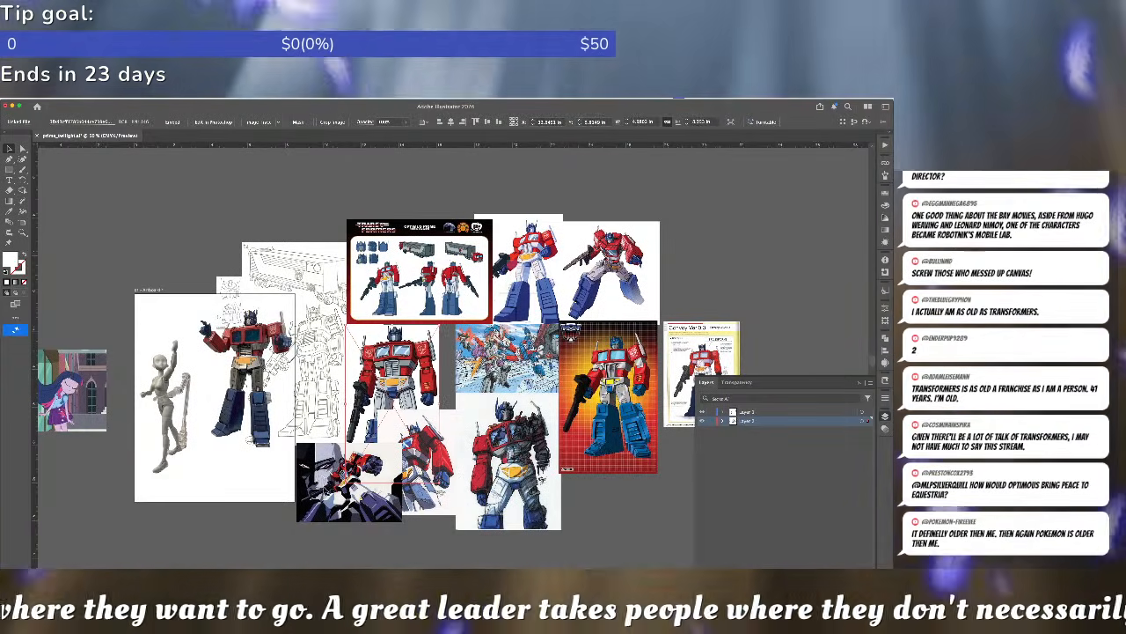
- Move the dark action image above the Convoy sheet and the leaning Optimus sketch below it, and deselect everything
left_click_drag(322, 485, 659, 285)
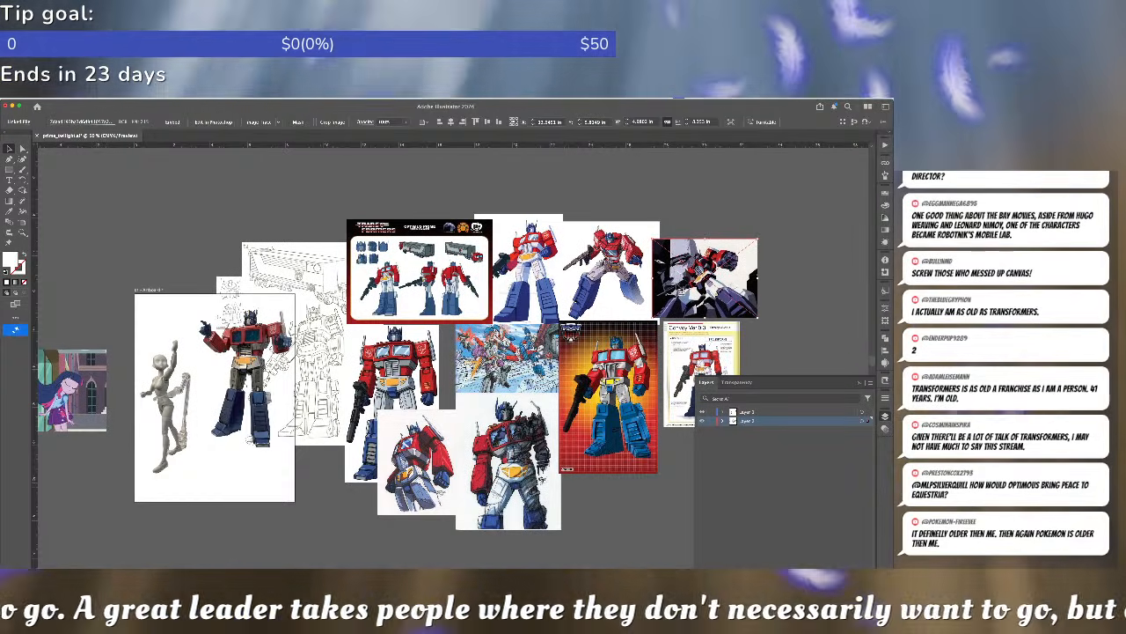
left_click_drag(414, 457, 696, 476)
left_click(504, 557)
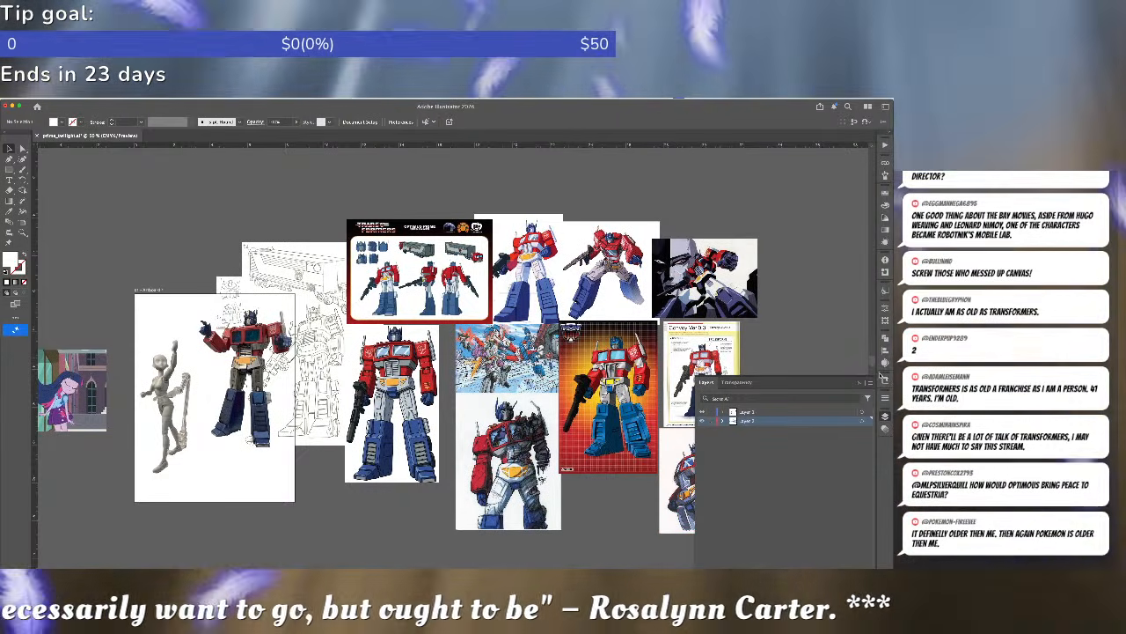
- Embed all the linked Transformers reference images in the document, from the first listed link through the last newly added one
left_click(885, 164)
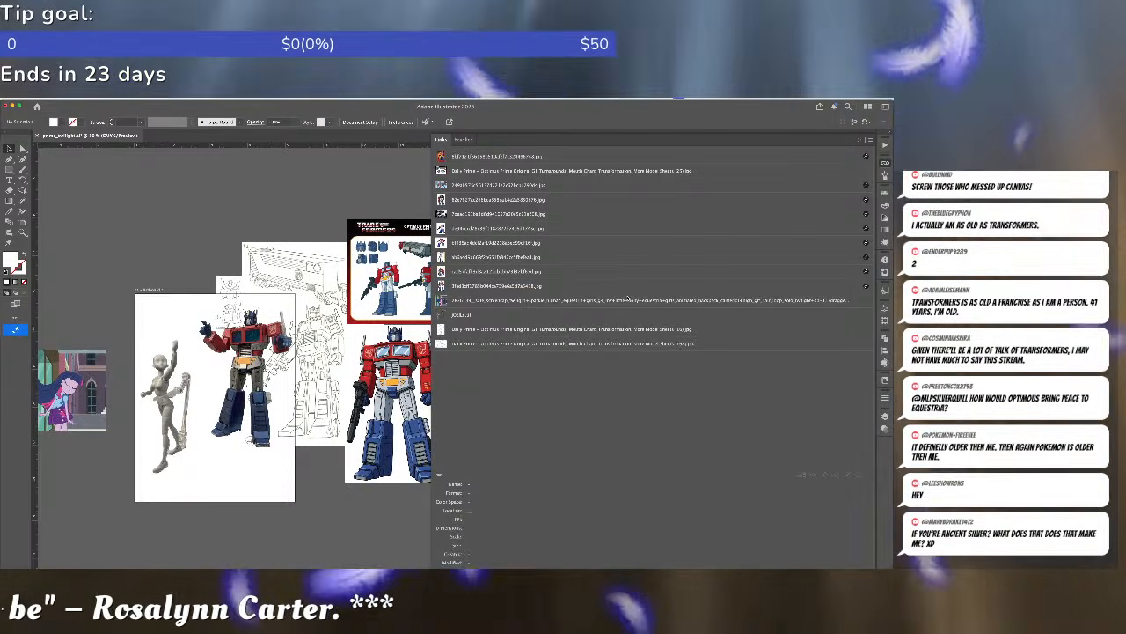
left_click(628, 300)
left_click(646, 288)
left_click(578, 159, "shift")
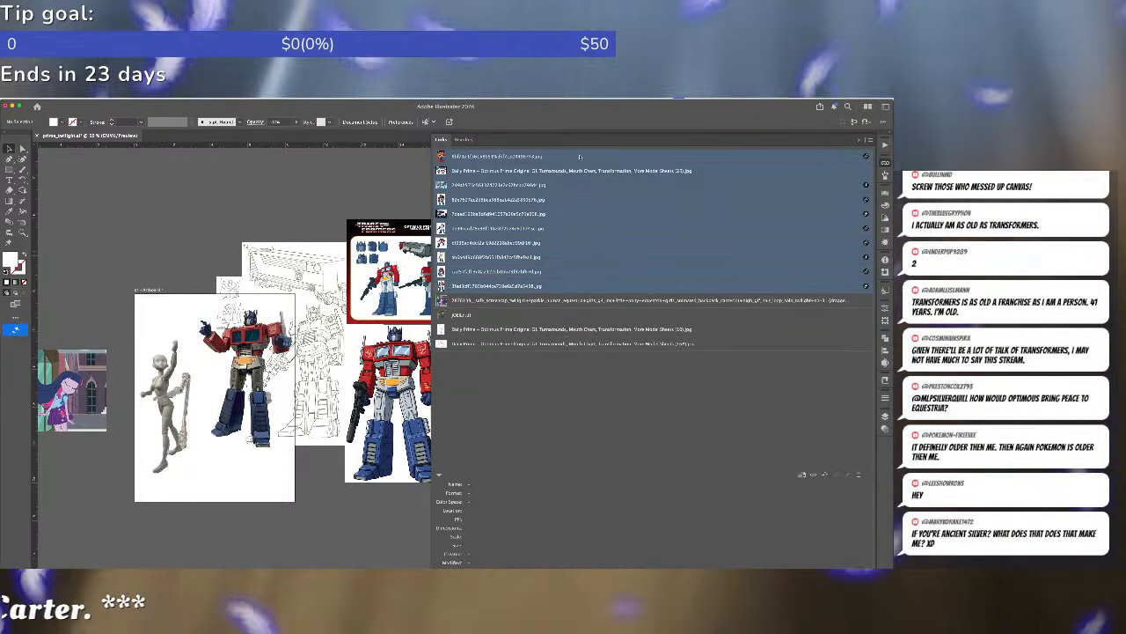
left_click(868, 141)
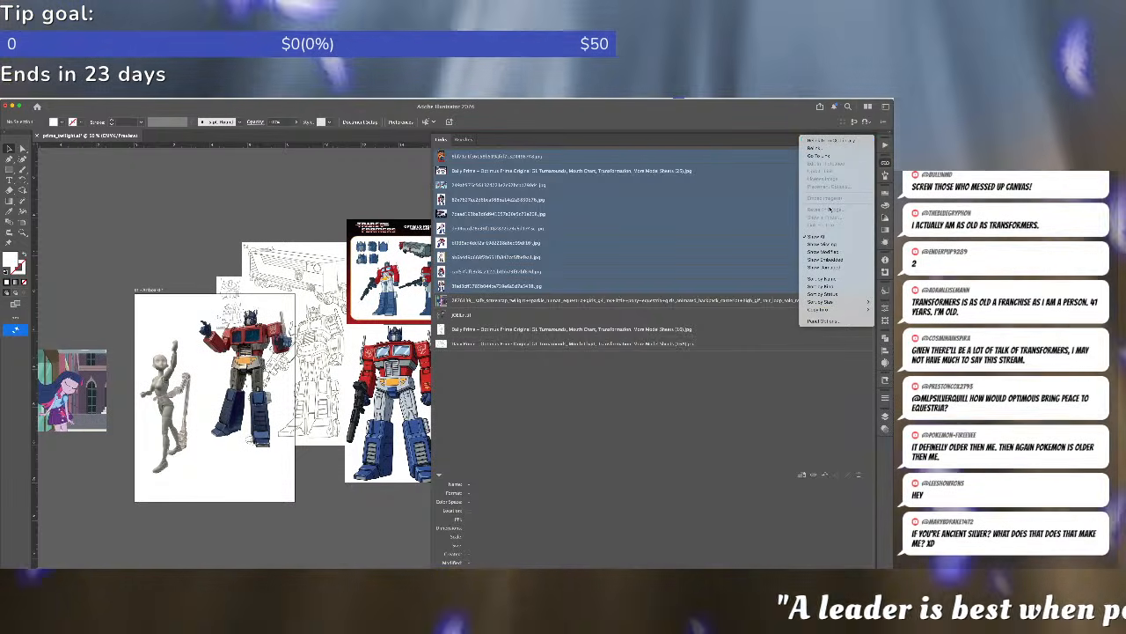
left_click(735, 263)
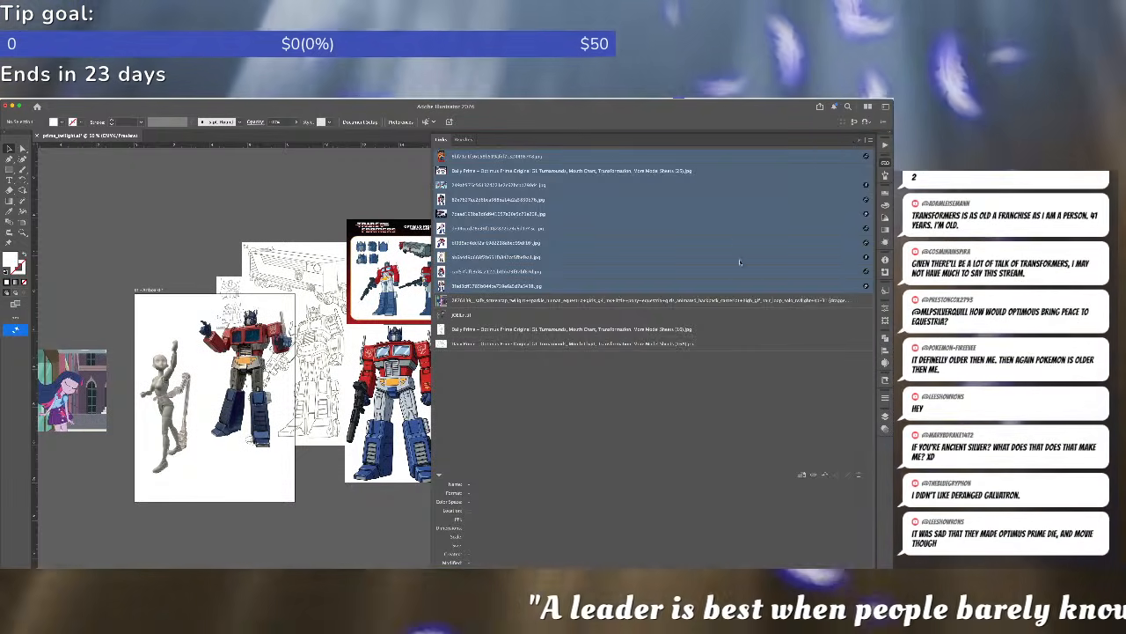
left_click(869, 142)
left_click(822, 198)
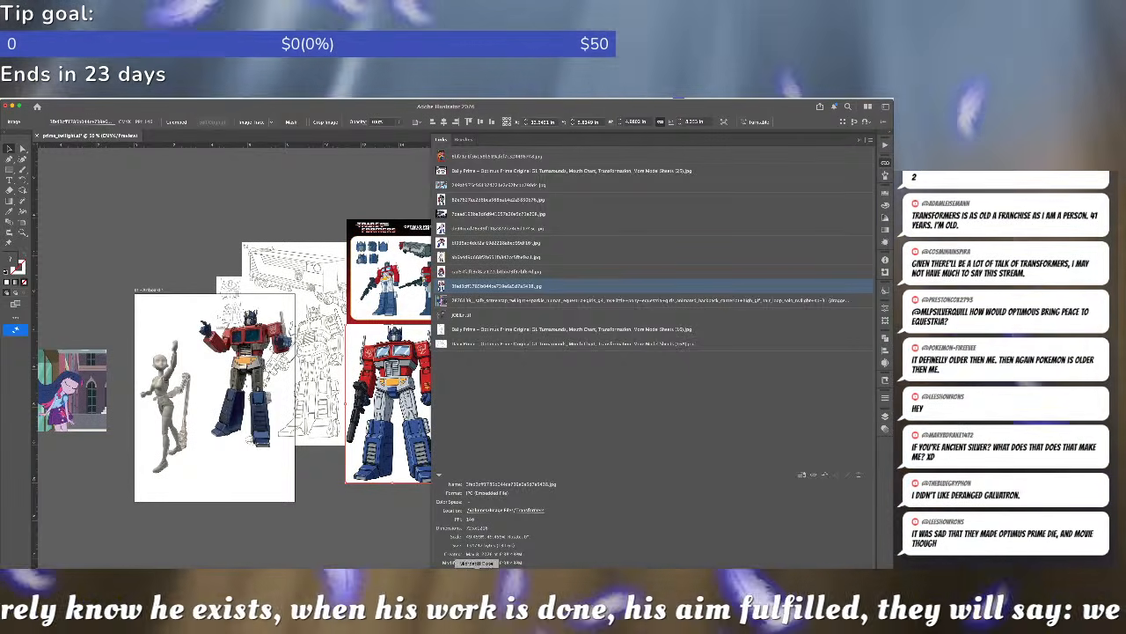
left_click(361, 542)
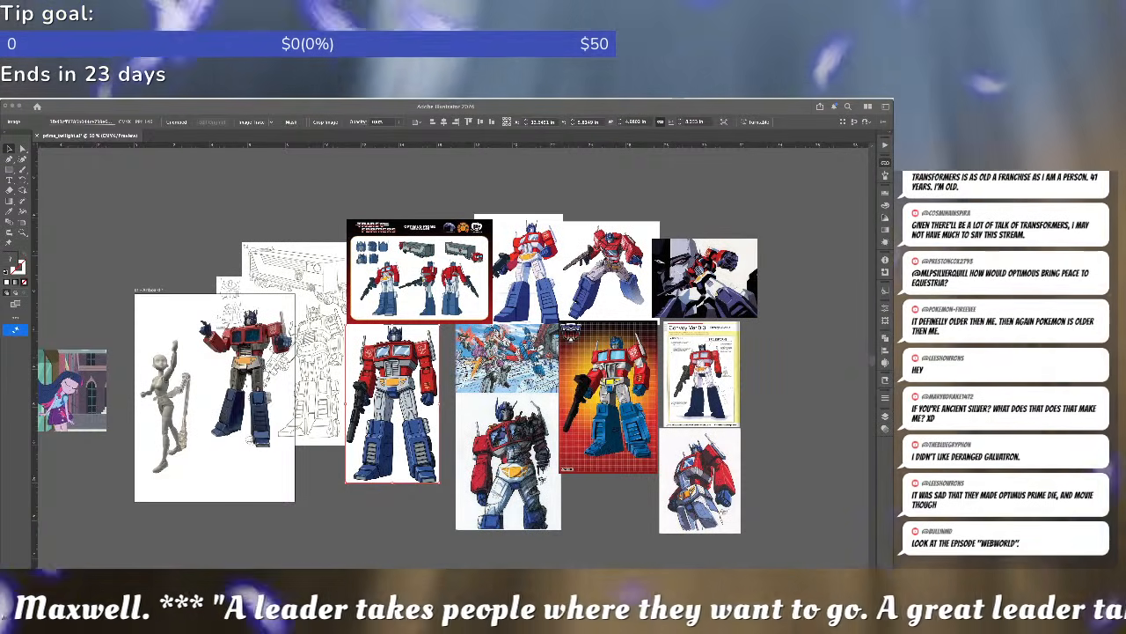
- Return to the layer list and lock the lower layer that holds the reference images
left_click(830, 370)
left_click(885, 417)
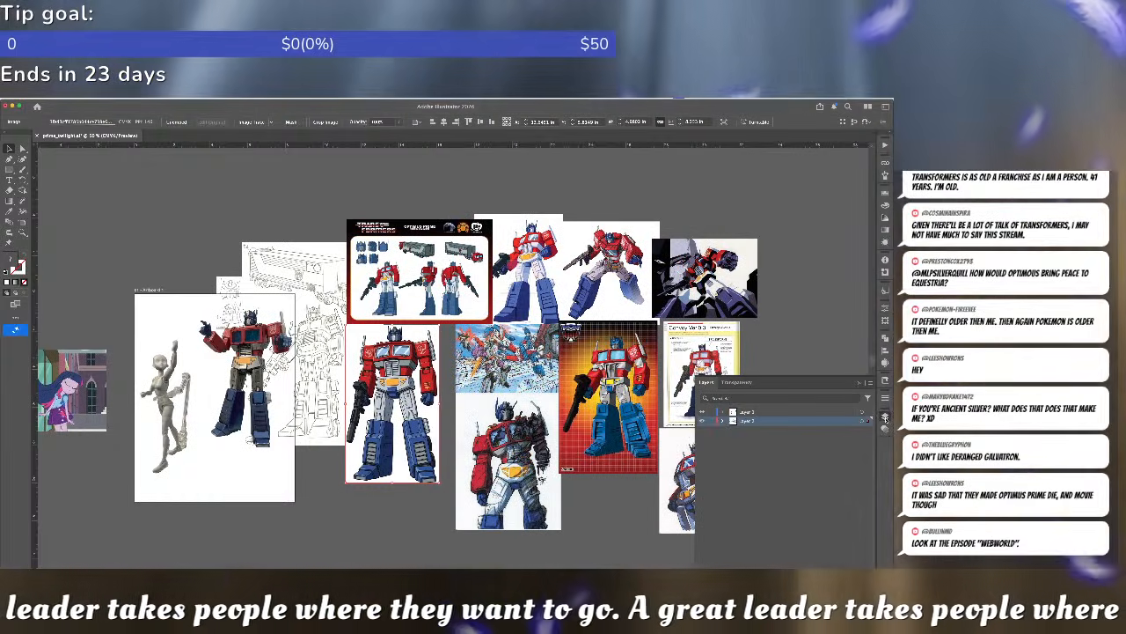
left_click(712, 421)
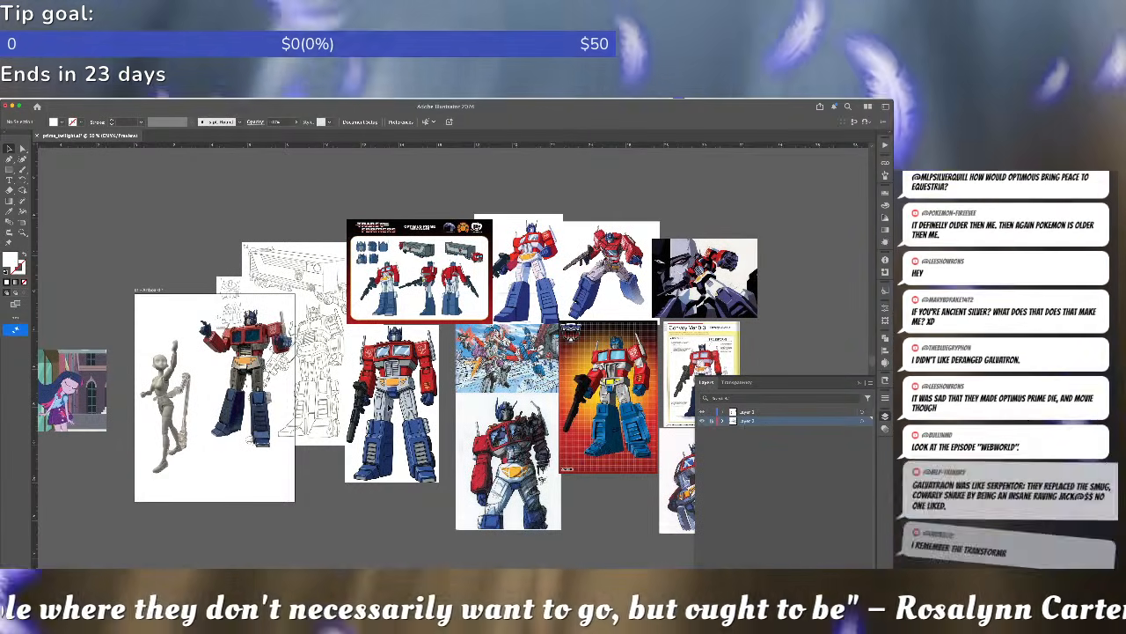
- Examine the posed Optimus Prime figure up close beside the line drawing and the rifle-holding reference image
scroll(296, 387, "up", 2)
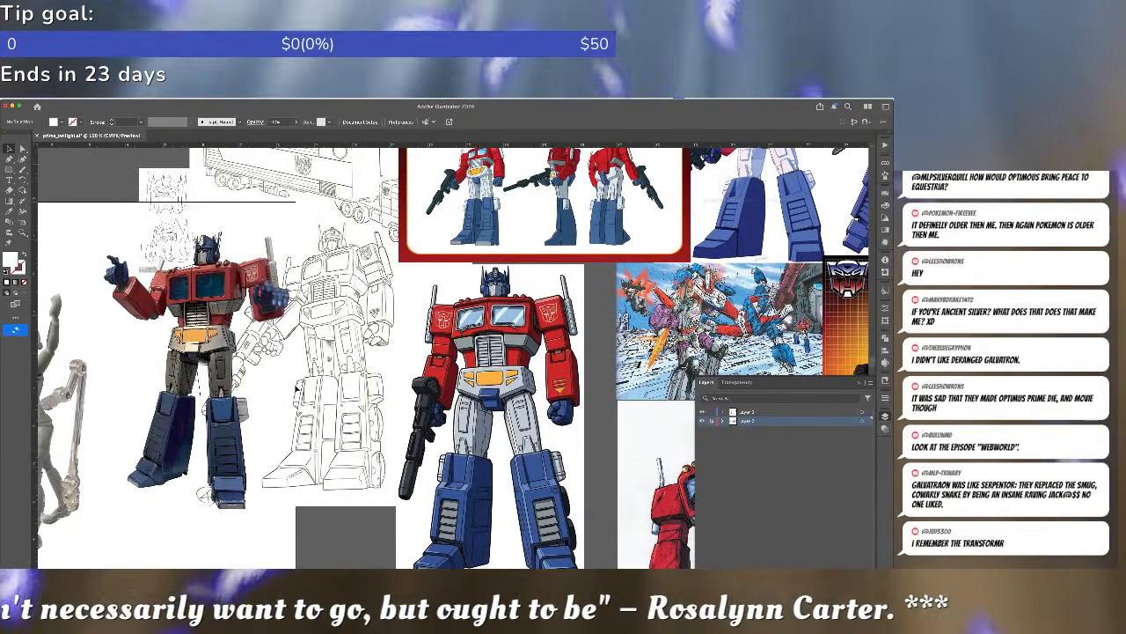
scroll(280, 382, "up", 3)
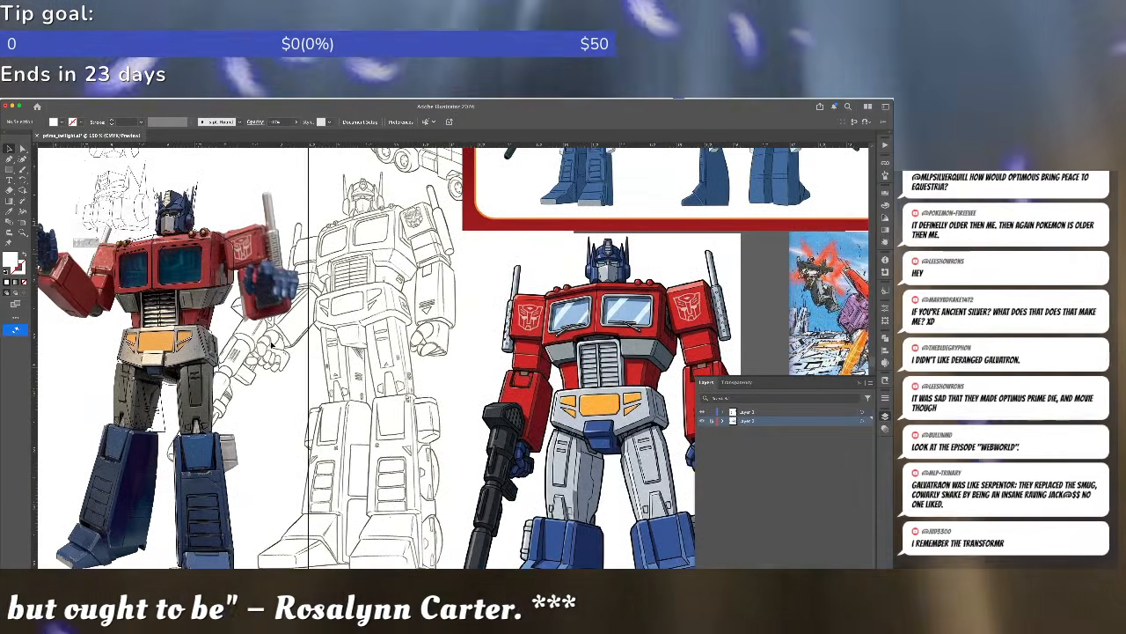
left_click_drag(271, 345, 337, 432)
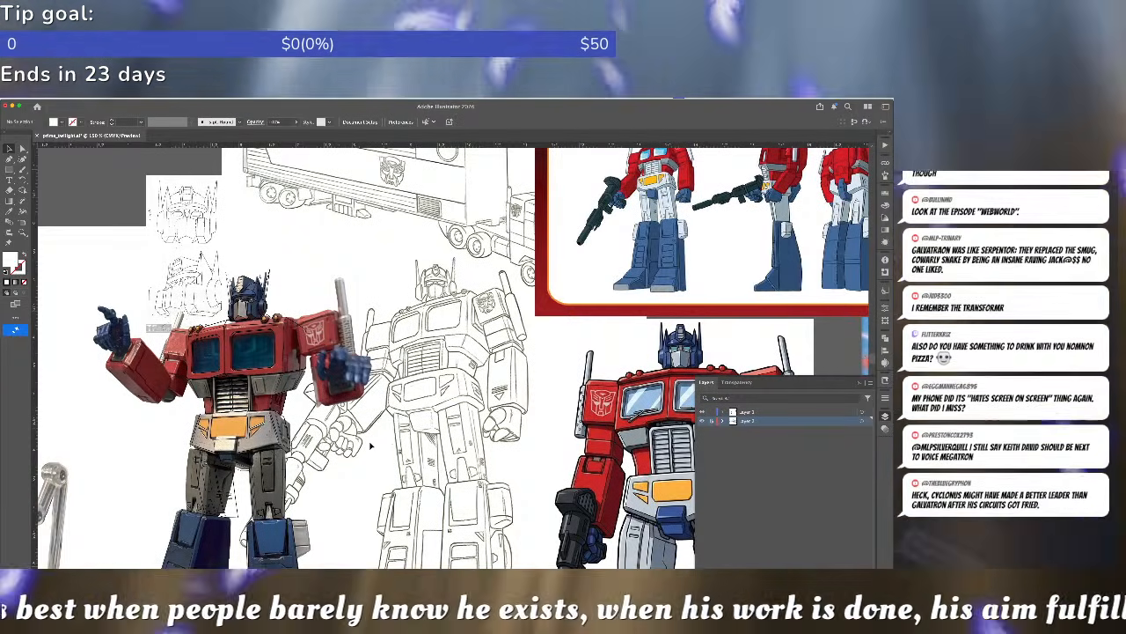
scroll(375, 422, "down", 3)
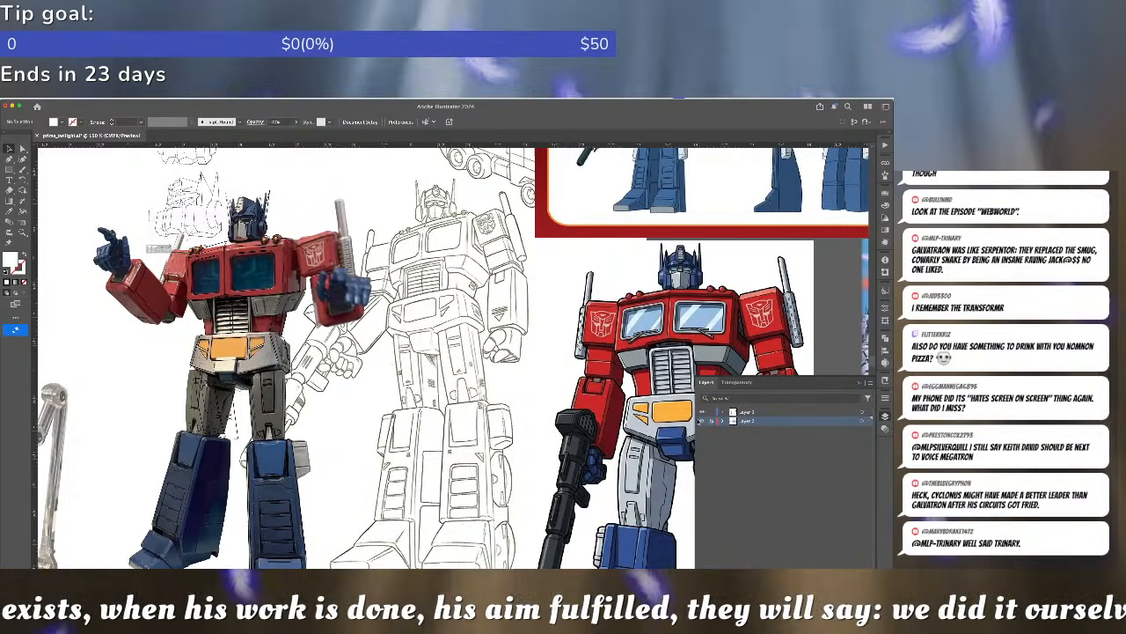
- Hide the reference image layer and reshape the outer edge of the bent leg's thigh outline with the Curvature tool, then deselect it
left_click(702, 420)
scroll(208, 406, "up", 3)
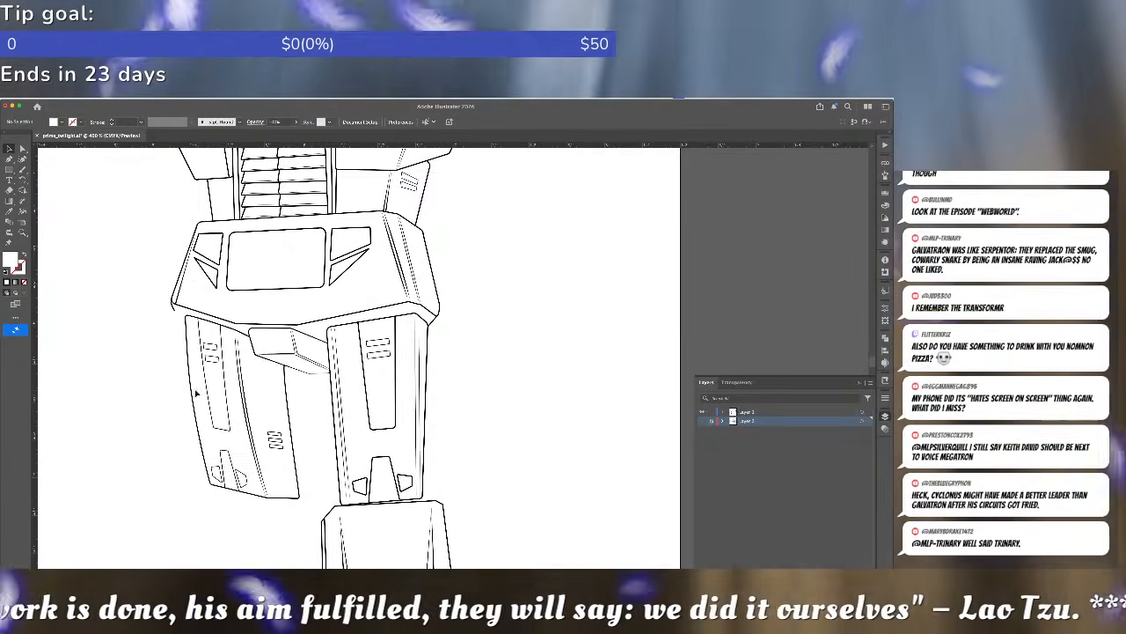
key("a")
left_click(196, 393)
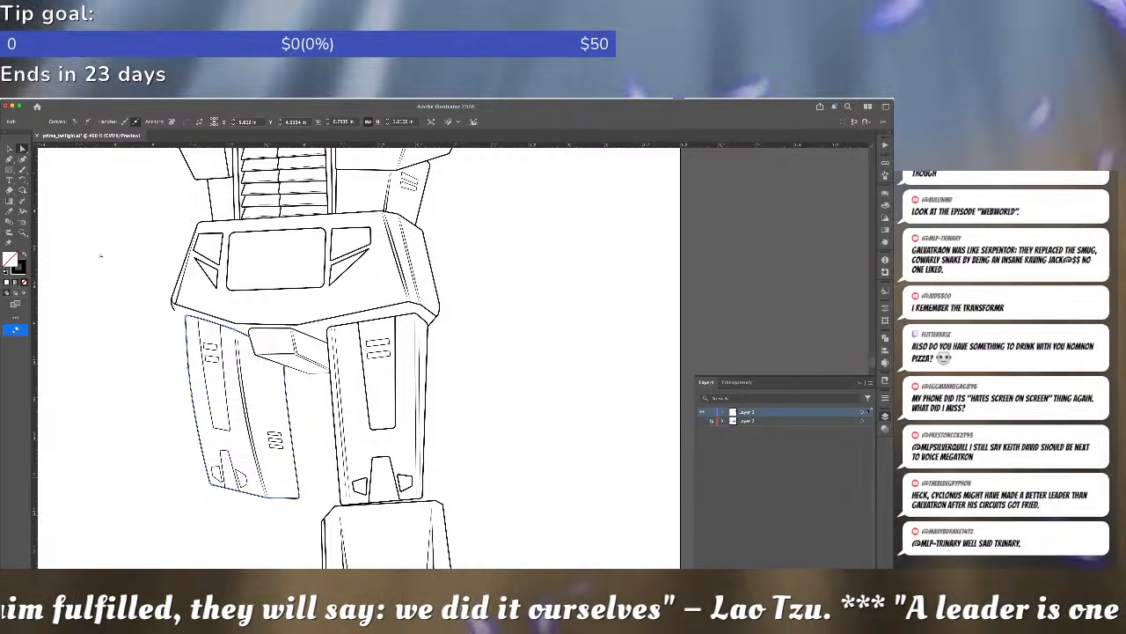
left_click(22, 159)
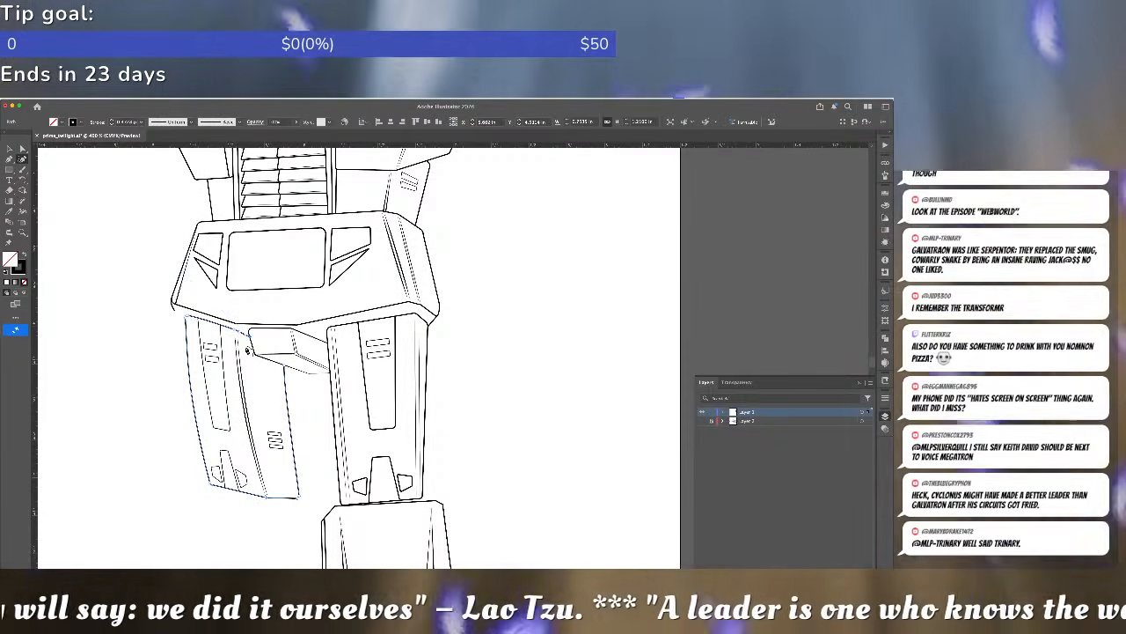
left_click_drag(192, 395, 183, 341)
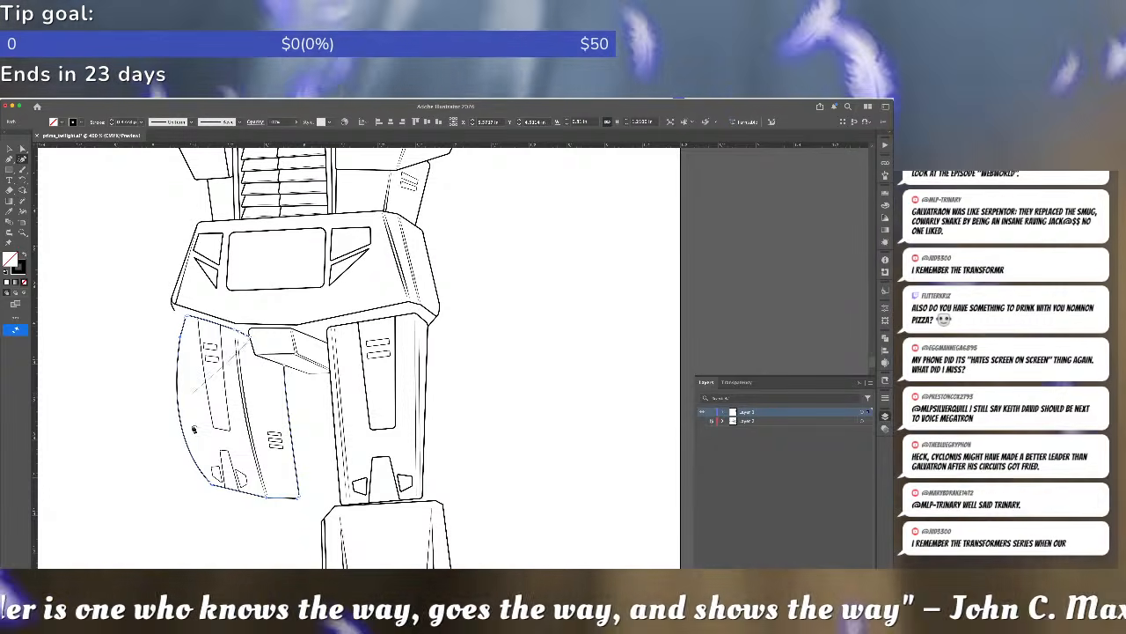
left_click_drag(186, 446, 201, 463)
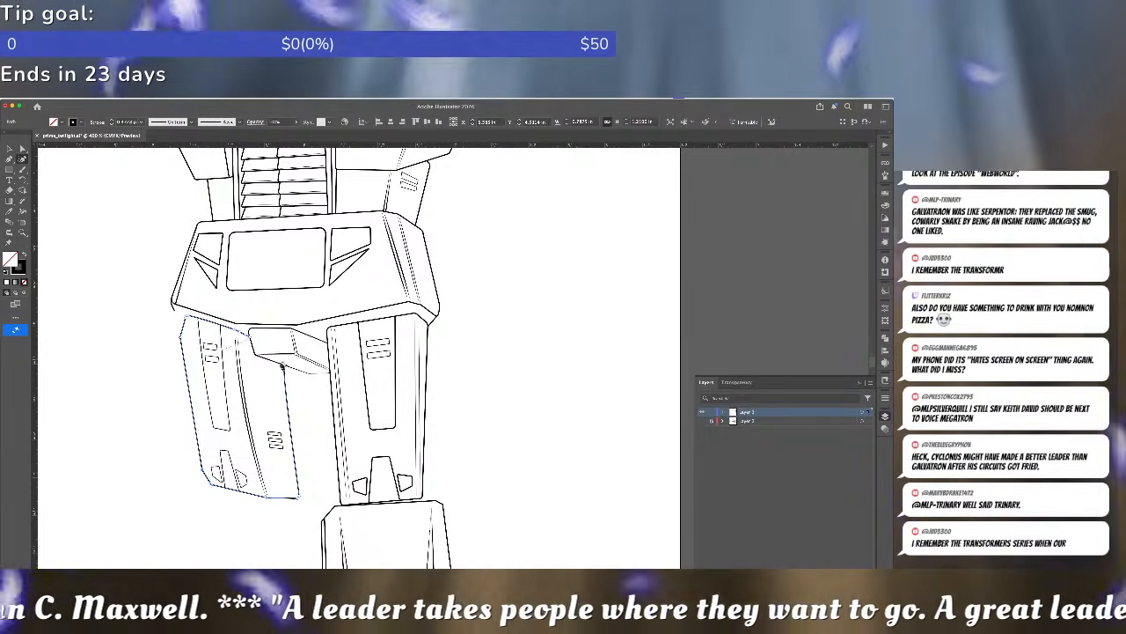
key("v")
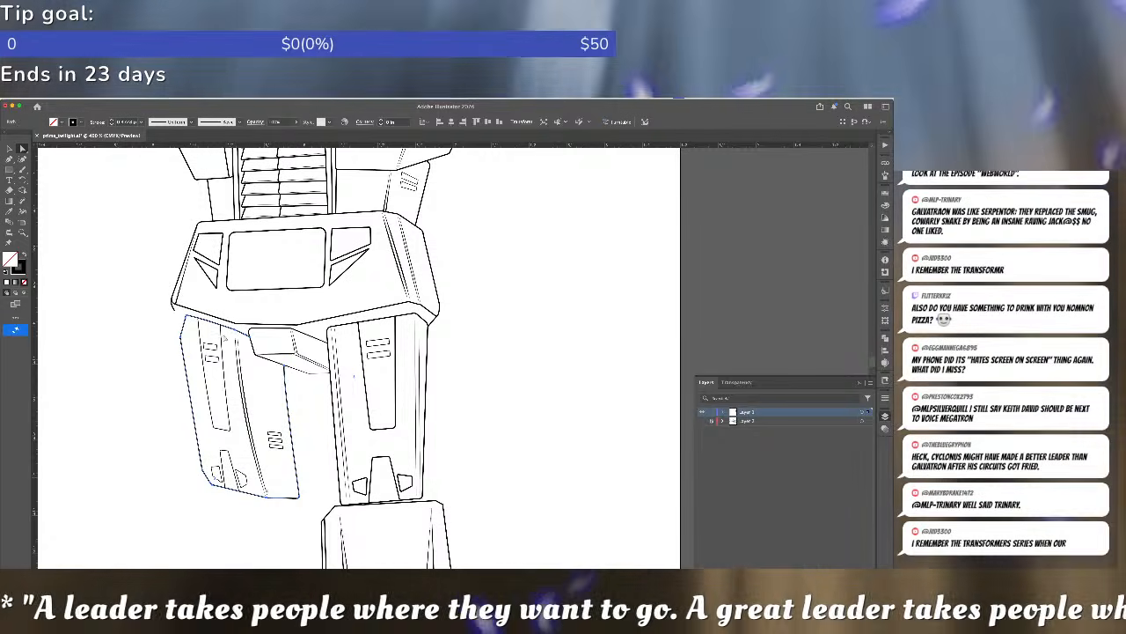
key("super+minus")
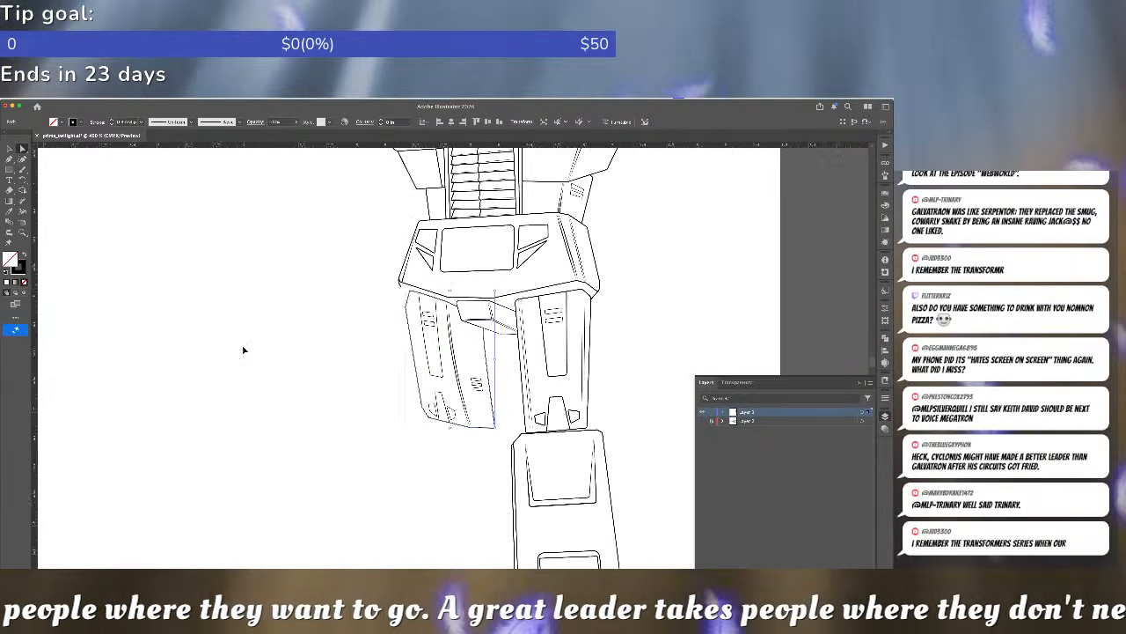
key("super+minus")
key("super+equal")
left_click(307, 340)
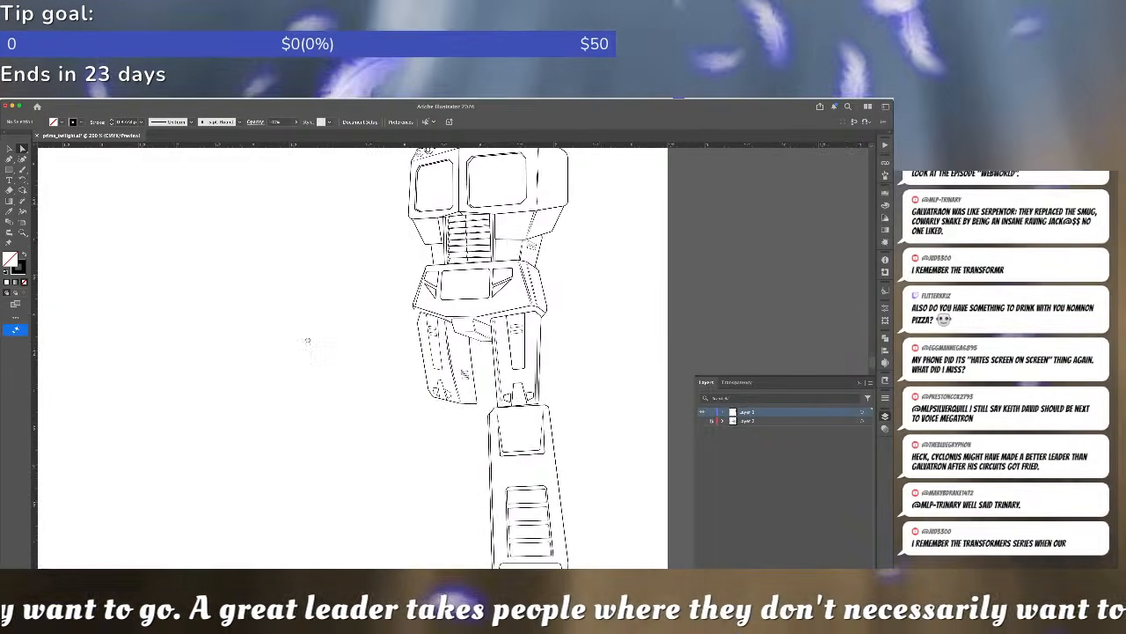
- Show the reference images in place of the line art and examine the legs, hands and poses of the Optimus Prime references
scroll(206, 294, "right", 4)
scroll(206, 294, "down", 3)
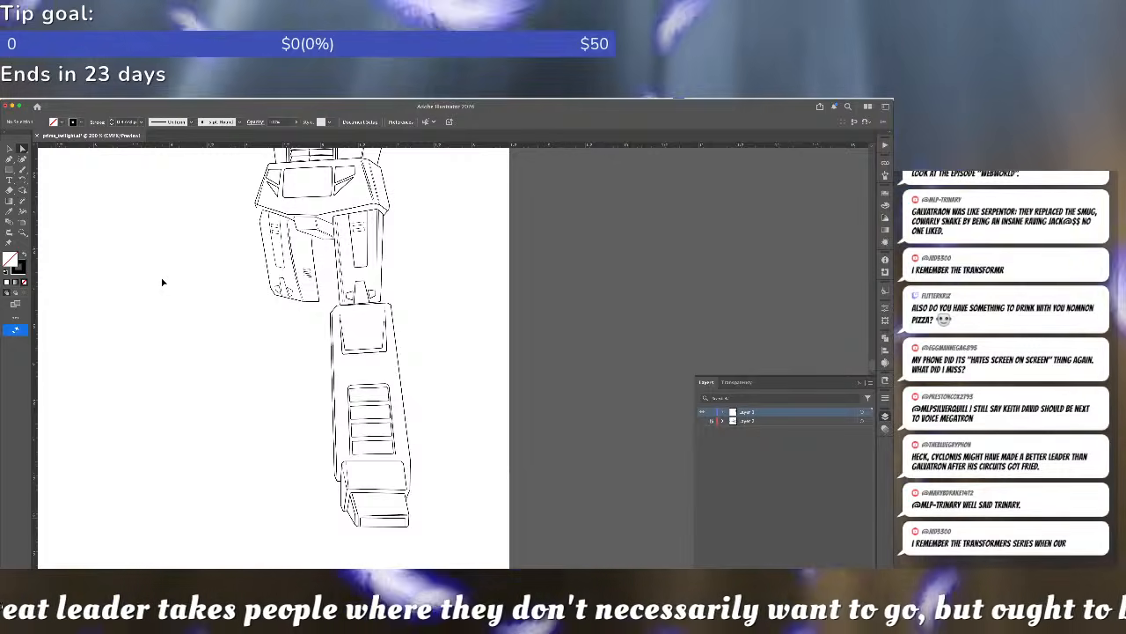
key("super+minus")
key("super+minus")
key("super+minus")
key("super+equal")
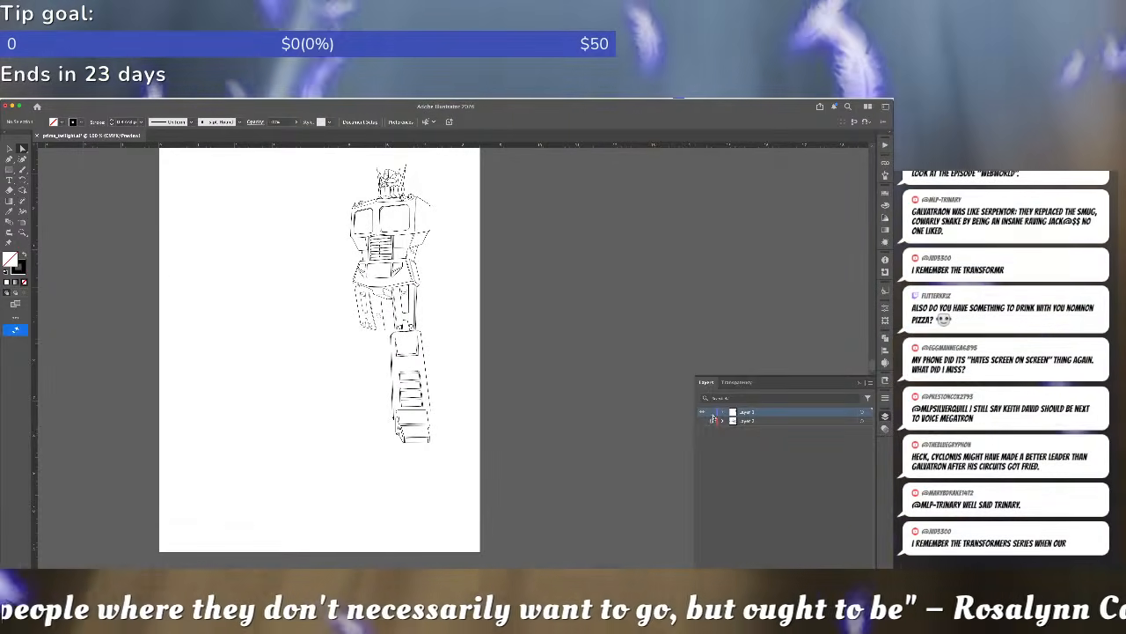
left_click(703, 421)
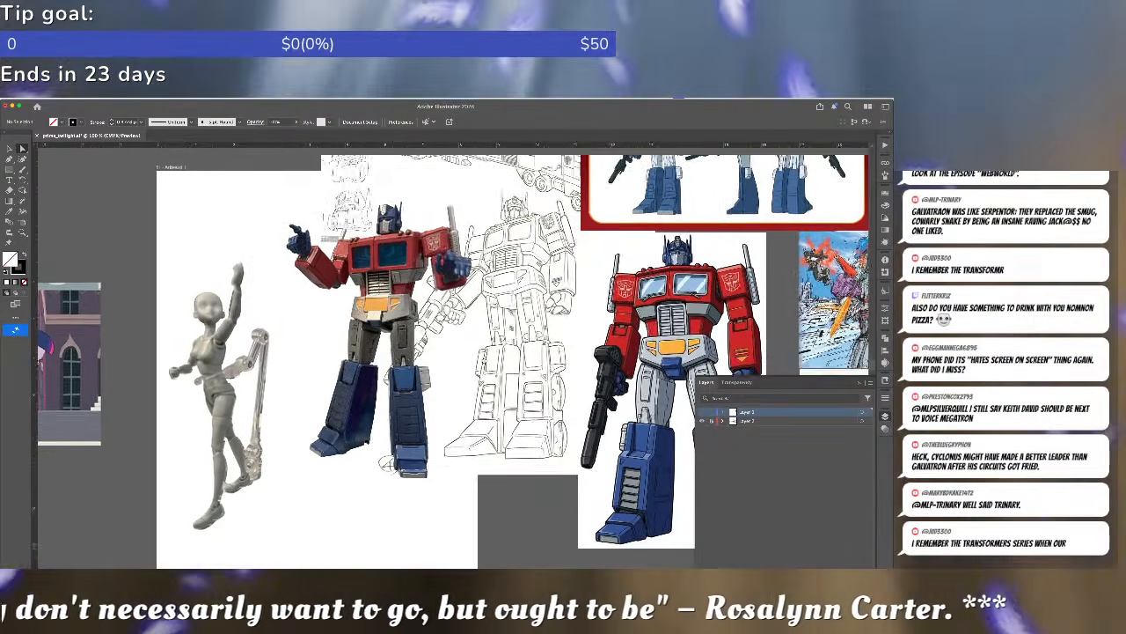
key("super+equal")
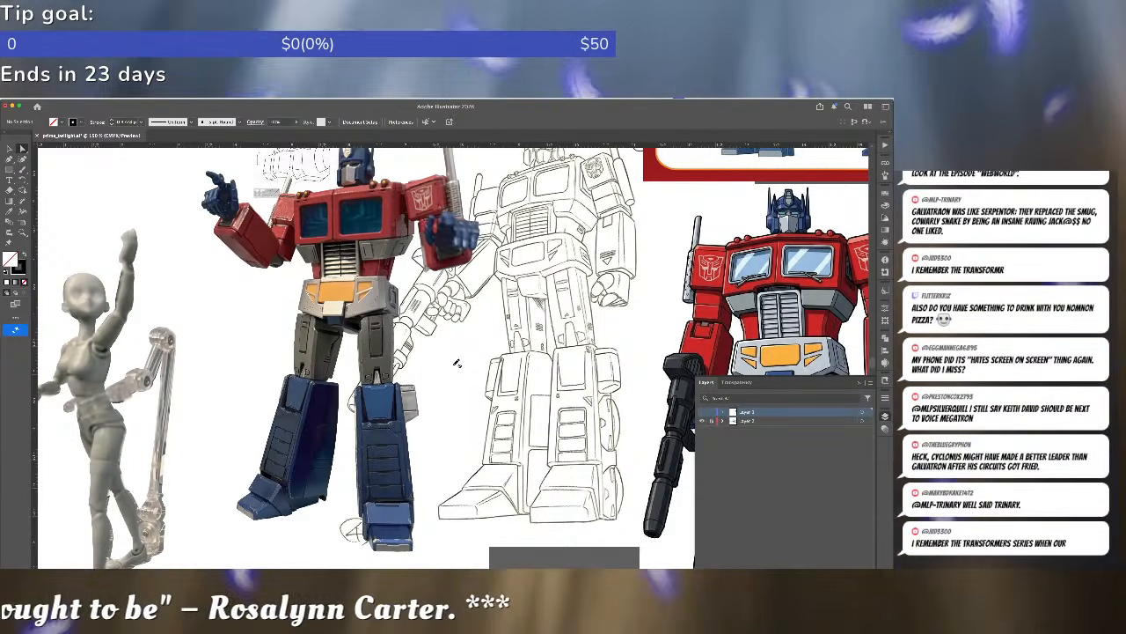
scroll(457, 363, "down", 2)
scroll(456, 363, "right", 3)
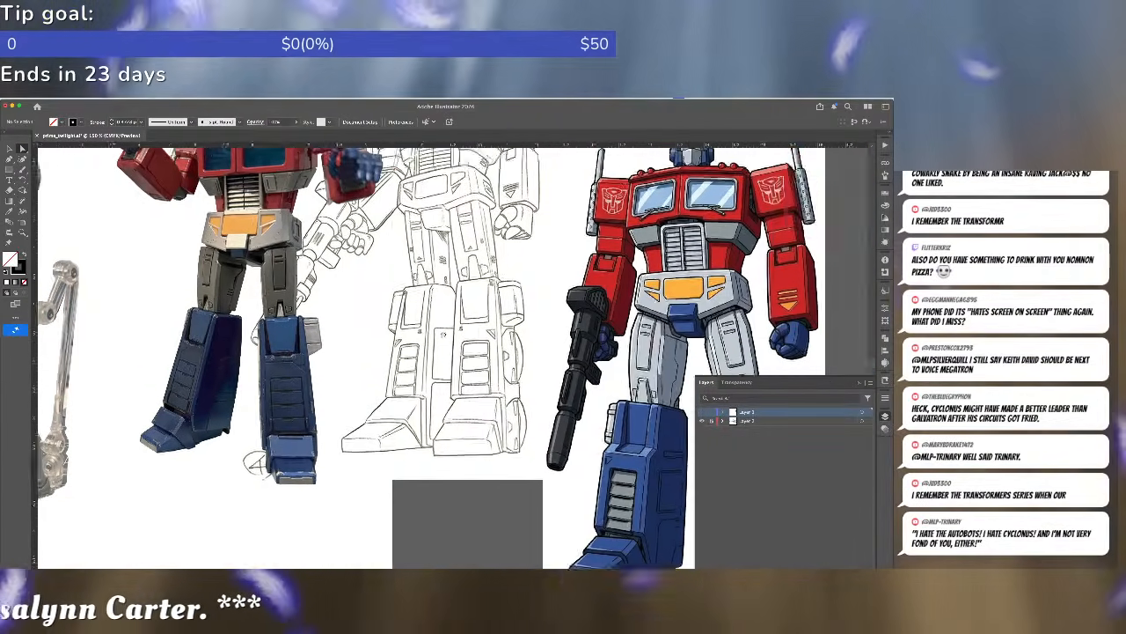
scroll(442, 334, "down", 2)
scroll(443, 334, "right", 3)
scroll(558, 318, "up", 1)
scroll(559, 318, "right", 2)
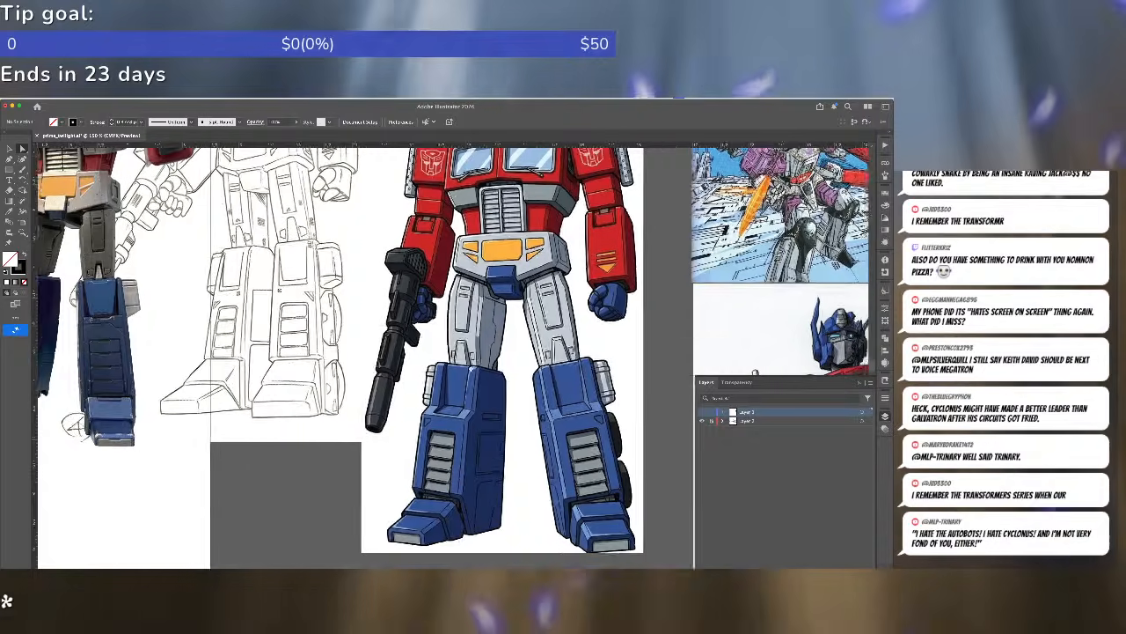
scroll(474, 396, "up", 2)
scroll(474, 396, "left", 3)
scroll(473, 396, "down", 1)
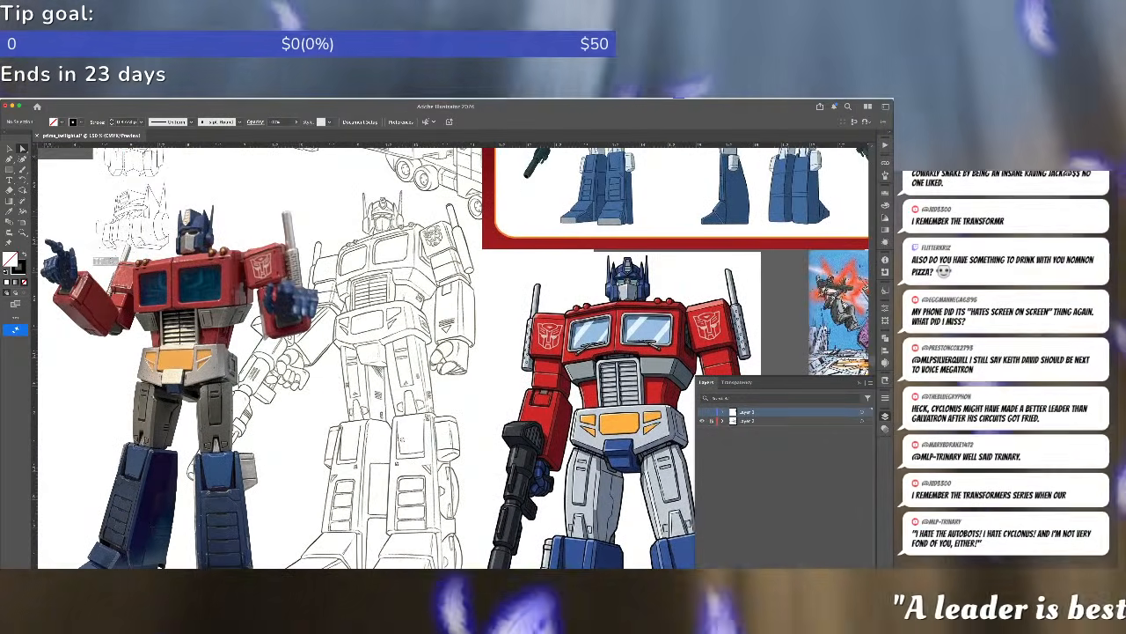
scroll(429, 396, "up", 1)
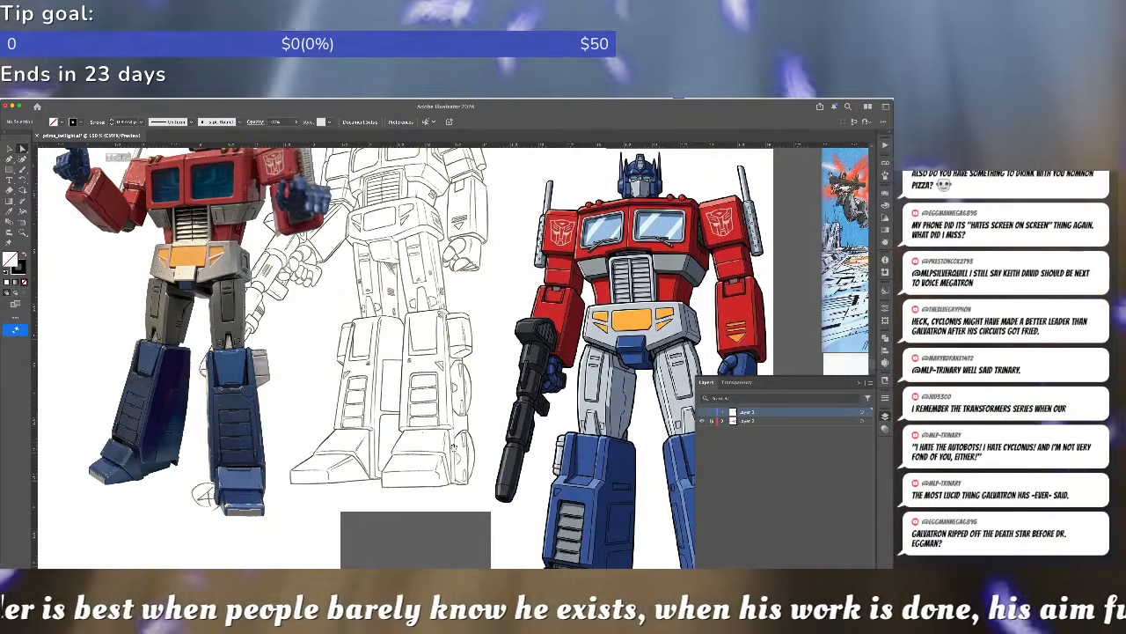
left_click_drag(454, 445, 337, 374)
left_click_drag(462, 432, 454, 413)
left_click_drag(536, 424, 195, 581)
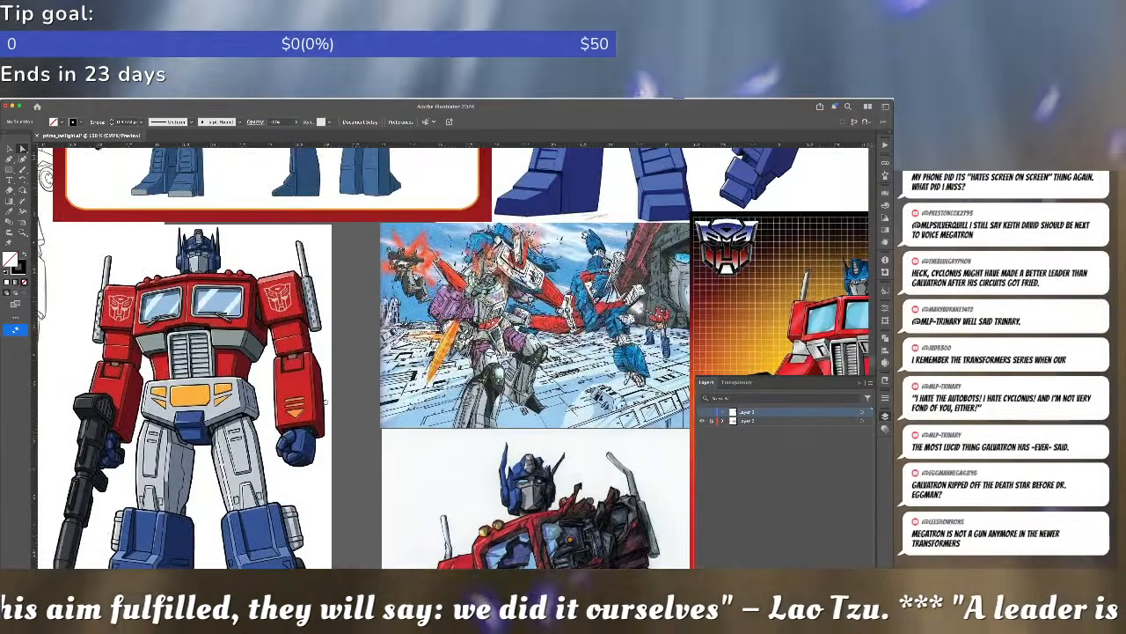
left_click_drag(329, 393, 716, 446)
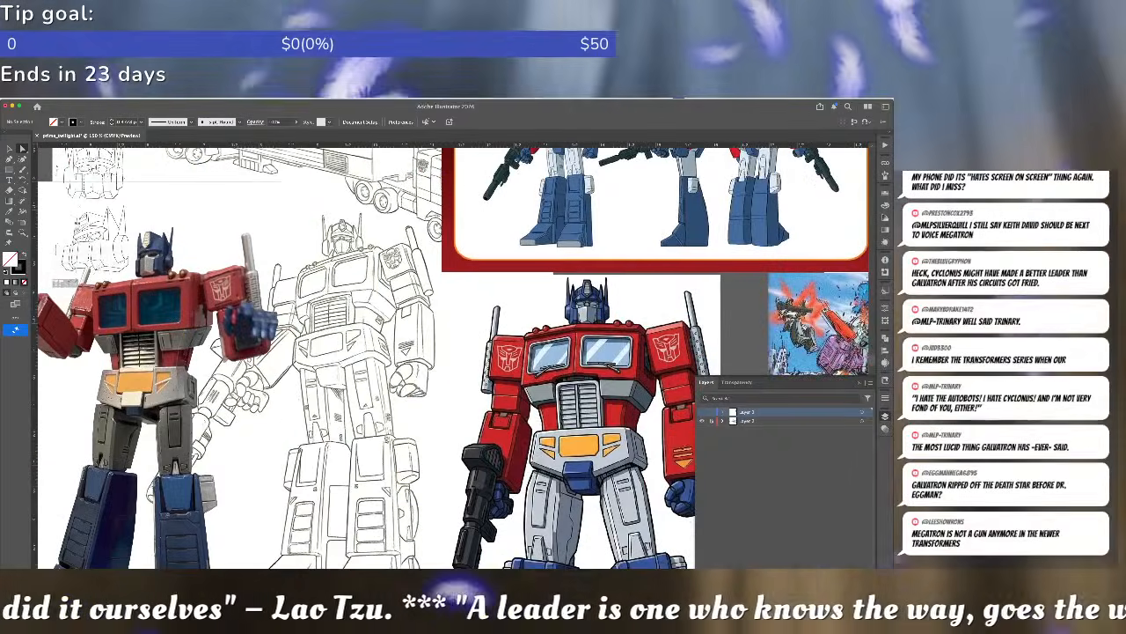
left_click_drag(482, 486, 649, 420)
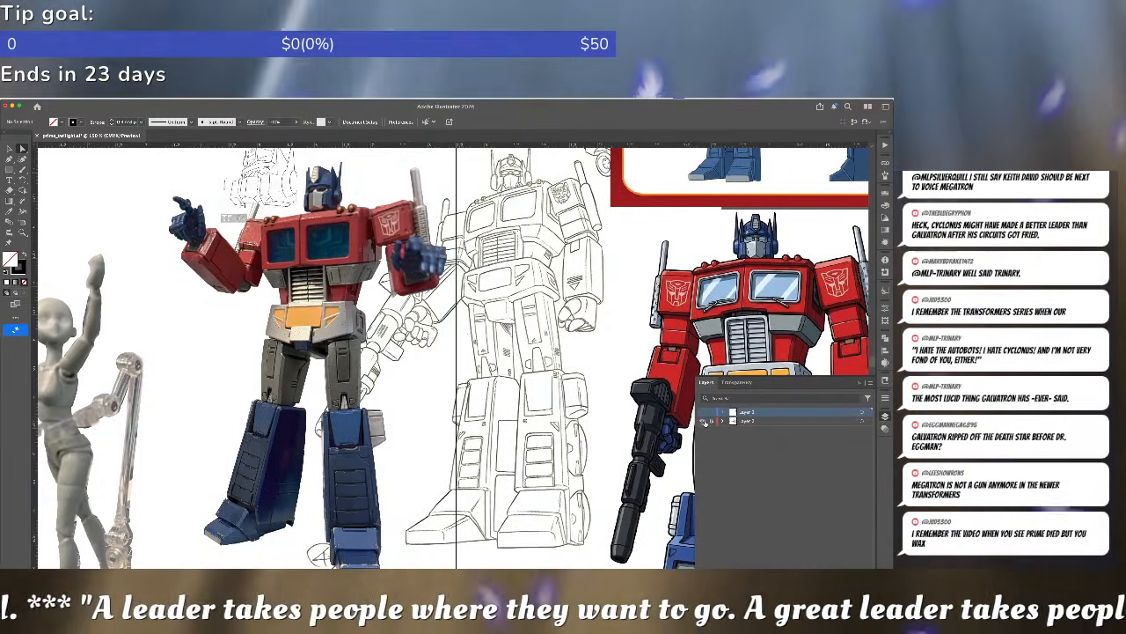
- Make the line art layer visible together with the reference image layer around the posed figure's outstretched hand
left_click(702, 412)
left_click(702, 421)
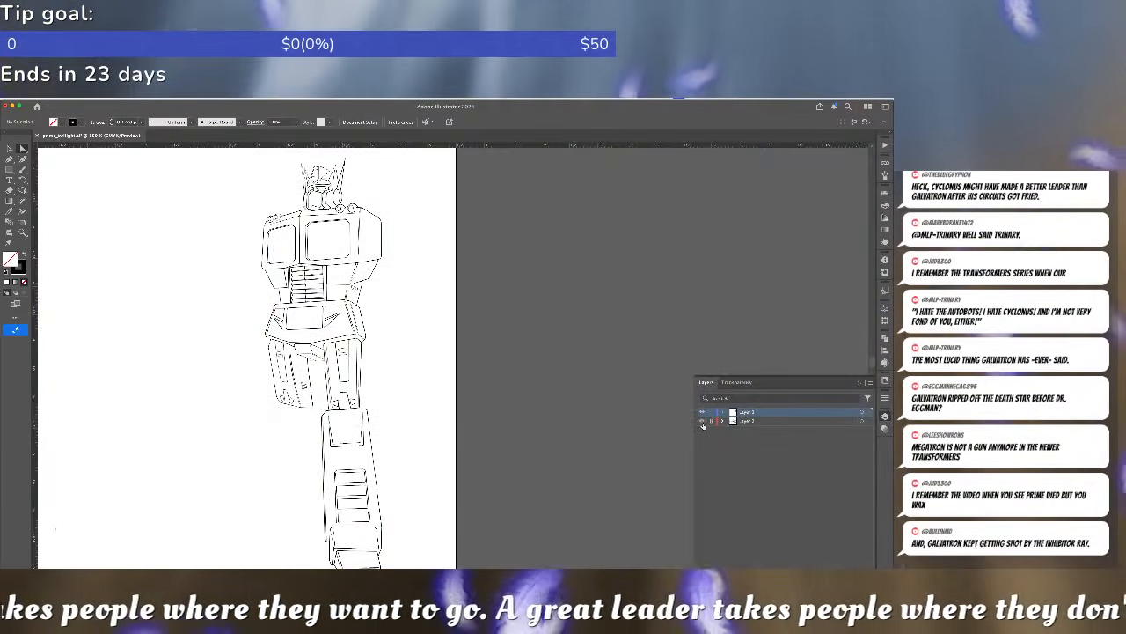
left_click(702, 421)
scroll(432, 280, "up", 3)
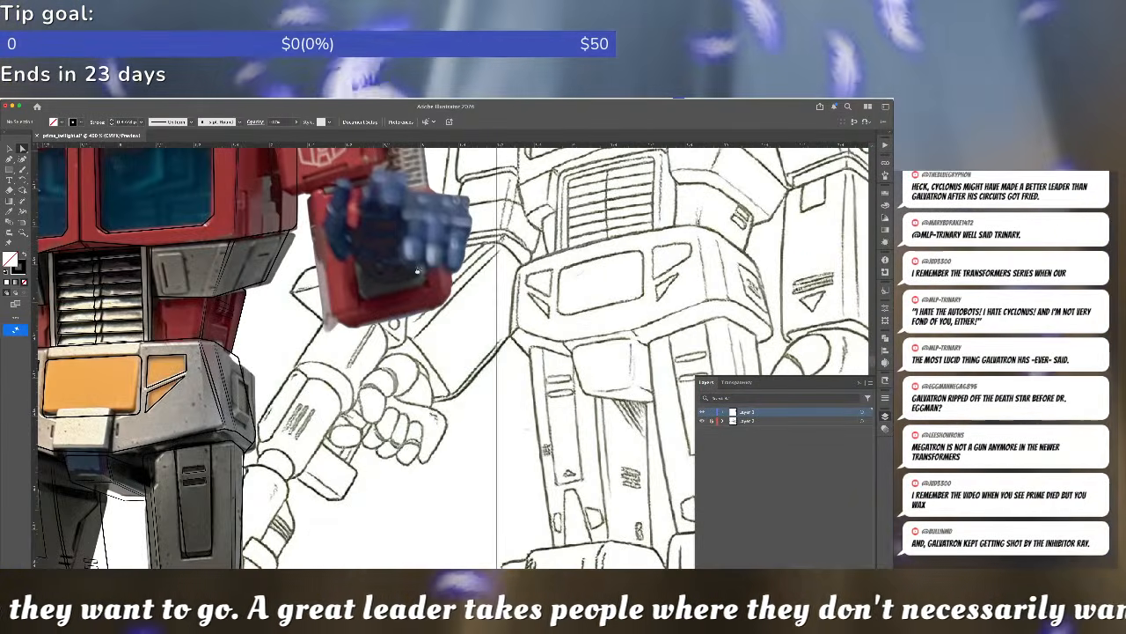
scroll(417, 271, "down", 2)
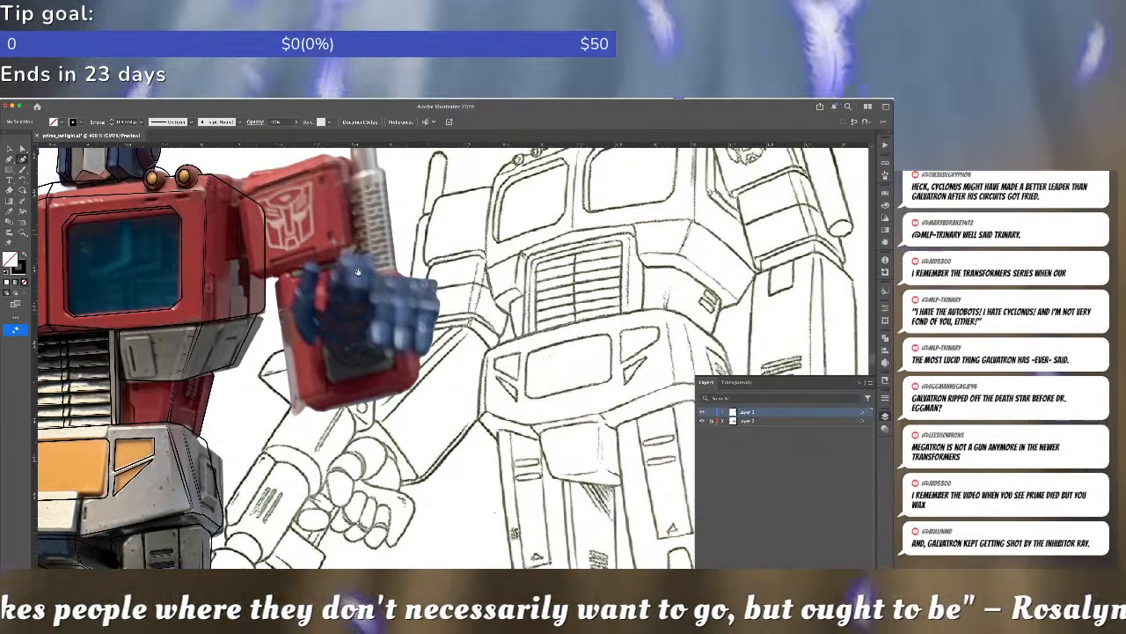
- Trace the rounded joint at the top of the posed figure's outstretched blue hand as a closed curve, adjust its points and deselect it
mouse_move(361, 272)
left_mouse_down()
mouse_move(238, 152)
mouse_move(222, 165)
mouse_move(227, 222)
left_mouse_up()
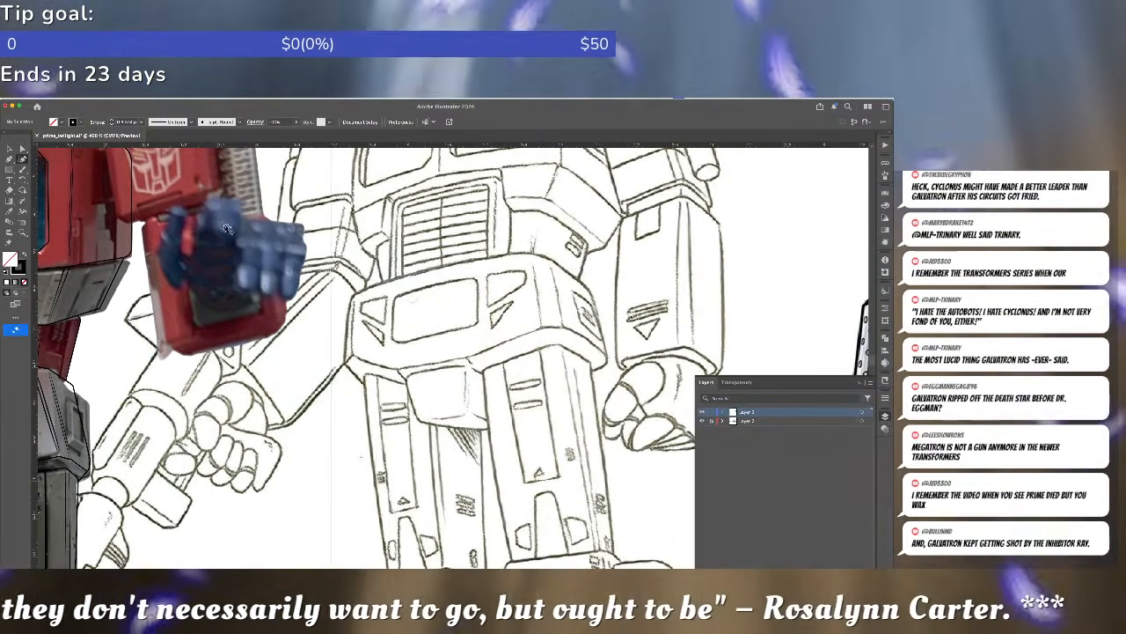
left_click(224, 211)
left_click(214, 224)
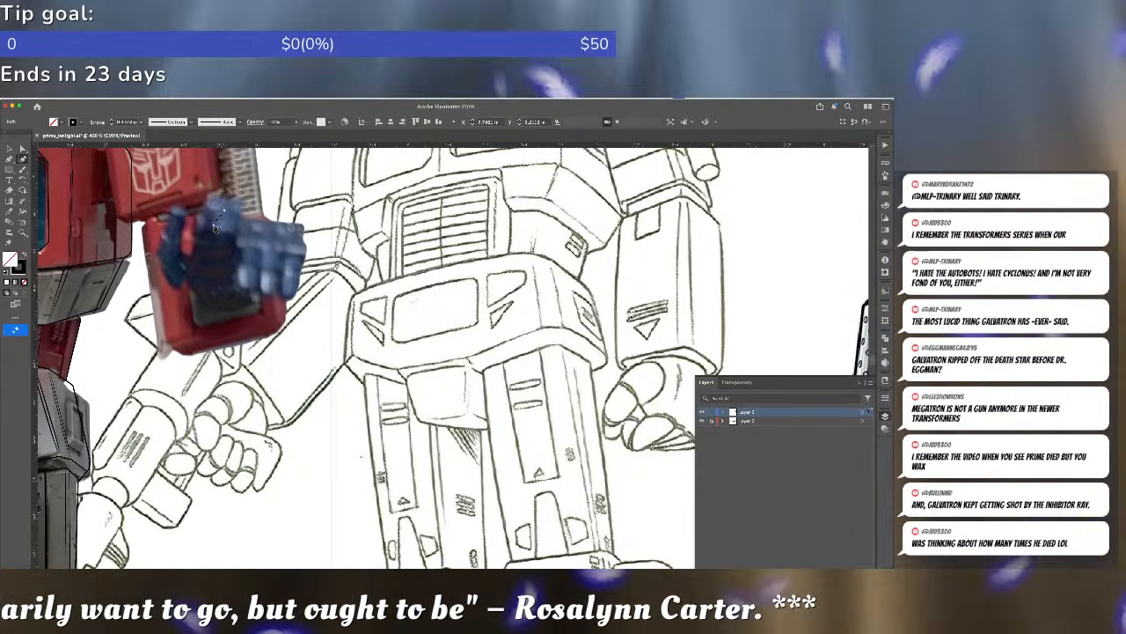
left_click(233, 239)
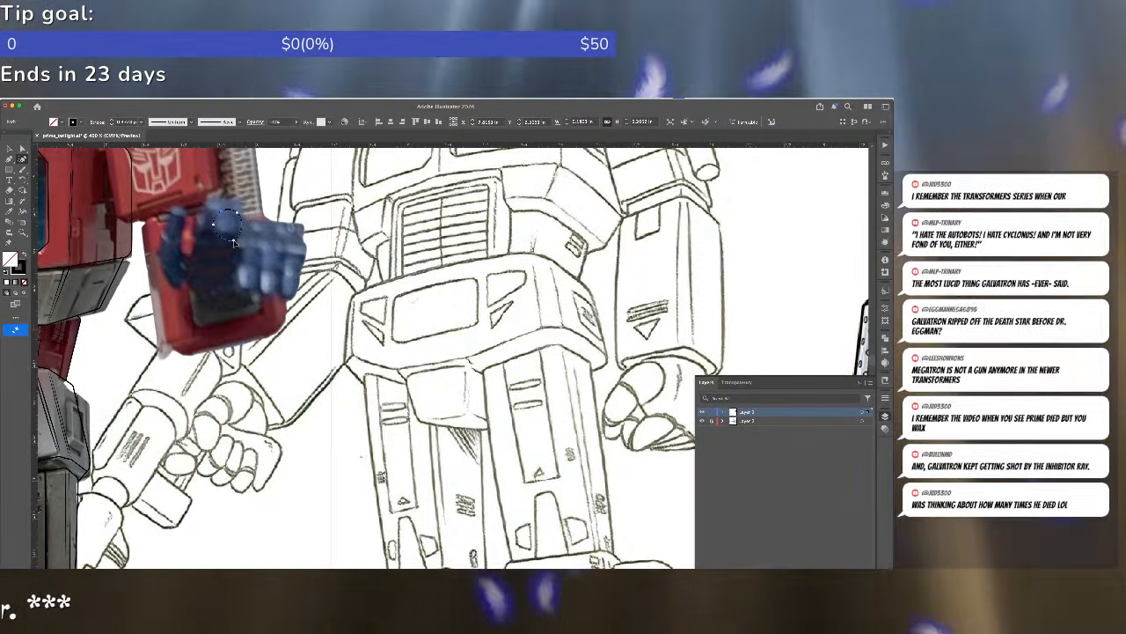
left_click(227, 242)
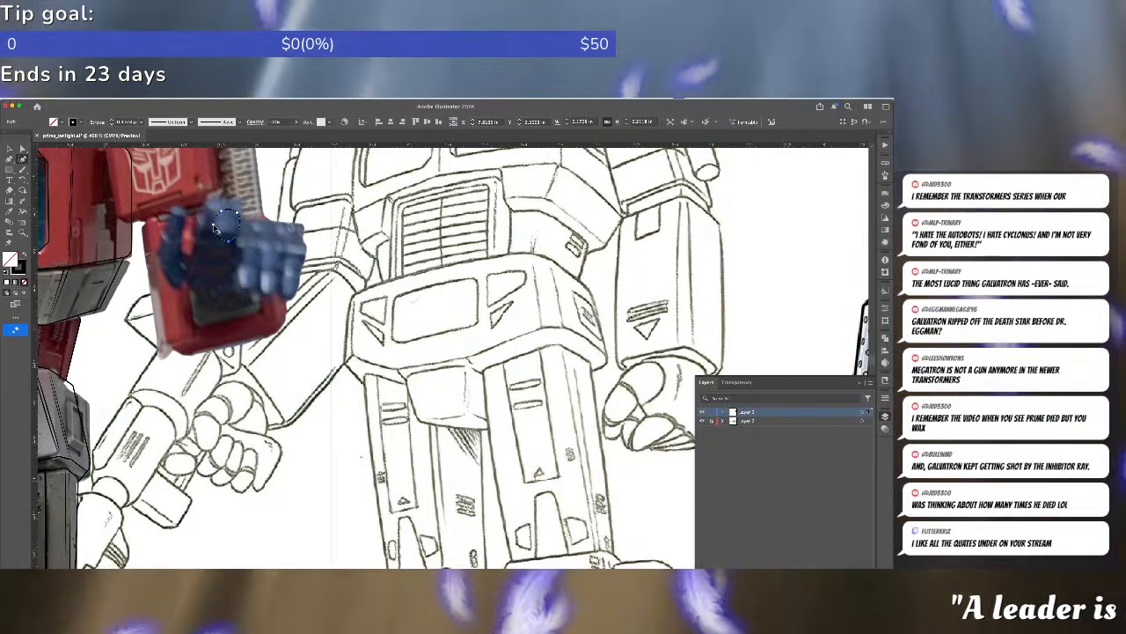
left_click(214, 233)
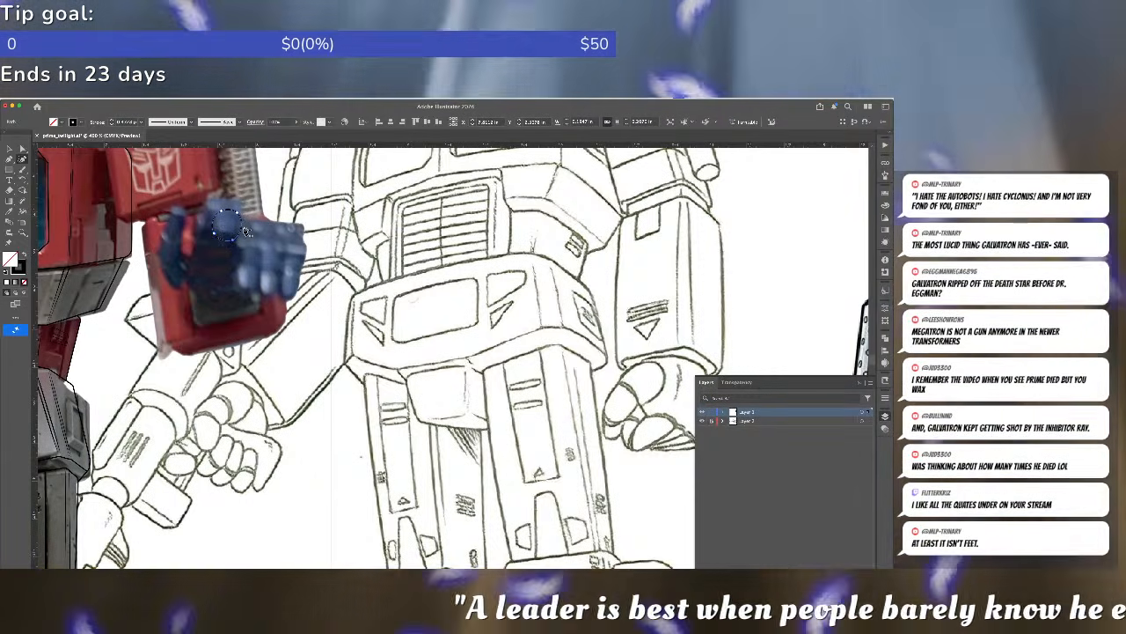
left_click_drag(243, 230, 239, 231)
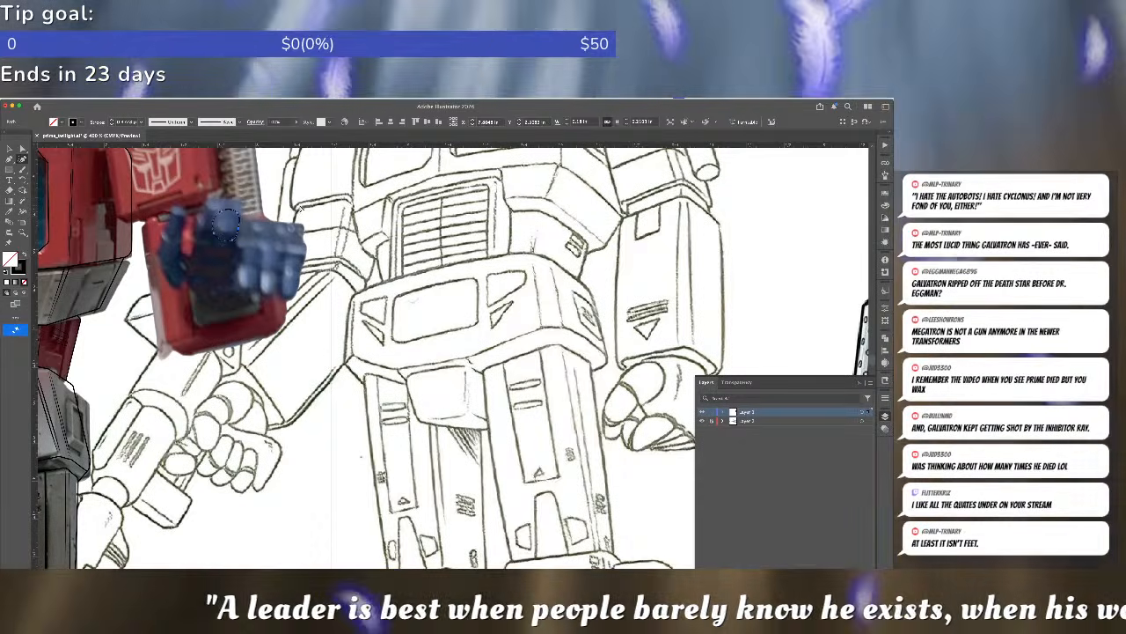
left_click(300, 210)
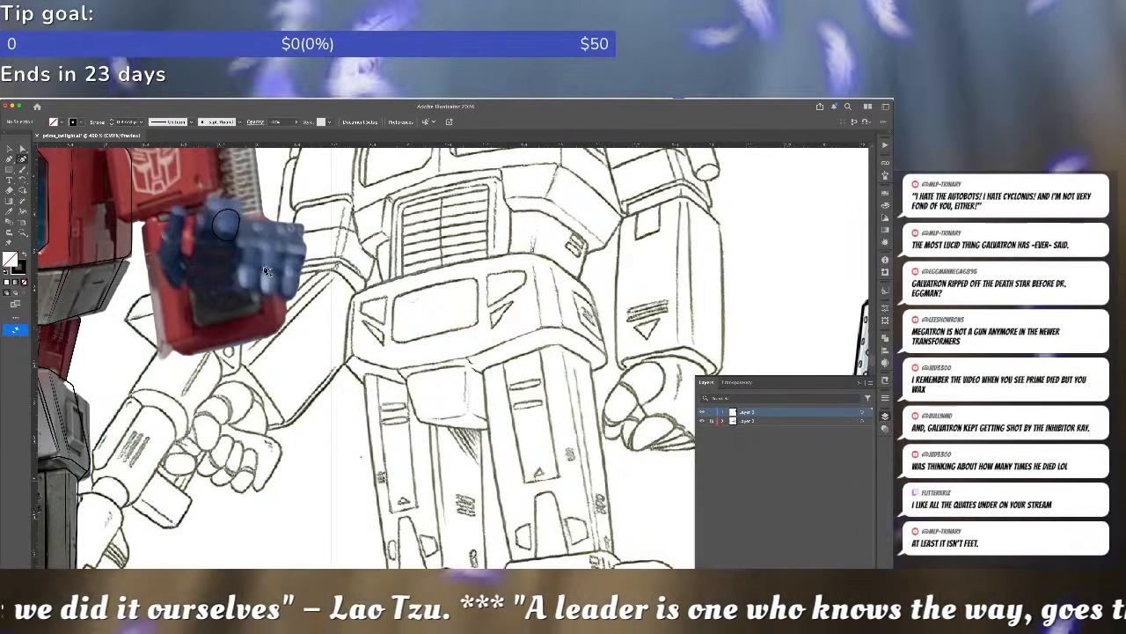
- Draw a short open arc with the Pen tool just above the traced round hand joint and deselect it
scroll(261, 267, "up", 3)
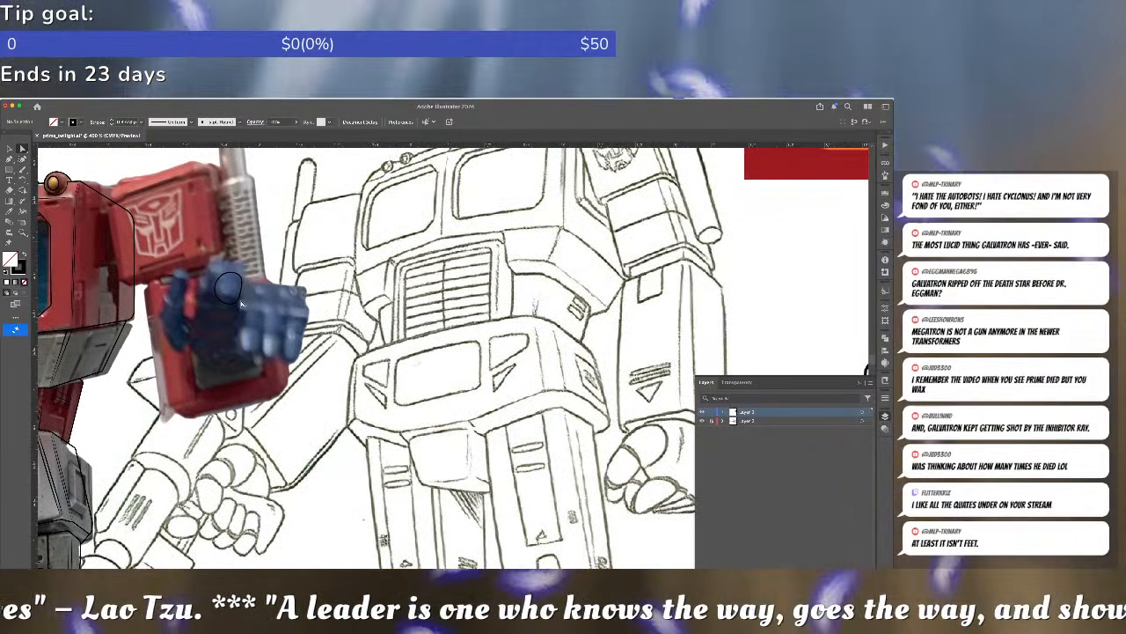
scroll(228, 286, "up", 2)
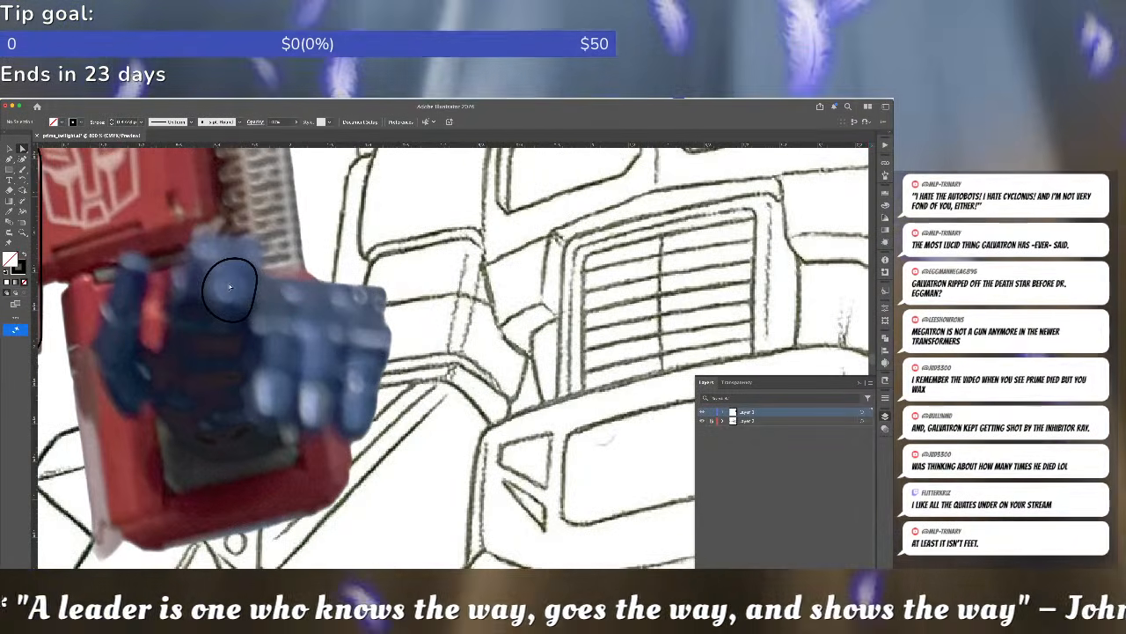
left_click(256, 271)
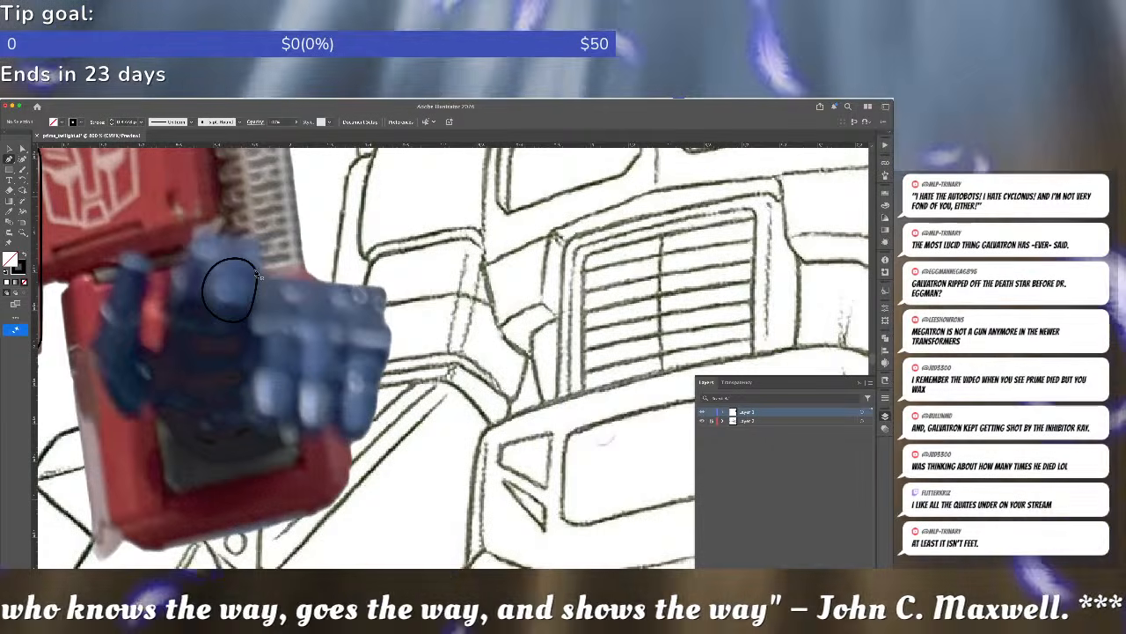
left_click(255, 264)
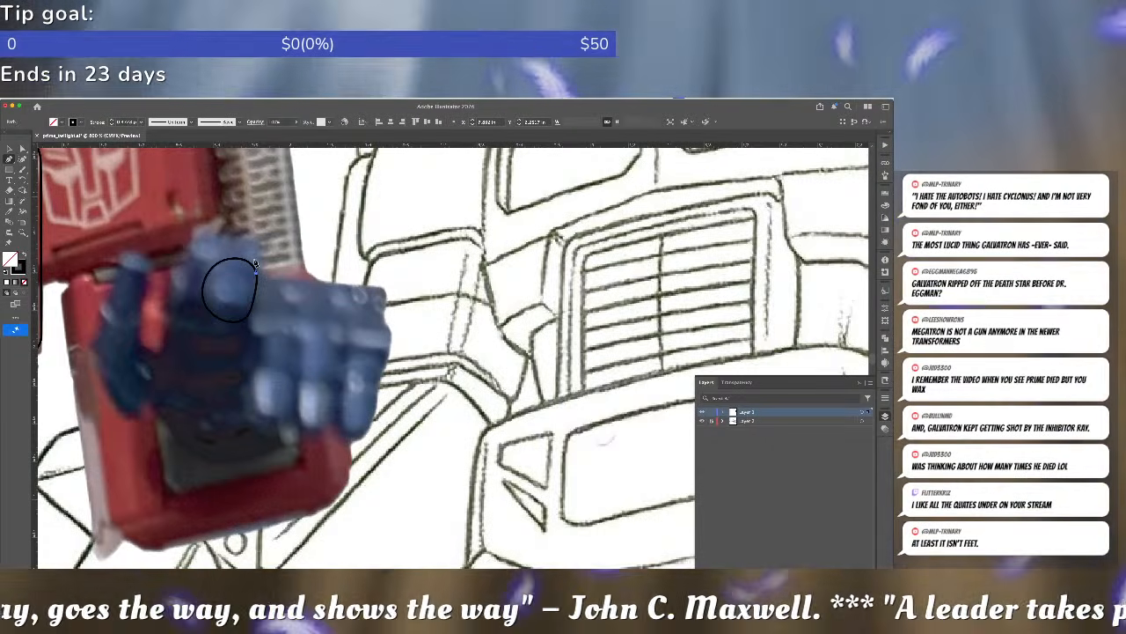
left_click(210, 266)
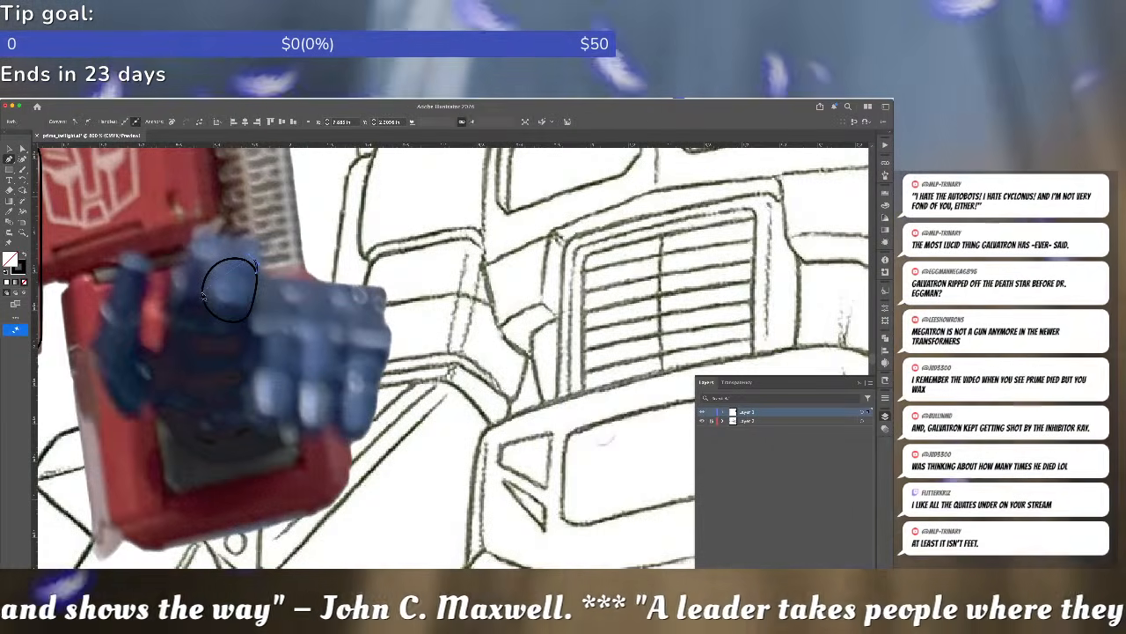
left_click_drag(199, 348, 200, 350)
key("a")
left_click(296, 301)
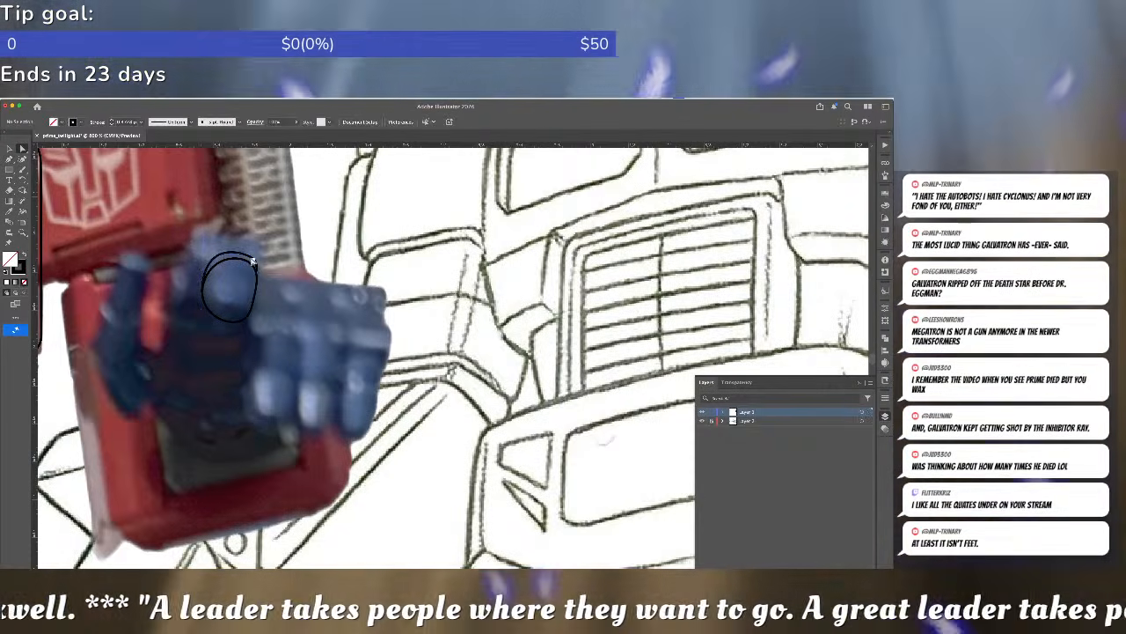
- Adjust the ends and curvature of the short arc and the round joint outline on the posed figure's blue hand, then deselect
left_click(253, 264)
left_click_drag(253, 263, 204, 241)
left_click(240, 328)
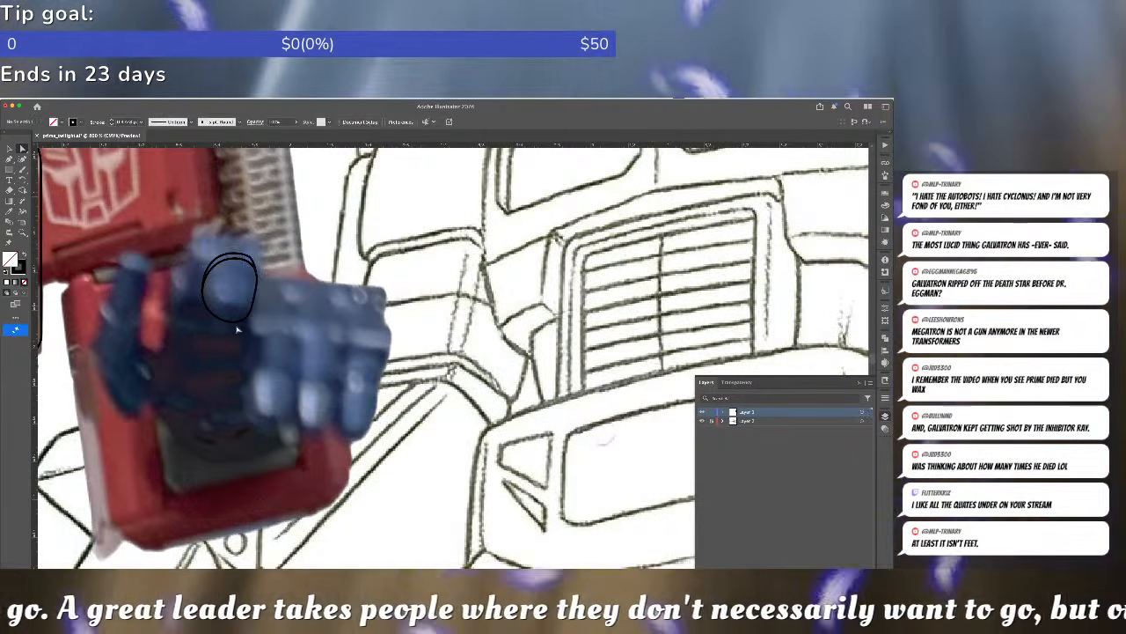
left_click(242, 321)
left_click_drag(244, 322, 112, 282)
left_click(278, 295)
- Draw a larger open curve around the upper side of the traced hand joint with the Pen tool and deselect it
key("super+minus")
key("super+minus")
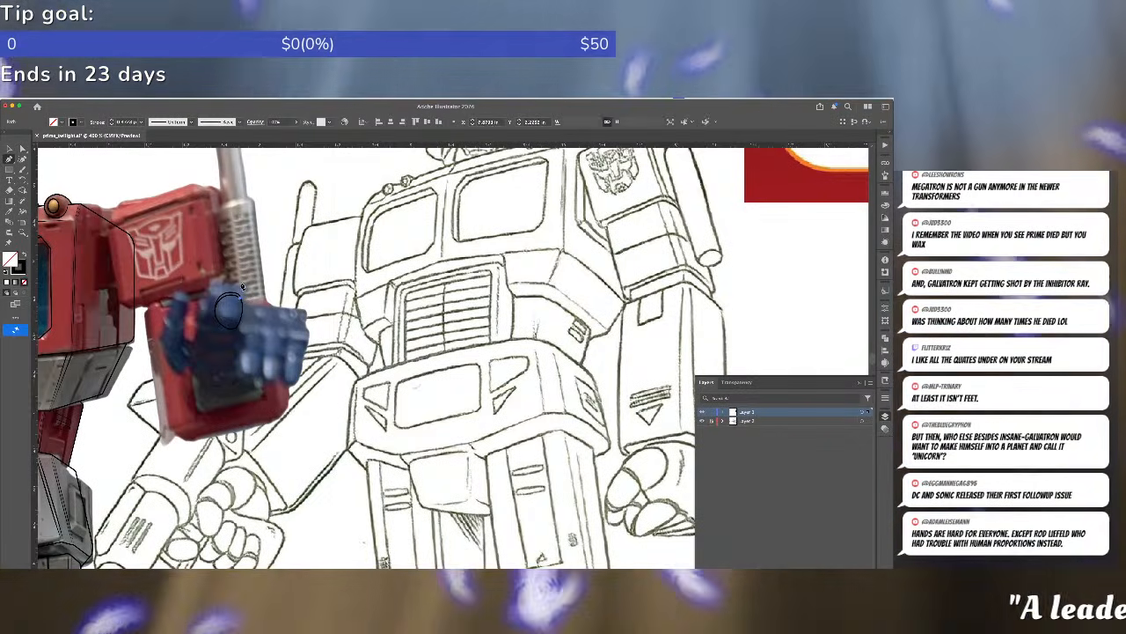
left_click_drag(241, 298, 205, 314)
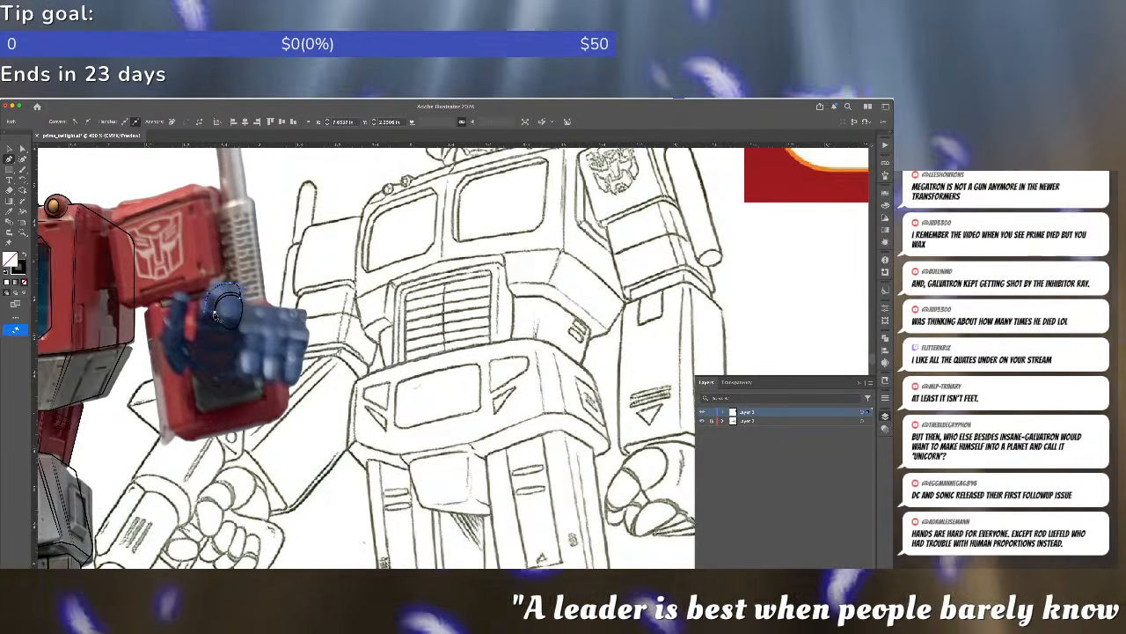
left_click(219, 318)
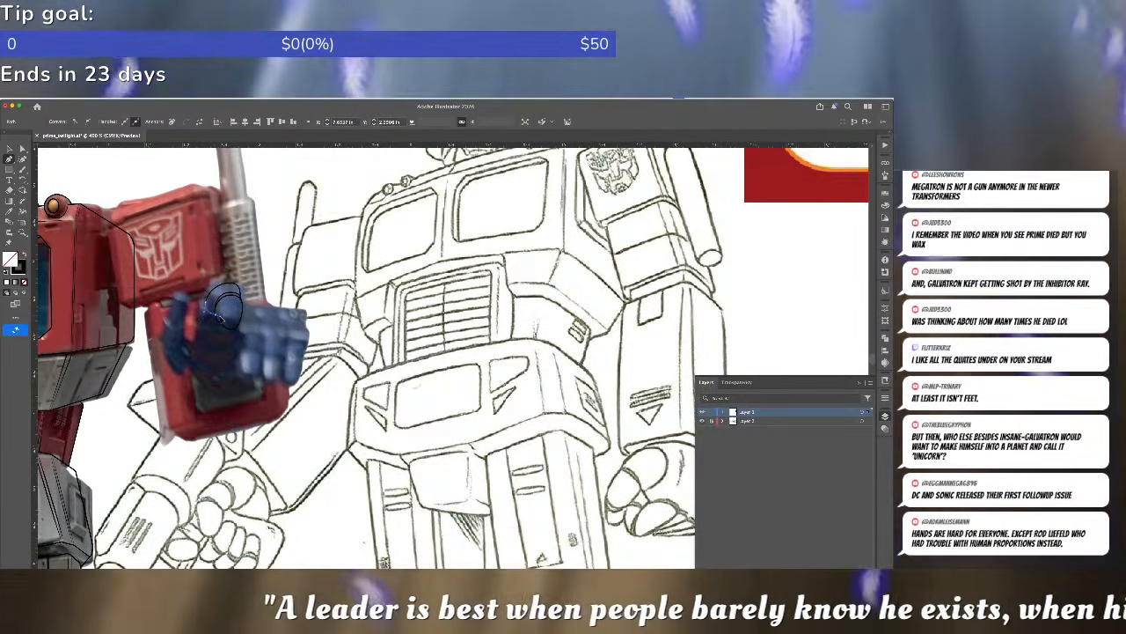
left_click(277, 258, "super")
left_click_drag(278, 258, 327, 262)
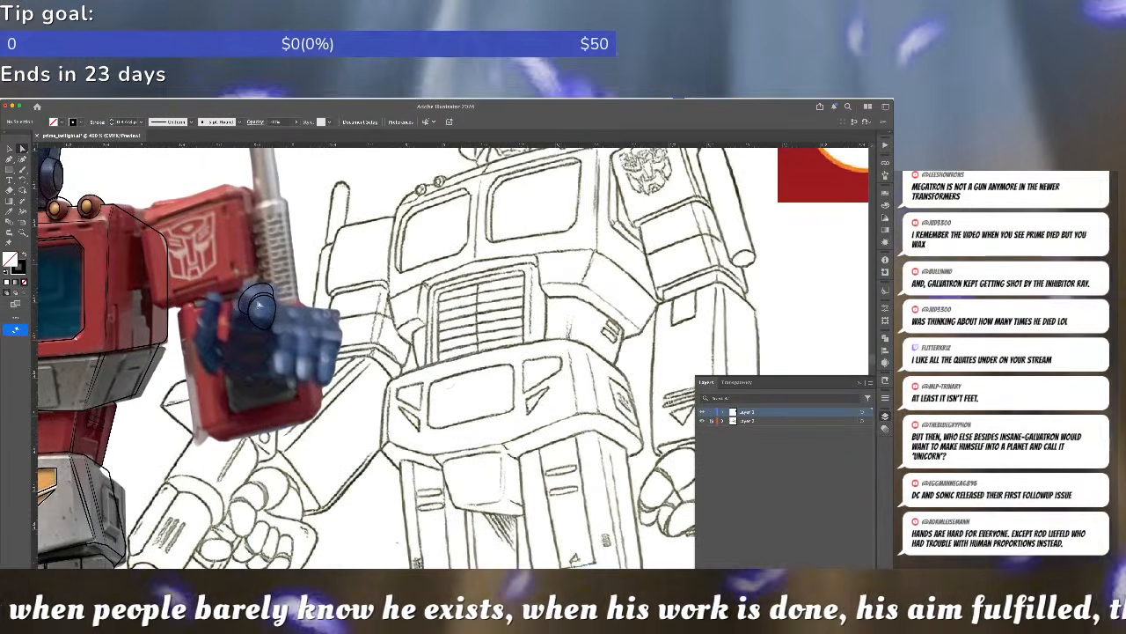
- Reshape the larger curve's anchor points and handles into a rounder outline that follows the blue hand, then deselect it
scroll(260, 304, "up", 3)
left_click(216, 263)
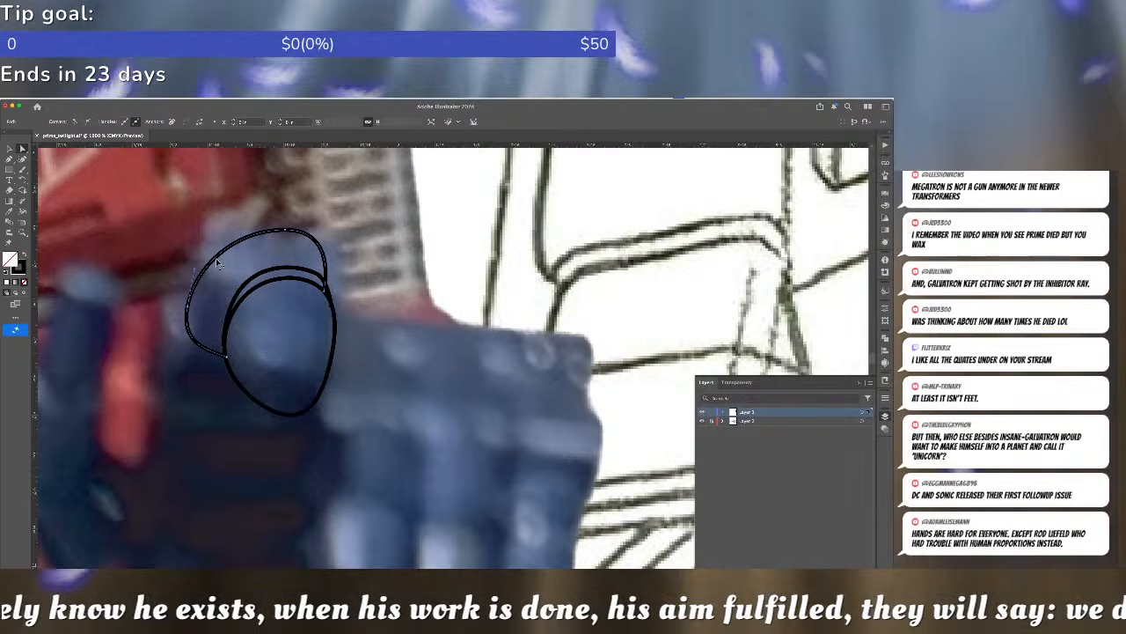
left_click_drag(187, 305, 193, 276)
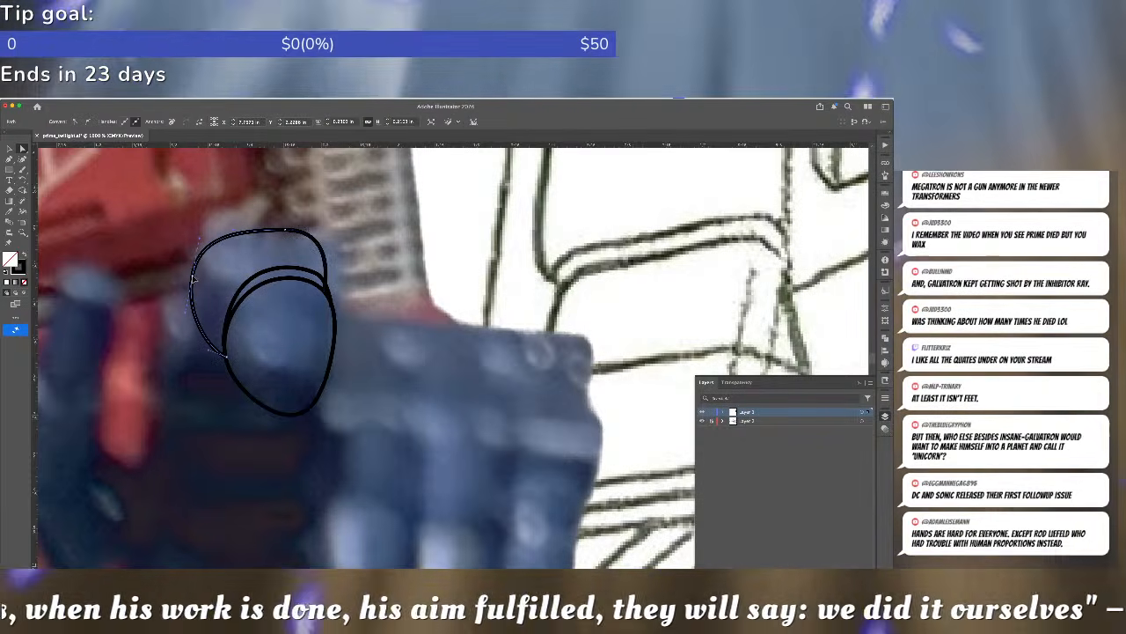
left_click_drag(232, 234, 238, 226)
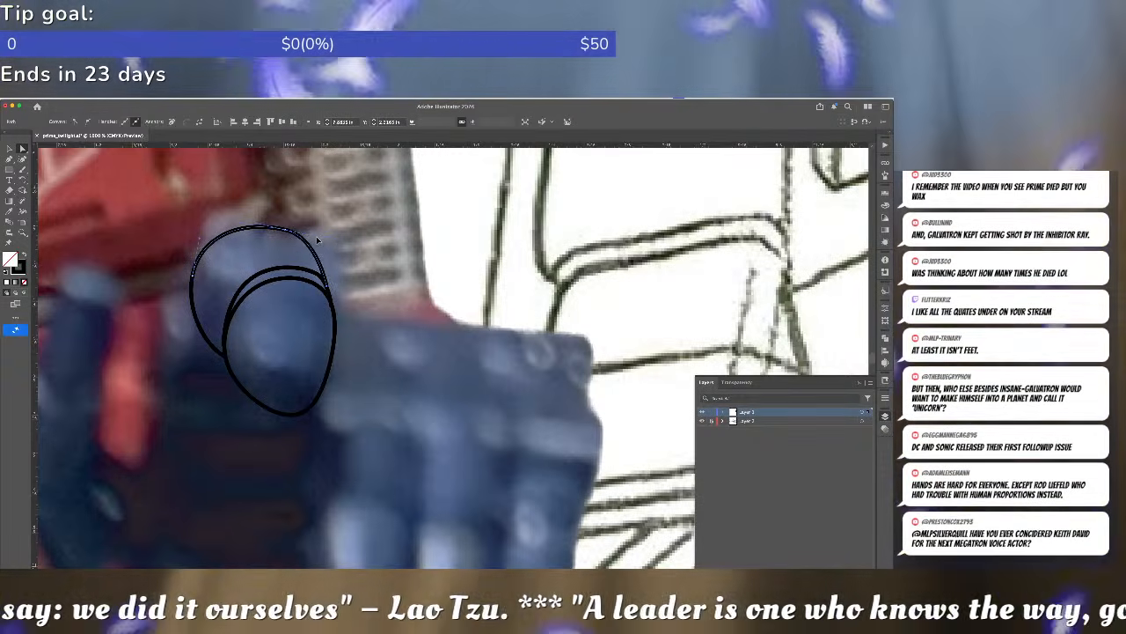
left_click(361, 245)
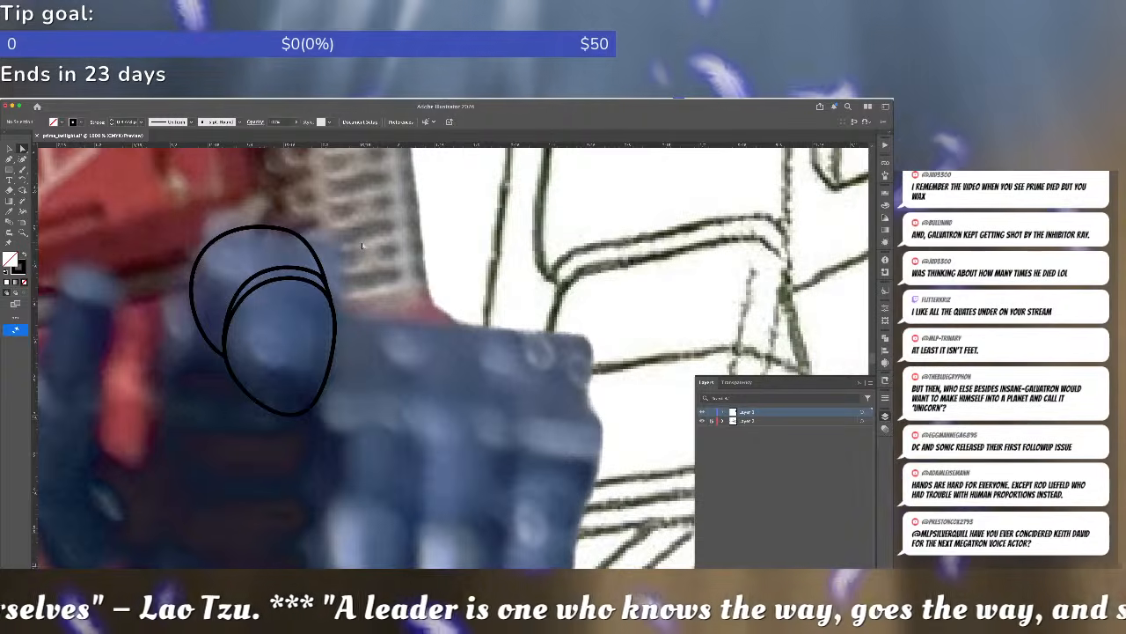
- Draw an angled three-point crease line inside the lower half of the round hand joint with the Pen tool
scroll(362, 245, "down", 2)
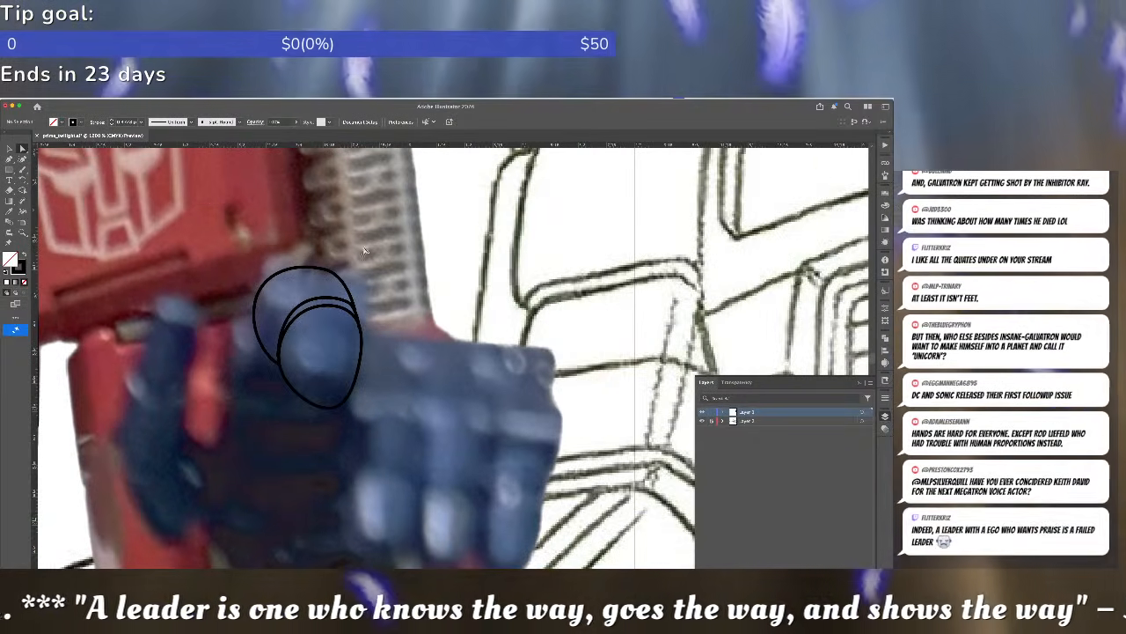
key("p")
left_click(290, 339)
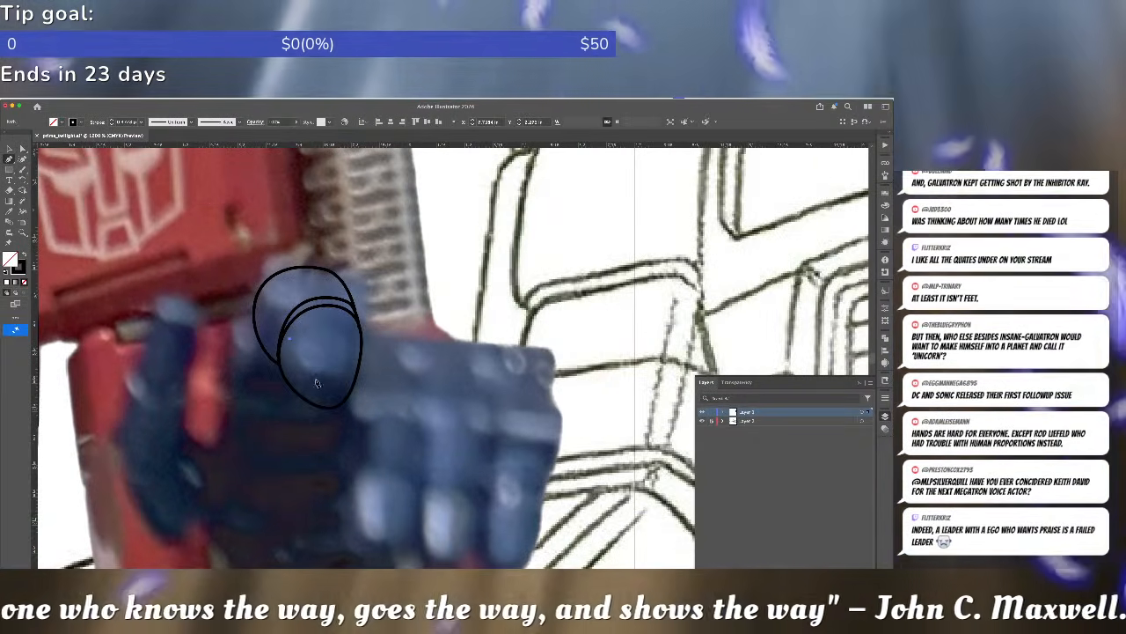
left_click(313, 376)
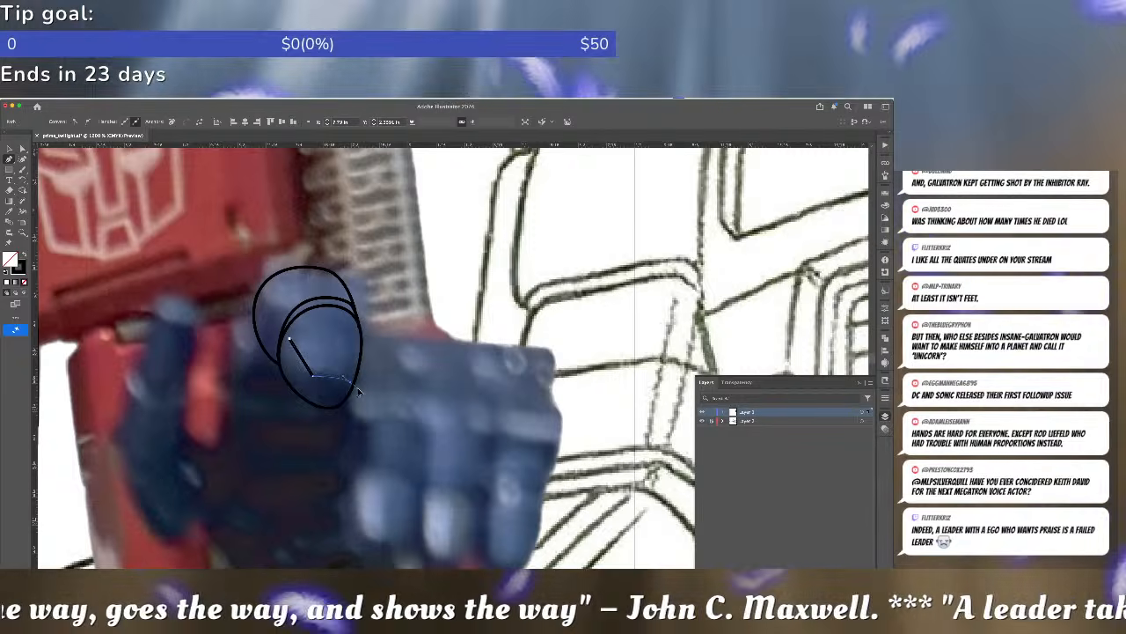
left_click(354, 382)
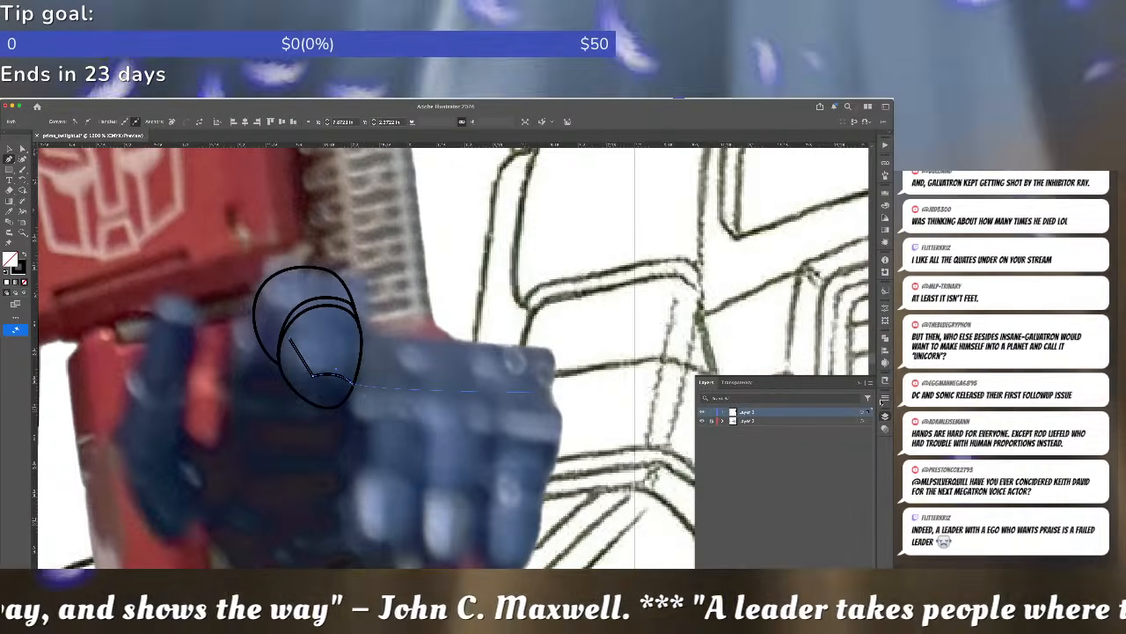
- Apply the tapered, arch-shaped variable width profile to the crease line's stroke
left_click(886, 402)
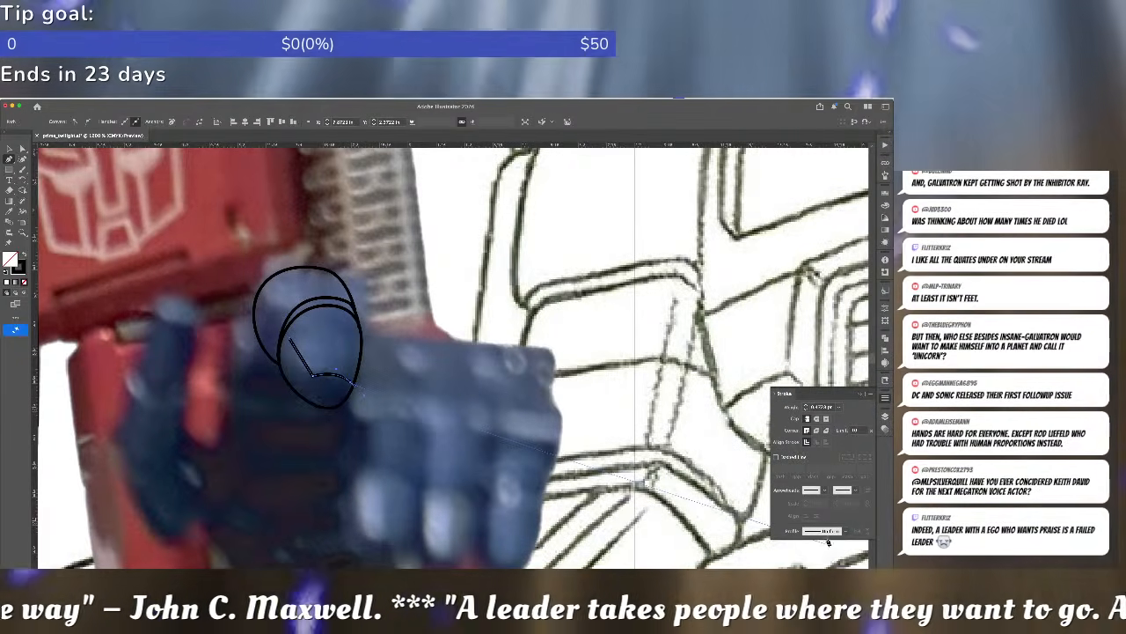
left_click(823, 530)
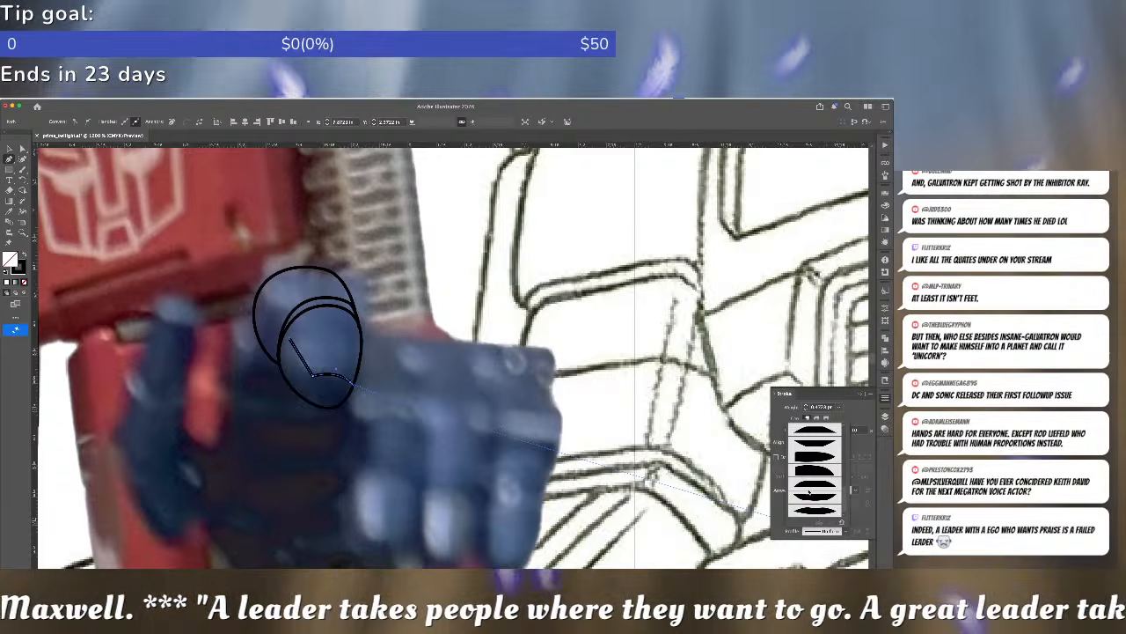
left_click(806, 486)
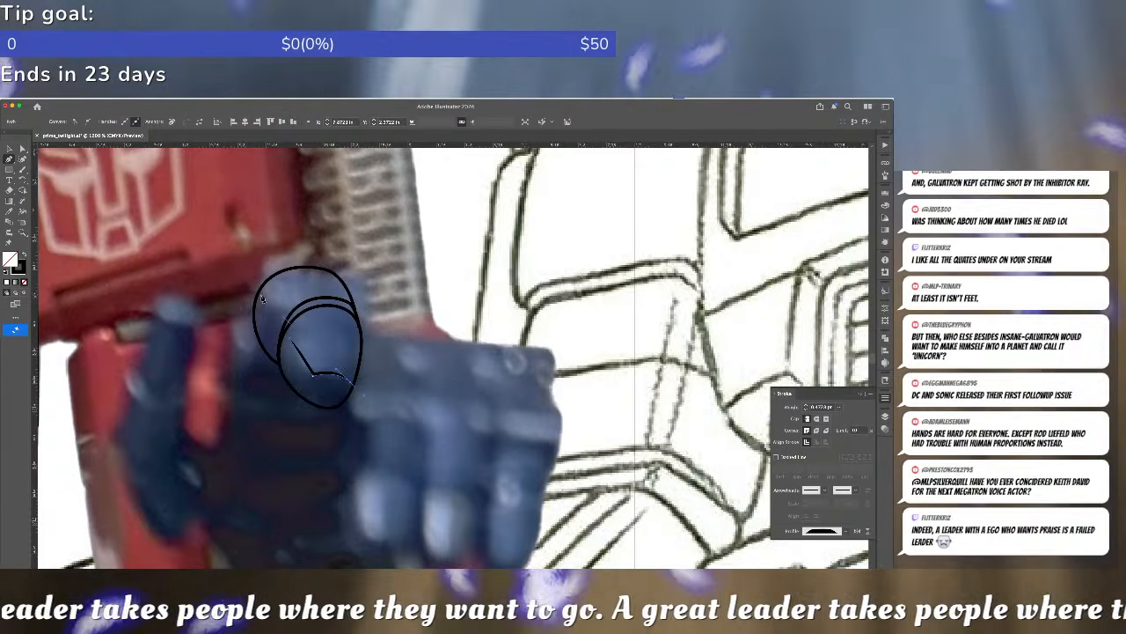
- Bend both segments of the crease line inside the hand joint into smooth curves
left_click(22, 159)
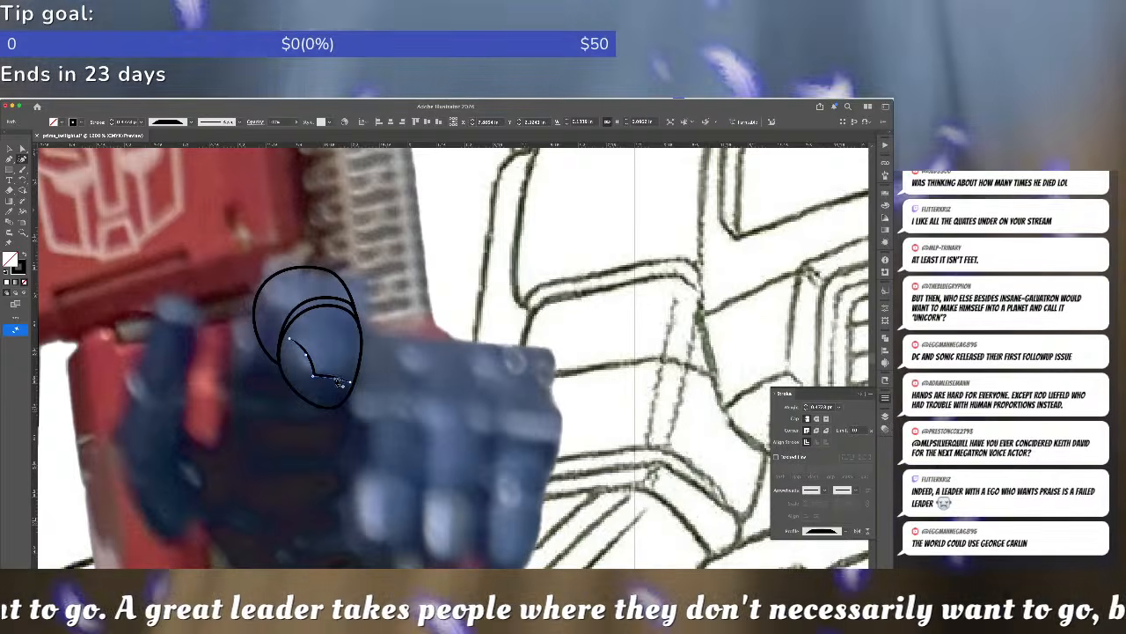
left_click_drag(335, 379, 337, 375)
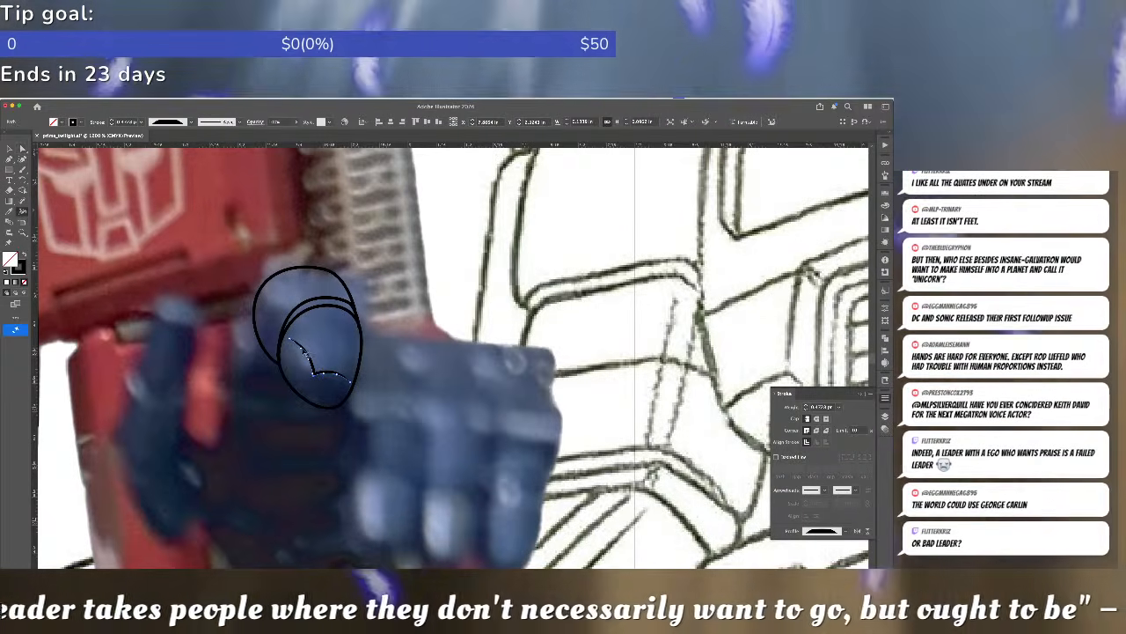
key("super+z")
left_click_drag(295, 343, 297, 347)
key("super+z")
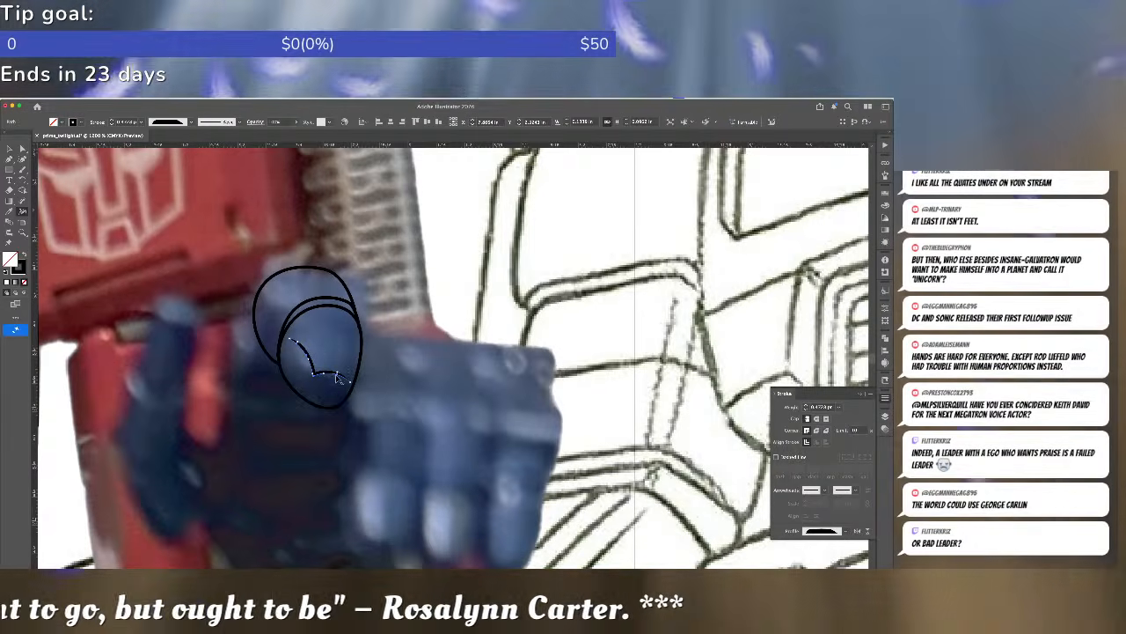
key("v")
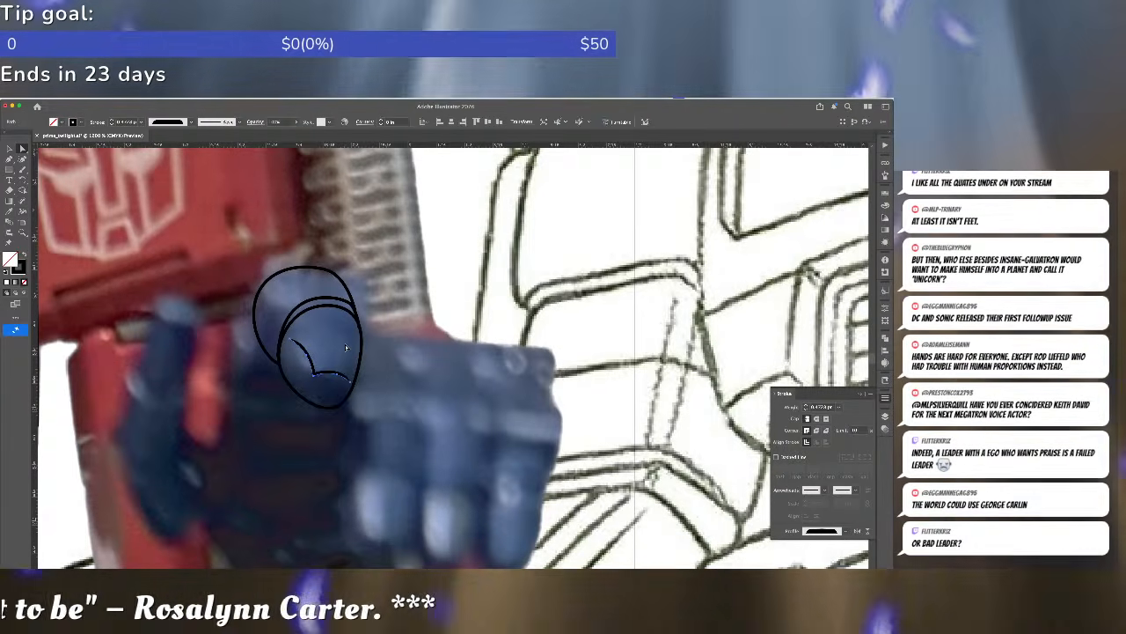
- Reshape the lower edge of the round hand joint's outline by moving its anchor points and rounding its curvature
left_click(346, 348)
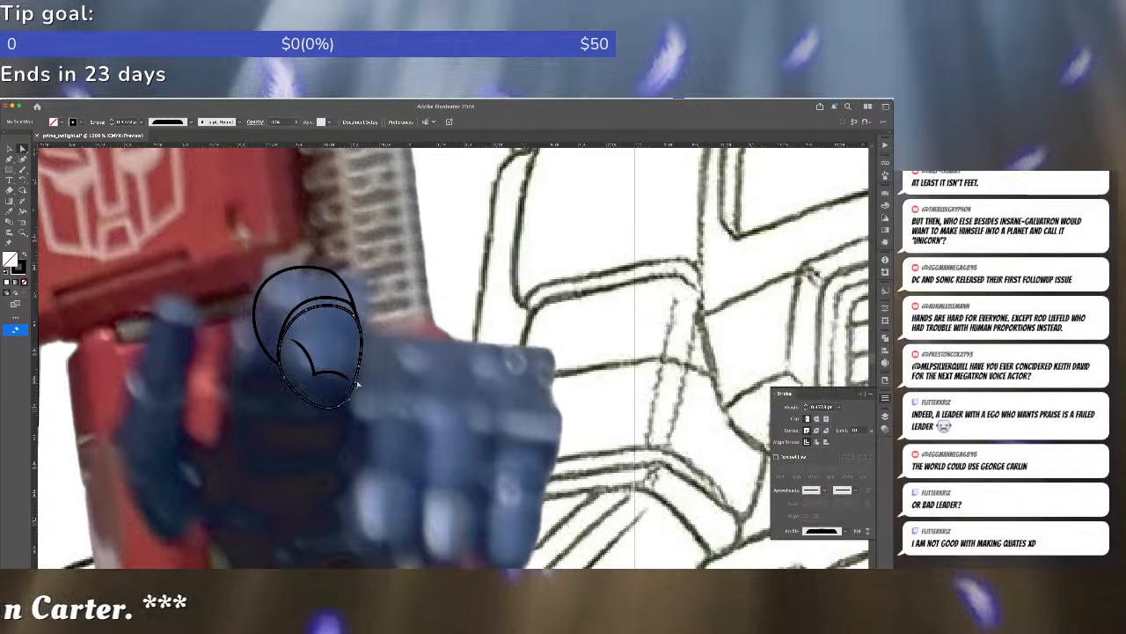
left_click(358, 386)
left_click_drag(358, 370, 360, 387)
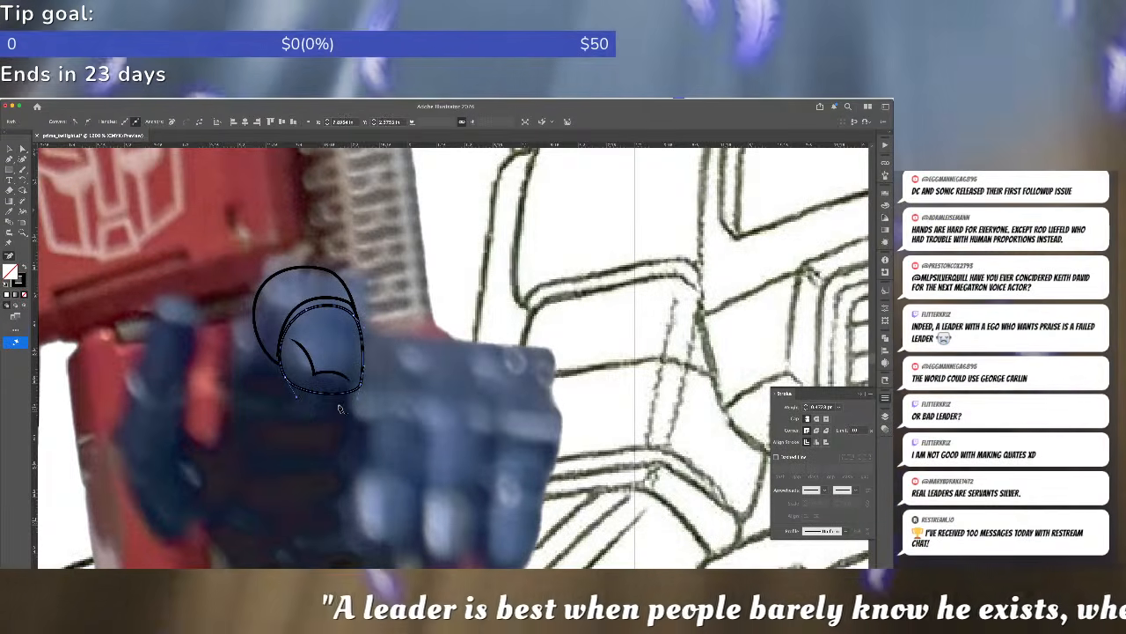
left_click_drag(338, 407, 349, 398)
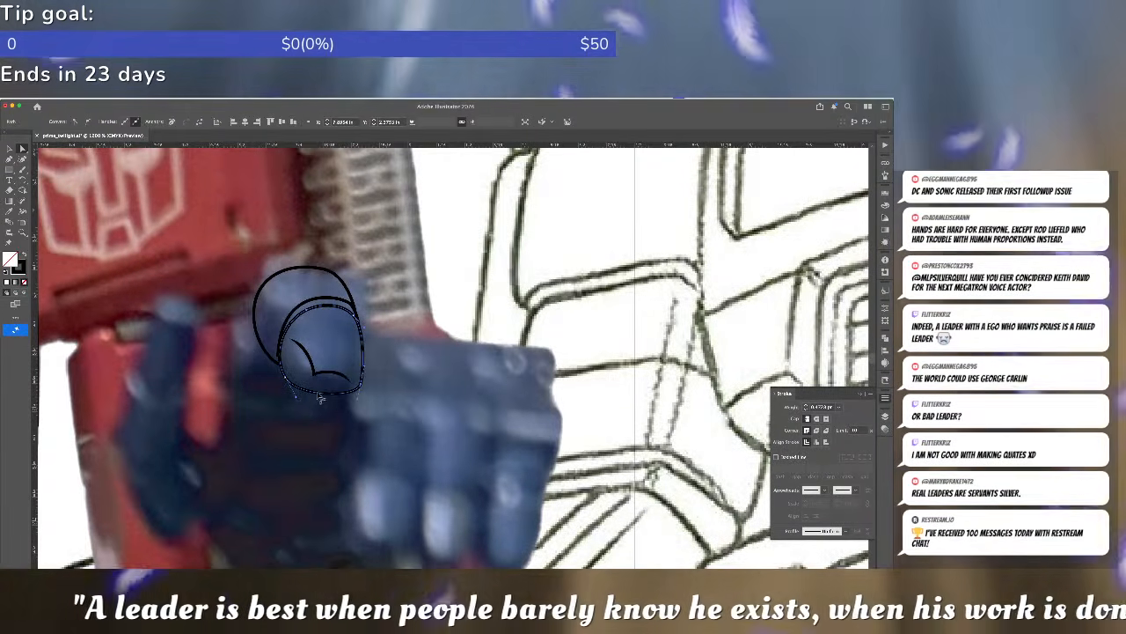
key("p")
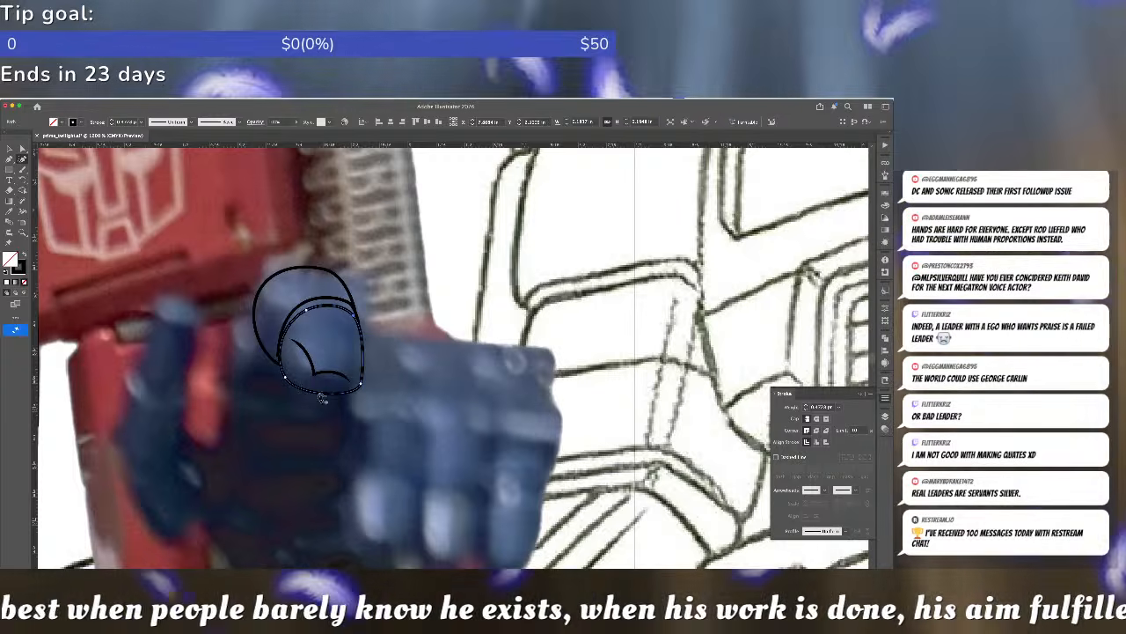
left_click_drag(316, 396, 346, 415)
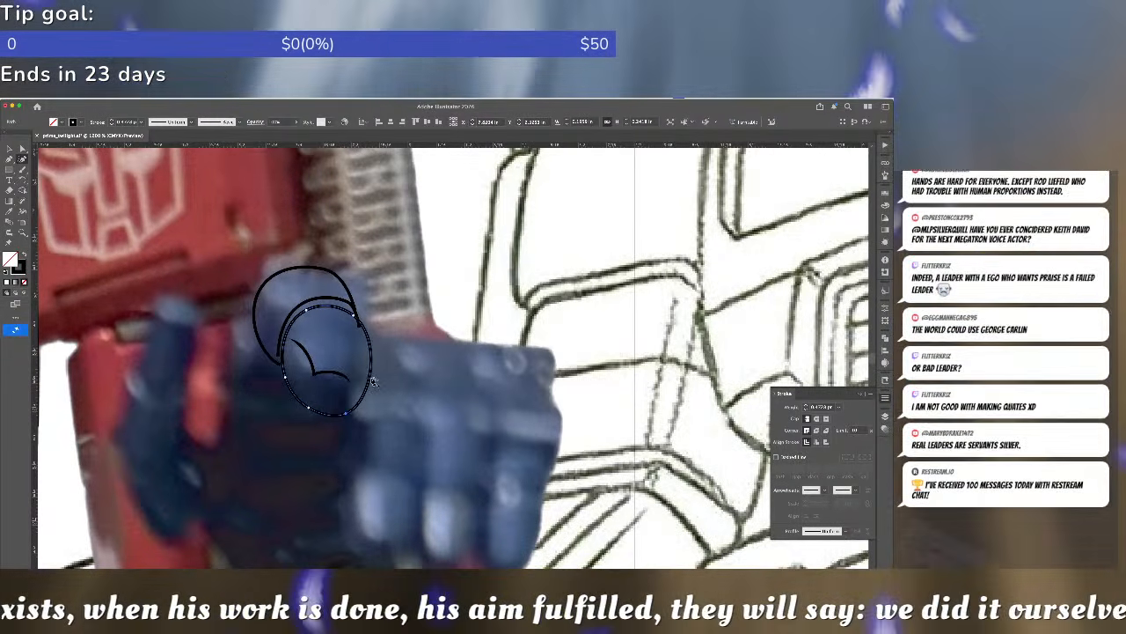
left_click_drag(374, 380, 358, 389)
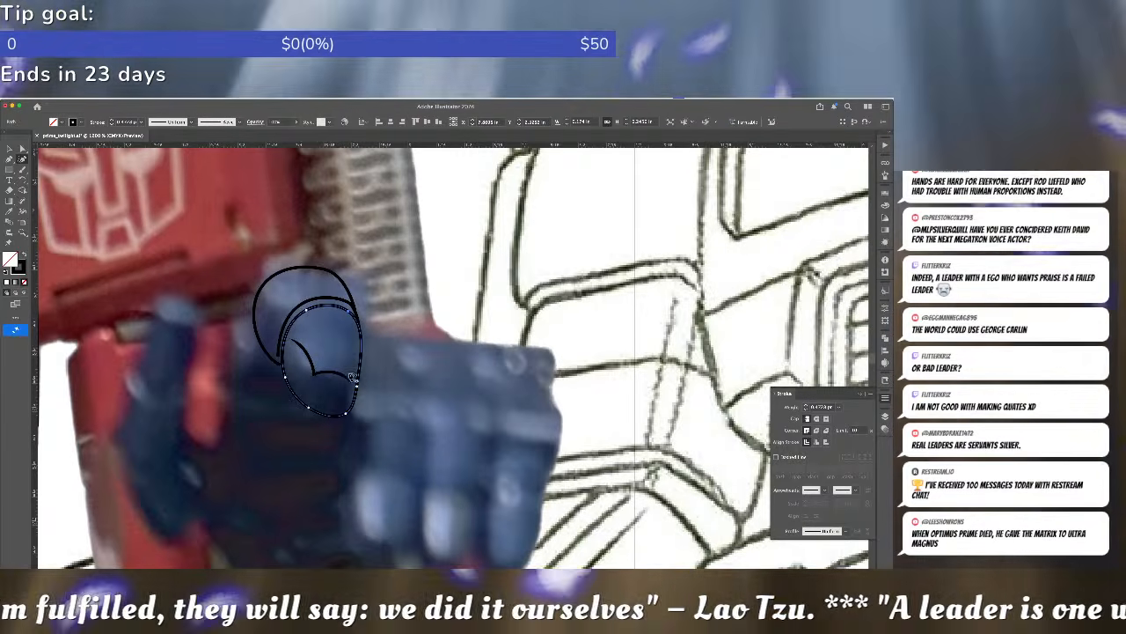
- Flip the crease line's width profile and extend its curves to meet the joint outline
left_click(327, 372)
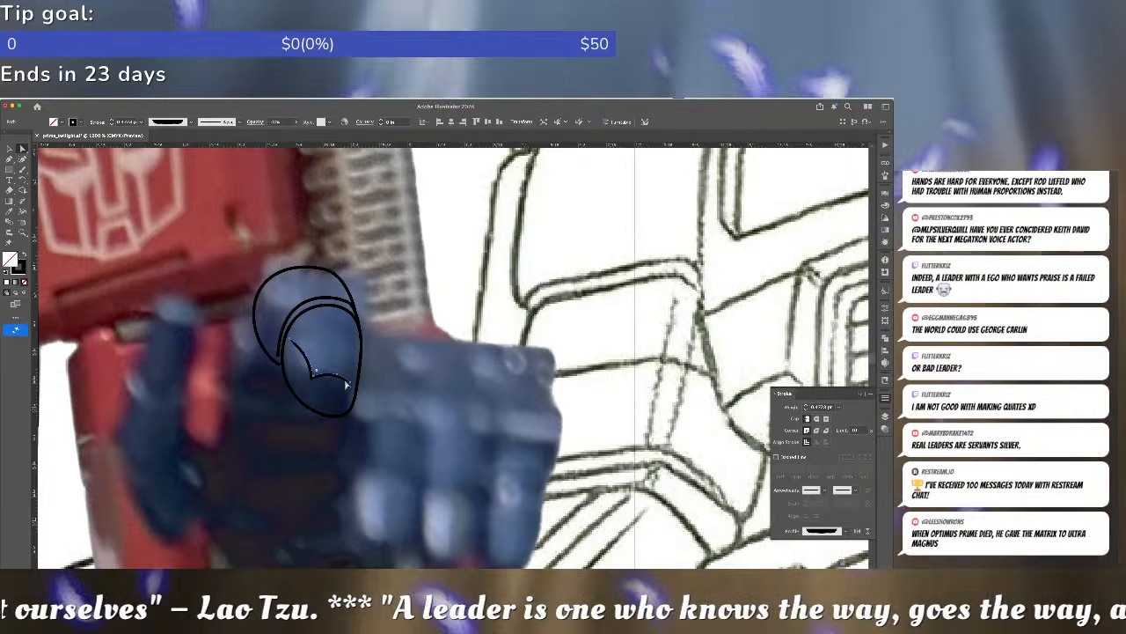
left_click(24, 158)
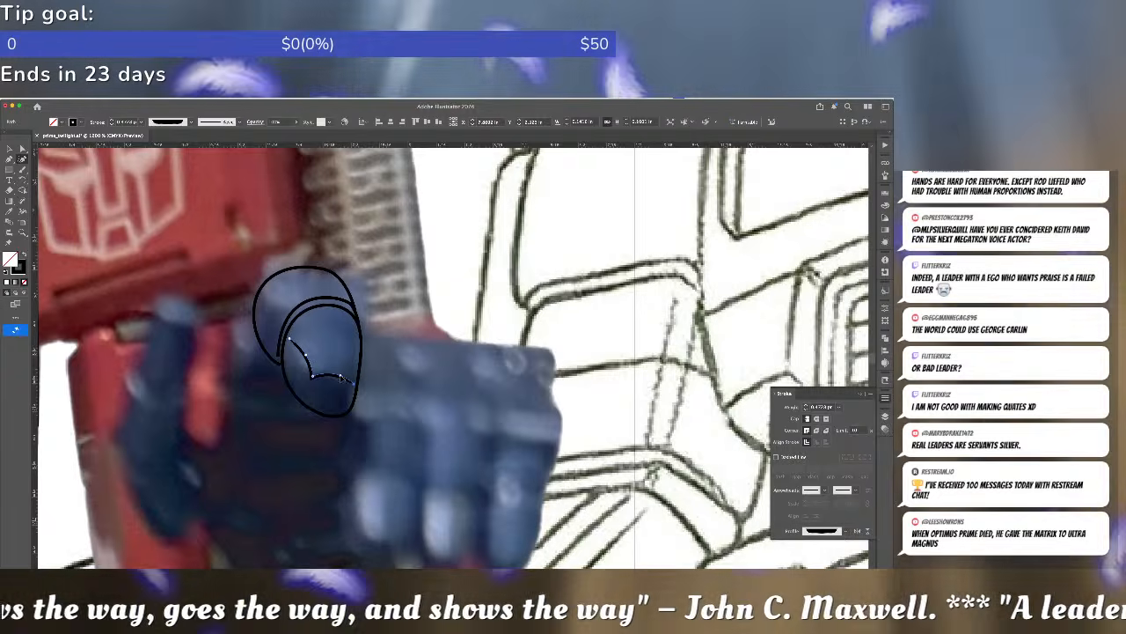
key("v")
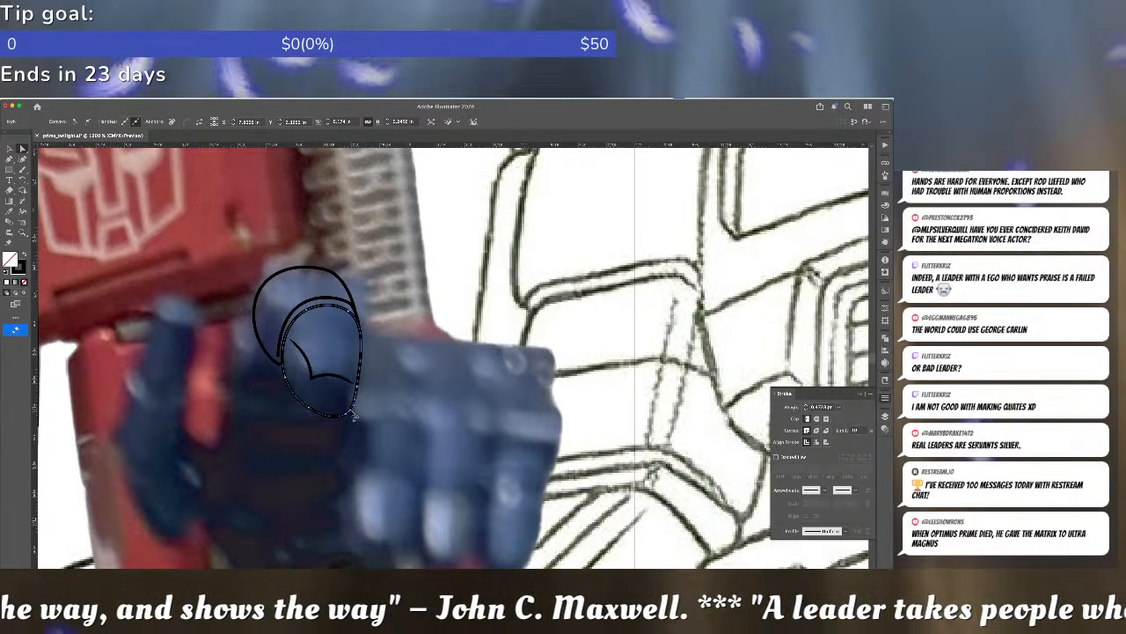
- Refine the anchor points and handles along the joint outline's bottom to give it a flatter lower edge, then deselect it
left_click_drag(346, 414, 357, 388)
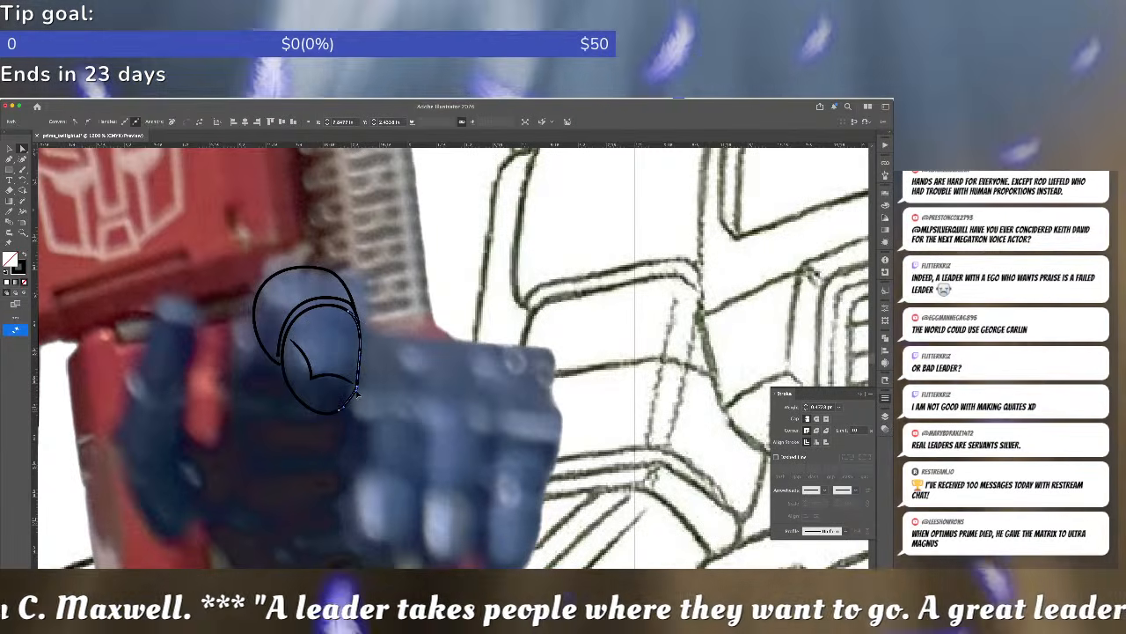
left_click(305, 404)
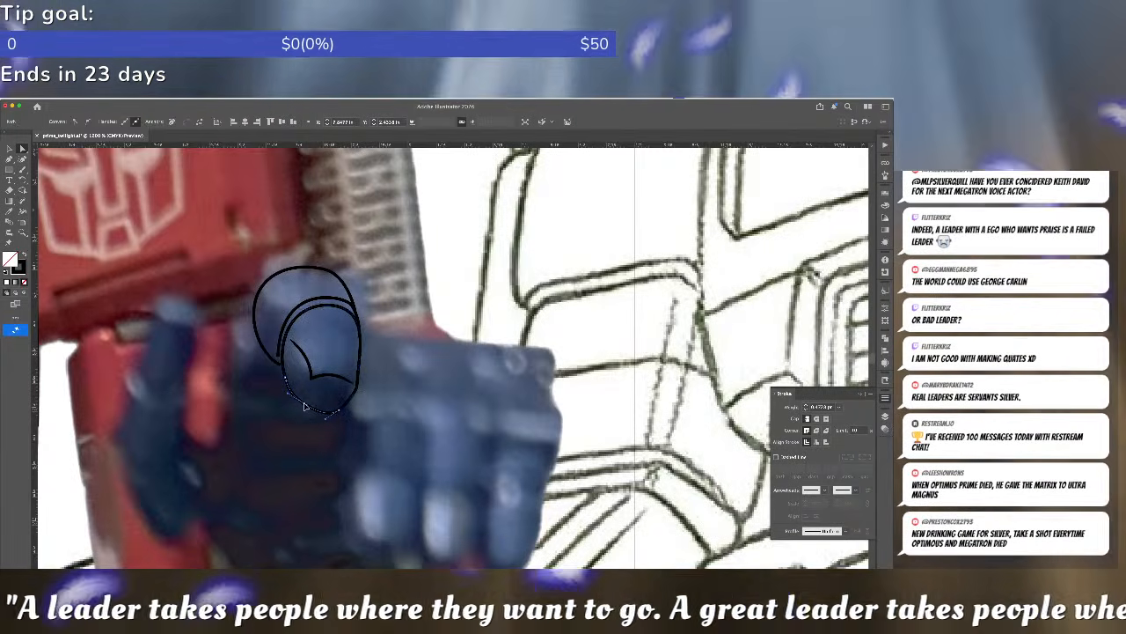
left_click_drag(324, 419, 337, 412)
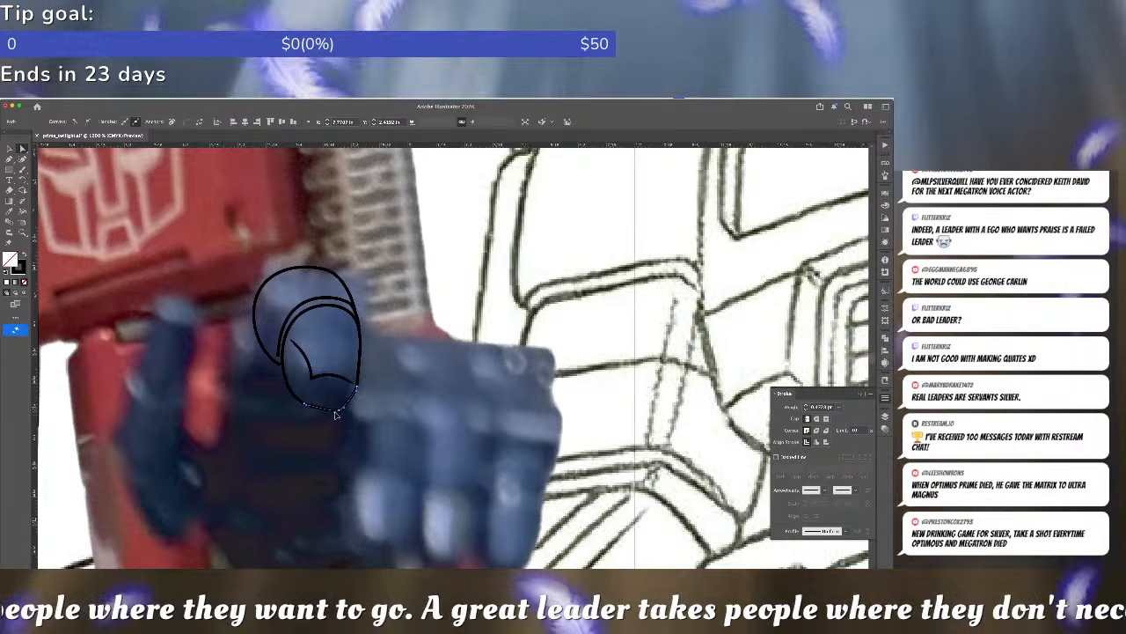
left_click(393, 410)
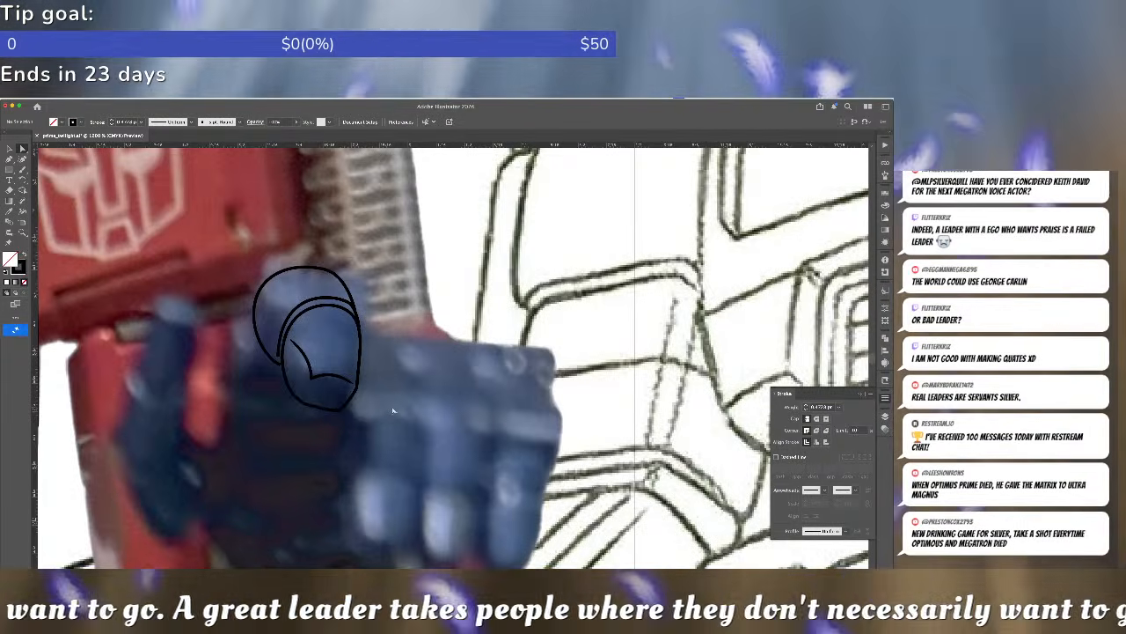
- Adjust the curve handle at the lower left end of the thin arc over the round hand joint
left_click(284, 356)
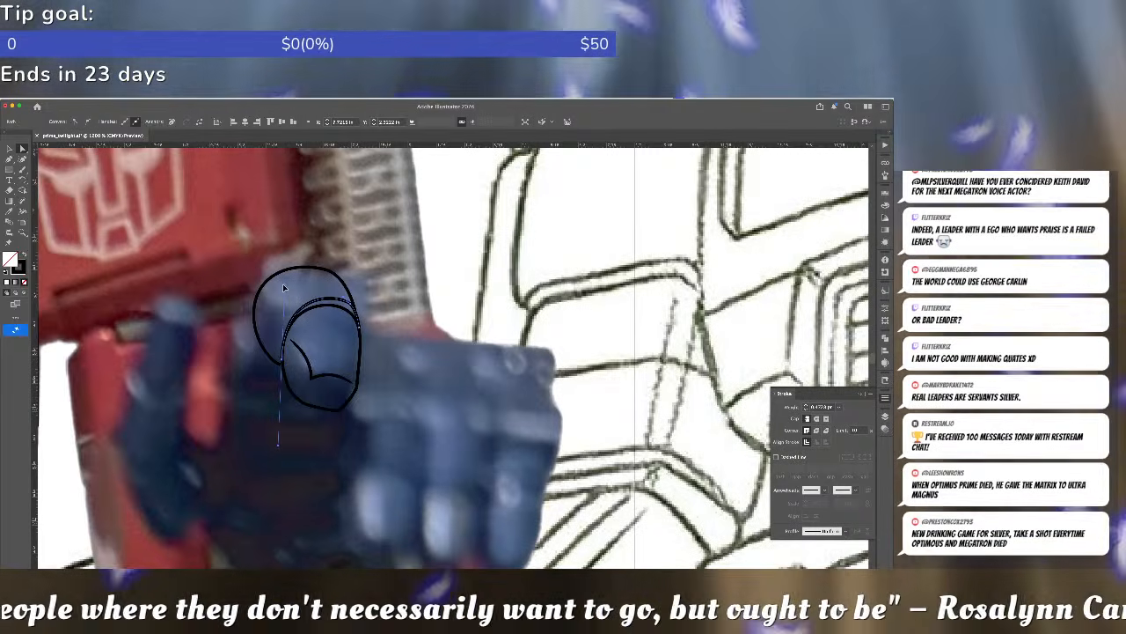
left_click_drag(284, 286, 278, 284)
left_click(827, 531)
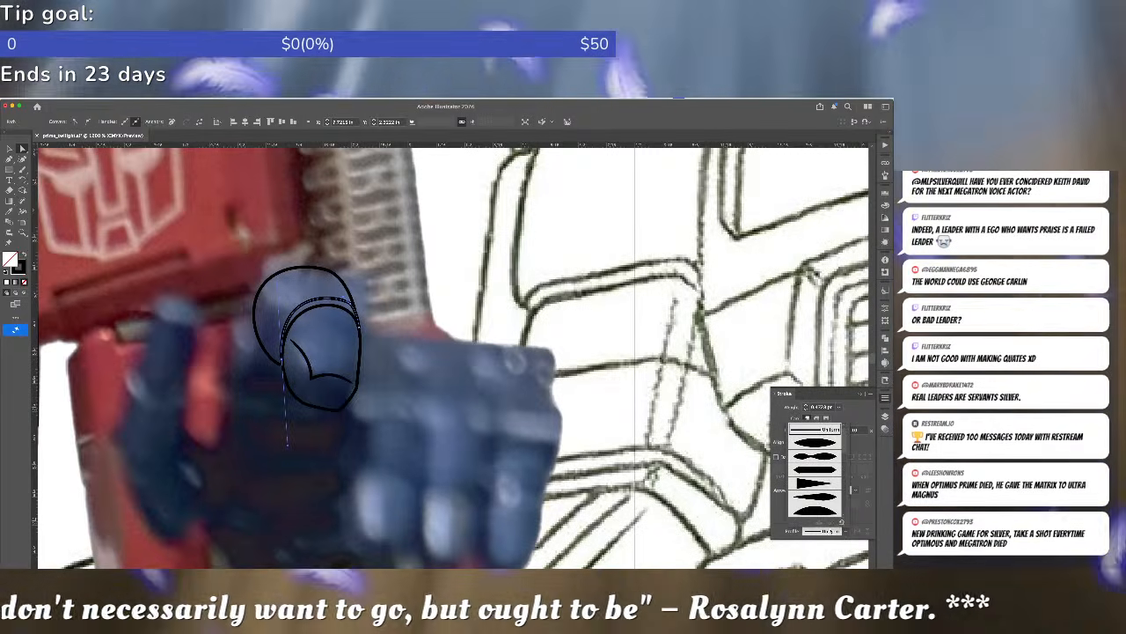
left_click(819, 444)
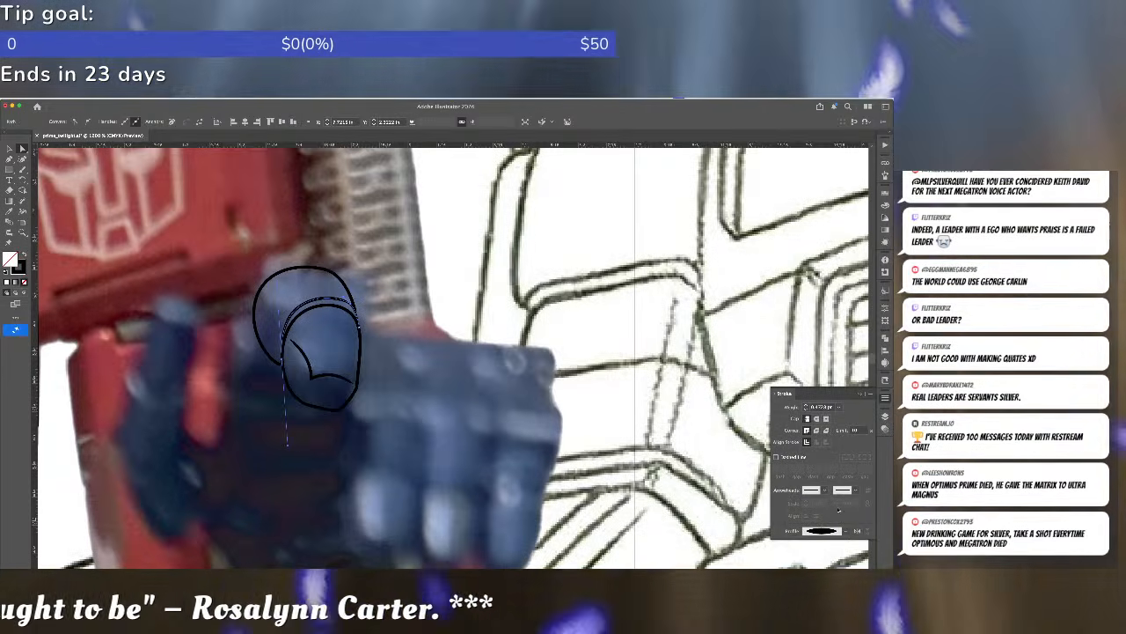
key("super+z")
- Thin the middle of the arc's stroke with the Width tool while keeping its ends heavier
key("shift+w")
left_click_drag(319, 299, 319, 301)
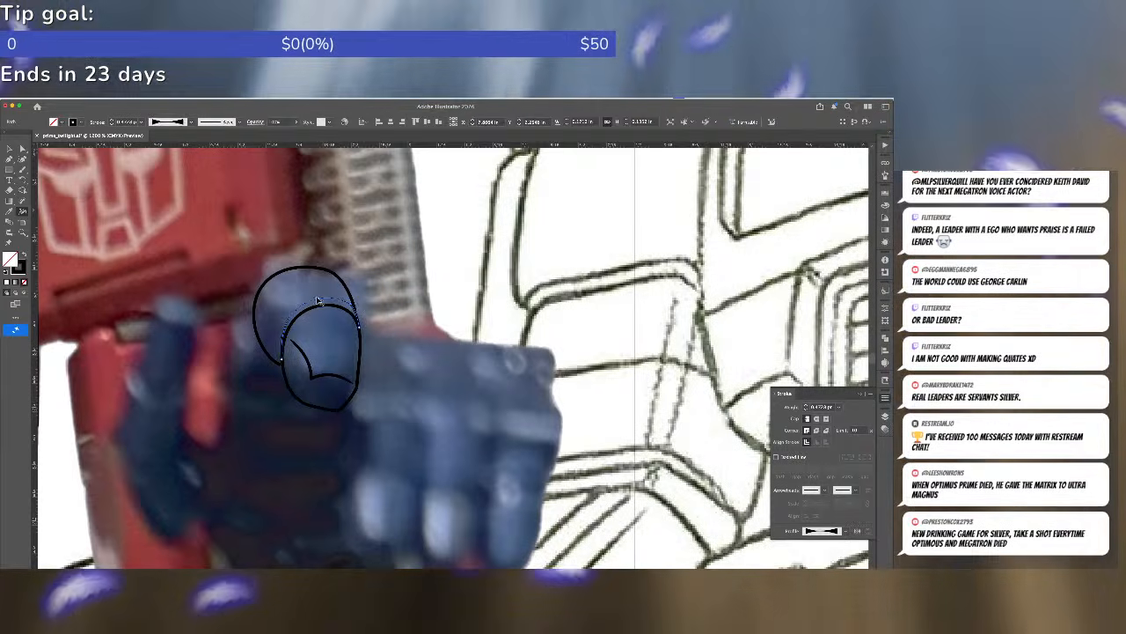
scroll(318, 302, "up", 5)
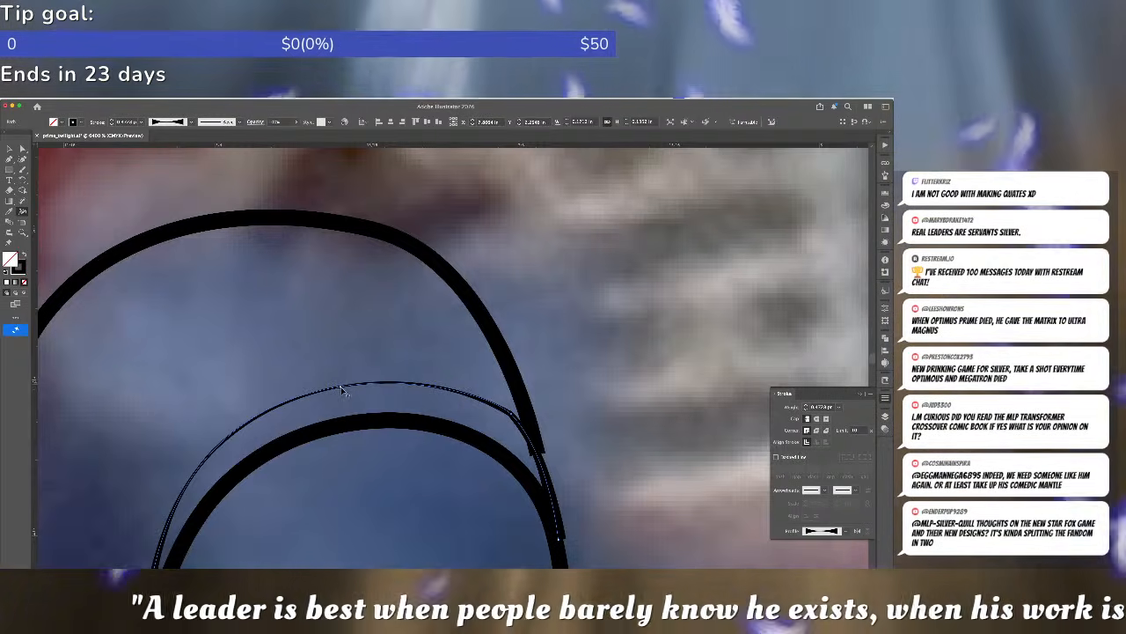
double_click(339, 387)
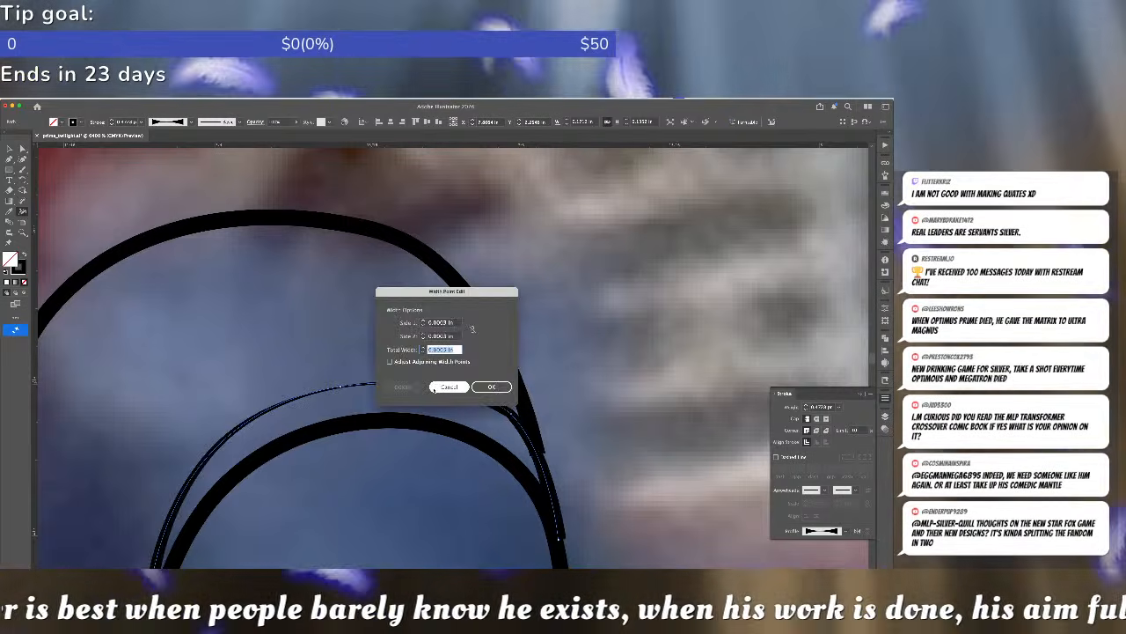
key("Return")
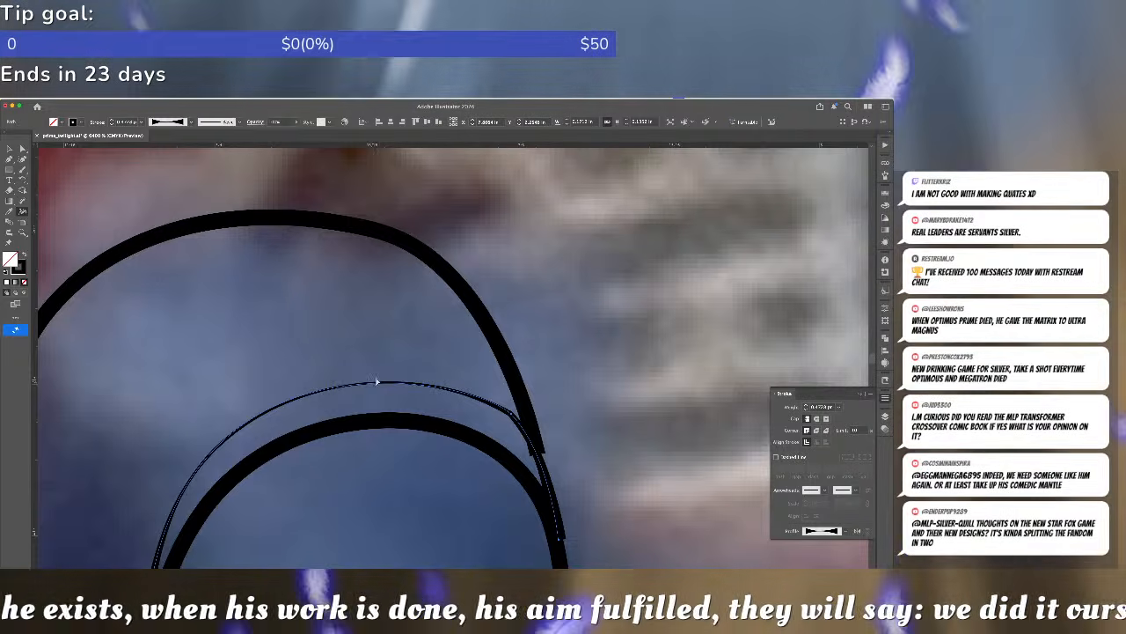
key("ctrl+z")
left_click_drag(338, 388, 339, 389)
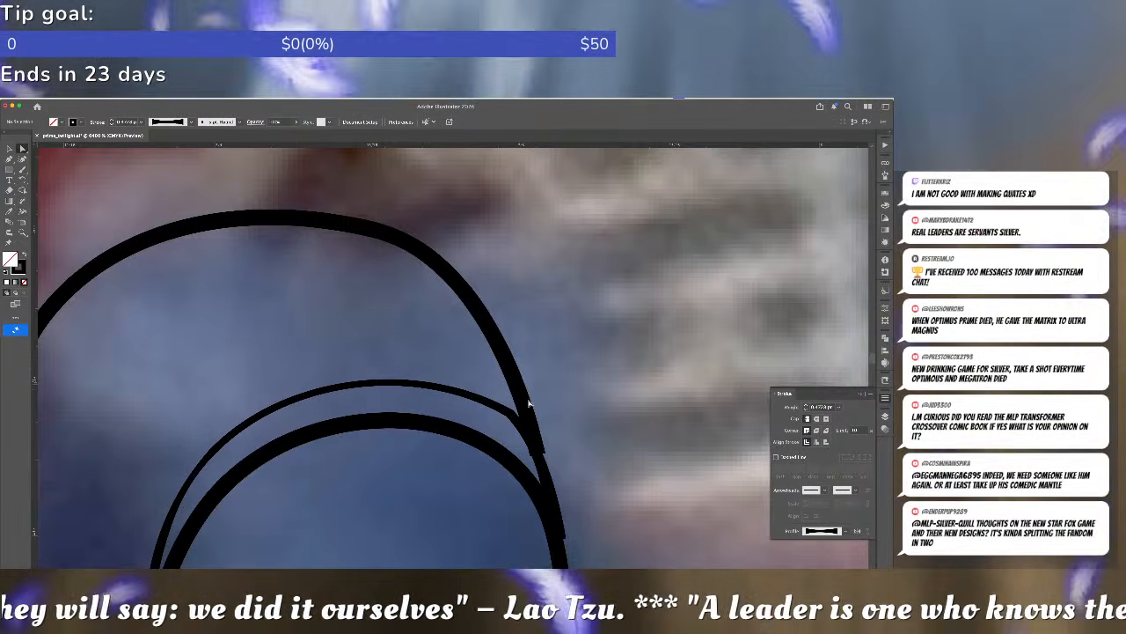
- Move the anchor points at the arc's right end so it flows into the outer outline and the round joint's edge
left_click_drag(510, 418, 543, 458)
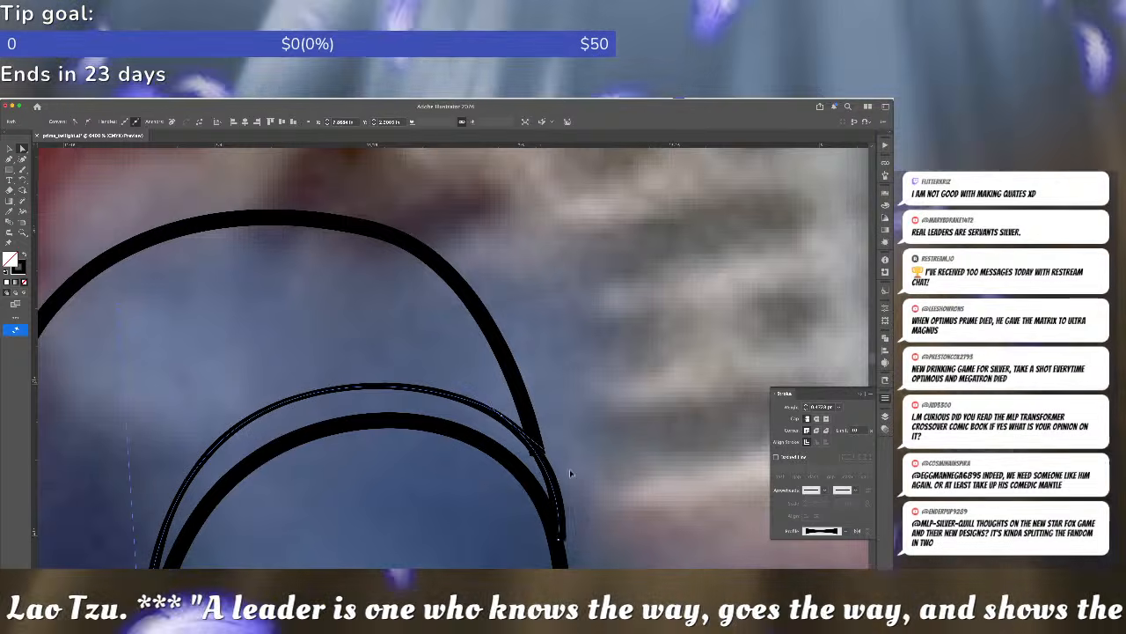
scroll(555, 432, "down", 3)
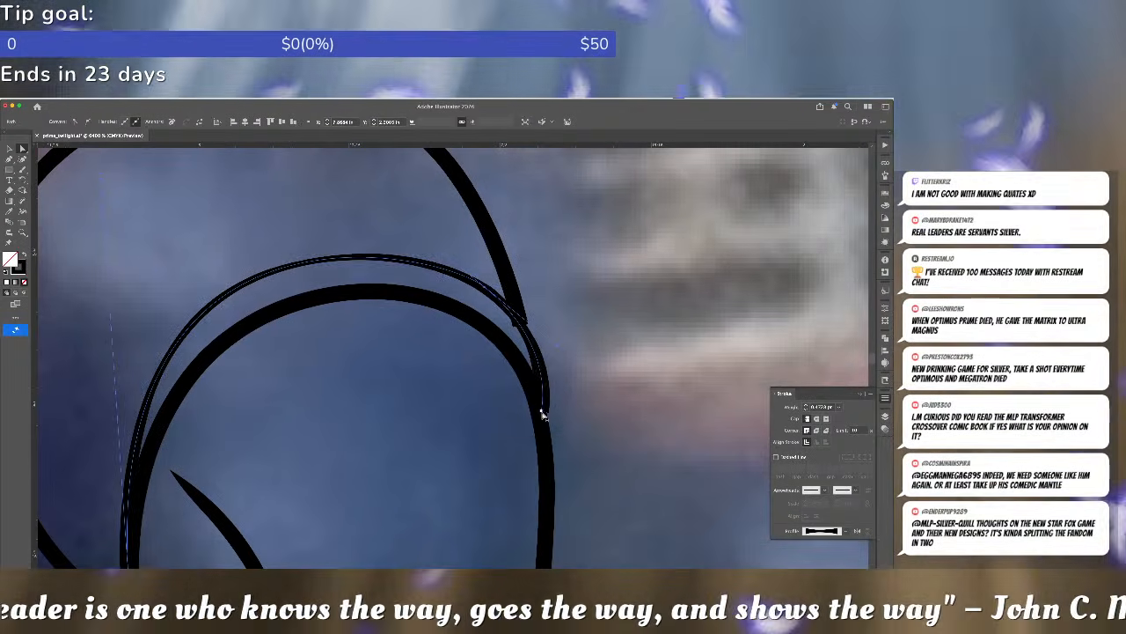
left_click(535, 408)
left_click_drag(535, 410, 535, 403)
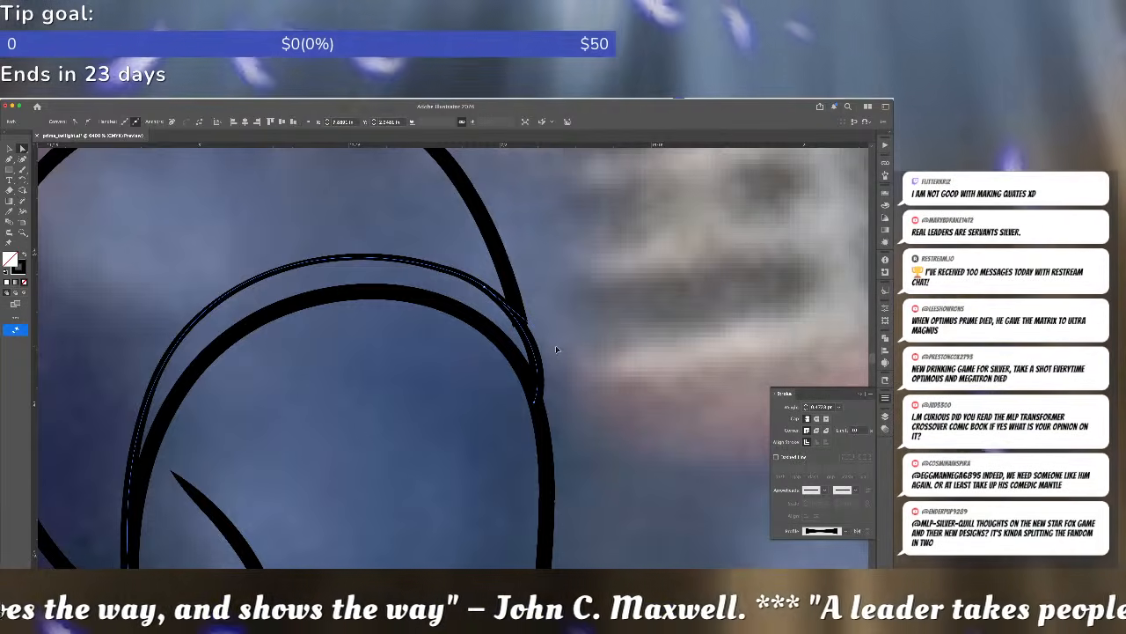
- Shift the outer outline's right endpoint onto the arc and taper that end with the Width tool, then deselect it
left_click(506, 272)
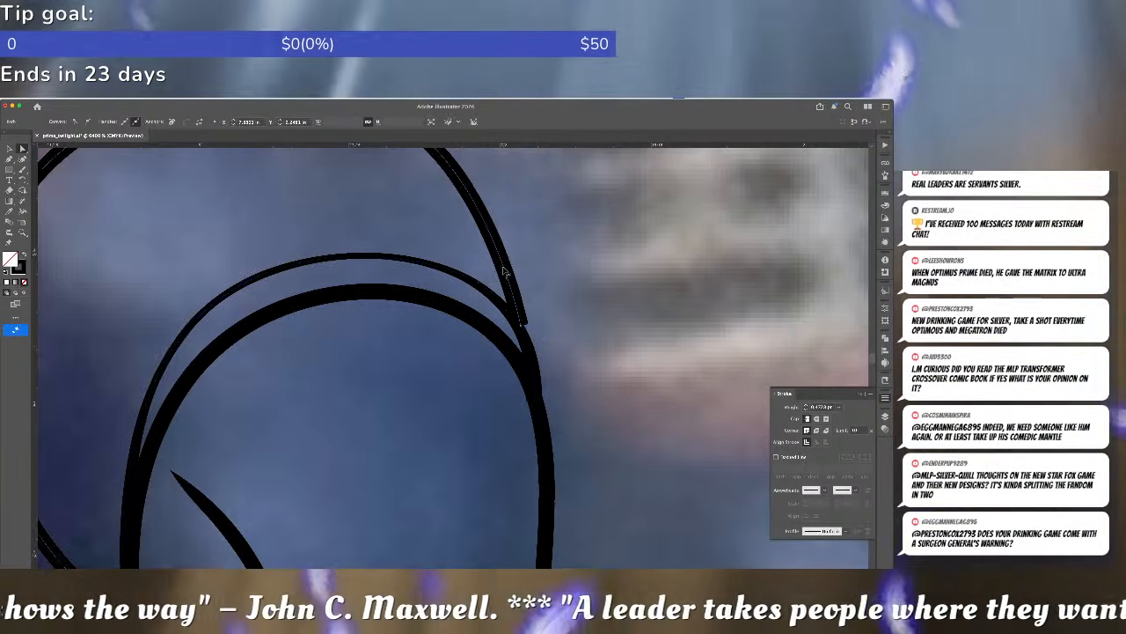
left_click_drag(521, 326, 516, 326)
key("shift+w")
key("a")
left_click(569, 297)
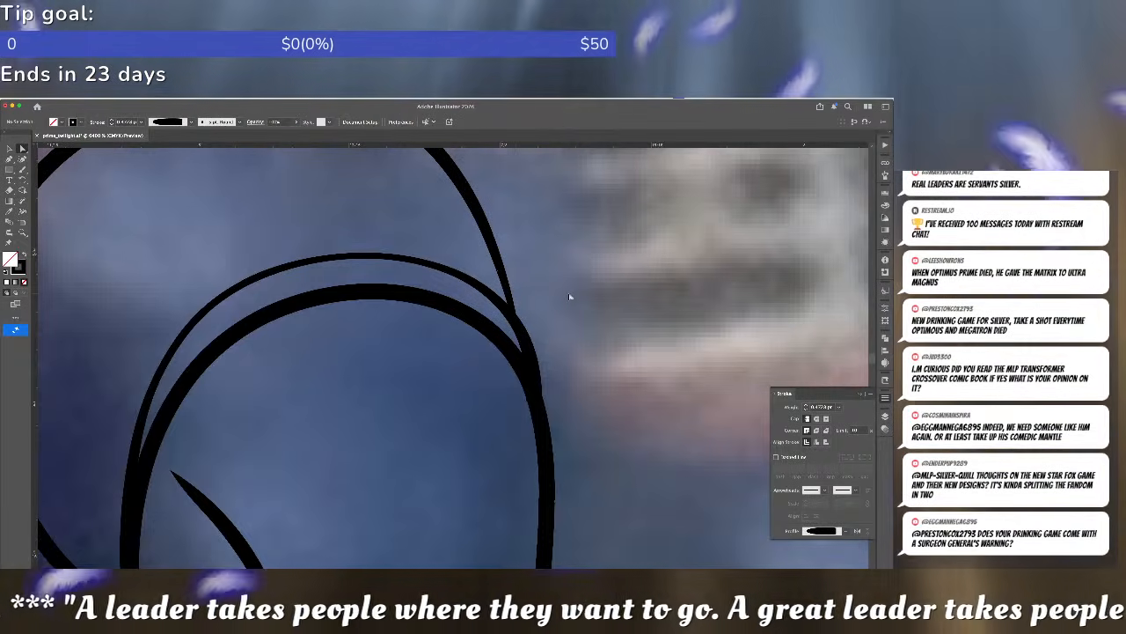
- Reshape the left side of the outer outline by adjusting its anchor points and handles, then deselect it
key("super+minus")
key("super+minus")
key("super+minus")
key("super+minus")
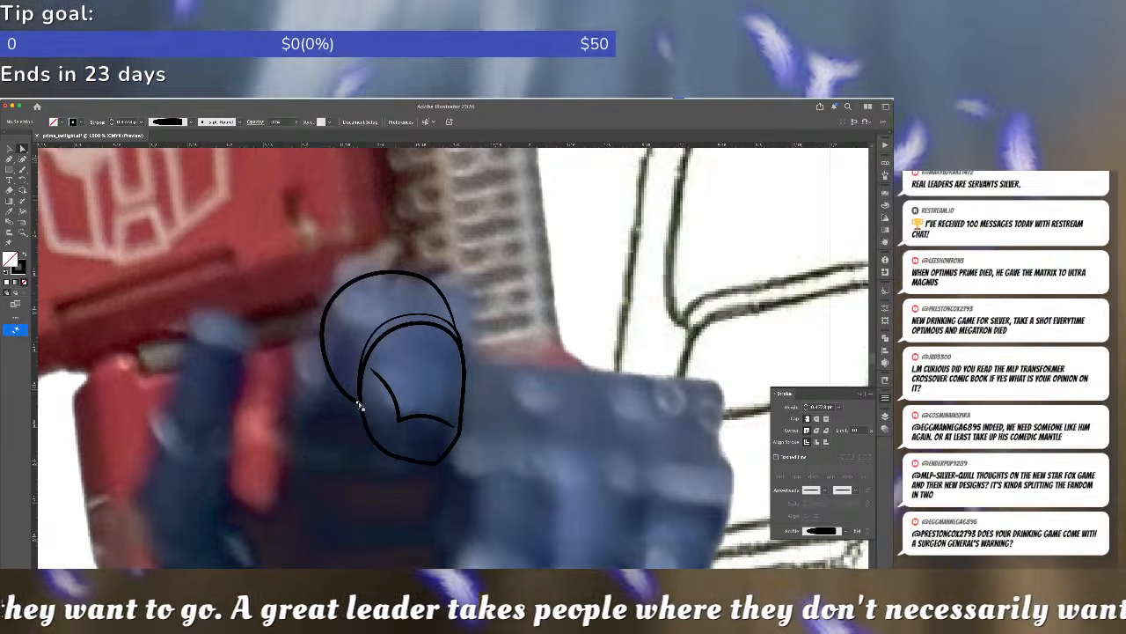
left_click(358, 404)
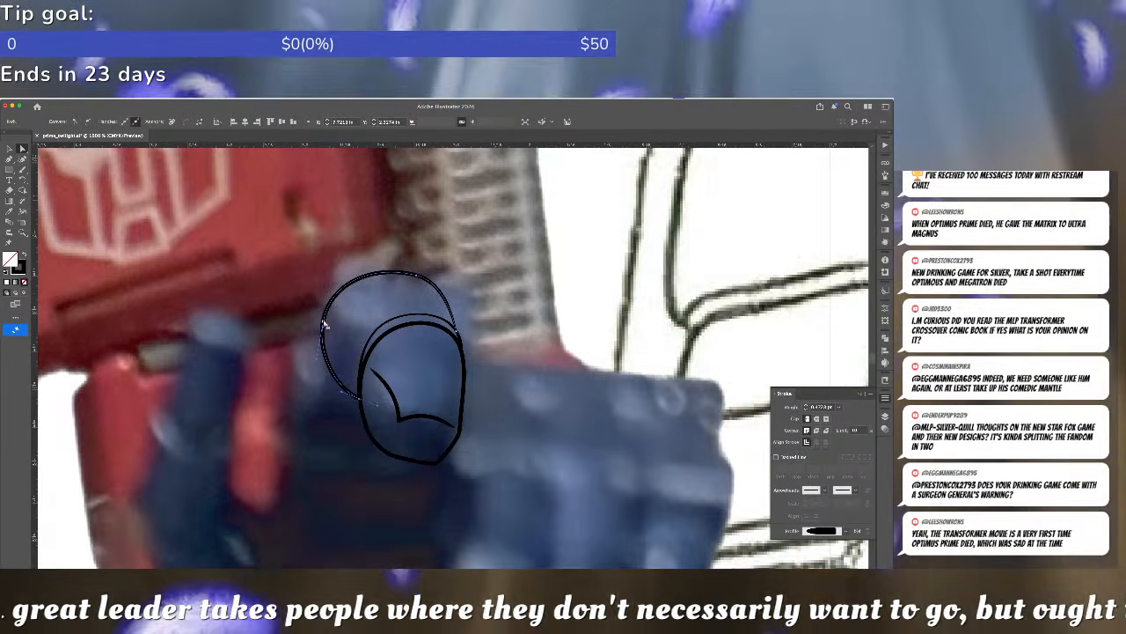
left_click_drag(324, 322, 328, 308)
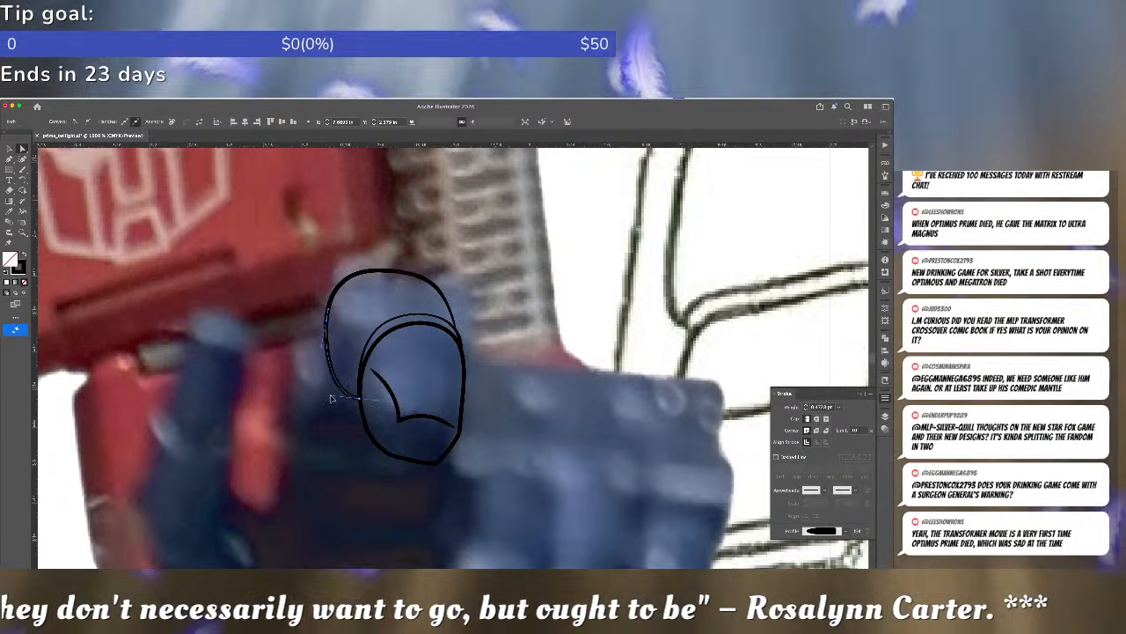
left_click(350, 342)
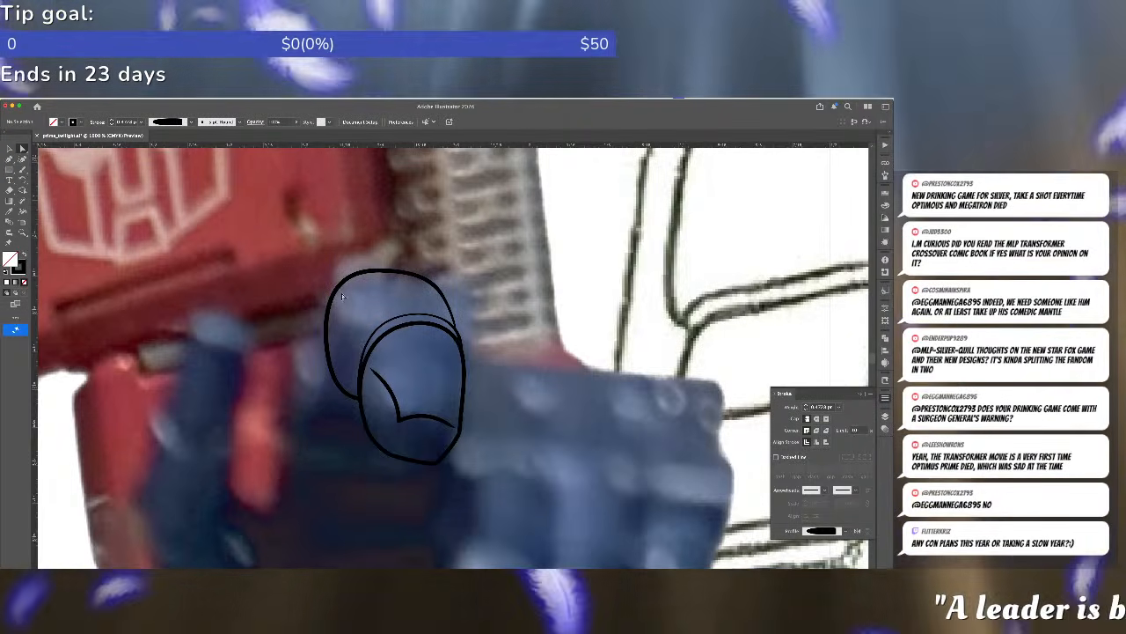
- Draw a curve with the Pen tool just outside the outer outline's left side and give it a lens-shaped width profile
key("p")
left_click(349, 397)
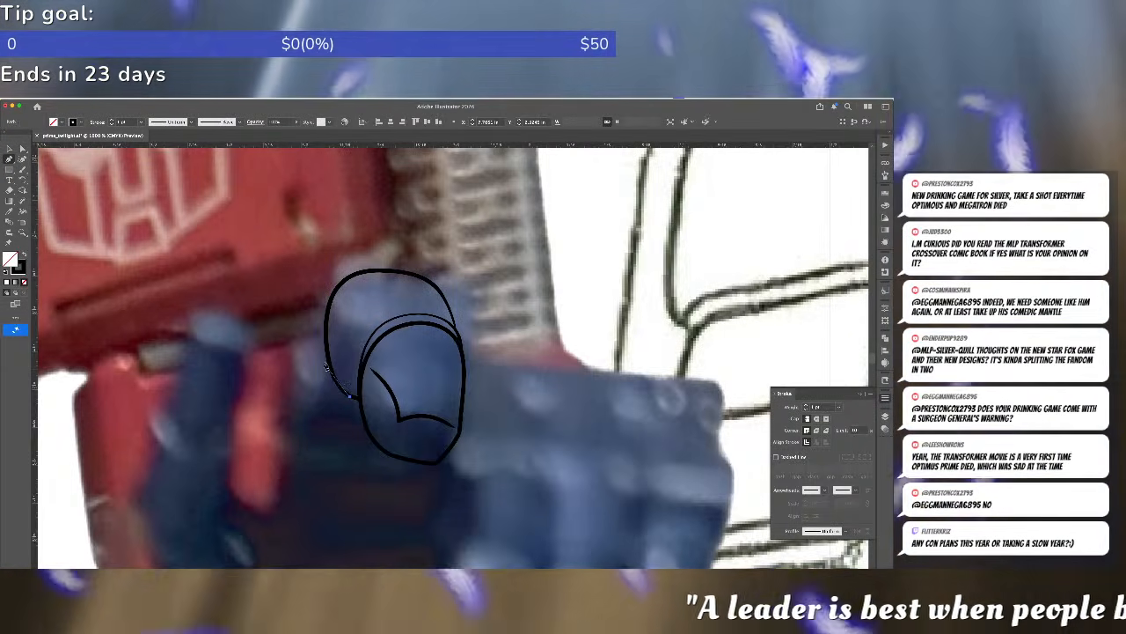
left_click_drag(323, 371, 313, 346)
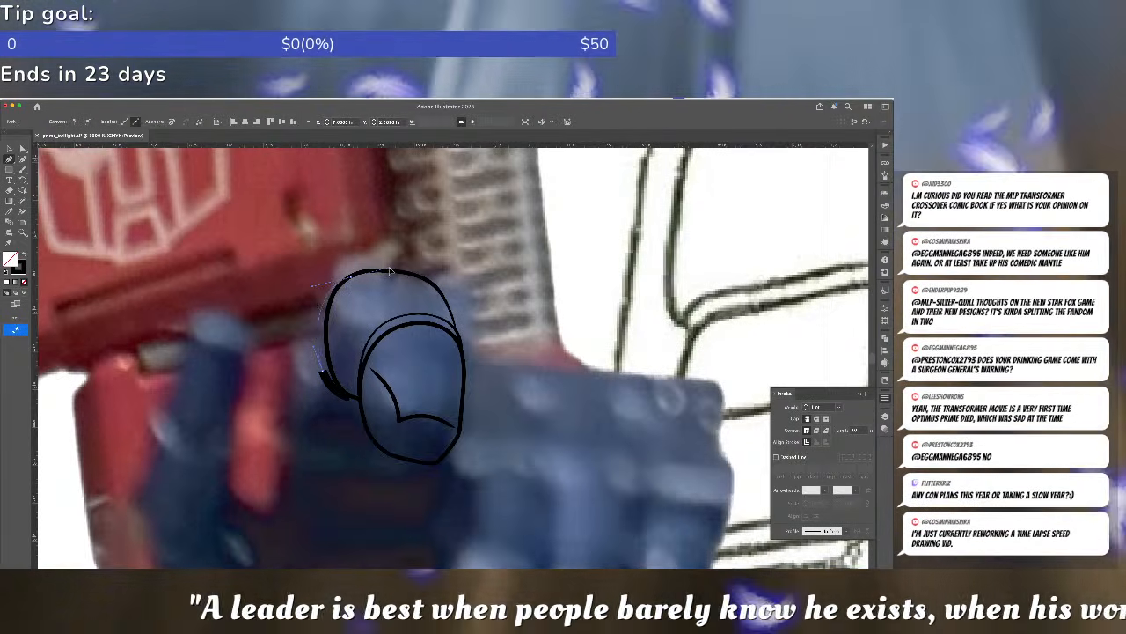
left_click(390, 271)
left_click(836, 531)
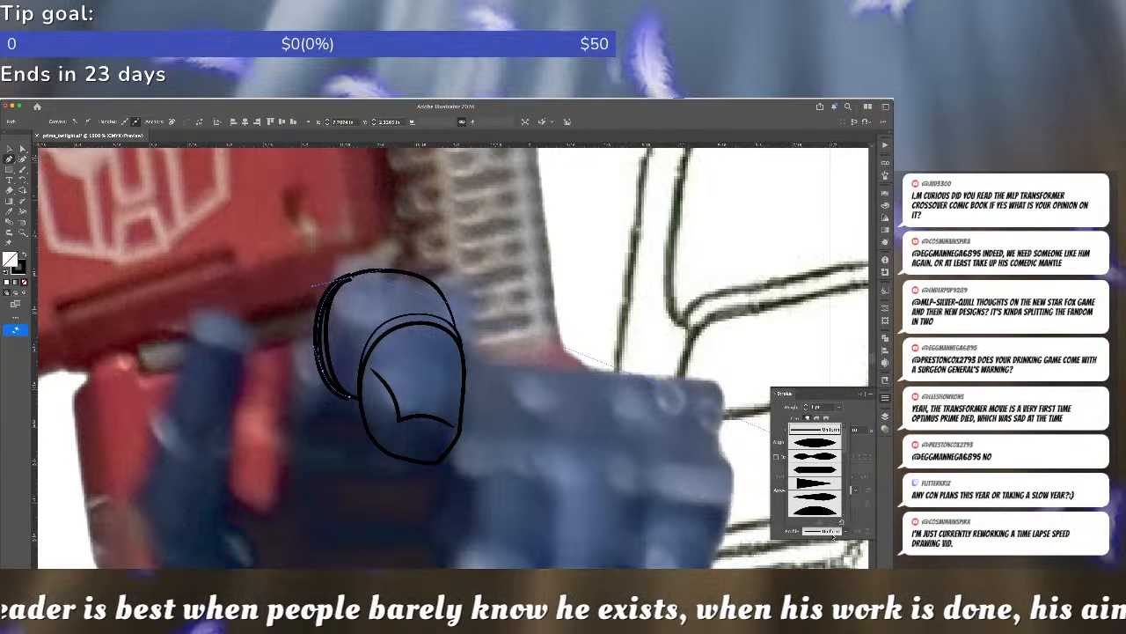
left_click(816, 443)
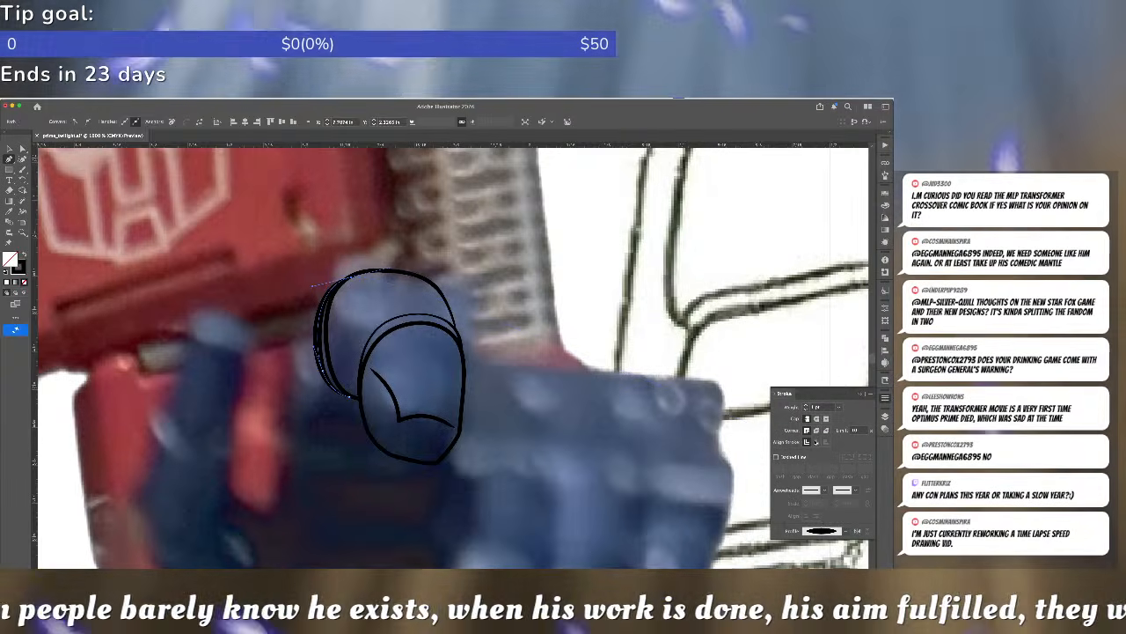
- Refine the new curve's anchor points and handles, and set its stroke weight to 0.75 pt
key("a")
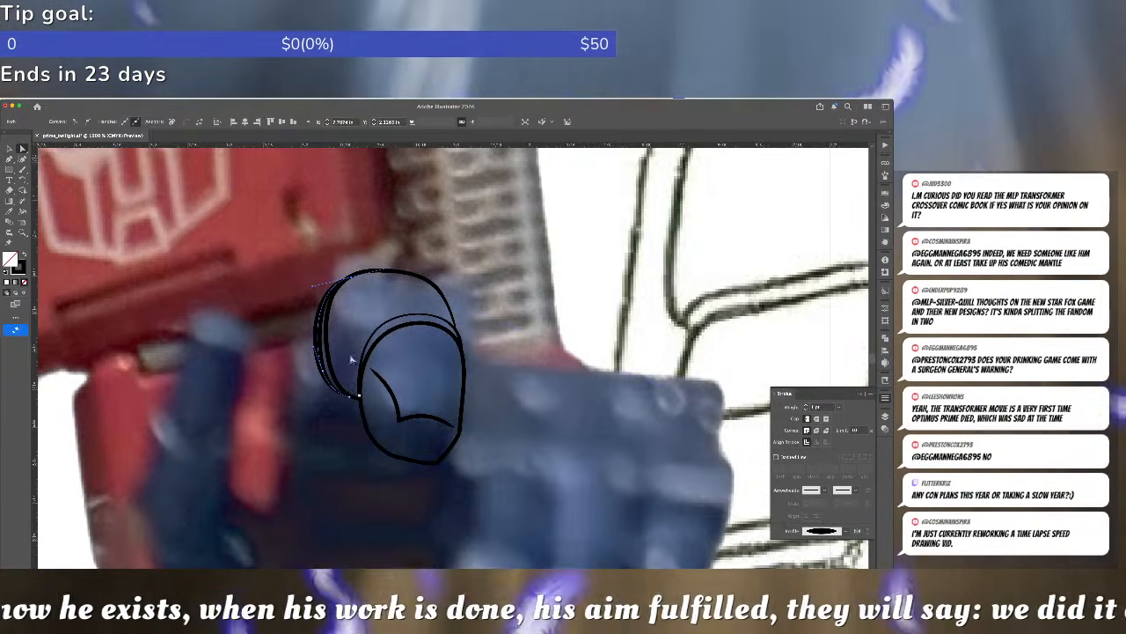
left_click_drag(351, 282, 355, 275)
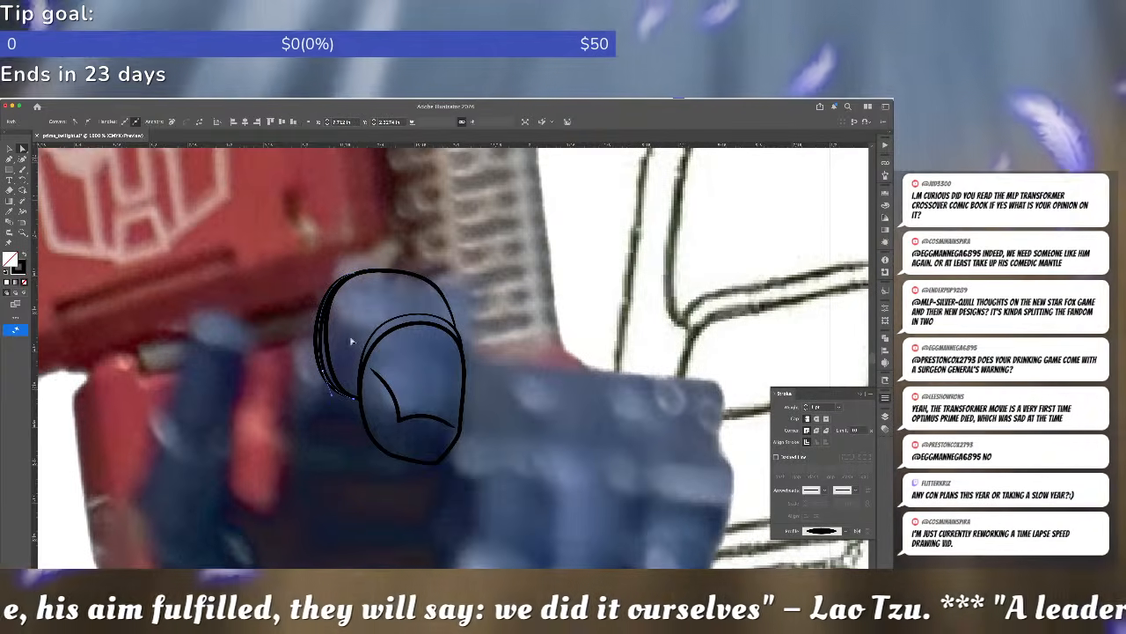
left_click_drag(321, 368, 306, 334)
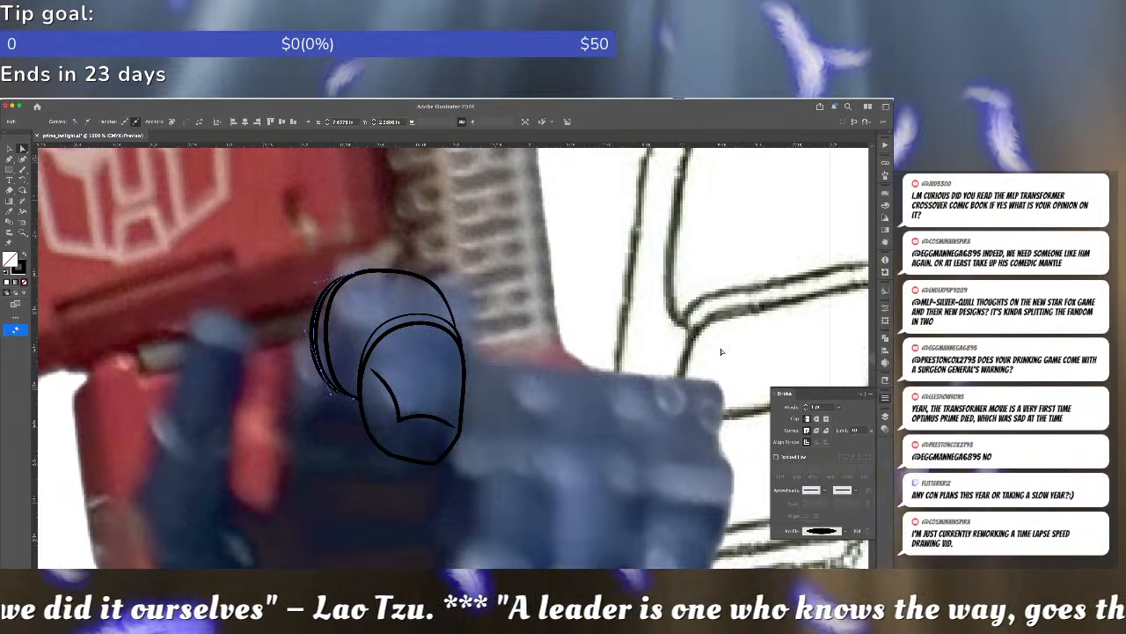
left_click(807, 409)
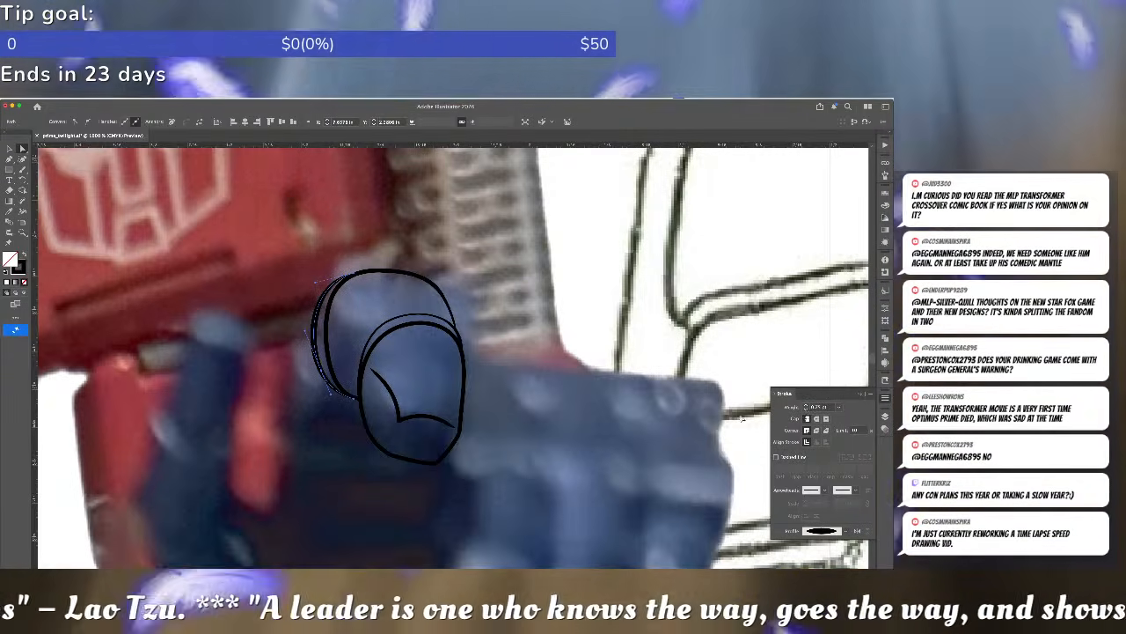
left_click_drag(317, 366, 322, 372)
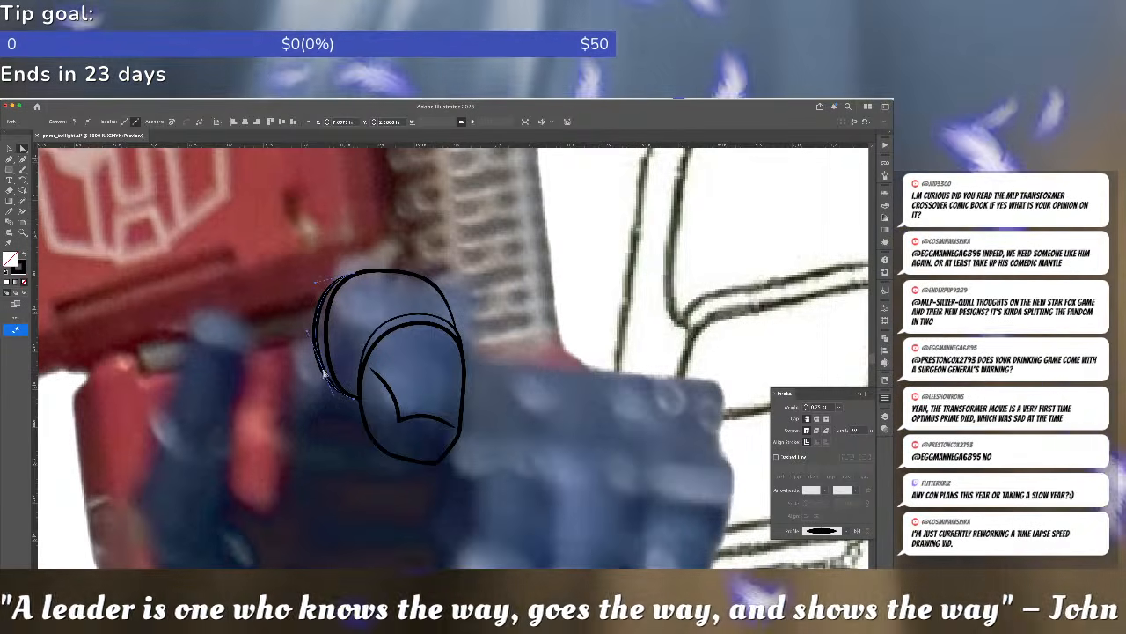
left_click(298, 367)
- Draw the next hand segment's outline with the Pen tool, from the upper left curve down and around to the round joint's bottom
key("super+minus")
key("super+minus")
key("super+minus")
key("super+minus")
key("super+minus")
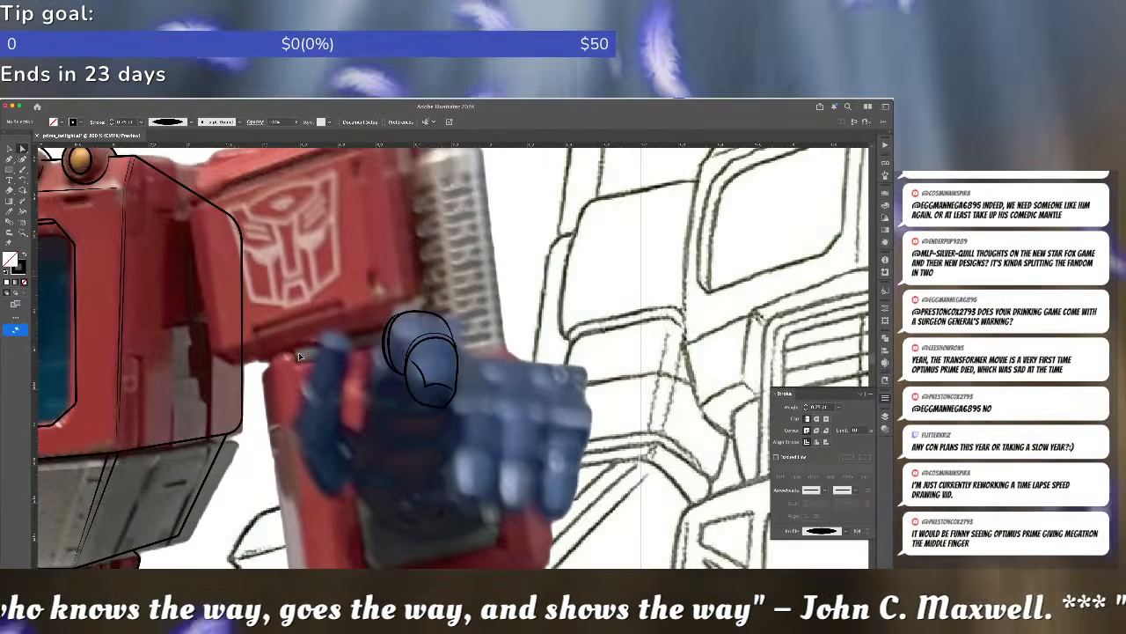
key("super+equal")
key("super+equal")
key("super+equal")
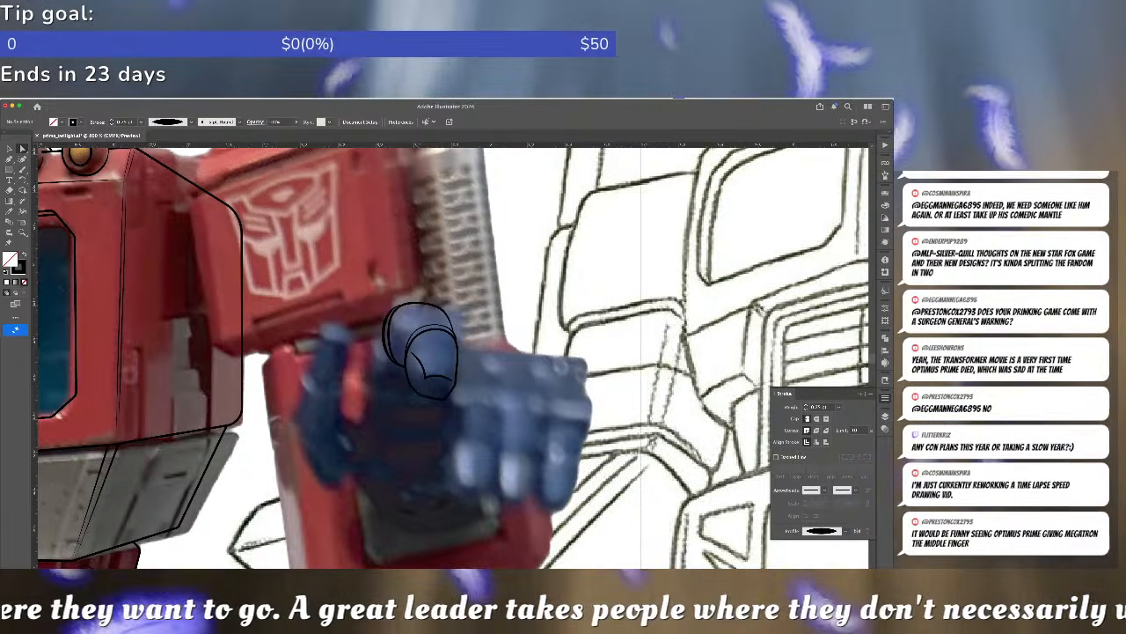
left_click(419, 304)
key("super+shift+a")
key("p")
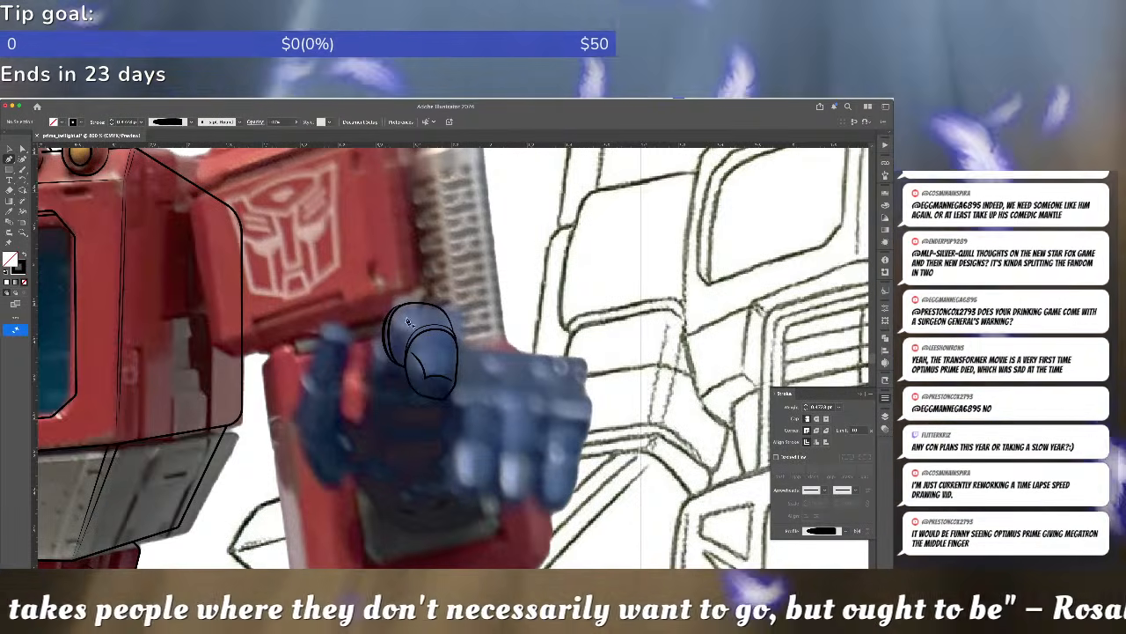
left_click(390, 313)
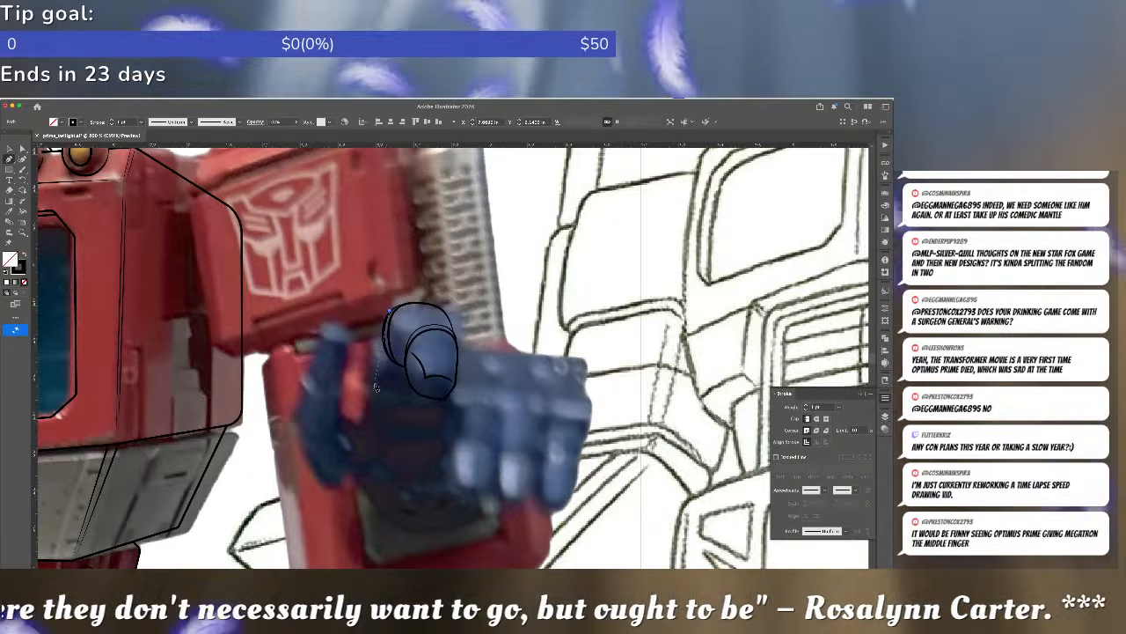
left_click(374, 389)
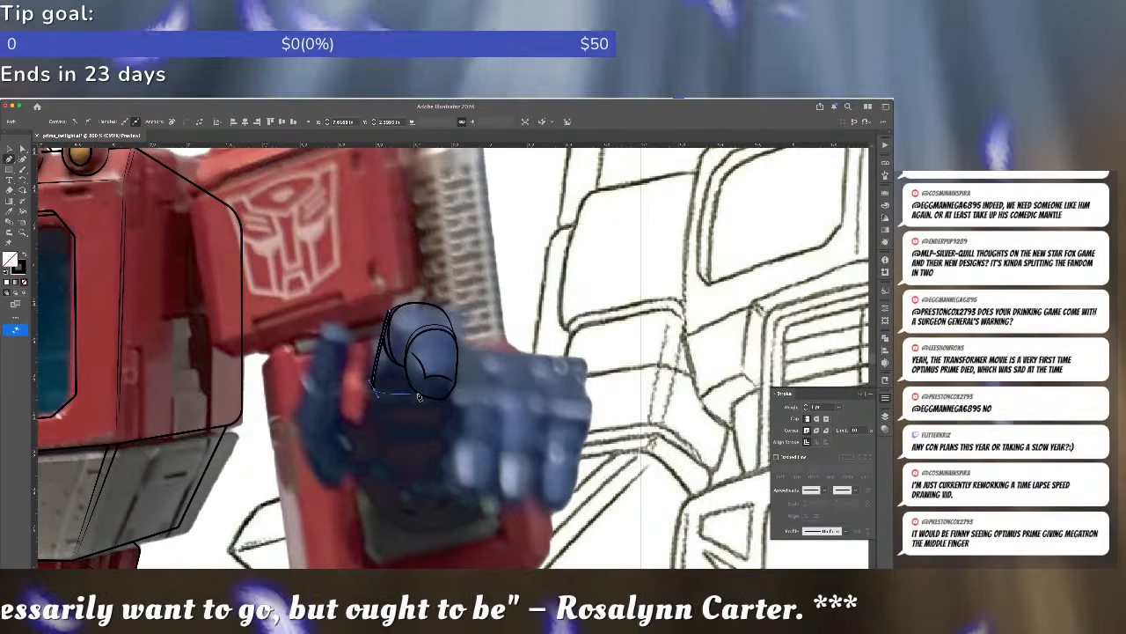
left_click(429, 381)
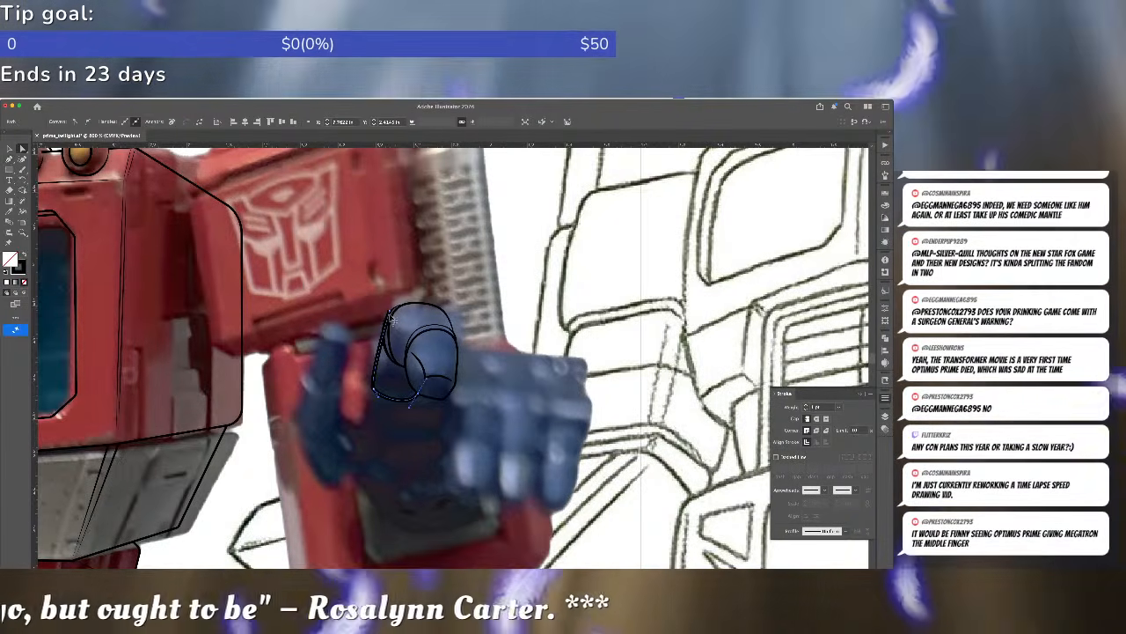
- Reshape the new segment outline by adjusting its upper end and rounding the curve along its bottom
left_click(392, 313)
mouse_move(398, 317)
left_mouse_down()
mouse_move(381, 308)
mouse_move(414, 333)
mouse_move(379, 314)
left_mouse_up()
scroll(381, 307, "up", 3)
key("a")
left_click_drag(410, 442, 383, 313)
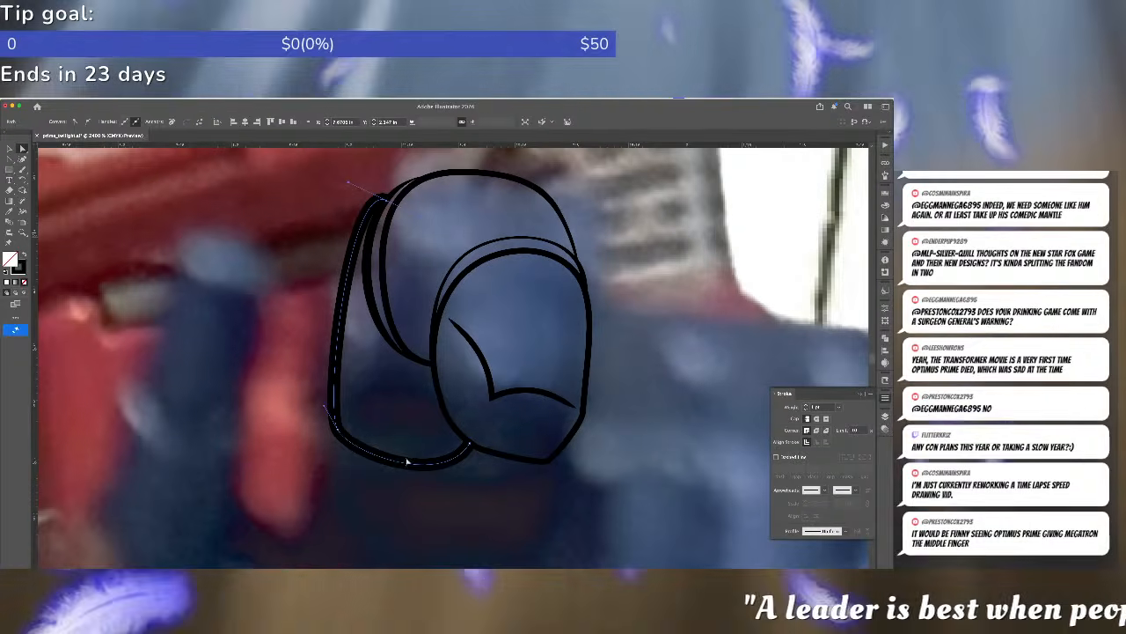
- Thin the segment outline's stroke at its lower left corner with the Width tool
key("shift+w")
left_click_drag(341, 438, 341, 437)
double_click(340, 435)
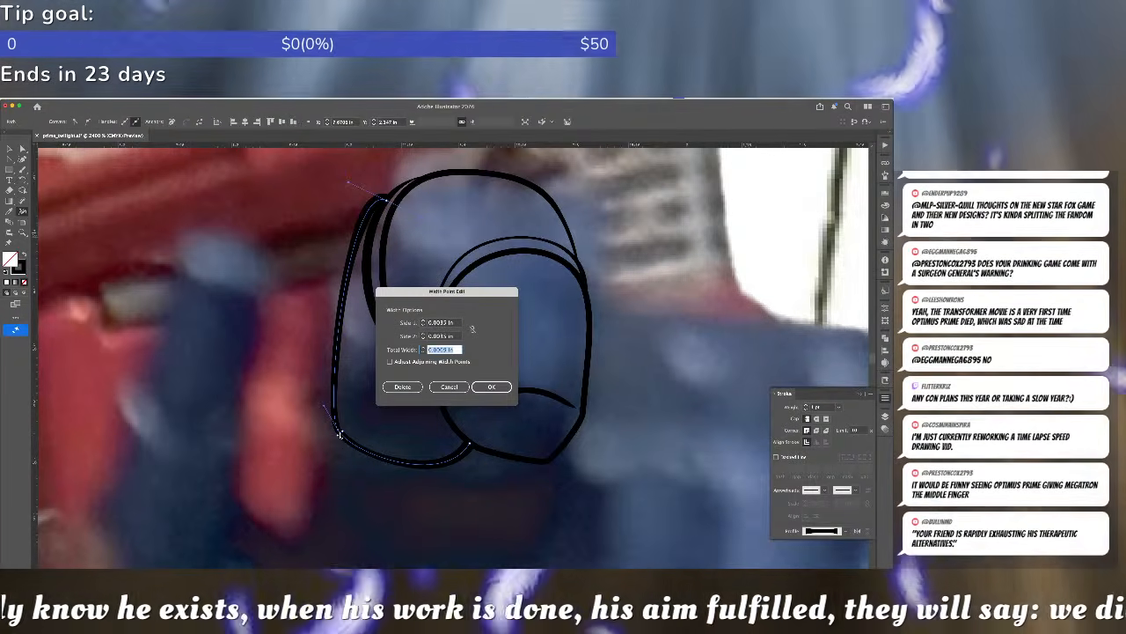
key("Escape")
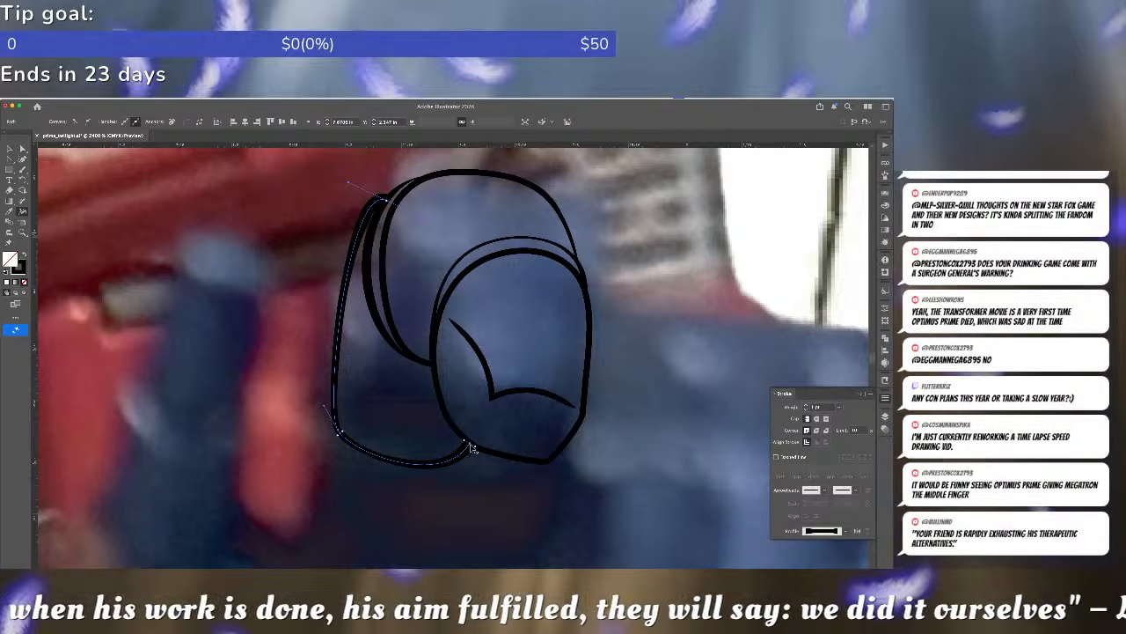
- Taper the segment outline's end beside the round joint's bottom by editing its total width at that width point
double_click(469, 445)
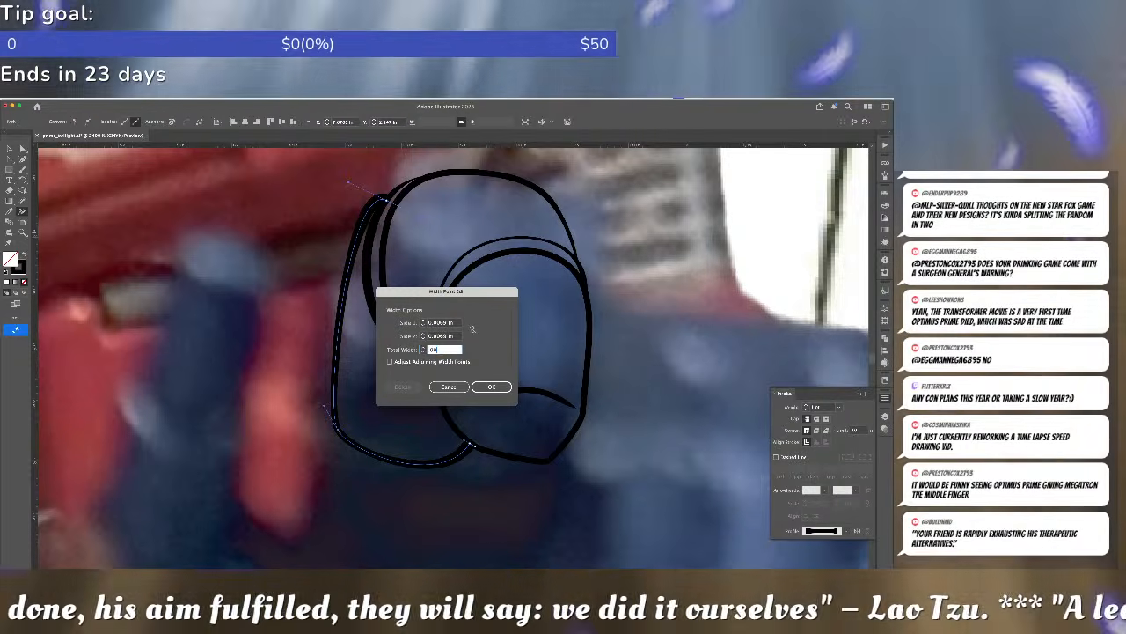
type("60")
key("Return")
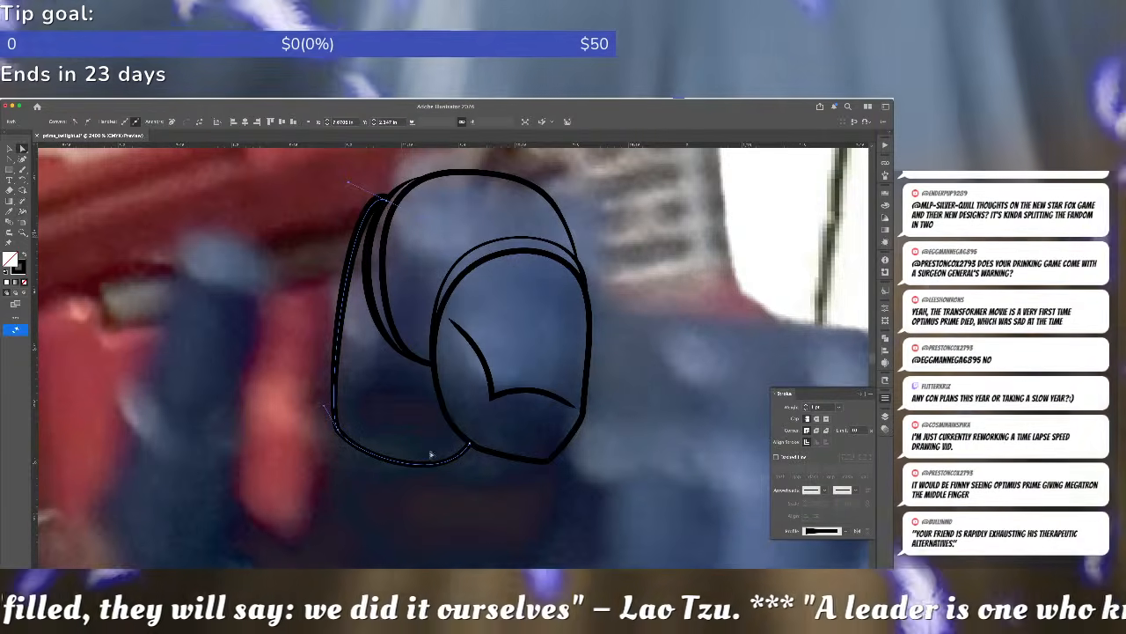
left_click(395, 401)
- Review the traced hand joint against the whole figure and the neighbouring reference sketch at lower magnification
key("ctrl+minus")
key("ctrl+minus")
key("ctrl+minus")
key("ctrl+minus")
key("ctrl+minus")
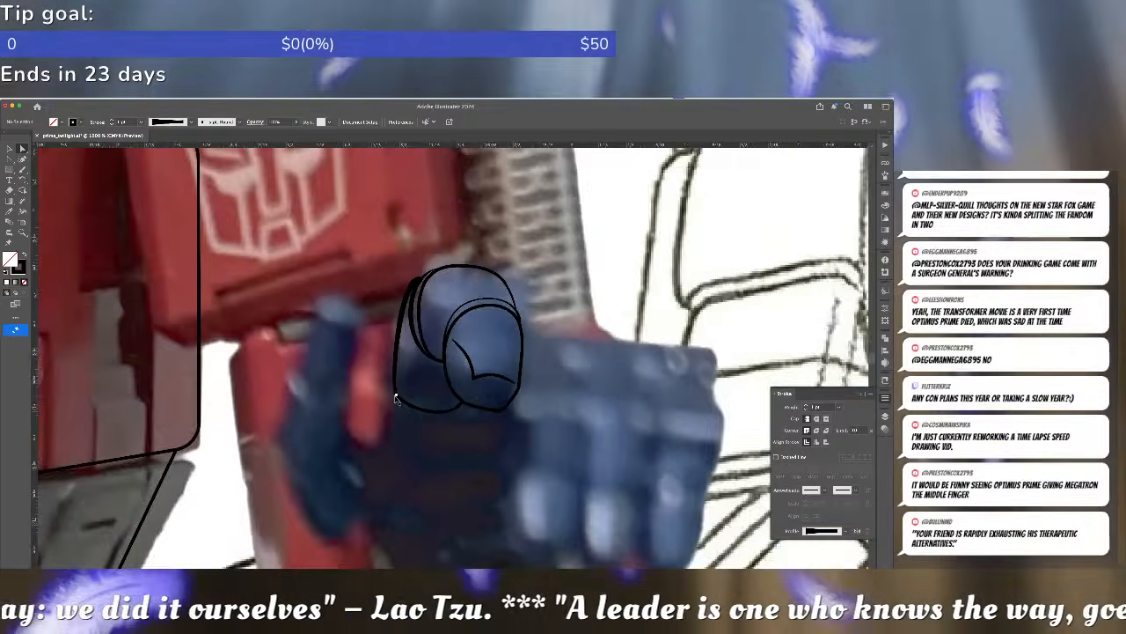
key("super+minus")
key("super+minus")
key("super+equal")
key("super+equal")
key("super+equal")
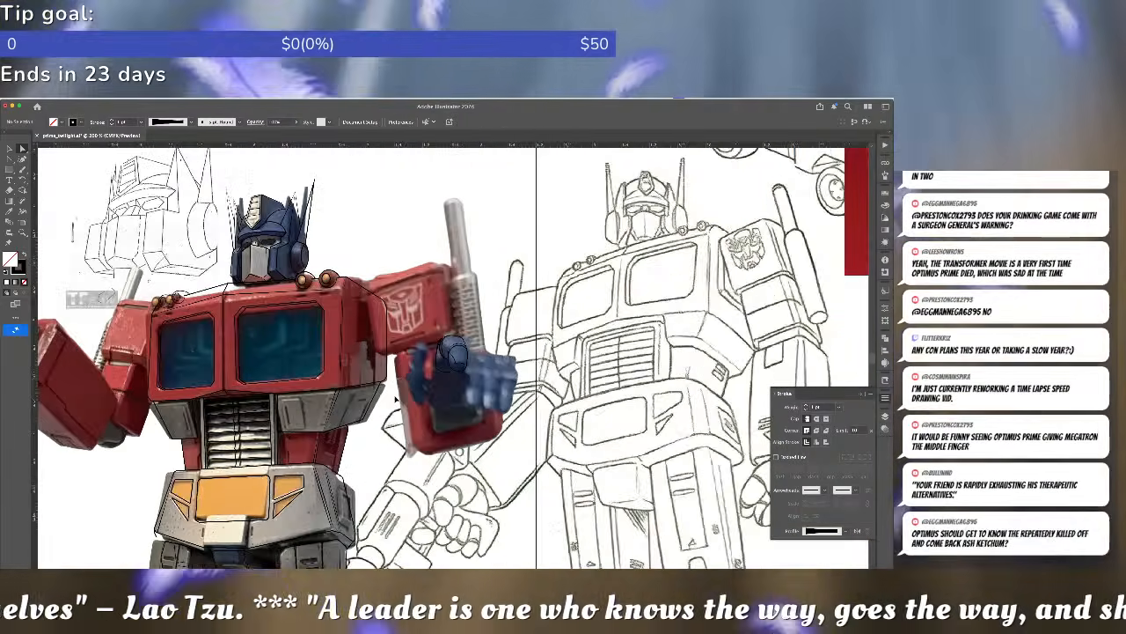
left_click_drag(452, 427, 317, 381)
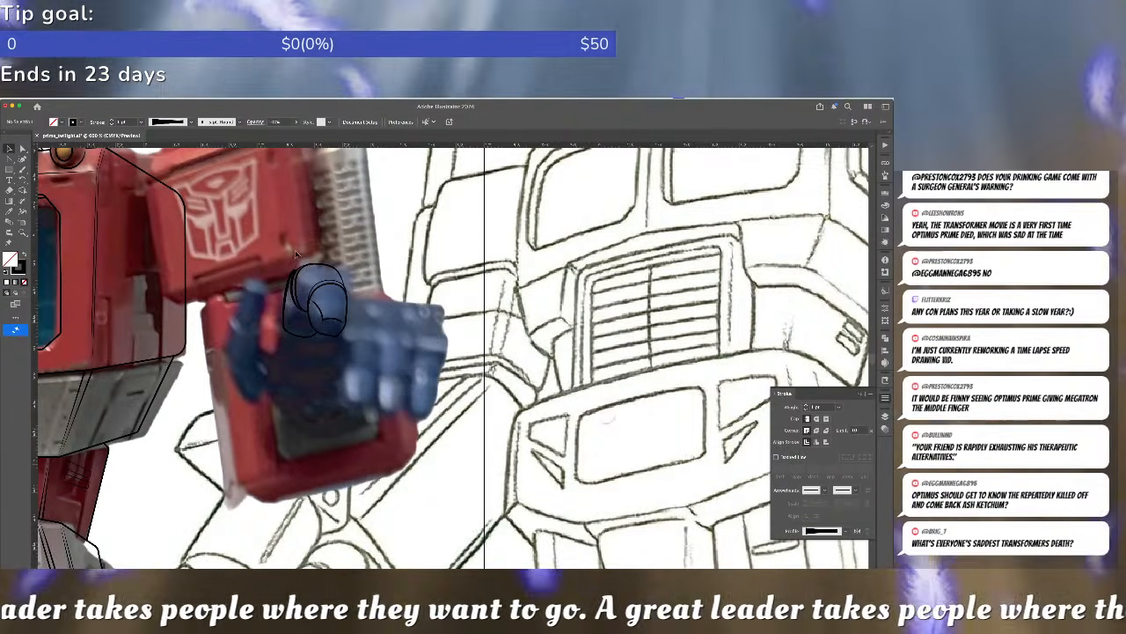
left_click(349, 325)
key("a")
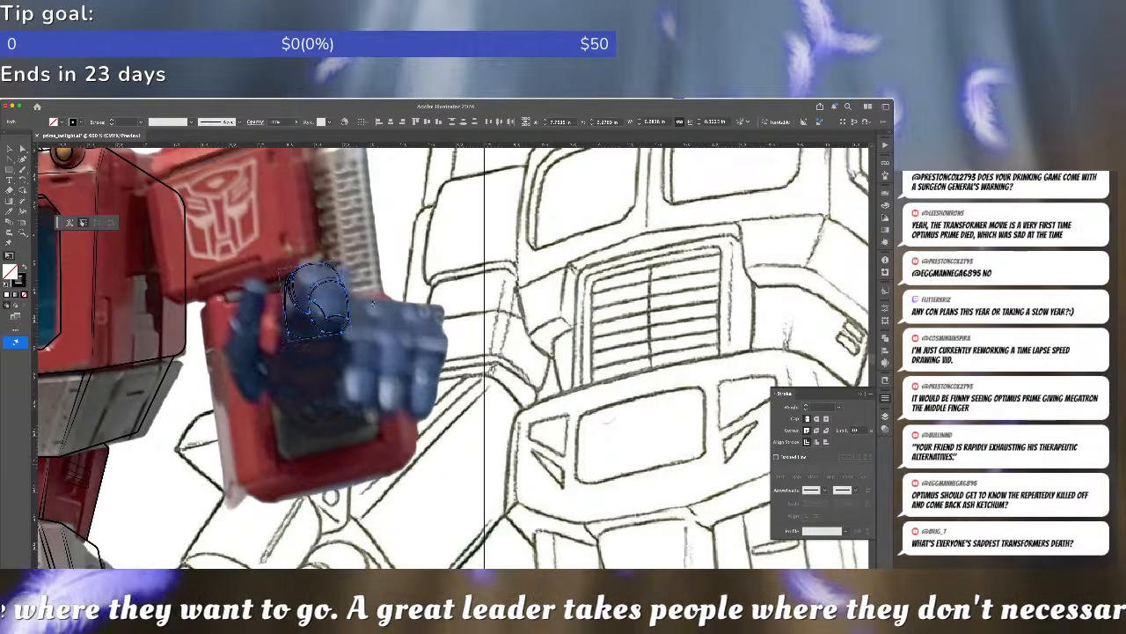
left_click(407, 326)
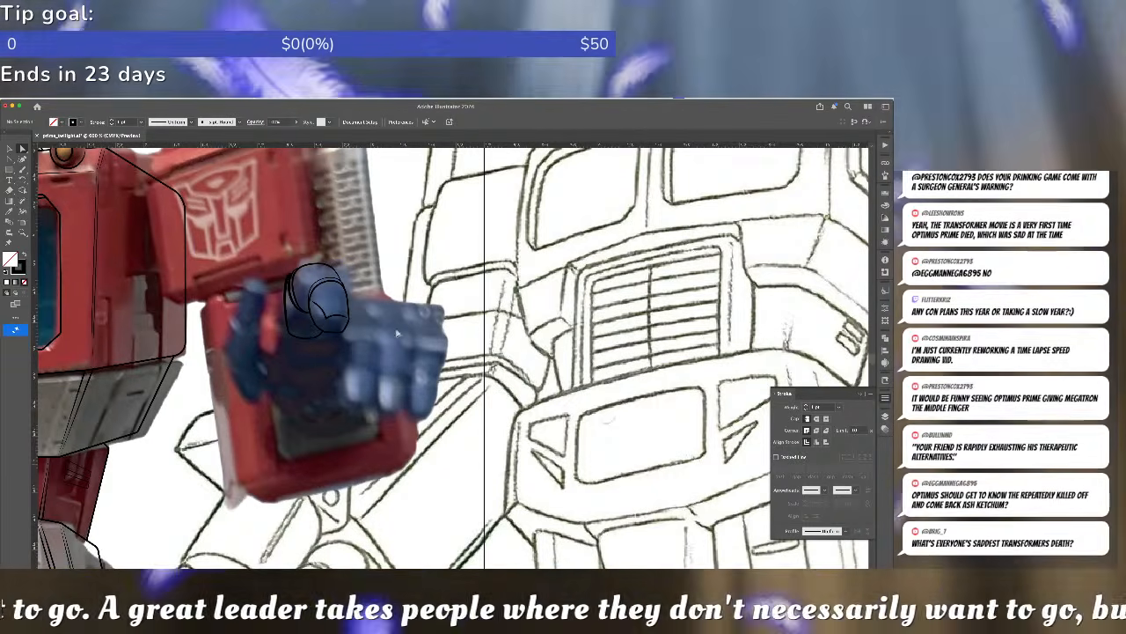
left_click_drag(368, 387, 321, 352)
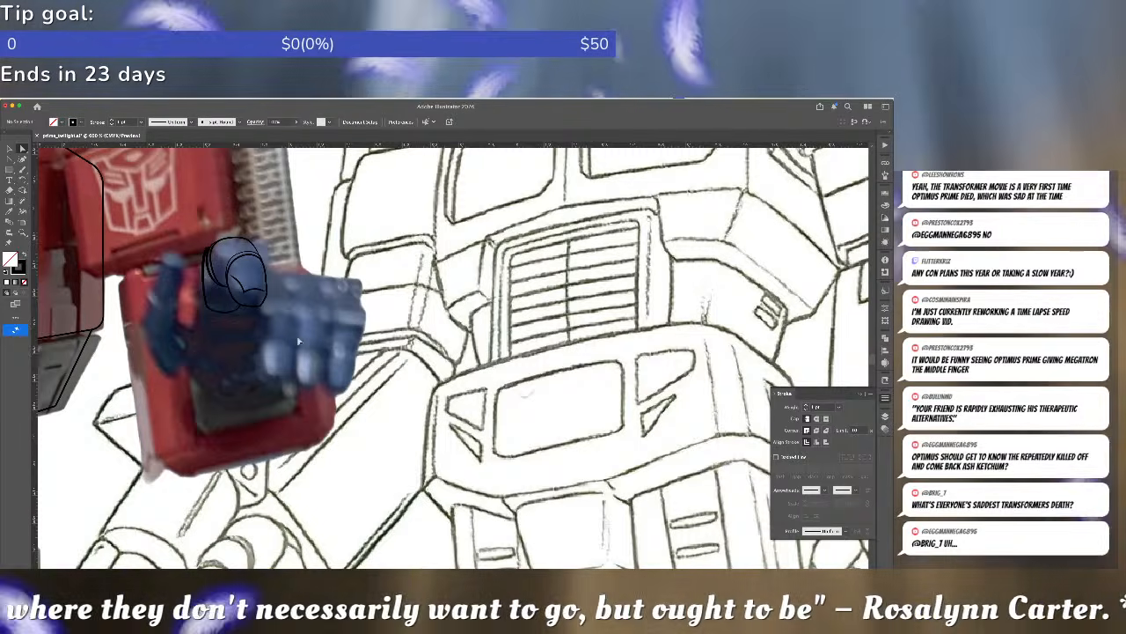
- Draw a second curve with the Pen tool just beneath the segment's bottom edge, from its lower left corner to the round joint
key("p")
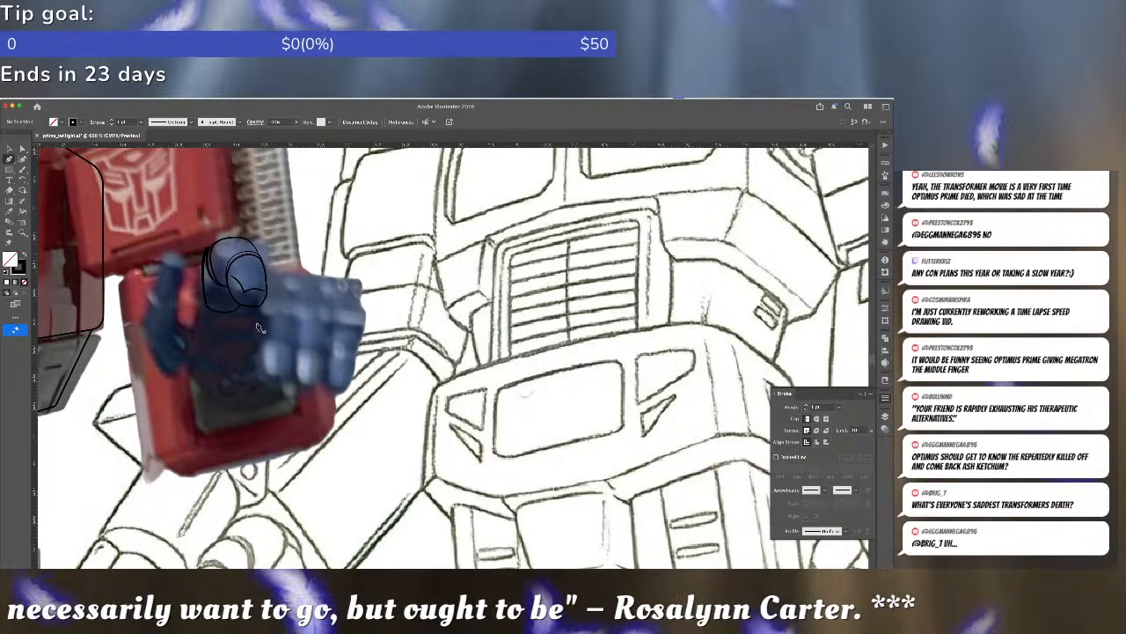
mouse_move(282, 328)
left_mouse_down()
mouse_move(172, 324)
mouse_move(191, 328)
mouse_move(182, 266)
mouse_move(98, 232)
mouse_move(279, 402)
left_mouse_up()
key("a")
scroll(213, 382, "up", 3)
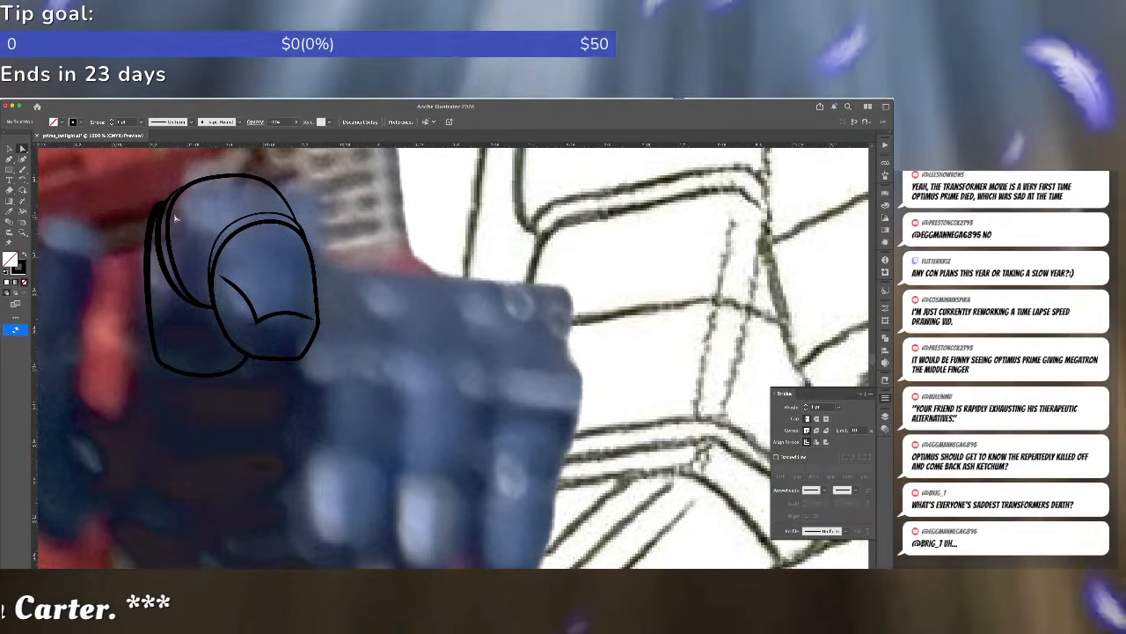
key("p")
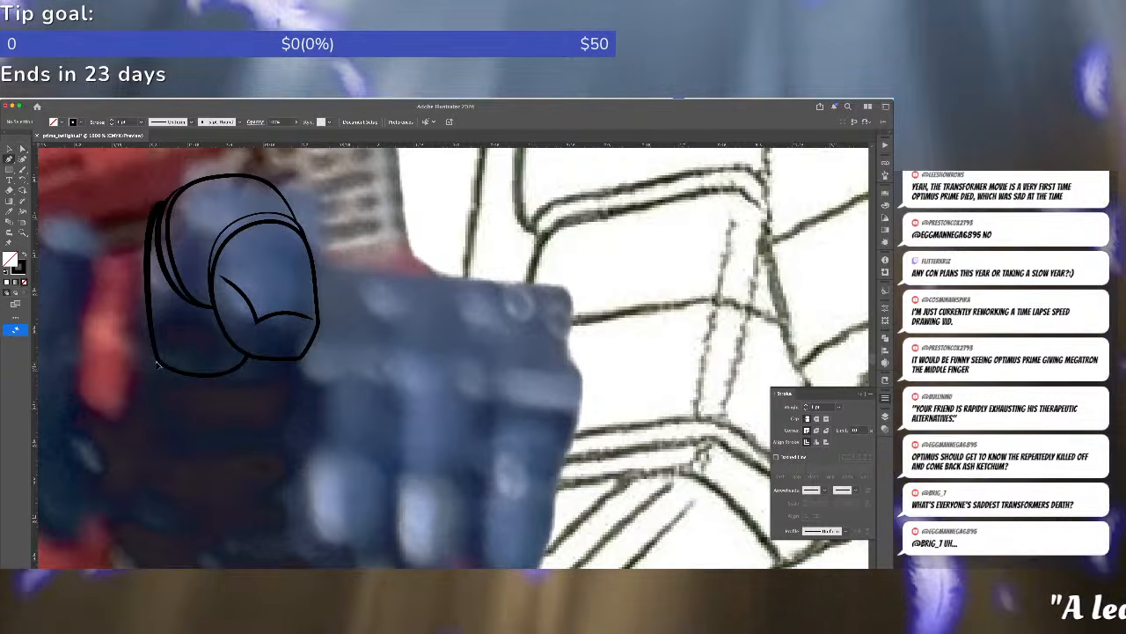
left_click(156, 361)
left_click_drag(215, 387, 264, 381)
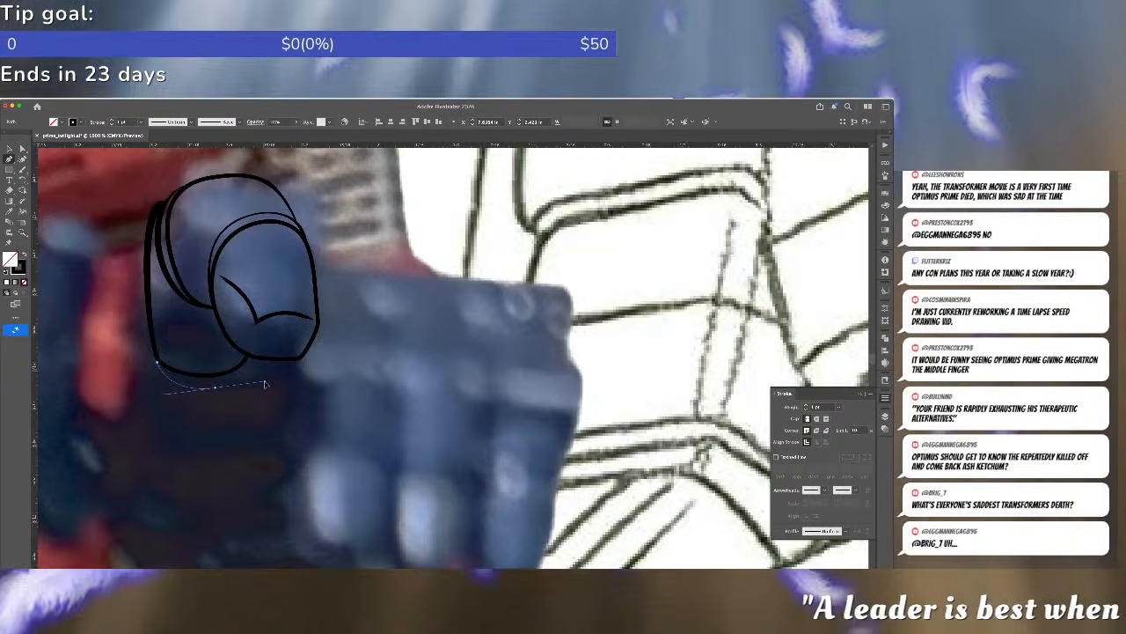
left_click(252, 360)
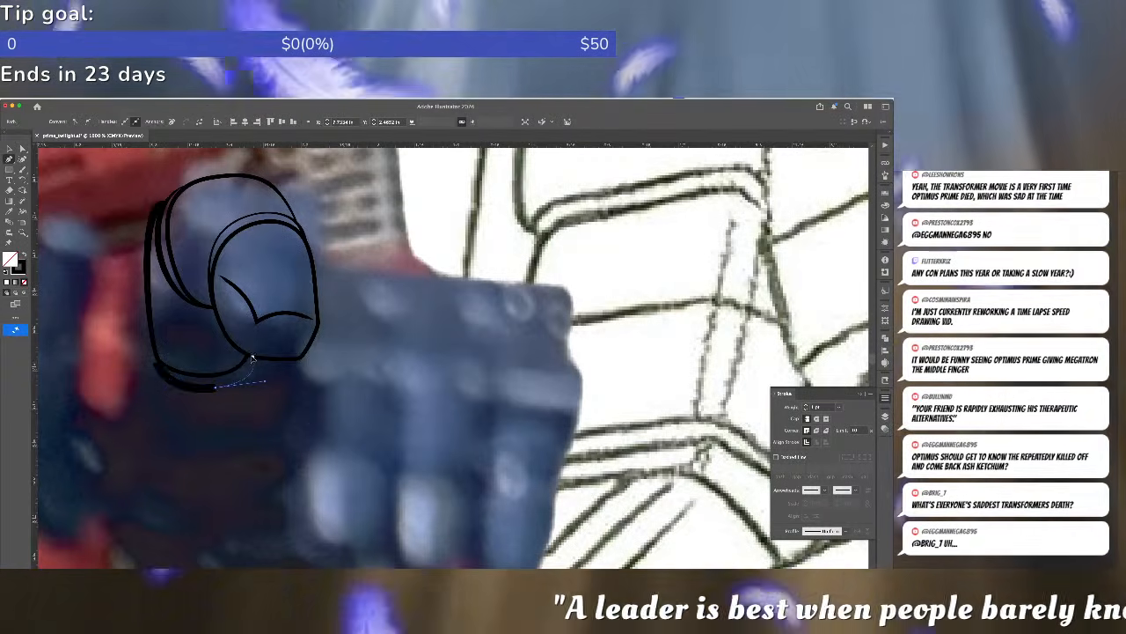
- Set the lower curve's stroke weight to 0.5 pt and move its middle anchor and handles to follow the segment's bottom edge closely
key("v")
left_click_drag(215, 388, 210, 391)
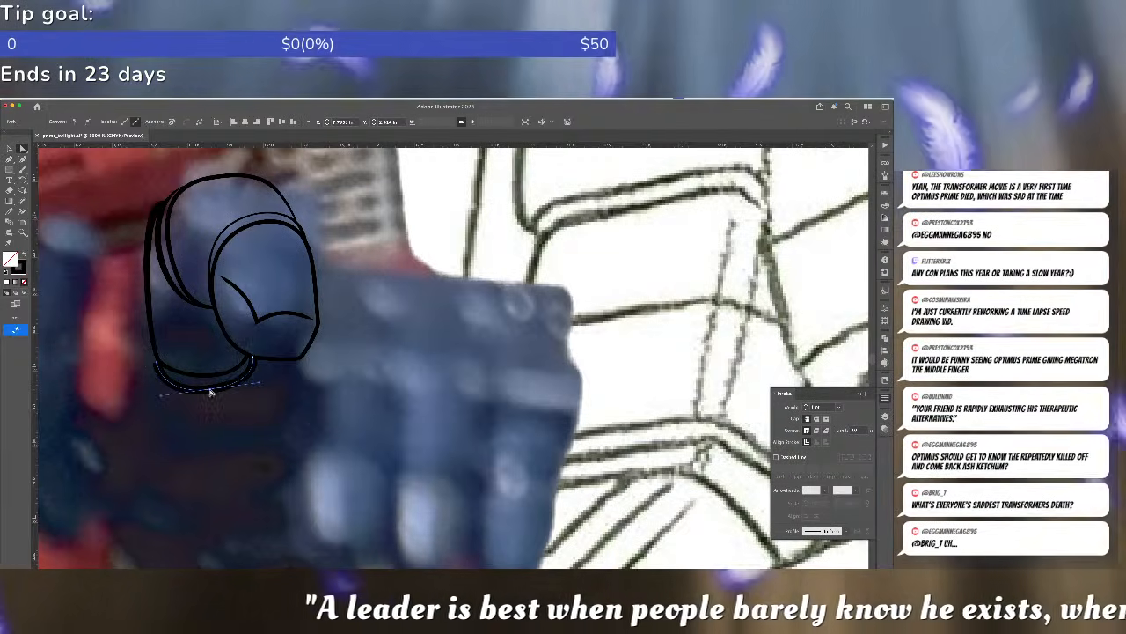
left_click(806, 409)
left_click(806, 409)
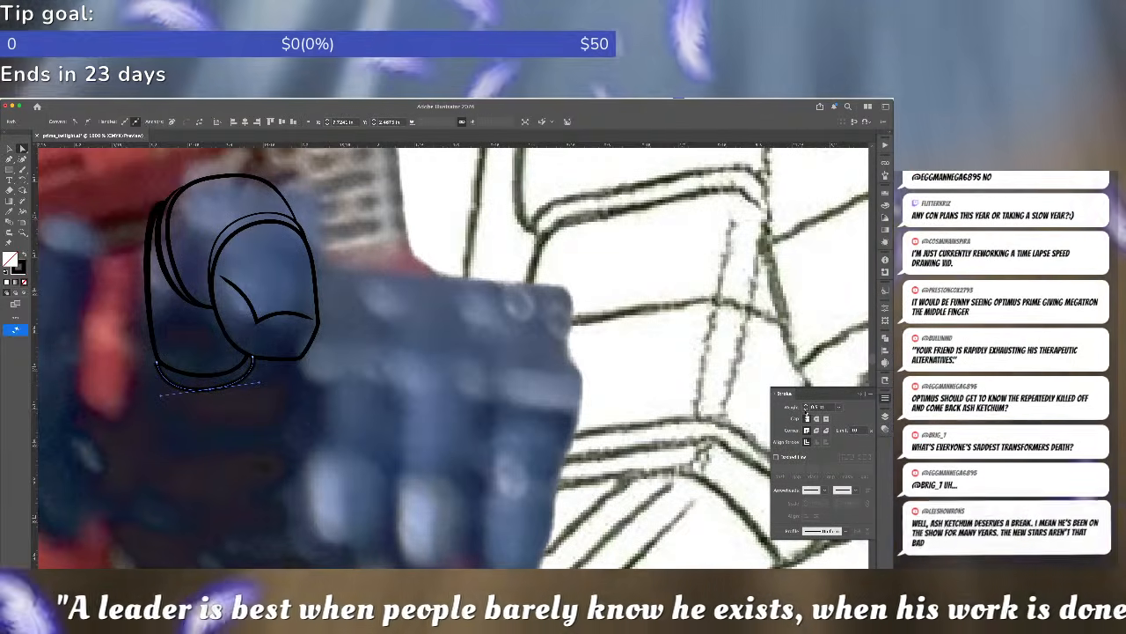
left_click_drag(210, 391, 248, 382)
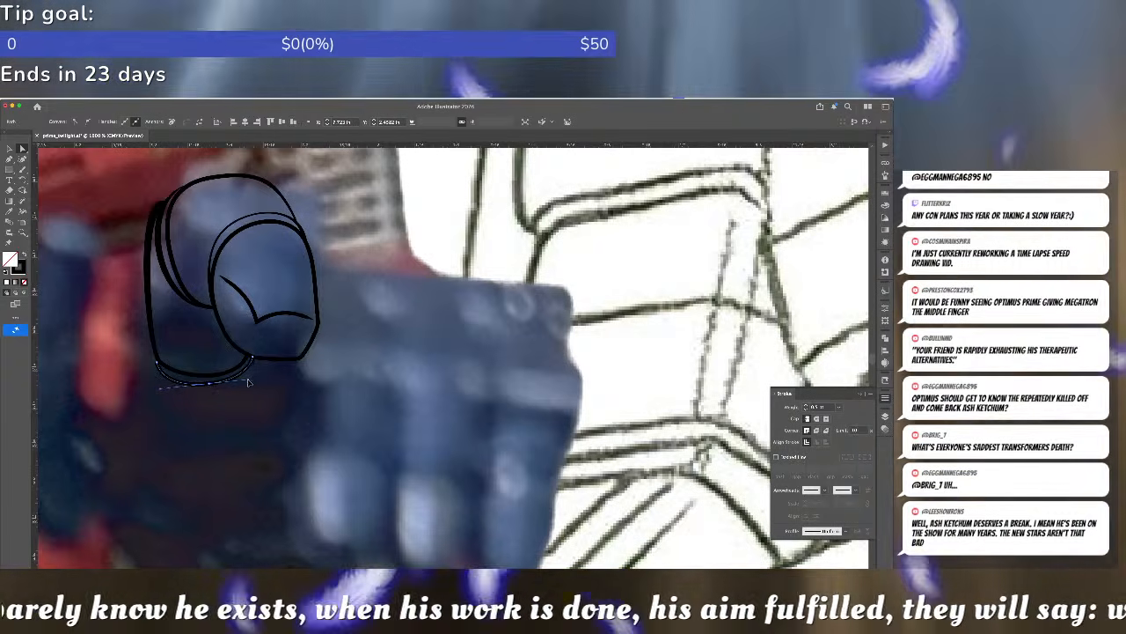
left_click(153, 376)
left_click(157, 369)
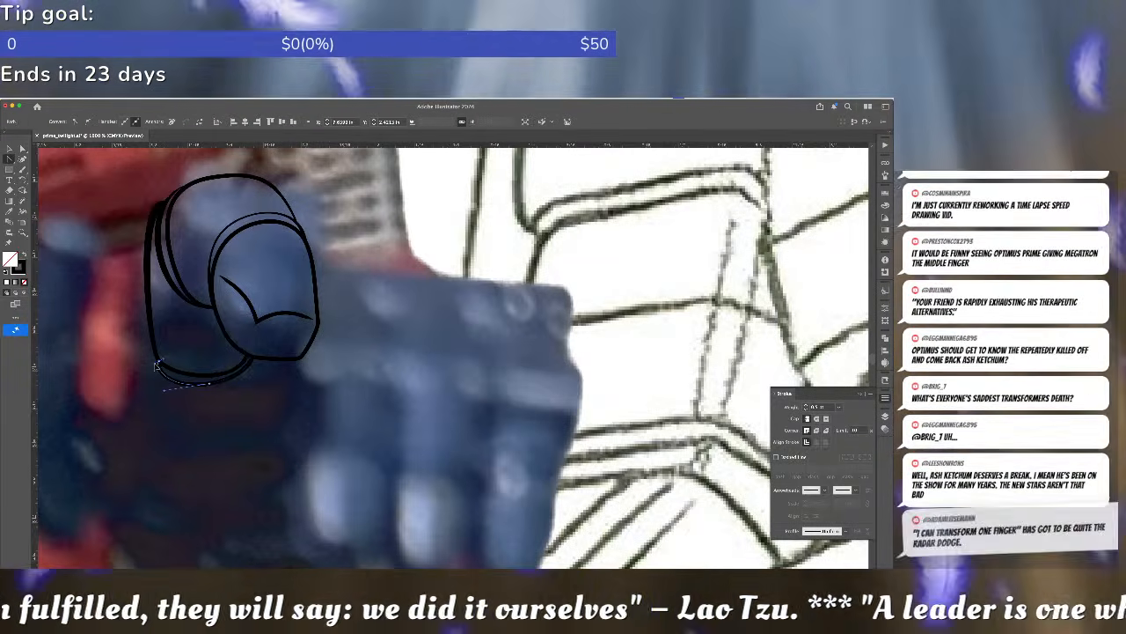
left_click(150, 372)
- Start a rounded finger segment outline with the Curvature tool, from right of the round joint down and around the segment's lower edge
key("ctrl+minus")
key("ctrl+minus")
key("ctrl+minus")
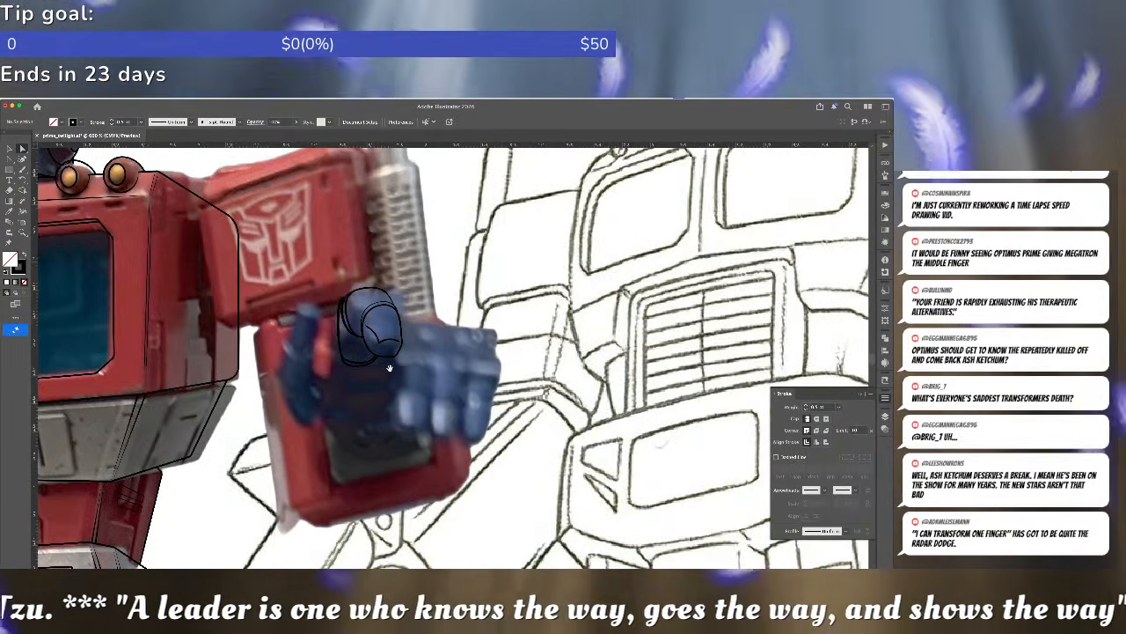
left_click_drag(437, 393, 277, 361)
left_click(23, 160)
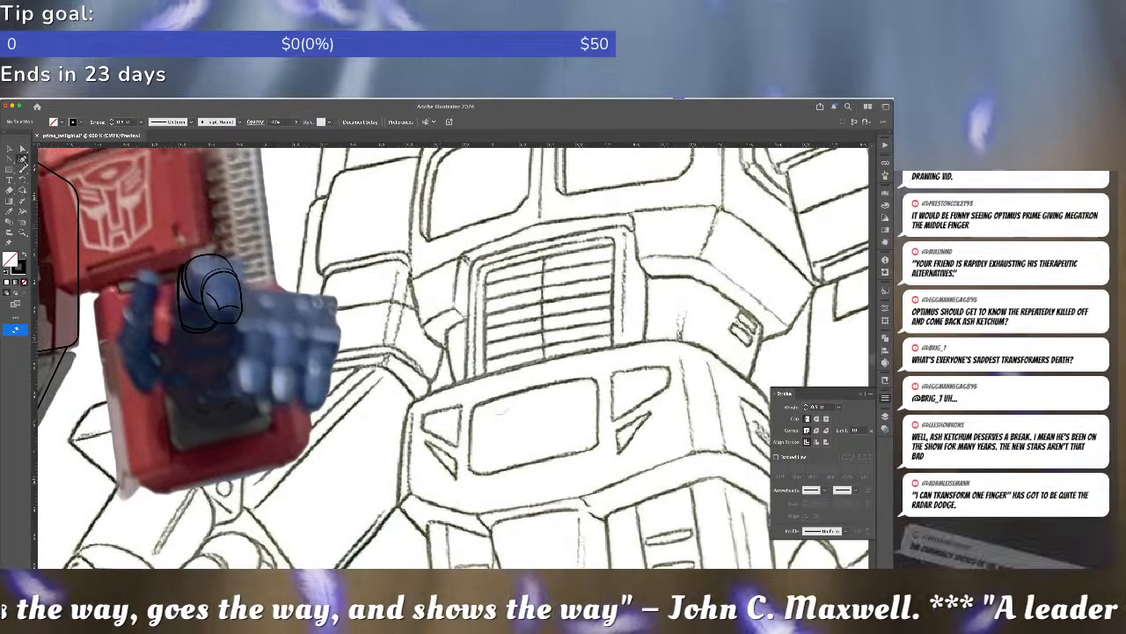
left_click(244, 300)
left_click(261, 304, "super")
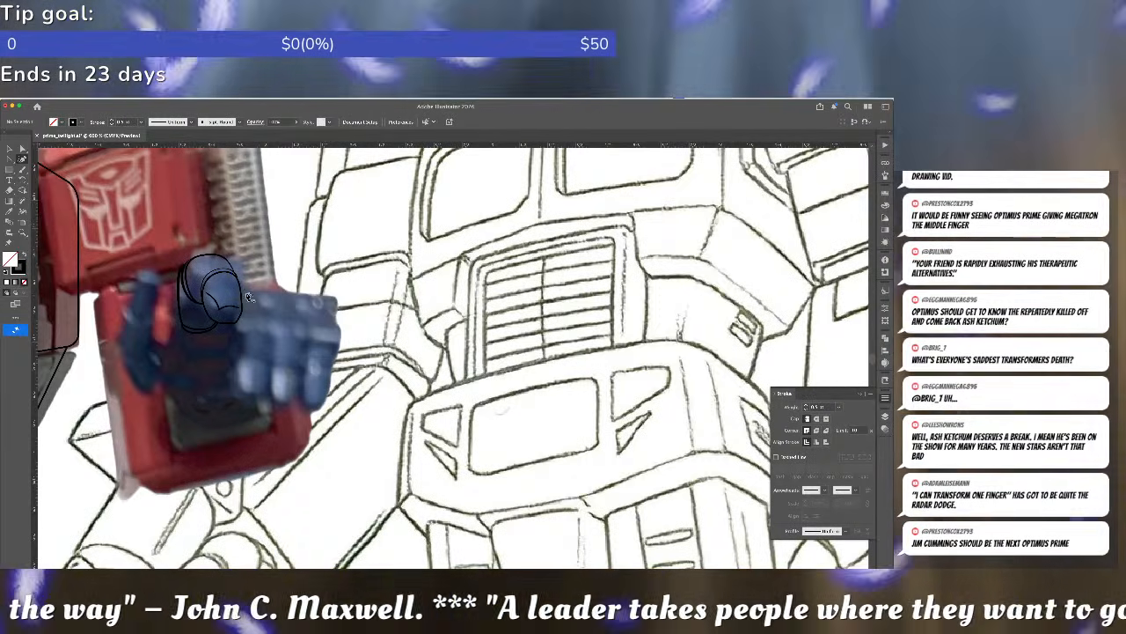
left_click(246, 293)
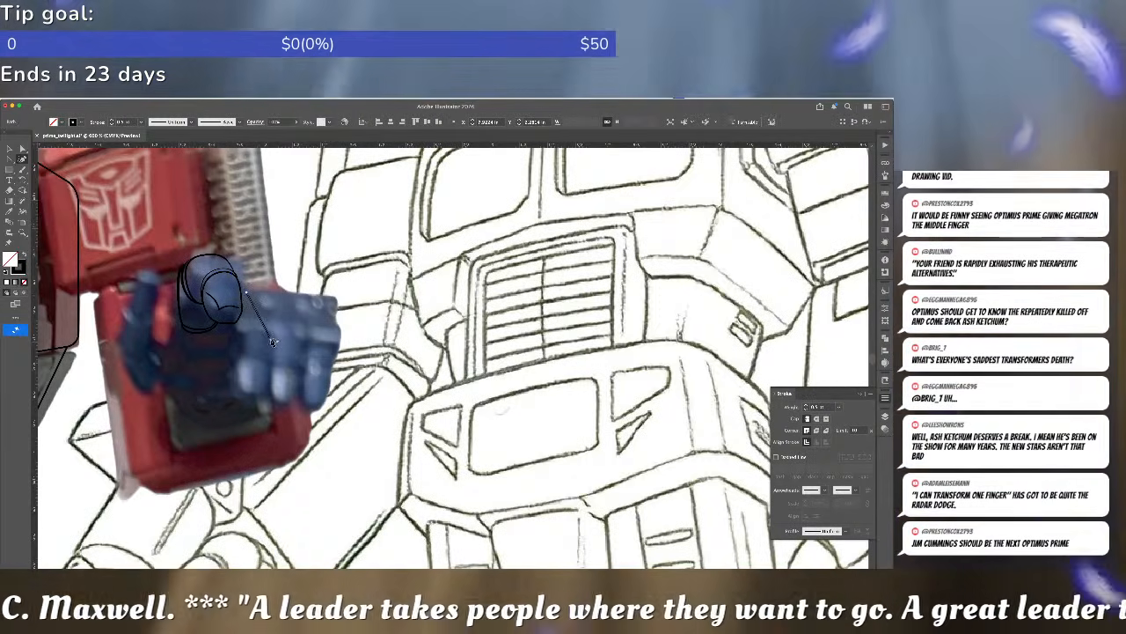
left_click(272, 339)
scroll(305, 404, "right", 5)
scroll(305, 404, "left", 6)
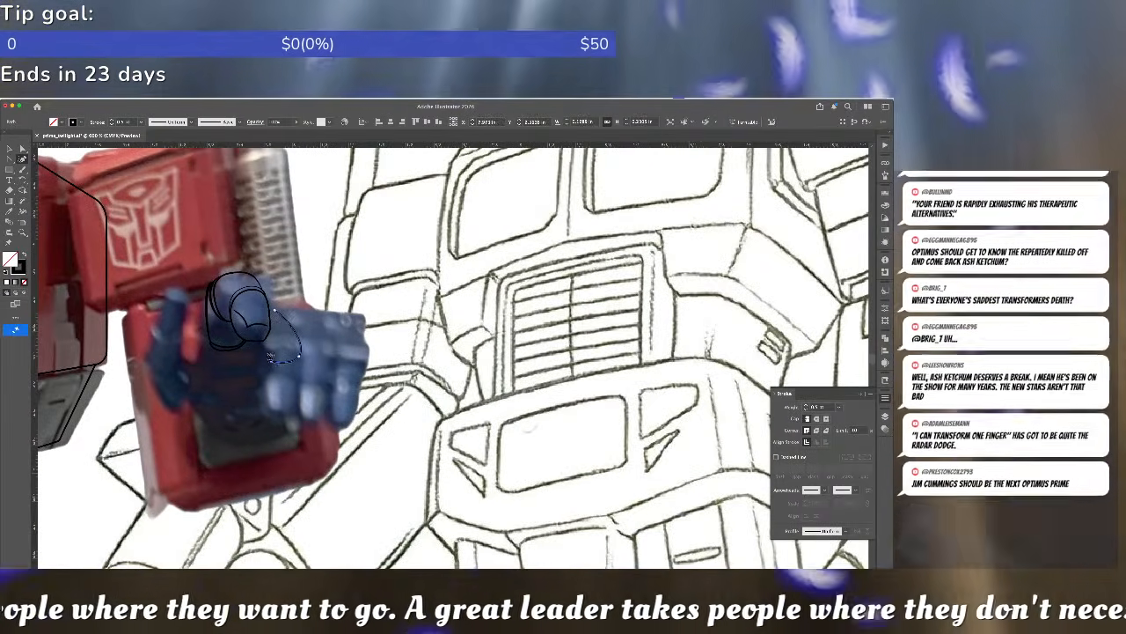
left_click(263, 349)
- Extend the rounded finger outline back up to the round joint's lower right edge and deselect it
left_click(22, 149)
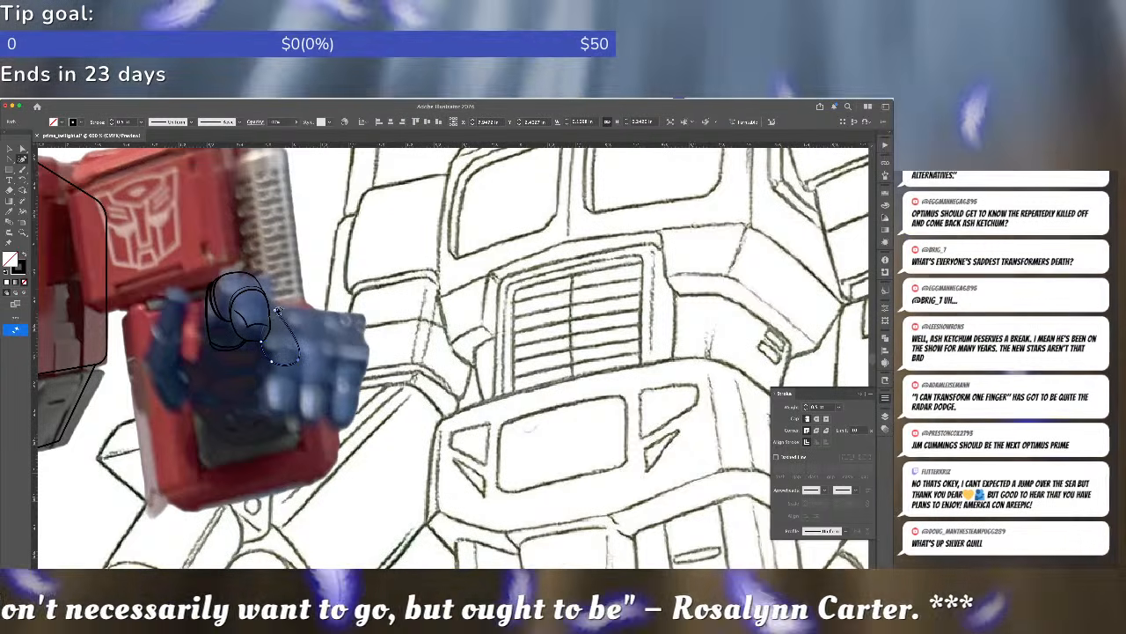
left_click_drag(275, 312, 153, 306)
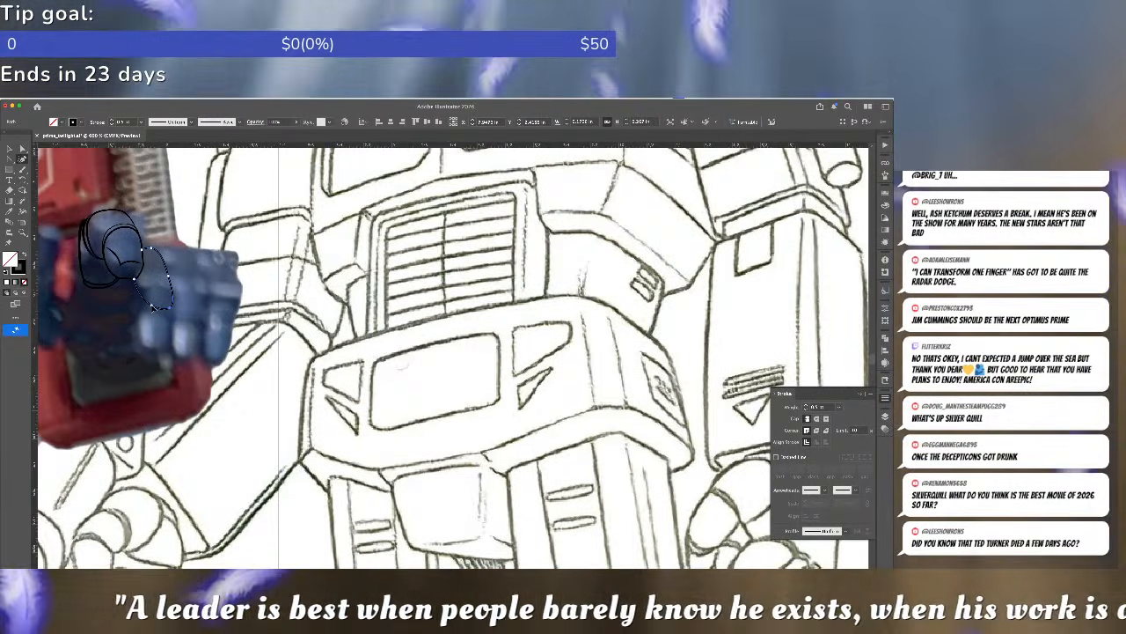
key("a")
left_click(220, 300)
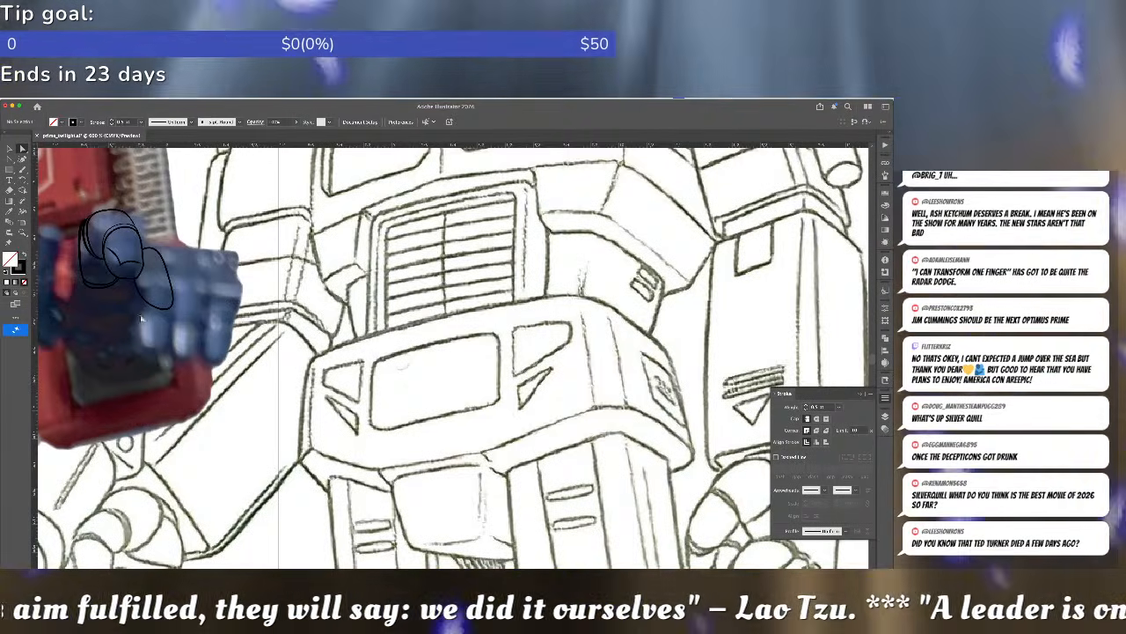
- Draw a parallel curve with the Pen tool beneath the finger segment's rounded bottom, and nudge the curve to fit closer
key("p")
left_click(136, 289)
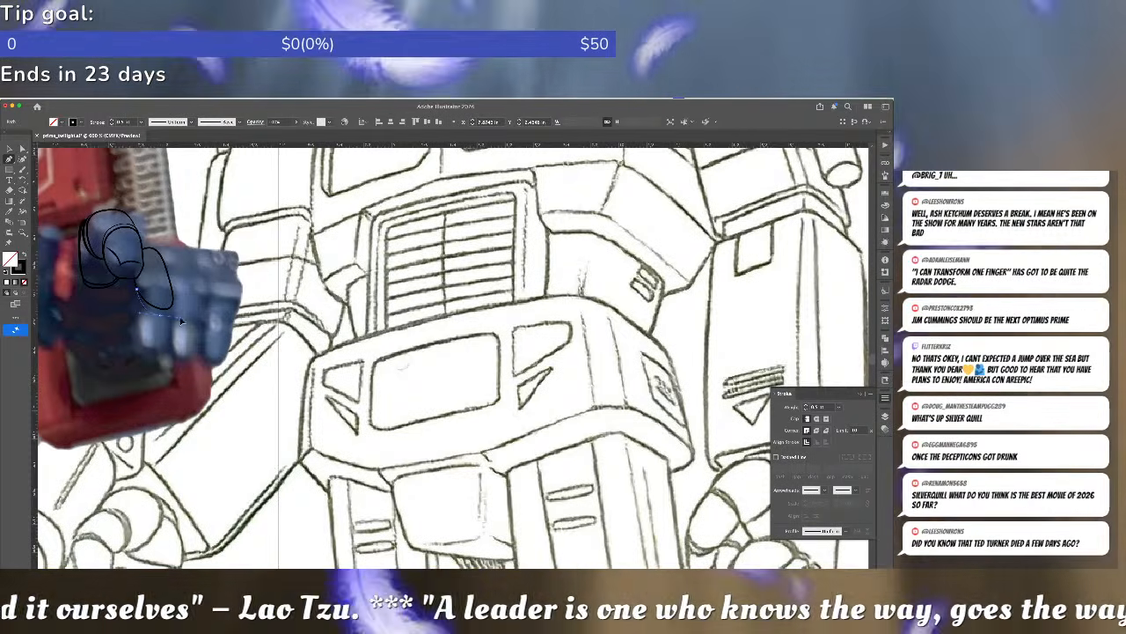
left_click(174, 301)
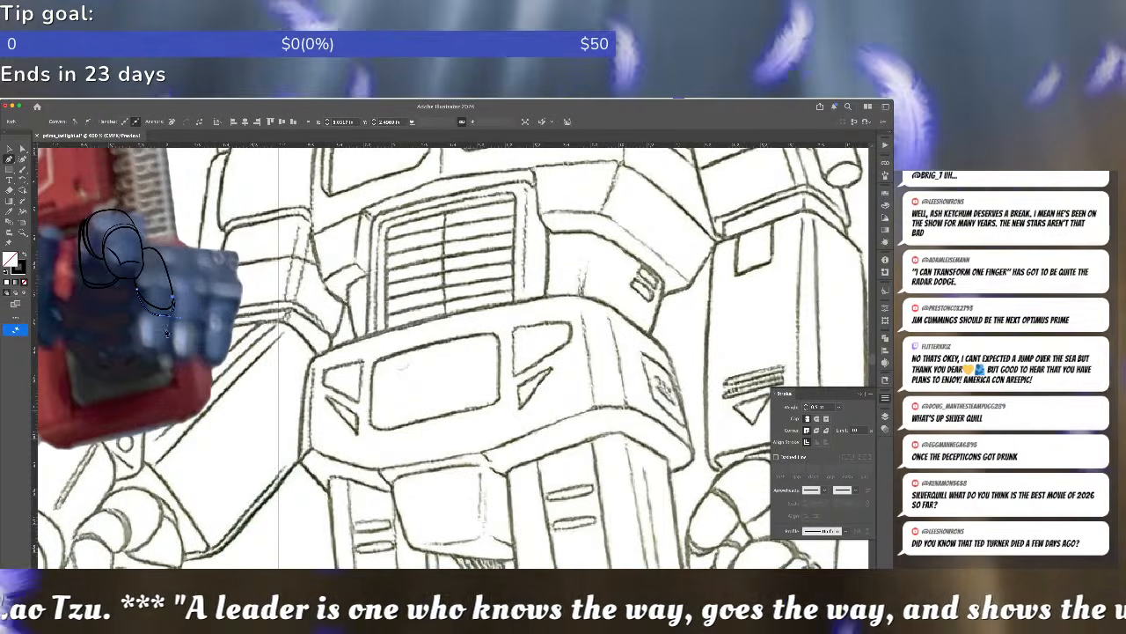
key("a")
left_click_drag(162, 320, 162, 317)
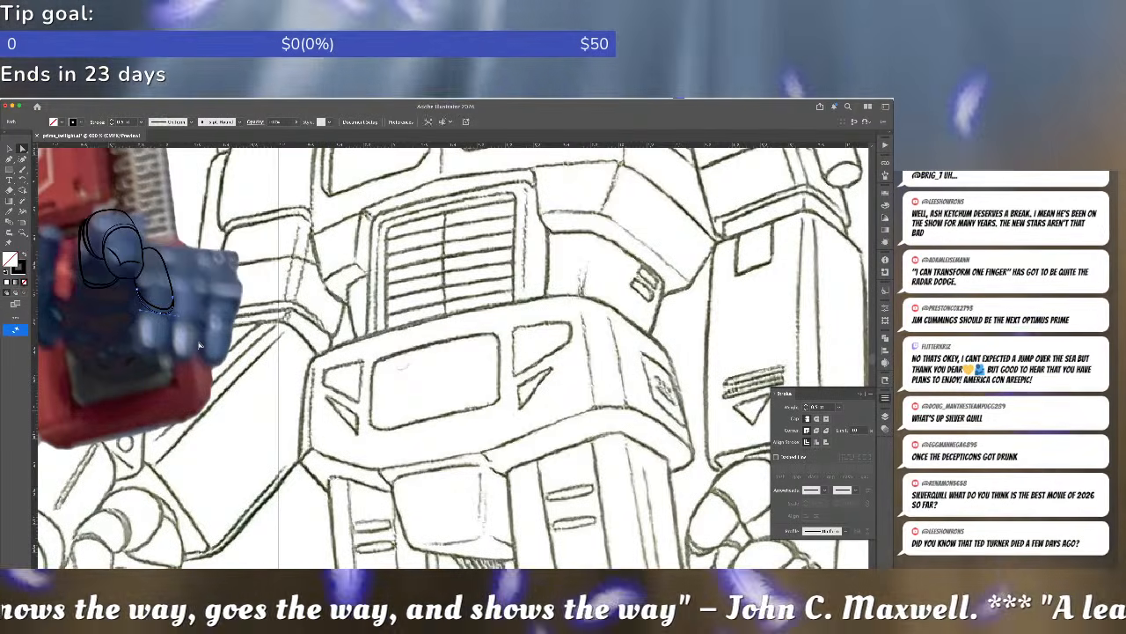
left_click(199, 345)
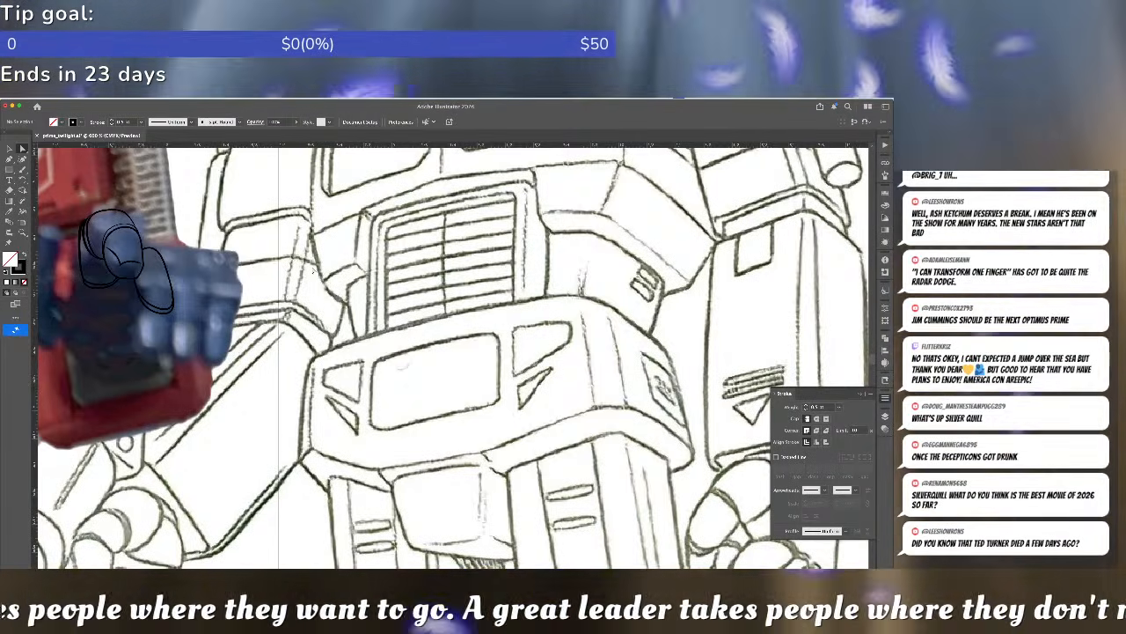
- Draw the fingertip outline with the Pen tool below the rounded segment, from its lower right corner around the tip and up the left side
scroll(317, 290, "left", 5)
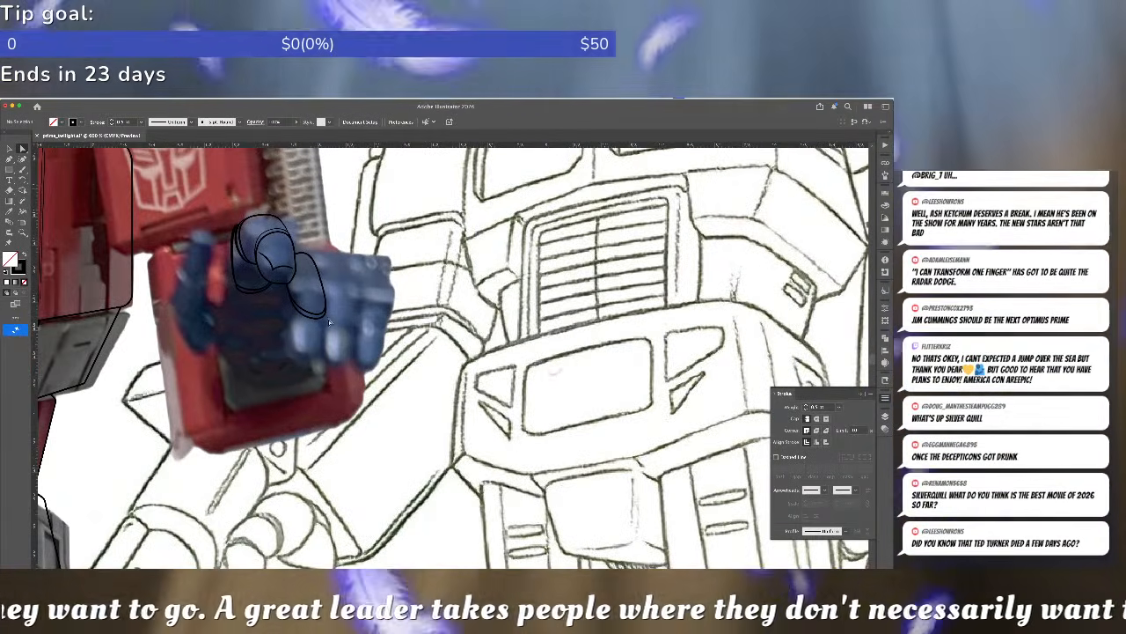
key("p")
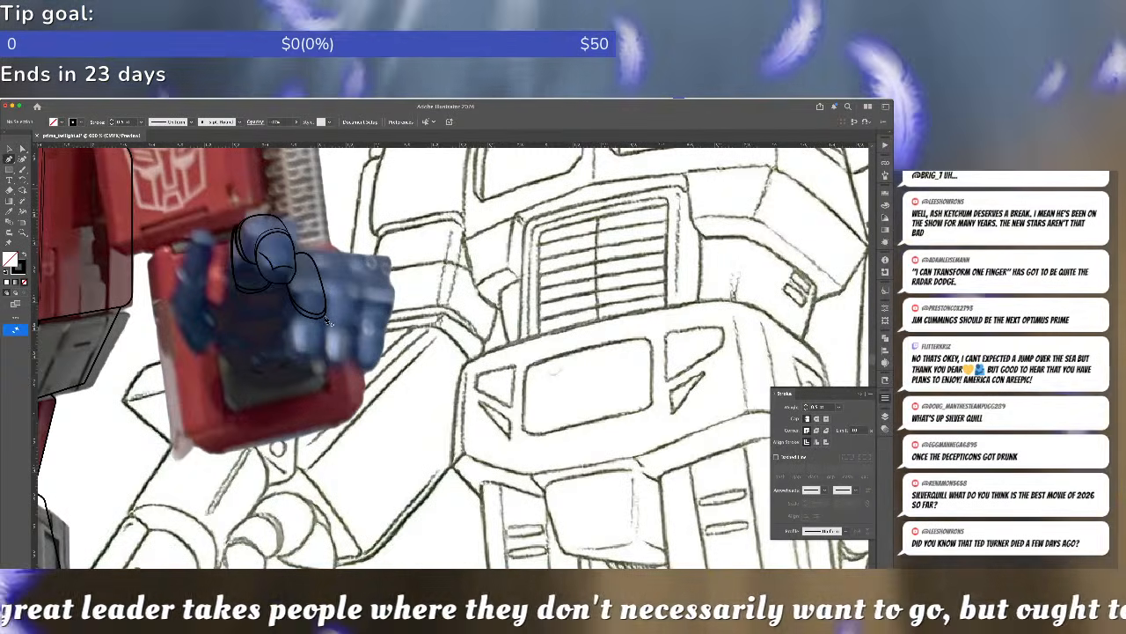
left_click(327, 319)
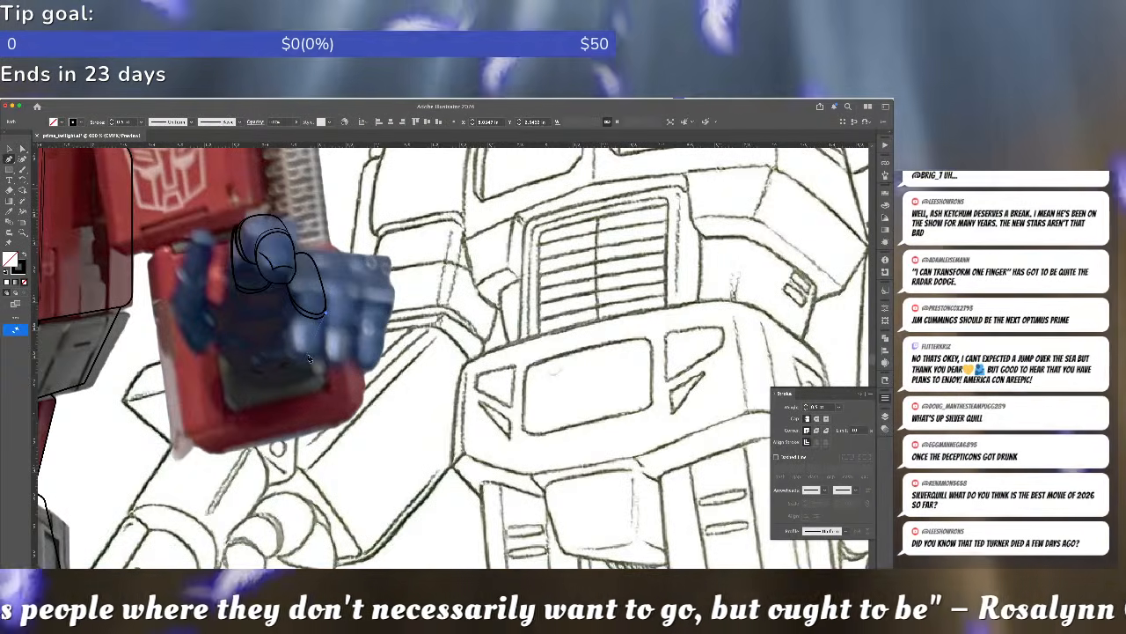
left_click(305, 356)
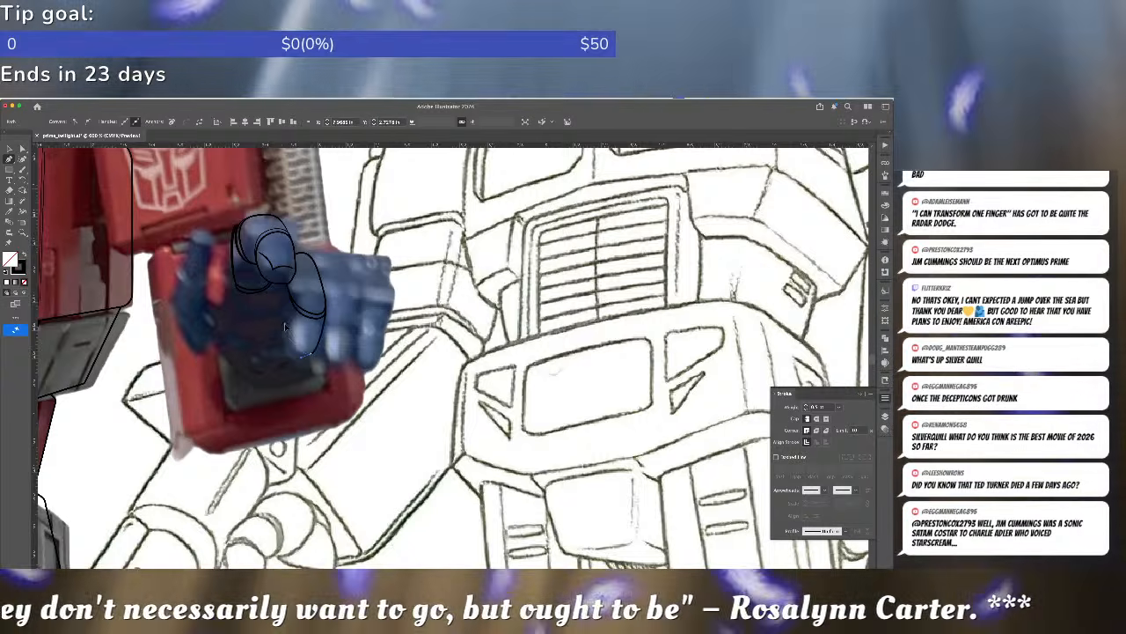
left_click_drag(285, 329, 286, 319)
left_click(290, 301)
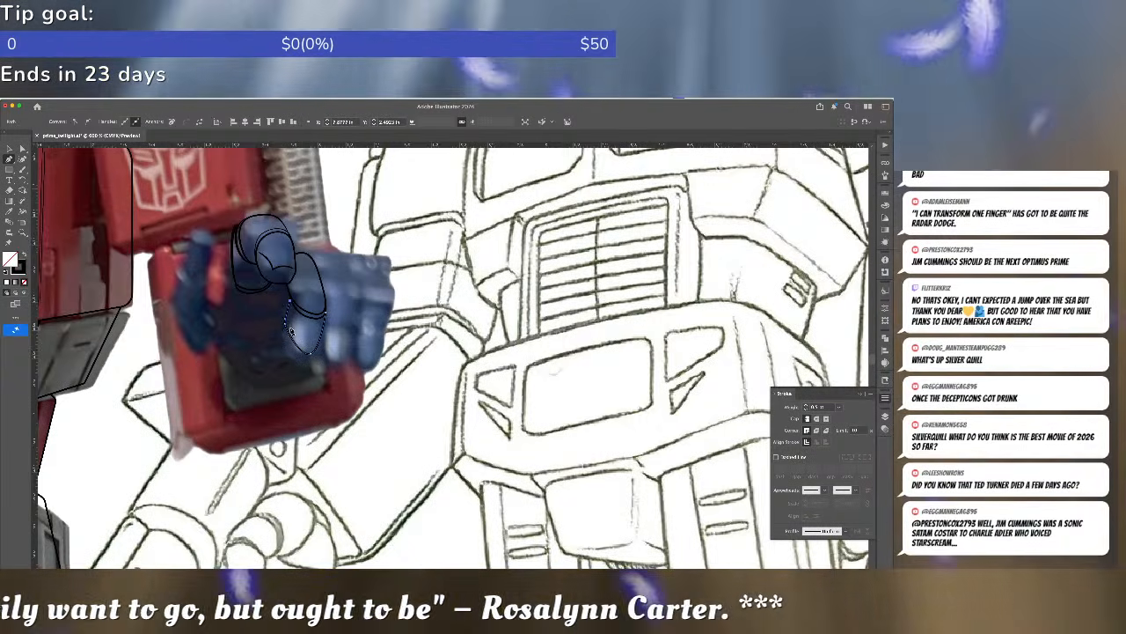
key("a")
left_click(286, 330)
left_click(341, 338)
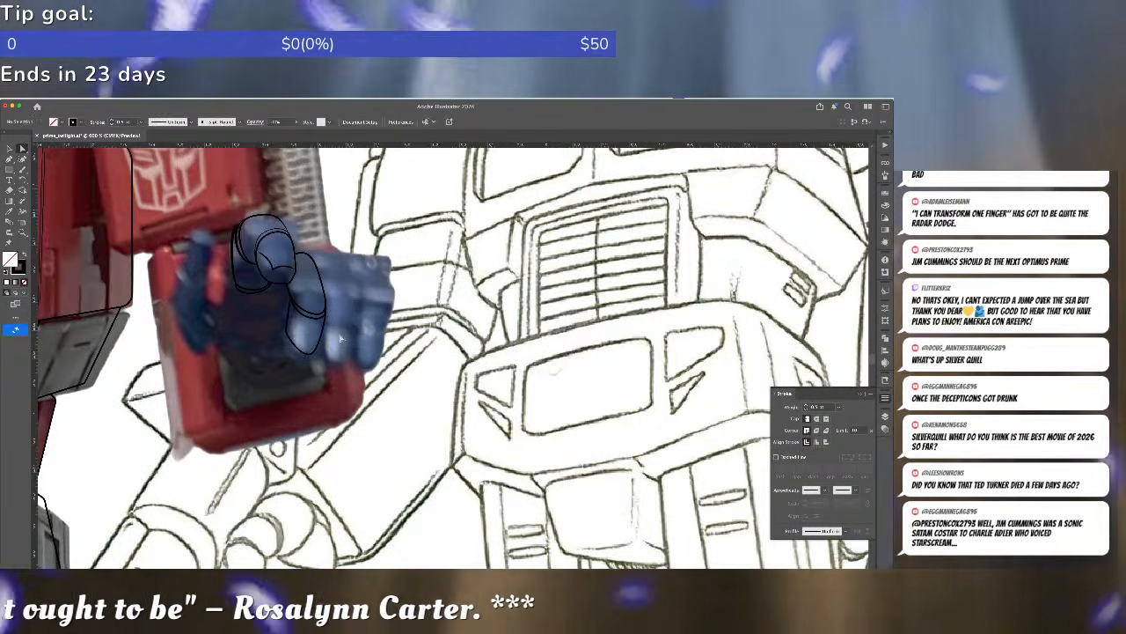
- Reshape the fingertip outline by moving its tip slightly down and its left-edge anchor slightly inward, and deselect it
scroll(339, 338, "up", 2)
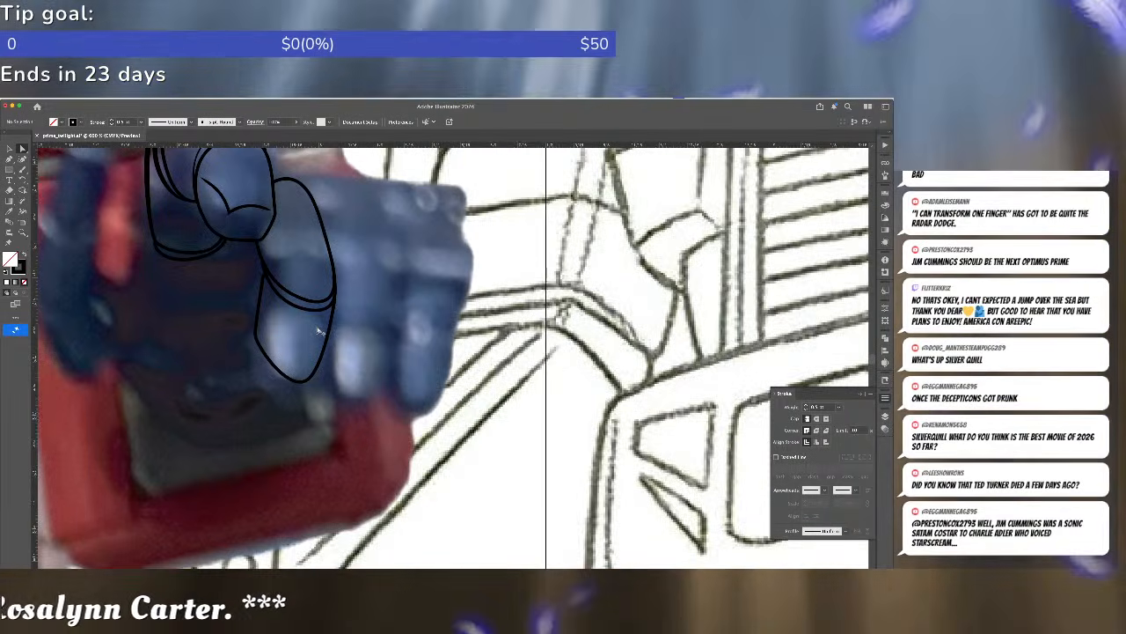
scroll(312, 300, "up", 3)
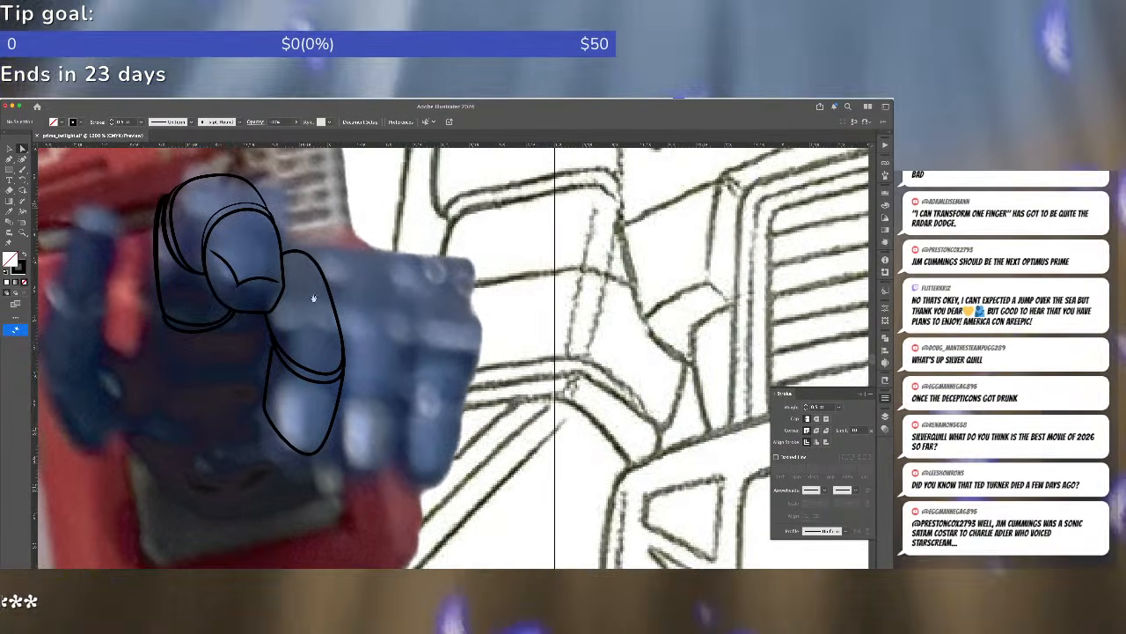
left_click(264, 408)
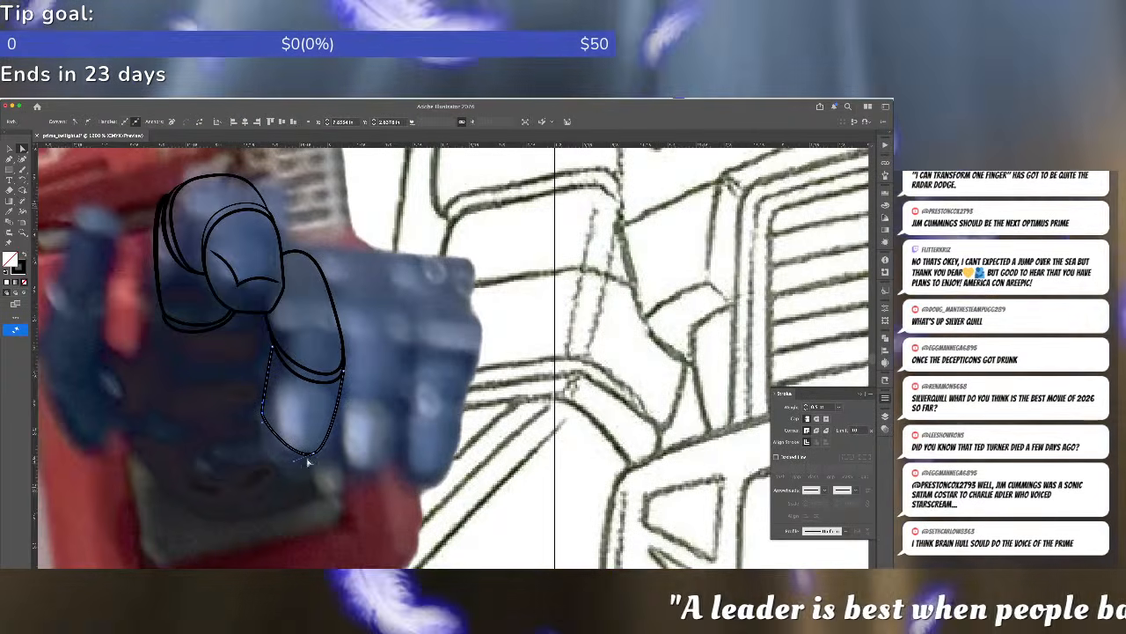
left_click_drag(314, 455, 313, 460)
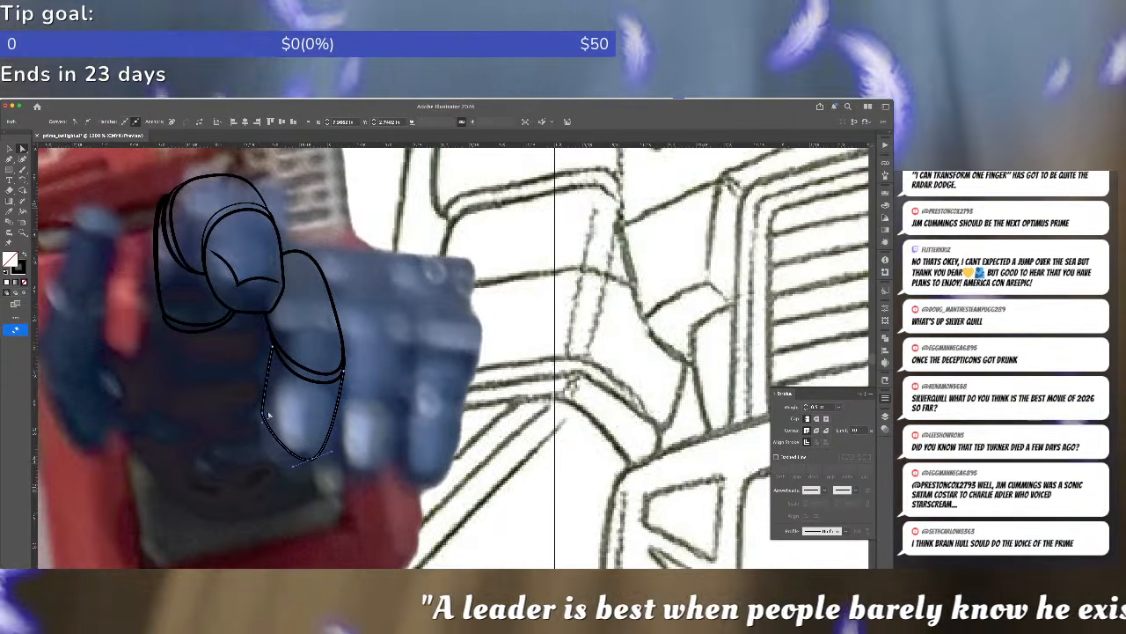
left_click_drag(261, 411, 265, 411)
left_click(293, 405)
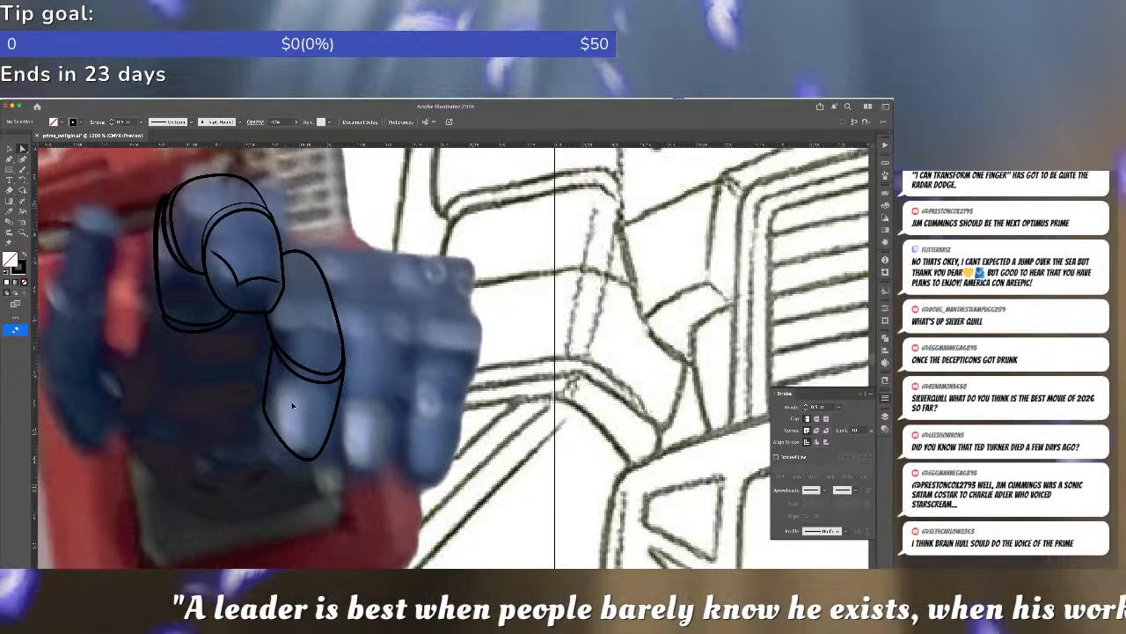
- Draw a short curve with the Pen tool just outside the fingertip, from its left edge down around the tip
key("p")
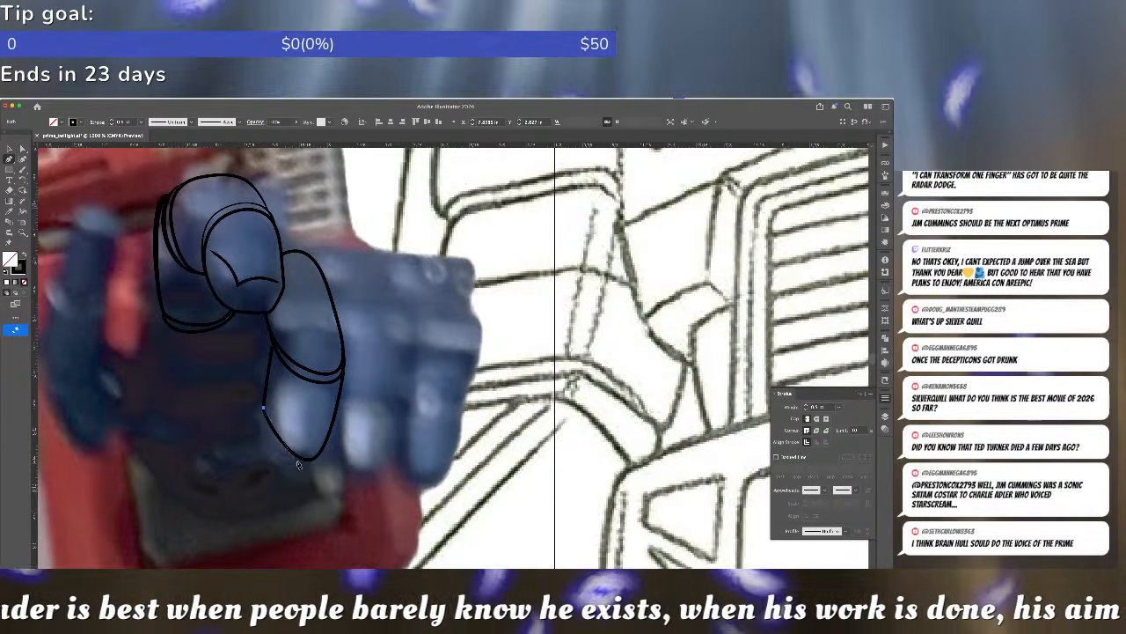
left_click_drag(310, 461, 343, 428)
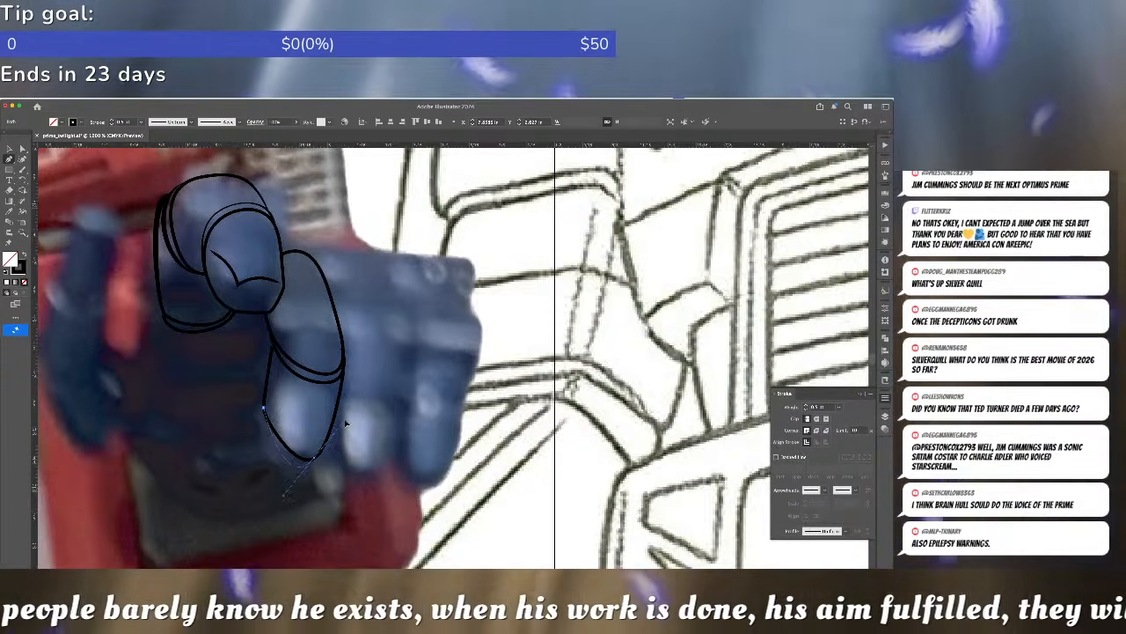
left_click(359, 445)
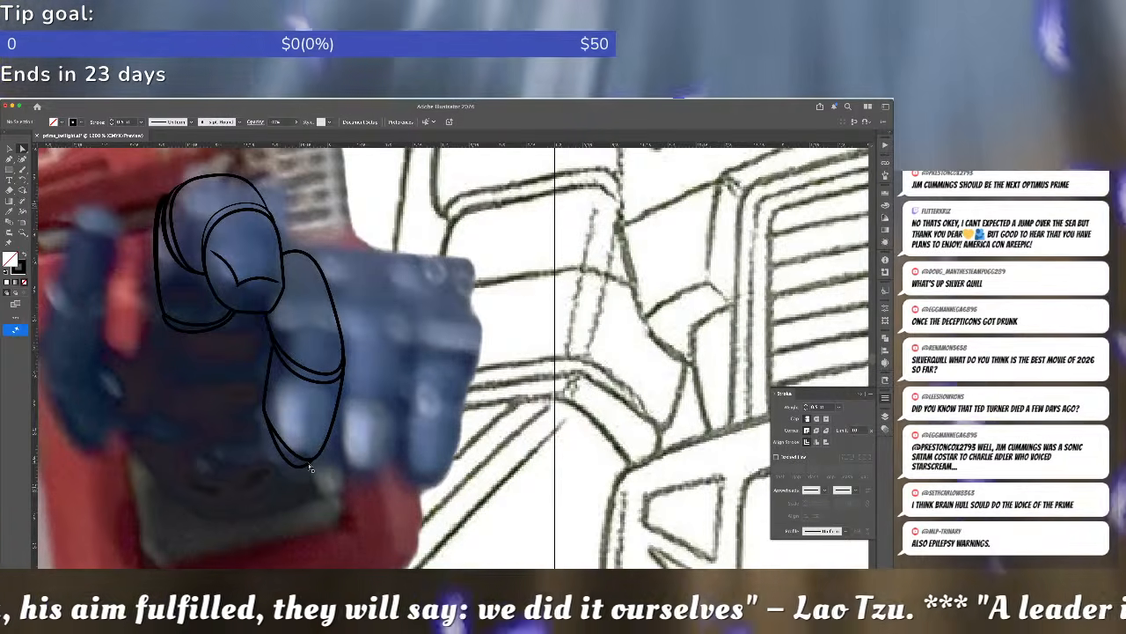
- Draw a narrow curved outline with the Pen tool behind the fingertip's left side, from its left edge down to the tip
key("p")
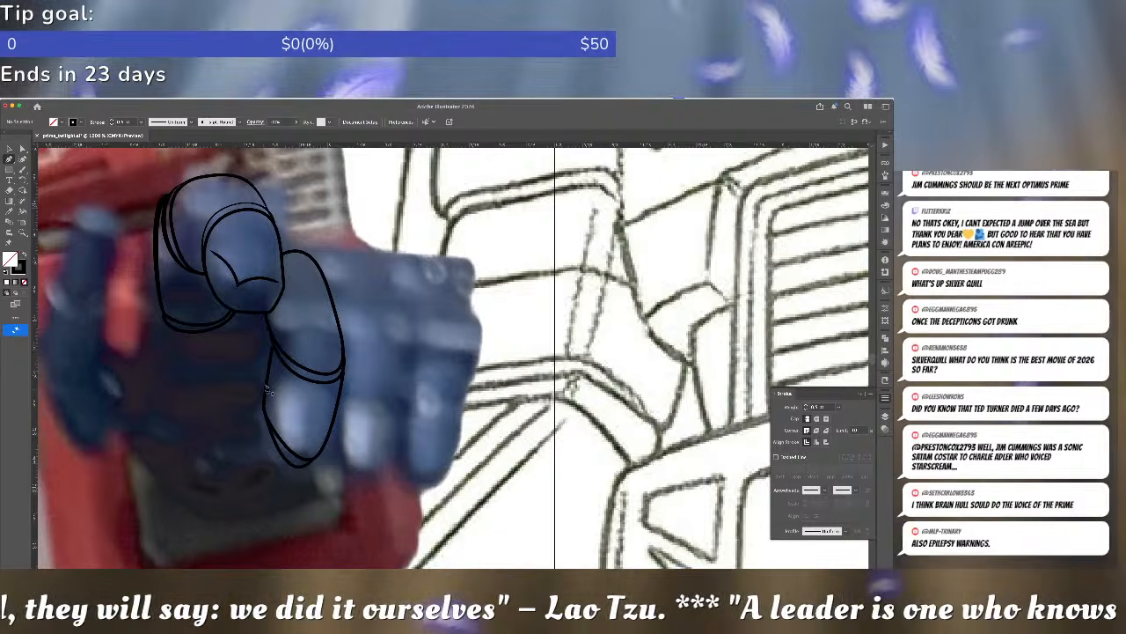
left_click(265, 385)
left_click(244, 388)
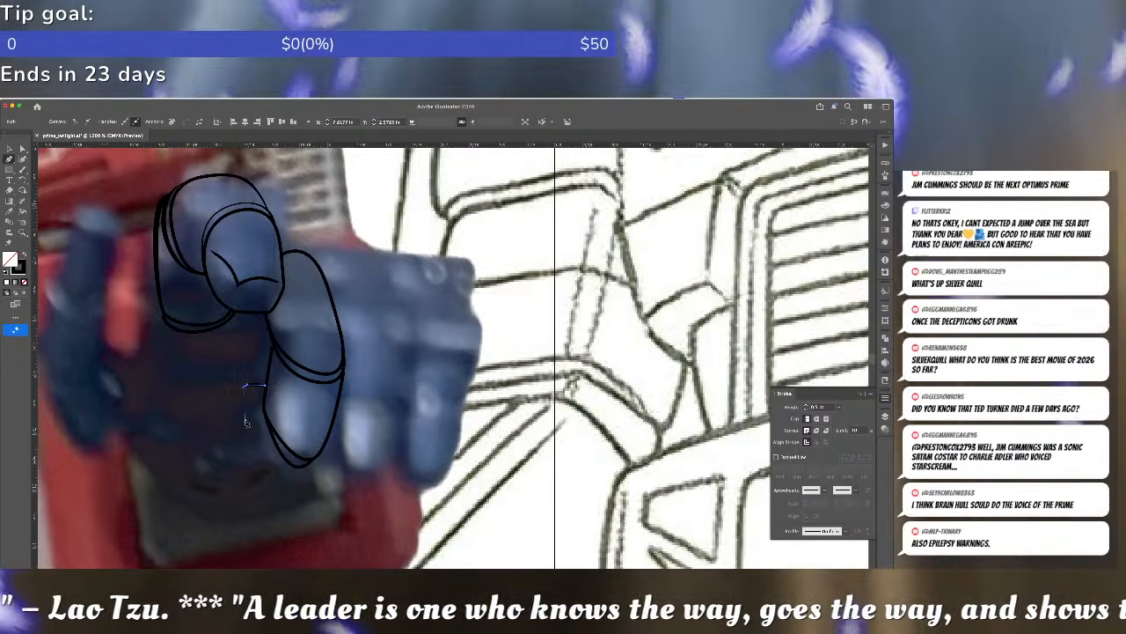
left_click_drag(243, 409, 250, 431)
left_click_drag(299, 468, 332, 463)
left_click(402, 438, "ctrl")
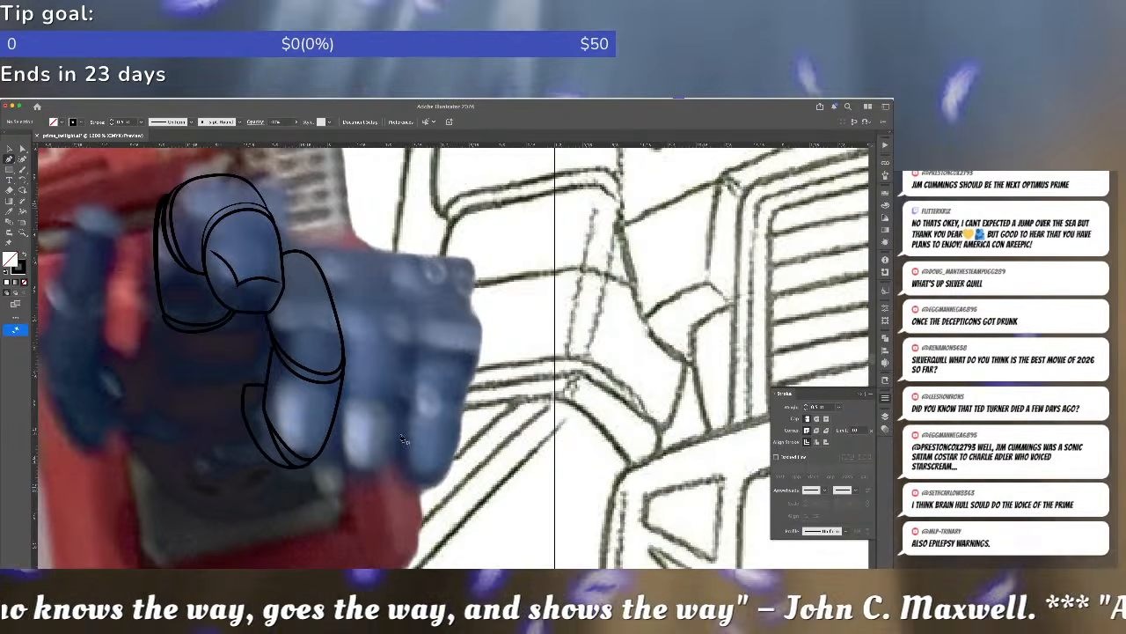
- Reshape the top edge of the narrow outline behind the fingertip into a smoother rounded corner and deselect it
key("v")
left_click(261, 387)
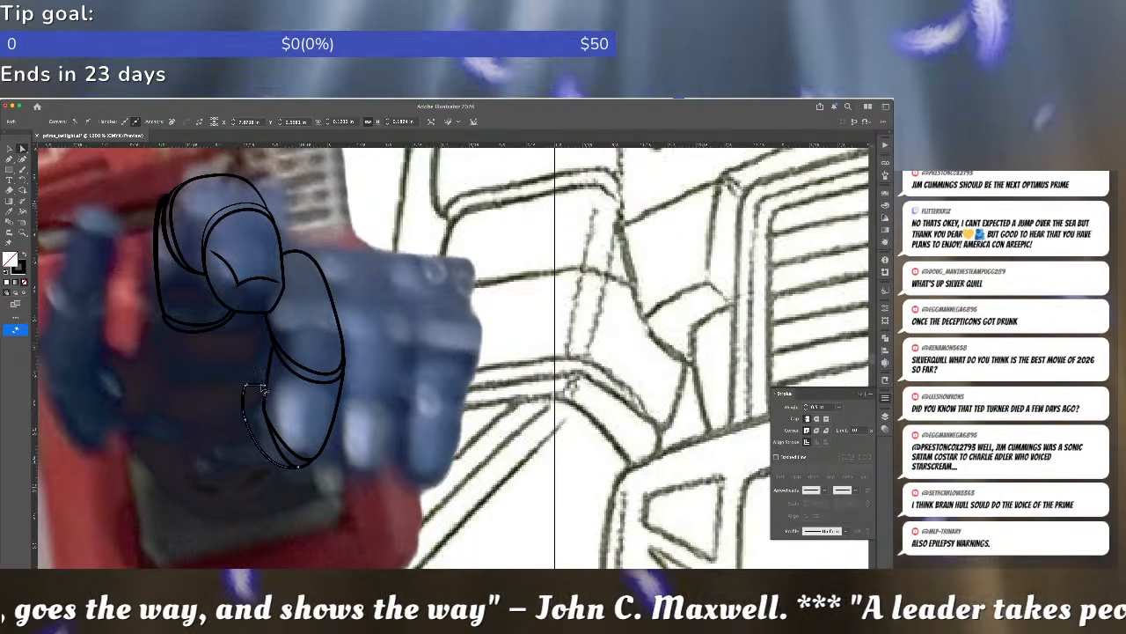
key("a")
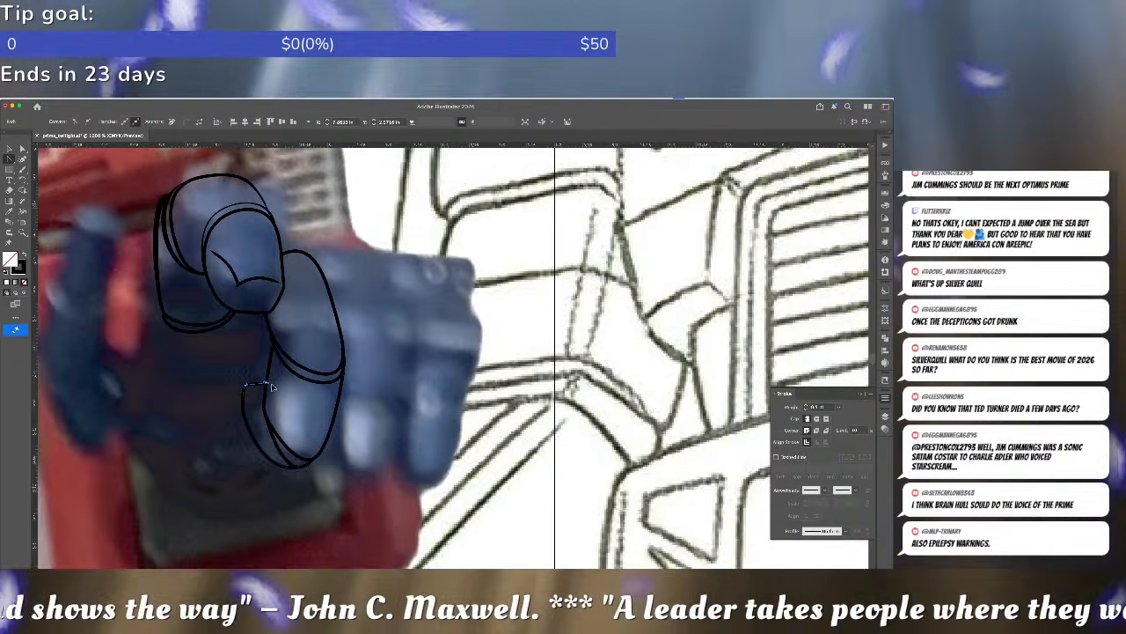
left_click_drag(258, 384, 252, 383)
key("a")
left_click(305, 397)
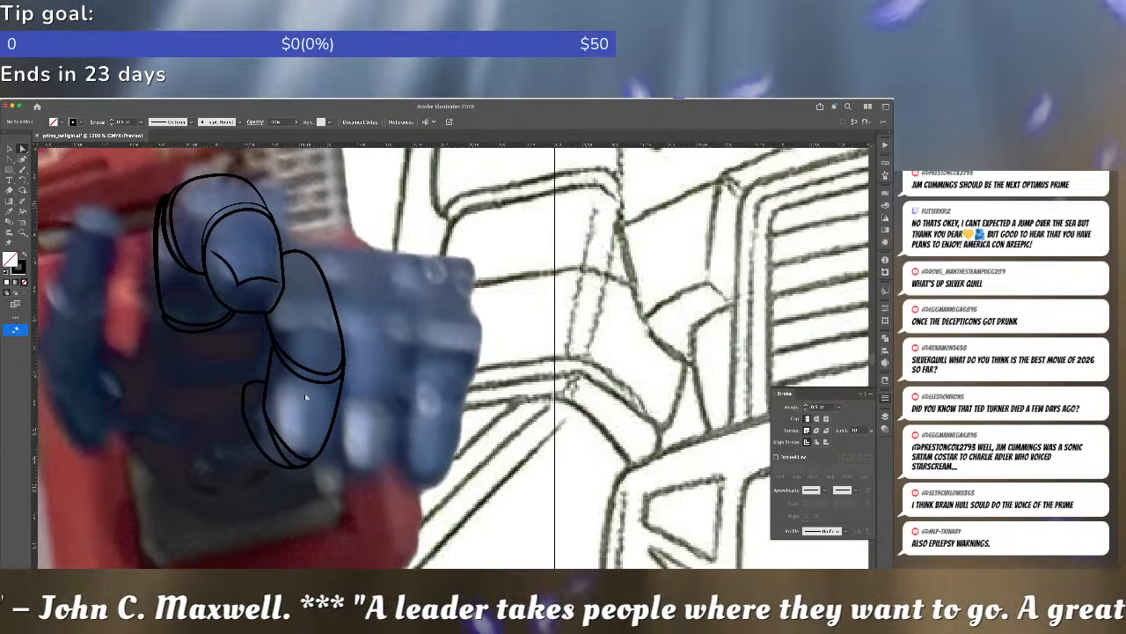
- Draw a short diagonal crease inside the narrow outline with the Pen tool, using a tapered width profile and a 0.25 pt stroke
key("p")
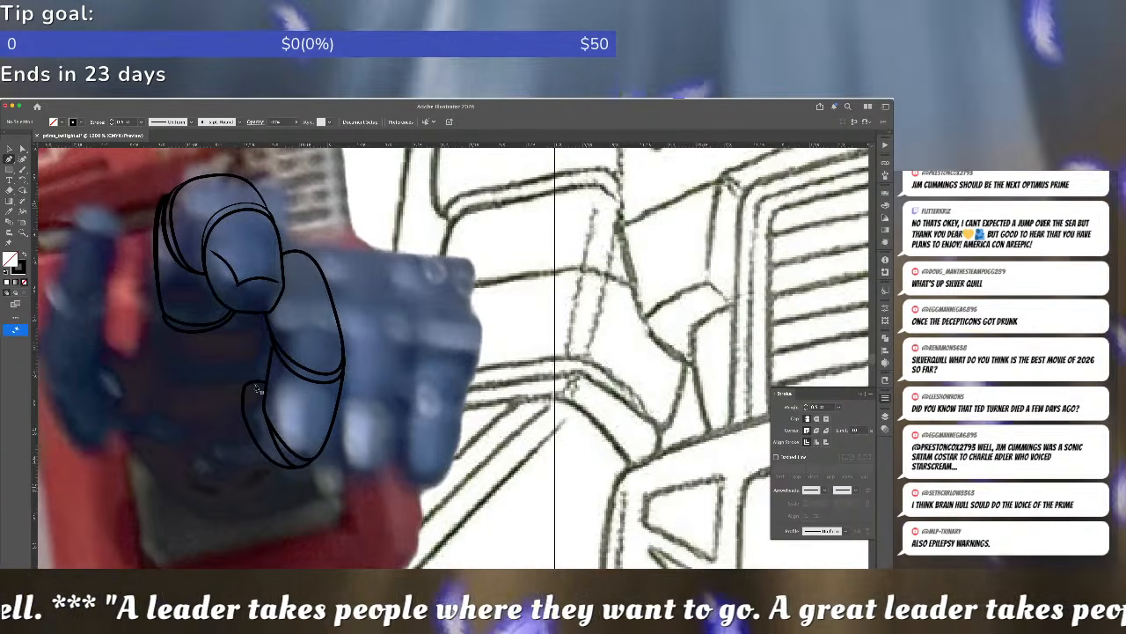
left_click(248, 389)
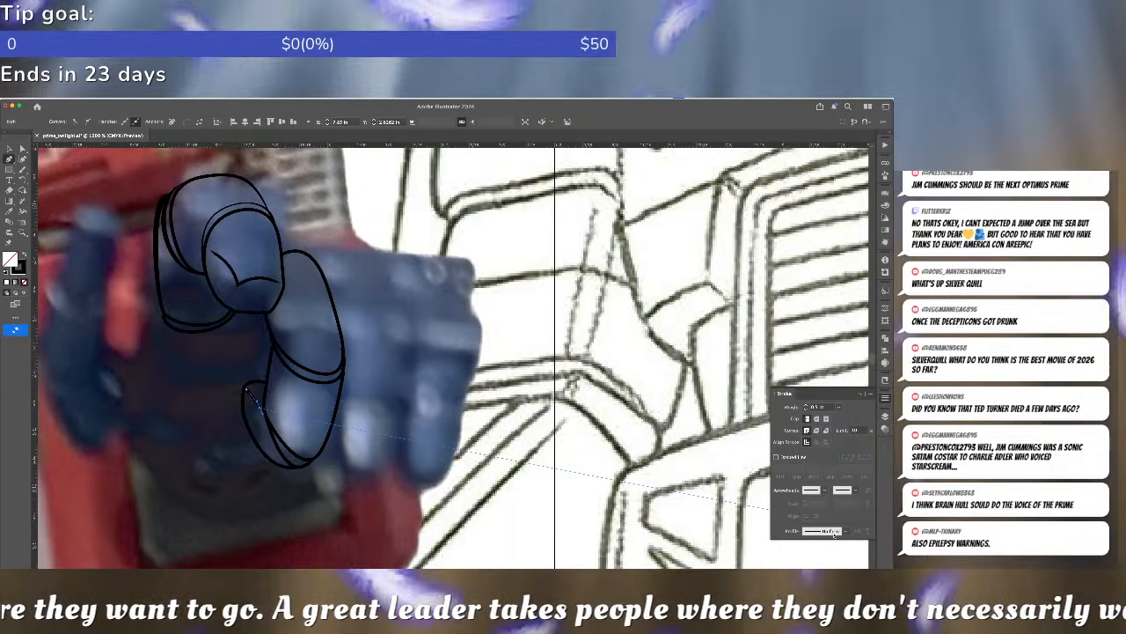
left_click(832, 531)
left_click(828, 511)
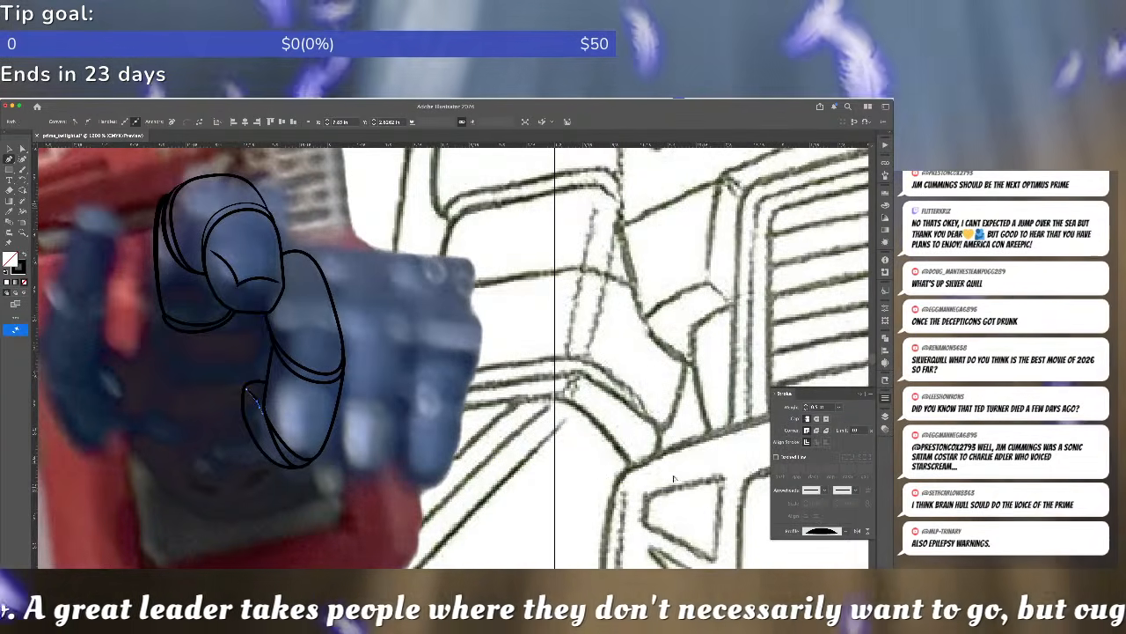
key("super+shift+a")
key("a")
left_click(251, 399)
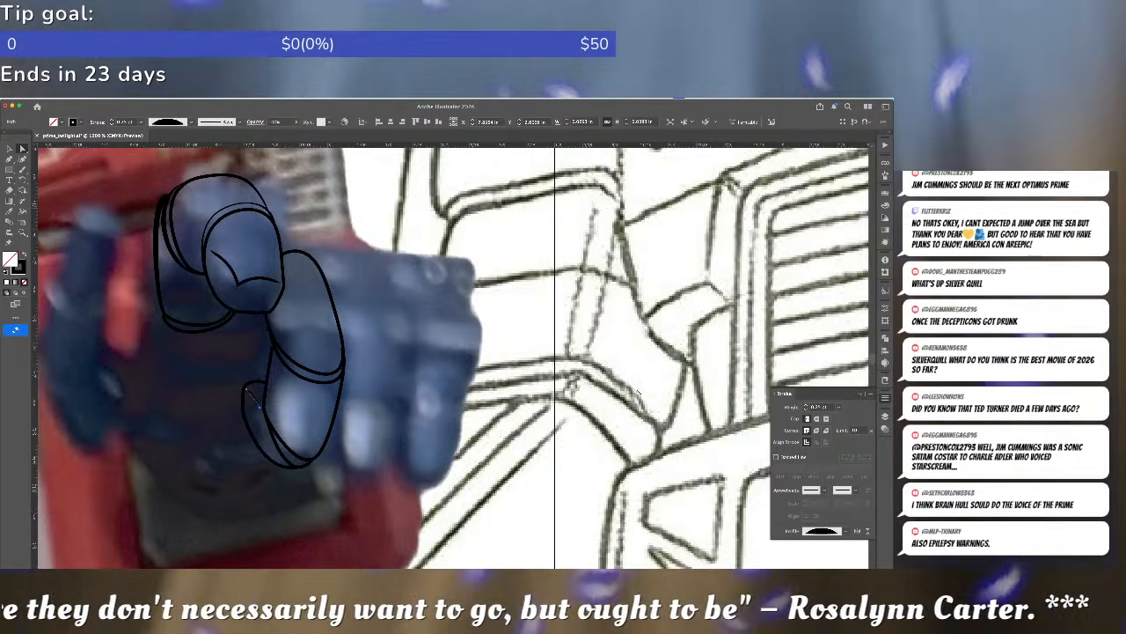
key("super+shift+a")
- Raise the top edge of the narrow outline behind the fingertip and check the neighbouring finger anchors before deselecting
scroll(353, 344, "up", 2)
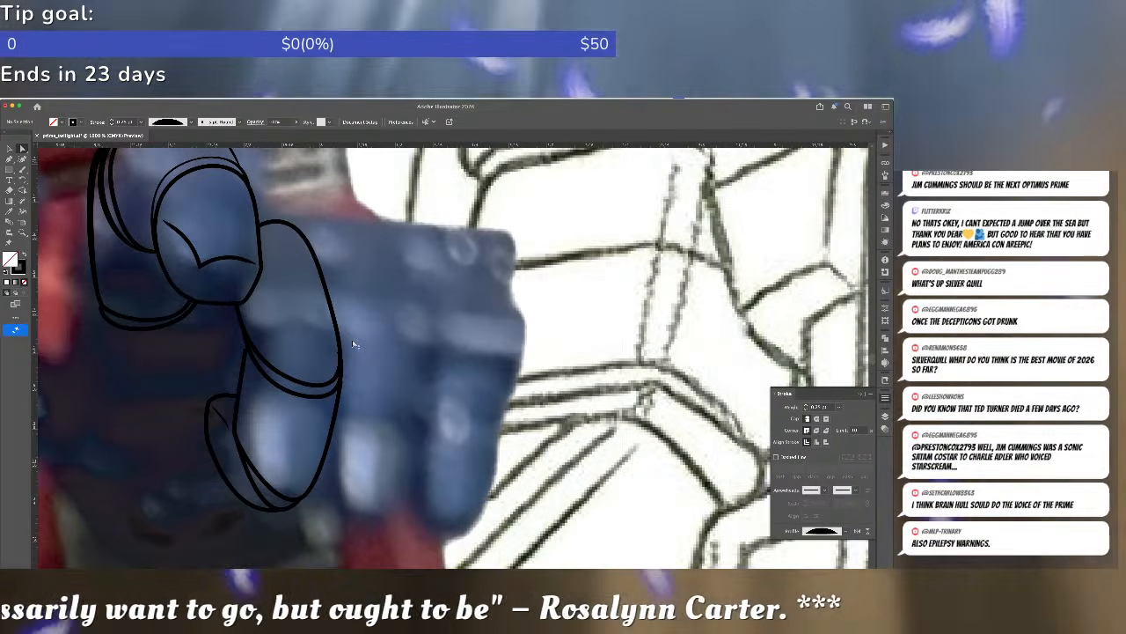
left_click(341, 356)
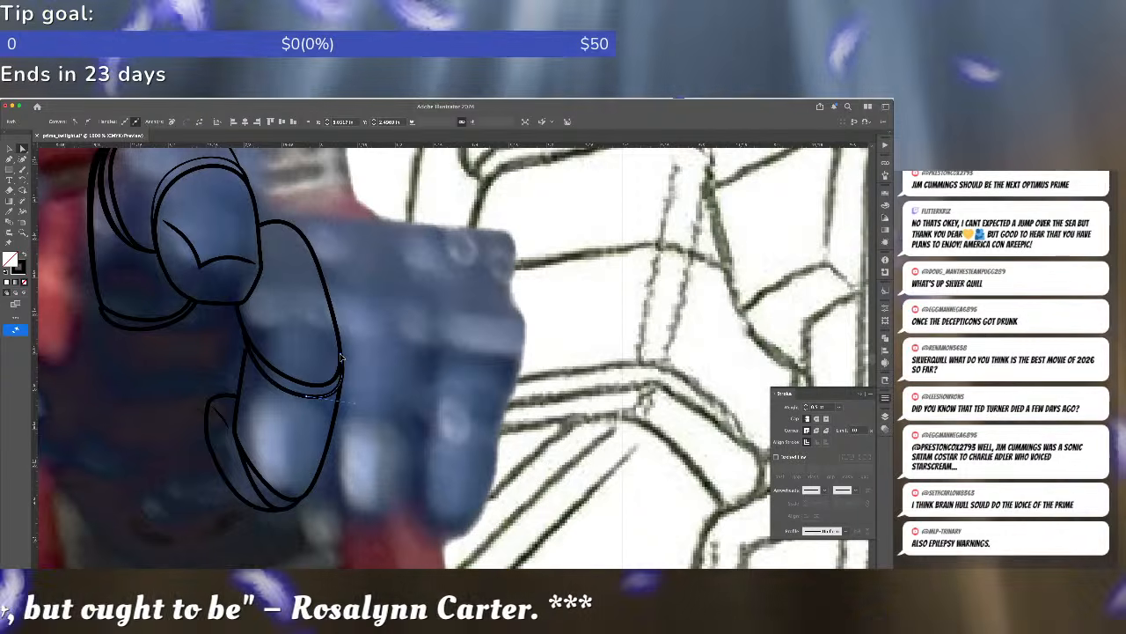
key("super+shift+a")
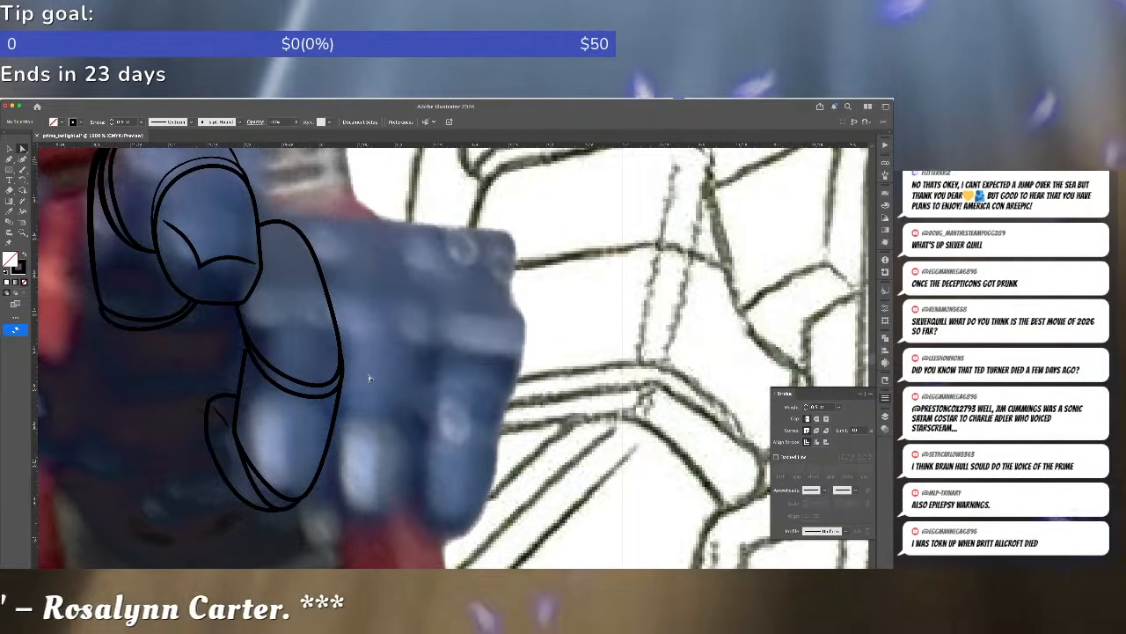
left_click(236, 429)
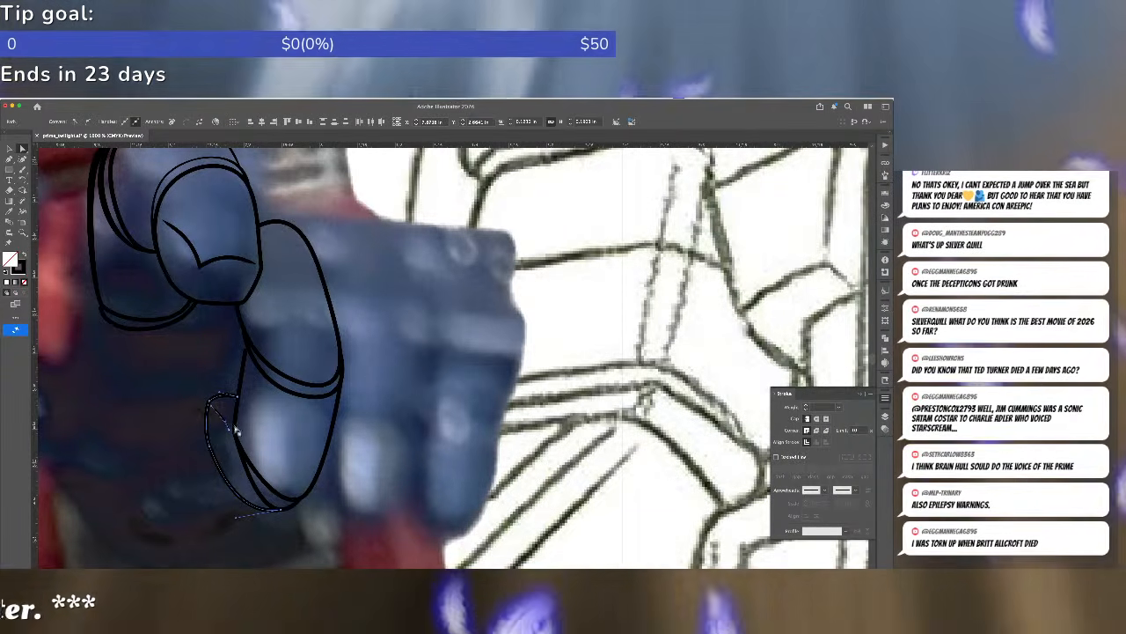
left_click_drag(235, 402, 236, 385)
key("super+shift+a")
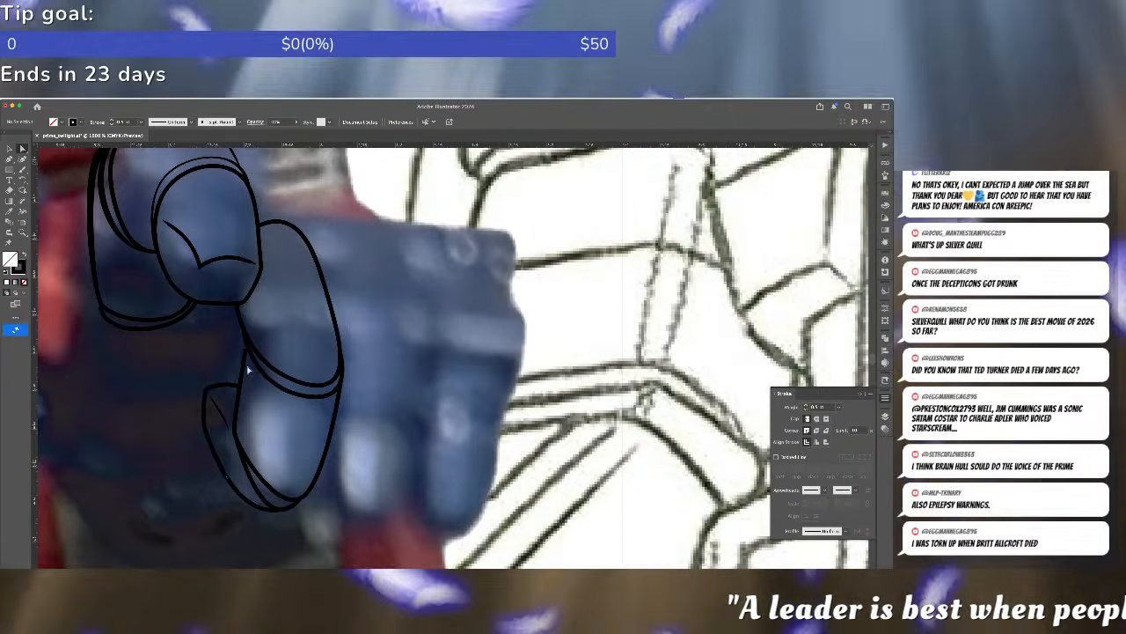
left_click(247, 349)
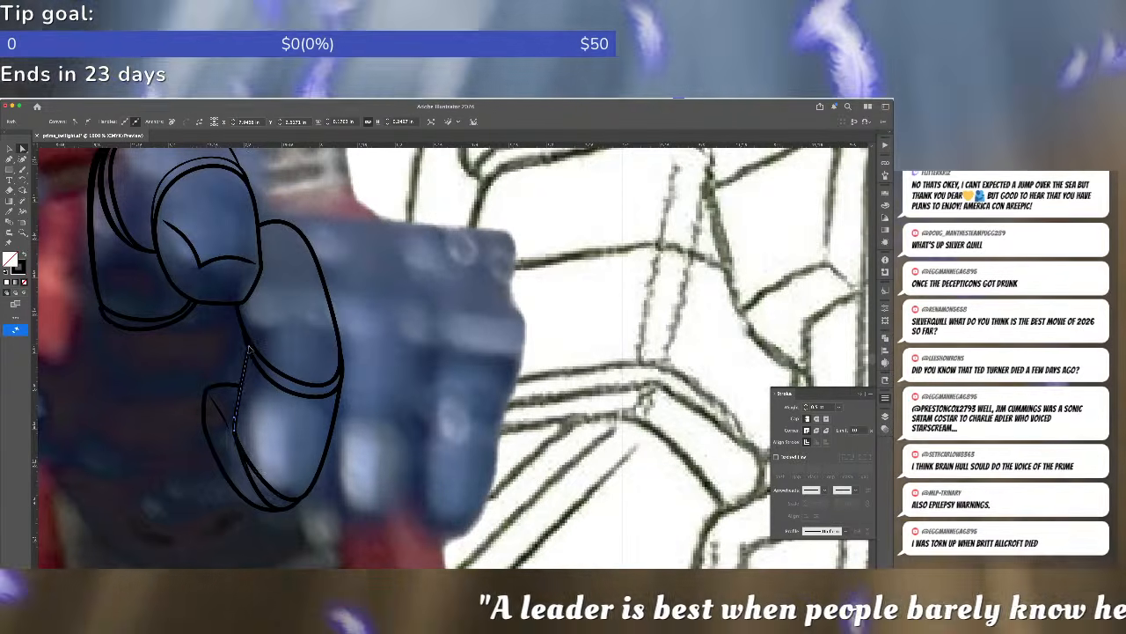
key("super+shift+a")
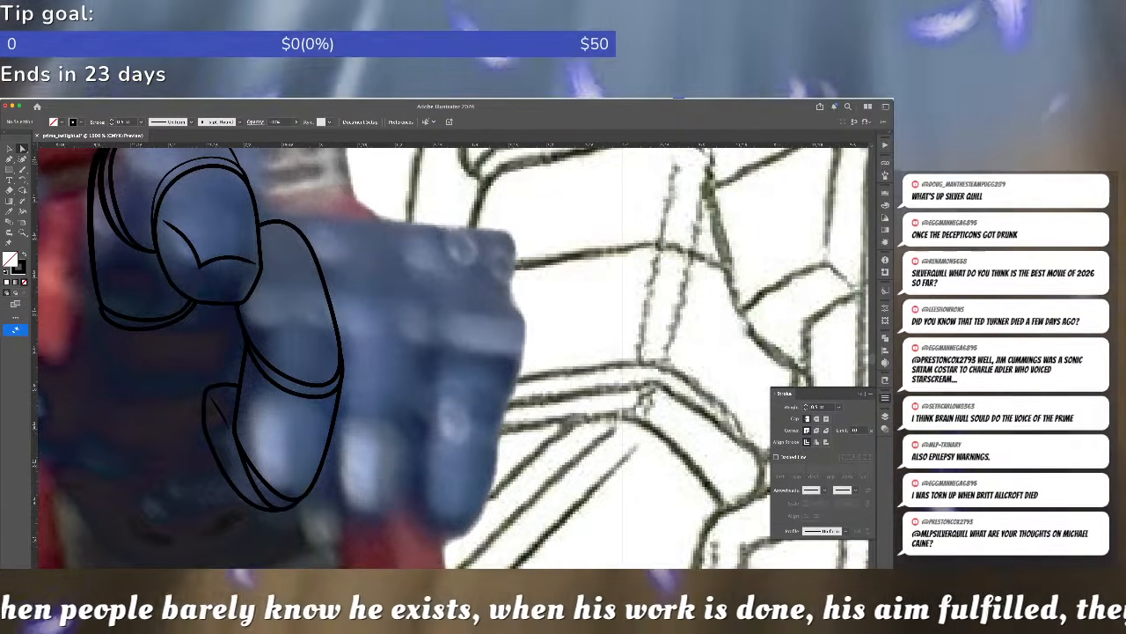
- Duplicate the traced finger segment outlines and place the copy over the adjacent finger to the right
key("super+Tab")
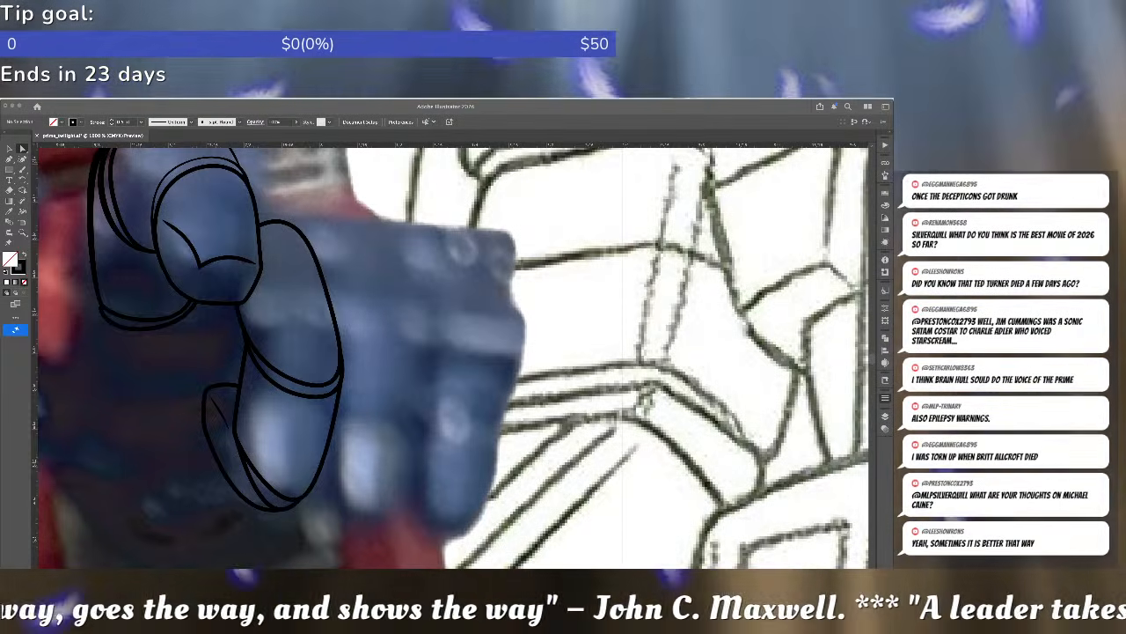
key("ctrl+F10")
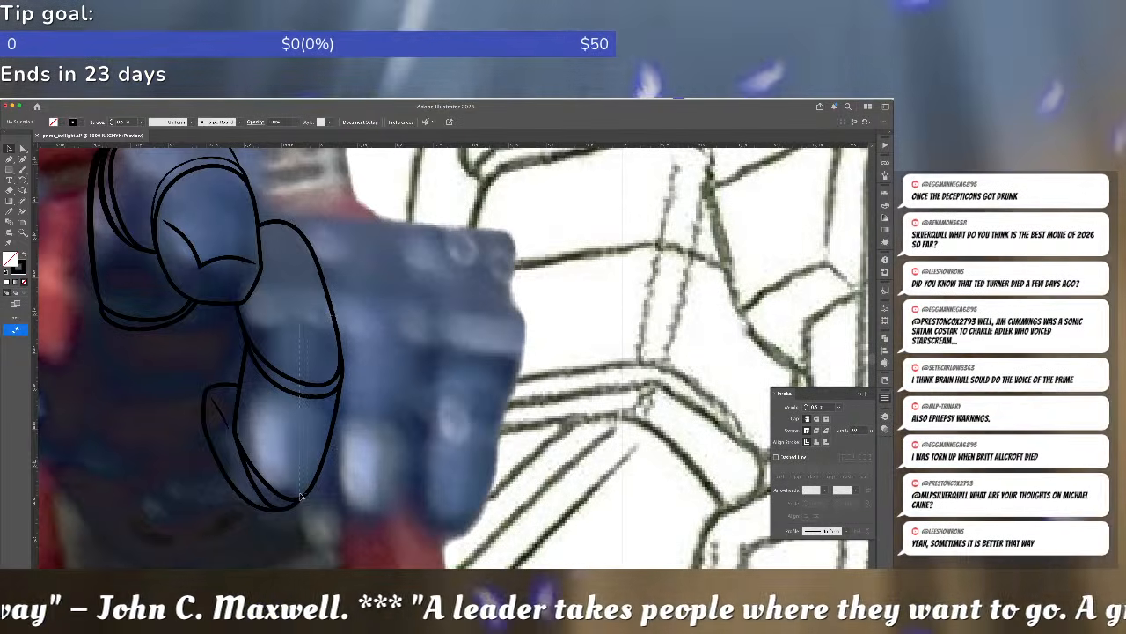
left_click_drag(297, 507, 397, 481)
- Cut the copied finger outlines with the Scissors tool where they overlap the first finger, and delete the overlapping pieces
key("c")
left_click(342, 359)
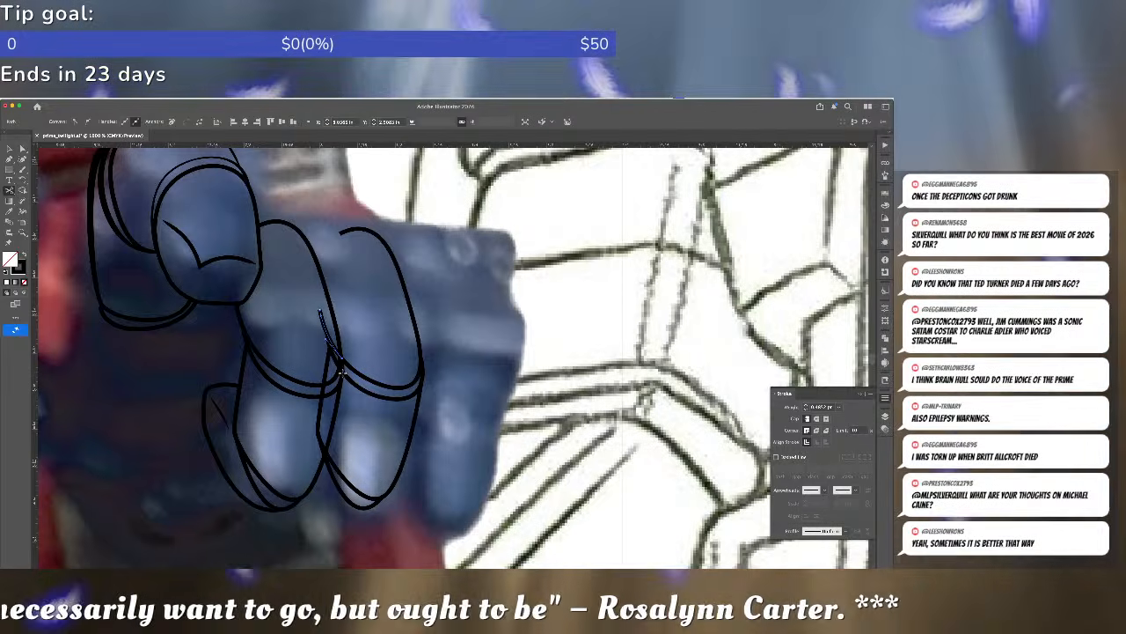
left_click(342, 373)
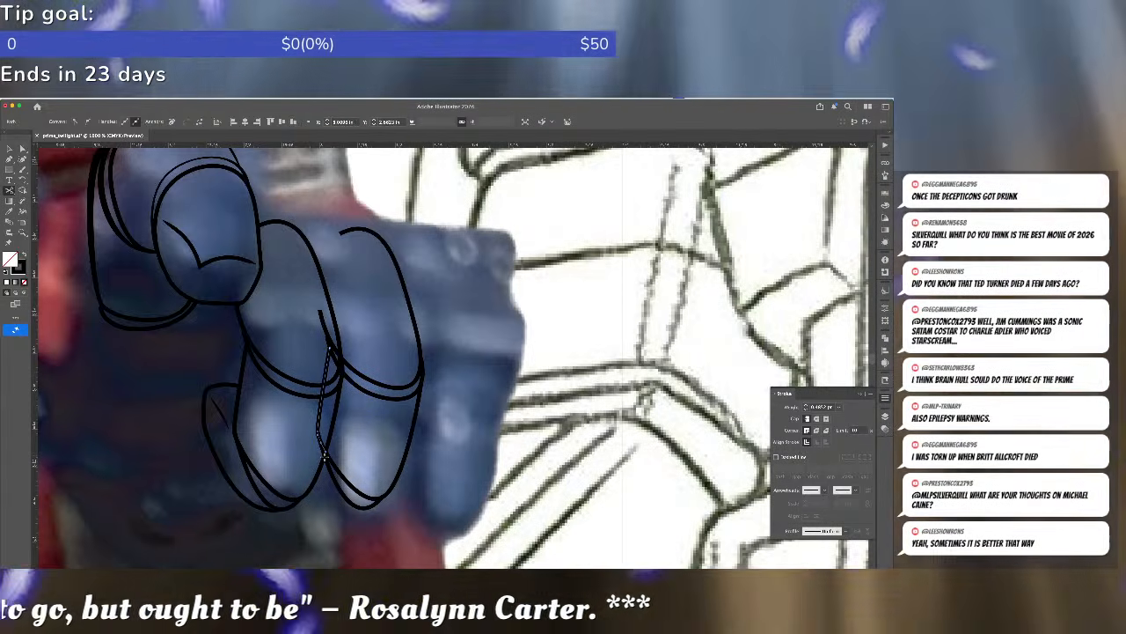
left_click(325, 457)
key("a")
left_click(320, 437)
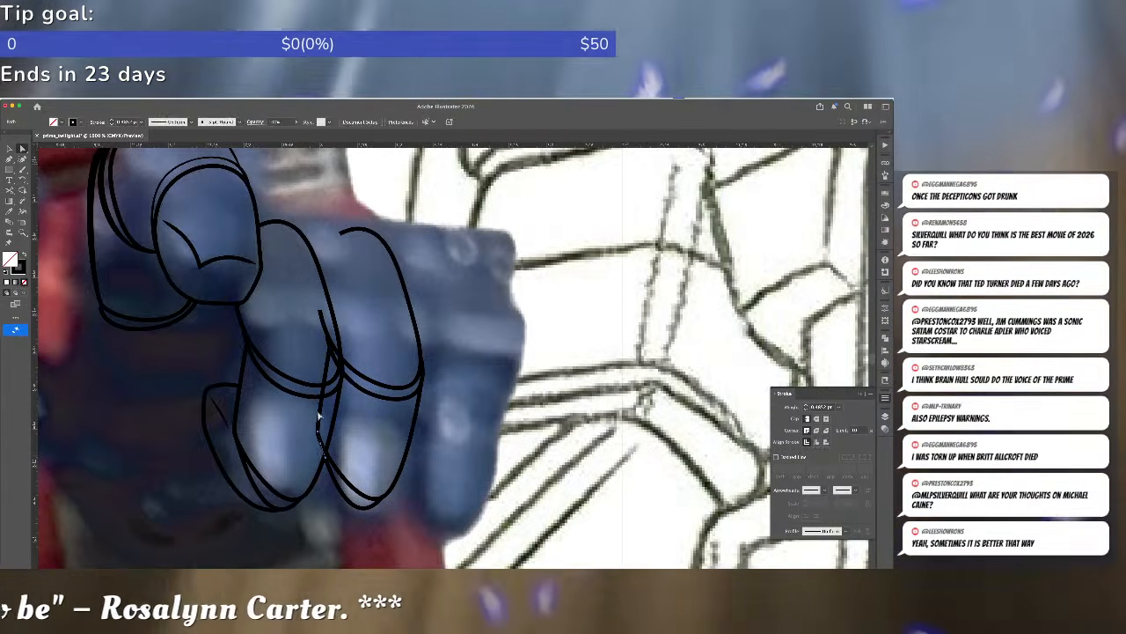
key("Delete")
left_click(321, 418)
key("Delete")
left_click(333, 351)
key("Delete")
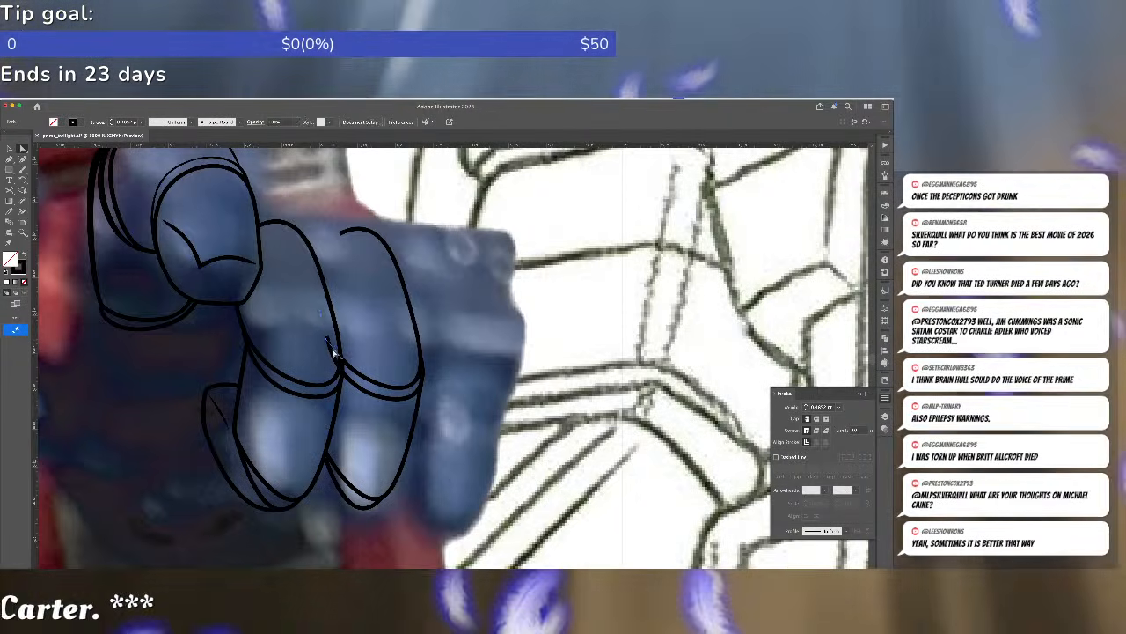
key("Delete")
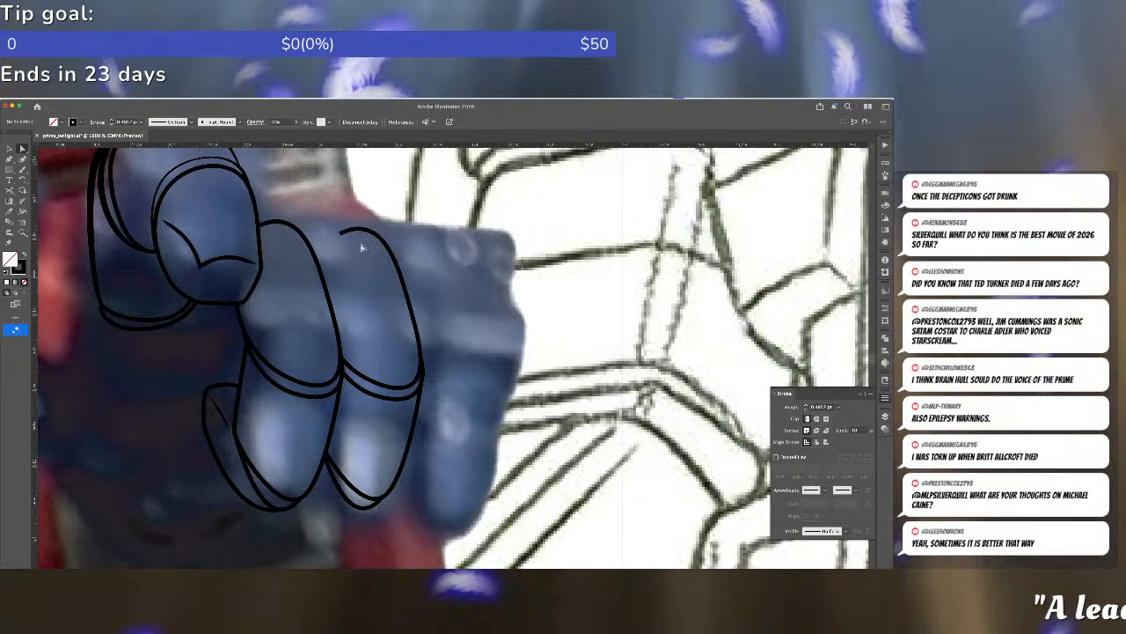
- Extend the second finger outline's open upper end to the first finger's edge and bow its top segment upward
left_click(307, 232)
left_click(319, 220)
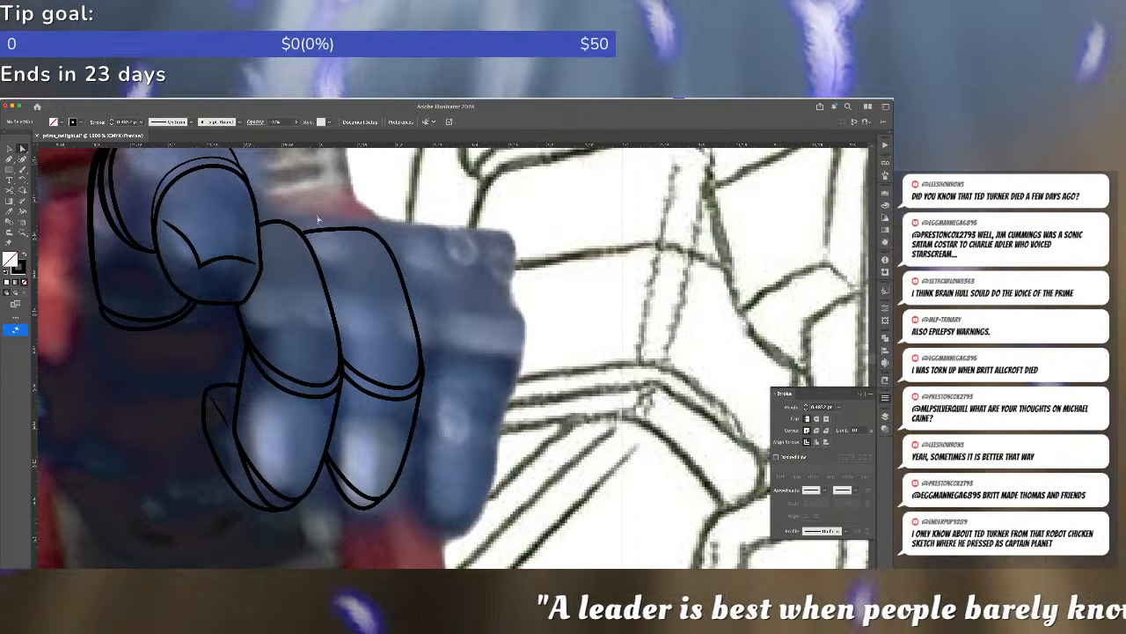
left_click(369, 233)
left_click(367, 230)
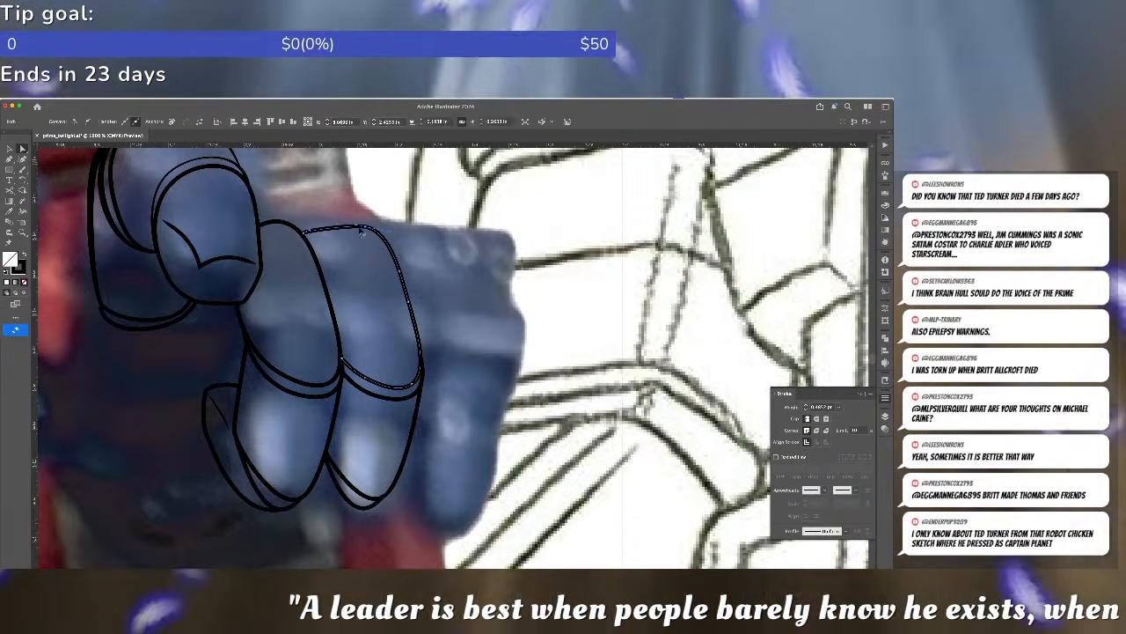
left_click_drag(327, 227, 330, 213)
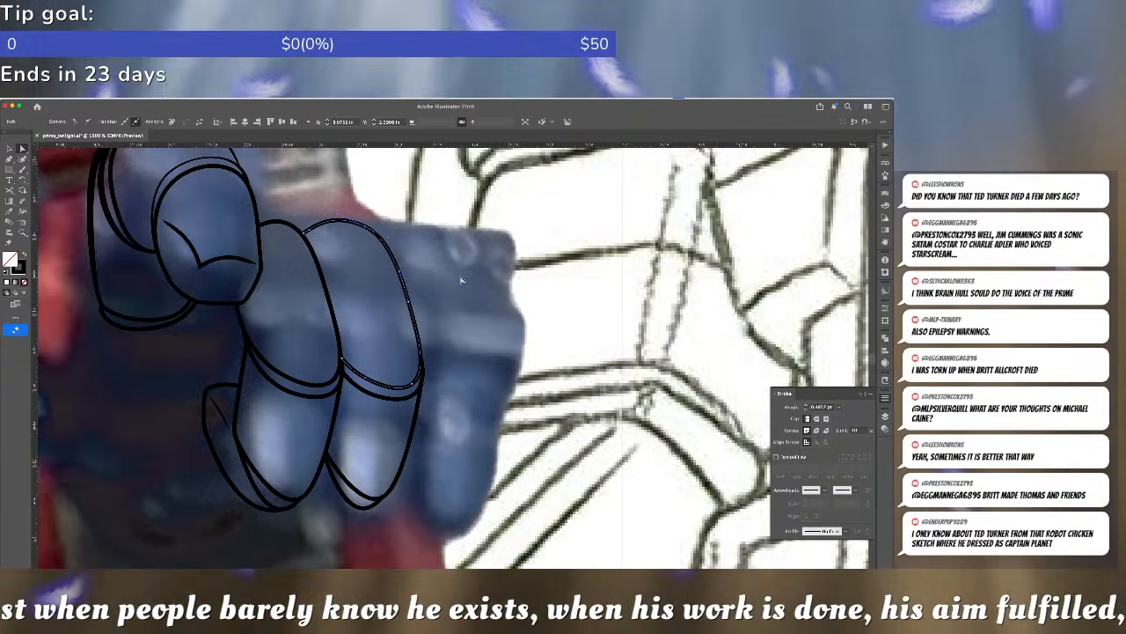
- Deselect the second finger's outline and examine the traced fingers against the whole figure and the surrounding reference art
left_click(464, 279)
key("super+minus")
key("super+minus")
key("super+minus")
key("super+minus")
key("super+minus")
key("super+minus")
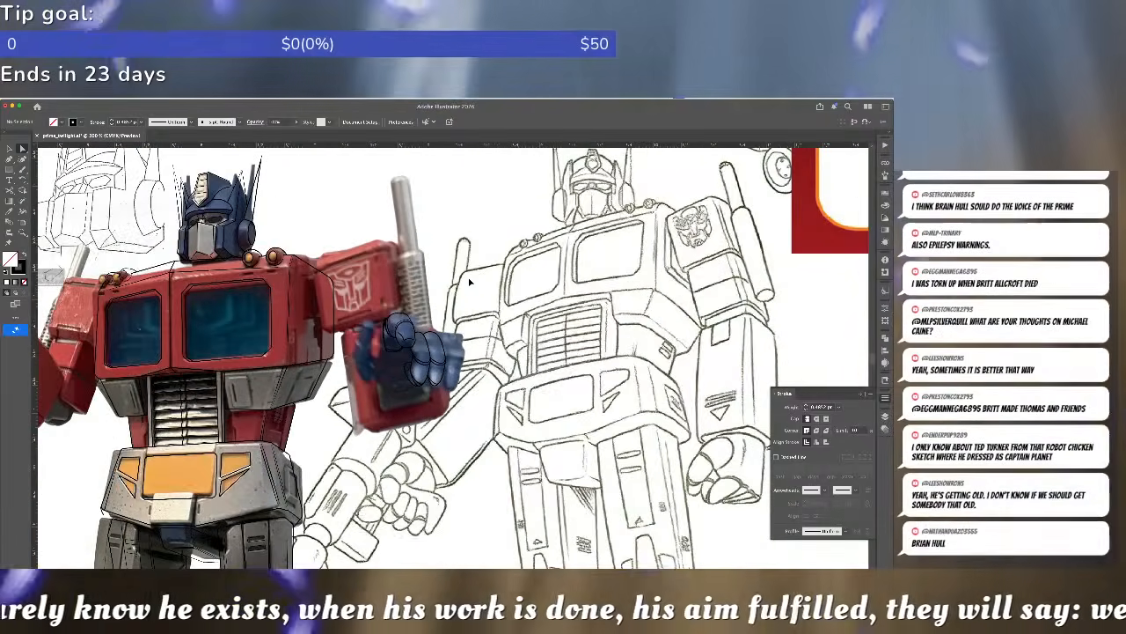
key("super+minus")
key("super+minus")
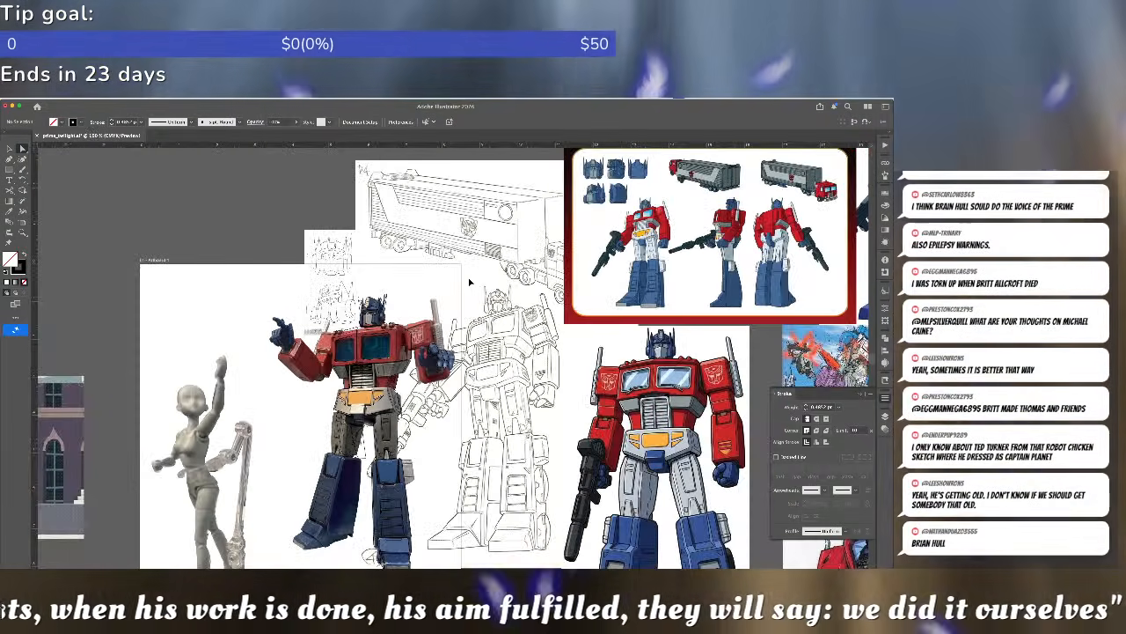
key("super+plus")
key("super+plus")
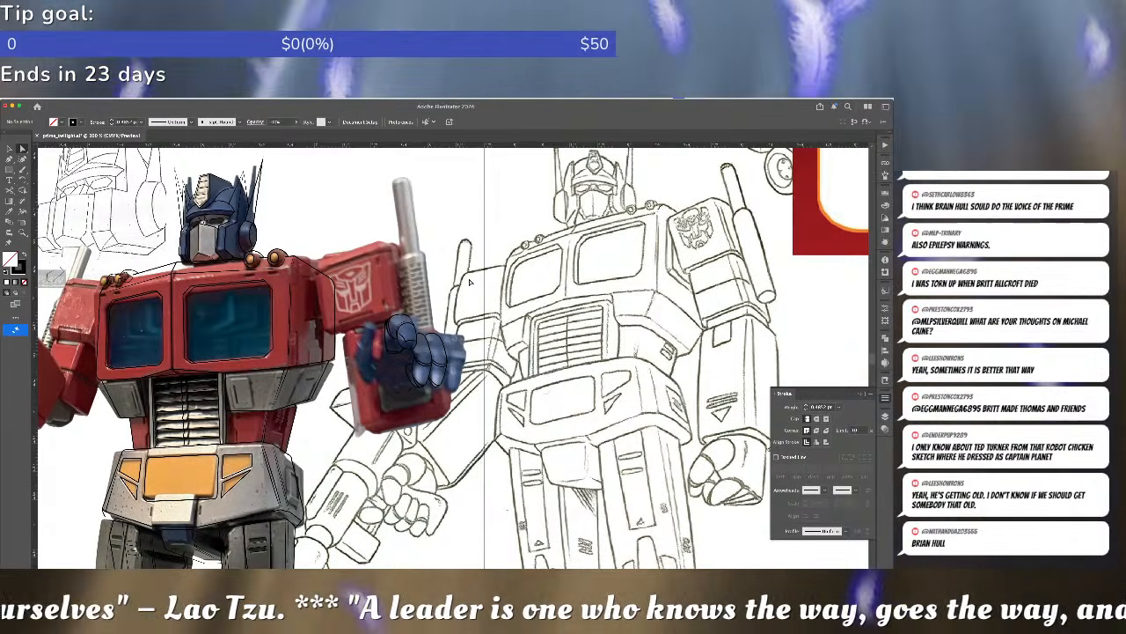
key("super+plus")
key("super+plus")
key("super+plus")
key("super+plus")
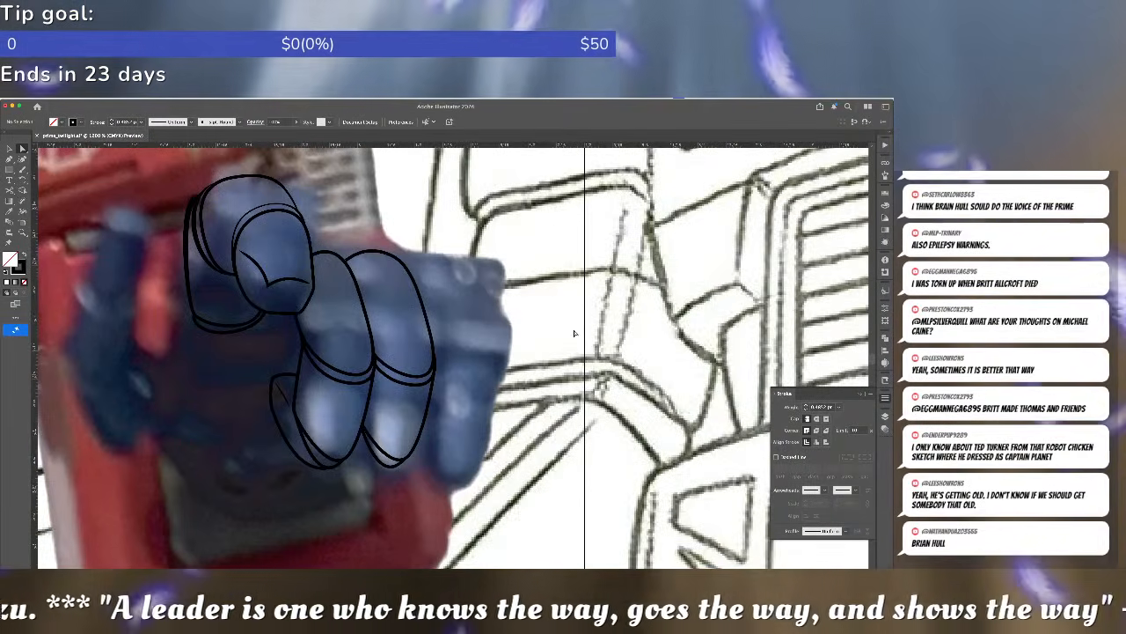
- Lower the top edge of the second finger's upper outline slightly to follow the reference hand
left_click(390, 385)
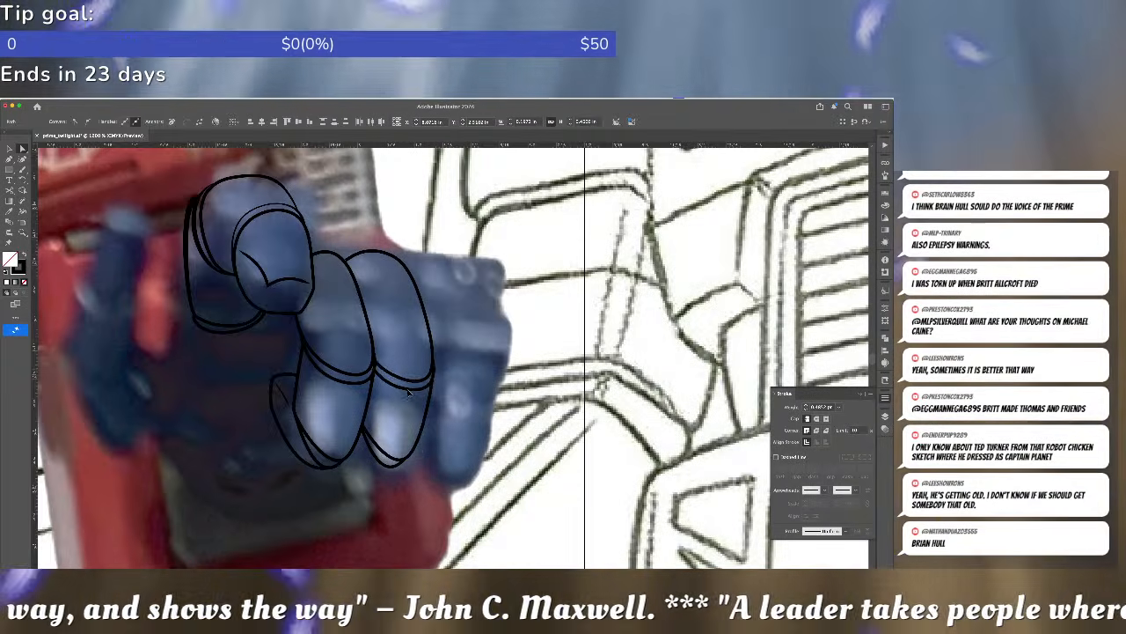
left_click(407, 400)
left_click(407, 400)
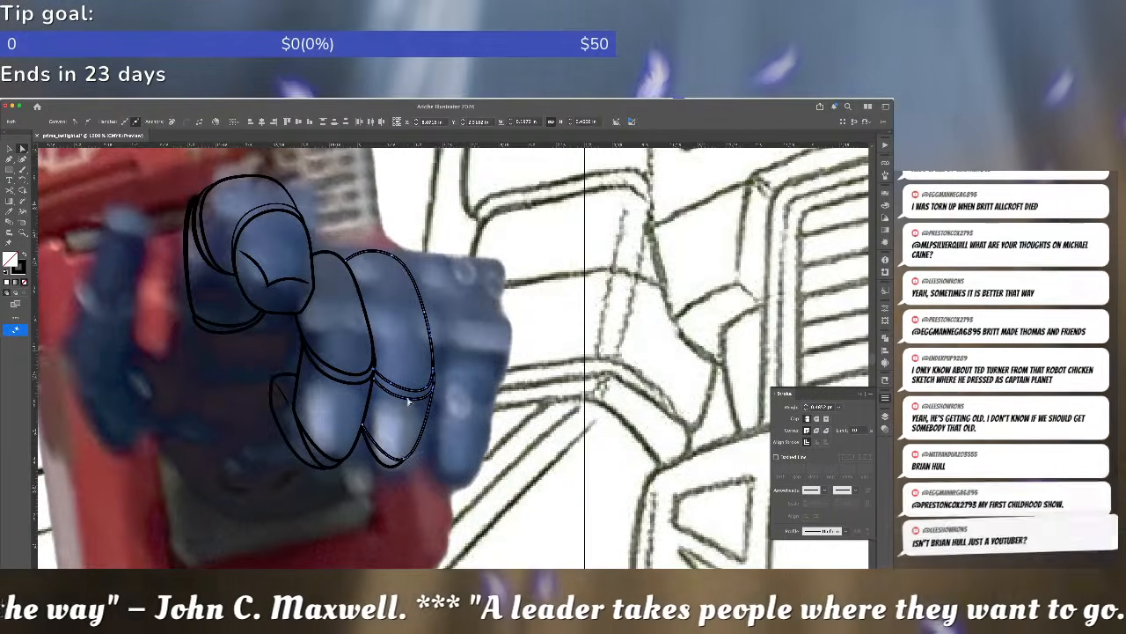
left_click(392, 257)
left_click_drag(392, 258, 397, 268)
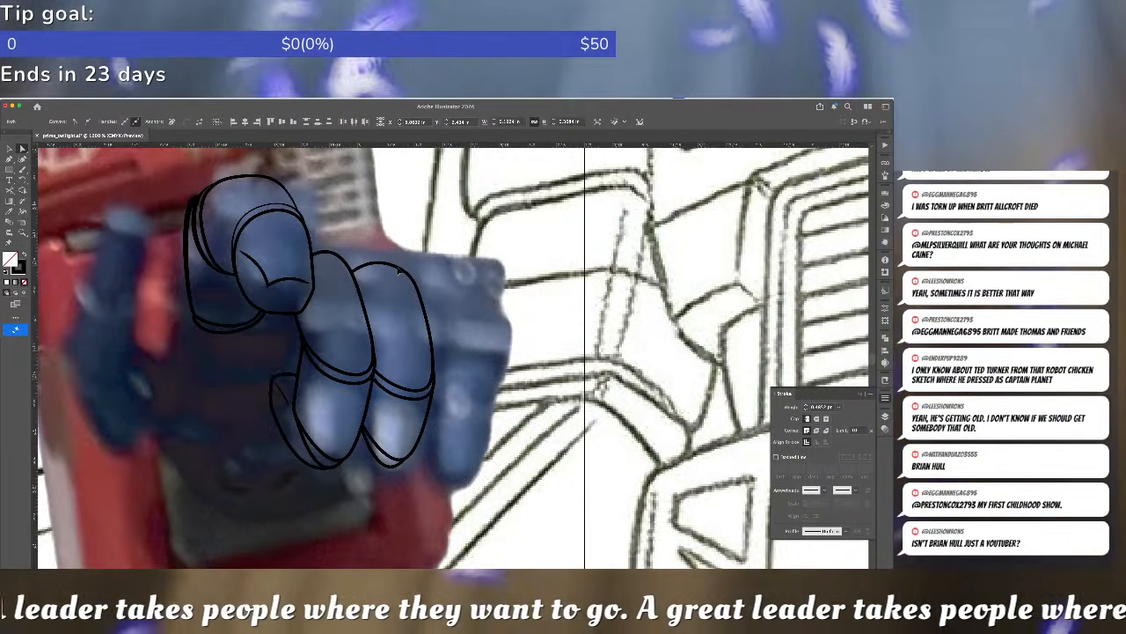
left_click(407, 326)
left_click(460, 436)
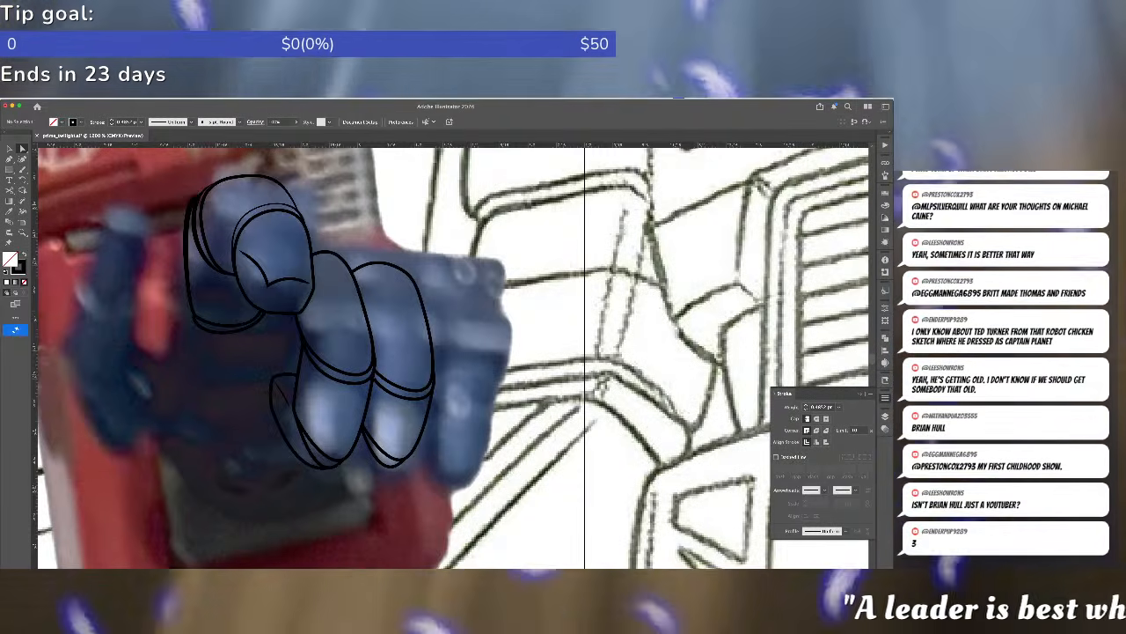
- Pull the outer edge of the second finger's upper segment slightly inward and refine its end at the knuckle joint
key("super+Tab")
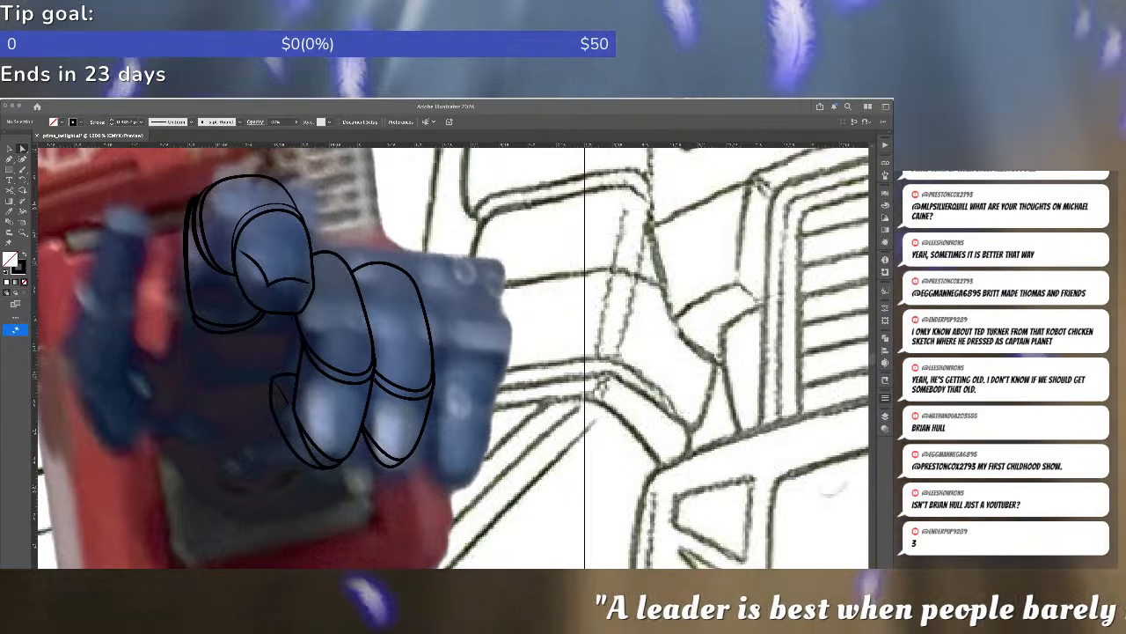
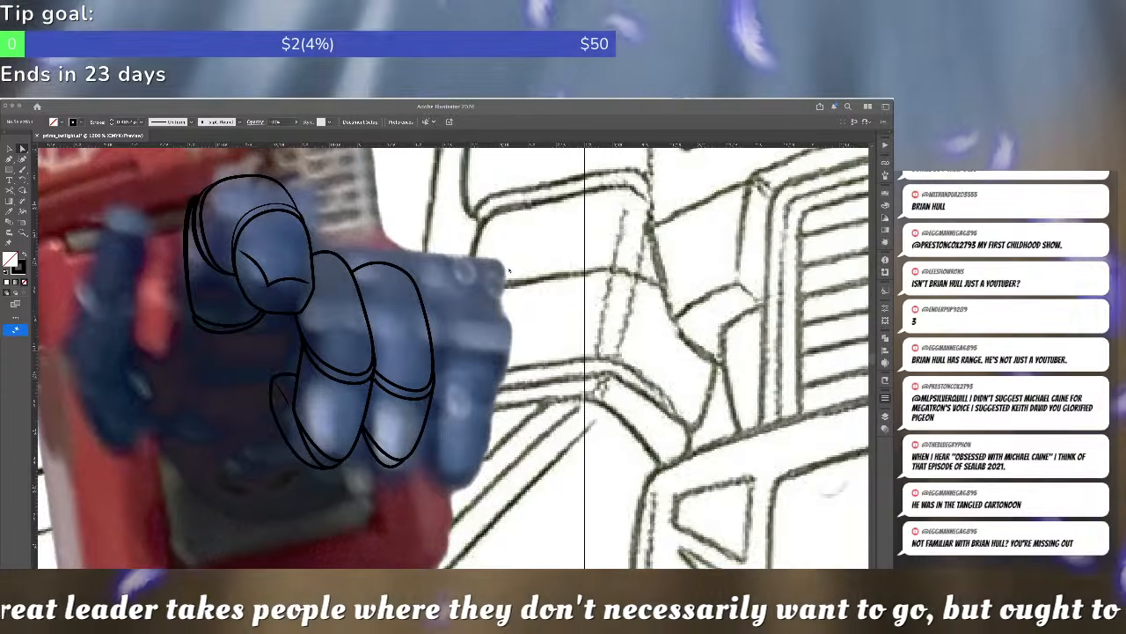
left_click(454, 245)
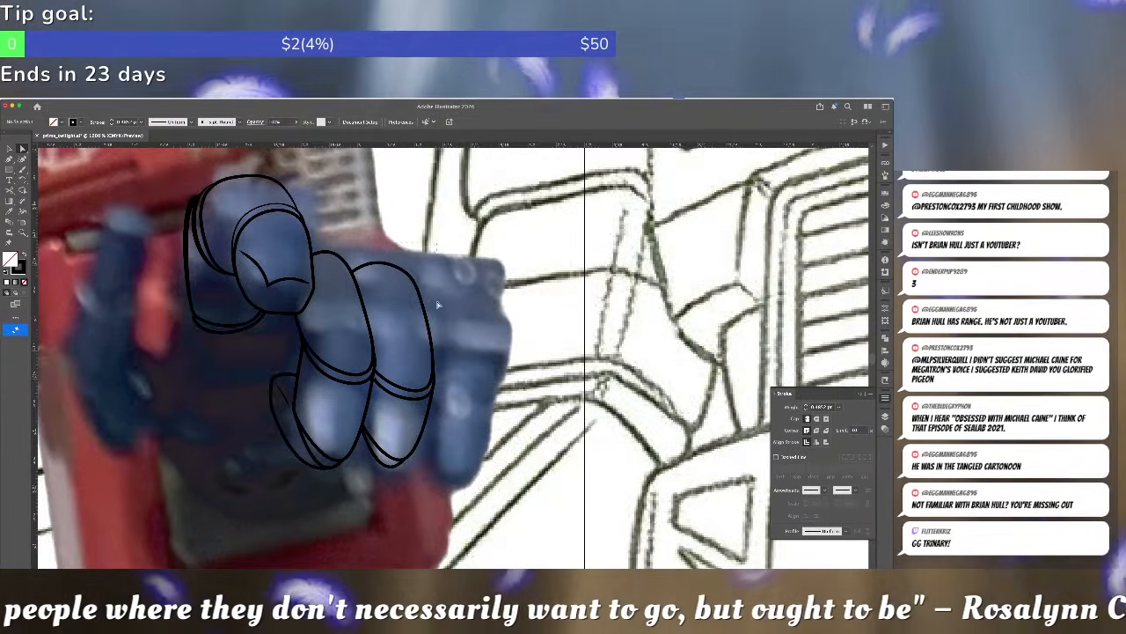
left_click(430, 296)
left_click_drag(426, 314, 419, 315)
left_click(452, 394)
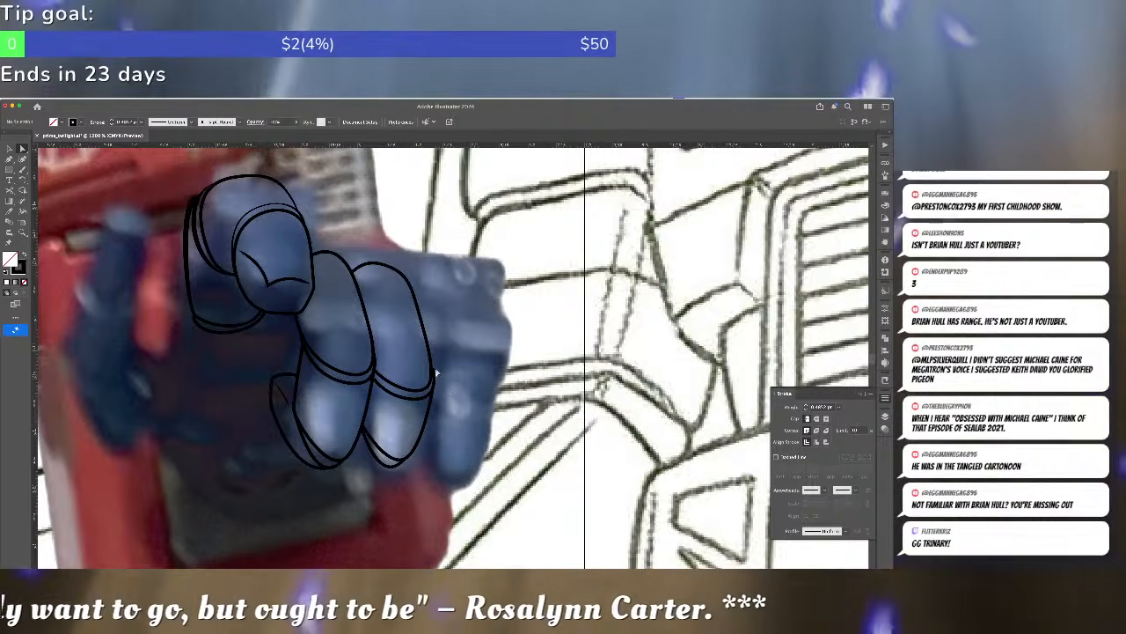
left_click(433, 374)
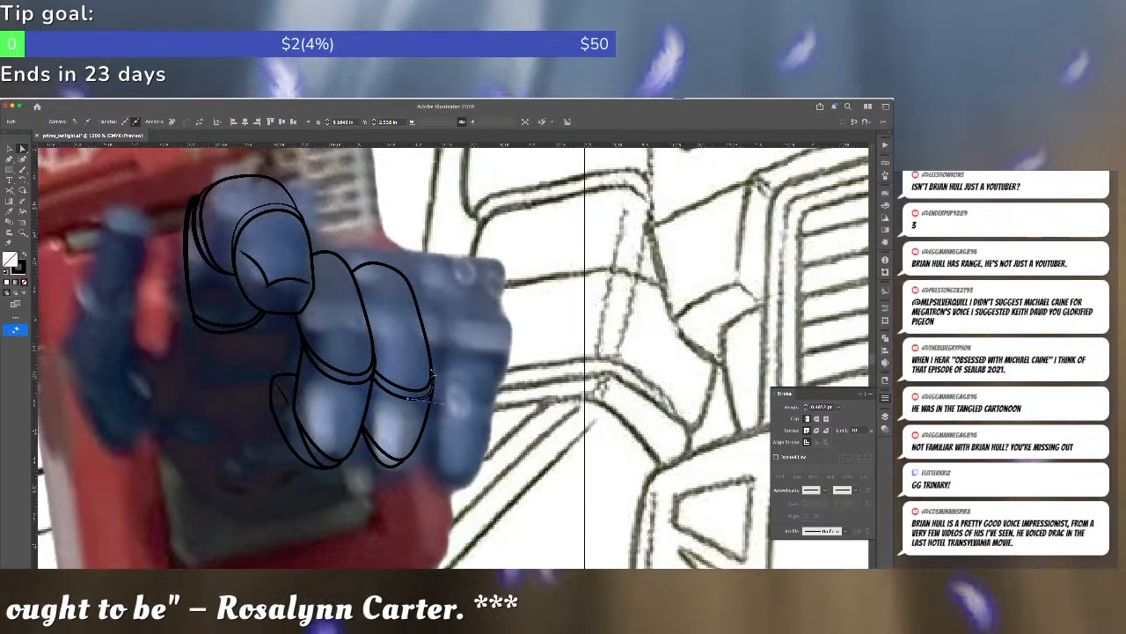
left_click(475, 354)
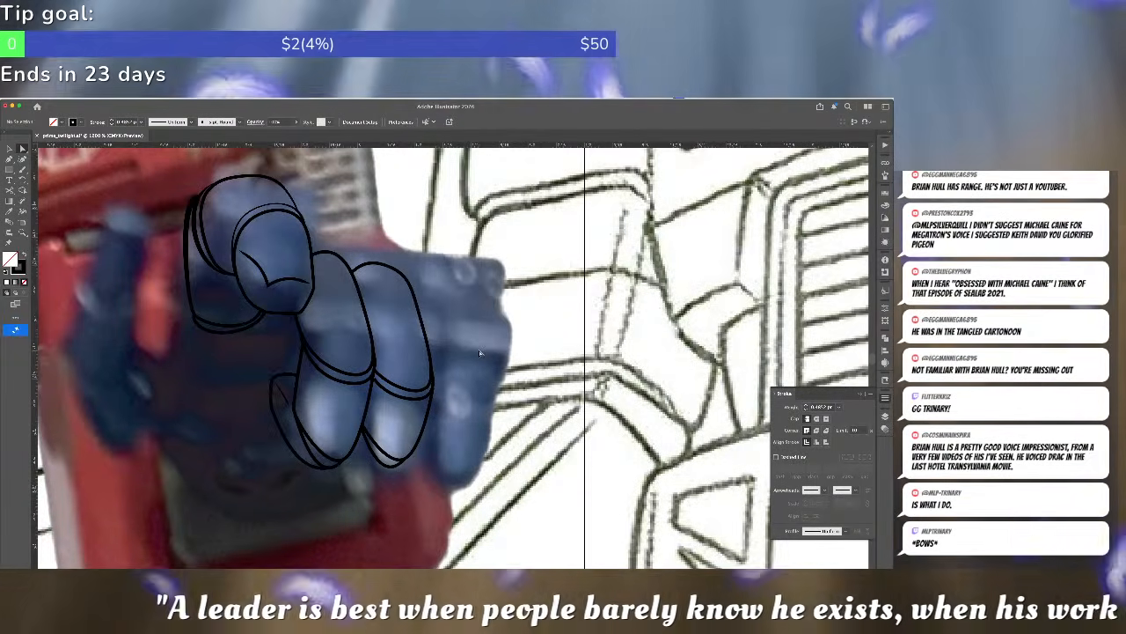
- Draw a curved line with the Pen tool beneath the second fingertip, running to the first finger's edge
left_click(308, 463)
left_click(385, 480)
key("p")
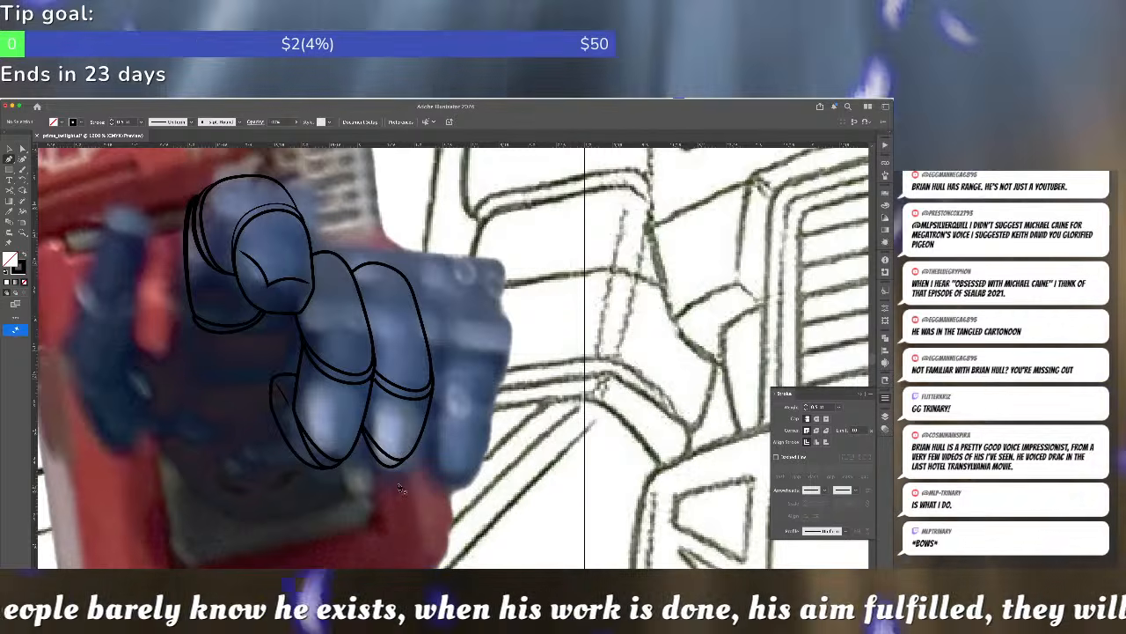
left_click(393, 469)
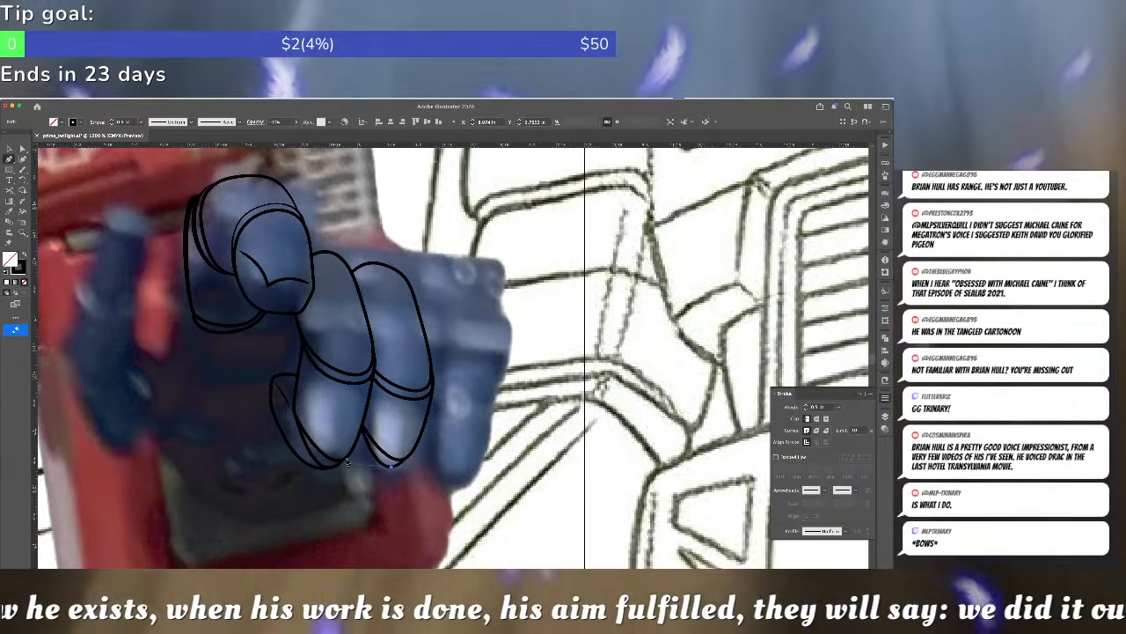
left_click_drag(349, 454, 322, 425)
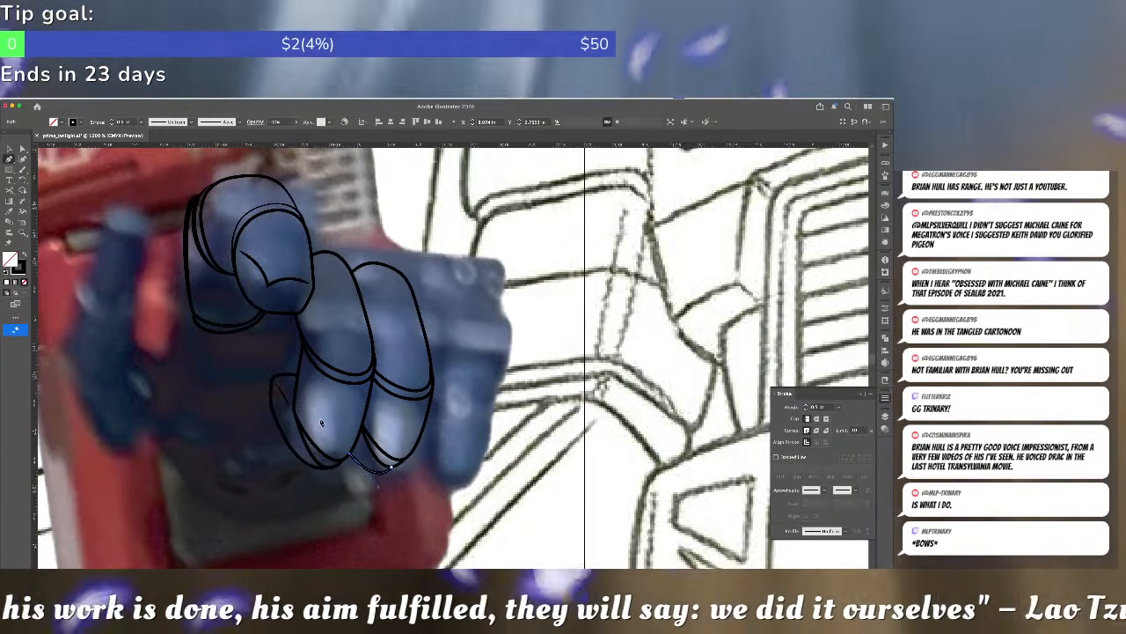
key("a")
left_click(503, 483)
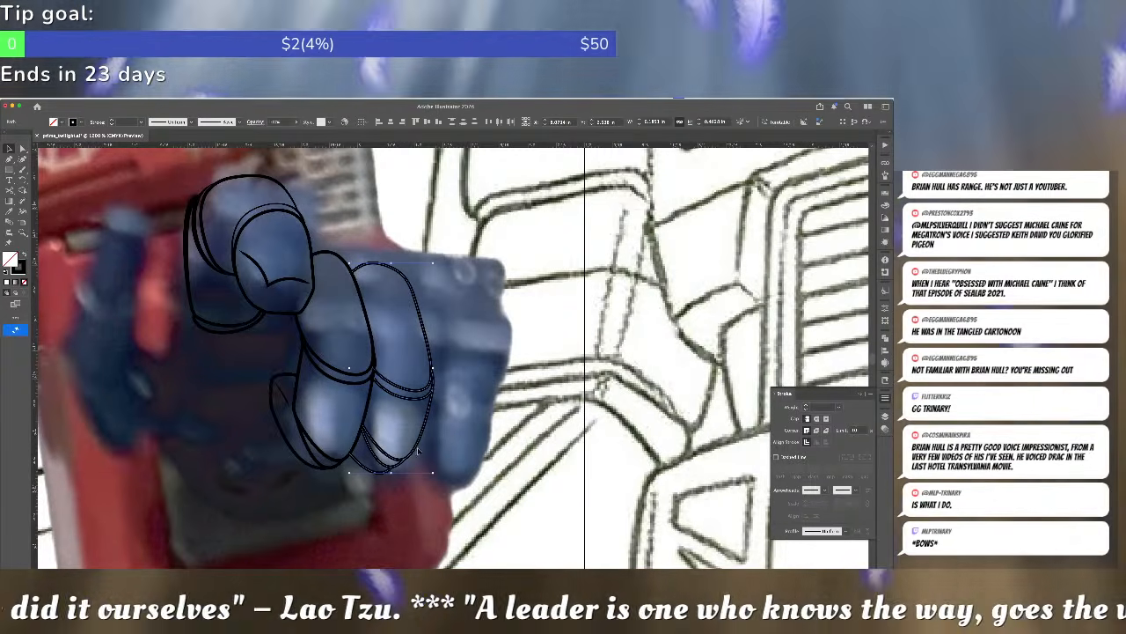
- Duplicate the second finger's outlines, then scale the copy down and place it over the third finger
left_click_drag(419, 451, 461, 463)
key("c")
key("v")
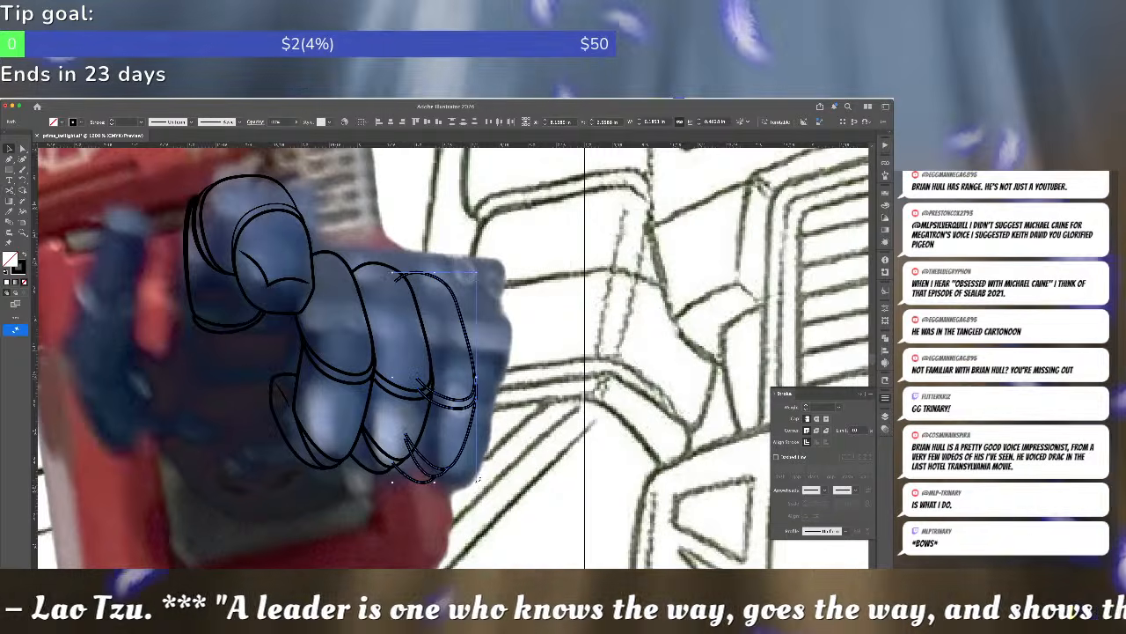
left_click_drag(479, 483, 462, 457)
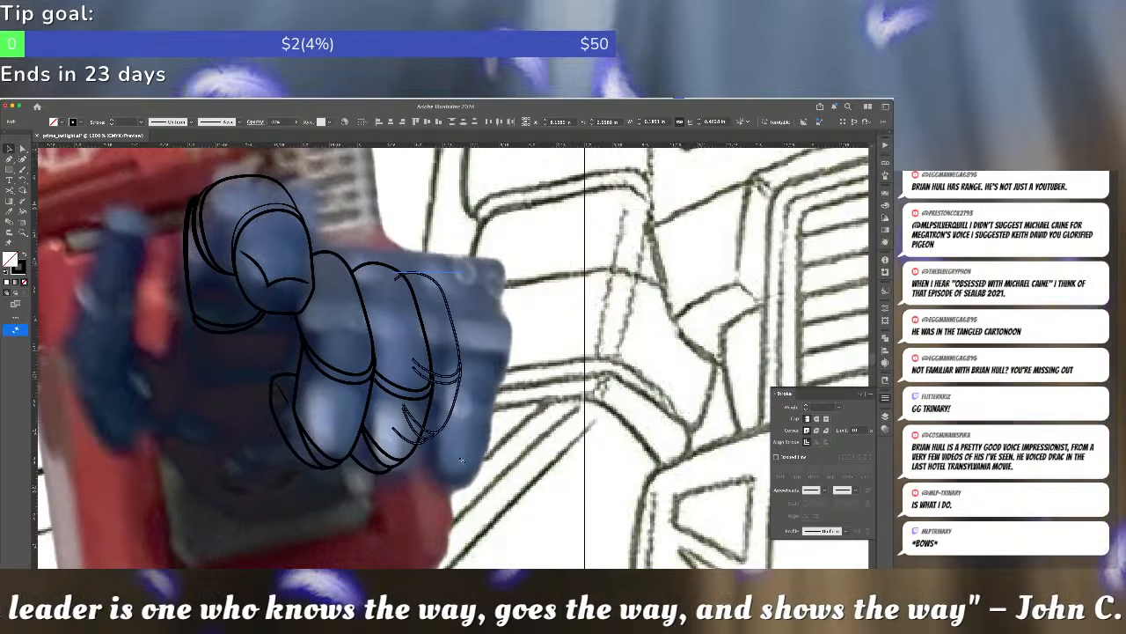
left_click_drag(459, 345, 462, 359)
- Cut the third finger's outlines with the Scissors tool where they overlap the second finger, and delete the overlapping pieces
key("c")
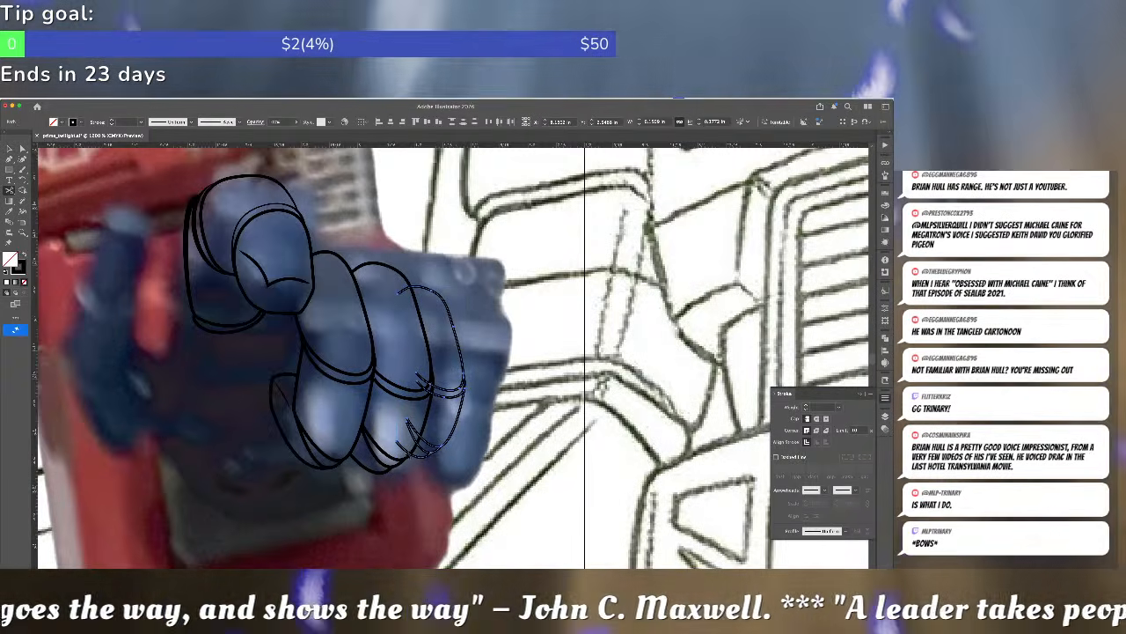
left_click(410, 452)
left_click(420, 447)
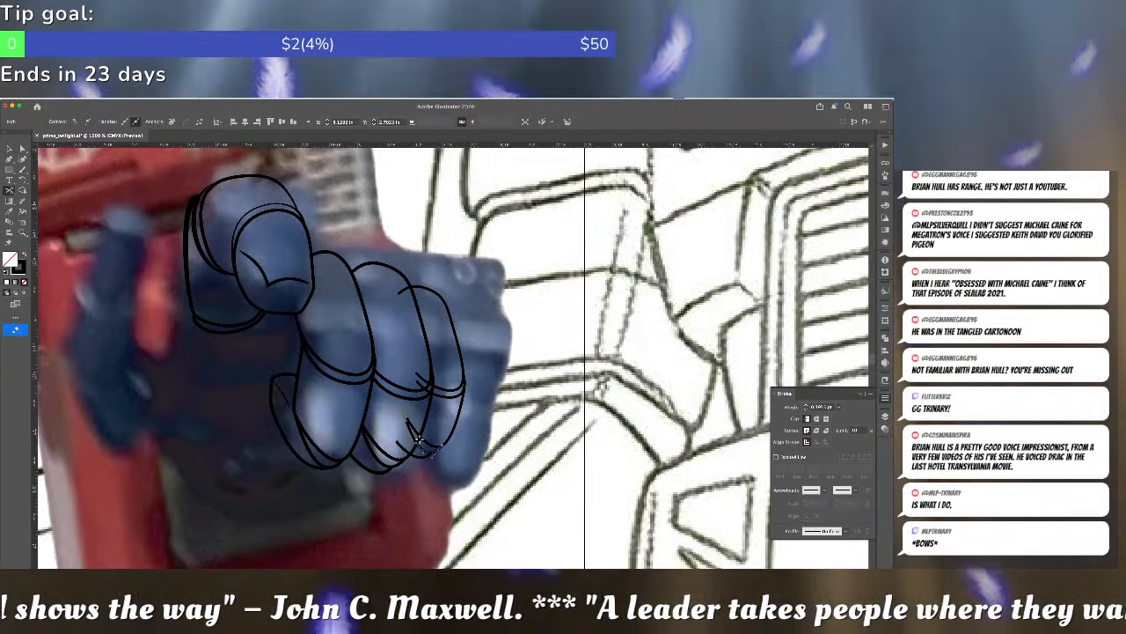
left_click(421, 439)
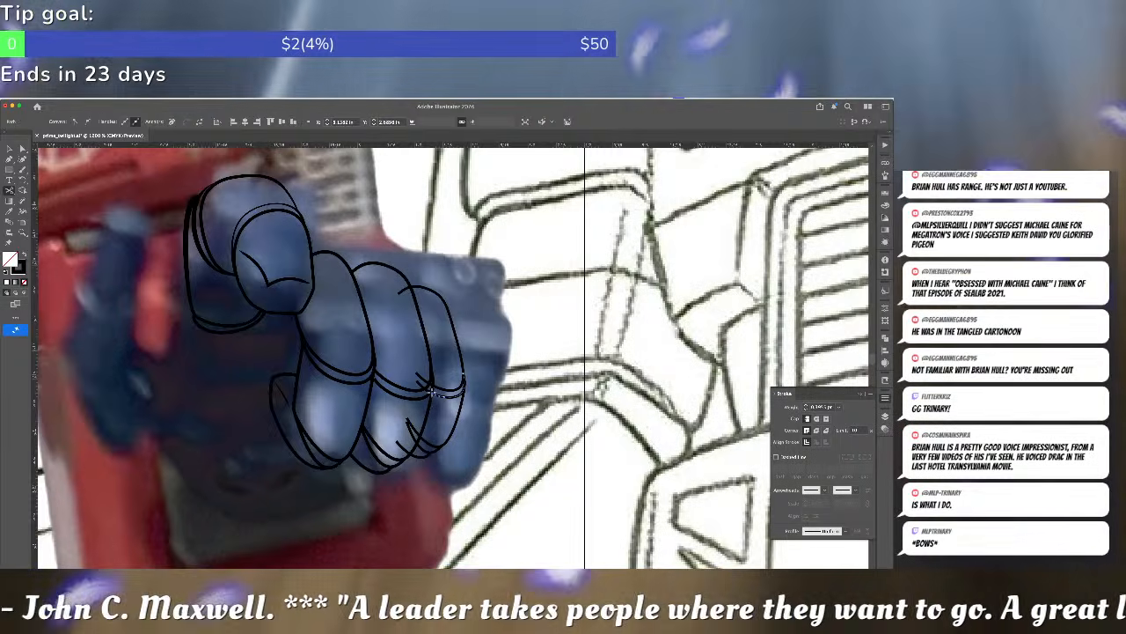
left_click(432, 389)
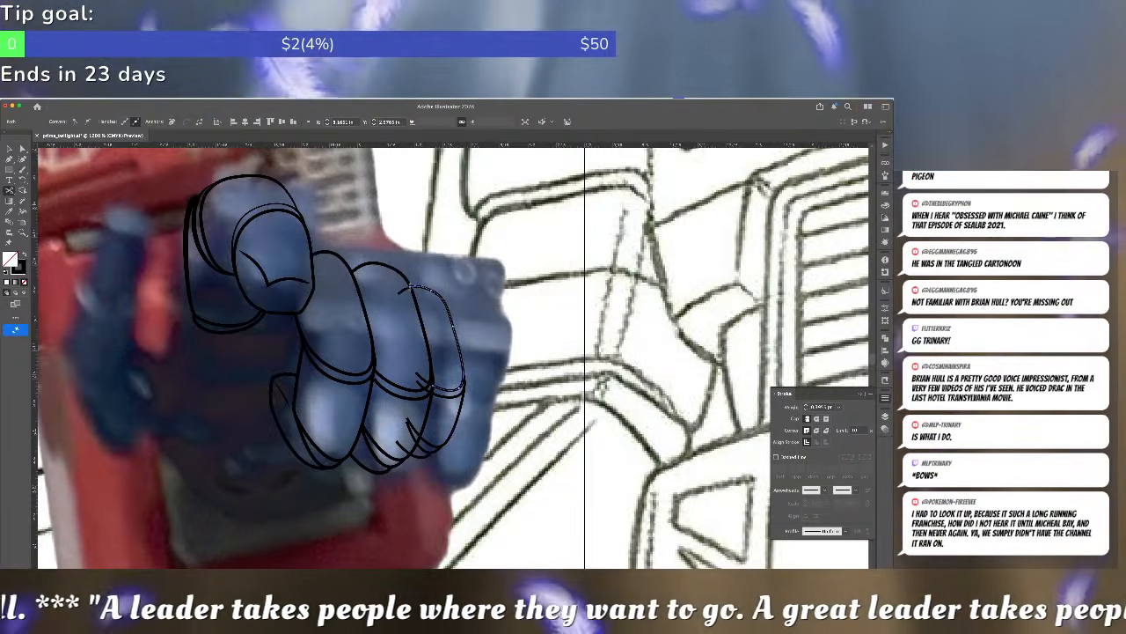
left_click(400, 295)
key("Delete")
left_click(418, 378)
key("Delete")
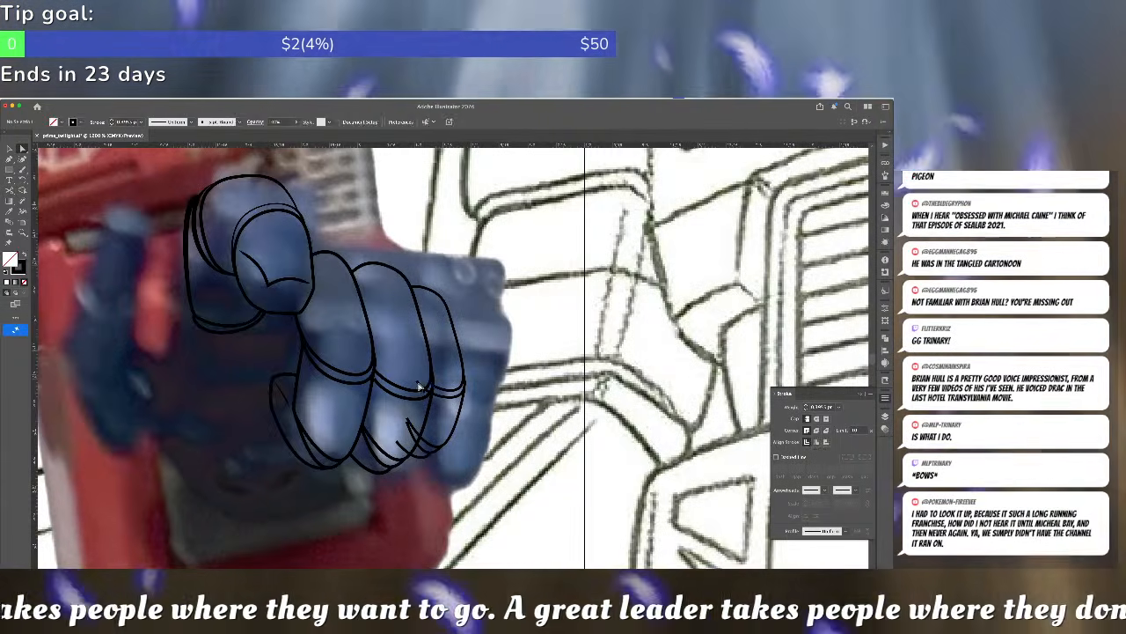
left_click(419, 383)
key("Delete")
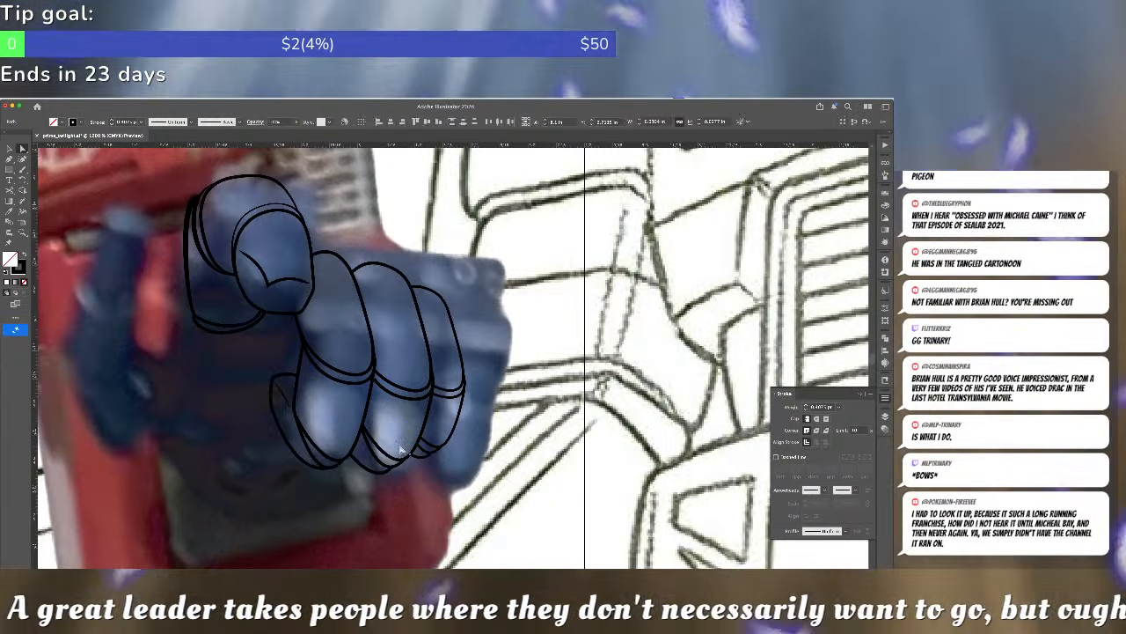
- Reshape the top of the third finger's upper outline so its open end meets the second finger's edge
left_click(424, 295)
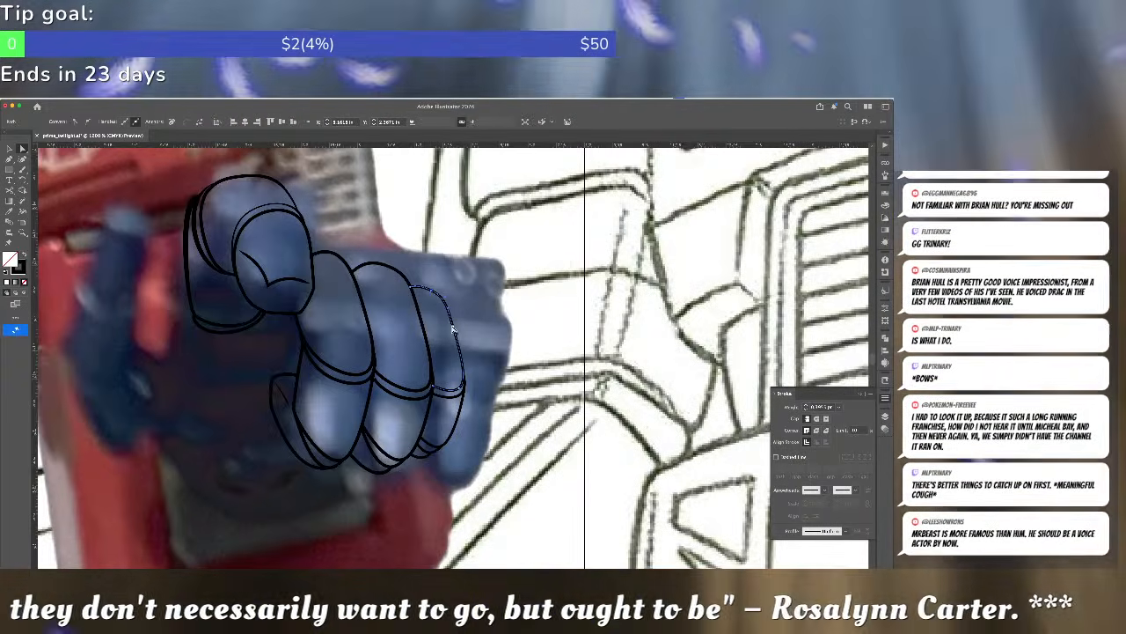
key("super+z")
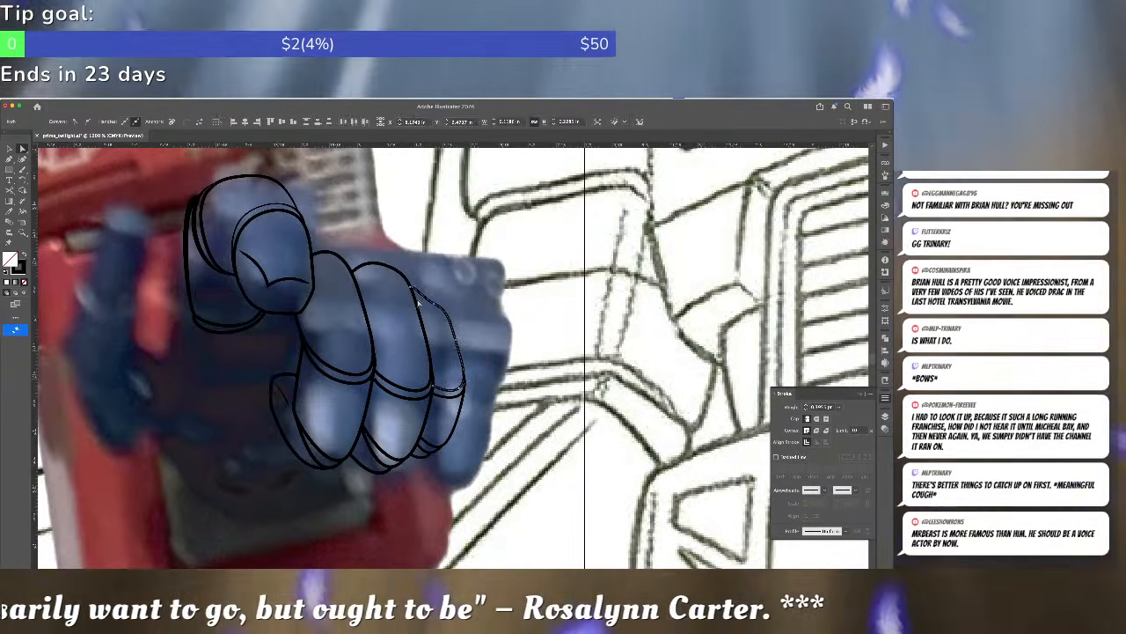
left_click_drag(411, 287, 417, 300)
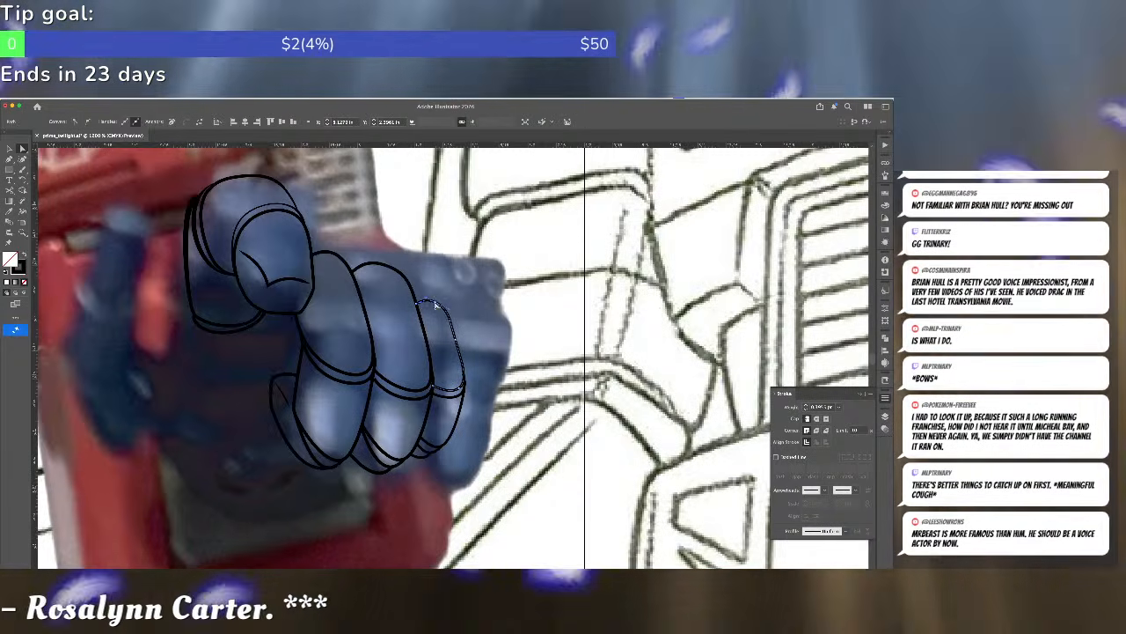
left_click(439, 307)
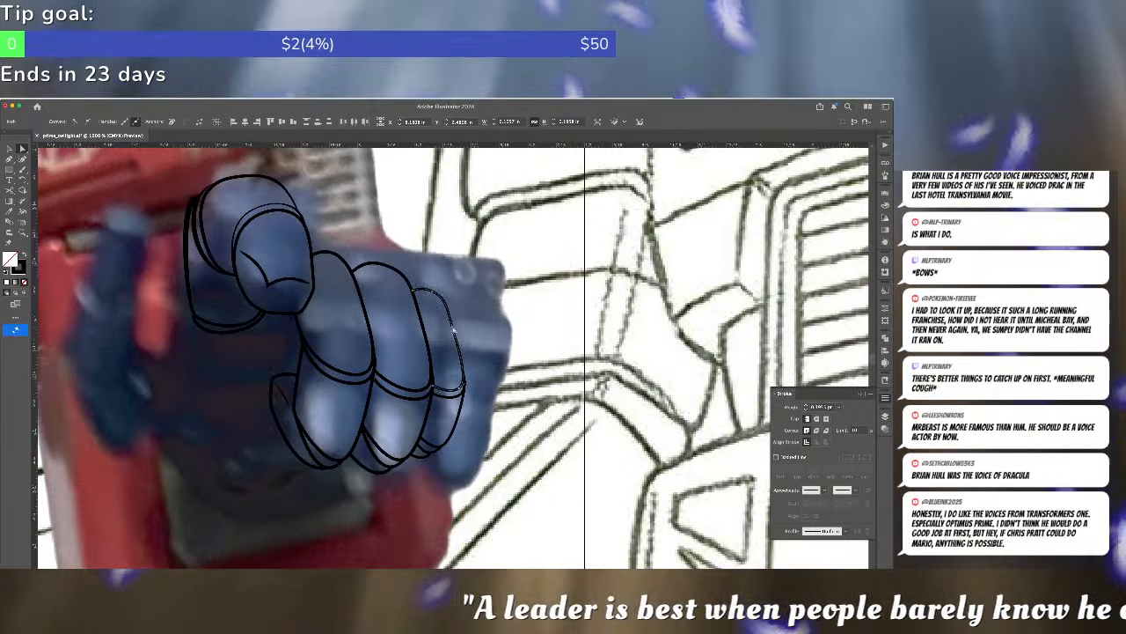
left_click(511, 320)
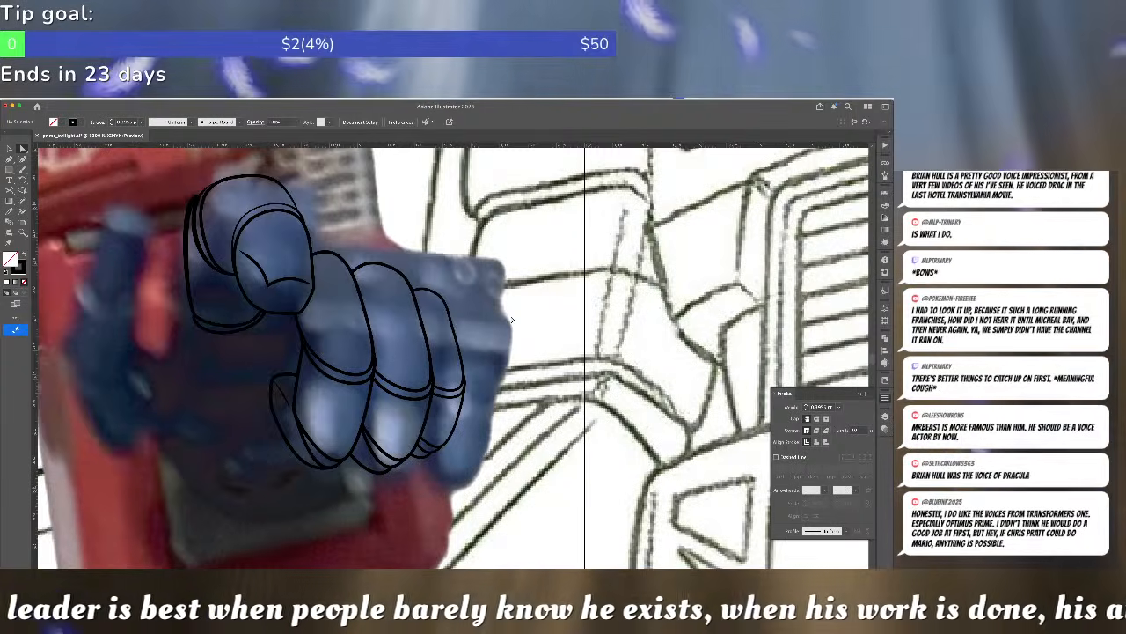
- Examine the three traced fingers in proportion to the hand, arm and torso of the reference figure
key("super+minus")
key("super+minus")
key("super+minus")
key("super+minus")
key("super+minus")
key("super+equal")
key("super+equal")
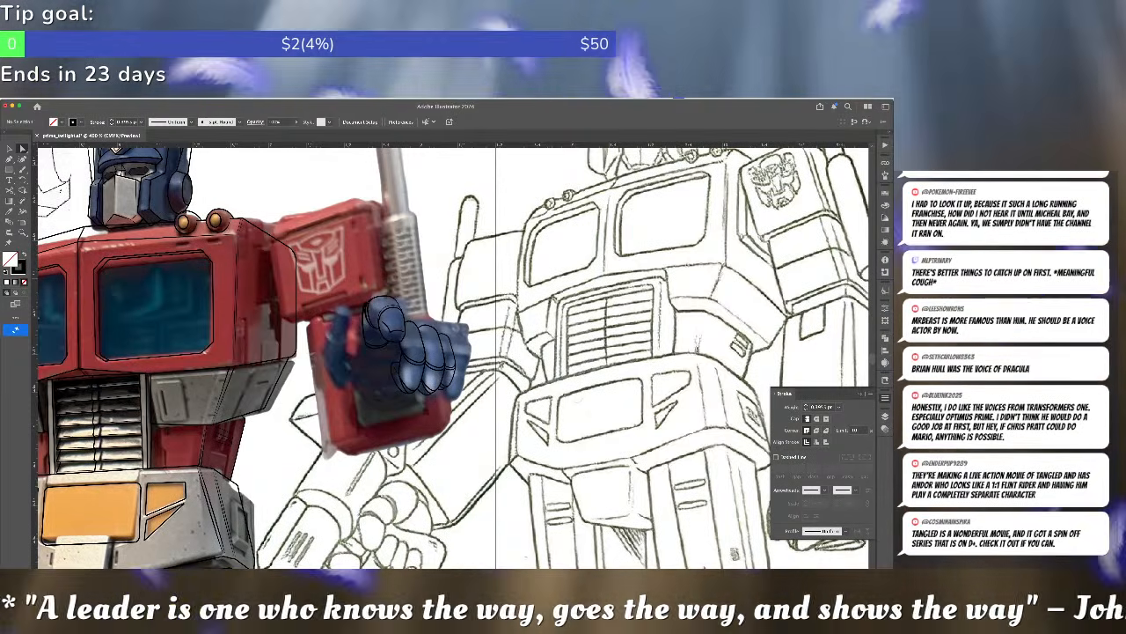
key("super+Tab")
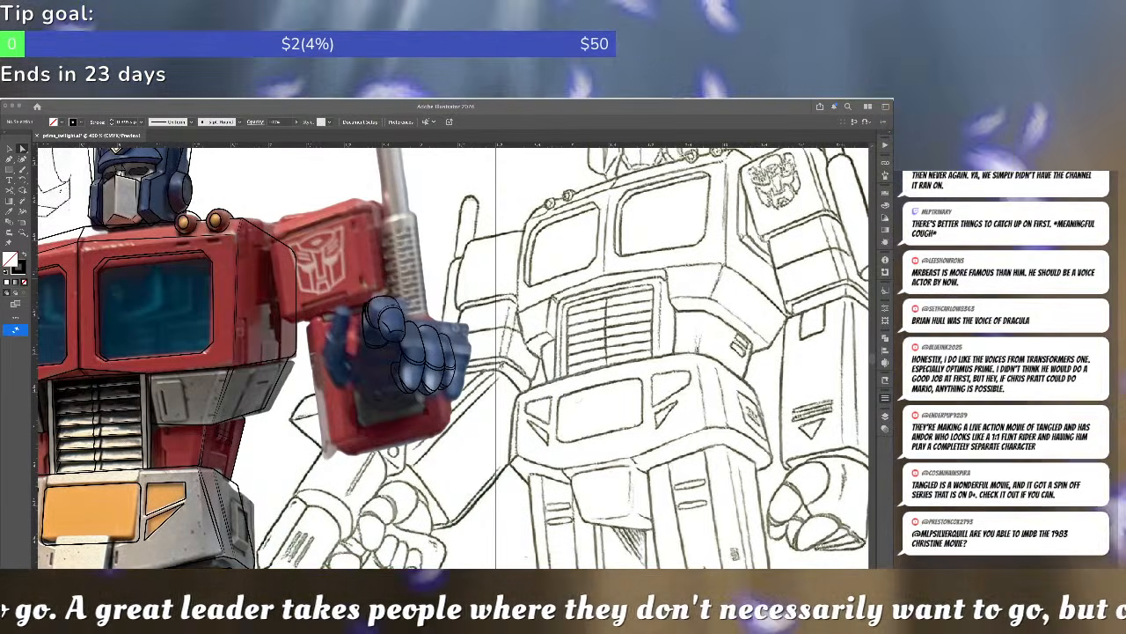
left_click(535, 335)
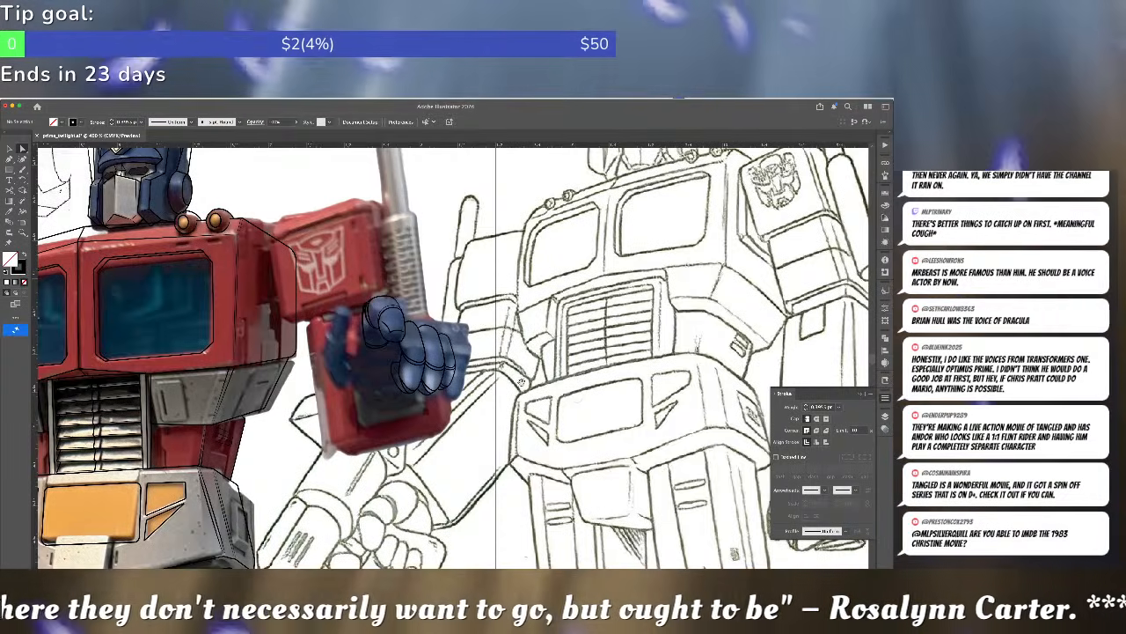
left_click_drag(521, 382, 489, 369)
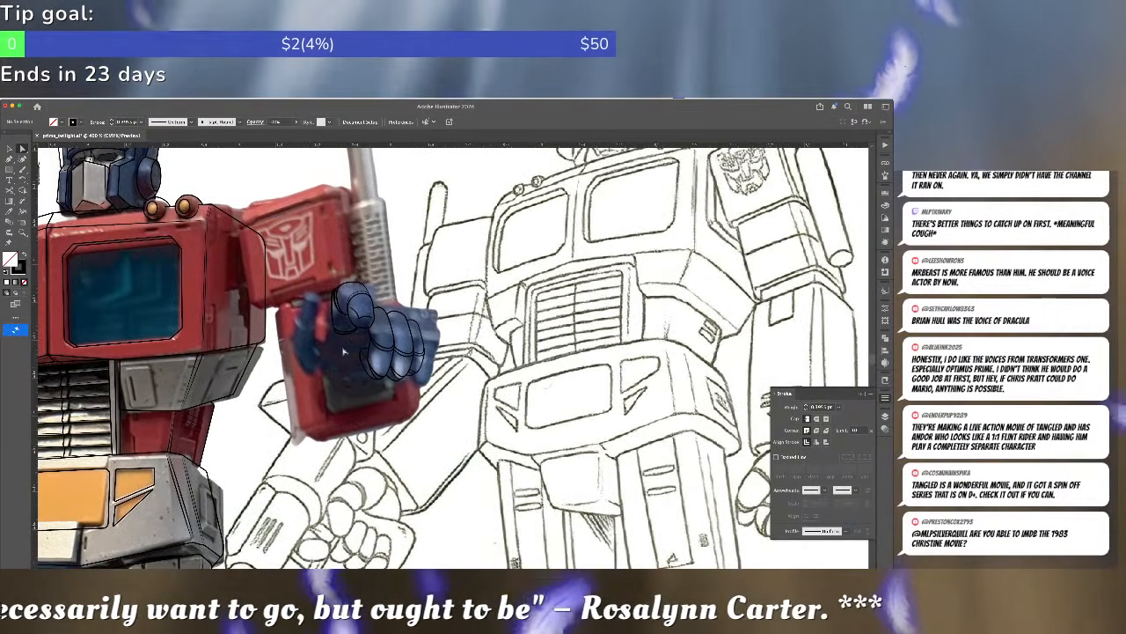
- Draw the rounded outline of the thumb's base in the palm with the Pen tool and adjust its anchor points to the reference
left_click(338, 328)
left_click(348, 319)
key("p")
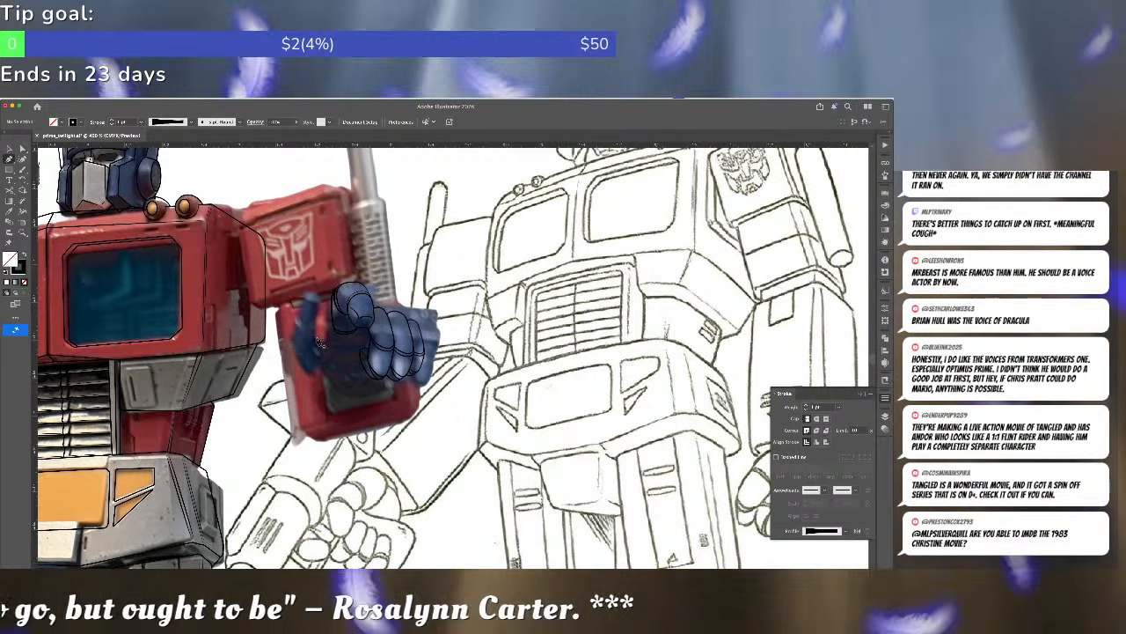
left_click_drag(328, 348, 257, 291)
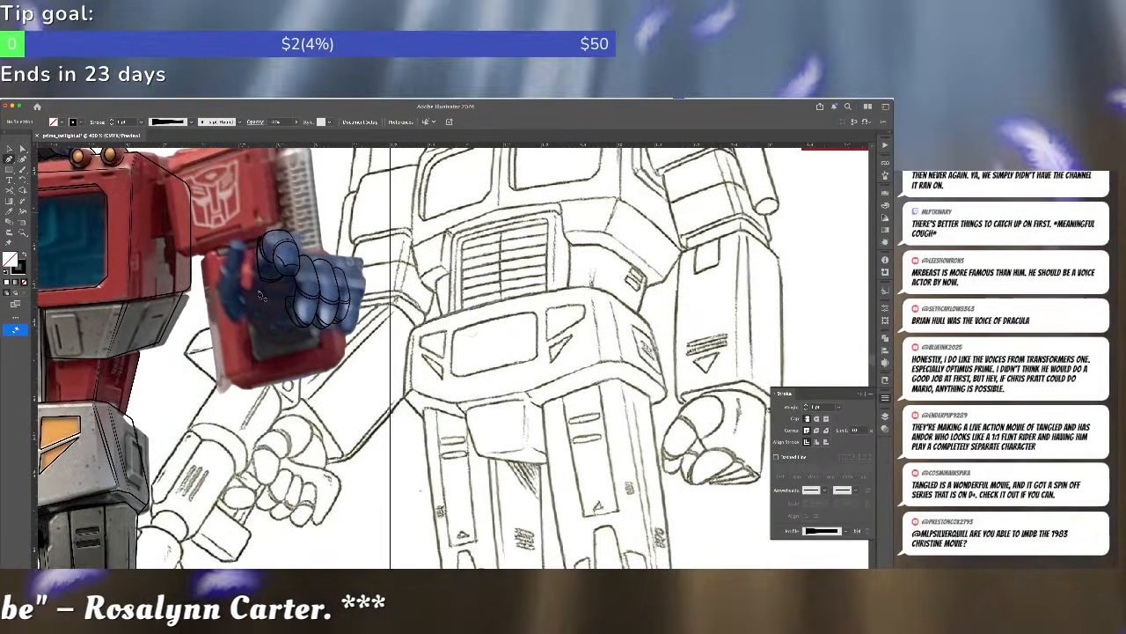
left_click(257, 290)
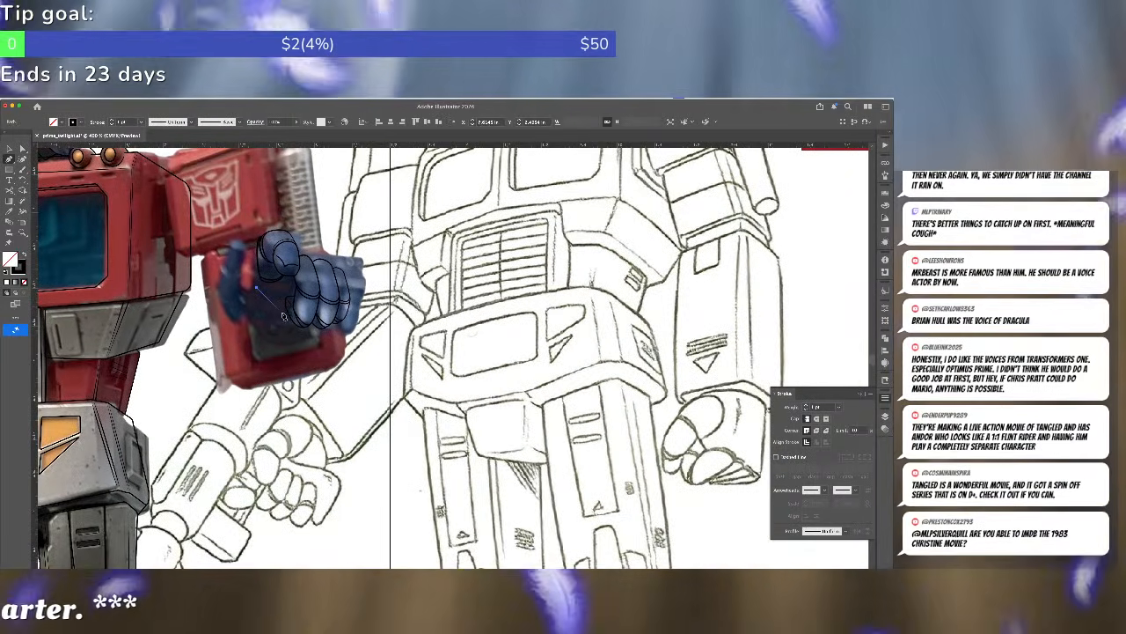
left_click_drag(285, 323, 275, 297)
key("a")
left_click(241, 304)
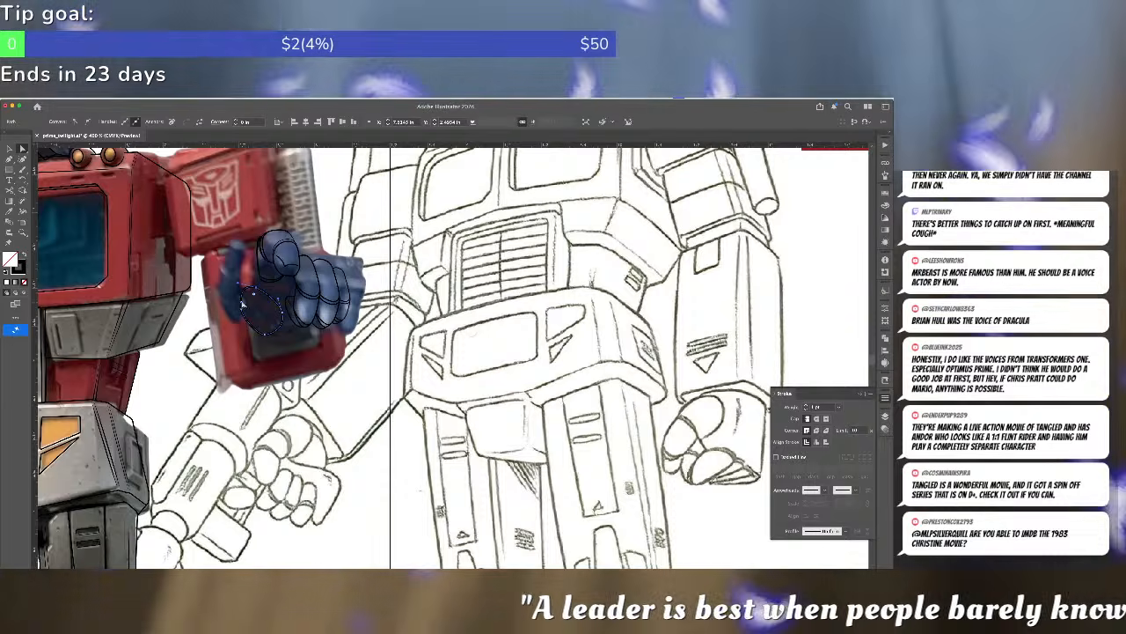
left_click(247, 309)
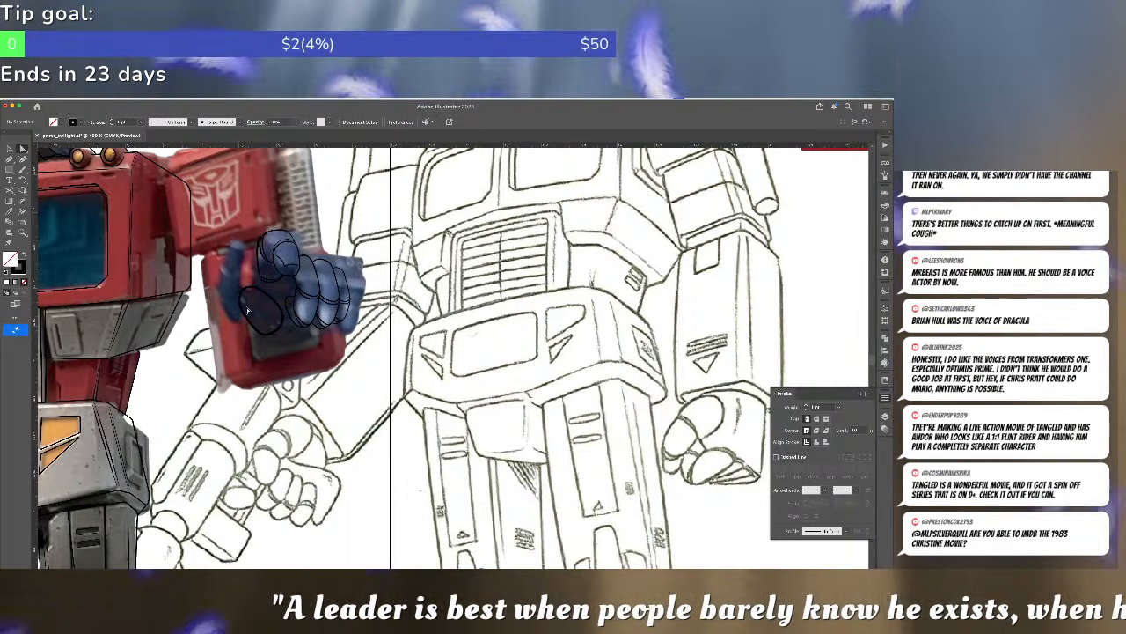
- Draw a closed curved outline for the thumb's middle segment, overlapping the upper edge of the thumb's base
key("p")
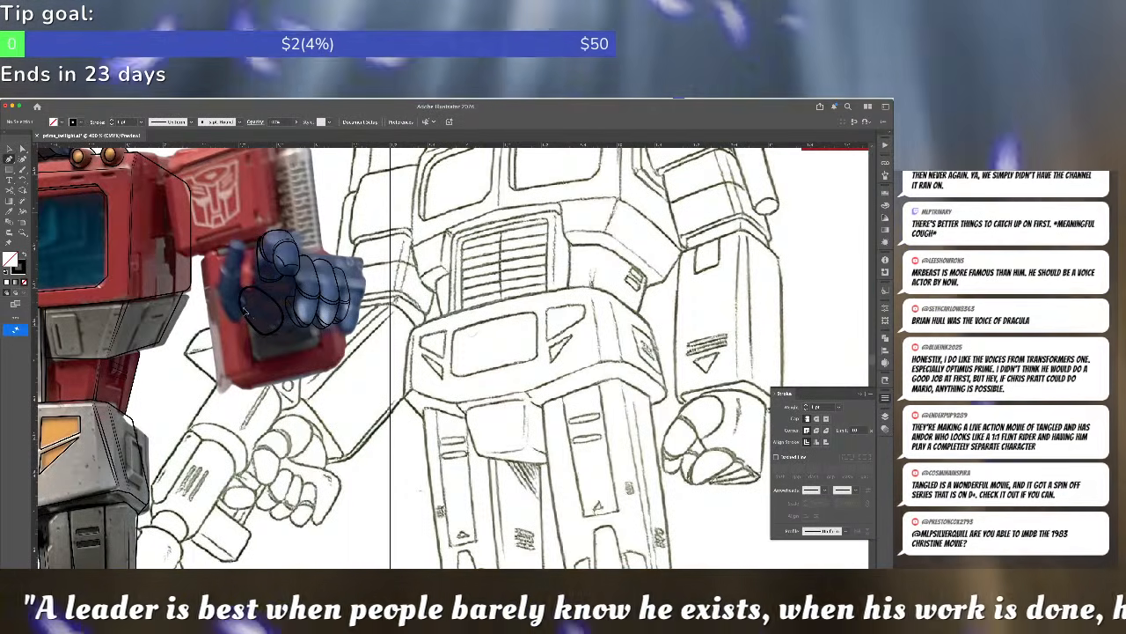
left_click(246, 309)
left_click_drag(260, 308, 263, 302)
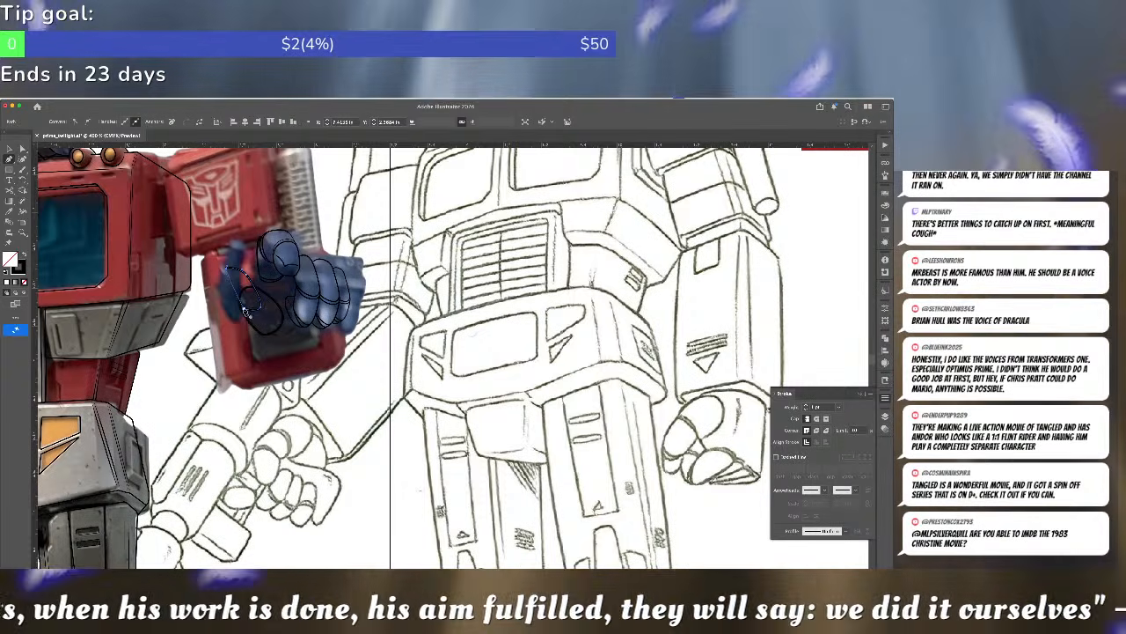
left_click_drag(246, 302, 259, 313)
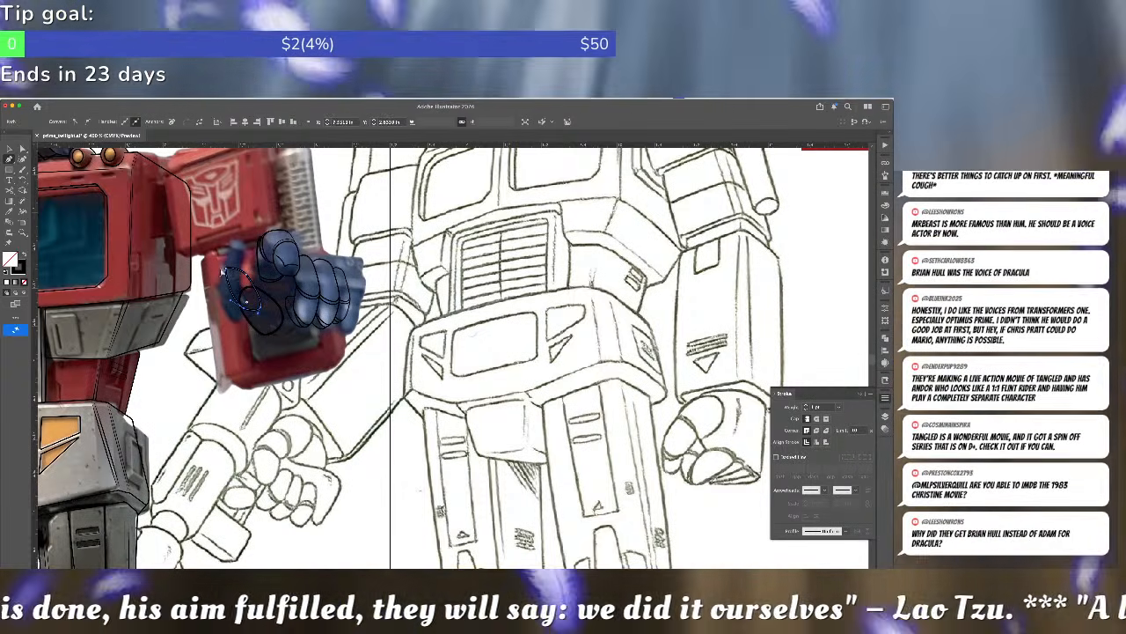
- Adjust the anchor points and curves of the thumb's middle segment to follow the reference hand
key("a")
left_click(226, 270)
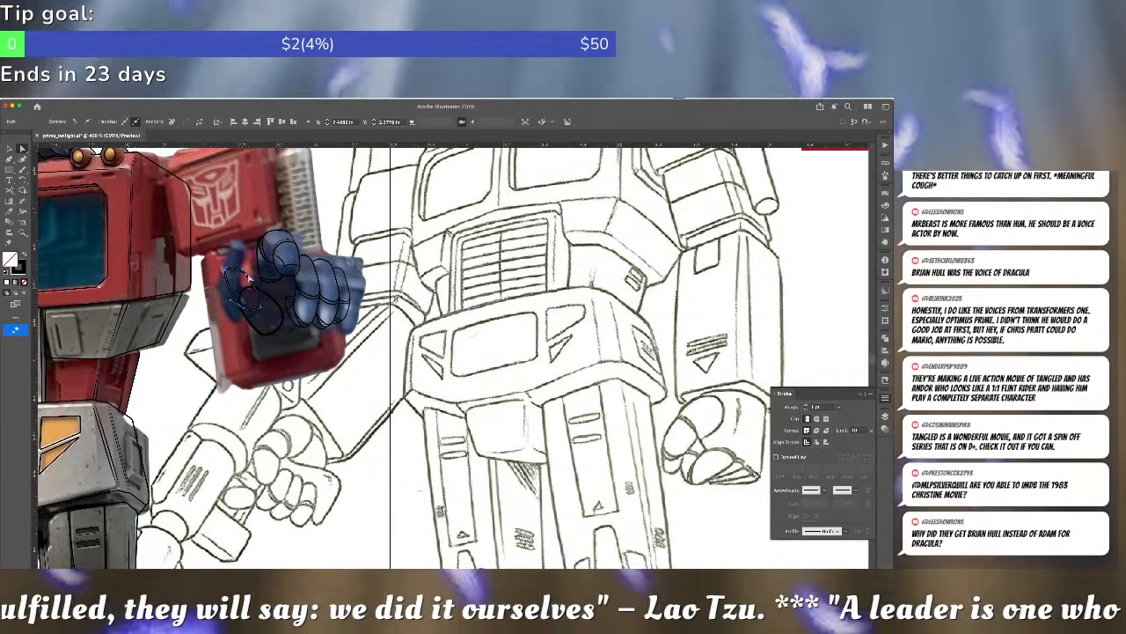
left_click(249, 276)
left_click(261, 306)
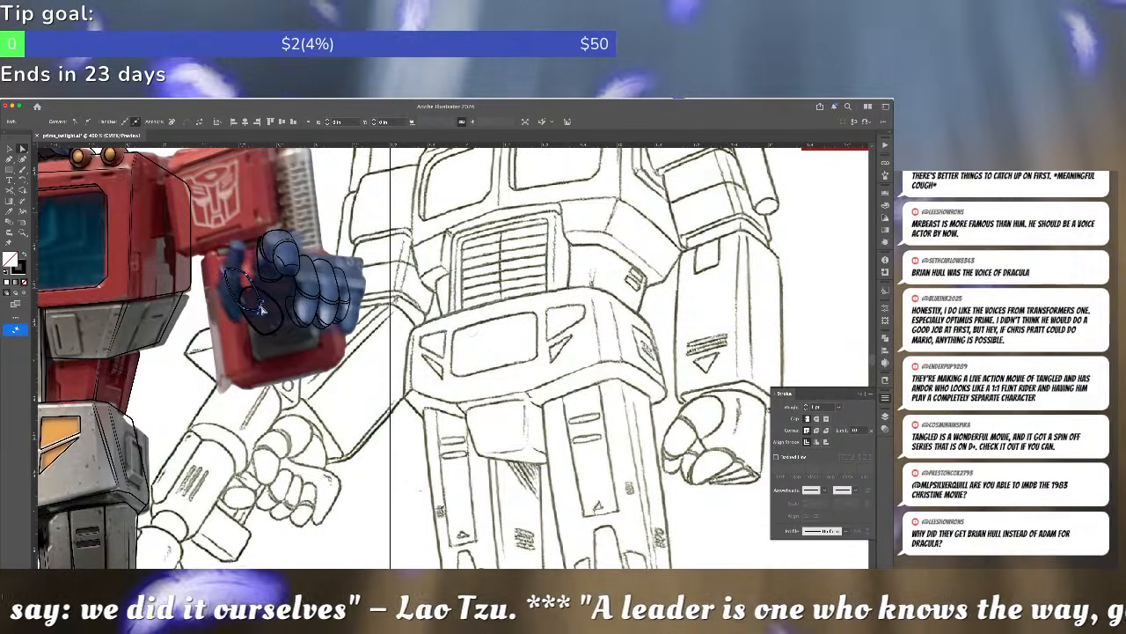
left_click_drag(261, 308, 262, 303)
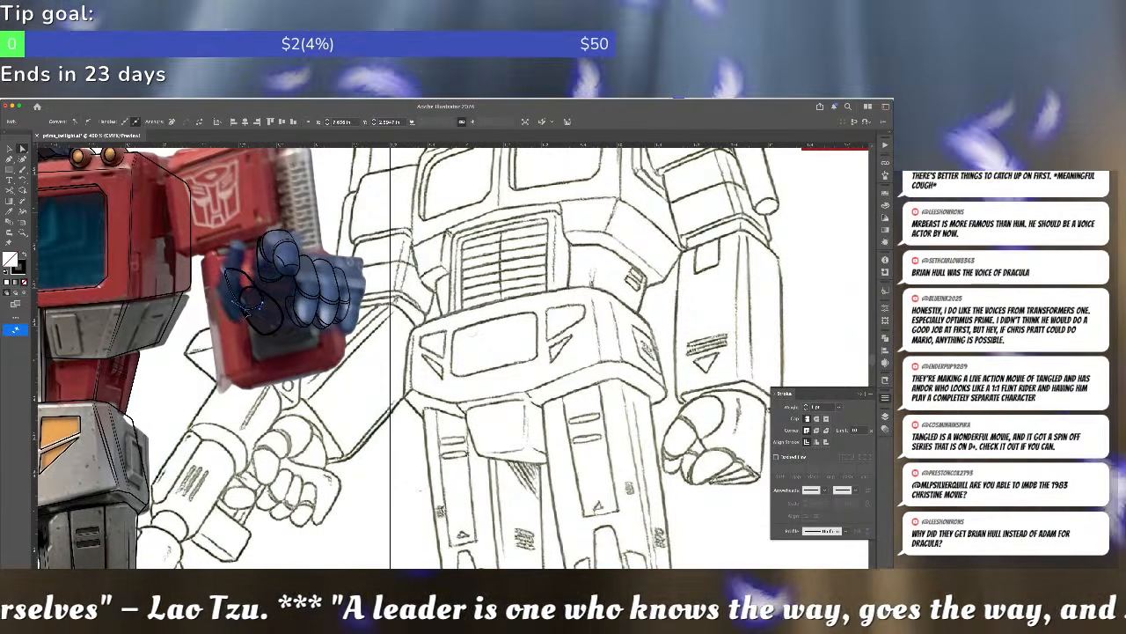
left_click(228, 271)
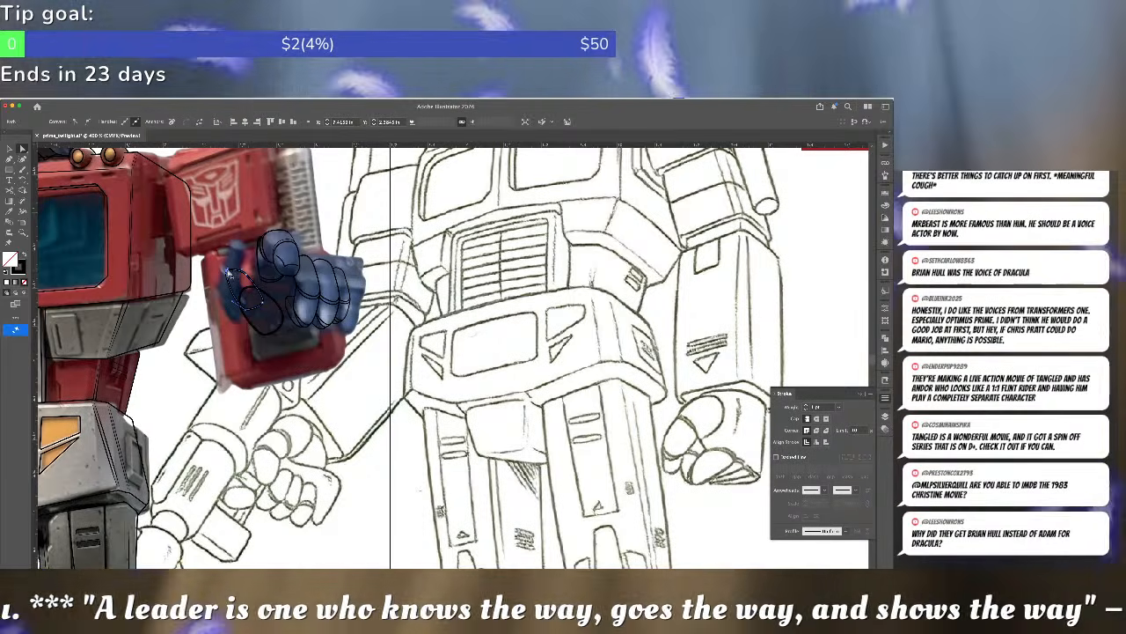
- Cut the thumb base's outline with the Scissors tool where it crosses the middle segment, and delete the overlapping piece
left_click(255, 287)
key("c")
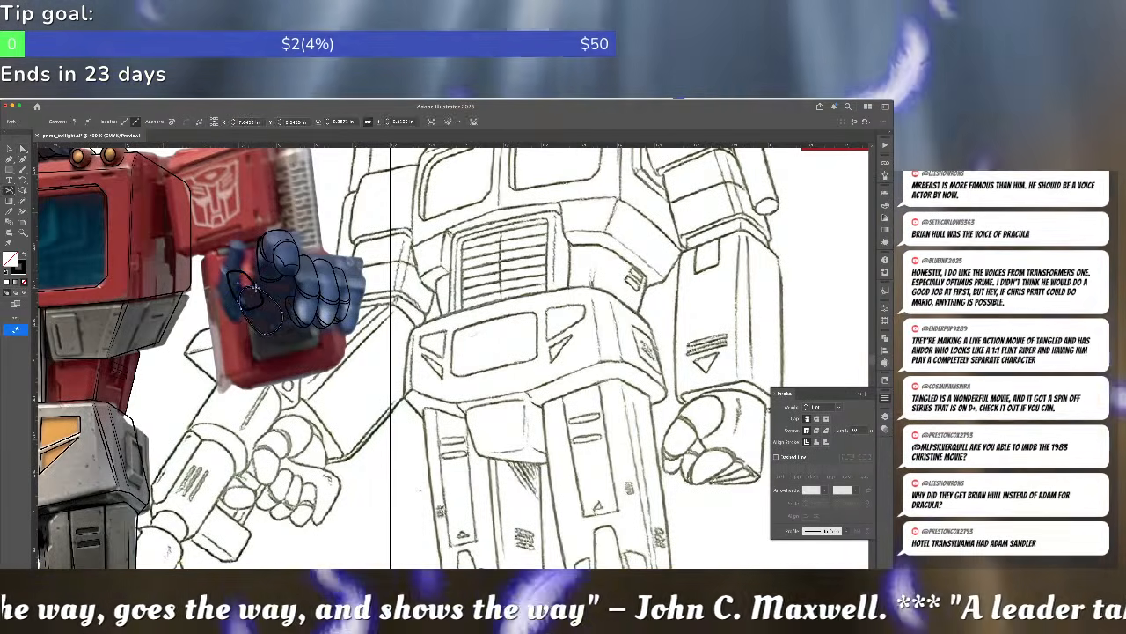
left_click(242, 306)
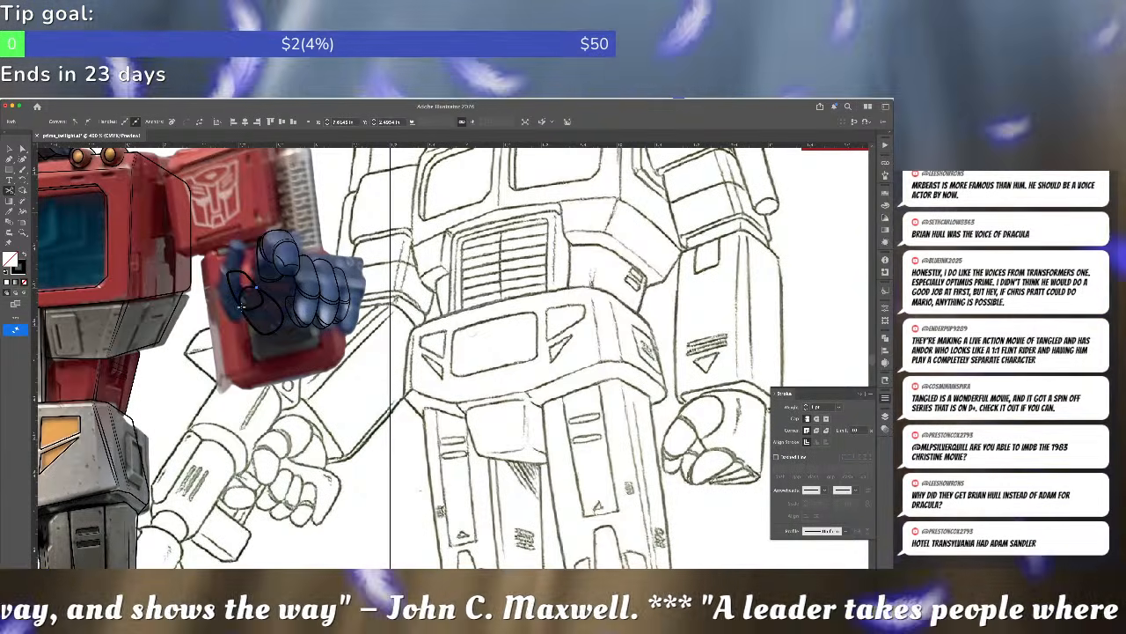
key("a")
left_click(262, 291)
key("Delete")
key("Delete")
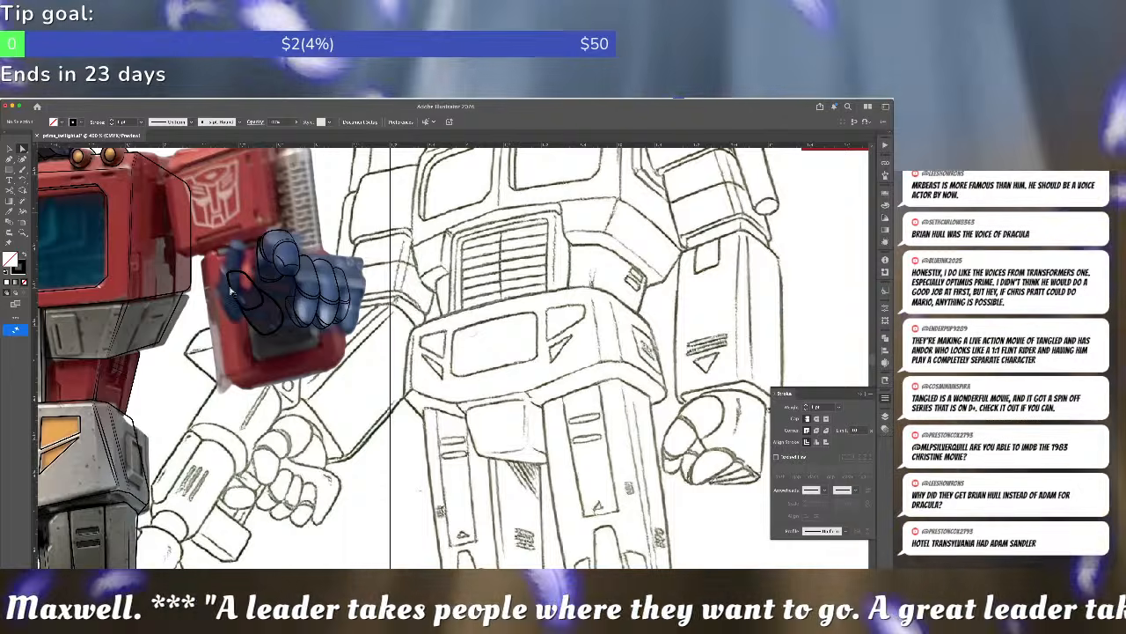
- Draw a closed, rounded outline for the thumb's tip with the Pen tool, overlapping the top of the middle segment
key("p")
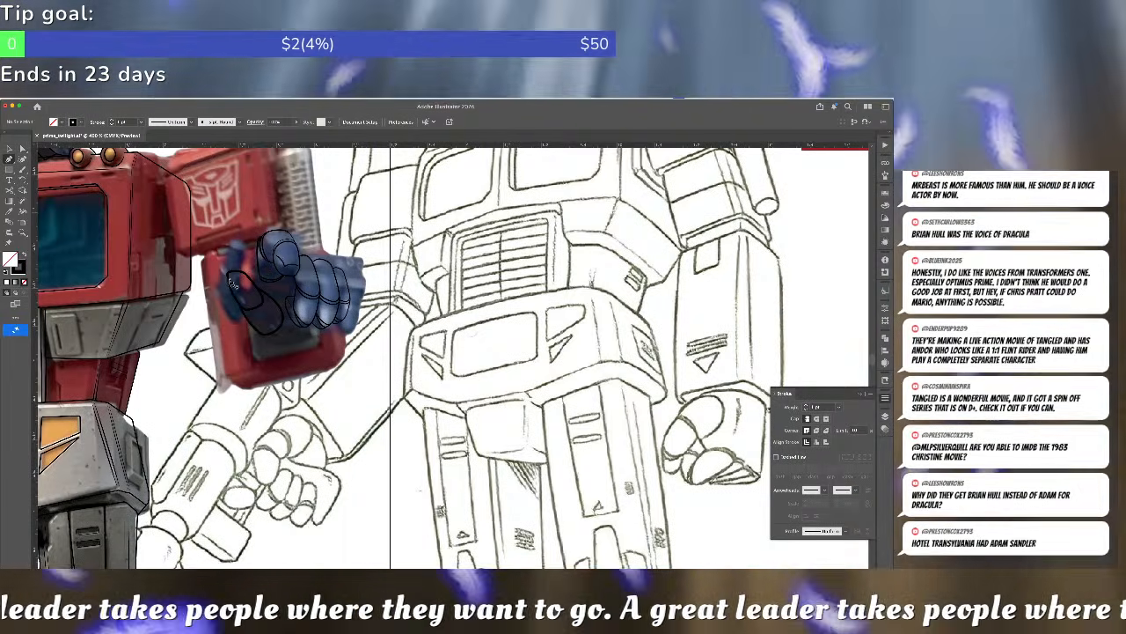
left_click(249, 280)
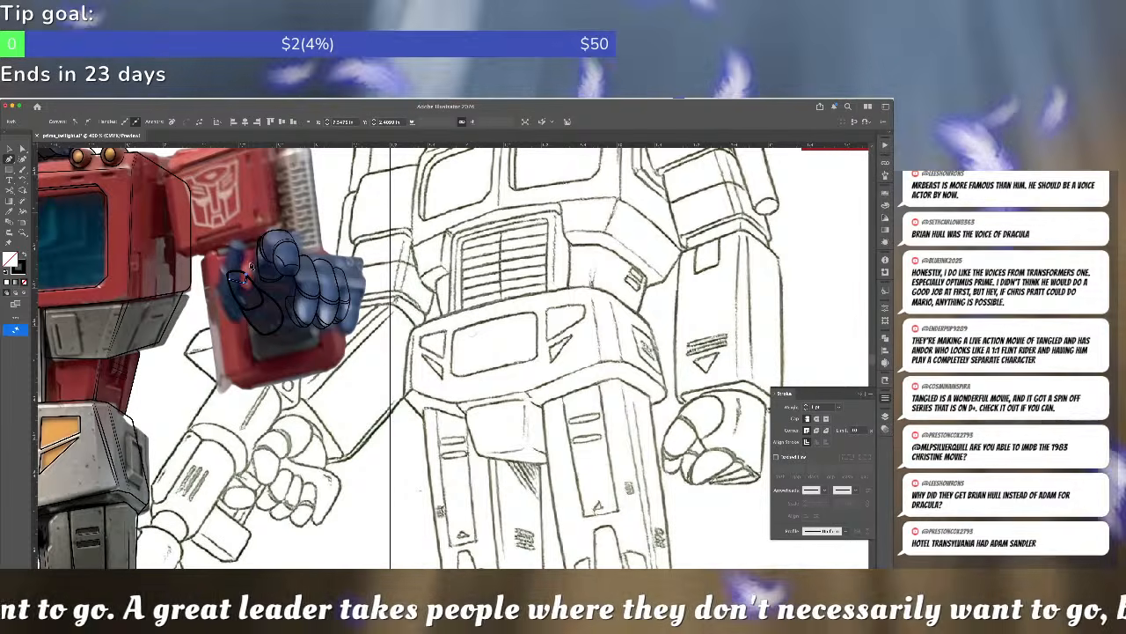
left_click_drag(245, 253, 226, 247)
left_click(229, 281)
key("a")
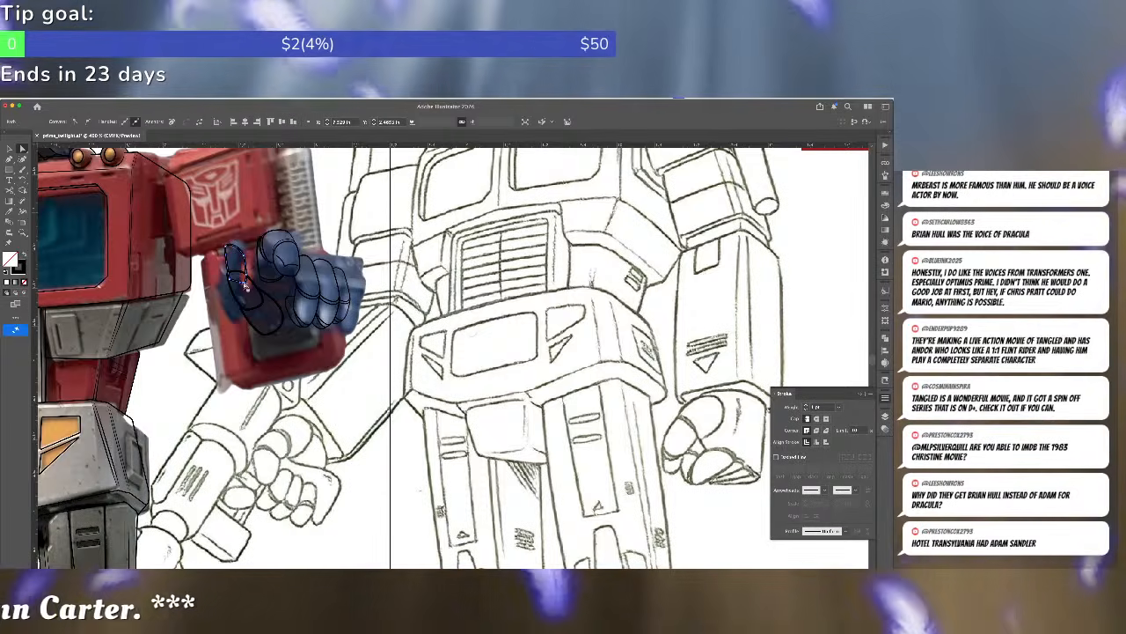
key("shift+c")
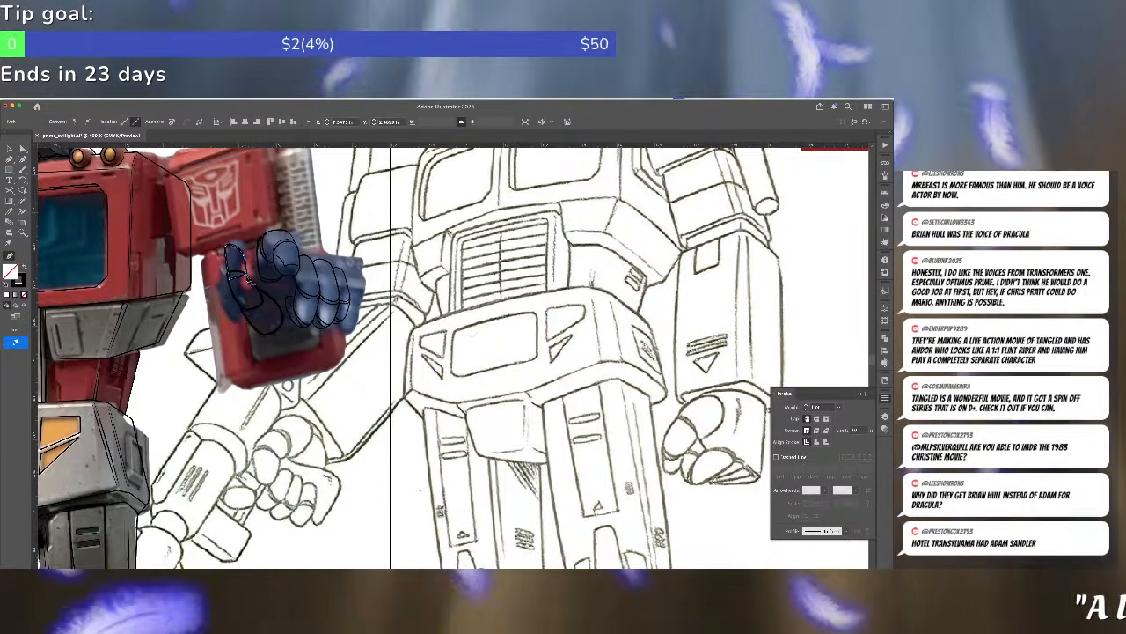
key("p")
left_click(245, 279)
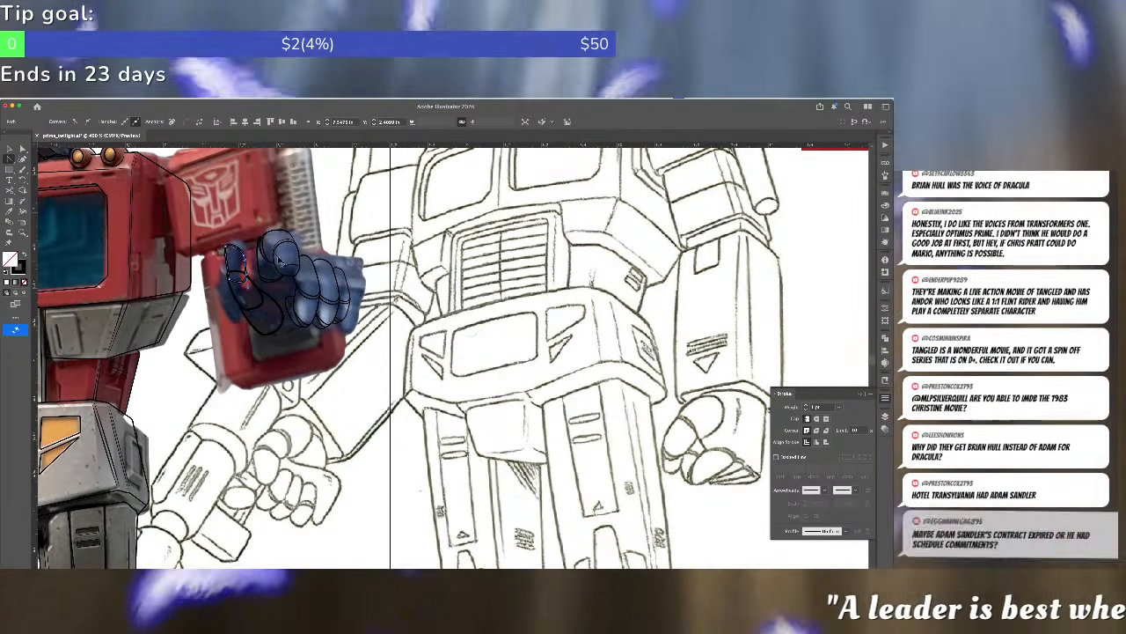
key("v")
- Reshape the thumb tip's outline by moving its upper anchor points to give it a fuller rounded top
scroll(264, 264, "up", 3)
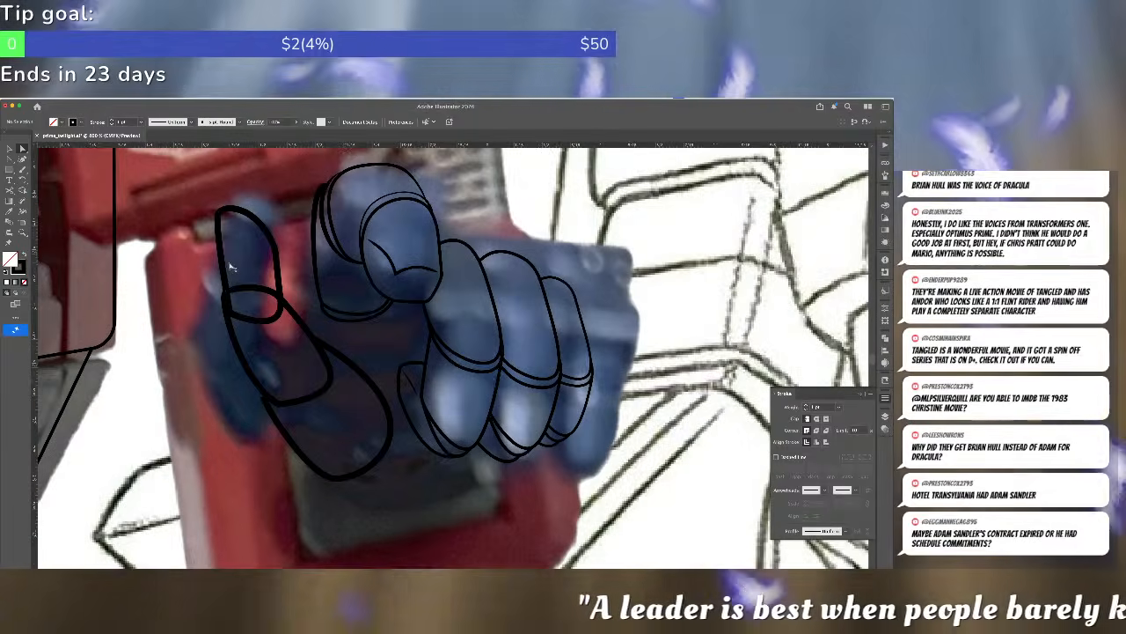
left_click(228, 286)
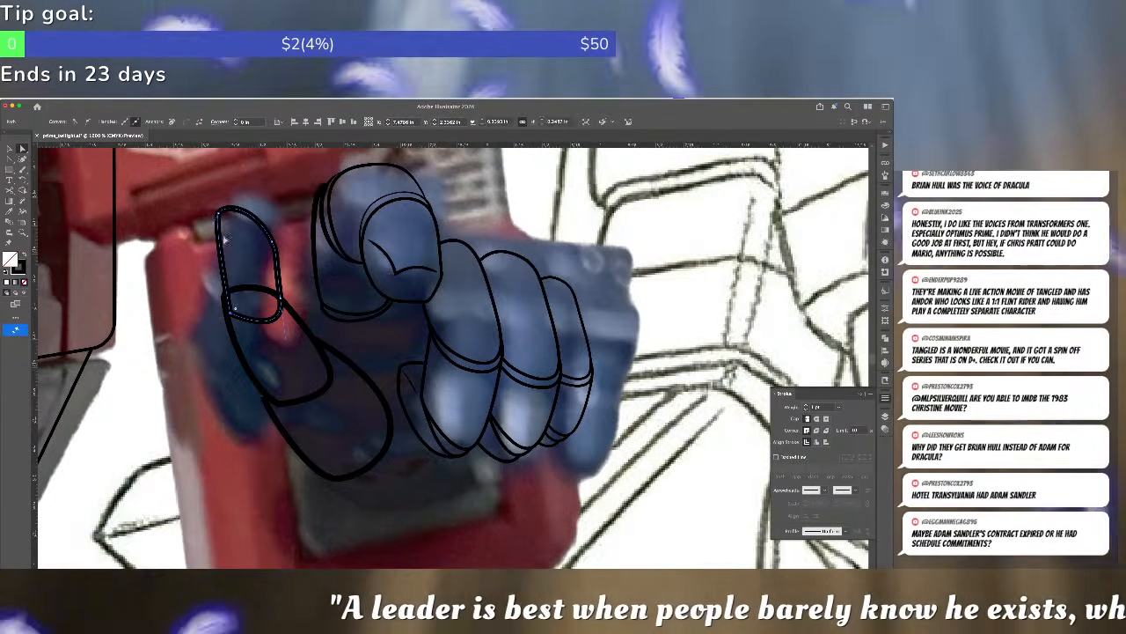
left_click_drag(220, 219, 213, 217)
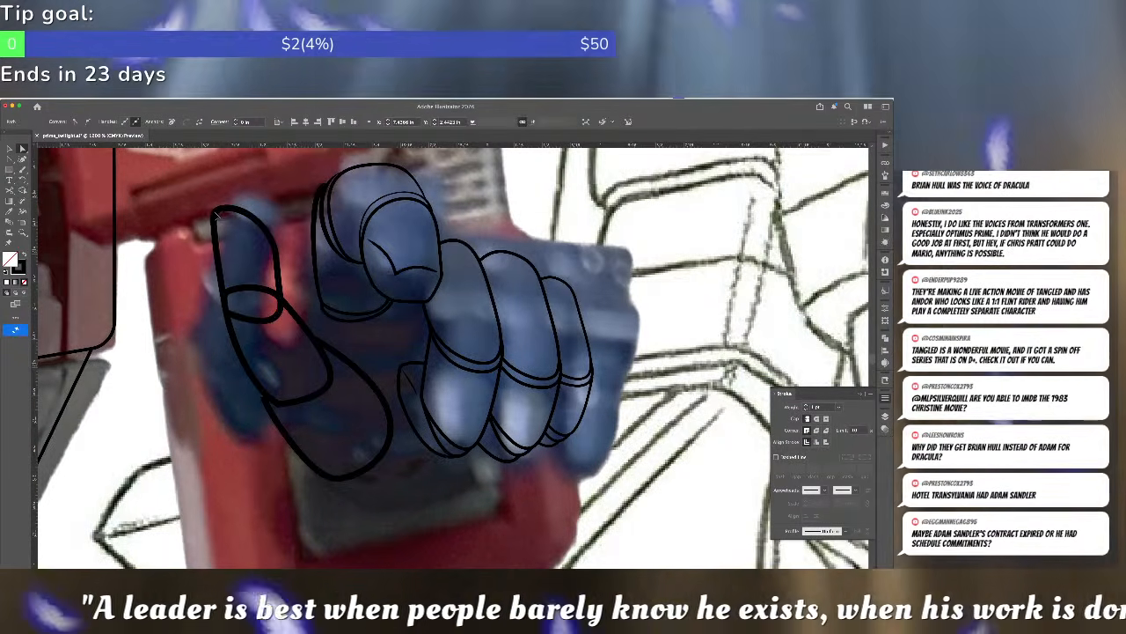
left_click(271, 247)
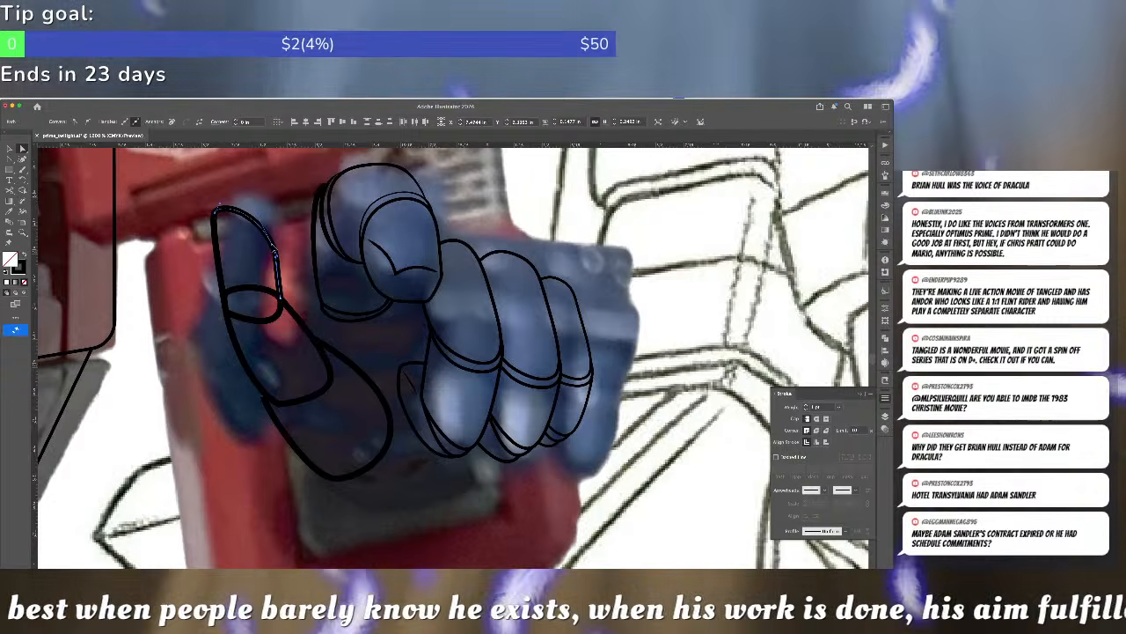
left_click_drag(275, 252, 271, 243)
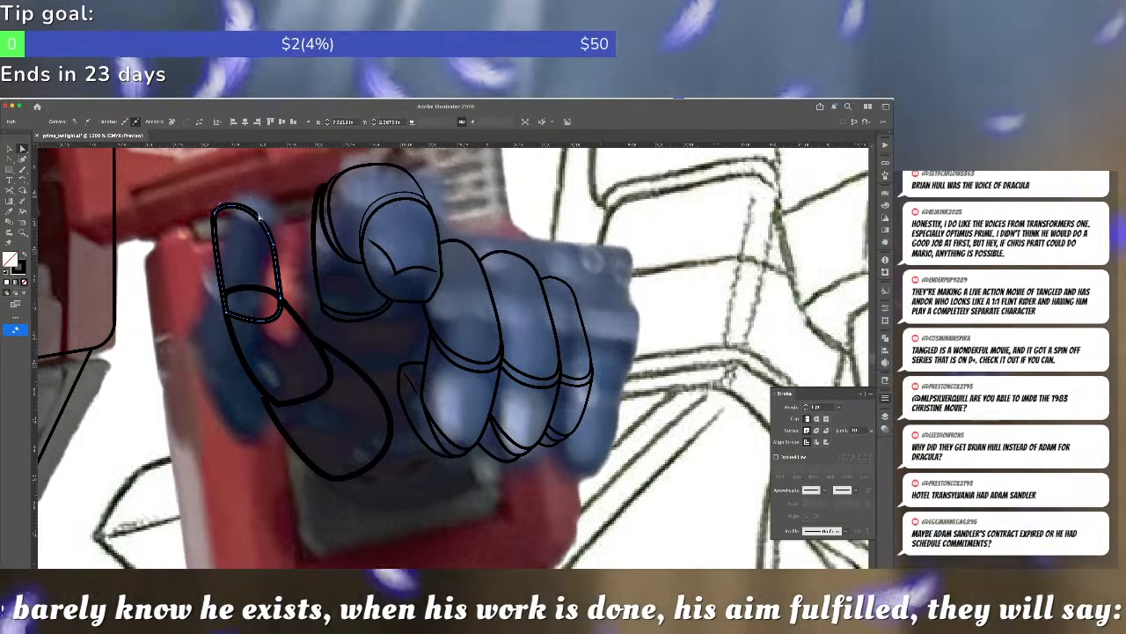
left_click(254, 206)
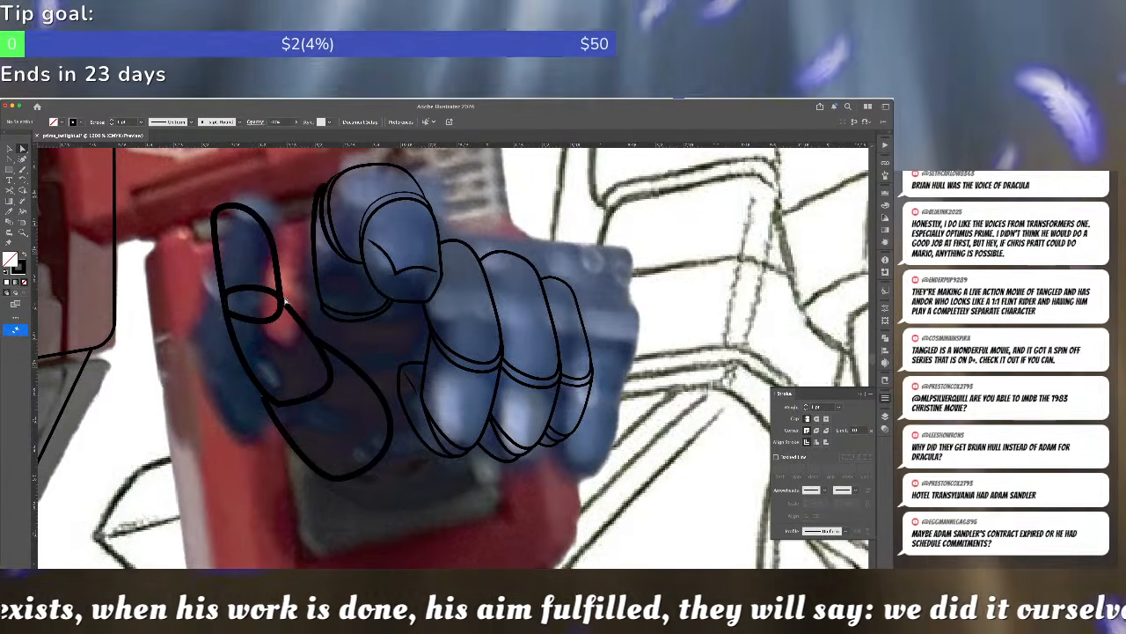
- Cut the middle segment's outline with the Scissors tool where it crosses the thumb tip, and delete the overlapping piece
left_click(288, 304)
key("c")
left_click(281, 300)
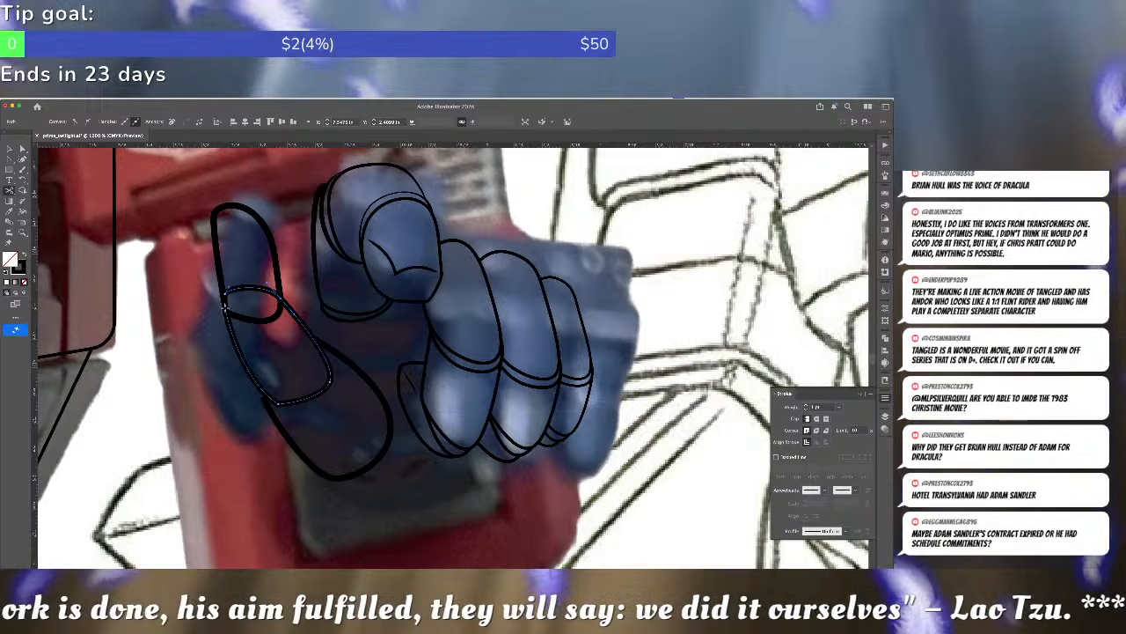
left_click(226, 310)
key("a")
left_click(241, 301)
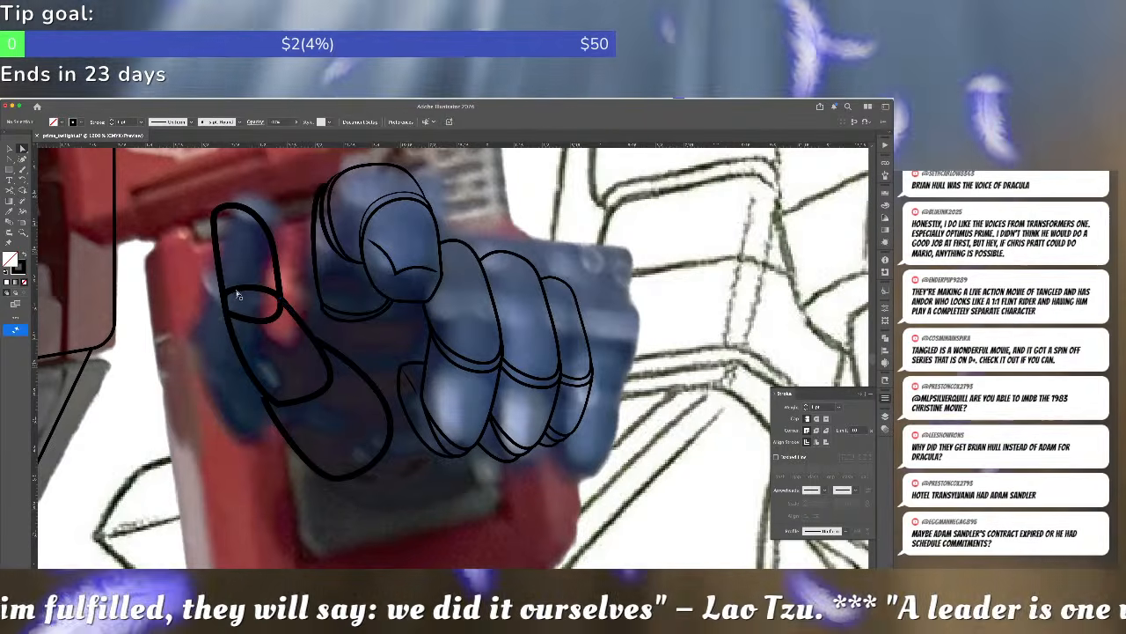
left_click(236, 290)
key("Delete")
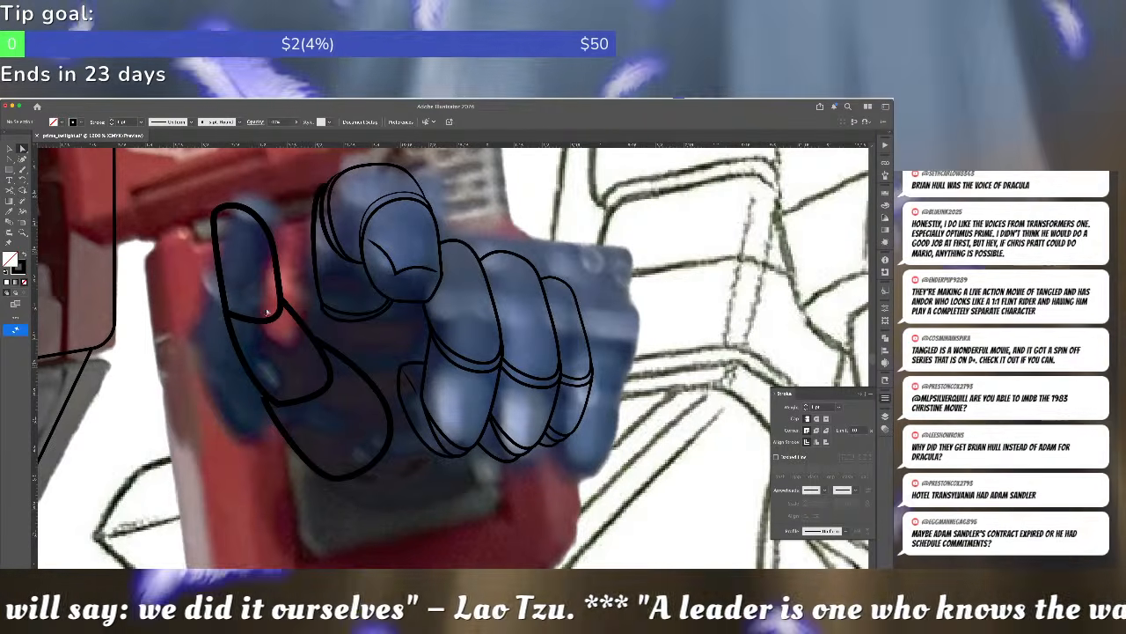
- Select the three thumb outlines, match their stroke to the finger outlines with the Eyedropper, and deselect them
key("v")
left_click(288, 432)
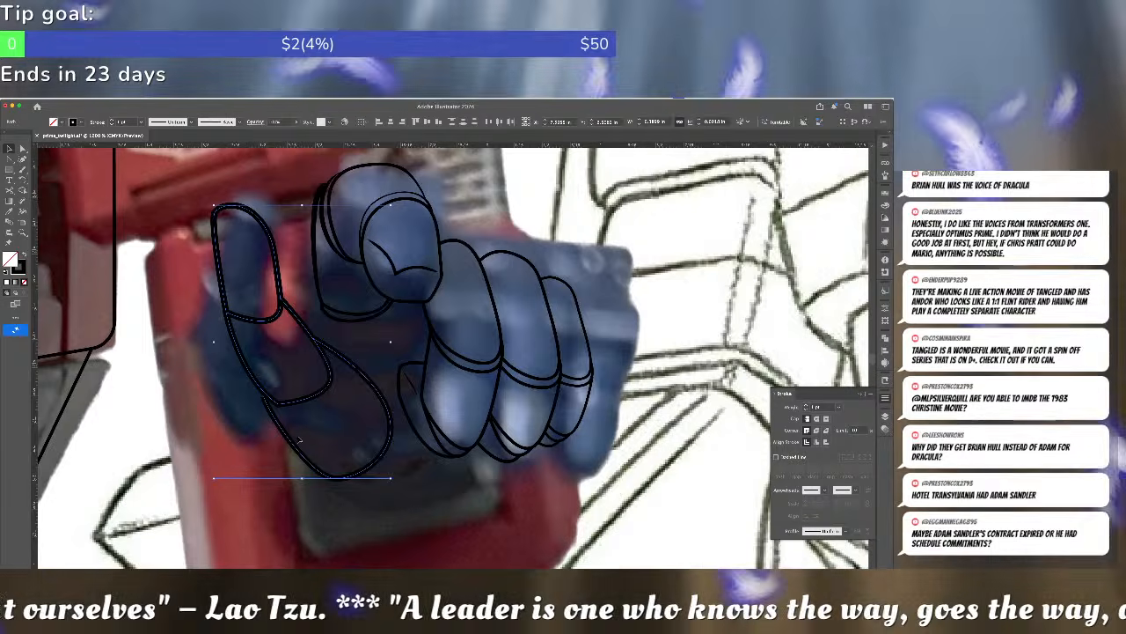
left_click(298, 438)
key("a")
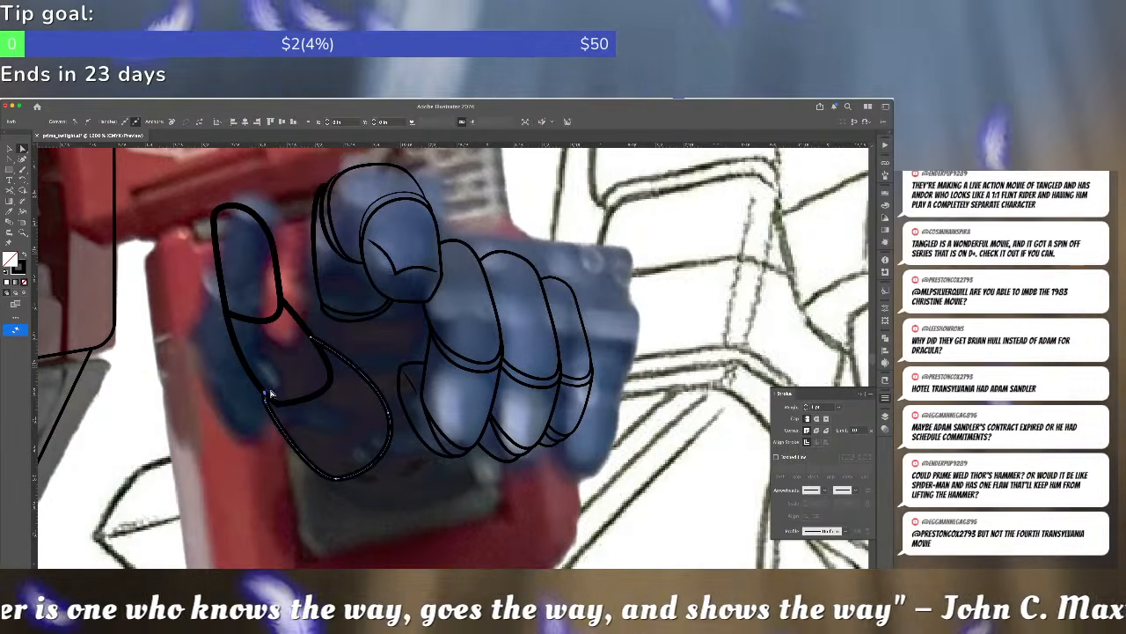
key("v")
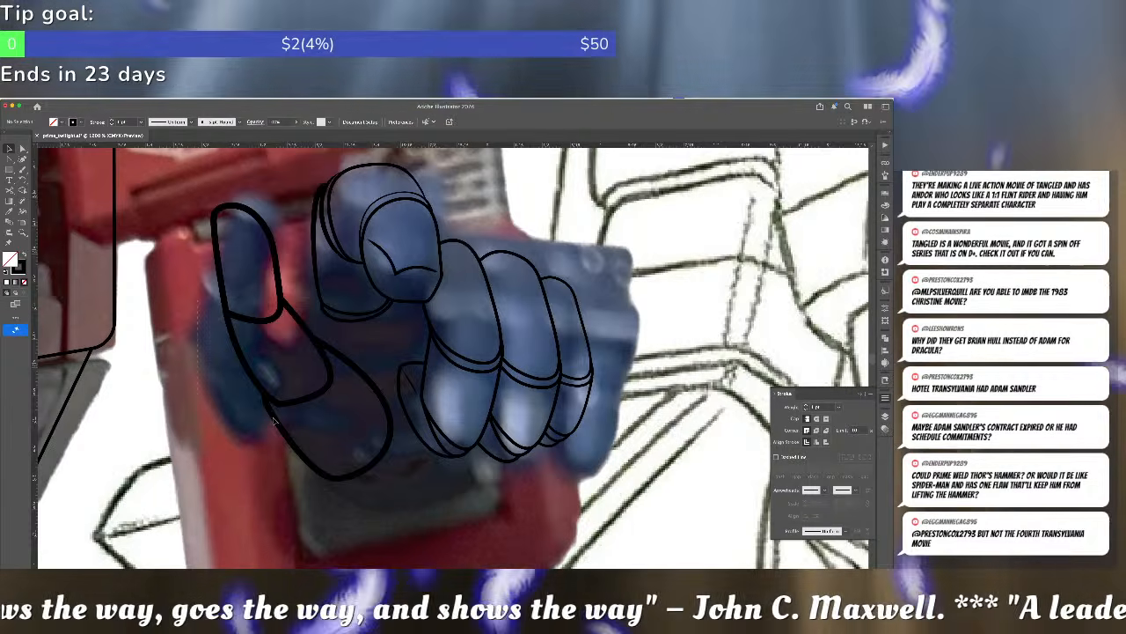
left_click_drag(208, 311, 275, 421)
key("i")
left_click(412, 366)
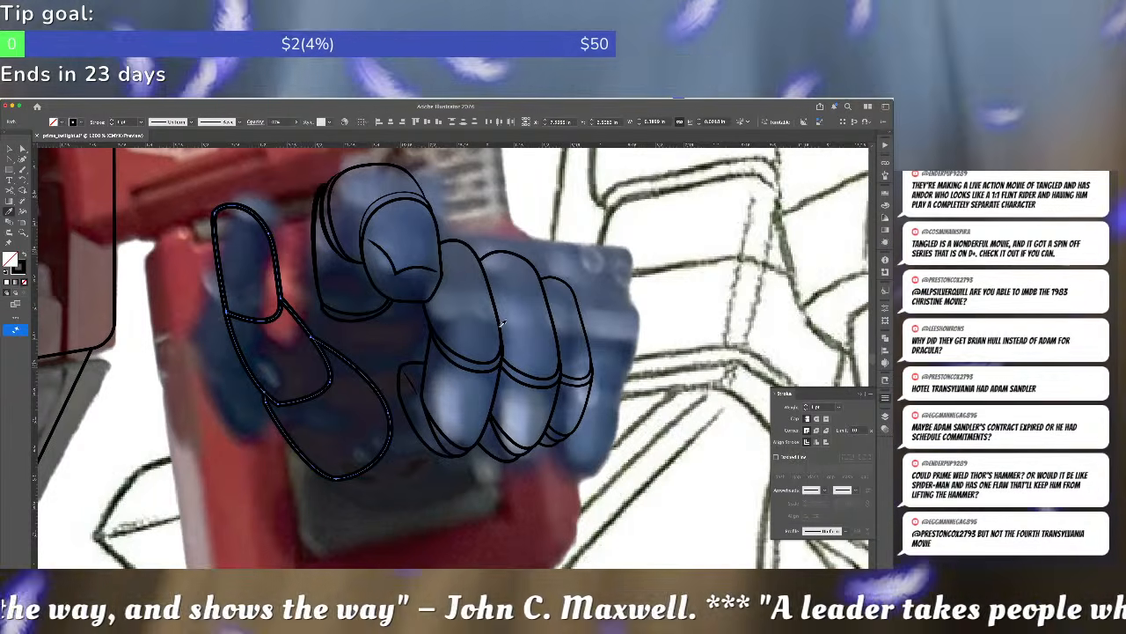
key("super+shift+a")
left_click_drag(430, 341, 398, 343)
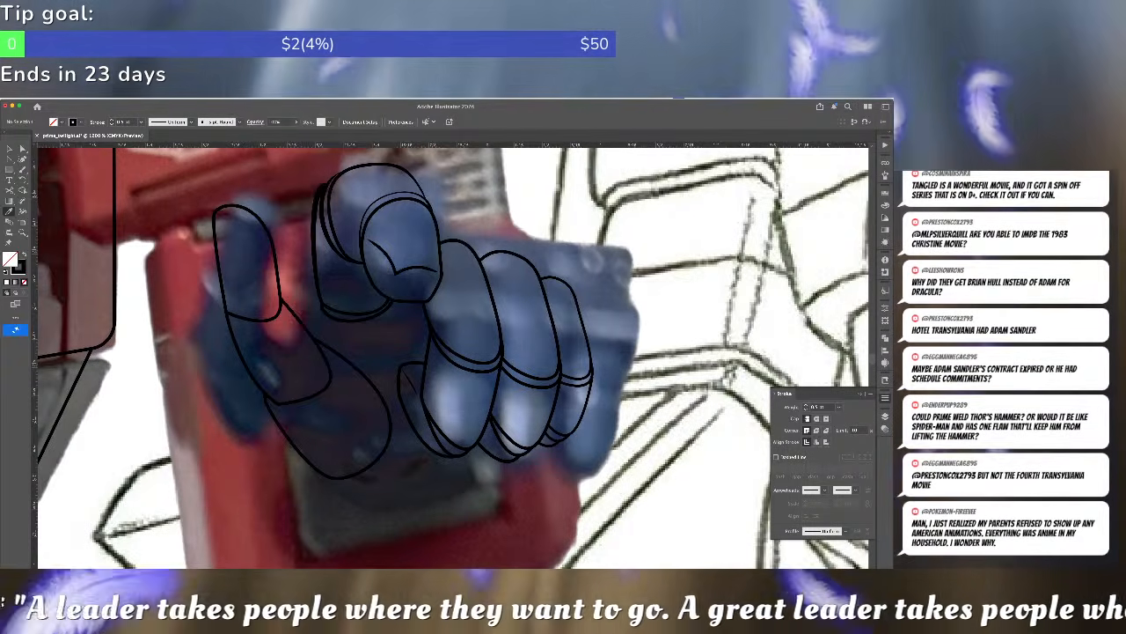
key("super+Tab")
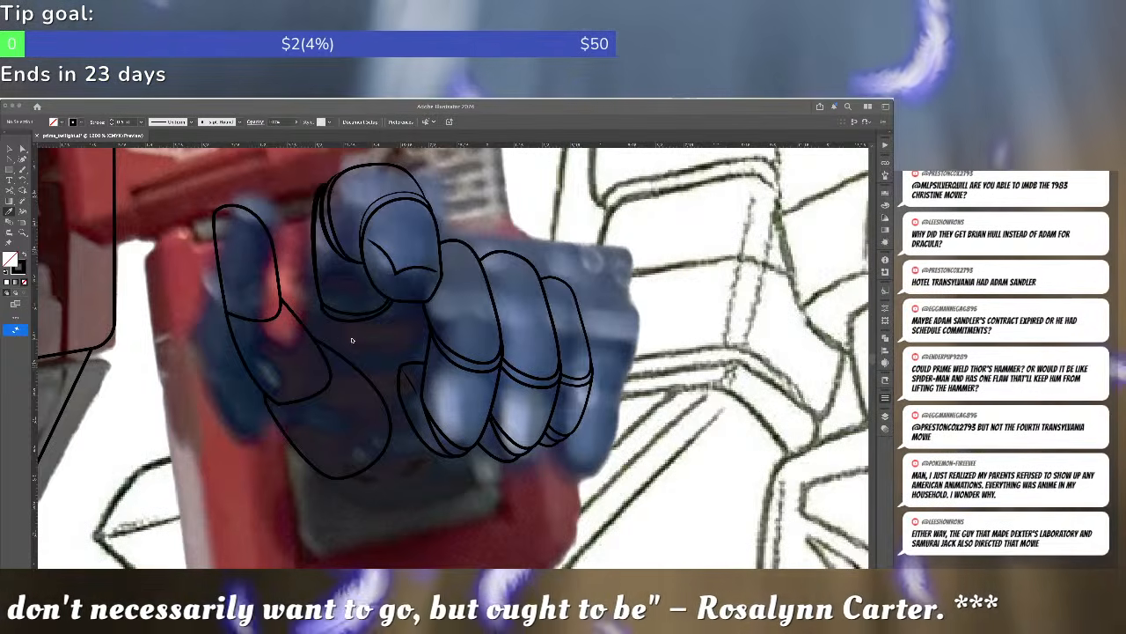
- Nudge the lower anchor point of the thumb's middle segment and convert it with the Anchor Point tool, leaving the outline deselected
left_click(351, 342)
key("a")
left_click(275, 404)
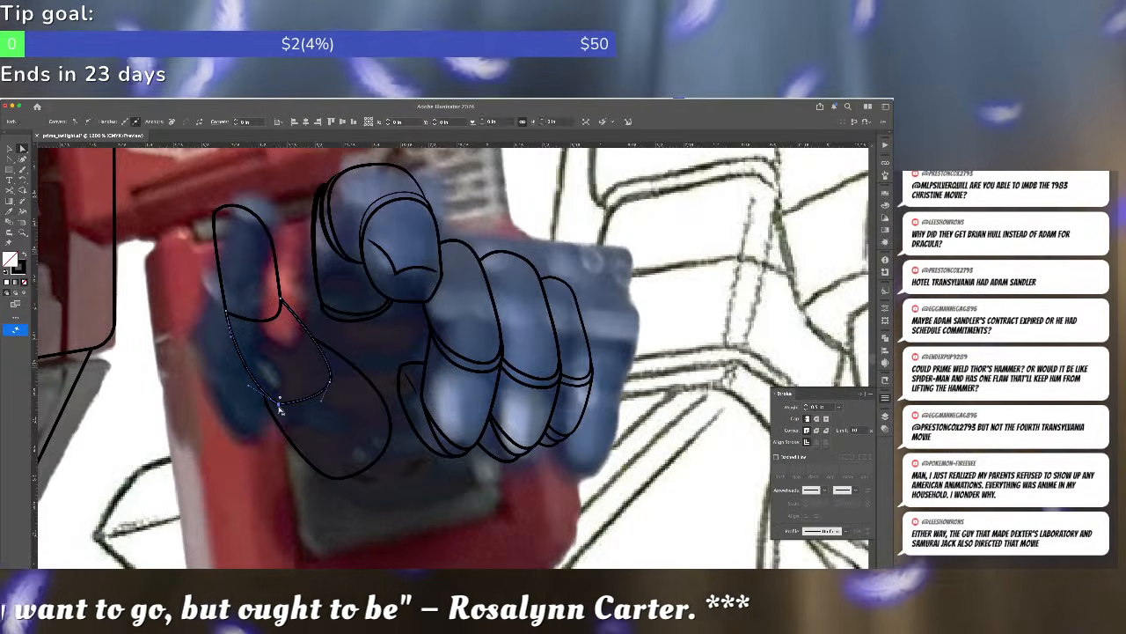
left_click_drag(274, 400, 276, 403)
key("shift+c")
left_click(277, 403)
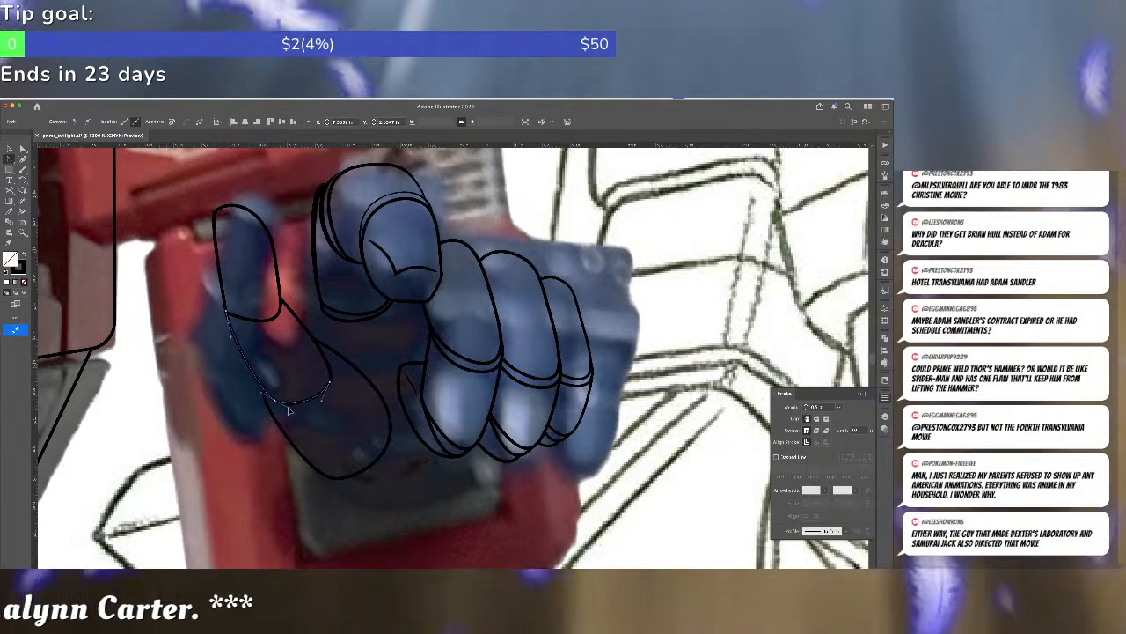
key("v")
left_click(343, 409)
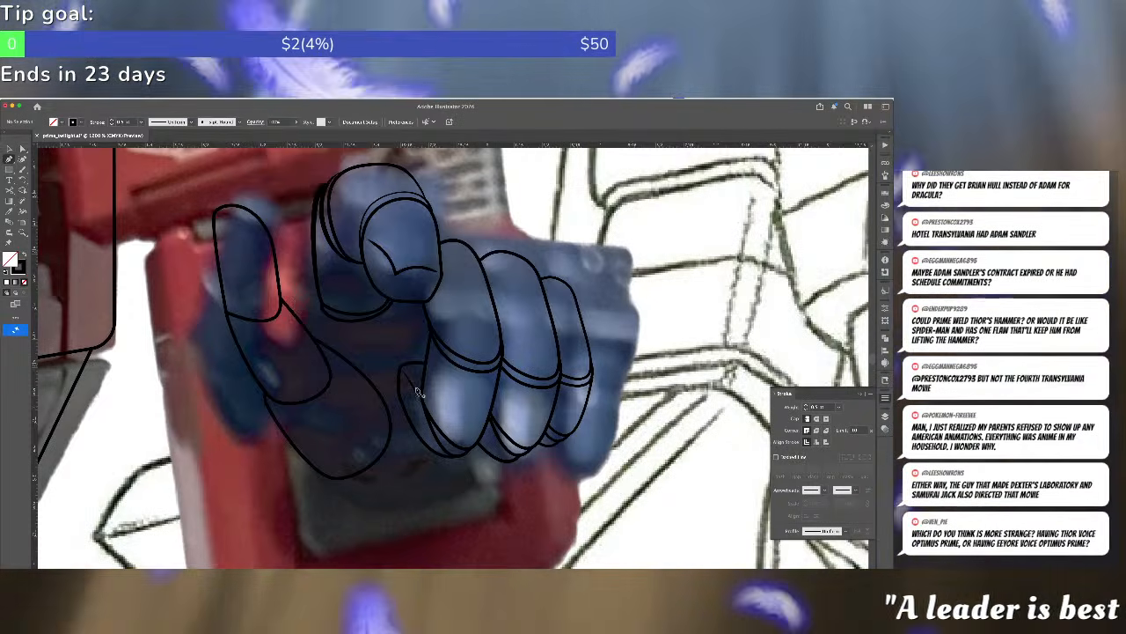
- Select the inner contour lines along the knuckles and tips of the three curled fingers together
key("a")
left_click(471, 371)
key("super+c")
key("super+f")
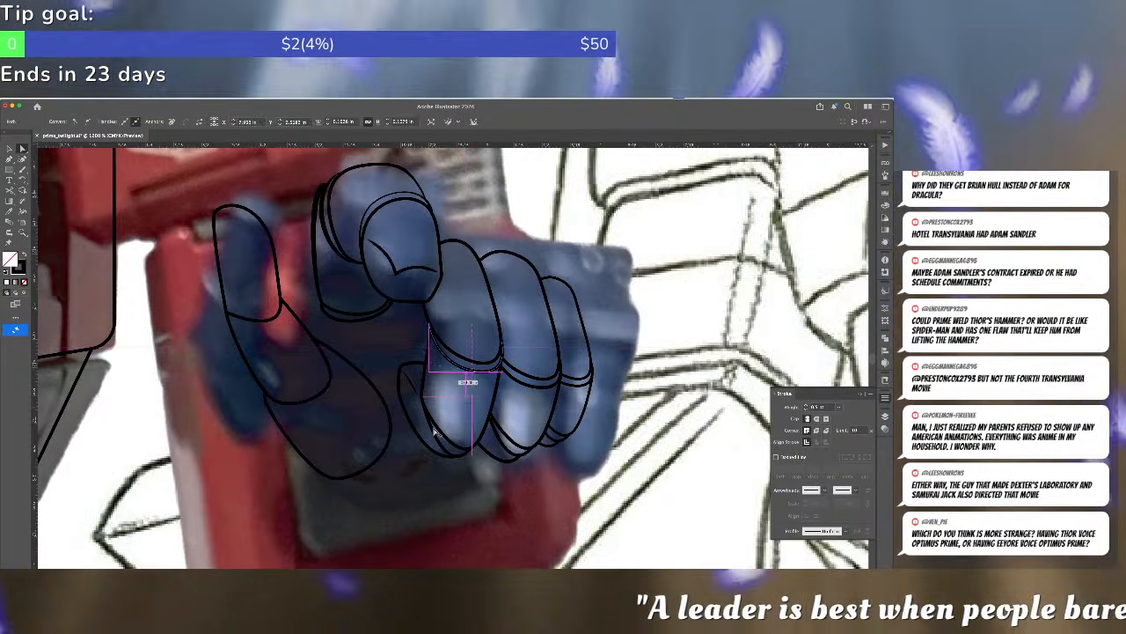
left_click(507, 454, "shift")
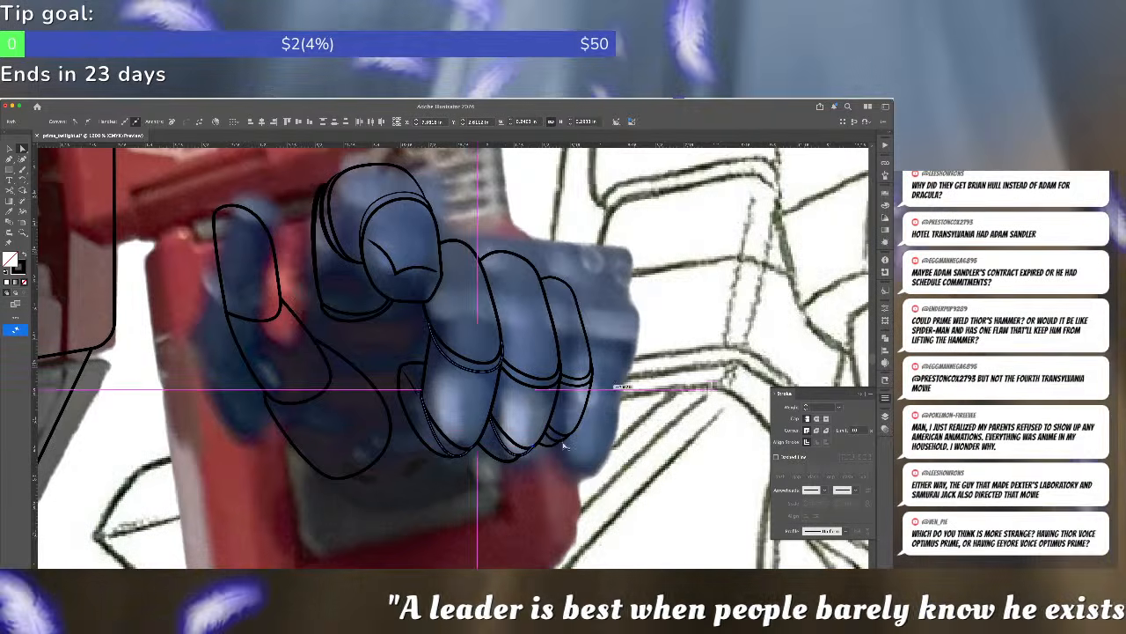
left_click(555, 439, "shift")
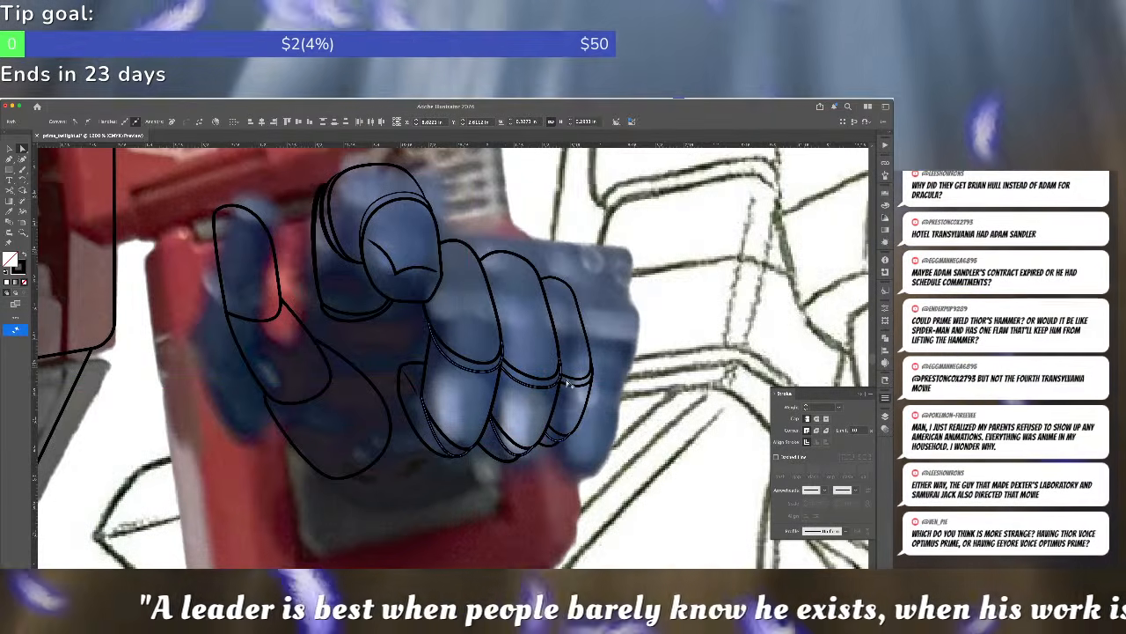
left_click(569, 384, "shift")
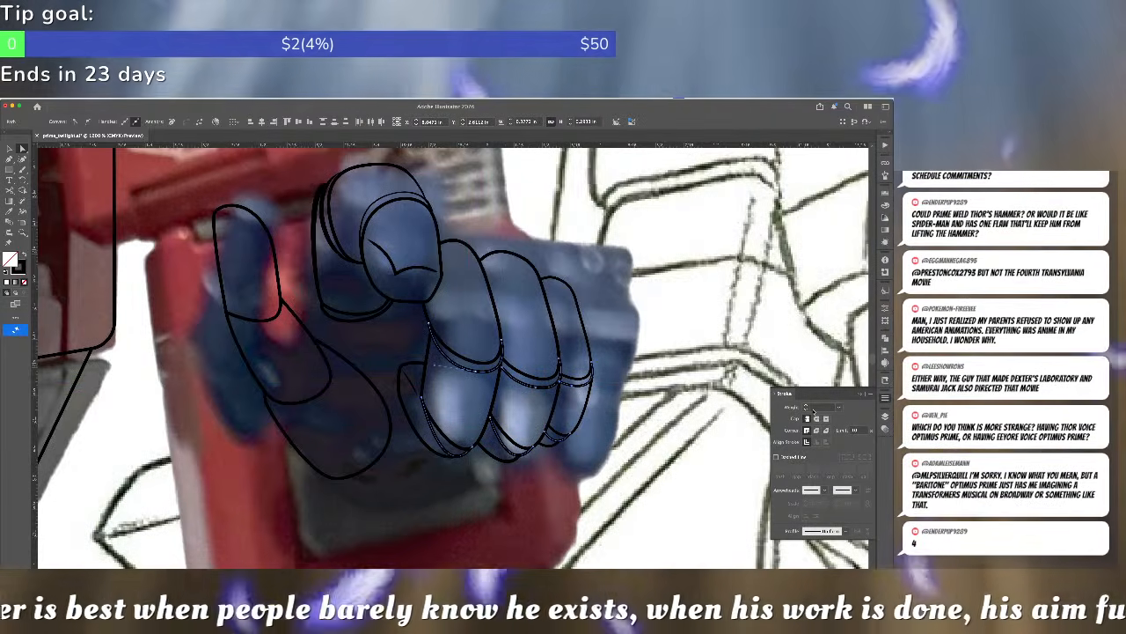
- Reduce the stroke weight of the selected lower knuckle curves on the three curled fingers and deselect them
left_click(831, 409)
type("1")
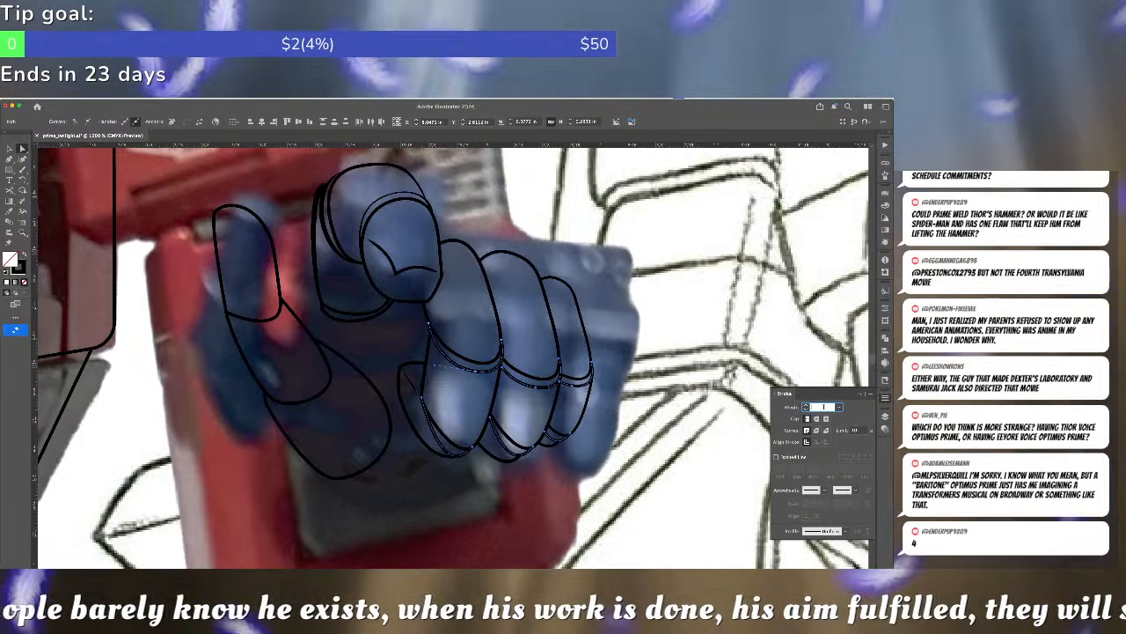
type("5")
key("Return")
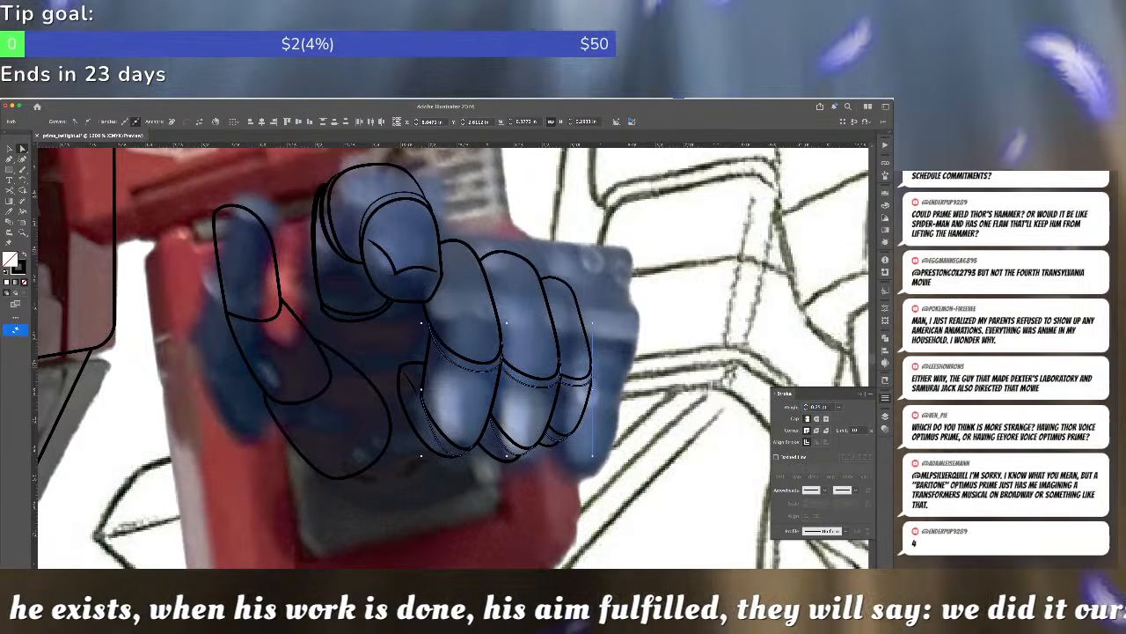
key("super+shift+a")
- Nudge the inner end anchor of the middle curled finger's knuckle line so it meets the neighbouring finger's outline
scroll(521, 362, "up", 5)
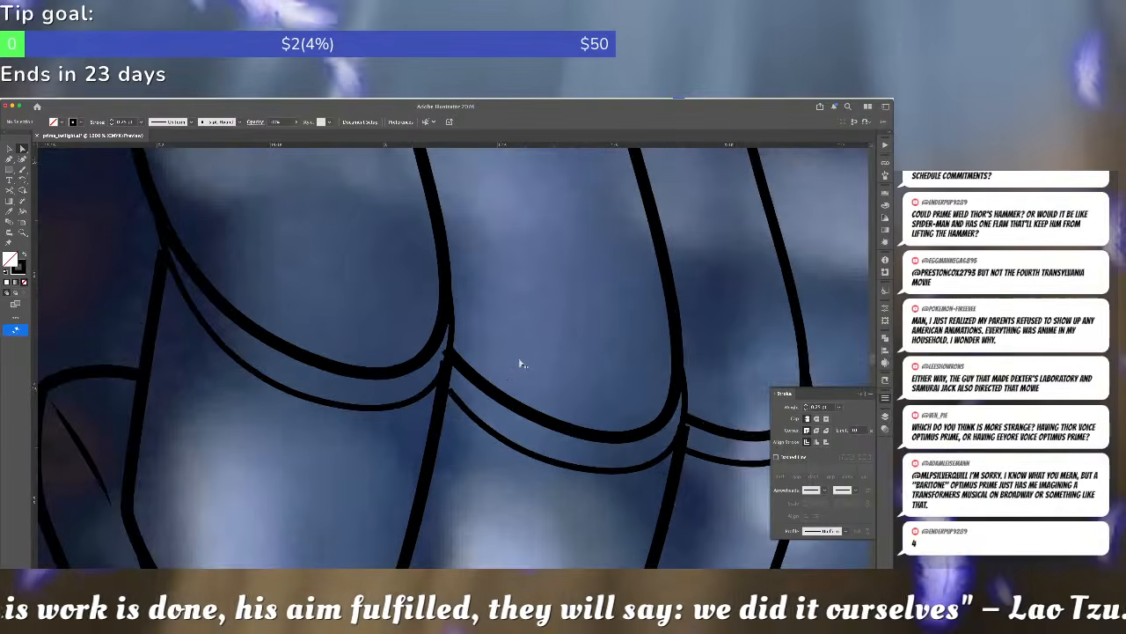
left_click(447, 369)
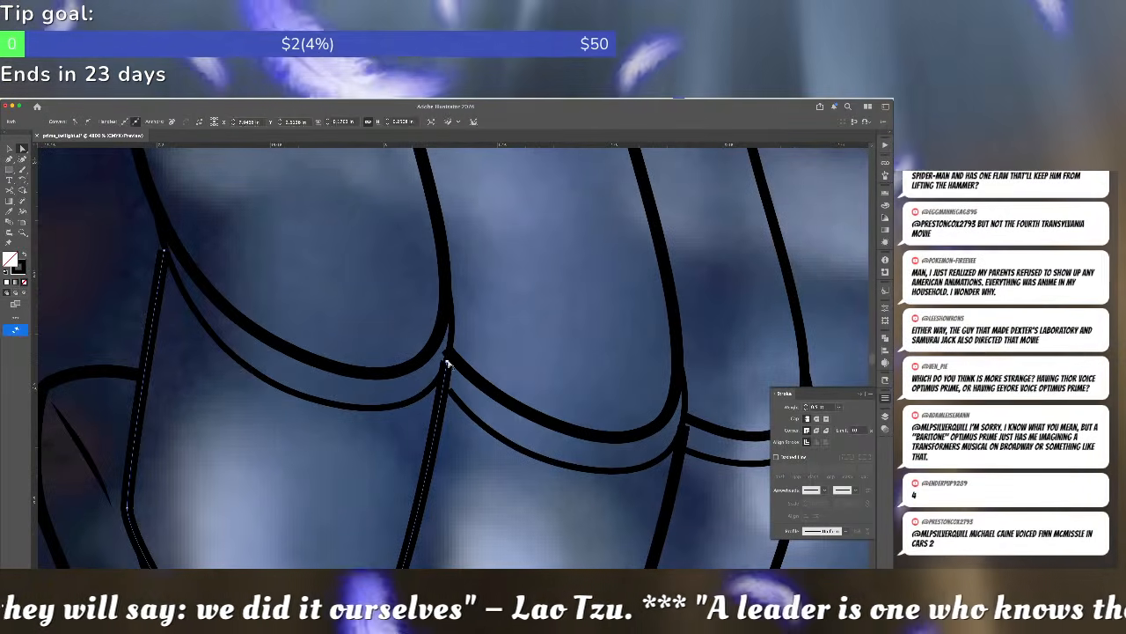
left_click(446, 355)
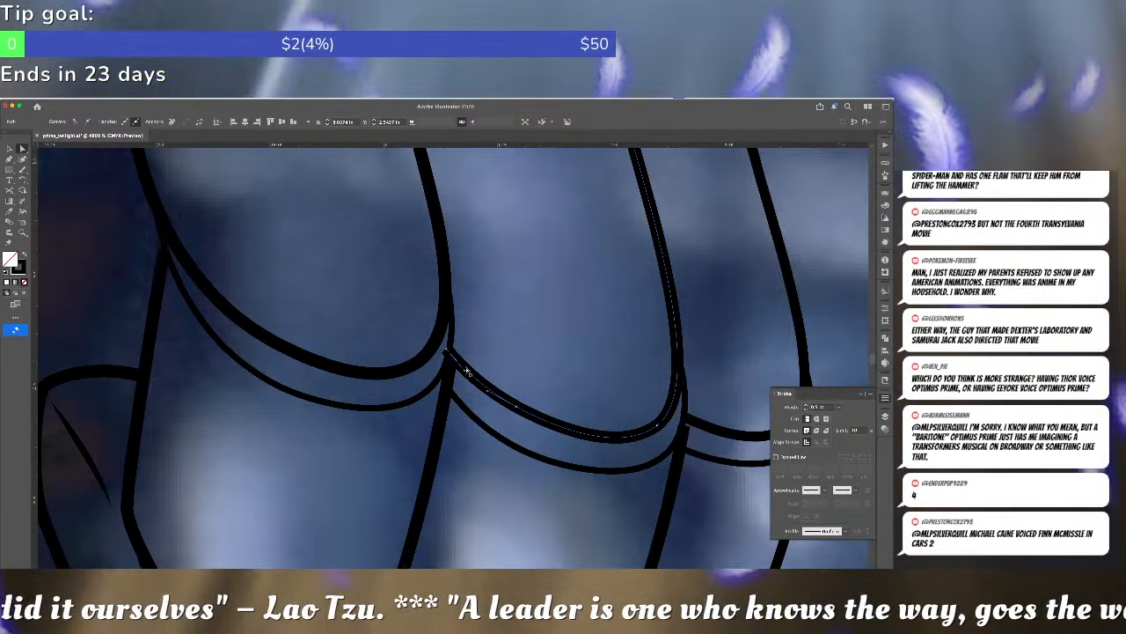
left_click_drag(447, 353, 450, 353)
left_click(476, 334)
- Shift the upper end anchor of the little finger's outer fingertip outline to the knuckle line and convert that anchor to reshape the curve
left_click_drag(600, 388, 455, 307)
left_click(540, 345)
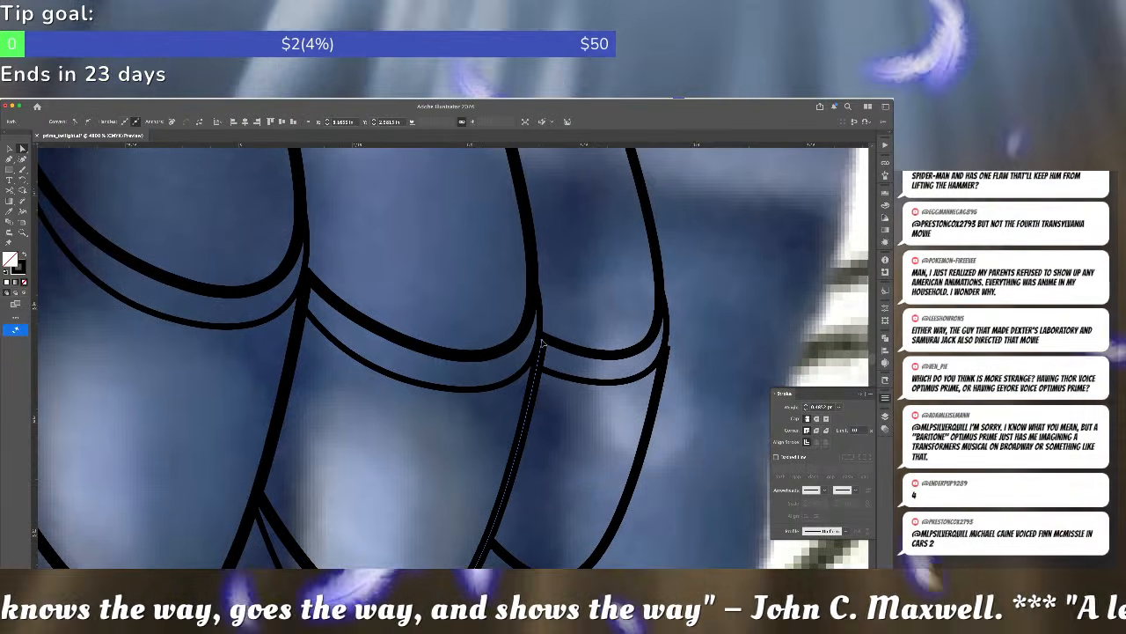
left_click(667, 350)
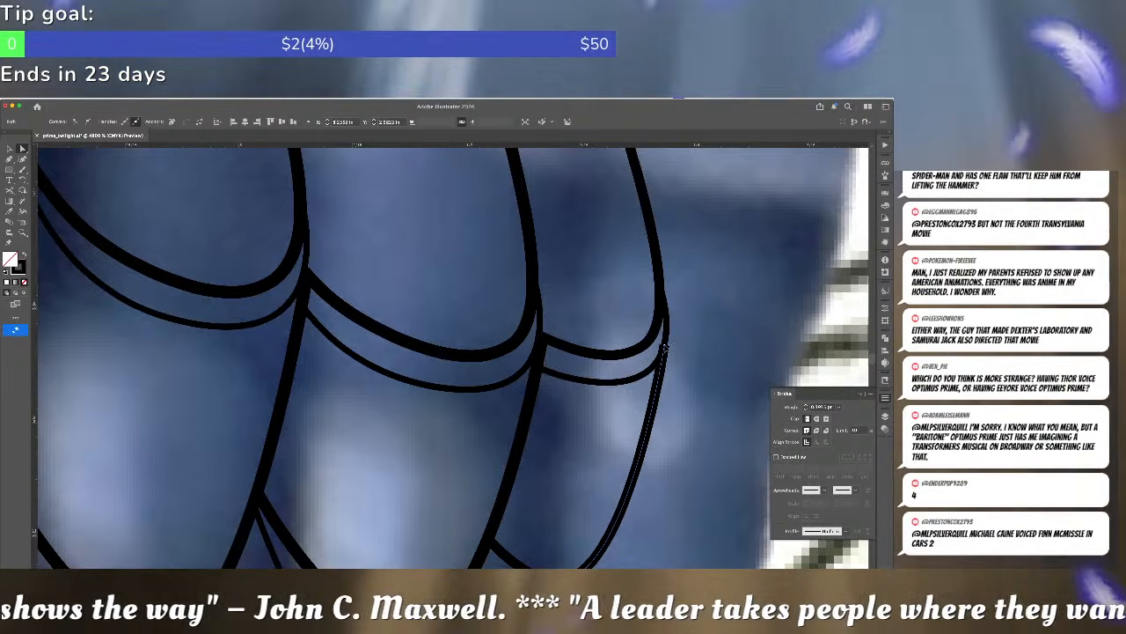
mouse_move(666, 344)
left_mouse_down()
mouse_move(682, 359)
mouse_move(664, 349)
left_mouse_up()
key("shift+c")
key("a")
left_click(727, 363)
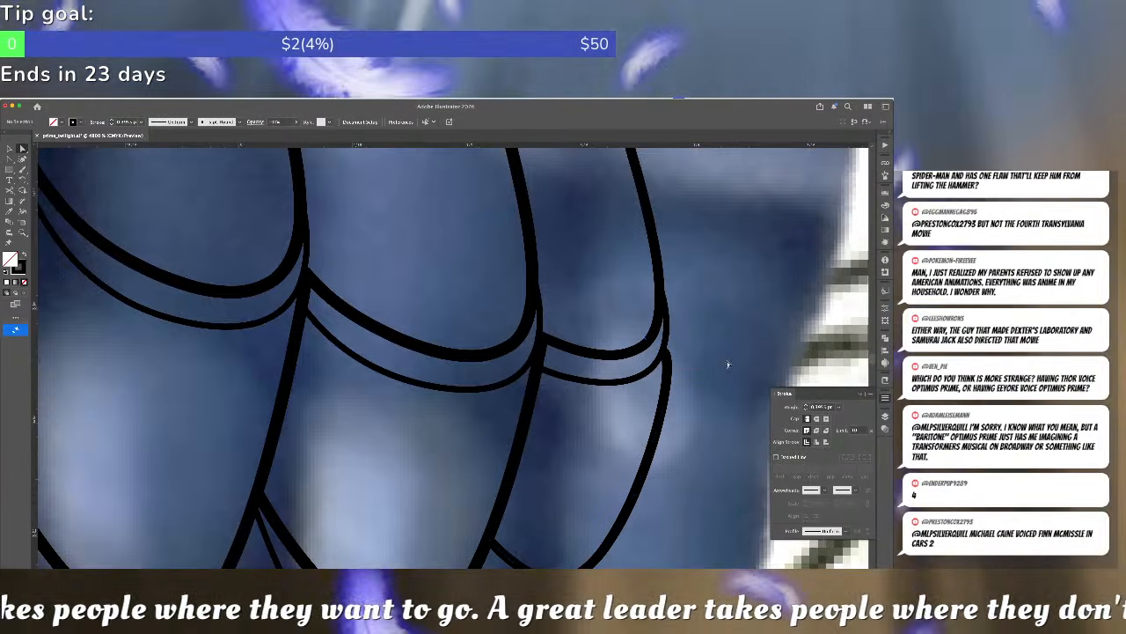
- Raise the bottom anchor of the thumb-base outline to make the lower palm curve shallower
key("super+minus")
key("super+minus")
key("super+minus")
key("super+minus")
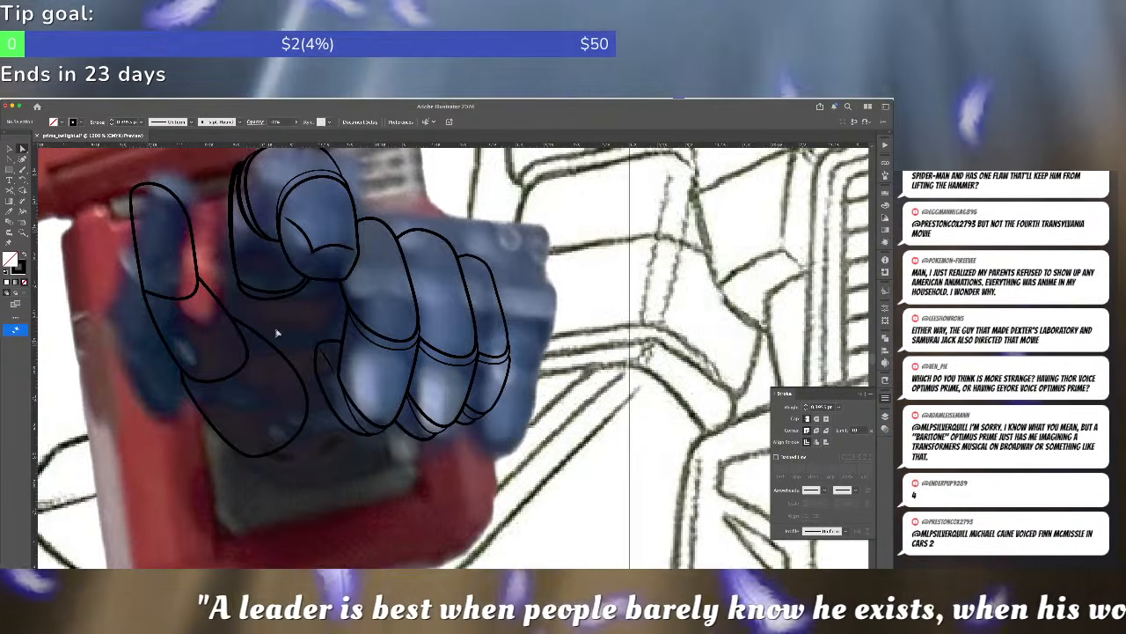
mouse_move(278, 333)
left_mouse_down()
mouse_move(344, 432)
mouse_move(366, 378)
left_mouse_up()
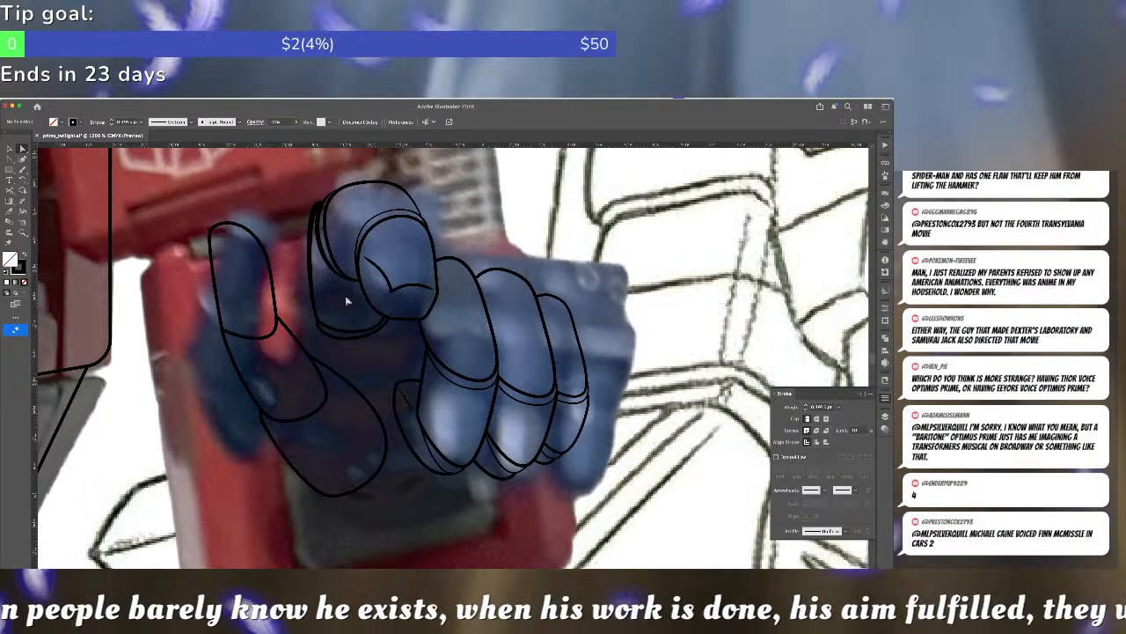
mouse_move(348, 303)
left_mouse_down()
mouse_move(318, 256)
mouse_move(90, 266)
left_mouse_up()
left_click_drag(564, 458, 110, 216)
mouse_move(528, 352)
left_mouse_down()
mouse_move(184, 305)
mouse_move(206, 327)
mouse_move(461, 367)
mouse_move(884, 559)
left_mouse_up()
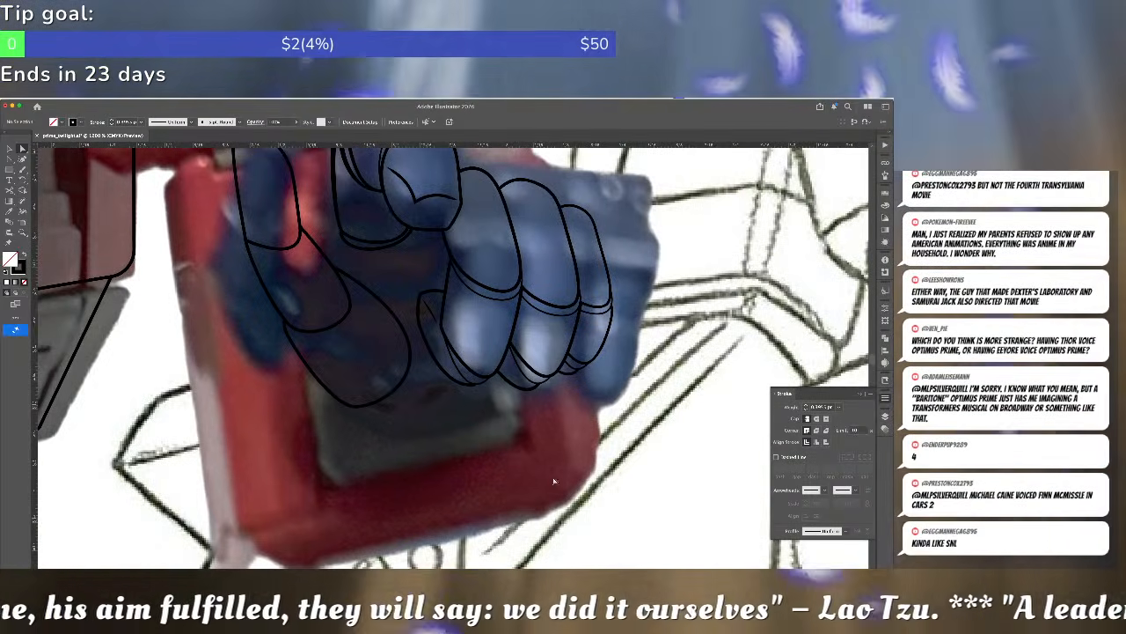
key("p")
key("a")
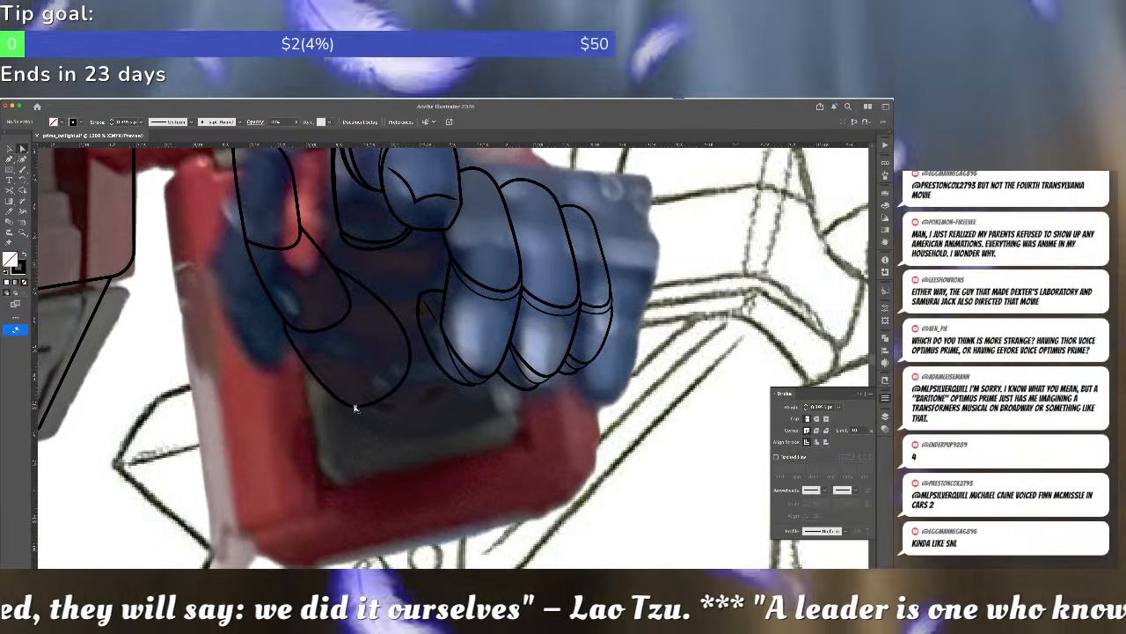
left_click(353, 405)
left_click_drag(354, 405, 352, 390)
left_click(445, 410)
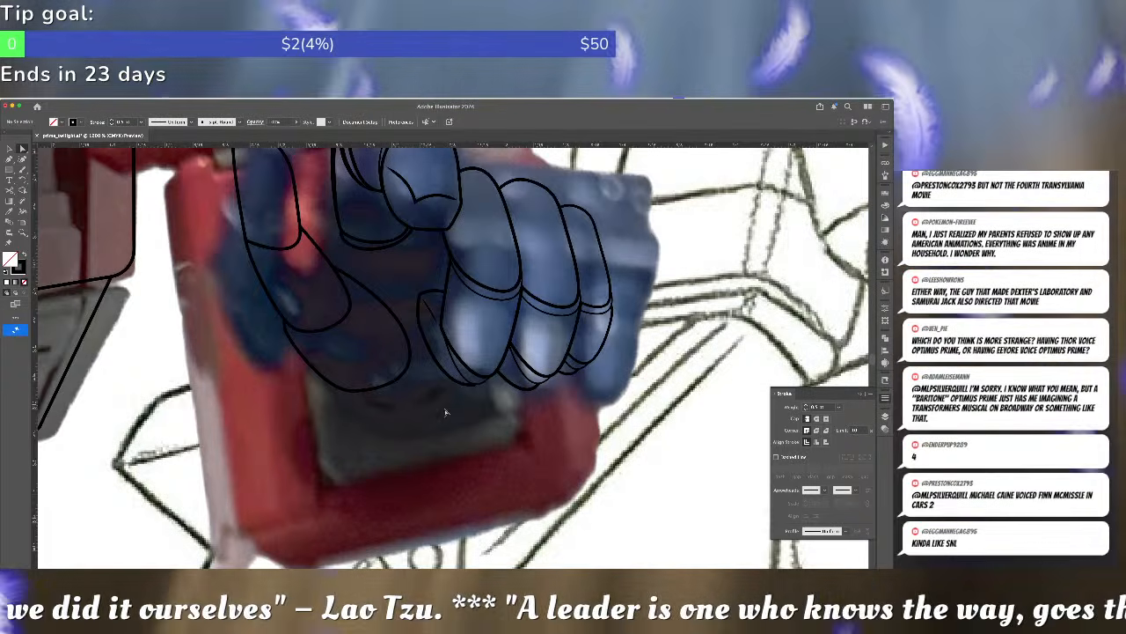
- Draw a curved palm line with the Pen tool from the thumb base to beneath the curled fingers and adjust its end anchor and curvature
key("p")
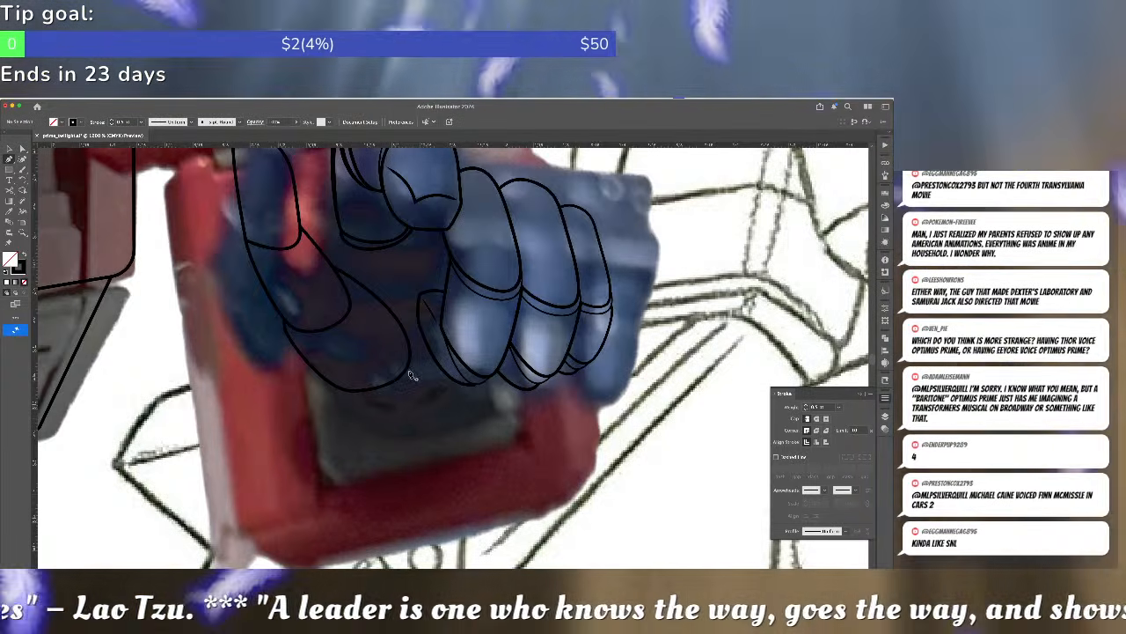
left_click(407, 369)
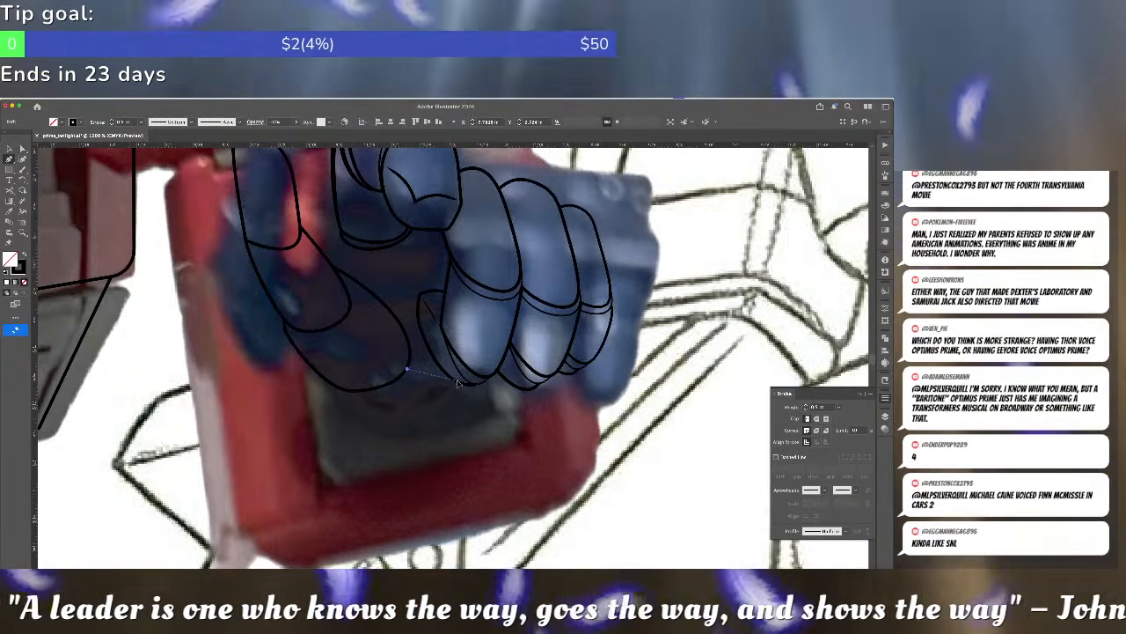
left_click_drag(459, 382, 485, 379)
key("i")
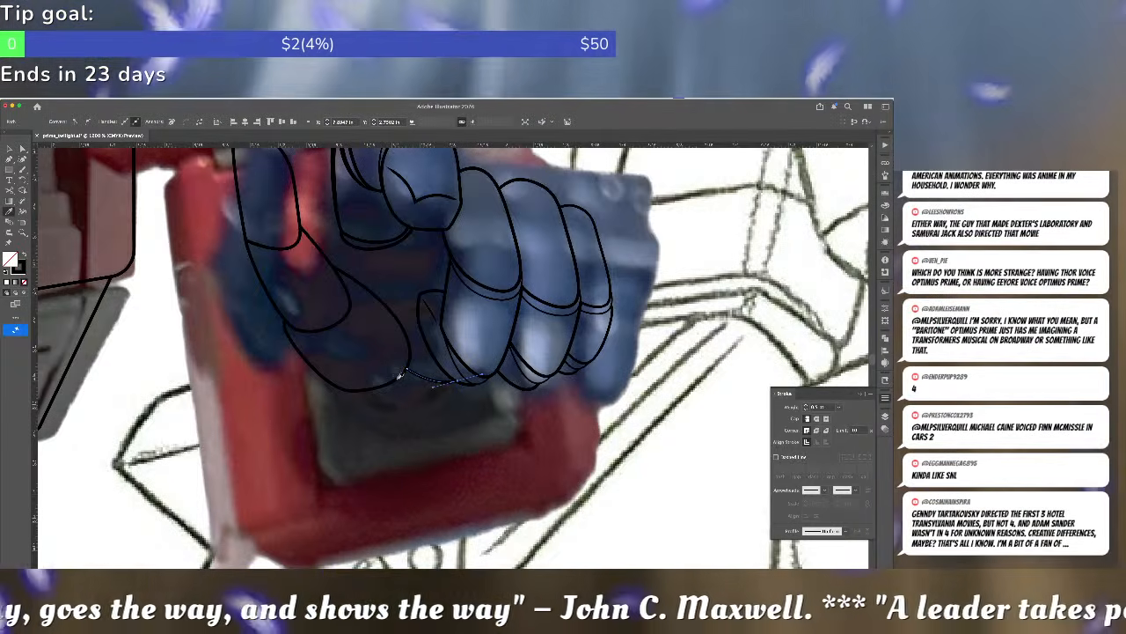
key("a")
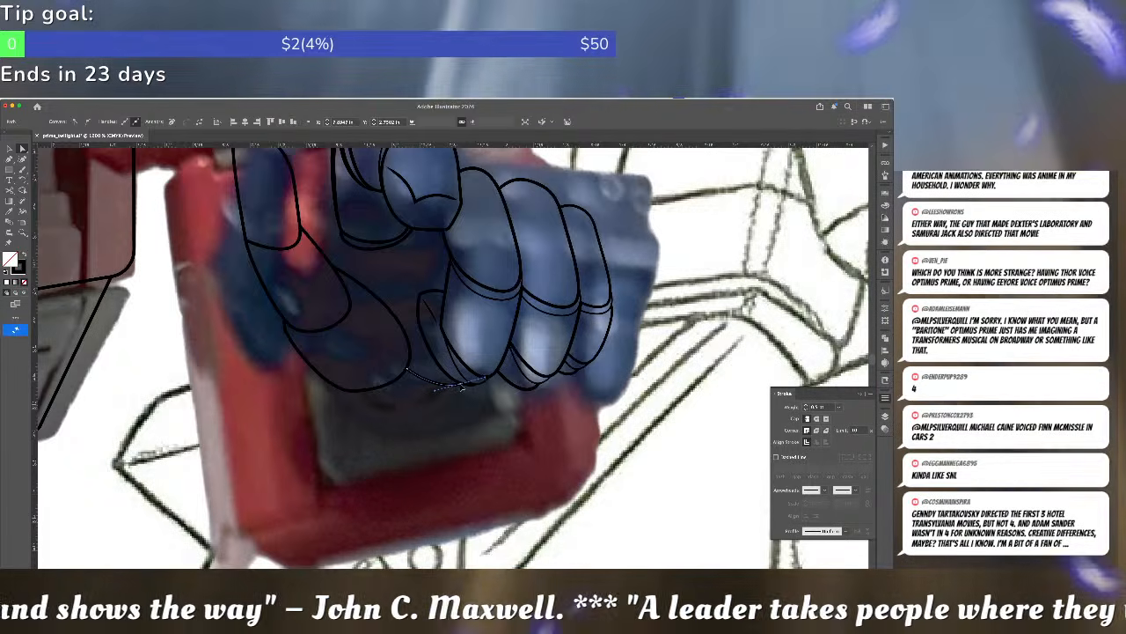
mouse_move(462, 385)
left_mouse_down()
mouse_move(503, 400)
mouse_move(500, 387)
mouse_move(452, 394)
left_mouse_up()
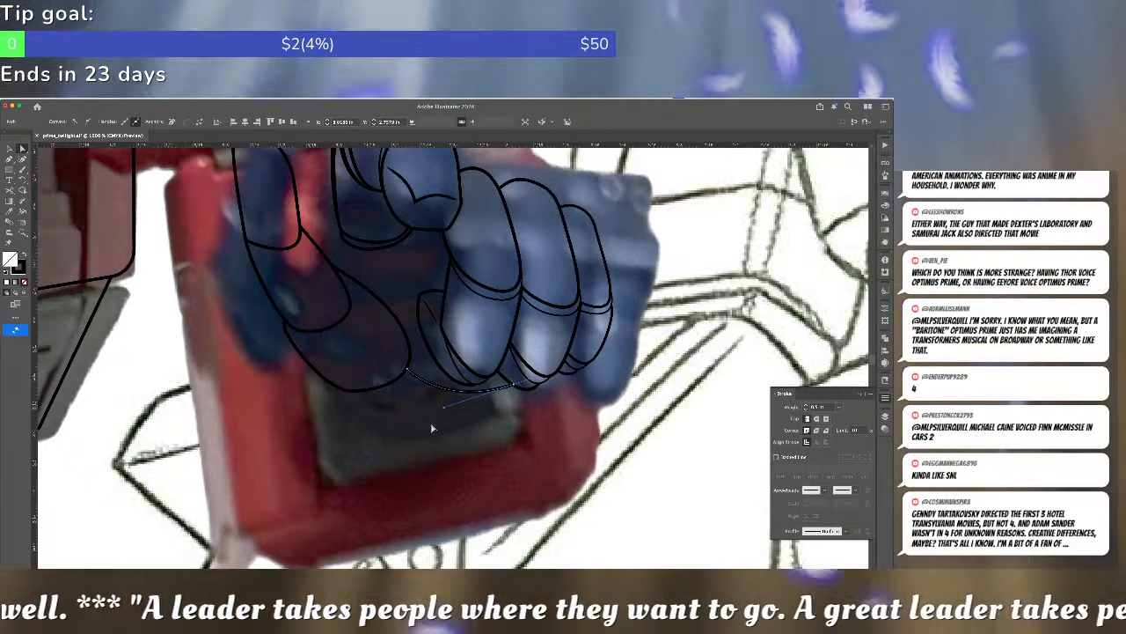
left_click(431, 424)
- Draw a short curved line with the Pen tool from the index finger's base down to the thumb outline
scroll(397, 454, "up", 3)
key("p")
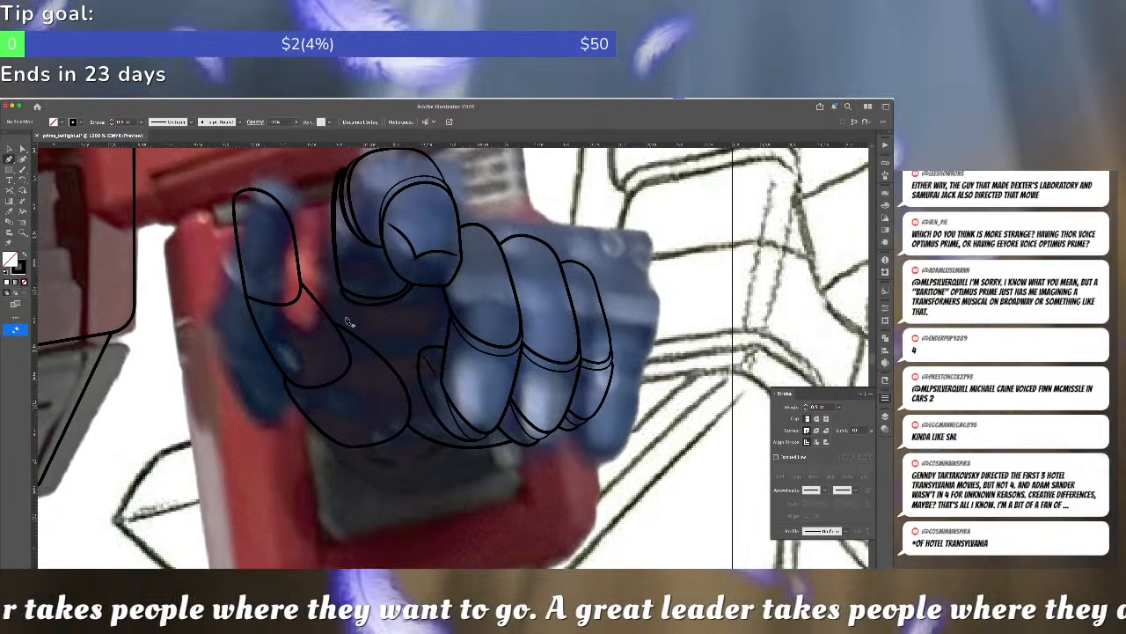
left_click(343, 296)
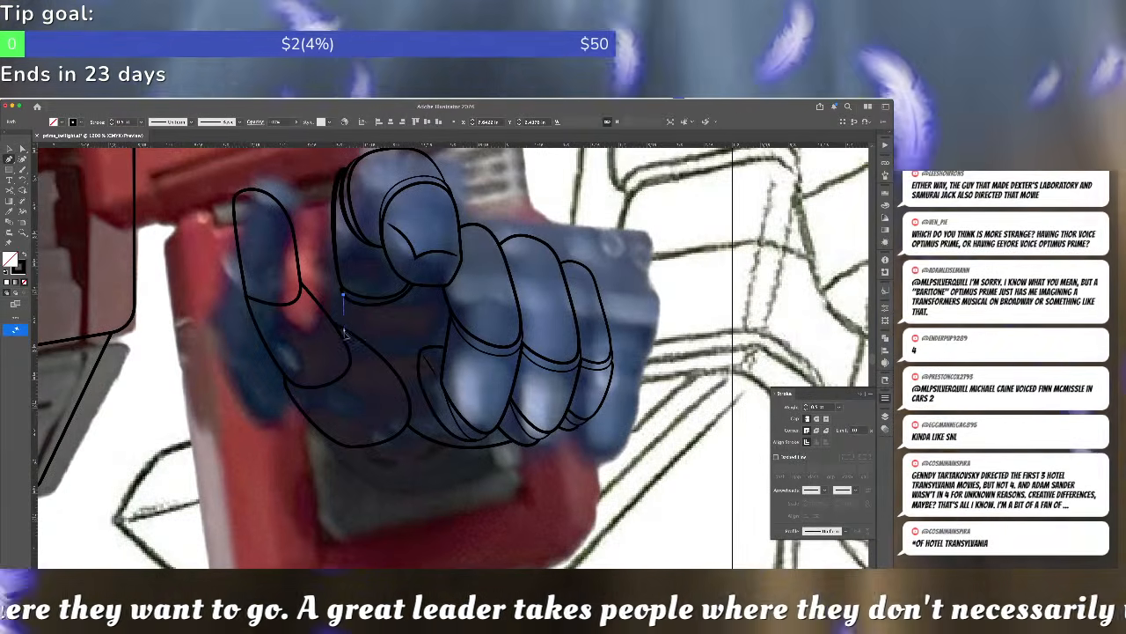
left_click_drag(342, 333, 338, 320)
key("a")
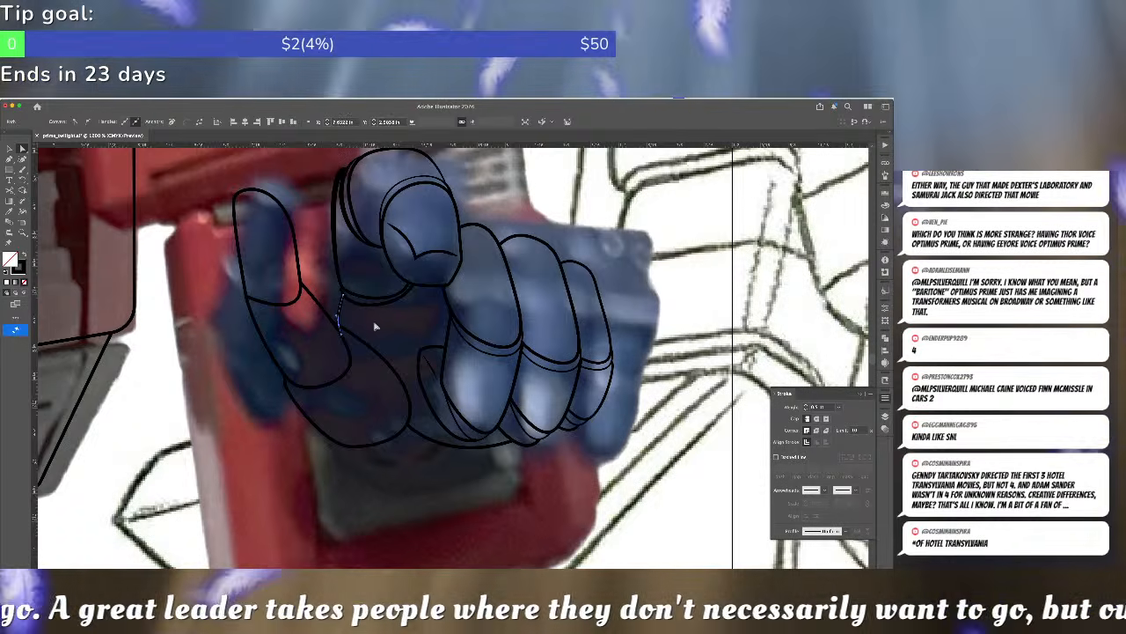
left_click(375, 327)
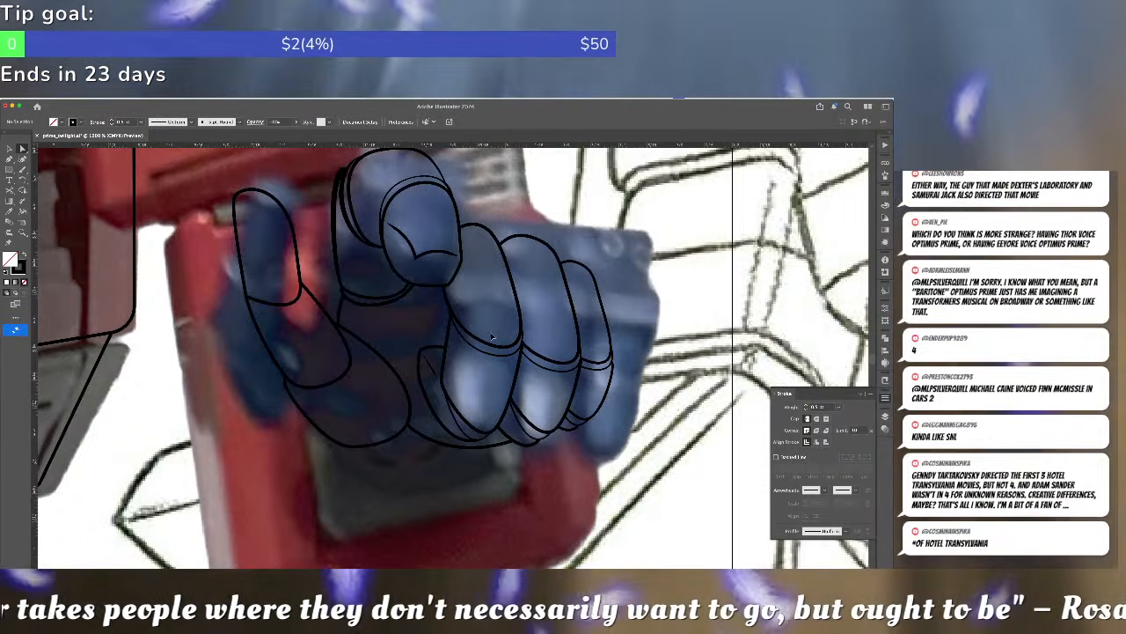
- Lower the rounded tip of the thumb outline slightly and check the adjoining inner edge
scroll(492, 336, "down", 5)
scroll(492, 336, "up", 3)
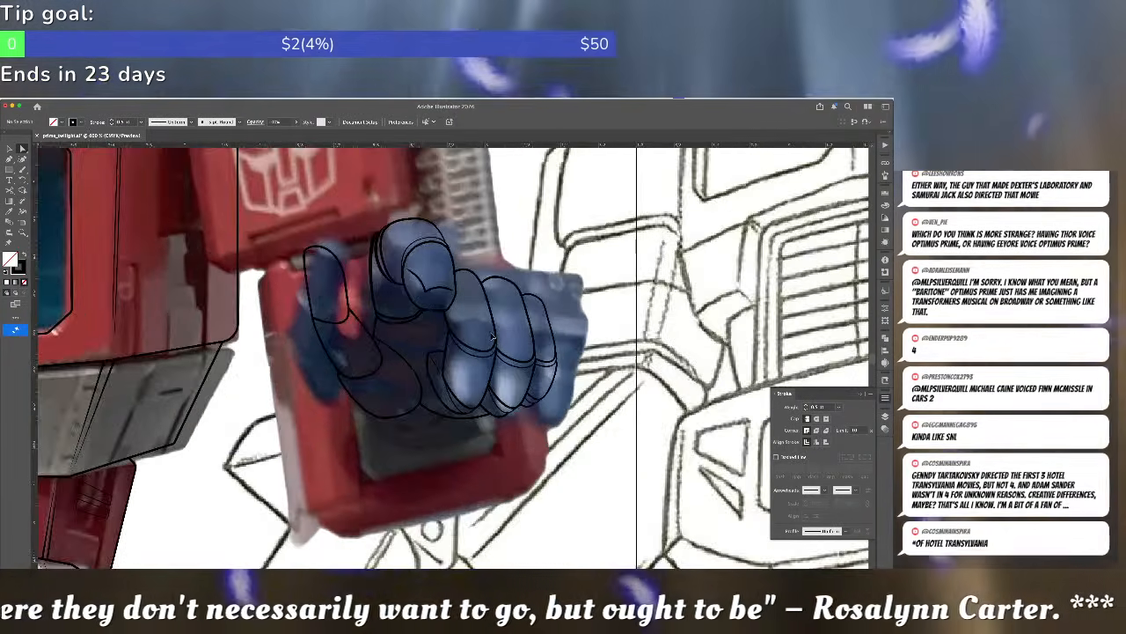
left_click(342, 270)
left_click_drag(343, 270, 340, 280)
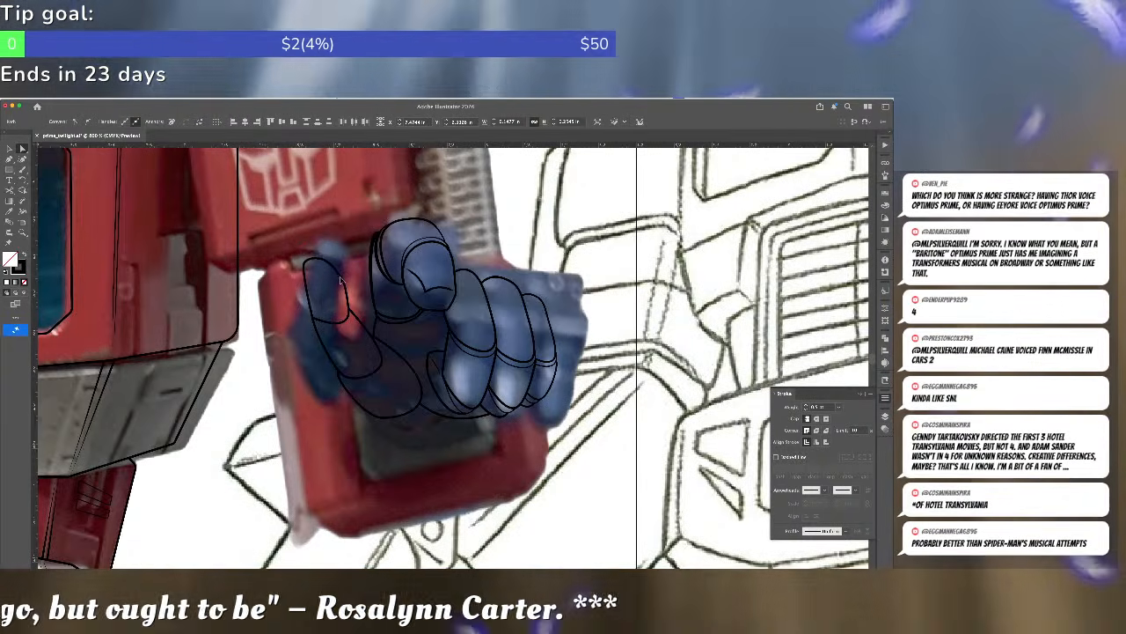
left_click(350, 277)
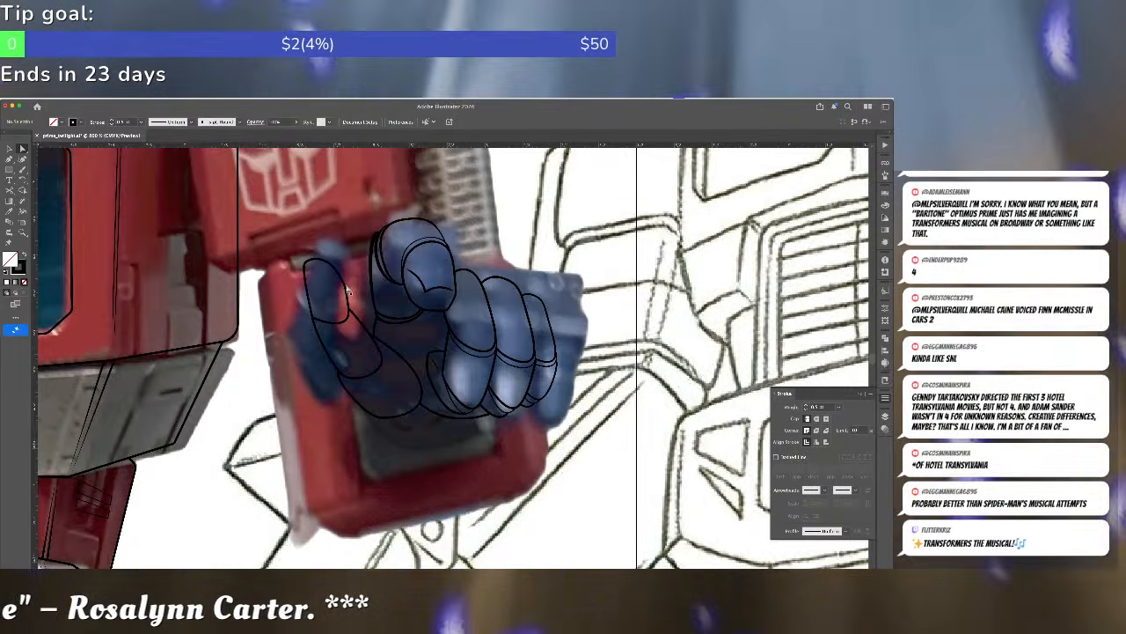
left_click(347, 291)
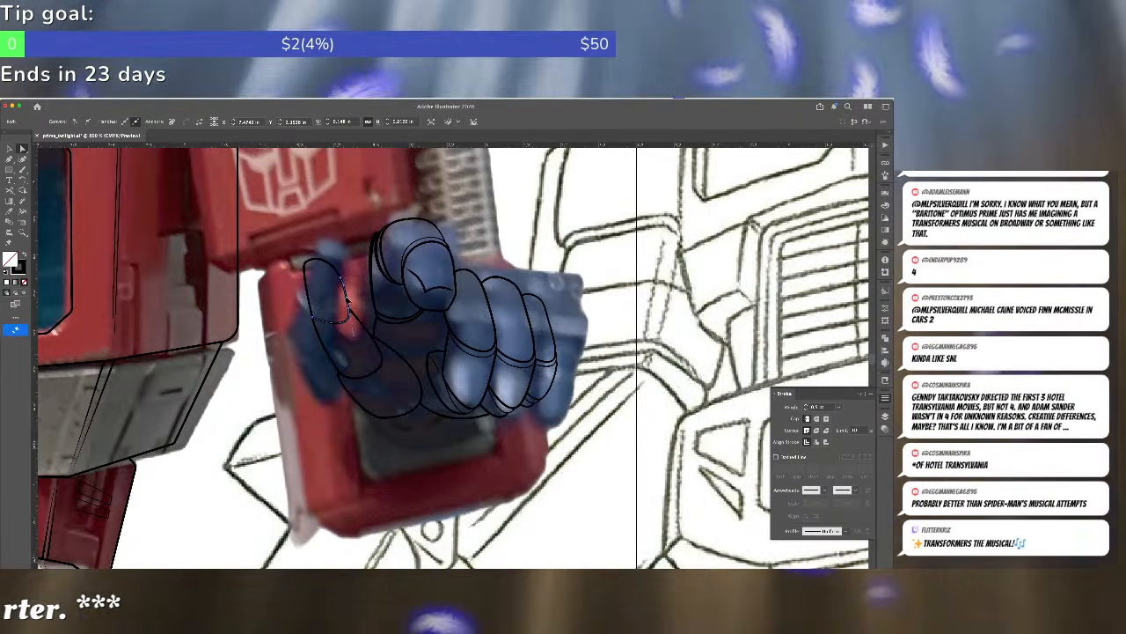
left_click(356, 292)
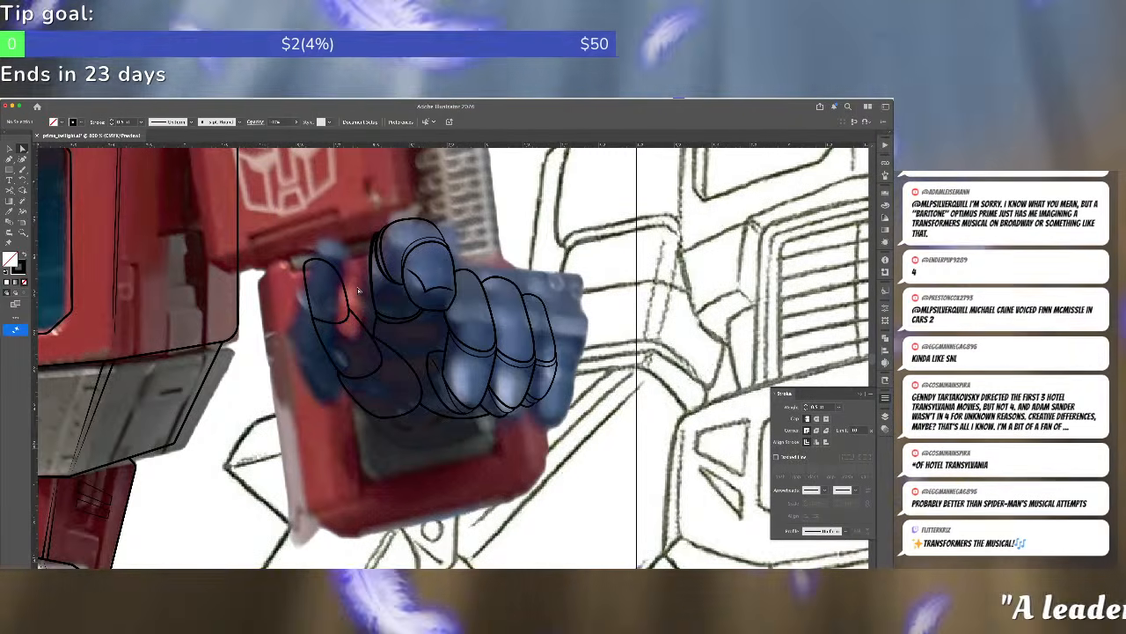
- Move the top anchor of the index finger's outer side outline down and inward to meet the fingertip lines
scroll(381, 290, "up", 3)
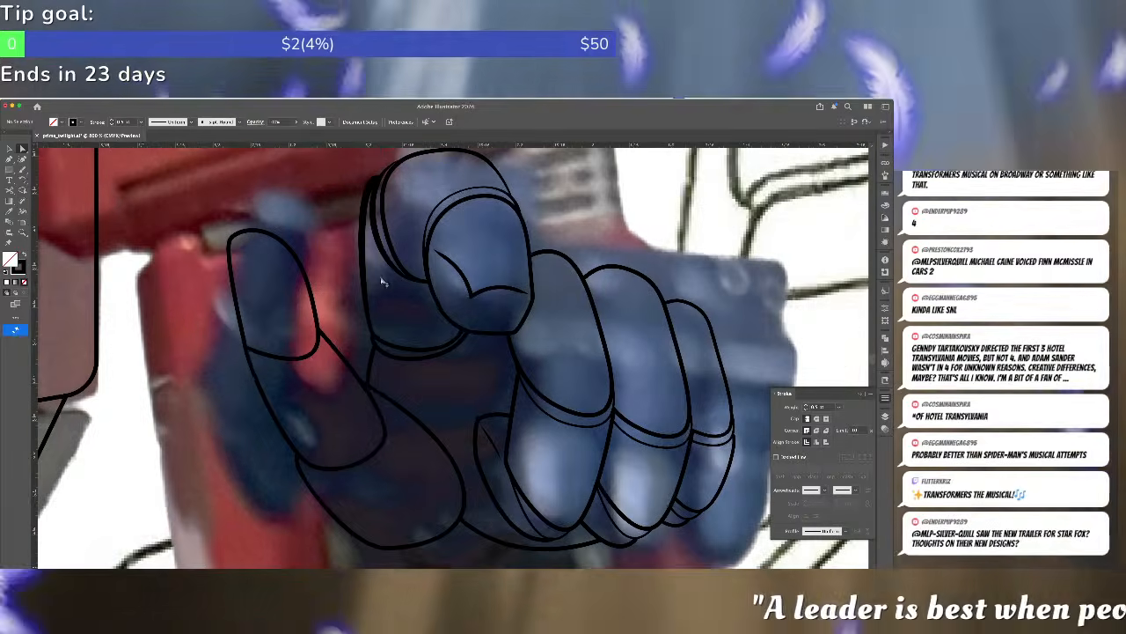
left_click(385, 255)
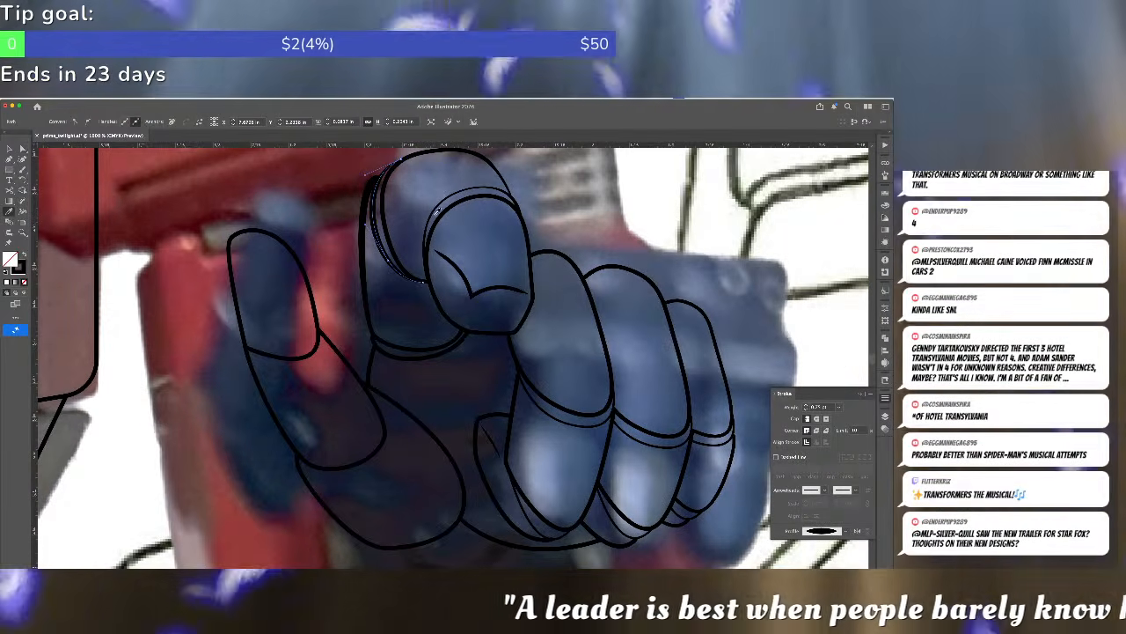
left_click(378, 180)
left_click(379, 185)
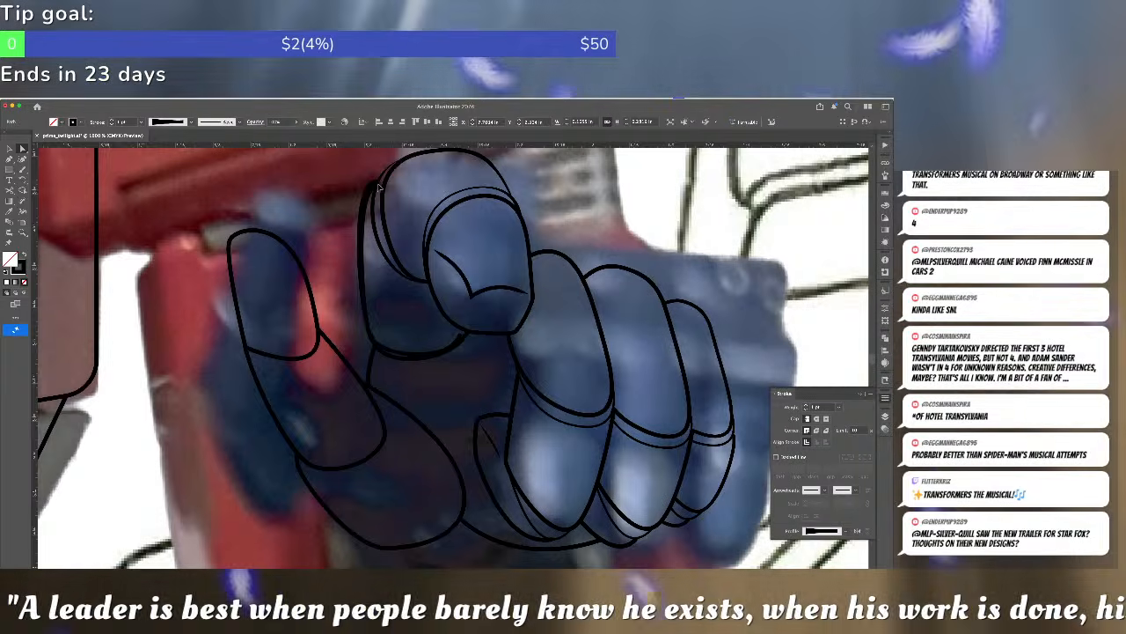
left_click(379, 185)
left_click(363, 178)
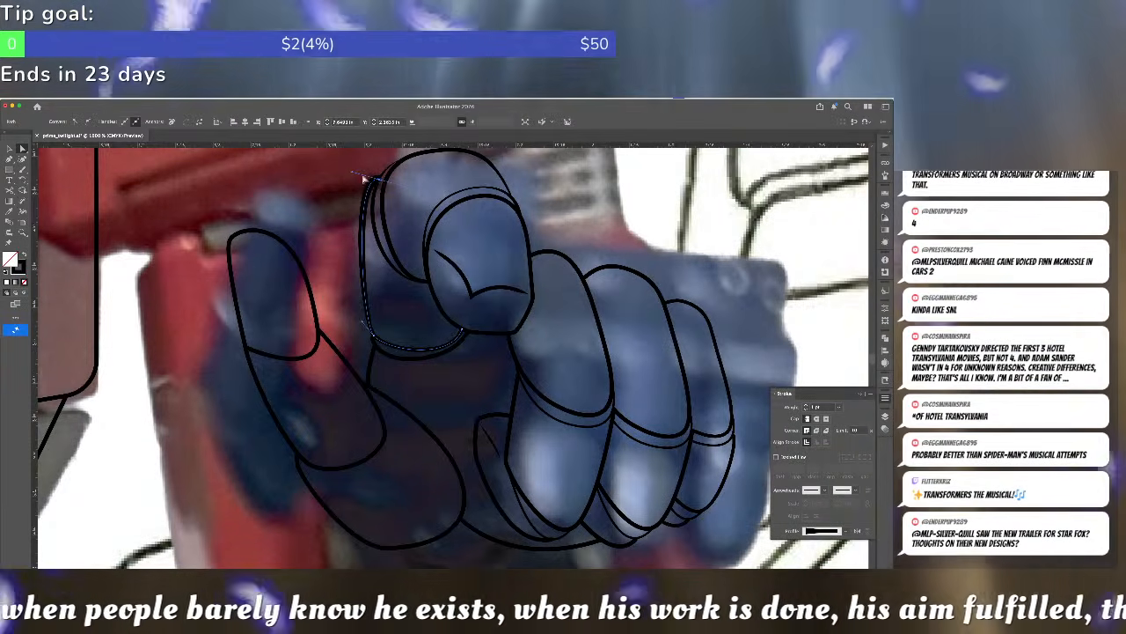
mouse_move(378, 182)
left_mouse_down()
mouse_move(349, 181)
mouse_move(364, 183)
left_mouse_up()
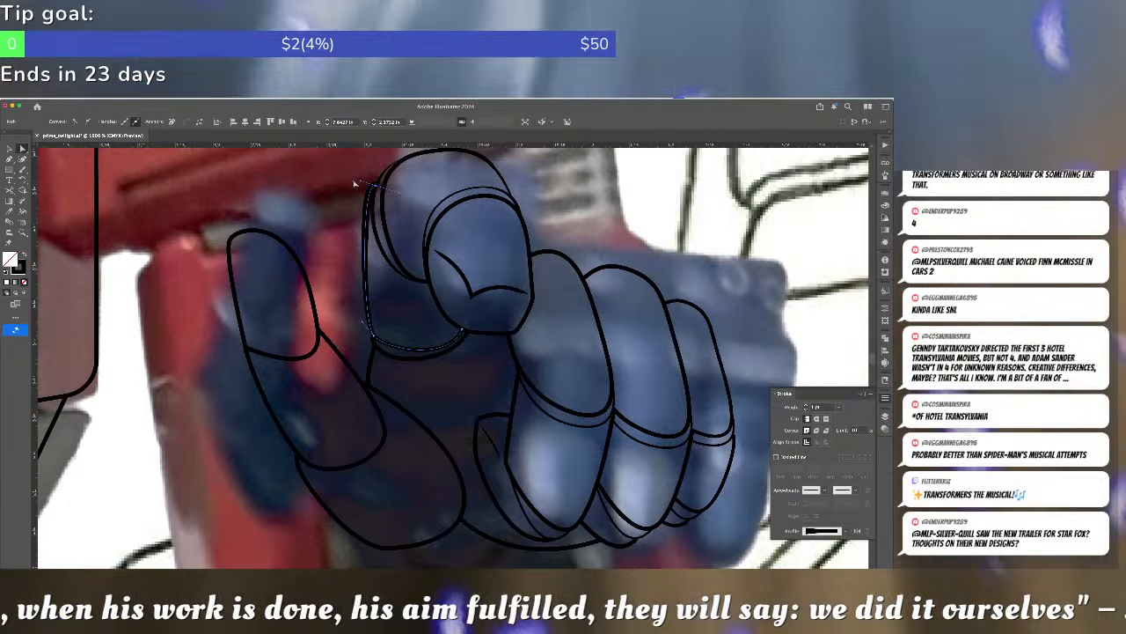
left_click(337, 185)
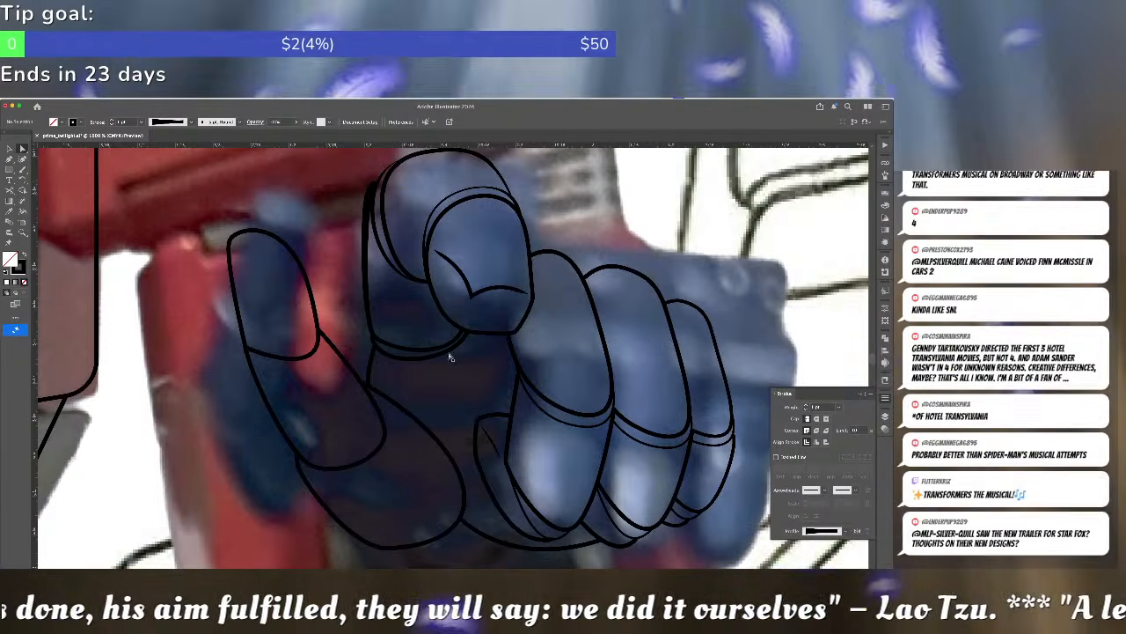
- Adjust the curvature of the thin lower line beneath the index finger's base
left_click(431, 360)
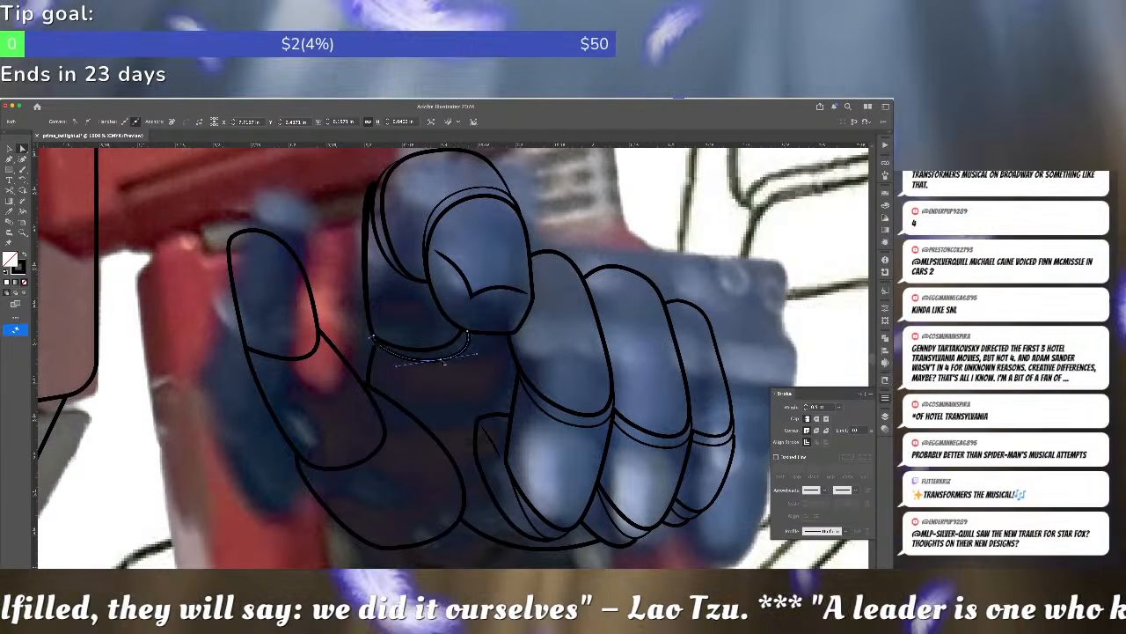
mouse_move(442, 361)
left_mouse_down()
mouse_move(375, 347)
mouse_move(384, 305)
mouse_move(412, 345)
left_mouse_up()
left_click(362, 316)
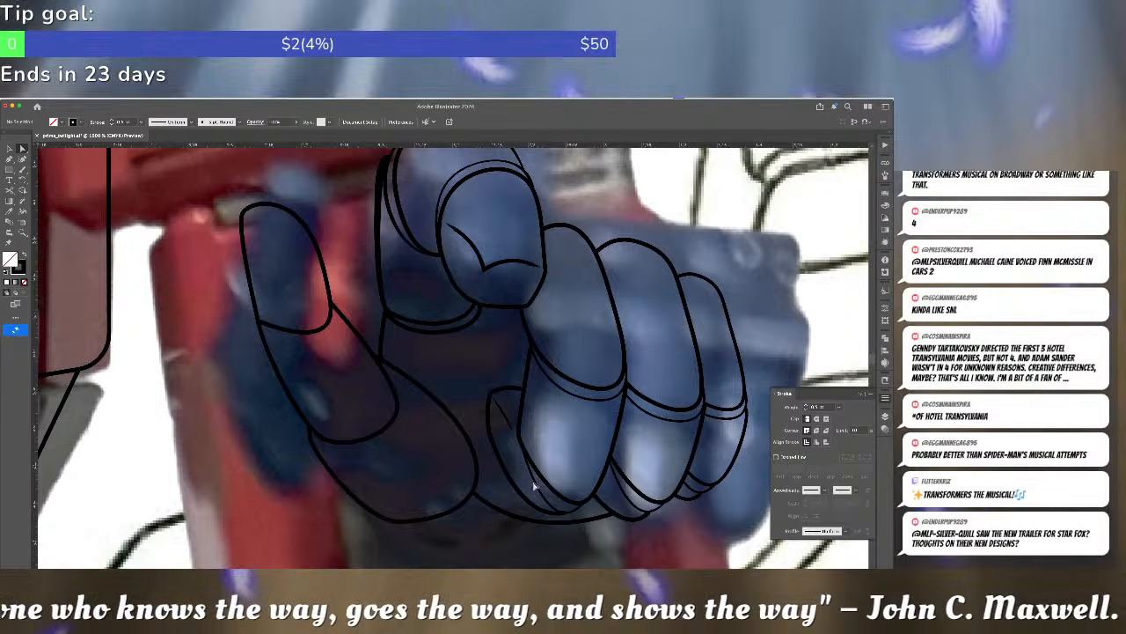
- Draw a thin curved line with the Pen tool just beneath the thumb tip's joint line and adjust its curvature to follow it
key("p")
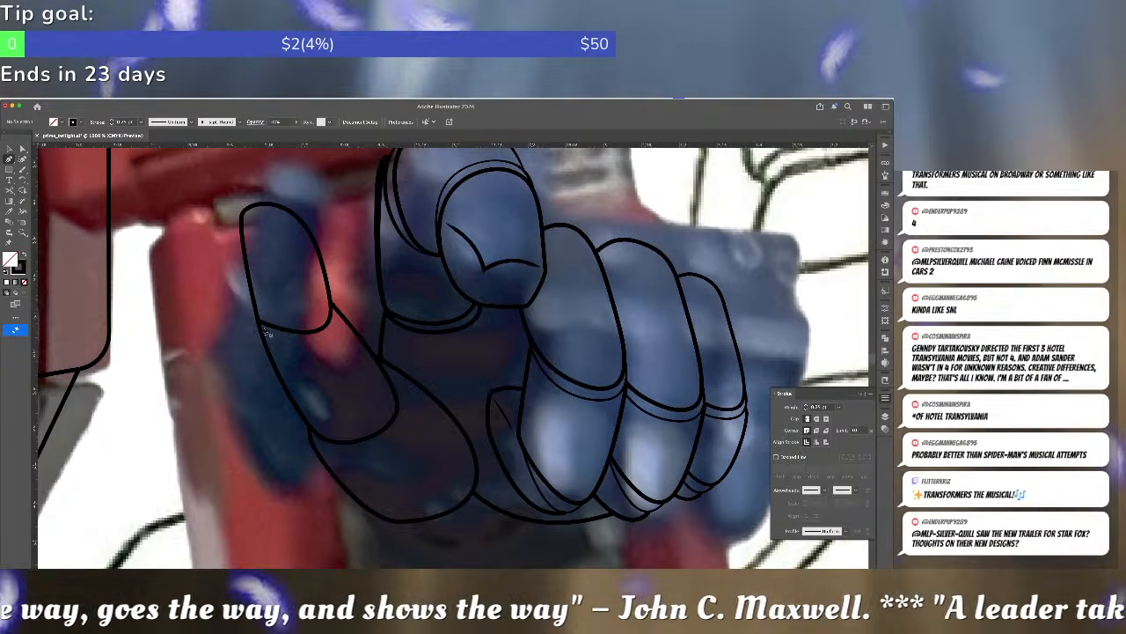
left_click(260, 328)
left_click_drag(327, 337, 358, 321)
left_click(331, 308)
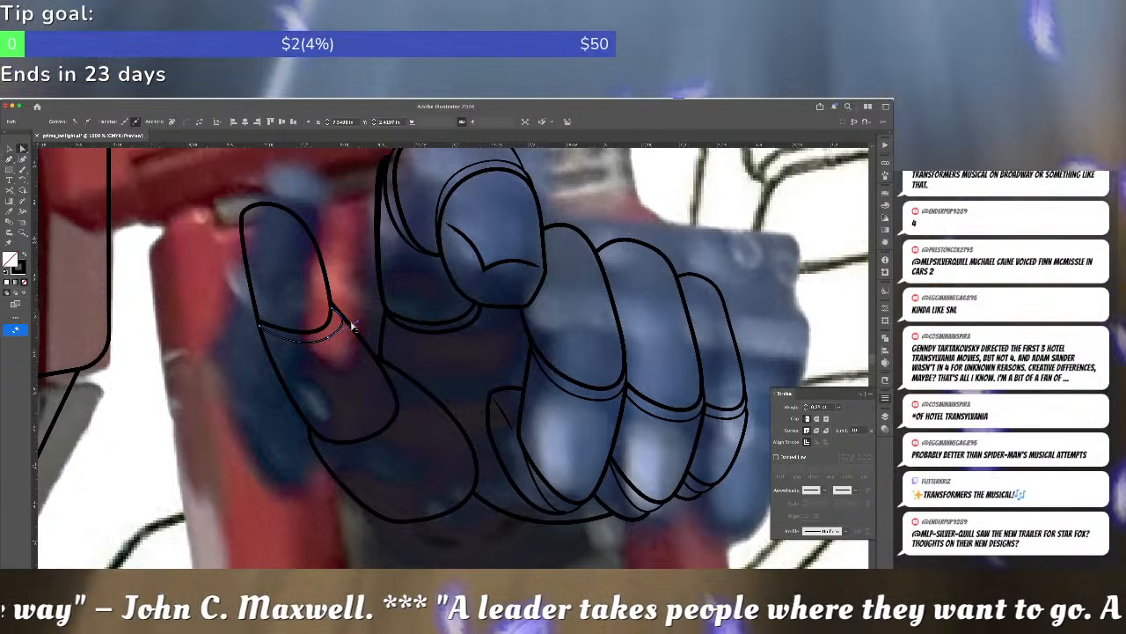
key("a")
left_click_drag(356, 326, 344, 332)
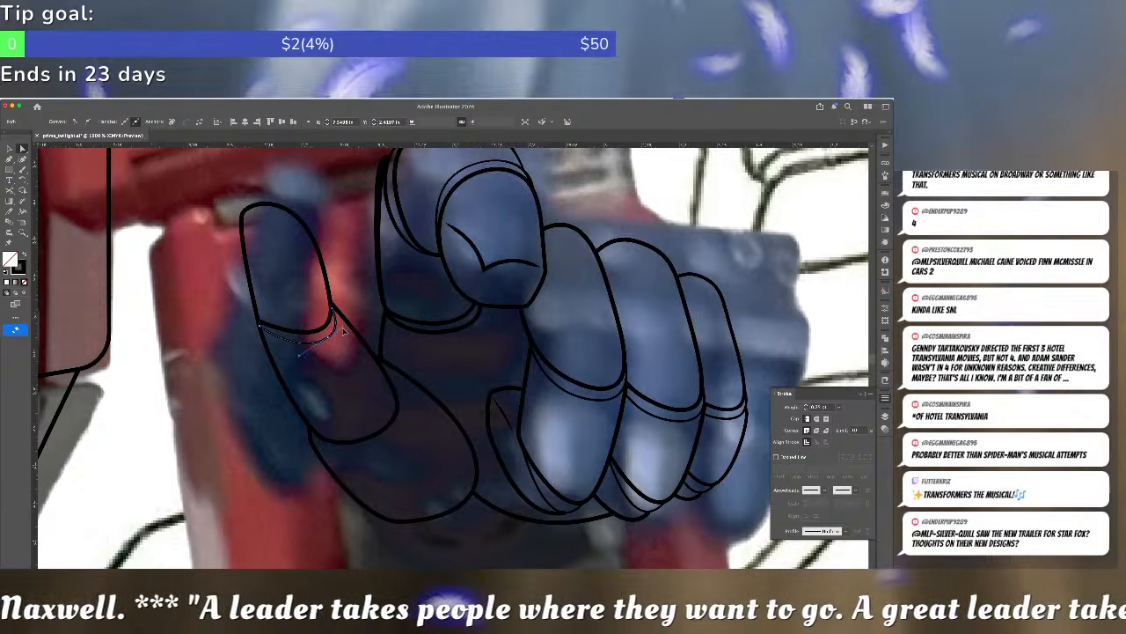
left_click_drag(333, 310, 299, 352)
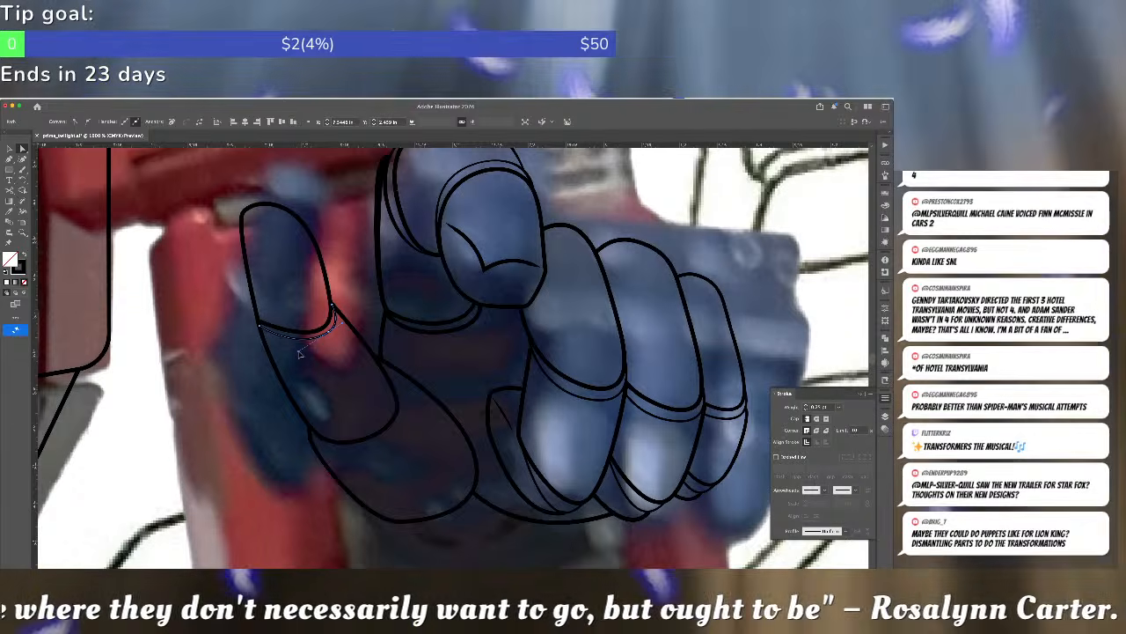
- Shape the thin curved line beneath the thumb's lower joint so it runs parallel to the joint's rounded edge
mouse_move(376, 436)
left_mouse_down()
mouse_move(380, 448)
mouse_move(407, 445)
mouse_move(379, 449)
mouse_move(385, 432)
left_mouse_up()
left_click(388, 379)
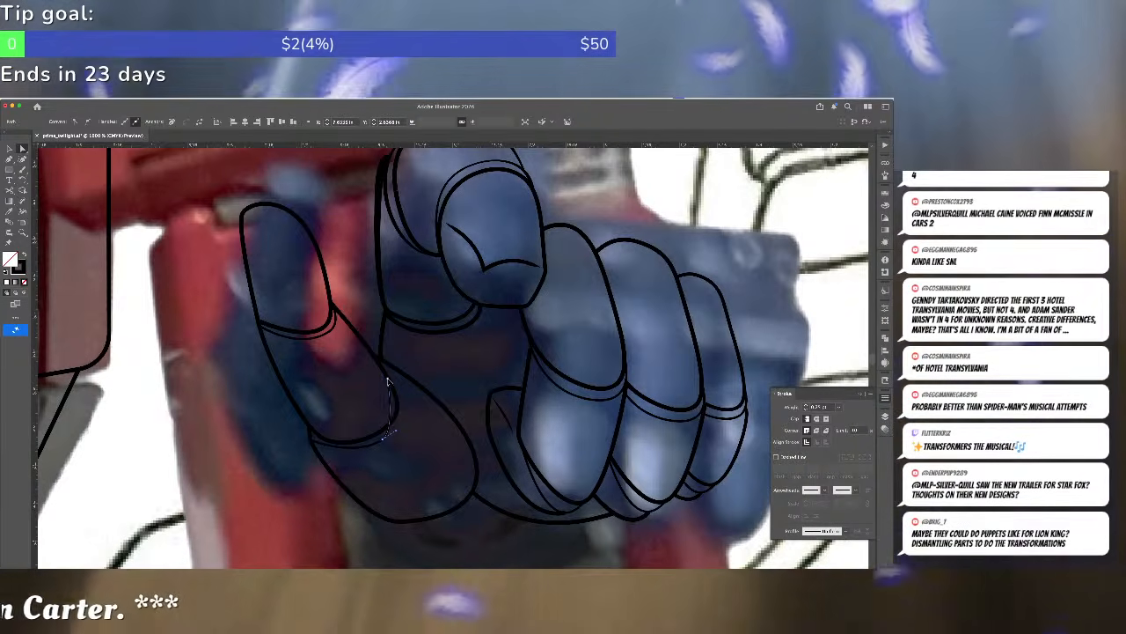
left_click_drag(389, 435, 426, 411)
left_click(415, 451)
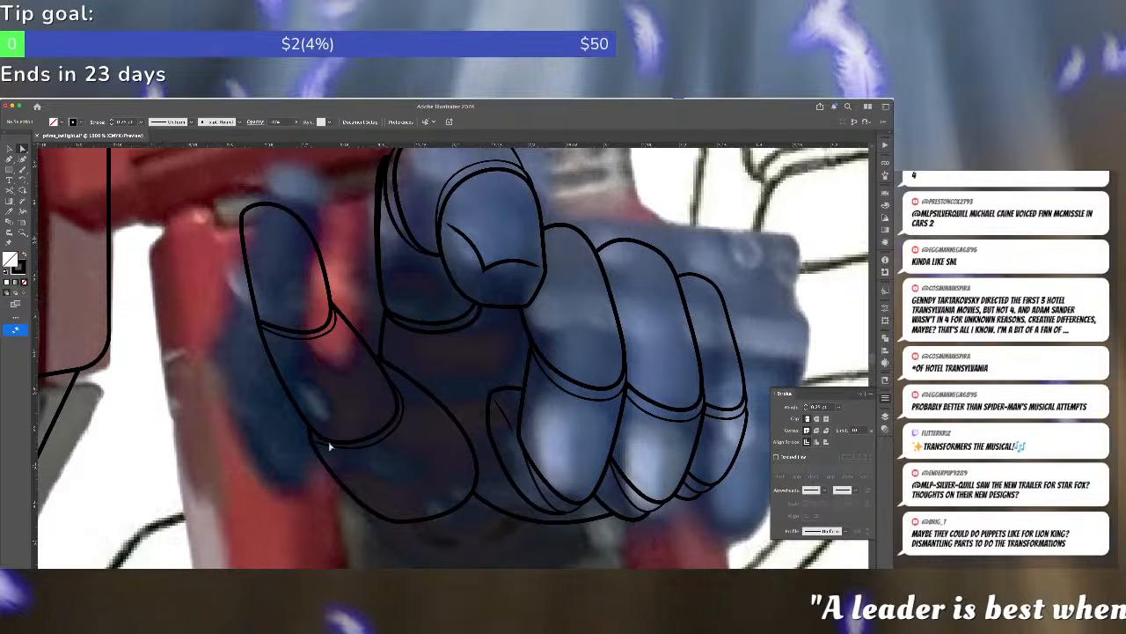
left_click(314, 447)
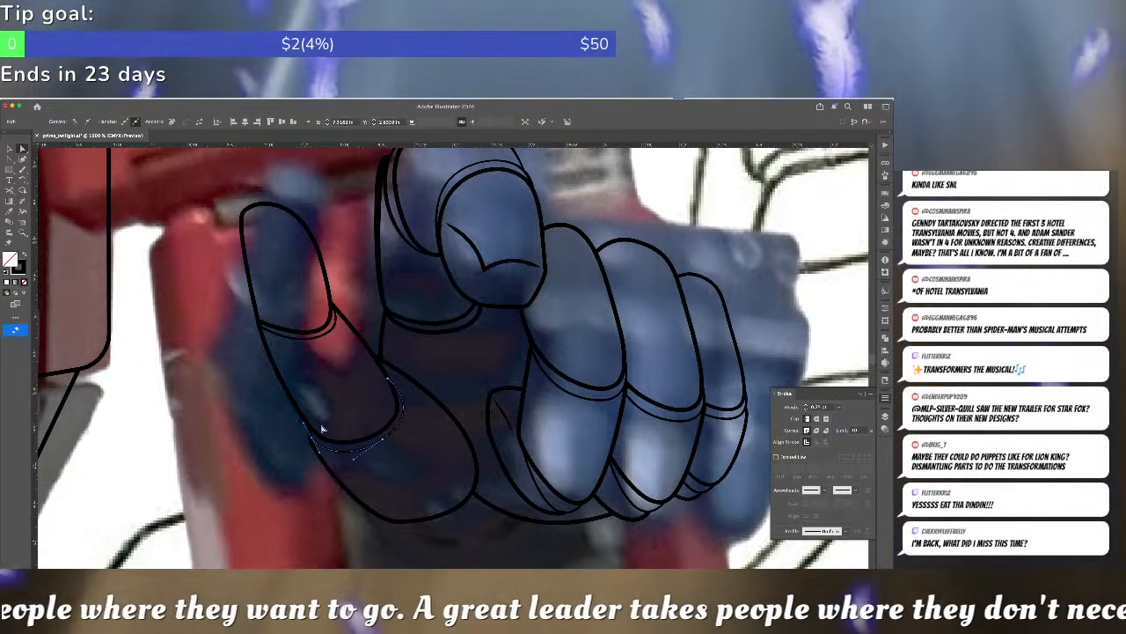
- Examine the forearms and fists in the pencil sketch and the neighbouring full-body Optimus Prime reference
key("super+minus")
key("super+minus")
key("super+minus")
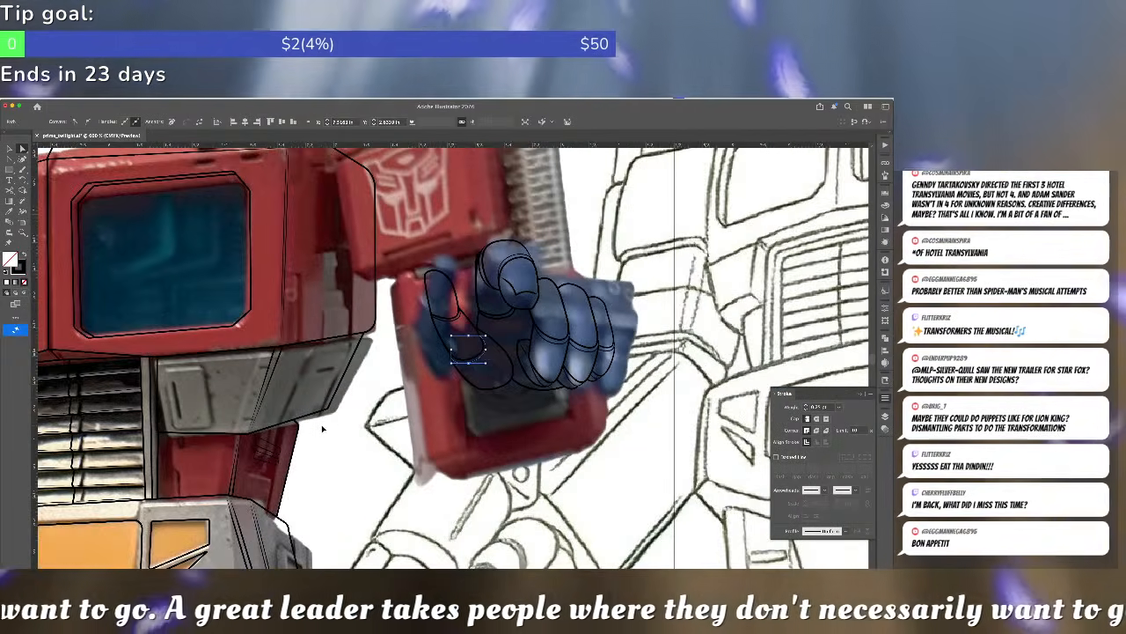
key("super+equal")
left_click(323, 429)
left_click_drag(390, 406, 232, 301)
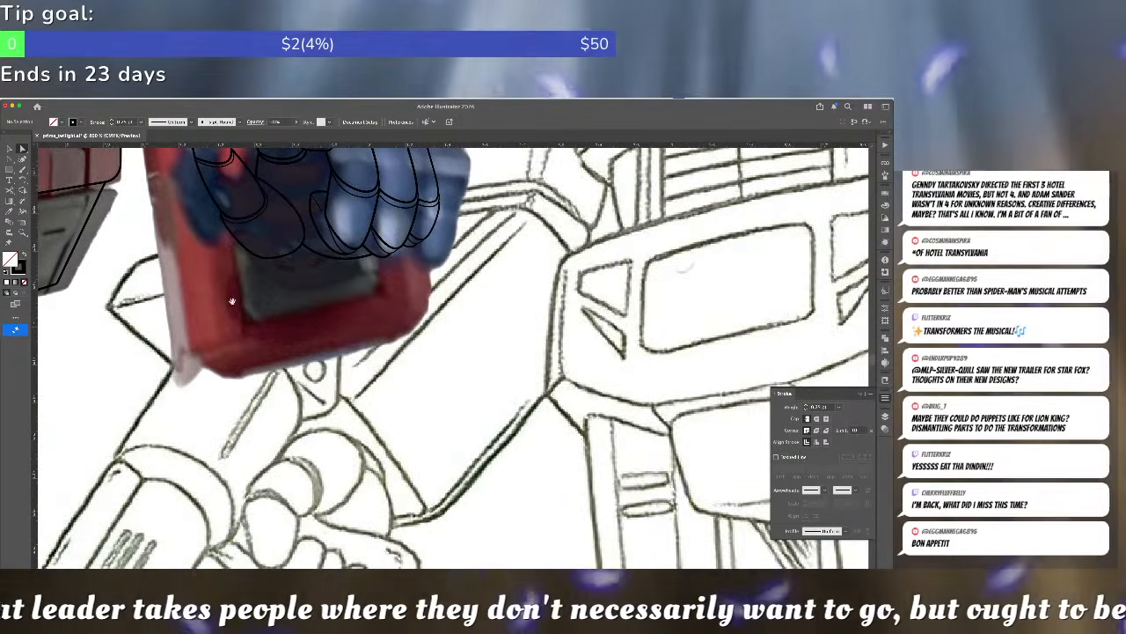
left_click_drag(369, 344, 320, 479)
key("super+minus")
key("super+minus")
key("super+minus")
key("super+equal")
key("super+equal")
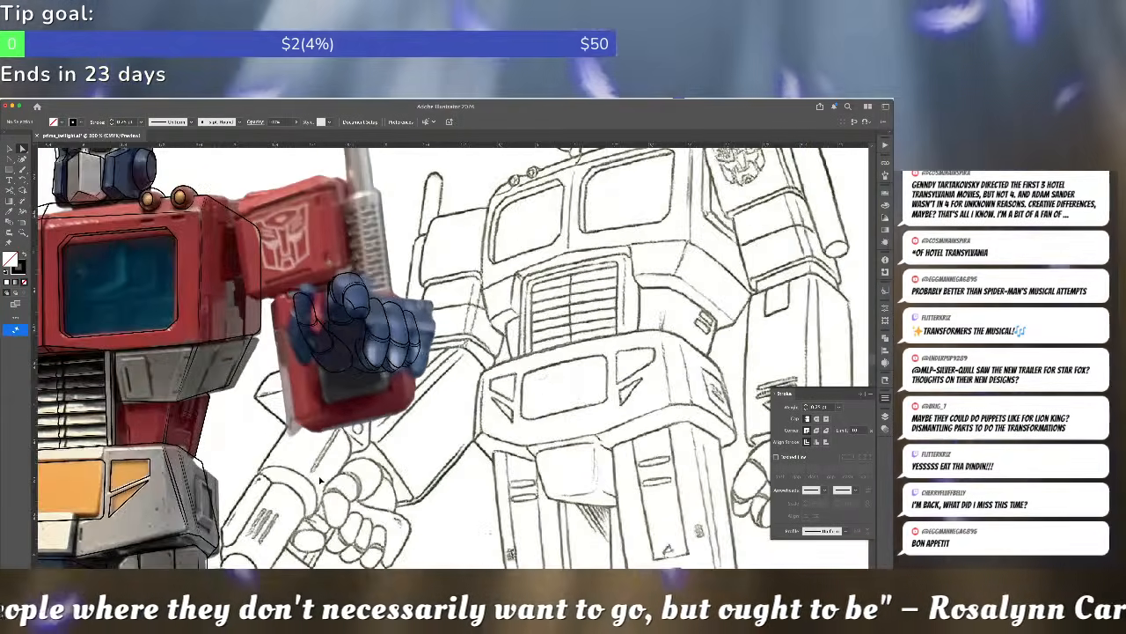
left_click_drag(249, 462, 120, 403)
left_click_drag(547, 425, 171, 291)
key("super+minus")
key("super+minus")
key("super+minus")
key("super+minus")
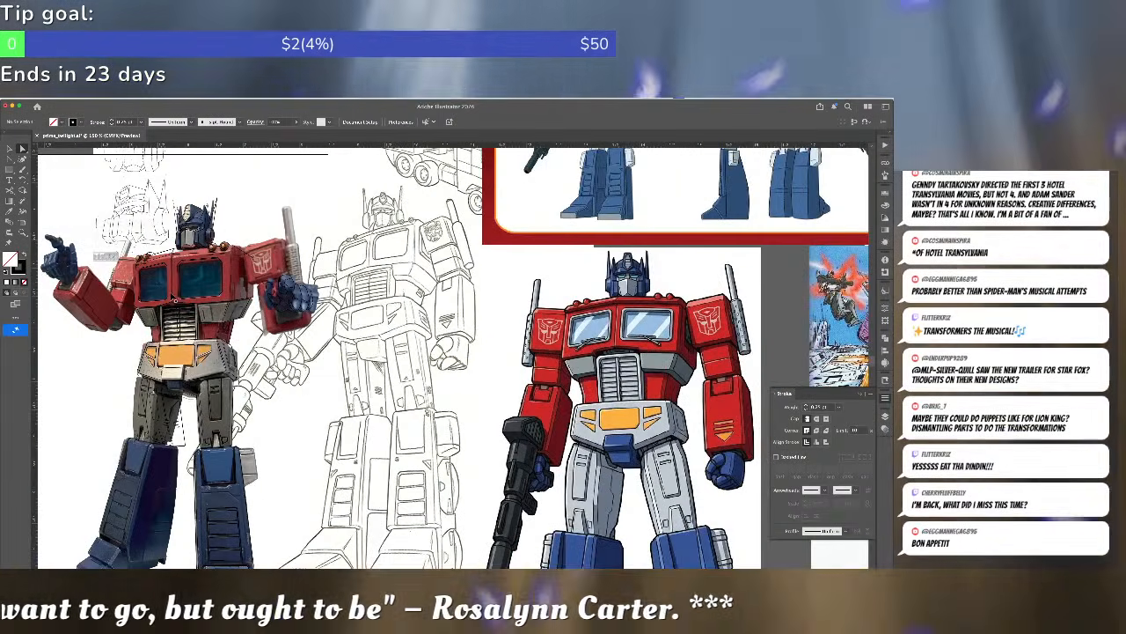
key("super+equal")
key("super+equal")
key("super+equal")
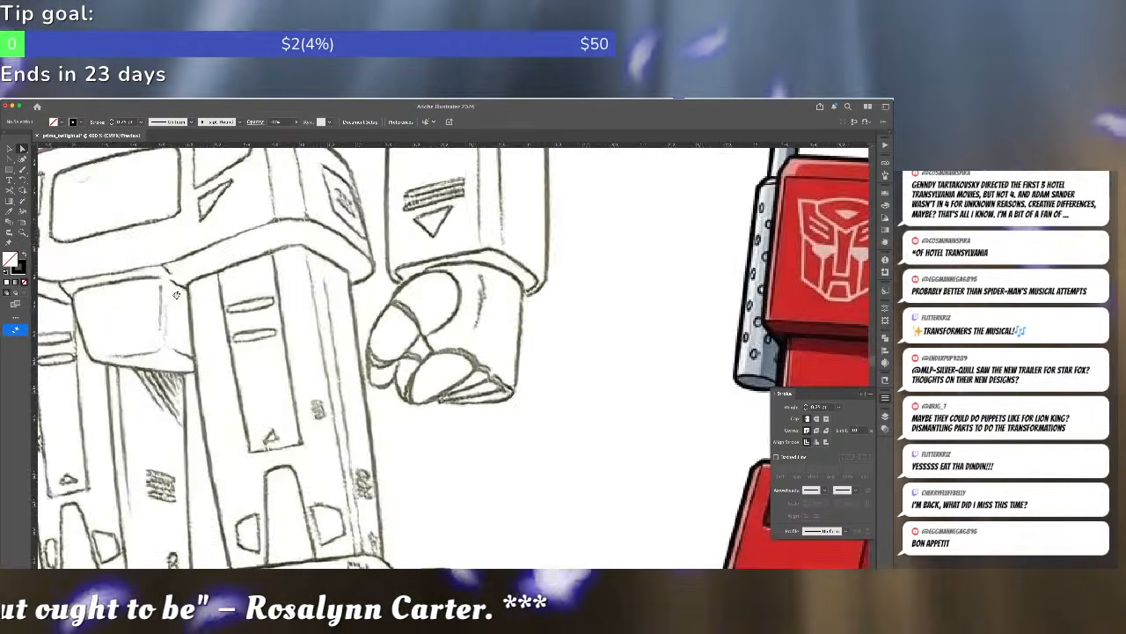
left_click_drag(178, 237, 614, 377)
left_click_drag(508, 298, 590, 390)
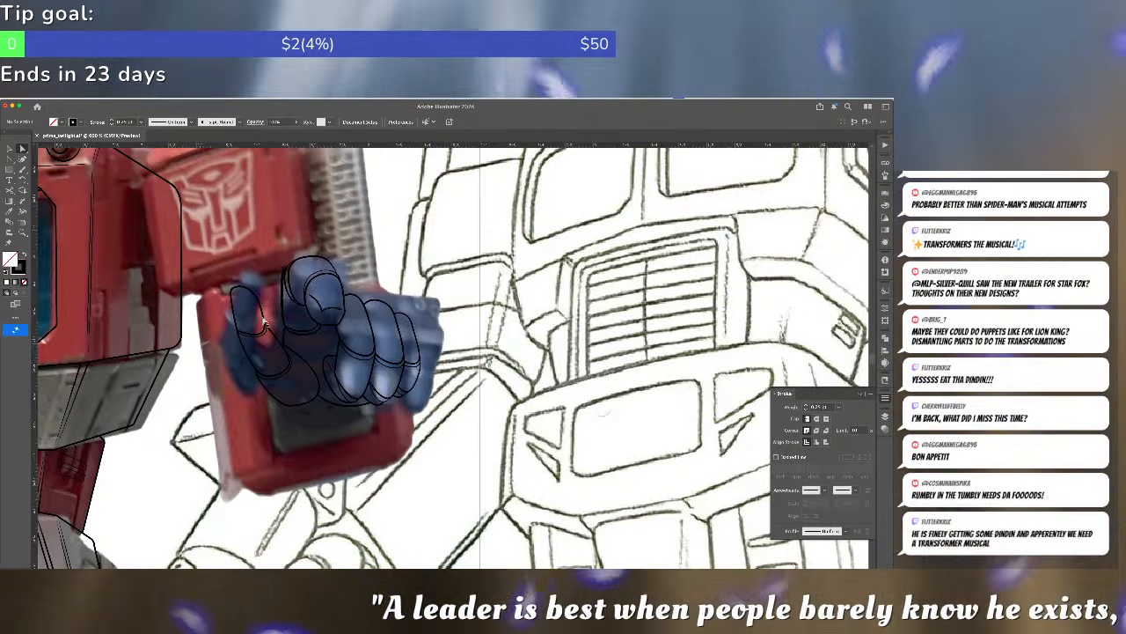
- Draw a closed four-sided outline with the Pen tool around the front face of the red forearm behind the pointing hand
key("p")
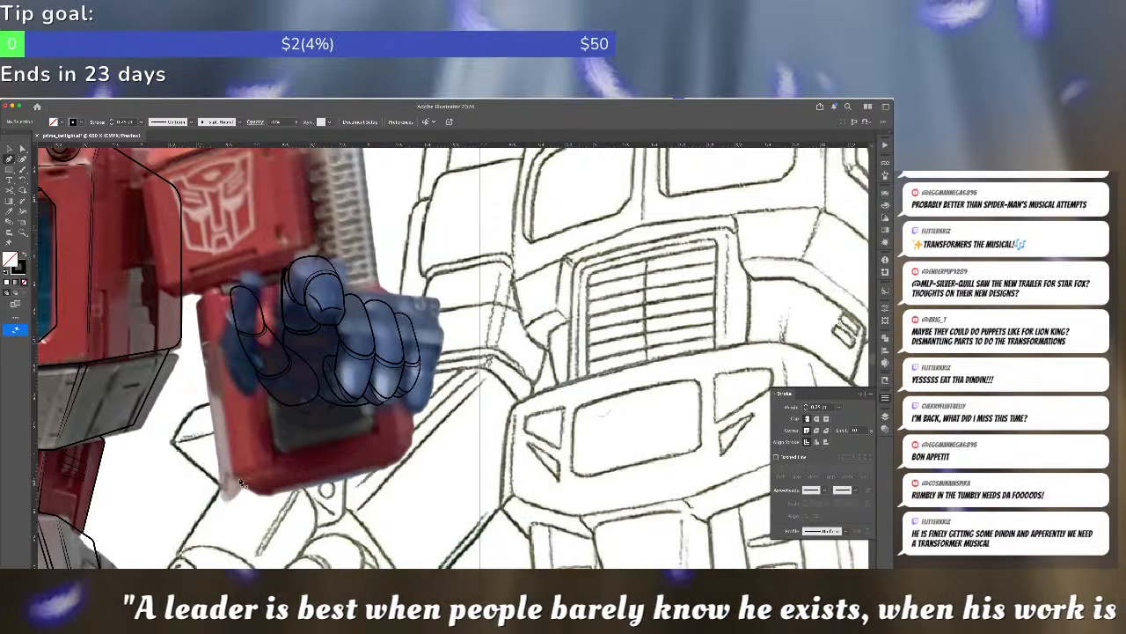
left_click(238, 479)
left_click(411, 438)
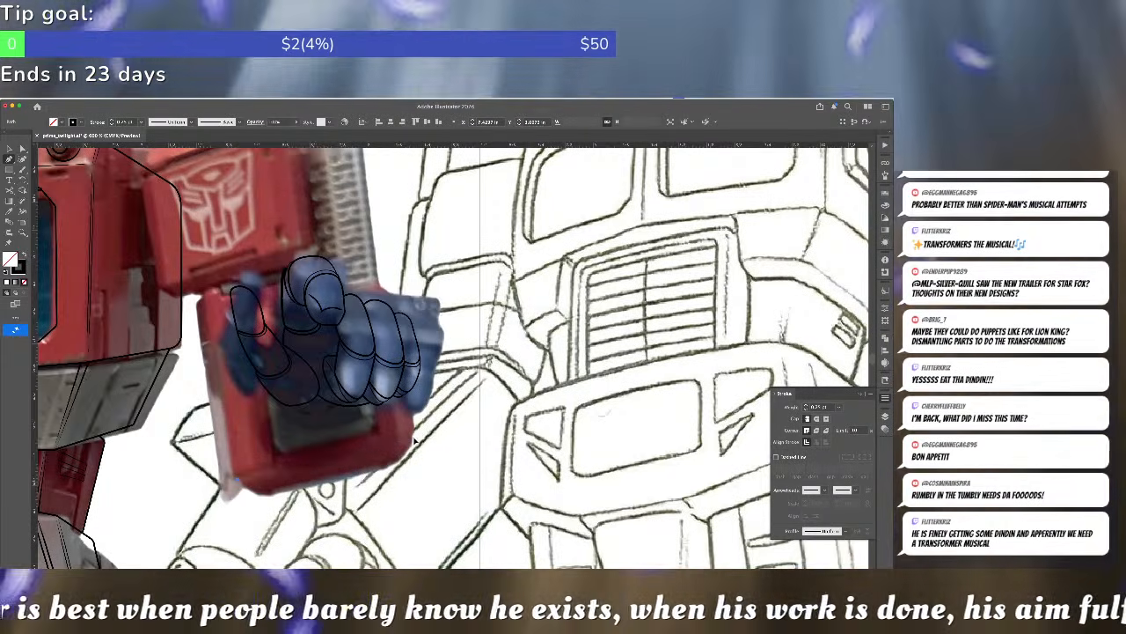
left_click(379, 281)
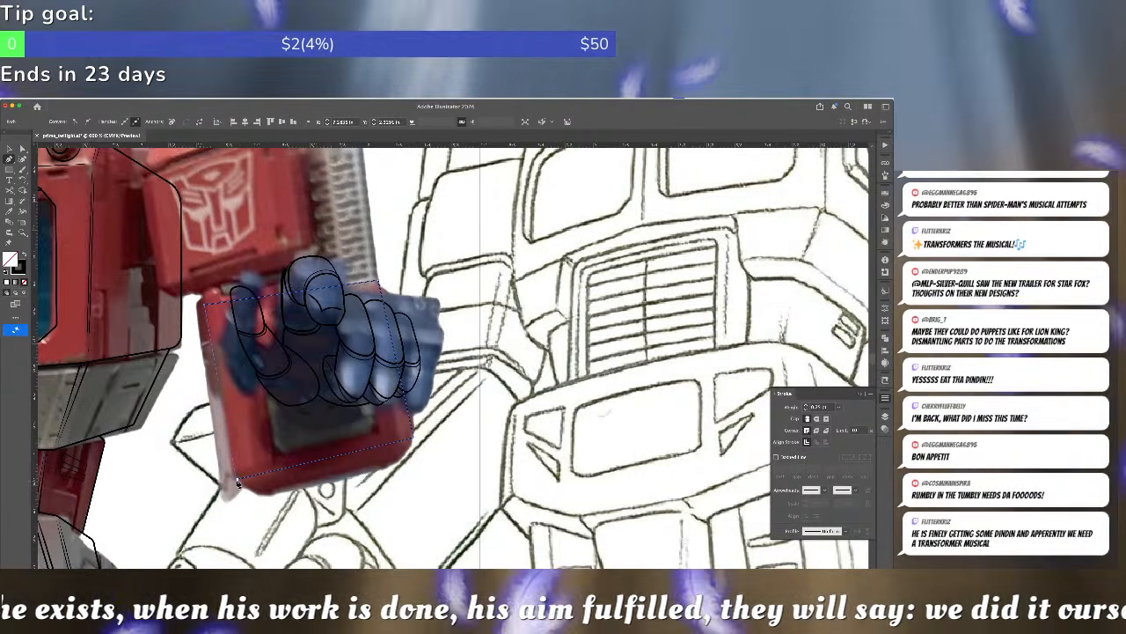
left_click(239, 480)
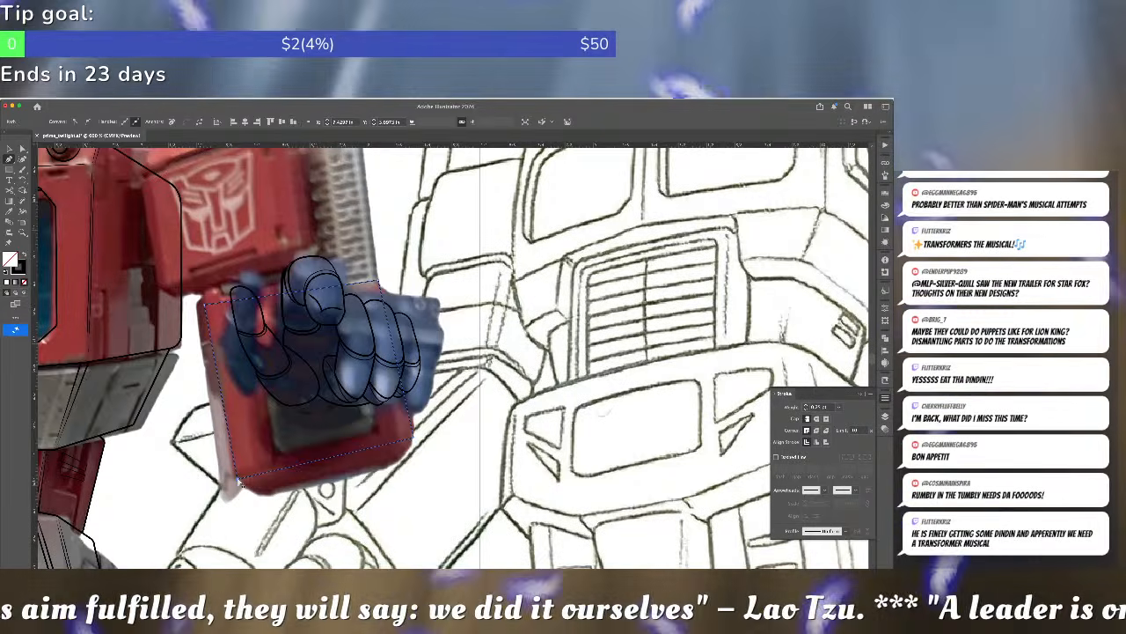
- Round the corners of the four-sided forearm outline slightly
key("ctrl+shift+a")
key("v")
left_click(239, 477)
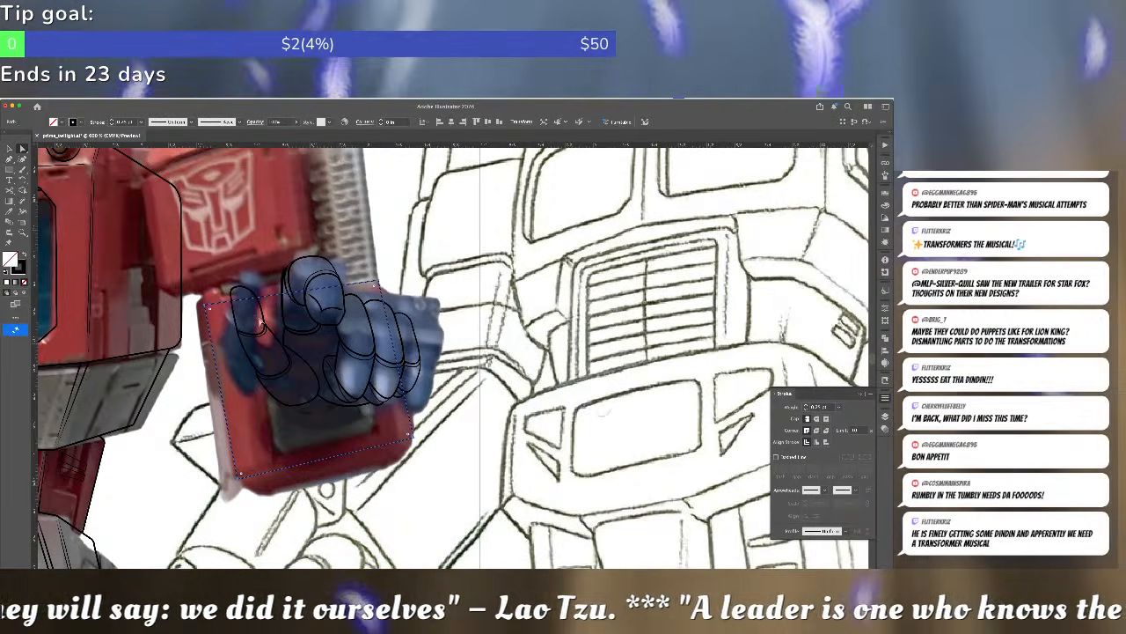
key("a")
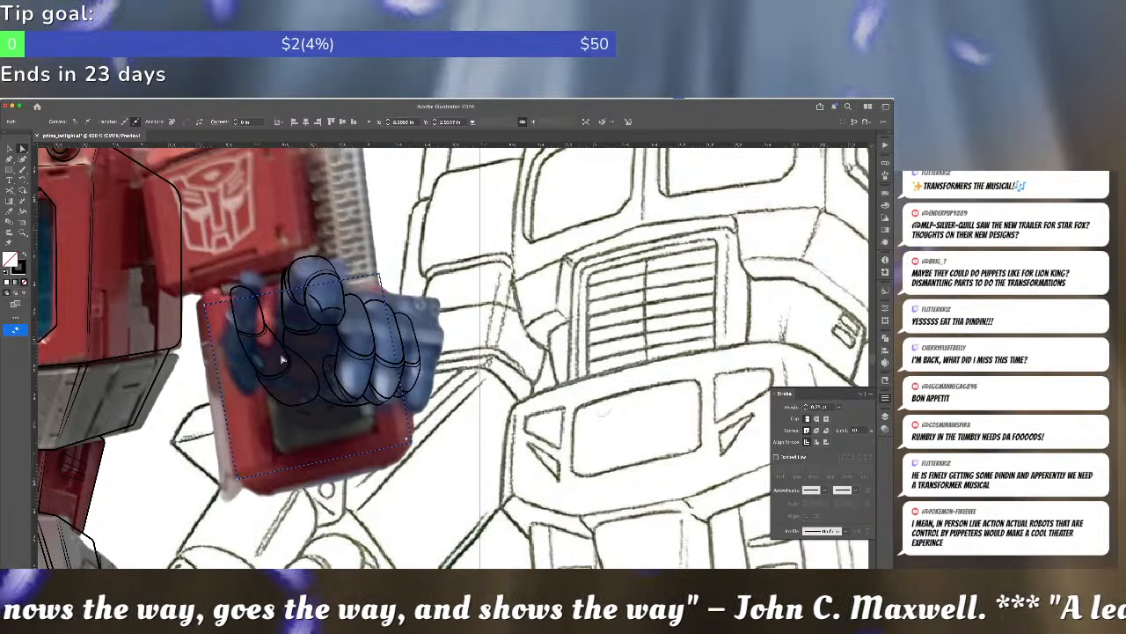
left_click_drag(209, 309, 212, 312)
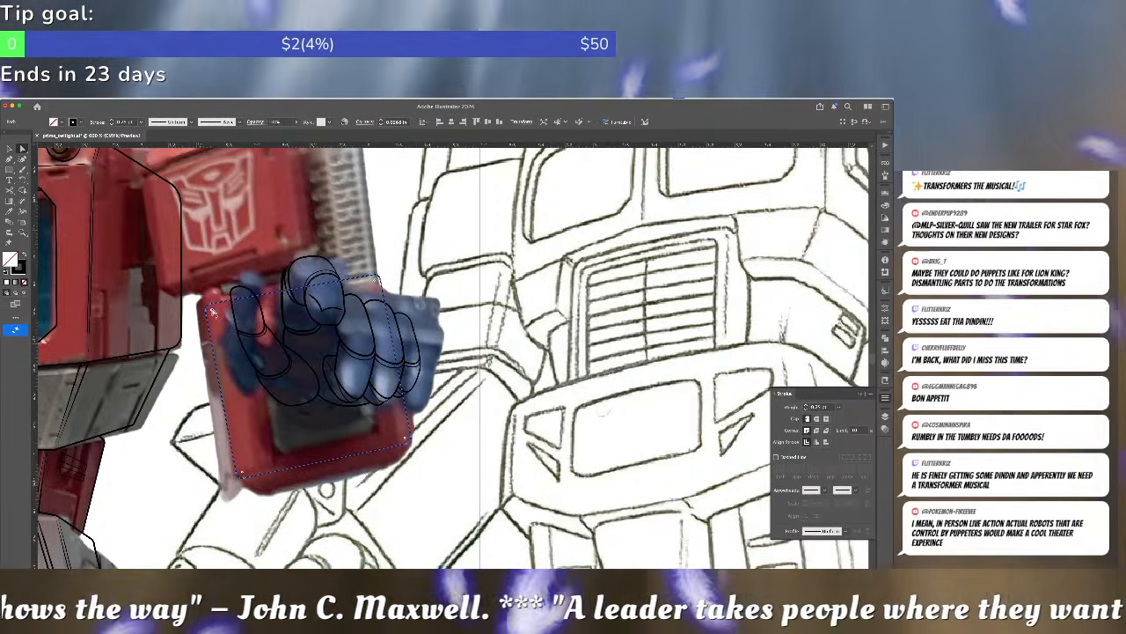
left_click(455, 435)
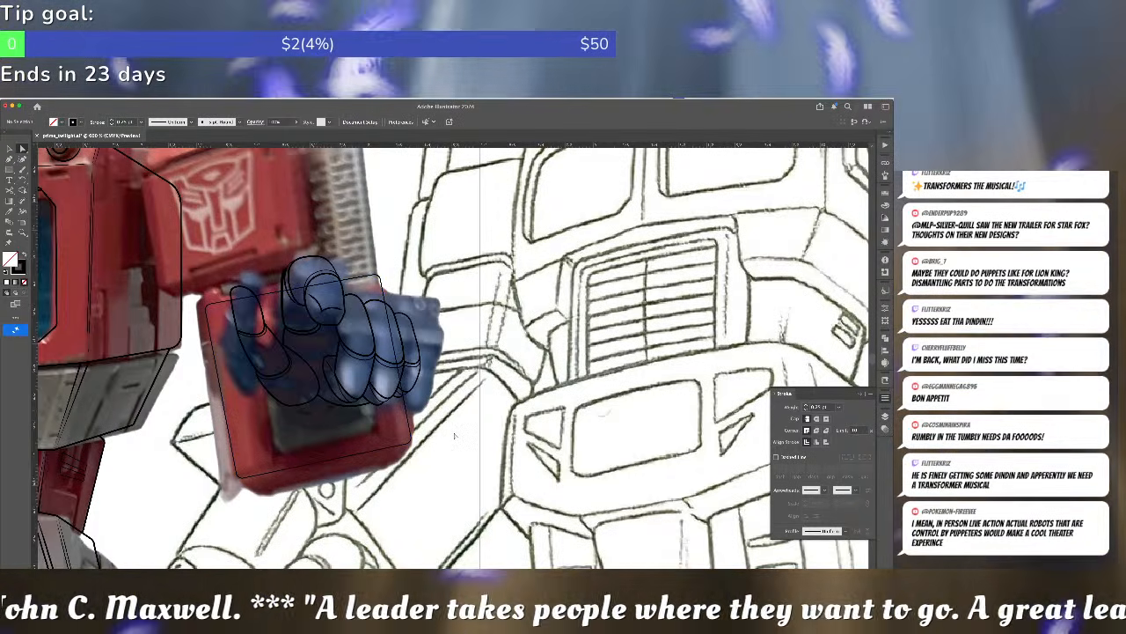
- Try offsetting the forearm outline outward by 0.125 in and scaling the copy down to the forearm's edge, and delete the copy
left_click(371, 457)
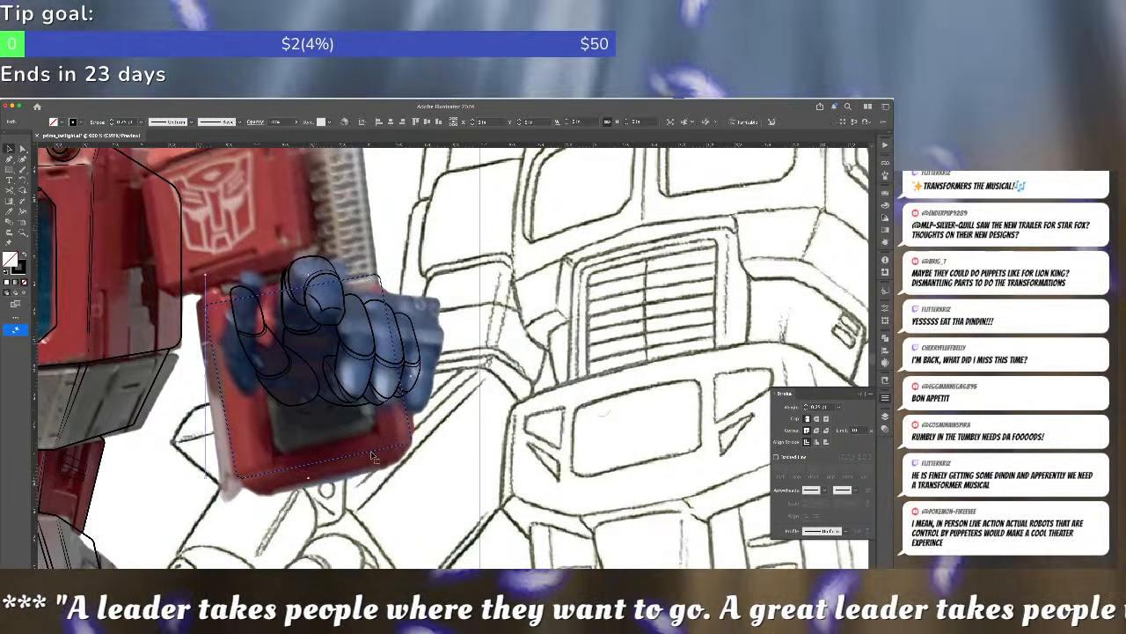
key("super+alt+o")
key("Up")
key("Up")
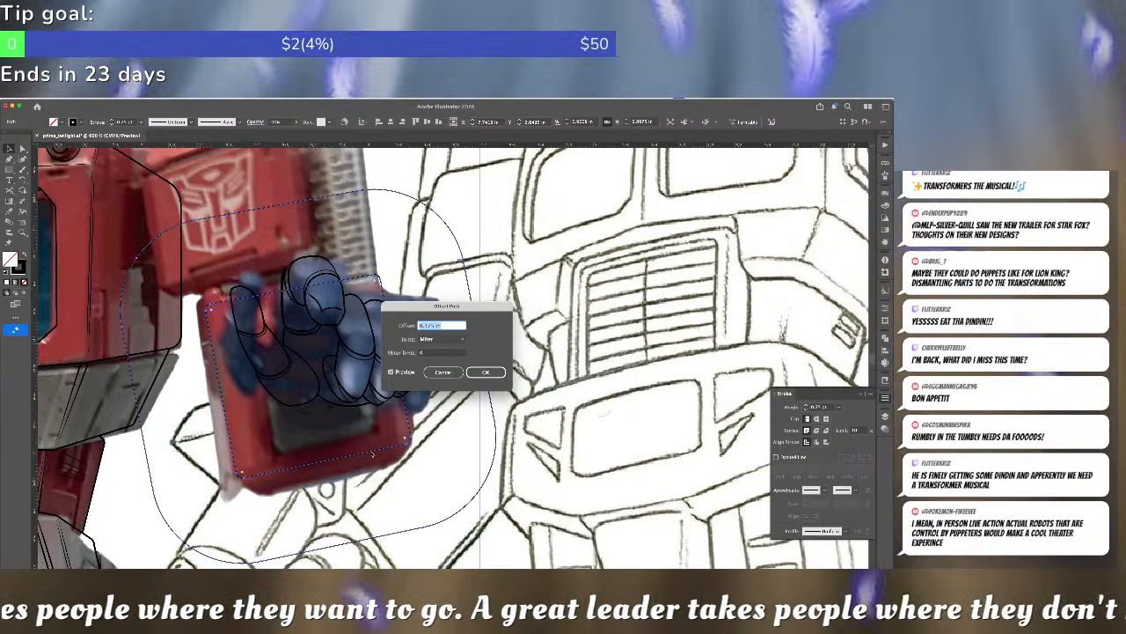
key("Down")
key("Down")
key("Down")
key("Down")
key("Up")
key("Up")
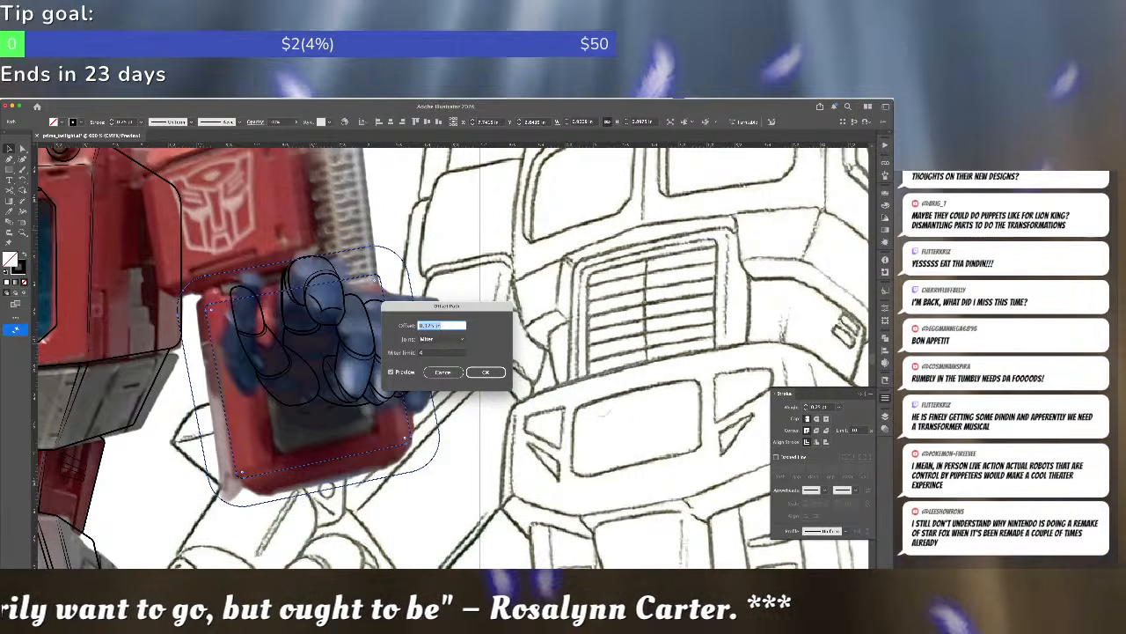
key("Return")
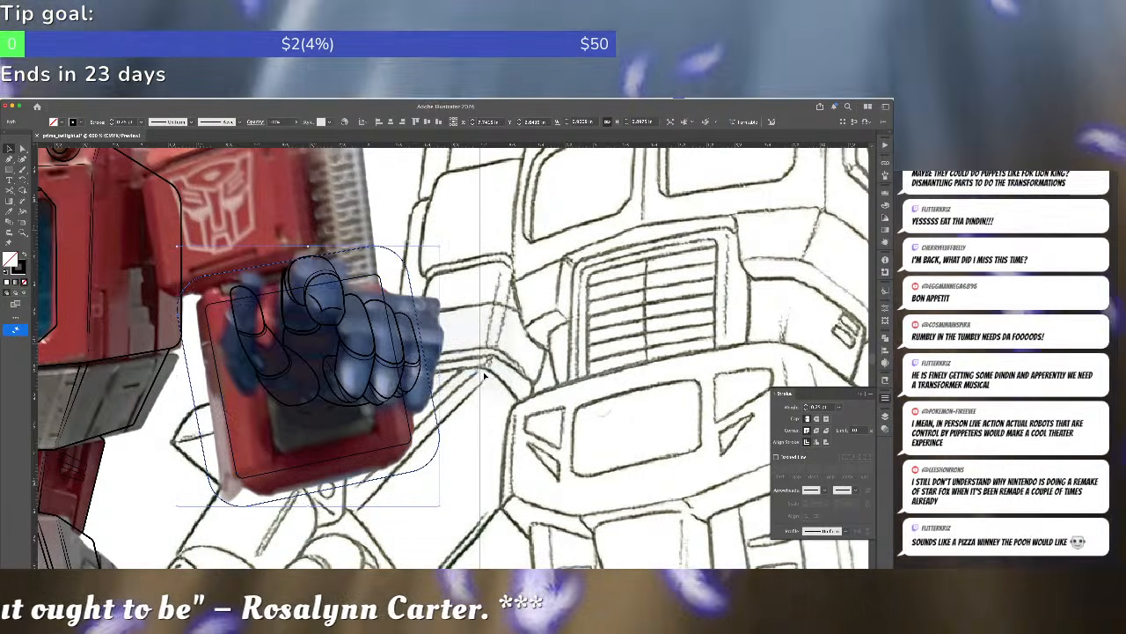
left_click_drag(441, 509, 419, 492)
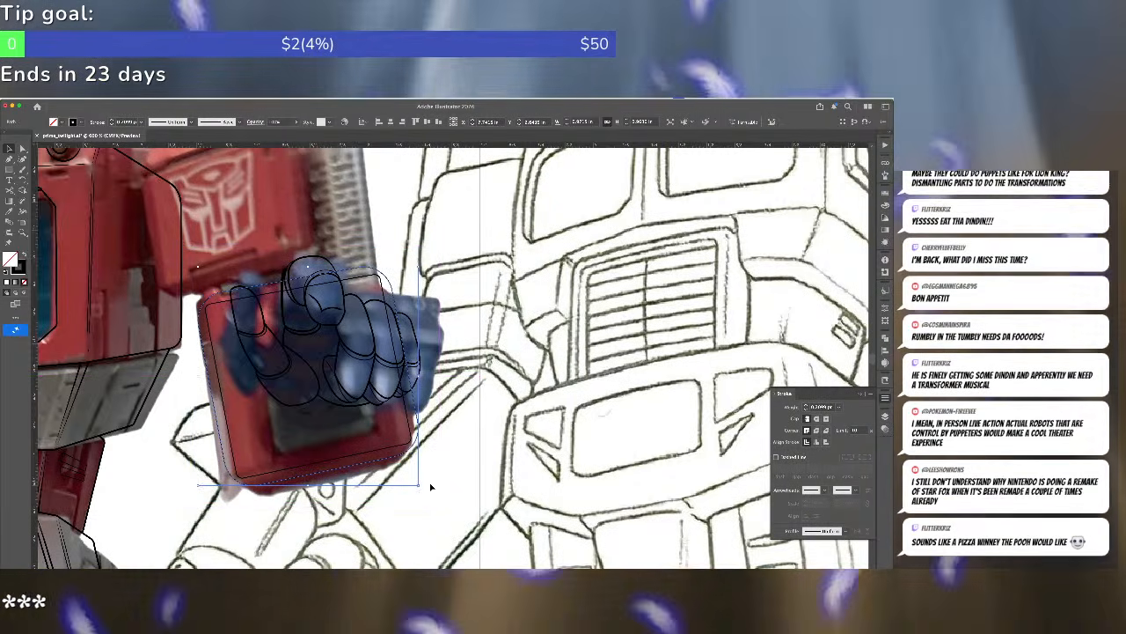
key("Delete")
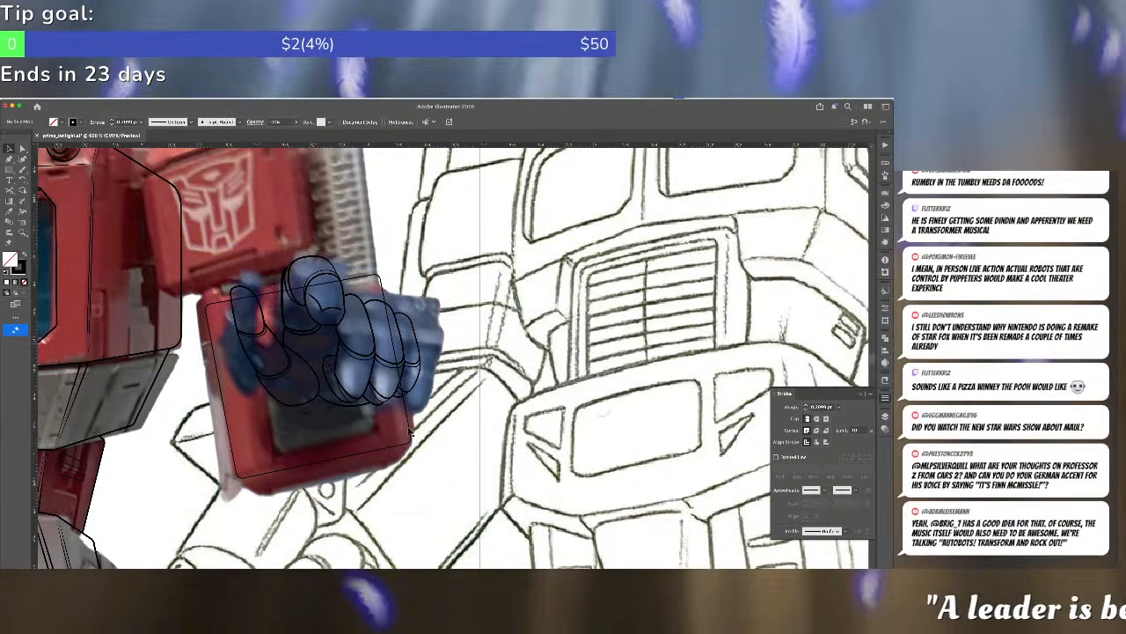
- Offset the rounded forearm outline outward with Offset Path to add a narrow parallel outer border, and inspect both outlines
left_click(409, 429)
key("alt+super+o")
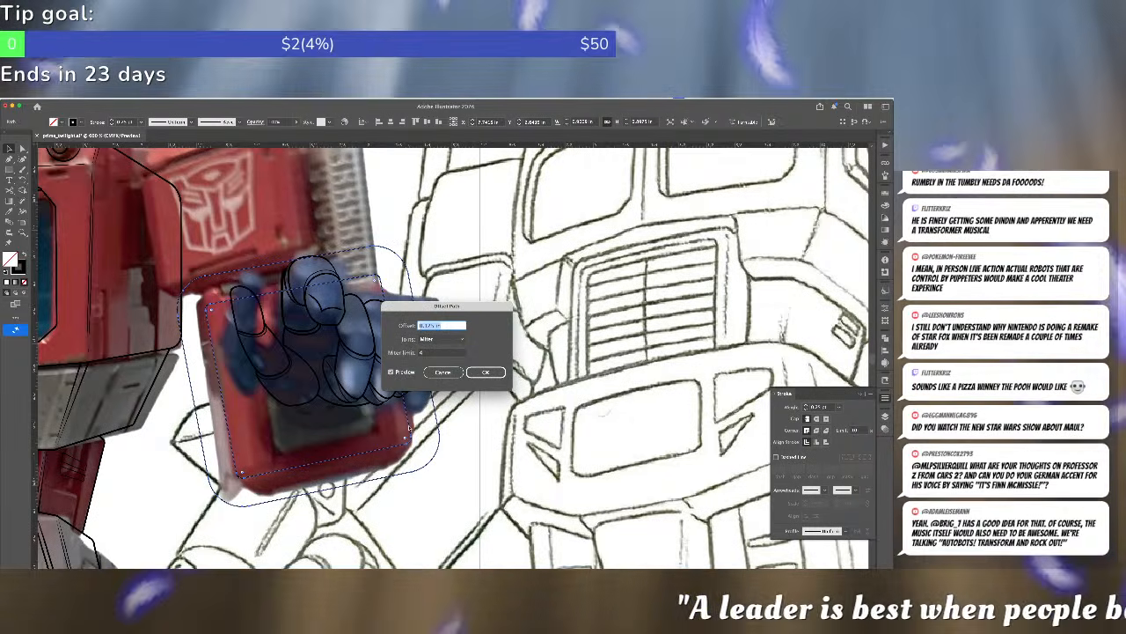
type(".0625")
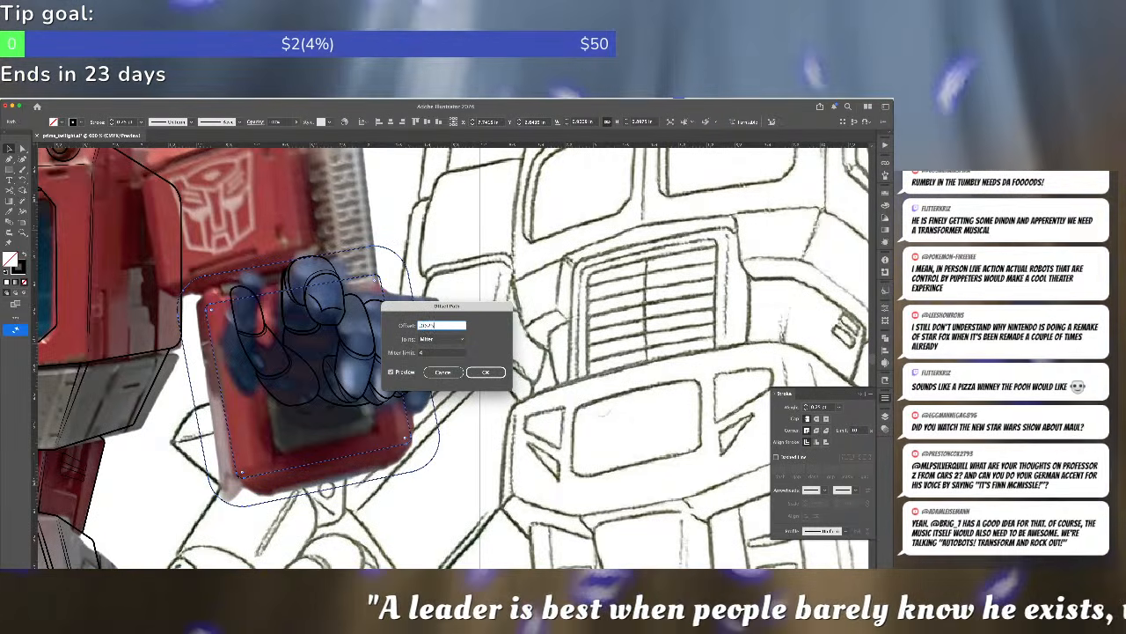
key("Tab")
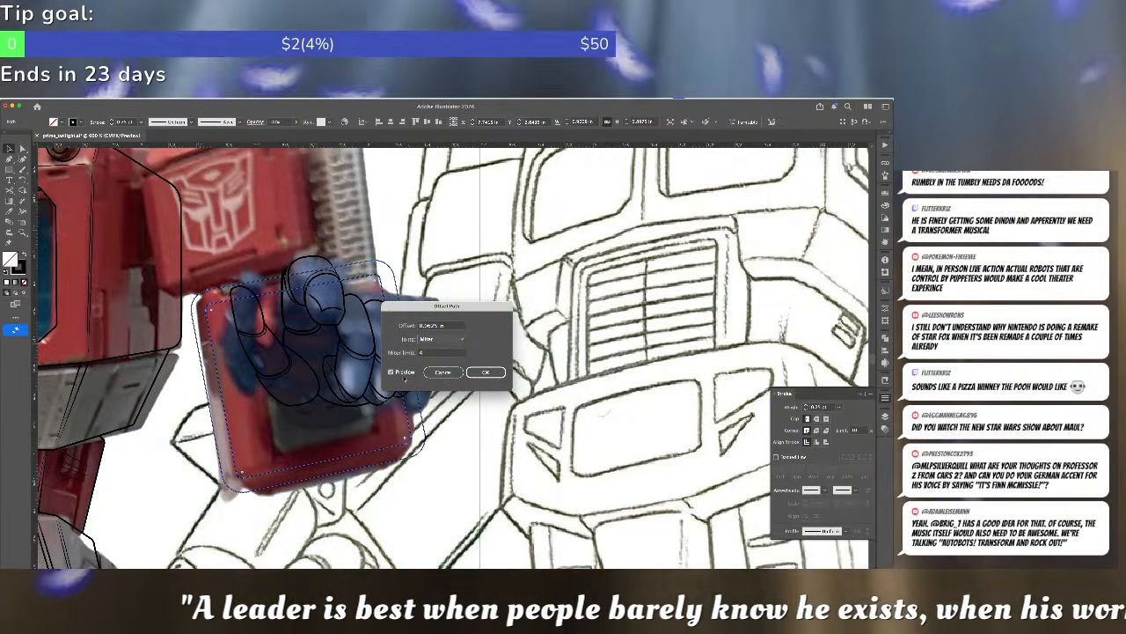
left_click(459, 325)
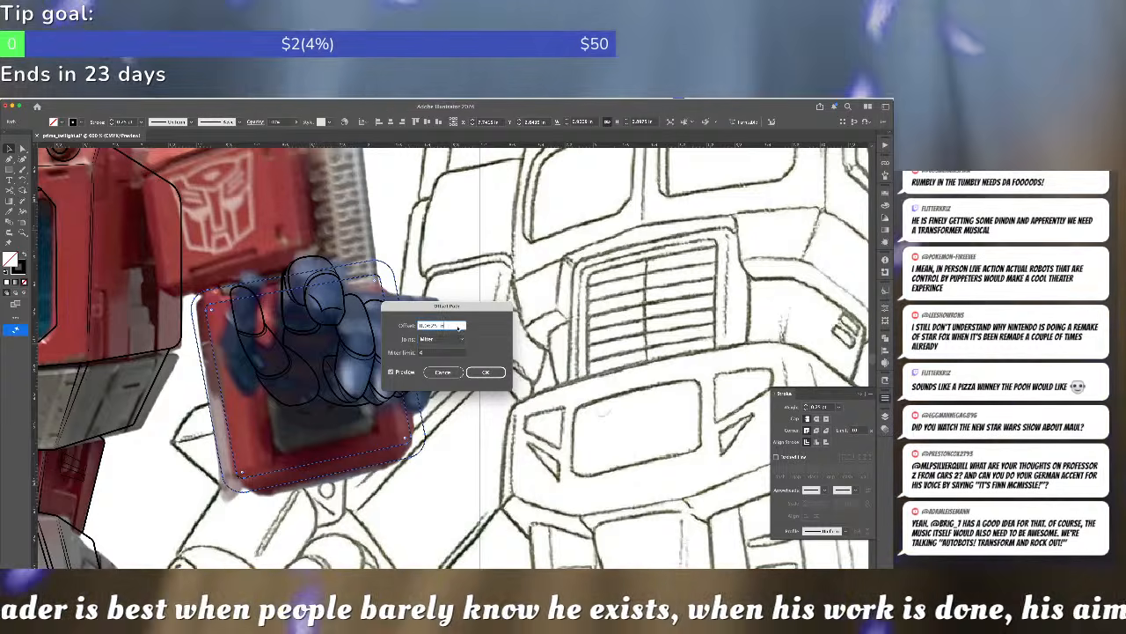
key("Return")
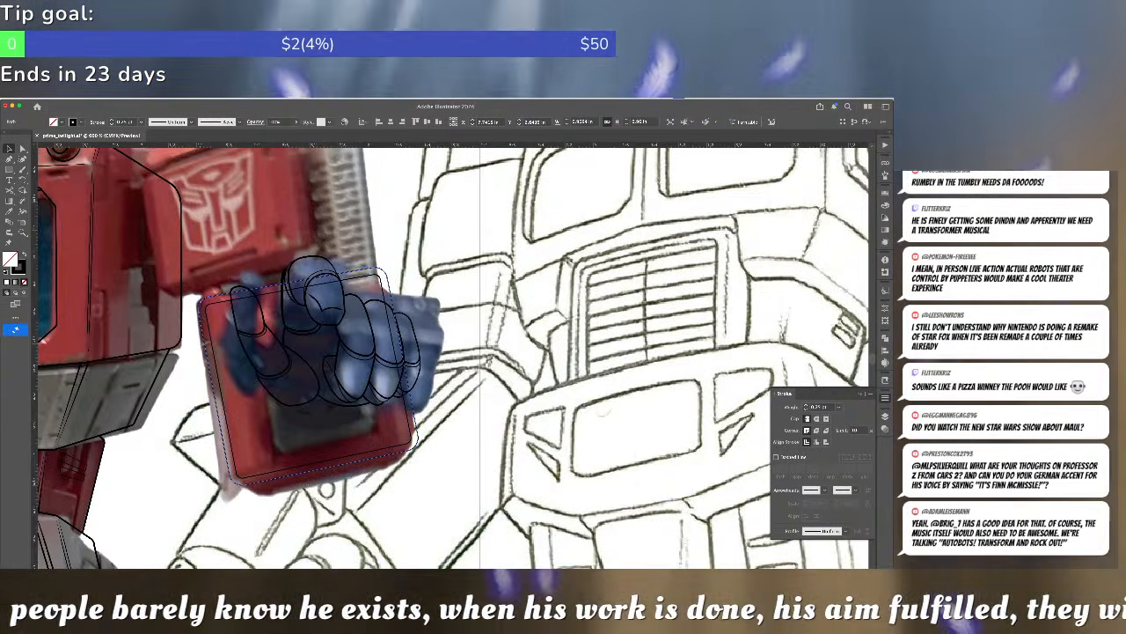
left_click(219, 337)
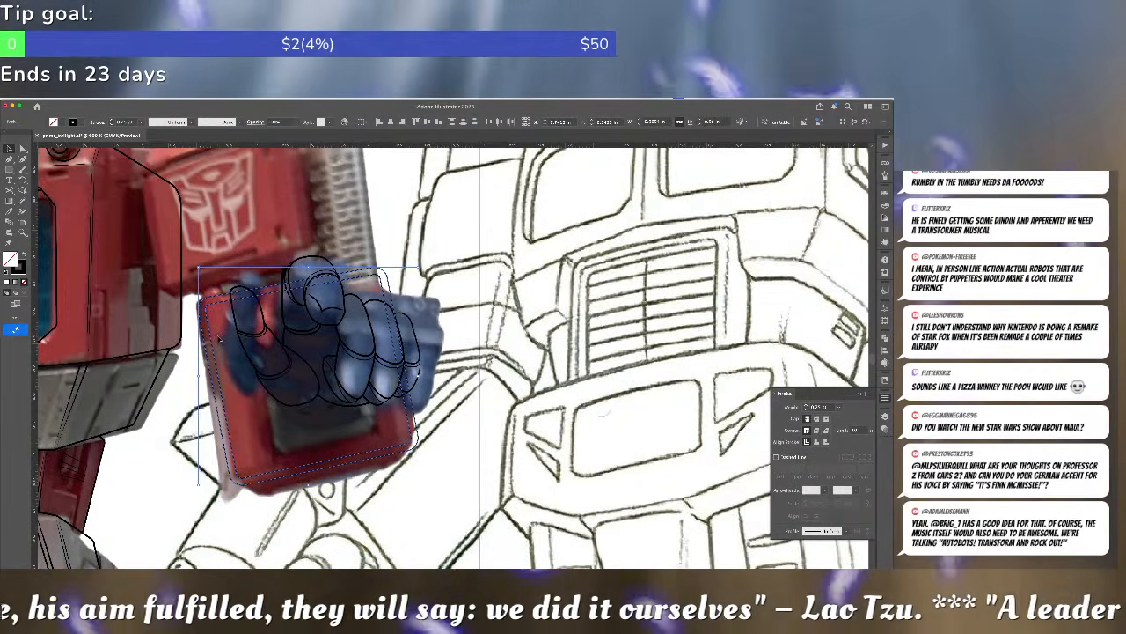
key("super+equal")
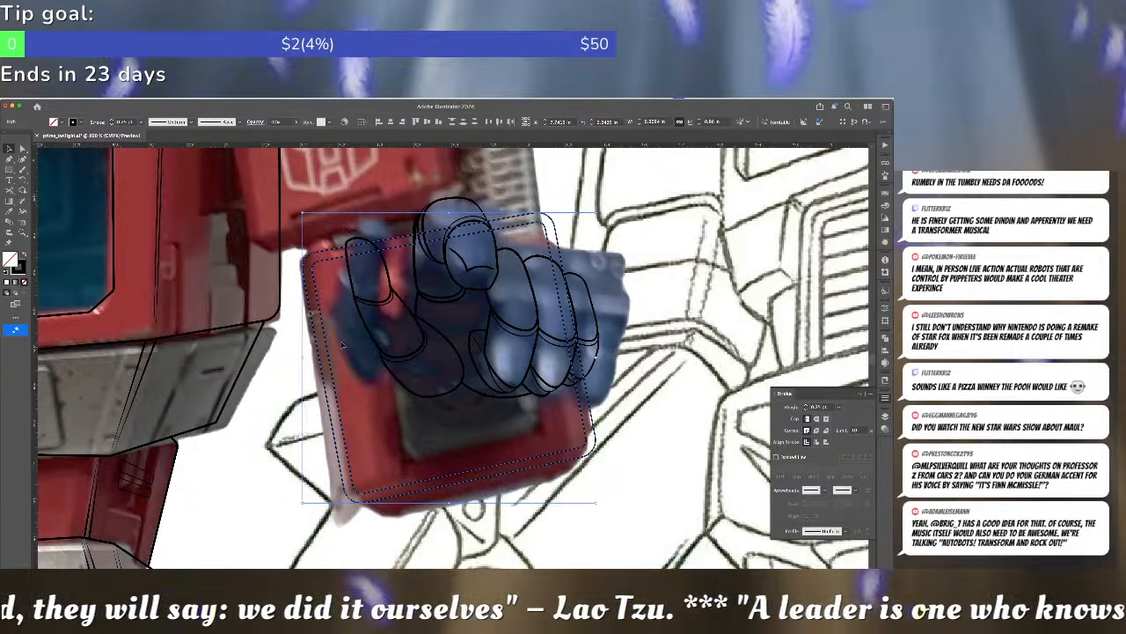
left_click(358, 384)
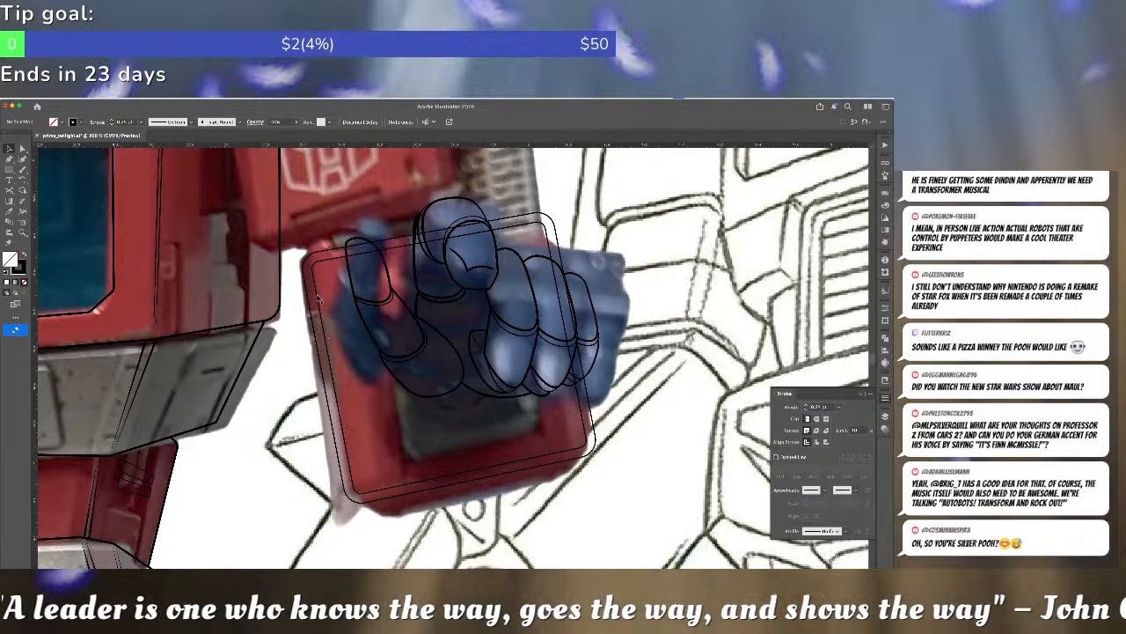
- Set the stroke weight of both rounded forearm outlines to 0.5 pt
left_click(316, 298)
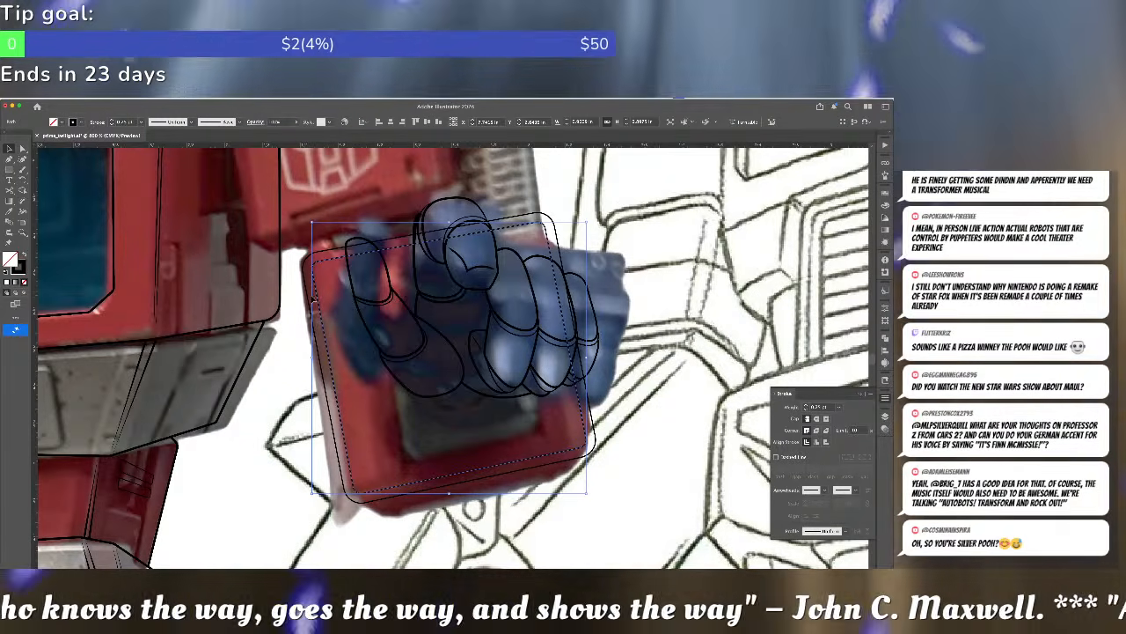
left_click(306, 300, "shift")
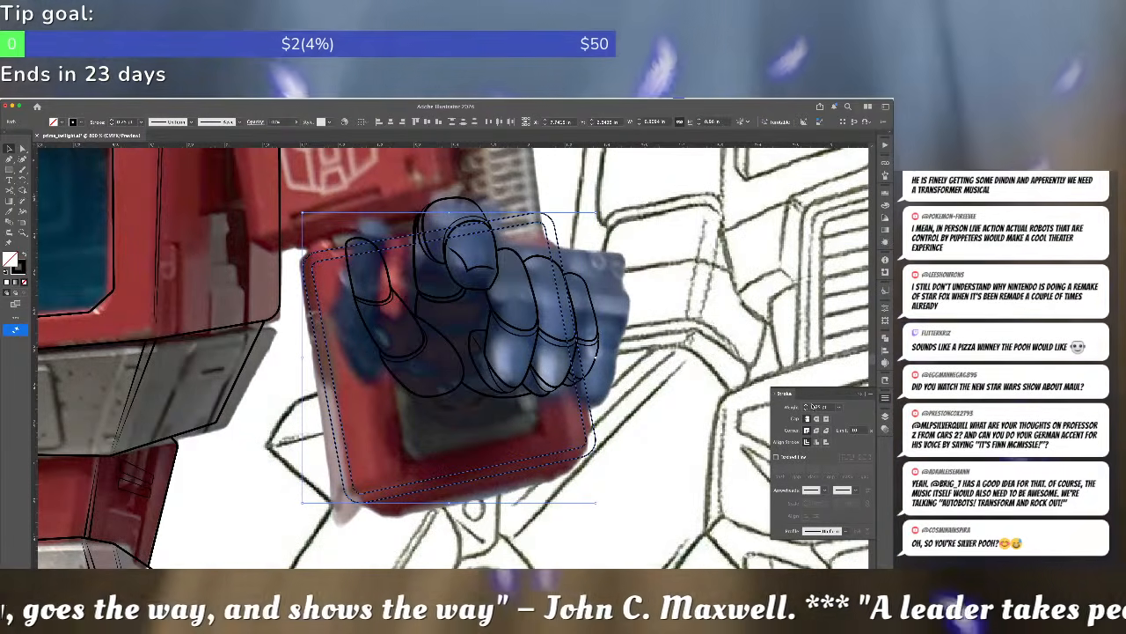
left_click(825, 407)
type("0.5")
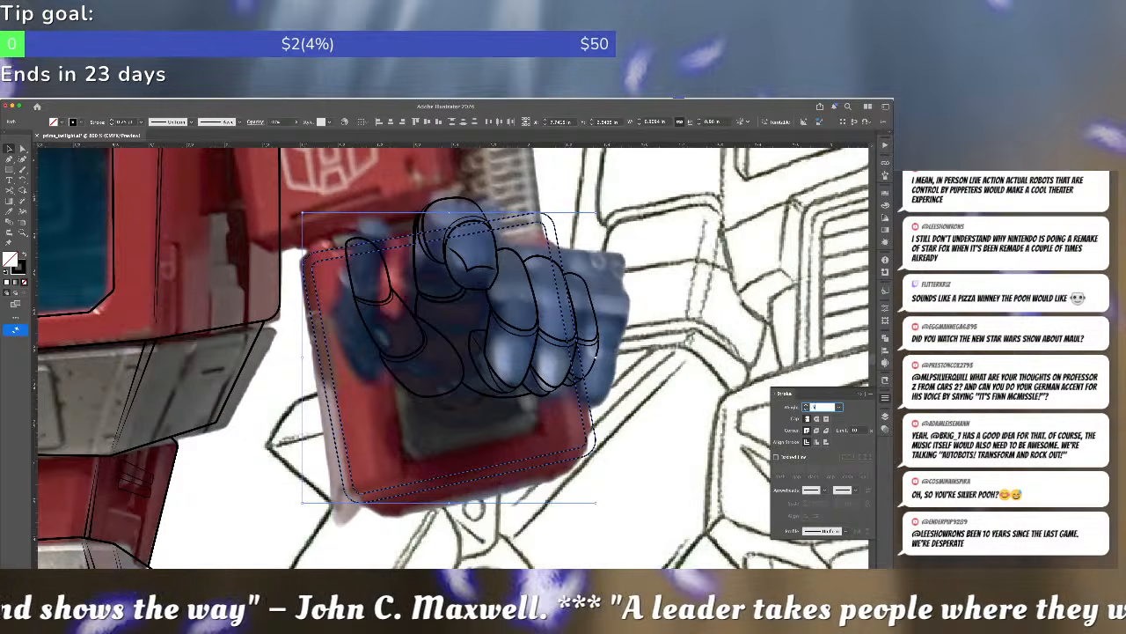
key("Return")
left_click(750, 383)
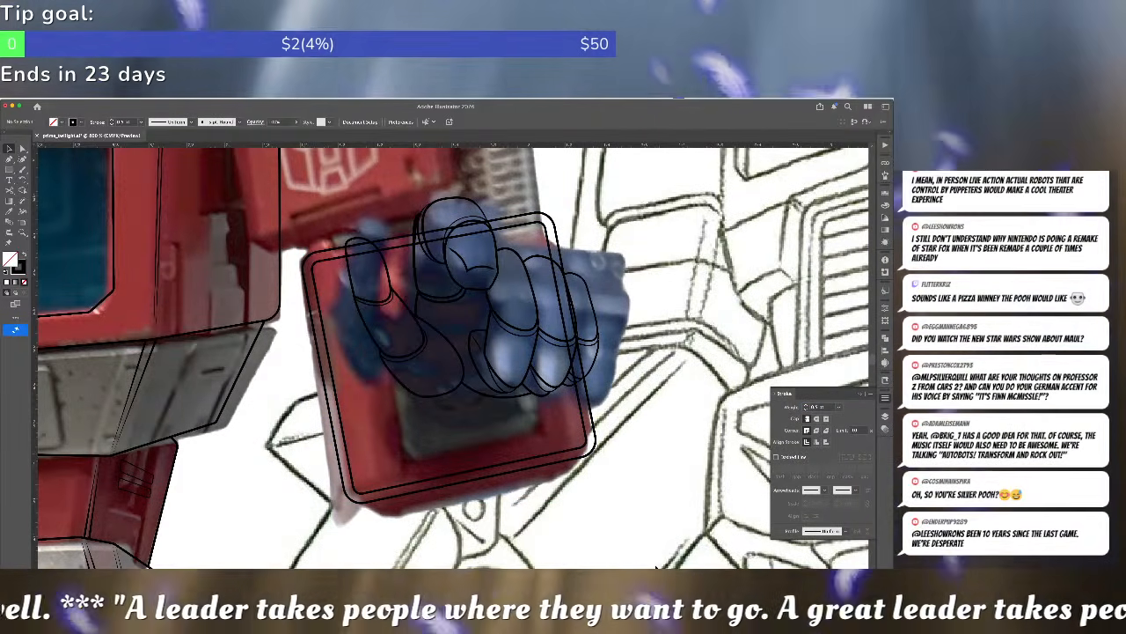
- Make a copy of the inner forearm outline and scale it down about its centre to frame the dark recess behind the hand
left_click(346, 448)
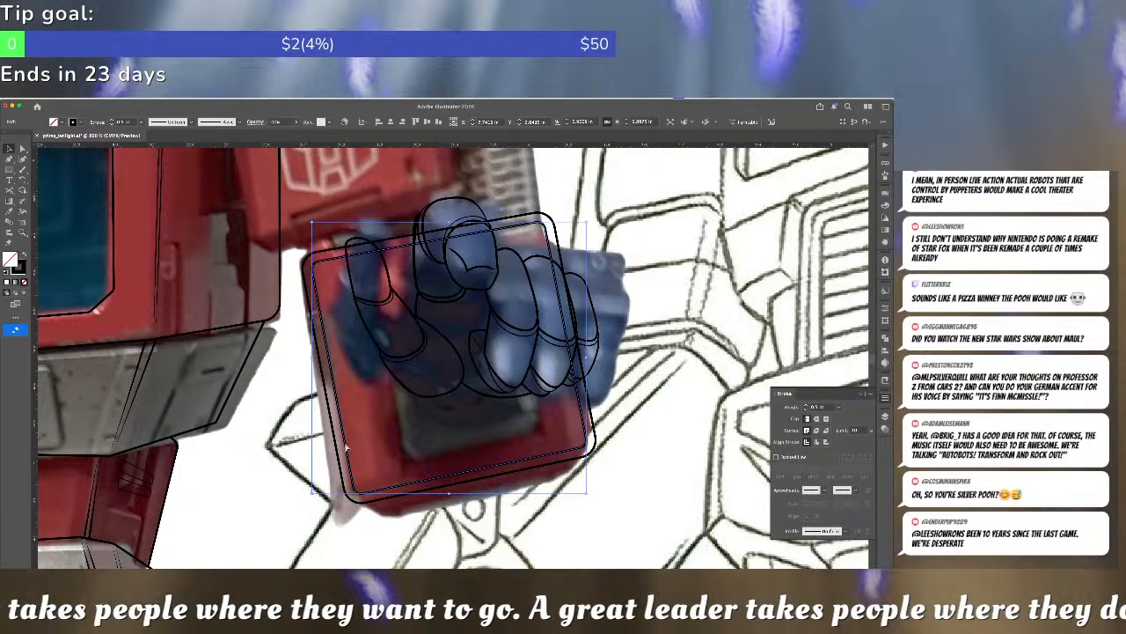
key("alt+super+o")
key("Down")
key("Down")
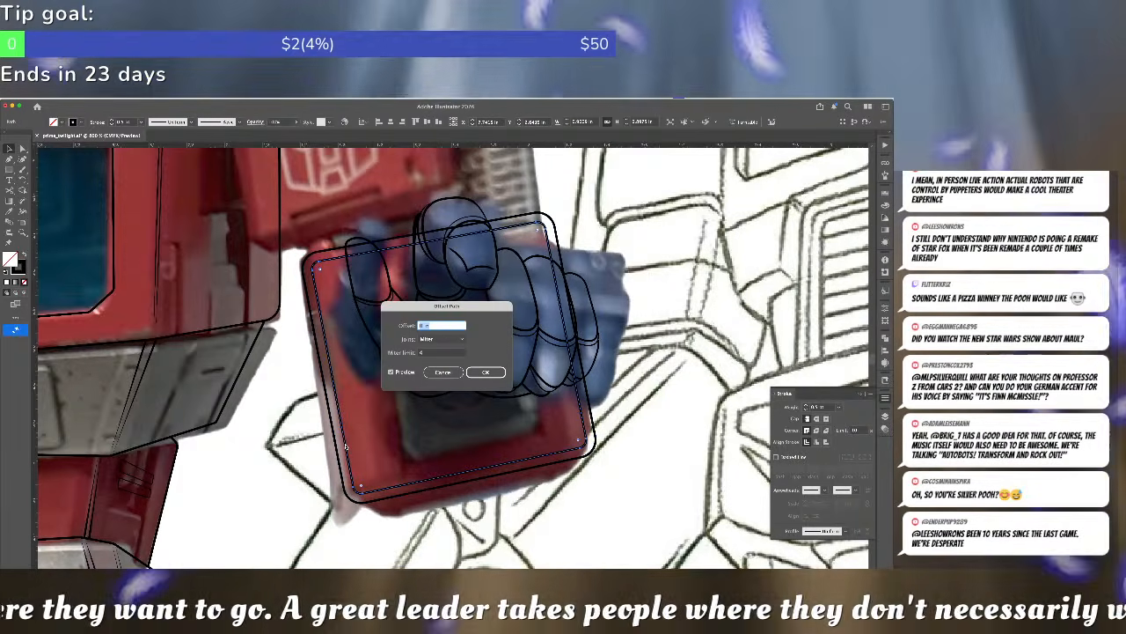
key("Up")
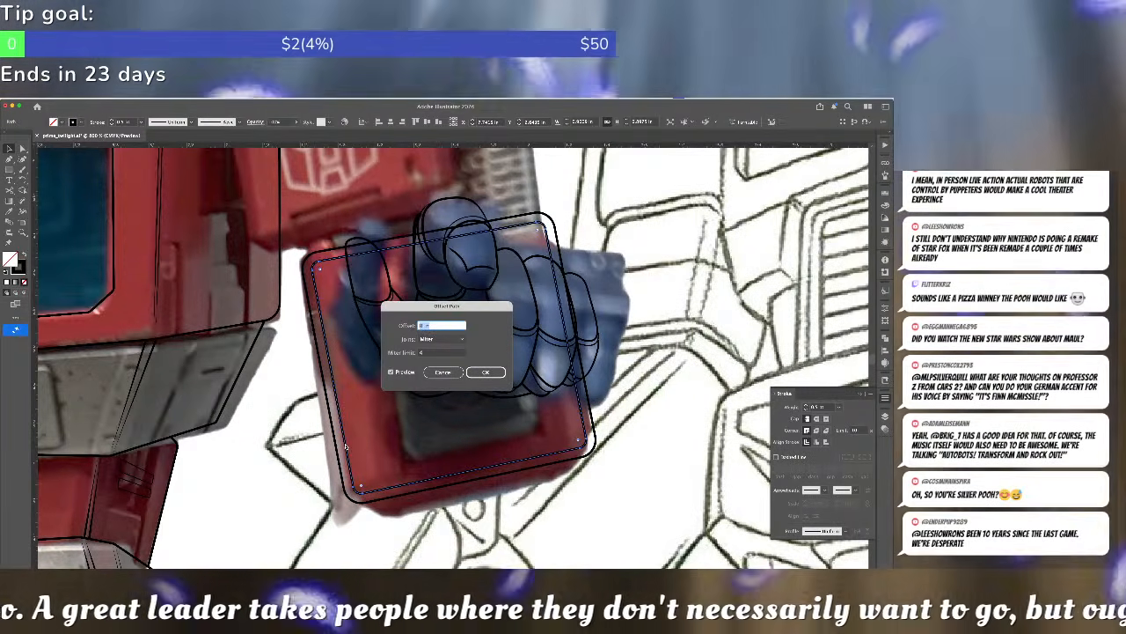
key("Return")
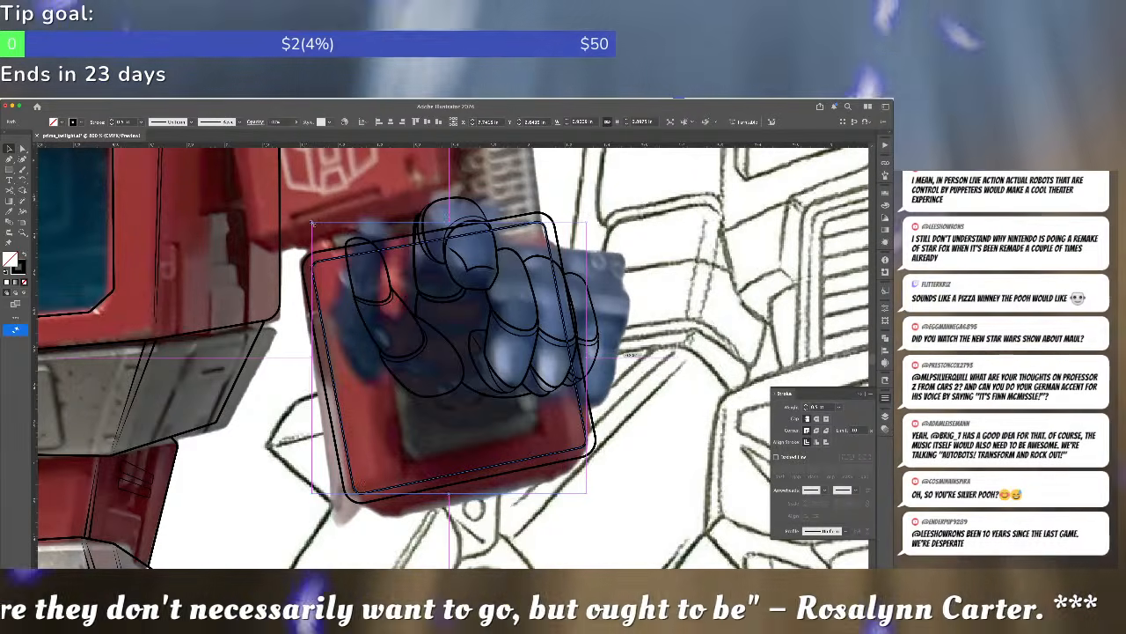
left_click_drag(316, 226, 342, 259)
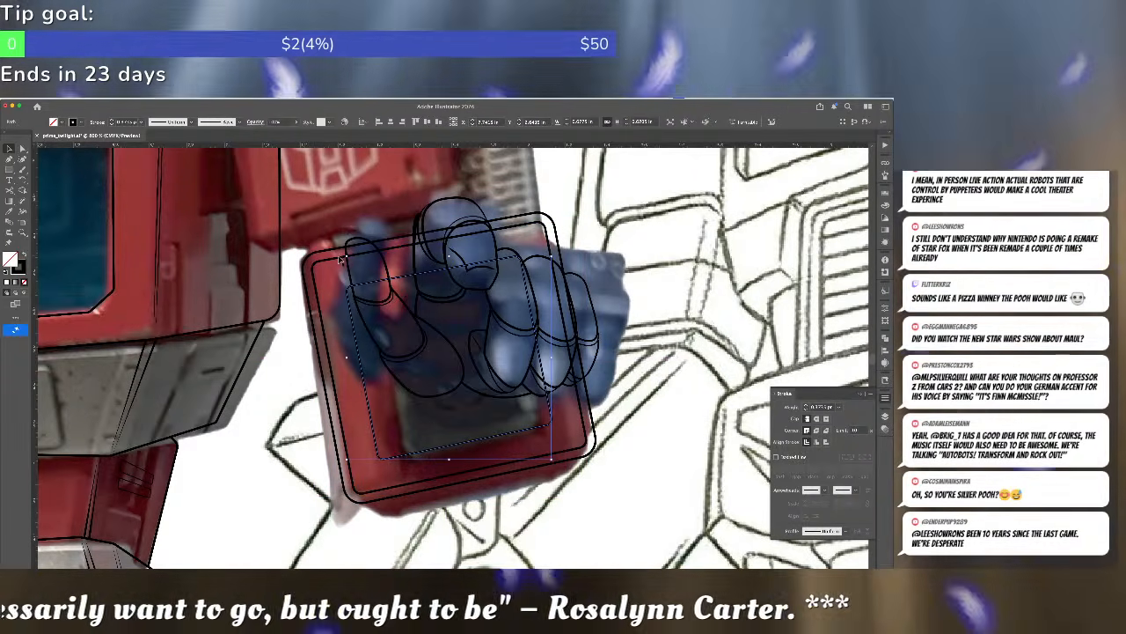
left_click(678, 232)
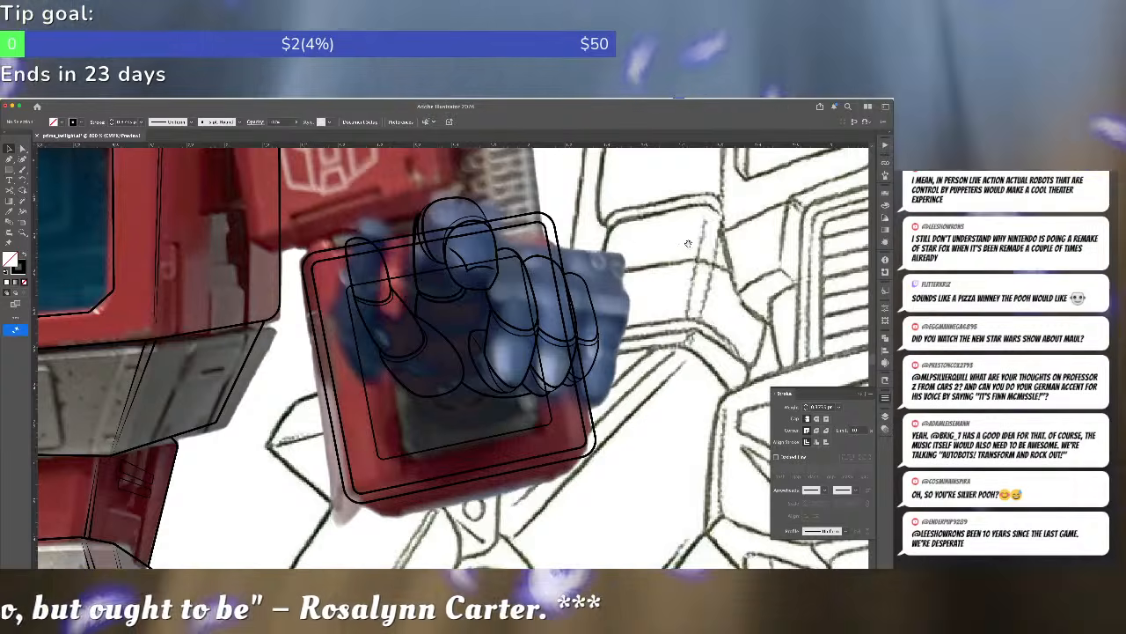
- Cut the smallest forearm outline with the Scissors tool where it meets the hand and delete the part crossing the fingers
left_click_drag(689, 244, 618, 277)
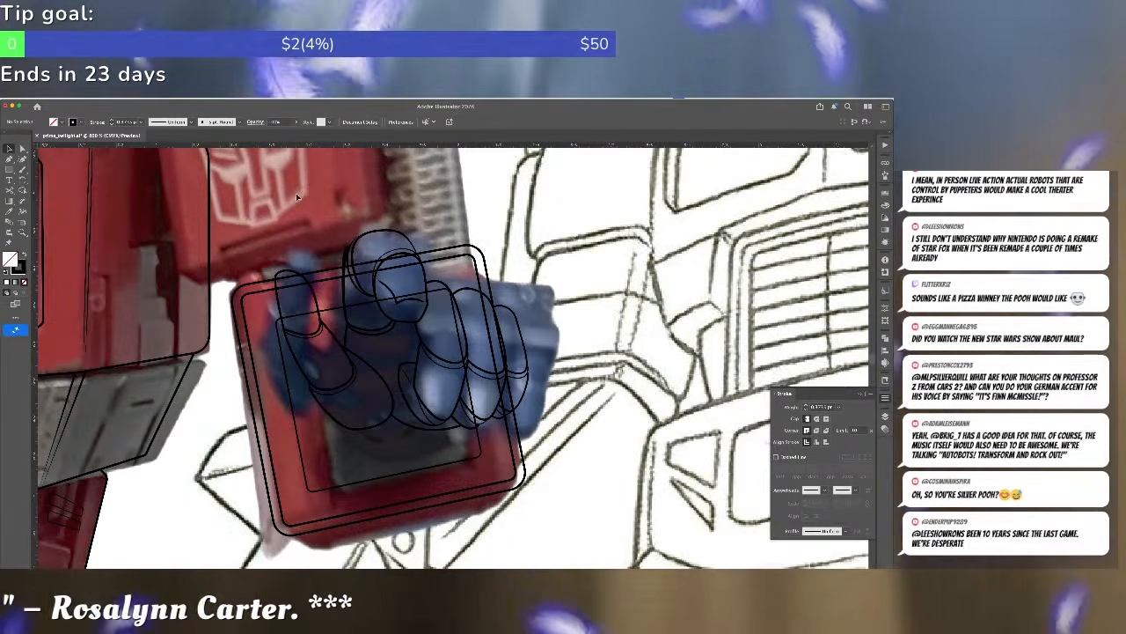
left_click(540, 438)
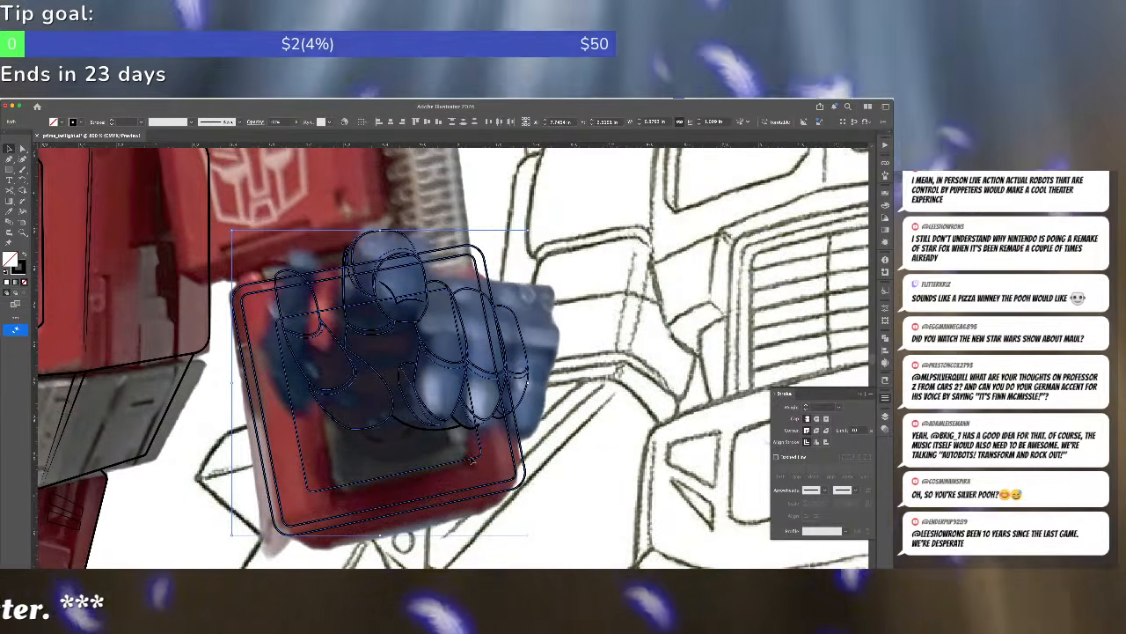
scroll(563, 440, "down", 2)
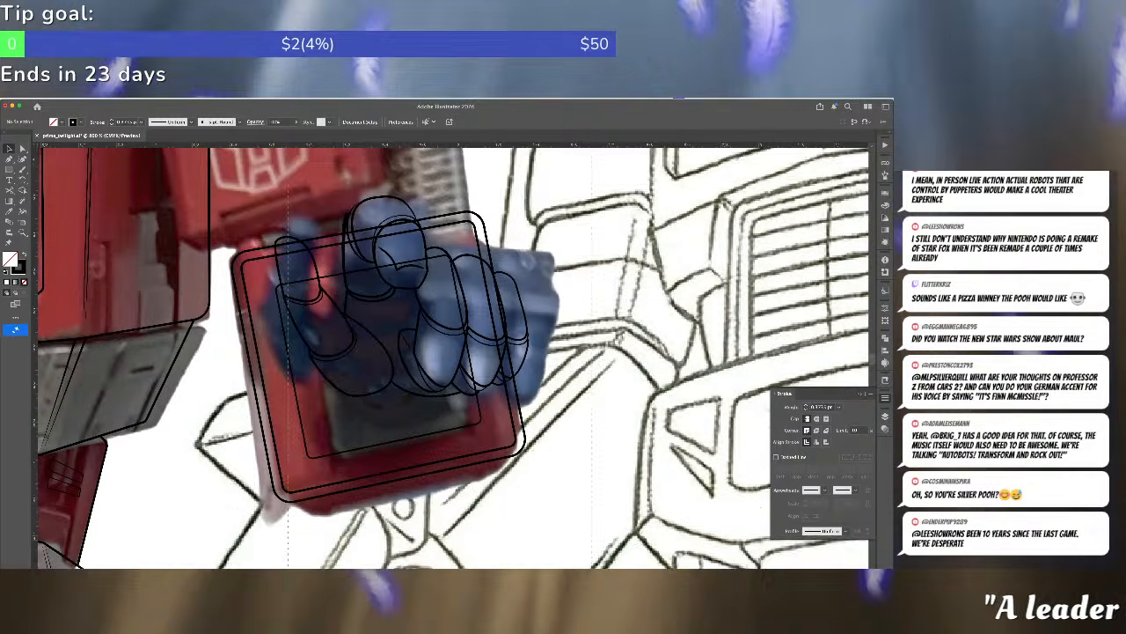
left_click_drag(555, 444, 460, 394)
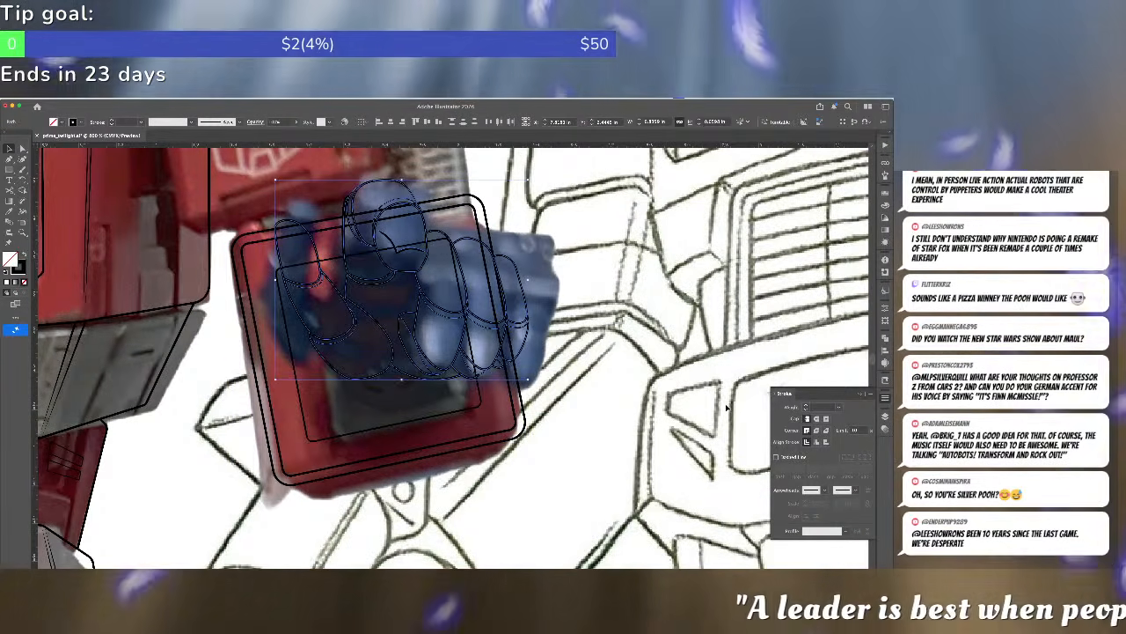
left_click(727, 408)
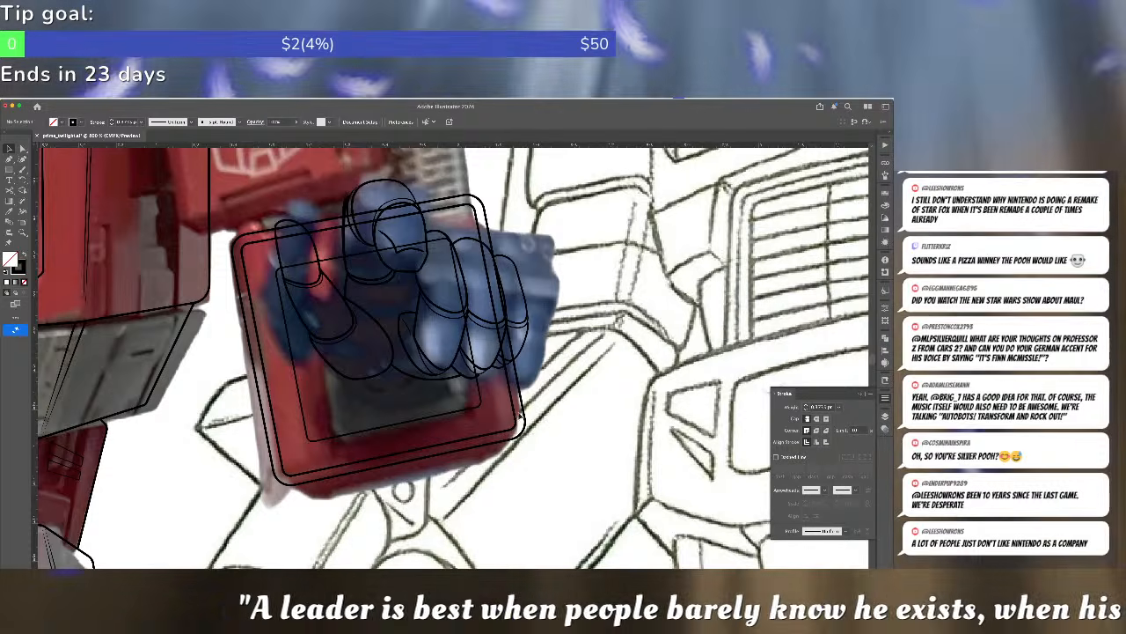
left_click(482, 392)
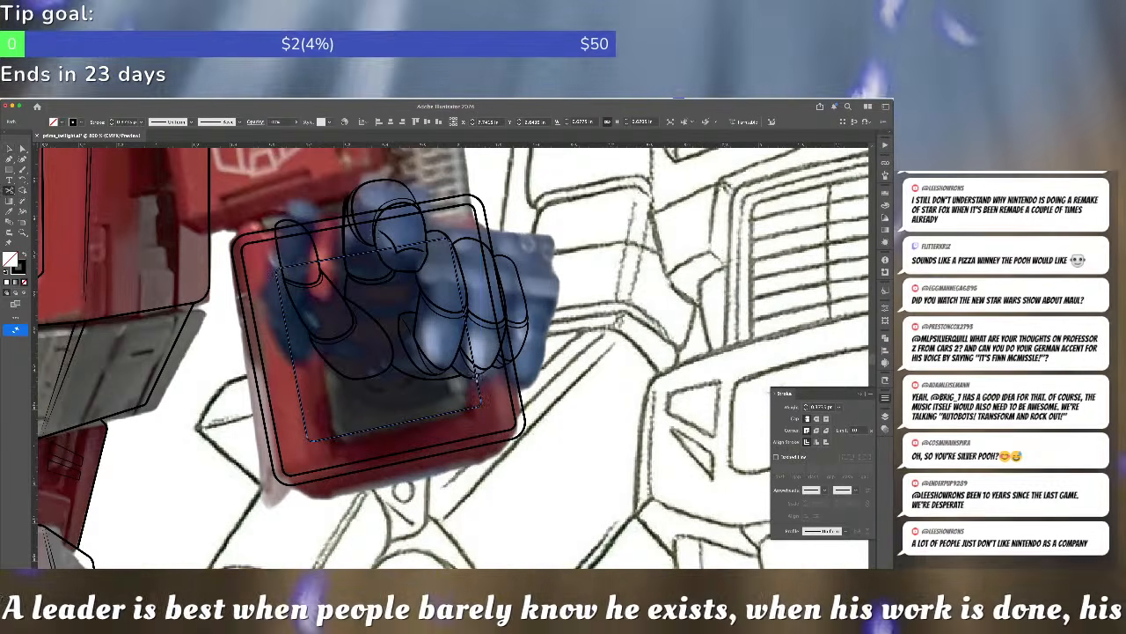
left_click(490, 350)
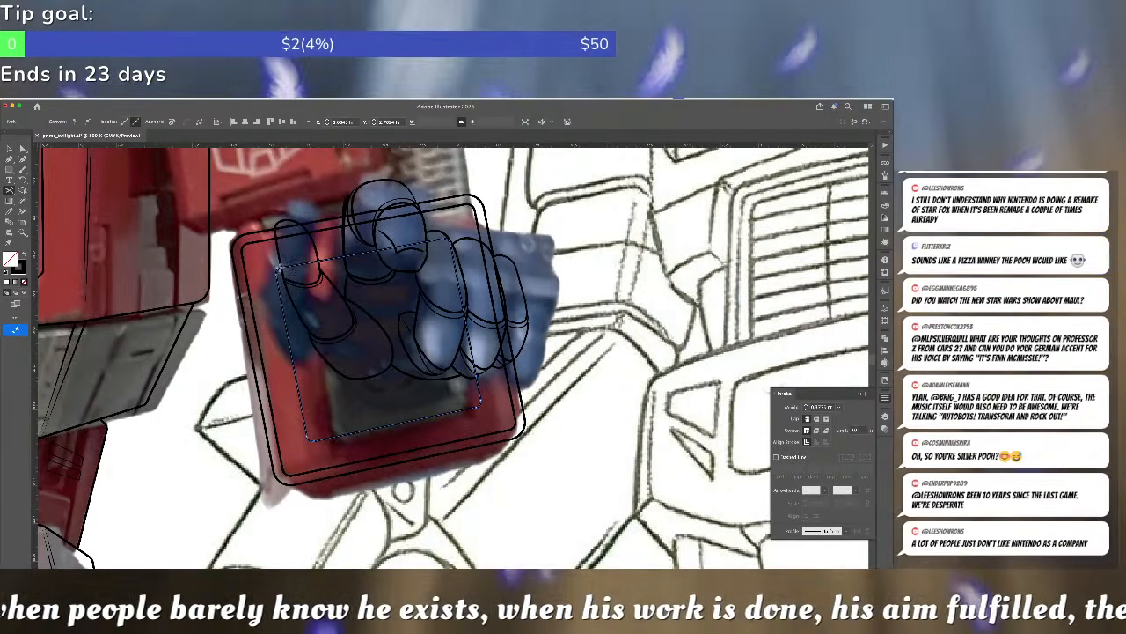
key("Delete")
key("Delete")
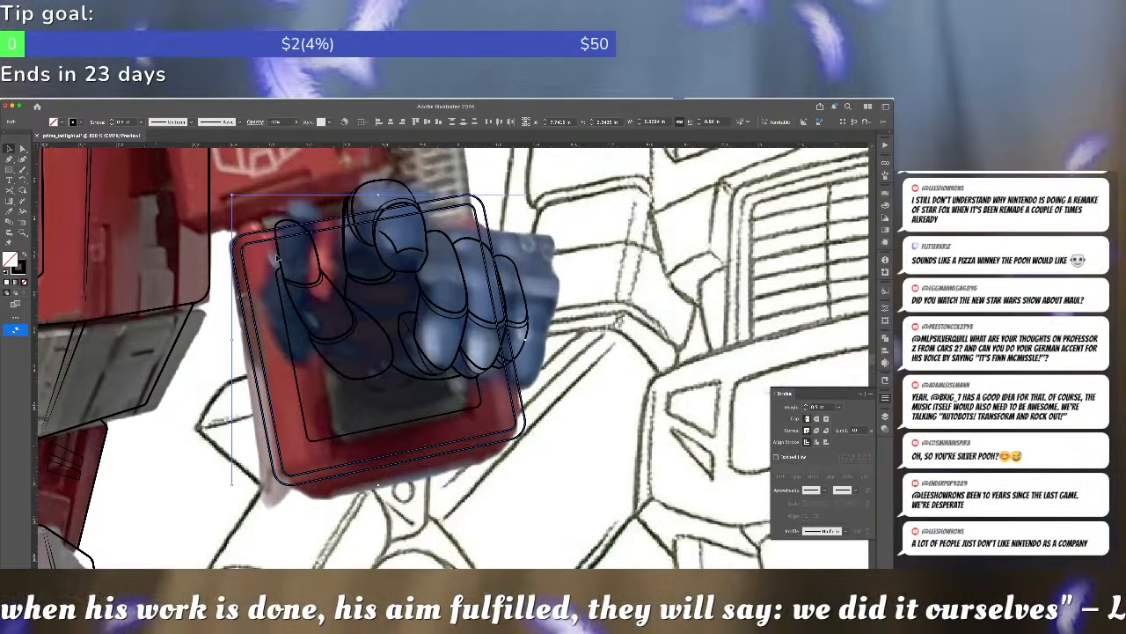
- Cut the two larger forearm outlines with the Scissors tool where they cross both edges of the finger nearest the chest
left_click(276, 243)
left_click(276, 233)
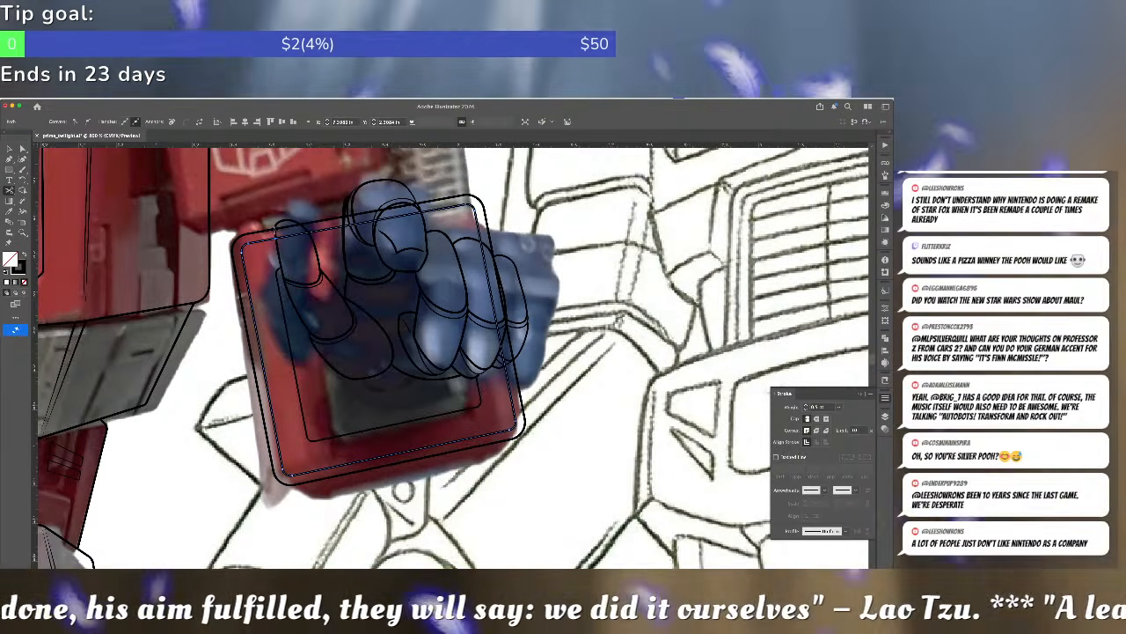
key("v")
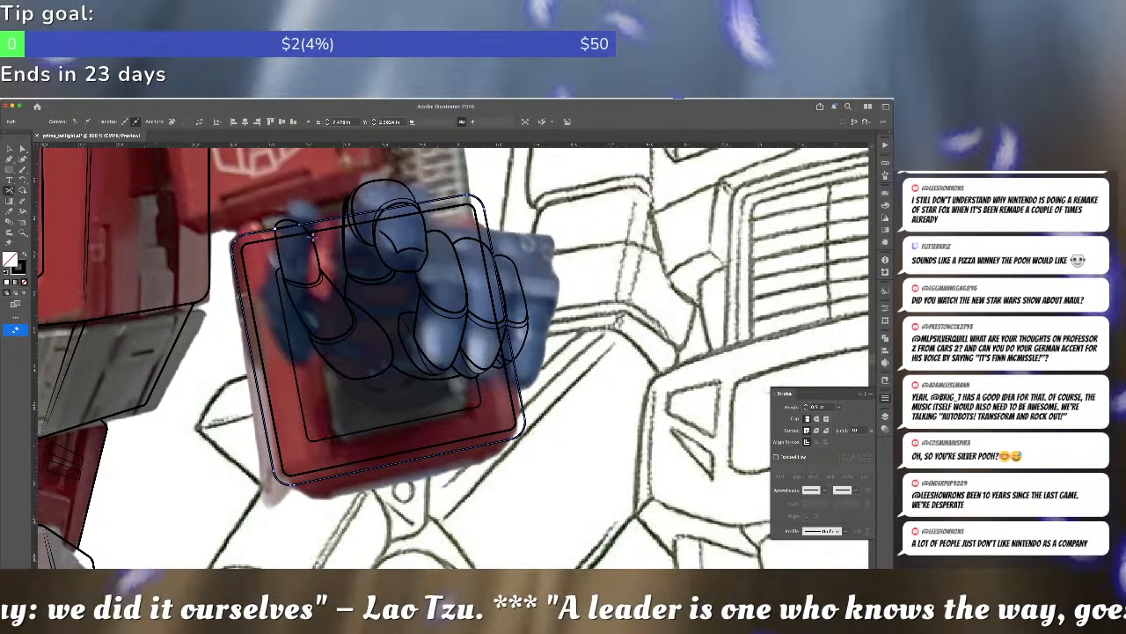
left_click(314, 236)
left_click(311, 233)
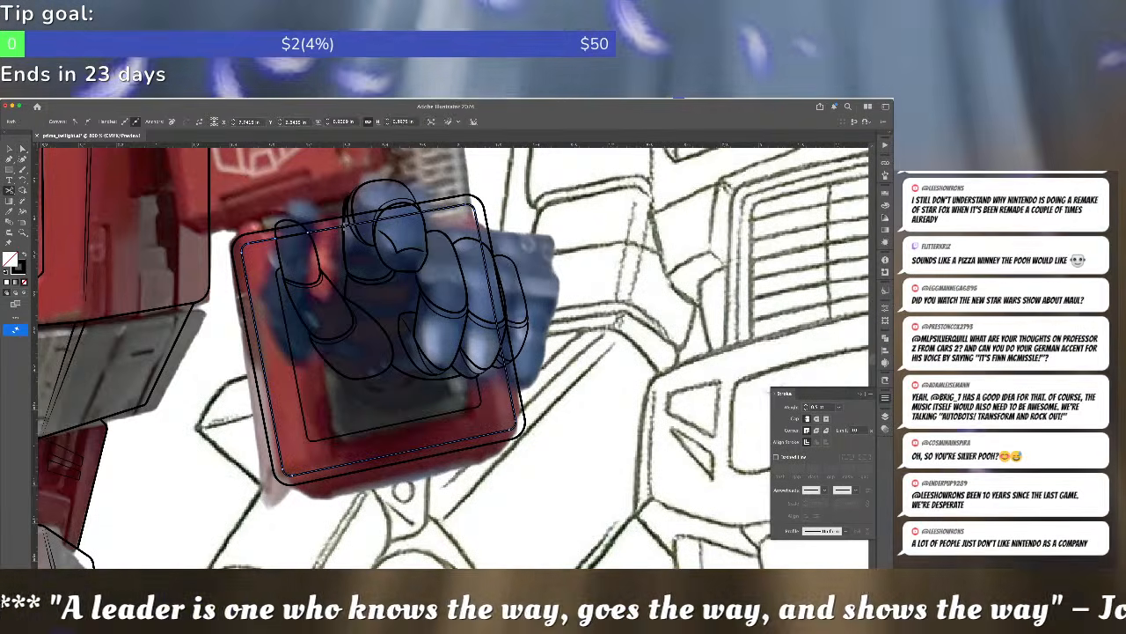
- Cut the two larger forearm outlines at the pointing finger's edges and delete the segments running across that finger
left_click(341, 224, "ctrl")
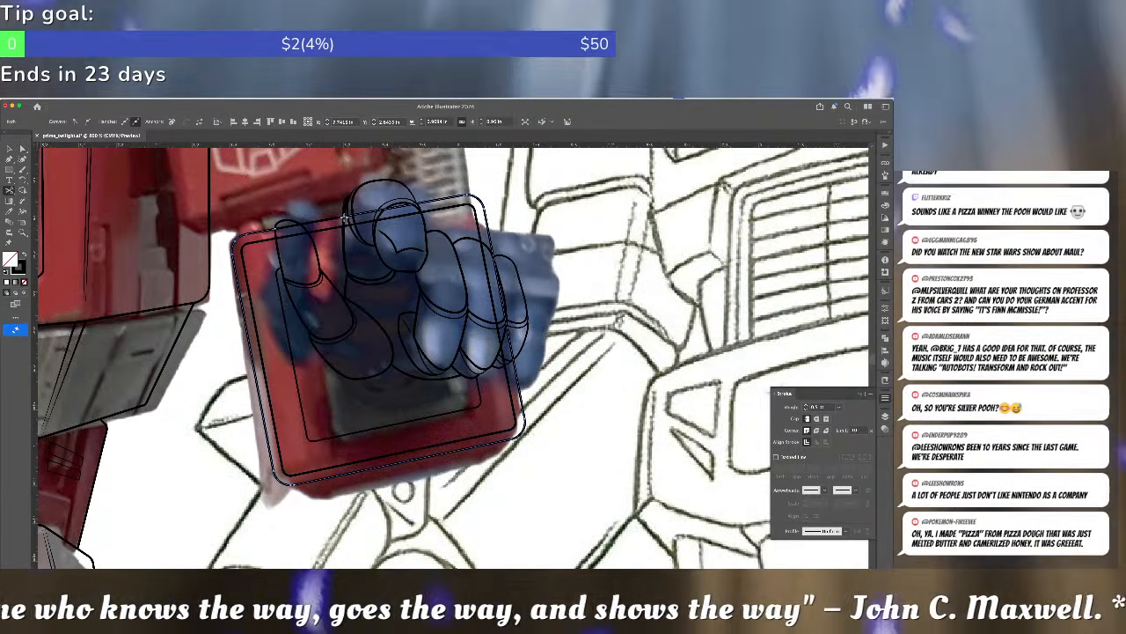
scroll(435, 204, "up", 2)
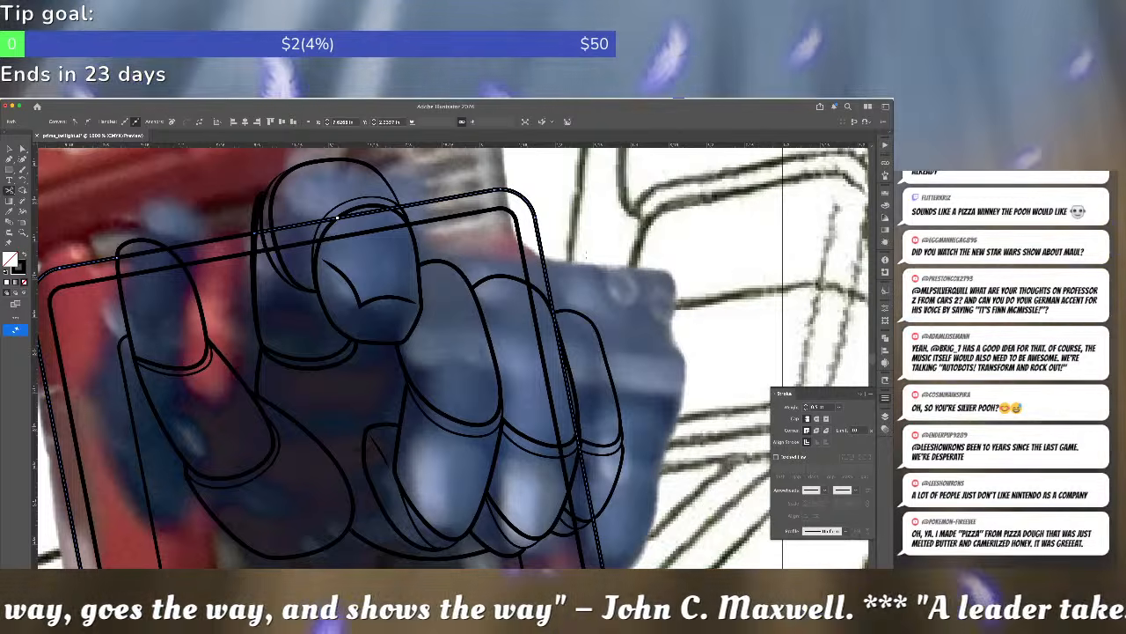
left_click(528, 272, "ctrl")
left_click(529, 284)
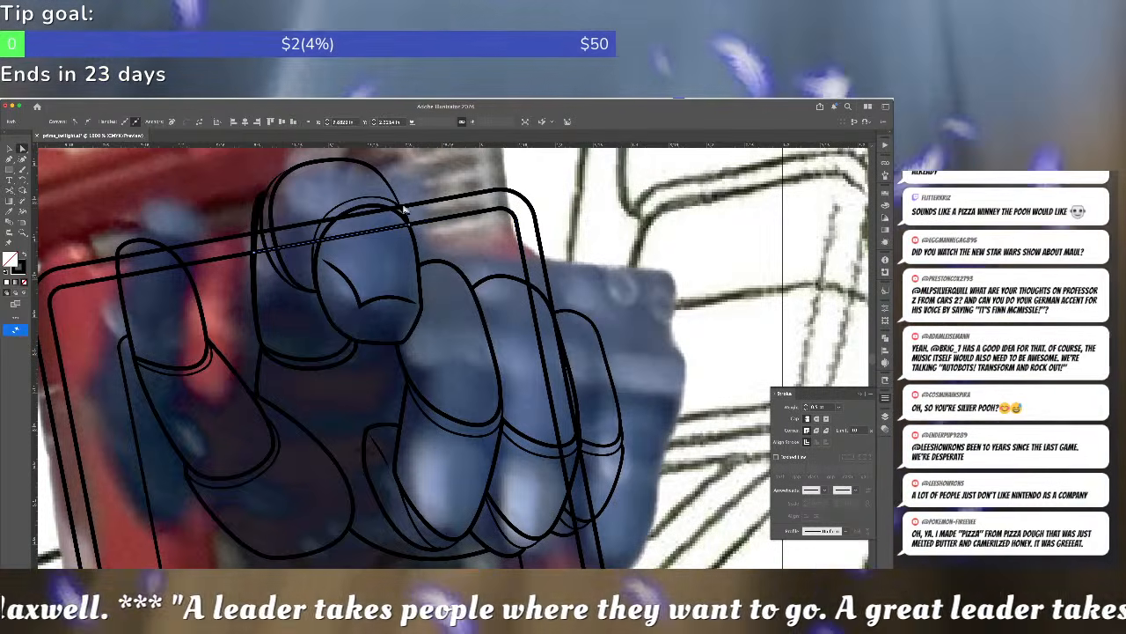
left_click(405, 213, "ctrl")
left_click(404, 206, "ctrl")
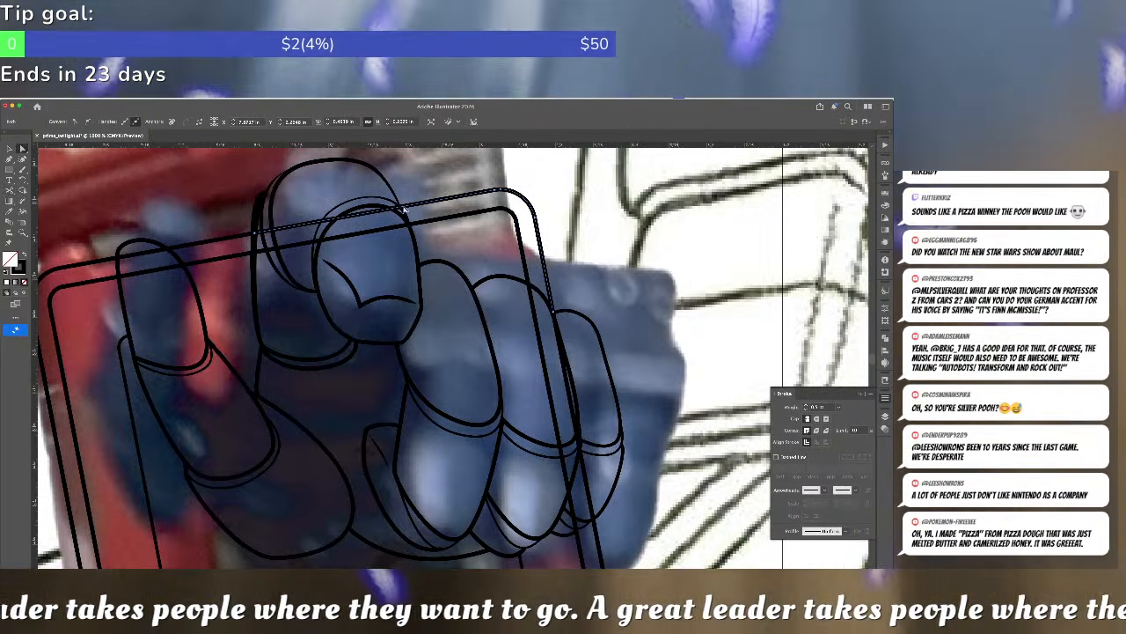
key("v")
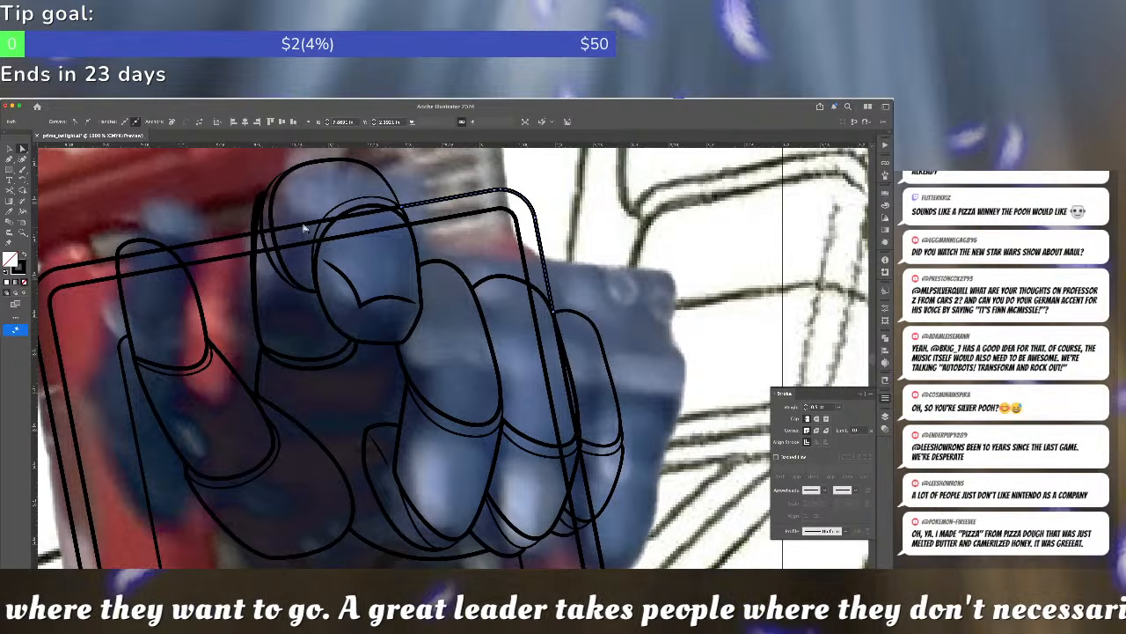
left_click(303, 230)
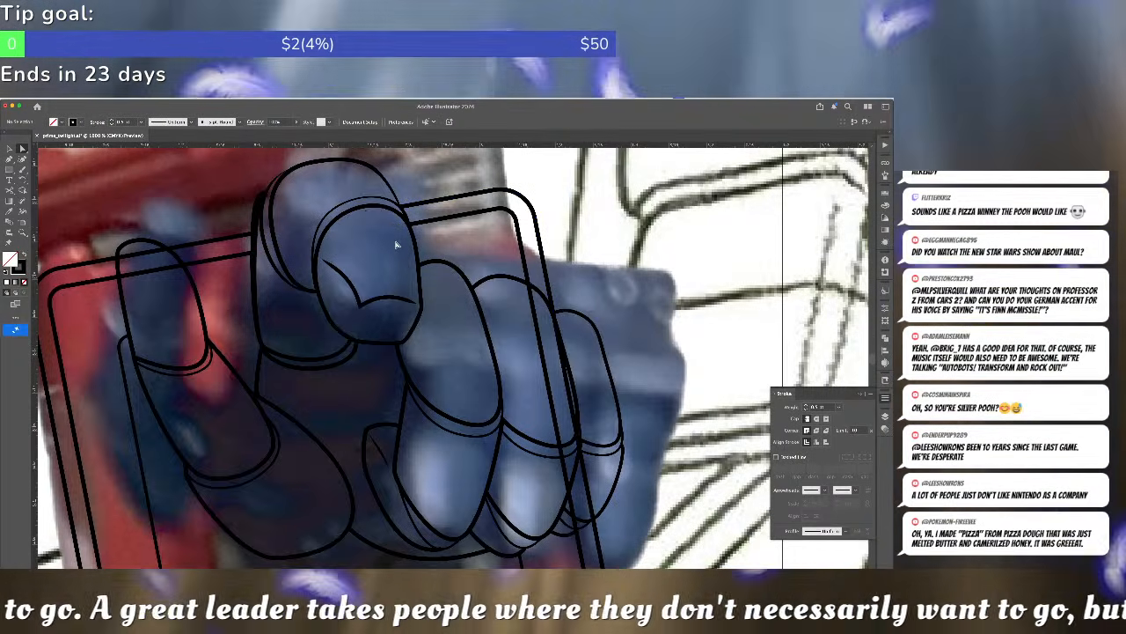
- Cut the two larger forearm outlines at the lower edges of the outer curled fingers and delete the segments crossing those fingers
key("super+minus")
key("super+minus")
key("super+minus")
key("super+minus")
key("super+minus")
key("super+minus")
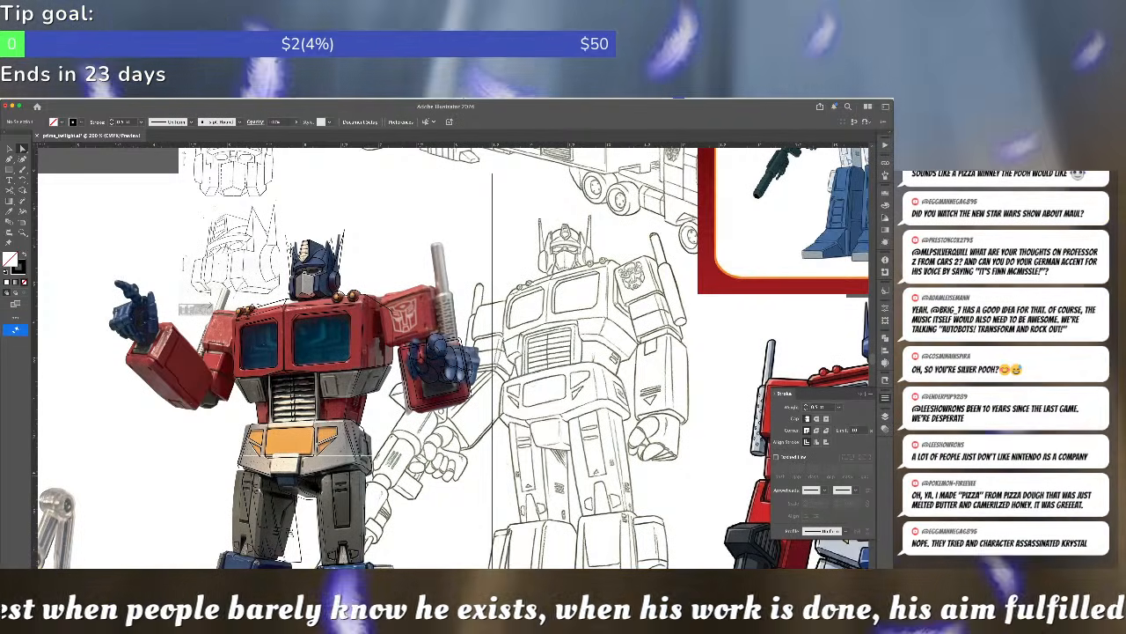
scroll(454, 386, "up", 4)
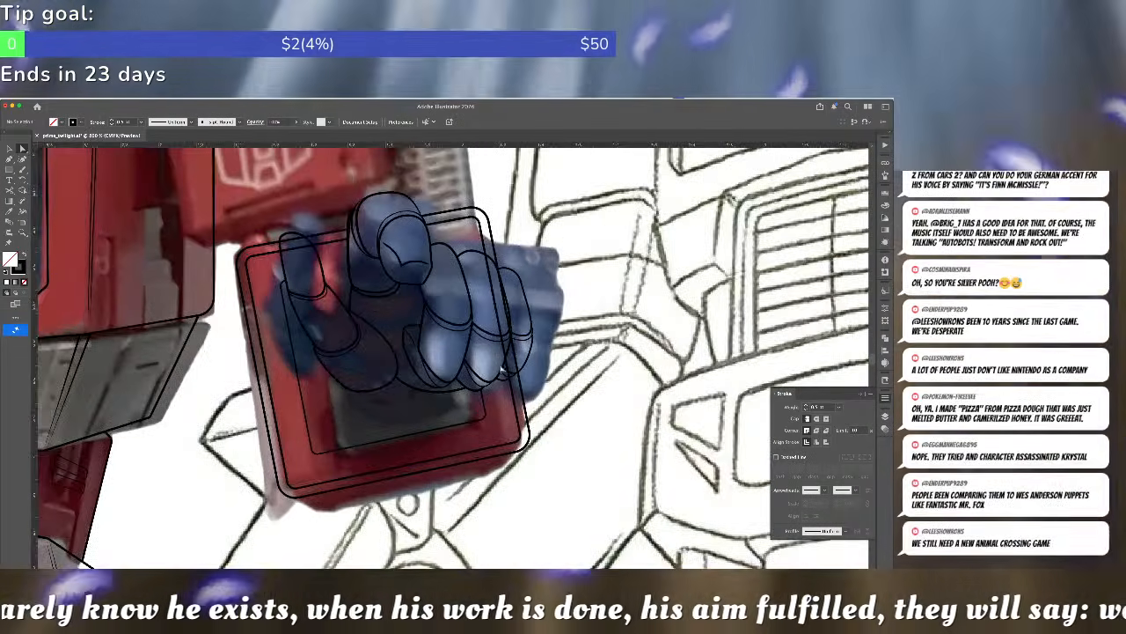
left_click(507, 386)
key("c")
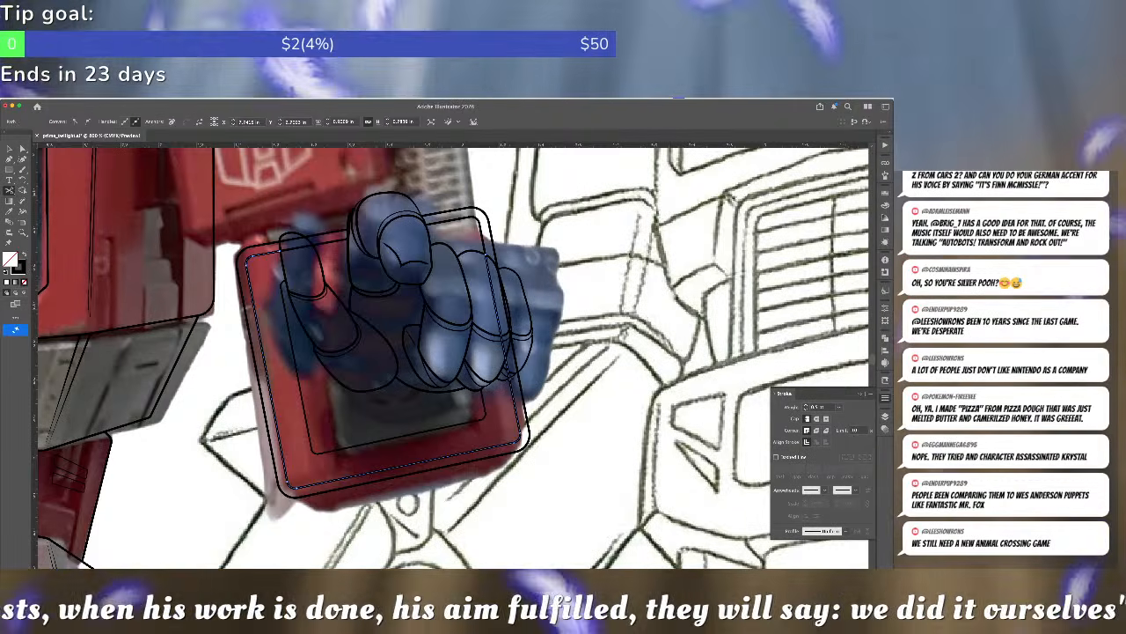
left_click(512, 377)
scroll(520, 368, "up", 4)
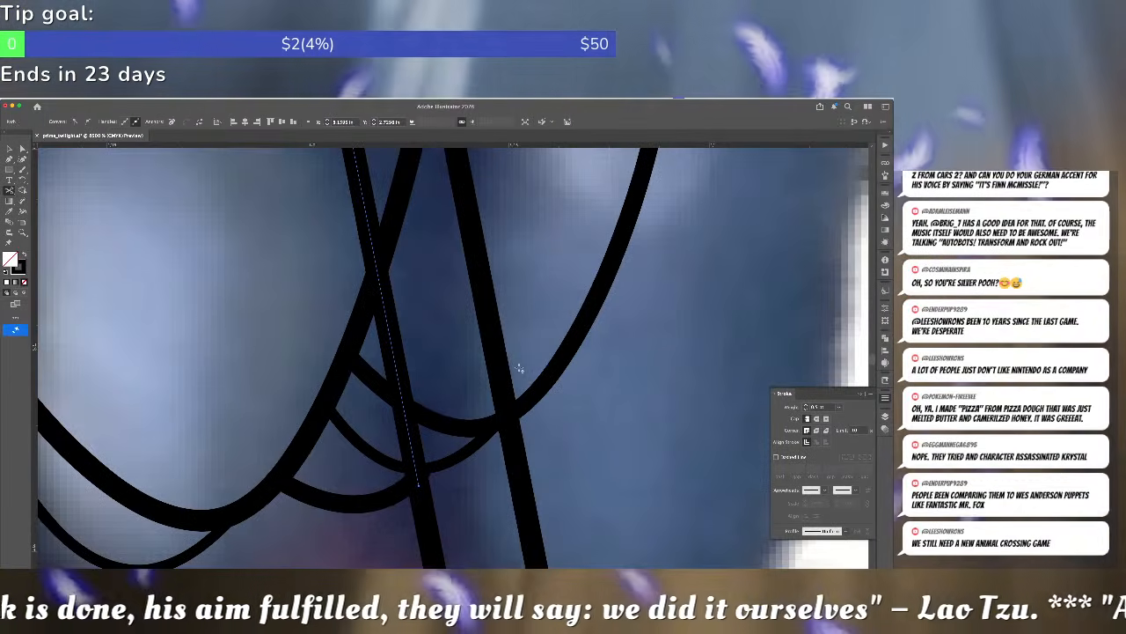
left_click(507, 413)
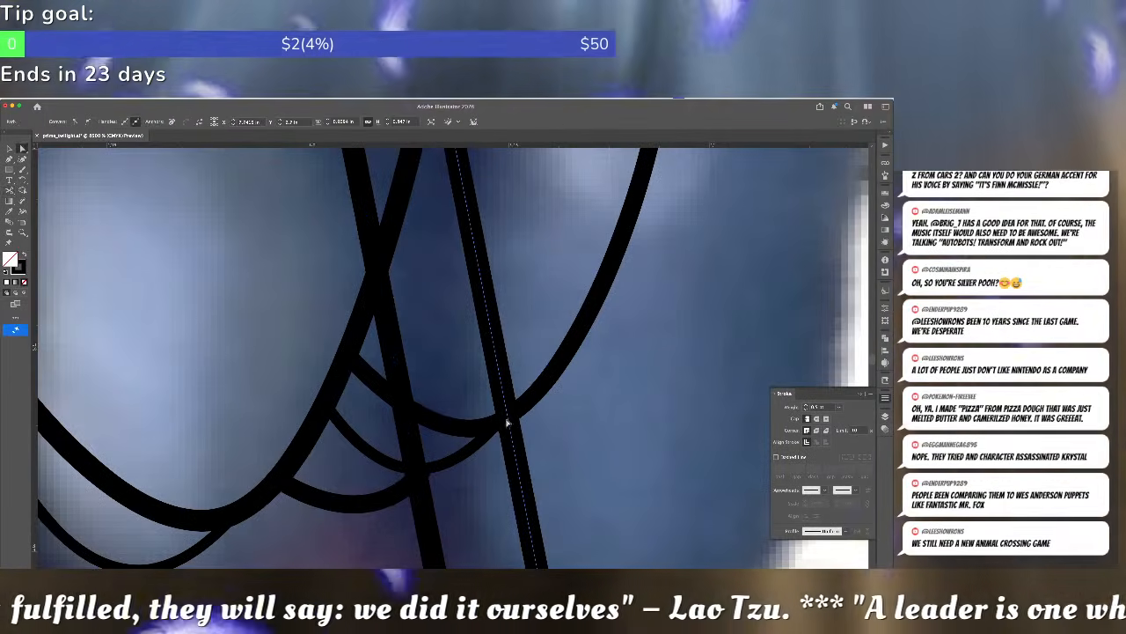
left_click(392, 364)
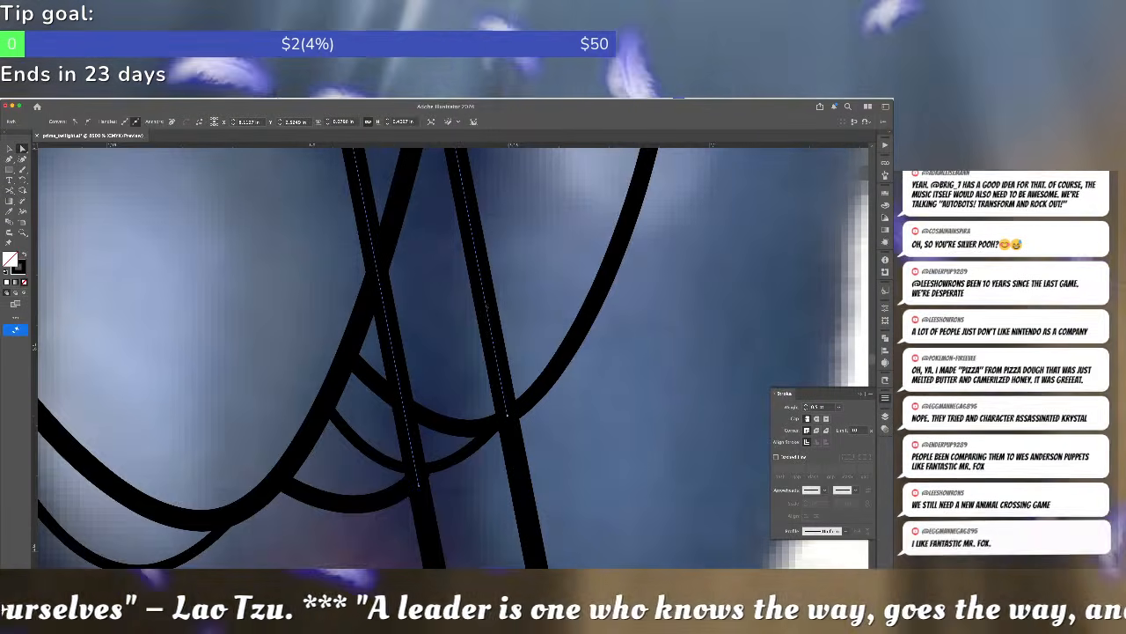
left_click(488, 310)
key("Delete")
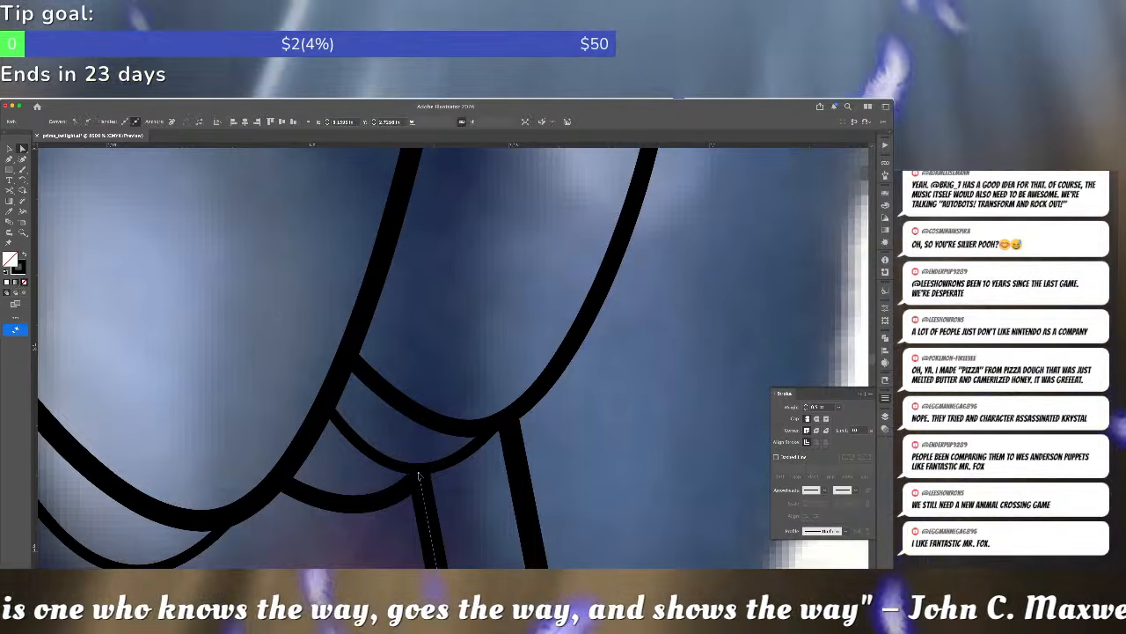
left_click(431, 493)
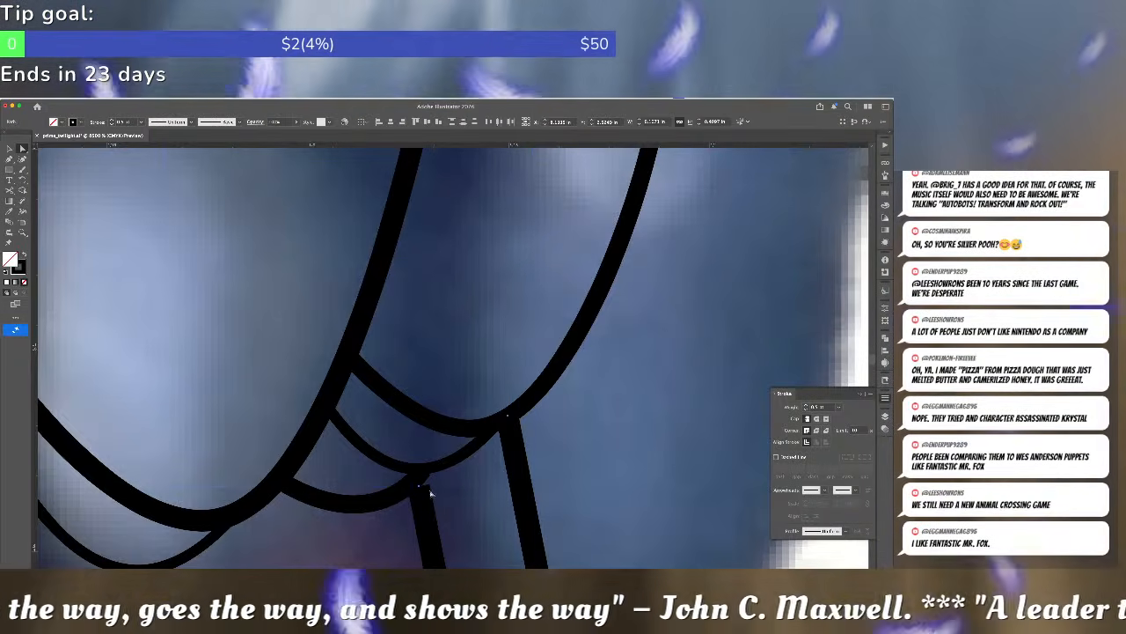
- Extend the cut end of the inner forearm outline to the outer finger's edge and adjust the neighbouring finger curve's end anchor
left_click(422, 487)
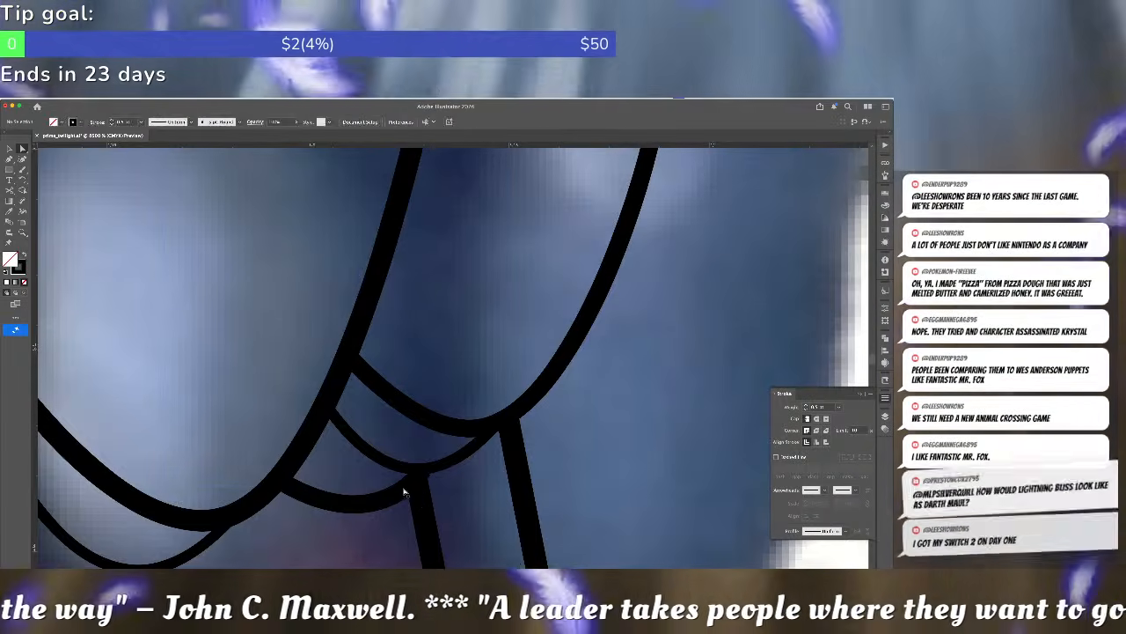
left_click(402, 490)
left_click(425, 473)
key("shift+c")
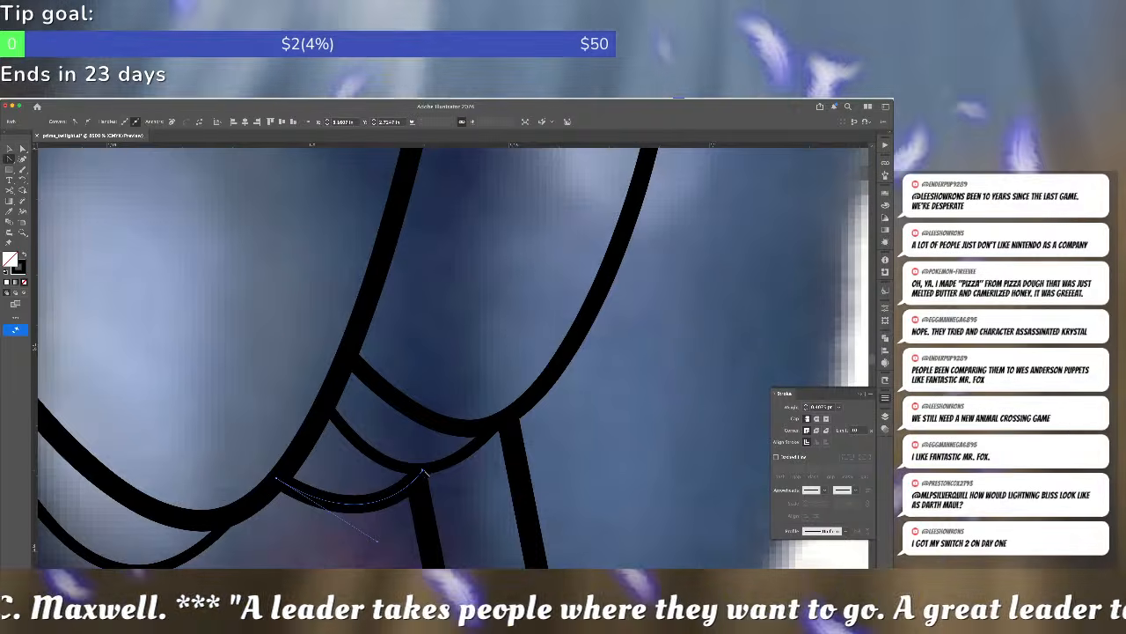
left_click_drag(422, 470, 423, 481)
left_click(468, 483, "ctrl")
- Draw the forearm's underside edge with the Pen tool, angling from the outer outline's lower corner near the chest to the opposite corner
key("ctrl+minus")
key("ctrl+minus")
key("ctrl+minus")
key("ctrl+minus")
key("ctrl+minus")
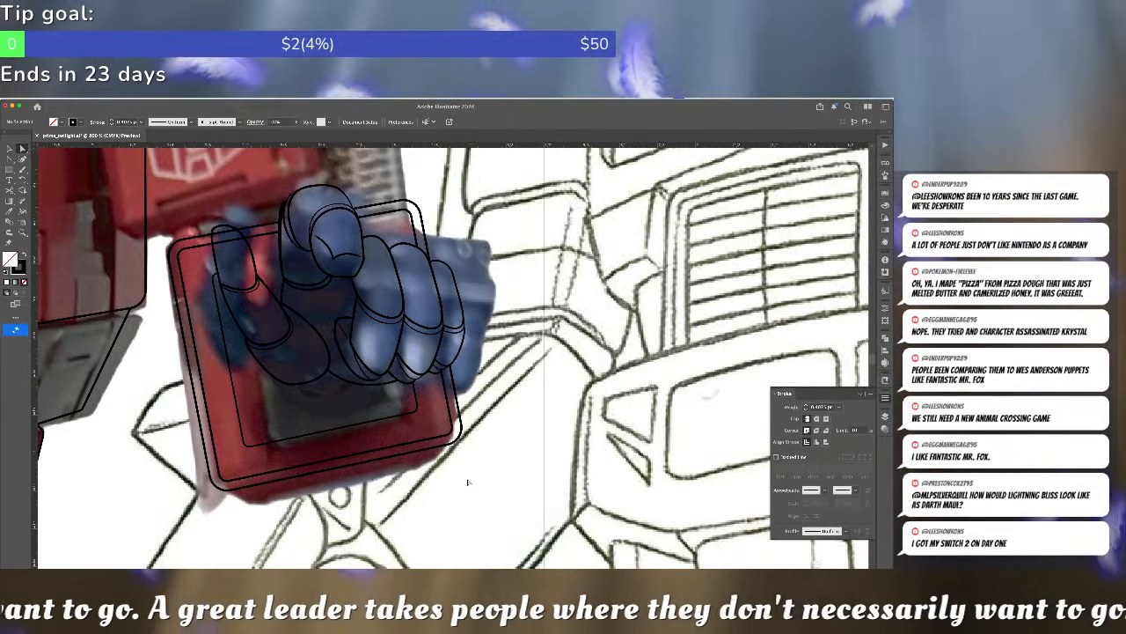
left_click(227, 239)
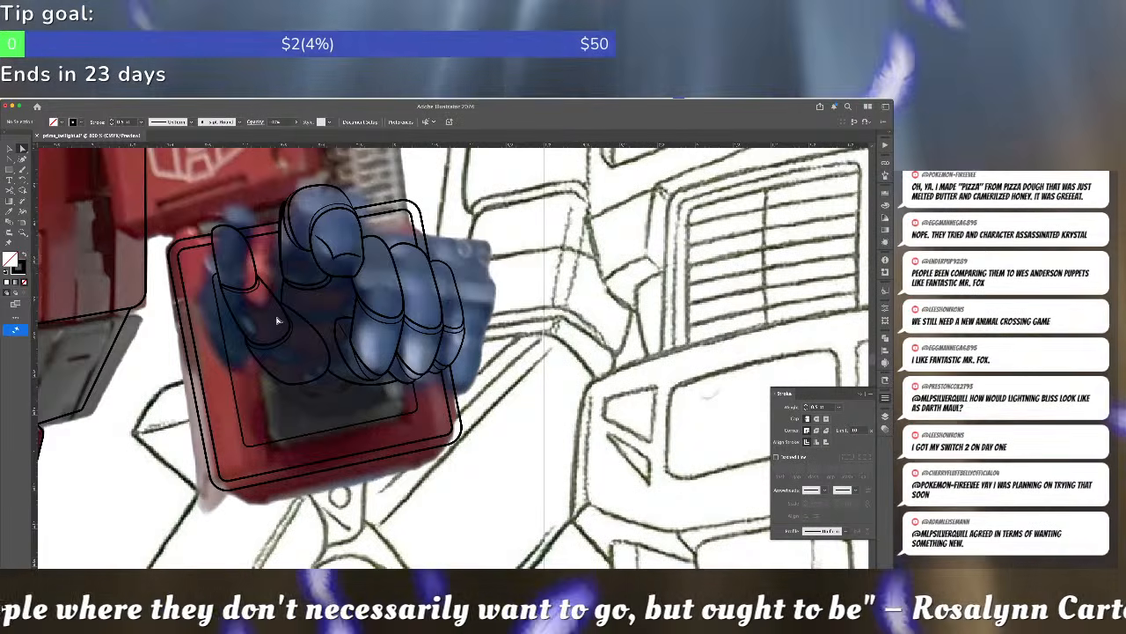
left_click_drag(548, 433, 597, 426)
left_click_drag(444, 440, 456, 444)
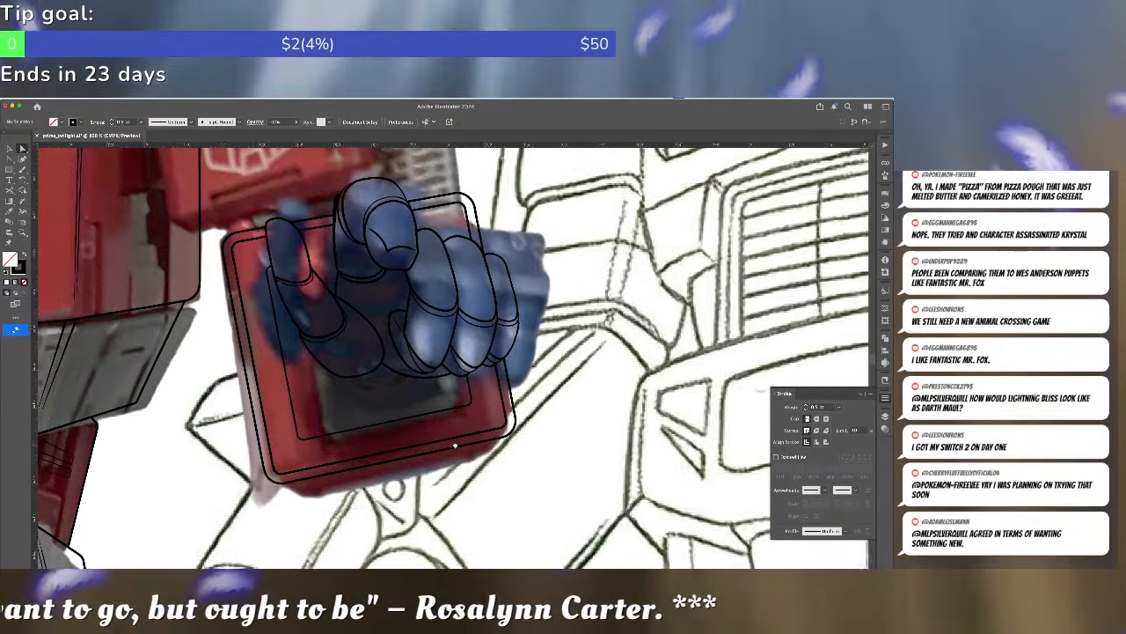
key("super+minus")
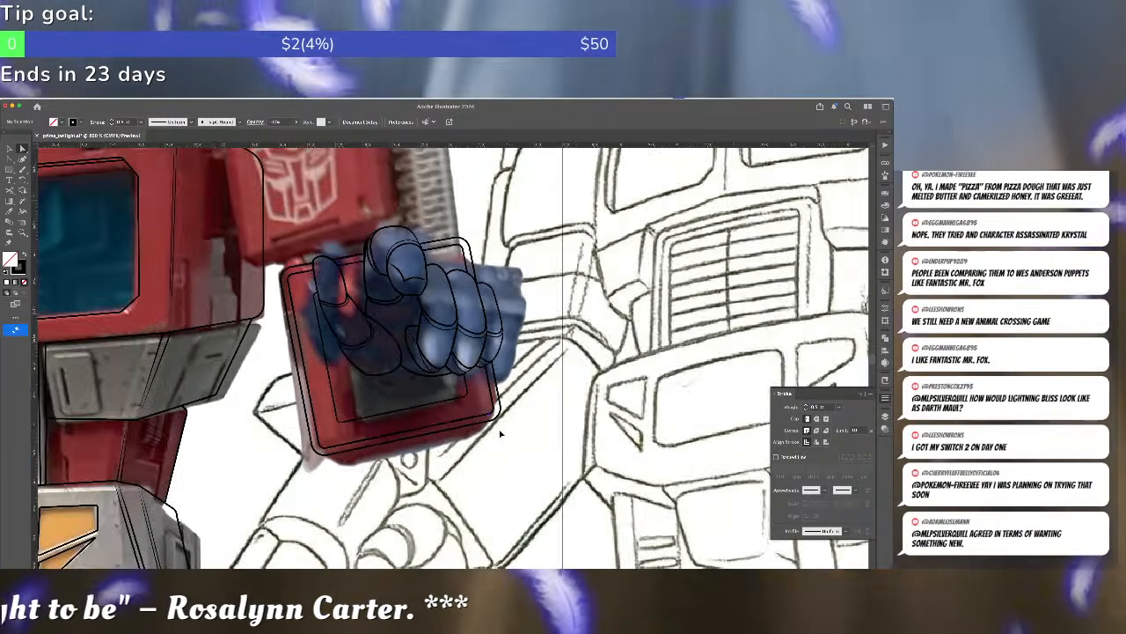
left_click_drag(447, 460, 461, 382)
key("super+plus")
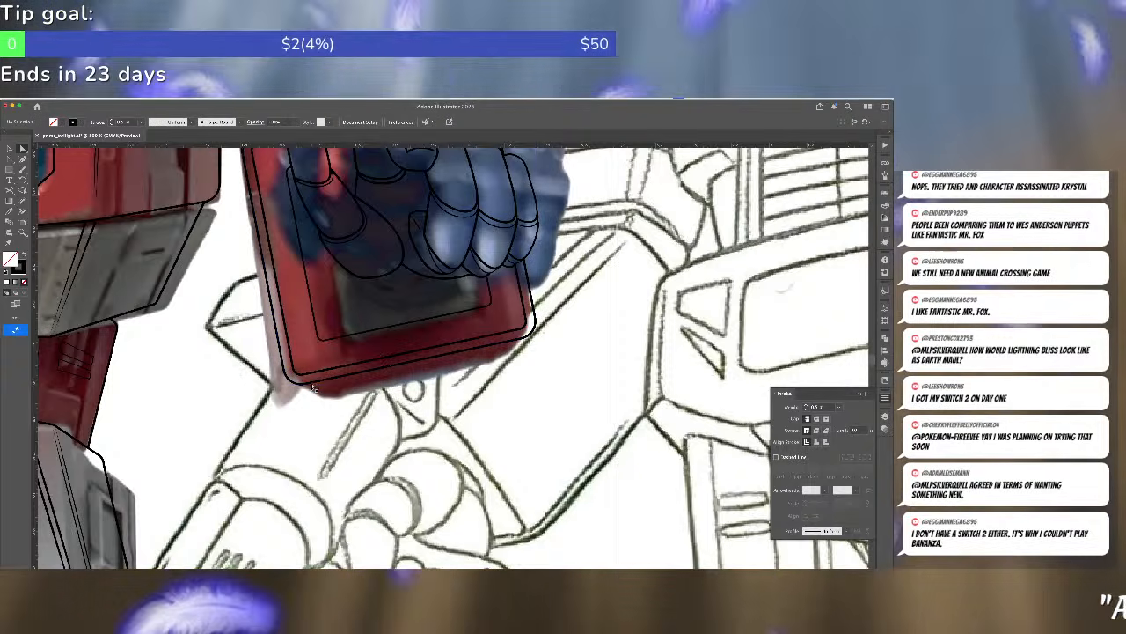
key("p")
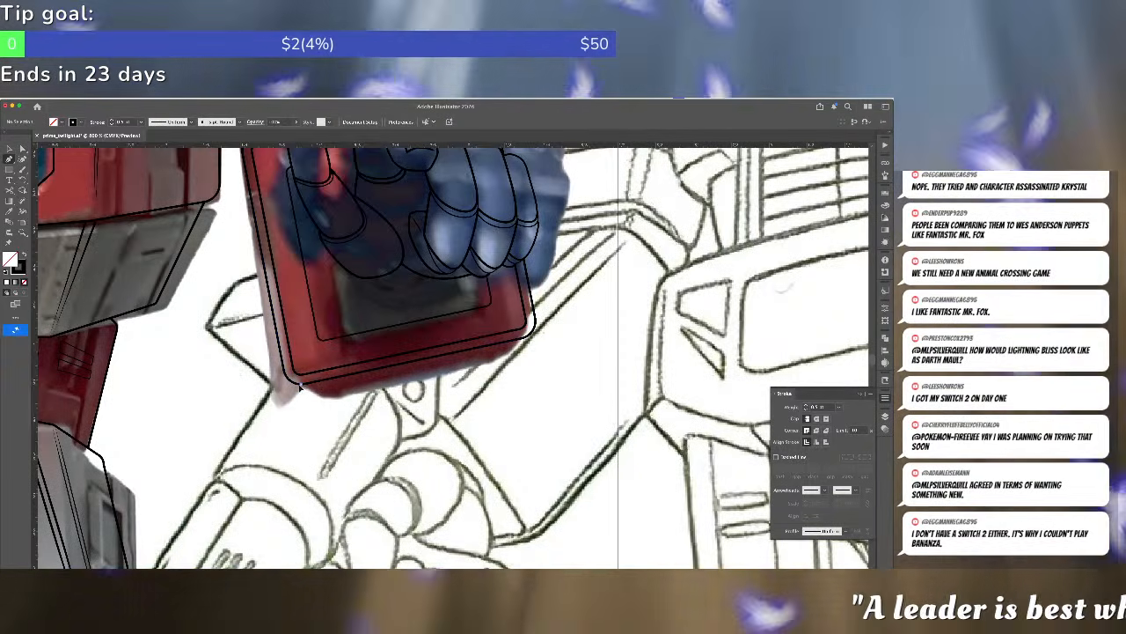
left_click_drag(299, 387, 333, 402)
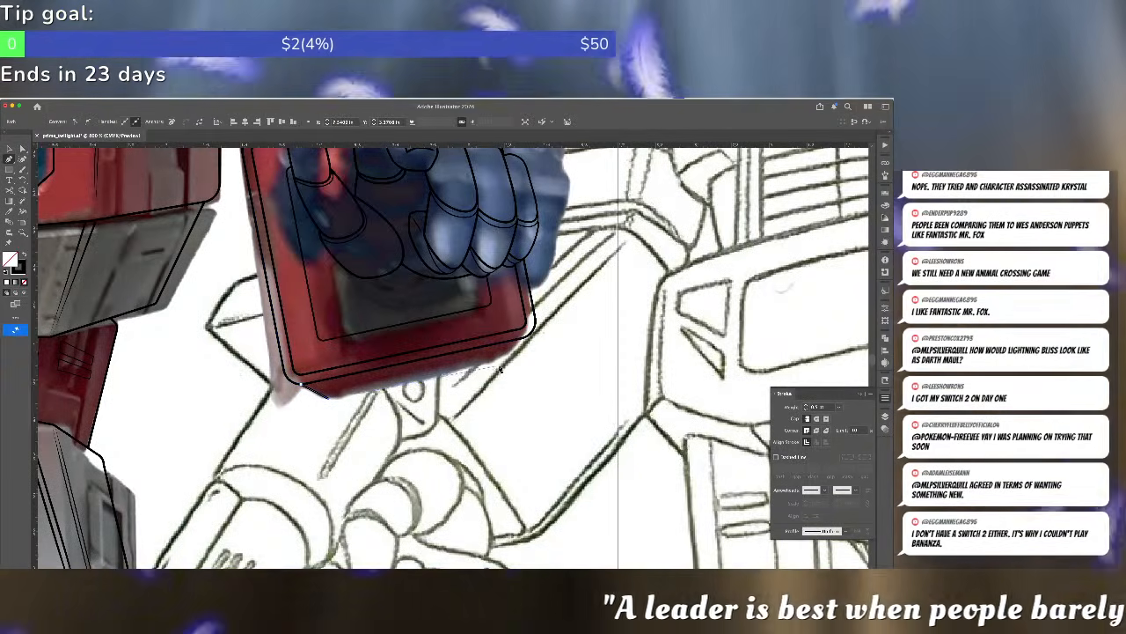
left_click(498, 362)
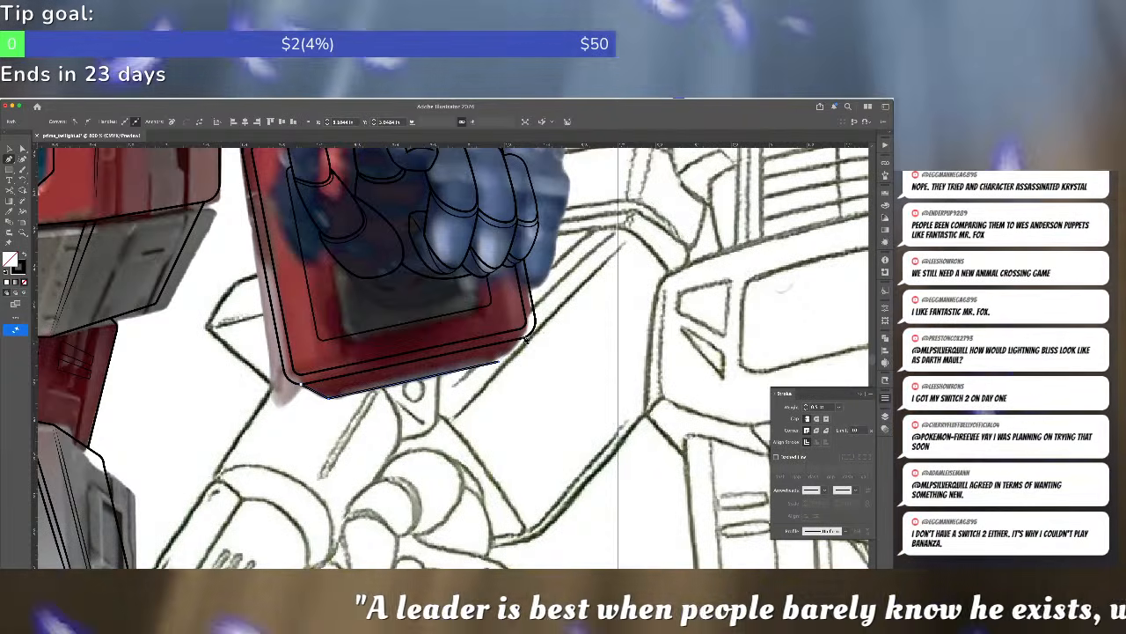
scroll(537, 346, "up", 4, "alt")
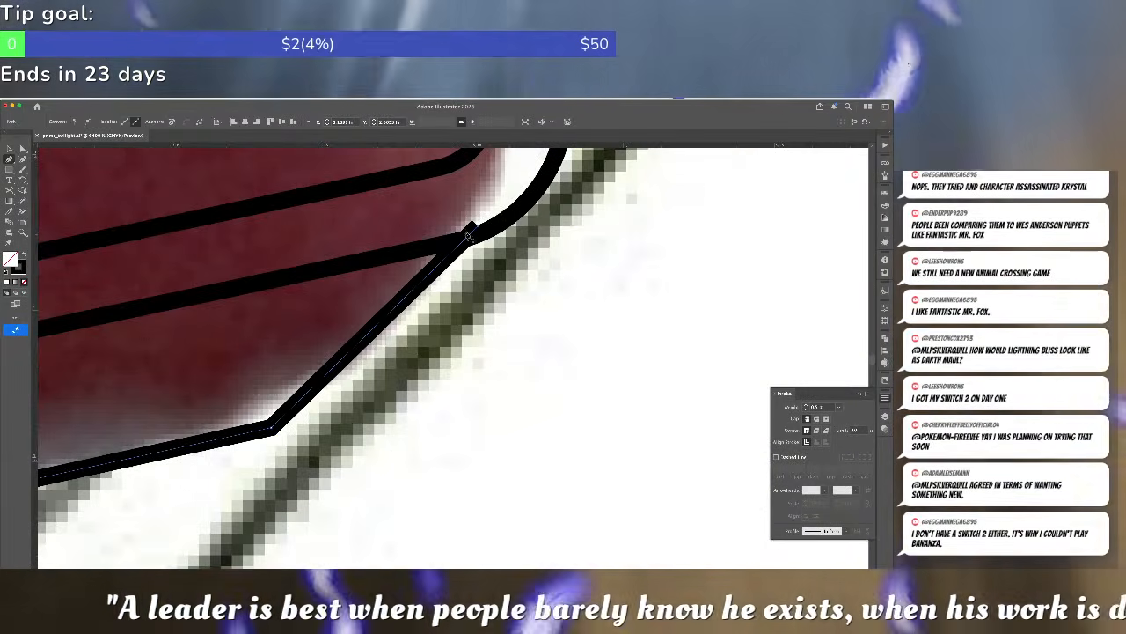
- Move both endpoints of the underside edge onto the centre of the outer forearm outline at its lower corners
key("a")
left_click_drag(476, 228, 476, 237)
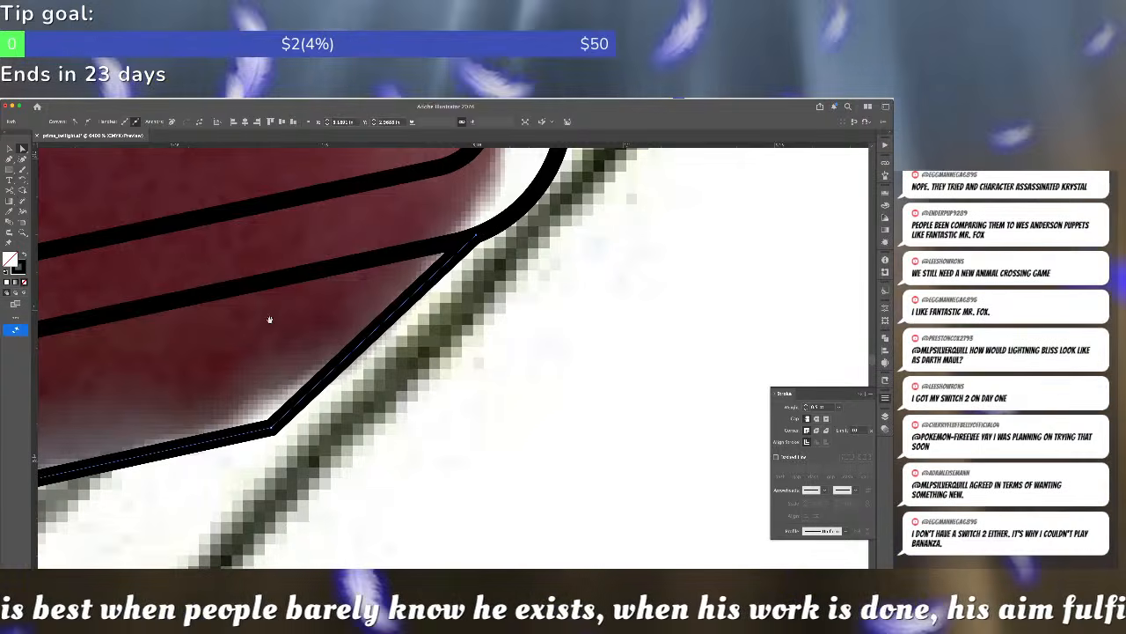
left_click_drag(269, 319, 704, 255)
left_click_drag(224, 343, 535, 276)
left_click_drag(217, 371, 575, 276)
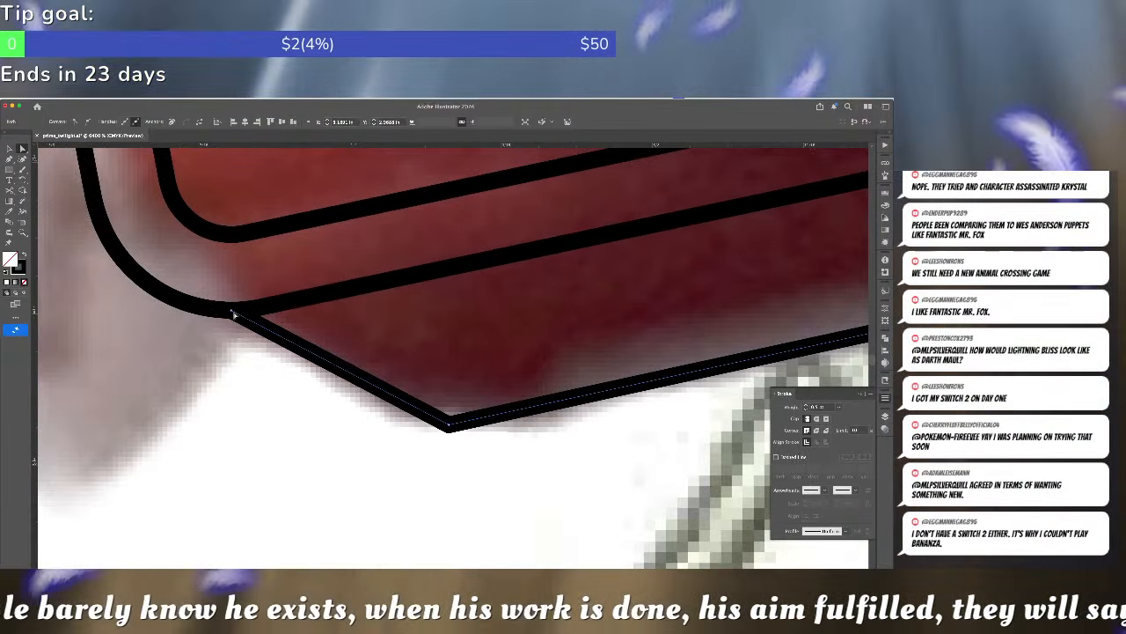
left_click_drag(233, 314, 204, 307)
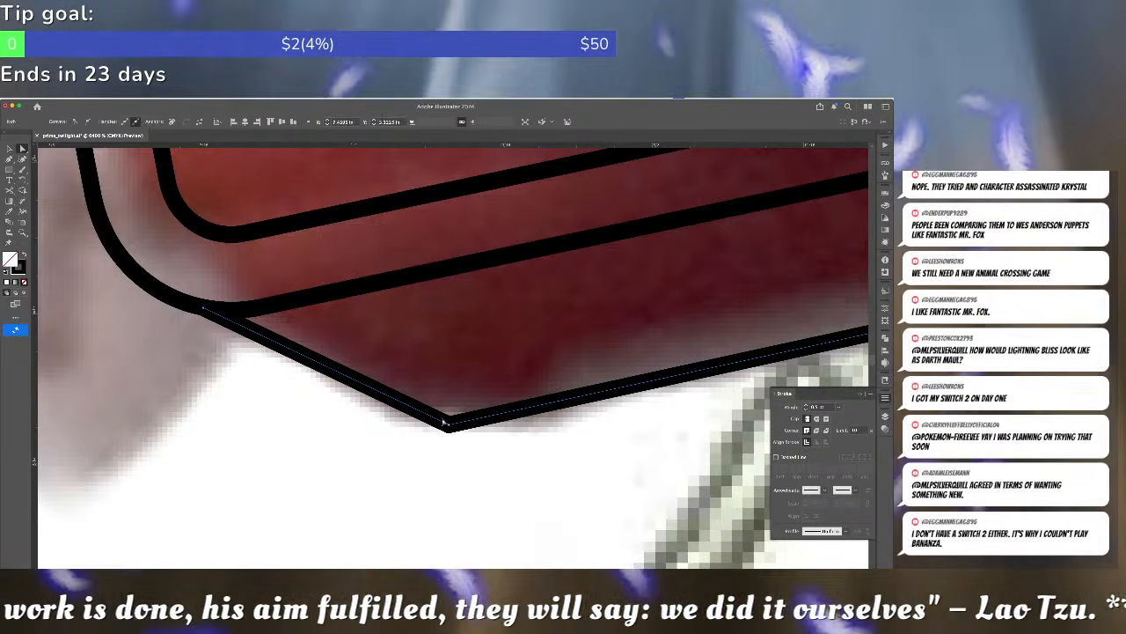
- Select both corner anchors of the forearm's underside edge and round the corners slightly
key("super+minus")
key("super+minus")
key("super+minus")
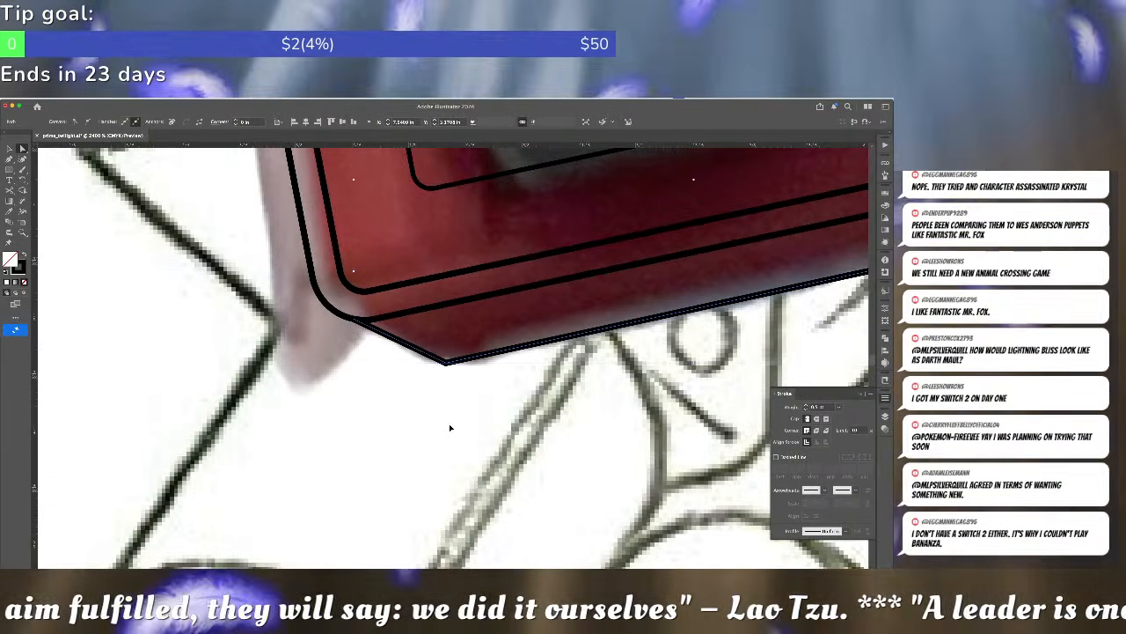
left_click_drag(672, 338, 400, 398)
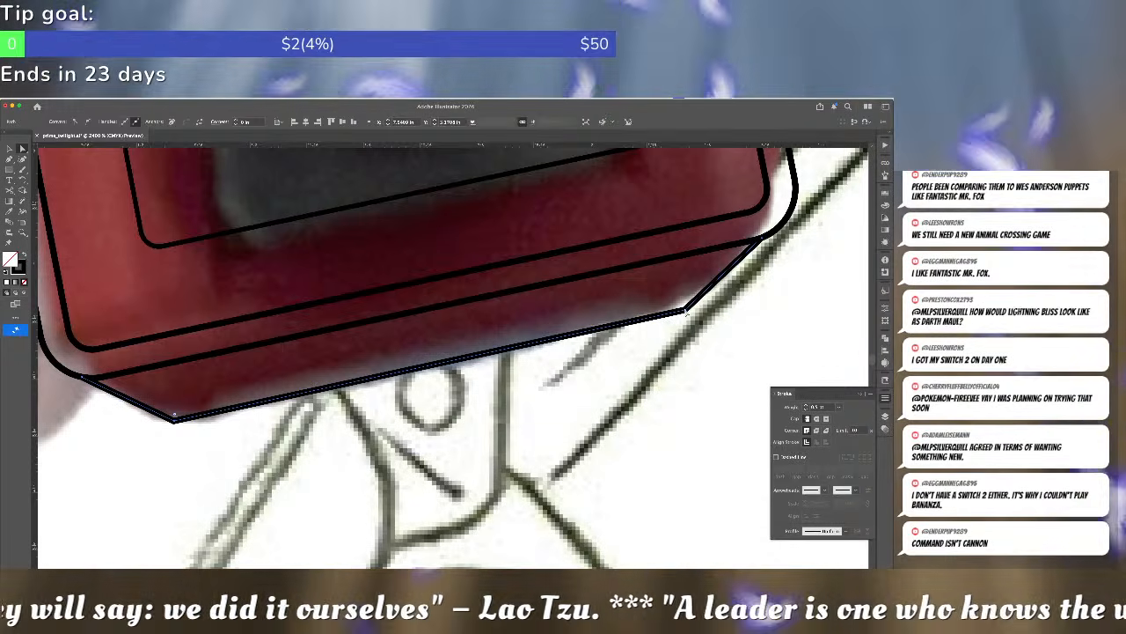
left_click(683, 308)
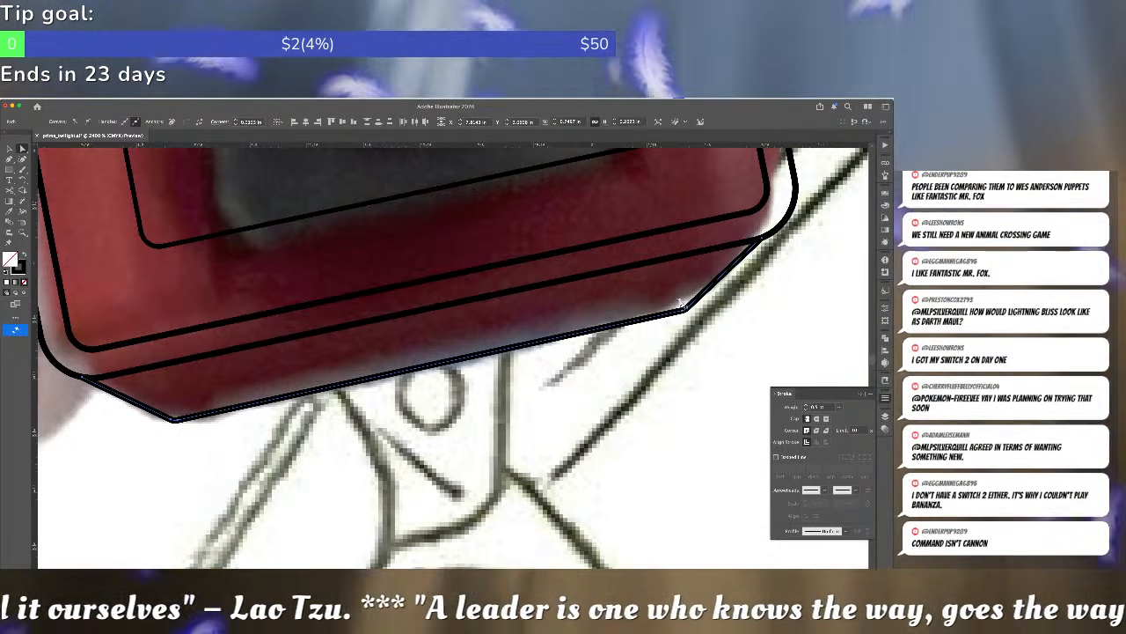
key("super+shift+a")
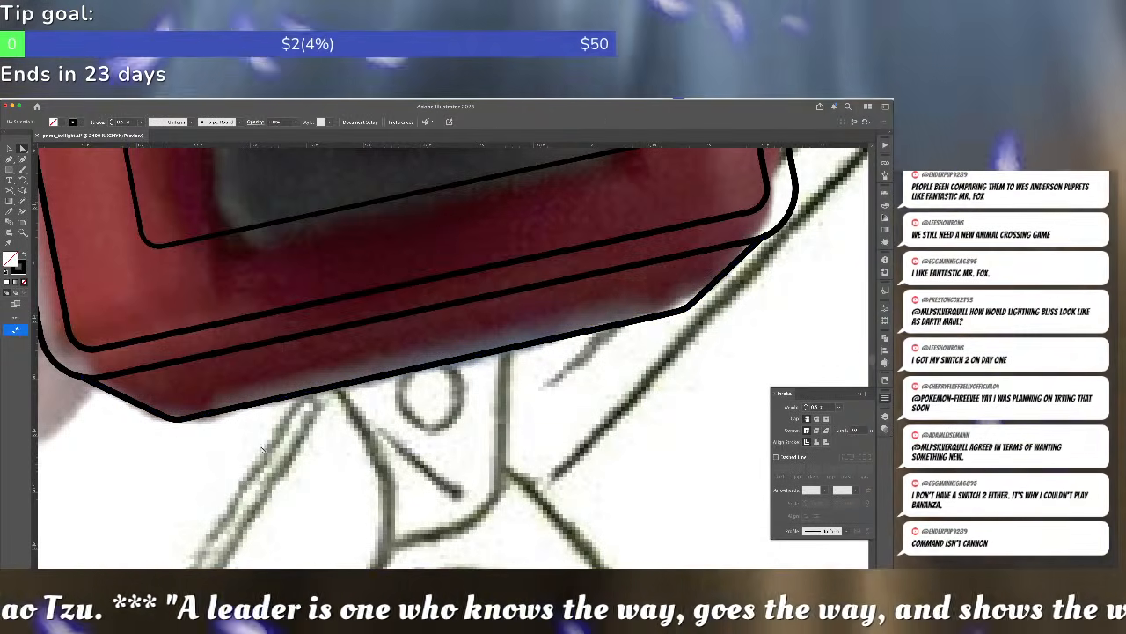
- Thin the long middle stretch of the underside edge by editing width points near its rounded corners with the Width tool
key("shift+w")
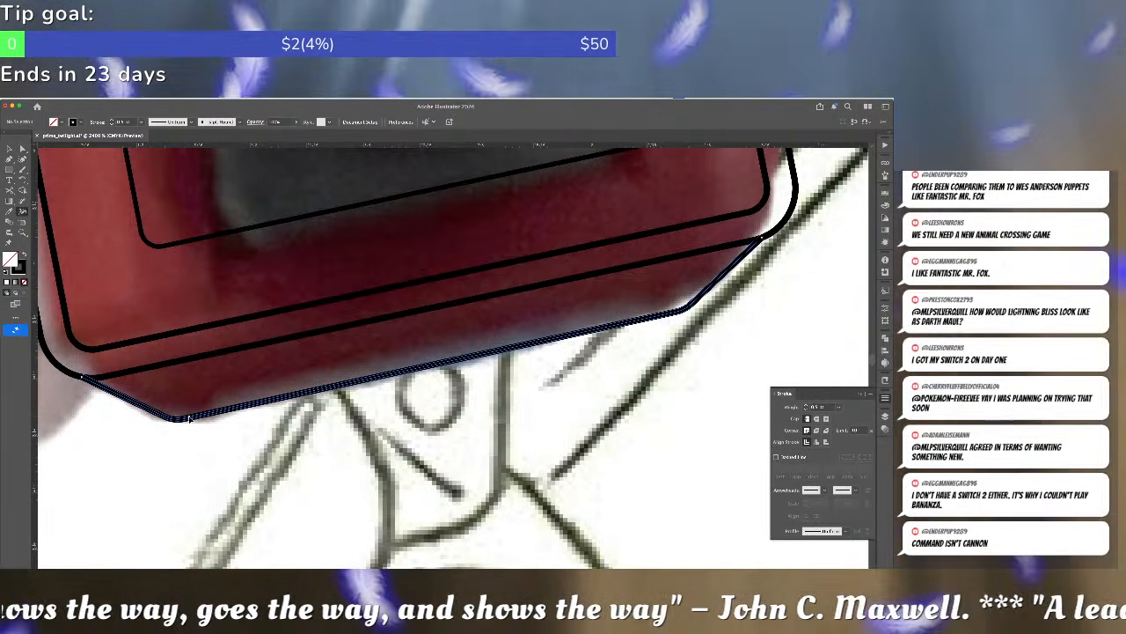
double_click(659, 319)
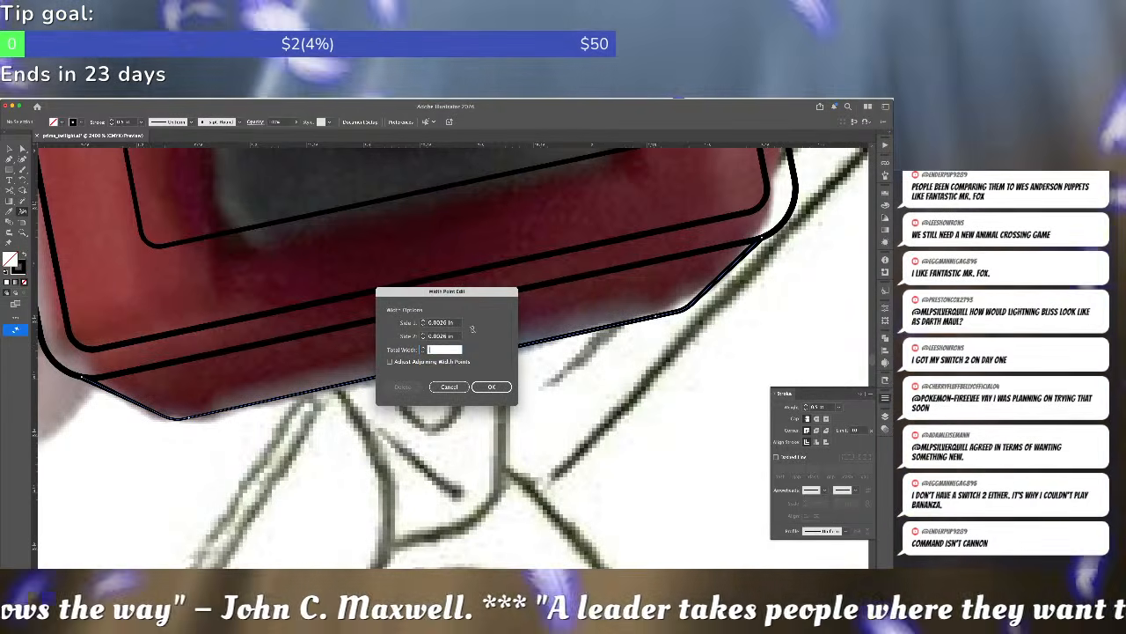
key("Return")
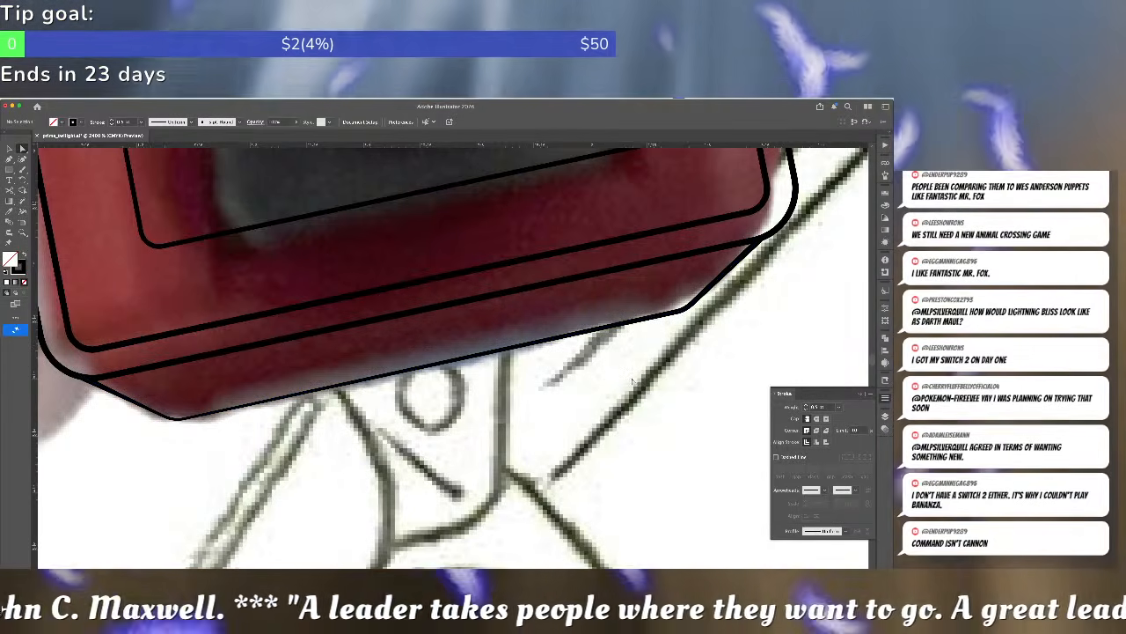
- Move the underside edge's end anchor farther along the outer outline's rounded corner on the side away from the chest
scroll(632, 380, "down", 5)
scroll(632, 381, "up", 4)
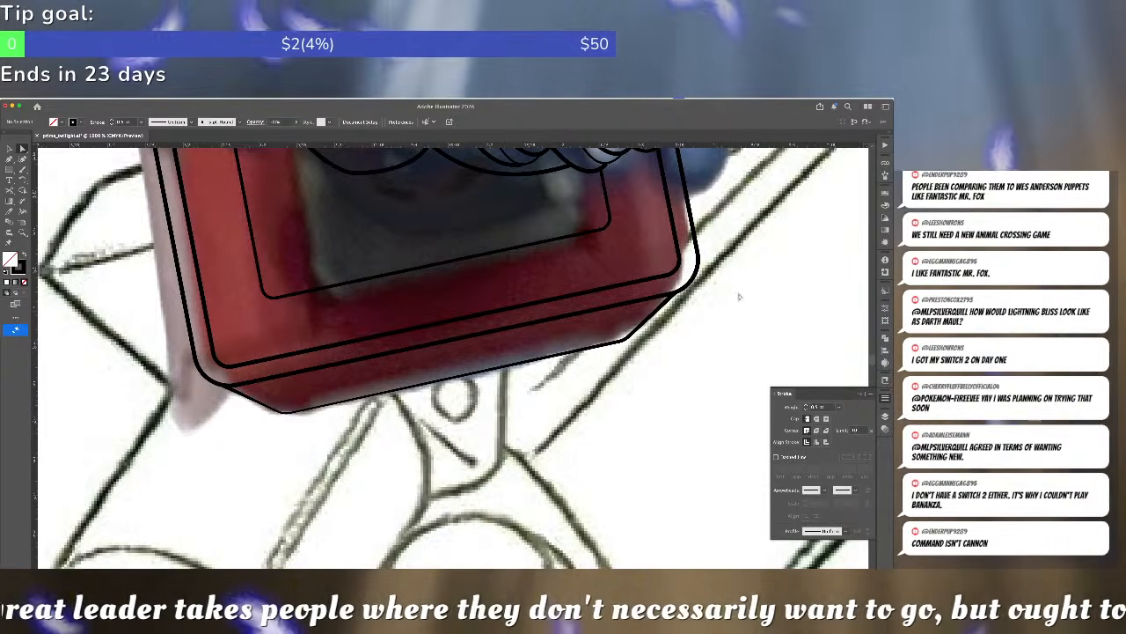
left_click(671, 303)
left_click_drag(672, 294, 684, 292)
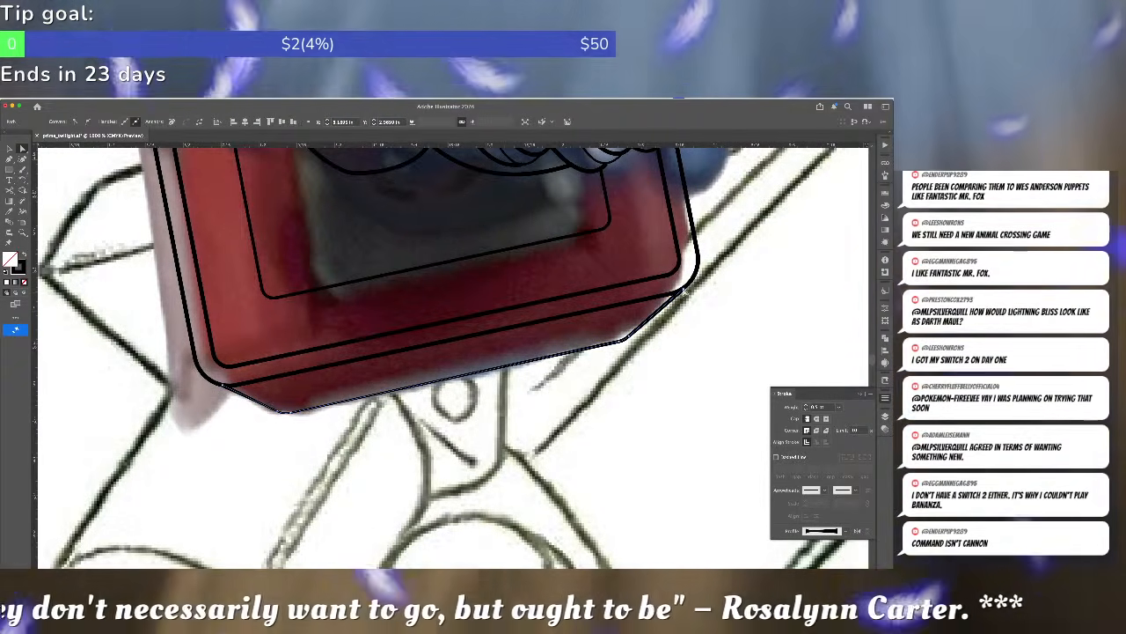
left_click(758, 283)
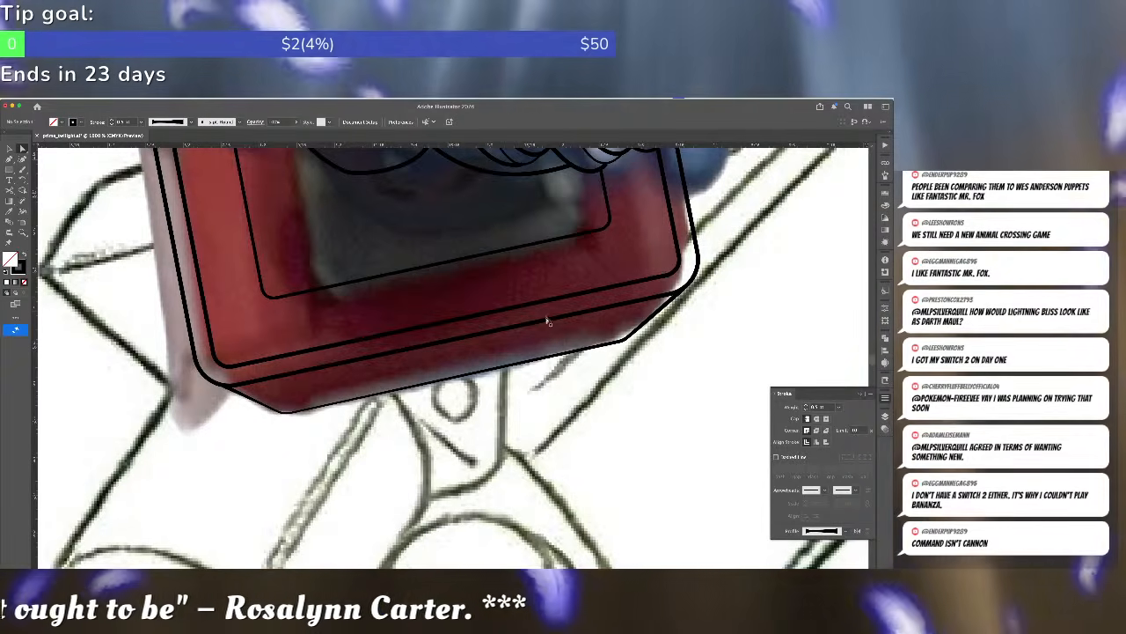
- Draw two short Pen lines joining the inner and outer forearm outlines around the lower corner nearest the chest
scroll(567, 369, "up", 5)
scroll(564, 366, "down", 5)
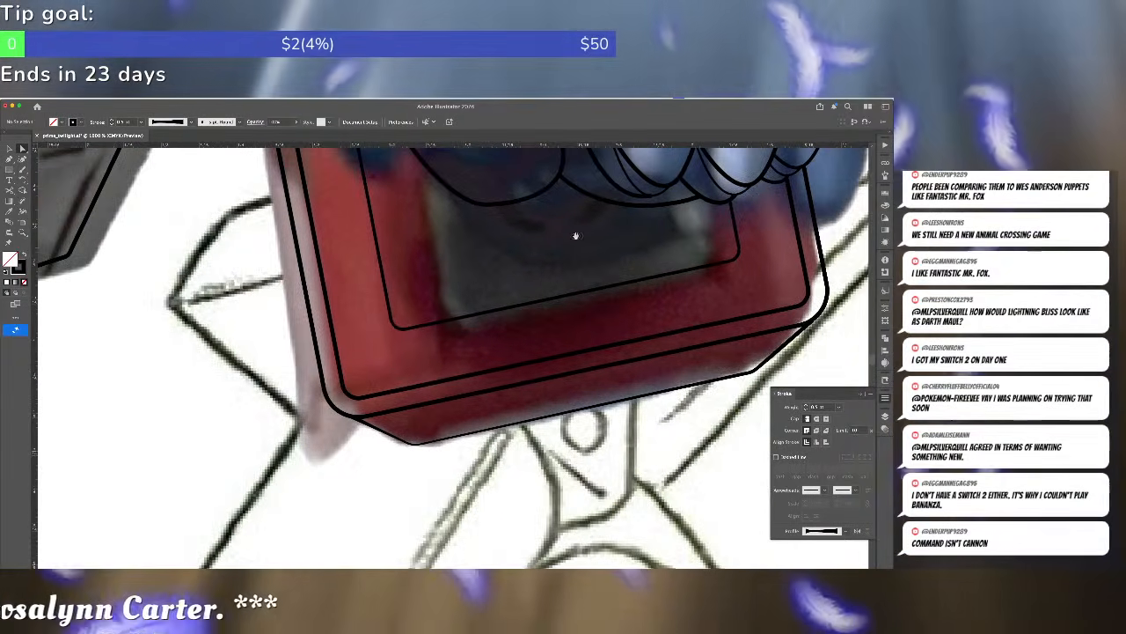
key("p")
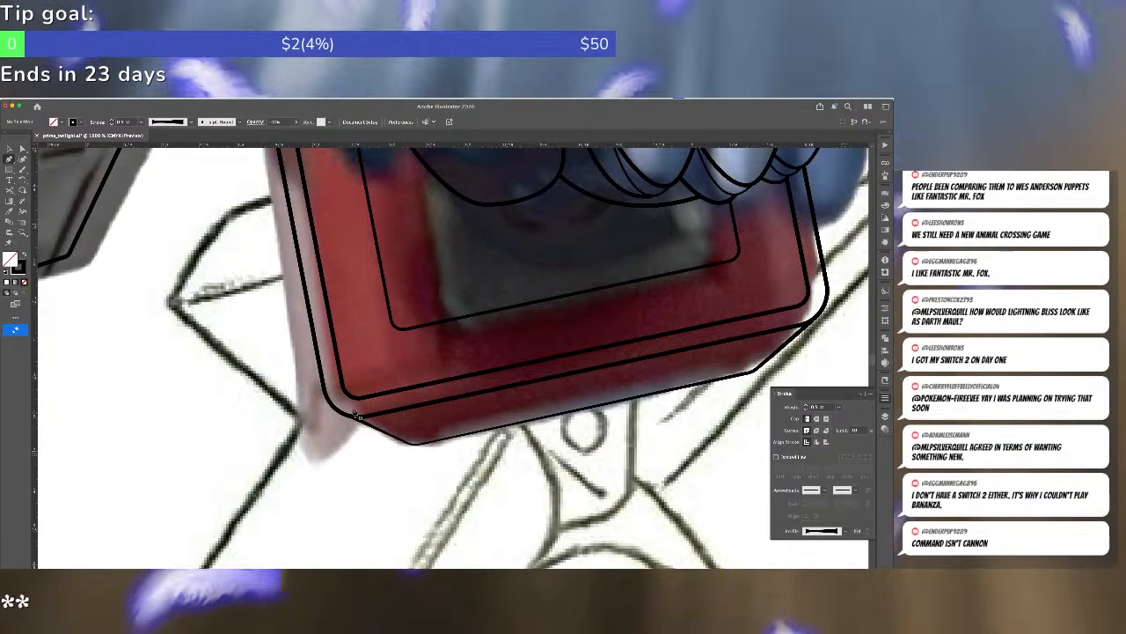
left_click(356, 401)
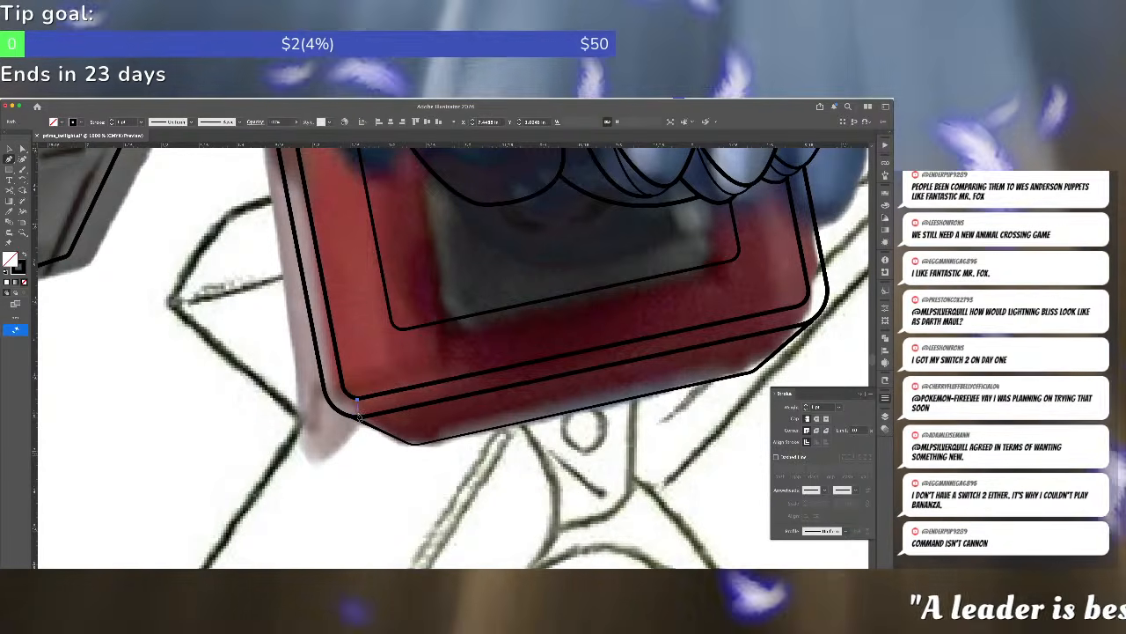
left_click(358, 416)
key("super+shift+a")
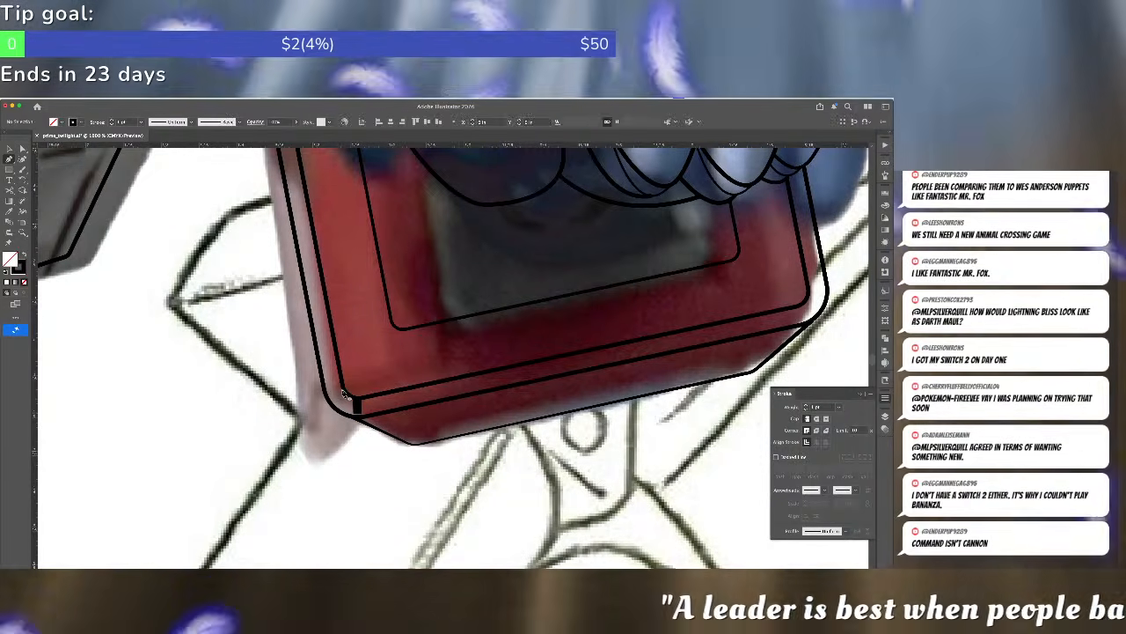
left_click(342, 390)
left_click(328, 397)
- Select both short corner lines and give them the one-sided dome width profile with a 0.5 pt stroke
key("a")
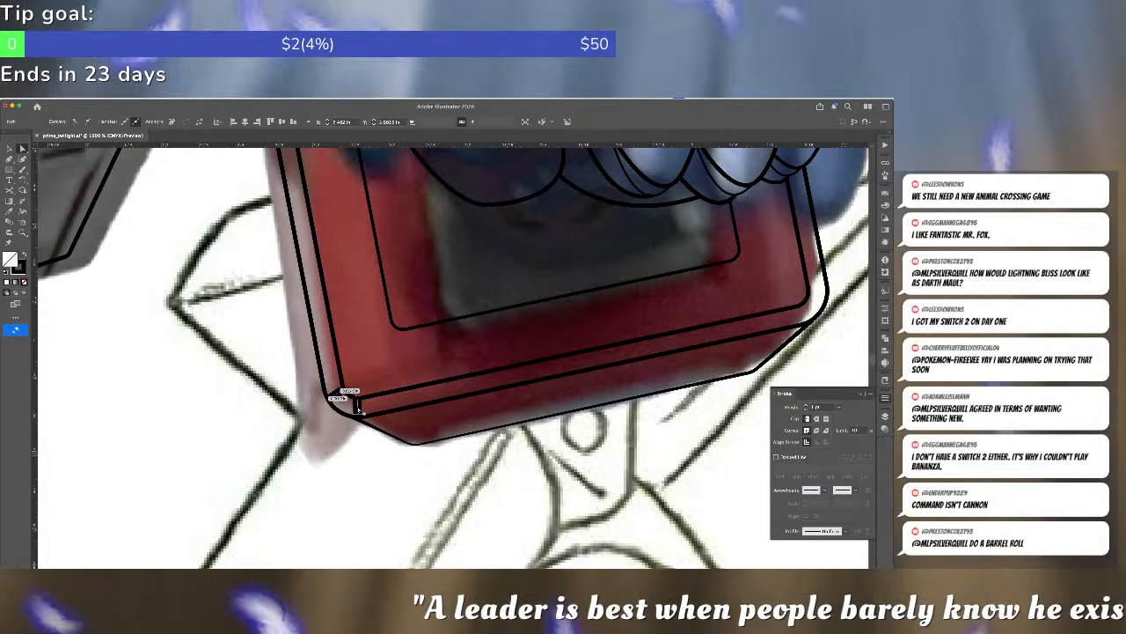
left_click(358, 405)
left_click(823, 531)
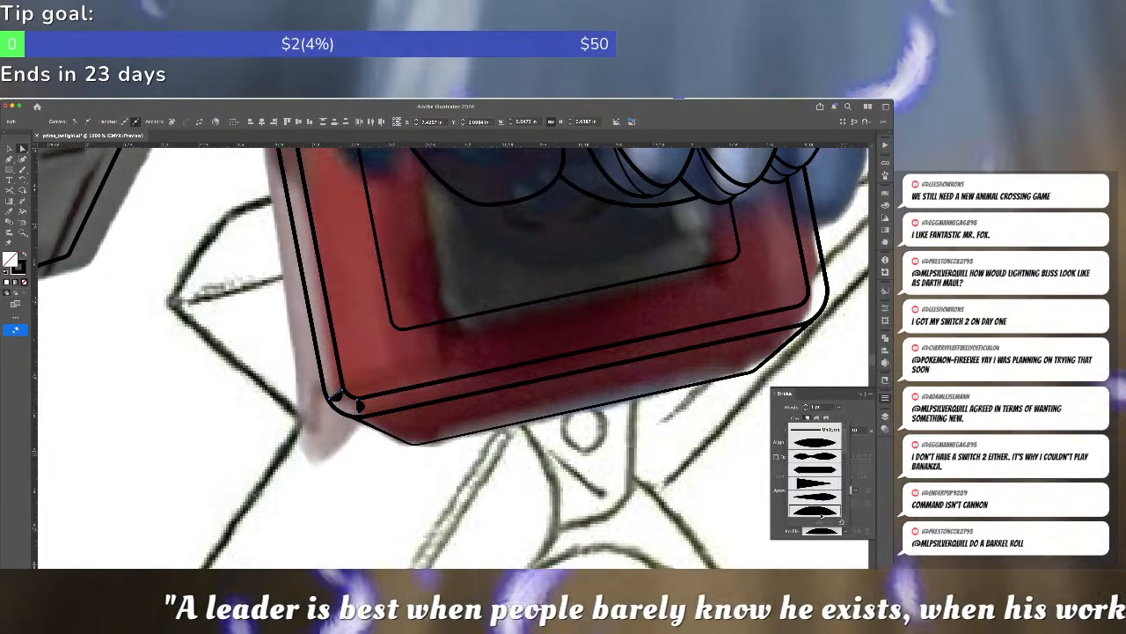
left_click(816, 436)
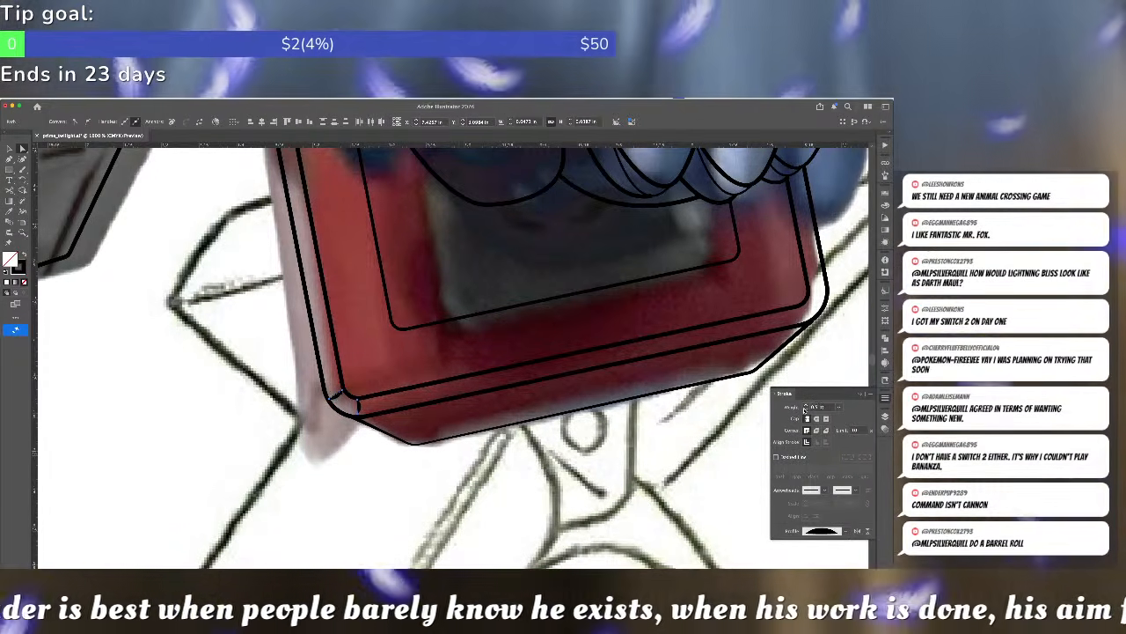
- Flip the width profile of the short corner line on the forearm's chest-side edge
left_click(411, 425)
left_click(337, 397)
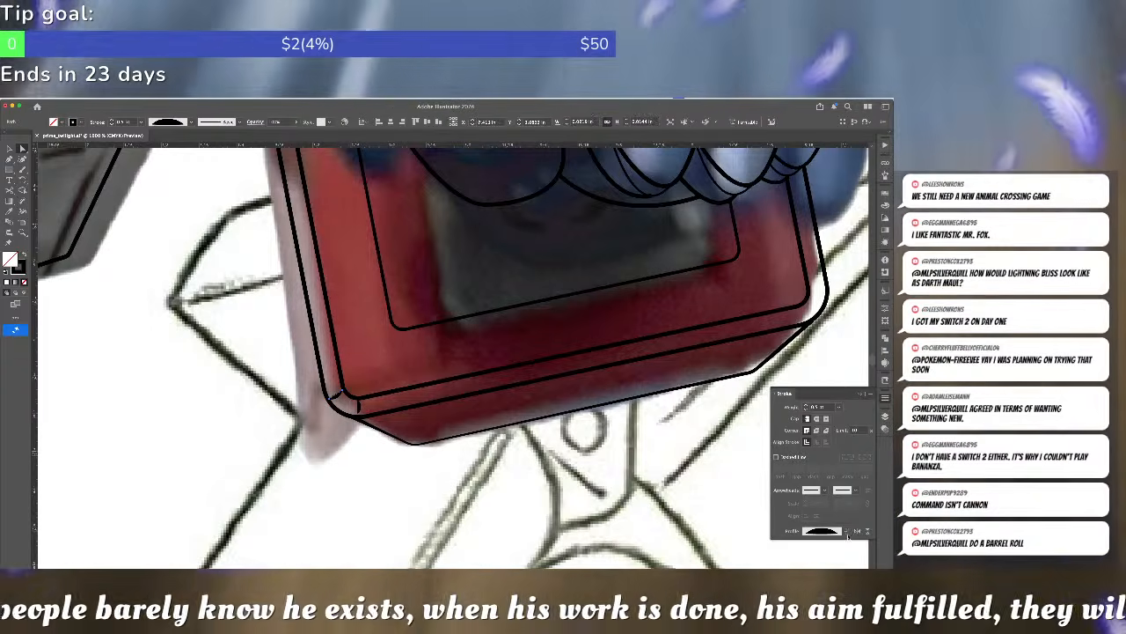
left_click(867, 530)
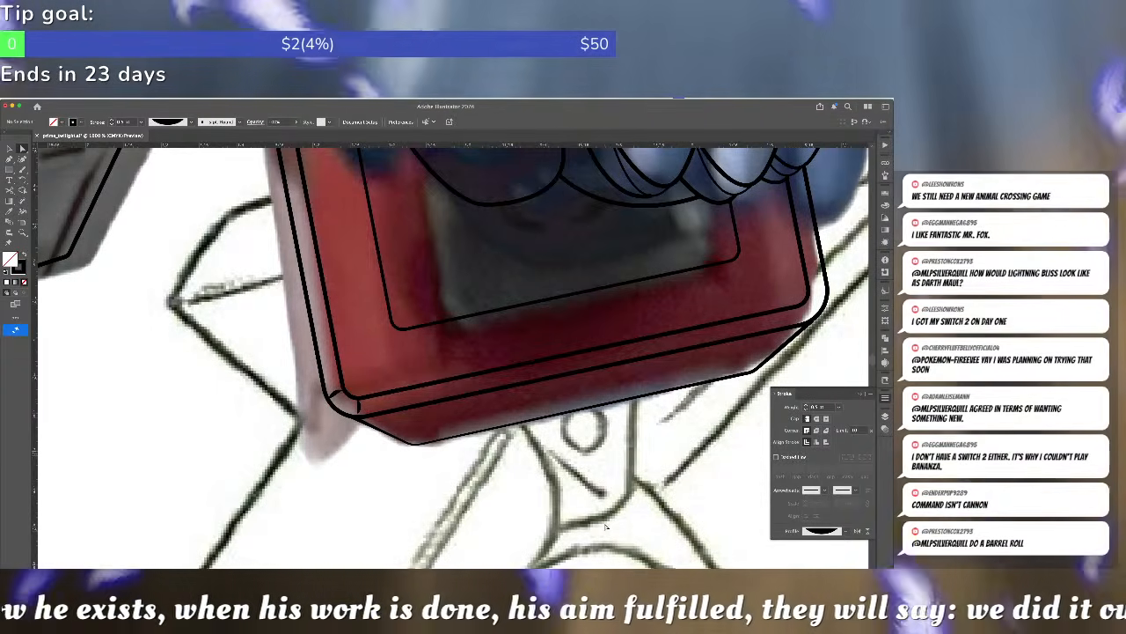
- Give both short corner lines at the forearm's chest-side lower corner a 0.25 pt stroke and a width profile tapered at both ends
left_click(336, 396)
left_click(335, 397, "shift")
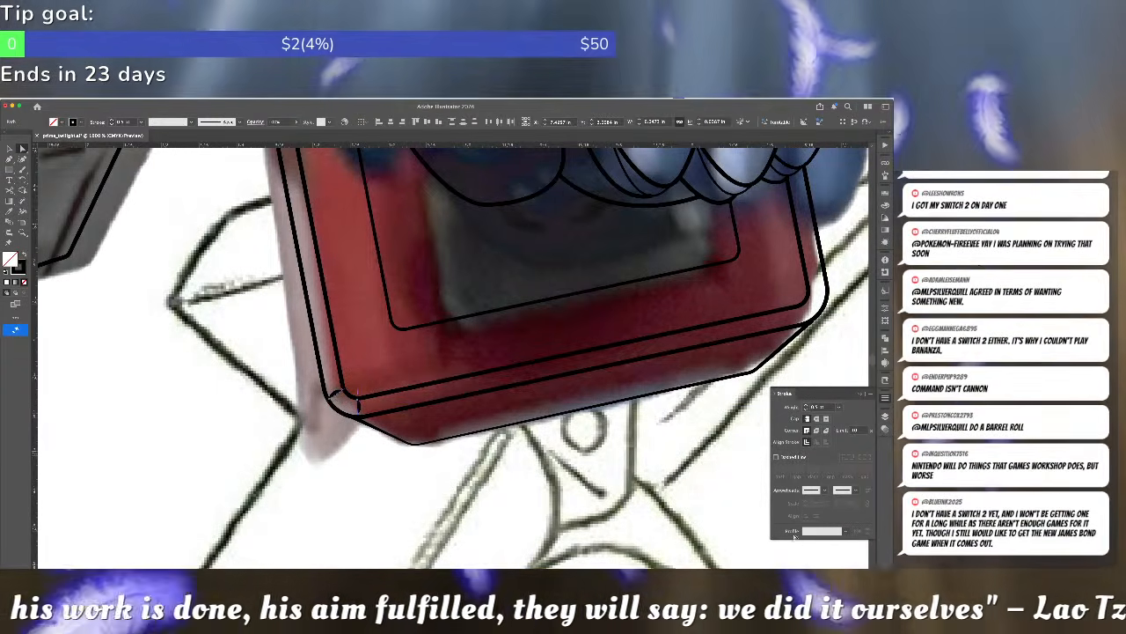
left_click(820, 531)
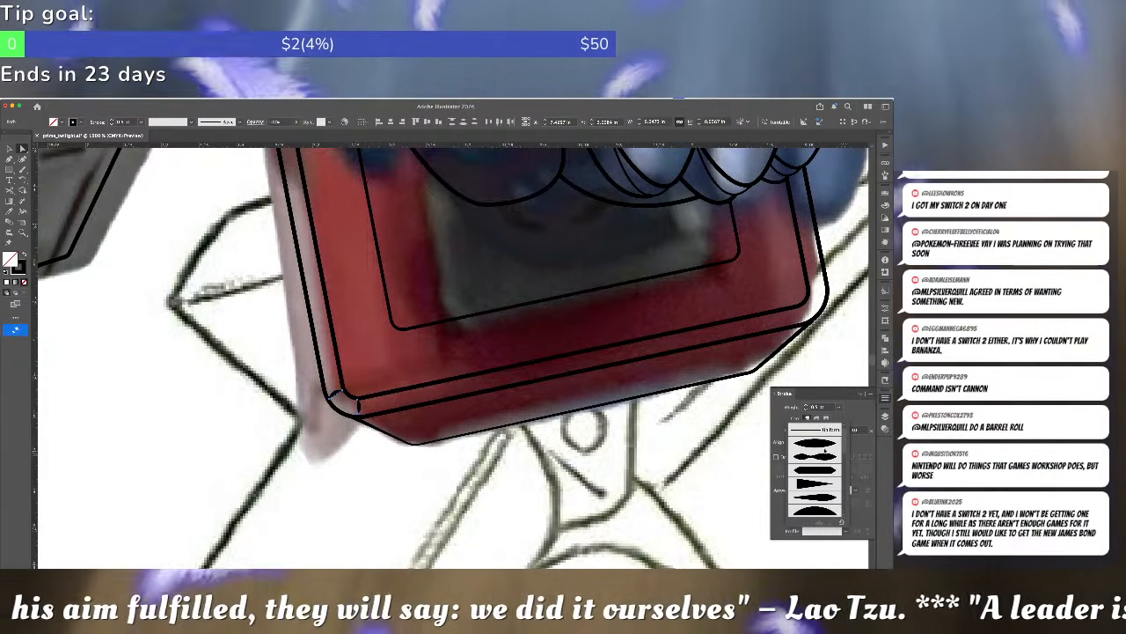
left_click(824, 445)
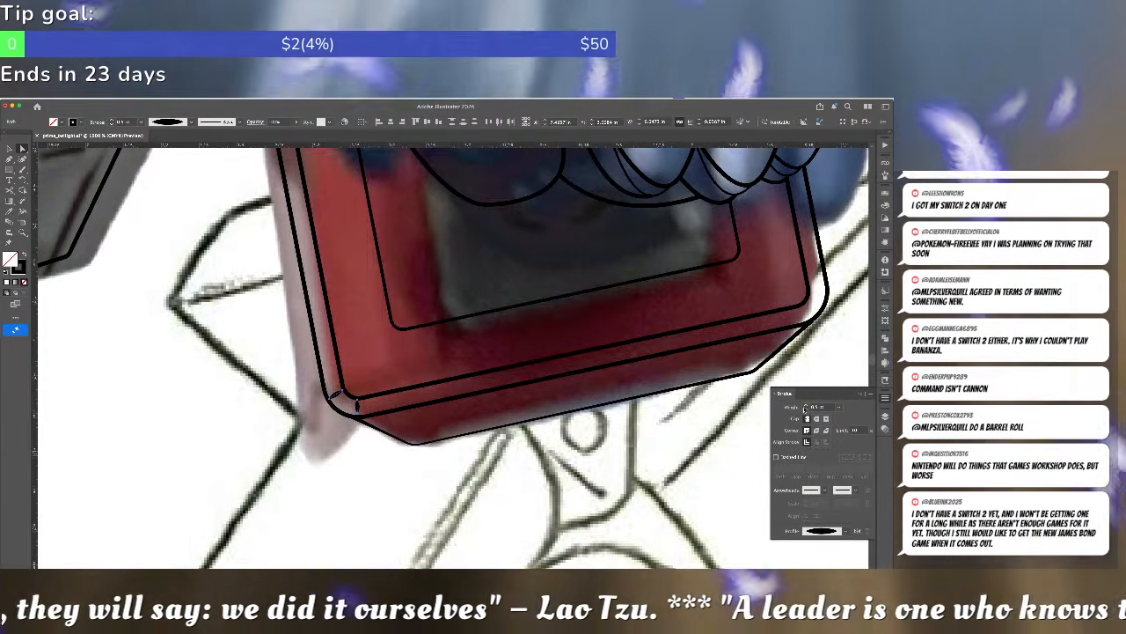
left_click(807, 409)
left_click(807, 405)
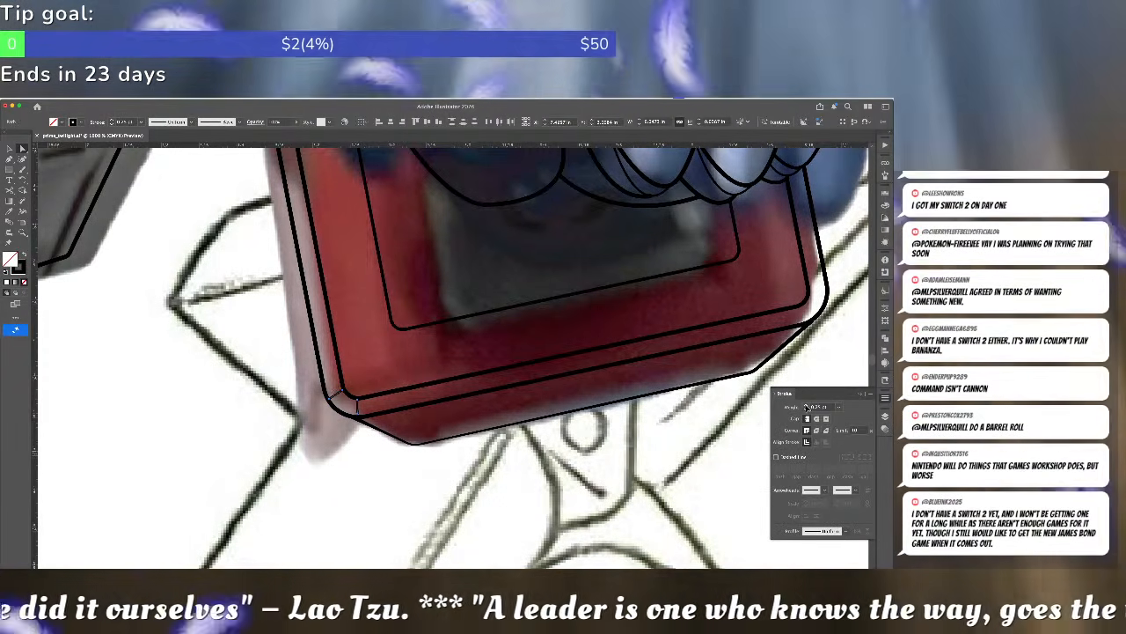
left_click(622, 478)
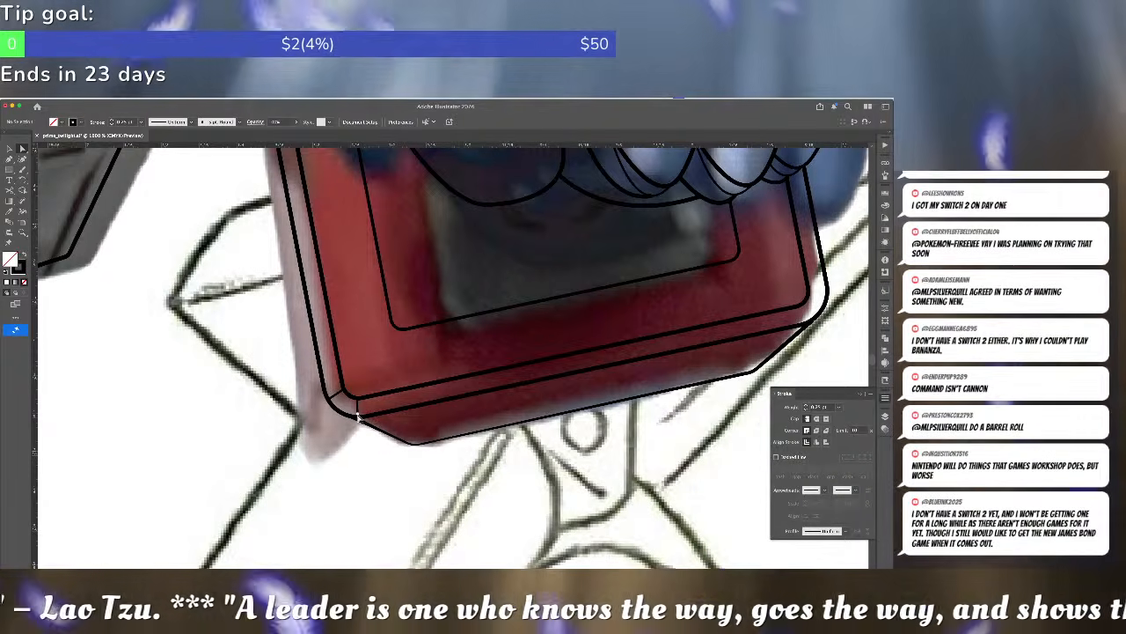
left_click(358, 416)
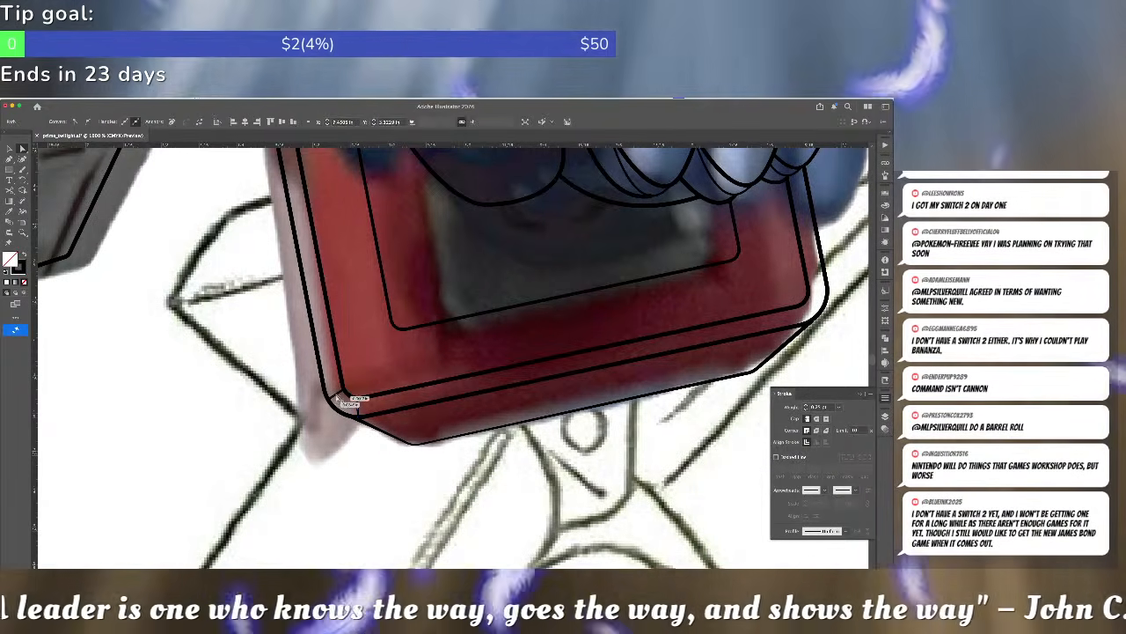
left_click(337, 396, "shift")
left_click(830, 532)
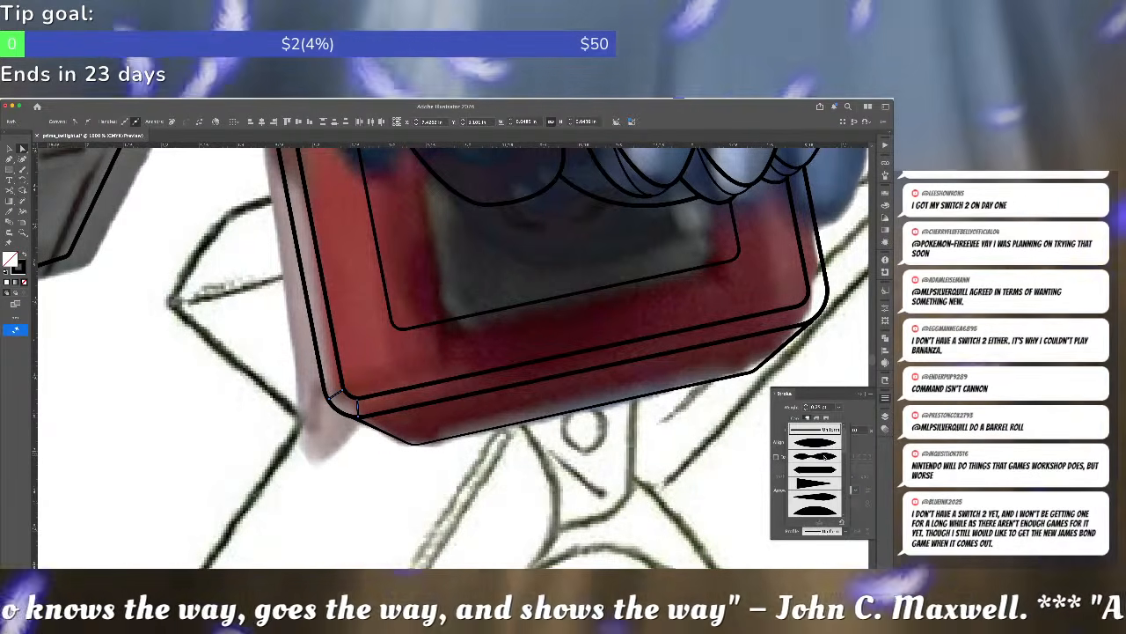
left_click(825, 446)
- Reflect a copy of the two short corner lines and fit them across the forearm's lower corner away from the chest
left_click_drag(623, 478, 503, 532)
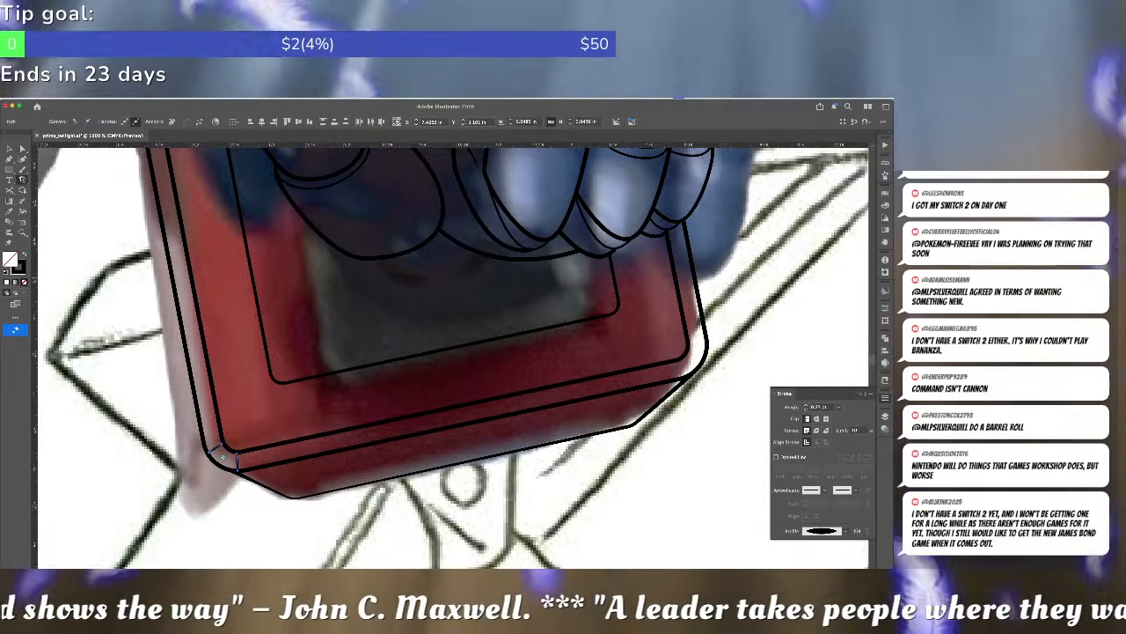
left_click(24, 180)
left_click(63, 201)
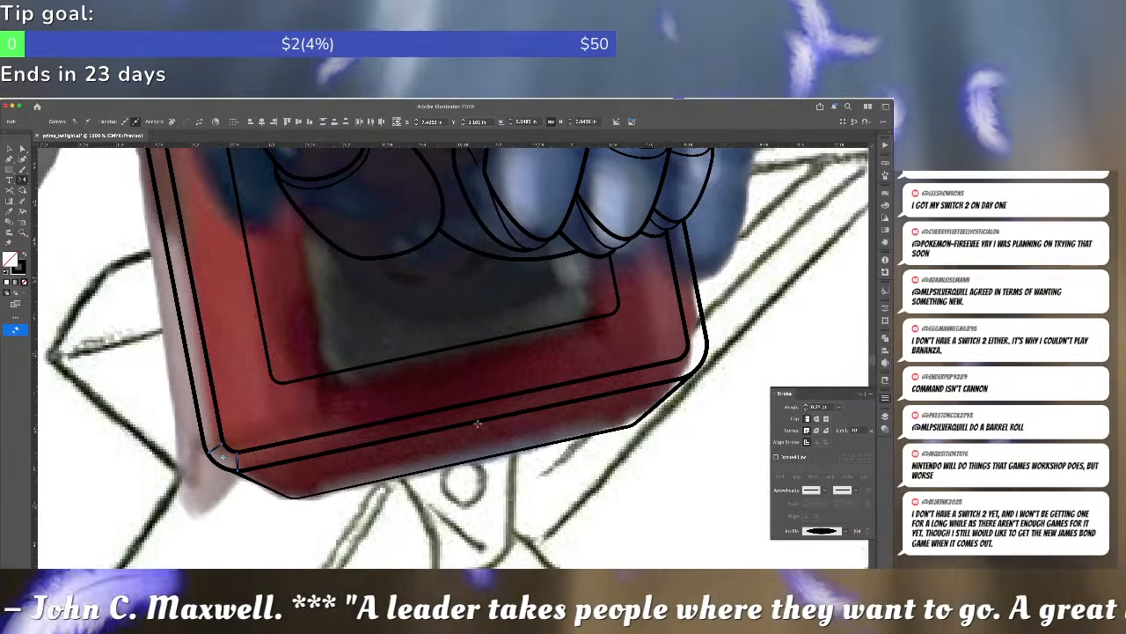
left_click_drag(486, 436, 478, 436)
key("v")
mouse_move(739, 450)
left_mouse_down()
mouse_move(717, 363)
mouse_move(704, 356)
left_mouse_up()
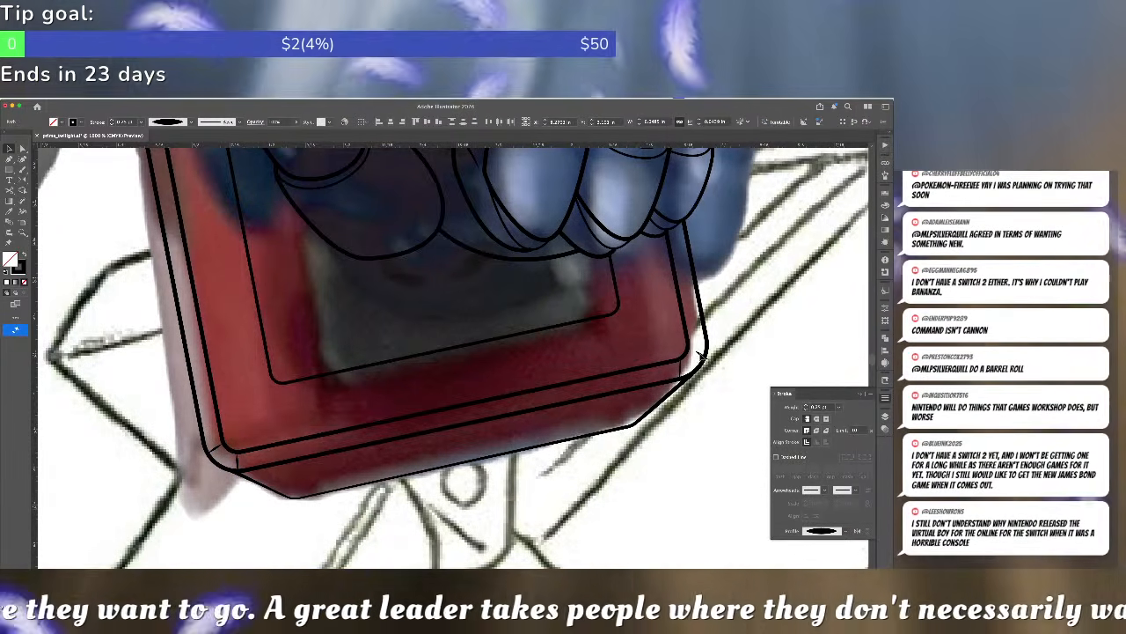
left_click(734, 363)
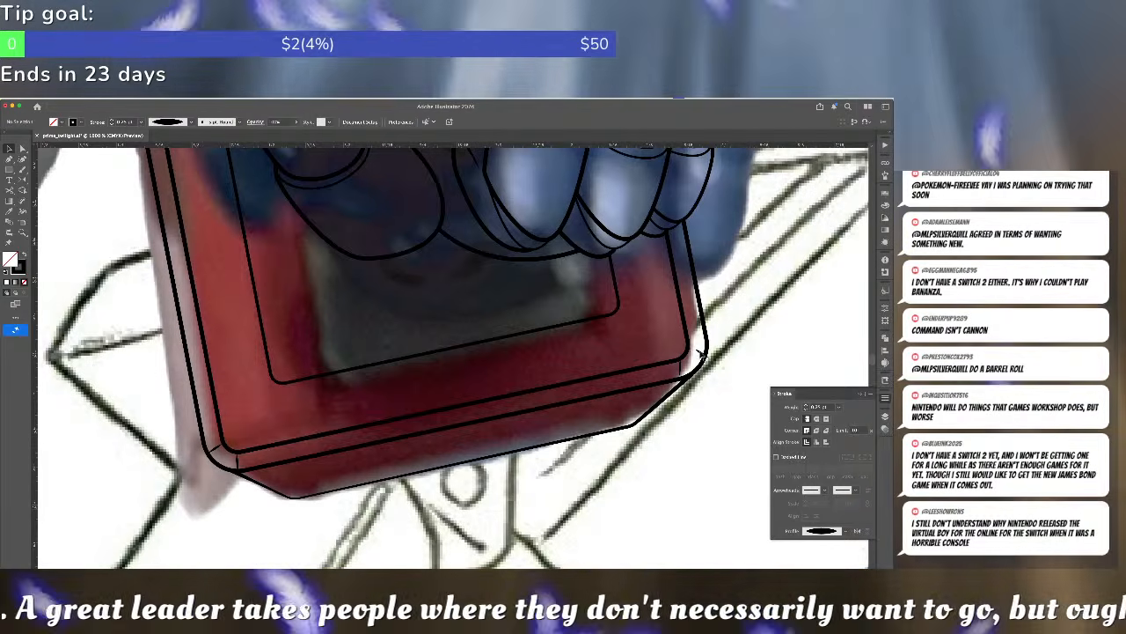
left_click(694, 342)
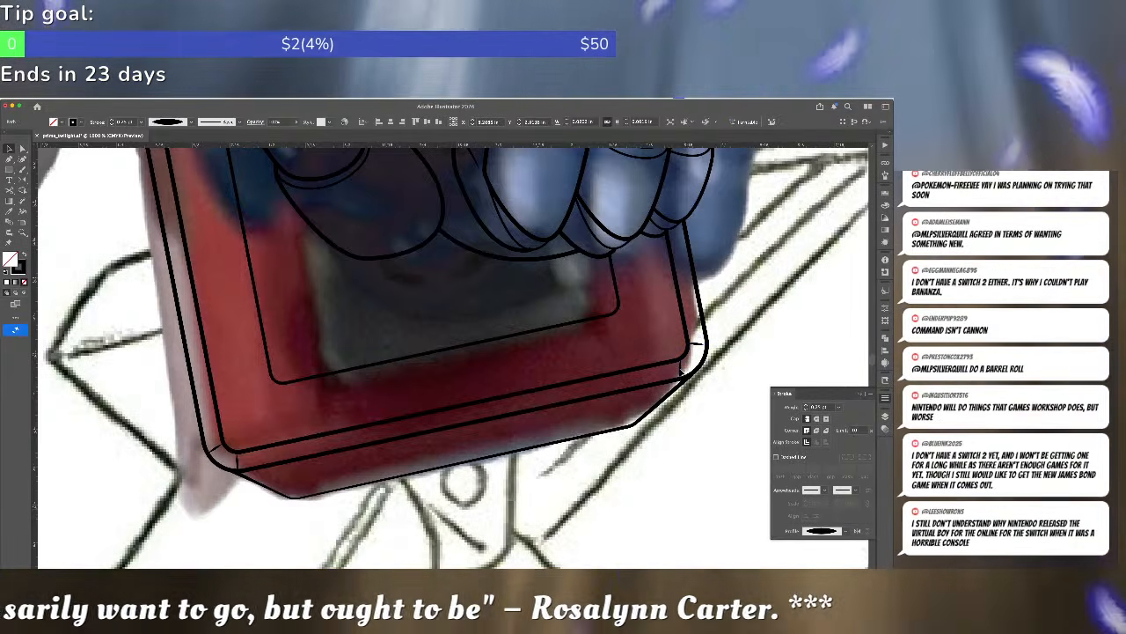
left_click(706, 415)
- Copy the two chest-side corner lines, reorient the copies and place them across the forearm's upper corner nearest the chest
key("a")
left_click_drag(455, 367, 538, 358)
left_click(313, 449)
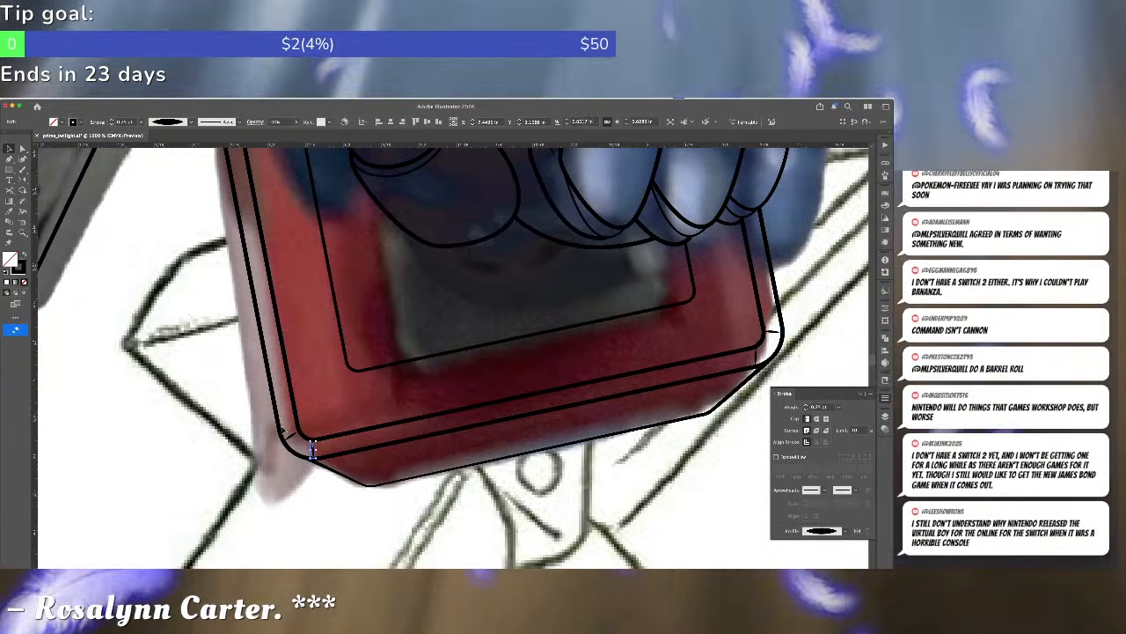
left_click(290, 436, "shift")
left_click_drag(290, 436, 271, 201)
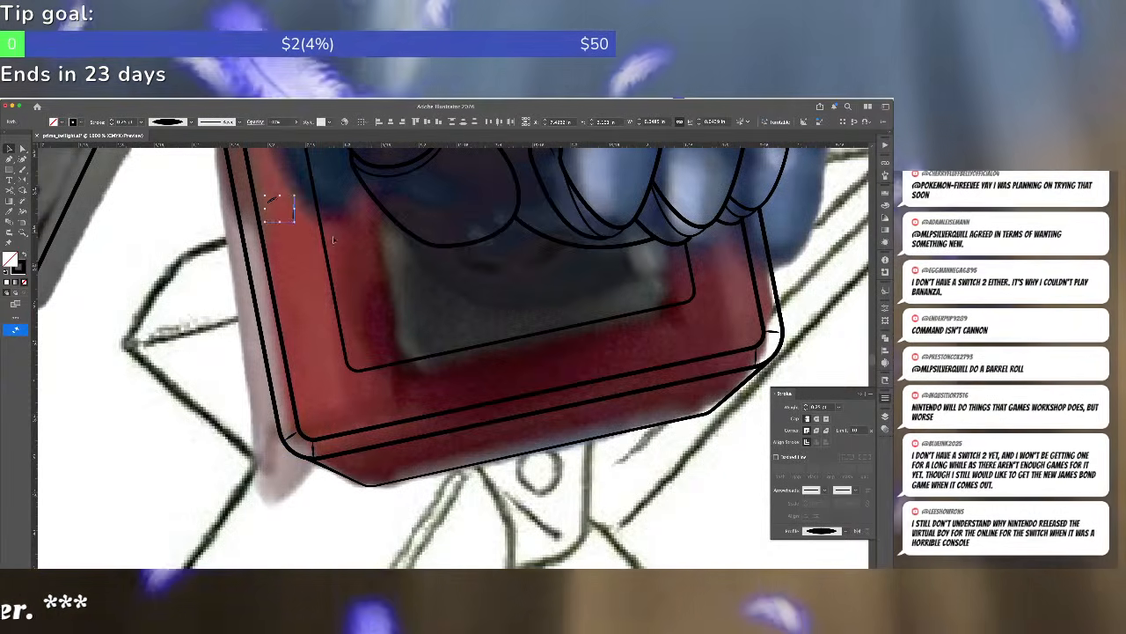
left_click_drag(334, 240, 398, 500)
left_click_drag(375, 551, 369, 554)
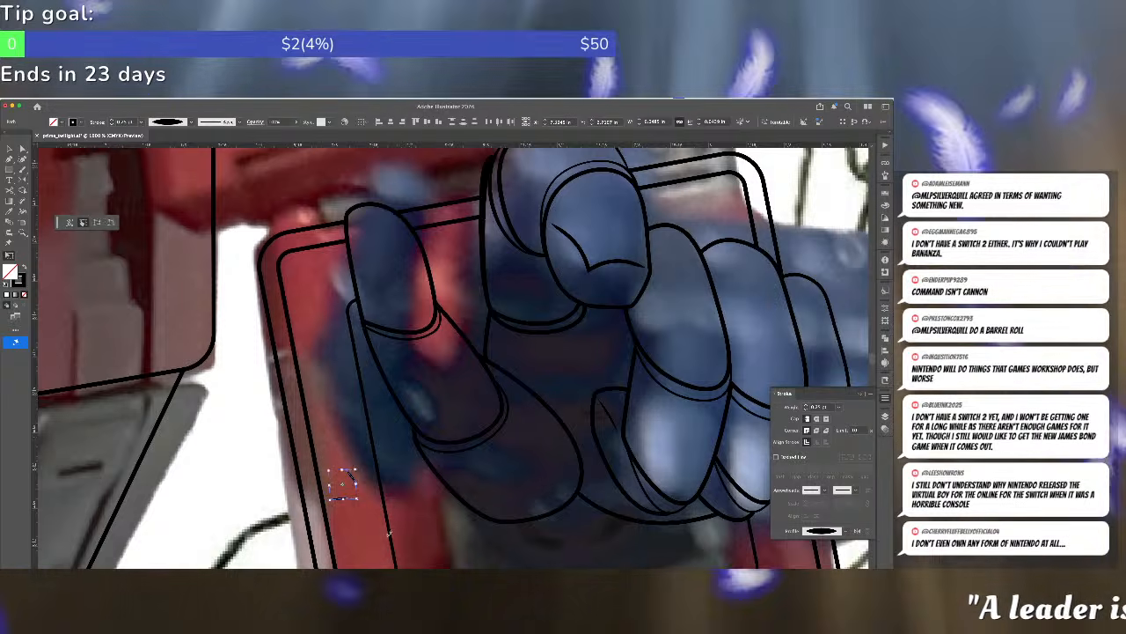
key("v")
left_click_drag(354, 480, 279, 292)
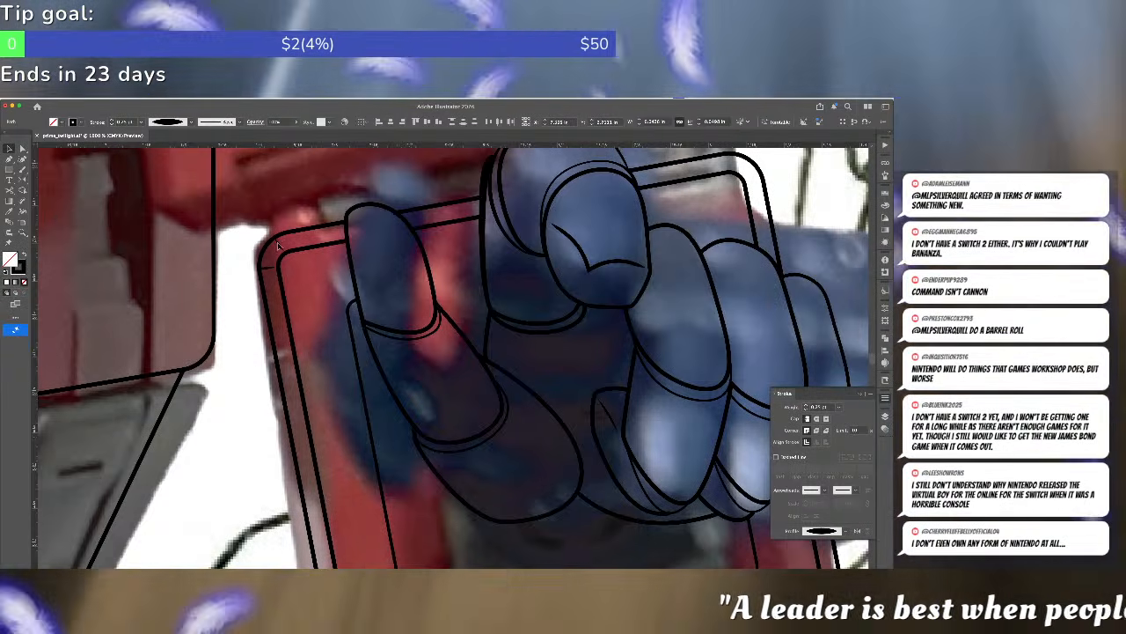
key("super+shift+a")
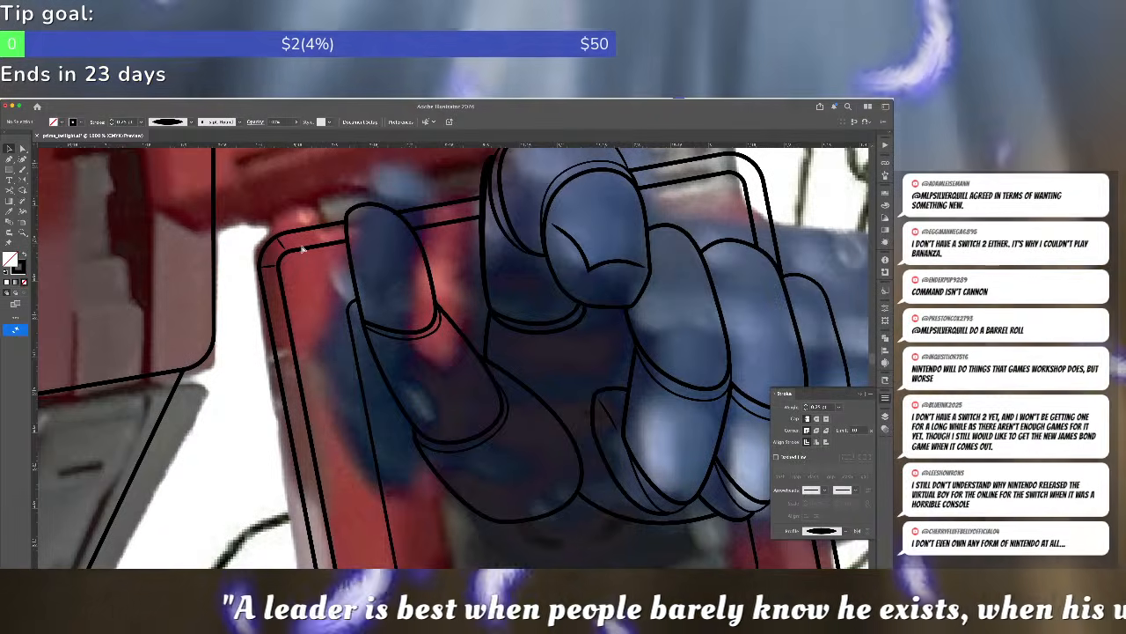
- Set the stroke of the curved crease line on the pointing fingertip to 0.3 pt
key("super+minus")
key("super+minus")
key("super+minus")
key("super+equal")
key("super+equal")
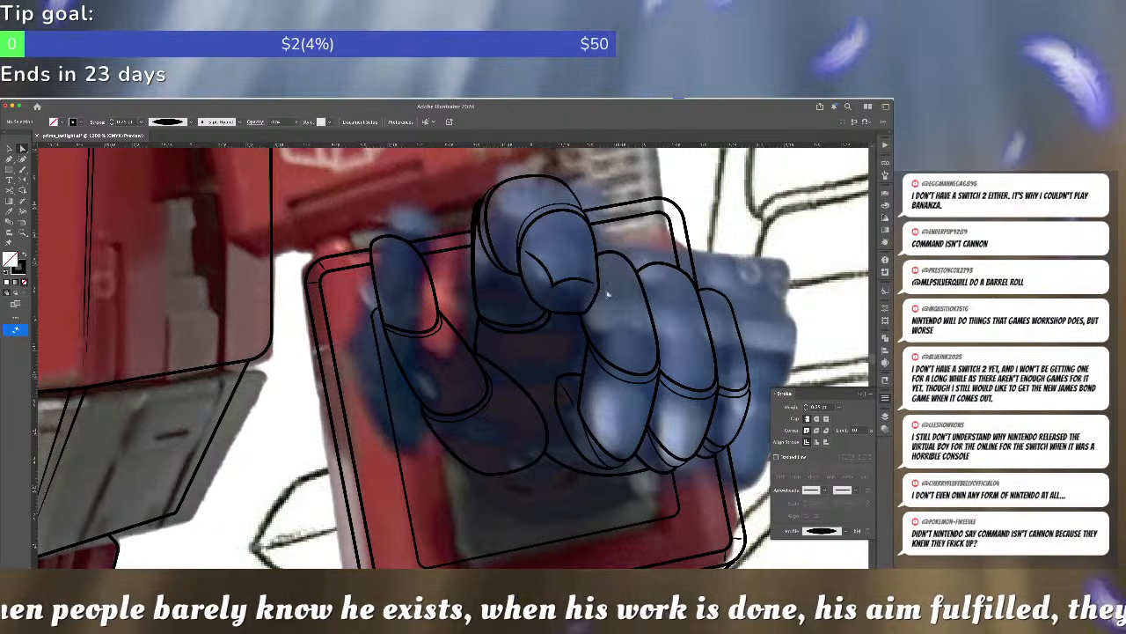
left_click(556, 278)
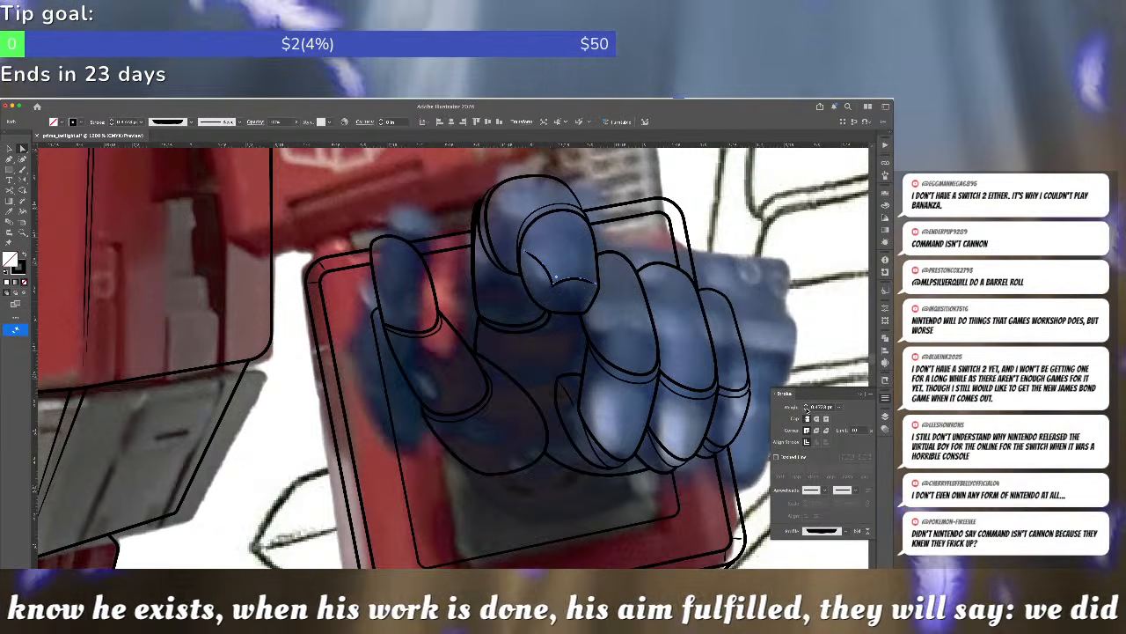
left_click(806, 410)
left_click(827, 409)
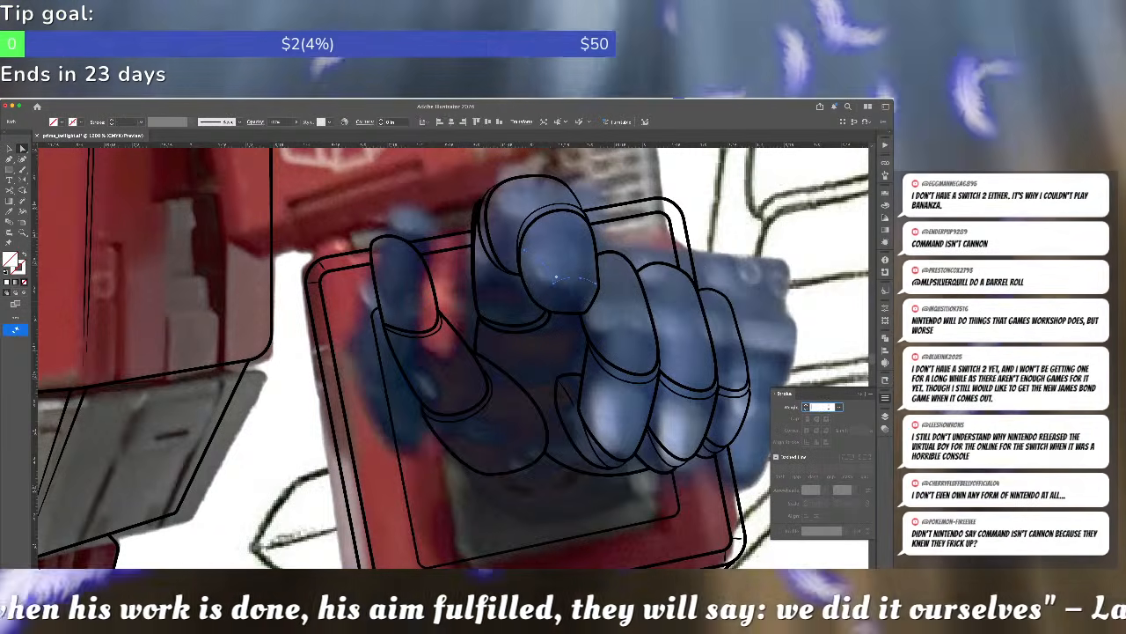
type(".2")
key("Return")
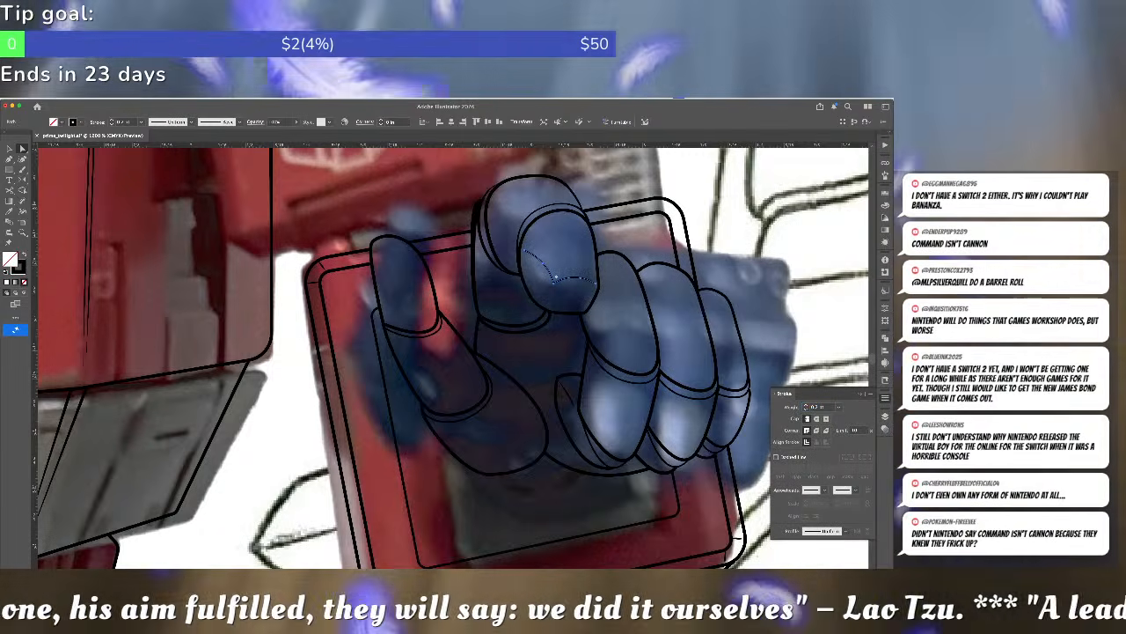
left_click(827, 408)
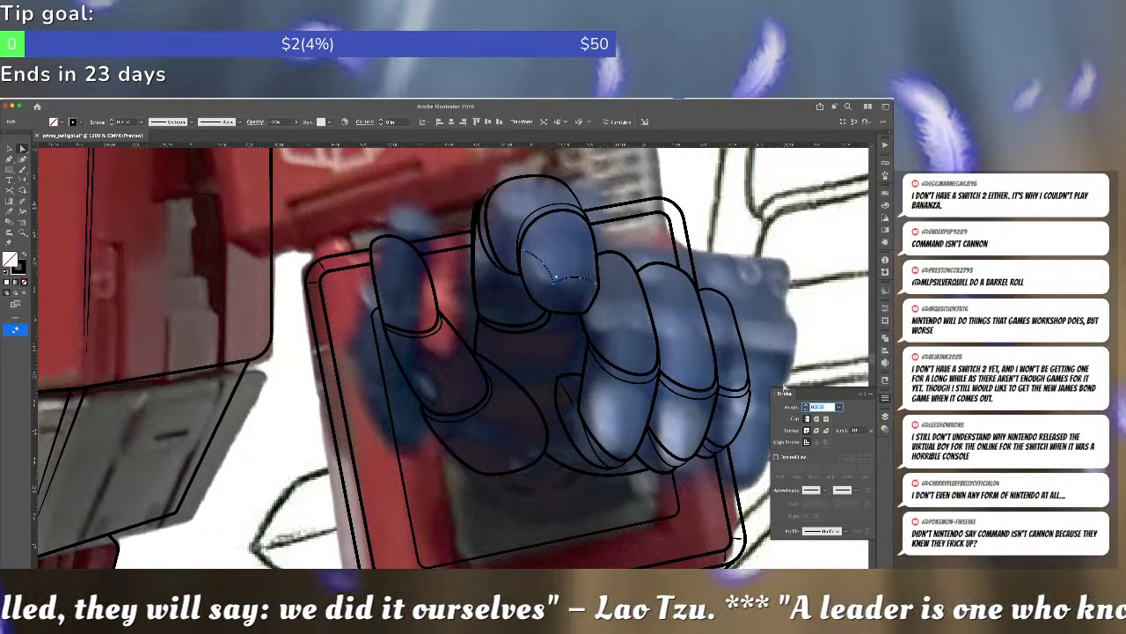
type(".3")
key("Return")
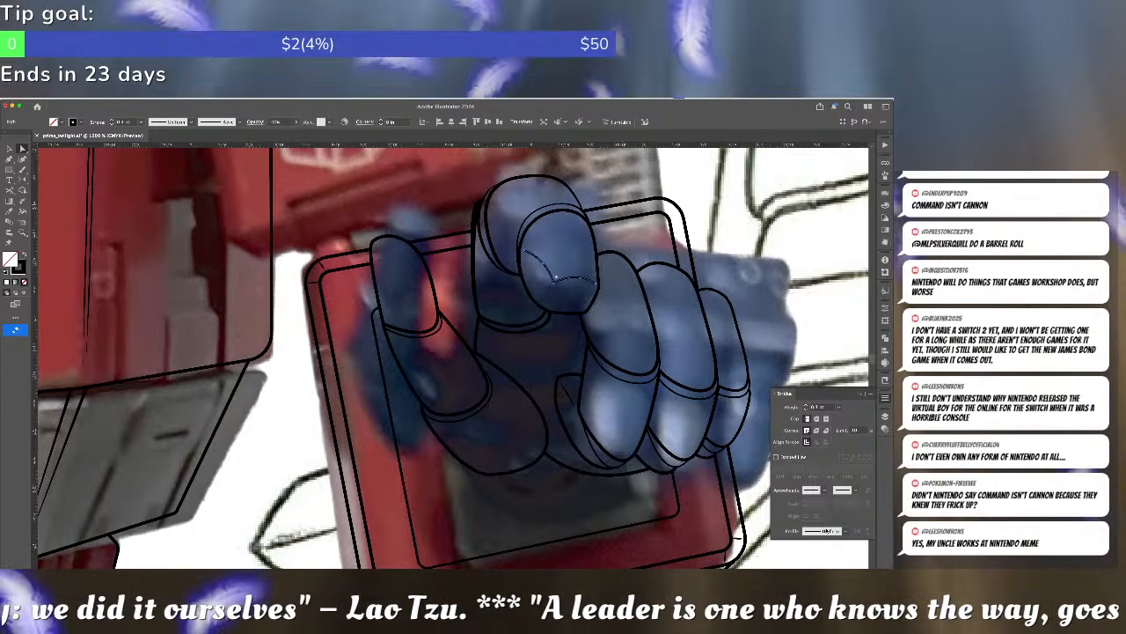
- Give the fingertip crease line the one-sided dome width profile and flip it
left_click(823, 530)
scroll(812, 489, "down", 3)
left_click(813, 484)
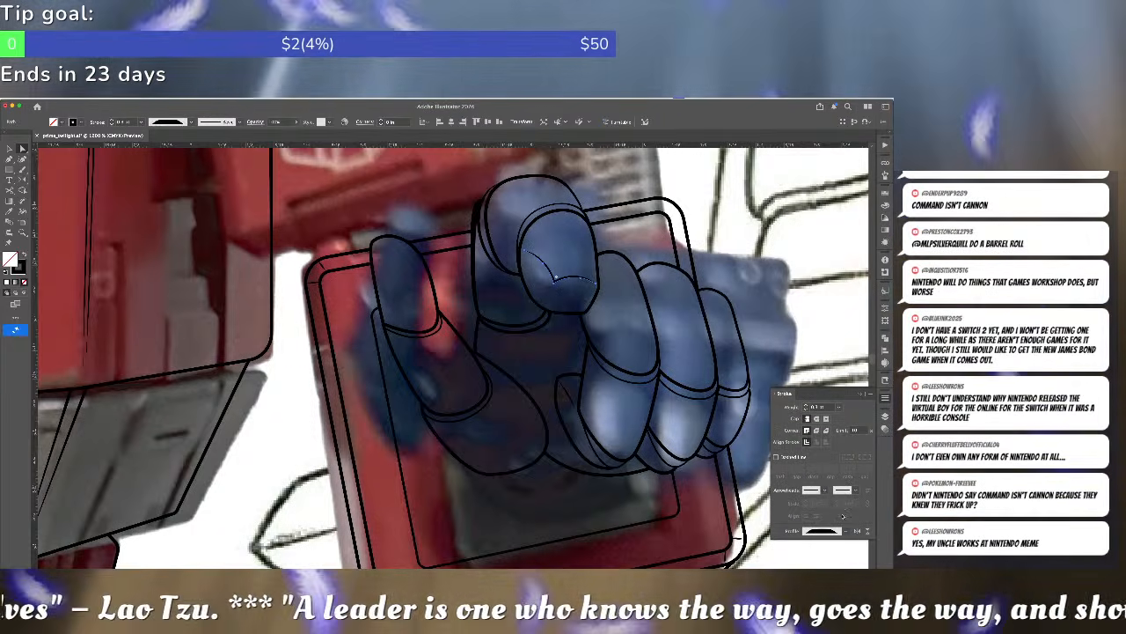
left_click(866, 532)
left_click(433, 311)
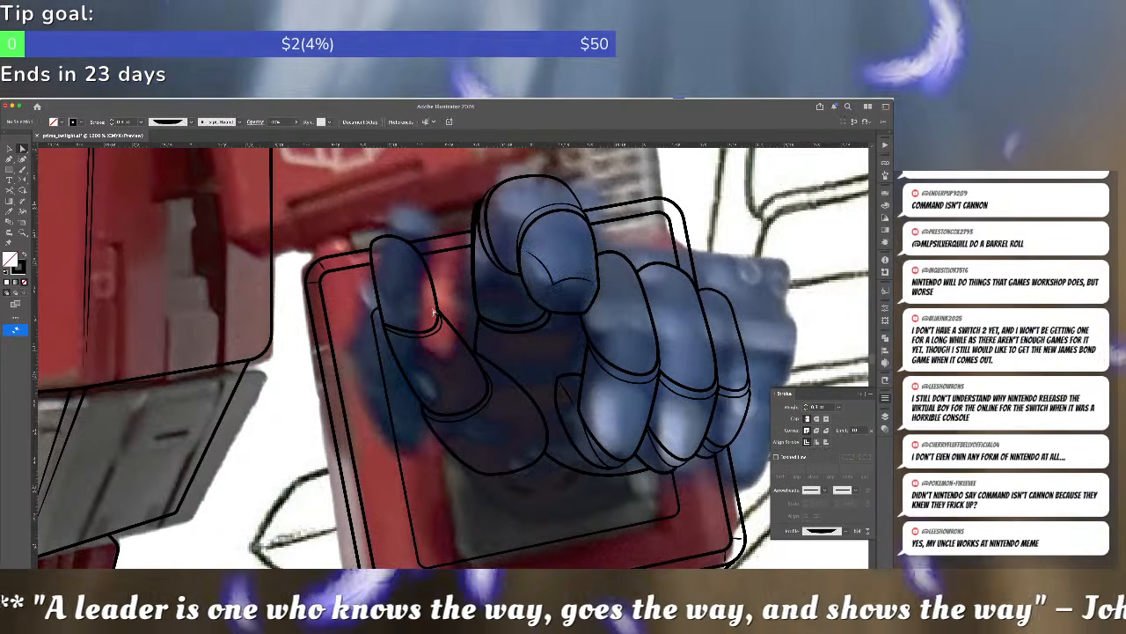
- Draw a short vertical Pen line from the crease line's corner down to the pointing fingertip's lower outline
key("p")
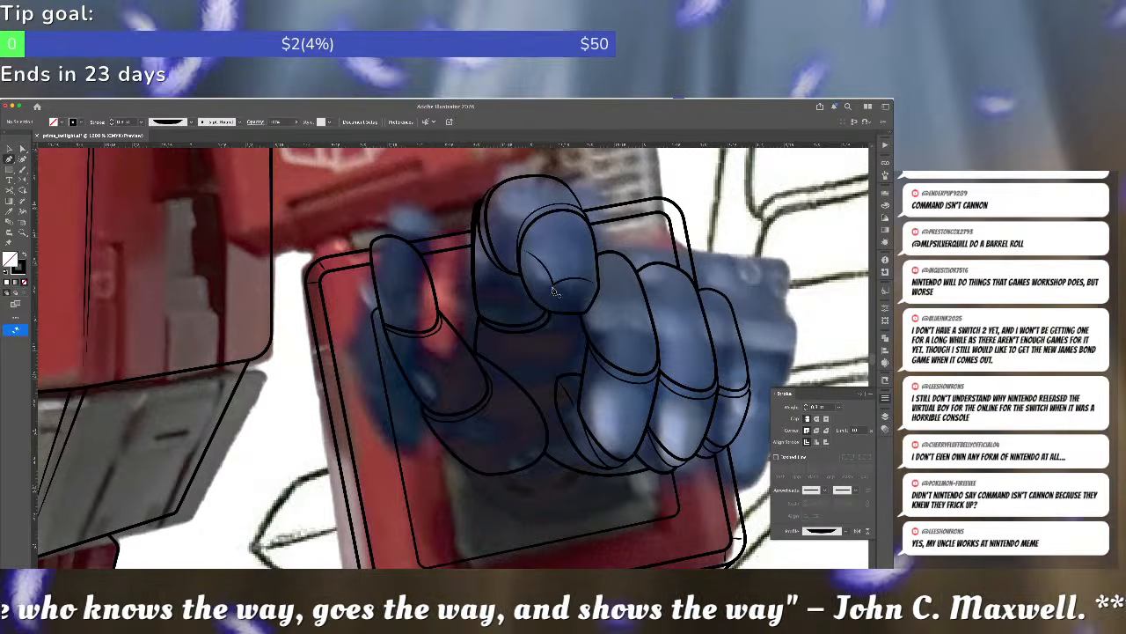
left_click_drag(554, 292, 554, 303)
left_click(554, 310)
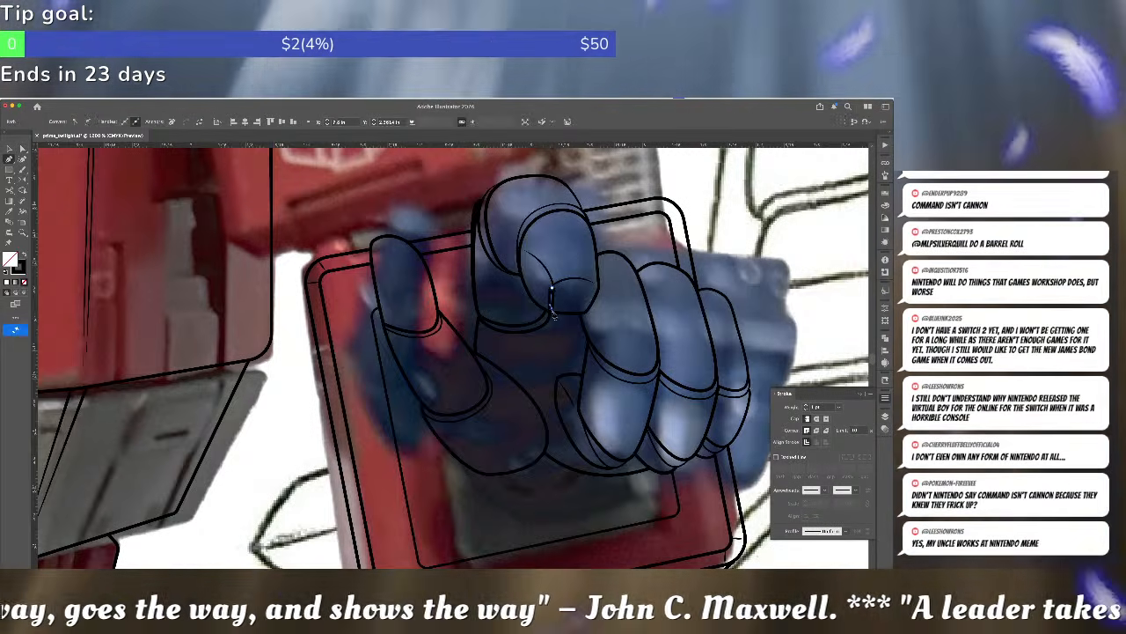
- Match the short vertical line's stroke to the fingertip crease with the Eyedropper and give it the same one-sided width profile
key("i")
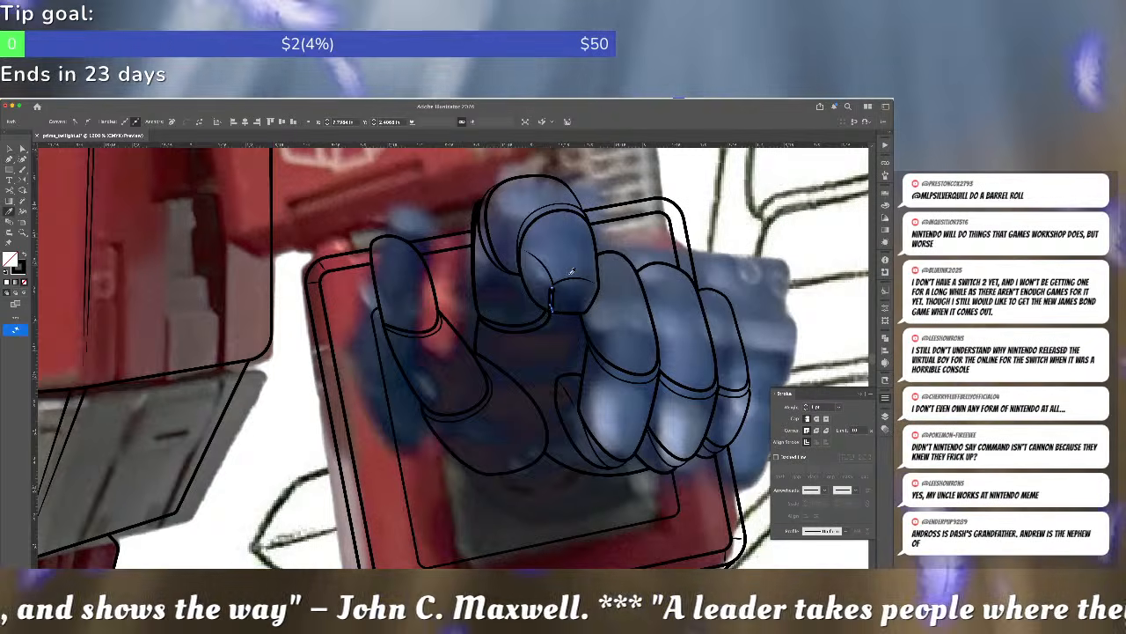
left_click(570, 279)
left_click(832, 530)
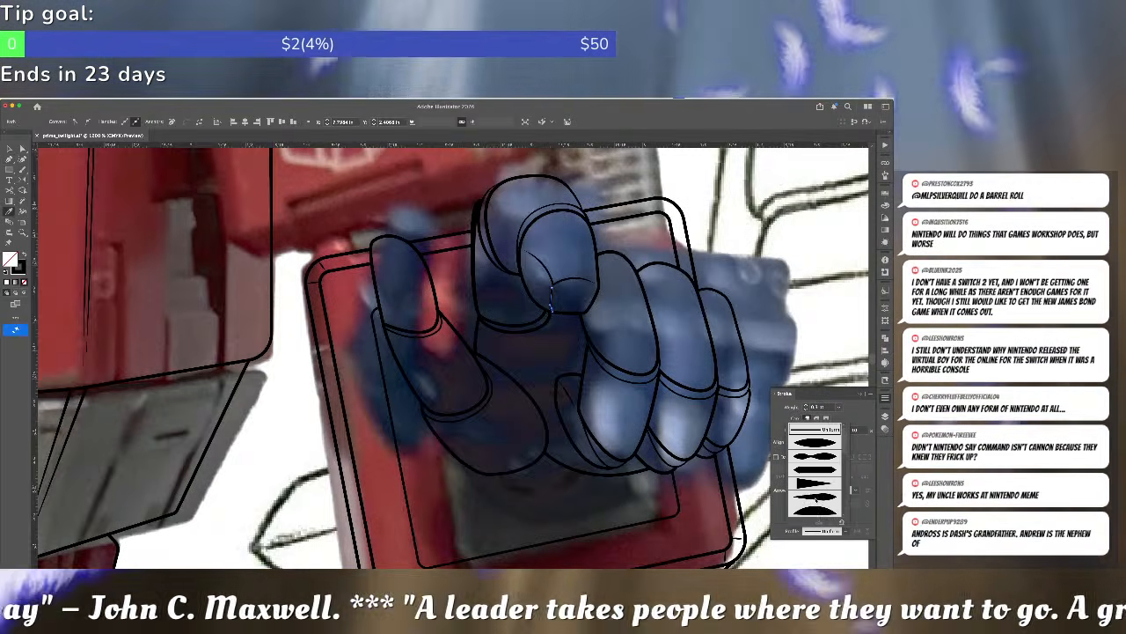
left_click(818, 498)
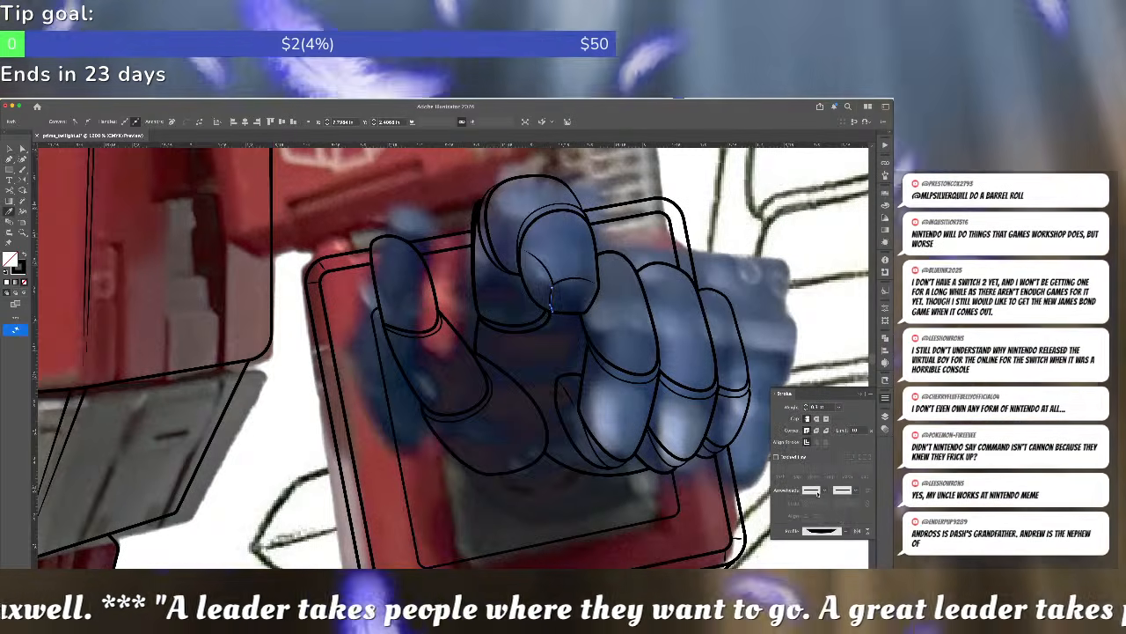
key("super+shift+a")
key("a")
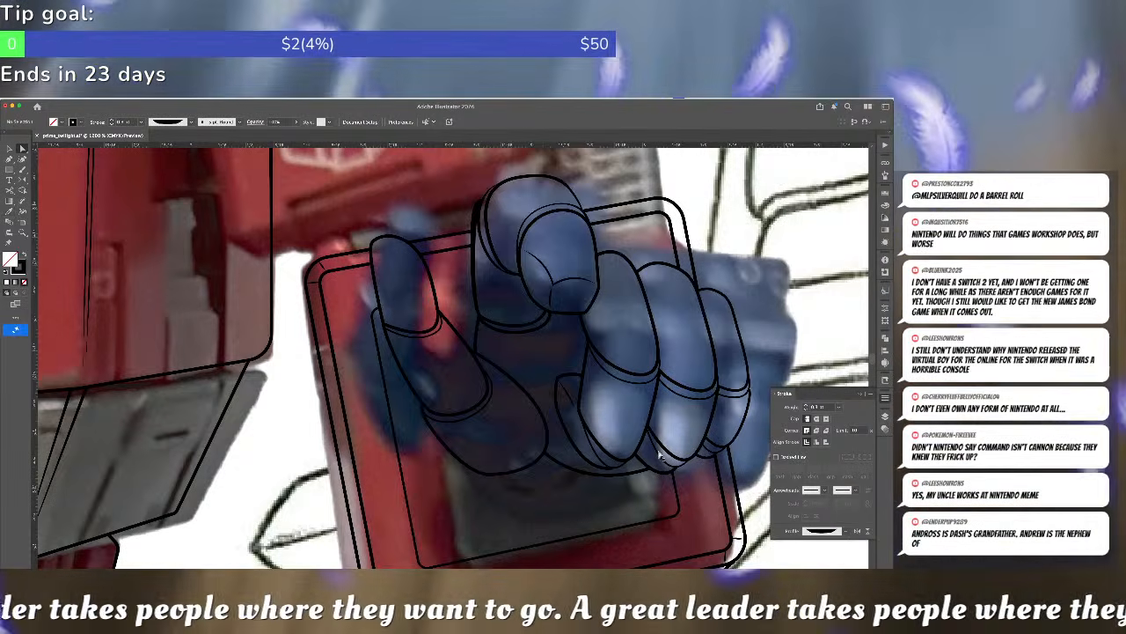
key("super+minus")
key("super+minus")
key("super+minus")
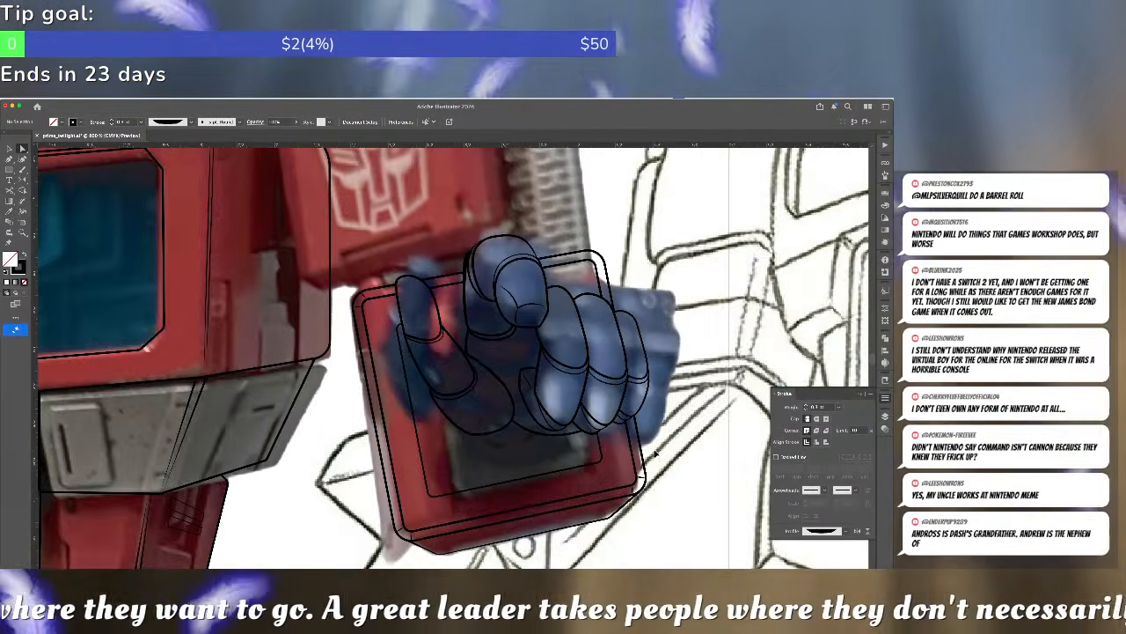
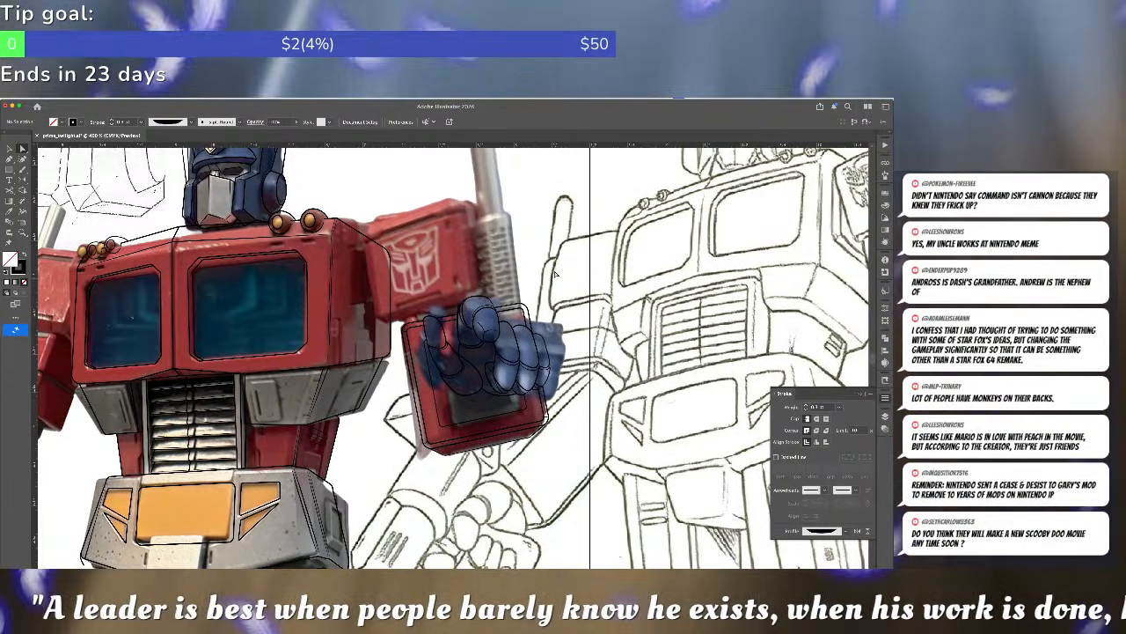
scroll(554, 275, "up", 2)
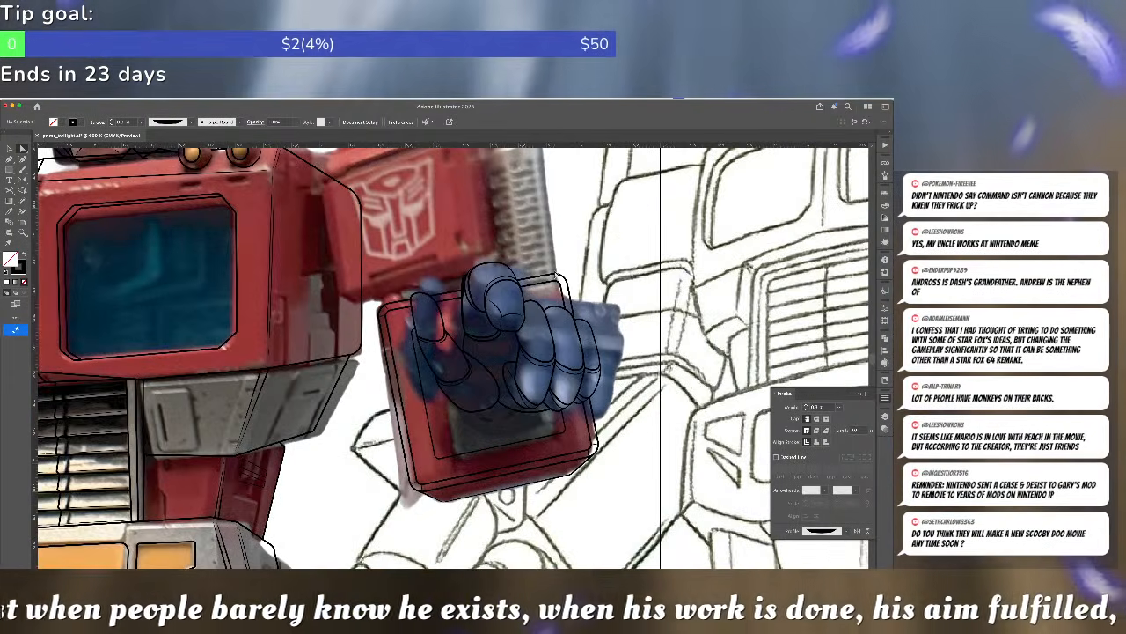
scroll(545, 292, "up", 1)
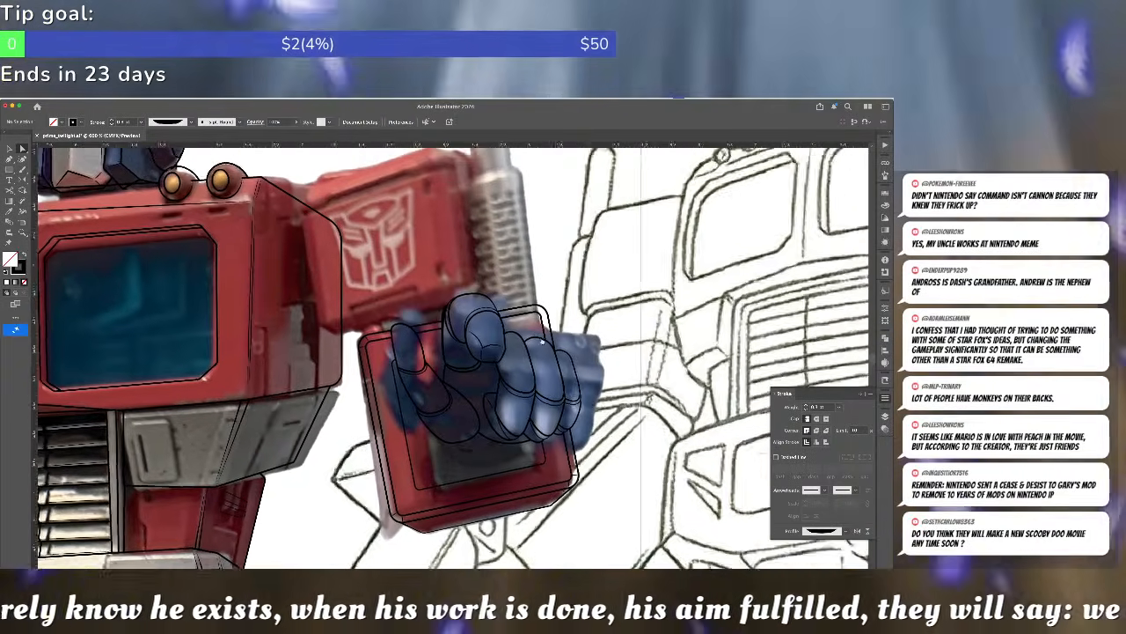
- Draw a closed six-sided Pen outline around the red shoulder block with the Autobot emblem, including its angled side panel
scroll(396, 304, "right", 5)
left_click_drag(251, 317, 509, 332)
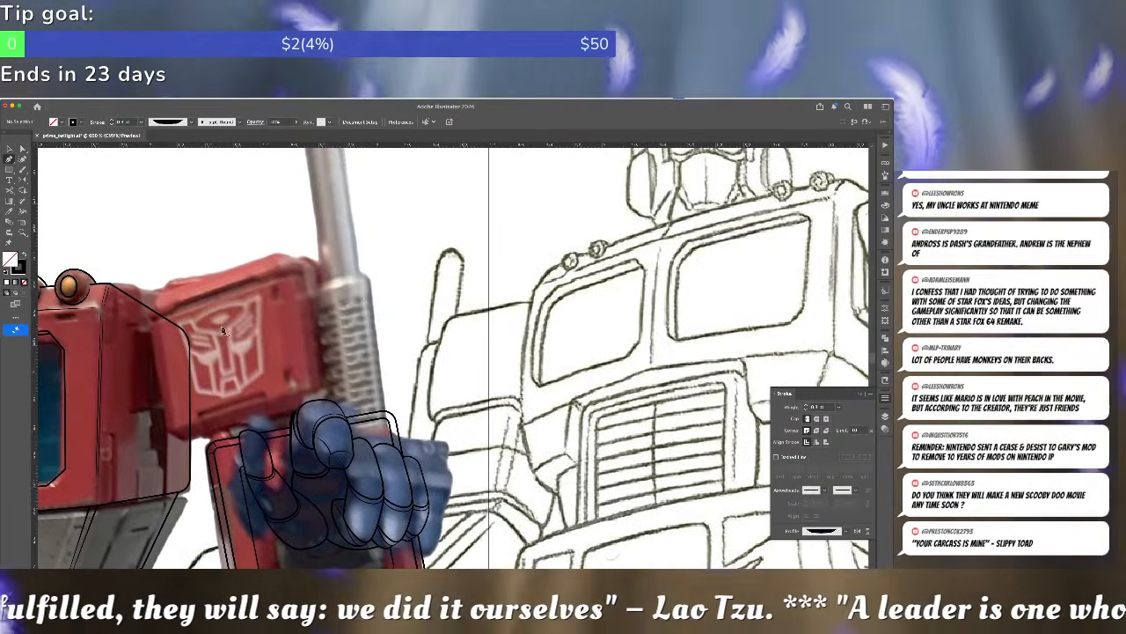
left_click_drag(248, 332, 116, 311)
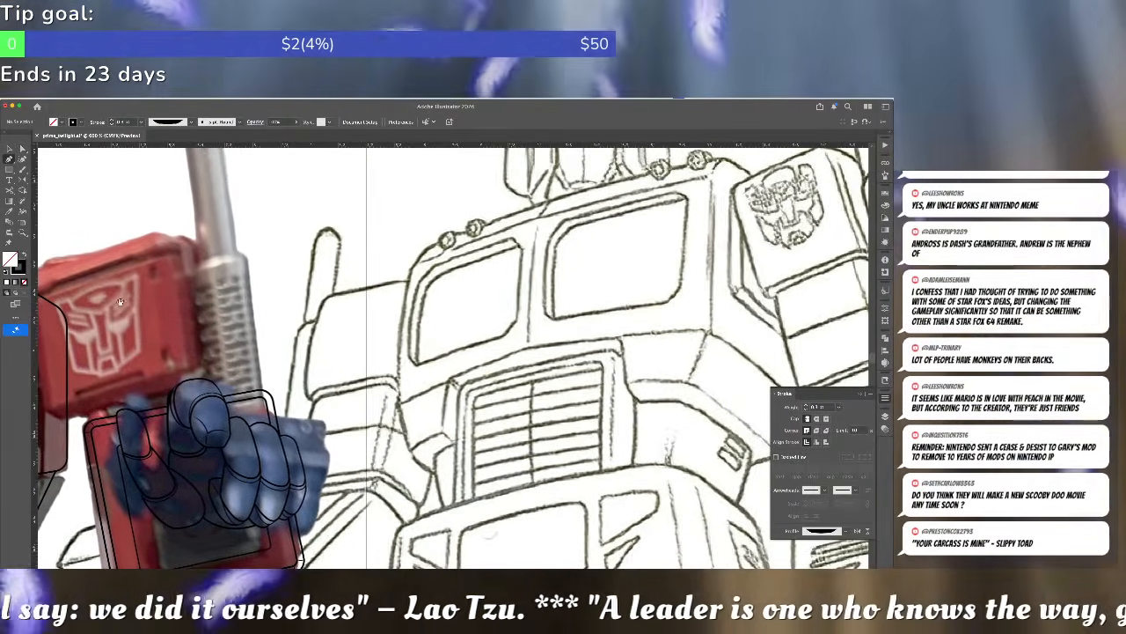
left_click(46, 409)
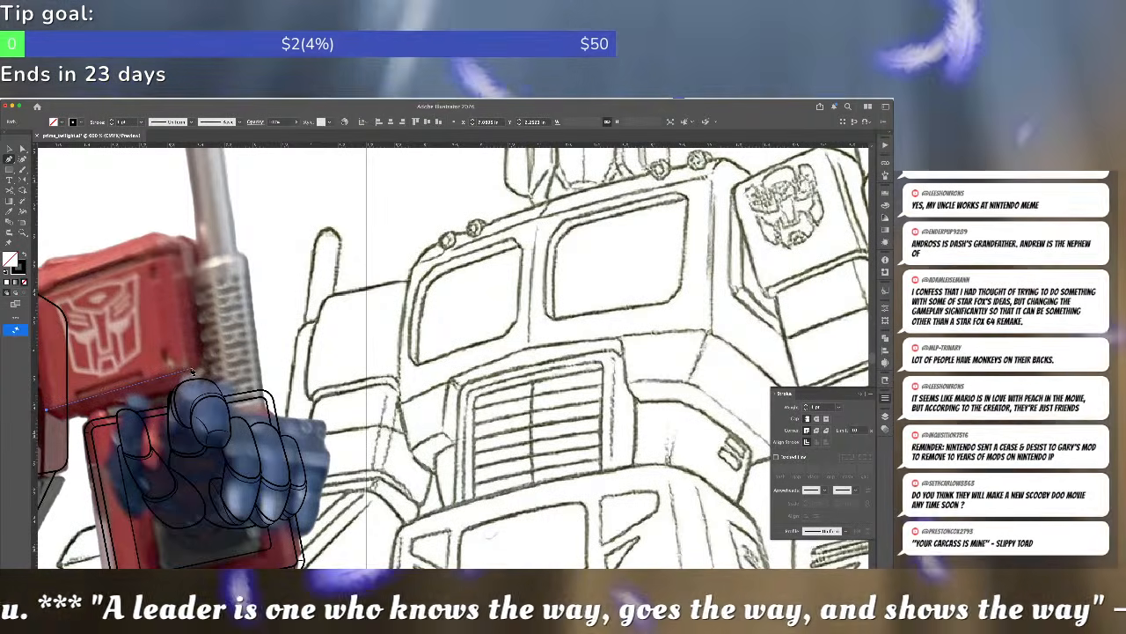
left_click(198, 368)
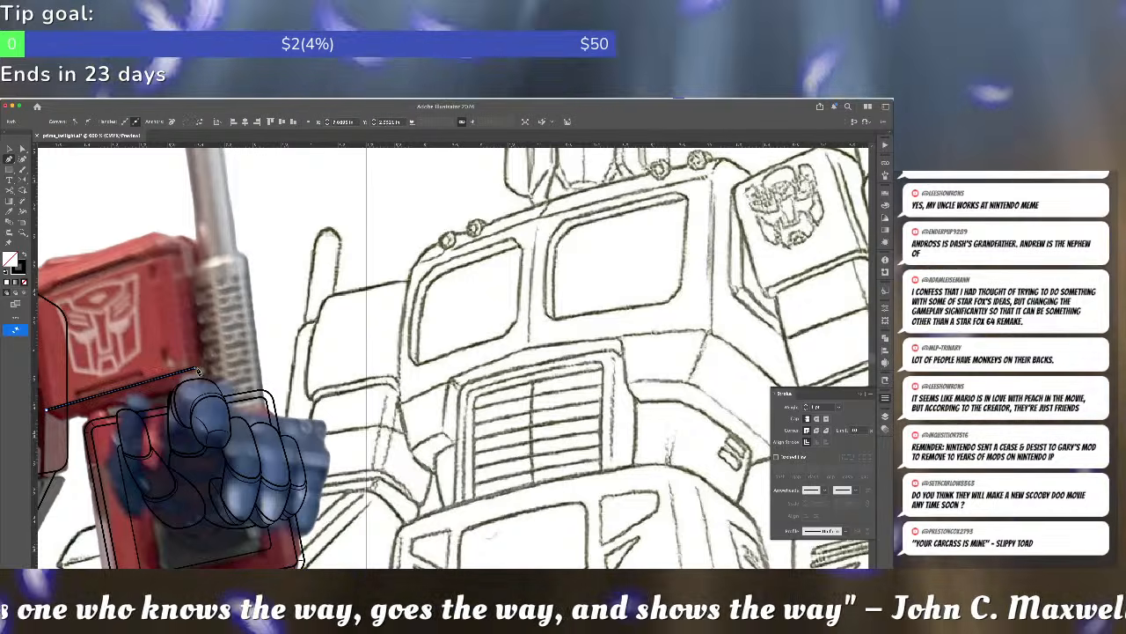
left_click(246, 394)
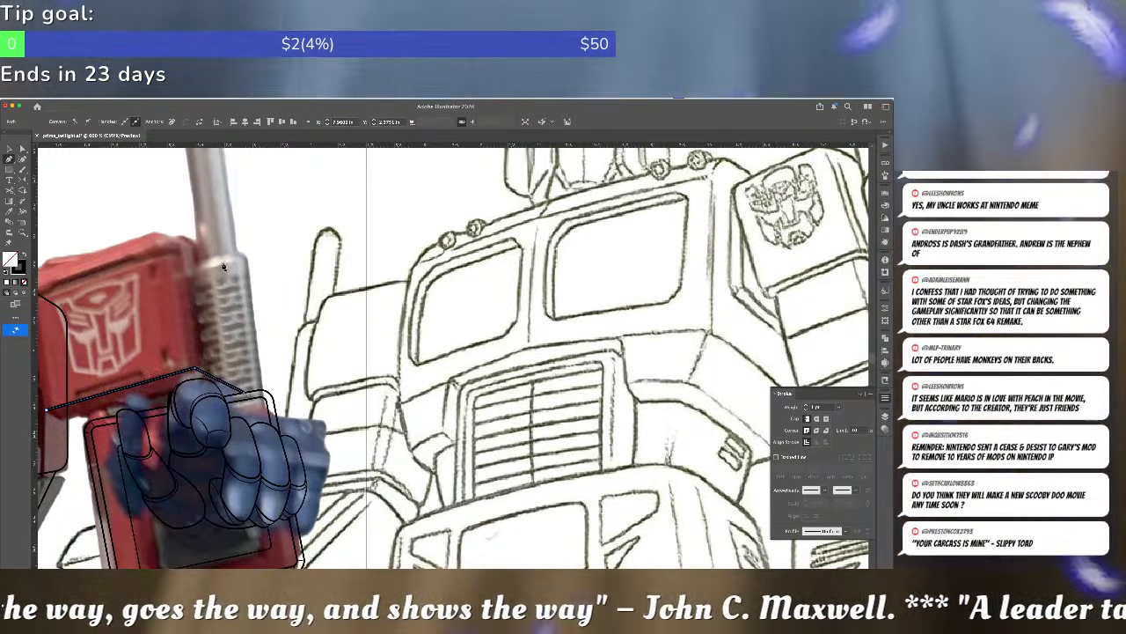
left_click(226, 264)
left_click(172, 223)
scroll(233, 239, "left", 5)
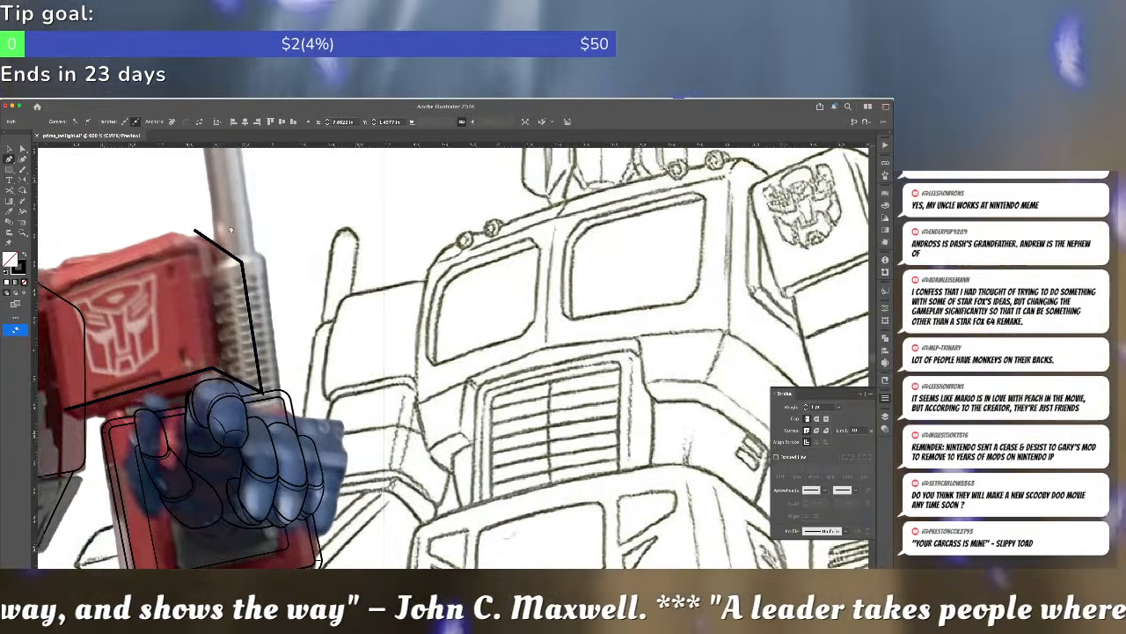
left_click(178, 250)
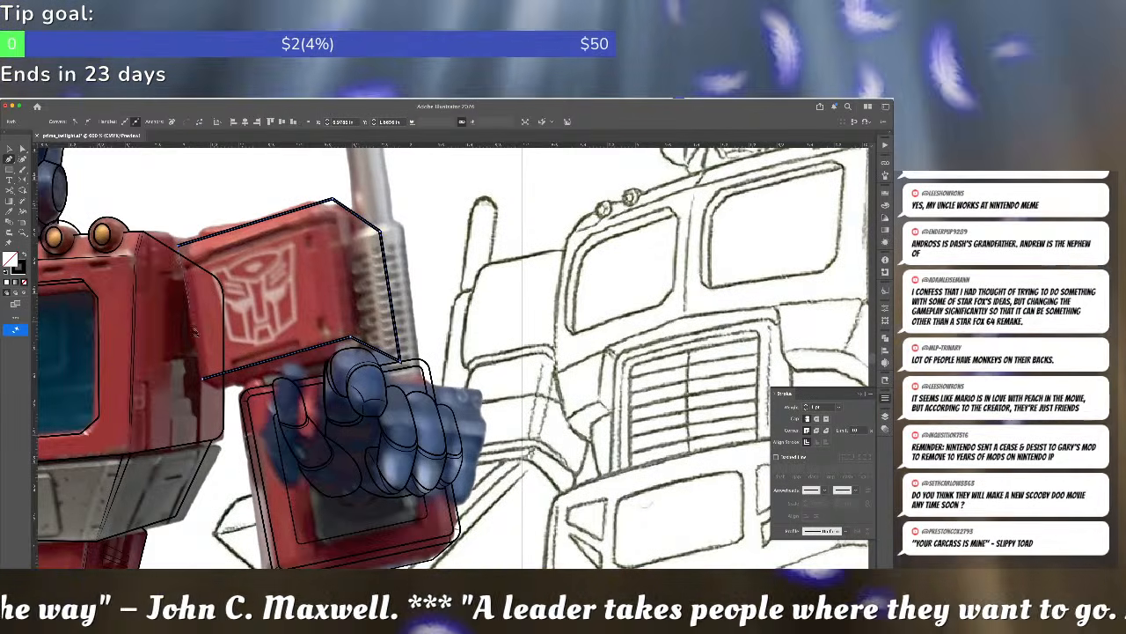
left_click(204, 382)
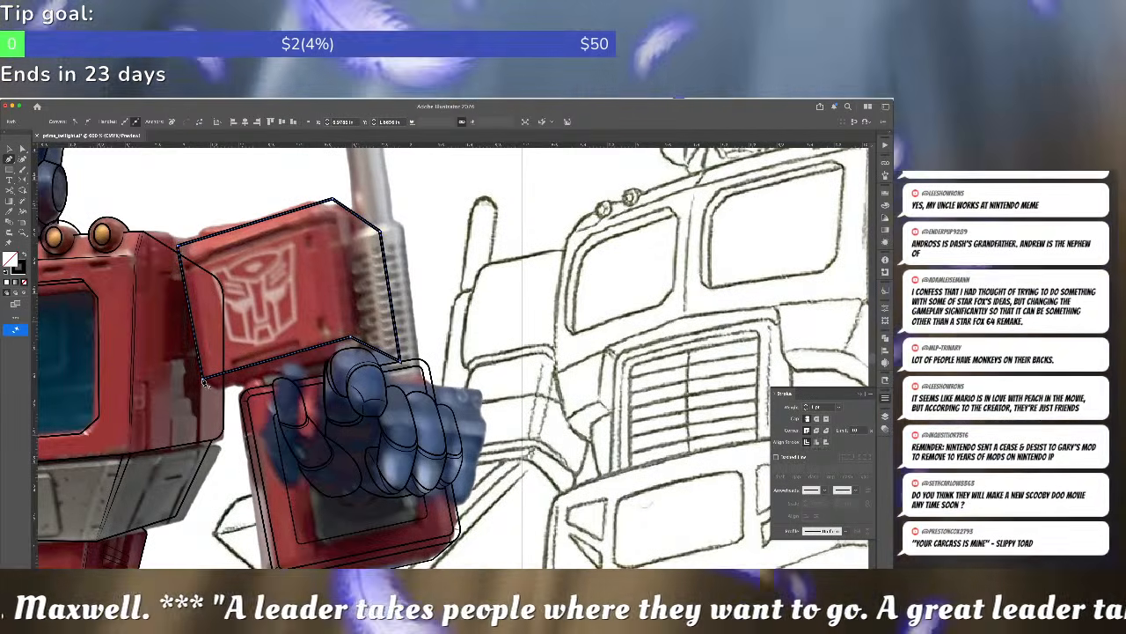
- Try rounding all the corners of the shoulder block's outline together
scroll(254, 288, "right", 1)
left_click_drag(255, 288, 162, 317)
key("a")
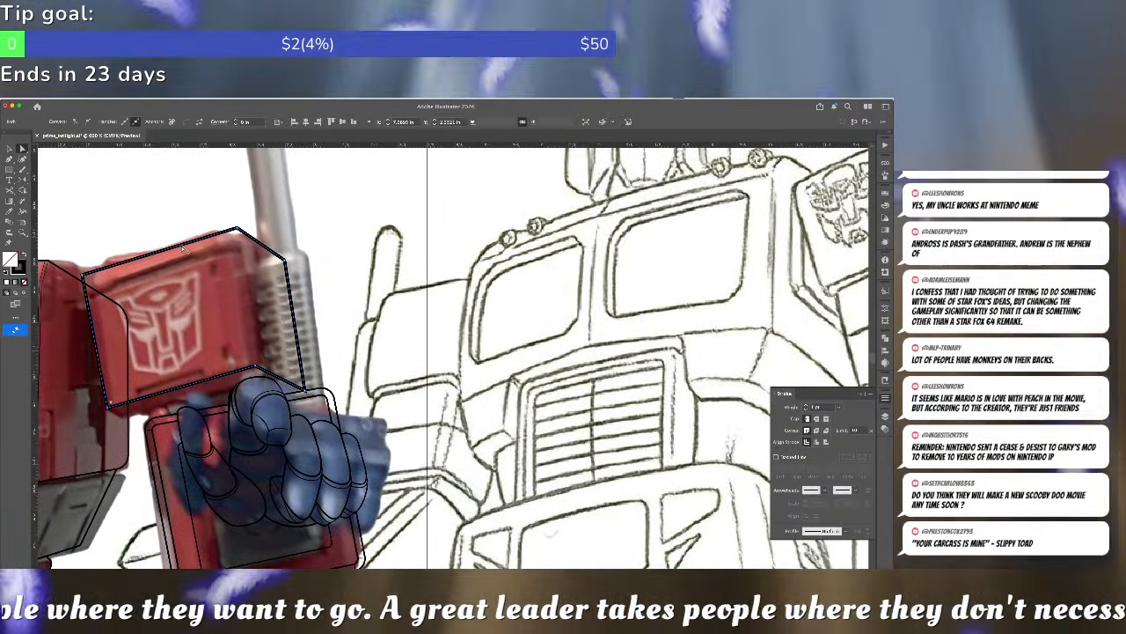
left_click(235, 243)
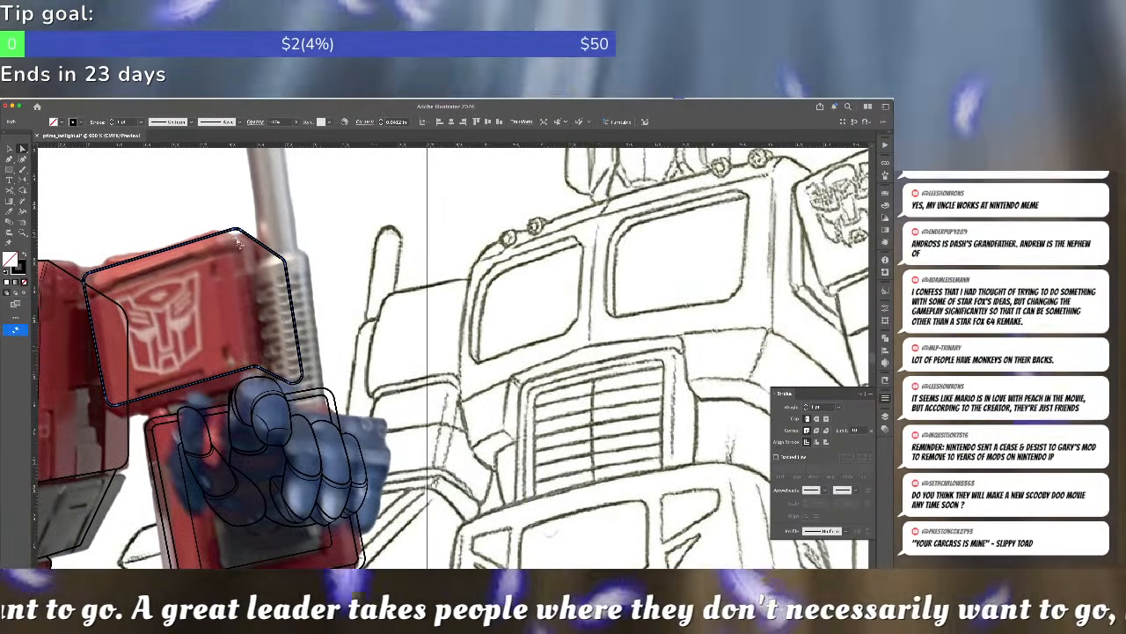
left_click(317, 225)
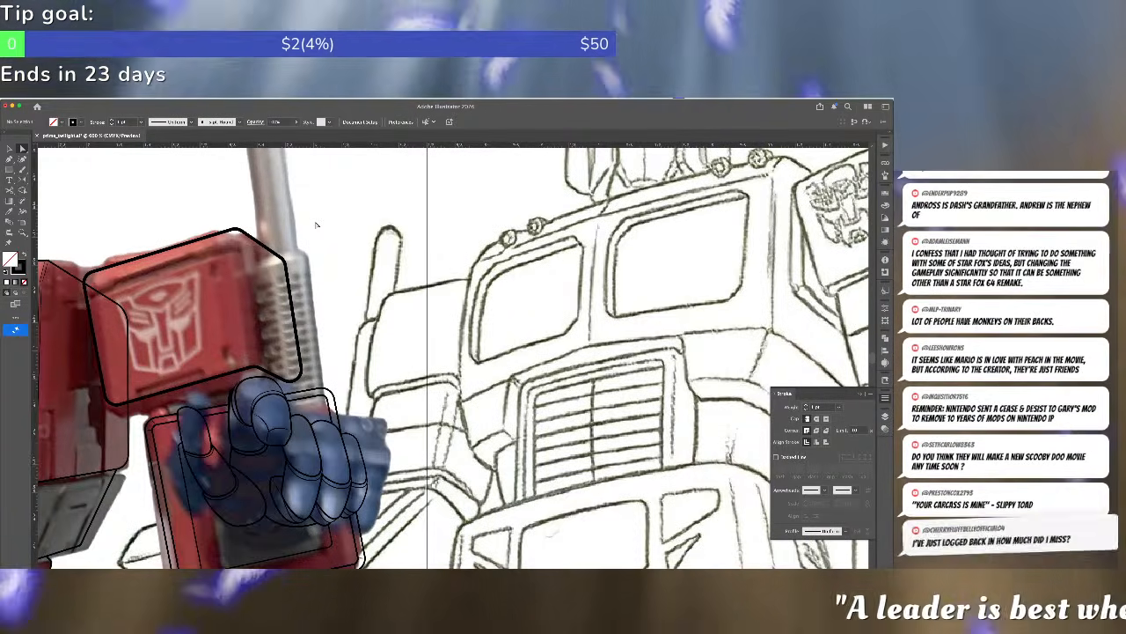
- Slightly round the shoulder block outline's corners, leaving out the lower-right corner beside the hand
left_click(303, 376)
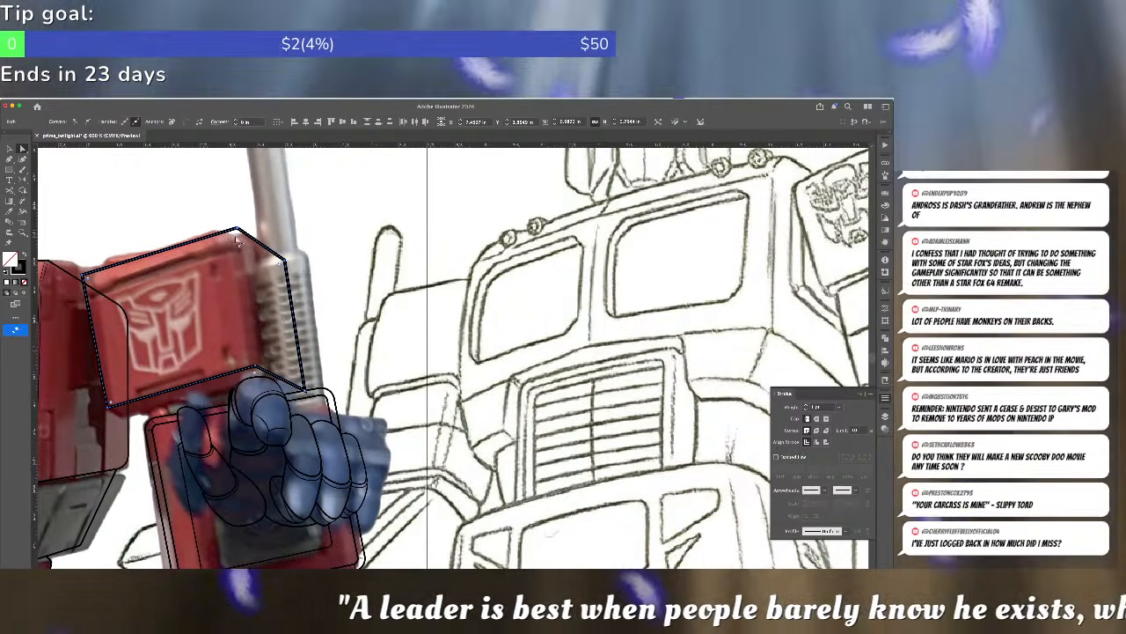
left_click_drag(236, 237, 235, 242)
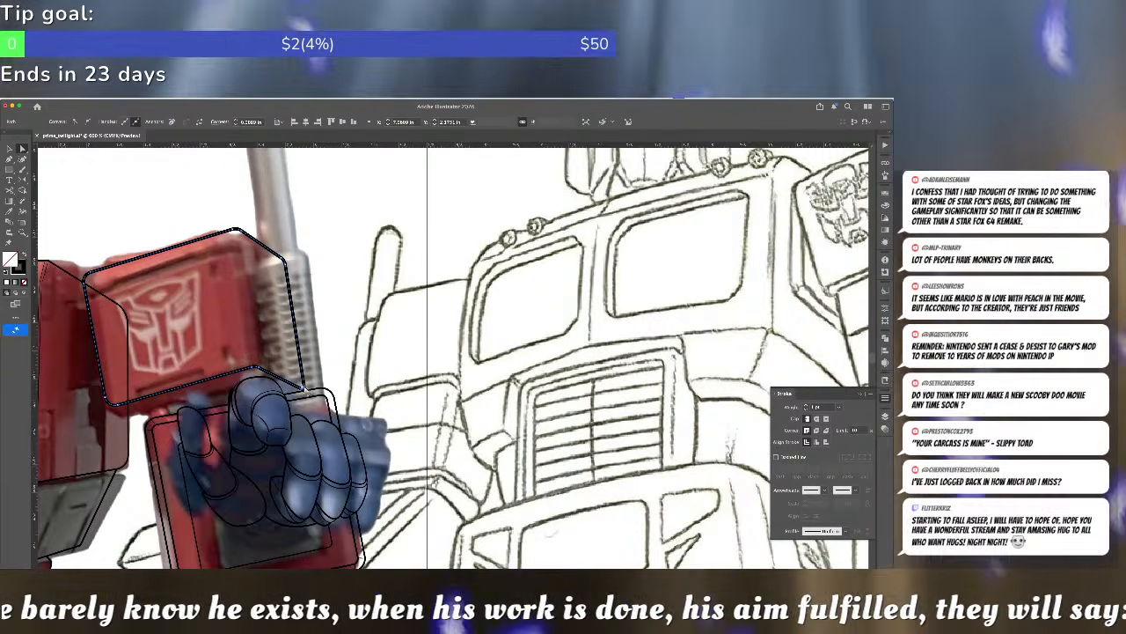
left_click(345, 355)
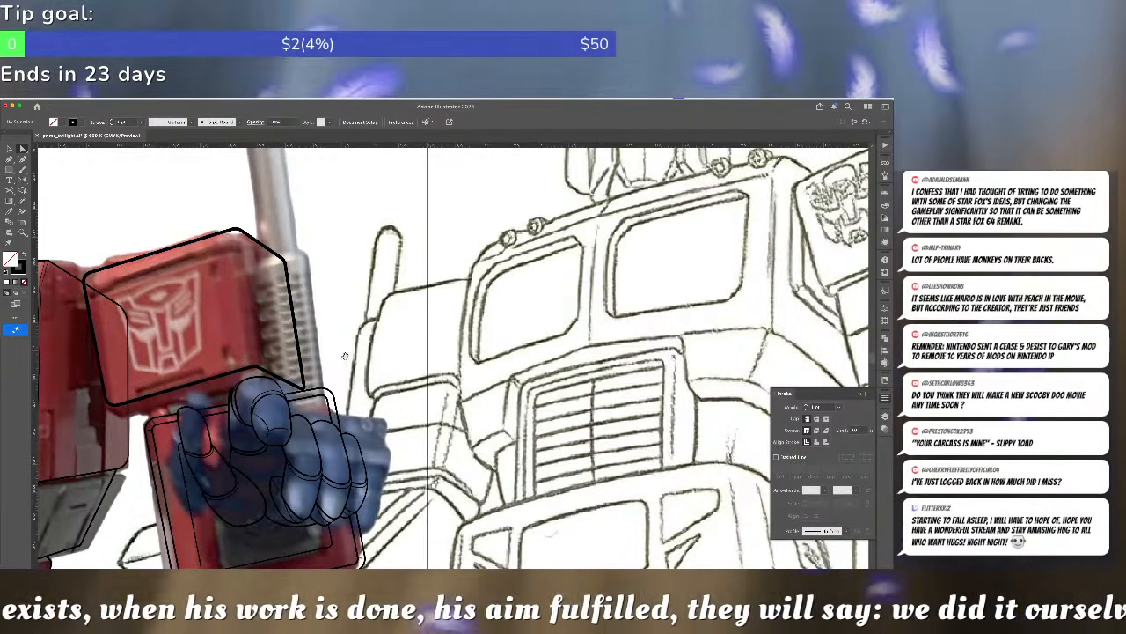
- Draw an angled Pen path for the shoulder block's underside from its lower-left corner to the pointing finger, slightly rounding its bend
left_click_drag(422, 348, 412, 320)
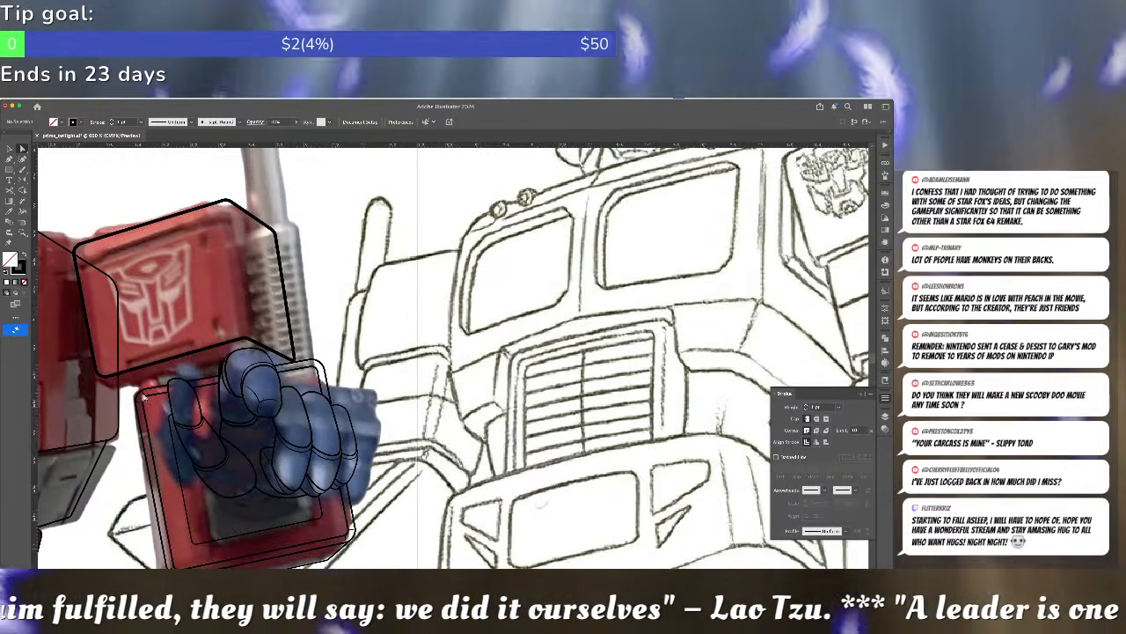
left_click_drag(154, 382, 226, 337)
key("p")
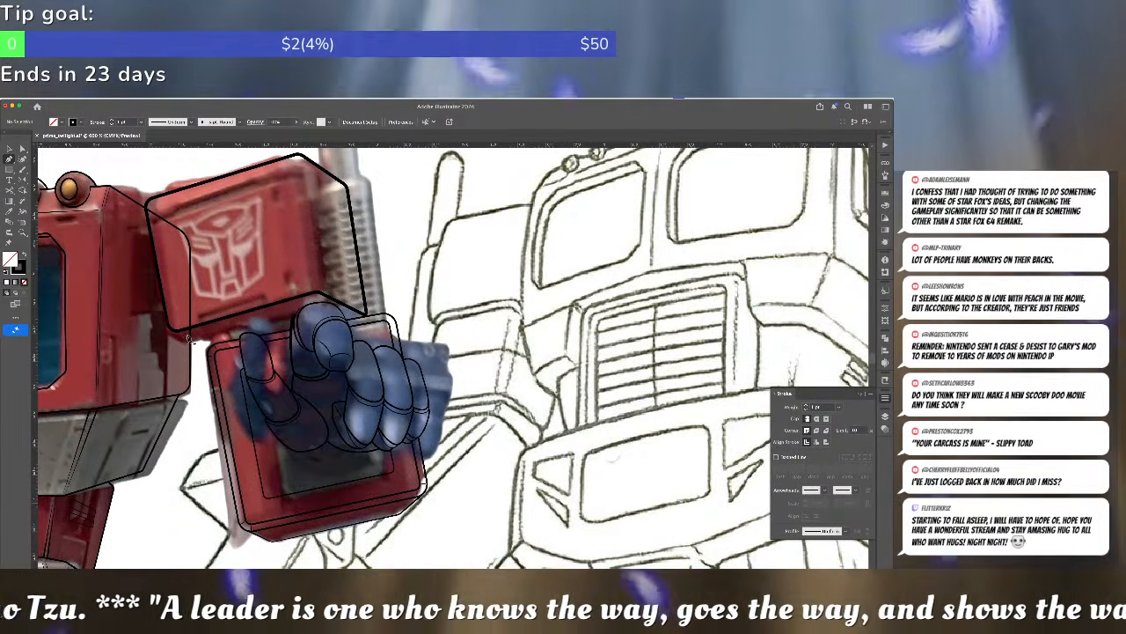
left_click(179, 334)
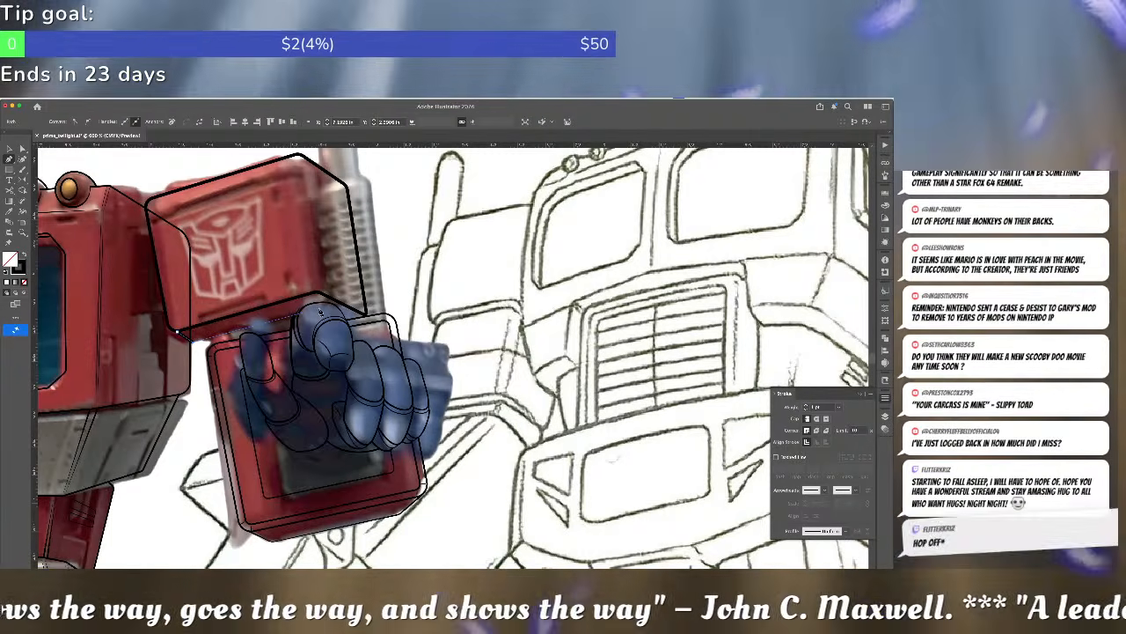
left_click(359, 321)
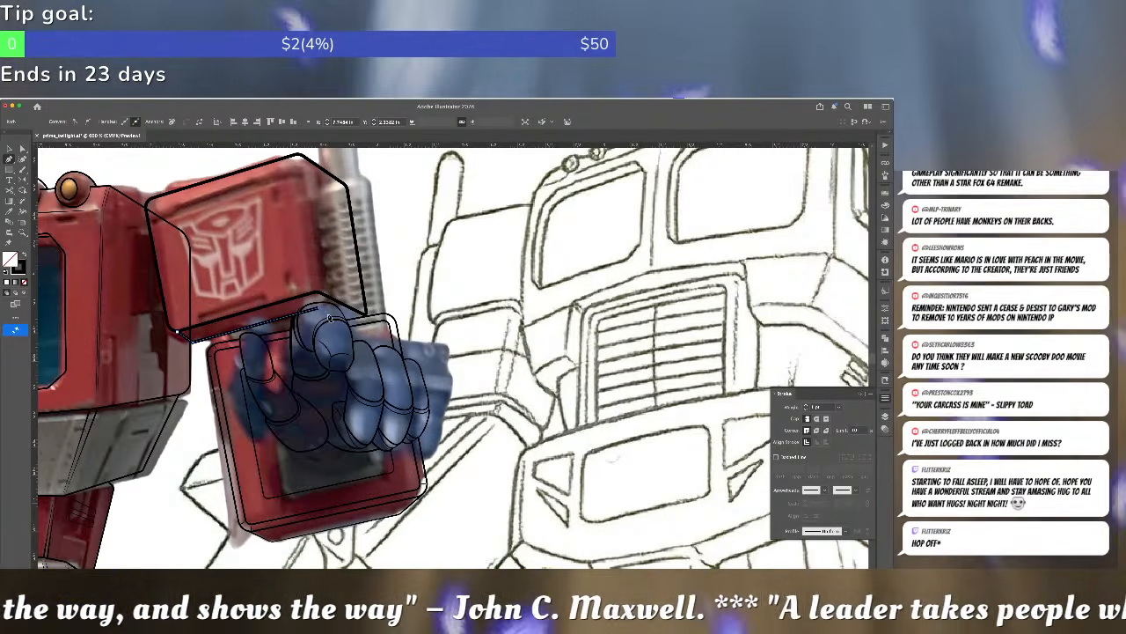
scroll(198, 327, "up", 4)
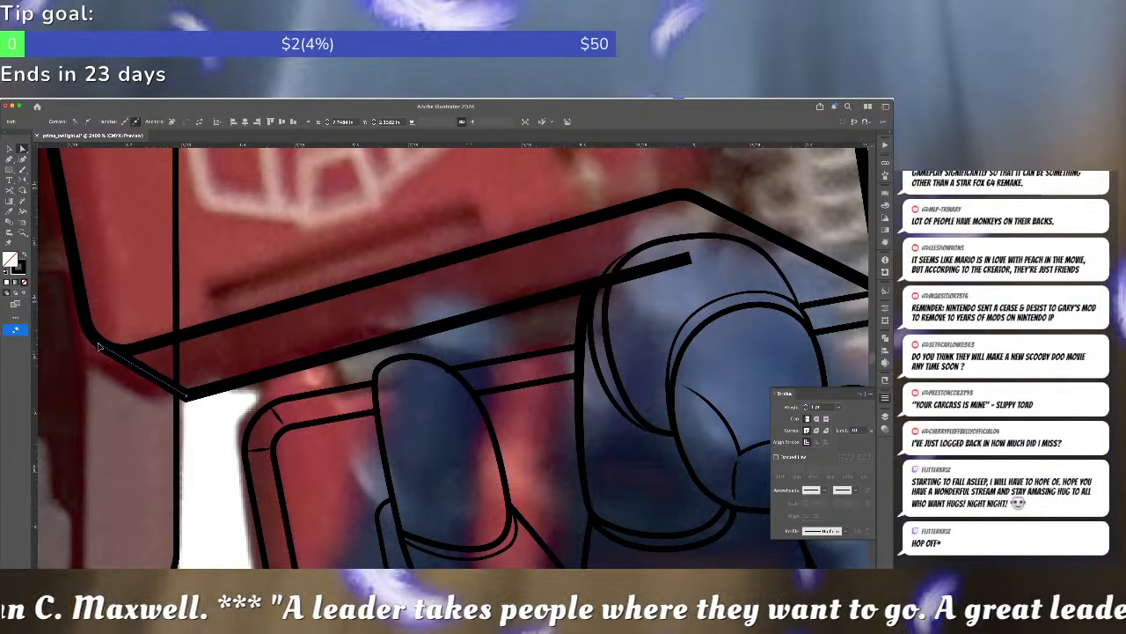
left_click_drag(99, 345, 99, 345)
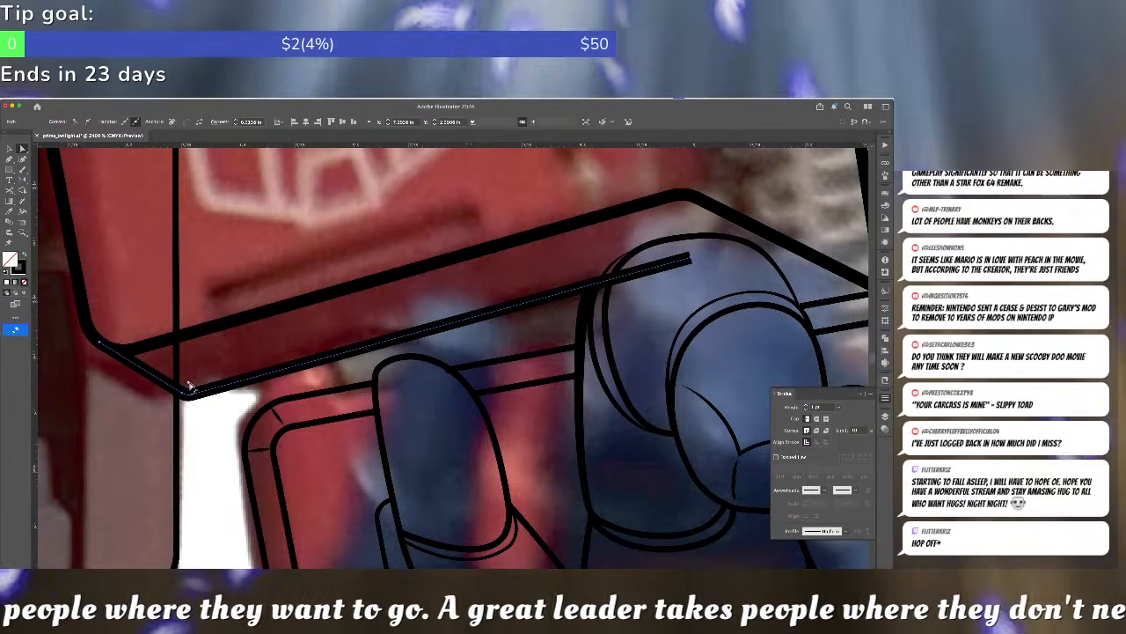
- Cut the underside line at the pointing finger's outline, delete the piece overlapping the finger, and adjust the remaining end to meet it
key("c")
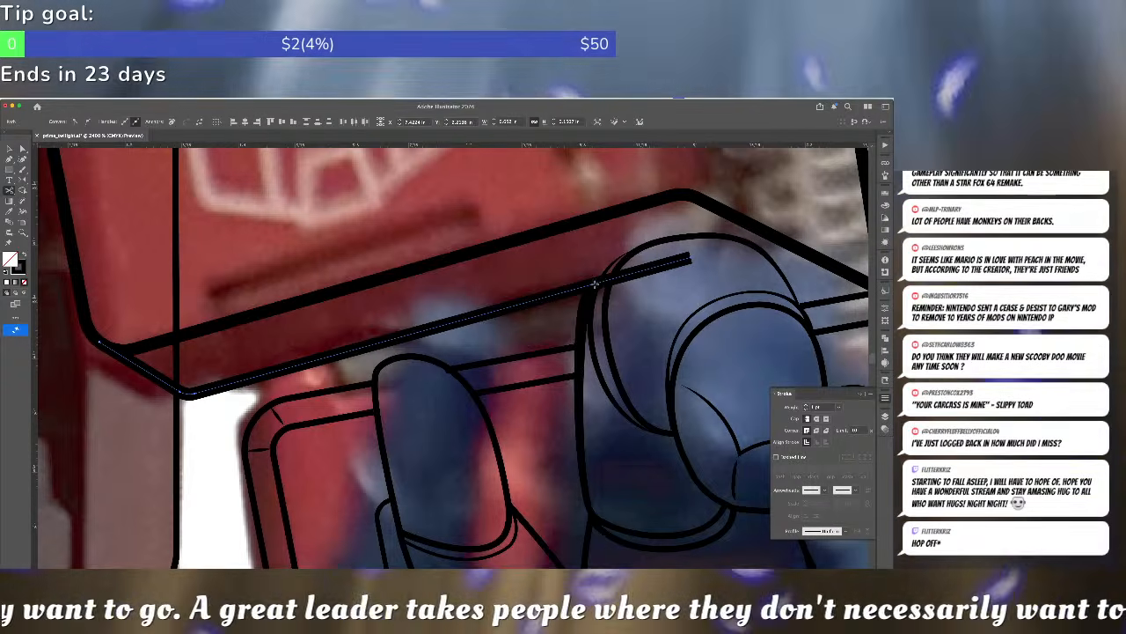
key("a")
left_click(634, 273)
key("Delete")
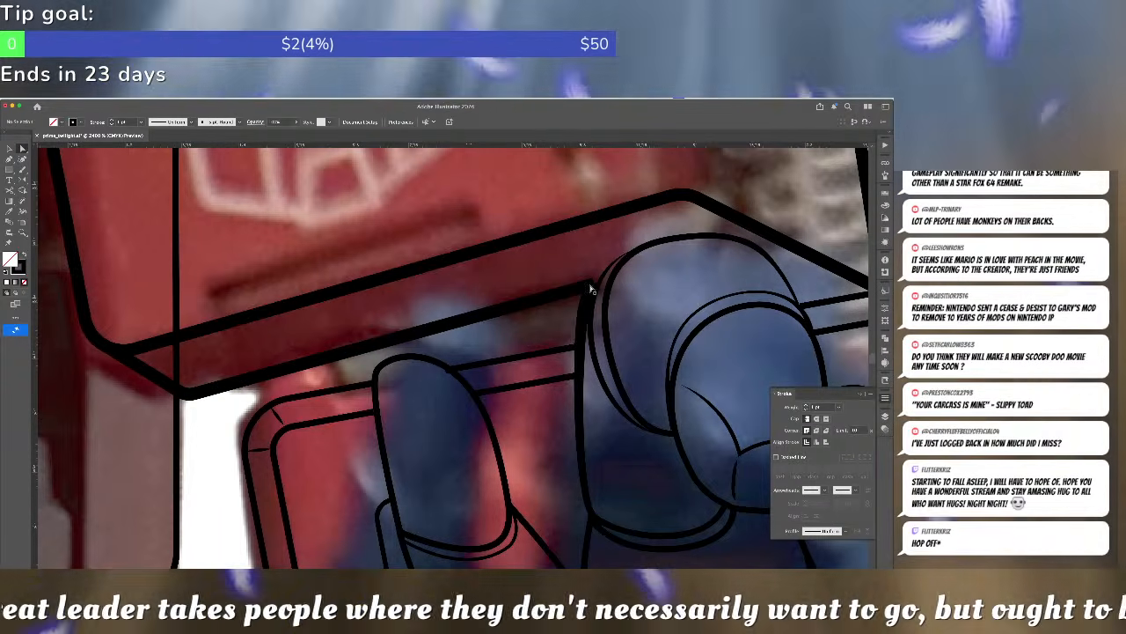
left_click(592, 286)
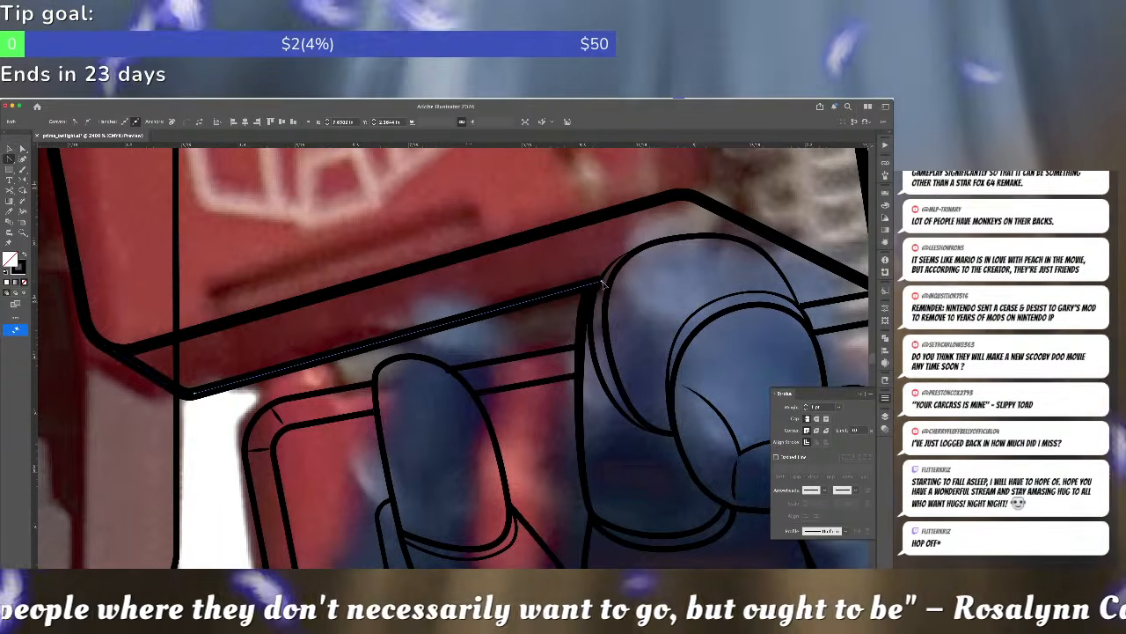
key("a")
left_click(685, 285)
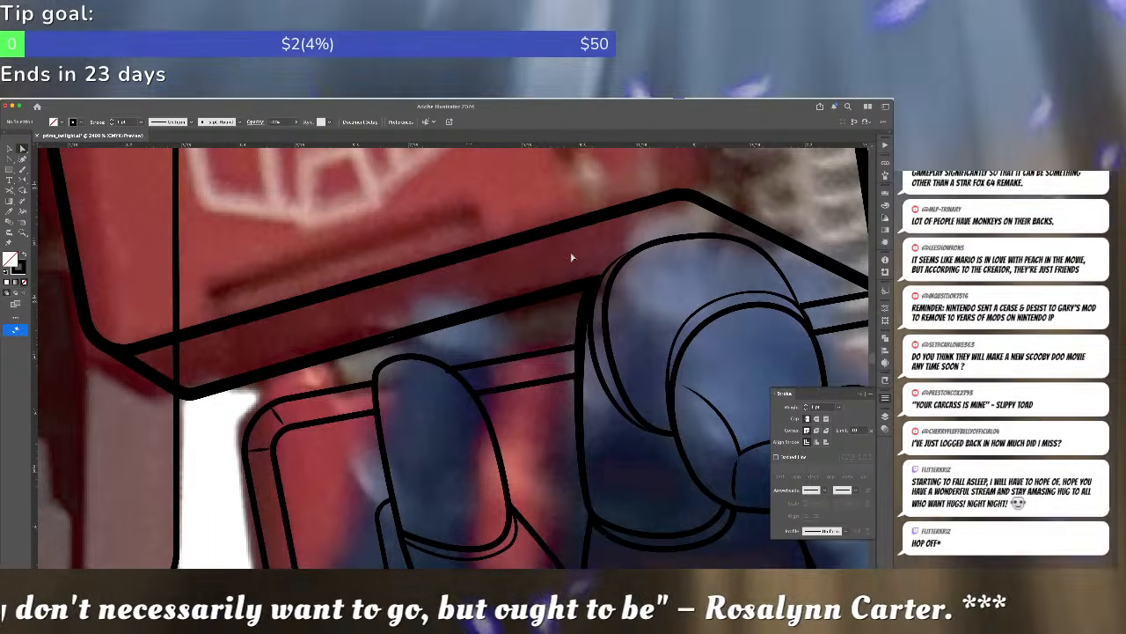
- Draw a straight Pen line from the shoulder block's top corner down to the bottom corner above the pointing finger
scroll(573, 257, "down", 5)
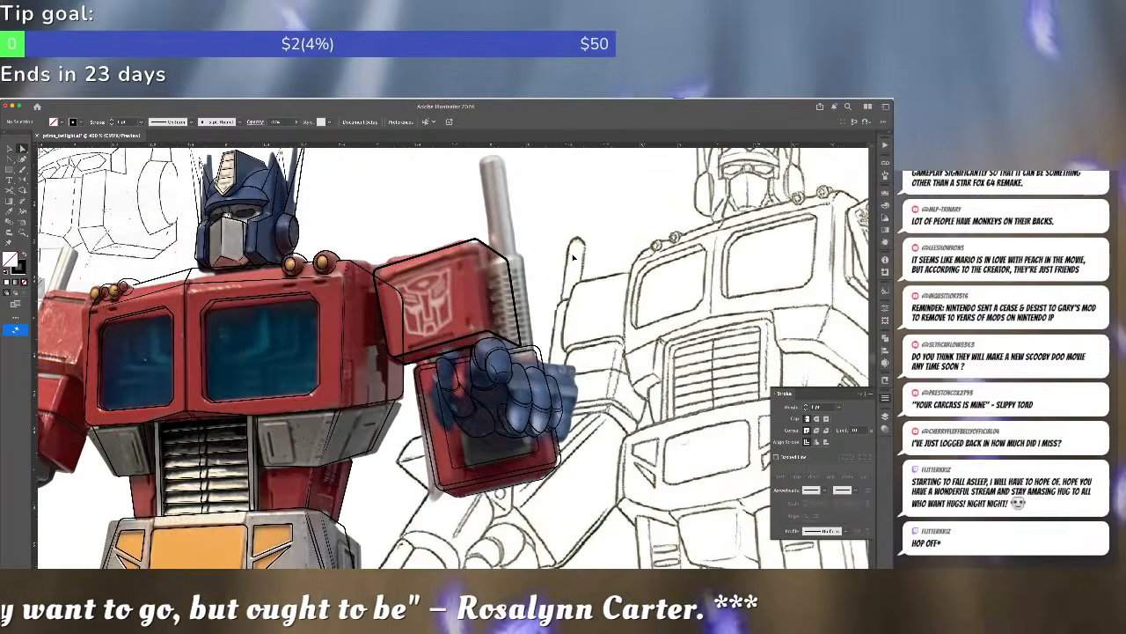
scroll(572, 257, "up", 2)
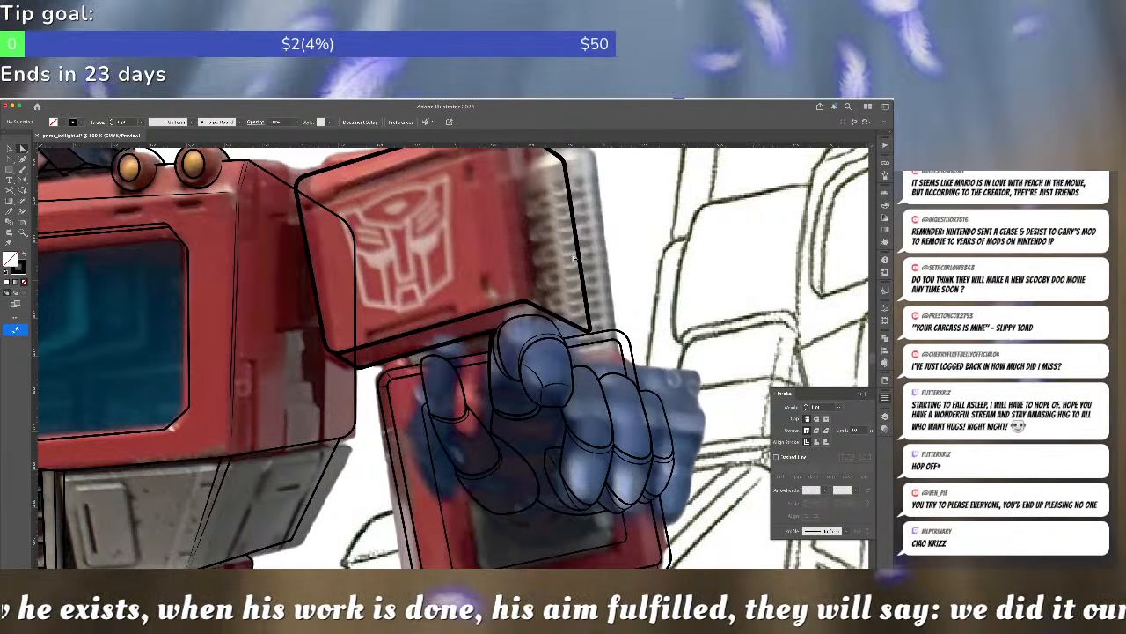
scroll(479, 225, "up", 2)
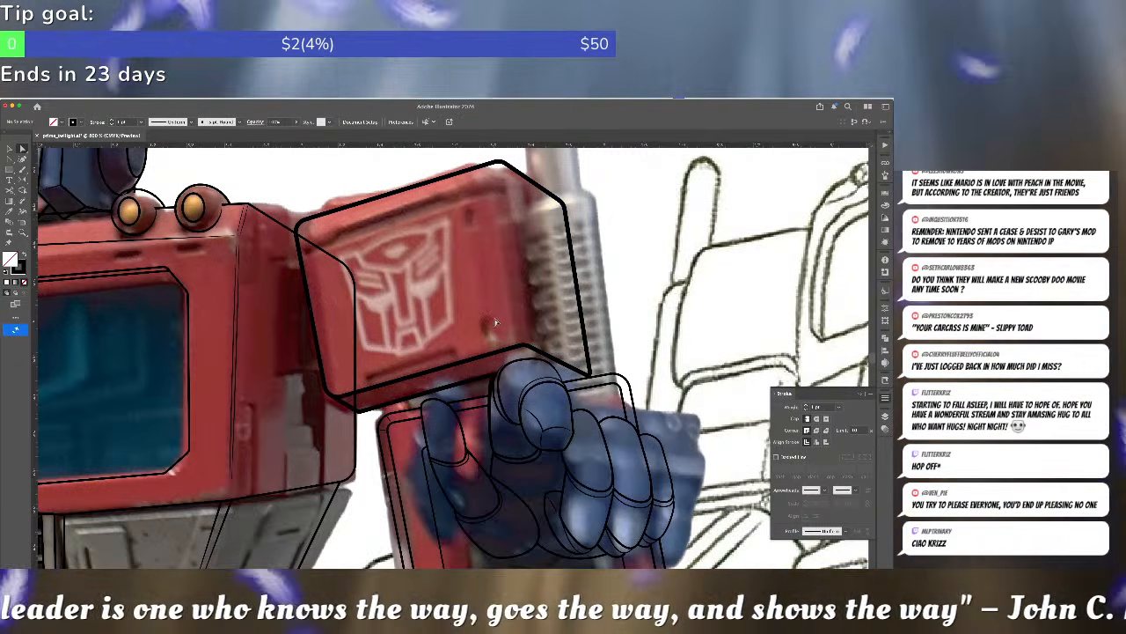
key("p")
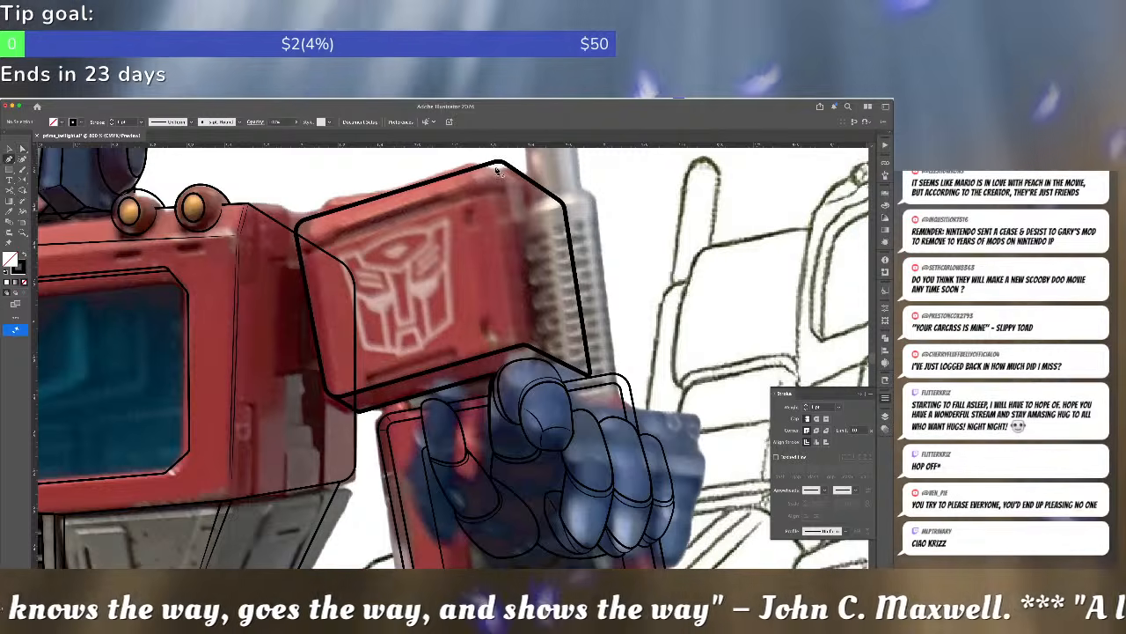
left_click(496, 166)
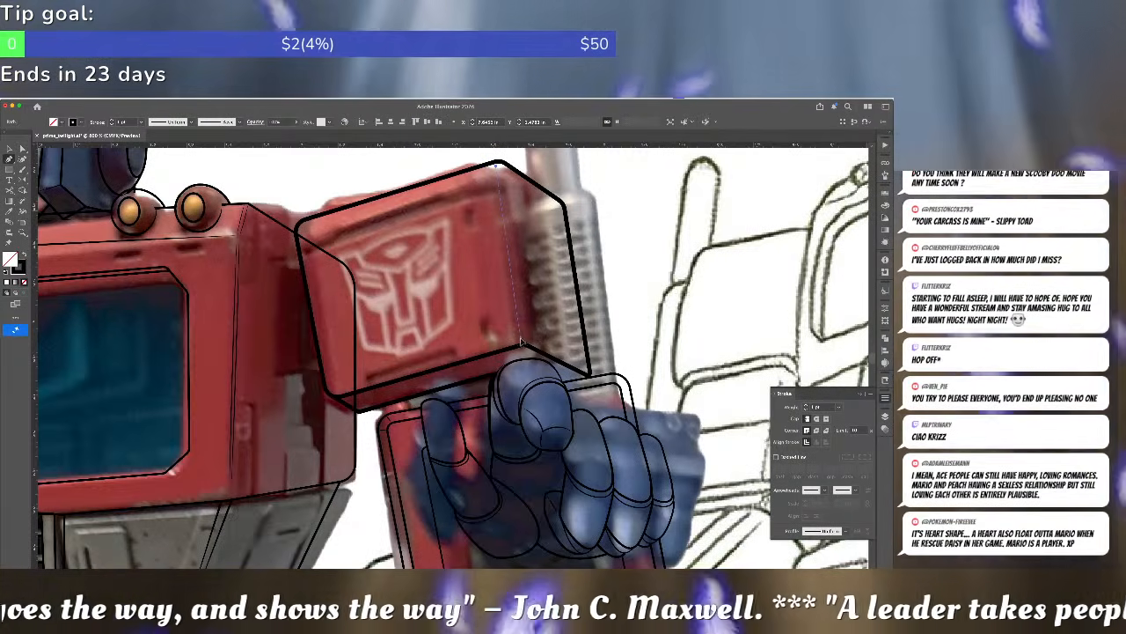
left_click(523, 342)
- Give the shoulder block's inner edge line the one-sided dome width profile and a 0.75 pt stroke
left_click(832, 530)
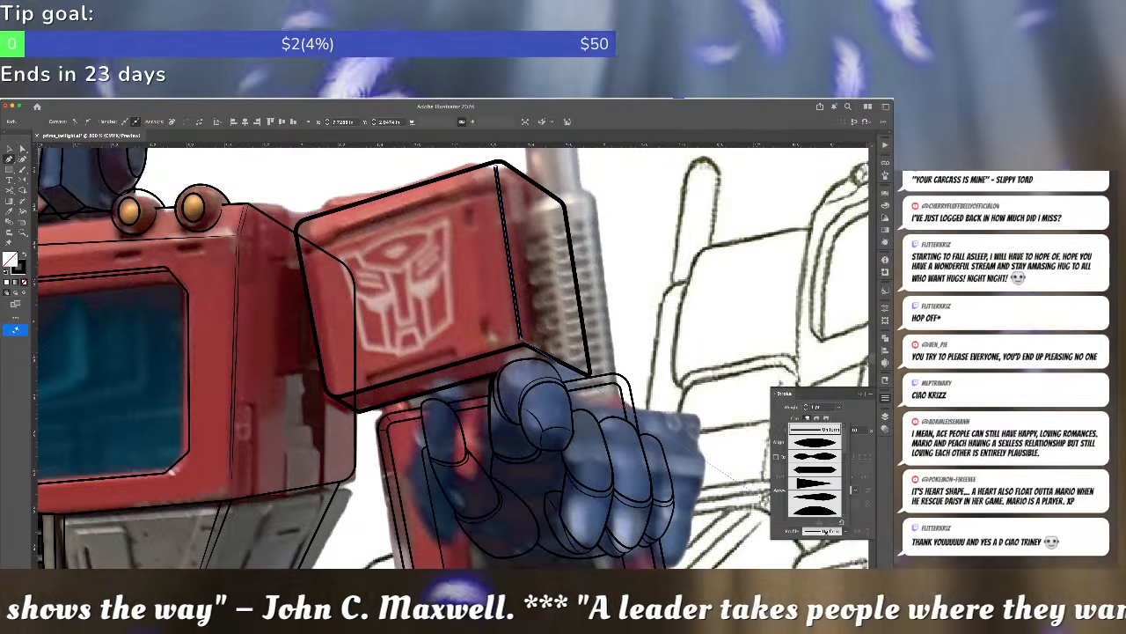
left_click(807, 483)
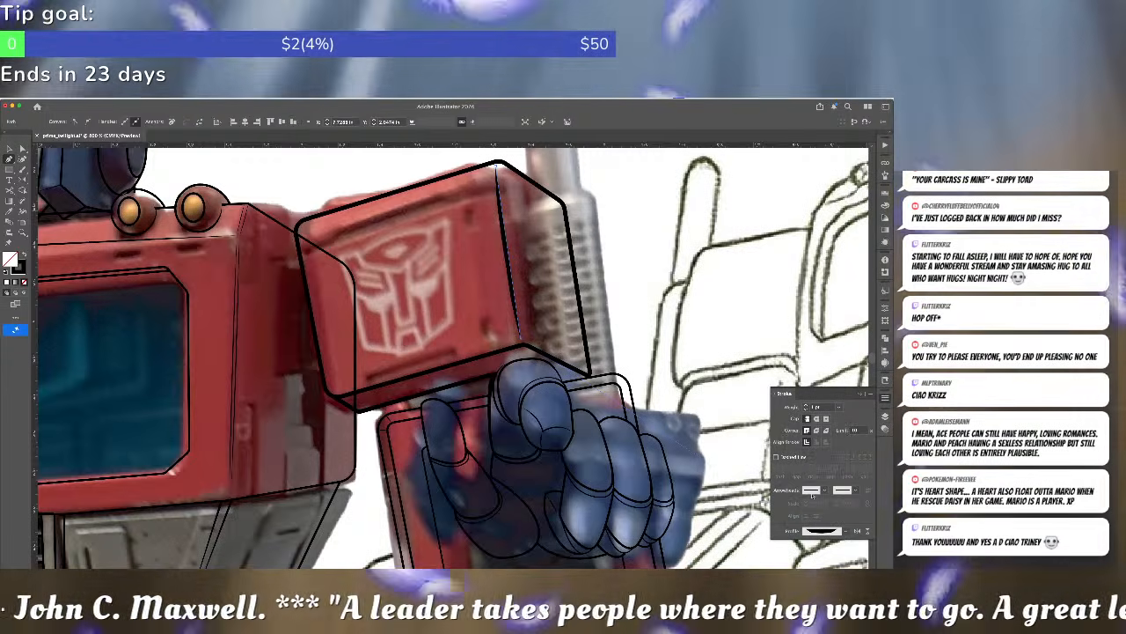
key("shift+w")
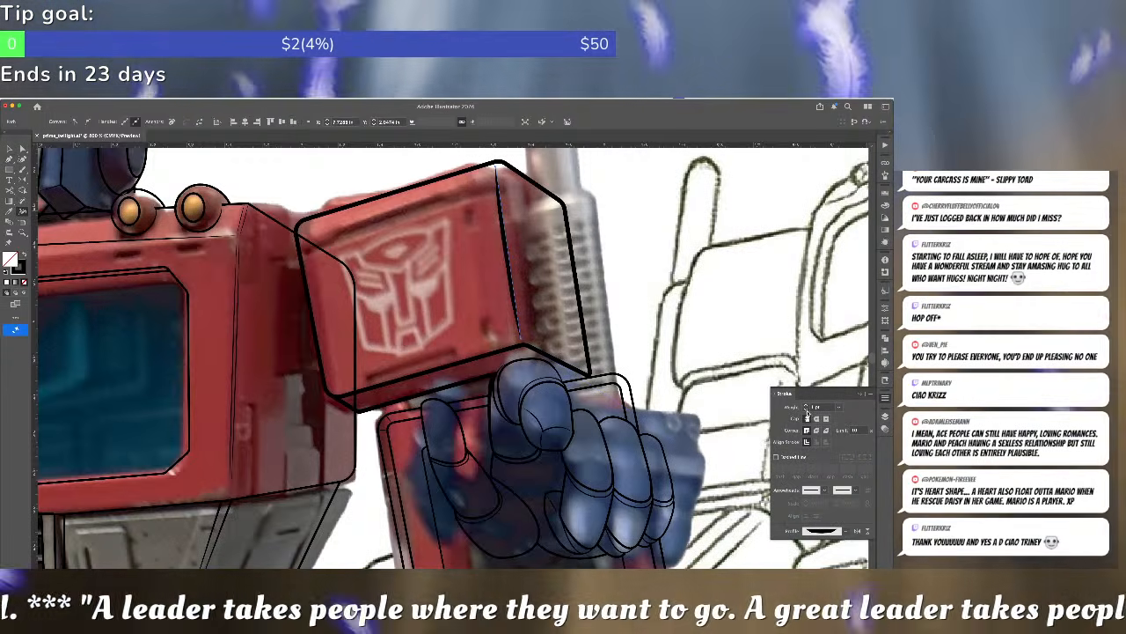
left_click(807, 410)
left_click(806, 410)
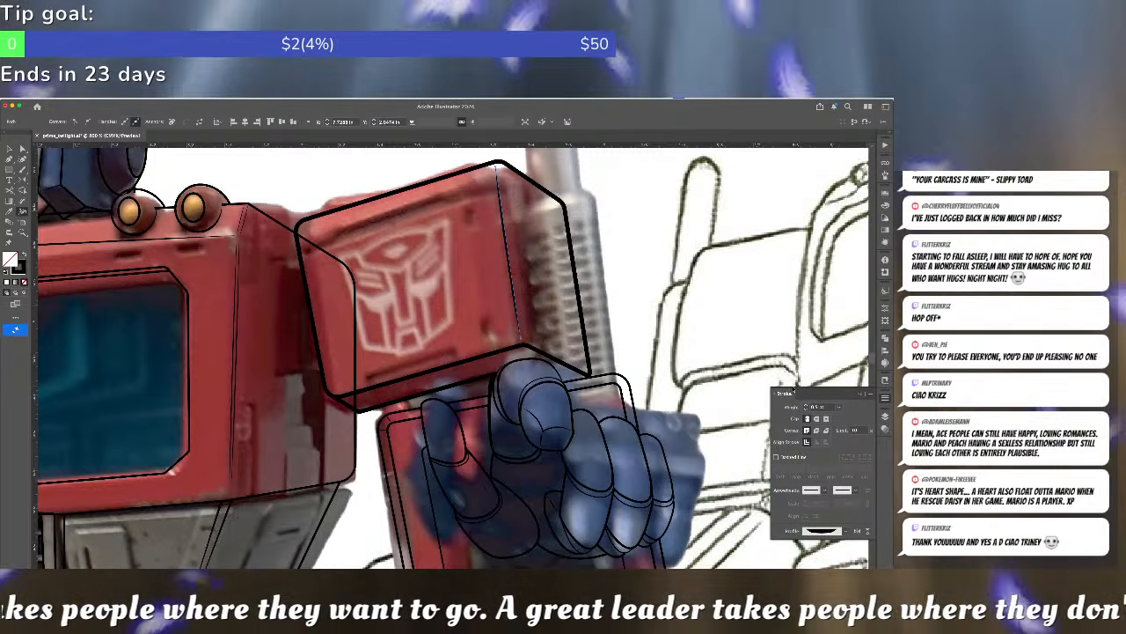
left_click(807, 405)
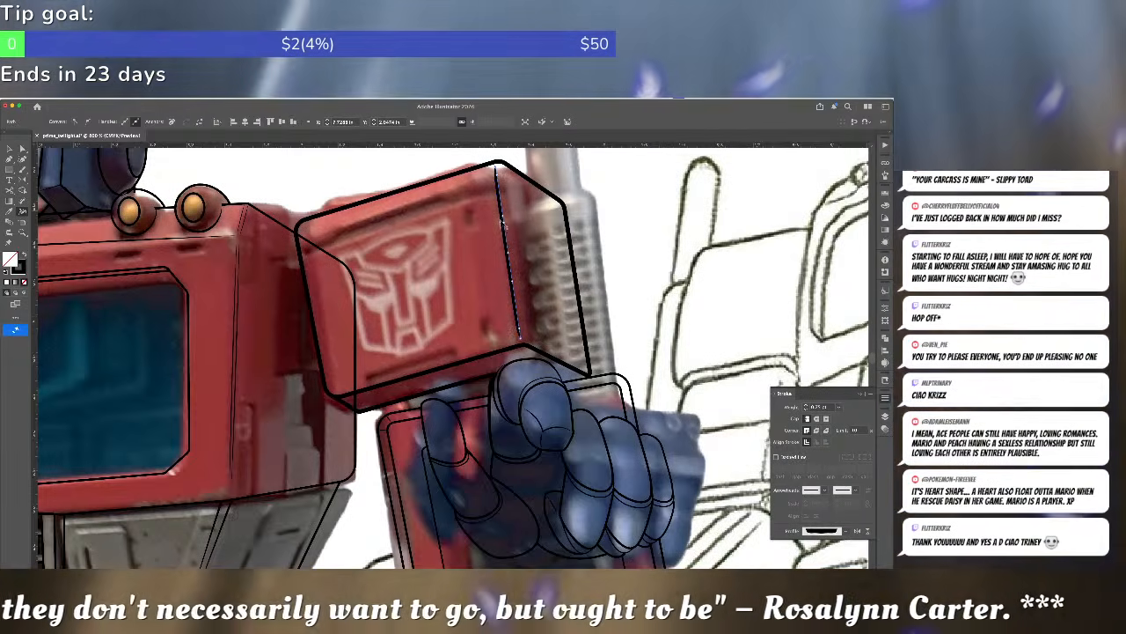
- Delete the width point on the upper part of the shoulder block's inner edge line
double_click(504, 227)
left_click(402, 388)
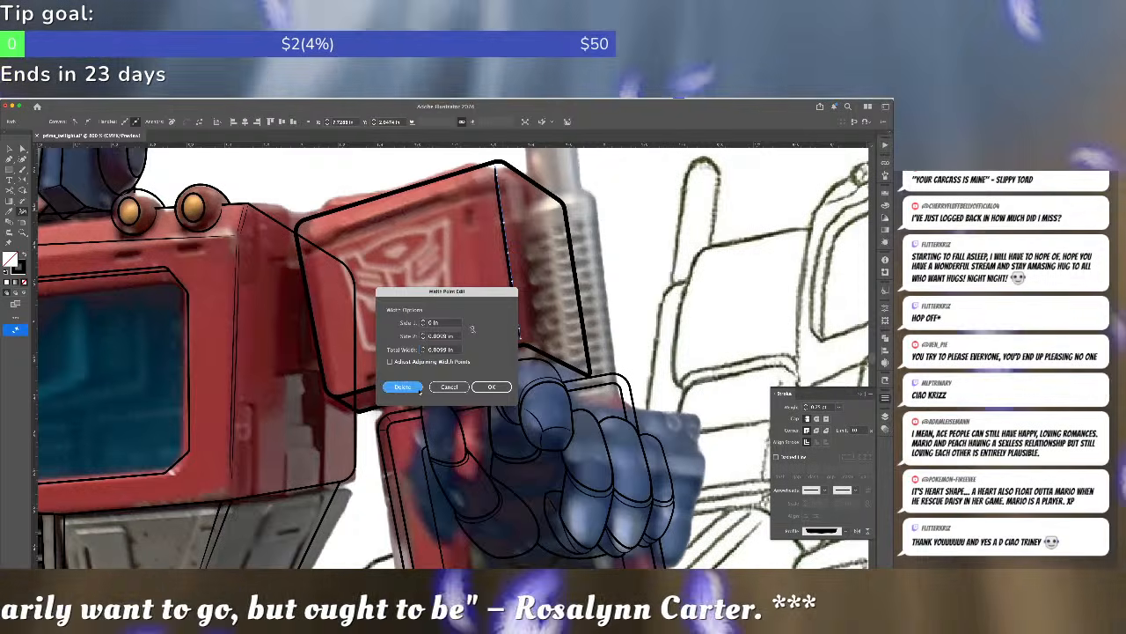
- Delete the remaining middle width points on the shoulder block's inner edge line
double_click(508, 257)
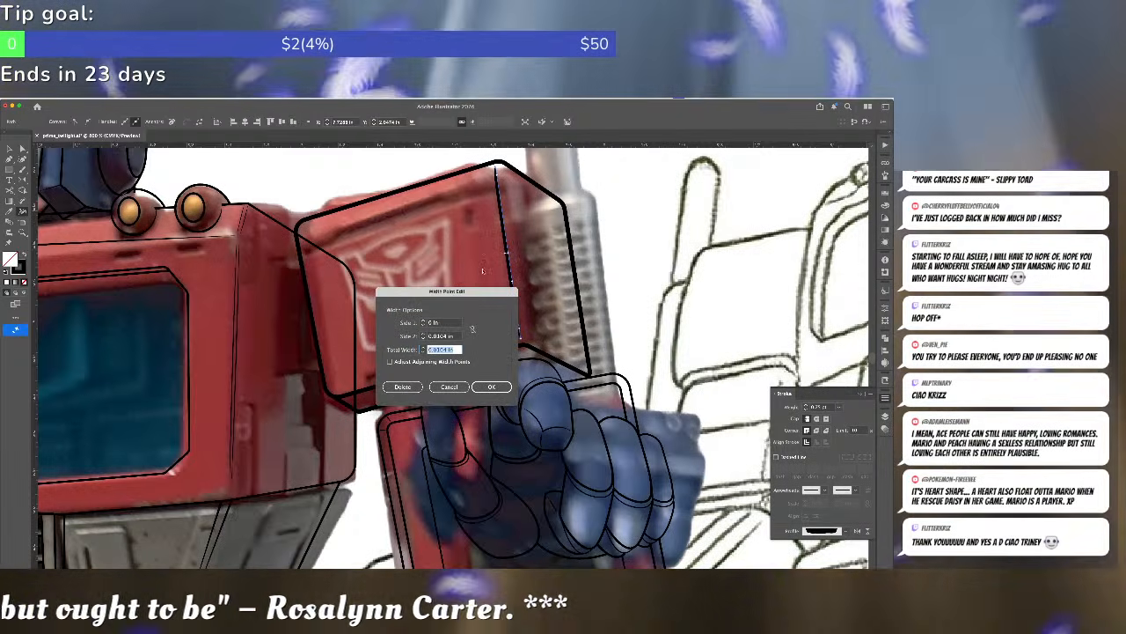
left_click(402, 387)
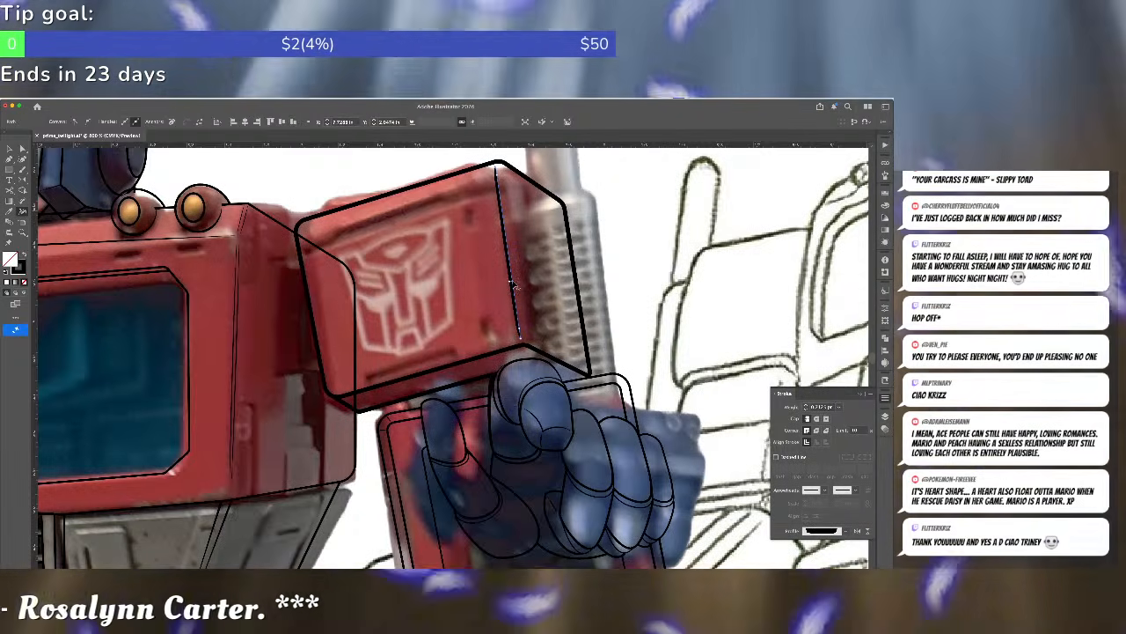
double_click(511, 282)
left_click(402, 388)
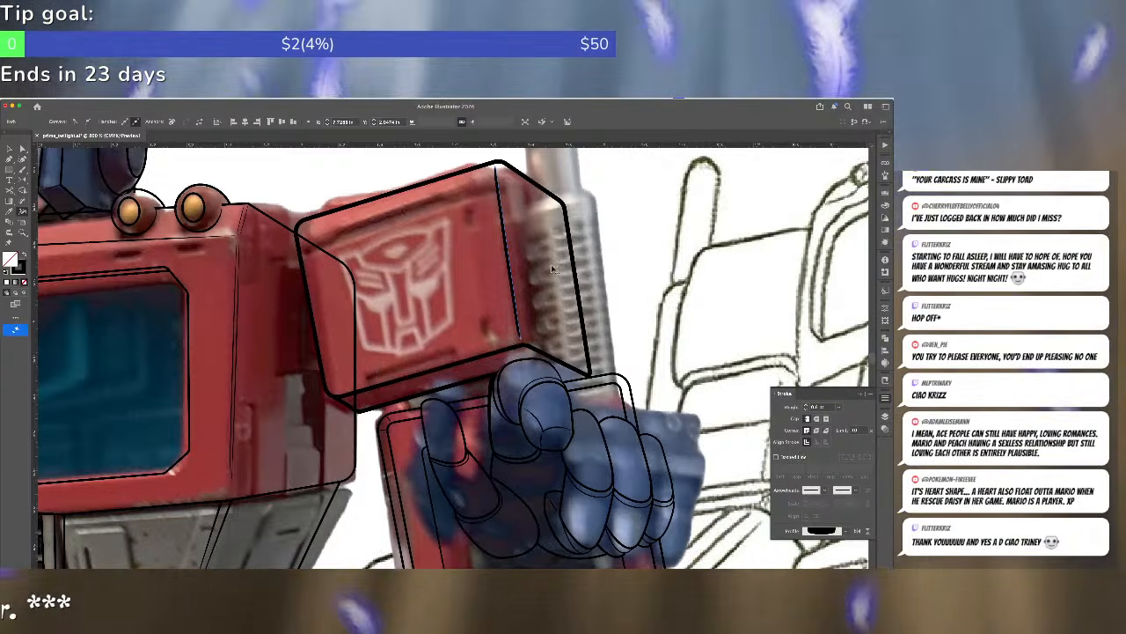
- Duplicate the shoulder block's inner edge line slightly toward the outer side and flip the copy's width profile
key("v")
left_click(510, 255)
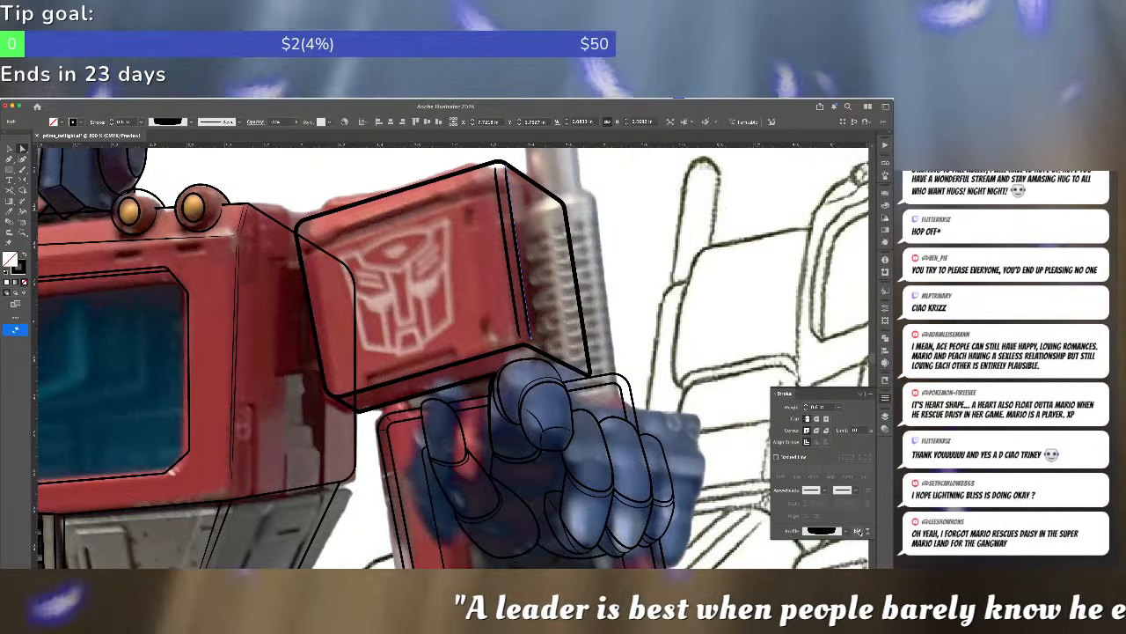
left_click(867, 533)
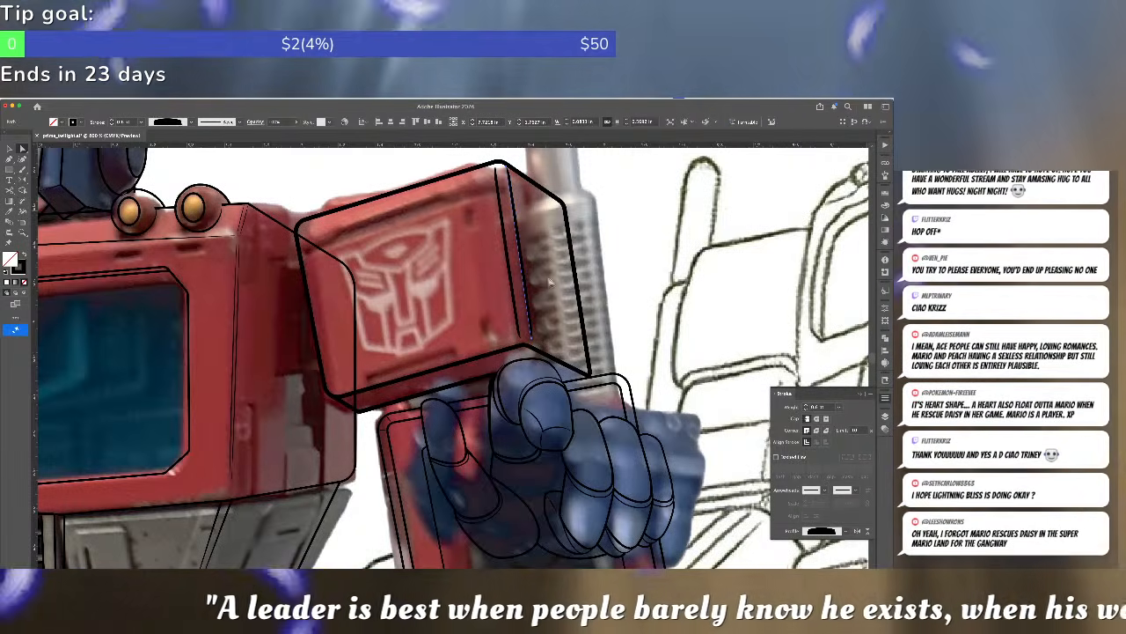
- Reduce the stroke weight of both inner edge lines on the shoulder block, the copy first and the original second
left_click(823, 408)
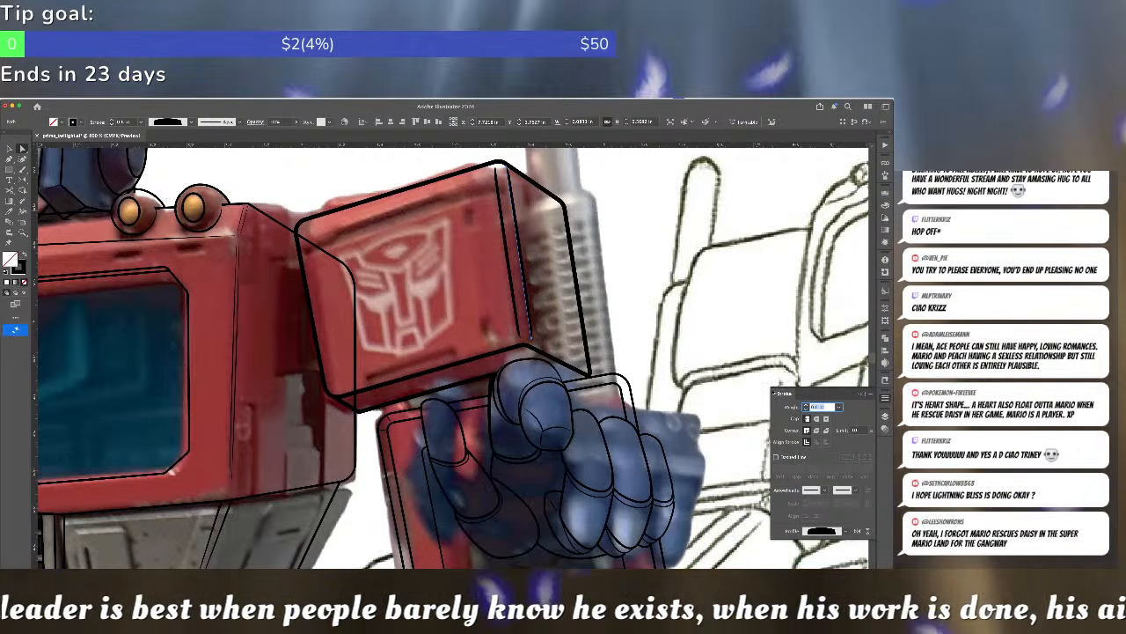
key("Return")
left_click(642, 258)
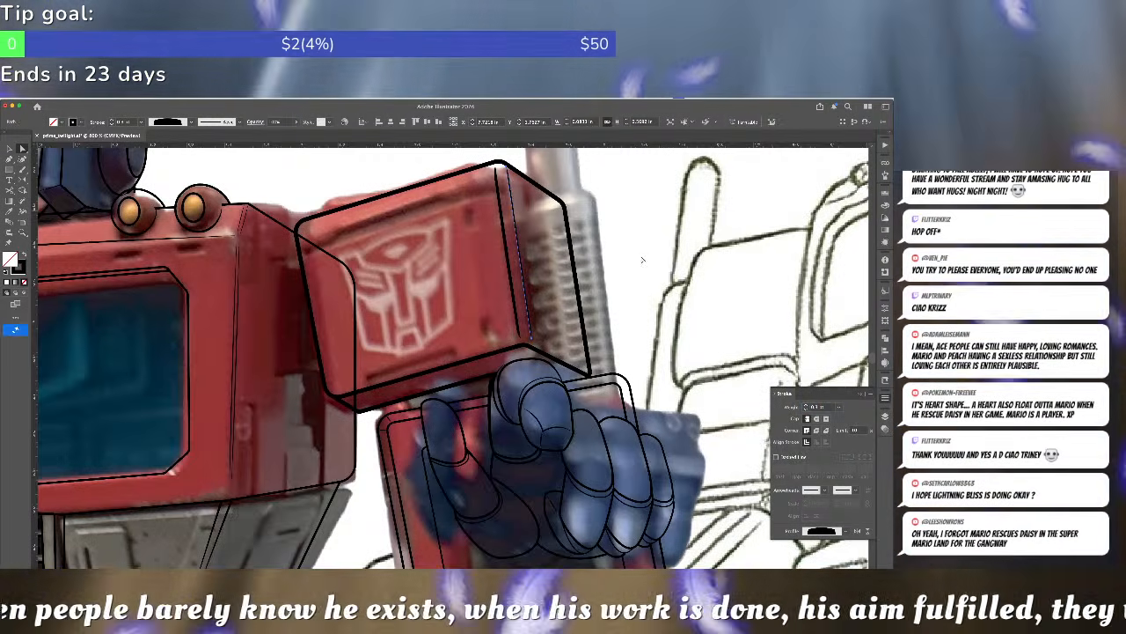
left_click(515, 286)
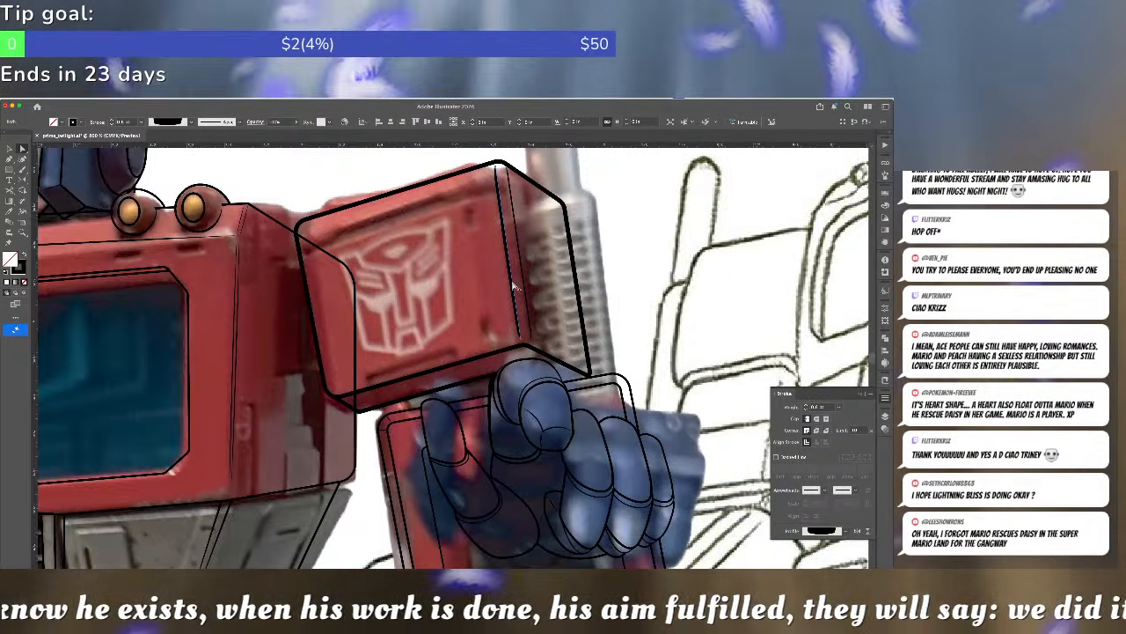
left_click(825, 408)
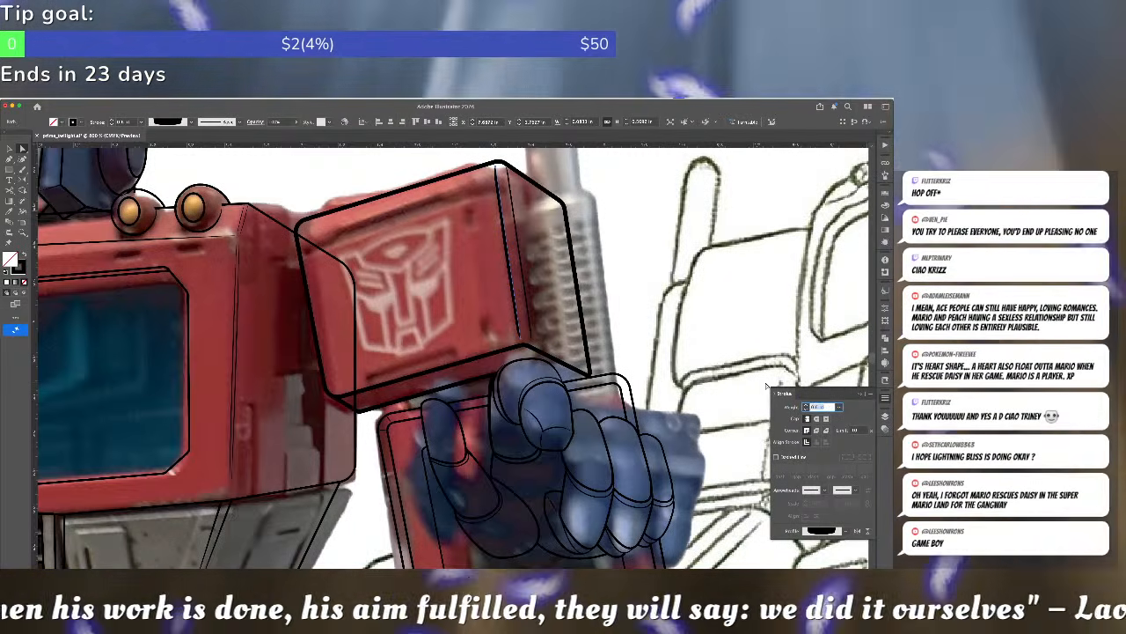
key("Return")
left_click(553, 292)
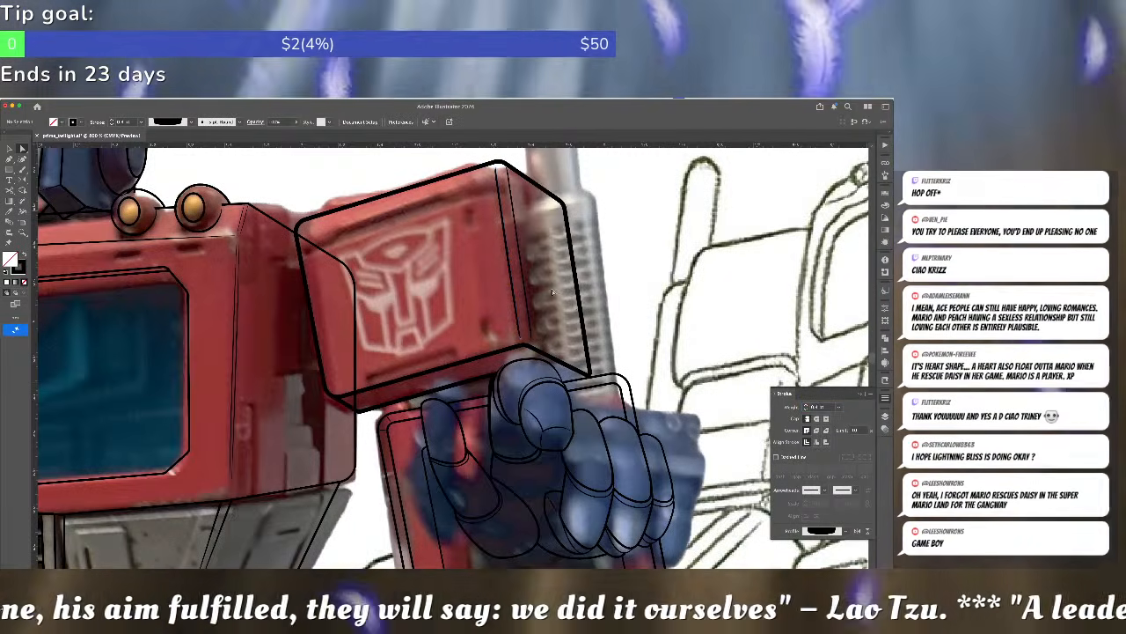
- Hide the reference layer to examine the torso, arm and leg line art, and show the reference again to compare the arm
key("ctrl+minus")
key("ctrl+minus")
key("ctrl+minus")
key("ctrl+minus")
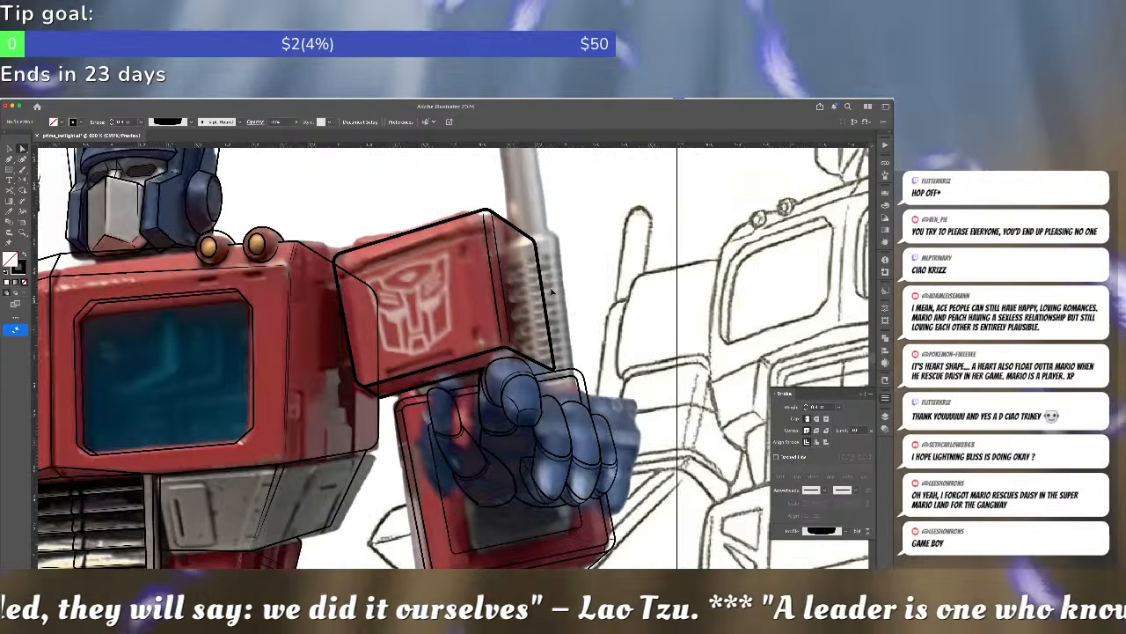
key("ctrl+plus")
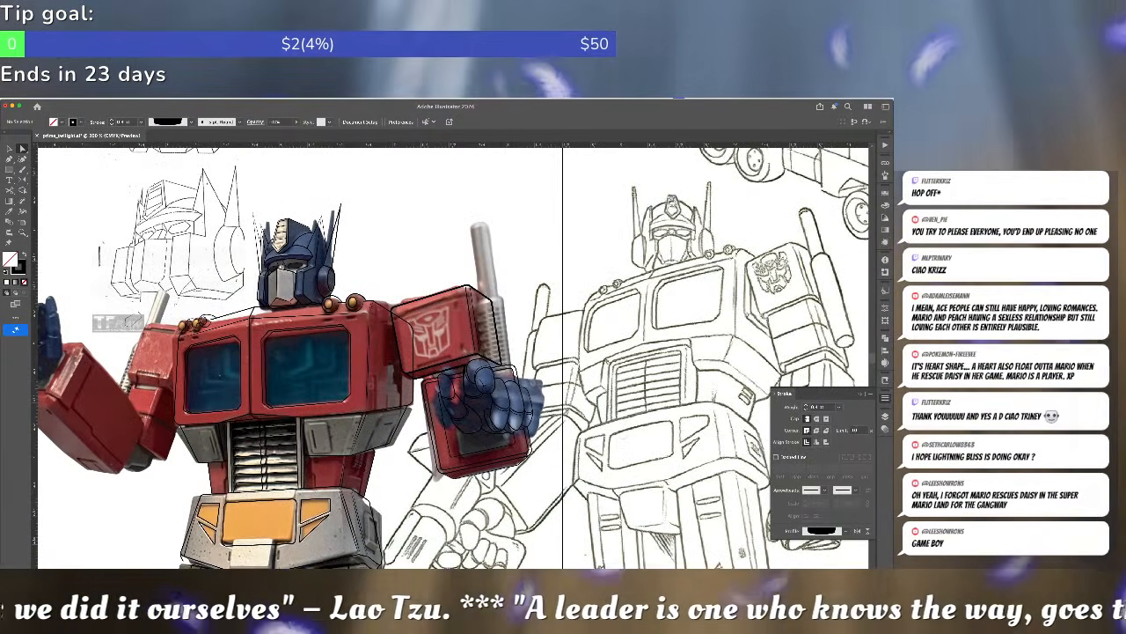
left_click(886, 418)
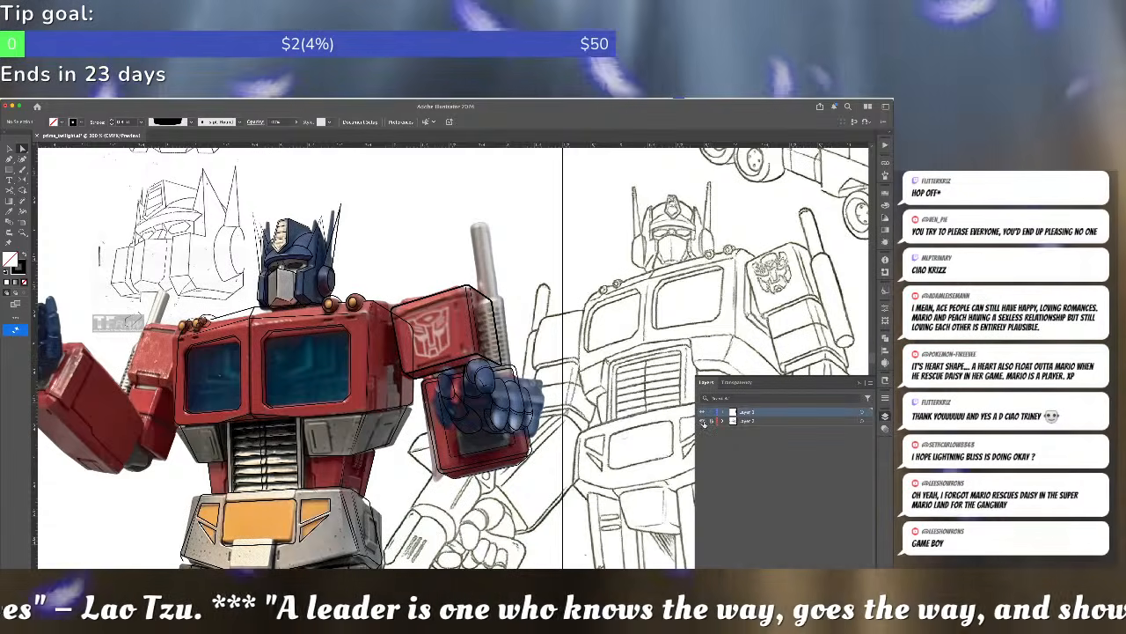
left_click(702, 421)
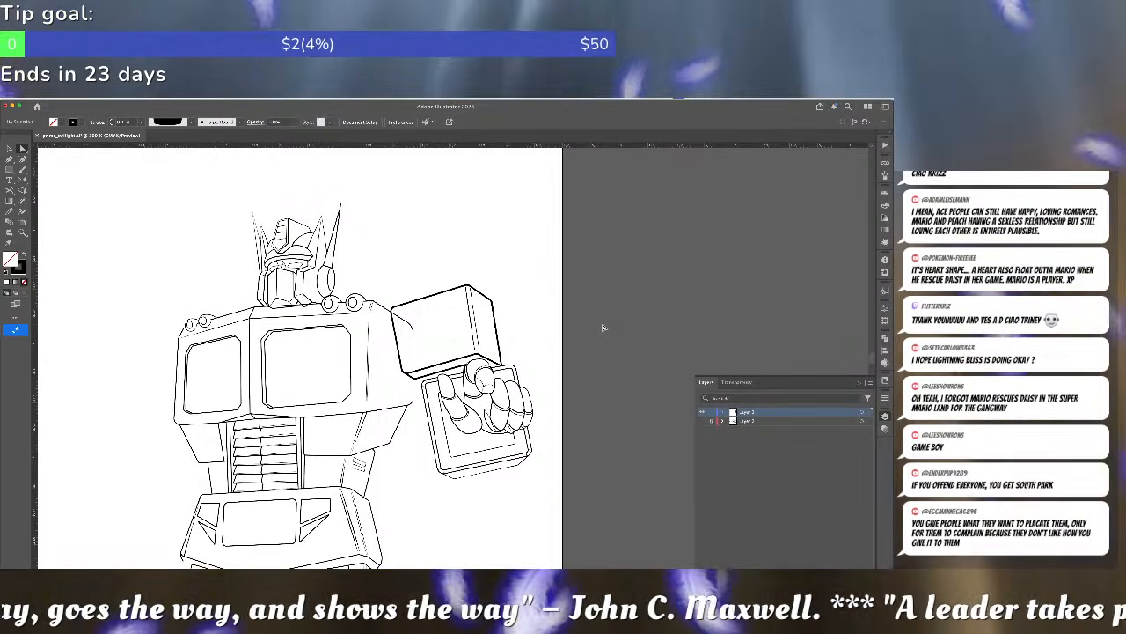
key("super+minus")
key("super+minus")
key("super+minus")
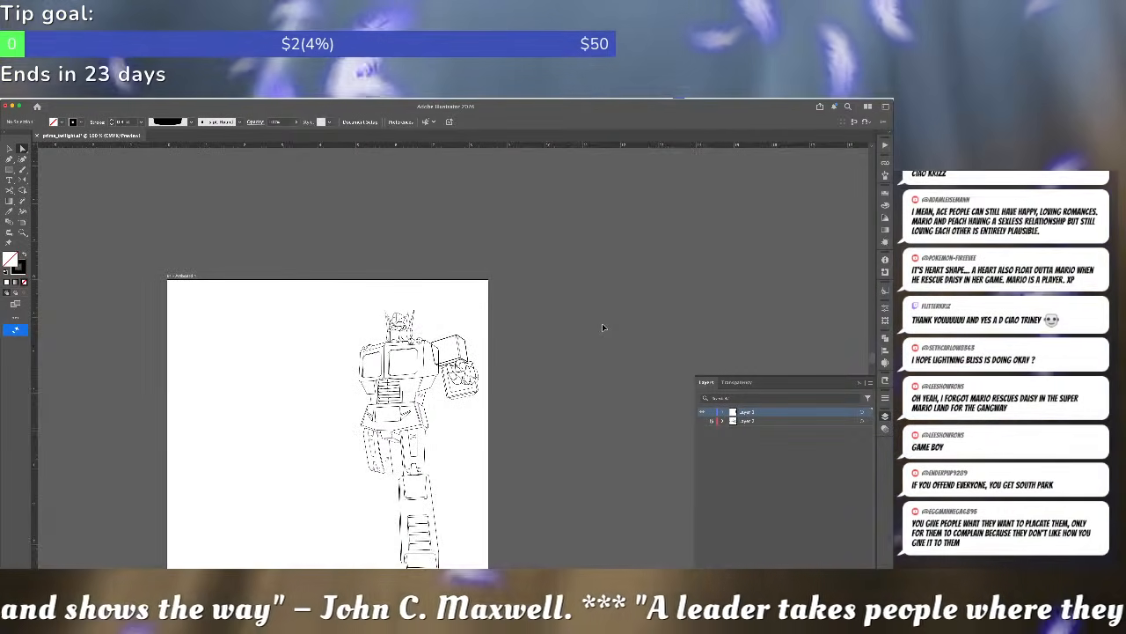
key("super+equal")
key("super+equal")
key("super+equal")
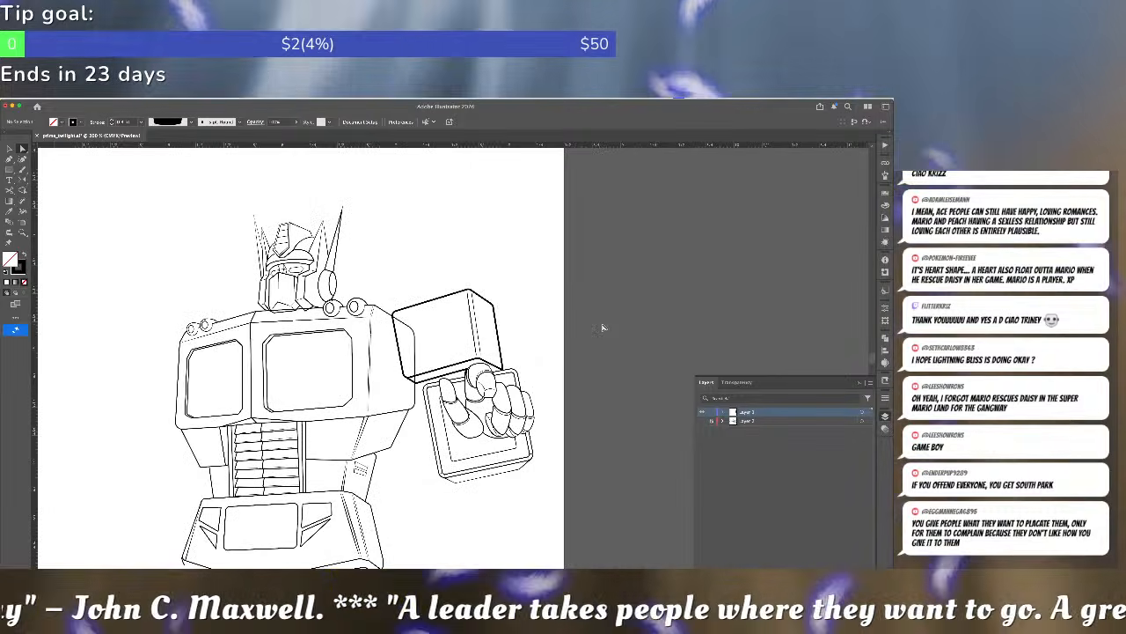
scroll(454, 285, "down", 5)
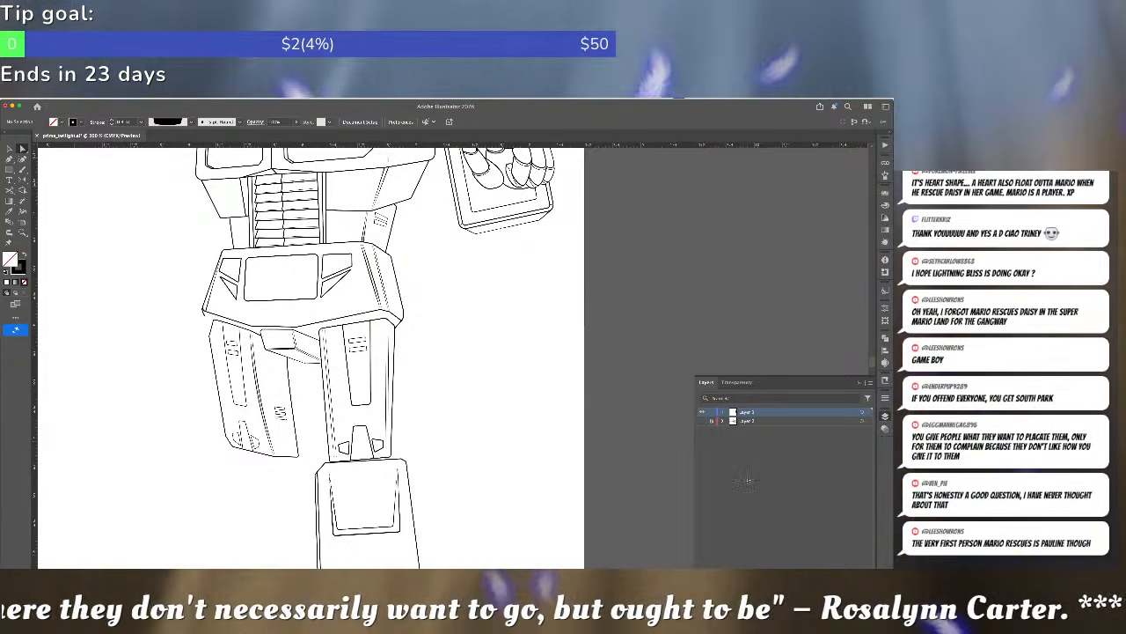
left_click(702, 422)
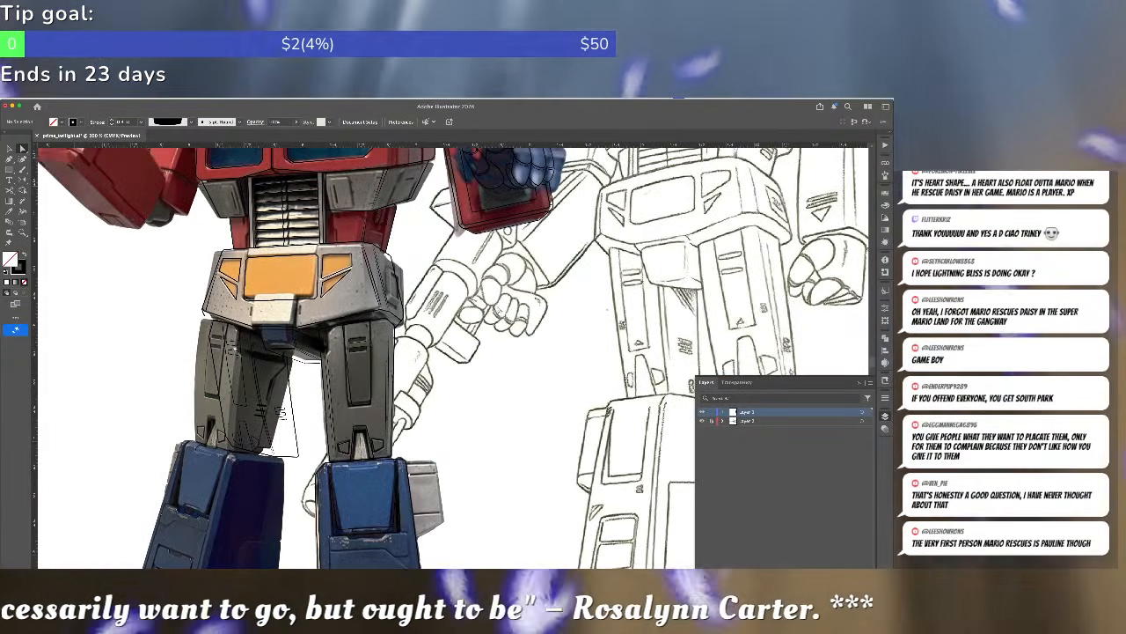
left_click_drag(476, 296, 556, 450)
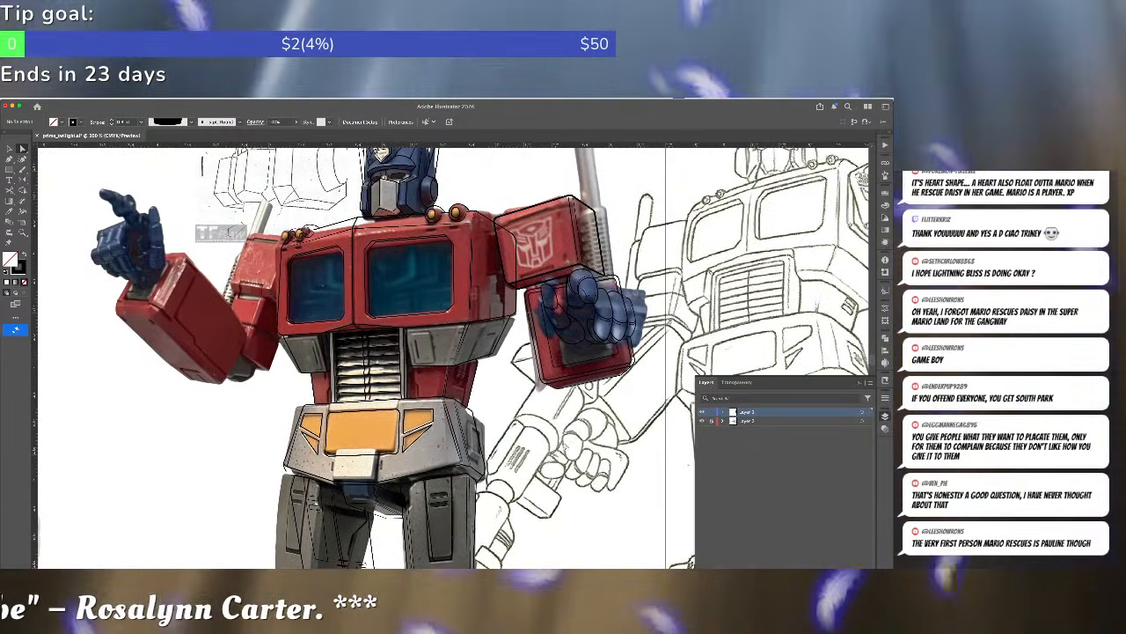
left_click_drag(571, 449, 452, 457)
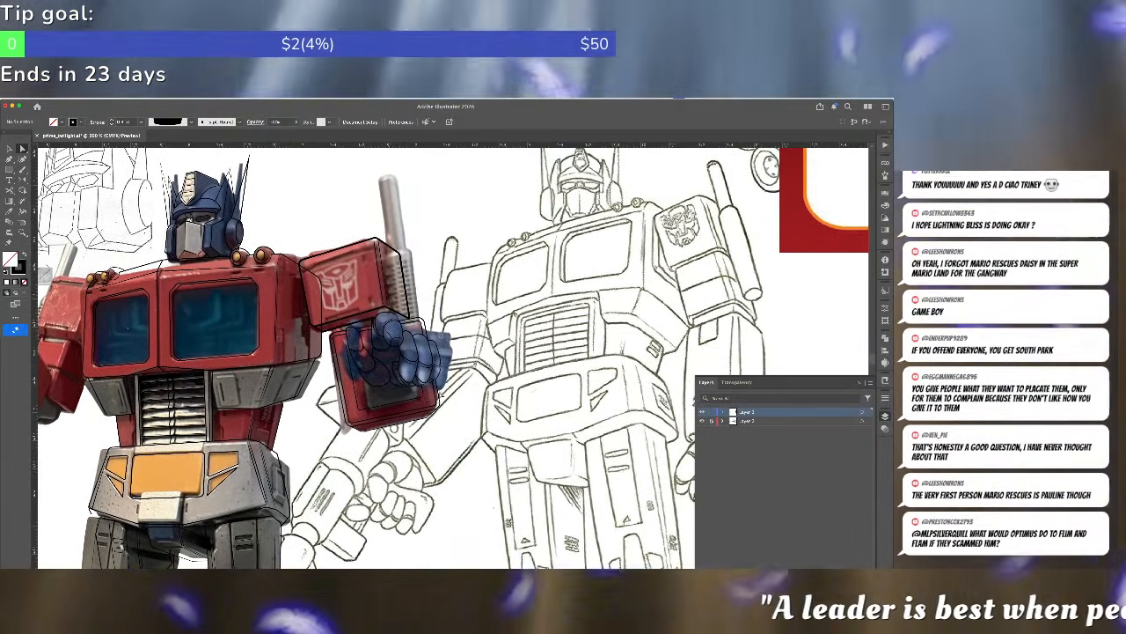
left_click_drag(499, 340, 467, 365)
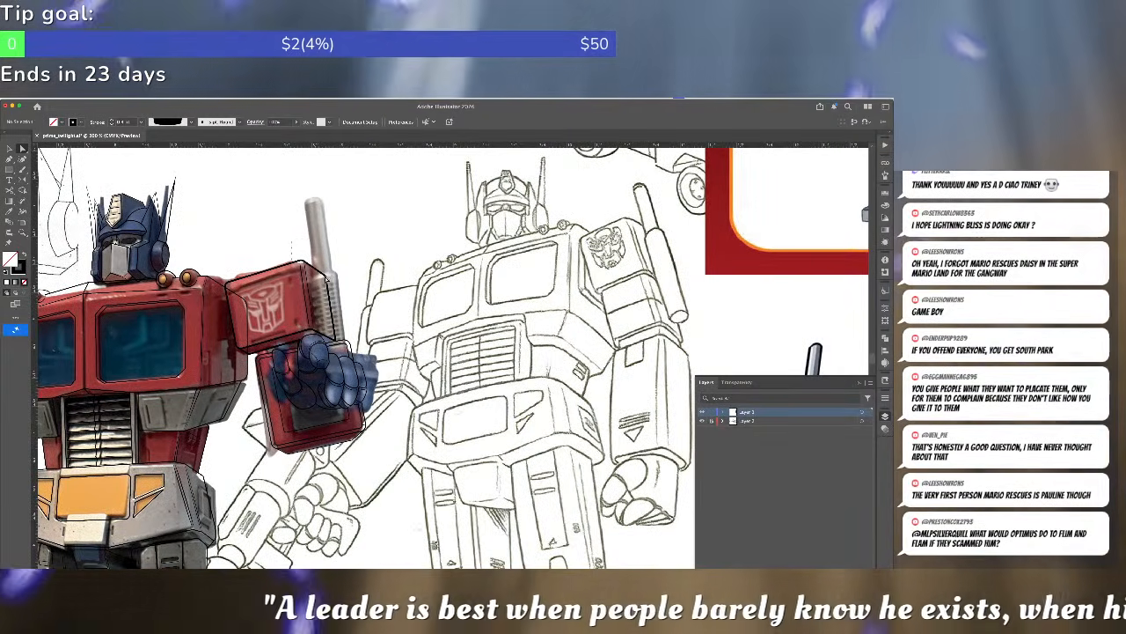
- Nudge the anchors at the shoulder block outline's lower corner nearest the torso away from the torso and slightly up
left_click(325, 278)
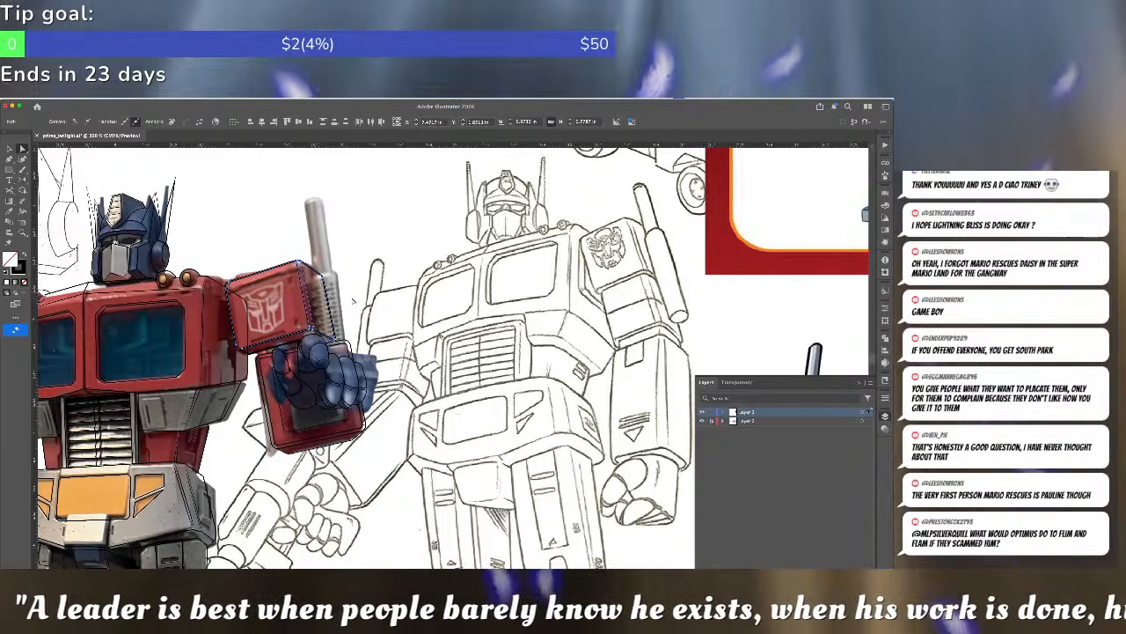
key("Delete")
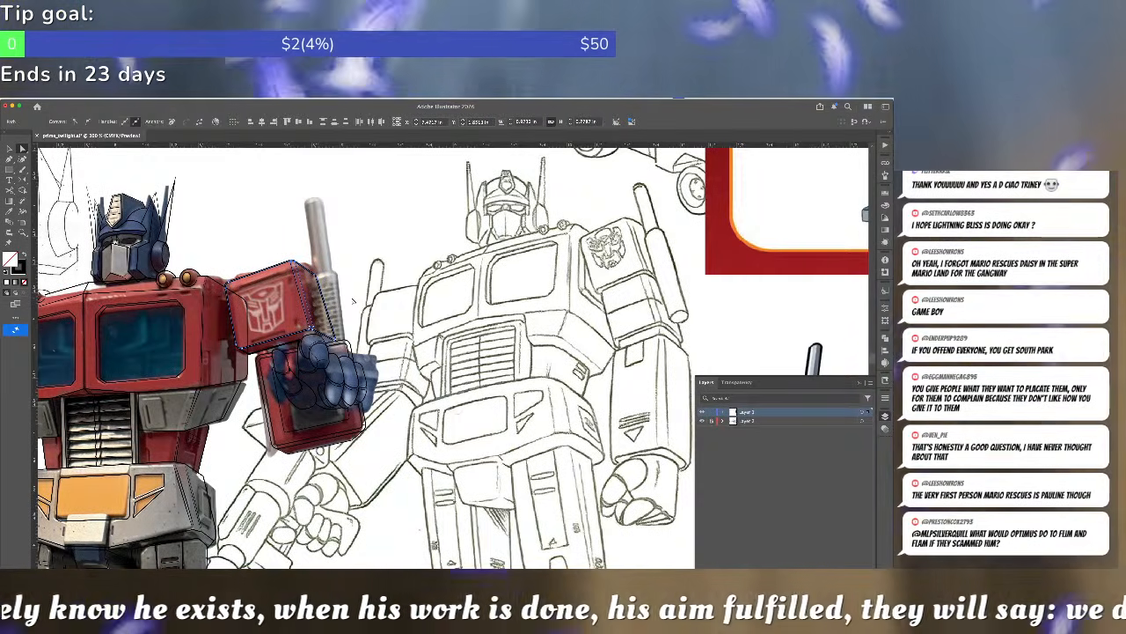
left_click(368, 261)
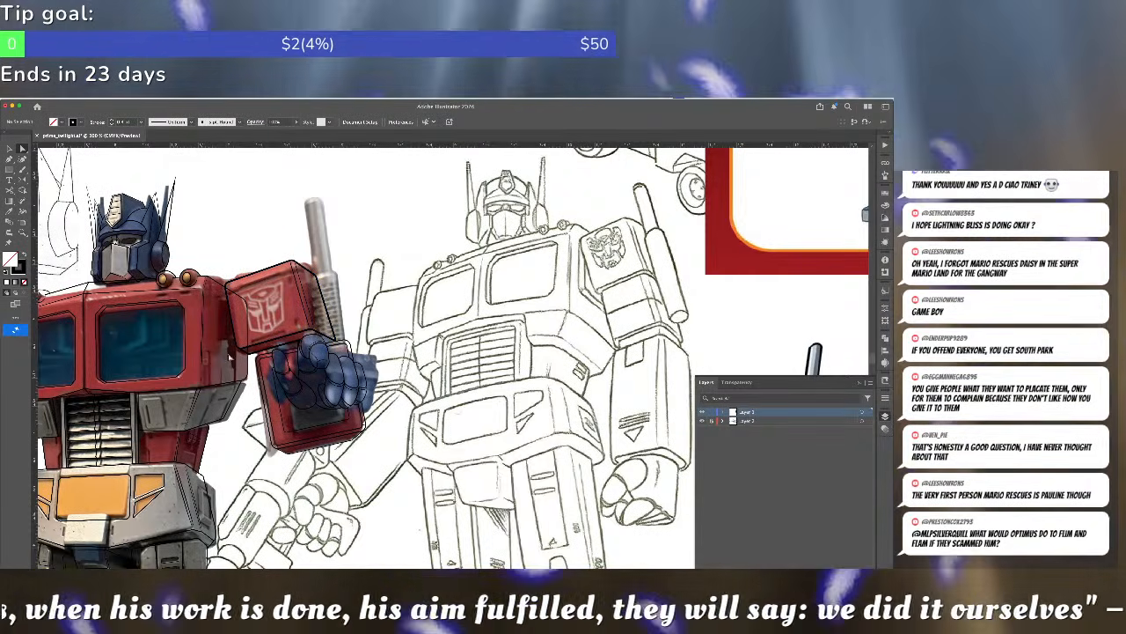
scroll(251, 354, "up", 3)
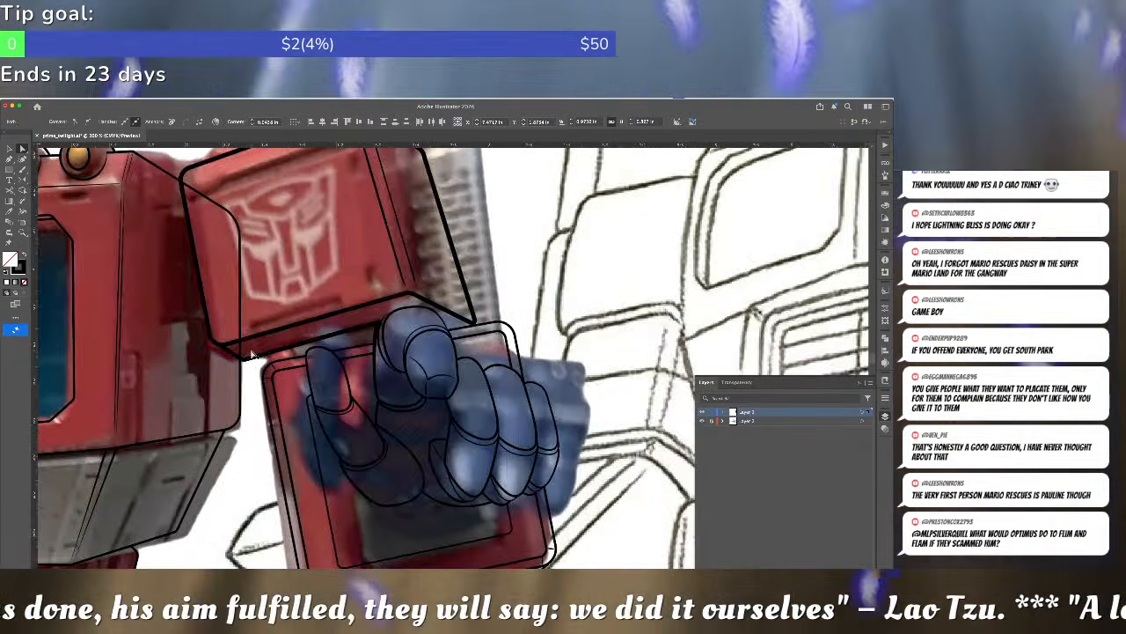
left_click(341, 337)
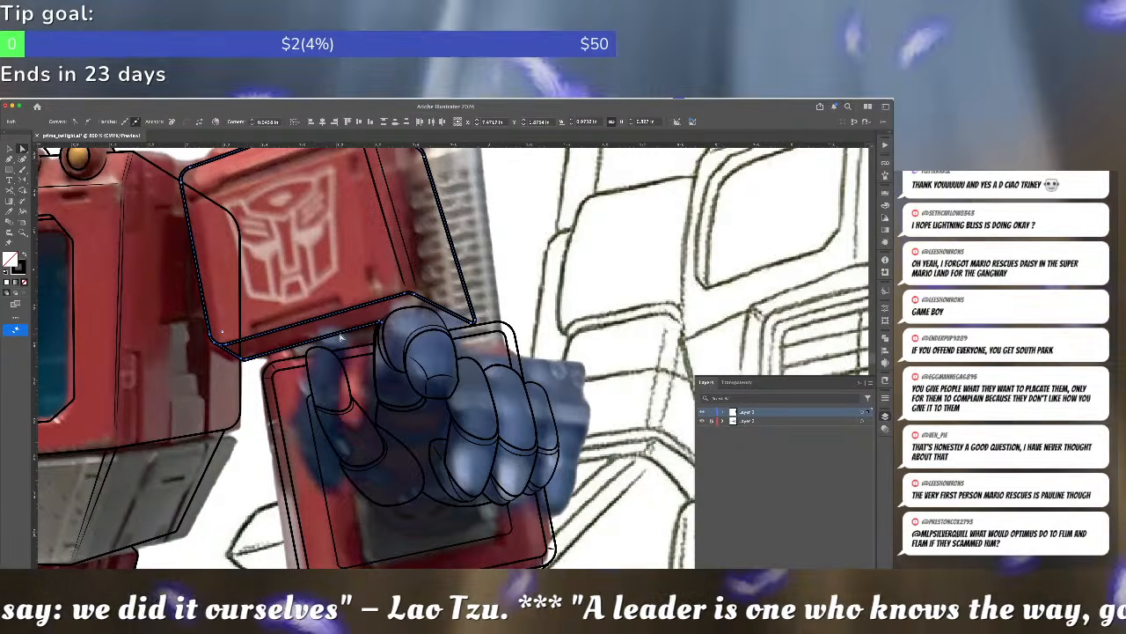
key("Right")
key("Right")
key("Right")
key("Right")
key("Up")
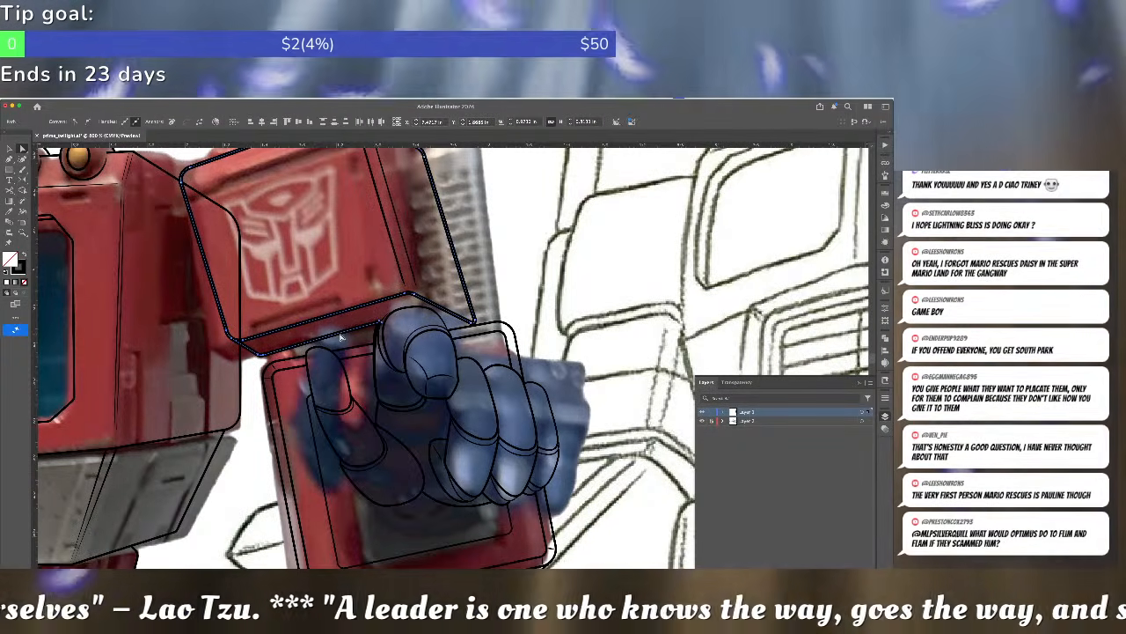
key("super+shift+a")
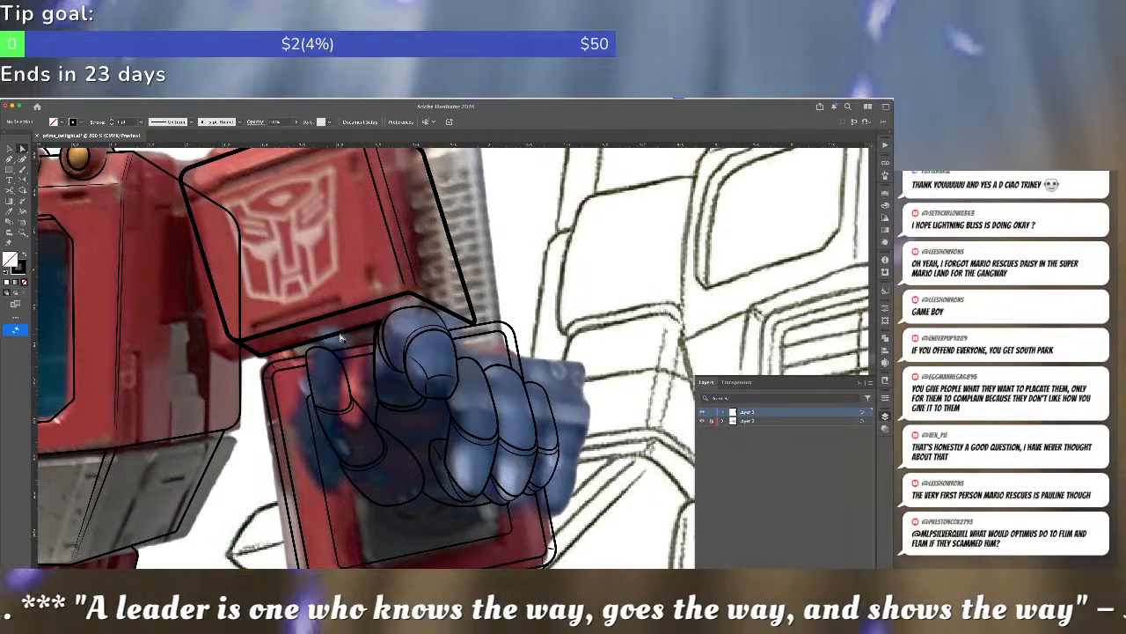
- Compare the whole figure and the blue lower leg with the traced lines by toggling the reference layer's visibility
key("super+minus")
key("super+minus")
key("super+minus")
key("super+minus")
key("super+minus")
key("super+minus")
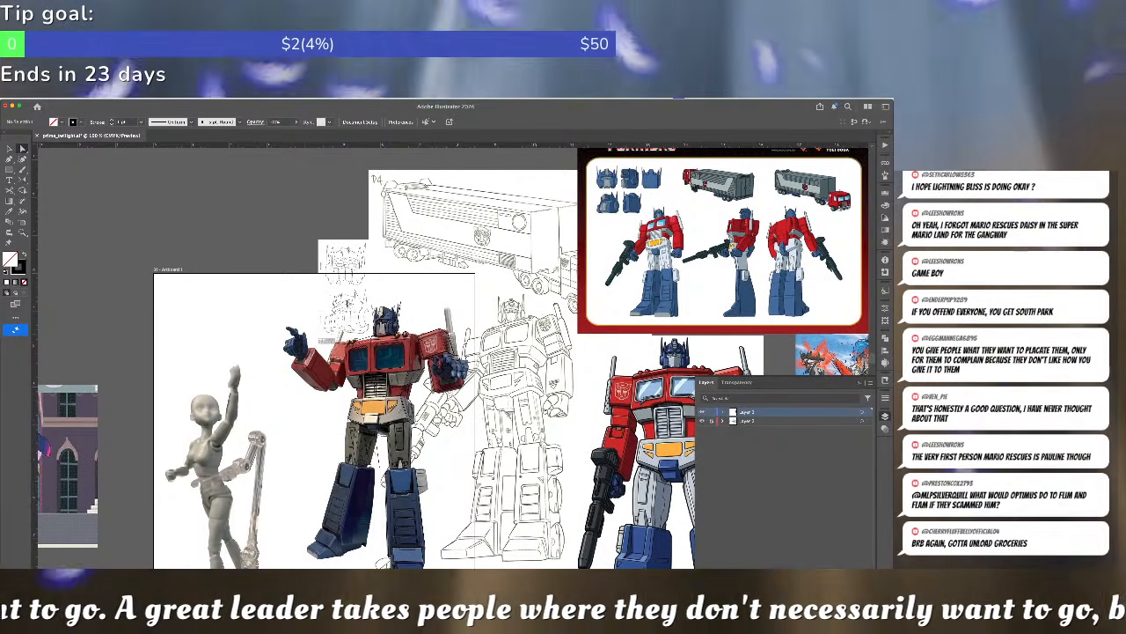
scroll(444, 449, "down", 1)
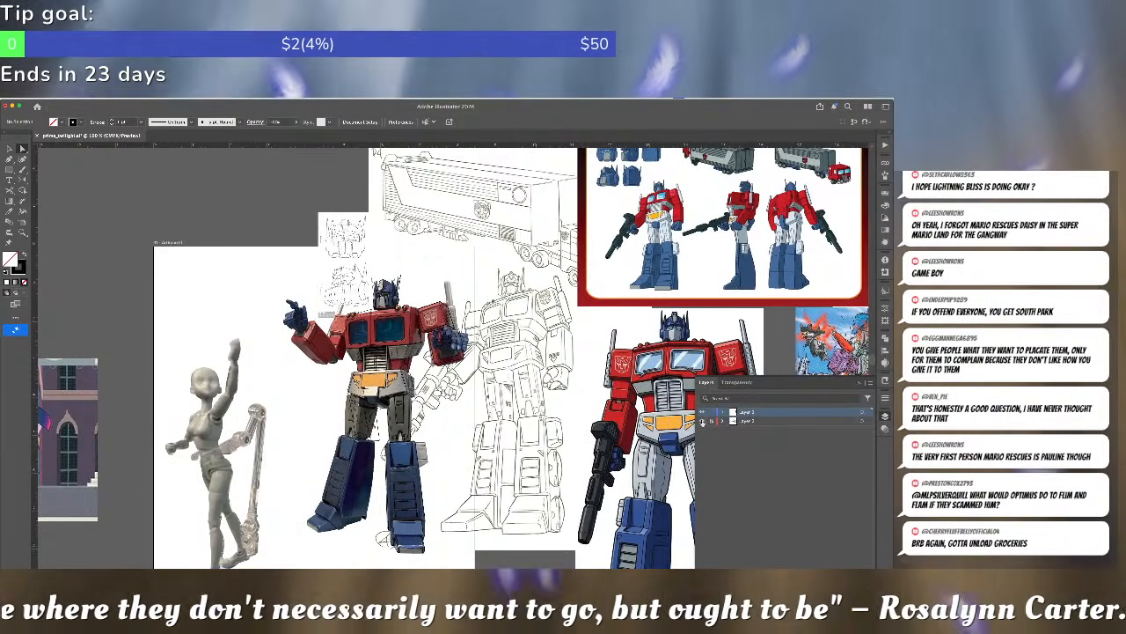
left_click(703, 420)
left_click(702, 421)
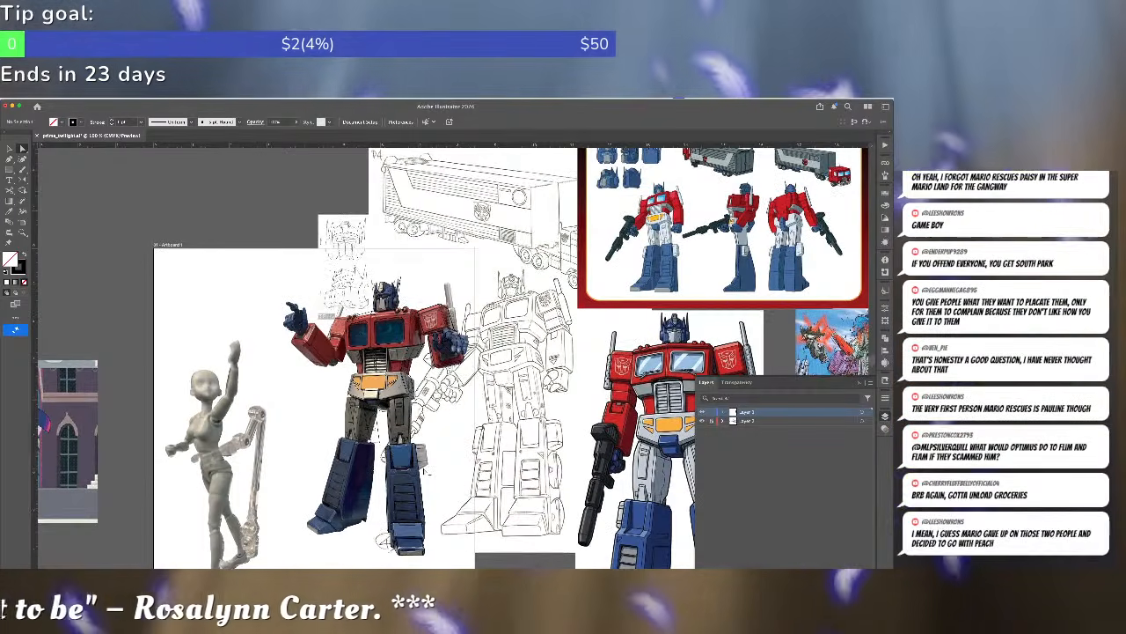
scroll(428, 470, "up", 5)
scroll(429, 467, "down", 2)
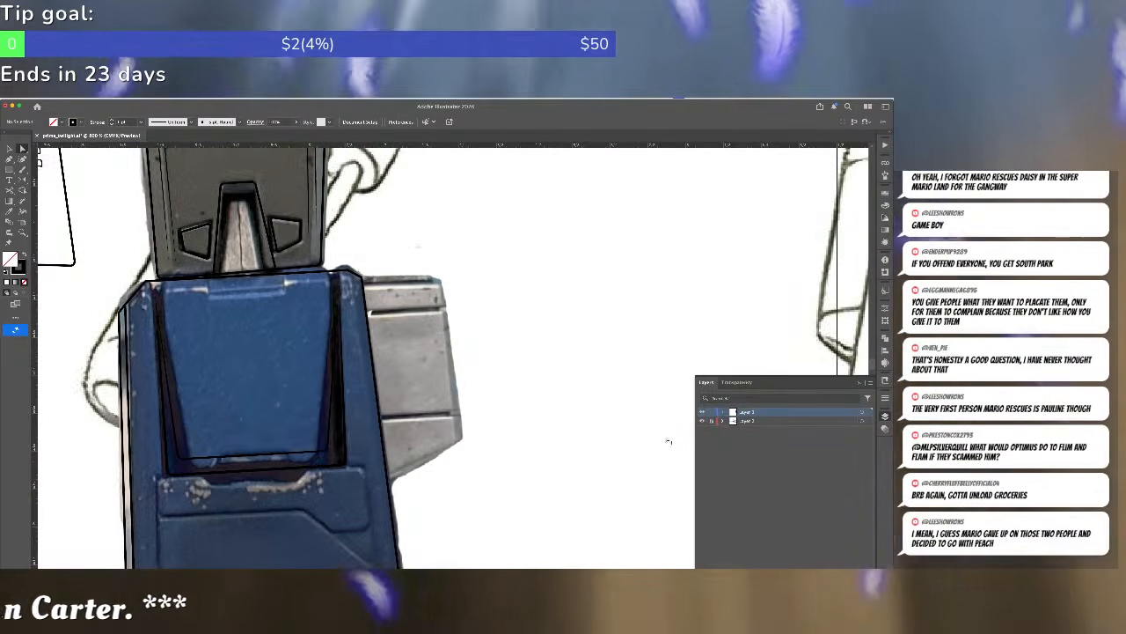
left_click(702, 421)
left_click(703, 422)
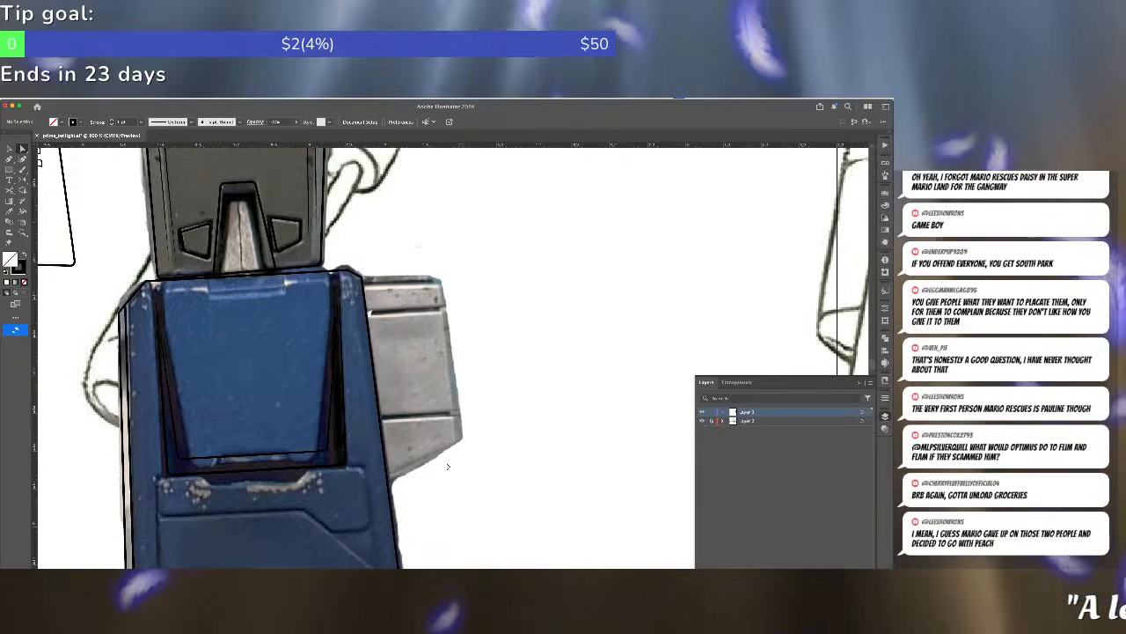
- Nudge the upper outer corner of the blue lower leg's outline slightly inward and down to fit the reference
key("v")
left_click(390, 481)
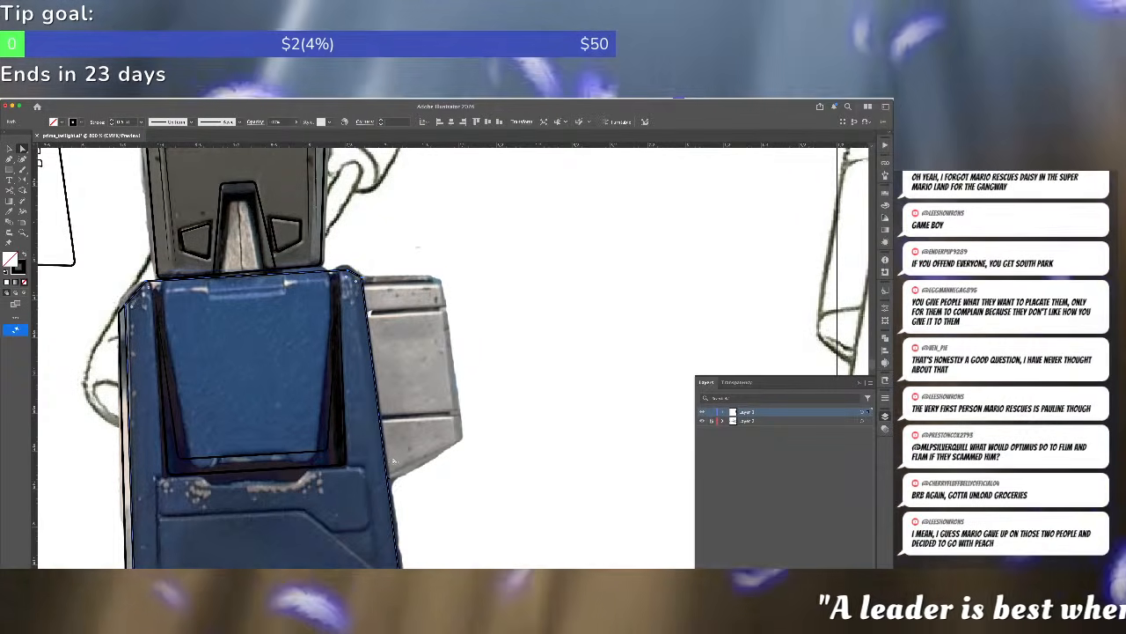
key("a")
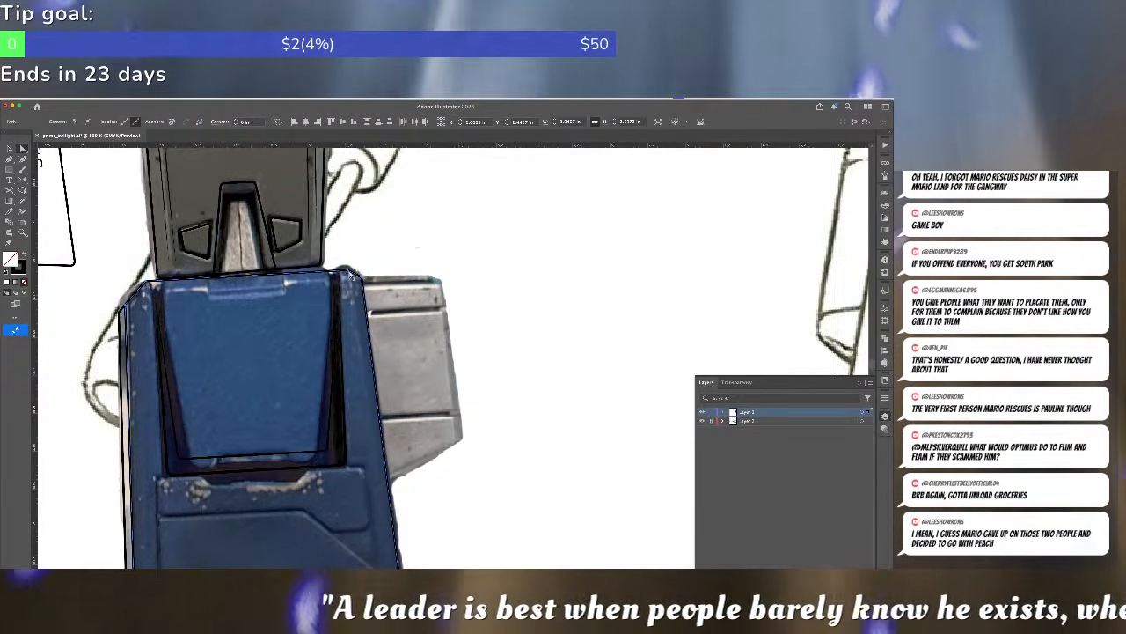
left_click_drag(360, 282, 356, 284)
left_click(415, 255)
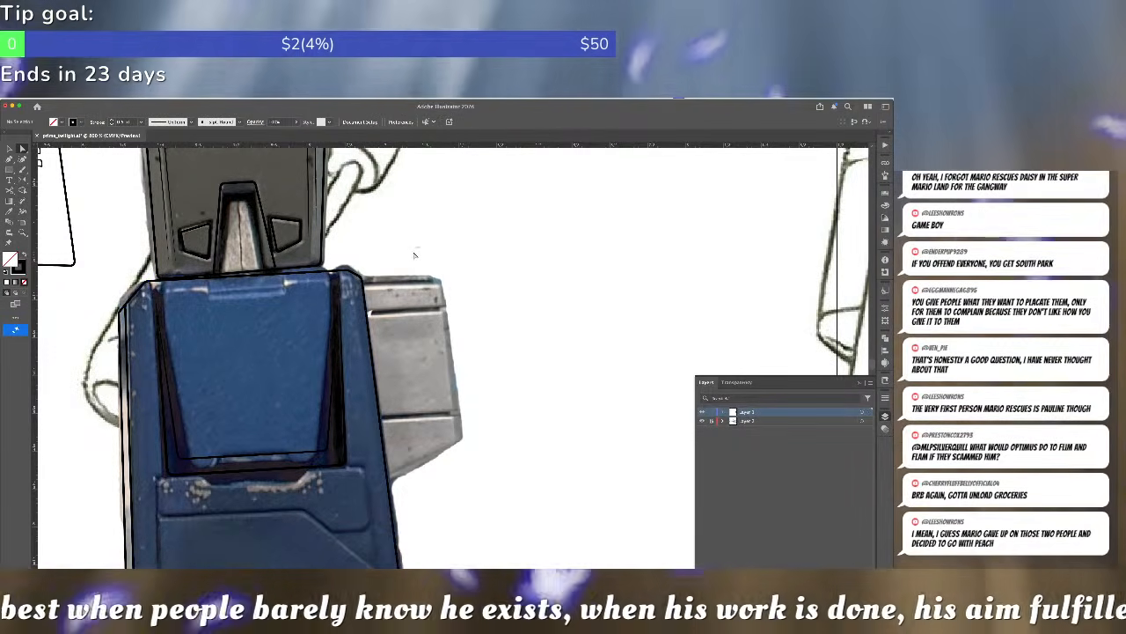
- Draw an open outline around the grey block on the outer side of the blue lower leg, following its four corners
key("super+minus")
key("super+minus")
key("super+minus")
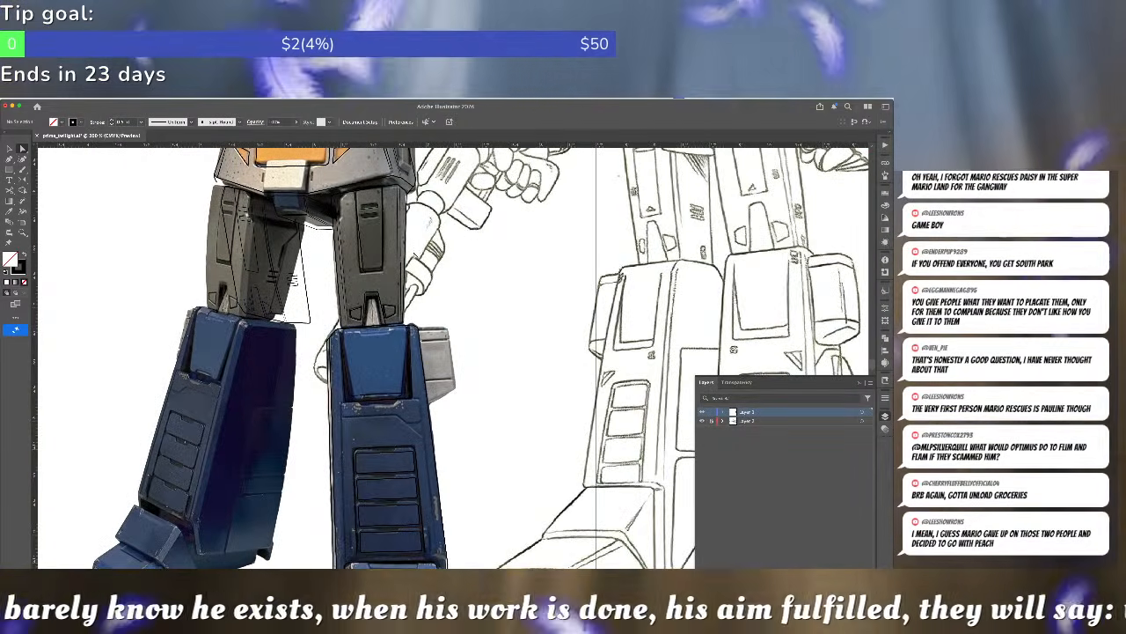
left_click_drag(445, 362, 317, 299)
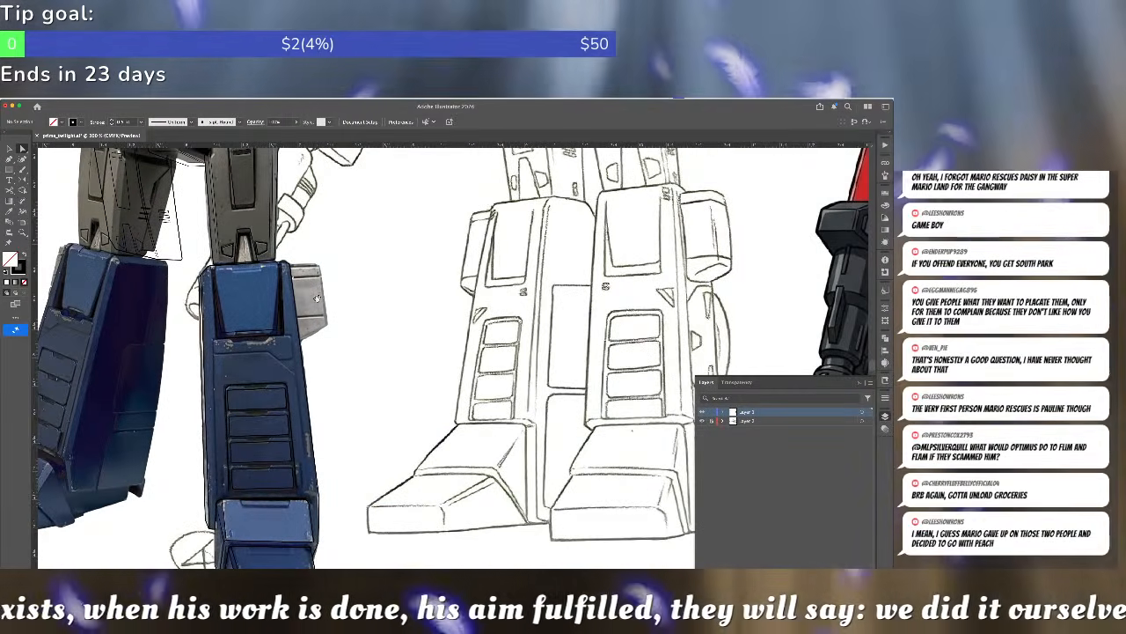
key("p")
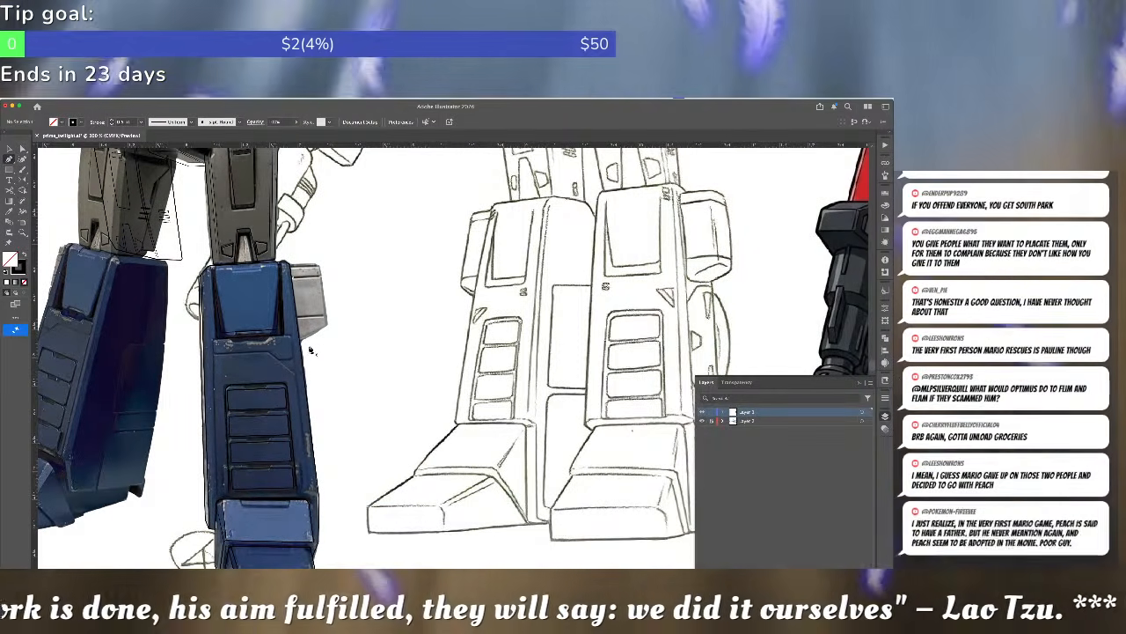
left_click(302, 352)
left_click(327, 325)
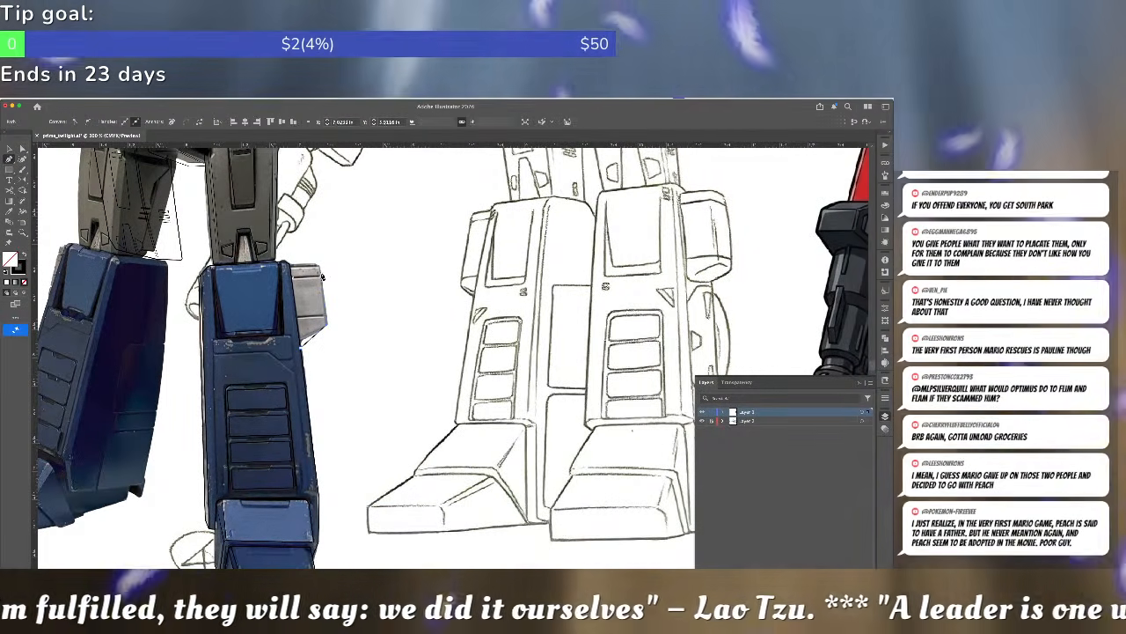
left_click(320, 267)
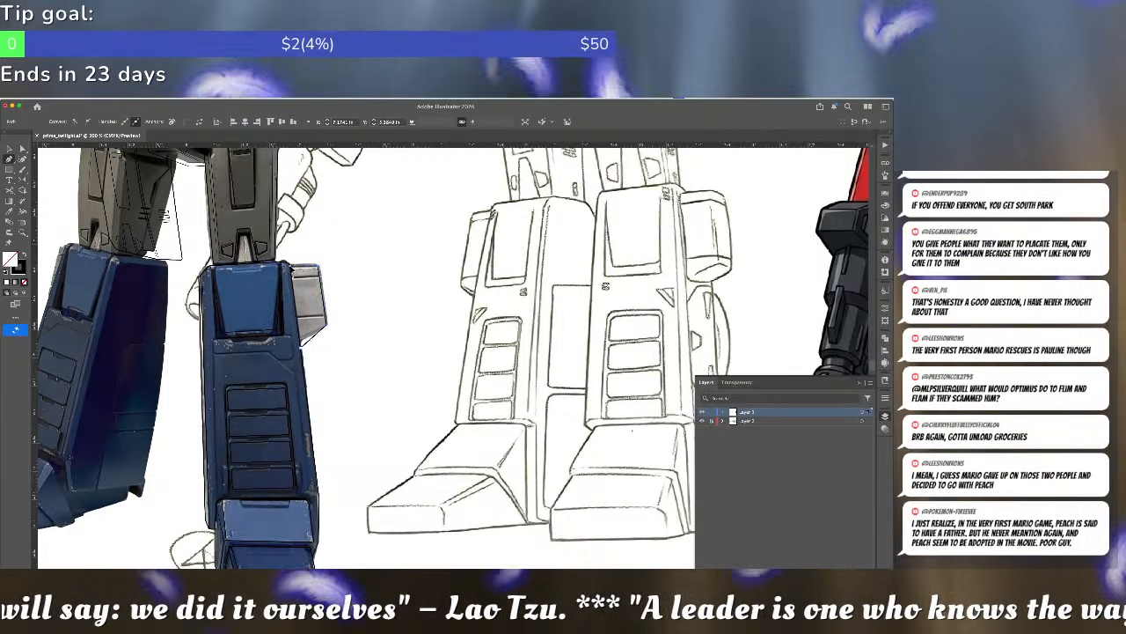
left_click(292, 267)
left_click(360, 270, "super")
- Round the outer corners of the grey side block's outline
scroll(361, 272, "up", 1)
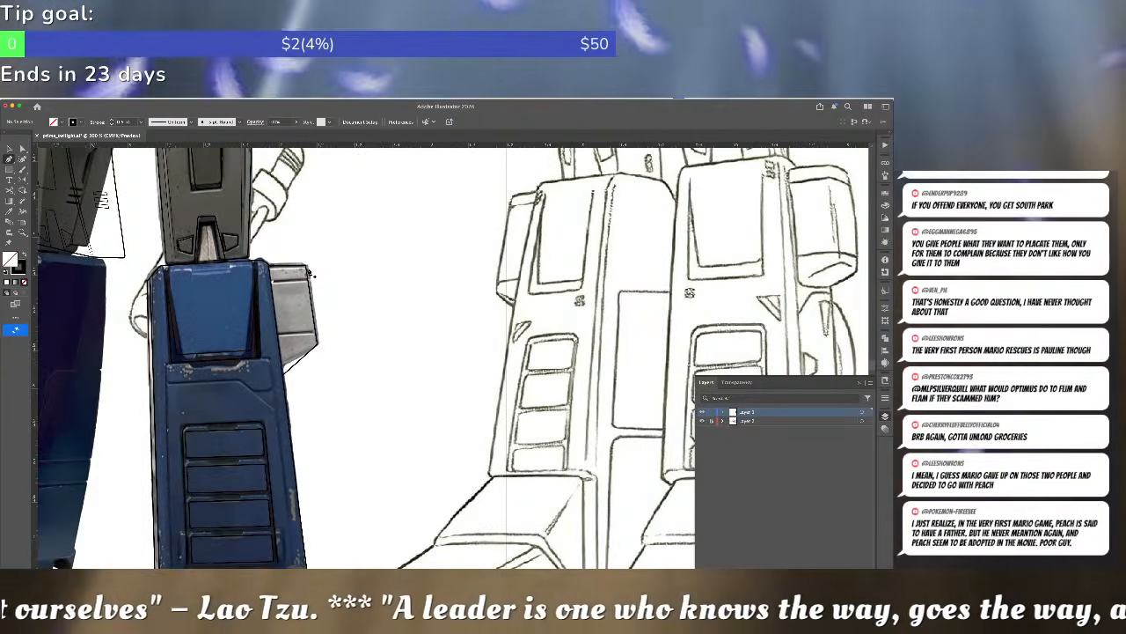
left_click(308, 271, "super")
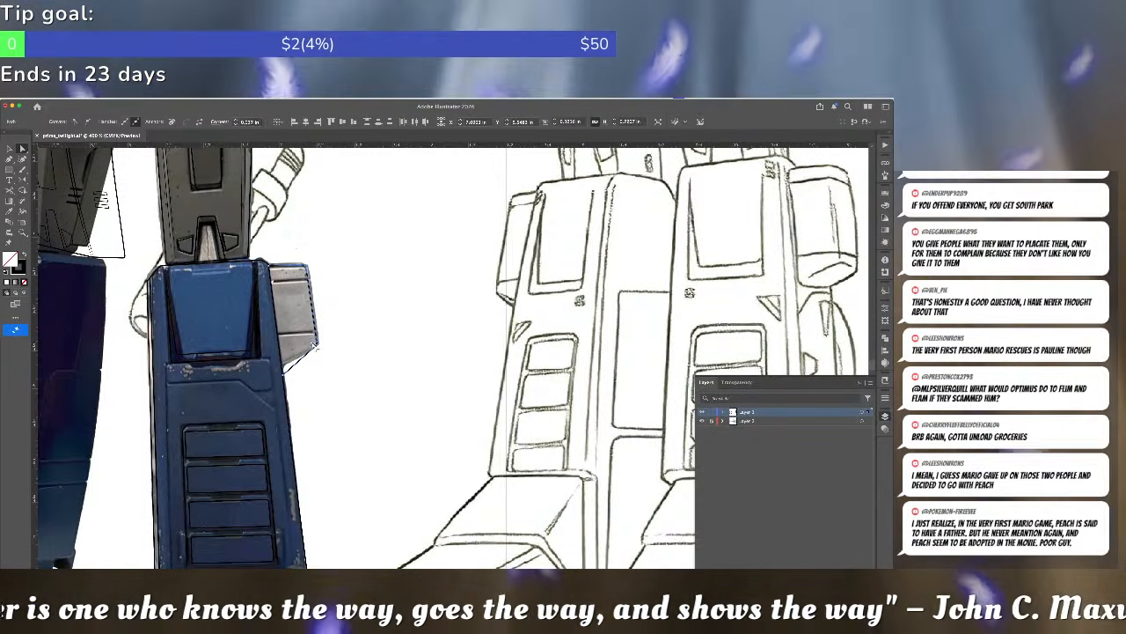
left_click(335, 331, "super")
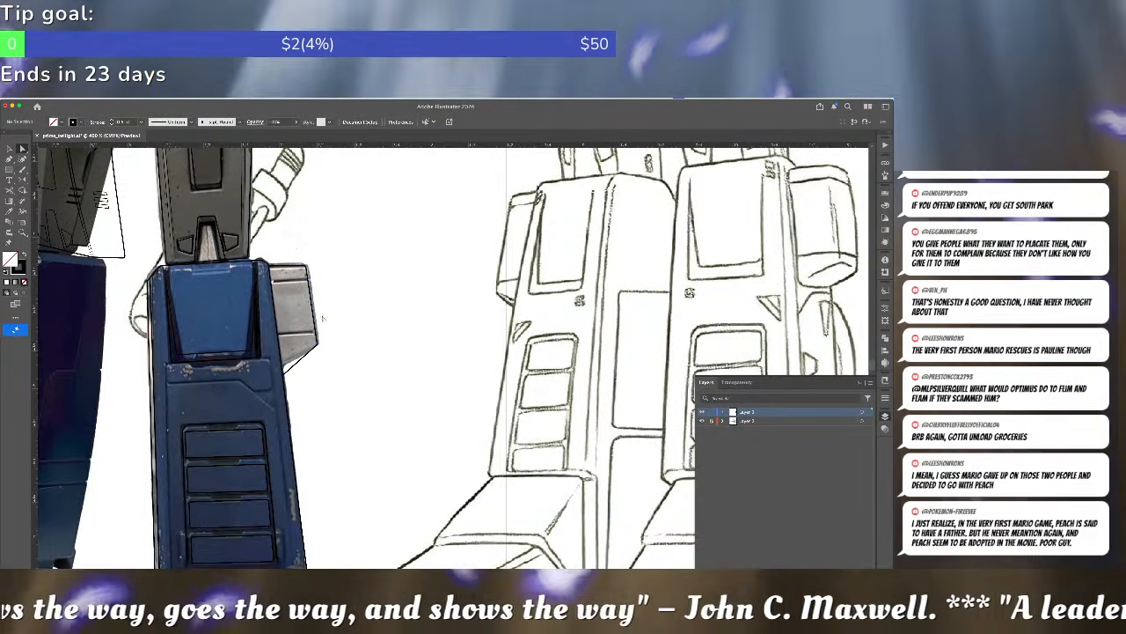
- Trace the grey side block's upper groove with a line across the block and a parallel copy just below it
left_click(274, 285, "super")
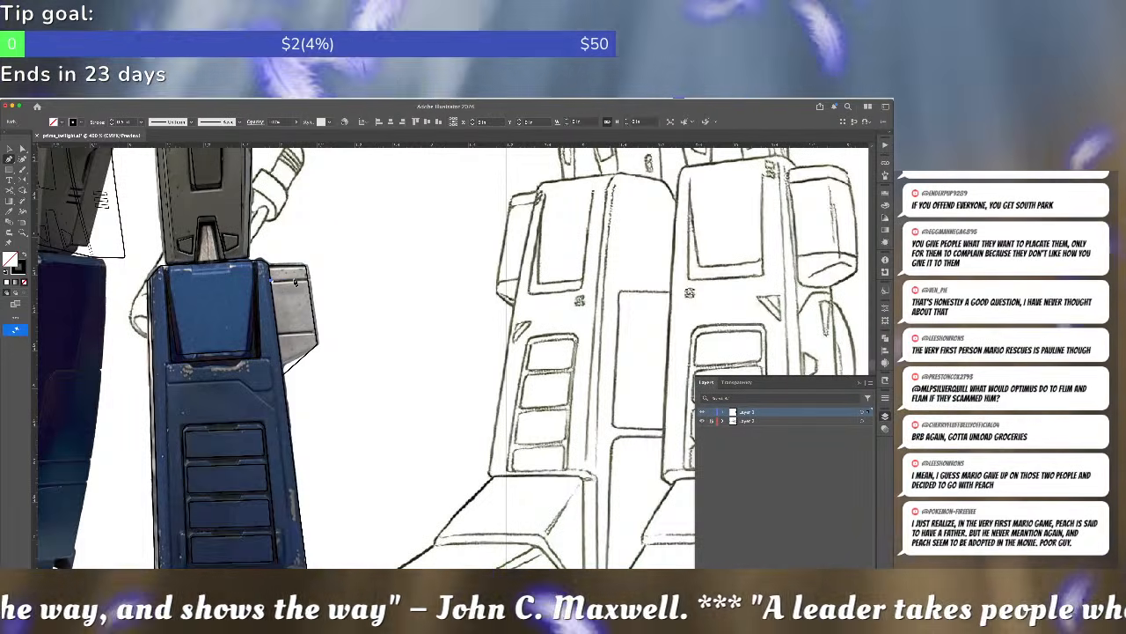
scroll(309, 280, "up", 3)
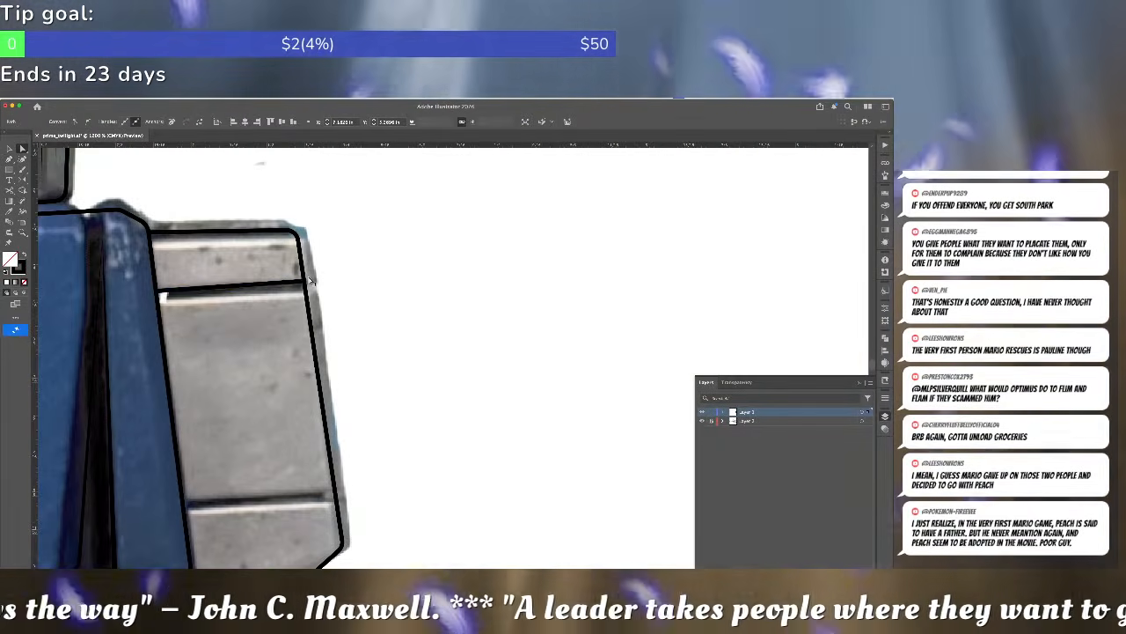
left_click(252, 289)
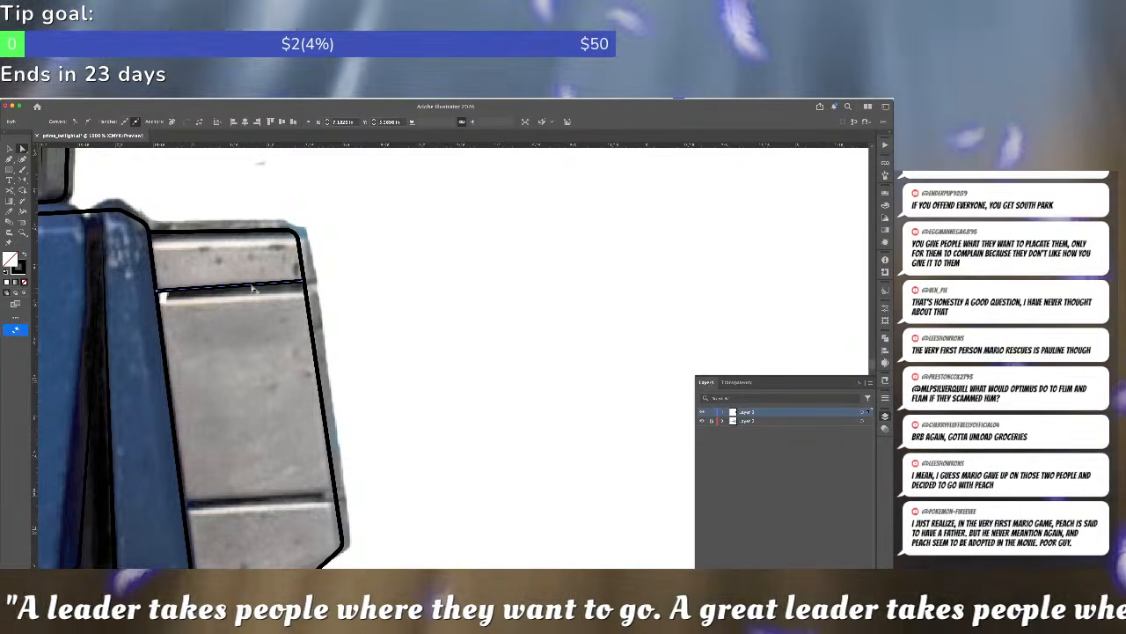
left_click_drag(251, 288, 305, 283)
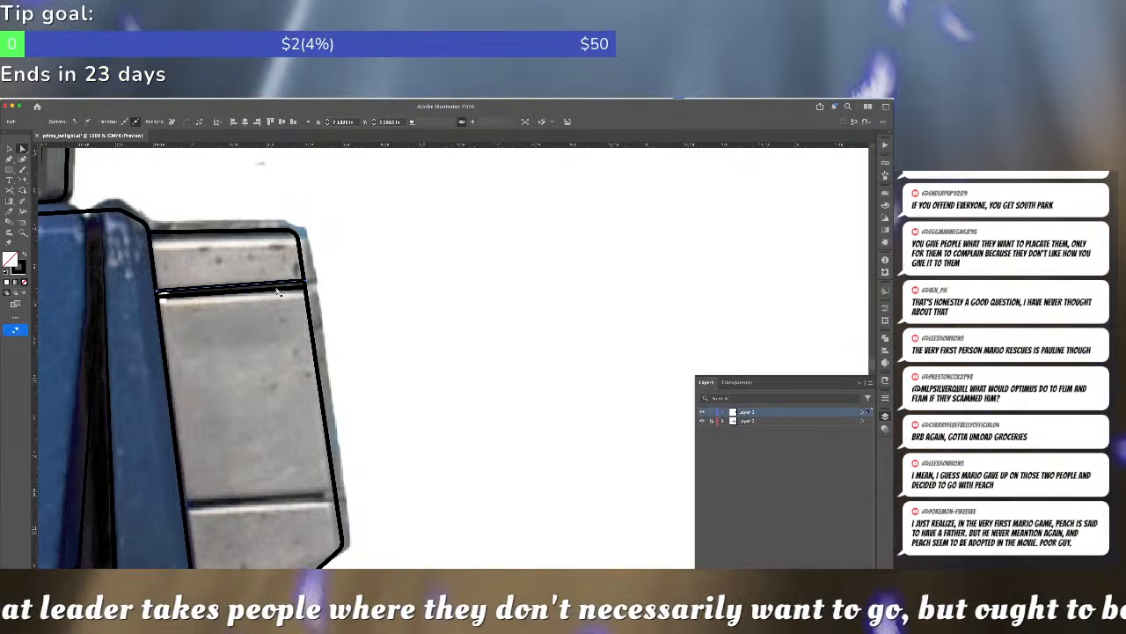
left_click(266, 292, "shift")
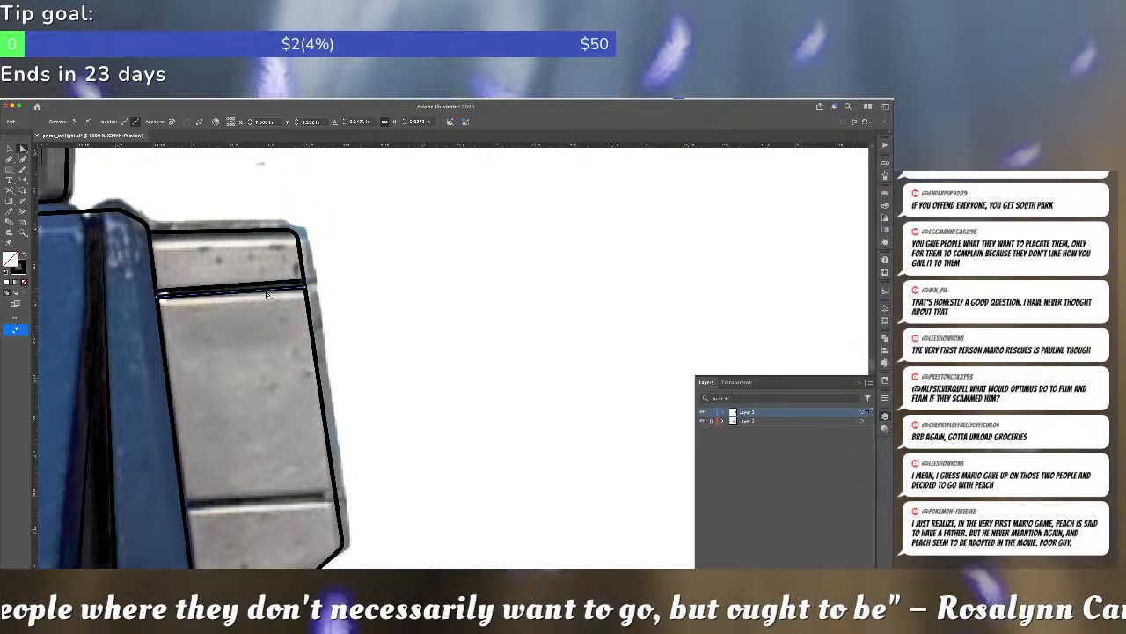
- Copy the pair of groove lines down to the grey block's lower groove and fit their outer ends to the outline
key("v")
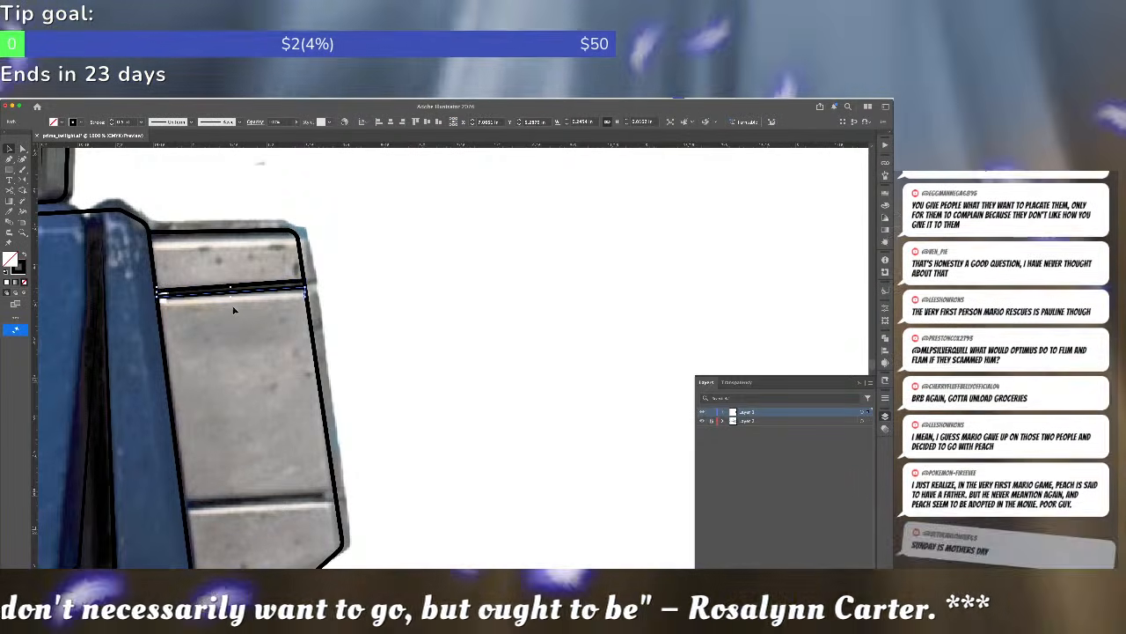
left_click_drag(250, 296, 274, 506)
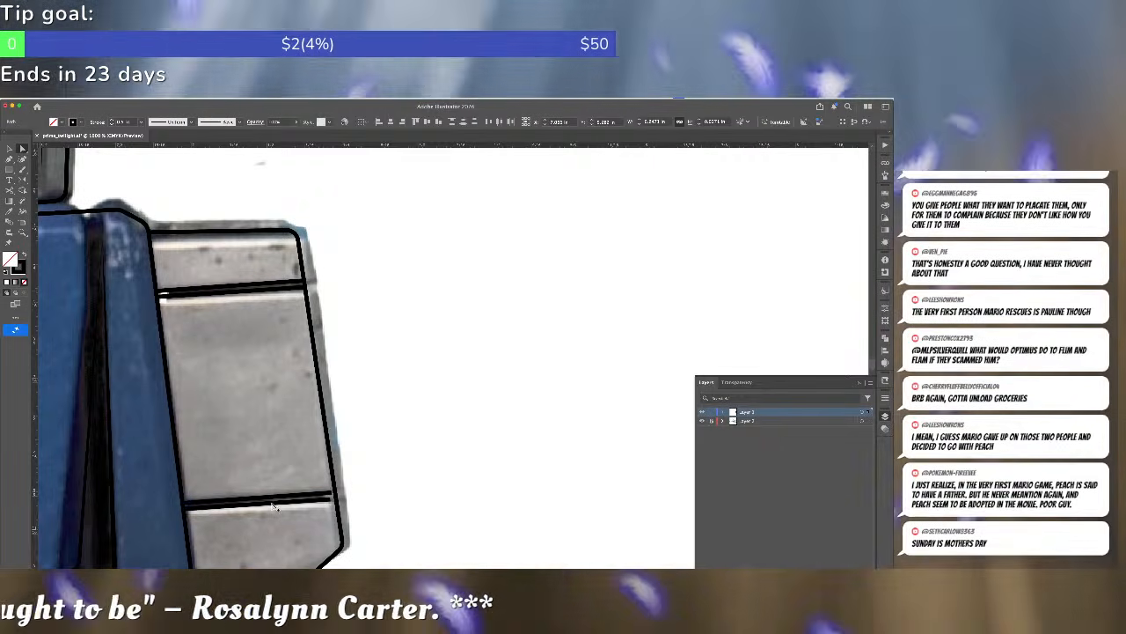
left_click(353, 490)
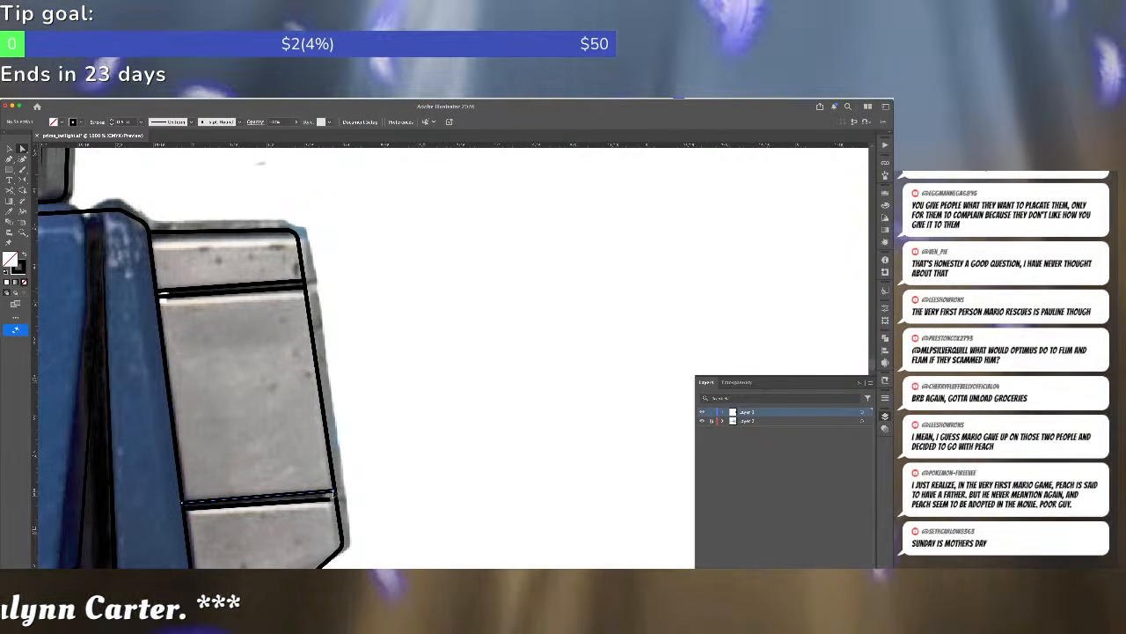
left_click(334, 498)
key("v")
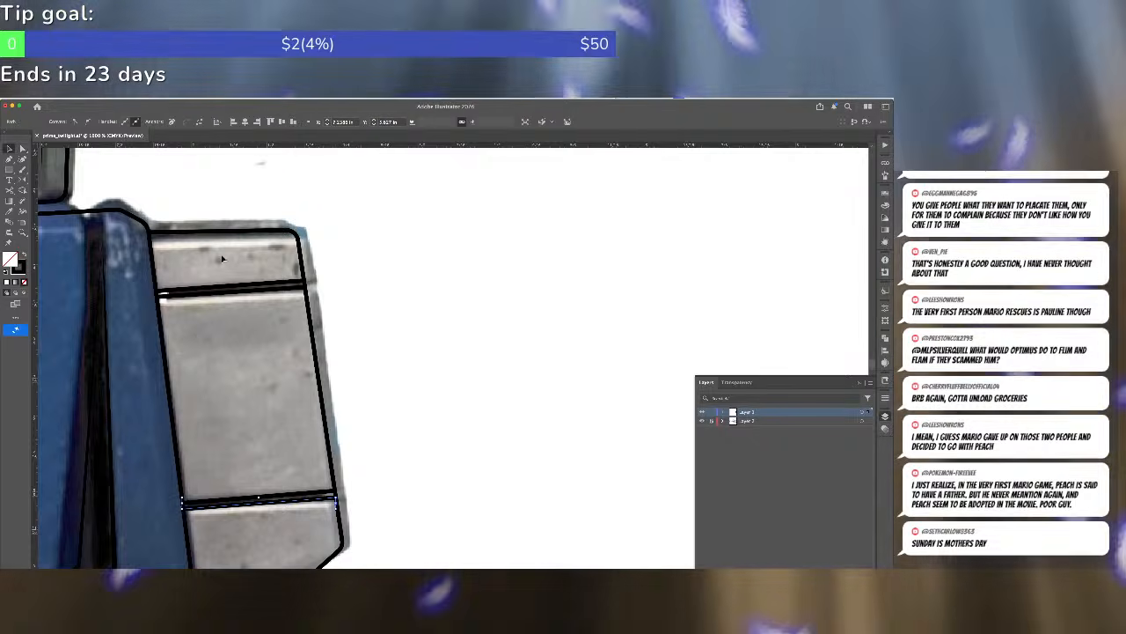
- Reduce the stroke weight of all four groove lines on the grey side block to 0.25 pt
left_click_drag(259, 533, 248, 266)
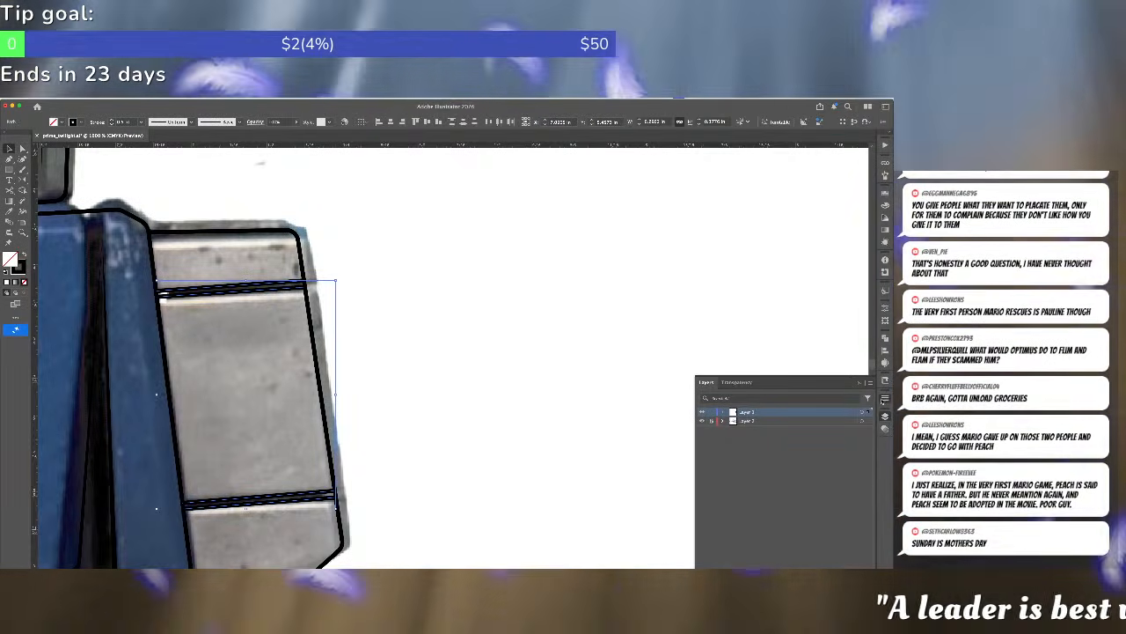
left_click(885, 397)
left_click(806, 408)
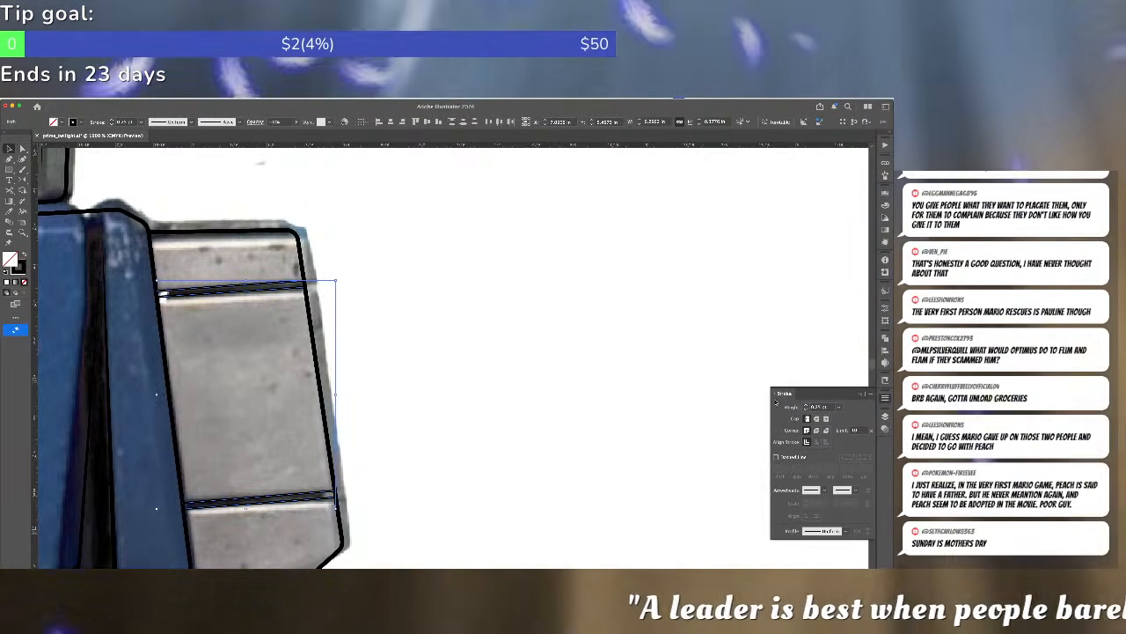
left_click(479, 402)
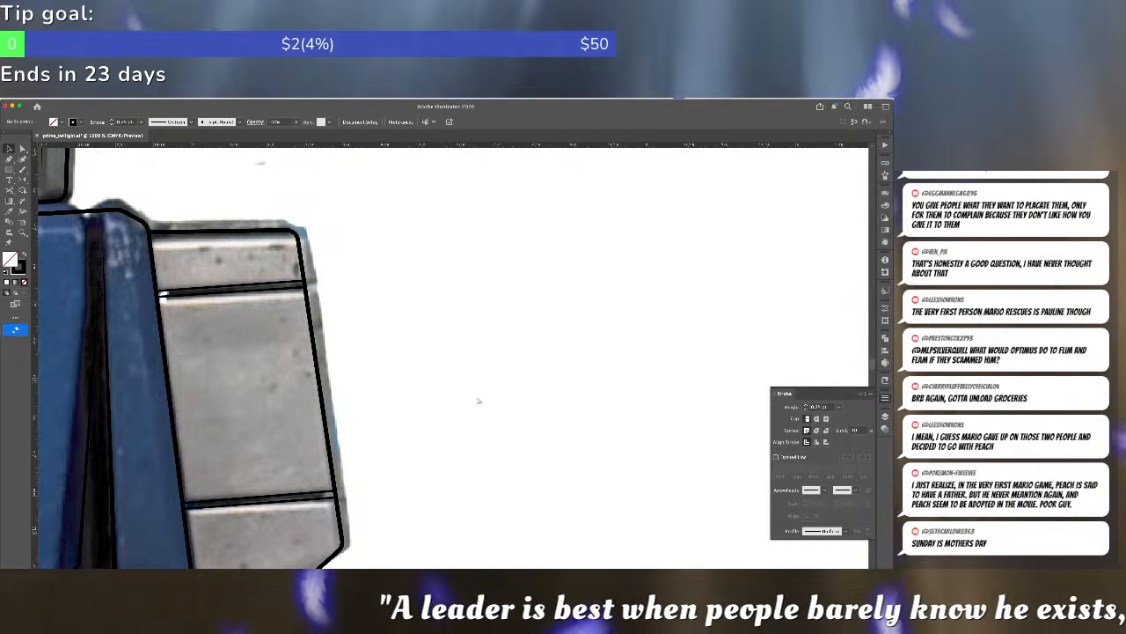
- Hide the reference layer and examine the line art of the whole figure, the legs and the upper body
key("super+minus")
key("super+minus")
key("super+minus")
key("super+minus")
key("super+minus")
key("super+minus")
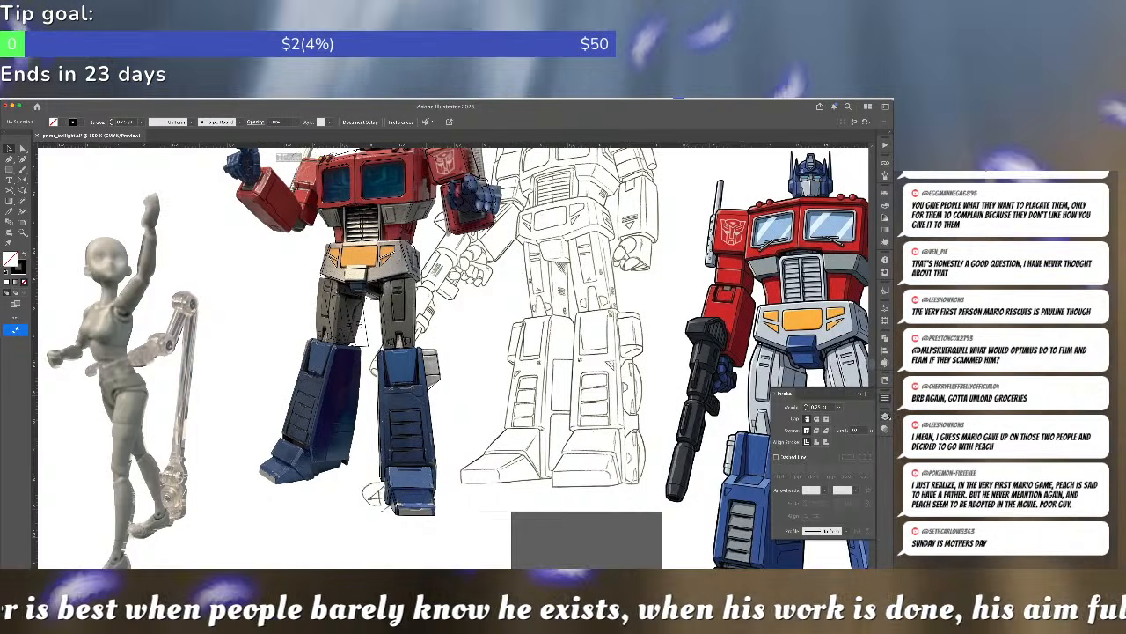
left_click(885, 414)
left_click(885, 415)
left_click(886, 414)
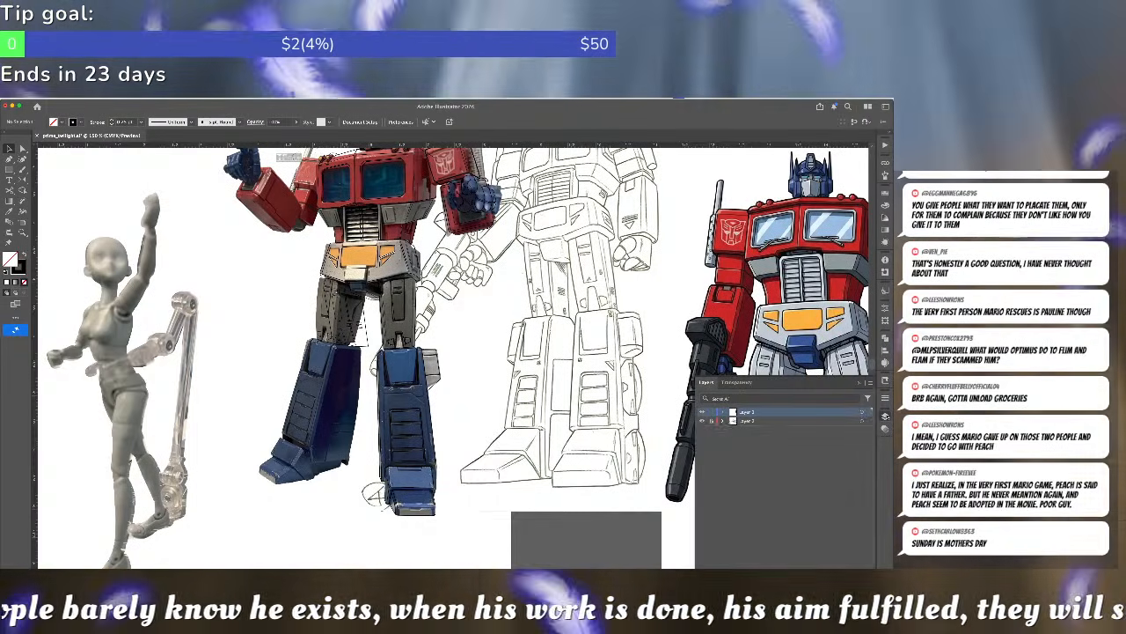
left_click(702, 421)
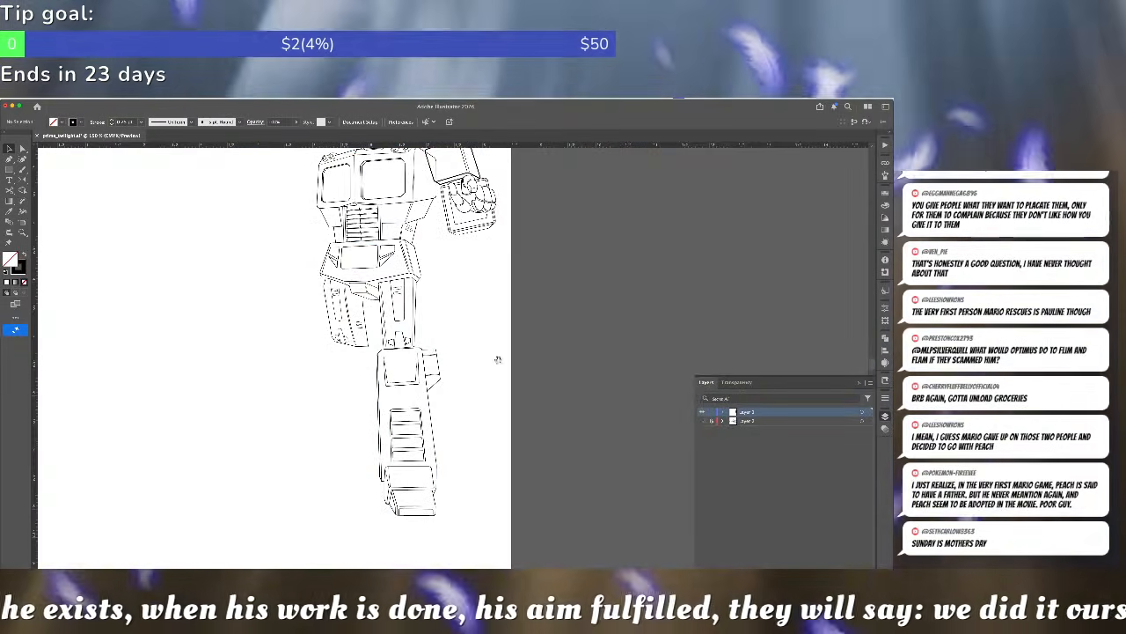
left_click_drag(402, 332, 383, 426)
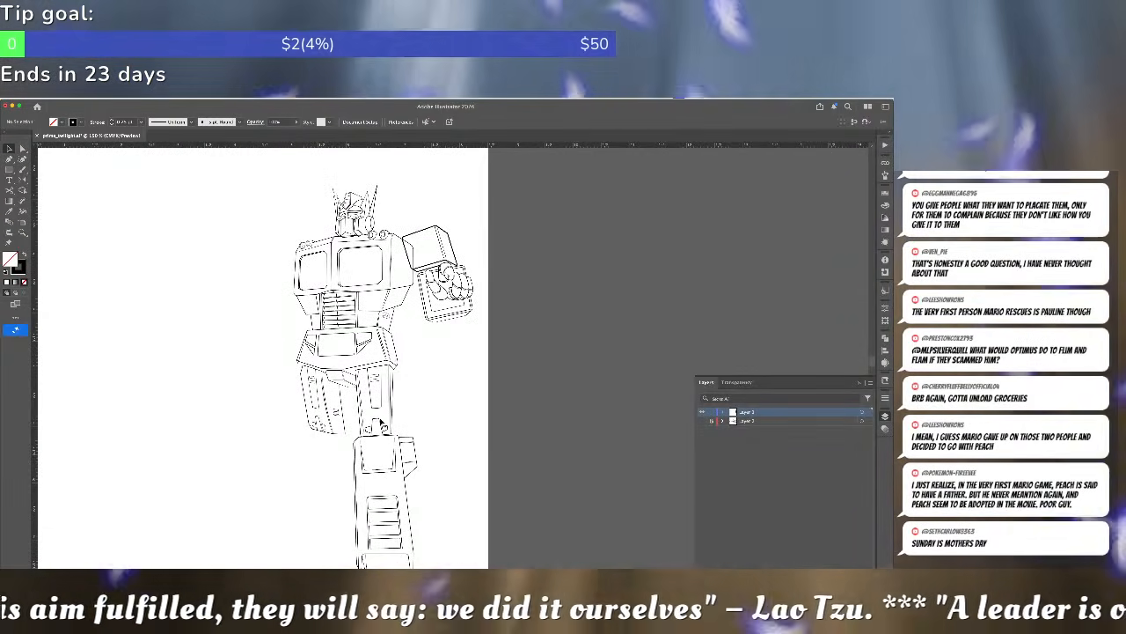
key("super+equal")
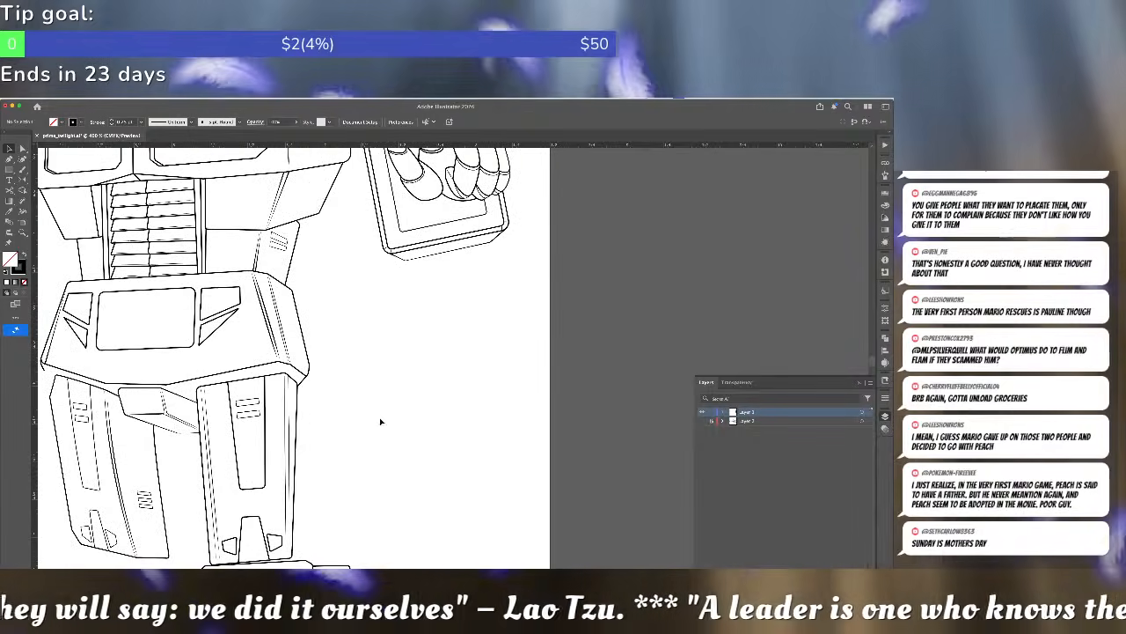
scroll(384, 354, "up", 6)
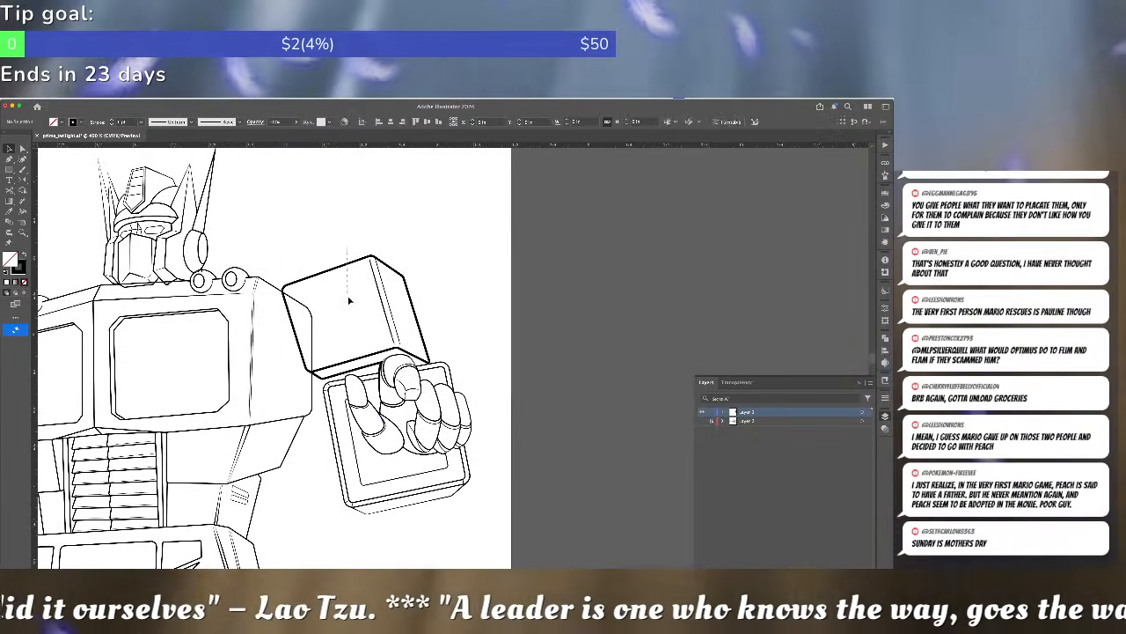
- Match the shoulder block outline's stroke to the thinner torso lines with the Eyedropper
left_click(350, 297)
key("i")
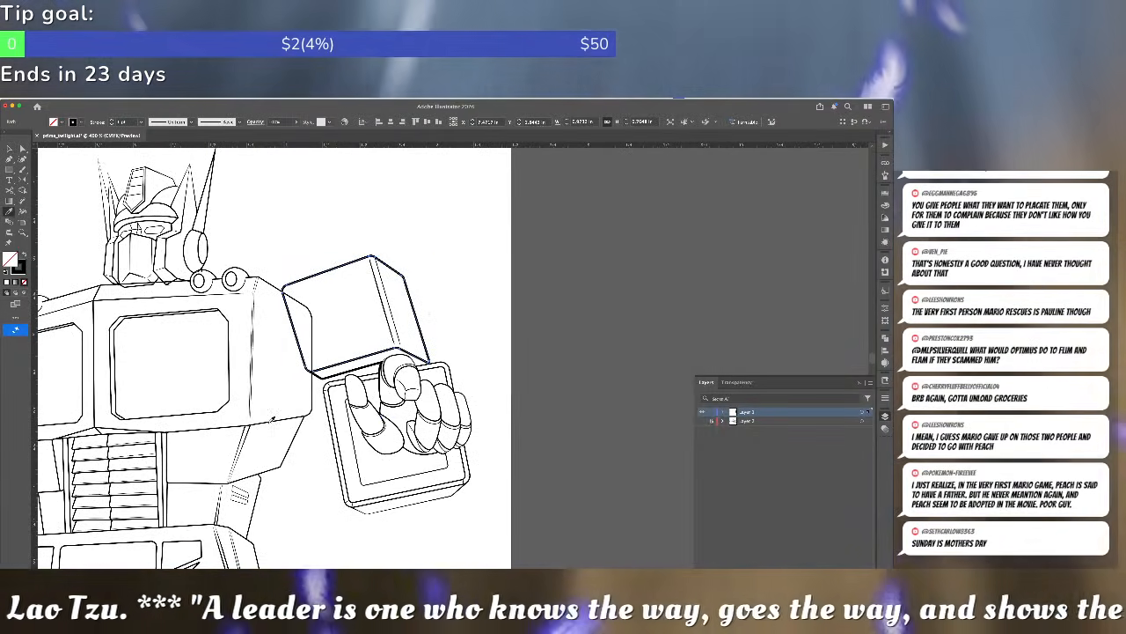
left_click(273, 420)
key("super+shift+a")
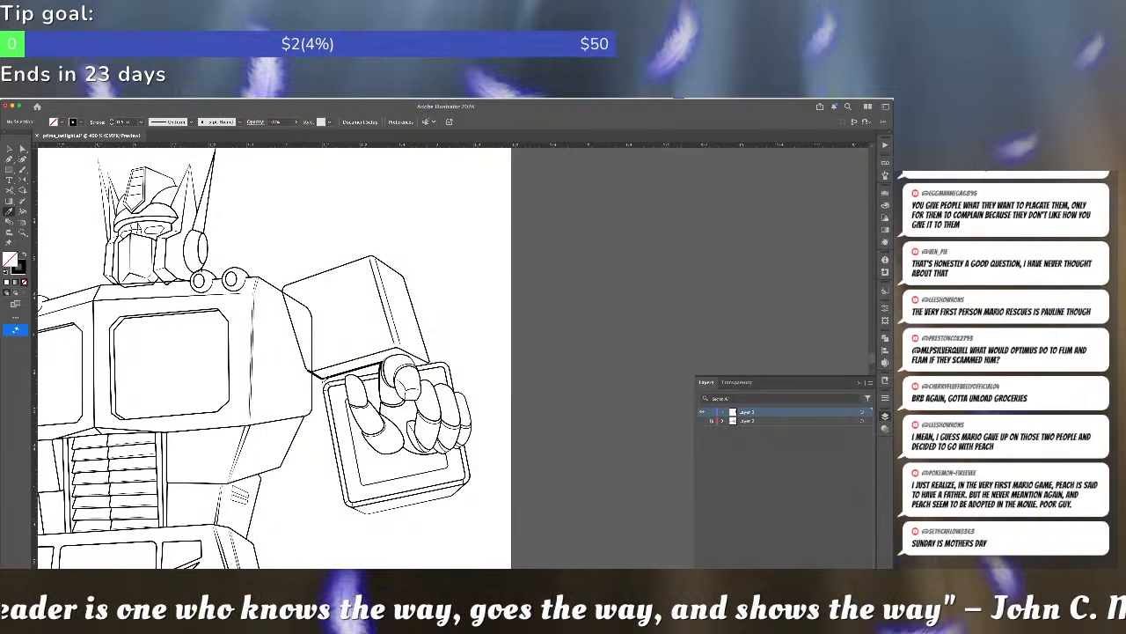
- Cut the path along the shoulder block's bottom edge at the lower corner nearest the torso with the Scissors tool
key("a")
key("c")
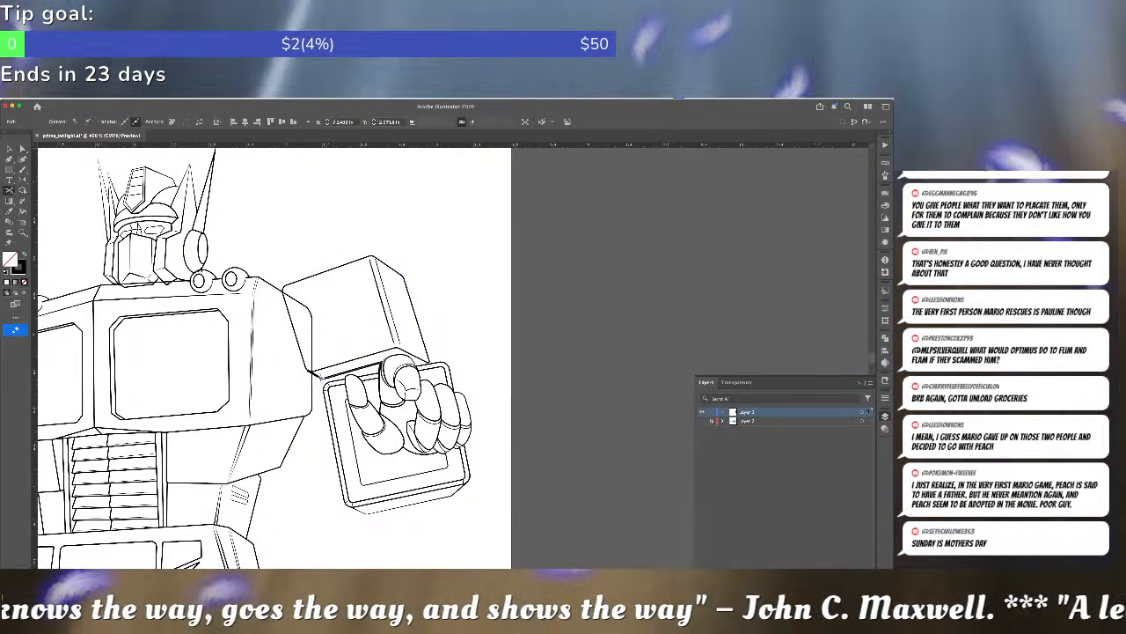
left_click(322, 377)
key("super+shift+a")
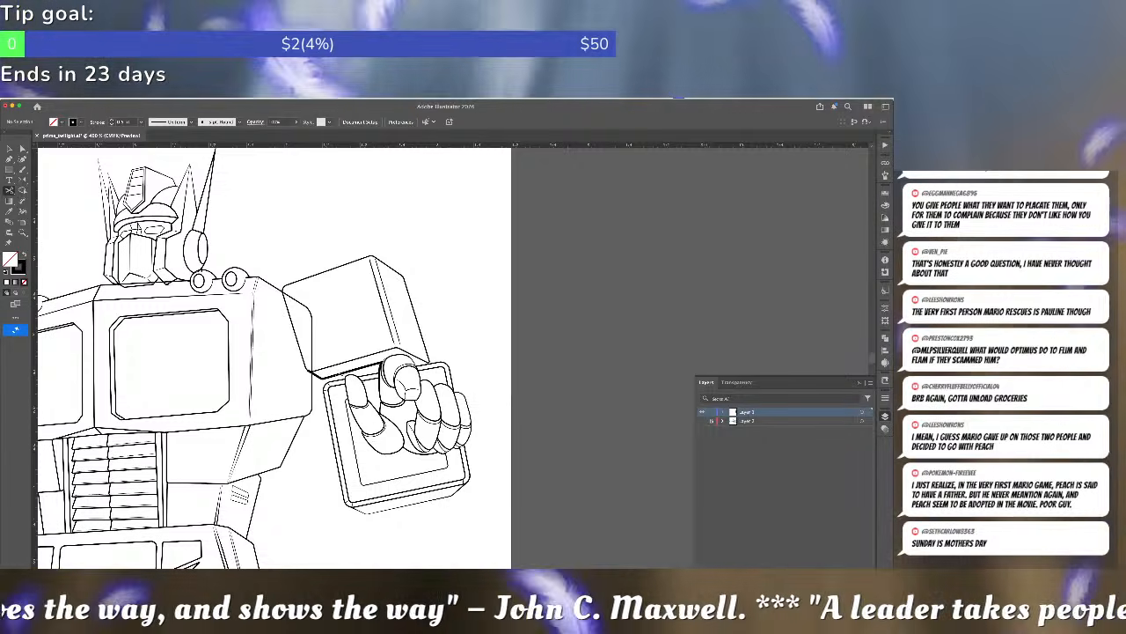
- Match the stroke of the thick line along the shoulder block's bottom edge to the thin edge line above it
key("v")
left_click(337, 375)
key("i")
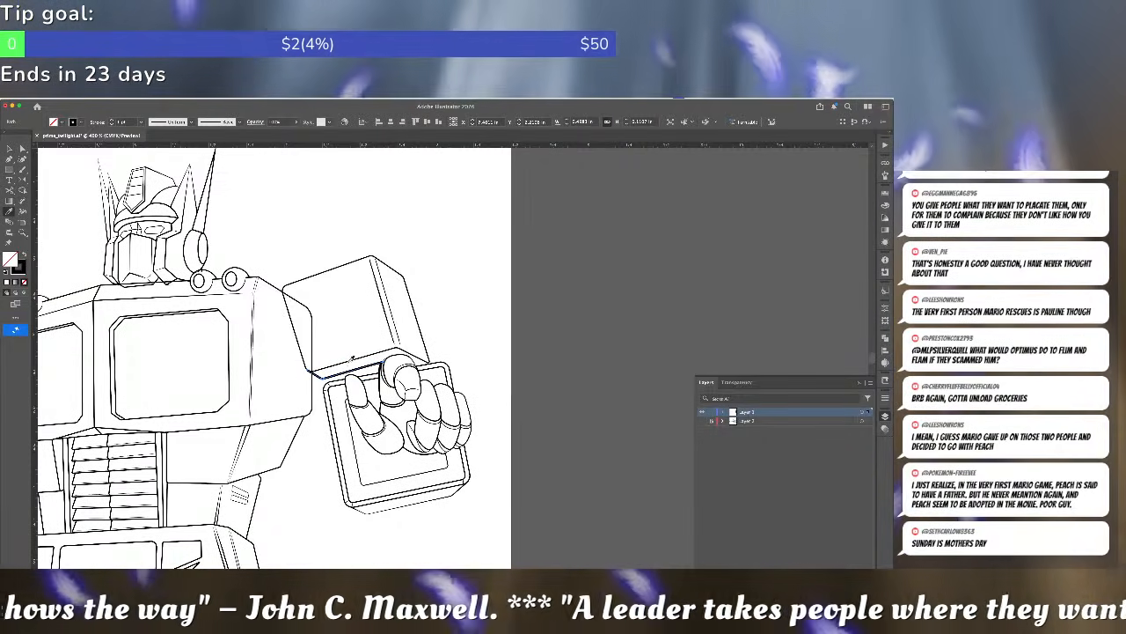
left_click(352, 359)
key("a")
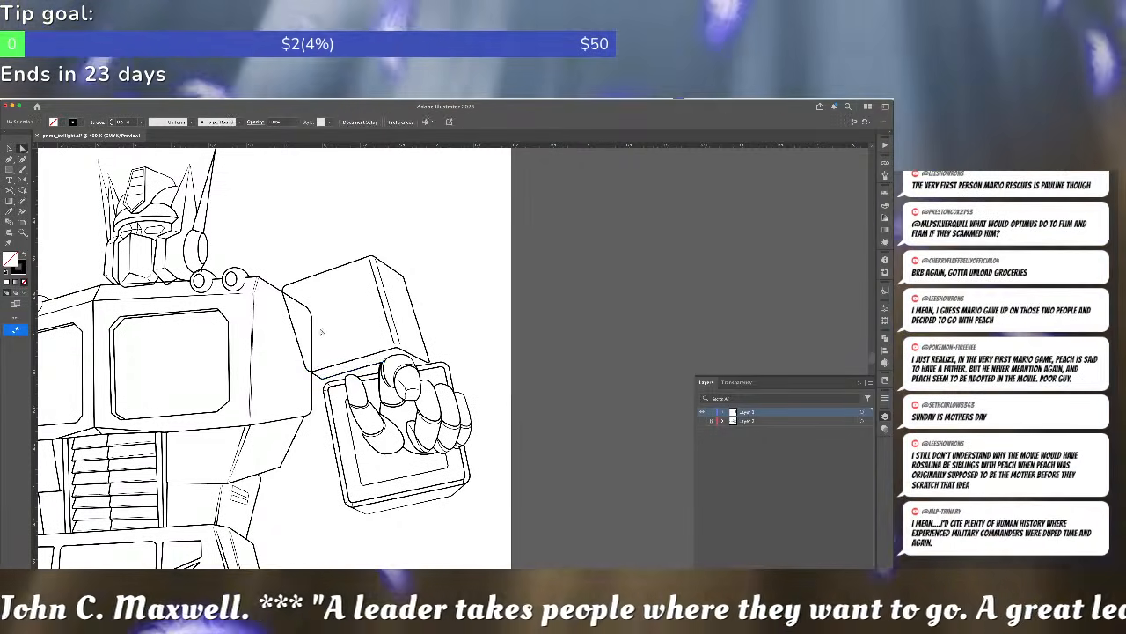
- Draw a black Pen shape in the torso's opacity mask to hide the torso outline overlapping the shoulder block
left_click(312, 333)
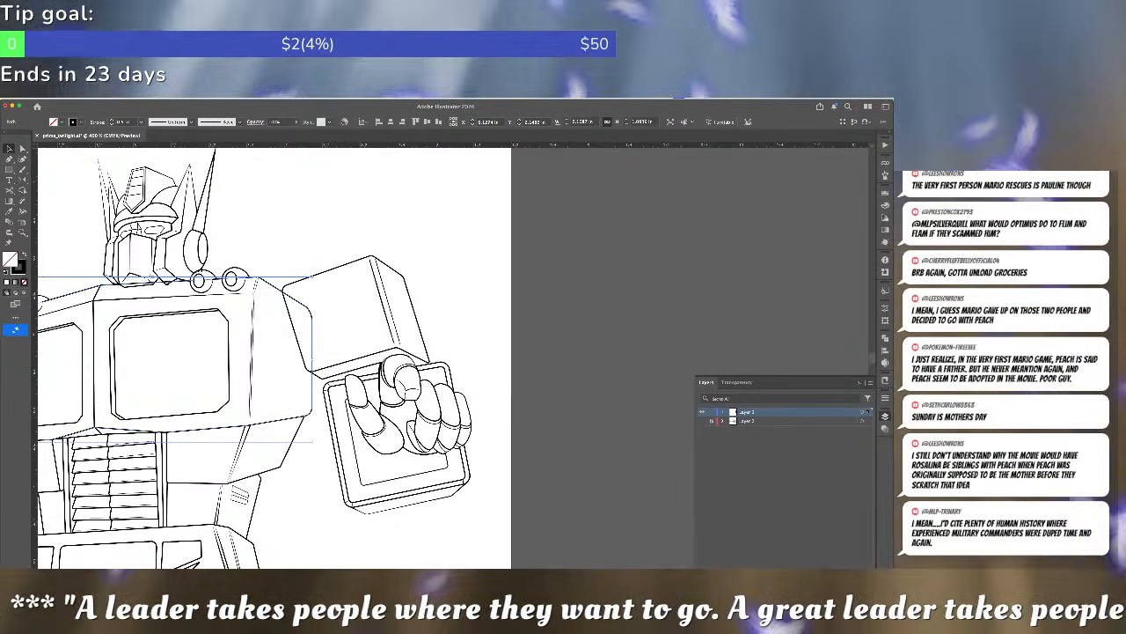
left_click(885, 428)
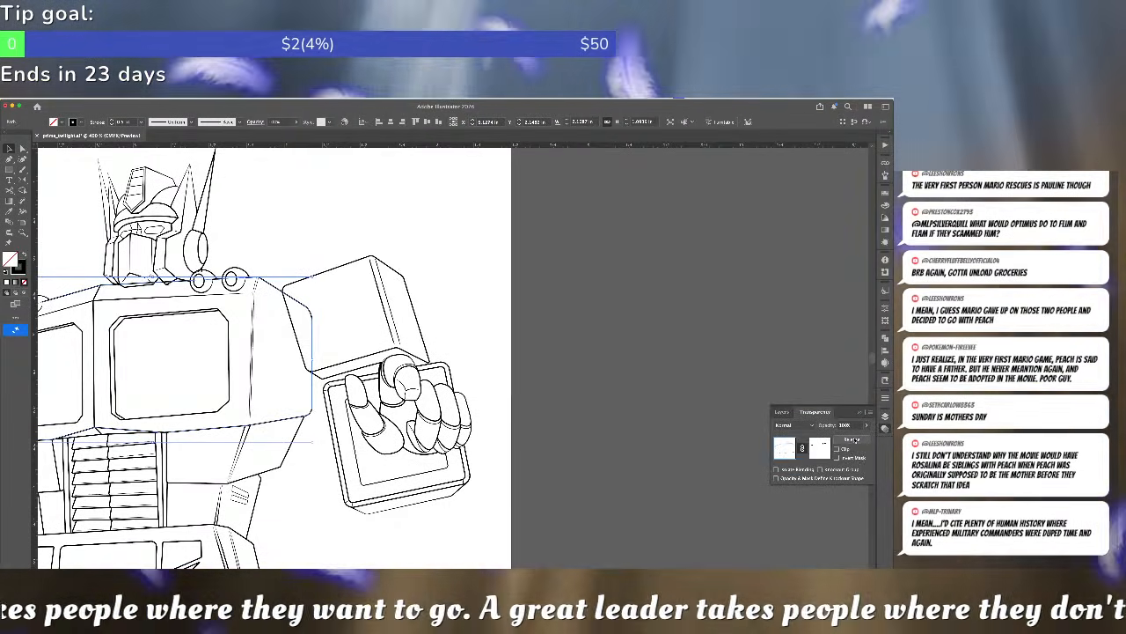
left_click(854, 439)
left_click(837, 448)
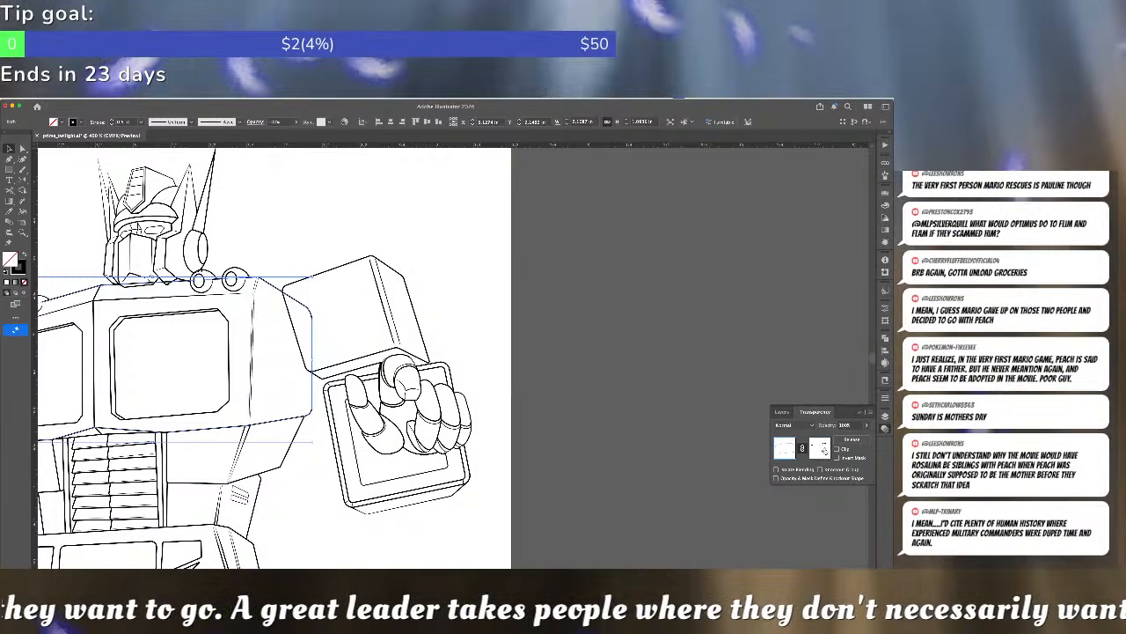
left_click(825, 450)
key("p")
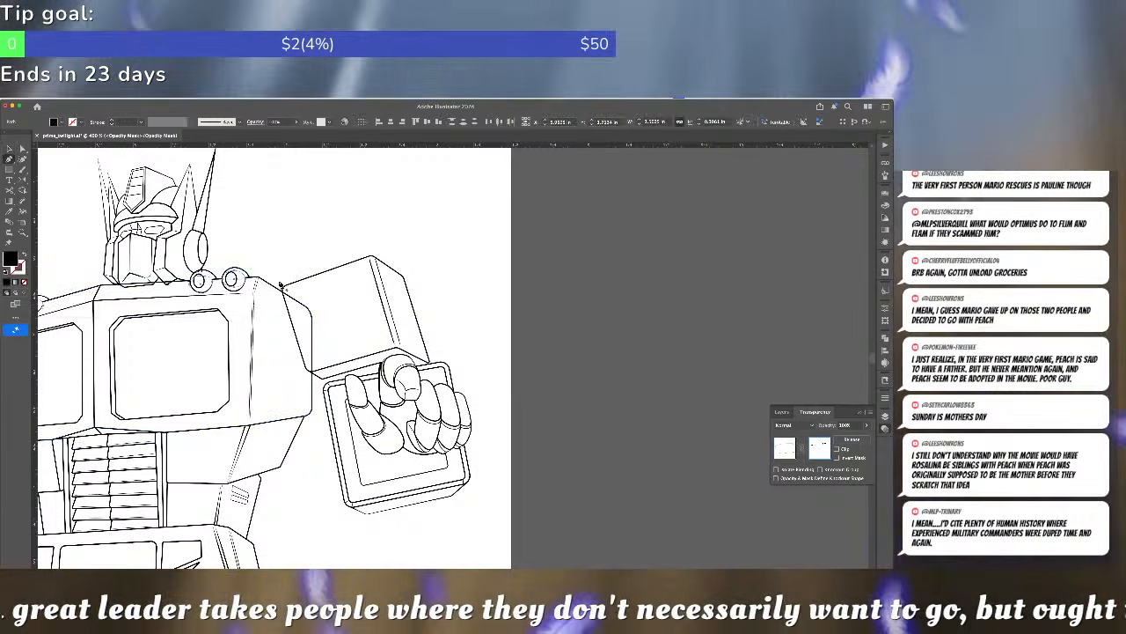
left_click(280, 282)
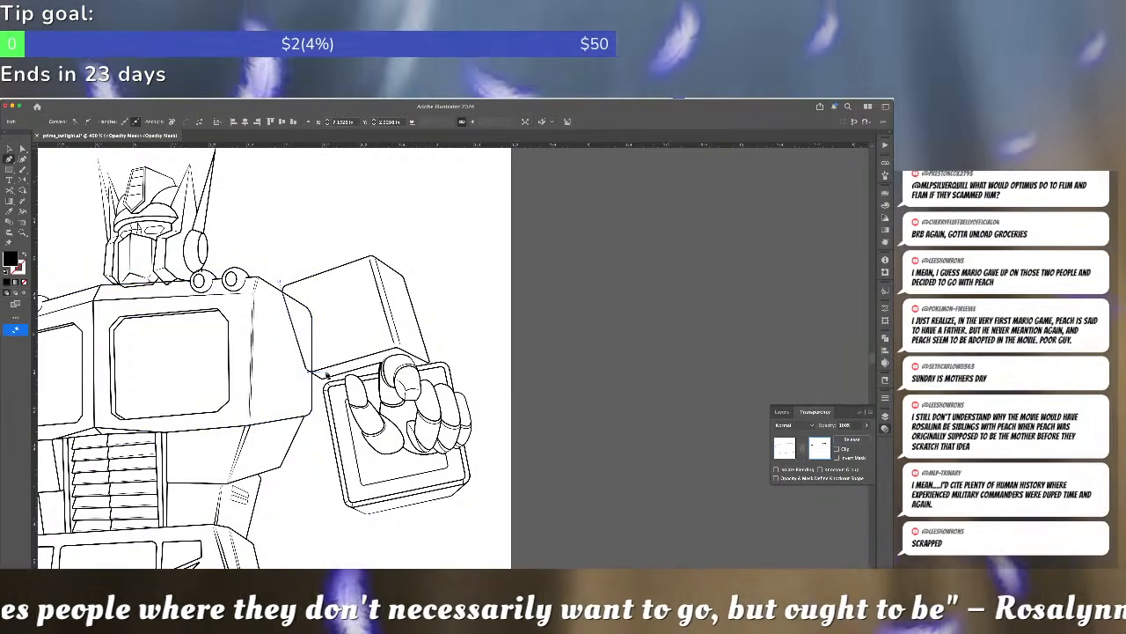
left_click(280, 282)
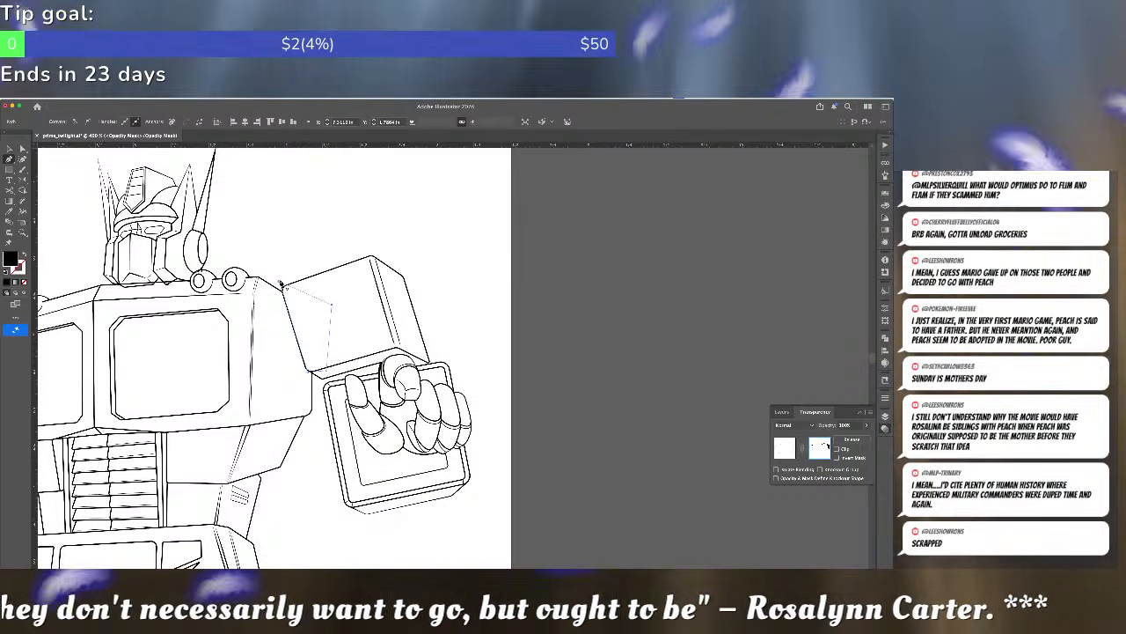
key("a")
left_click(311, 260)
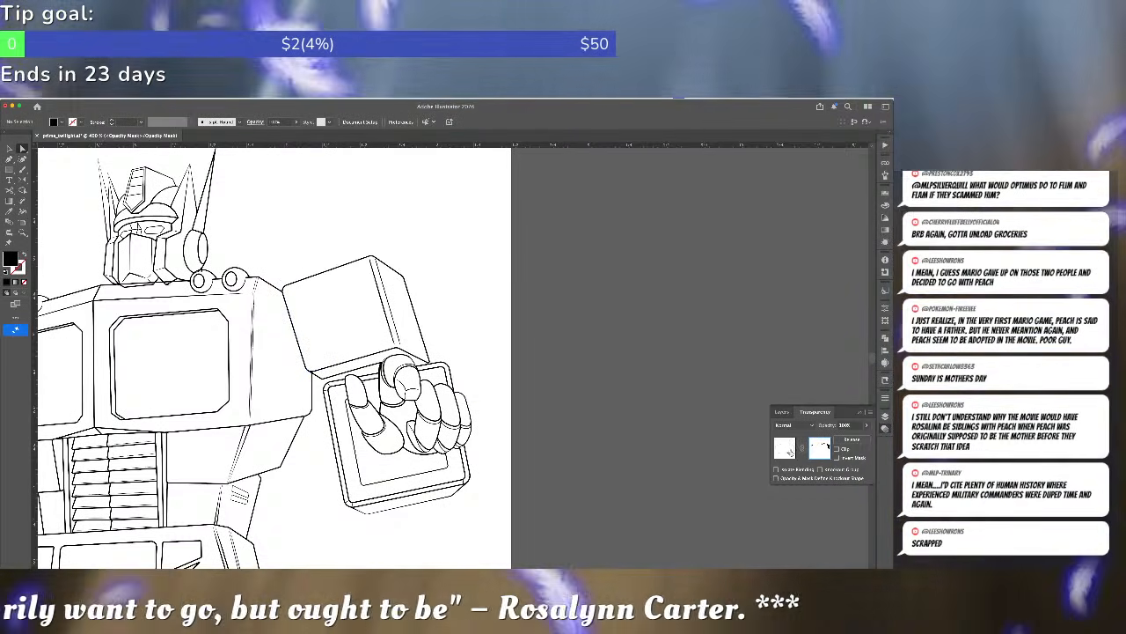
left_click(788, 450)
left_click(601, 332)
- Examine the line art of the whole figure and the upper body
key("super+minus")
key("super+minus")
key("super+minus")
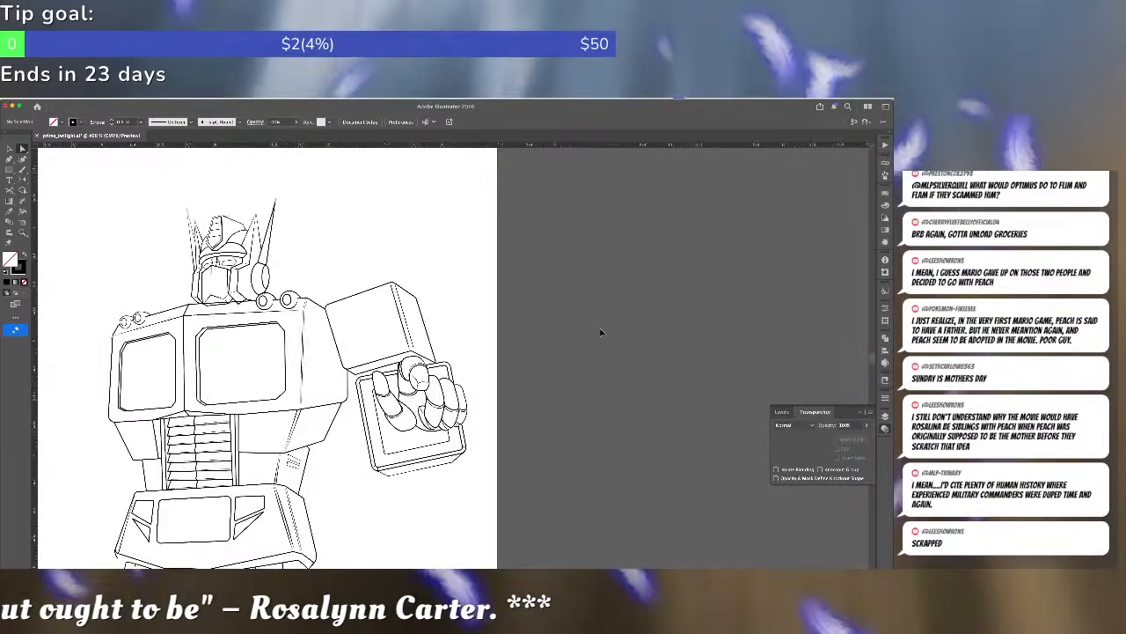
key("super+equal")
key("super+minus")
key("super+minus")
key("super+minus")
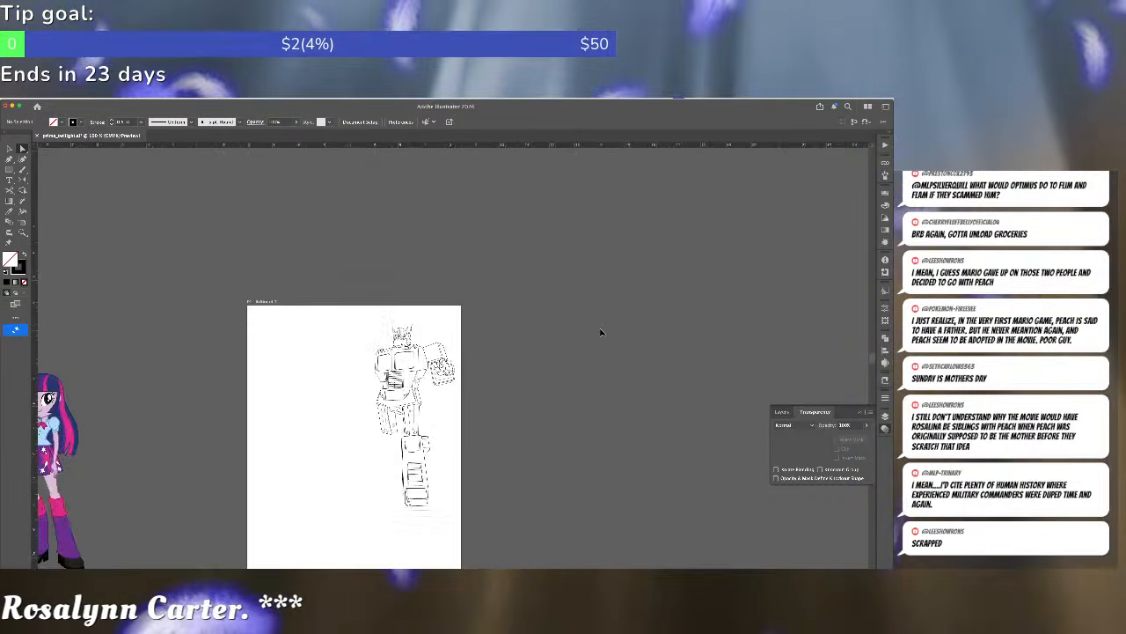
key("super+equal")
key("super+equal")
key("super+equal")
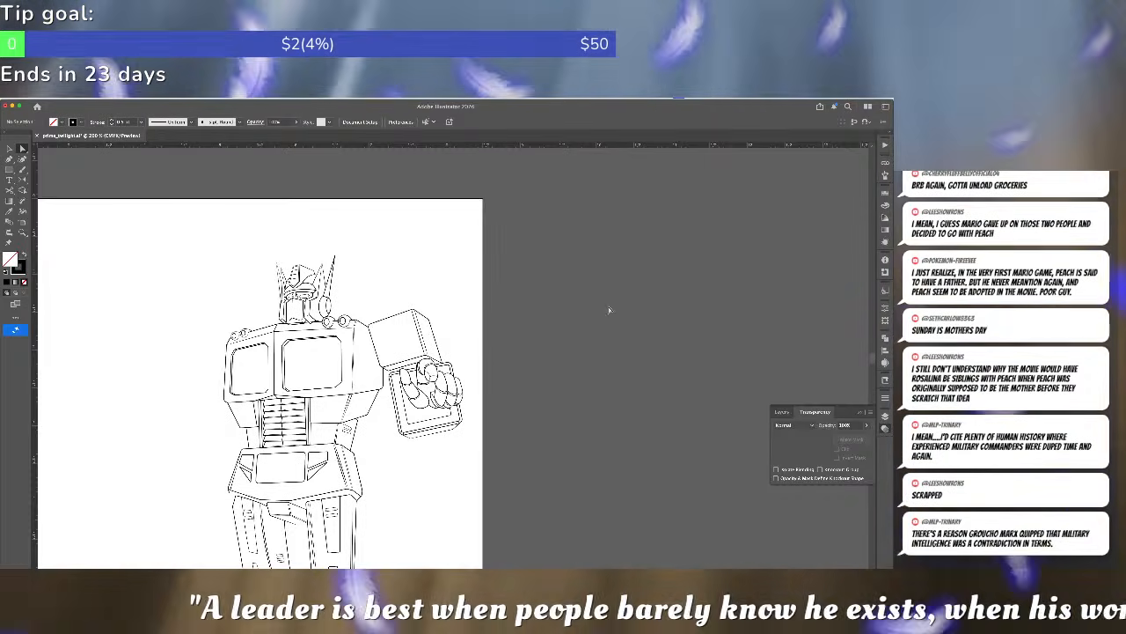
- Reopen the torso's opacity mask and adjust the mask shape's corner point at the shoulder block's lower corner nearest the torso
left_click(885, 416)
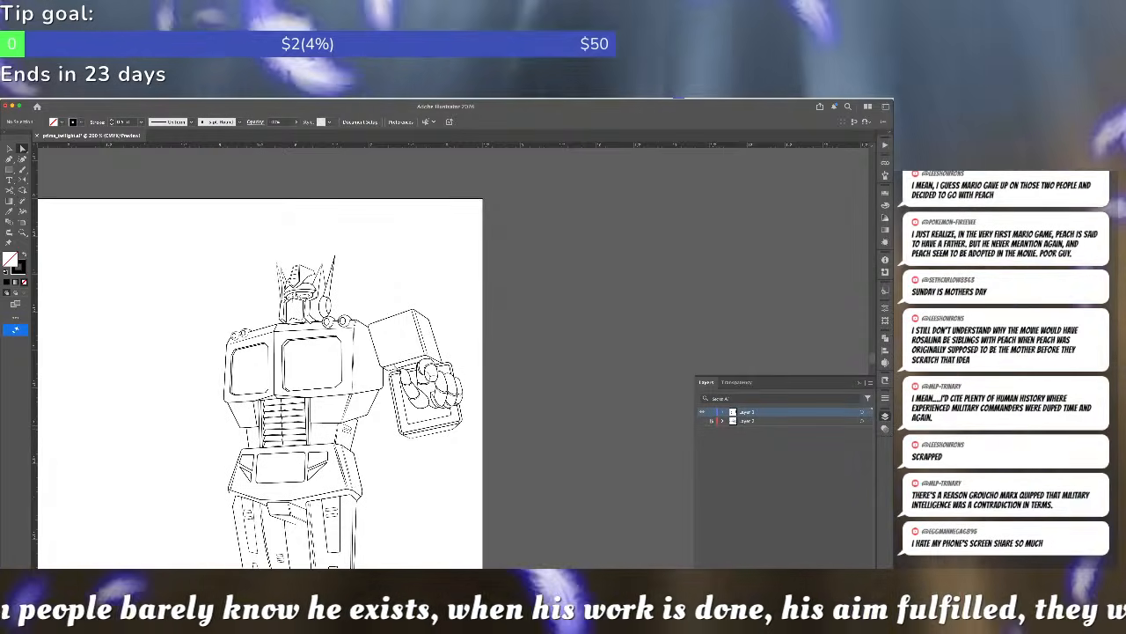
scroll(398, 370, "up", 5)
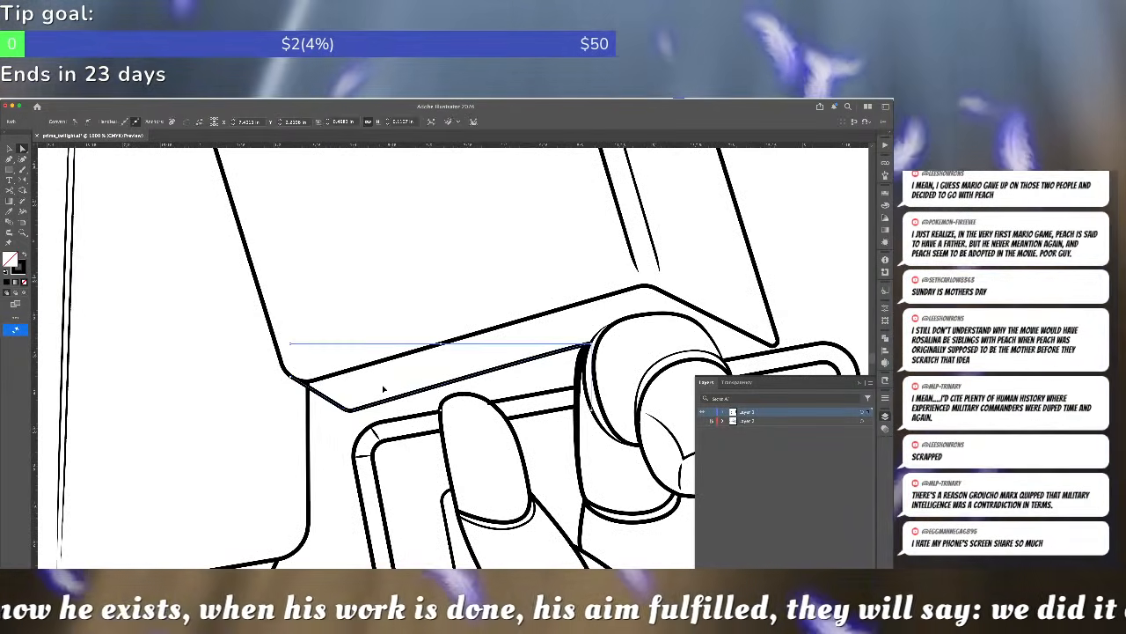
left_click_drag(311, 409, 307, 174)
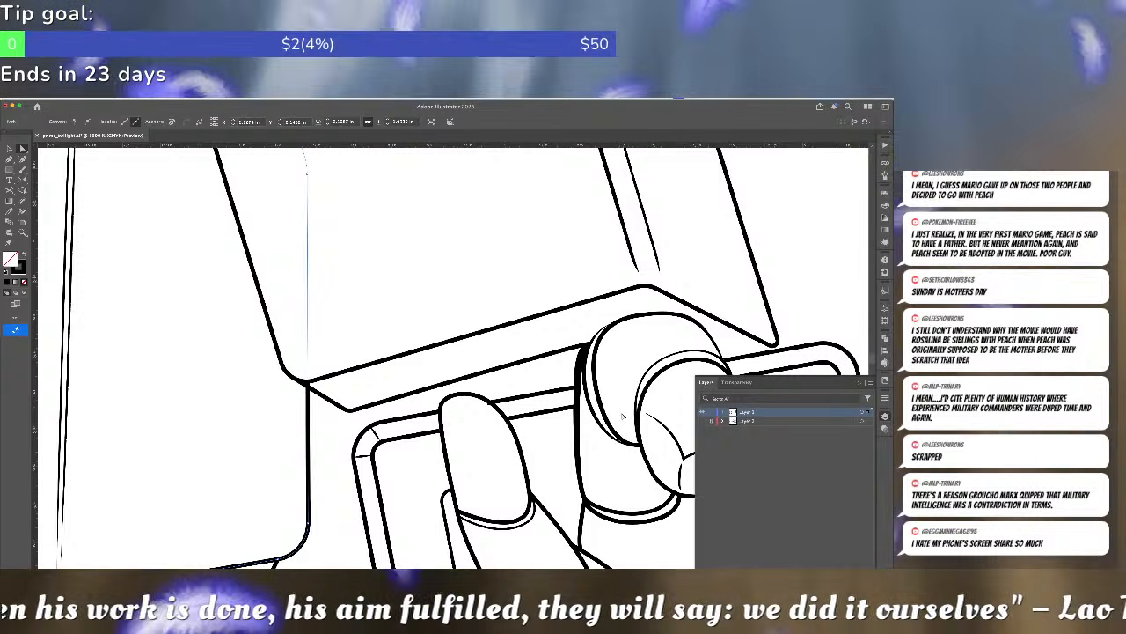
left_click(466, 456)
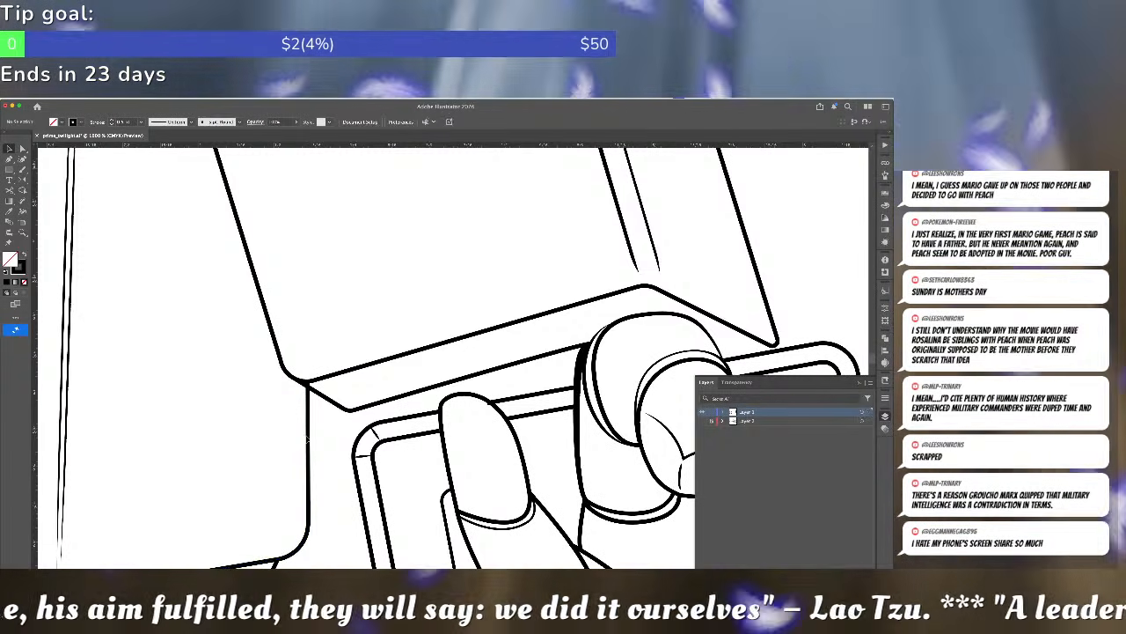
left_click(308, 439)
key("super+z")
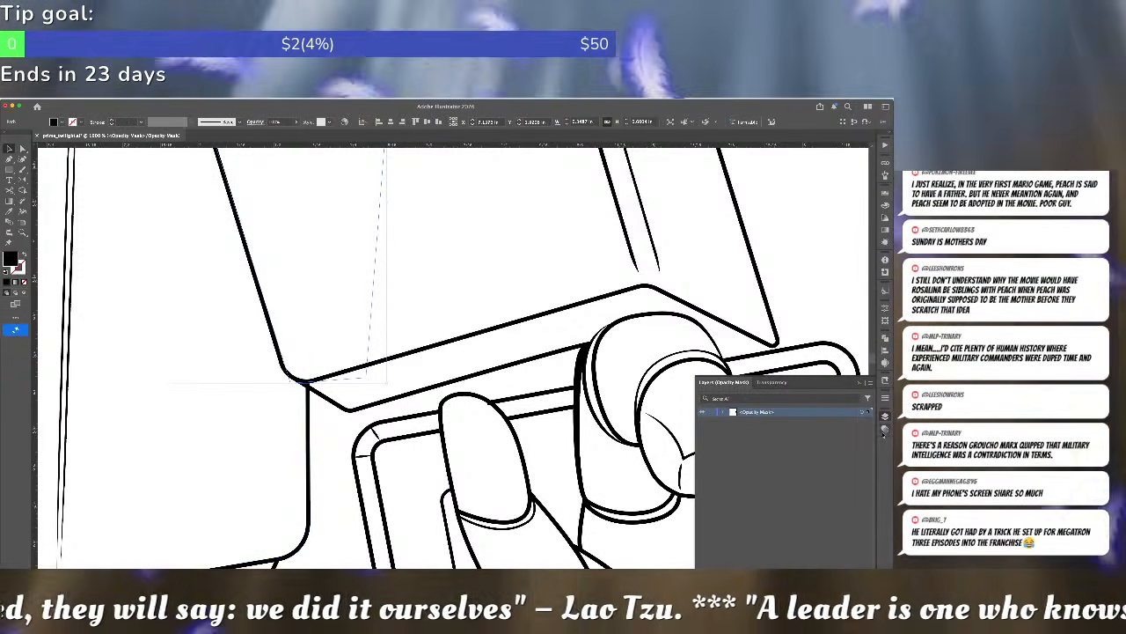
left_click(883, 430)
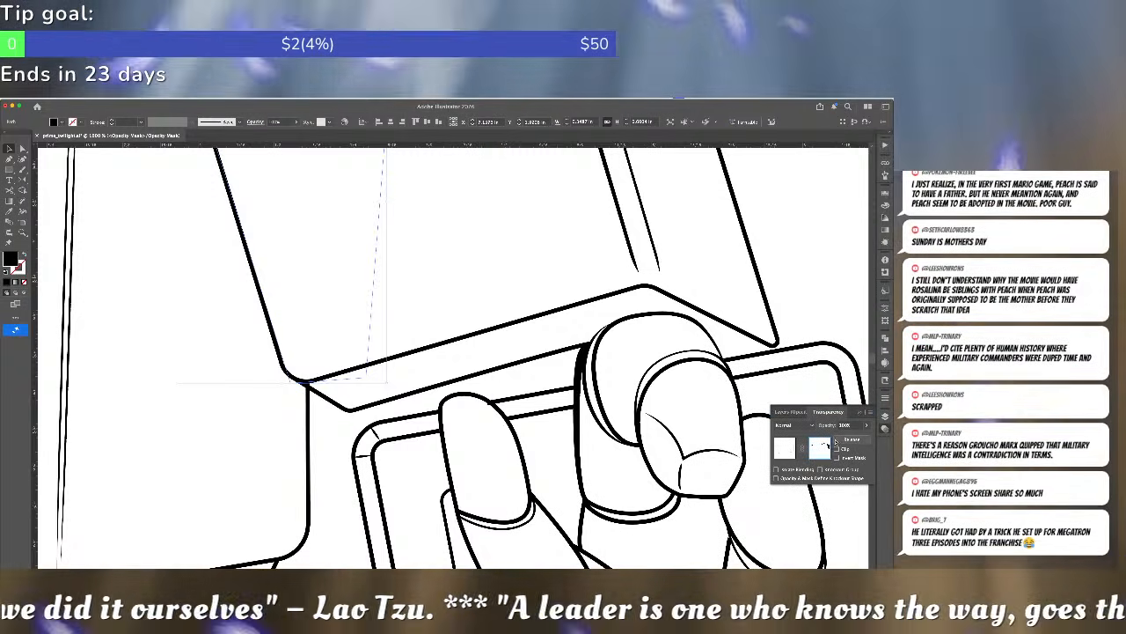
key("a")
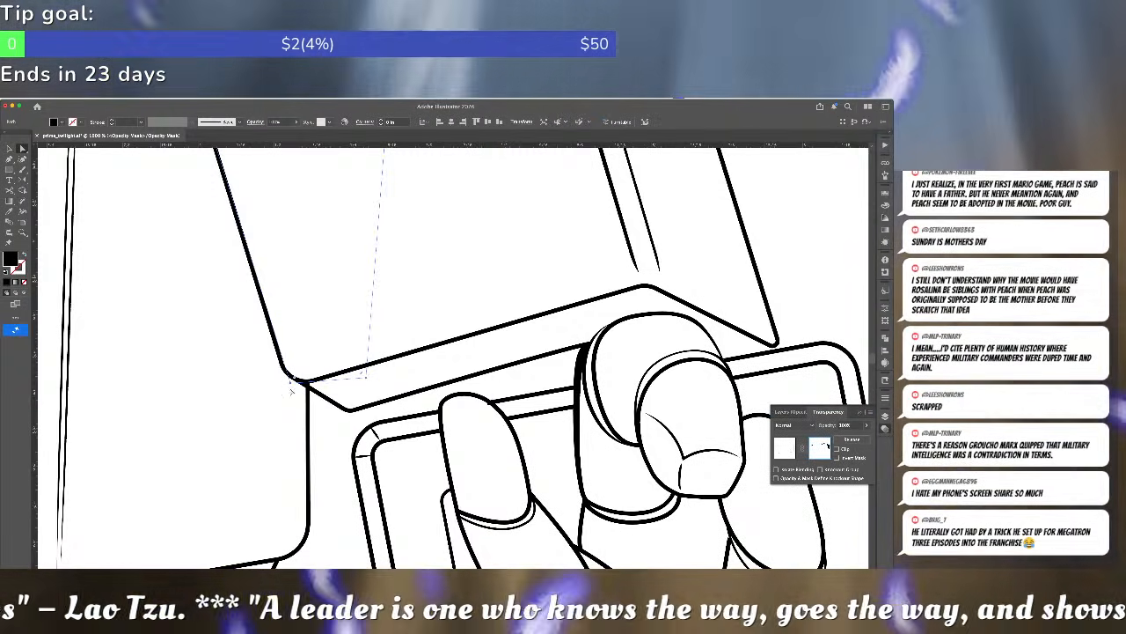
left_click(294, 387)
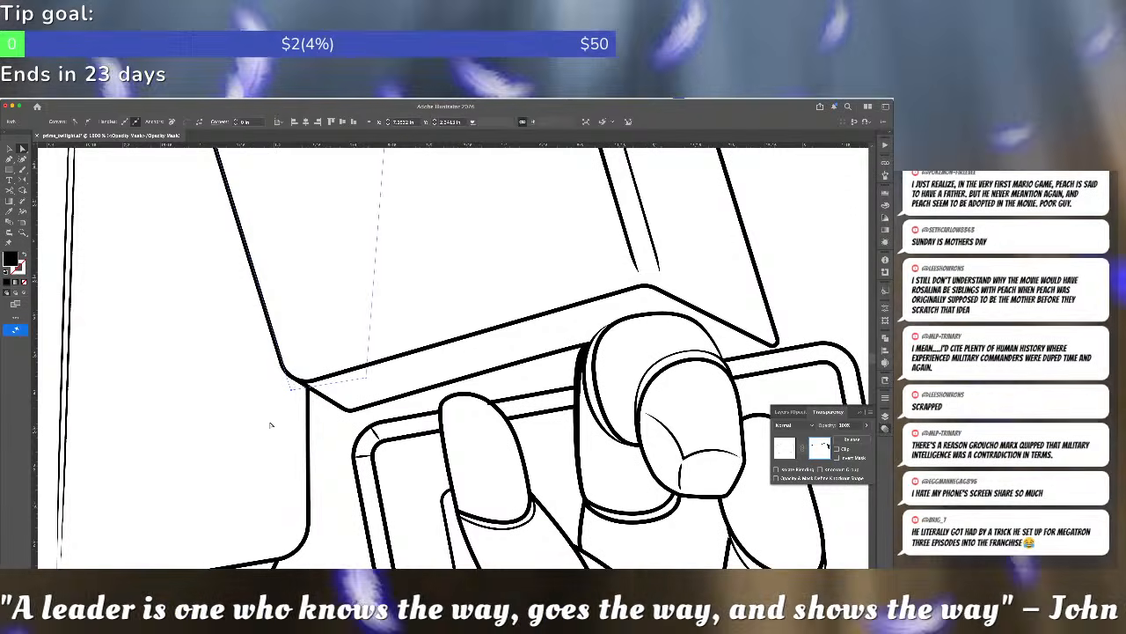
left_click(272, 425)
left_click(785, 450)
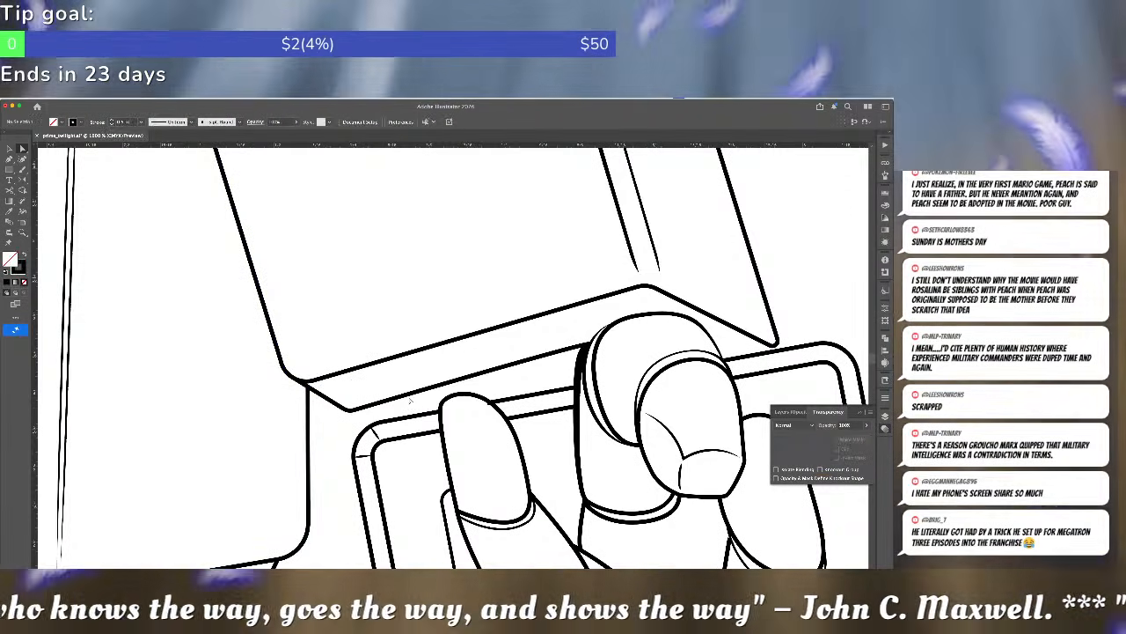
- Draw a short Pen line from the shoulder block's bottom corner nearest the torso to the rounded panel behind the hand
key("p")
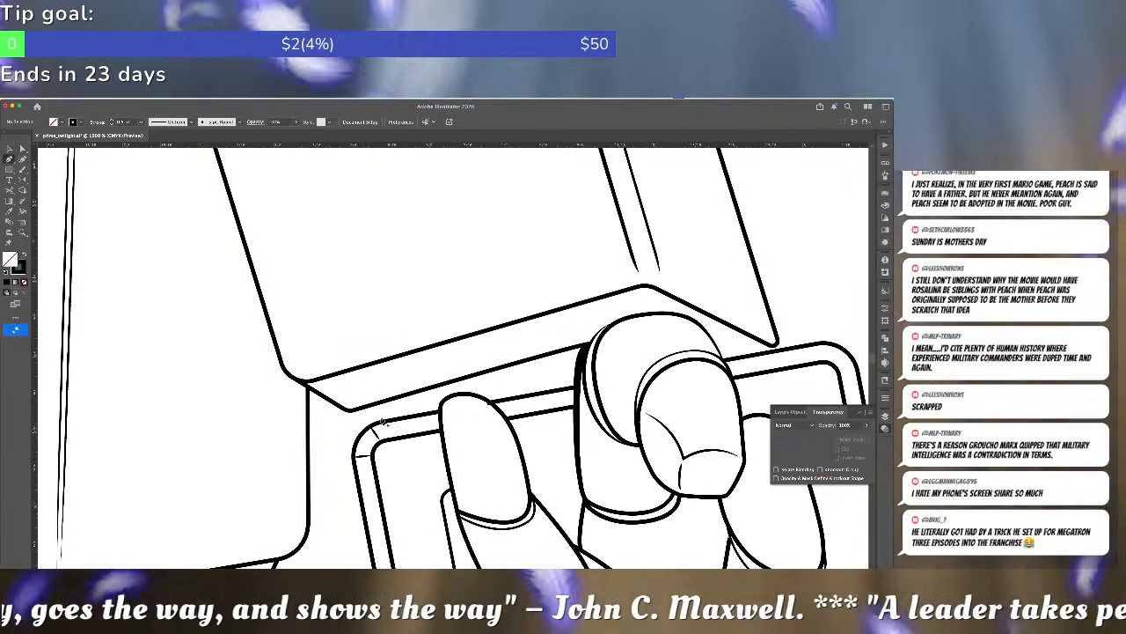
left_click(354, 414)
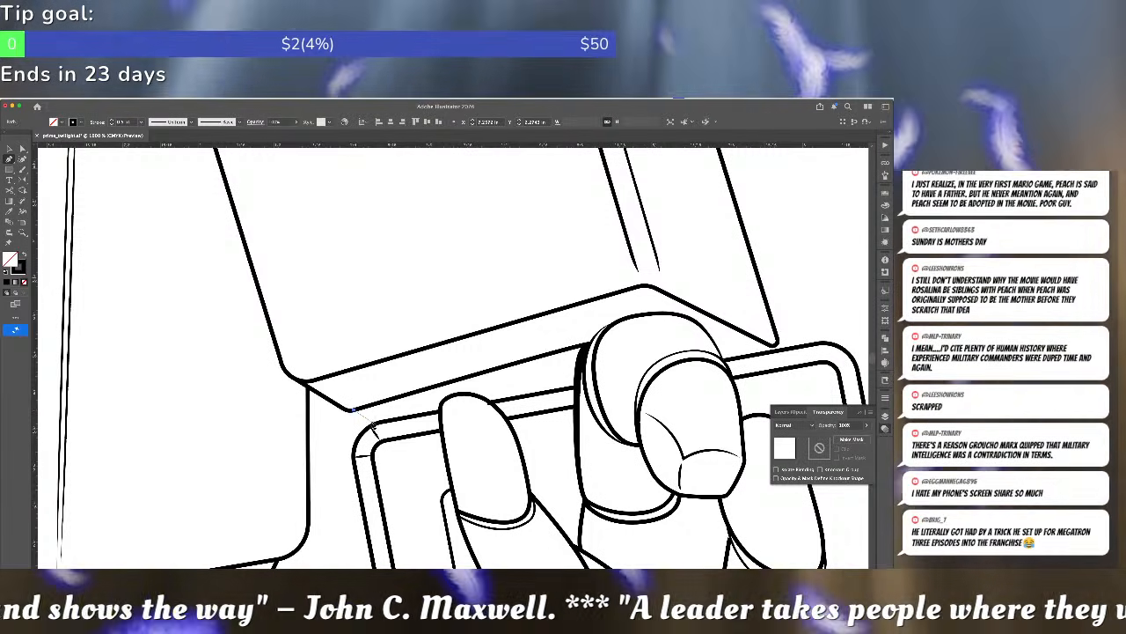
left_click_drag(374, 426, 365, 424)
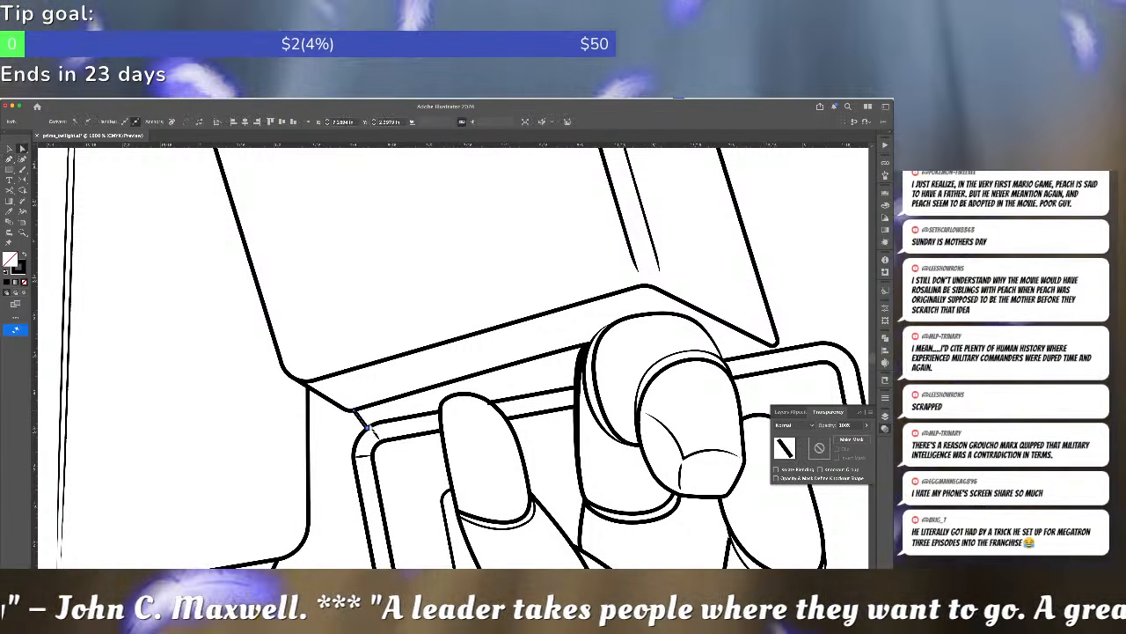
left_click(372, 424)
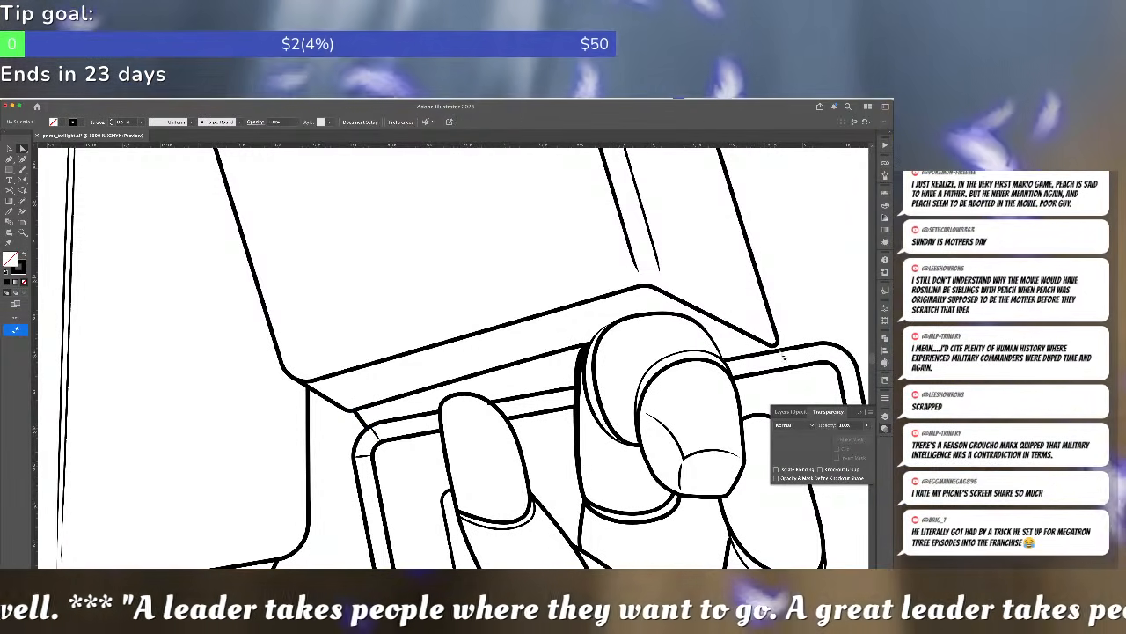
- Draw a short Pen line from the shoulder block's outer lower corner to the top edge of the panel behind the hand
key("p")
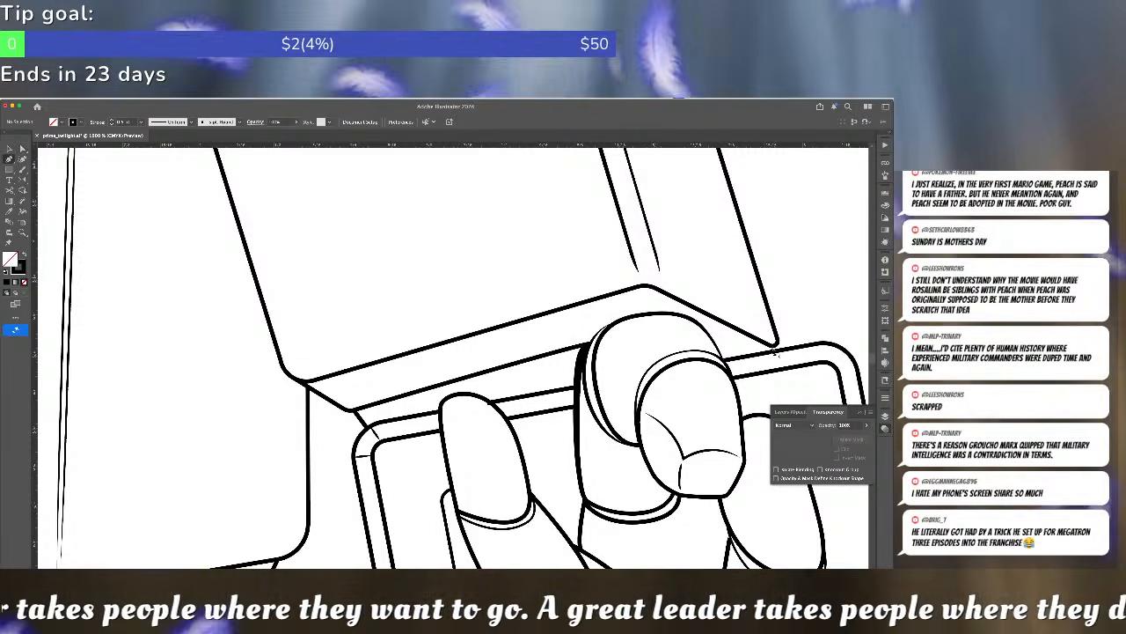
left_click(774, 351)
left_click(753, 359)
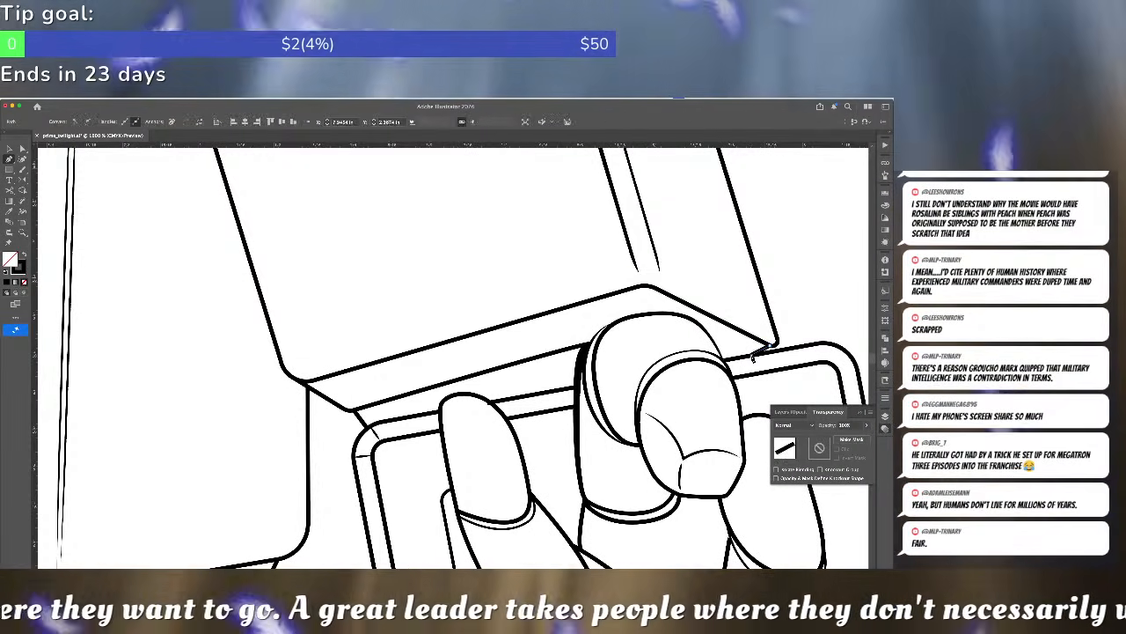
key("v")
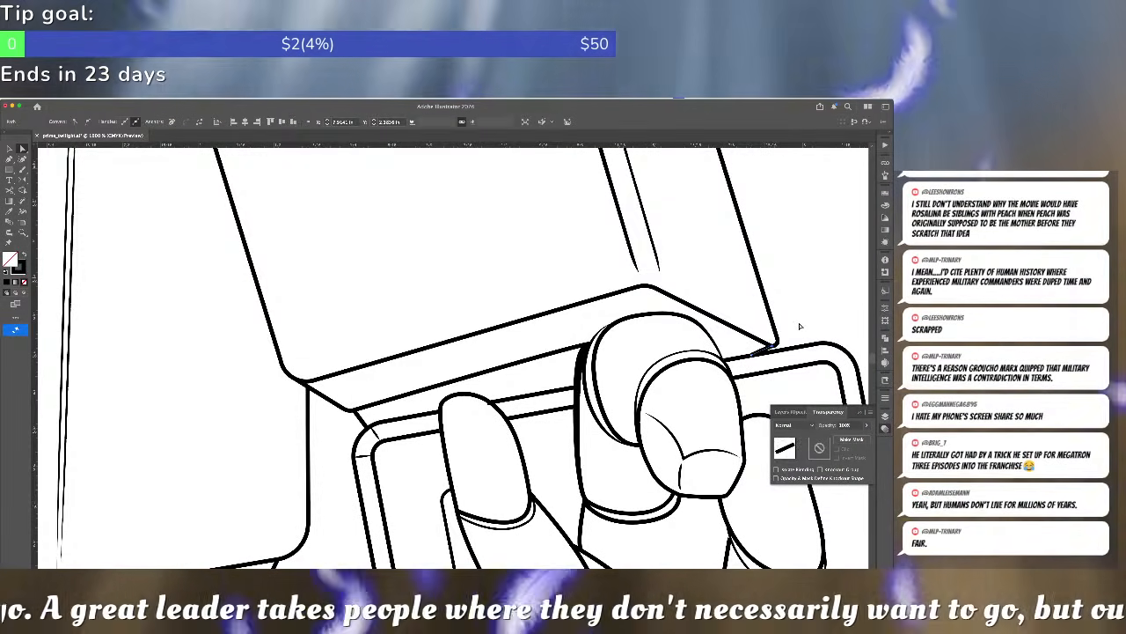
left_click(815, 308)
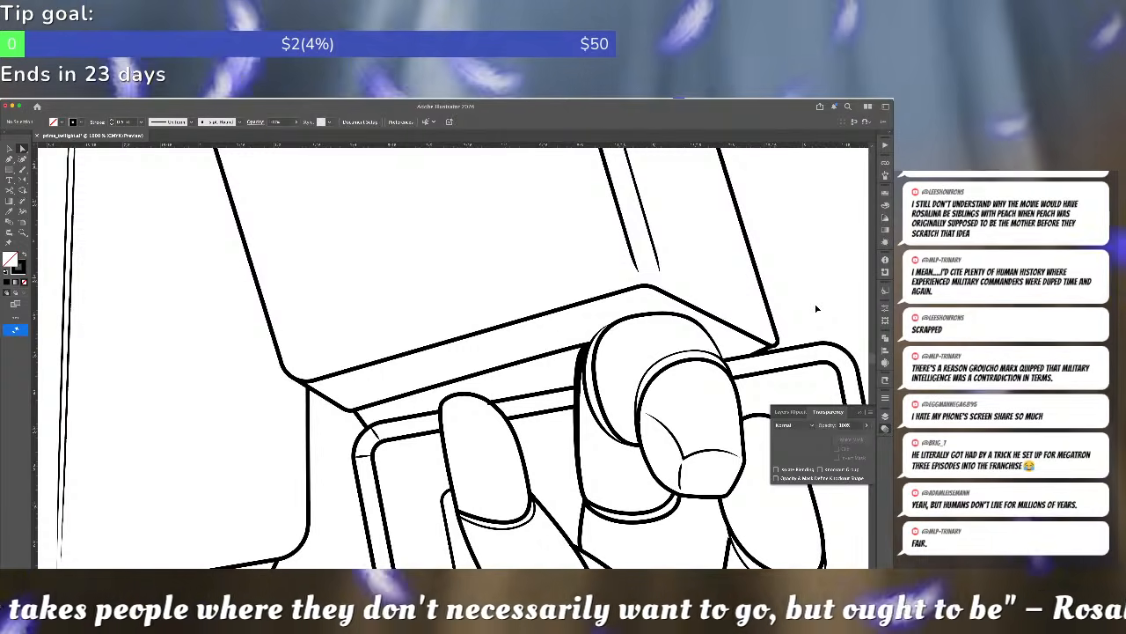
- Examine the line art around the torso, shoulder block and hand
key("super+minus")
key("super+minus")
key("super+minus")
key("super+minus")
key("super+minus")
key("super+minus")
key("super+minus")
key("super+equal")
key("super+equal")
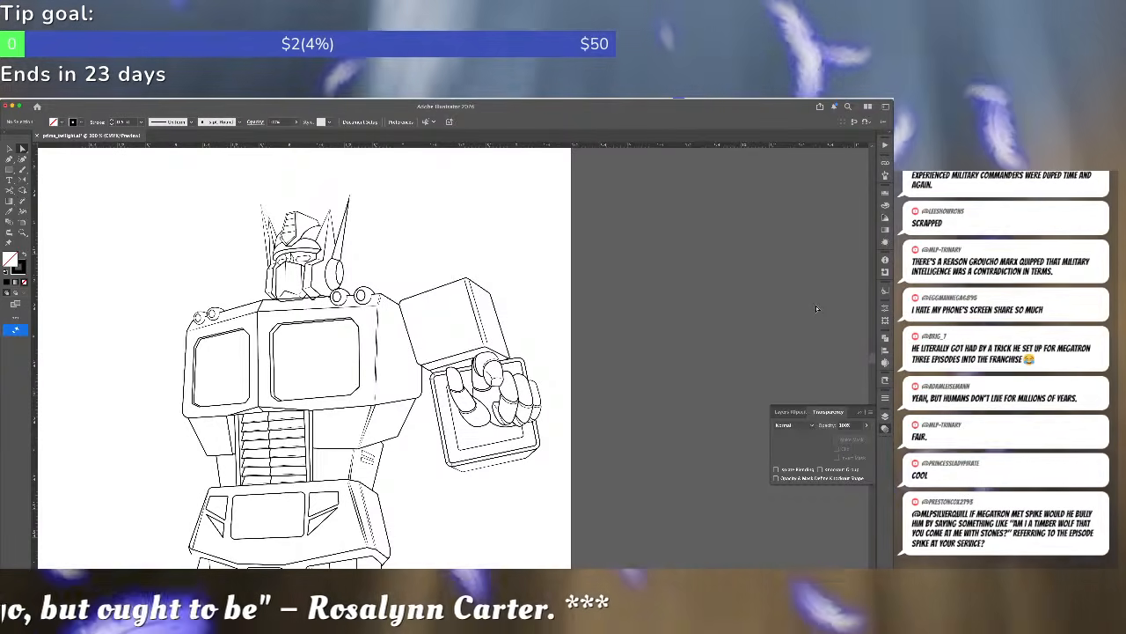
key("super+equal")
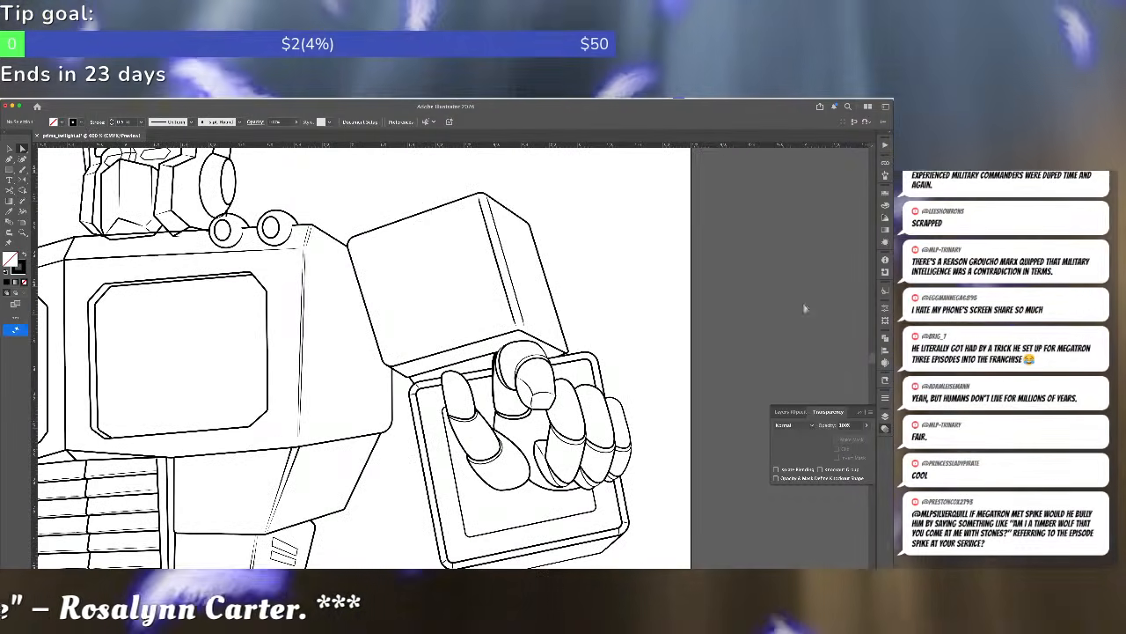
- Open the head's opacity mask and shift the black mask shape beside the shoulder light nearest the head slightly
left_click_drag(378, 289, 610, 403)
key("v")
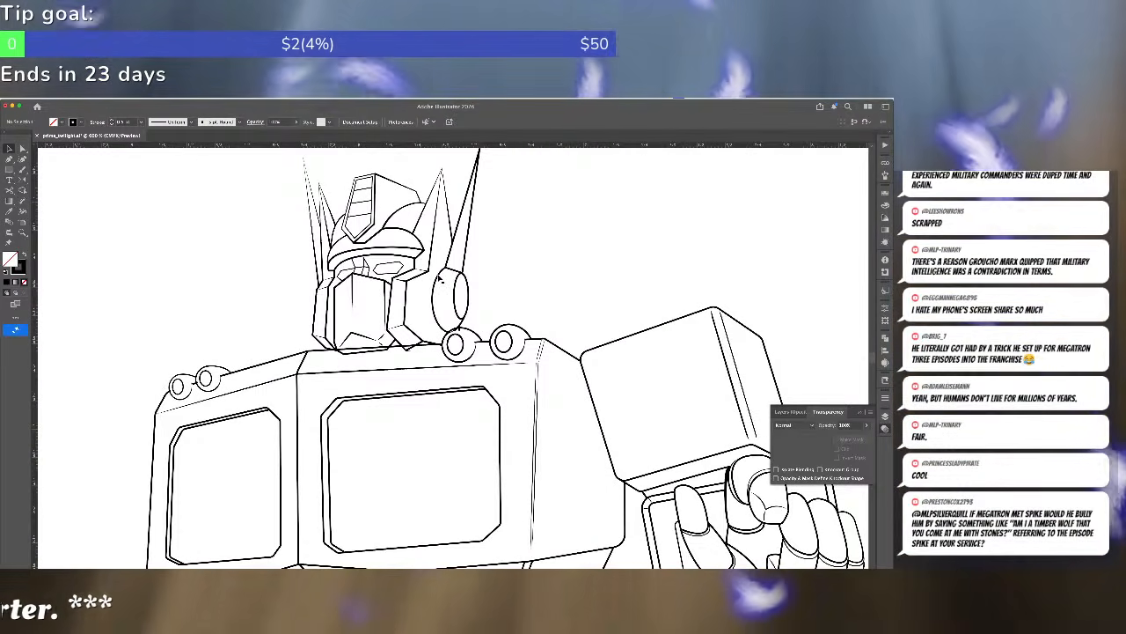
left_click(439, 276)
left_click(820, 449)
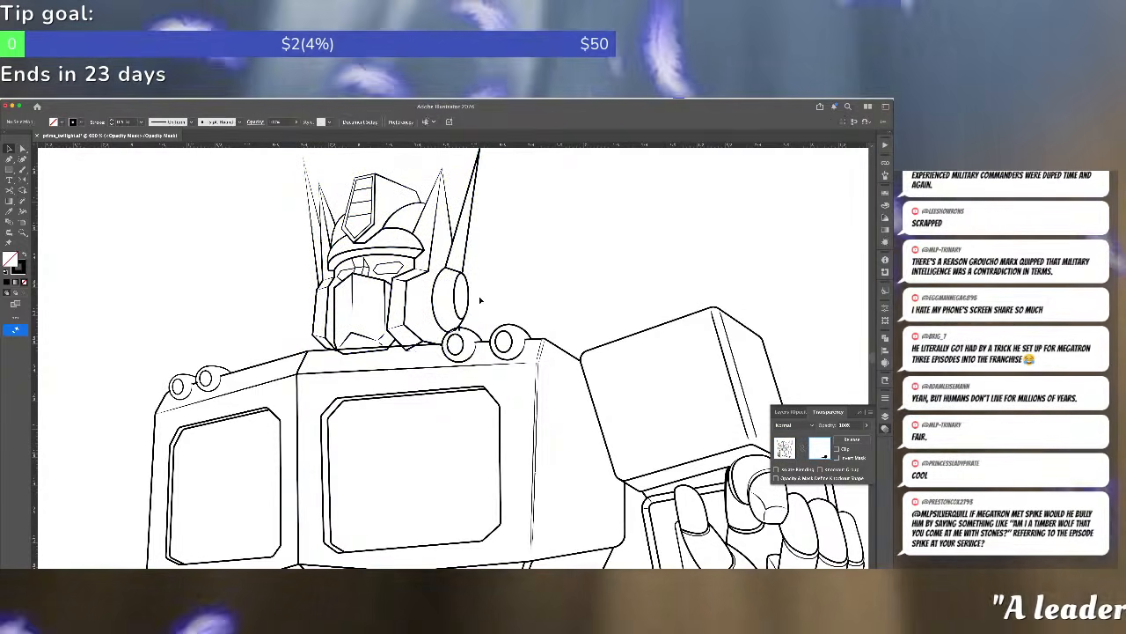
left_click(480, 349)
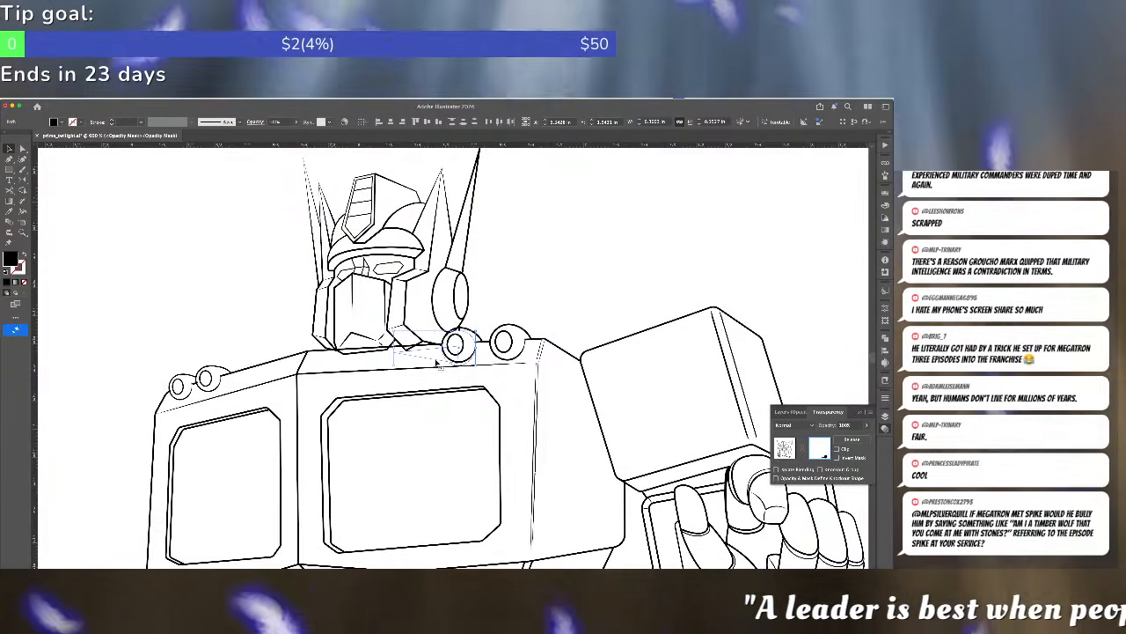
left_click_drag(437, 363, 439, 357)
left_click(487, 305)
- Shift the circular mask shape over the shoulder light nearest the head slightly
scroll(481, 301, "up", 5)
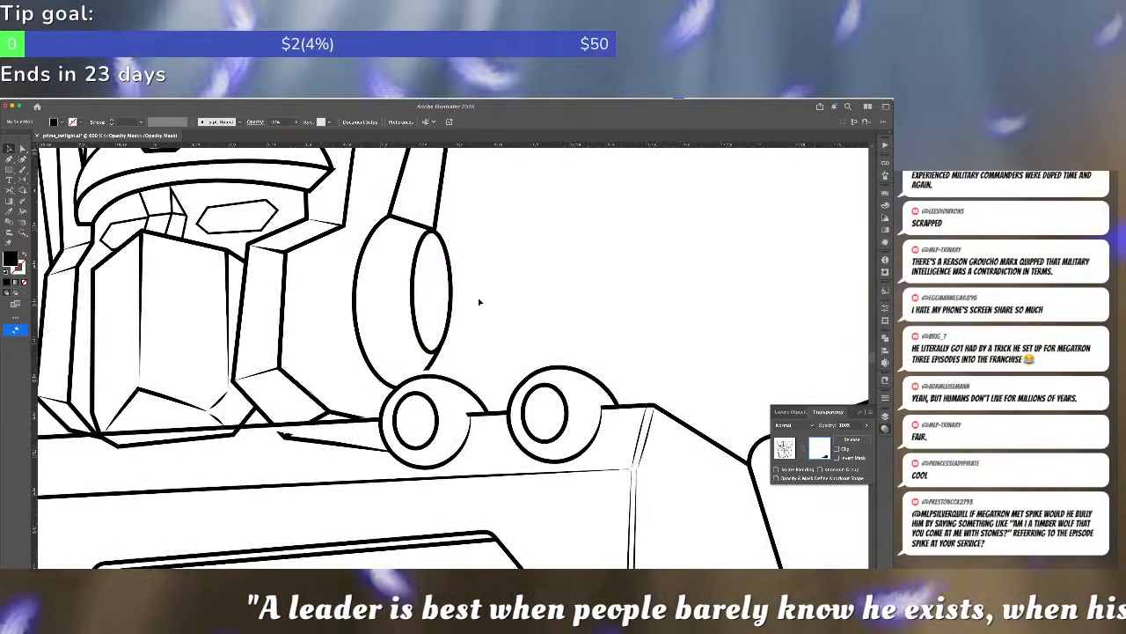
left_click(443, 395)
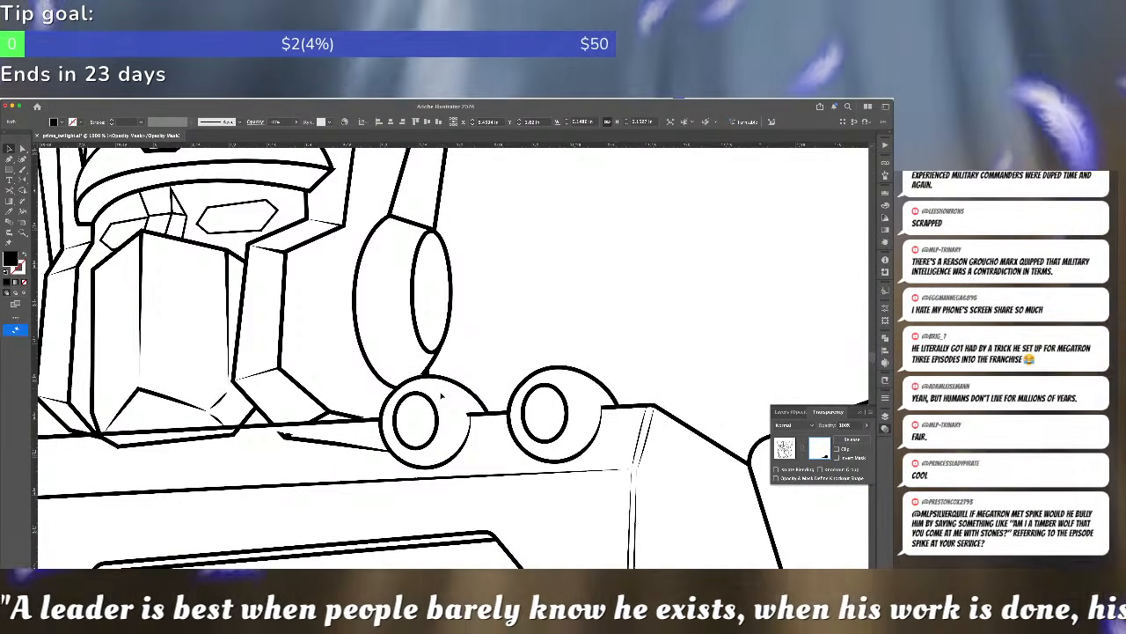
left_click_drag(441, 396, 445, 394)
key("super+shift+a")
key("a")
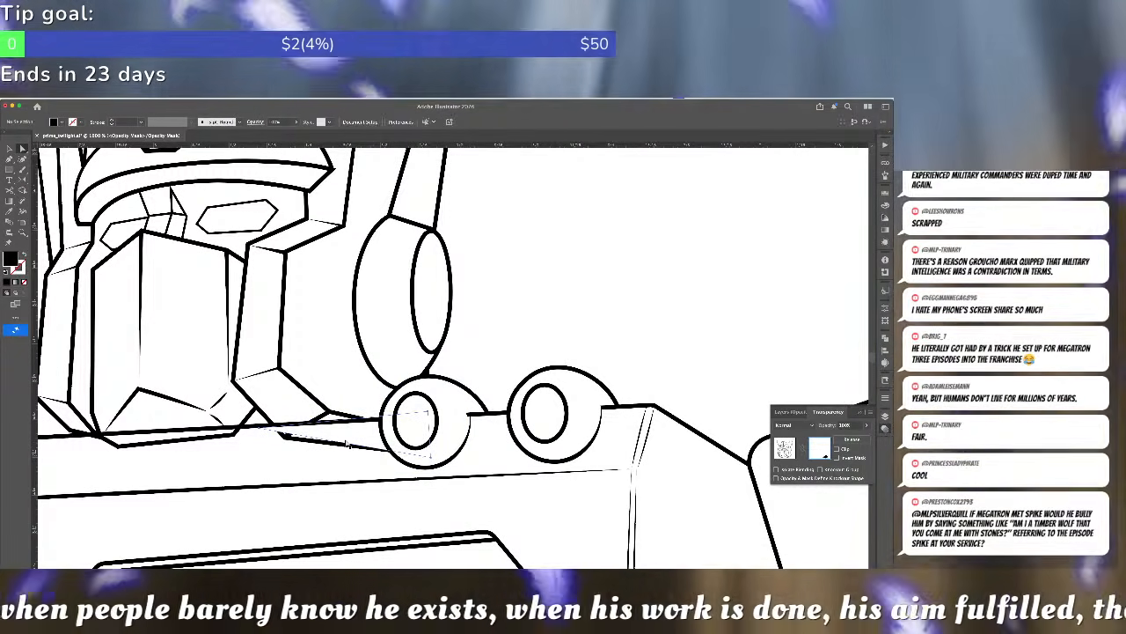
- Reshape the mask shape below the neck along the torso's top edge, adding an anchor point on its lower side and pulling it downward
left_click_drag(430, 458, 431, 463)
left_click_drag(226, 455, 233, 415)
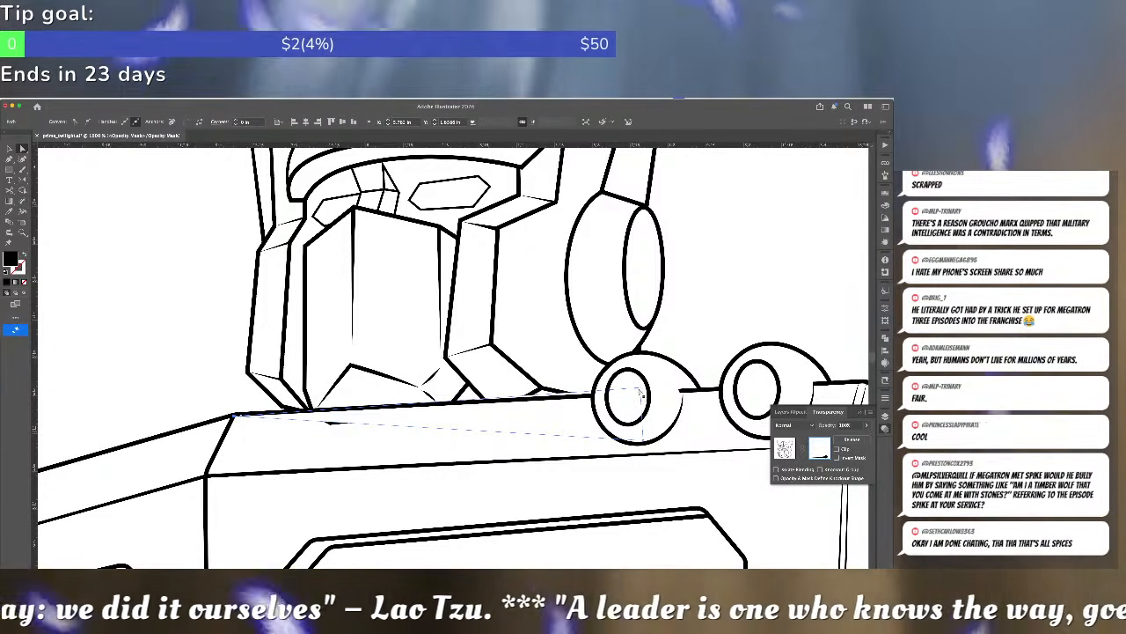
left_click_drag(641, 389, 641, 396)
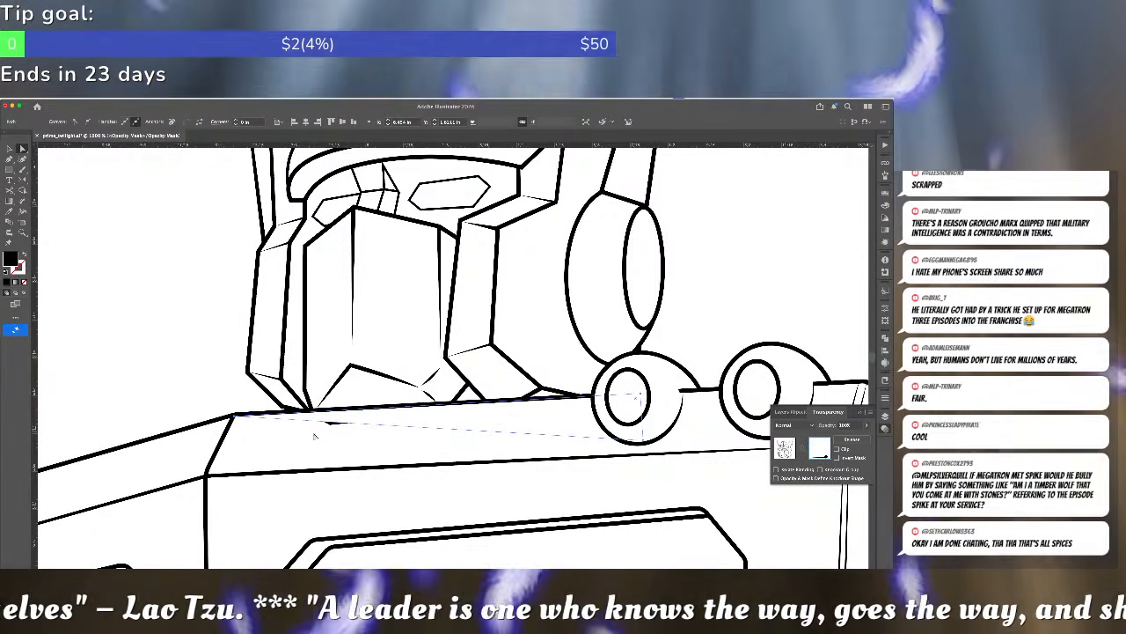
key("plus")
left_click(349, 423)
key("a")
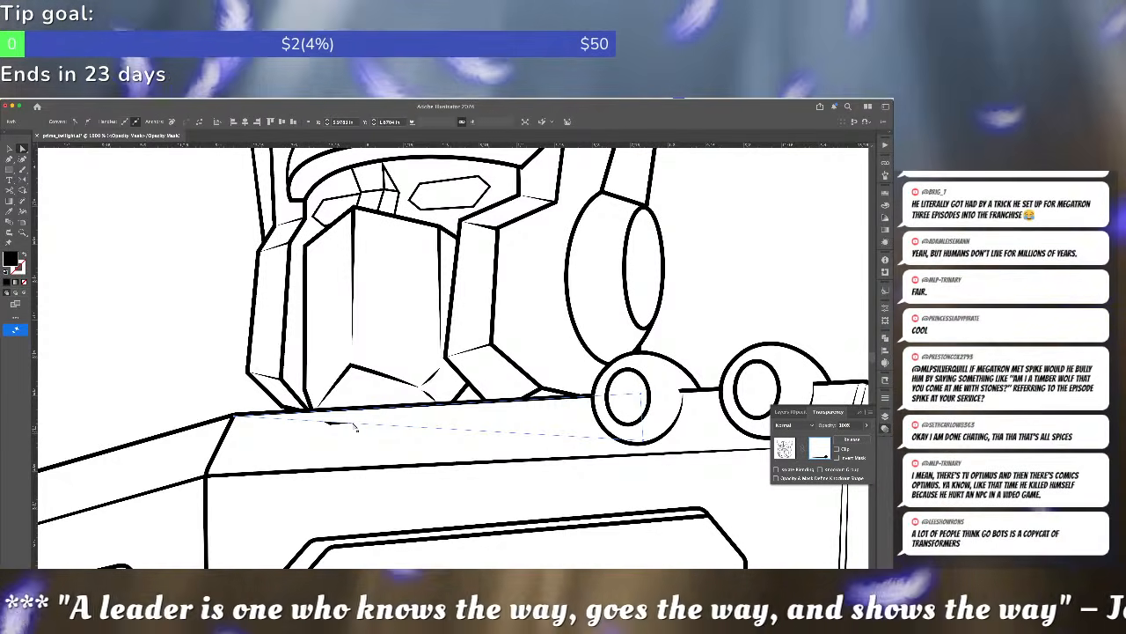
left_click_drag(349, 423, 309, 441)
- Pull the outer edge of the circular mask over the shoulder light nearest the head slightly inward
left_click(685, 401)
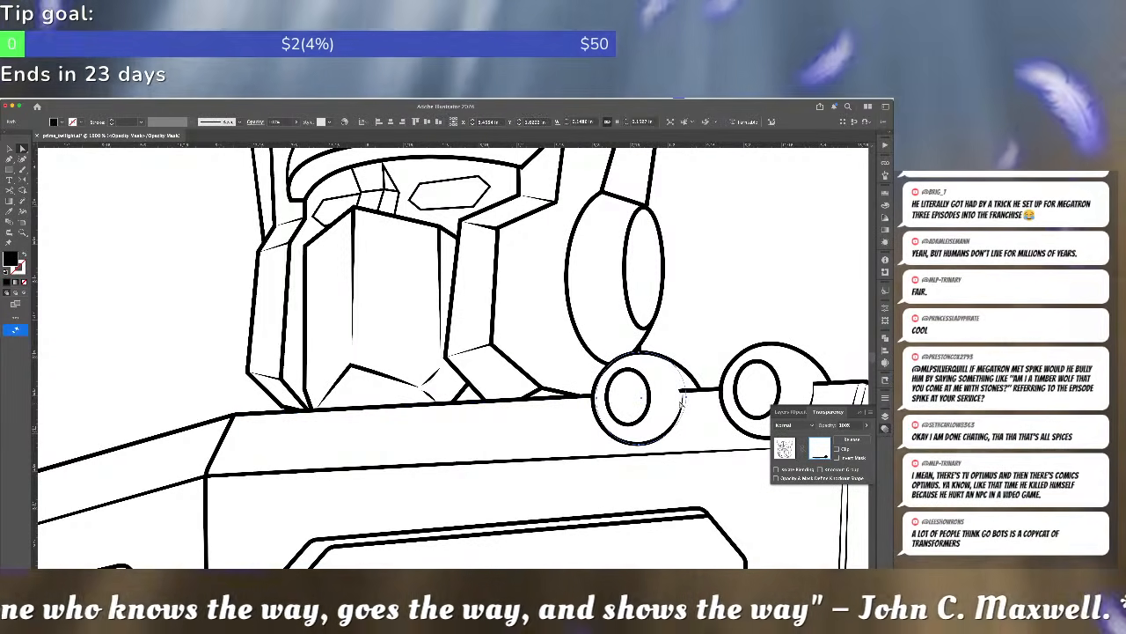
left_click(683, 398)
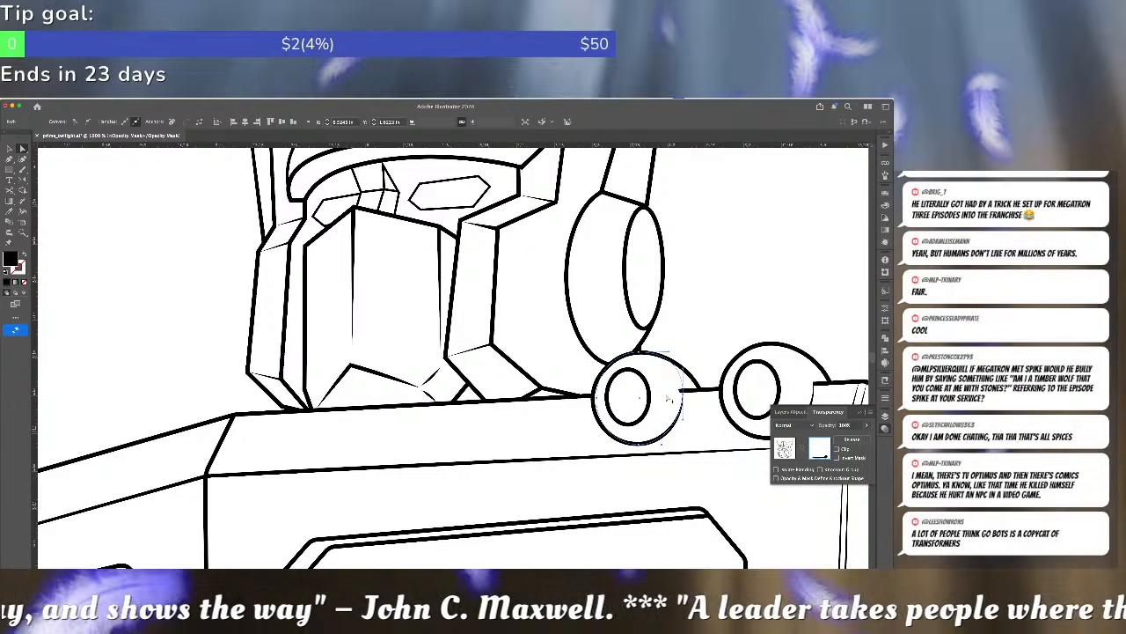
left_click(668, 398)
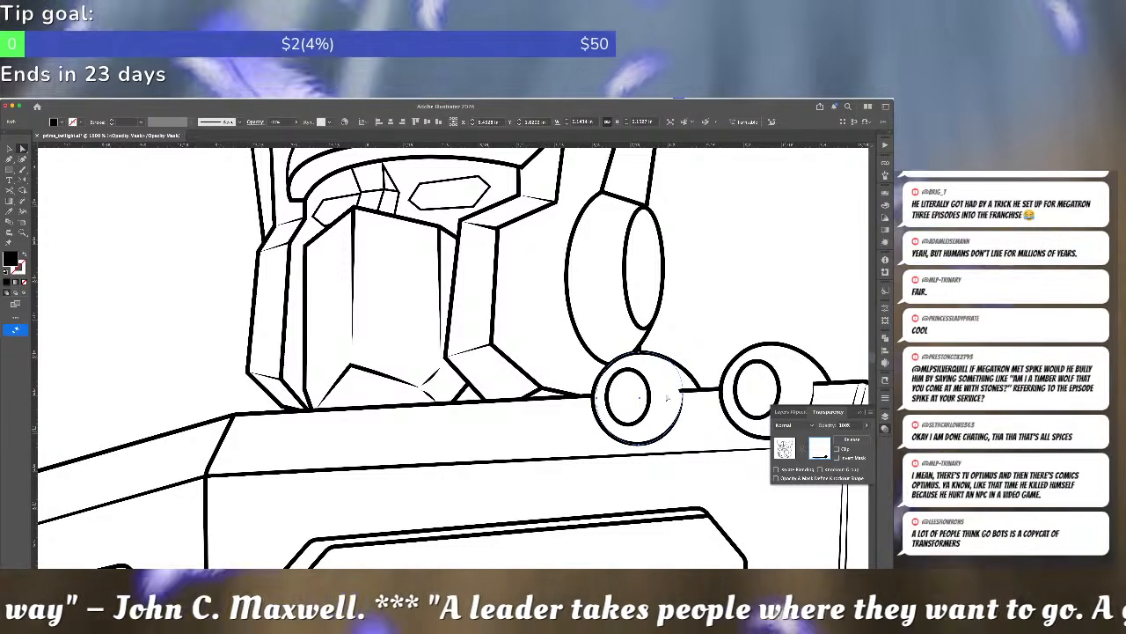
left_click_drag(667, 397, 671, 430)
key("super+z")
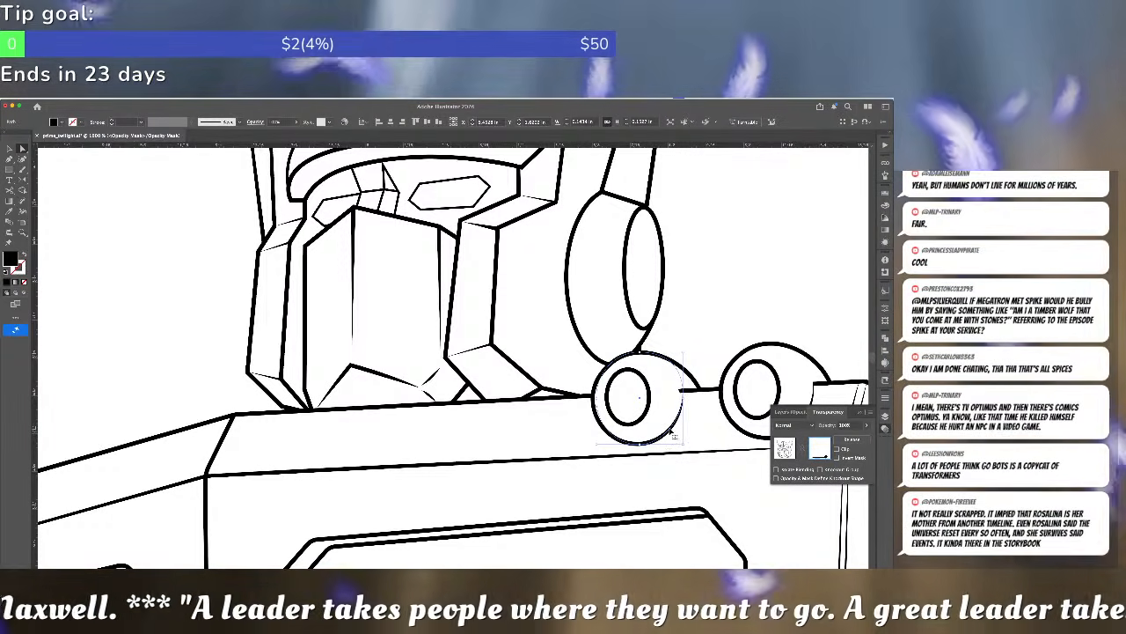
left_click(697, 437)
- Open the torso outline's opacity mask and adjust the outer anchor of the mask shape over the shoulder light nearest the head
left_click(784, 448)
key("v")
left_click(714, 392)
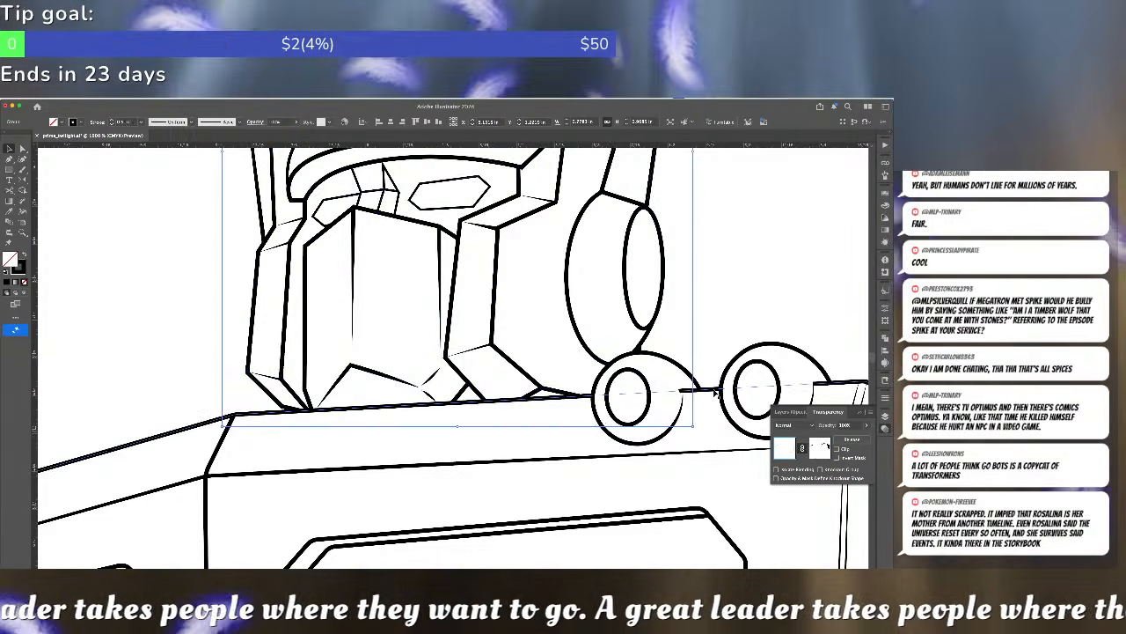
left_click(818, 448)
left_click(676, 397)
key("a")
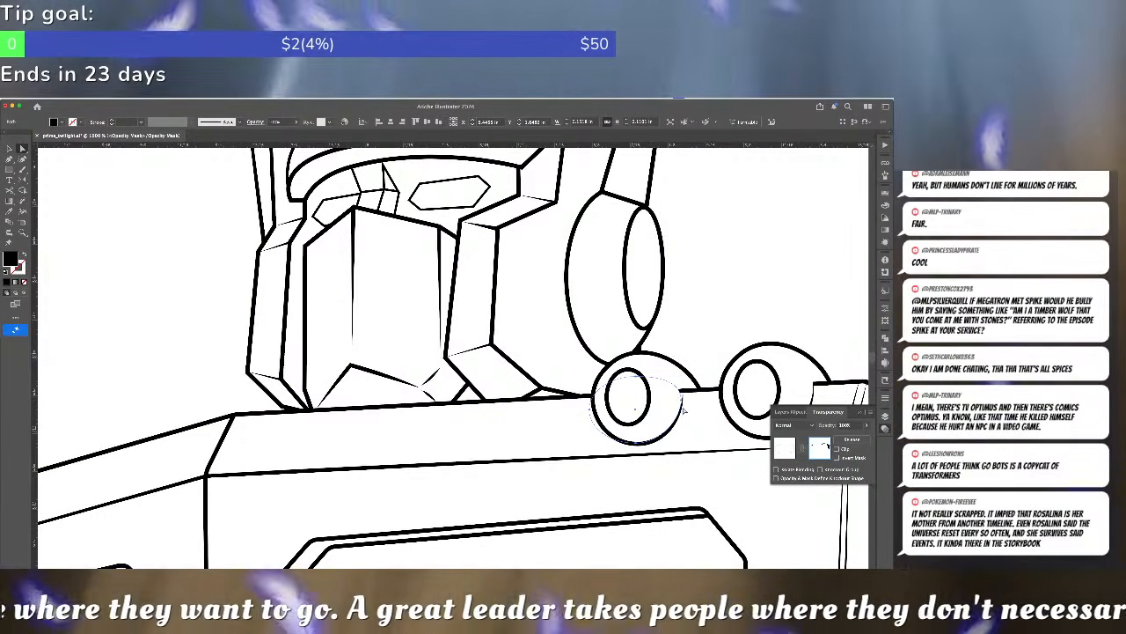
left_click(681, 402)
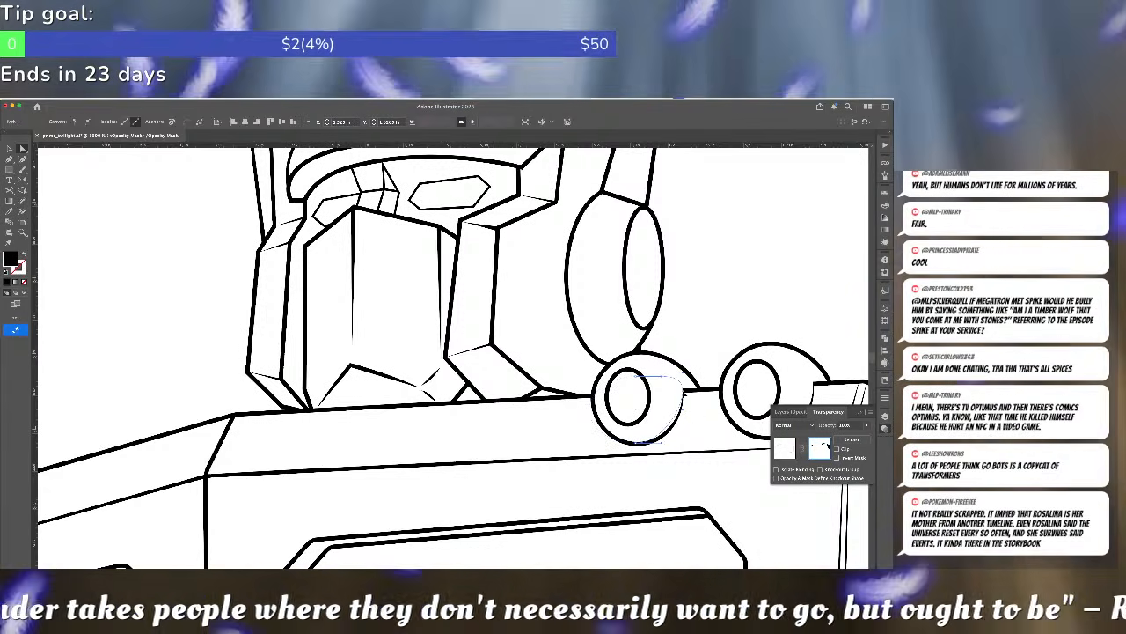
left_click(697, 418)
- Examine the whole figure on the artboard, and the head, torso and raised arm at closer range
key("ctrl+minus")
key("ctrl+minus")
key("ctrl+minus")
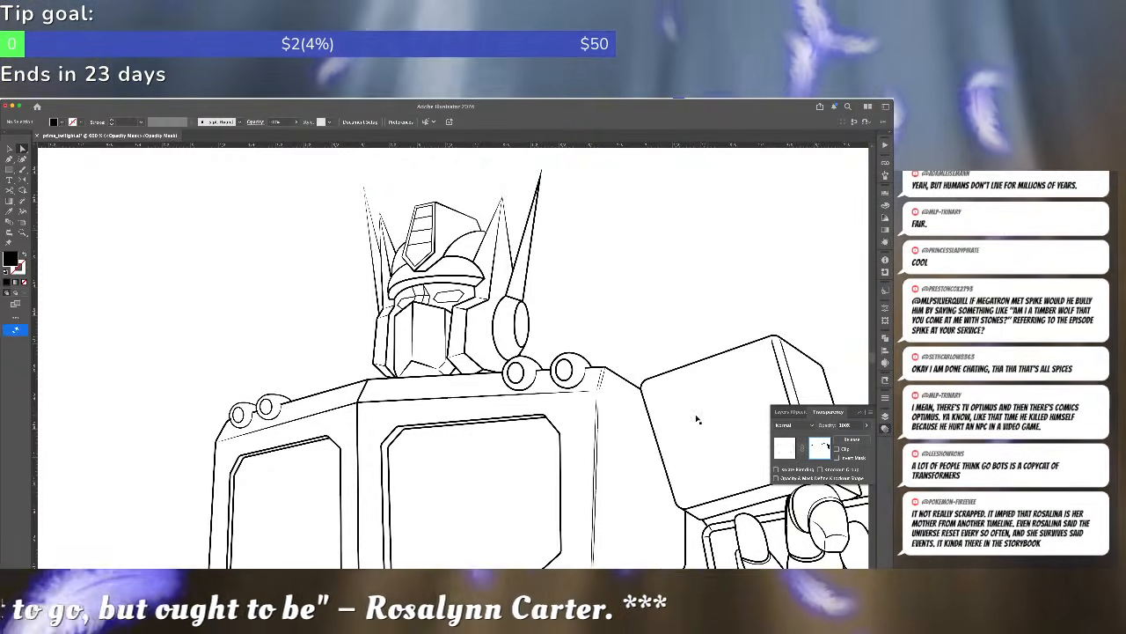
key("ctrl+minus")
key("ctrl+minus")
key("ctrl+minus")
key("ctrl+minus")
key("ctrl+minus")
key("ctrl+minus")
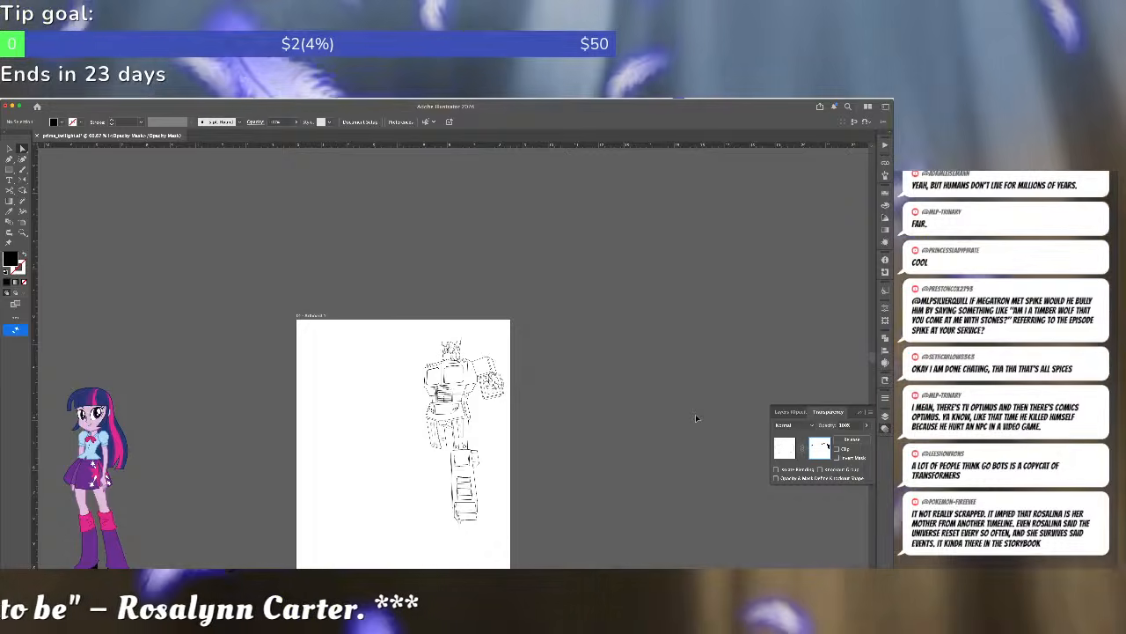
key("ctrl+plus")
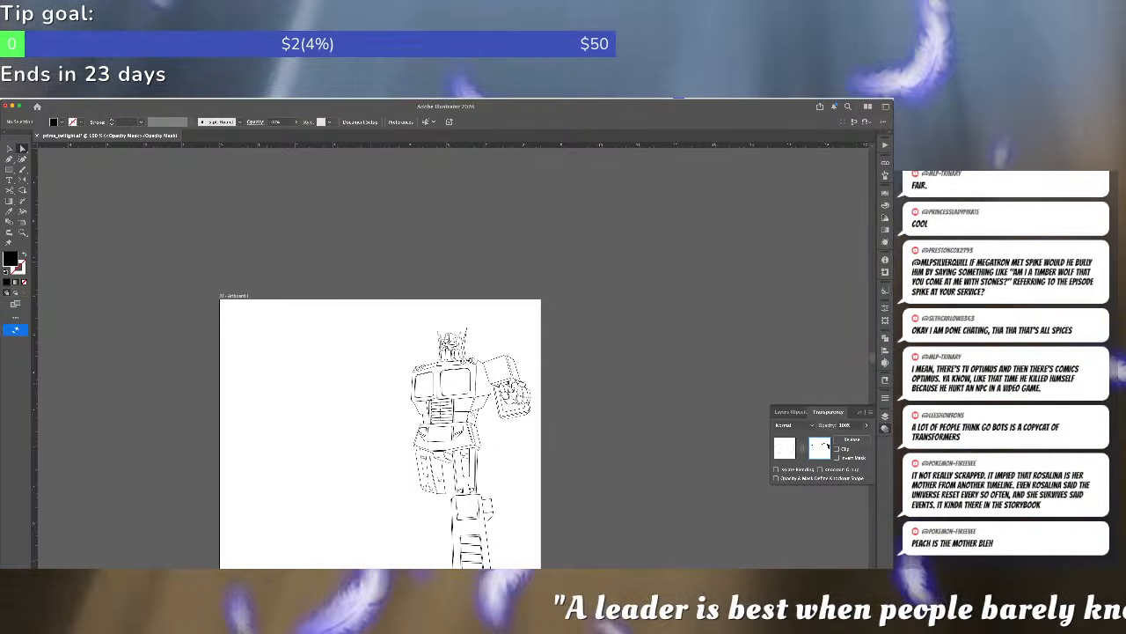
scroll(367, 344, "up", 2)
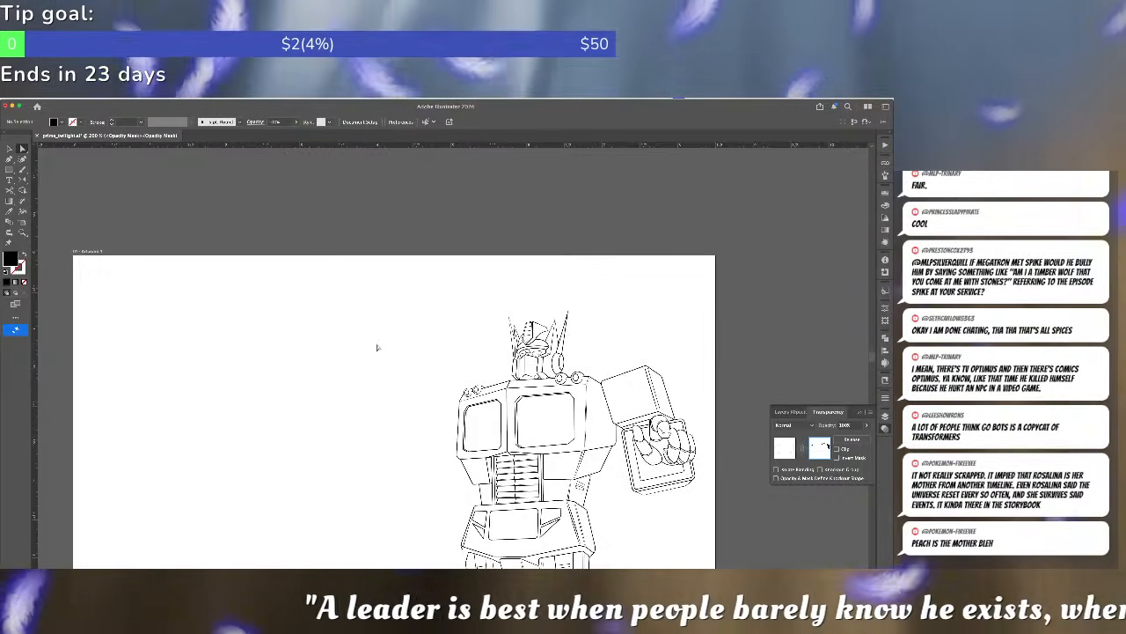
left_click_drag(521, 370, 371, 299)
key("v")
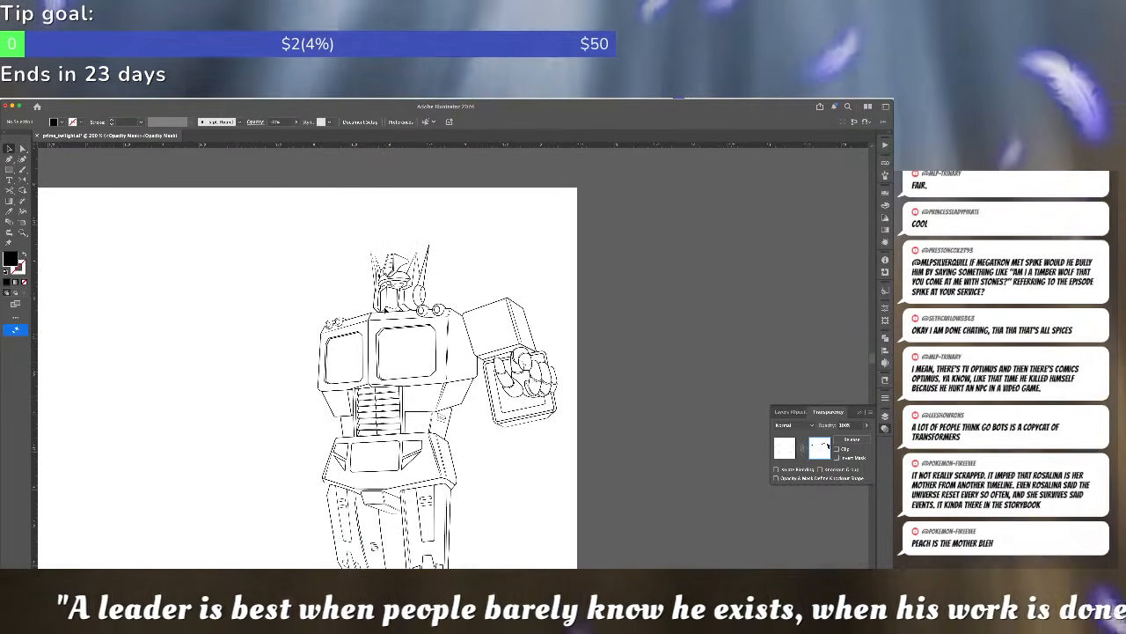
scroll(387, 308, "up", 2)
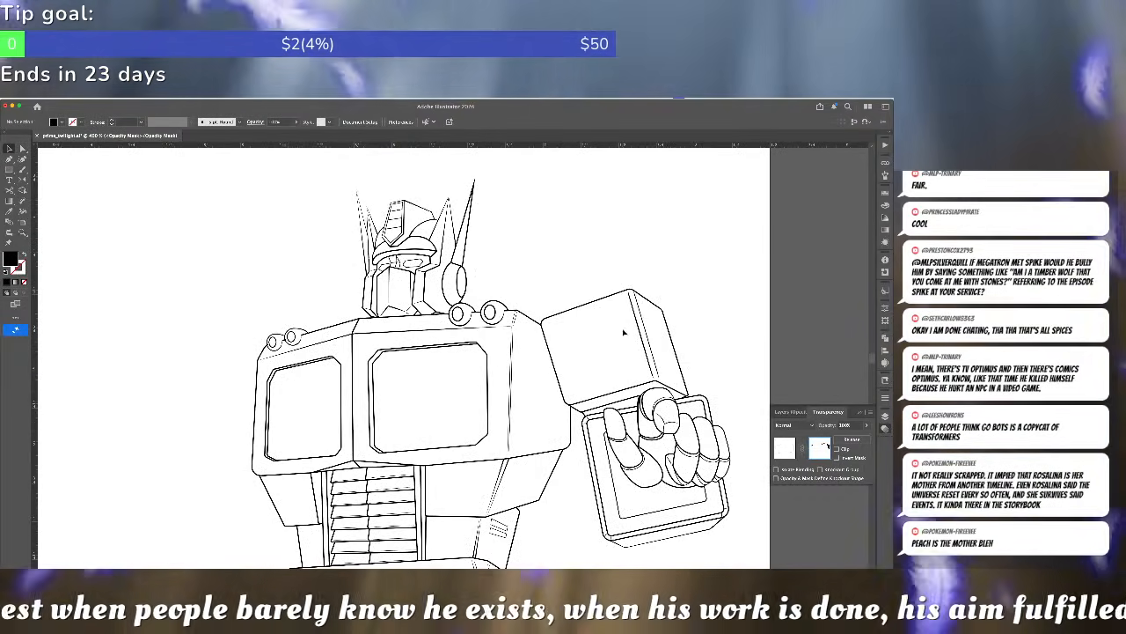
- Lower the shoulder block's upper corner points slightly and fine-tune their sideways position with small nudges
left_click_drag(619, 268, 695, 317)
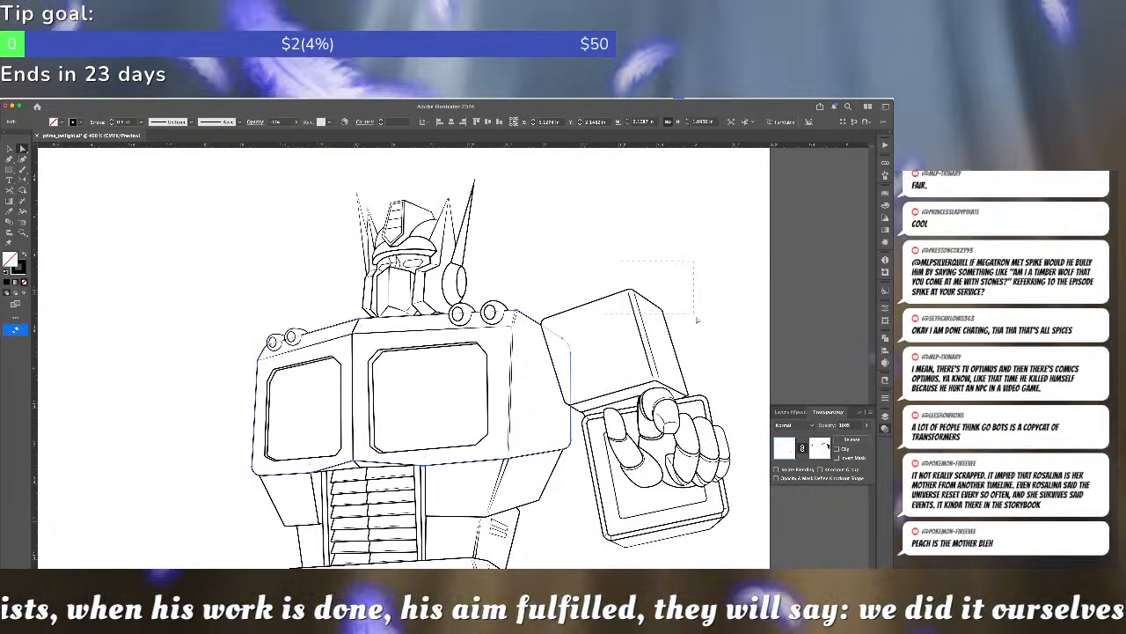
key("Left")
key("Left")
key("Down")
key("Left")
key("Left")
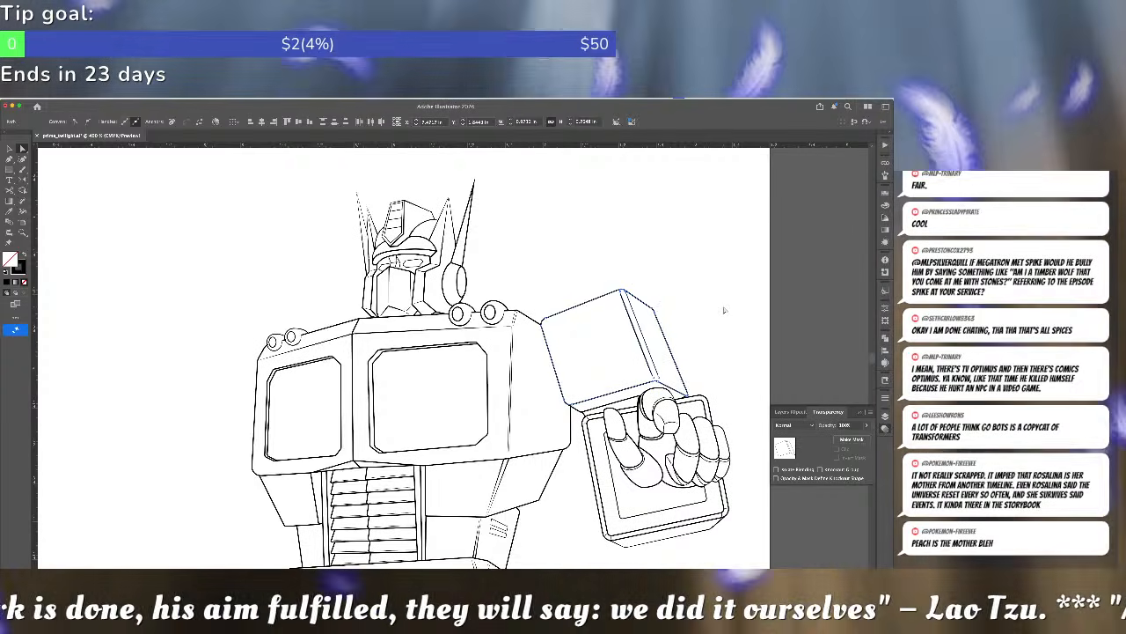
key("Down")
key("Left")
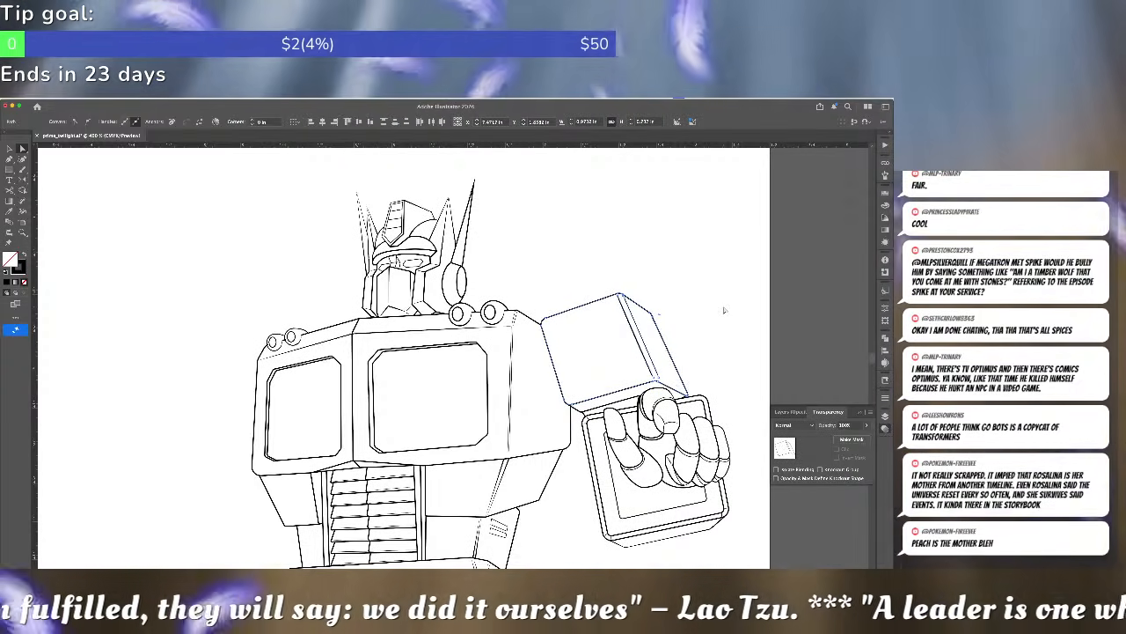
key("Right")
key("Right")
key("Right")
key("Right")
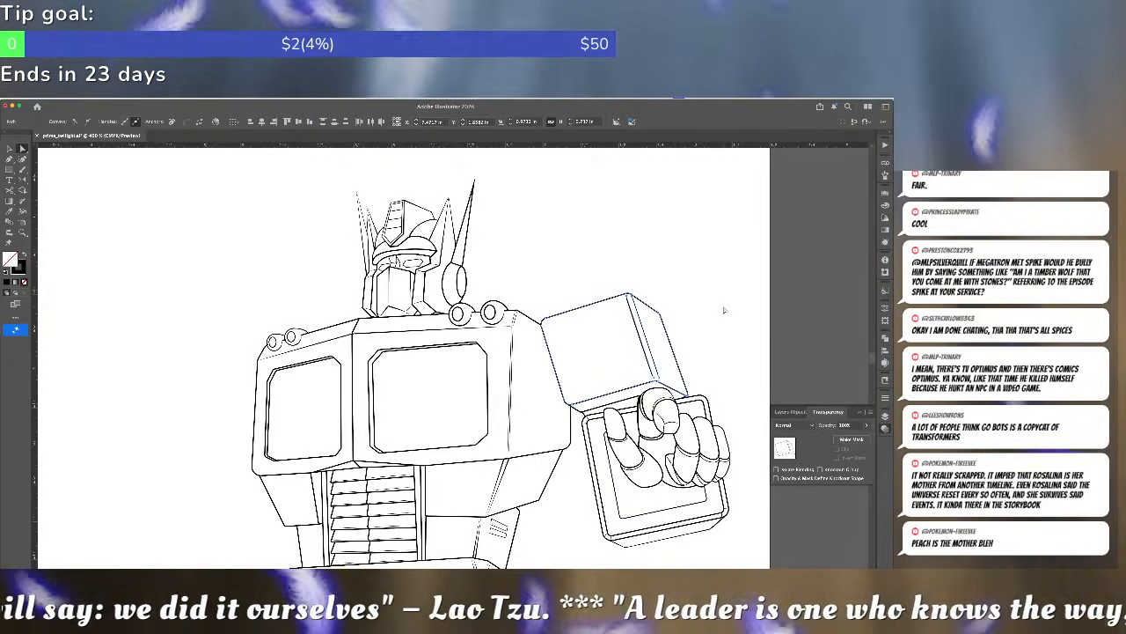
key("Right")
key("Right")
key("Right")
key("super+z")
key("super+z")
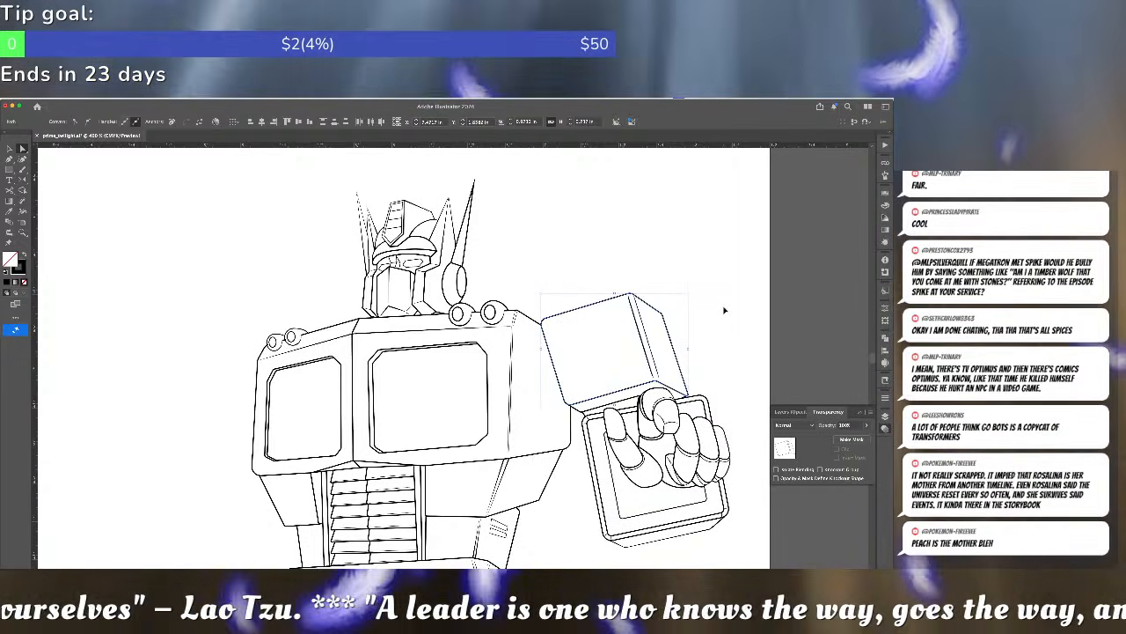
left_click(724, 310)
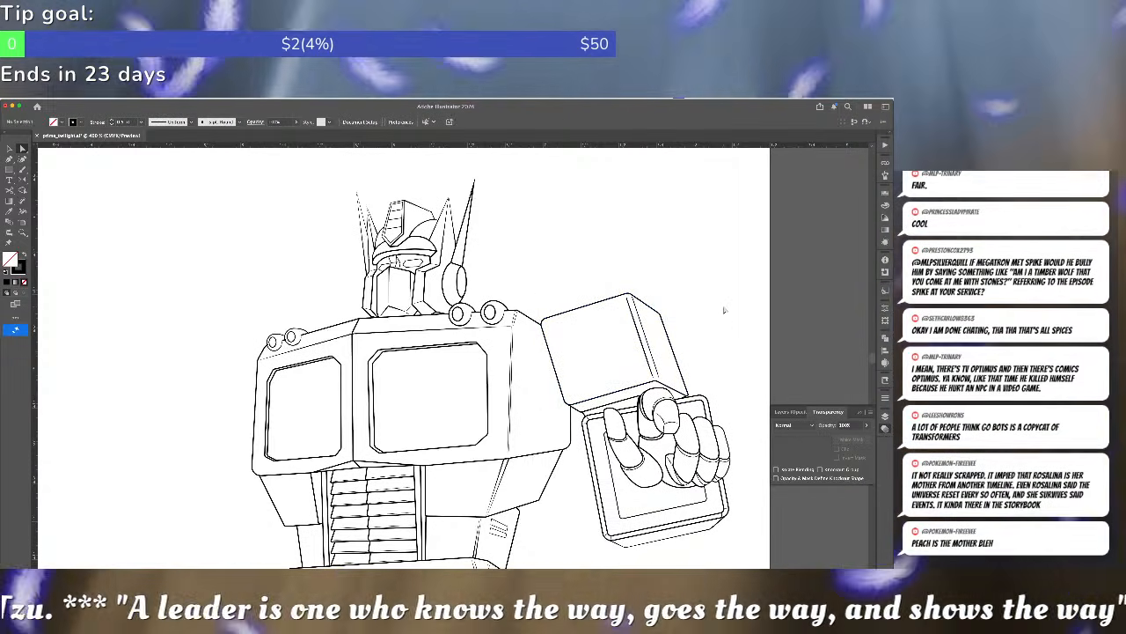
- Examine the shoulder block's outline up close, and the line art of the legs, torso and whole figure
key("super+equal")
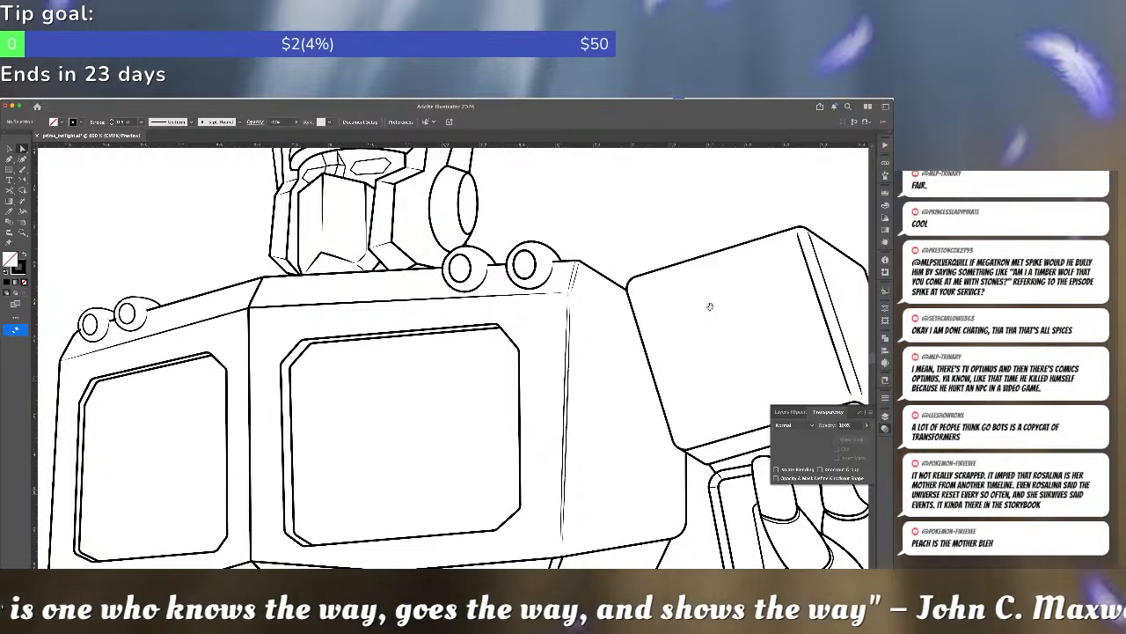
left_click_drag(710, 306, 408, 403)
left_click(481, 398)
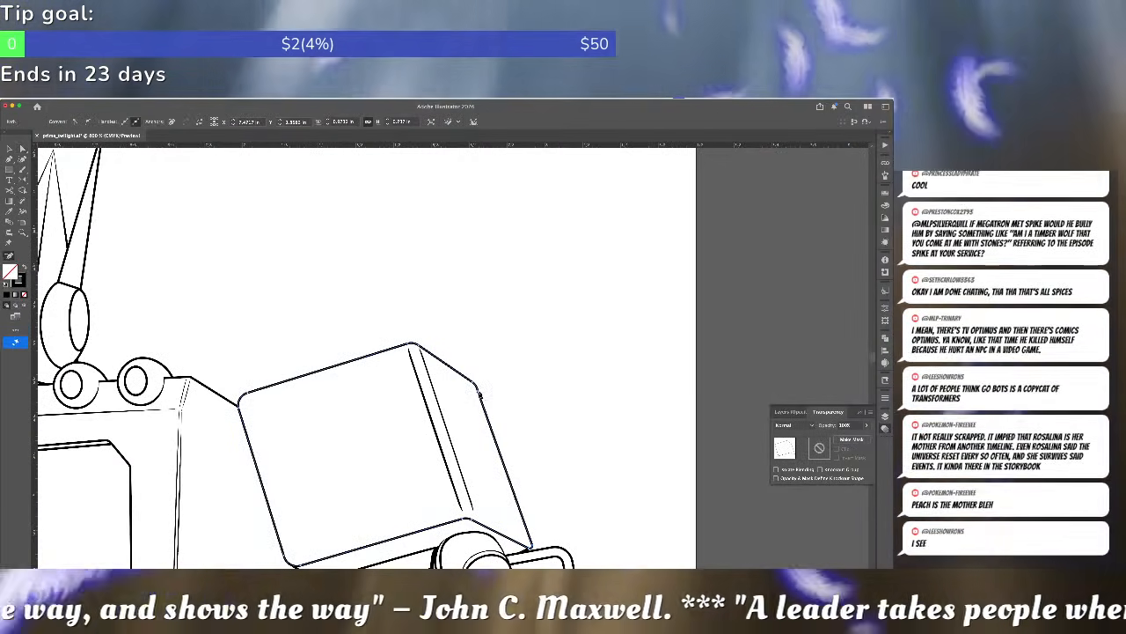
left_click(496, 388)
left_click_drag(546, 415, 644, 269)
key("ctrl+minus")
key("ctrl+minus")
key("ctrl+minus")
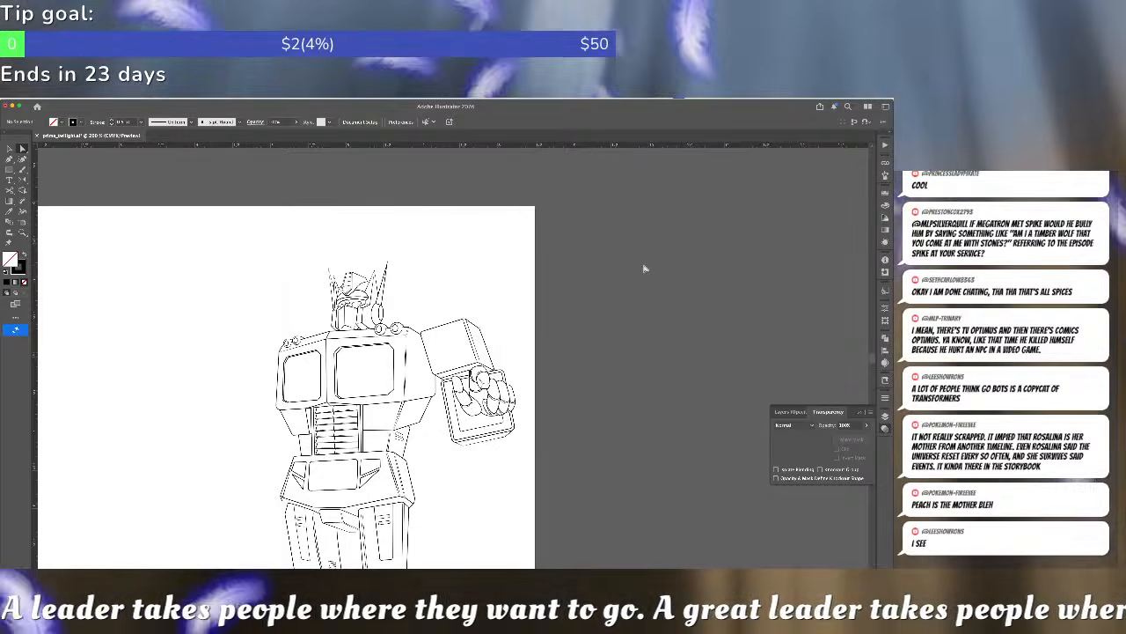
key("ctrl+minus")
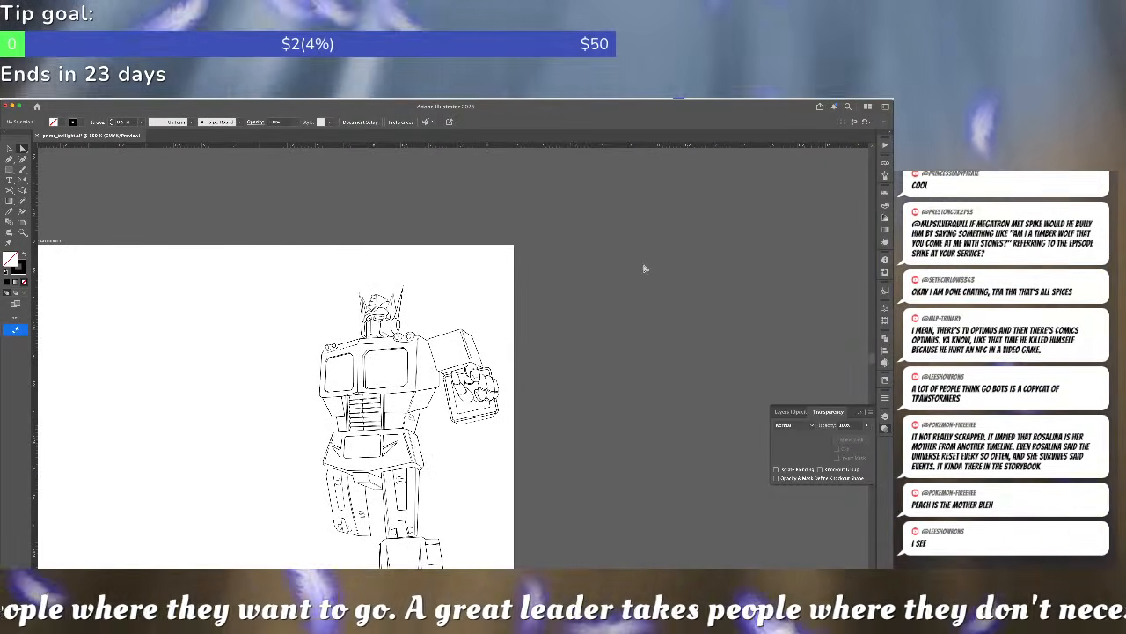
scroll(427, 466, "down", 7)
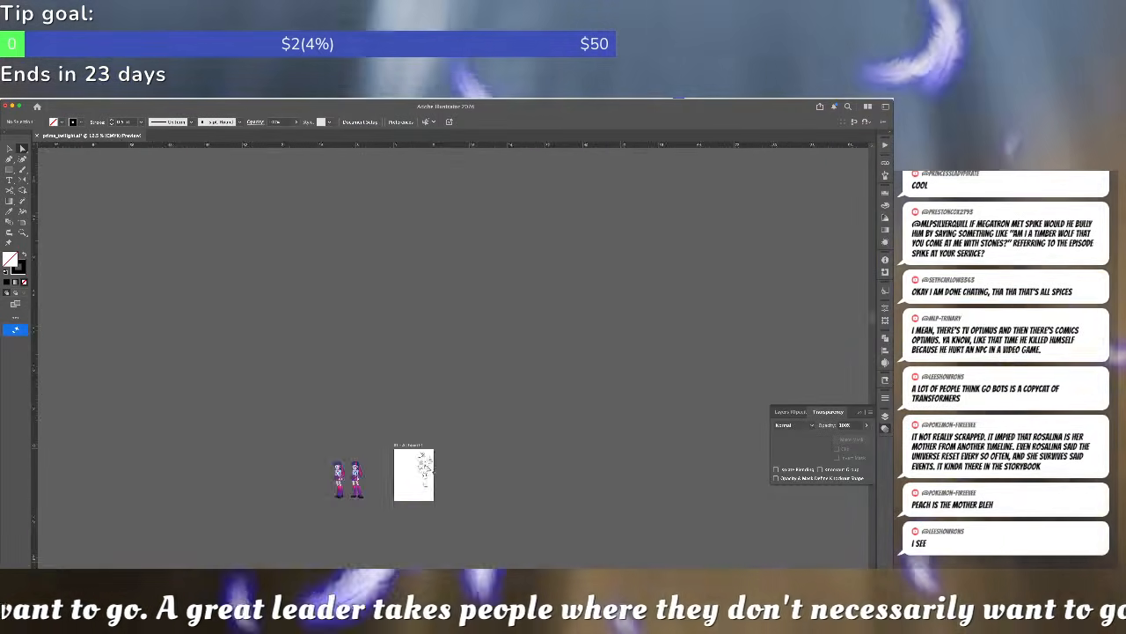
scroll(426, 466, "up", 9)
scroll(426, 466, "up", 6)
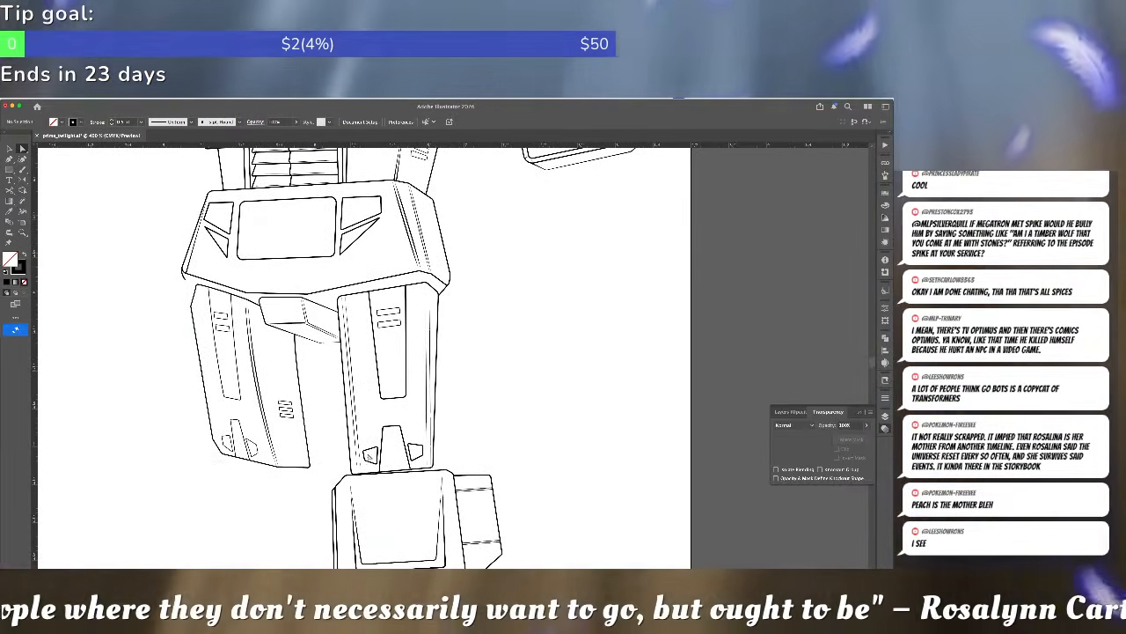
scroll(349, 368, "up", 3)
scroll(349, 368, "down", 3)
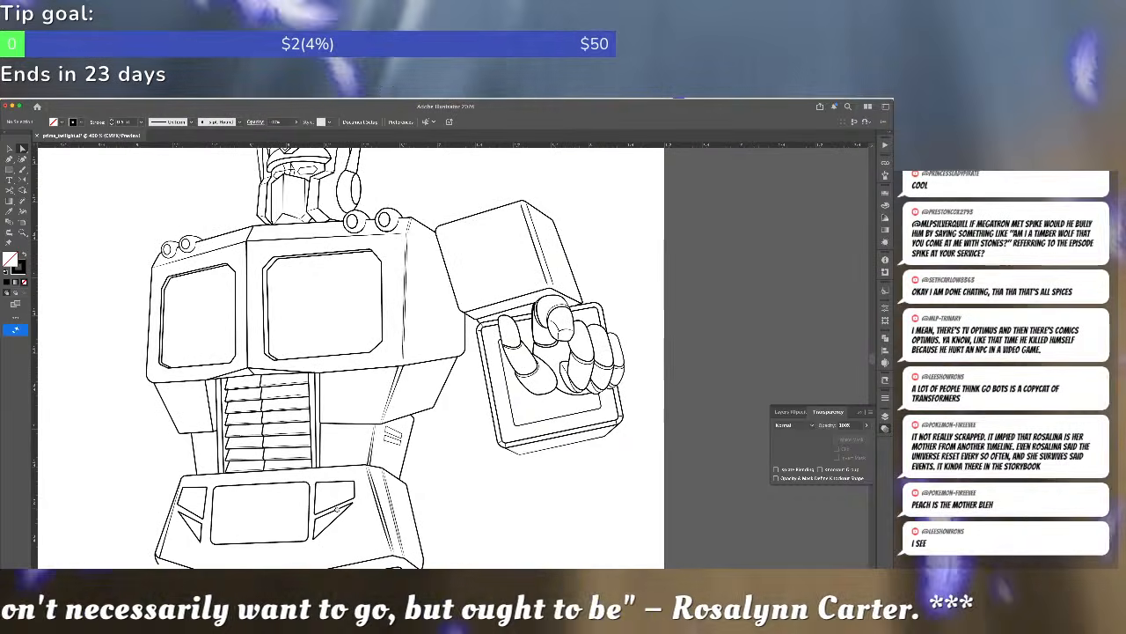
scroll(349, 515, "up", 2)
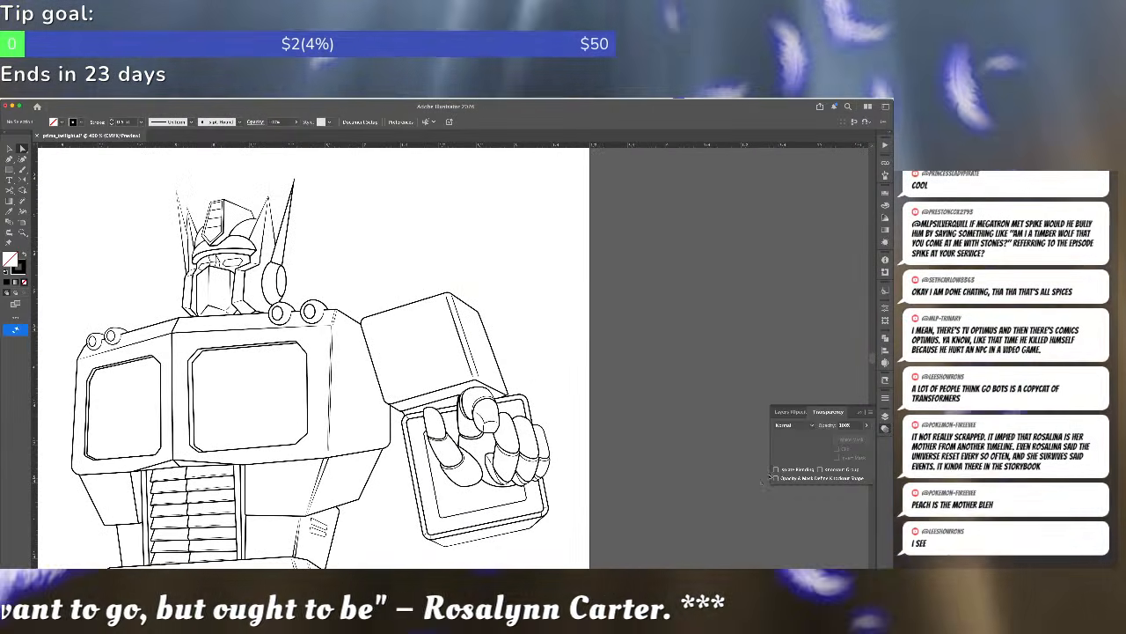
- Show the reference image layer beneath the line art and bring the Optimus Prime sketch into view
left_click(885, 416)
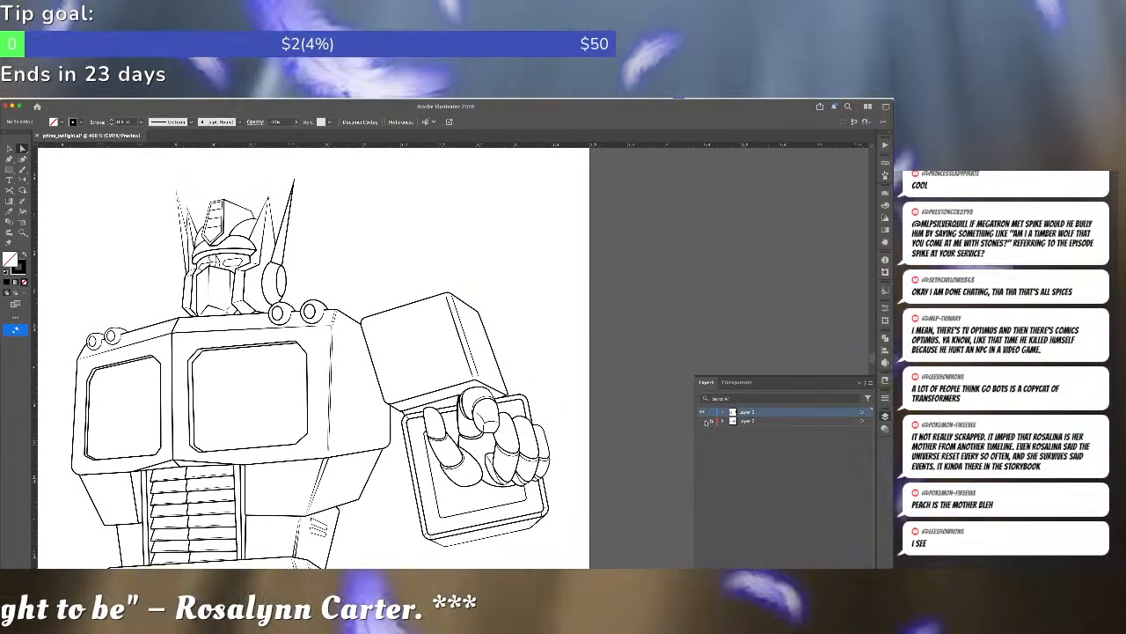
left_click(702, 421)
scroll(220, 358, "right", 3)
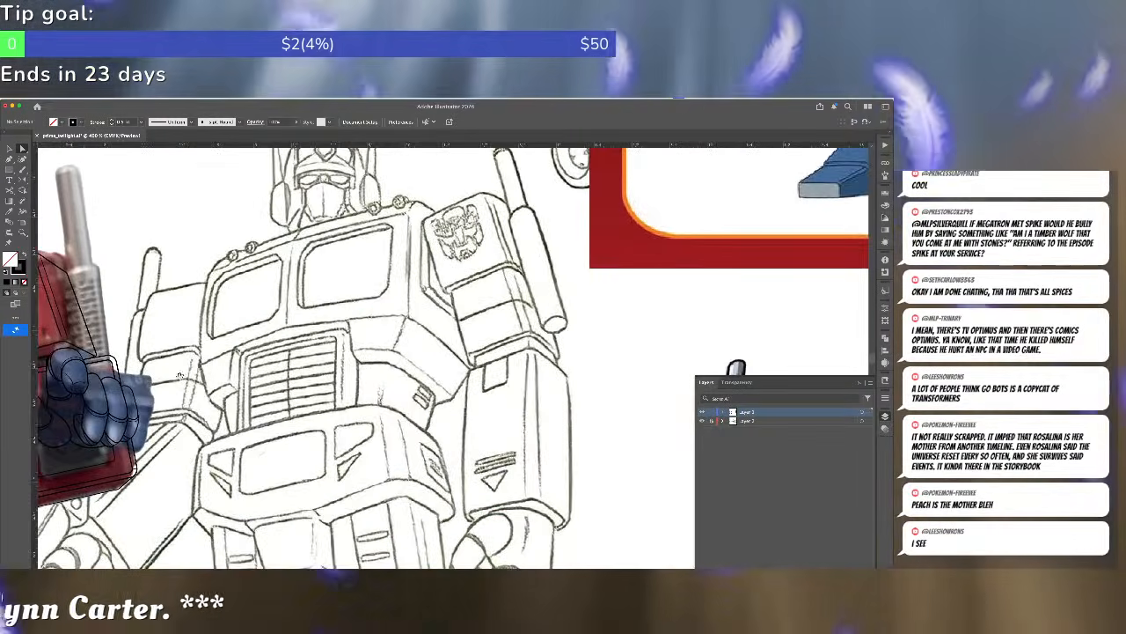
- Draw a tall, narrow rectangle with fully rounded ends, about 1.1 in high, over the chest's smaller window in the sketch
scroll(219, 359, "up", 2)
left_click(10, 170)
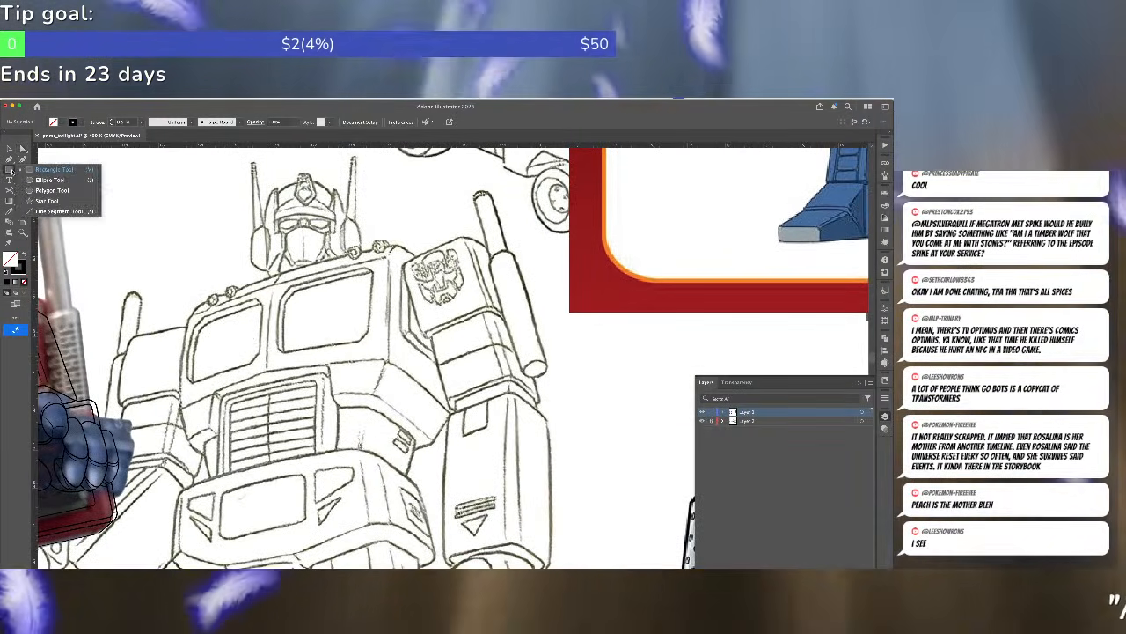
mouse_move(199, 192)
left_mouse_down()
mouse_move(260, 337)
mouse_move(252, 365)
mouse_move(226, 362)
left_mouse_up()
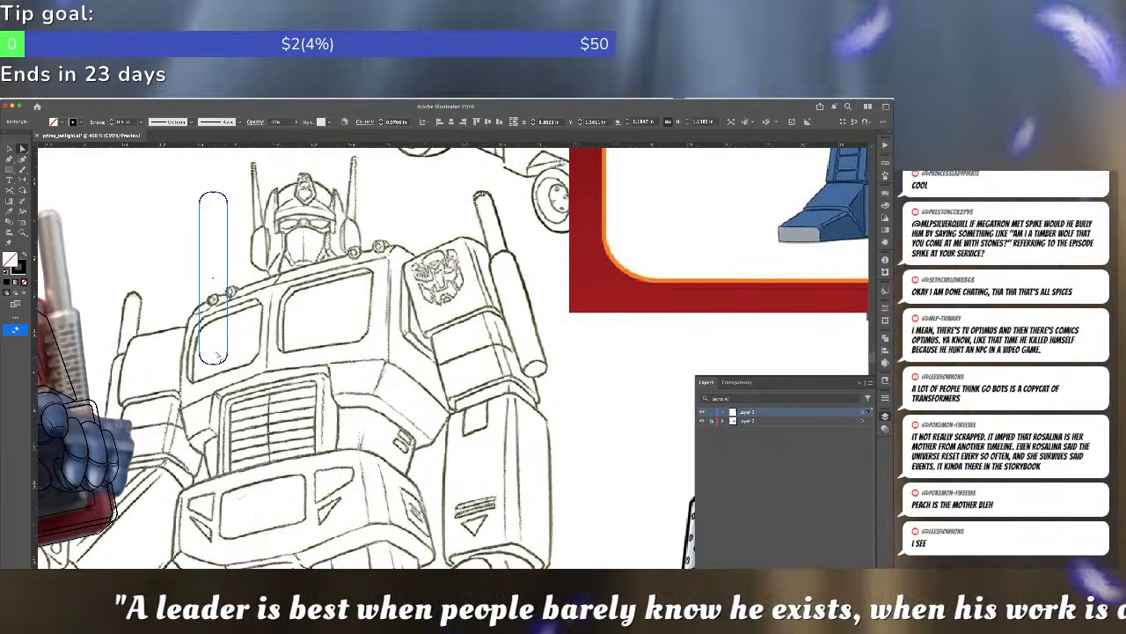
left_click(232, 324)
- Try tilting the rounded bar counter-clockwise about its centre and undo the rotation
key("v")
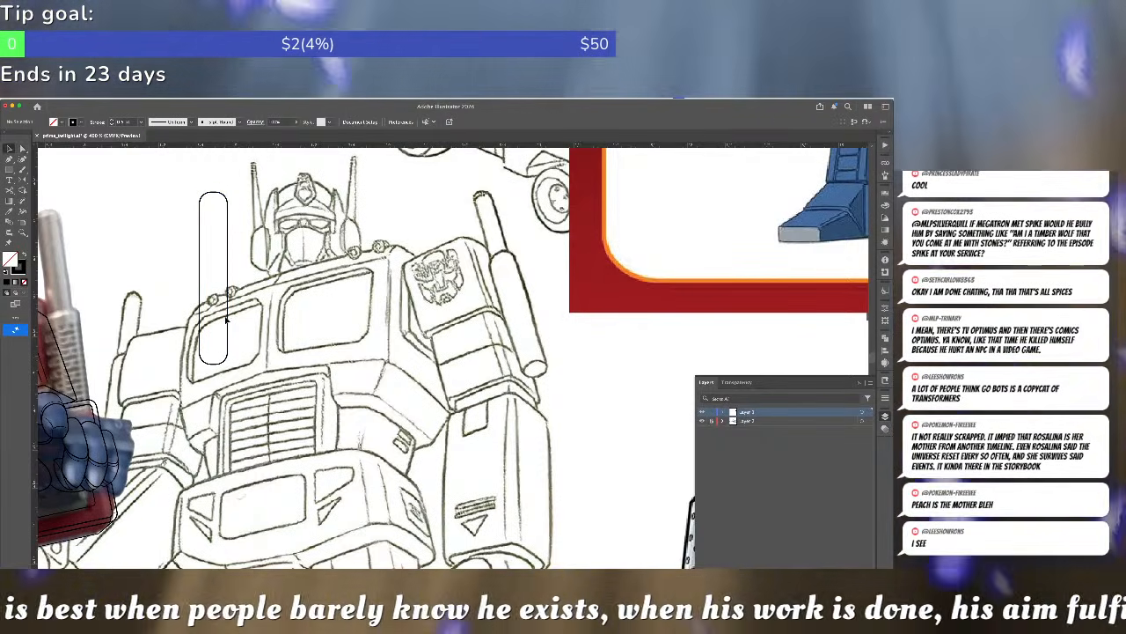
left_click(228, 319)
key("r")
left_click_drag(281, 308, 289, 280)
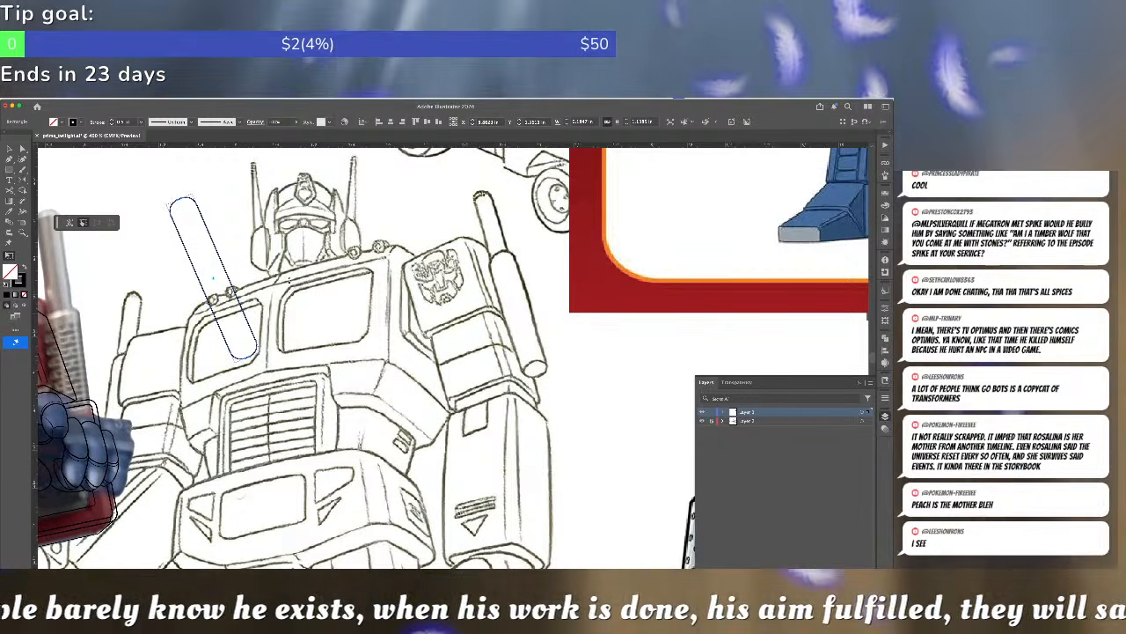
key("super+z")
- Draw a shallow upward-bowed arc across the inside of the rounded bar's lower end, spanning nearly its full width
left_click(296, 327)
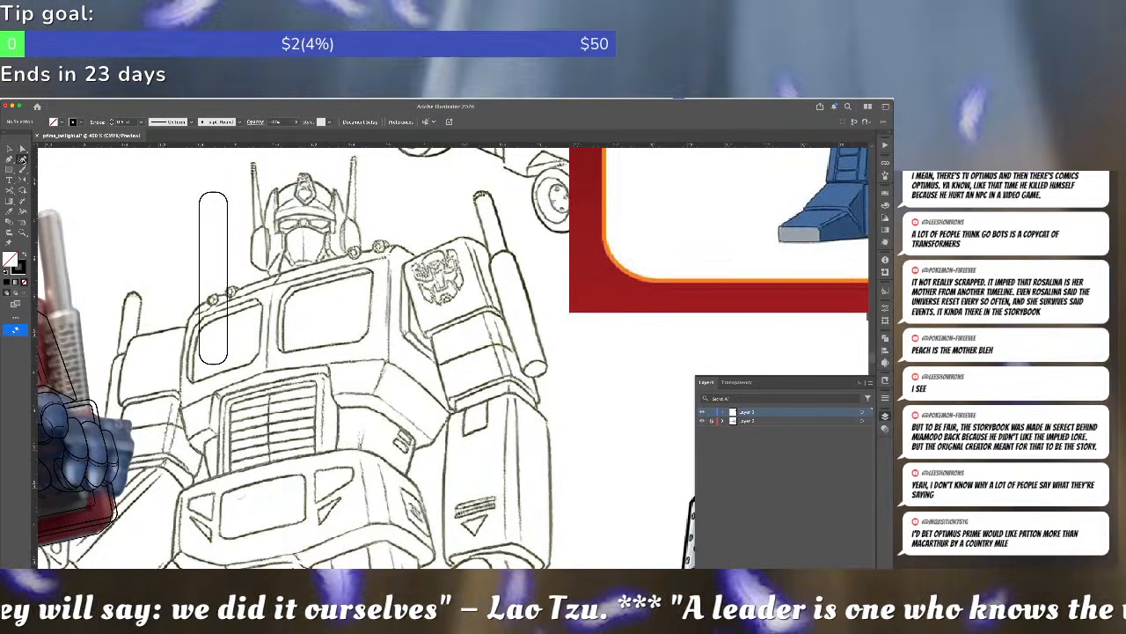
left_click(215, 352)
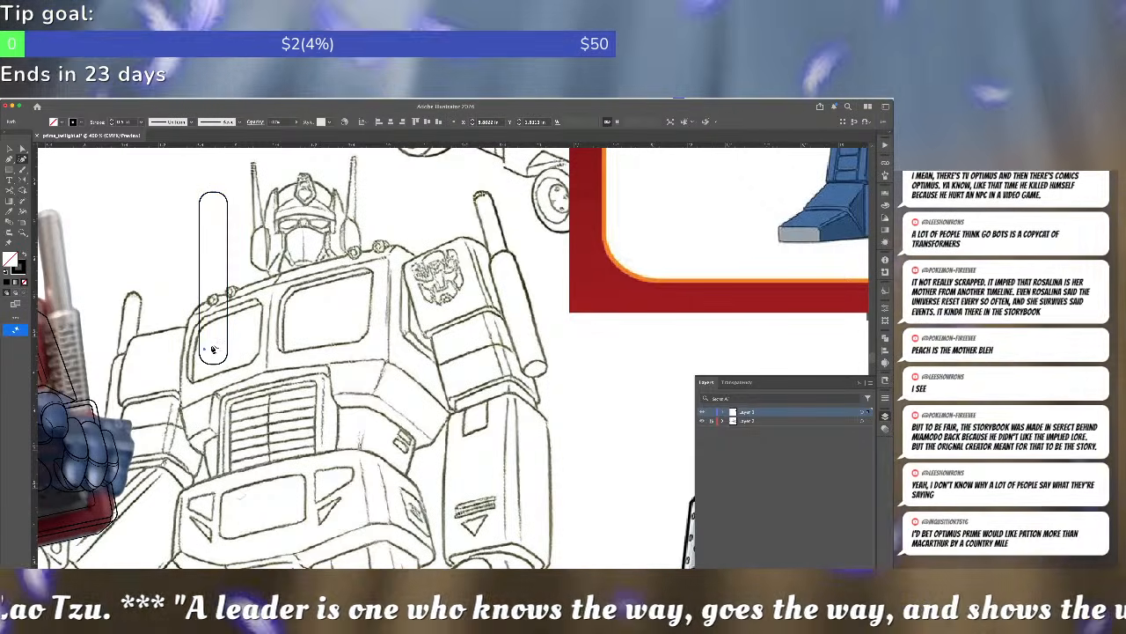
scroll(226, 352, "up", 5)
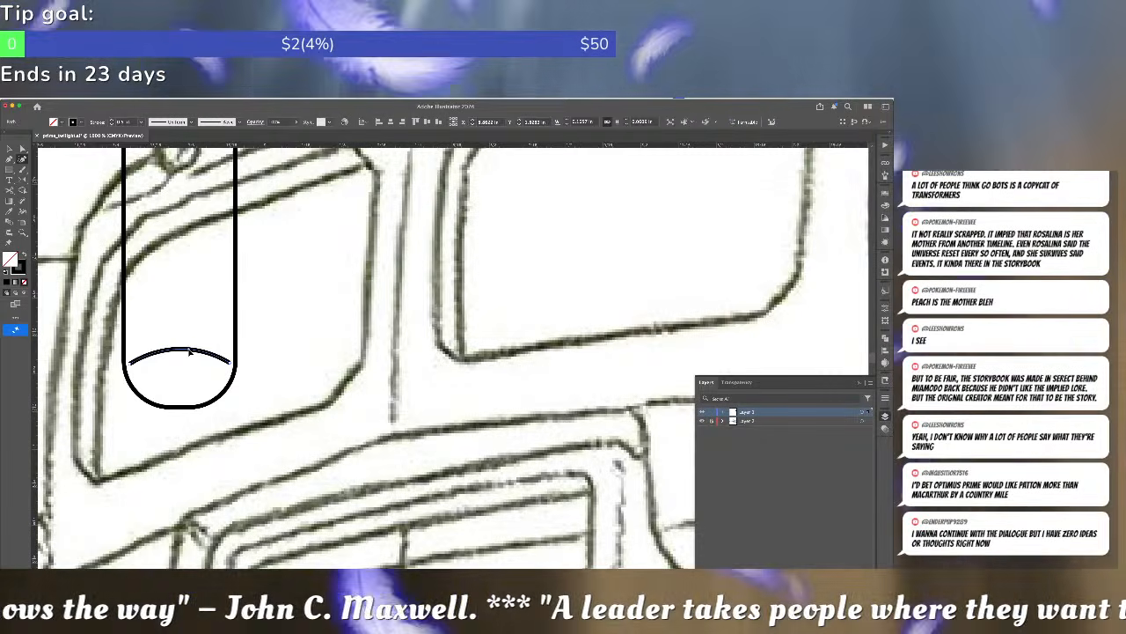
- Flatten the bar's lower rounded end into a shallower curve by removing its extra bottom anchor points and reshaping the remaining segment upward
key("v")
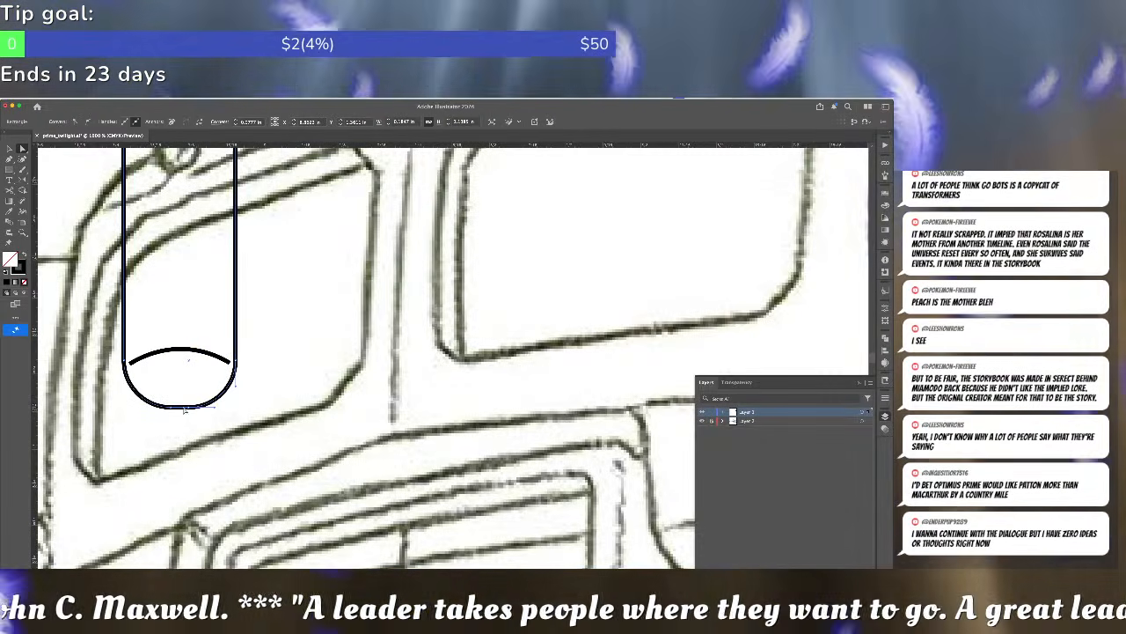
key("minus")
left_click(181, 408)
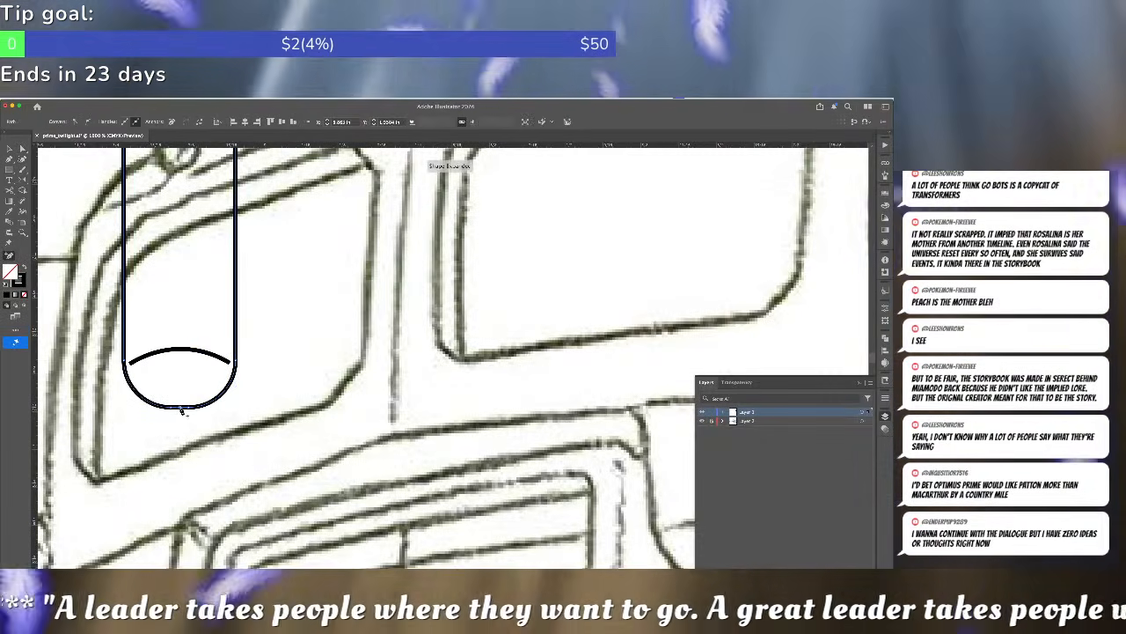
left_click(174, 409)
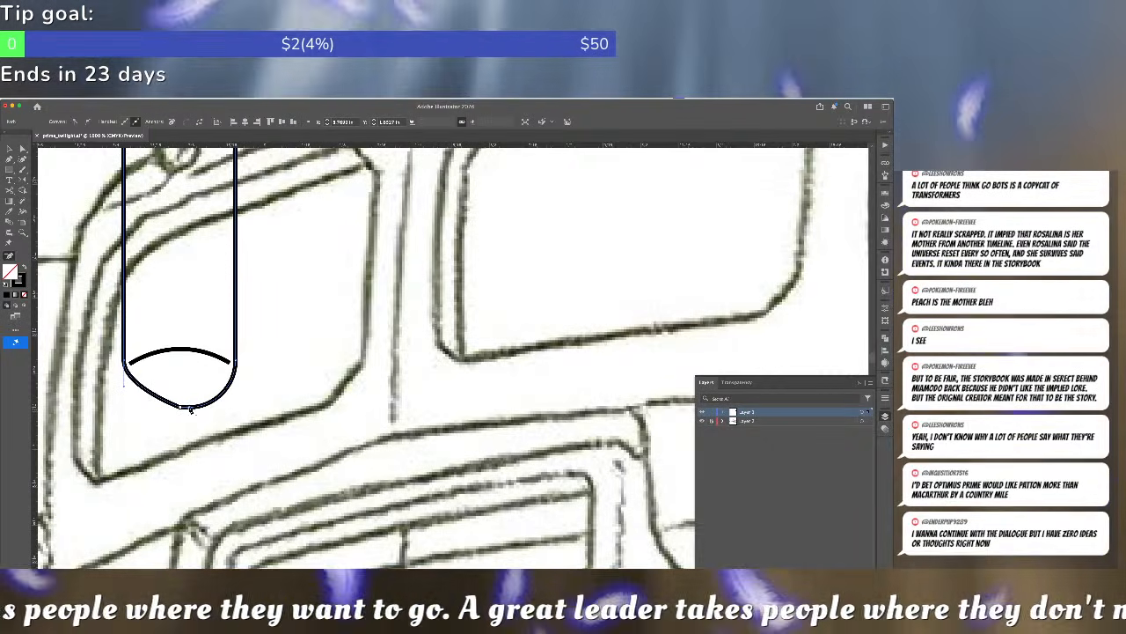
left_click(190, 410)
key("a")
left_click_drag(181, 406, 194, 391)
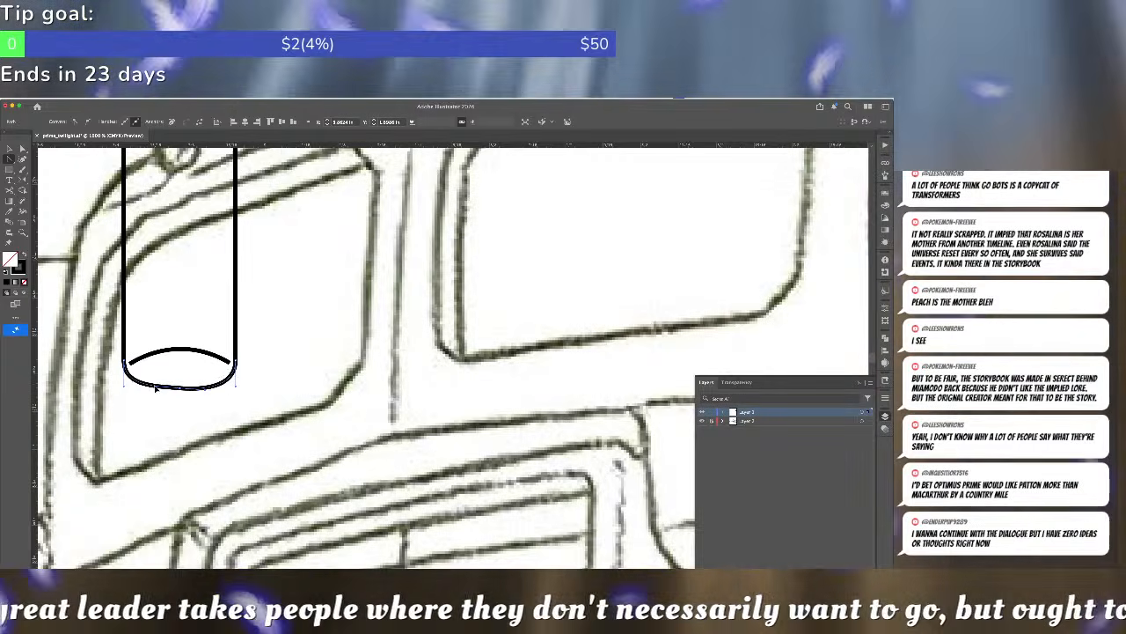
left_click(188, 354)
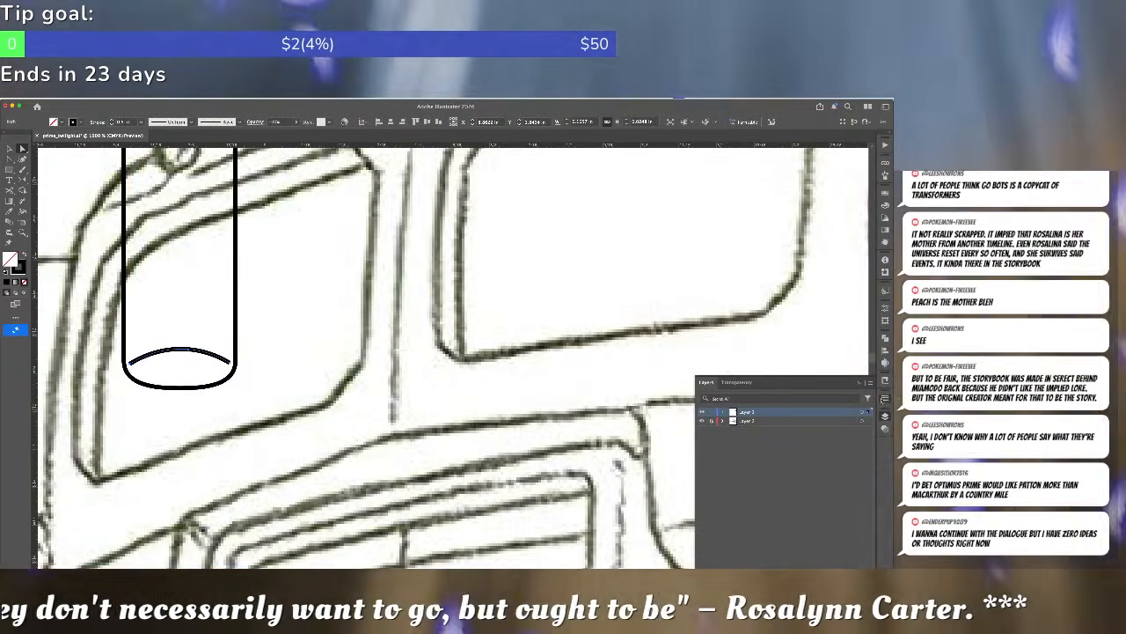
- Apply the dome-shaped tapered width profile to the curved line at the cylinder's base and set its stroke to 0.25 pt
left_click(885, 400)
left_click(831, 531)
left_click(824, 510)
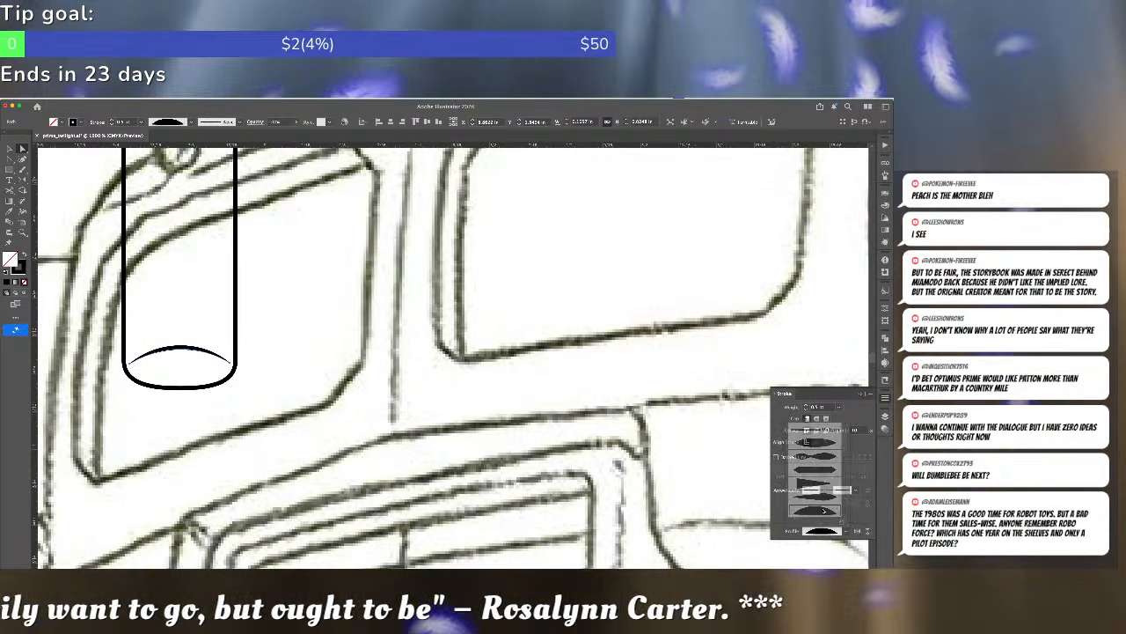
left_click(805, 409)
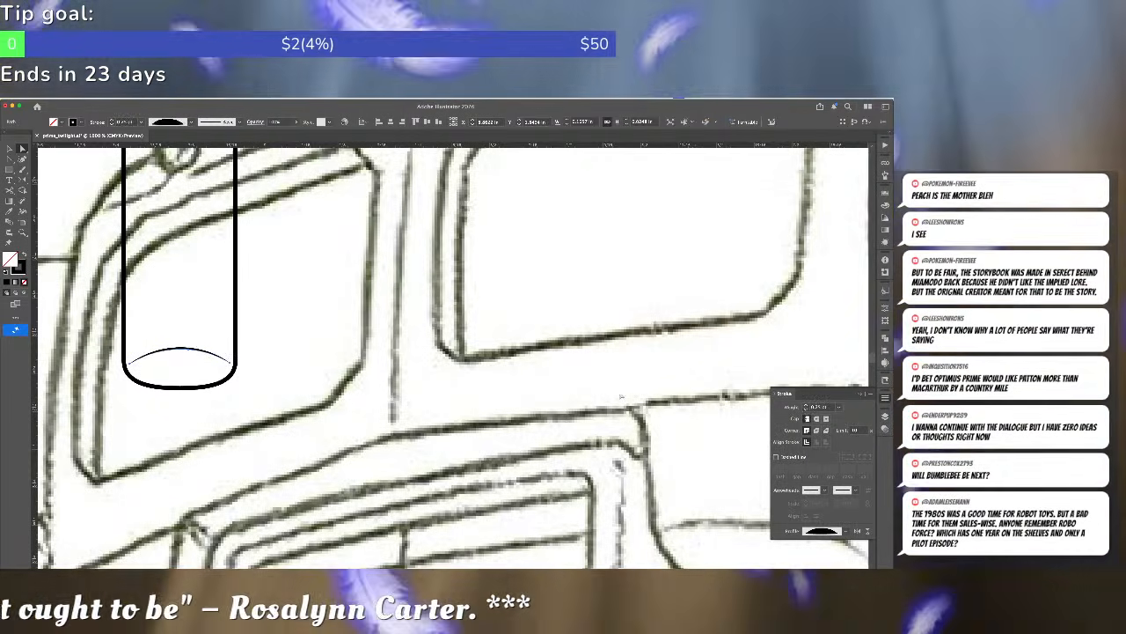
left_click(283, 369)
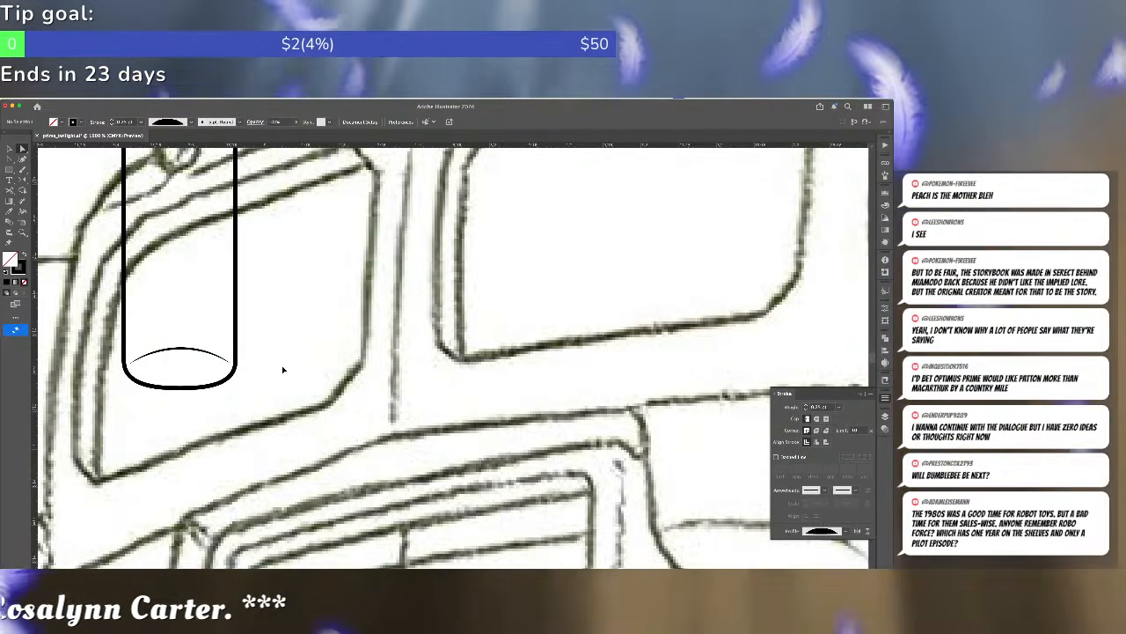
- Duplicate the cylinder outline as a narrower tube overlapping its upper end, and shorten the copy from the top and bottom
key("super+minus")
key("super+minus")
key("super+minus")
key("super+minus")
key("super+minus")
key("super+minus")
key("super+equal")
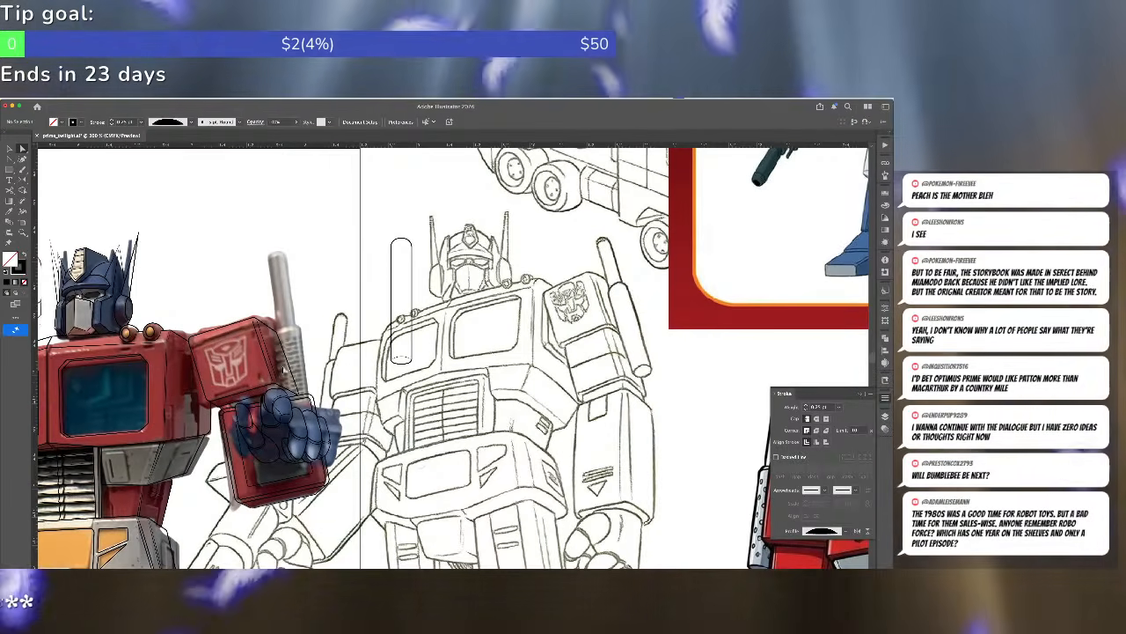
key("v")
left_click_drag(412, 272, 409, 214)
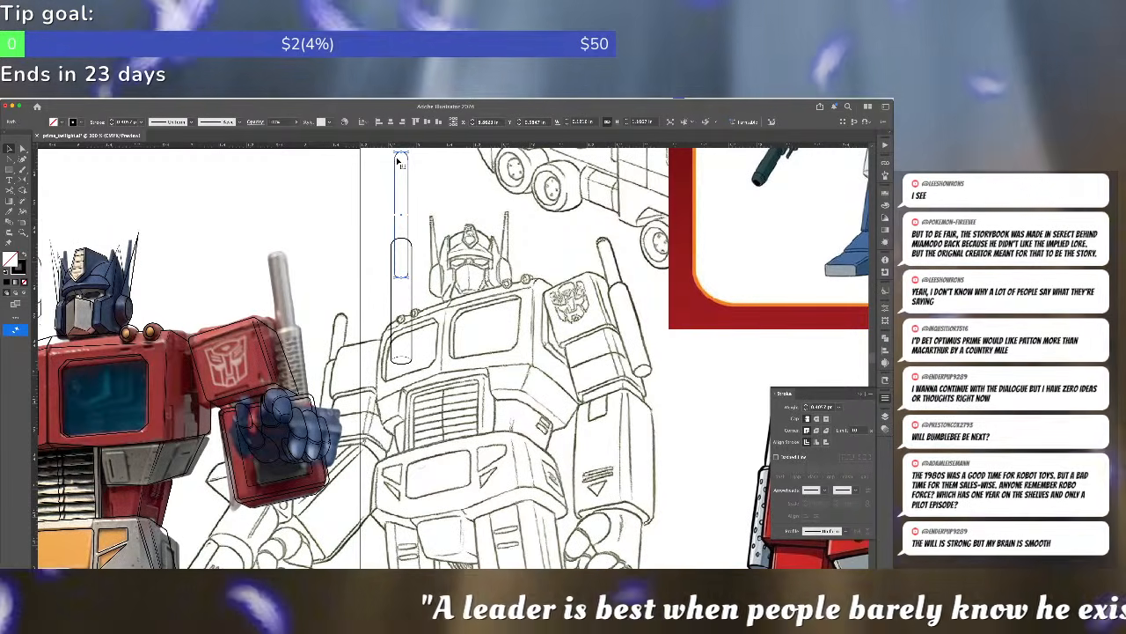
left_click_drag(401, 154, 401, 185)
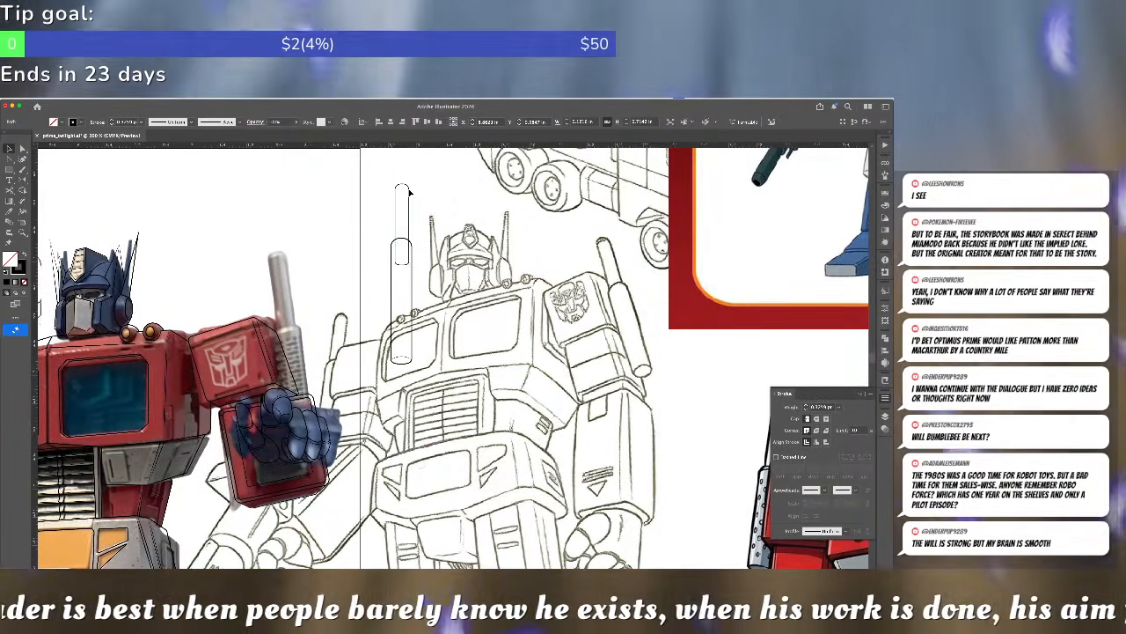
- Match the narrow tube's stroke to the wide cylinder's outline with the Eyedropper, leaving nothing selected
key("i")
left_click(413, 279)
key("super+shift+a")
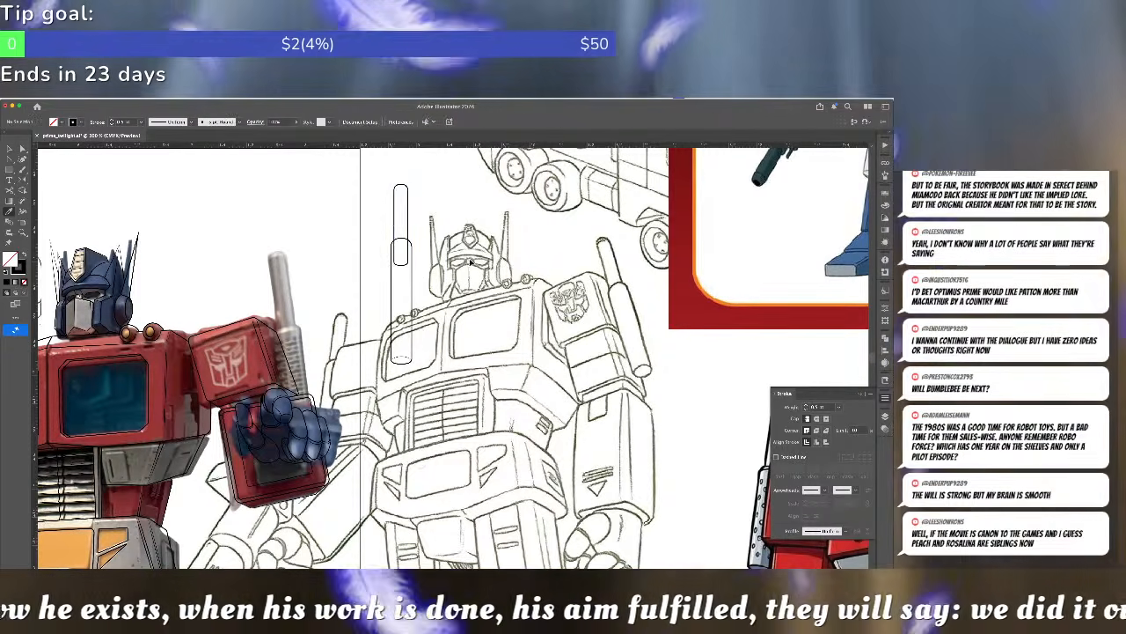
- Cut the narrow tube where it meets the wide cylinder's rounded top and delete the overlapping lower part
key("a")
scroll(422, 242, "up", 5)
left_click(329, 219)
key("c")
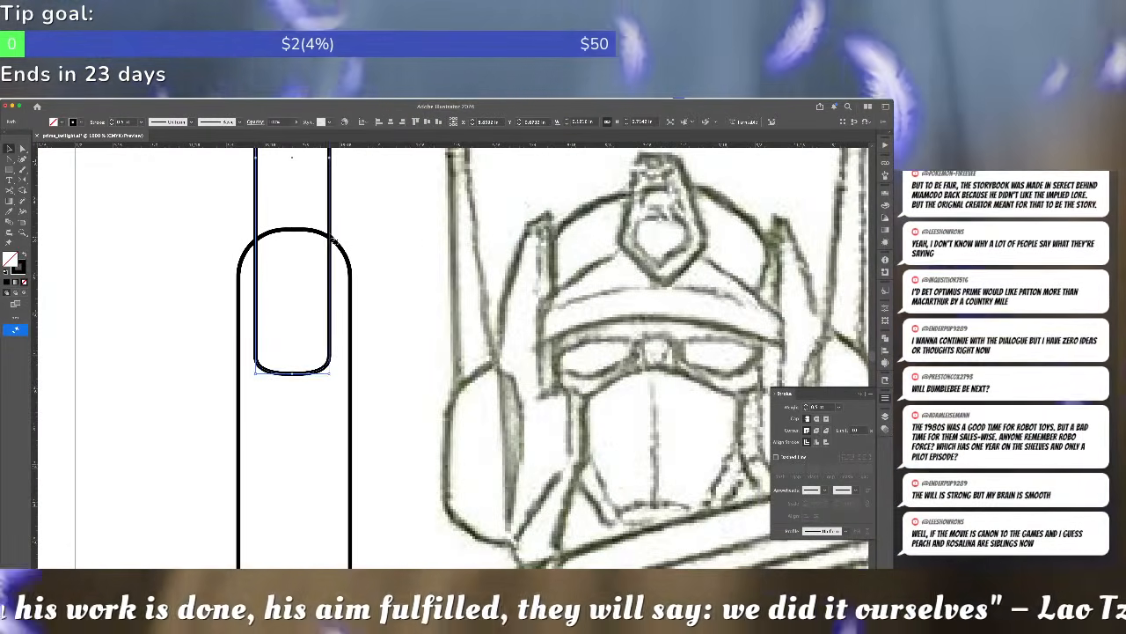
left_click(330, 238)
left_click(257, 238)
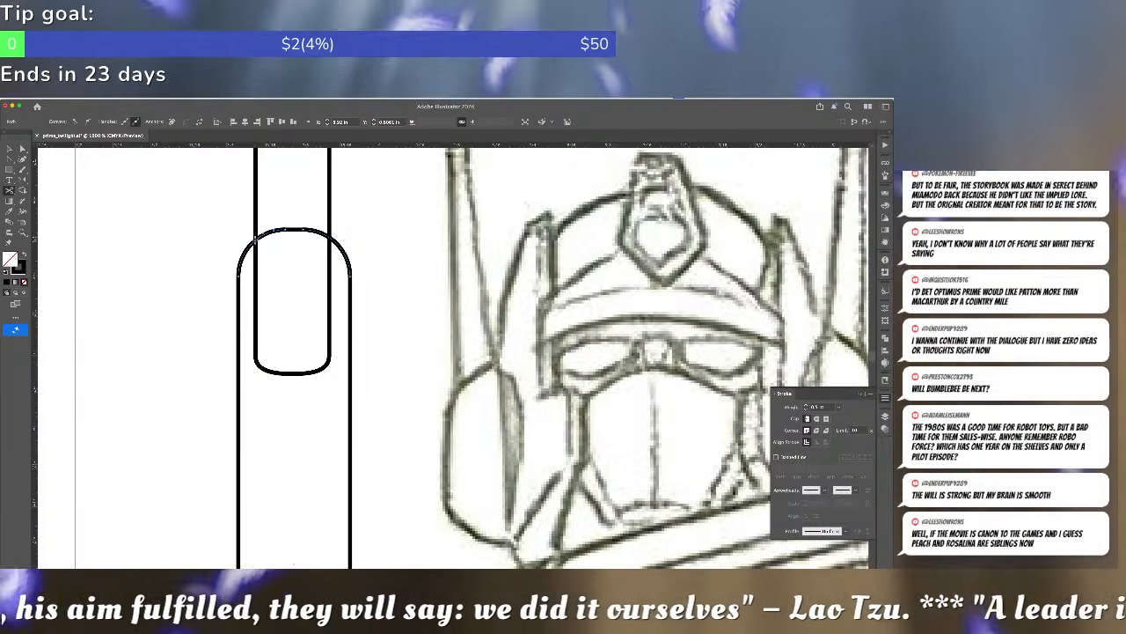
key("super+shift+a")
key("a")
left_click(256, 244)
key("c")
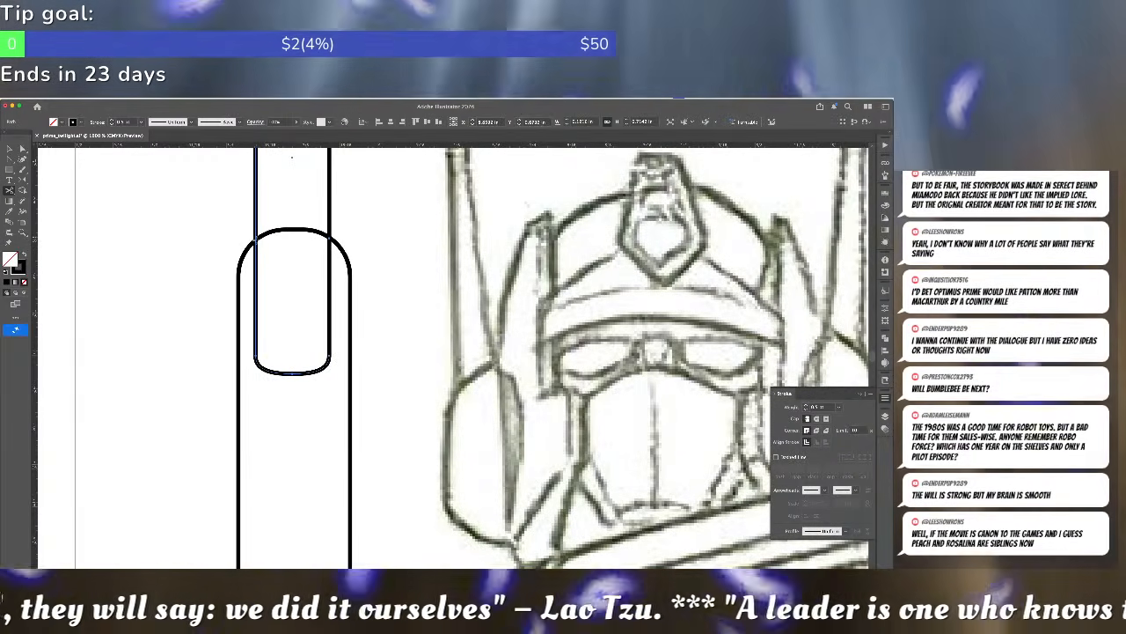
left_click(256, 239)
key("super+shift+a")
key("a")
left_click(257, 251)
key("Delete")
key("Delete")
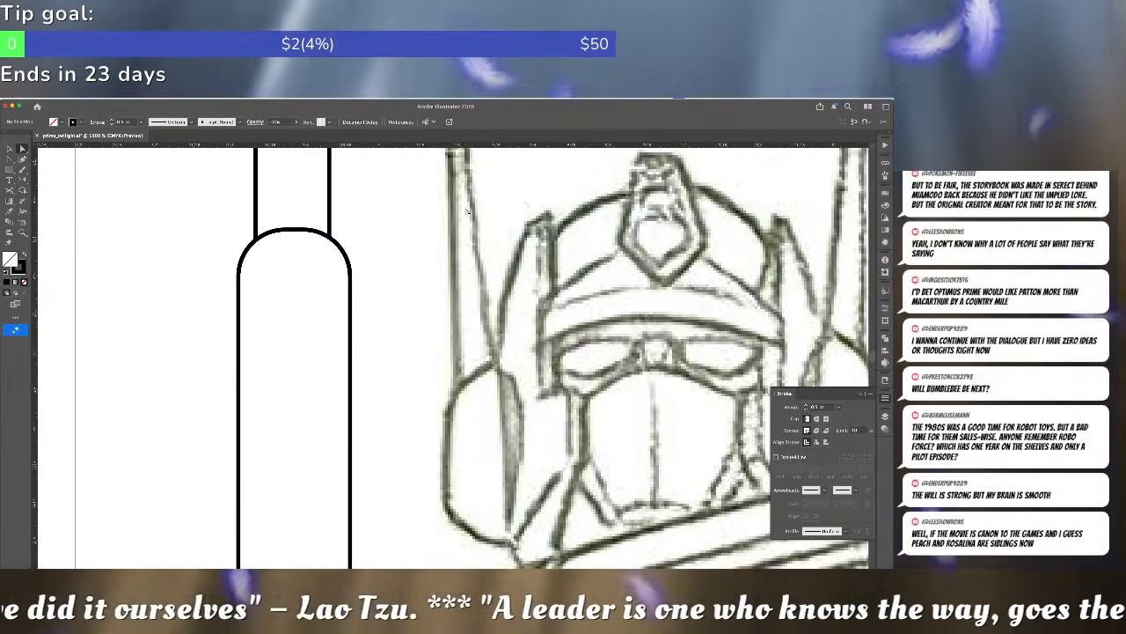
- Select both tube sections with the base curve and group them as one smokestack
key("super+minus")
key("super+minus")
key("super+minus")
key("super+minus")
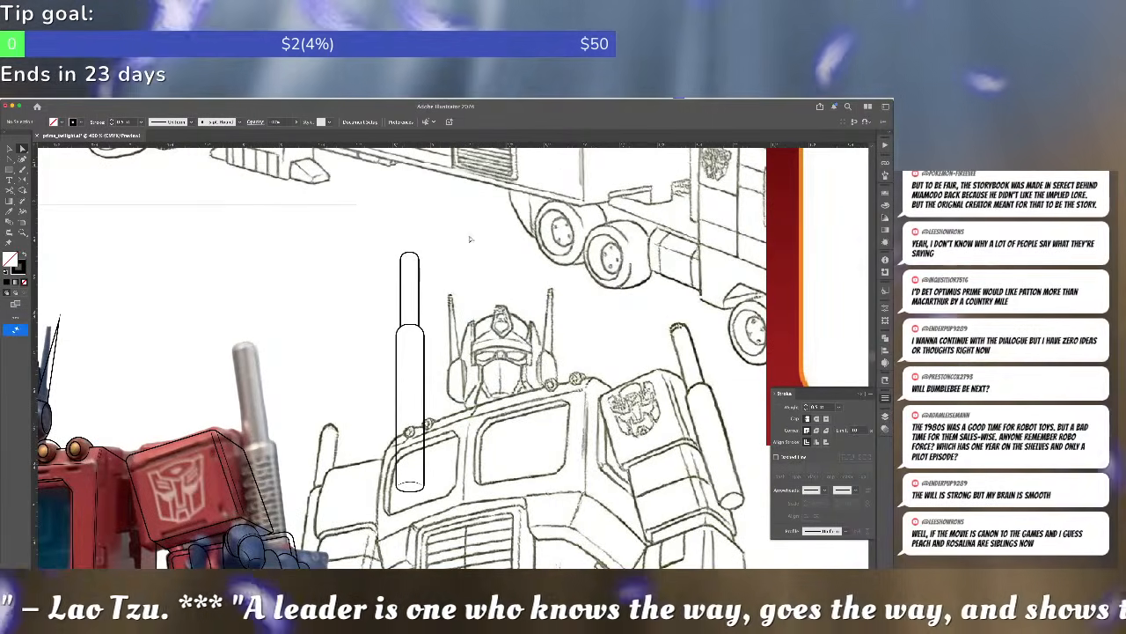
key("v")
left_click_drag(367, 217, 480, 496)
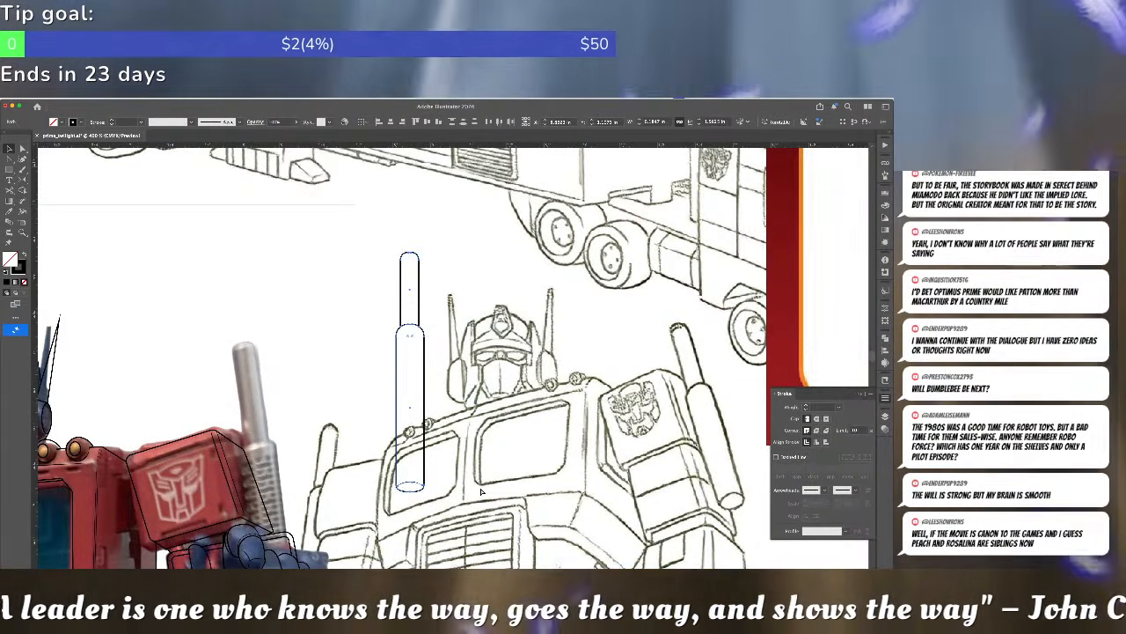
key("super+g")
- Taper the smokestack group towards its top with Free Transform, and shorten its wide lower section
key("e")
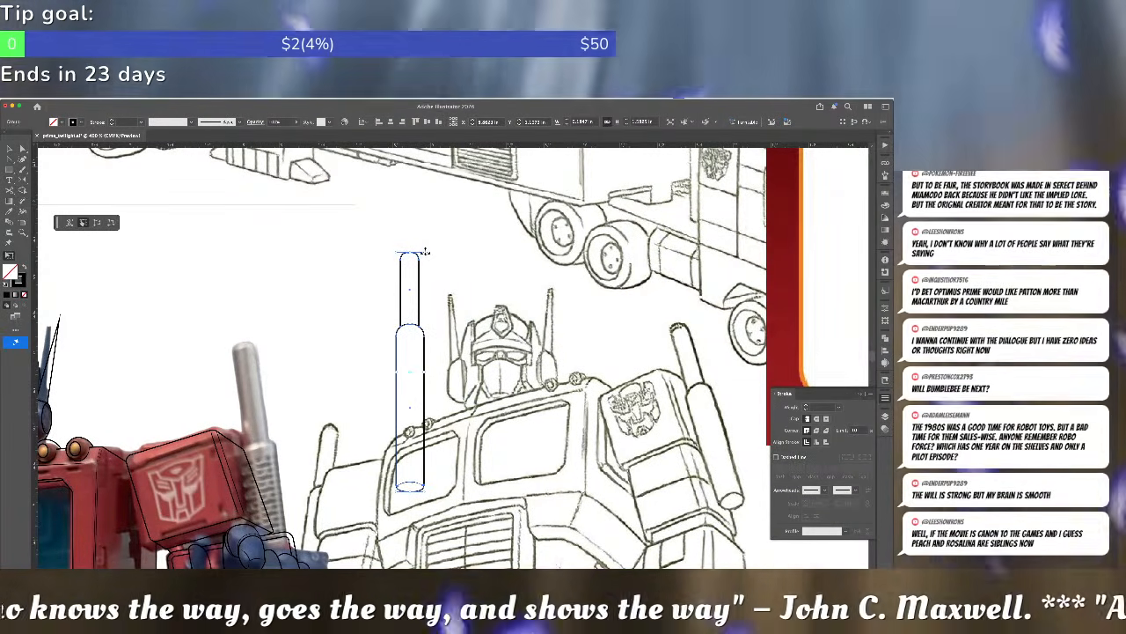
left_click_drag(425, 252, 419, 253)
key("v")
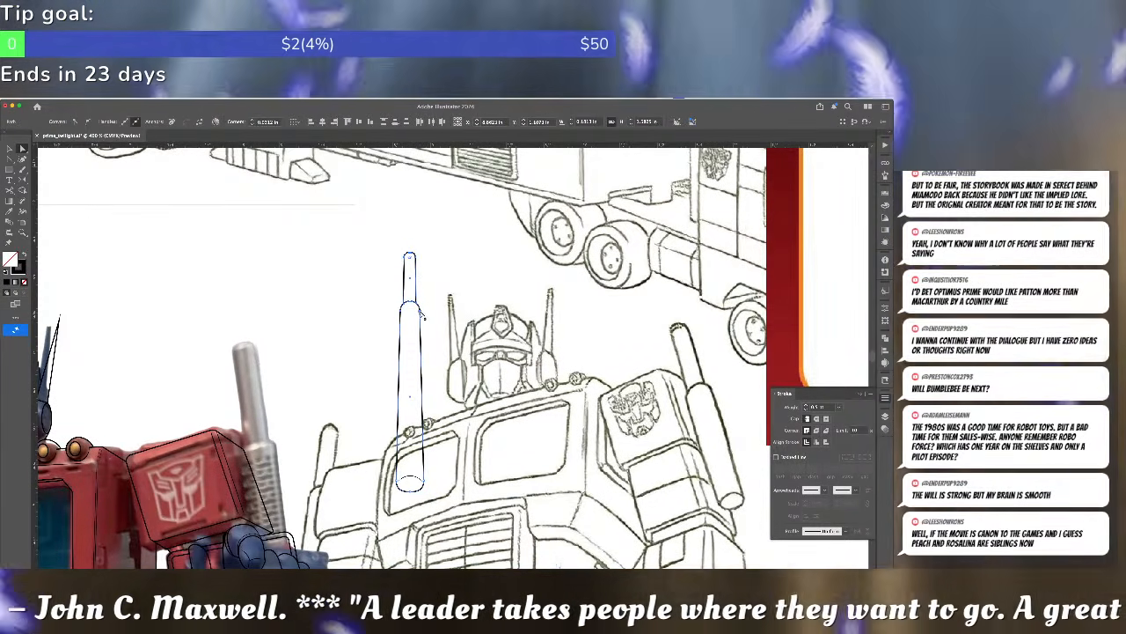
left_click_drag(423, 313, 423, 365)
key("v")
- Tilt the smokestack counterclockwise, place it beside the painted robot's shoulder above the fist, and fine-tune its shape with Free Transform
key("e")
left_click_drag(473, 499, 501, 475)
key("v")
left_click_drag(426, 411, 262, 452)
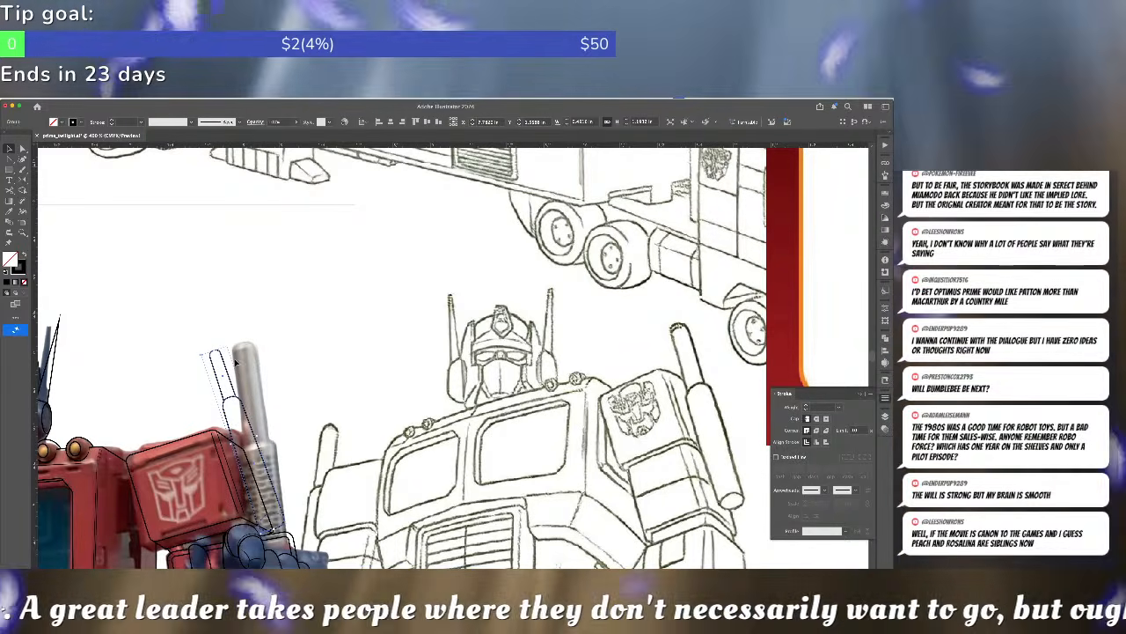
key("e")
left_click_drag(226, 348, 224, 352)
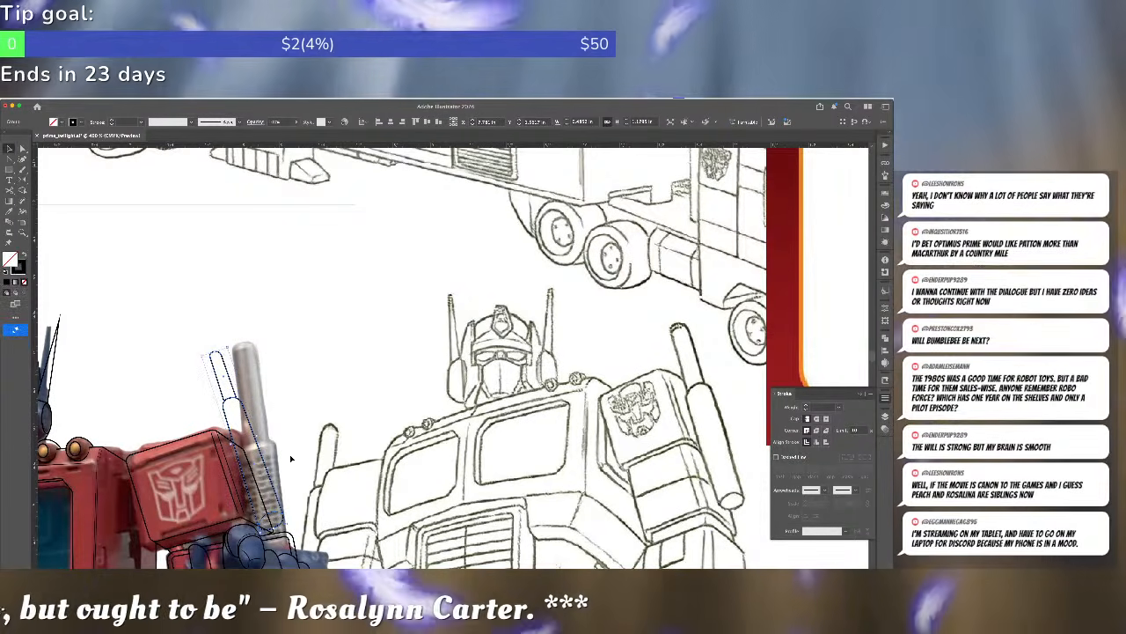
- Add an opacity mask to the shoulder block's line art and open the mask for editing
left_click_drag(290, 454, 300, 379)
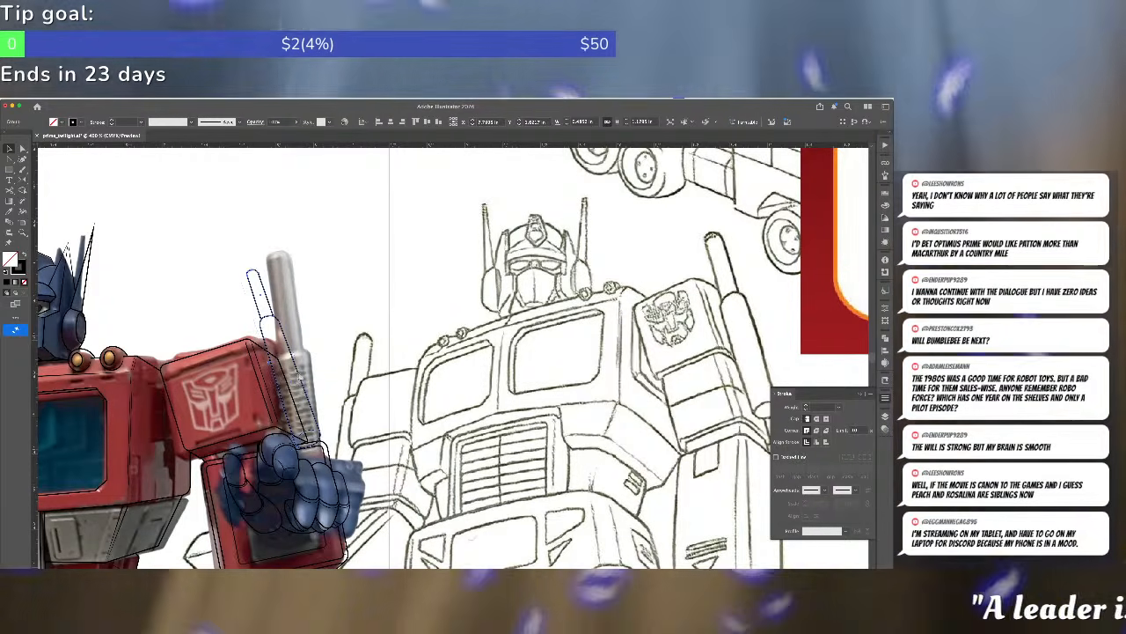
left_click(355, 359)
left_click(267, 352)
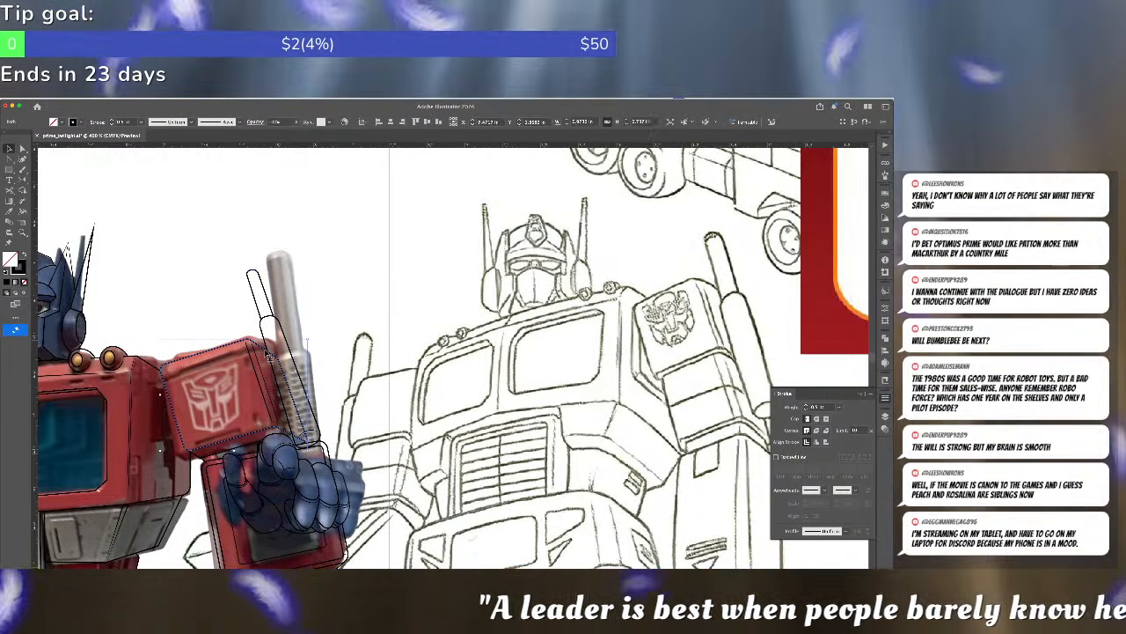
left_click(885, 428)
left_click(851, 439)
left_click(820, 449)
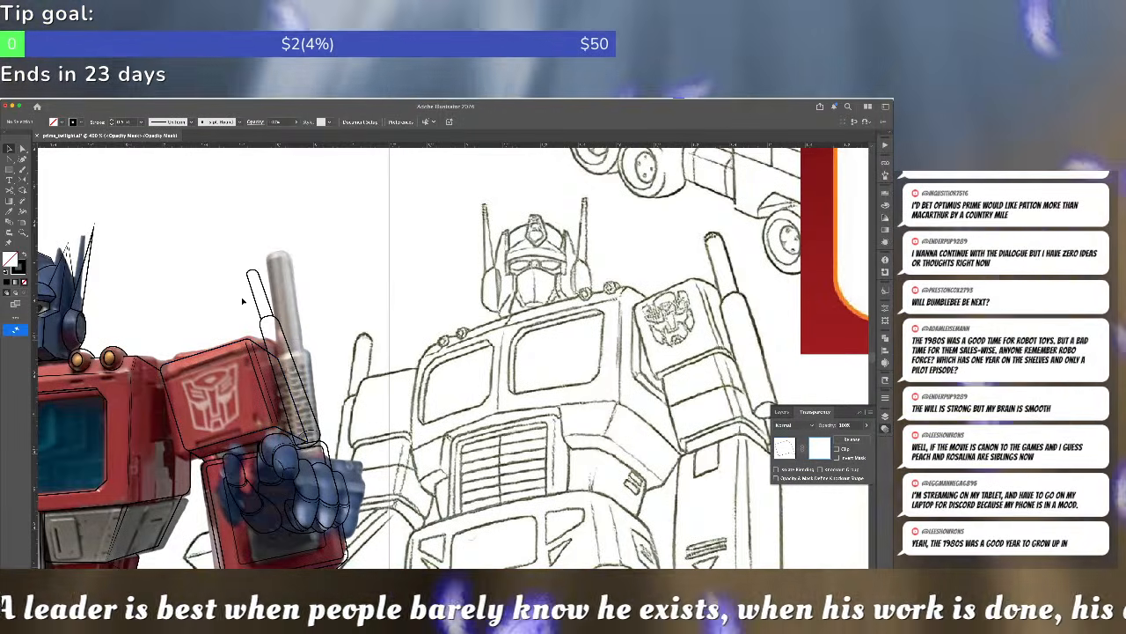
- Draw a black-filled shape in the mask along the smokestack to hide the shoulder lines that cross it
scroll(288, 365, "up", 10)
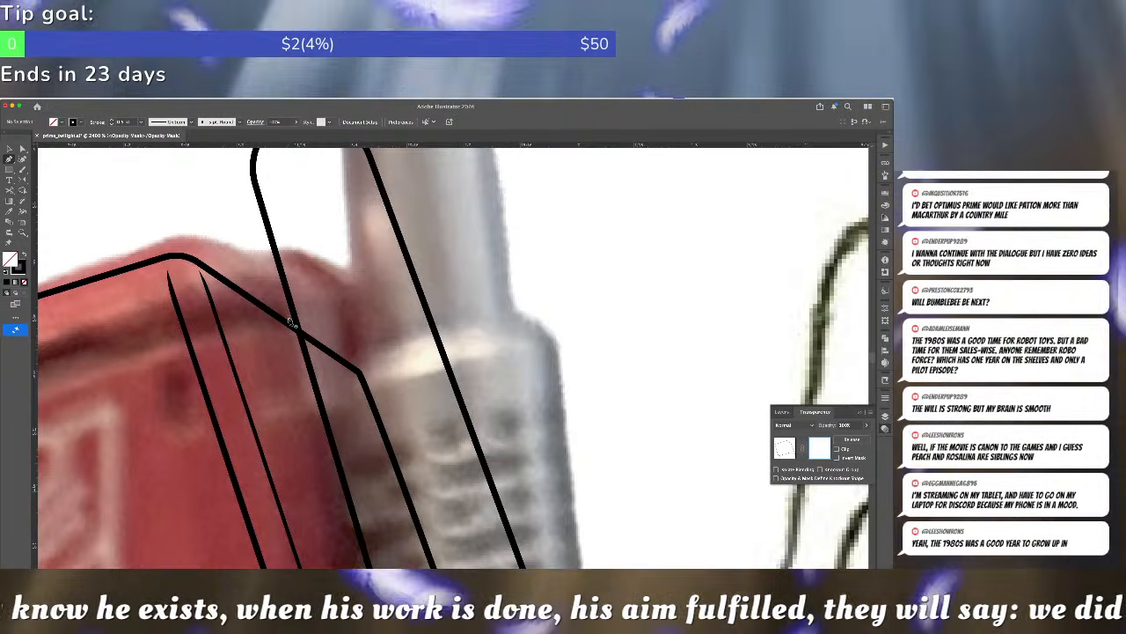
left_click(289, 317)
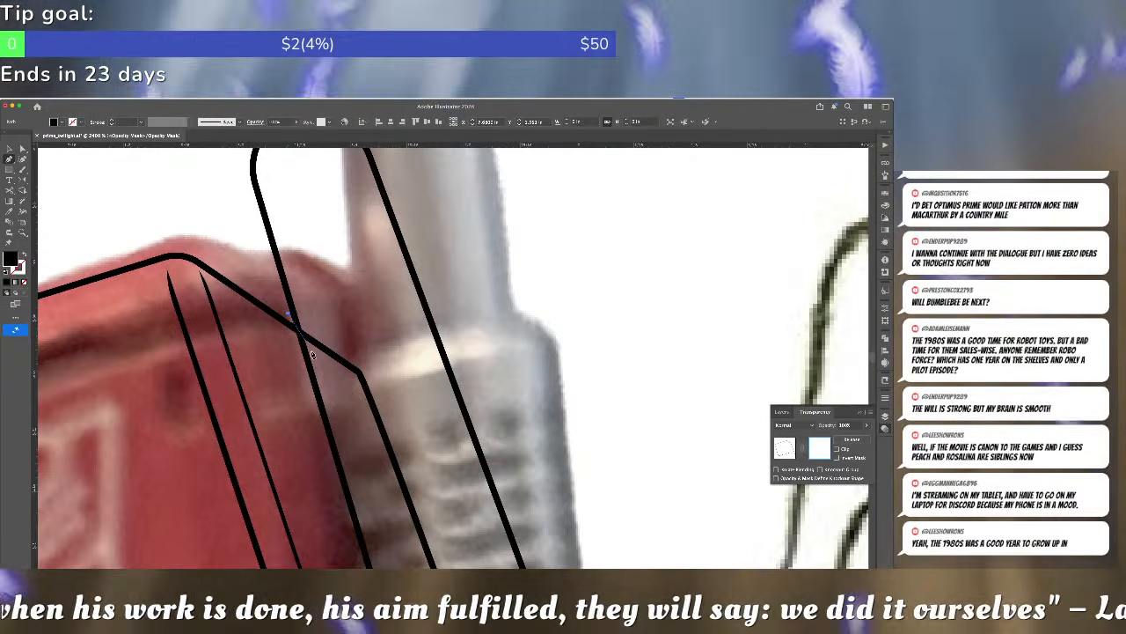
left_click(312, 354)
scroll(299, 290, "down", 10)
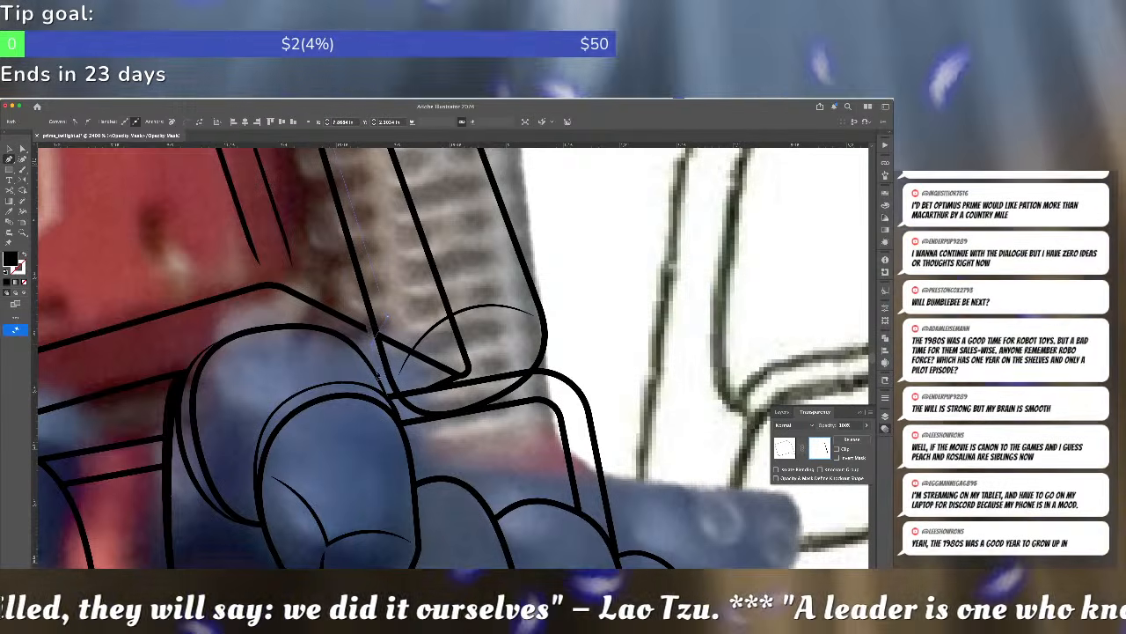
scroll(502, 433, "up", 4)
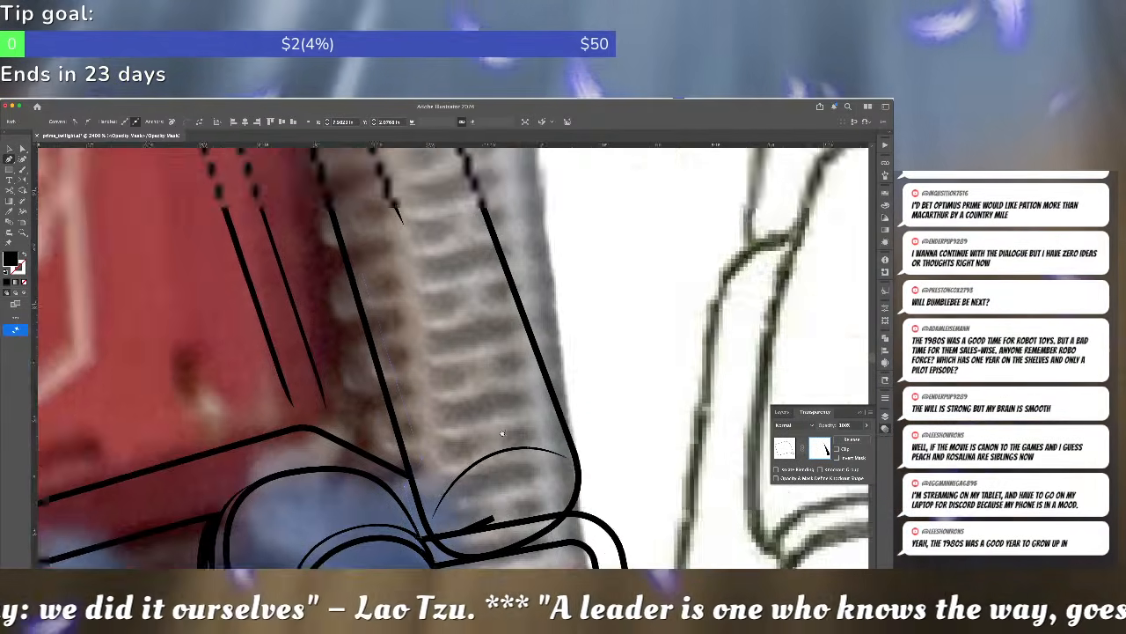
scroll(502, 433, "up", 5)
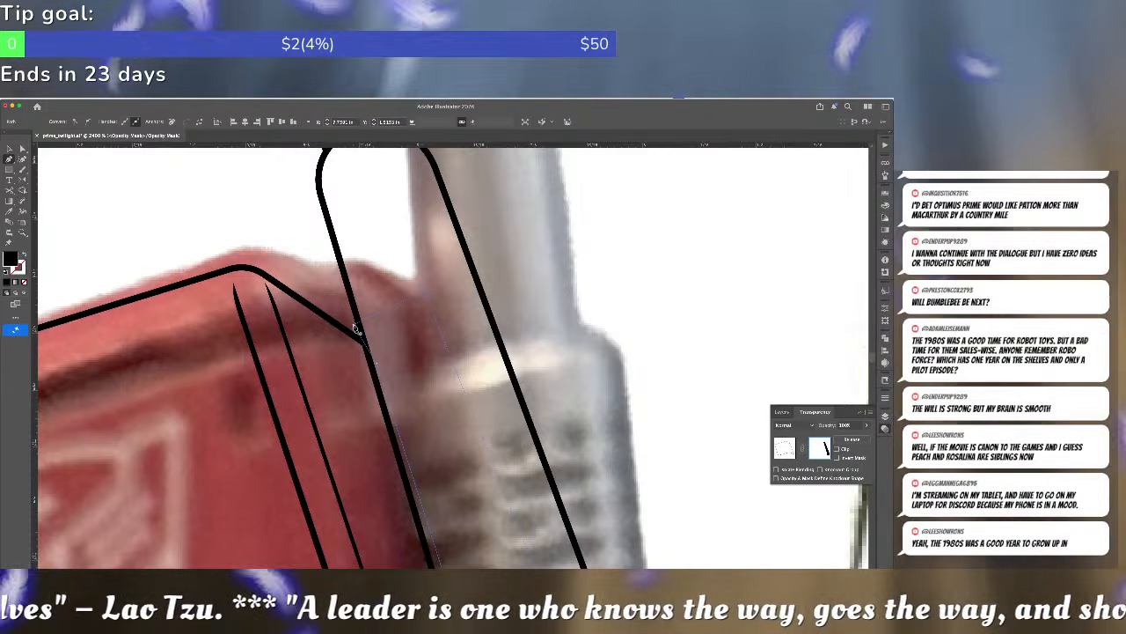
scroll(560, 302, "down", 10)
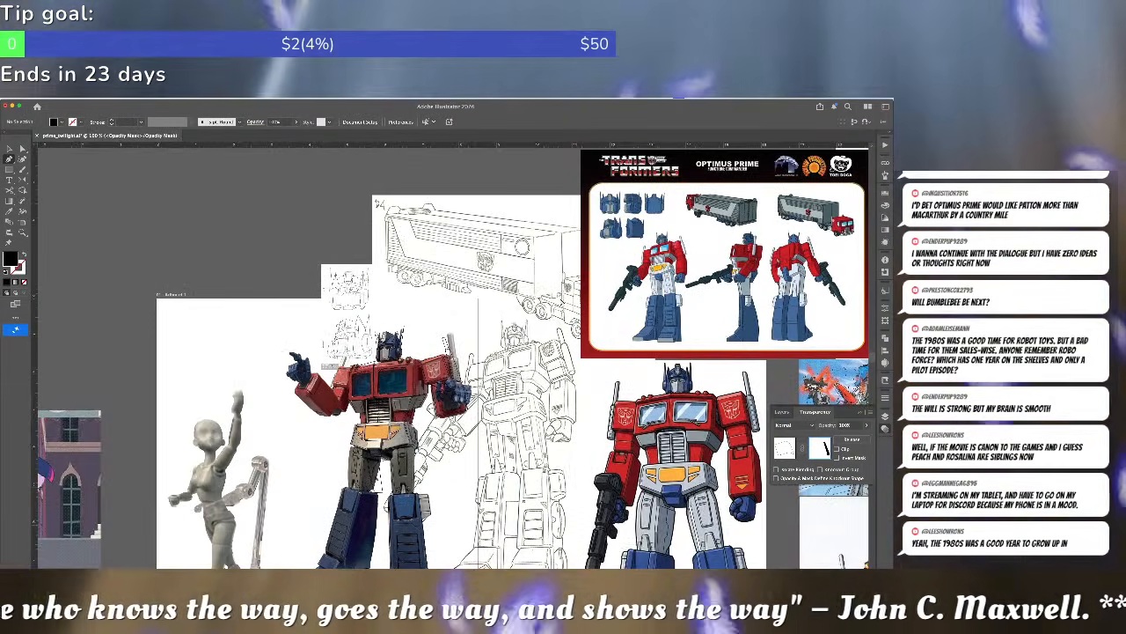
- Undo the stray anchor point, leave opacity mask editing for the artwork, and deselect the smokestack's narrow tube
key("super+equal")
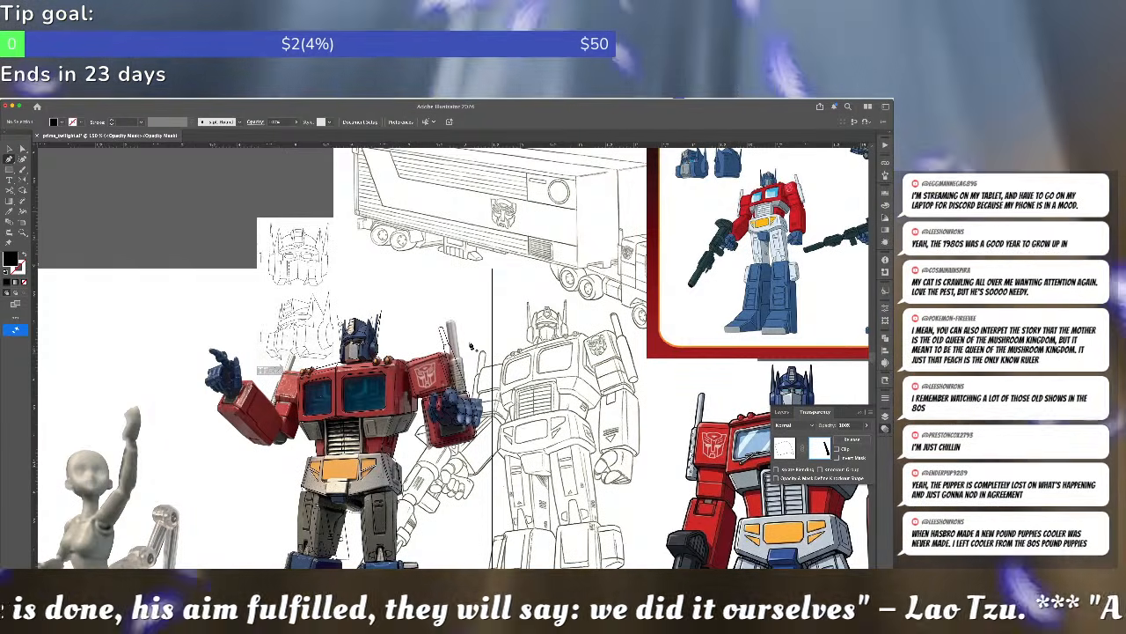
scroll(425, 330, "up", 5)
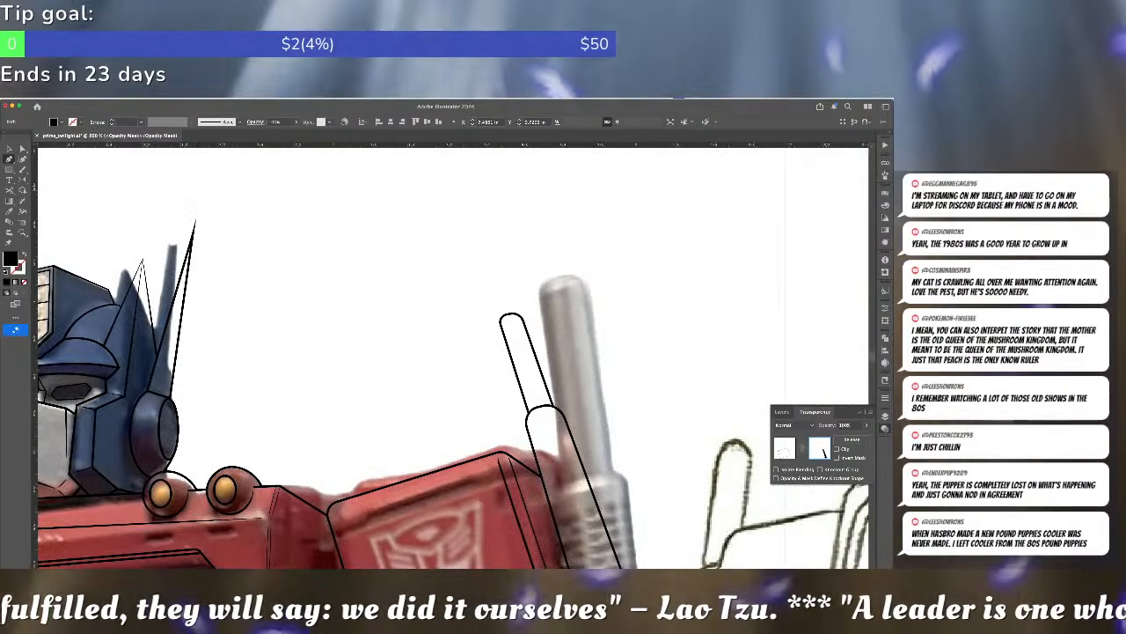
scroll(425, 331, "down", 1)
key("super+z")
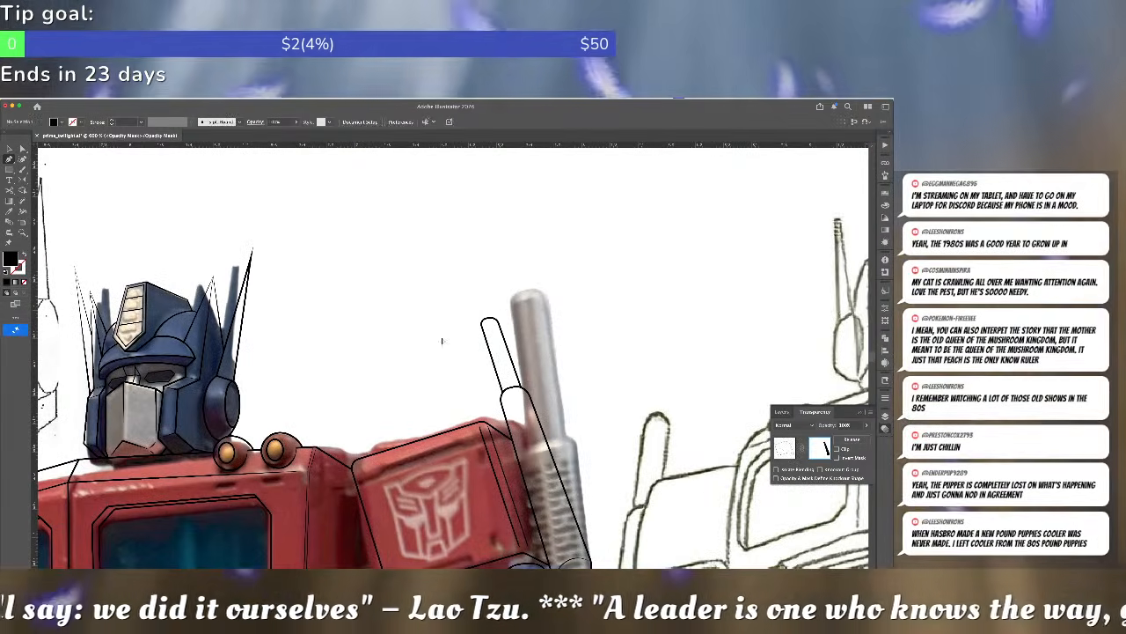
left_click_drag(440, 340, 341, 205)
key("v")
left_click_drag(533, 250, 754, 401)
key("super+equal")
key("a")
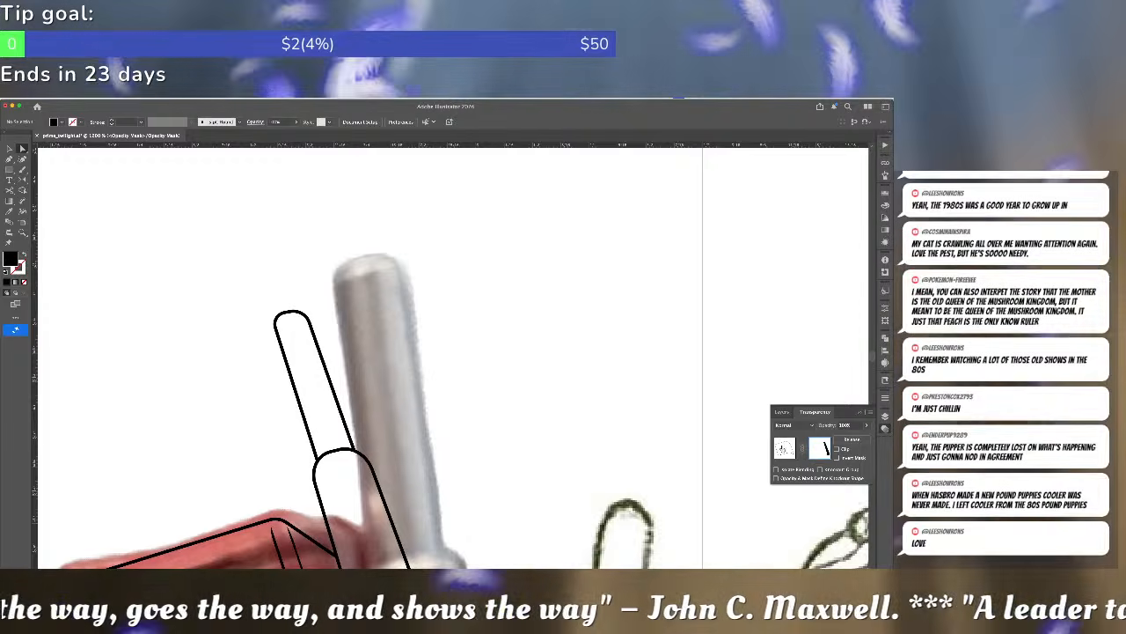
left_click(782, 449)
left_click(351, 379)
left_click(328, 371)
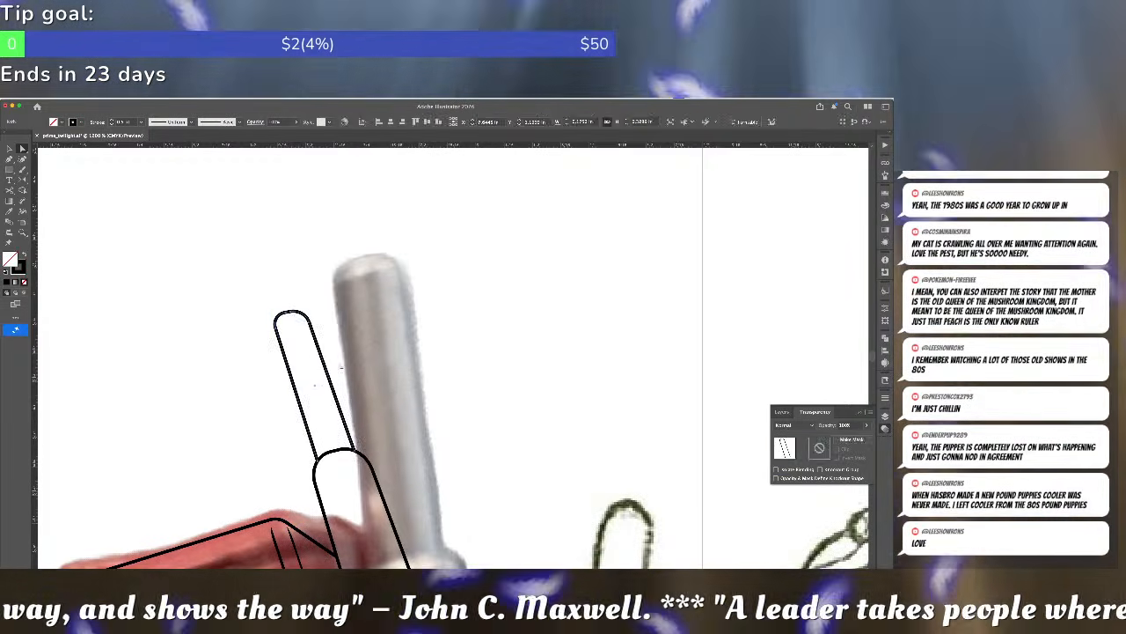
left_click(315, 356)
- Draw a short line across the narrow tube's rounded tip and bend it into an arc with the Curvature tool
key("p")
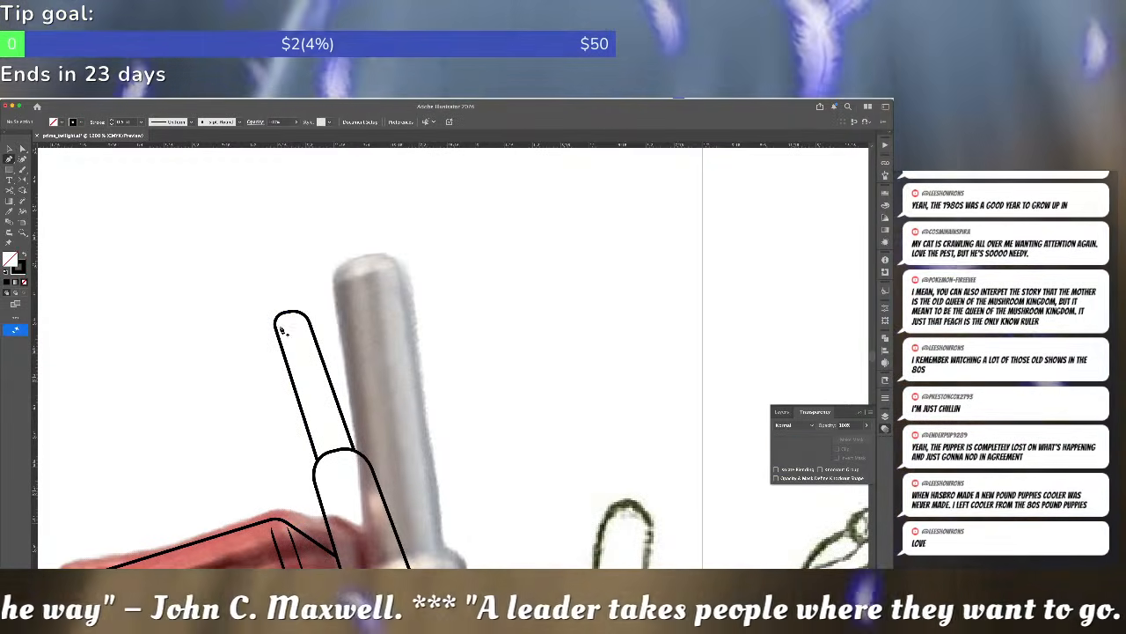
left_click(280, 325)
left_click(306, 322)
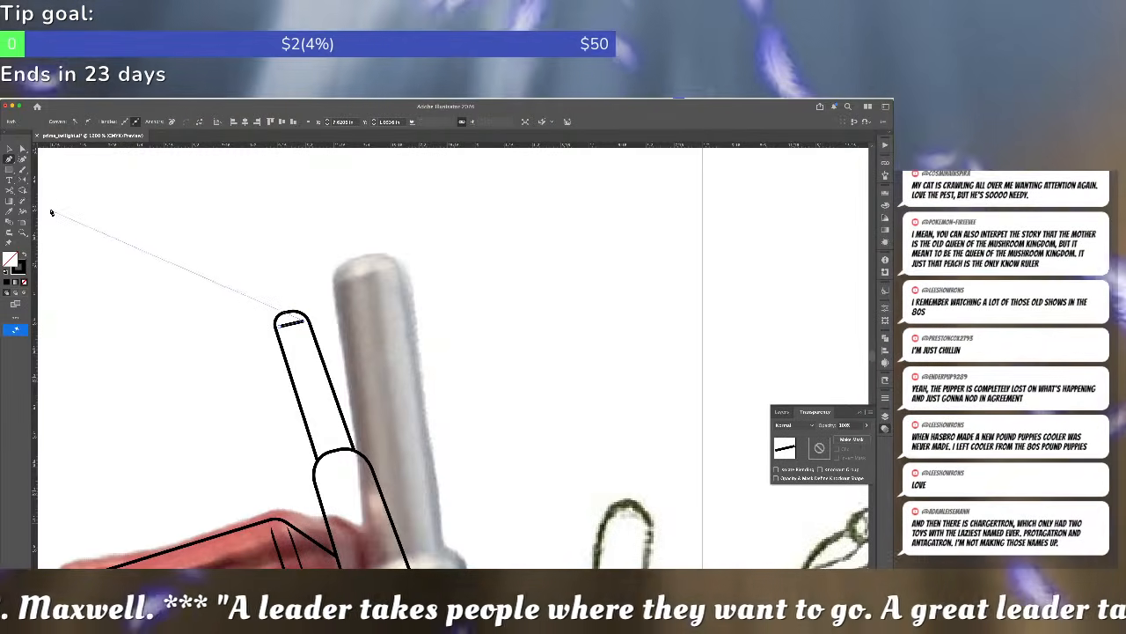
left_click(22, 158)
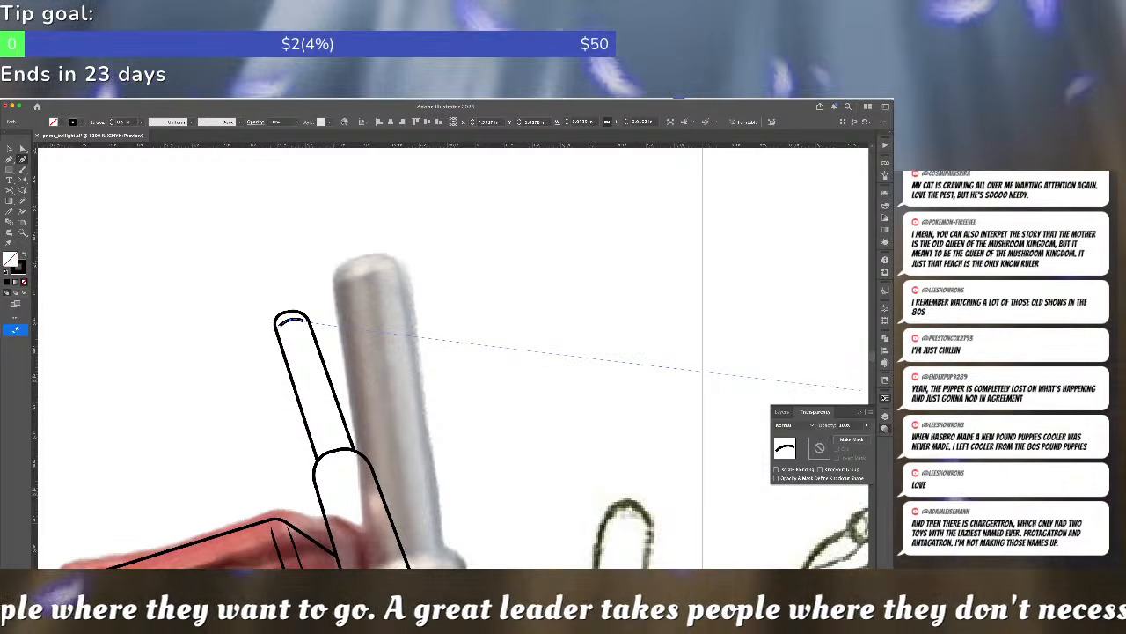
- Give the arc at the tube's tip the dome-shaped tapered width profile and a 0.25 pt stroke
left_click(886, 398)
left_click(826, 530)
left_click(819, 514)
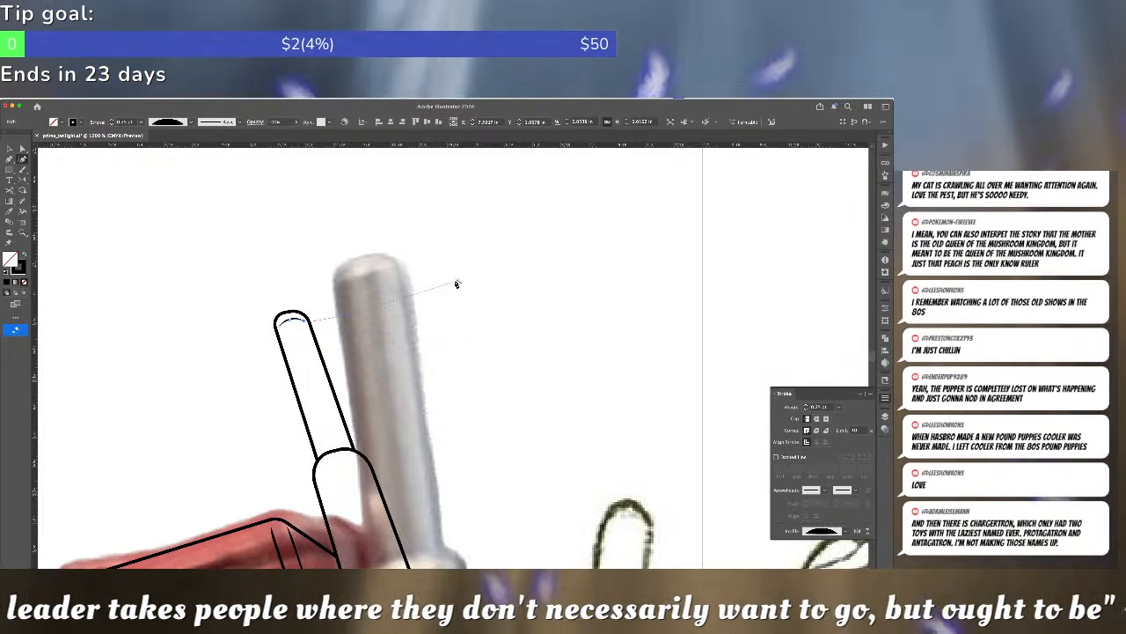
- Reshape the rounded tip of the smokestack's narrow tube by resetting its top anchor and pulling out new curve handles, leaving the tube deselected
key("super+shift+a")
key("a")
left_click(287, 315)
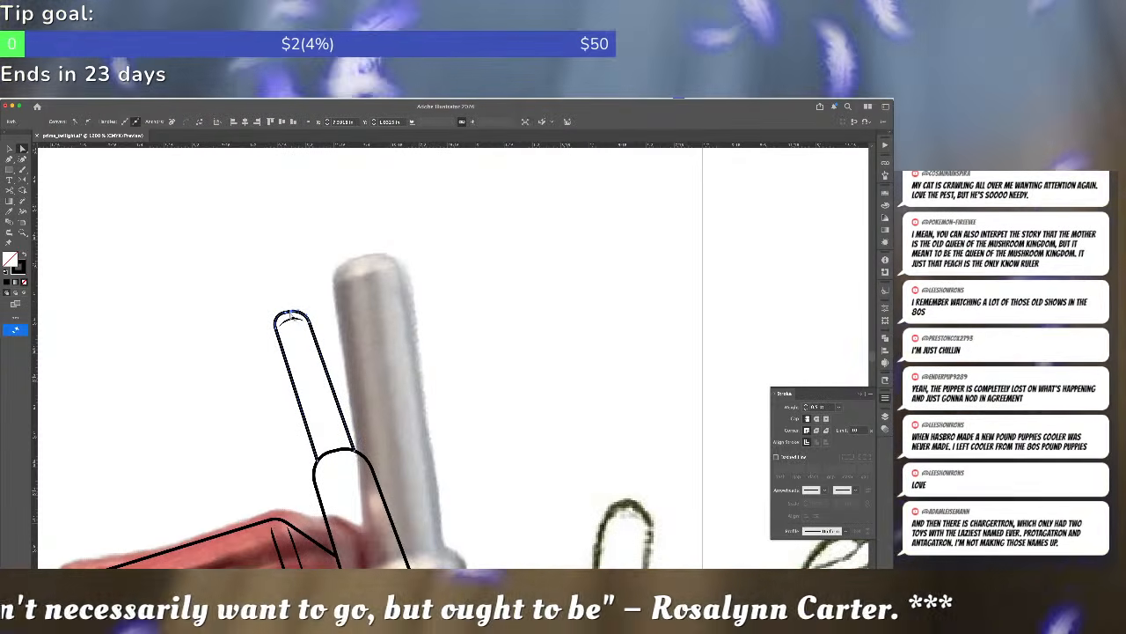
key("shift+c")
left_click(287, 313)
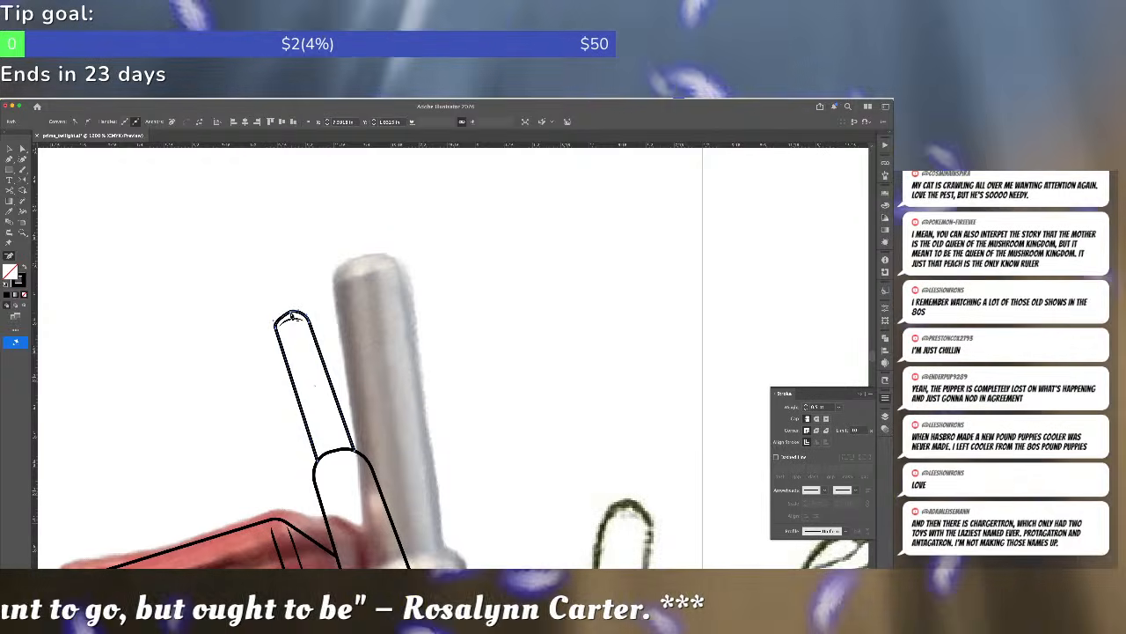
key("a")
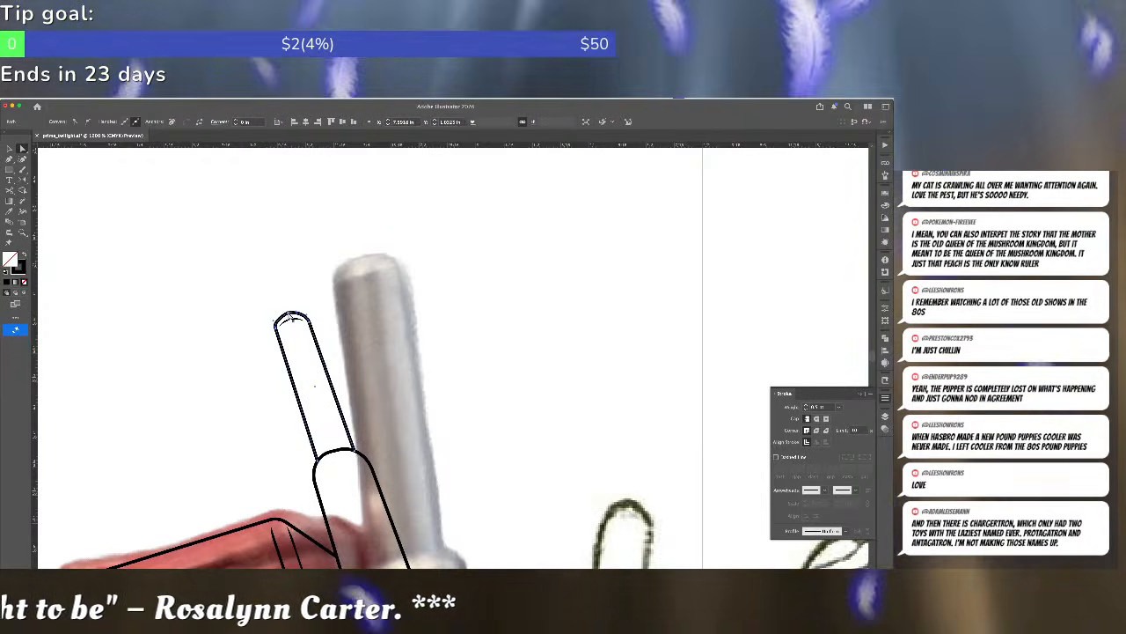
key("shift+c")
left_click_drag(289, 313, 300, 314)
key("a")
left_click(345, 302)
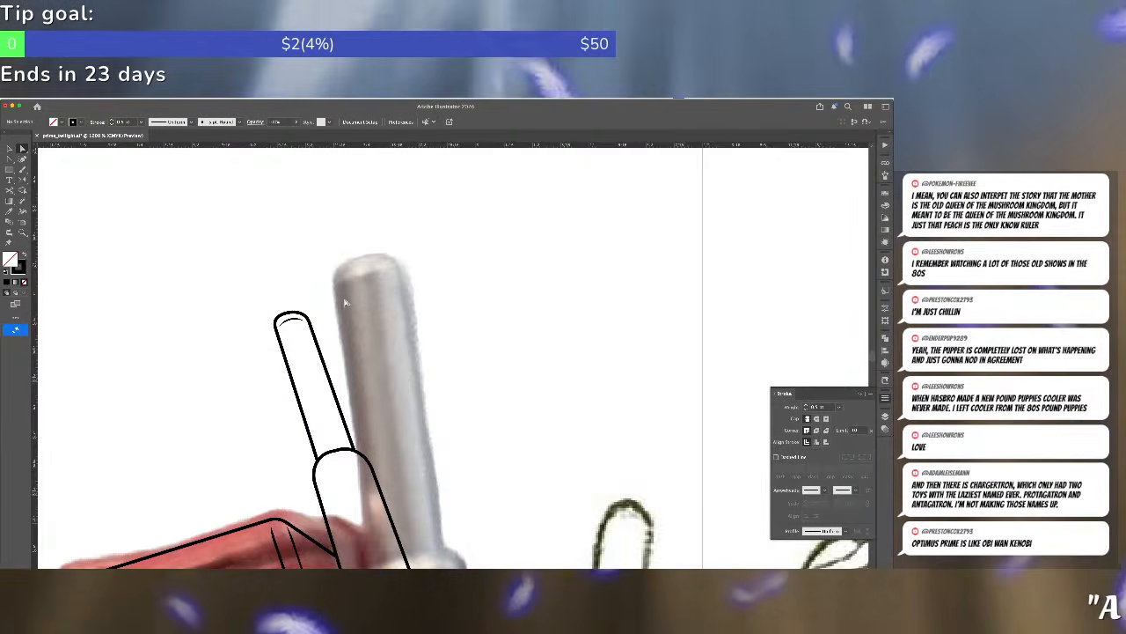
- Check the line art with the painted reference layer hidden, restore the reference, and look over the whole figure for the remaining areas
key("ctrl+minus")
key("ctrl+minus")
key("ctrl+minus")
key("ctrl+minus")
key("ctrl+minus")
key("ctrl+minus")
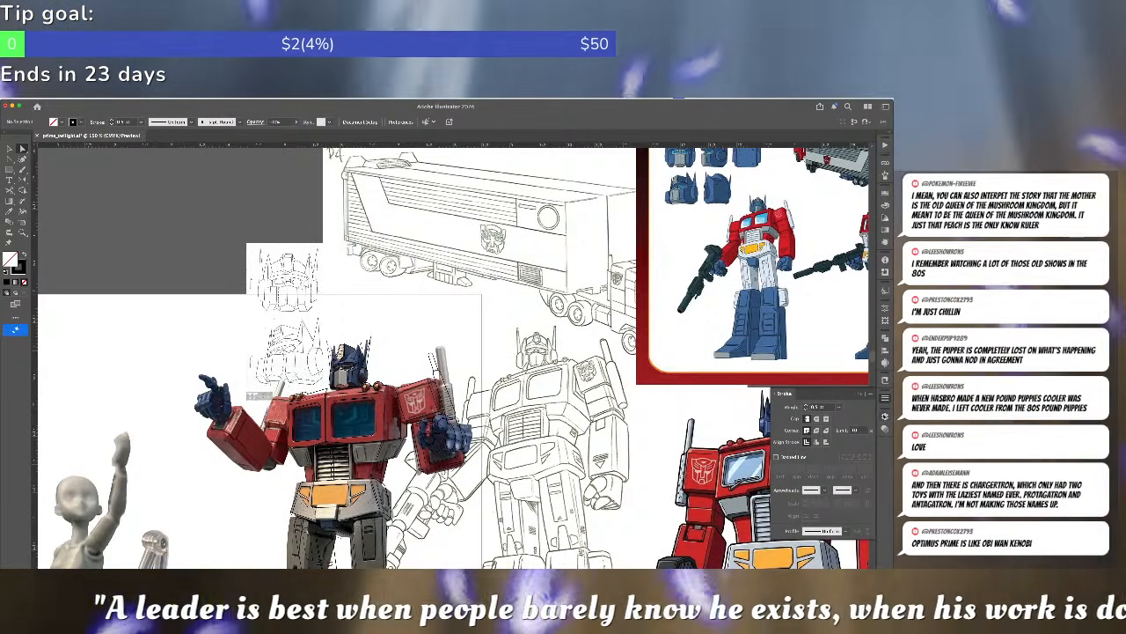
left_click(885, 417)
left_click(702, 421)
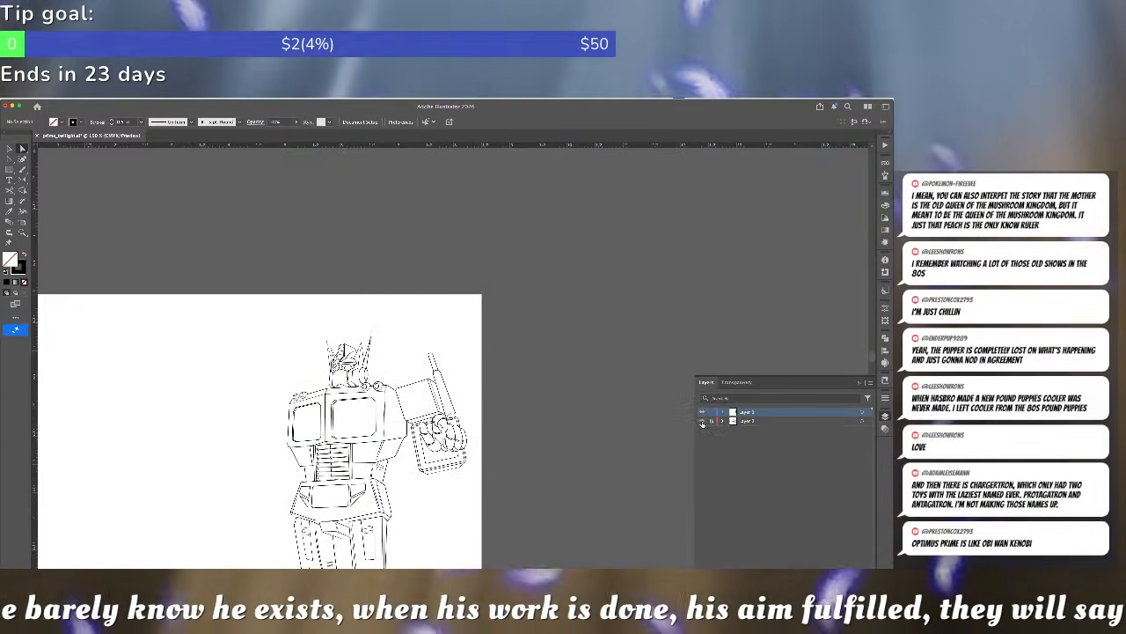
left_click(702, 420)
left_click_drag(534, 468, 556, 386)
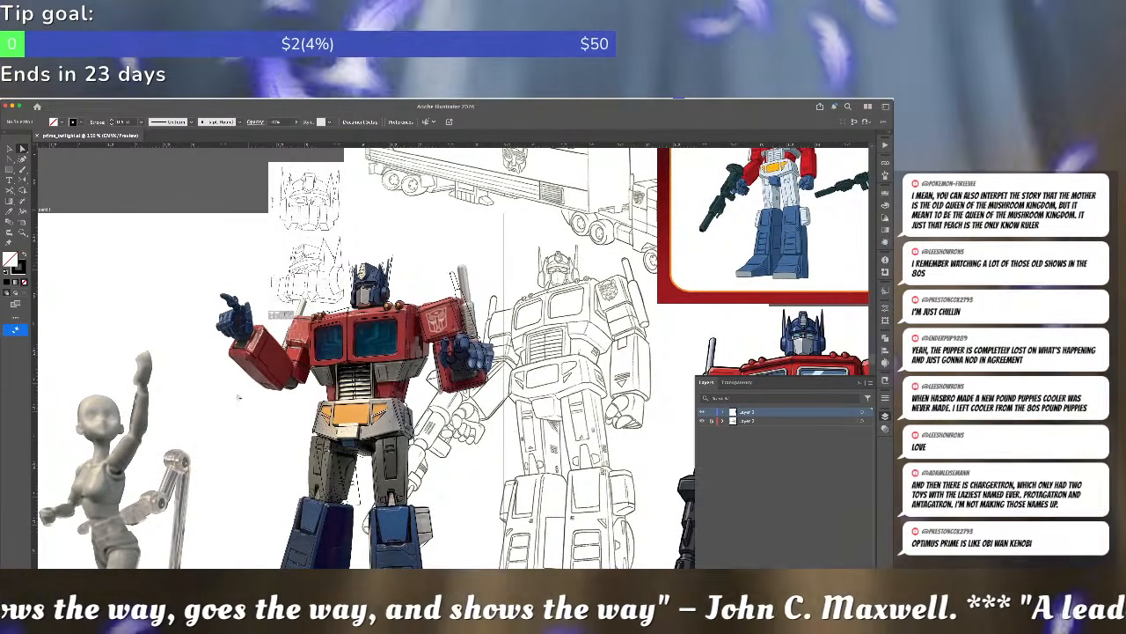
scroll(238, 390, "up", 2)
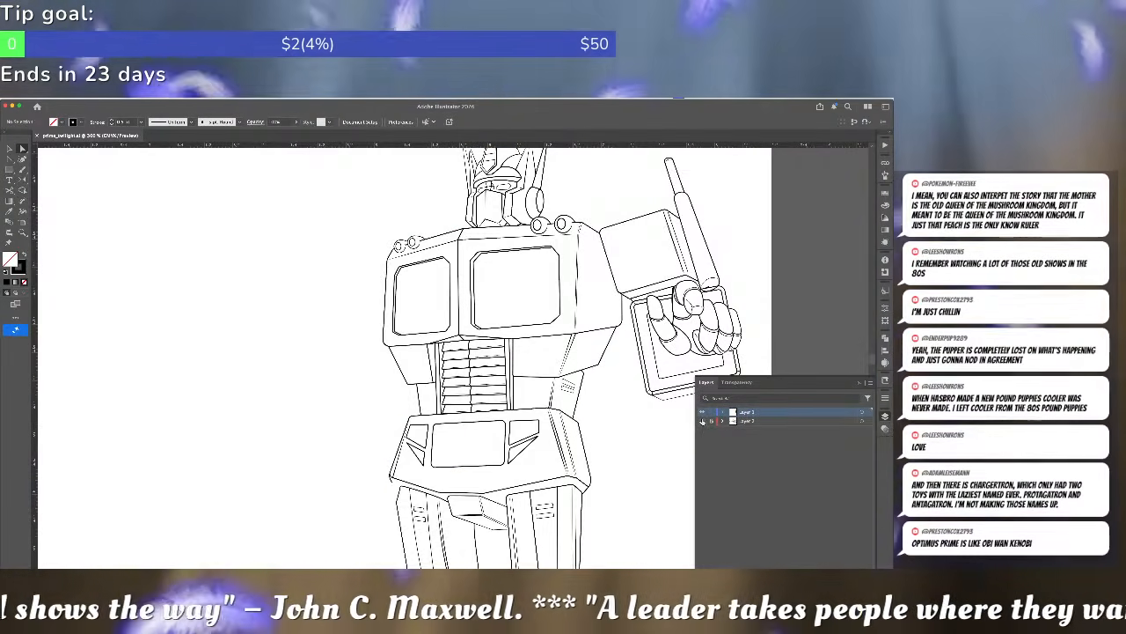
left_click(702, 421)
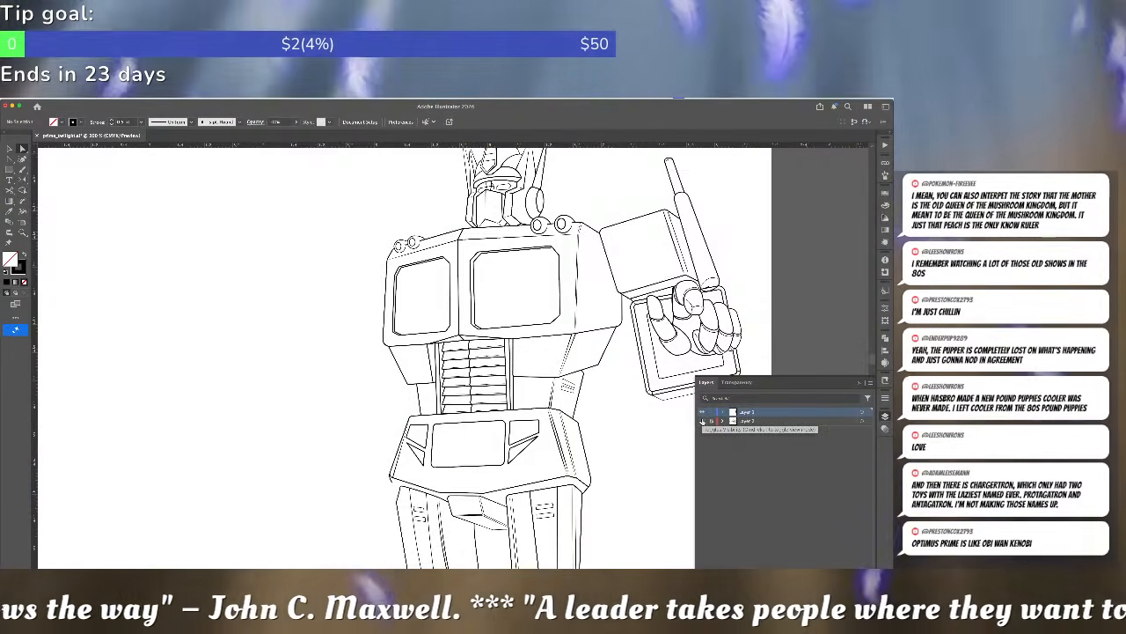
left_click(702, 421)
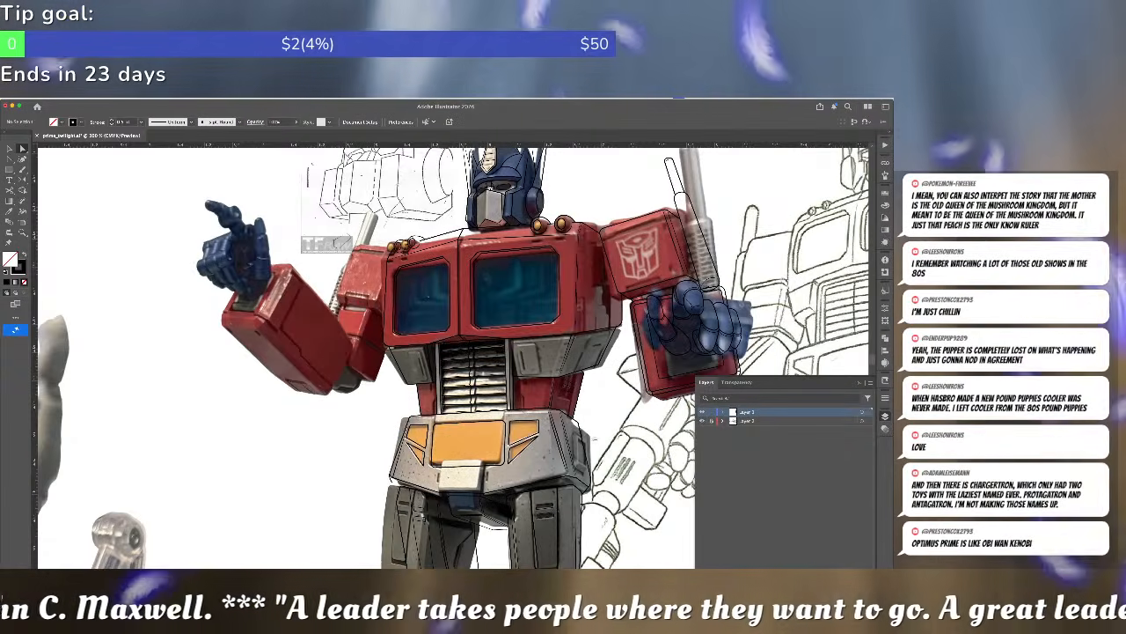
scroll(620, 436, "down", 2)
scroll(524, 343, "right", 3)
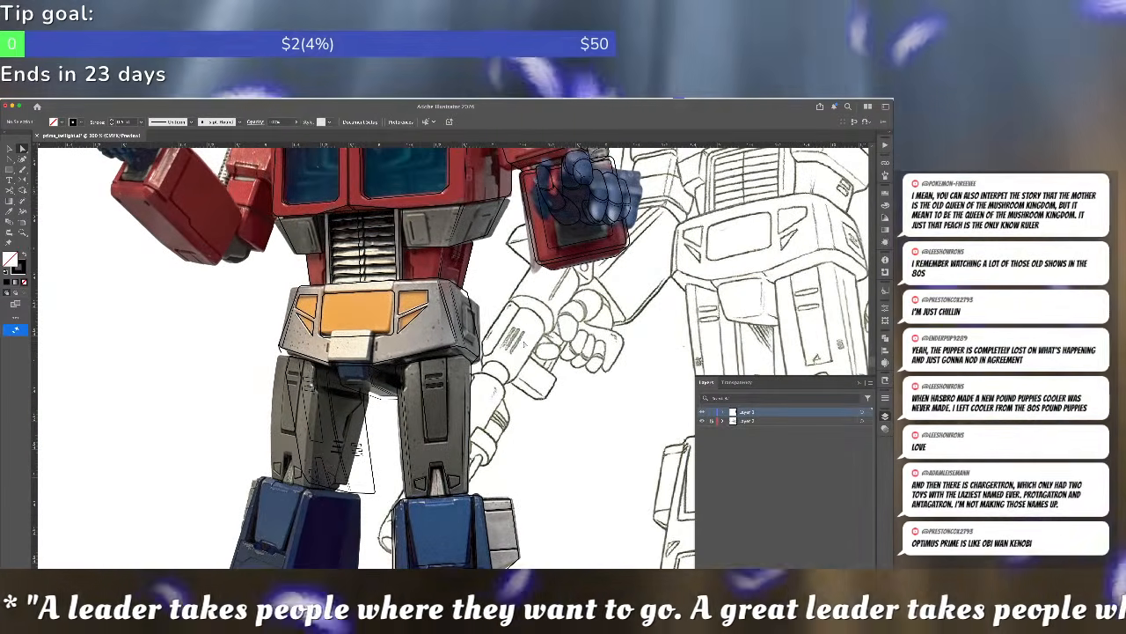
scroll(523, 342, "down", 4)
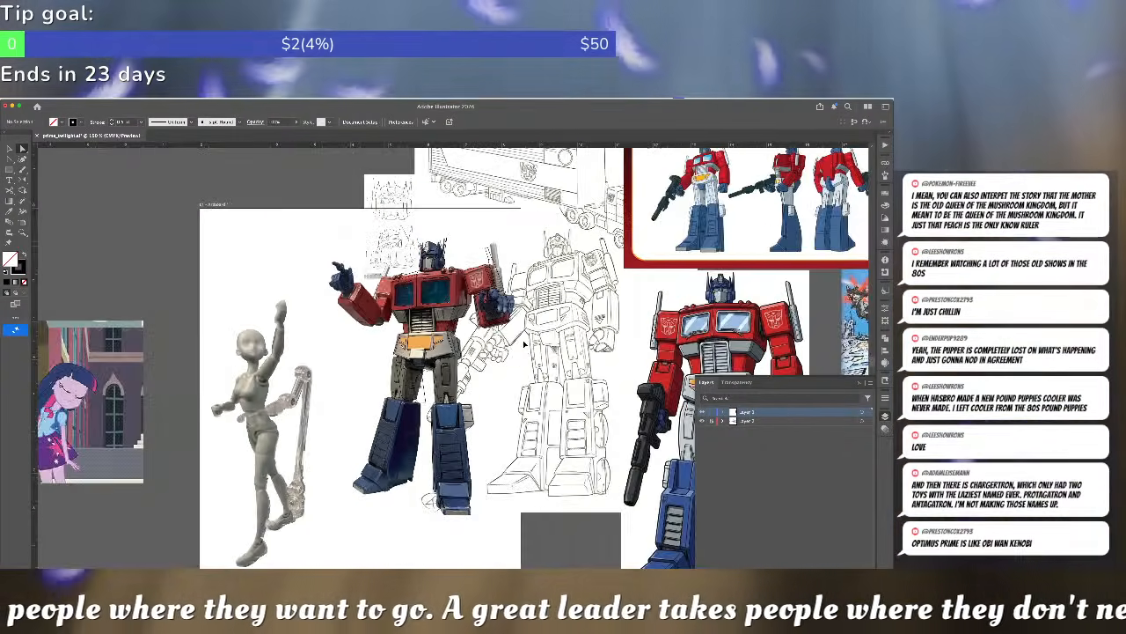
scroll(524, 345, "up", 3)
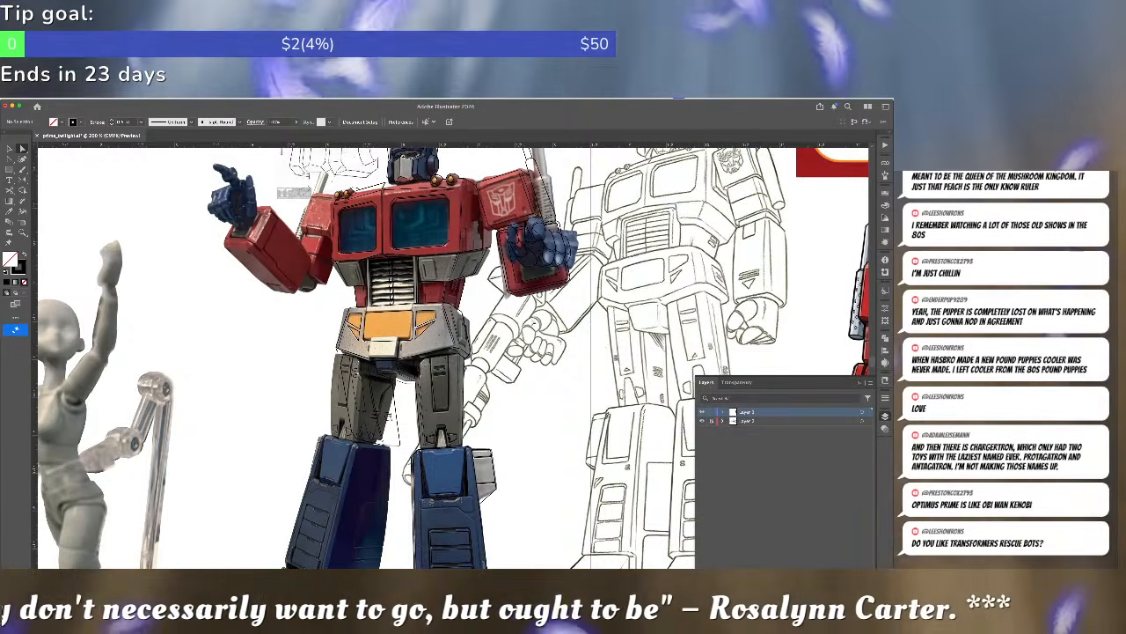
- Draw a closed, curved Pen outline around the tip segment of the upright thumb on the raised pointing hand, and deselect it
key("v")
scroll(237, 291, "up", 3)
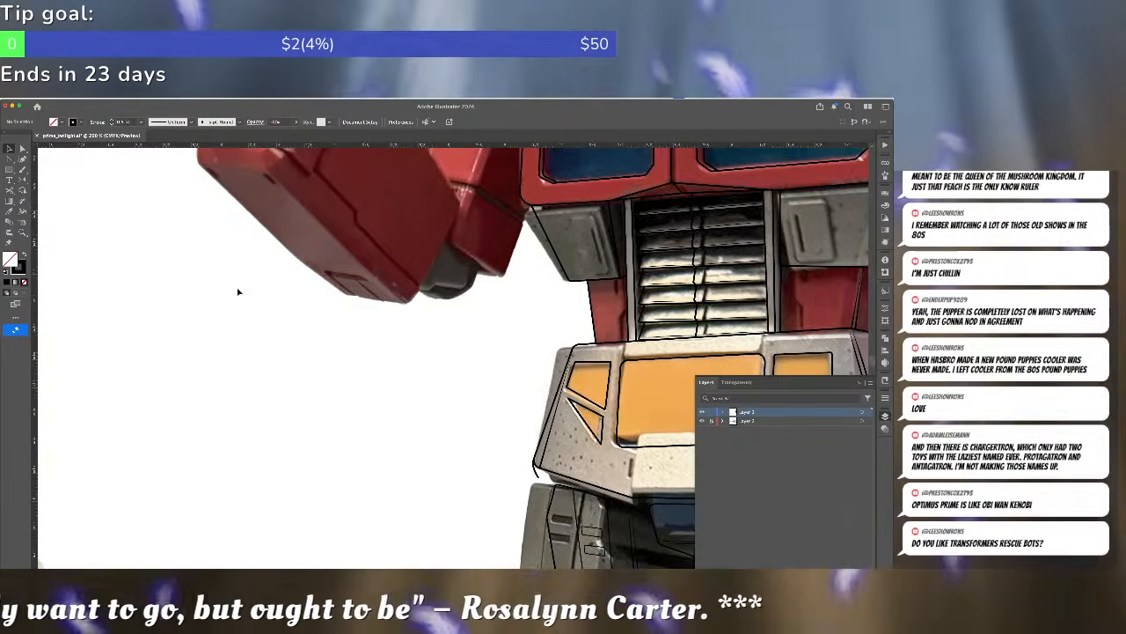
left_click_drag(222, 266, 86, 514)
left_click_drag(219, 431, 383, 529)
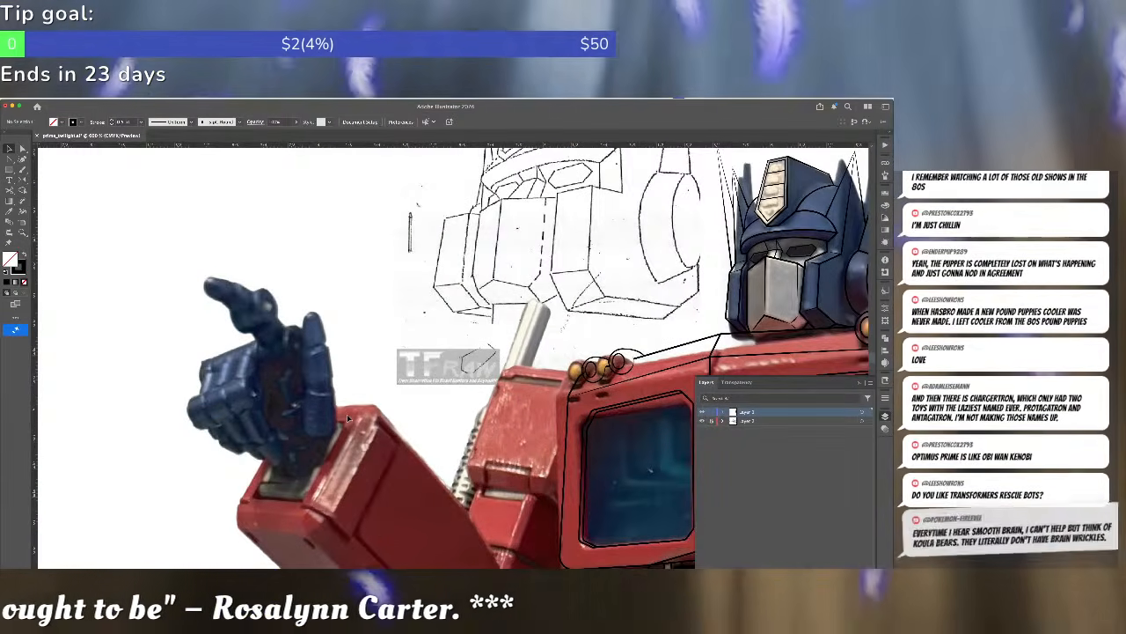
key("p")
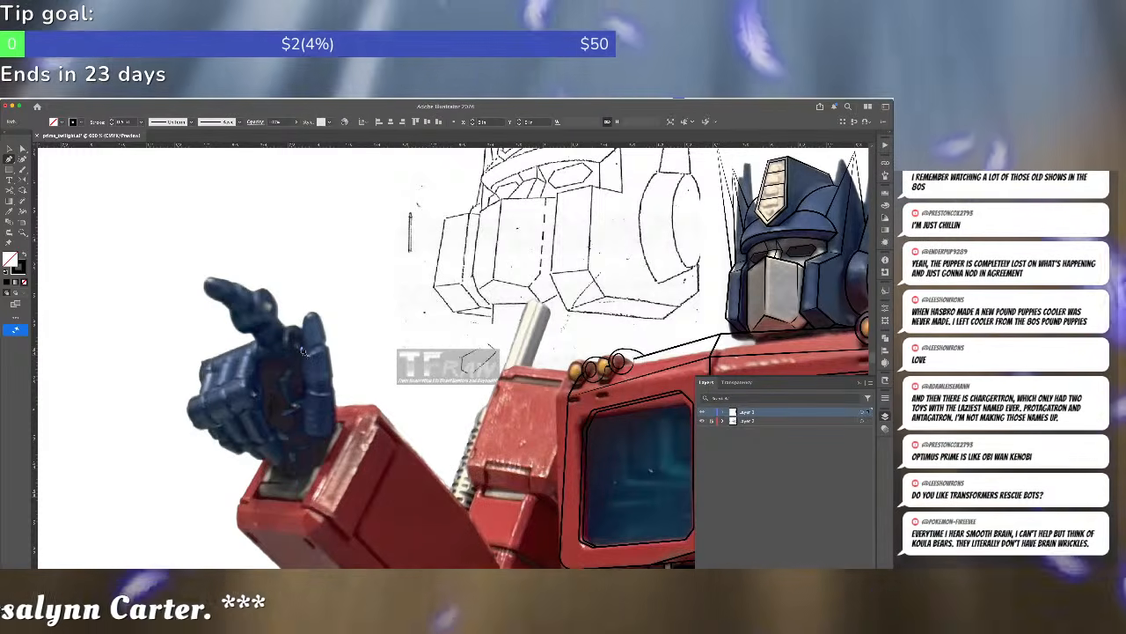
left_click(301, 350)
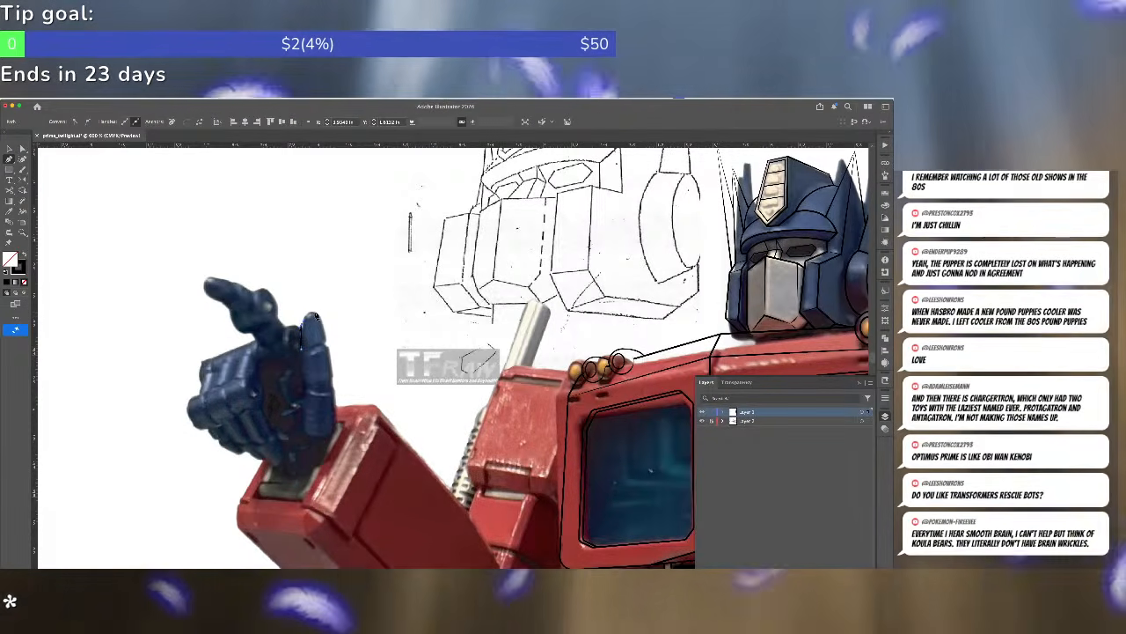
left_click(315, 314)
left_click(325, 349)
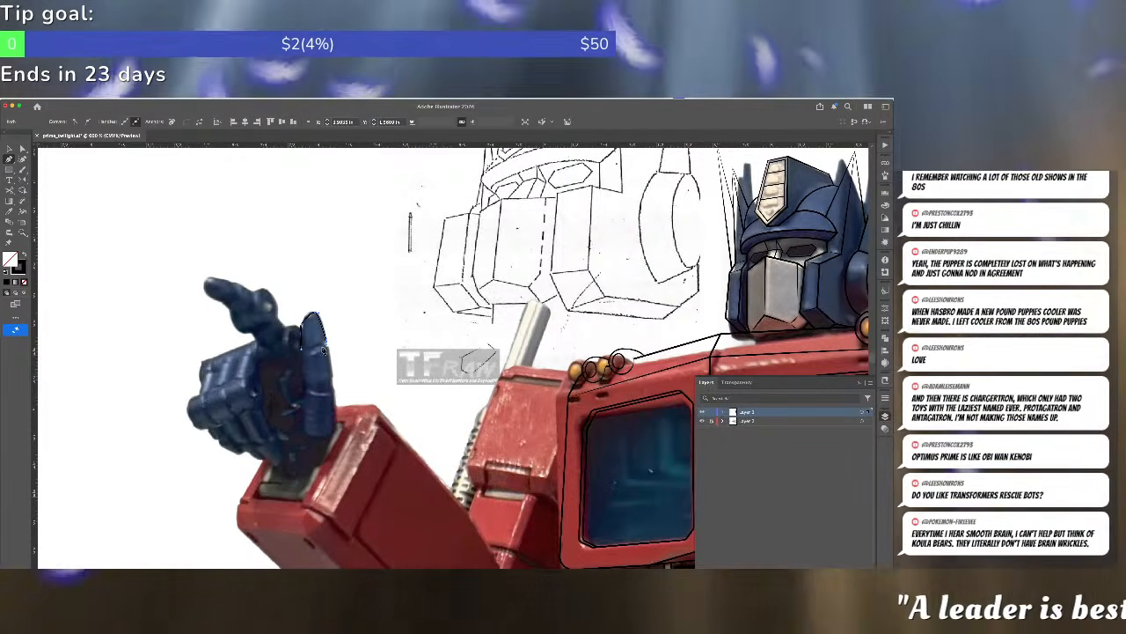
left_click_drag(302, 350, 288, 350)
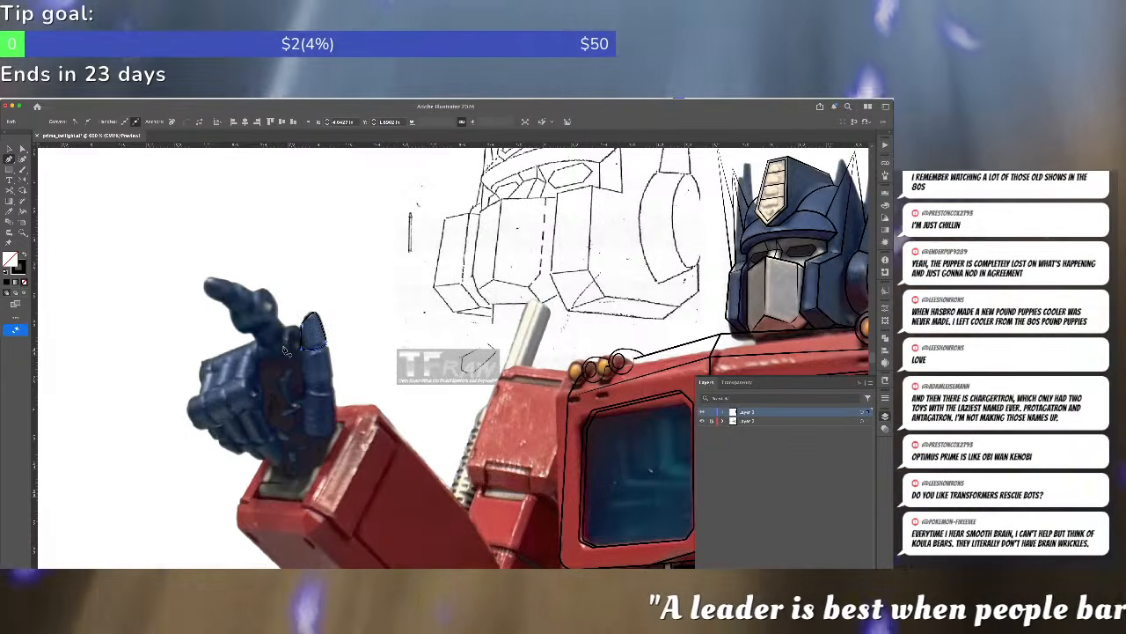
left_click(347, 343, "super")
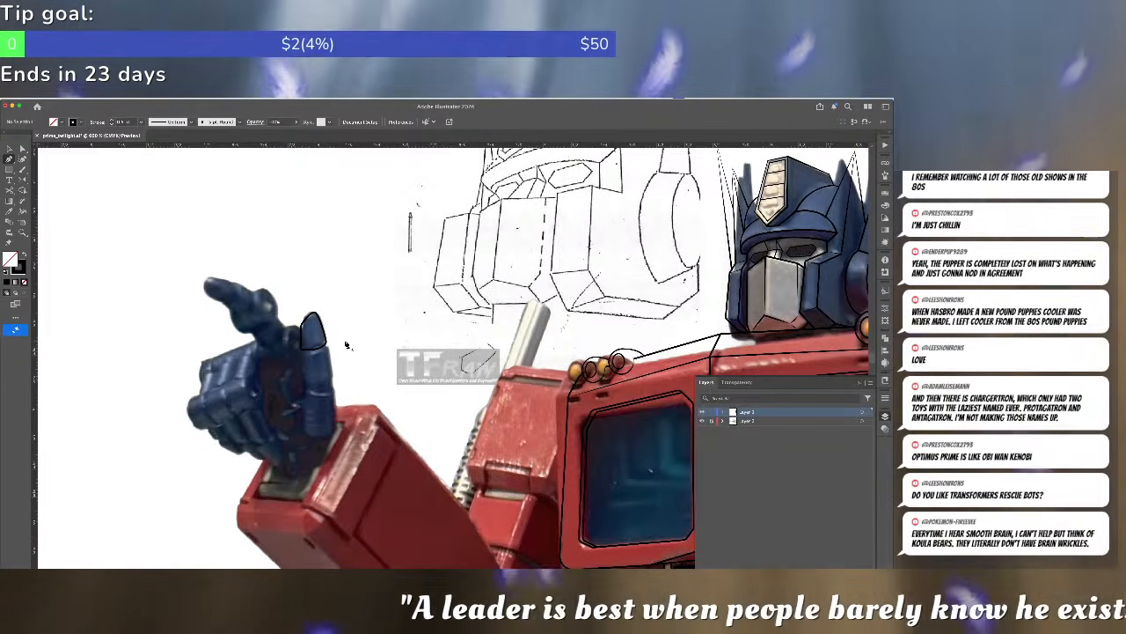
- Outline the thumb's middle segment below the tip with the Pen tool and adjust its lower outer corner to the painting
left_click(327, 348)
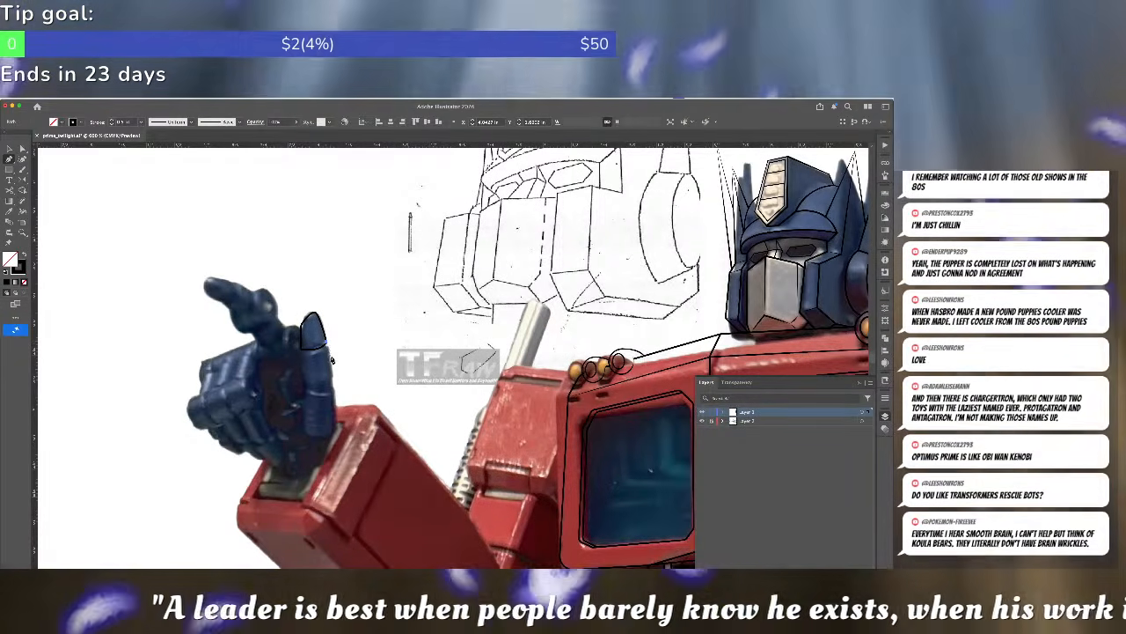
left_click(332, 381)
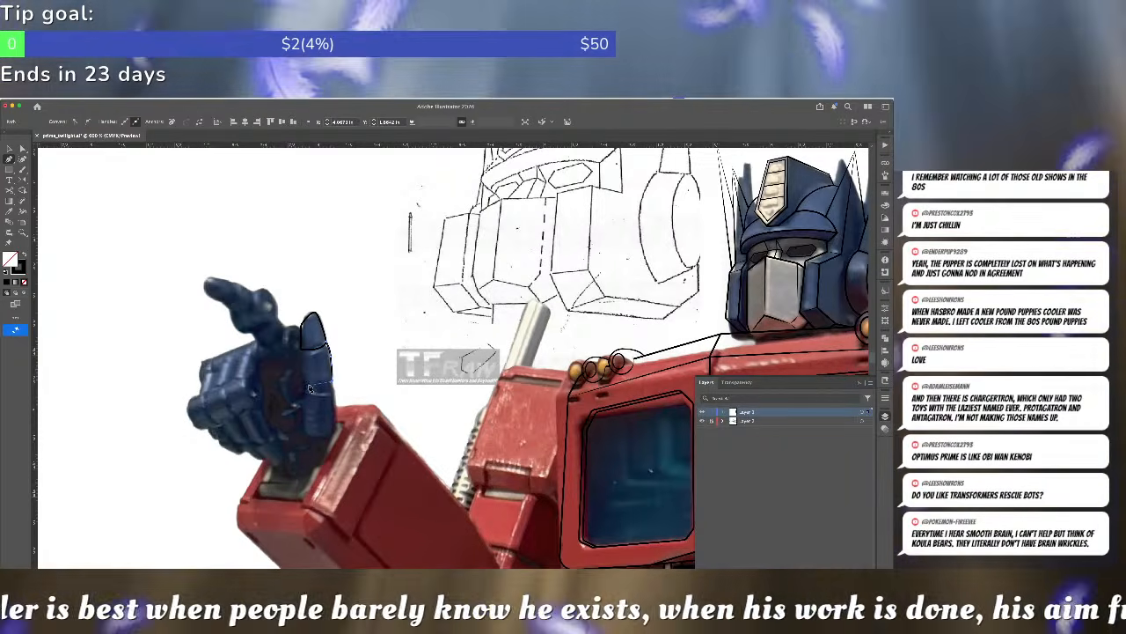
left_click(304, 383)
left_click(303, 349)
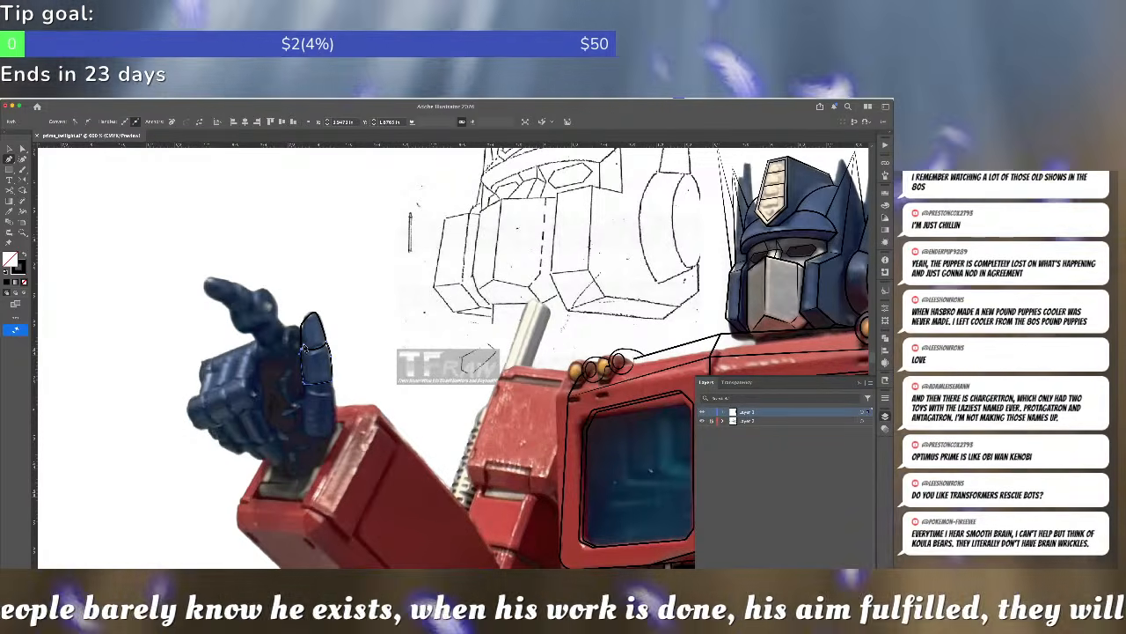
key("v")
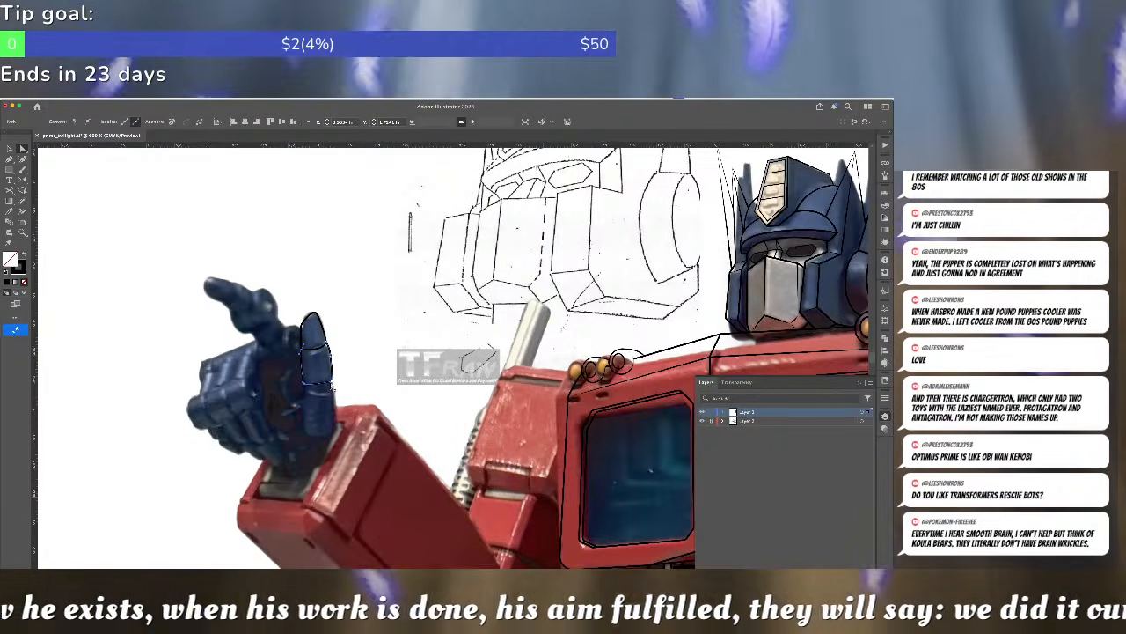
left_click_drag(332, 384, 333, 389)
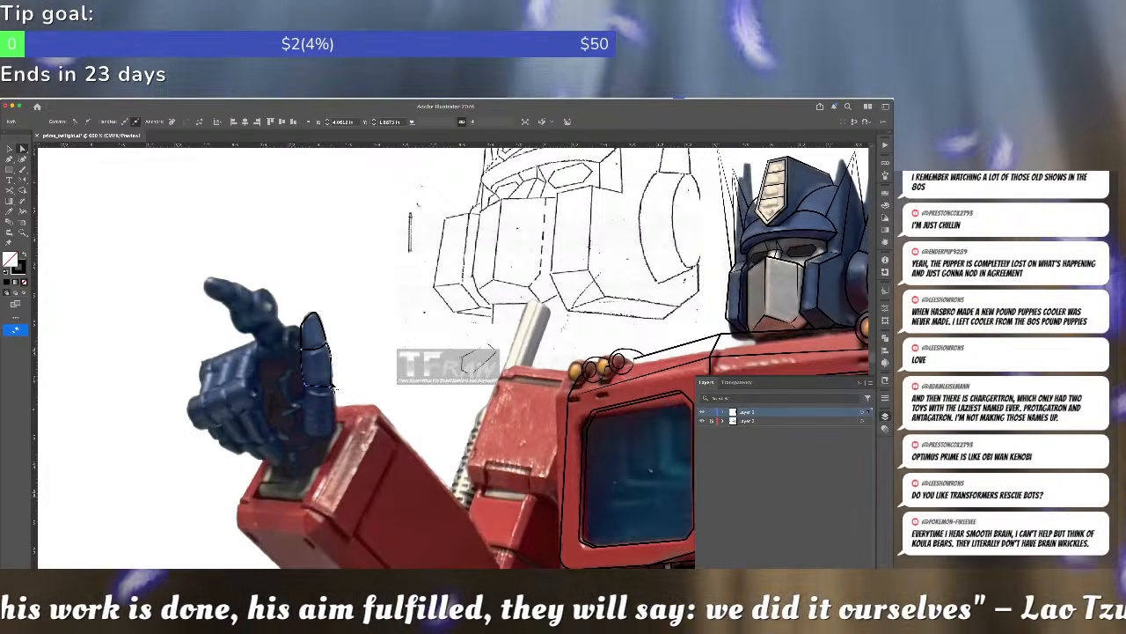
left_click(332, 387)
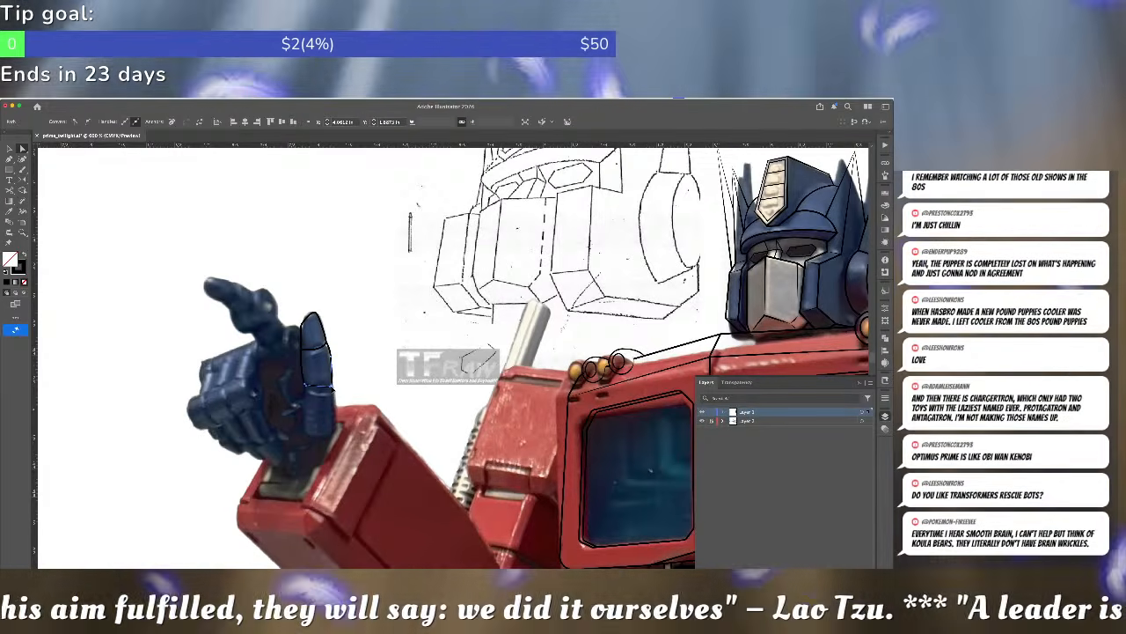
left_click(360, 370)
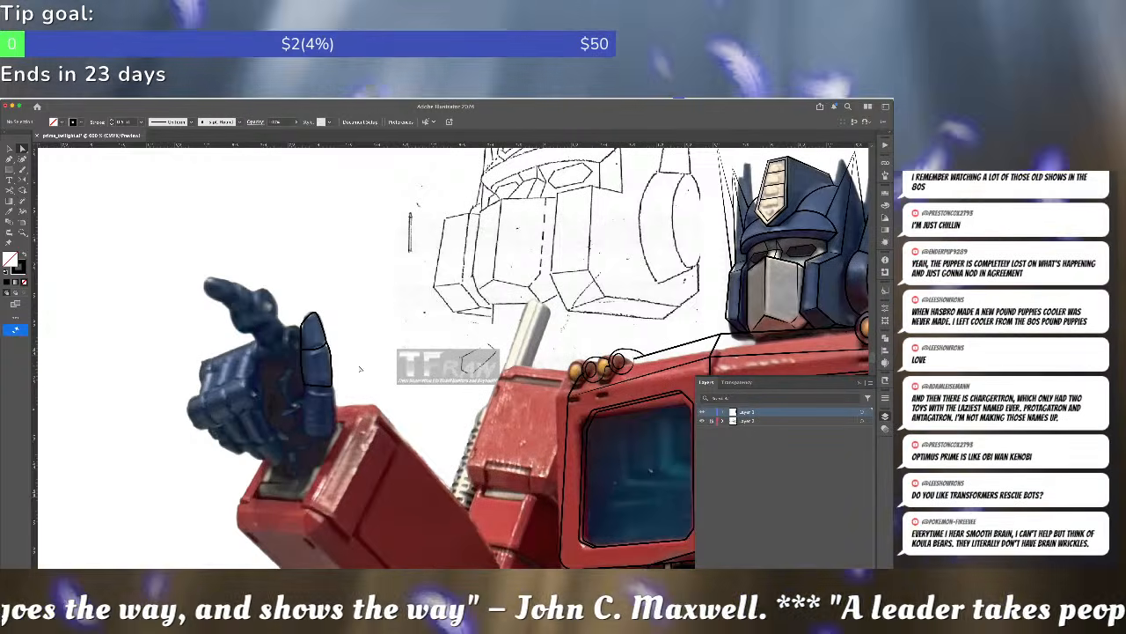
- Bend the bottom edge of the thumb's middle segment into a downward curve that follows the painted joint
scroll(337, 389, "up", 3)
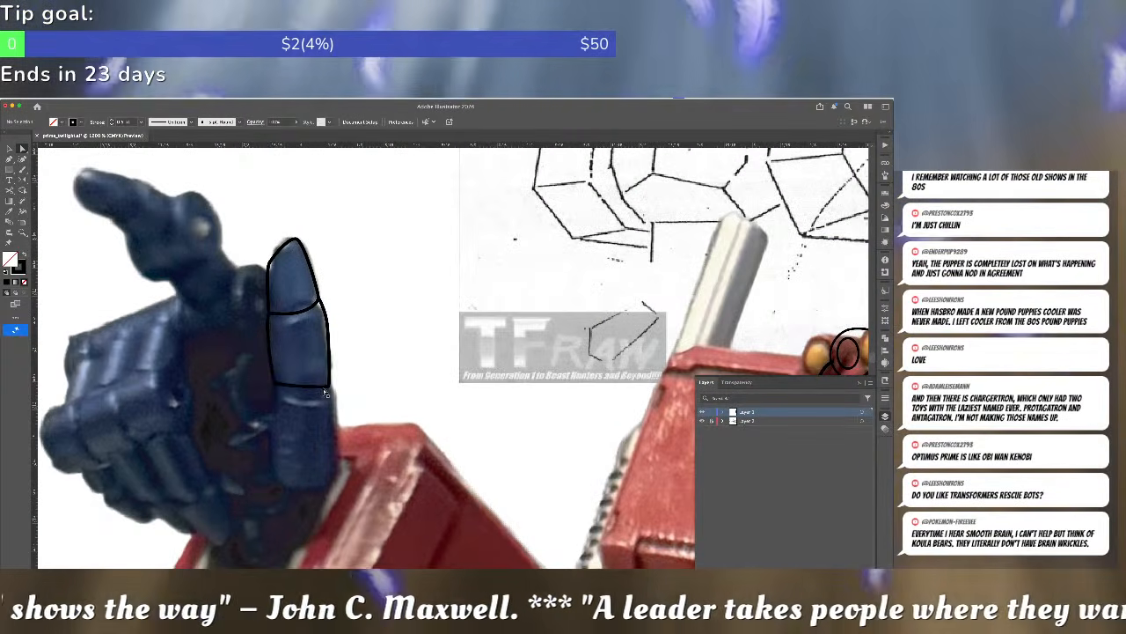
left_click(326, 390)
left_click_drag(326, 391, 314, 404)
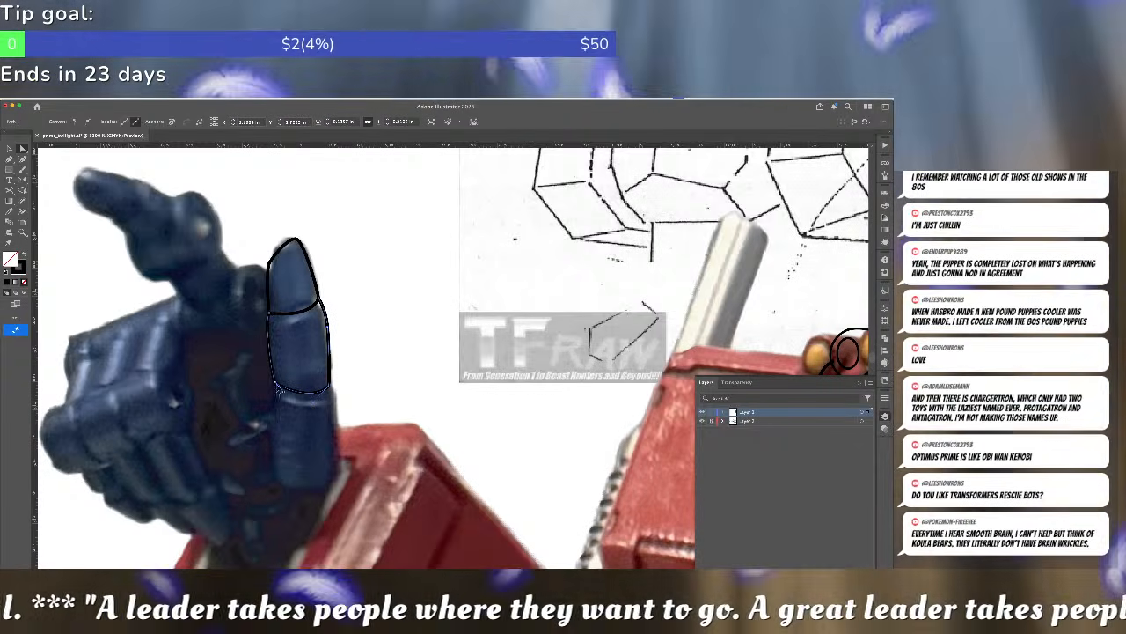
left_click(330, 394)
left_click(352, 380)
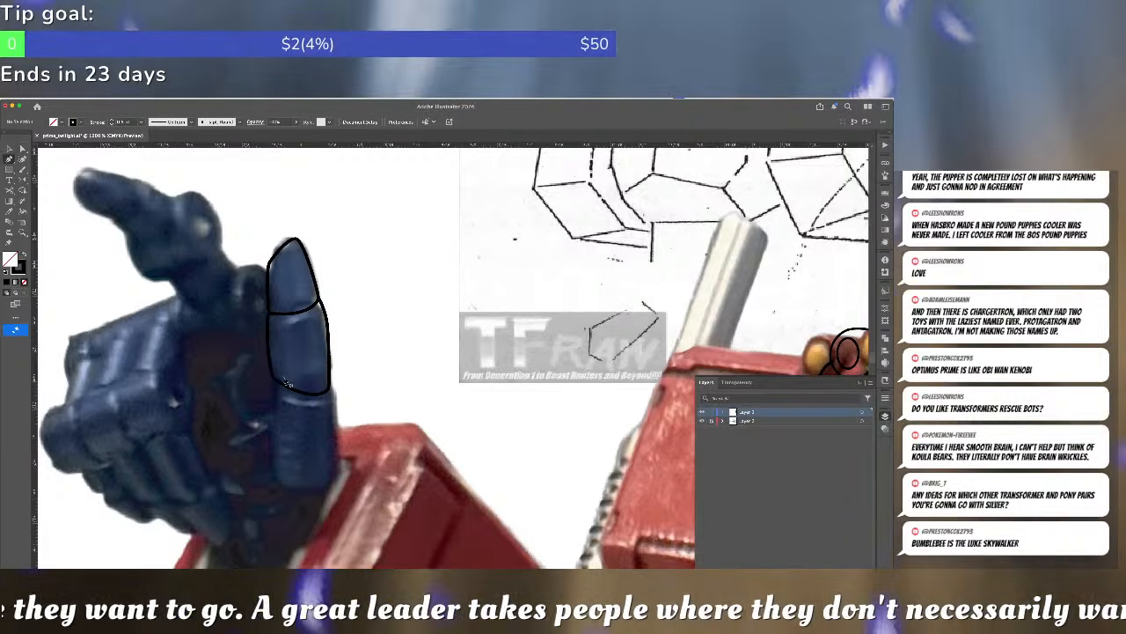
- Draw a large rounded Pen outline for the thumb's base between the middle segment's lower corners, and refine its lower outer anchor
key("p")
left_click(274, 380)
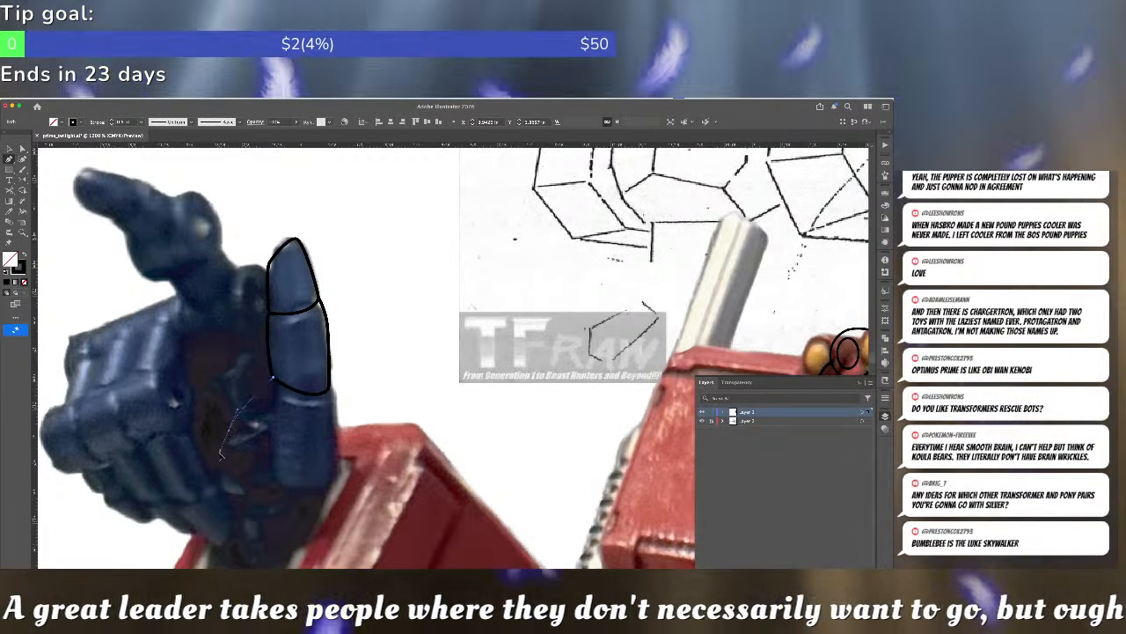
left_click_drag(247, 517, 259, 521)
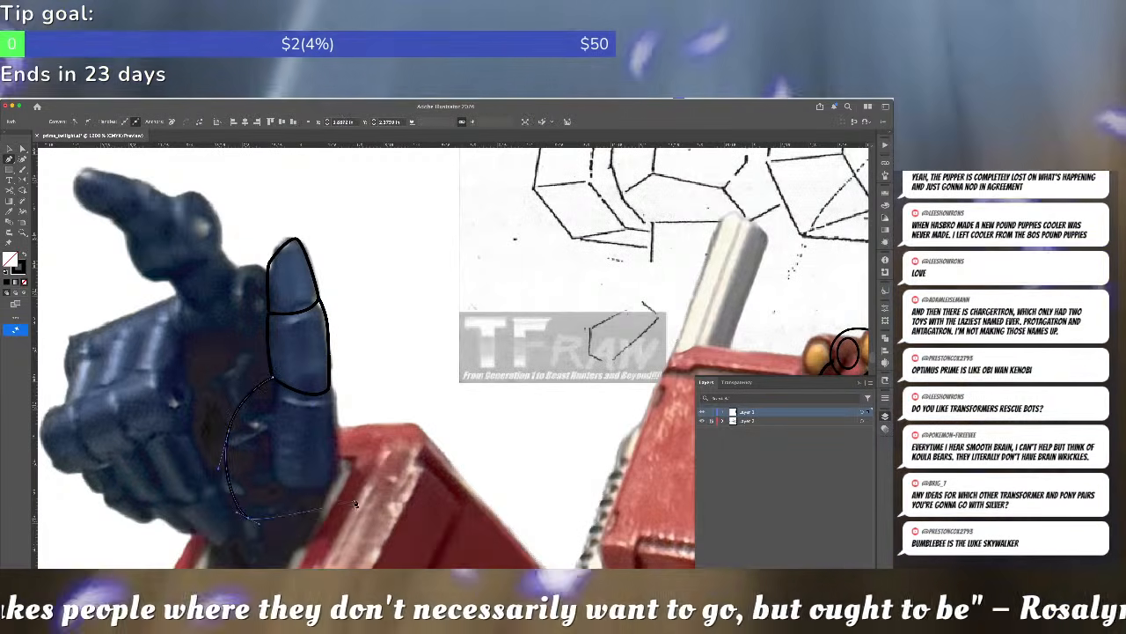
left_click_drag(334, 490, 347, 459)
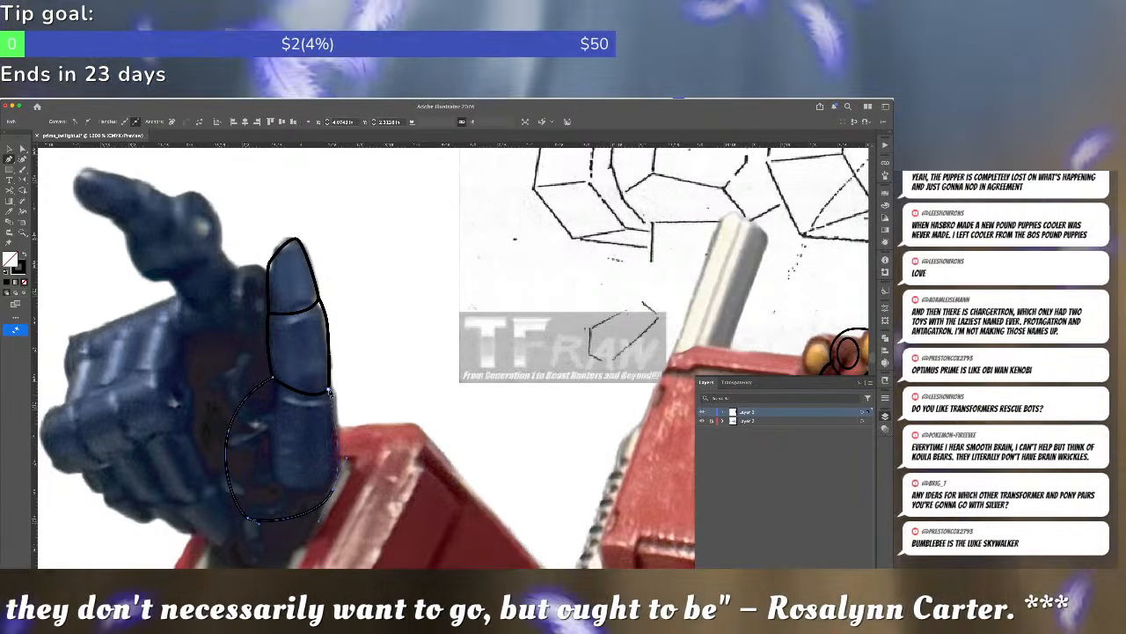
left_click(330, 395)
key("a")
left_click_drag(334, 491, 327, 496)
left_click(358, 449)
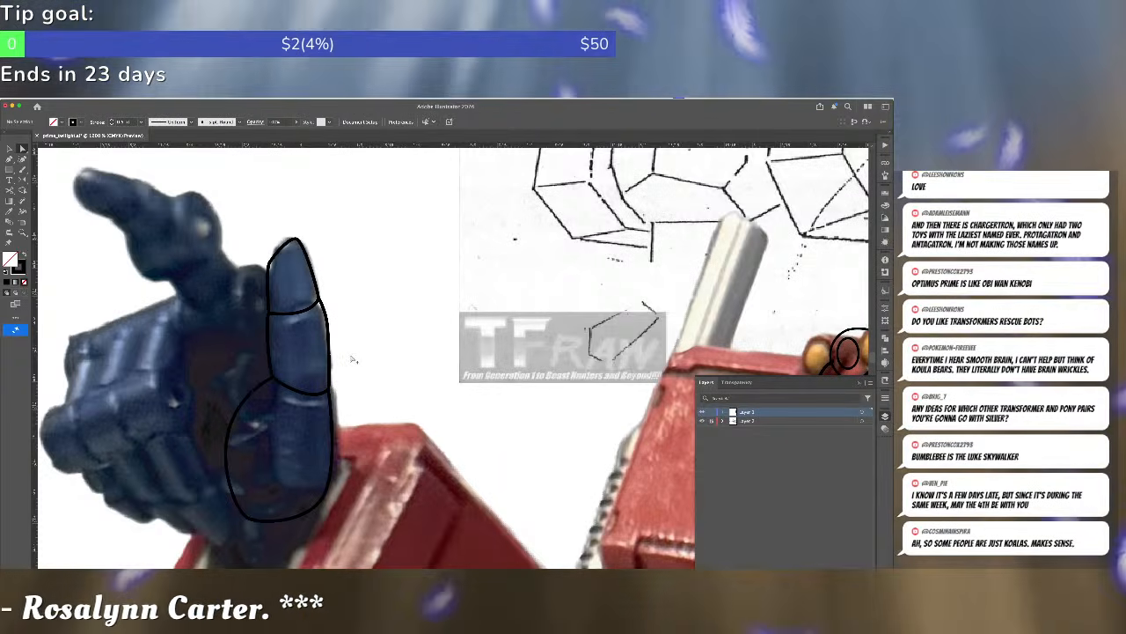
scroll(351, 357, "up", 1)
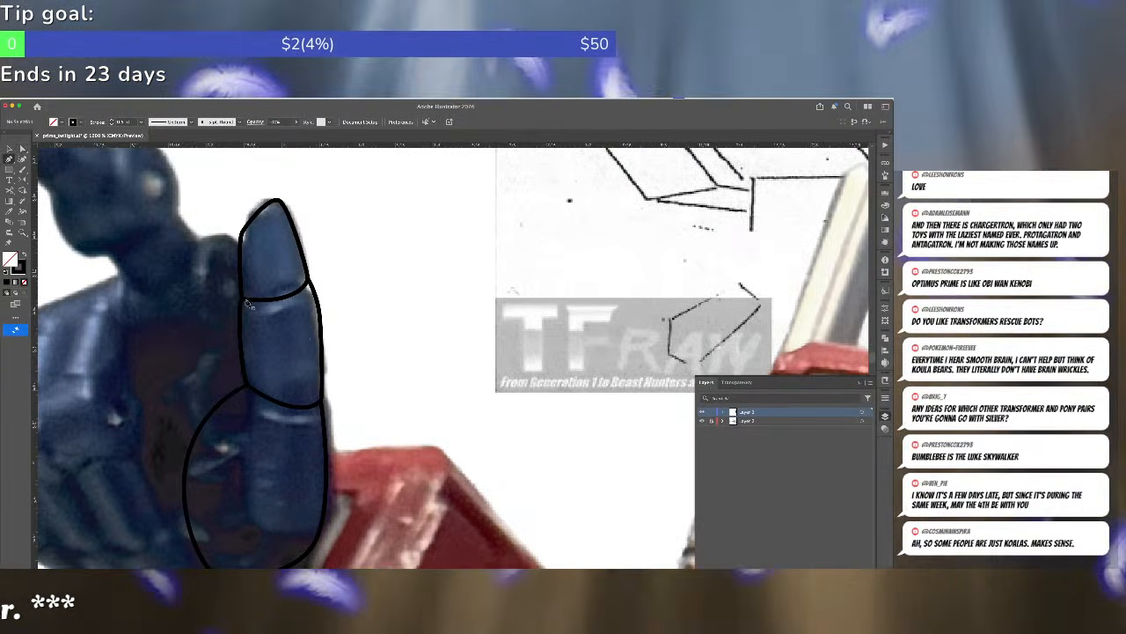
- Draw a thin crescent crease across the thumb's middle segment just below the tip joint, and bend it to follow the painted curve
left_click(242, 305)
left_click(185, 275, "super")
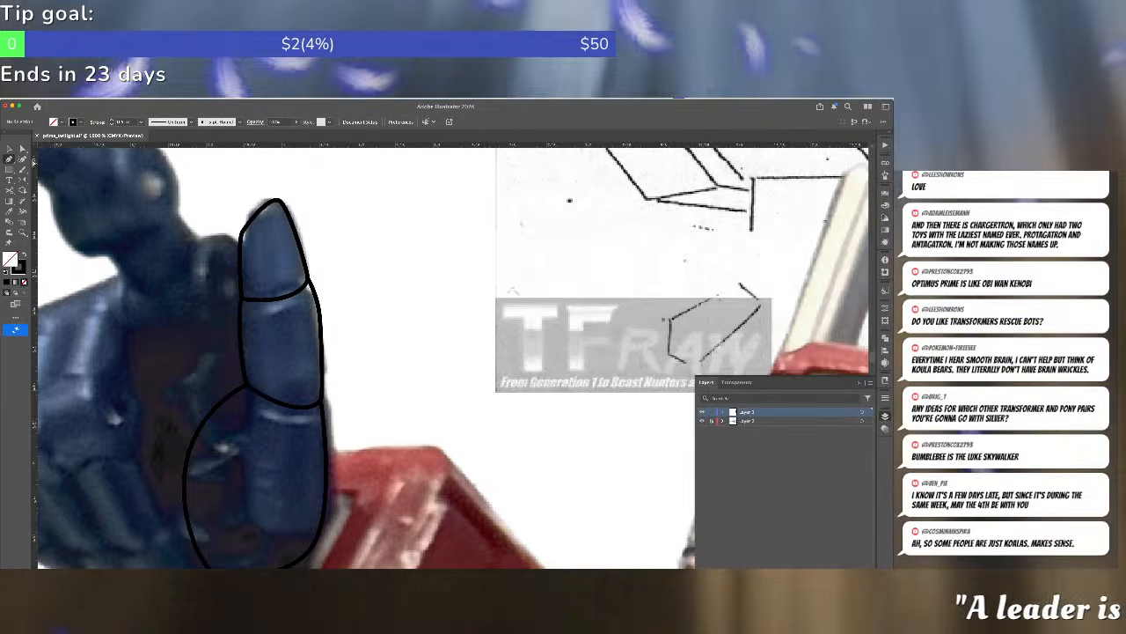
left_click(22, 159)
left_click(244, 306)
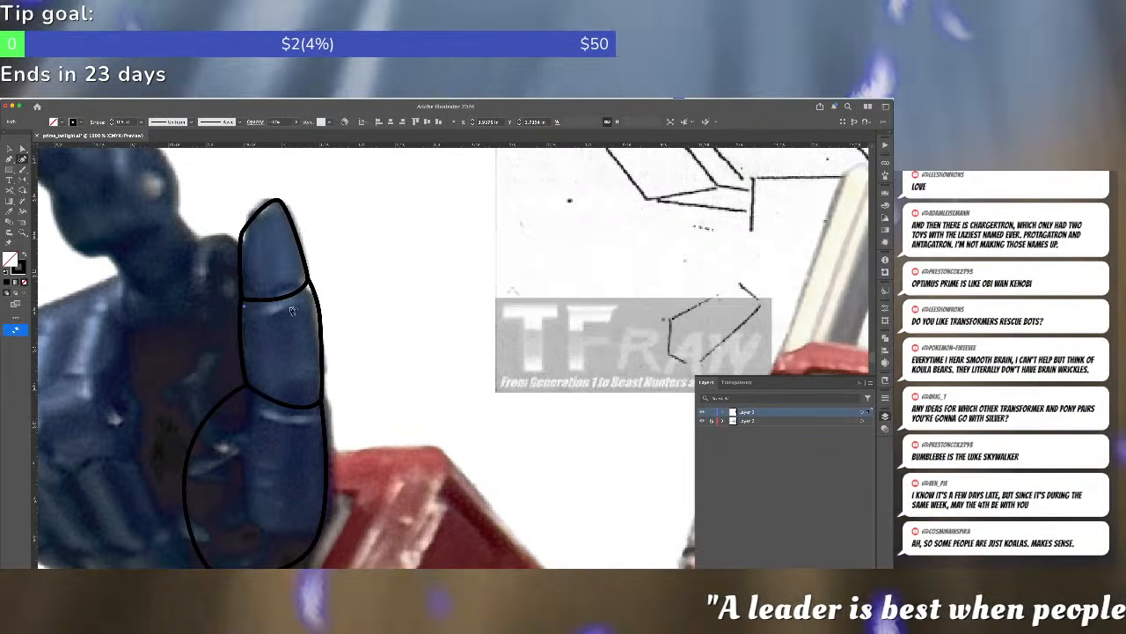
left_click(294, 307)
left_click(306, 293)
left_click(309, 286)
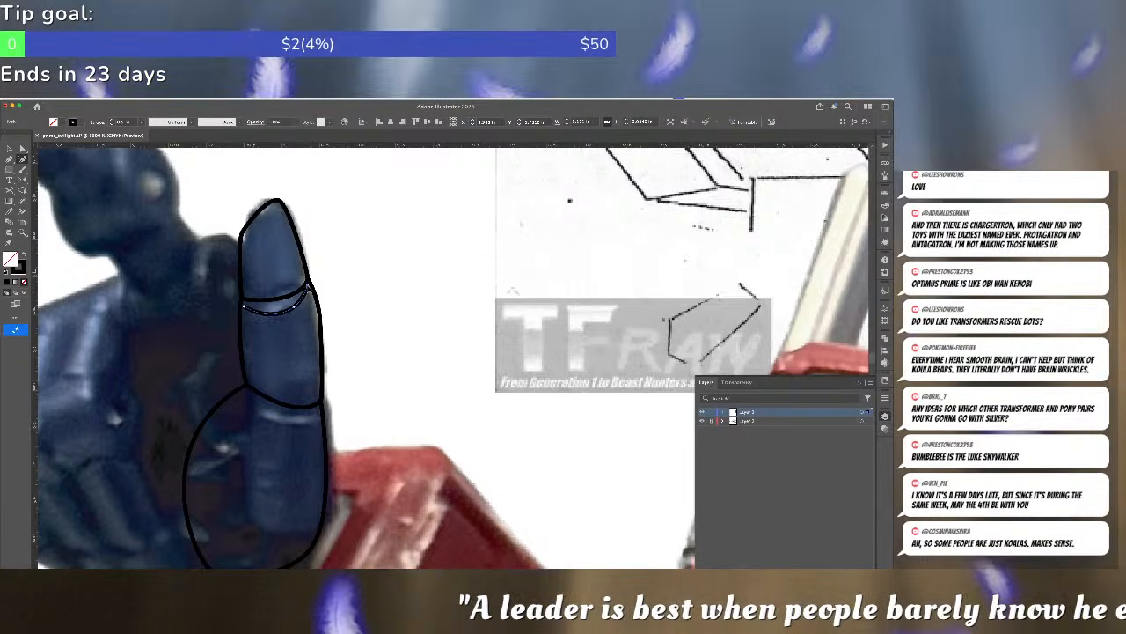
left_click_drag(294, 308, 306, 296)
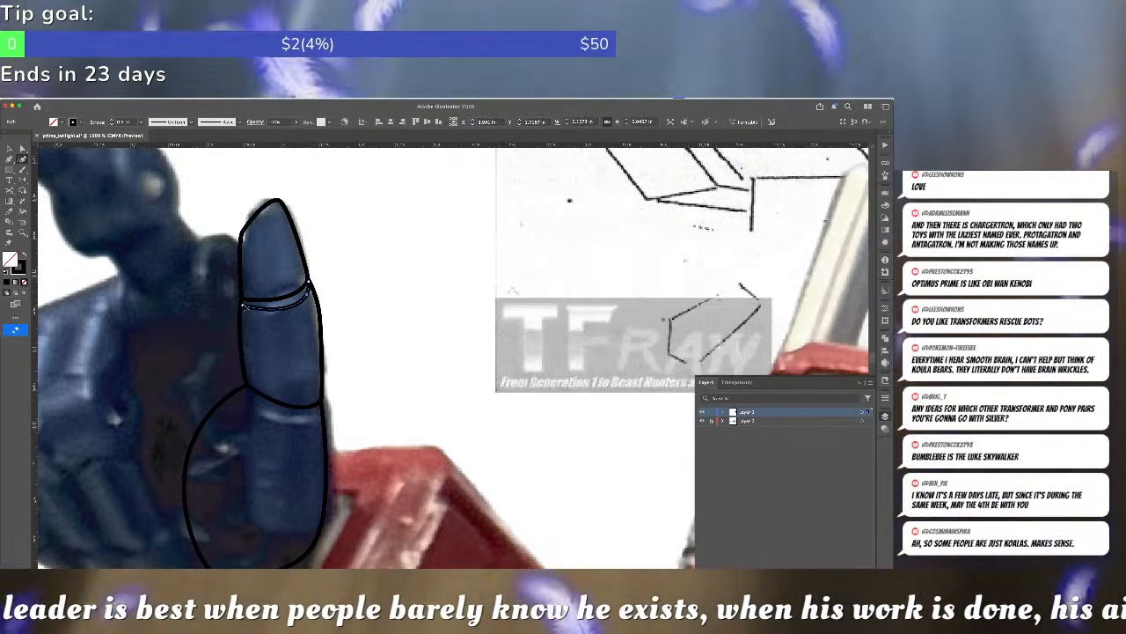
left_click(242, 304)
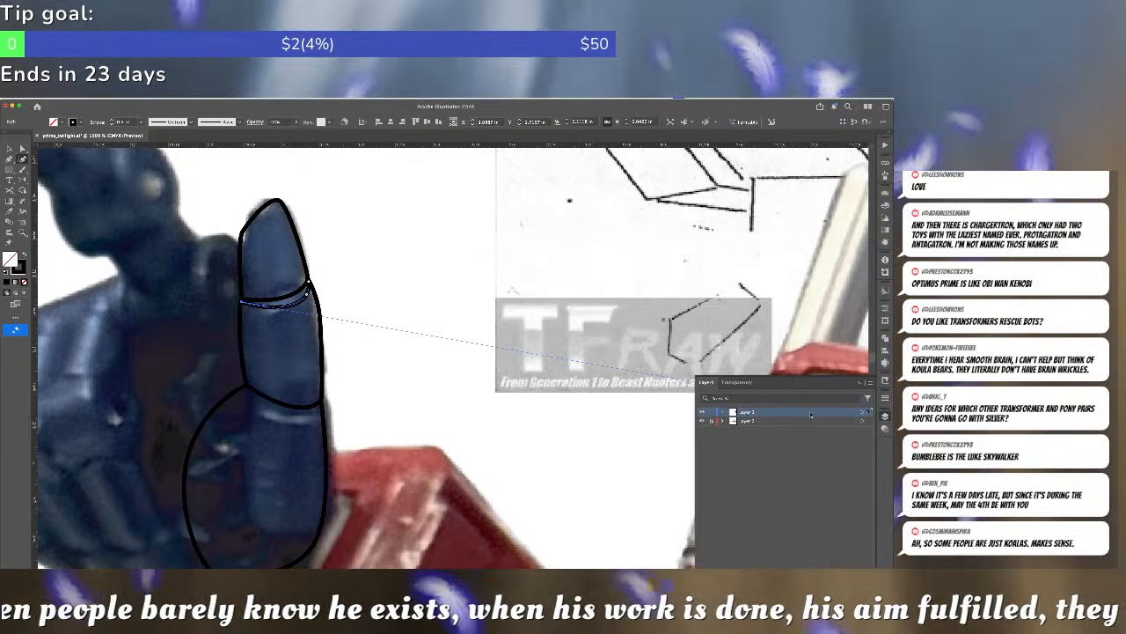
- Give the thumb crease a width profile that tapers at both ends and set its stroke weight to 0.25 pt
left_click(885, 399)
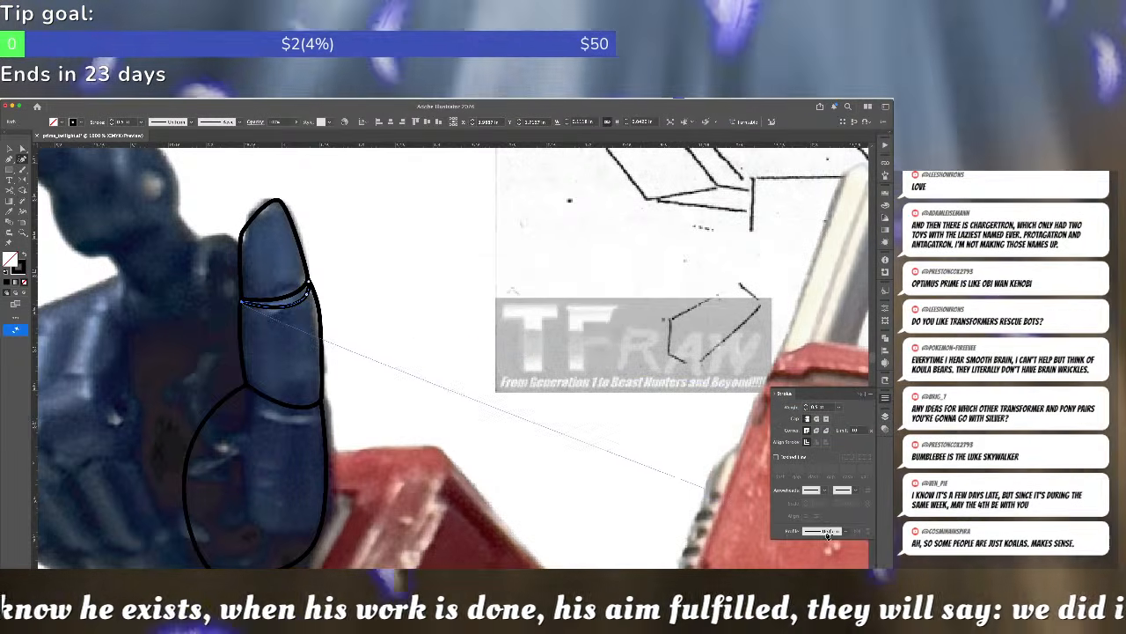
left_click(824, 530)
left_click(826, 442)
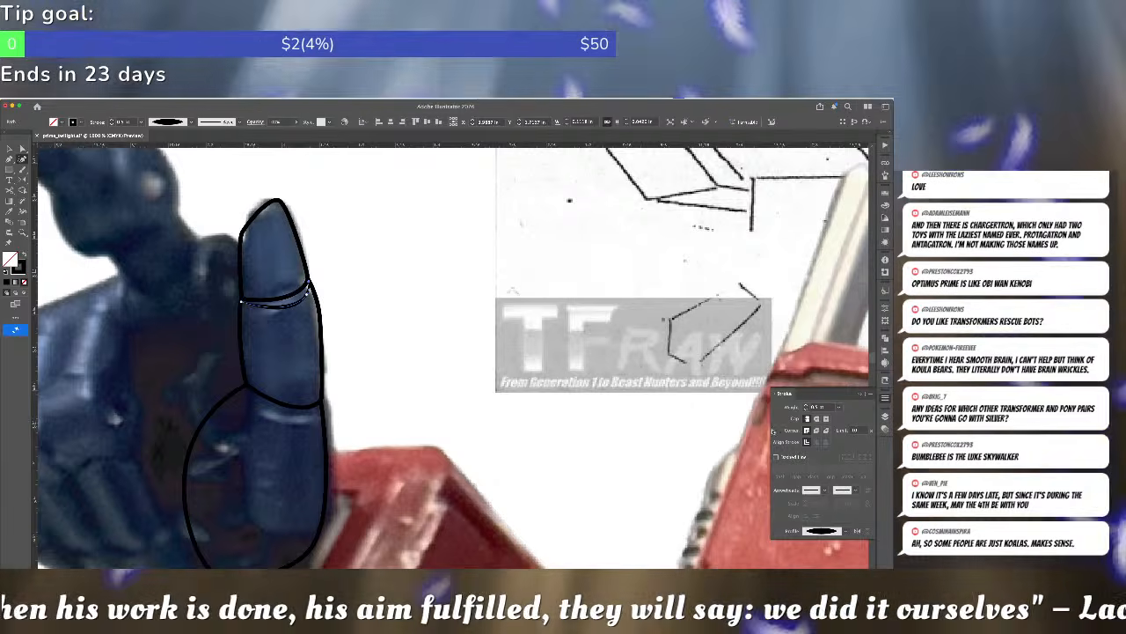
left_click(806, 409)
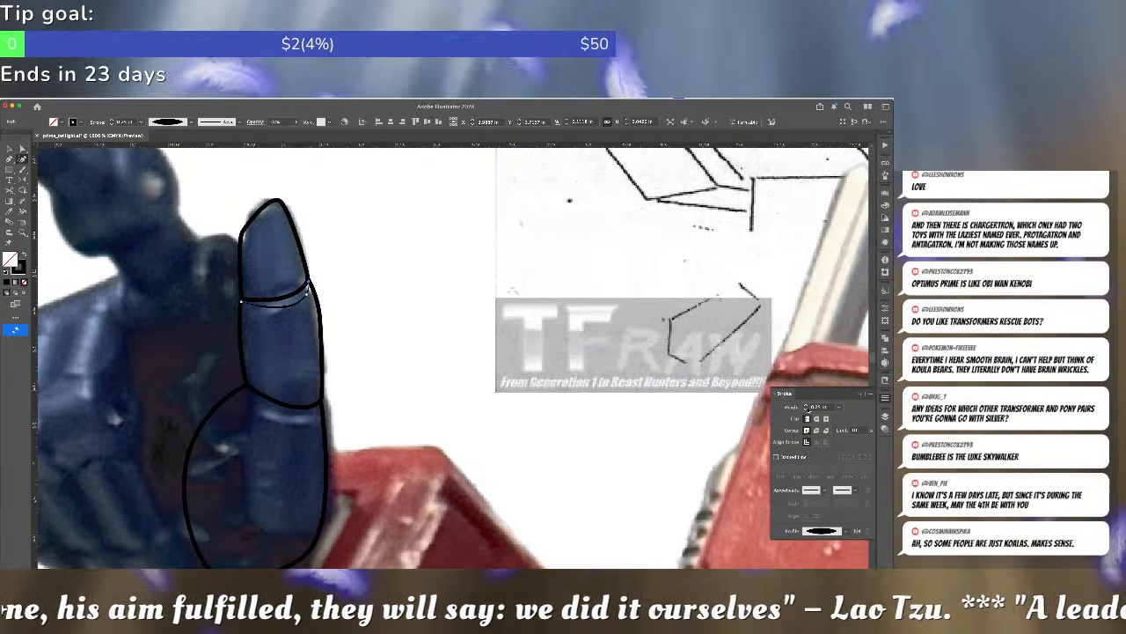
left_click(757, 404)
- Add a matching tapered crease below the thumb's lower joint, fitting its ends to the base segment's edges, and deselect it
key("a")
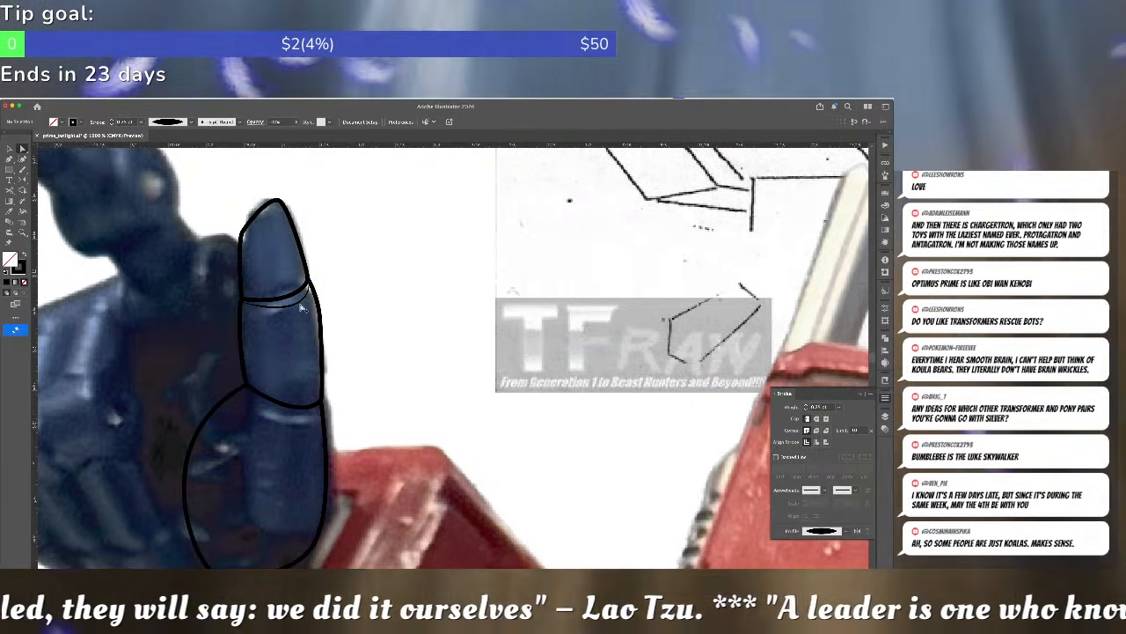
left_click(269, 427)
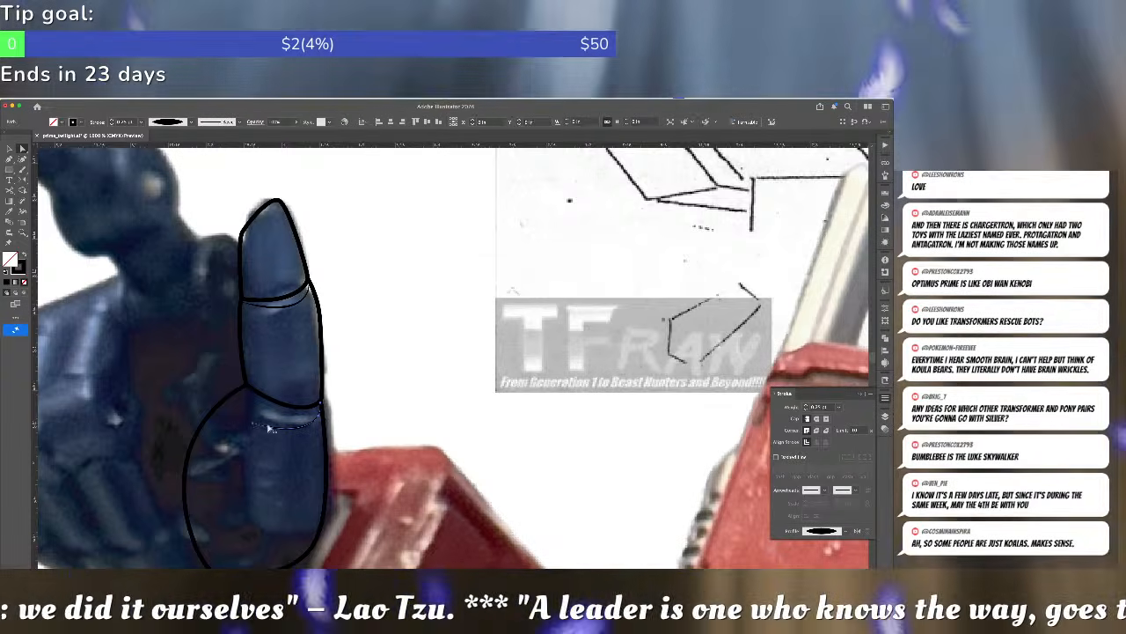
left_click(248, 390)
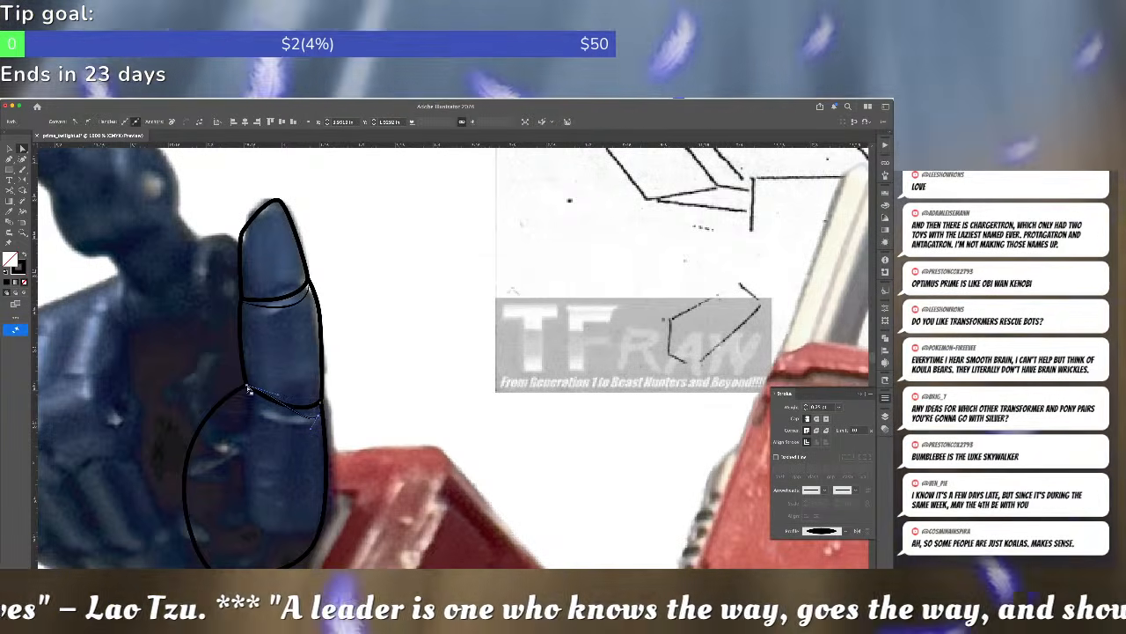
left_click_drag(269, 408, 319, 414)
left_click(396, 394)
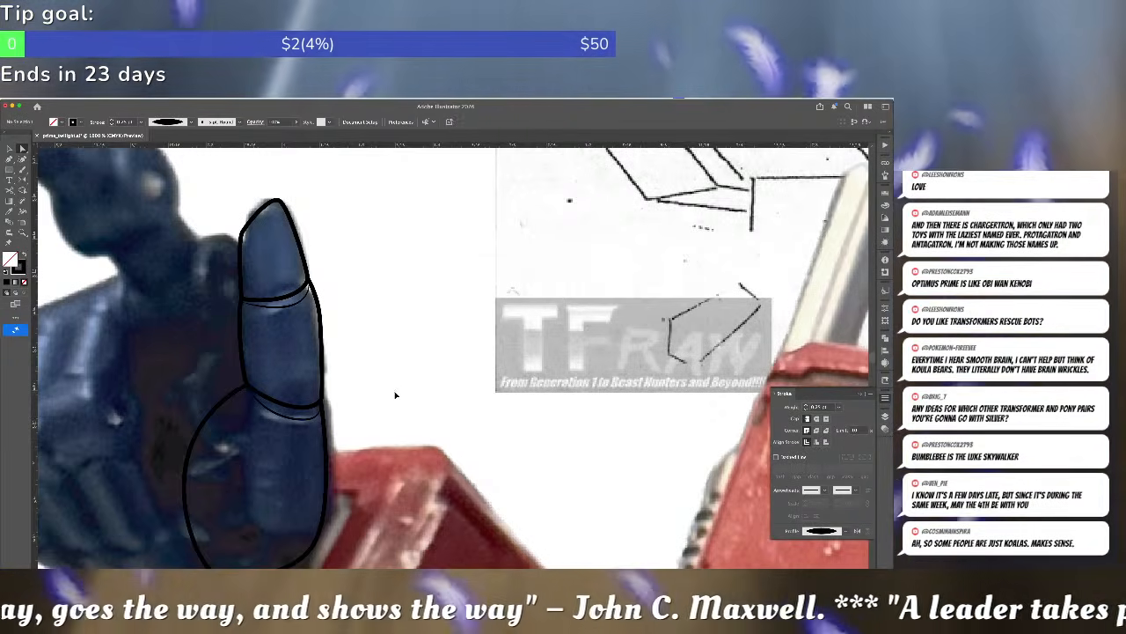
- Draw a closed Pen outline around the tip segment of the extended index finger on the raised hand
key("super+minus")
key("super+minus")
key("super+minus")
key("super+minus")
key("super+minus")
key("super+minus")
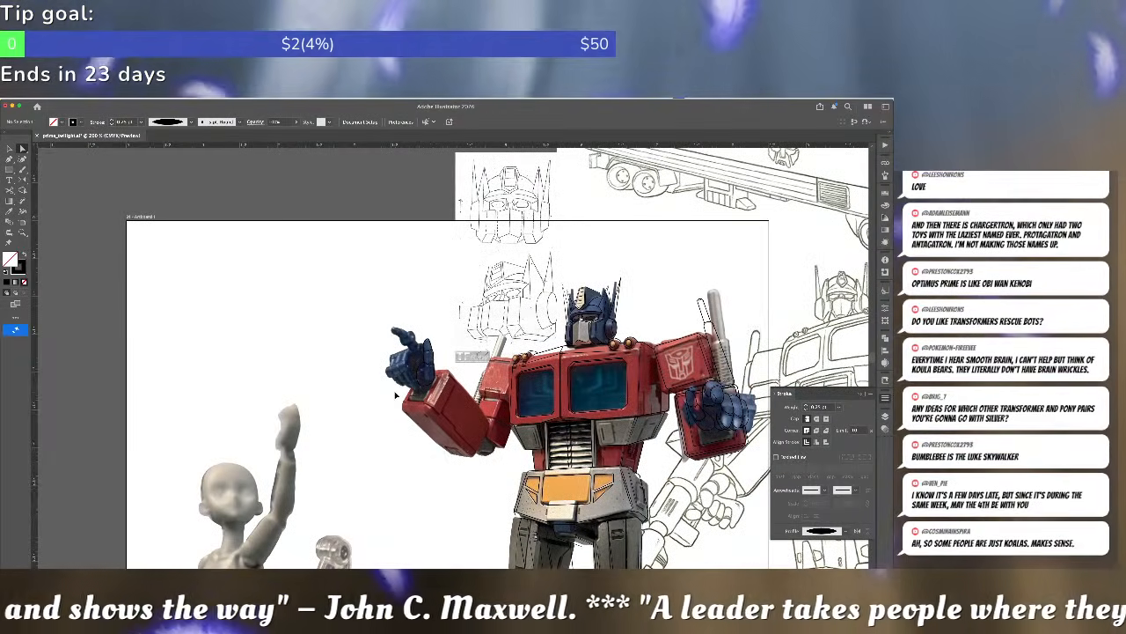
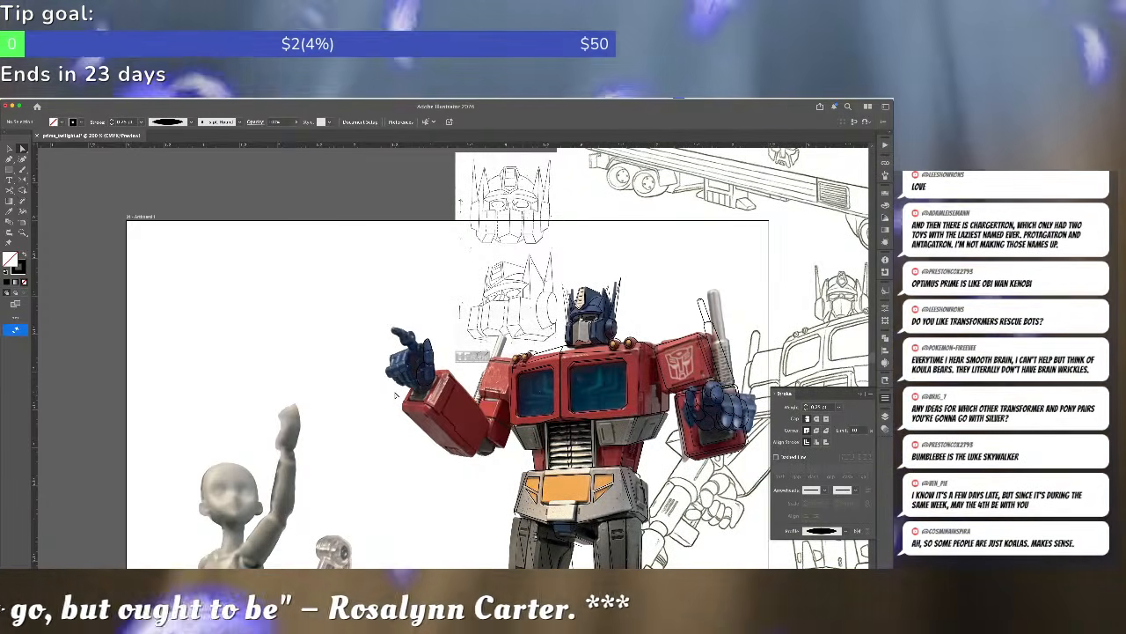
key("super+equal")
key("super+equal")
key("super+equal")
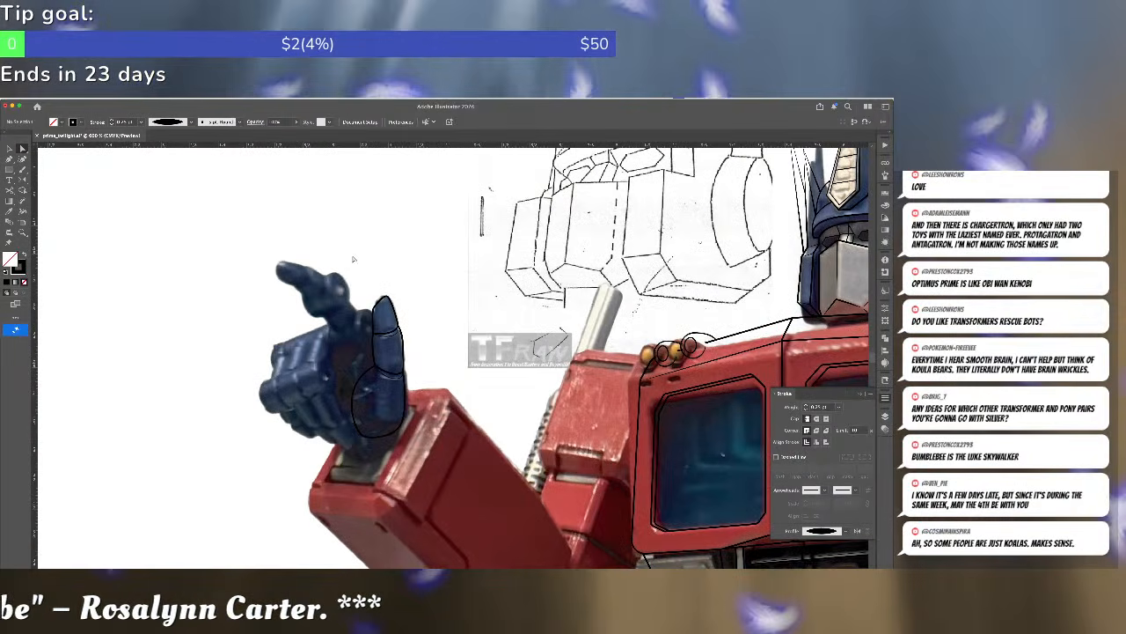
key("p")
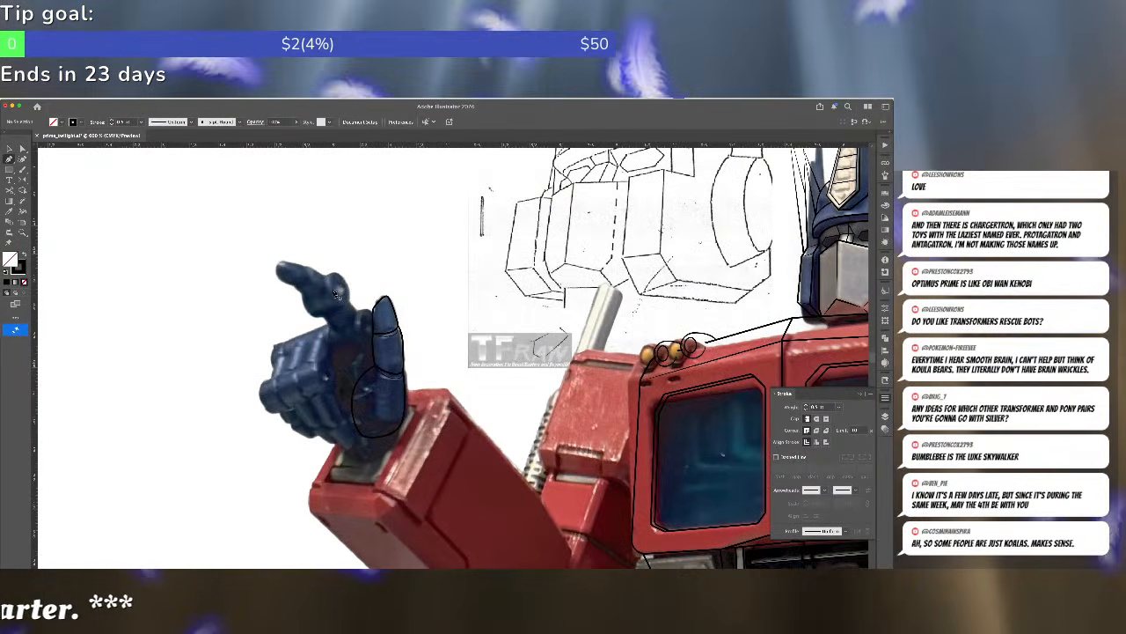
left_click(326, 280)
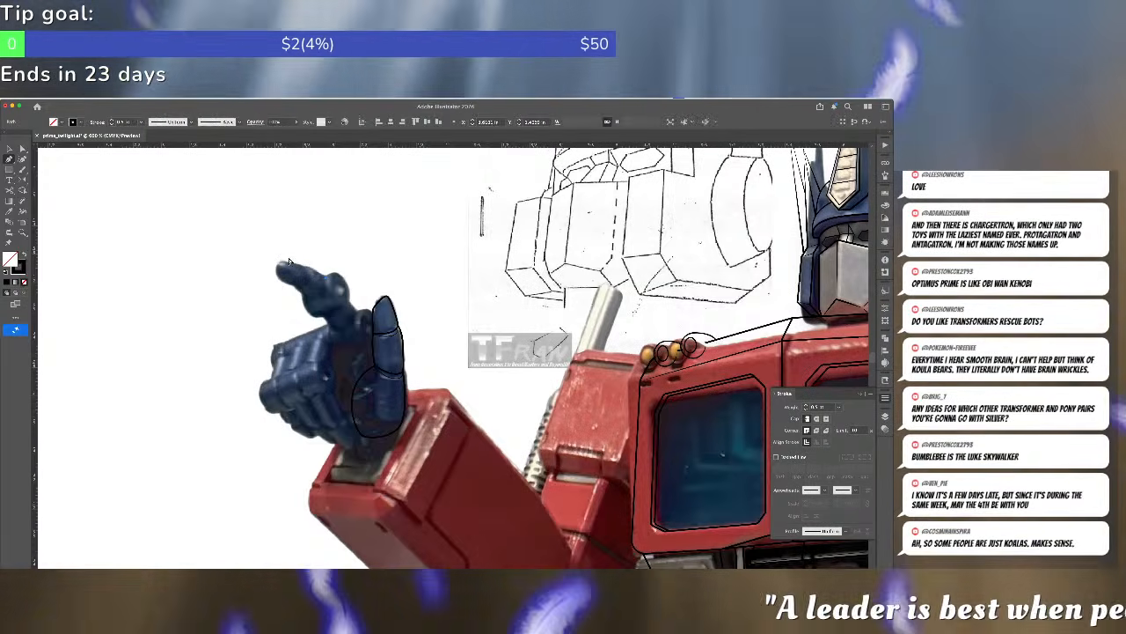
left_click(276, 264)
left_click_drag(275, 265, 288, 288)
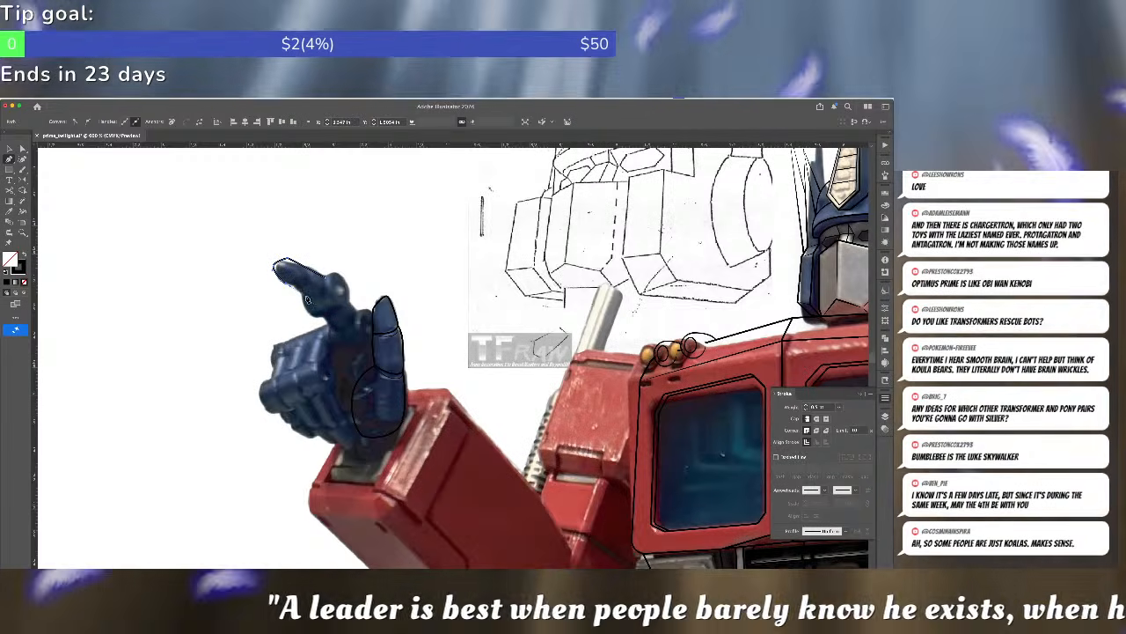
left_click(308, 298)
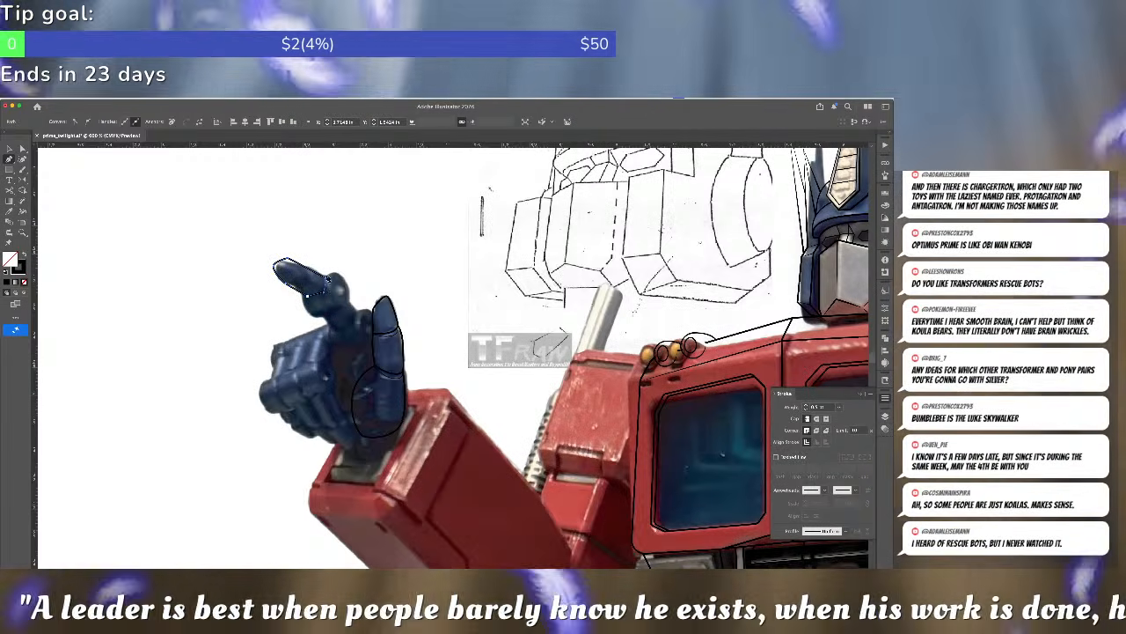
left_click(326, 279)
- Refine the index fingertip outline's anchors and soften its corners where it meets the knuckle
key("a")
left_click(342, 270)
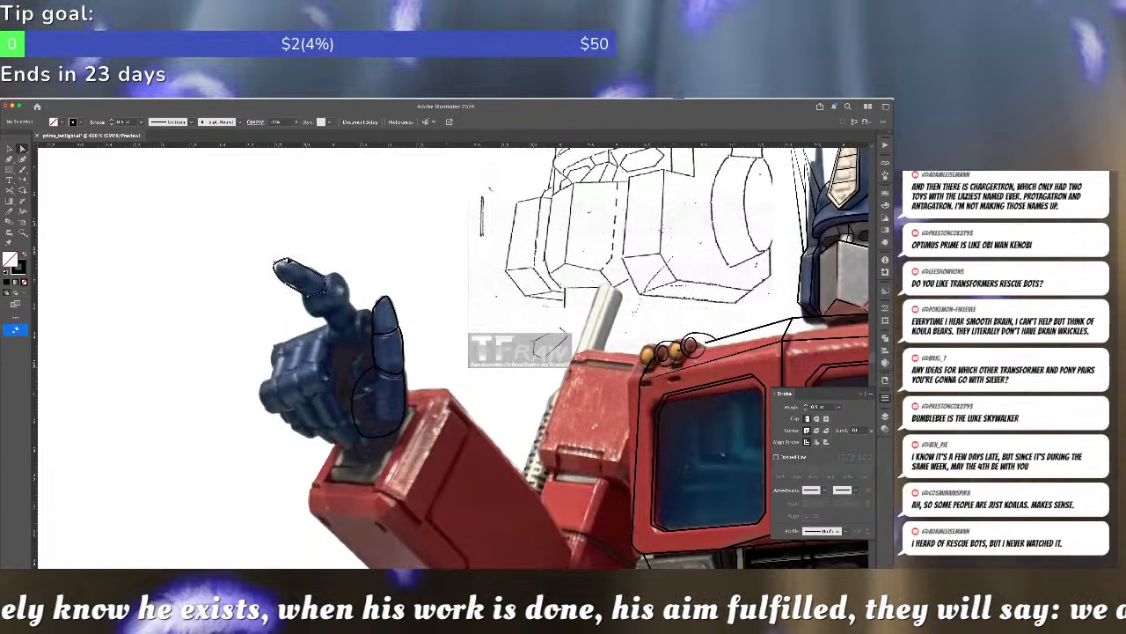
left_click(303, 286)
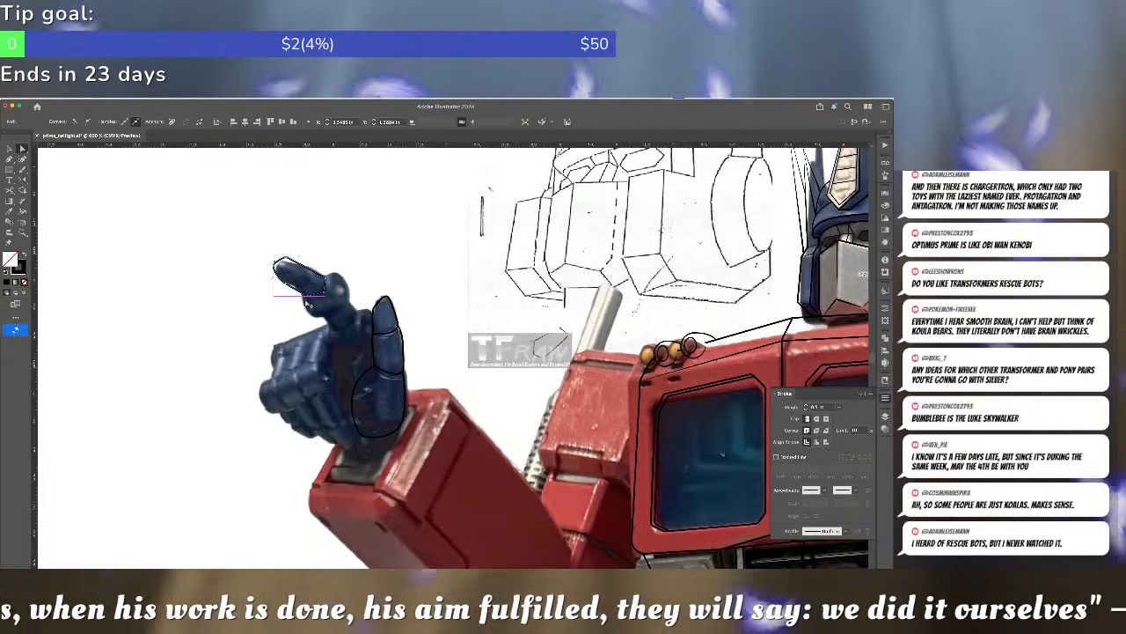
left_click(311, 294)
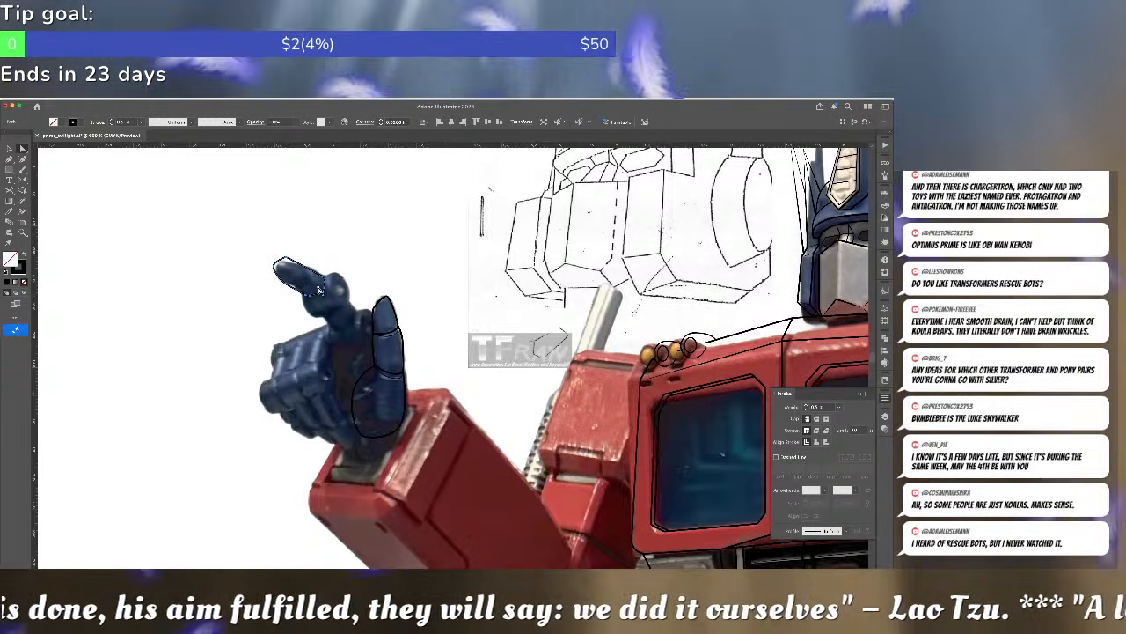
left_click(324, 273)
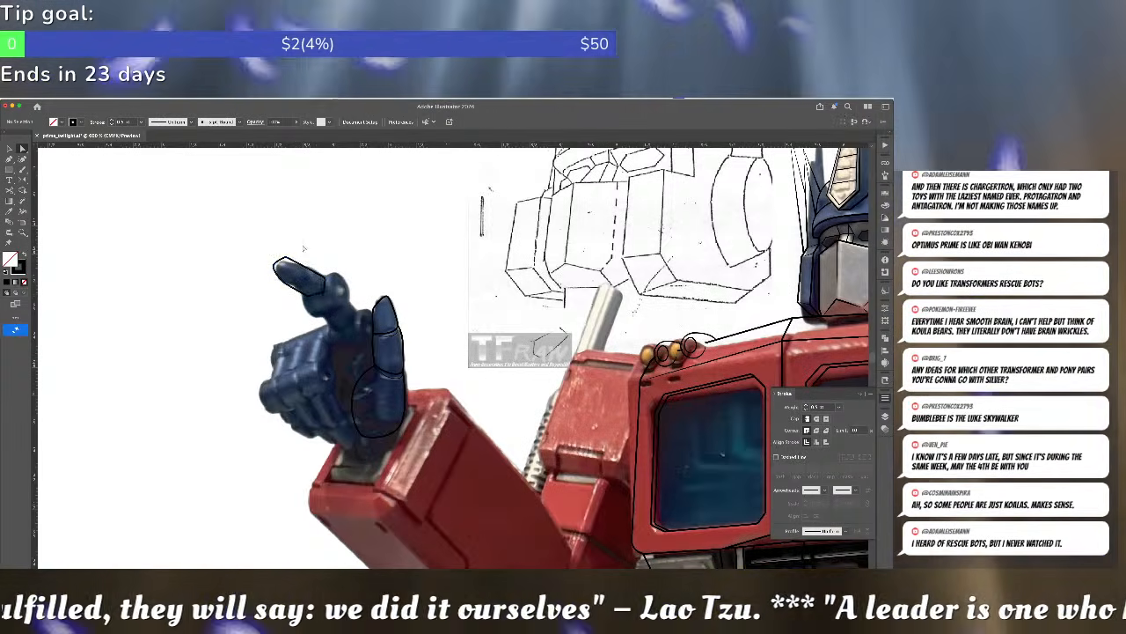
- Adjust the upper corner at the index fingertip's end to a slight rounding, and deselect the outline
left_click(287, 257)
scroll(286, 257, "up", 2)
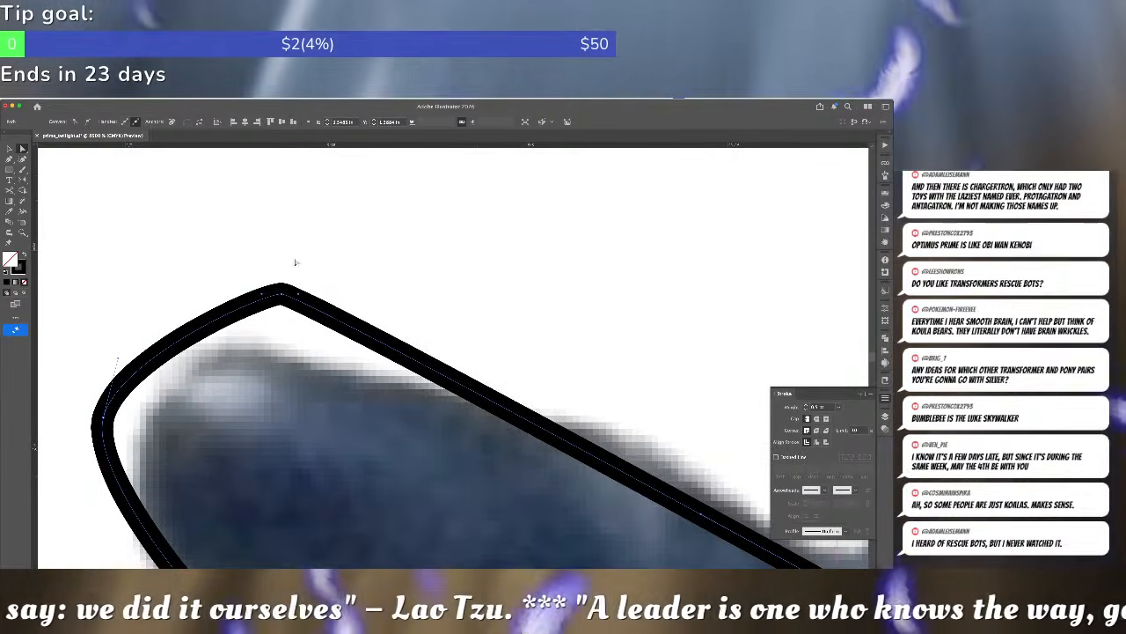
left_click(282, 298)
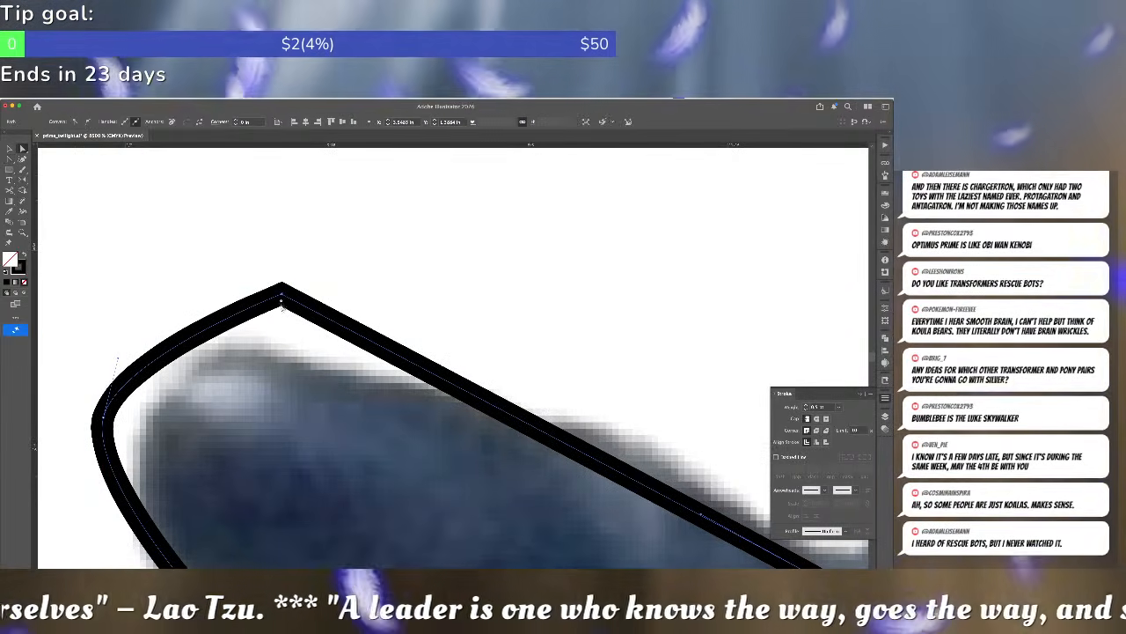
left_click(282, 308)
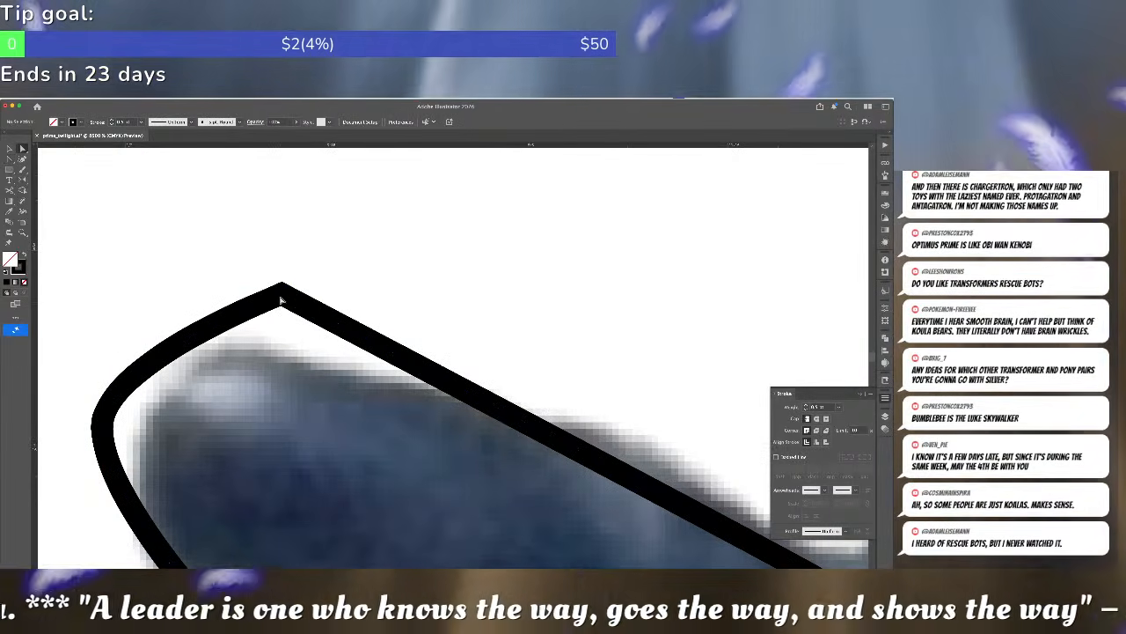
left_click(282, 300)
left_click_drag(282, 304, 289, 325)
left_click(355, 274)
- Review the raised hand's new outlines together with the chest and window line art
key("super+minus")
key("super+minus")
key("super+minus")
key("super+minus")
key("super+minus")
key("super+minus")
key("super+minus")
key("super+minus")
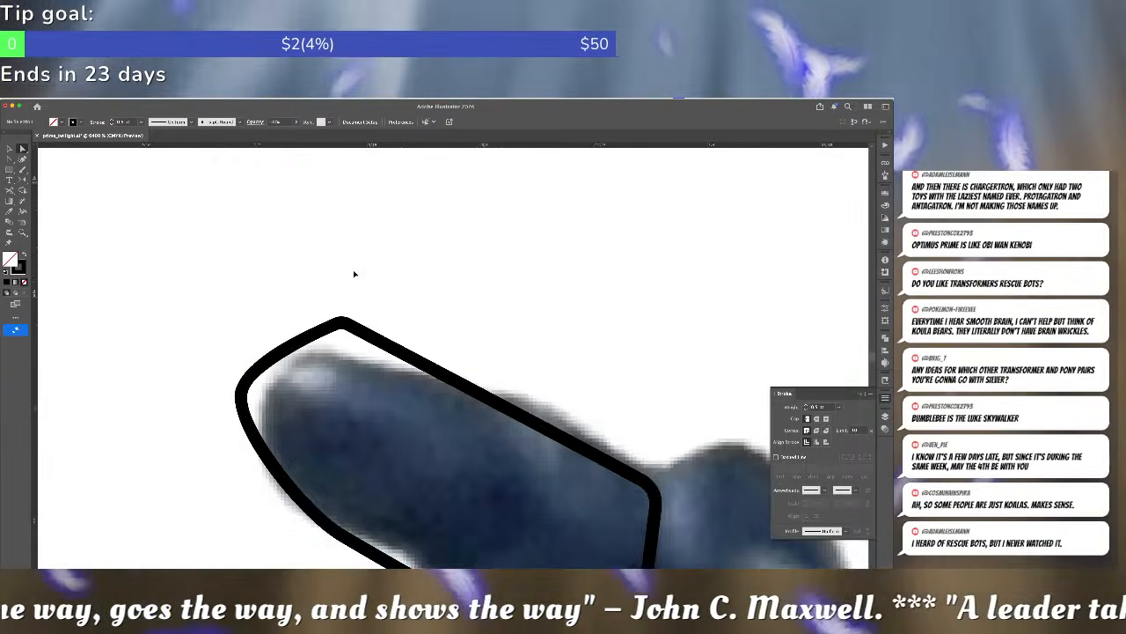
key("super+plus")
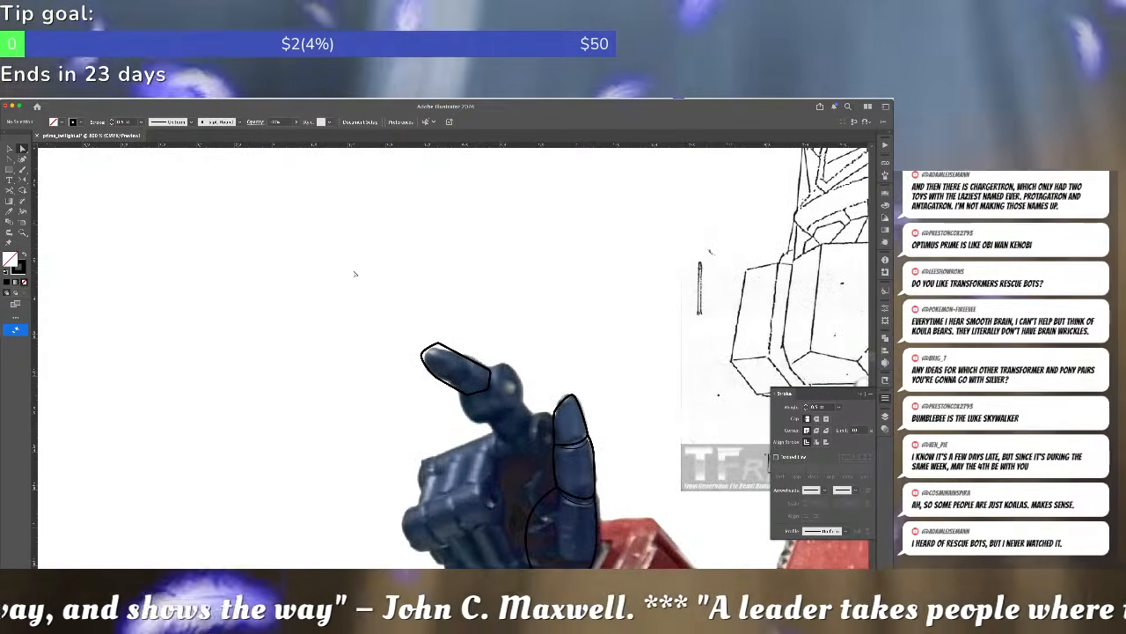
scroll(434, 270, "down", 5)
scroll(434, 270, "right", 10)
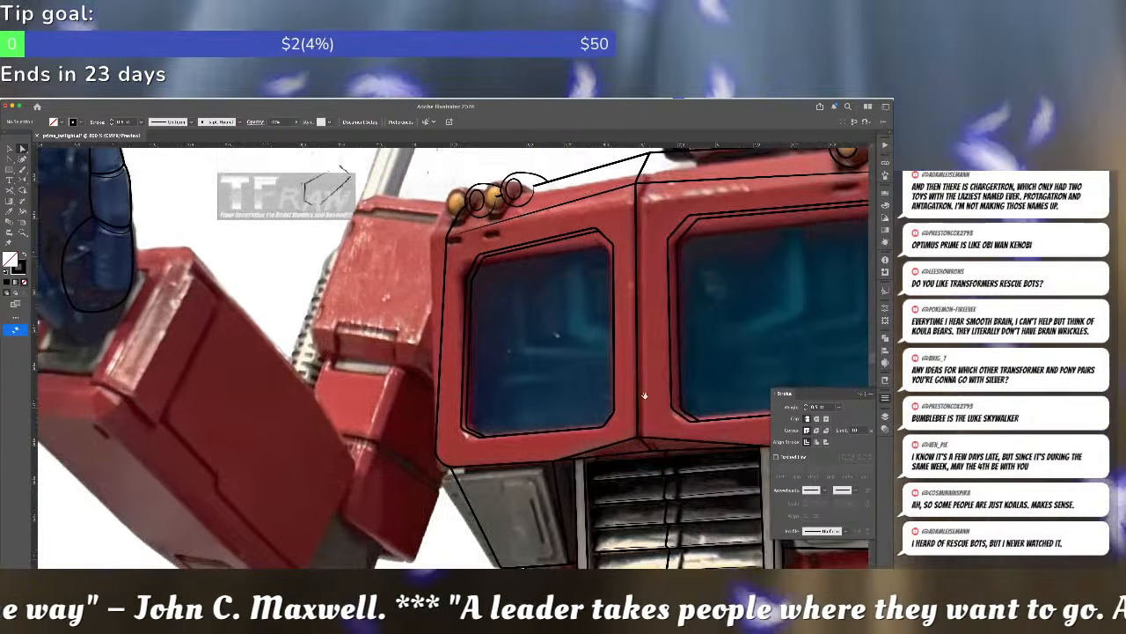
scroll(405, 352, "up", 8)
scroll(405, 352, "left", 12)
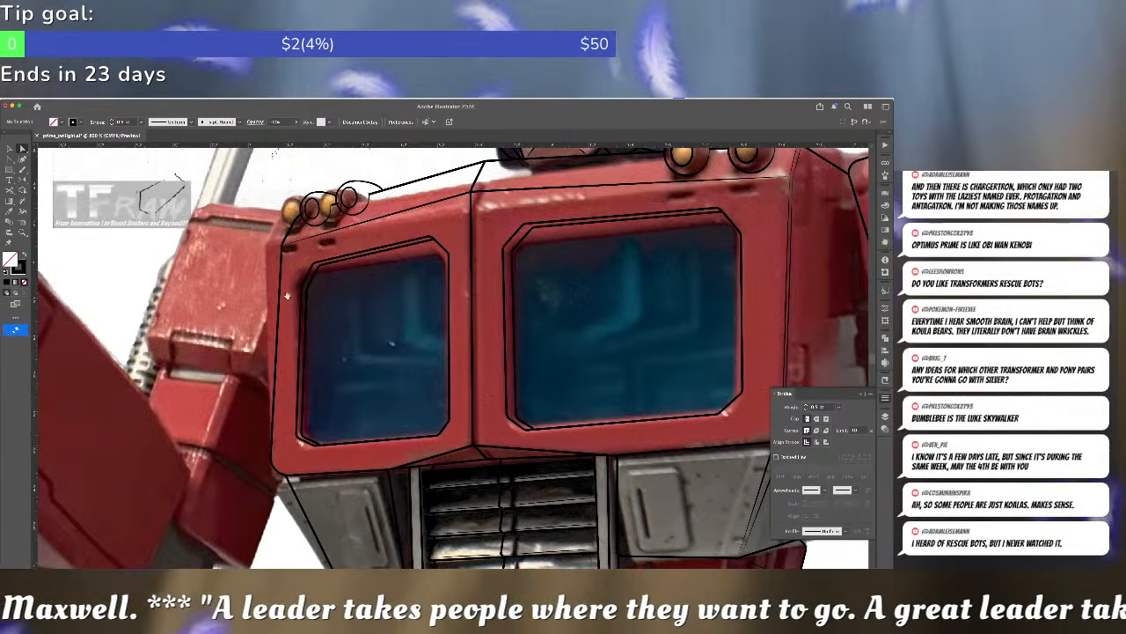
scroll(408, 391, "left", 4)
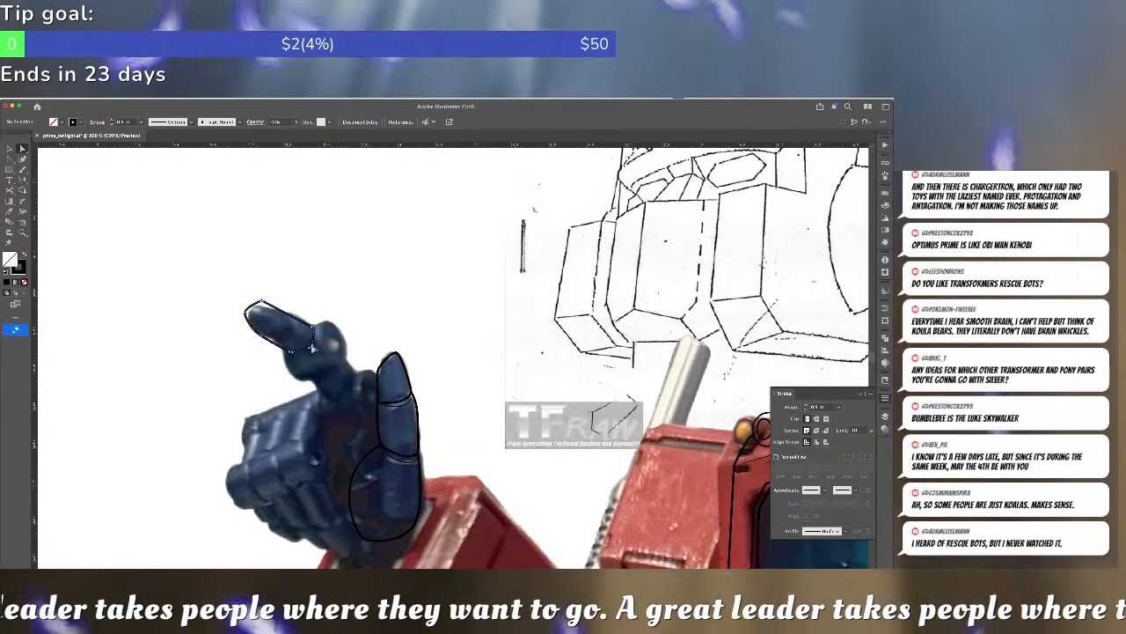
- Remove the extra anchor at the index fingertip outline's knuckle end and bend that edge outward into a rounded curve
scroll(315, 348, "up", 2)
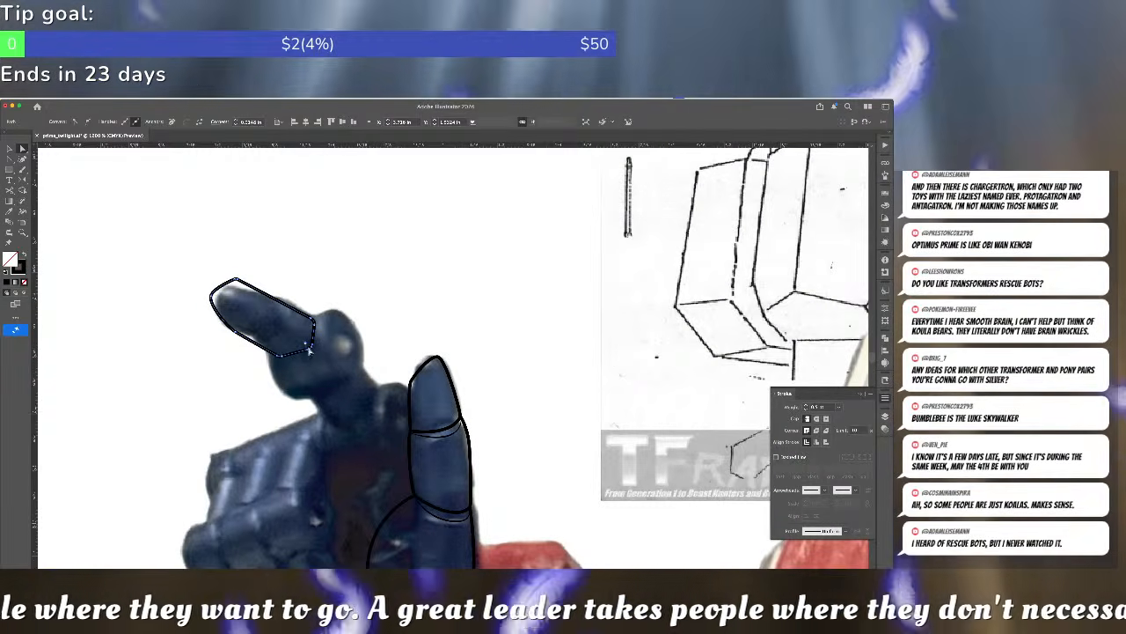
key("minus")
left_click(308, 350)
left_click(313, 347)
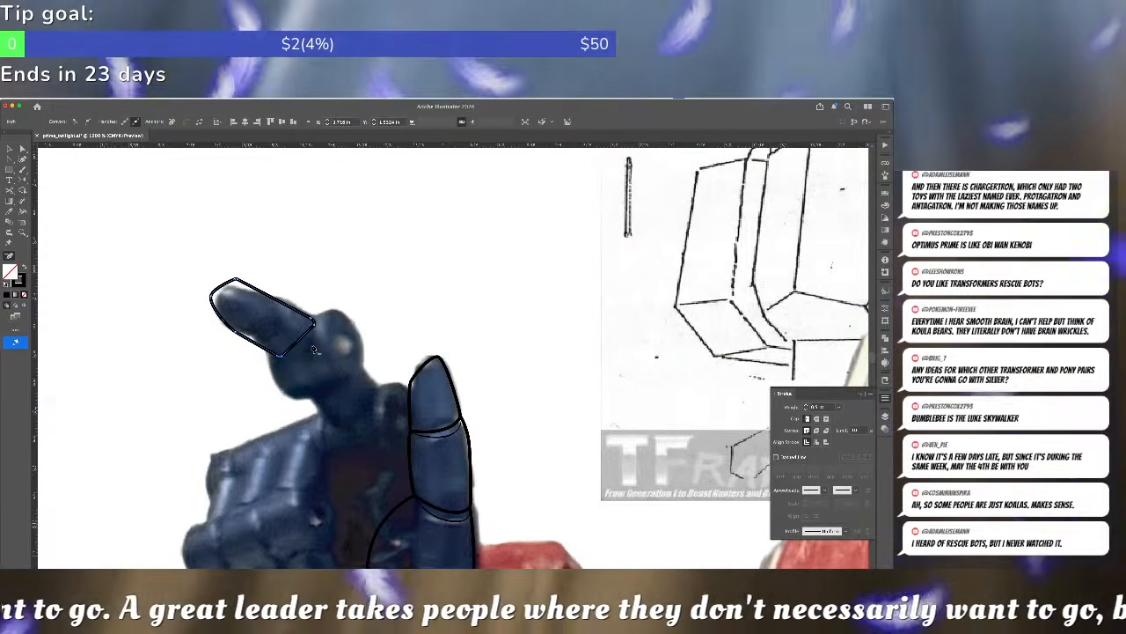
left_click(22, 159)
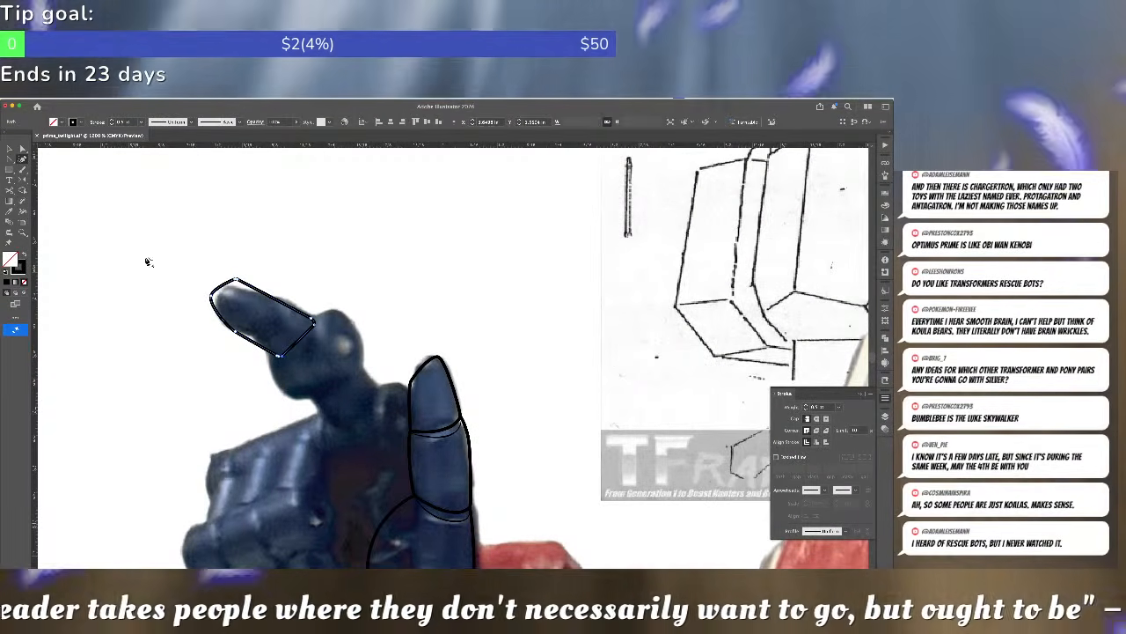
mouse_move(297, 340)
left_mouse_down()
mouse_move(305, 353)
mouse_move(316, 343)
left_mouse_up()
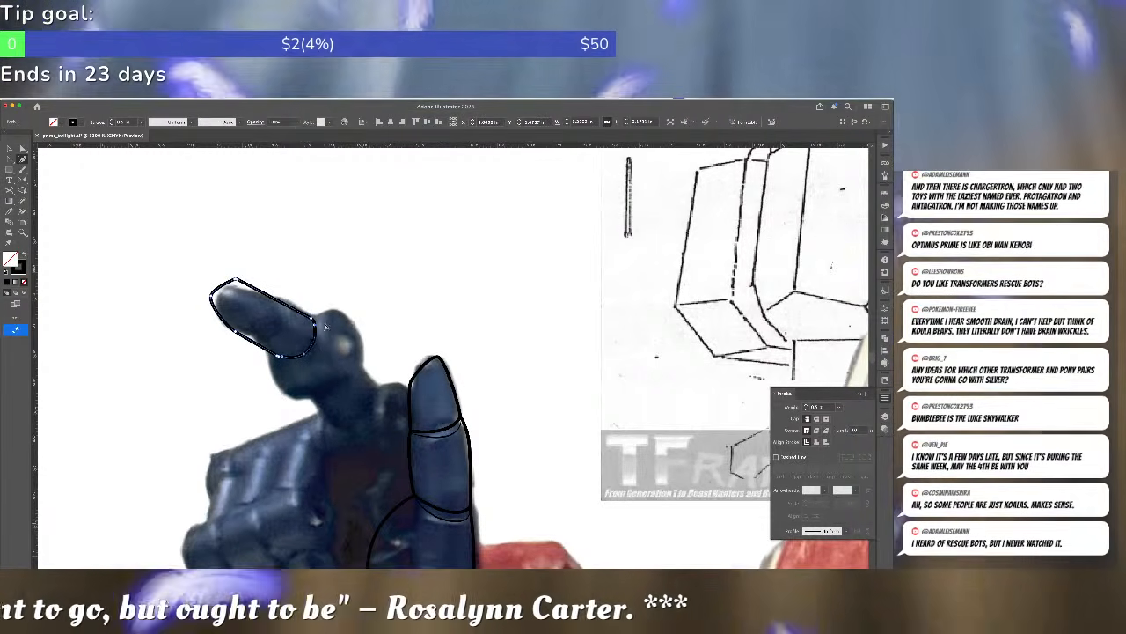
key("ctrl+shift+a")
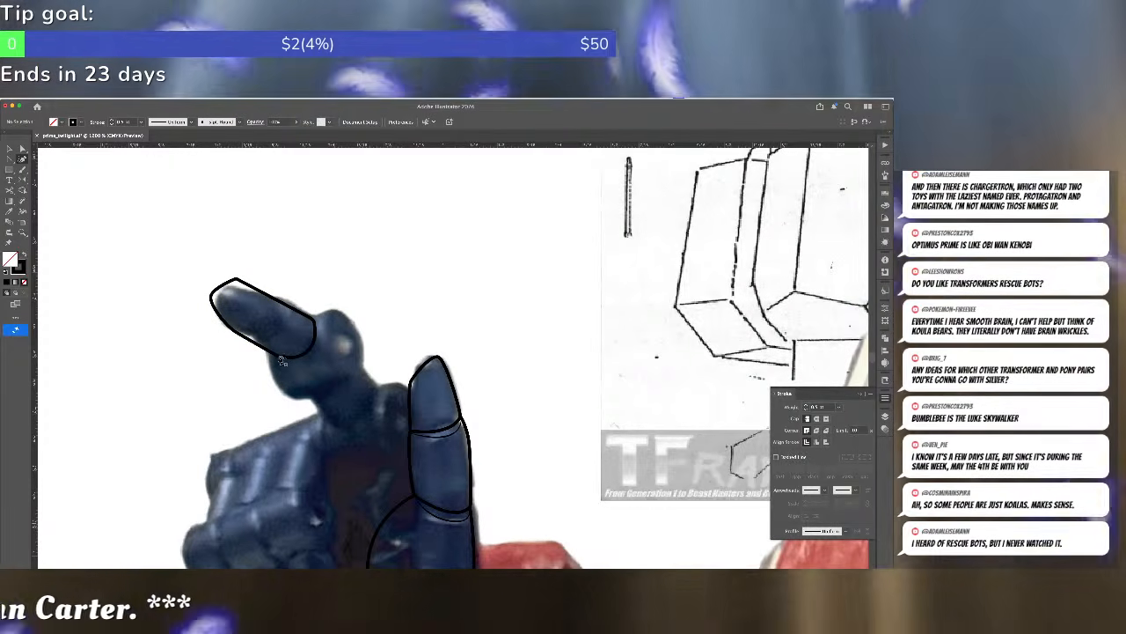
key("a")
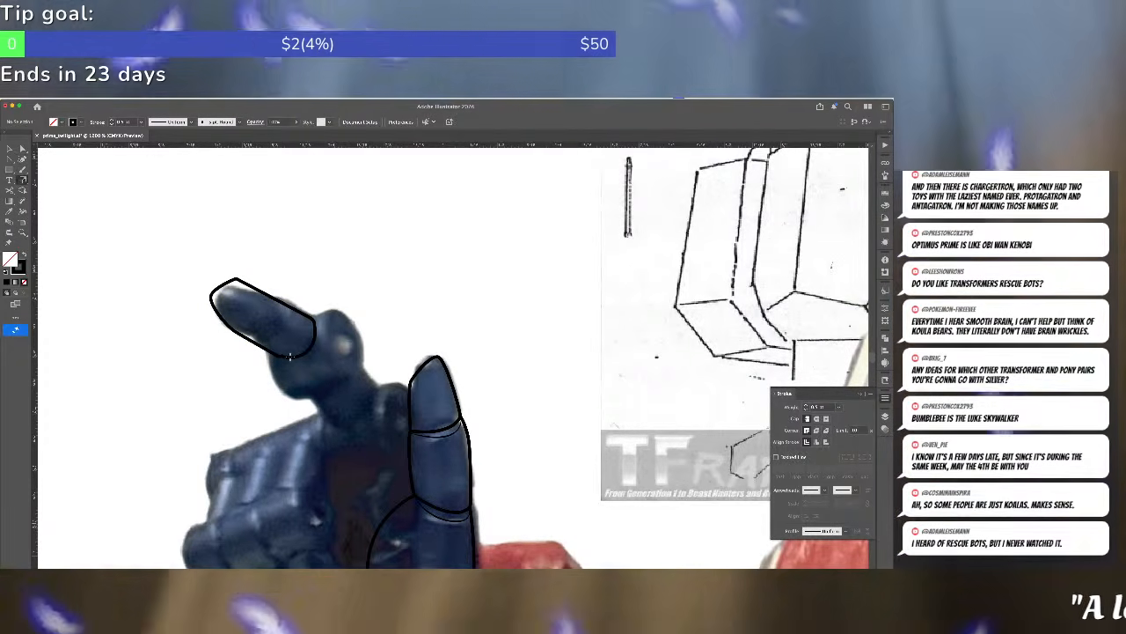
left_click(283, 359)
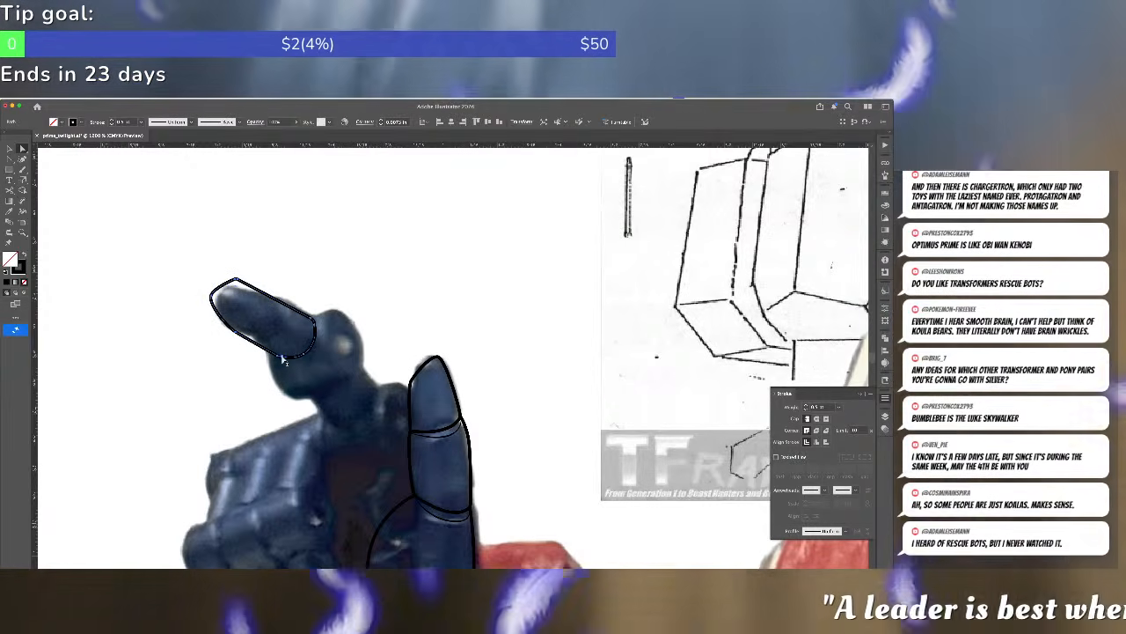
left_click(283, 359)
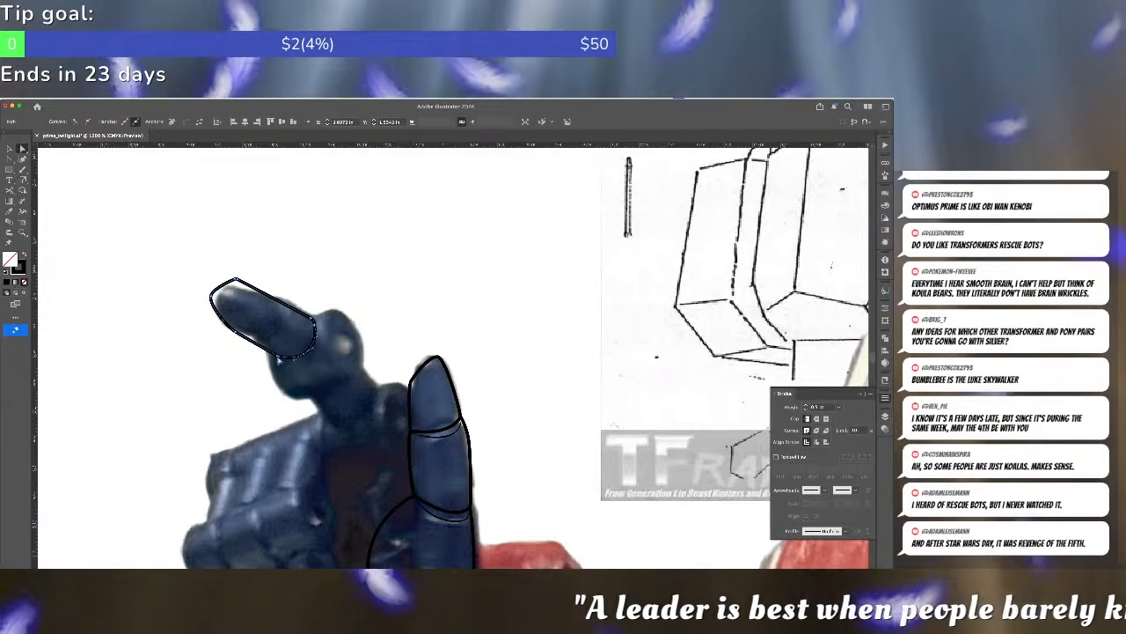
left_click(314, 379)
- Draw an open outline with the Pen tool for the index finger's lower section, from the fingertip outline around the rounded base and back
key("p")
left_click(278, 356)
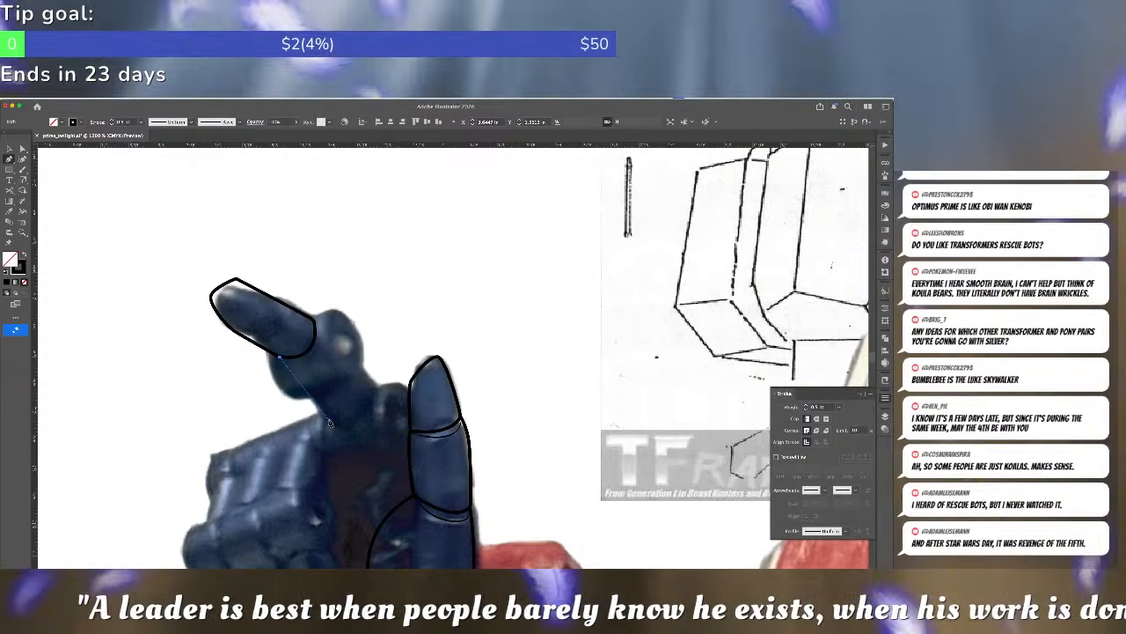
left_click_drag(328, 420, 310, 351)
left_click(319, 356)
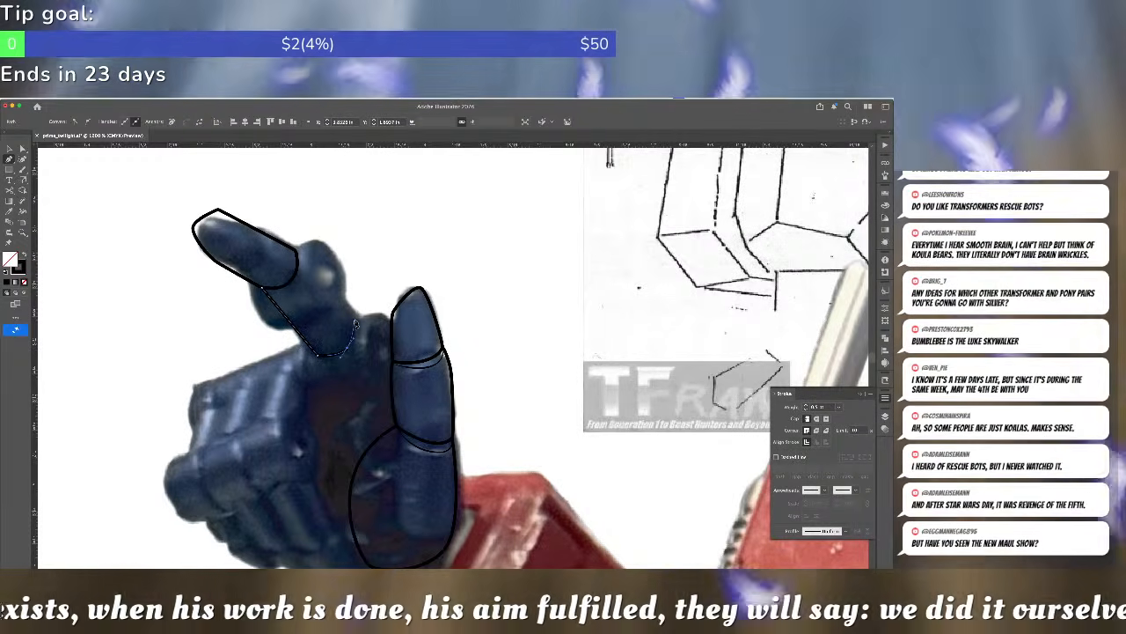
left_click(354, 324)
left_click(300, 254)
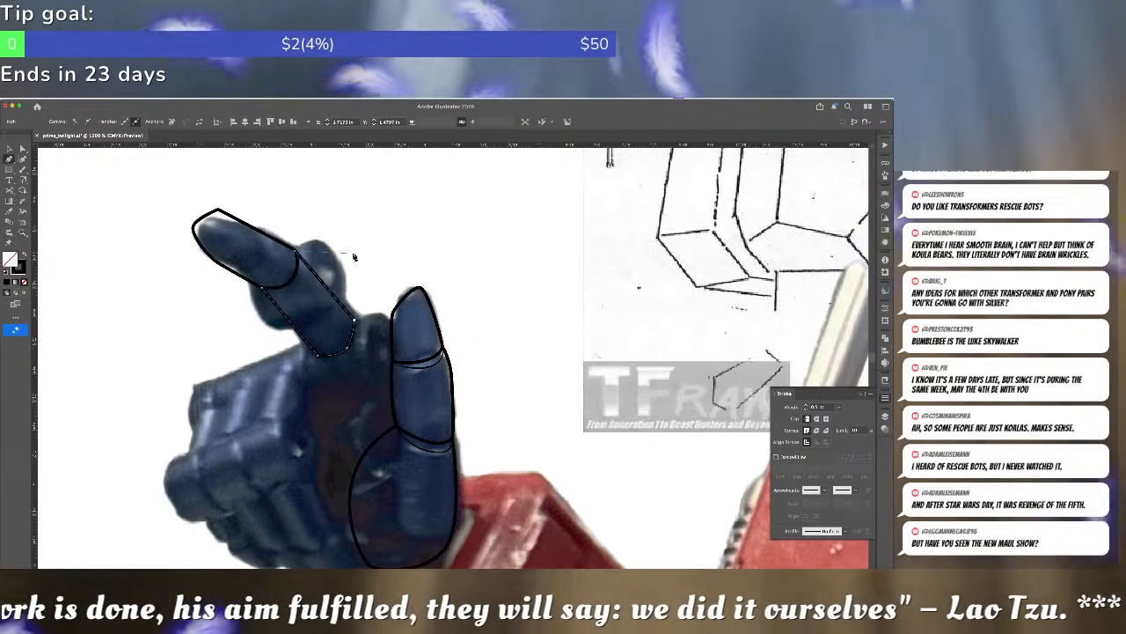
left_click(354, 256, "ctrl")
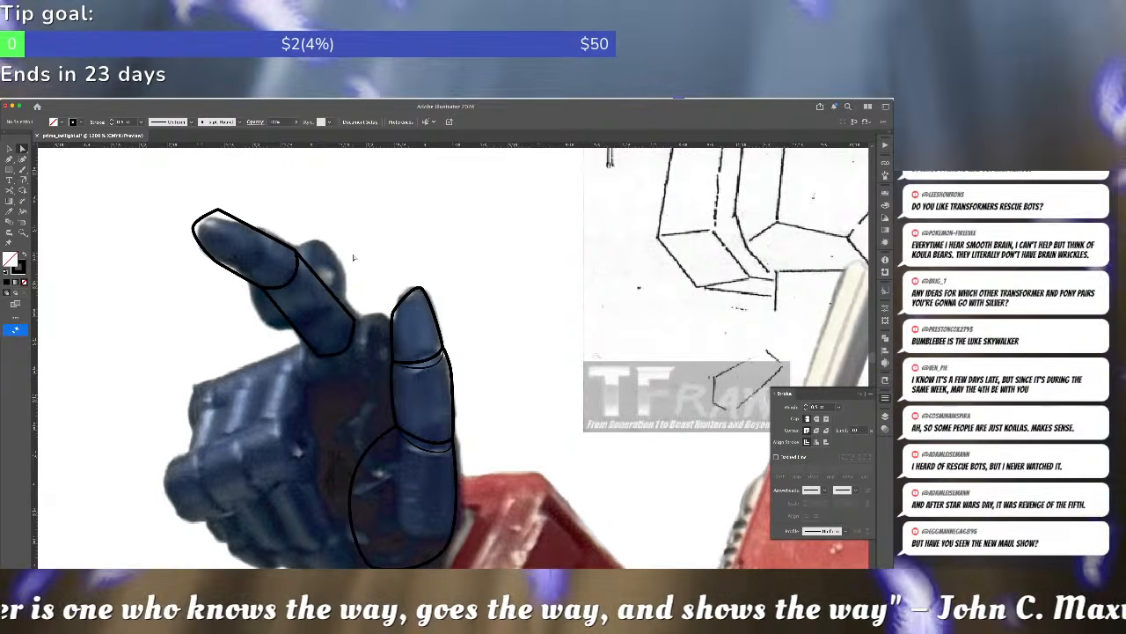
- Shorten the index fingertip outline by shifting its rounded knuckle end back toward the tip
left_click(269, 243)
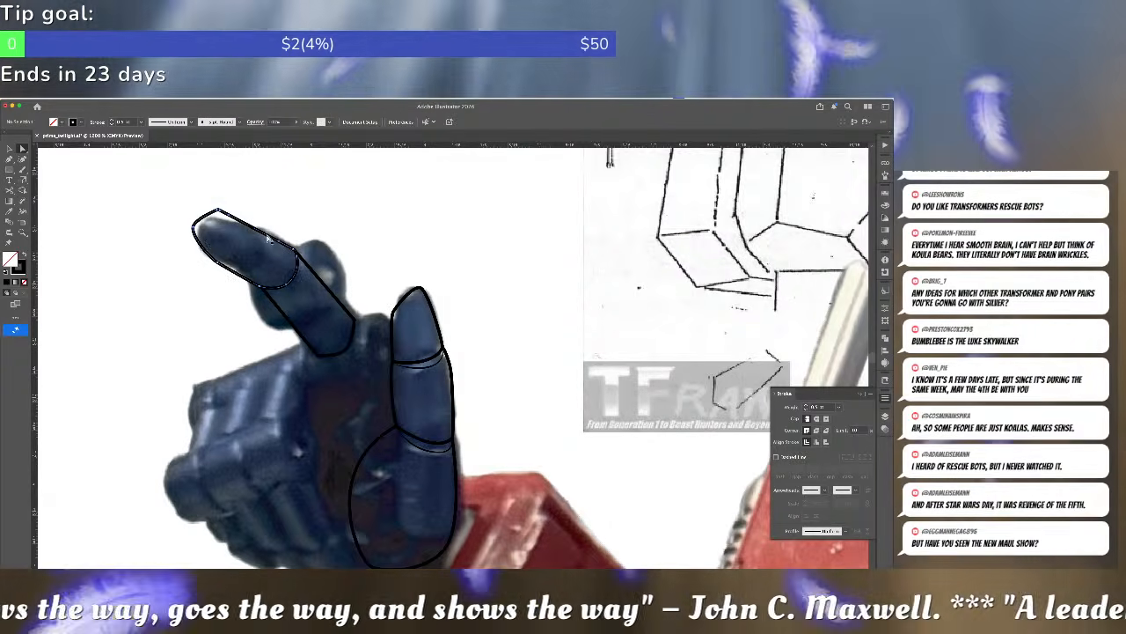
left_click(289, 284)
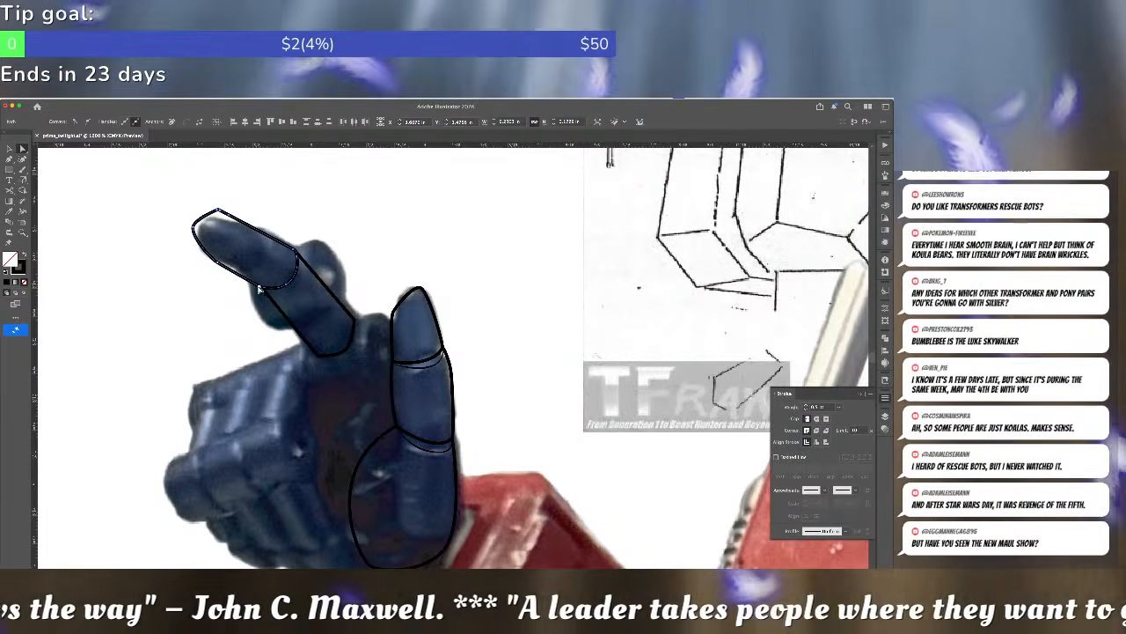
left_click_drag(259, 289, 235, 273)
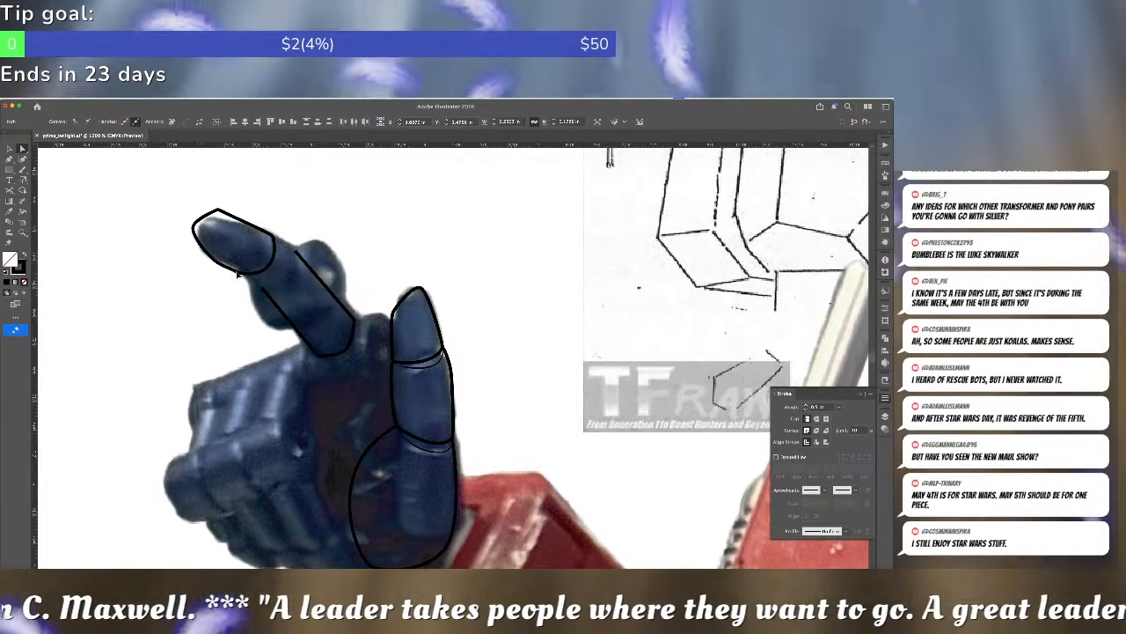
- Shorten the index finger's lower section by pulling both open ends toward the finger's base, and deselect it
left_click(275, 284)
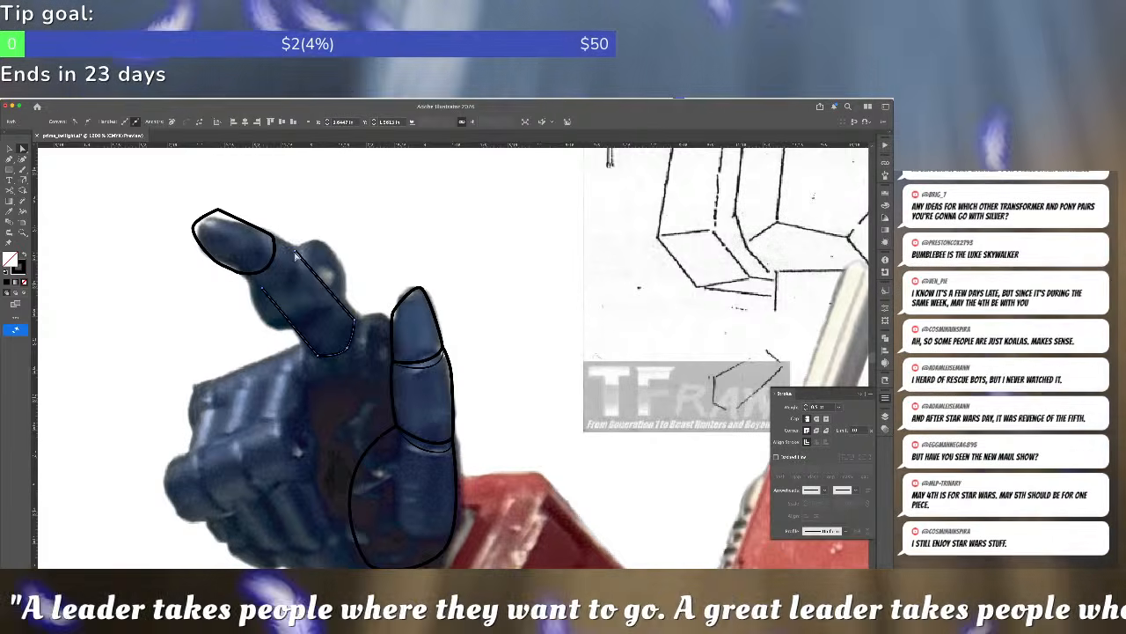
left_click_drag(296, 253, 301, 259)
left_click(311, 272)
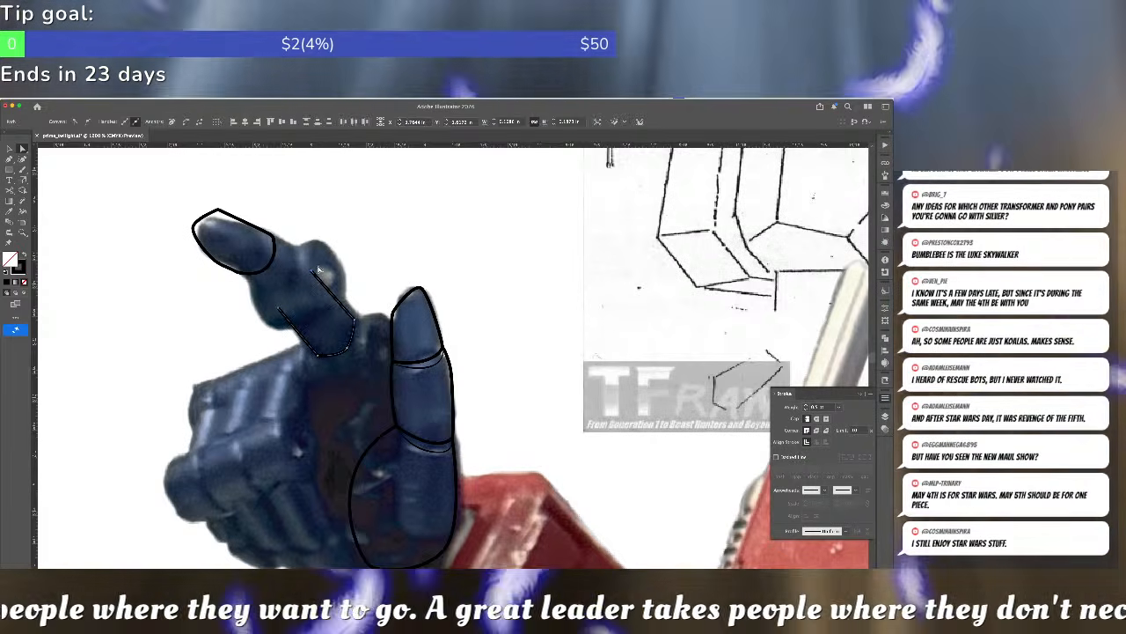
left_click(319, 270)
- Draw the index finger's middle section with straight Pen segments, bridging the gap between the fingertip and lower section outlines
key("p")
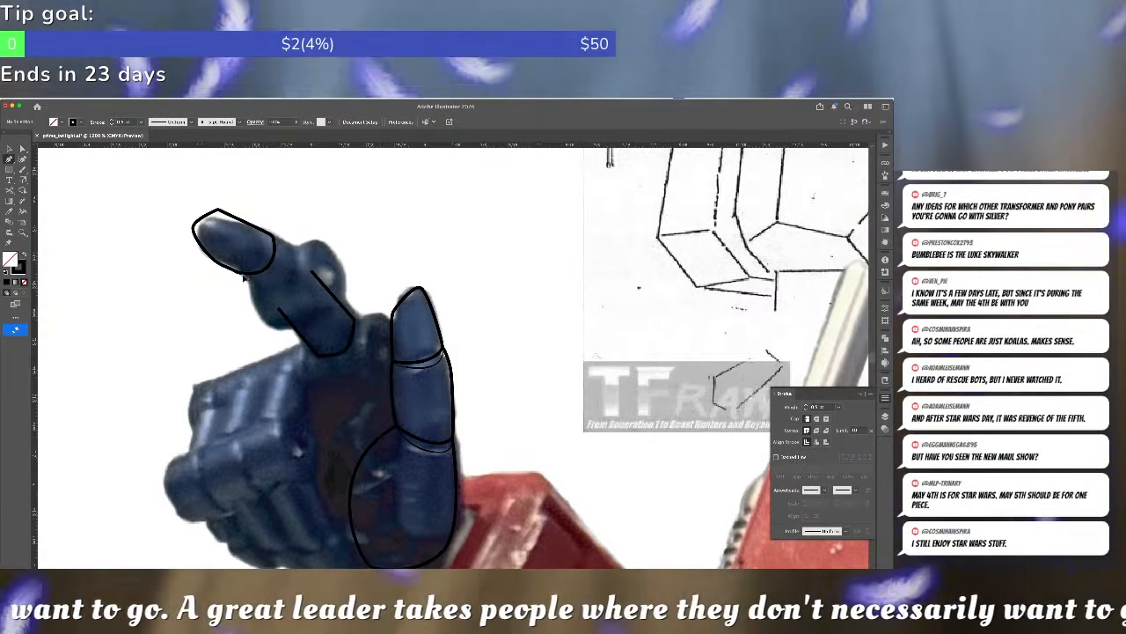
left_click(244, 276)
left_click(291, 302)
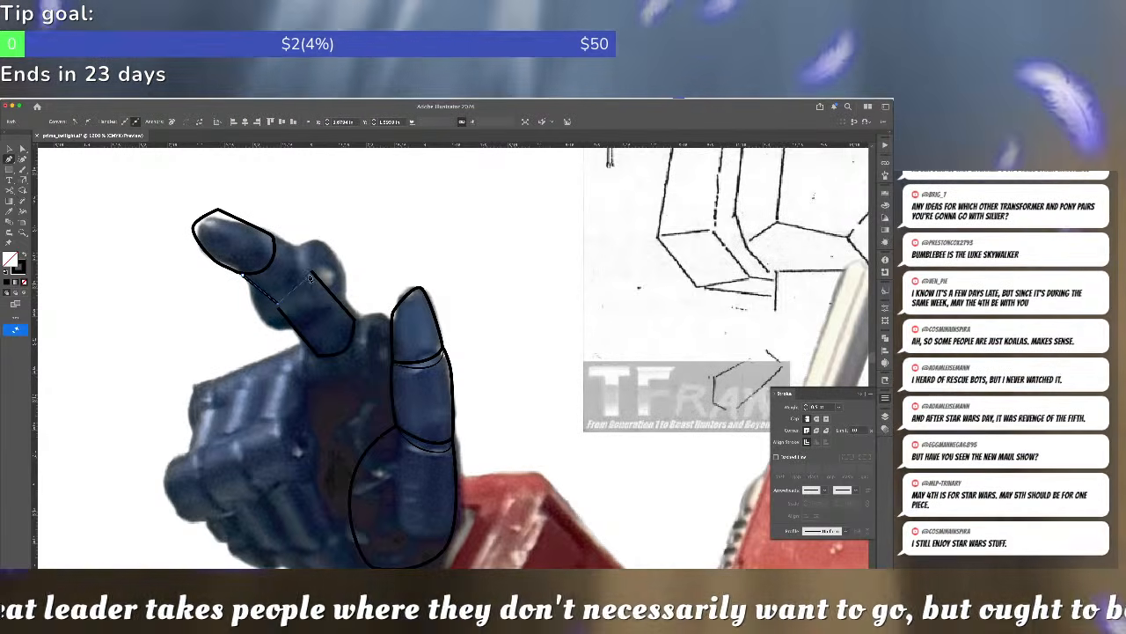
left_click(308, 271)
left_click(274, 239)
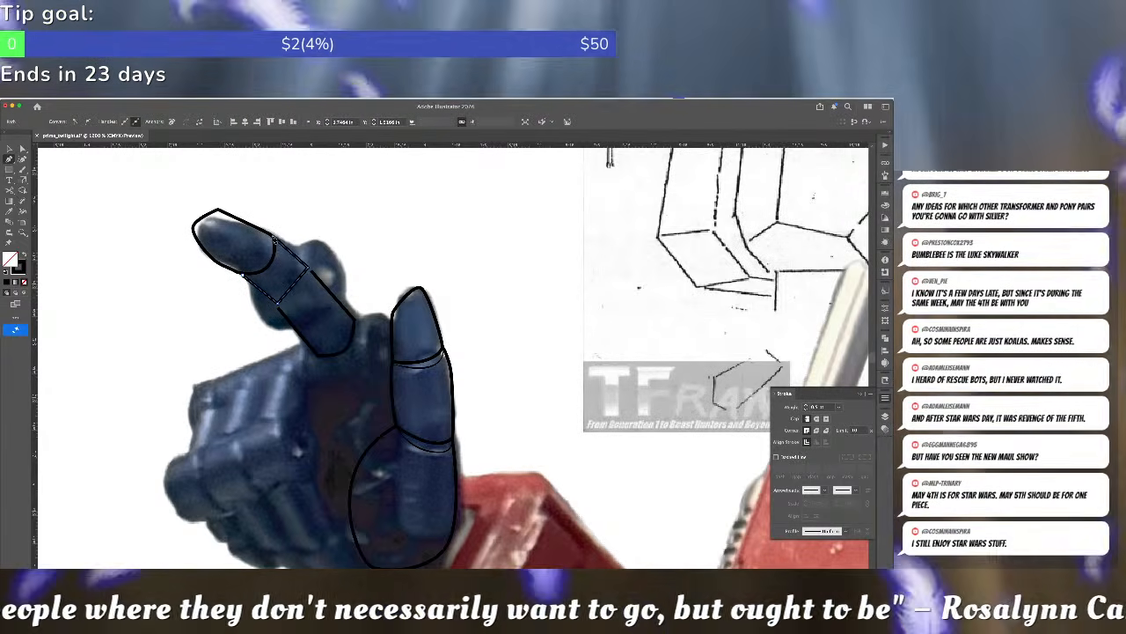
- Bend the middle section's lower edge outward into a rounded joint line, adjust its end anchors, and deselect it
left_click(23, 159)
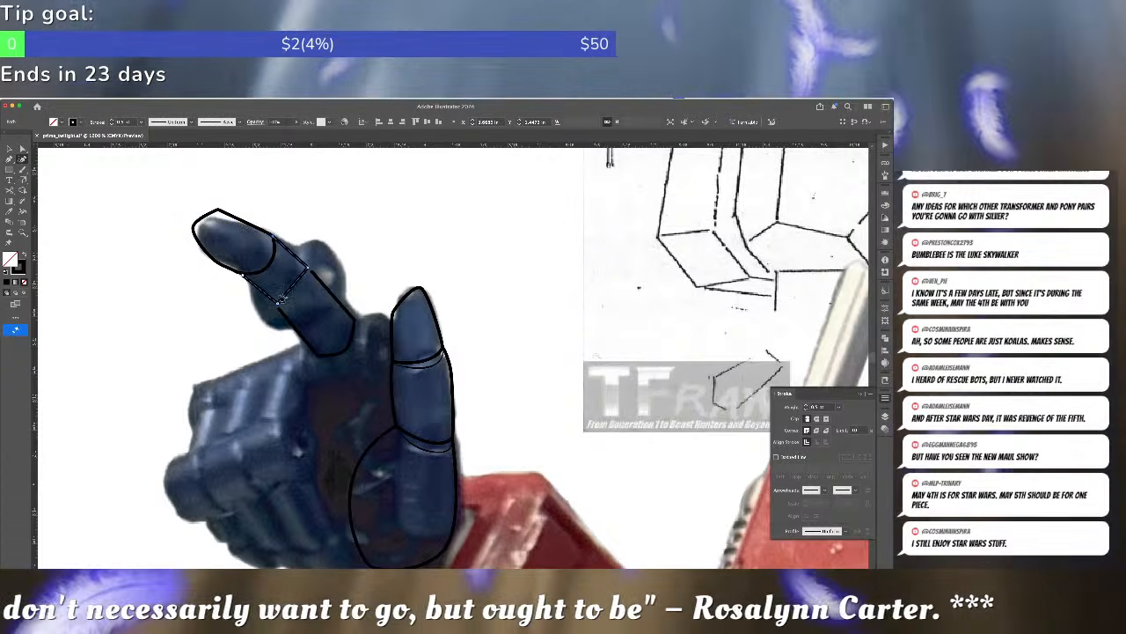
left_click(301, 300)
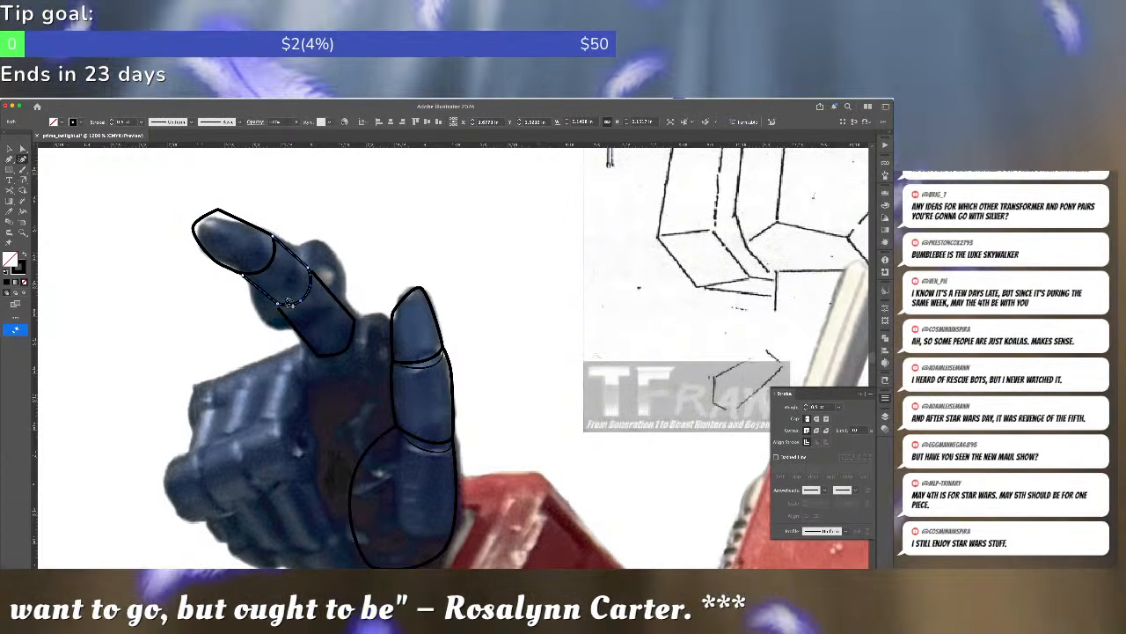
left_click_drag(279, 306, 280, 310)
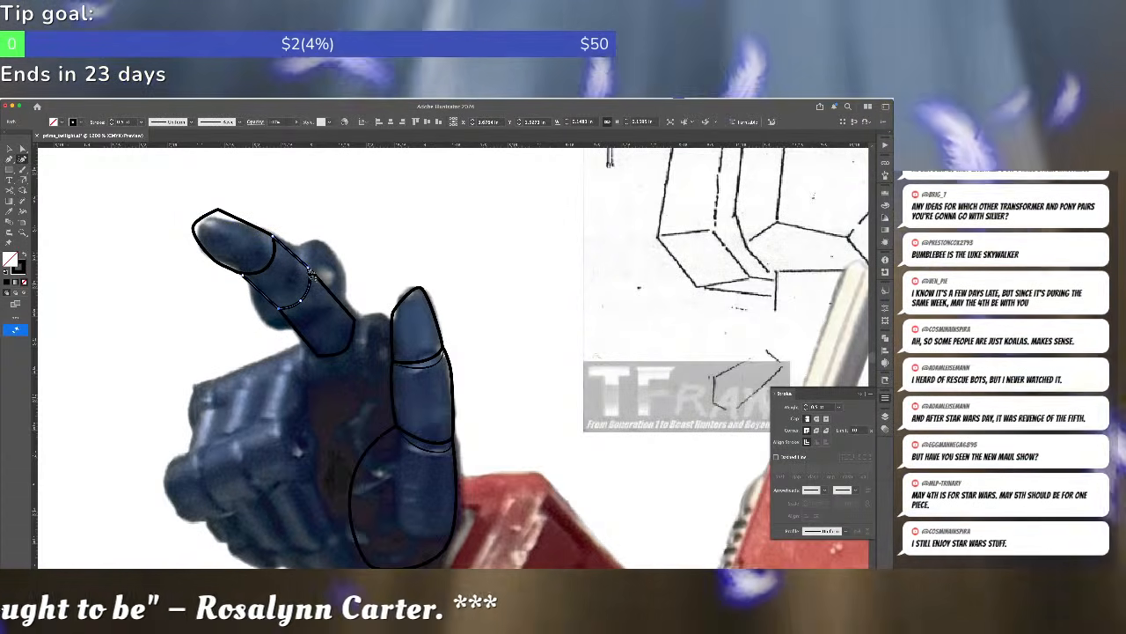
left_click_drag(309, 269, 311, 272)
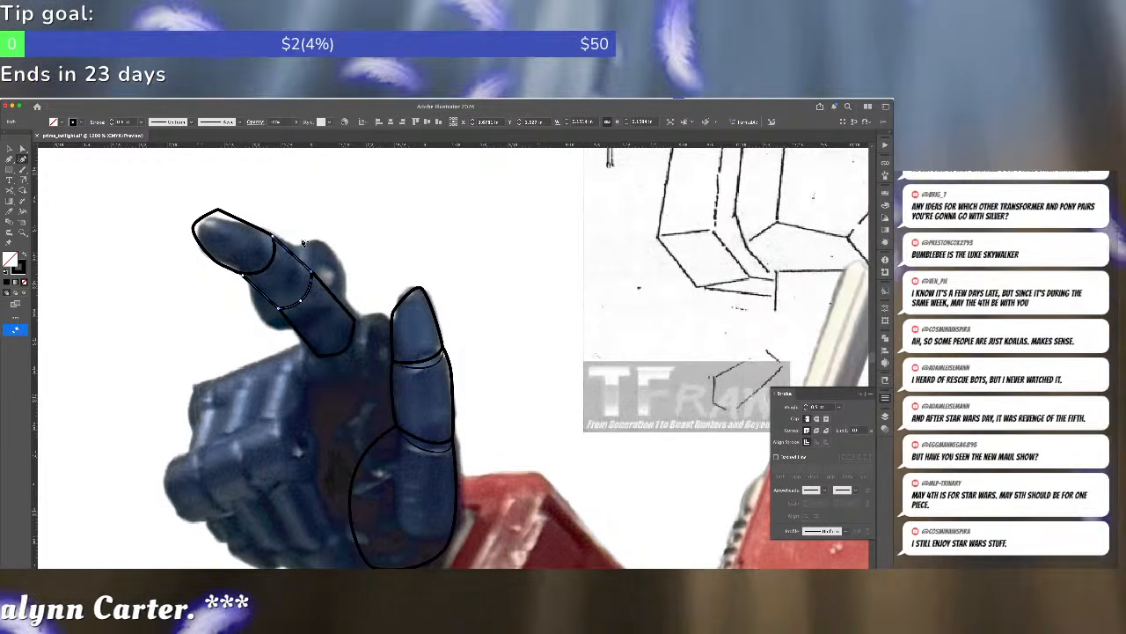
key("v")
left_click(325, 237)
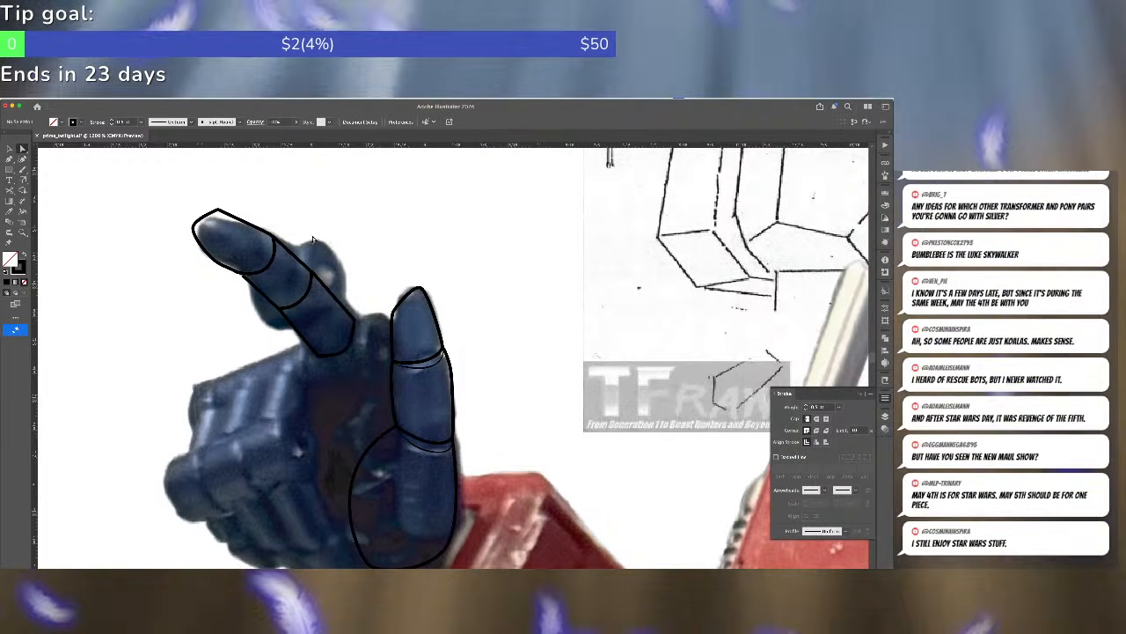
- Round the upper corner at the very tip of the index finger outline, and deselect it
left_click(224, 218)
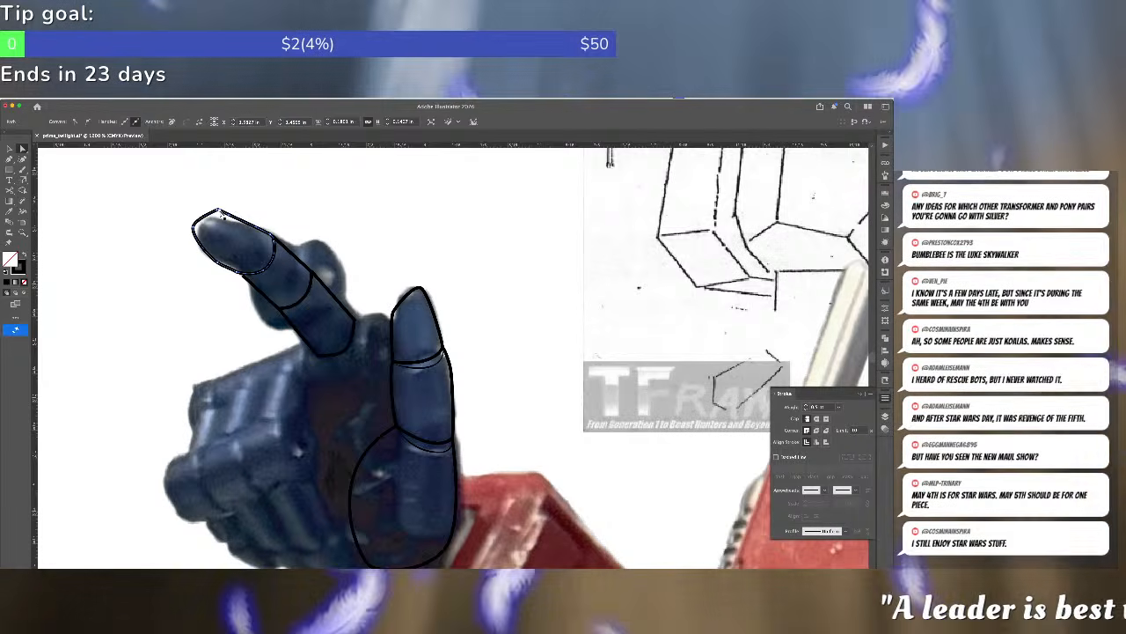
key("shift+grave")
key("v")
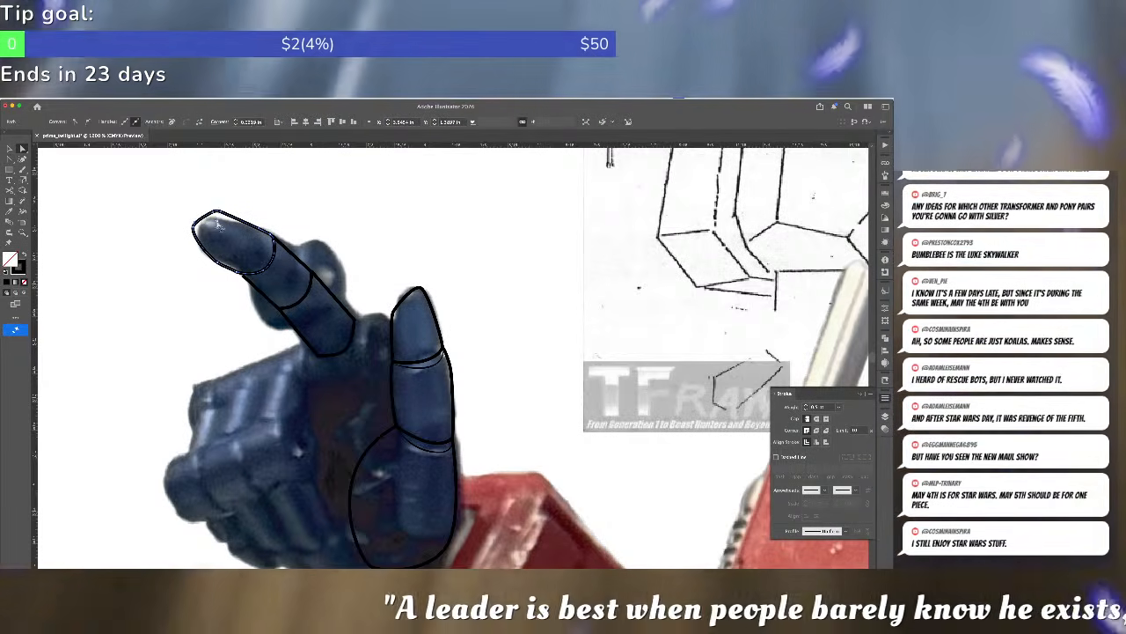
left_click(301, 207)
- Sharpen the fingertip outline's lower knuckle corner and join the middle section's lower line end to it
scroll(255, 276, "up", 5)
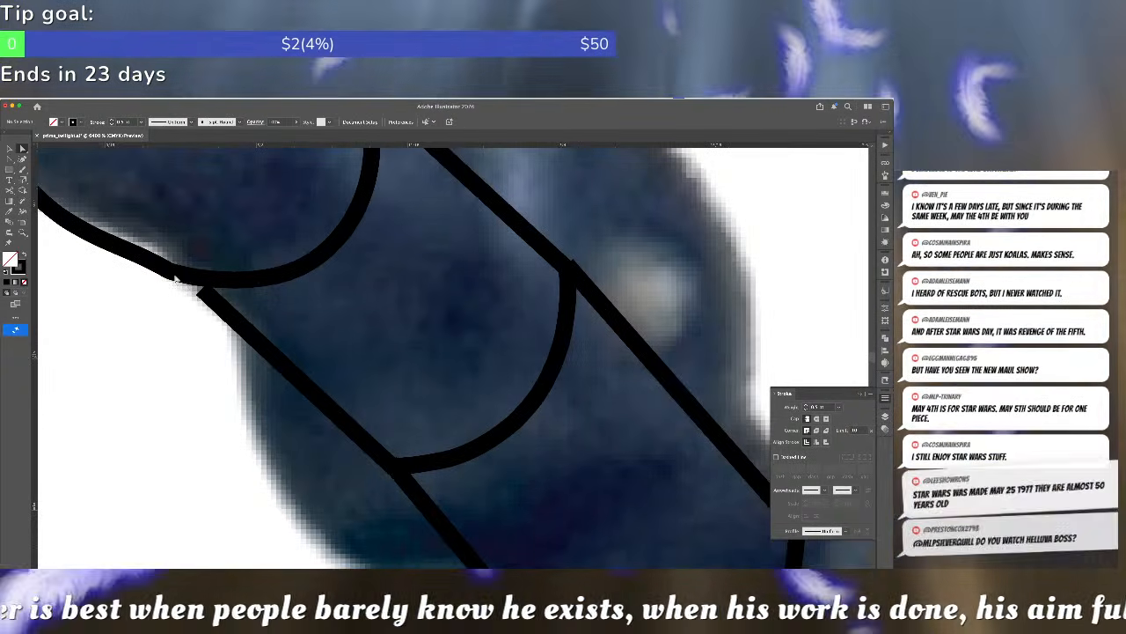
left_click(169, 273)
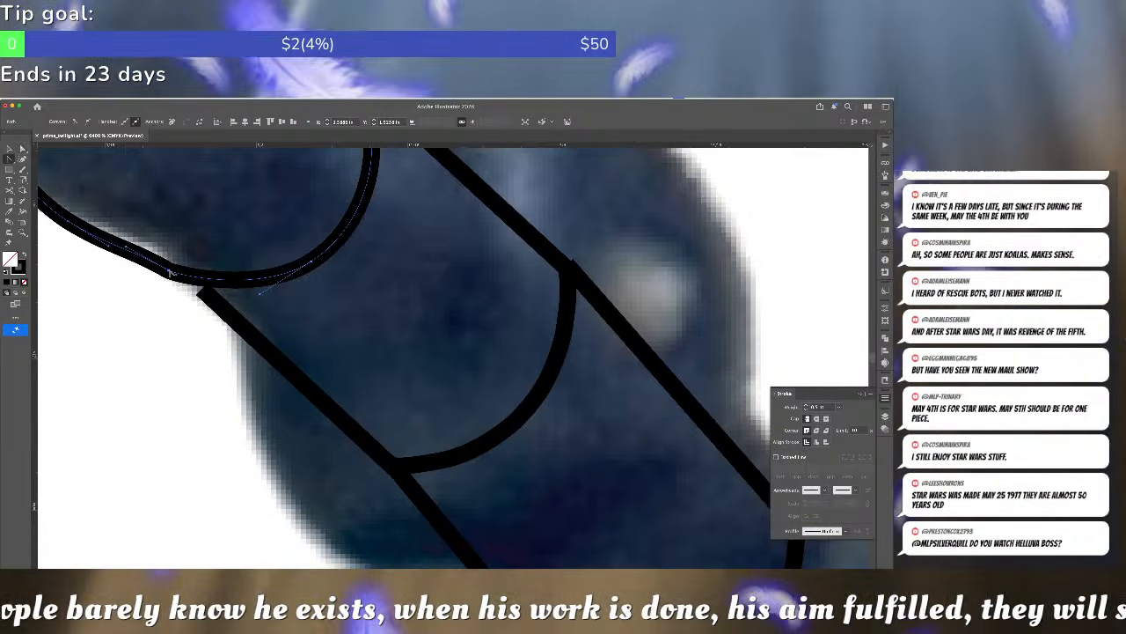
left_click(170, 273)
left_click_drag(169, 273, 174, 279)
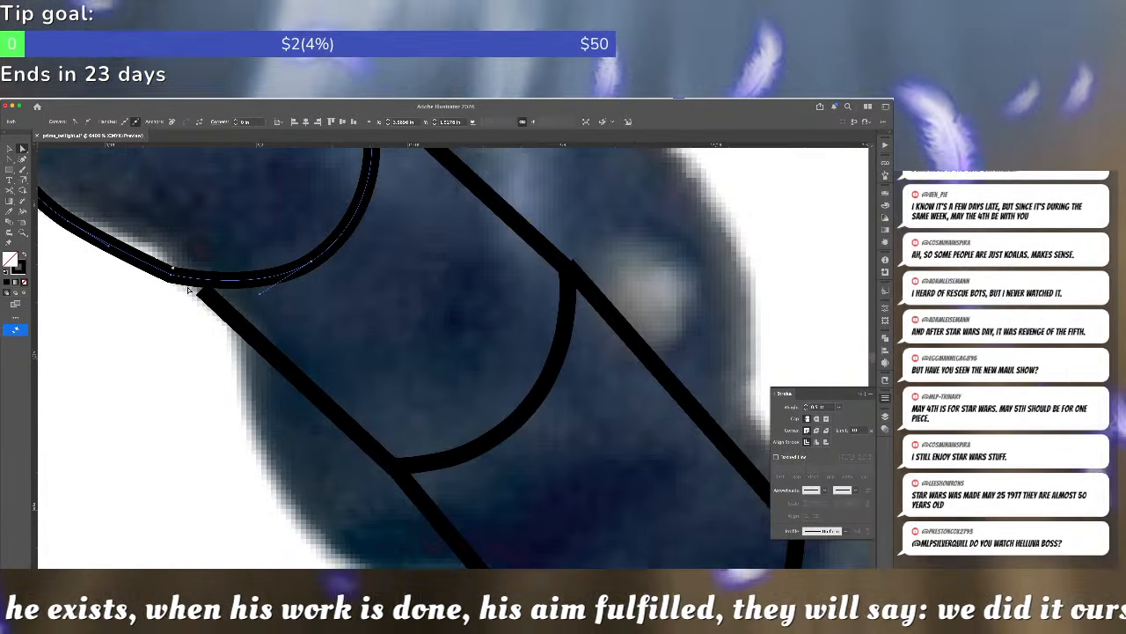
left_click(201, 293)
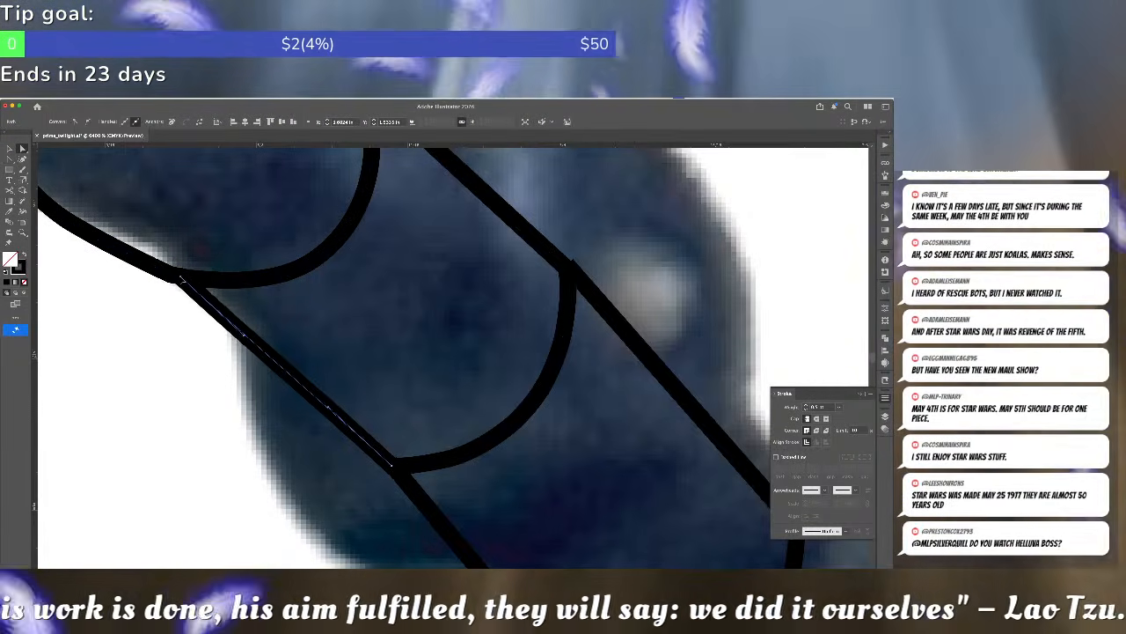
left_click_drag(183, 281, 174, 277)
left_click(379, 300)
- Align the lower section's upper line end with the middle section's corner along the finger's upper edge
left_click_drag(383, 310, 359, 438)
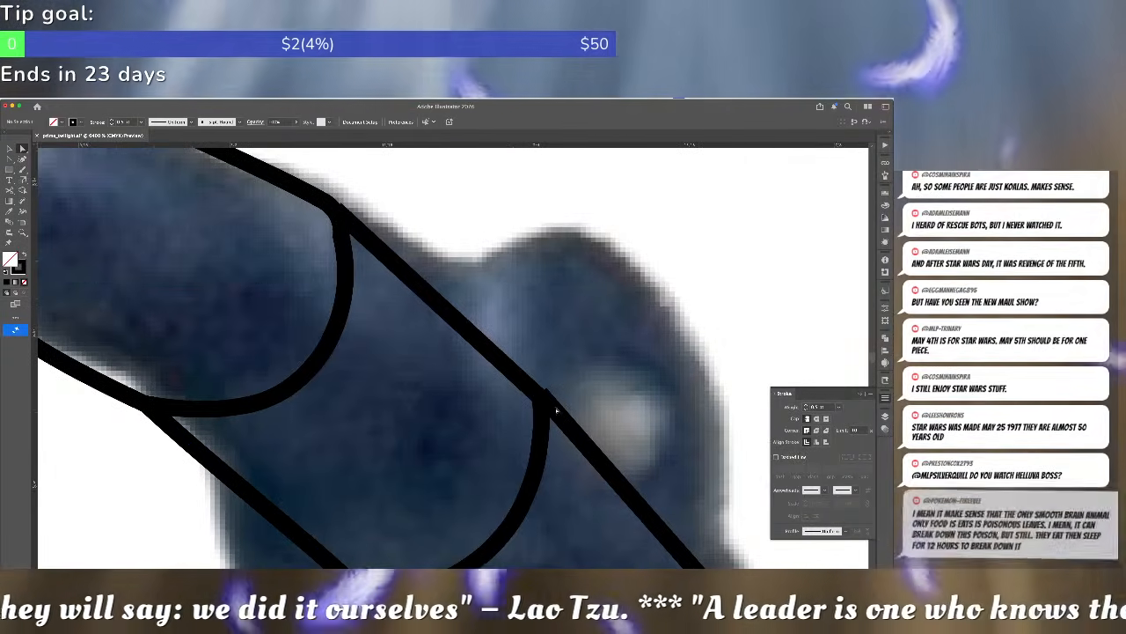
left_click(550, 400)
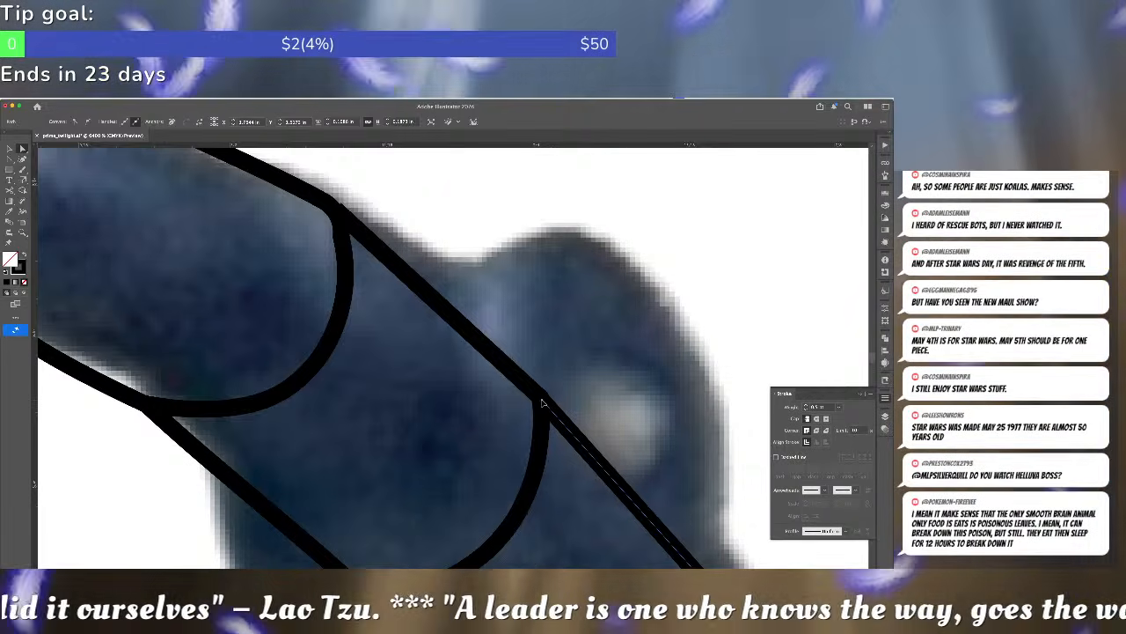
left_click(594, 354)
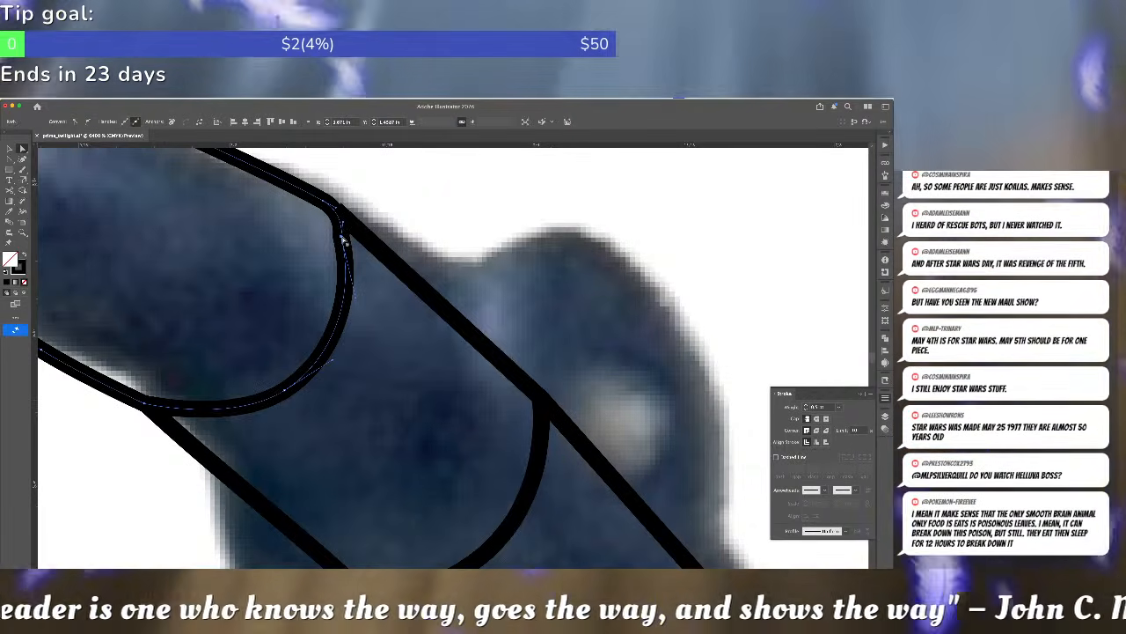
- Remove the extra anchor near the fingertip outline's upper knuckle corner, join that corner to the middle section, and round out the knuckle curve
left_click(342, 239)
key("a")
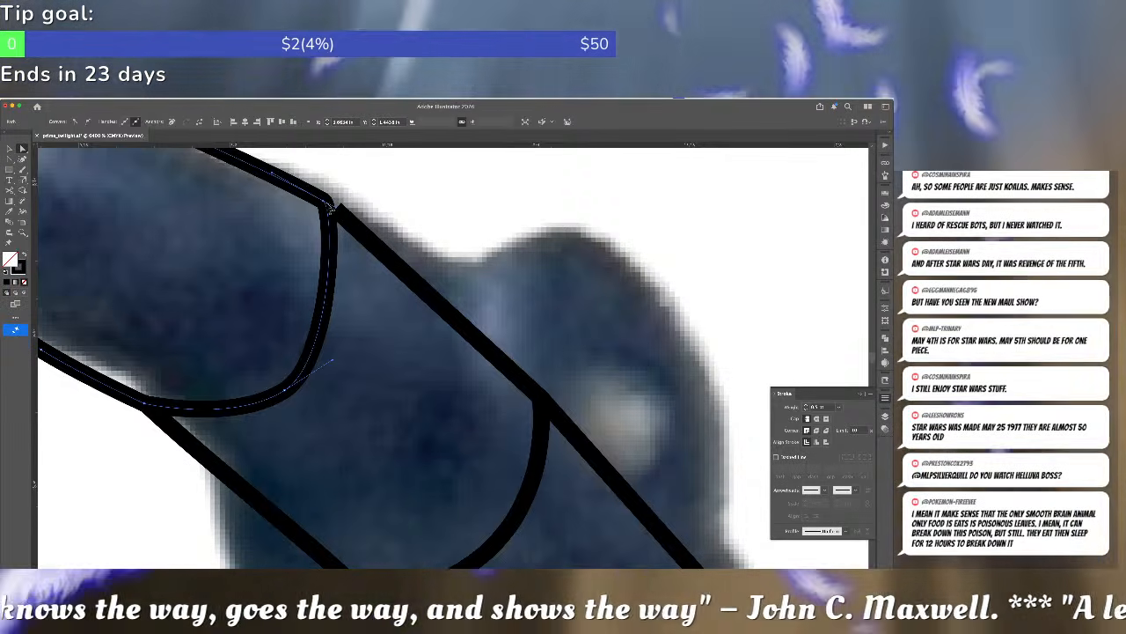
left_click_drag(329, 206, 339, 212)
left_click(394, 201)
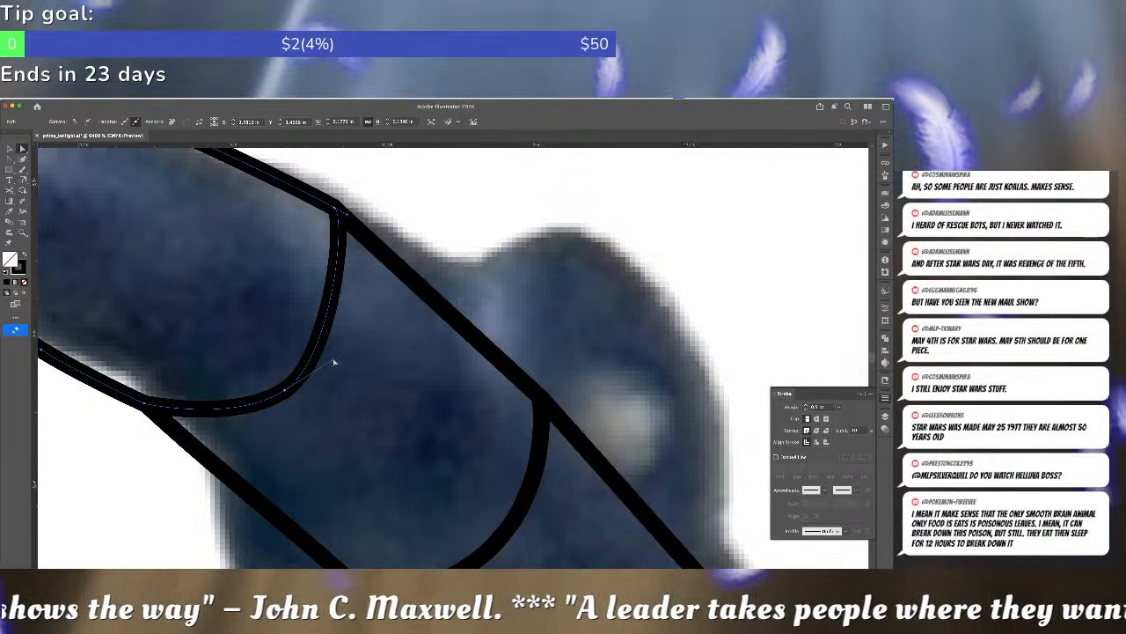
left_click_drag(332, 359, 361, 343)
left_click(464, 258)
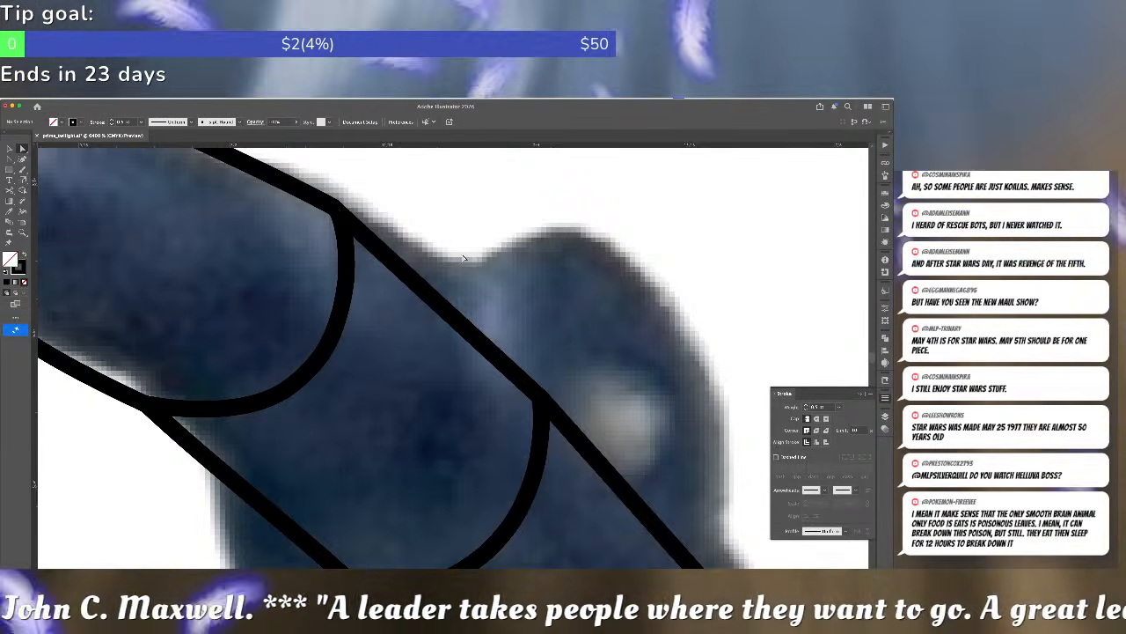
- Examine the finished index finger sections together with the thumb outlines on the raised hand
key("super+minus")
key("super+minus")
key("super+minus")
key("super+minus")
key("super+minus")
key("super+minus")
key("super+minus")
key("super+minus")
key("super+minus")
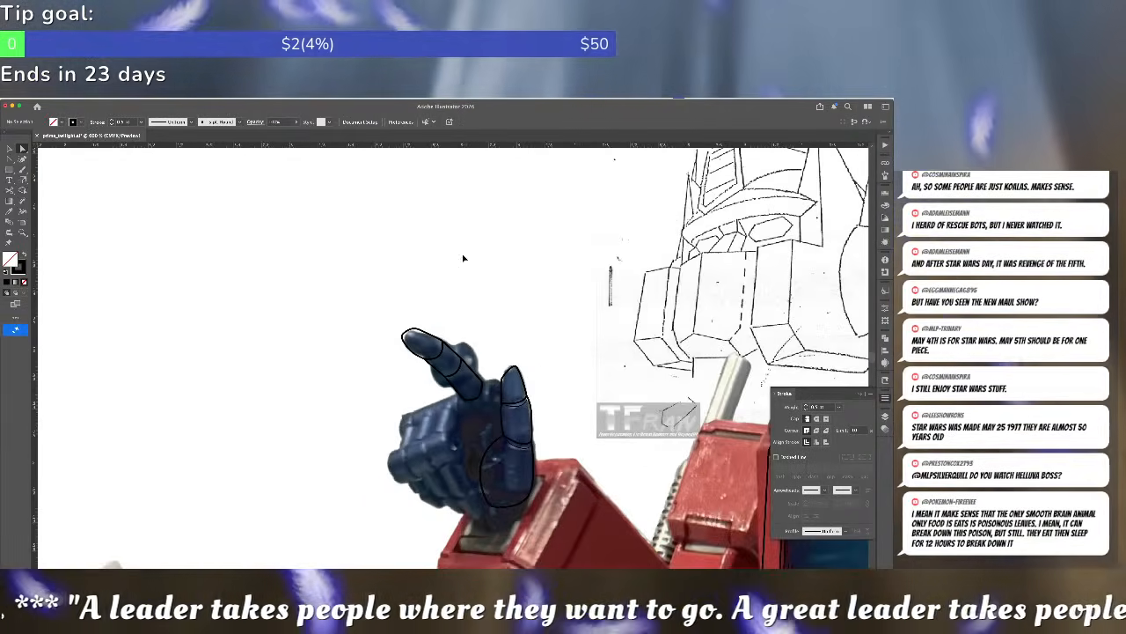
key("super+equal")
key("super+equal")
key("super+equal")
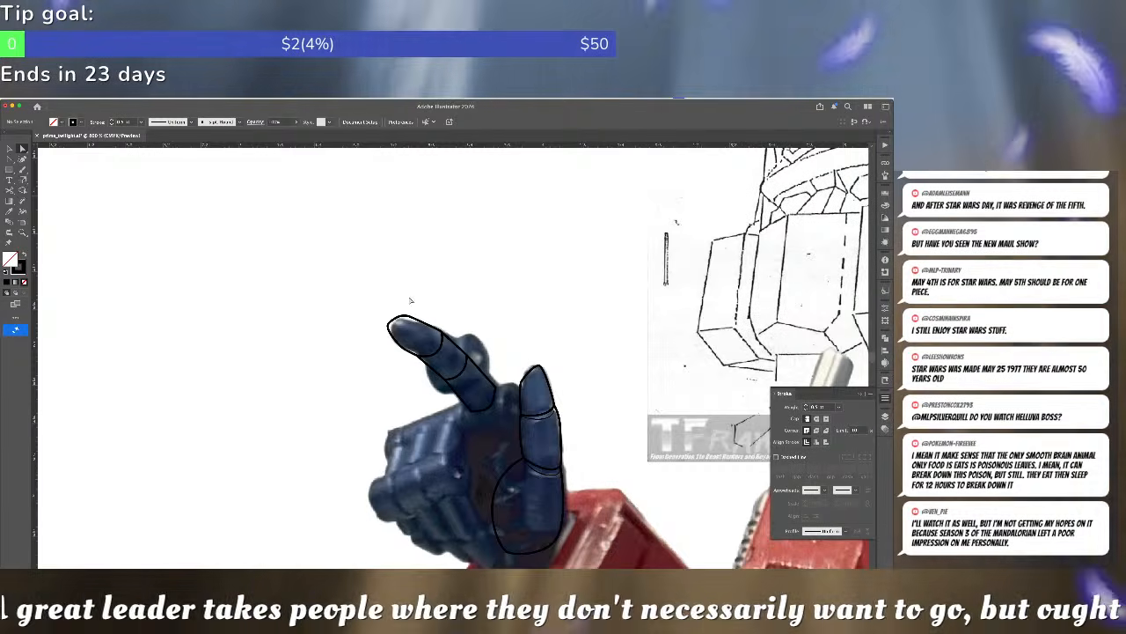
- Extend the index finger's lower section farther toward the palm and adjust the joint corner it shares with the middle section
scroll(467, 352, "down", 2)
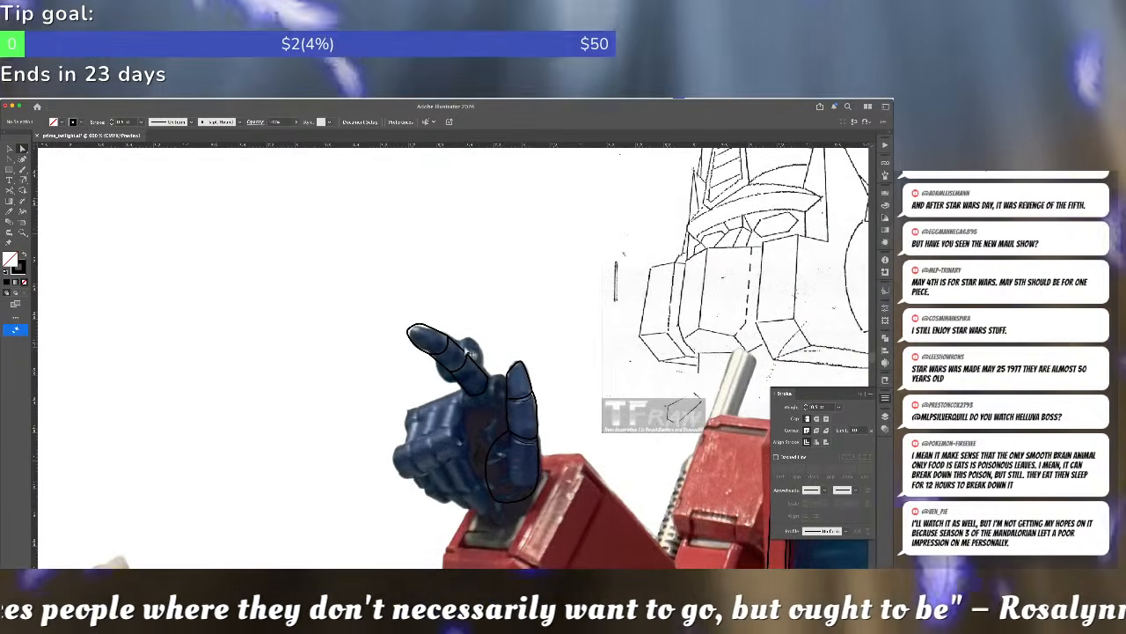
scroll(468, 352, "up", 1)
scroll(479, 315, "up", 2)
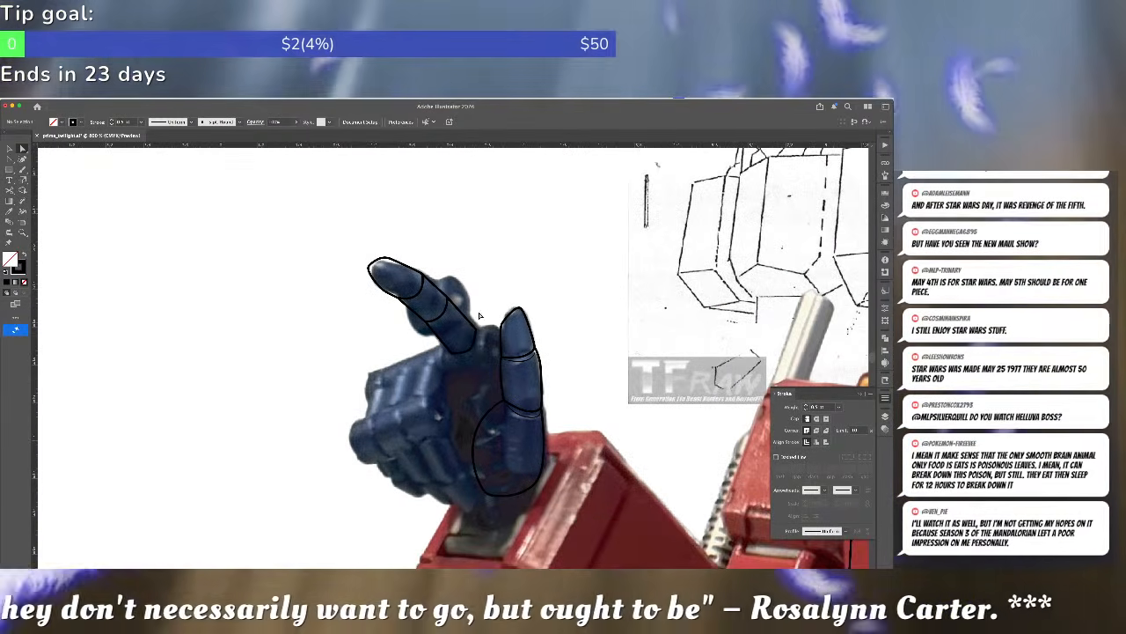
left_click(465, 365)
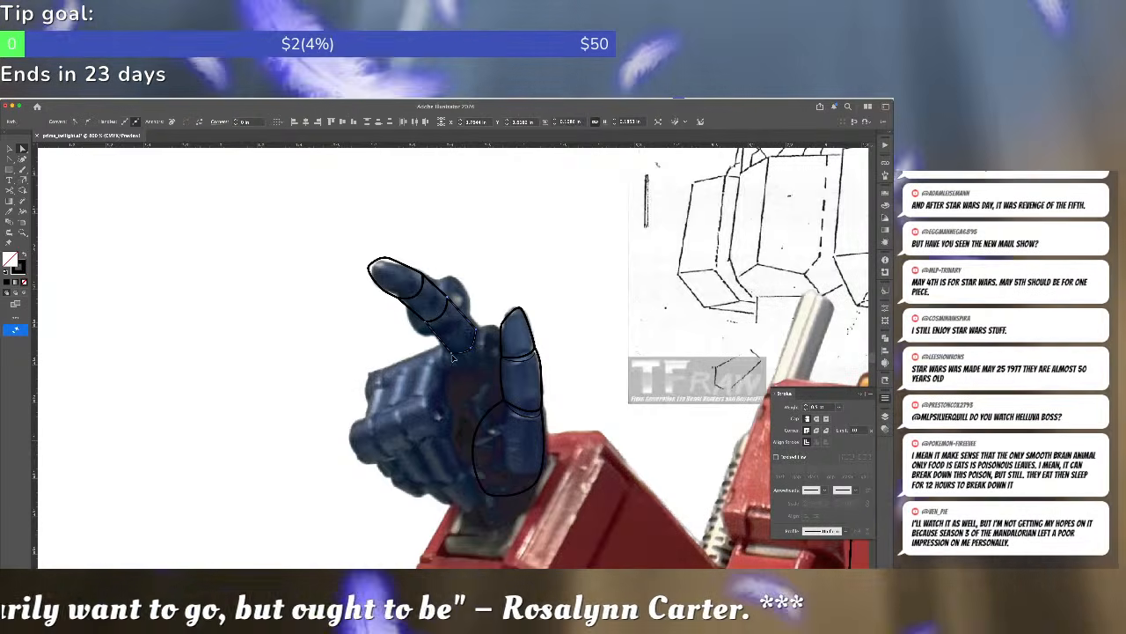
left_click_drag(453, 355, 462, 366)
left_click(503, 303)
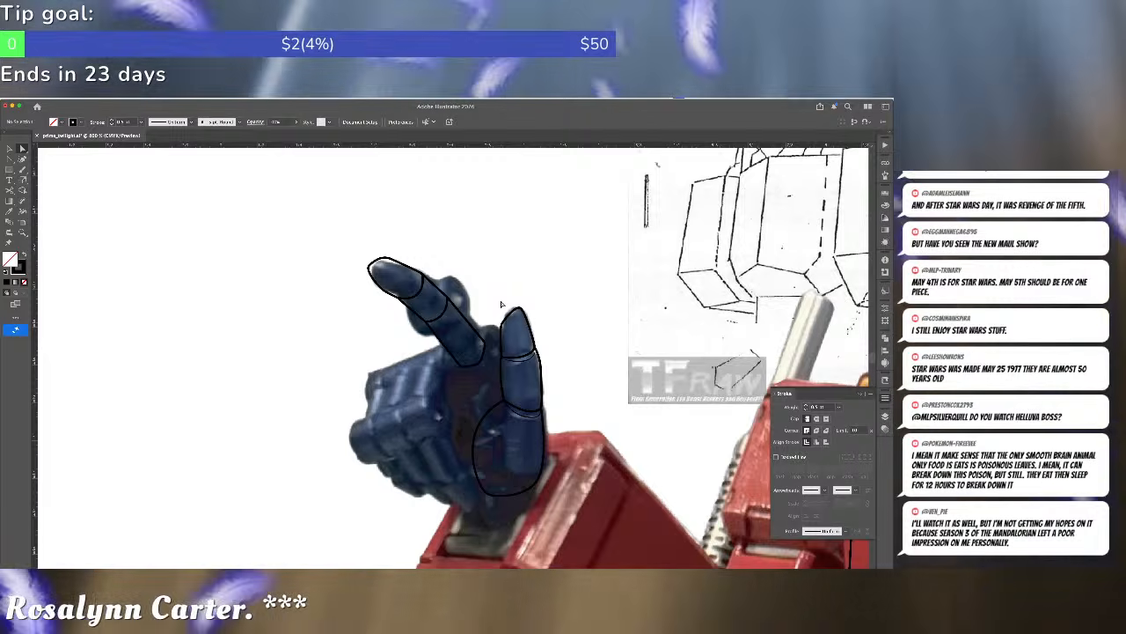
left_click(440, 321)
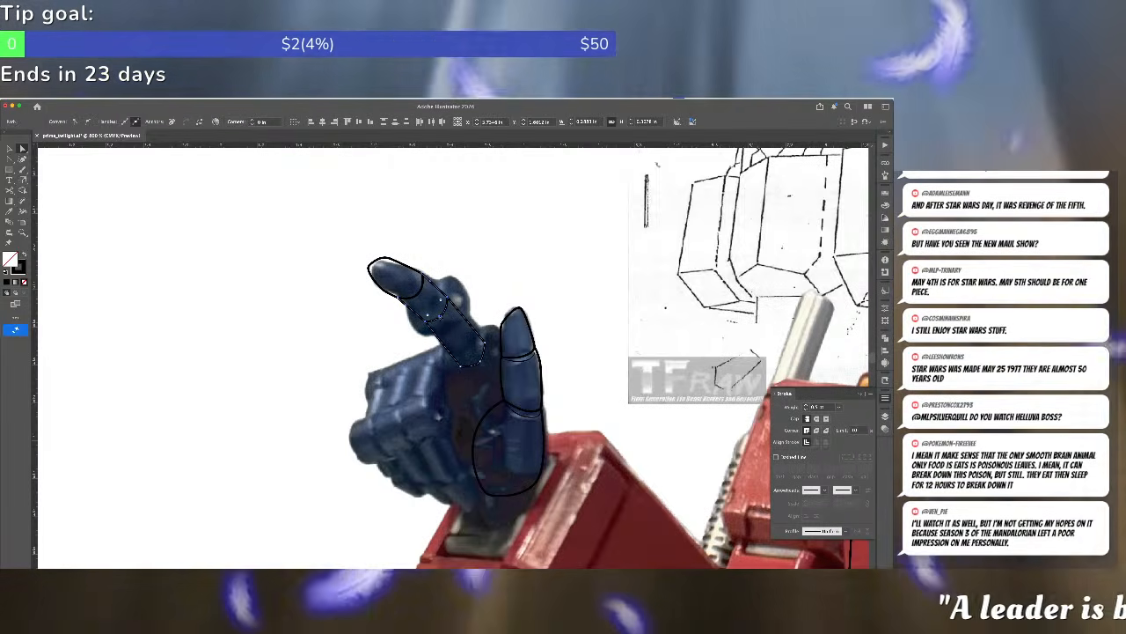
left_click_drag(440, 318, 426, 256)
left_click(480, 273)
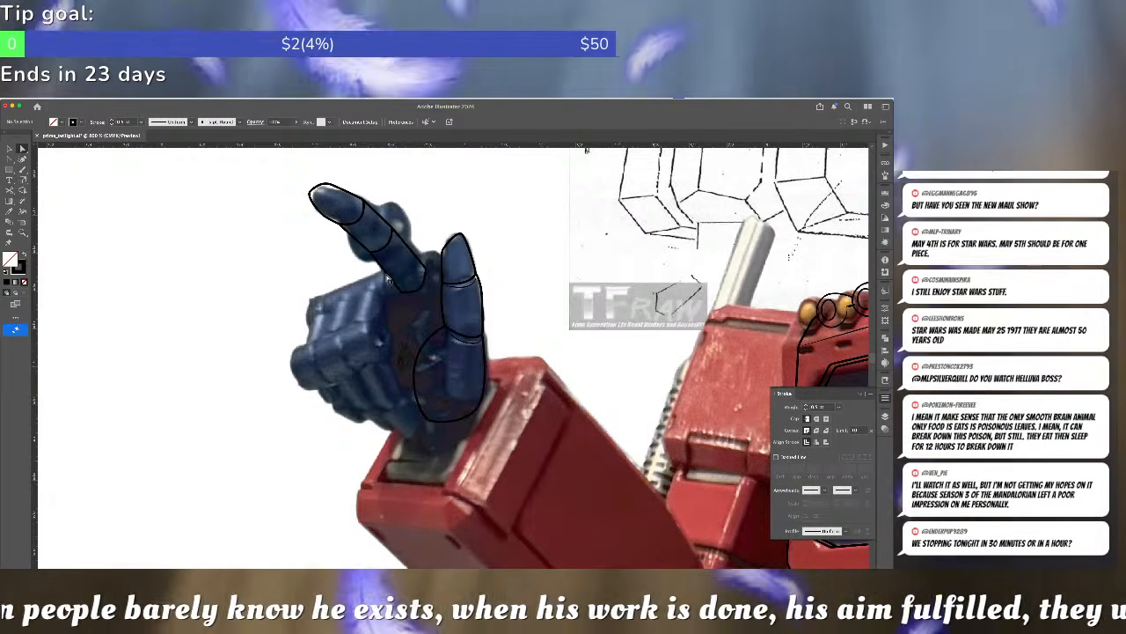
- Draw a closed outline around the upper section of the folded finger nearest the palm, curving its top and lower edges
key("p")
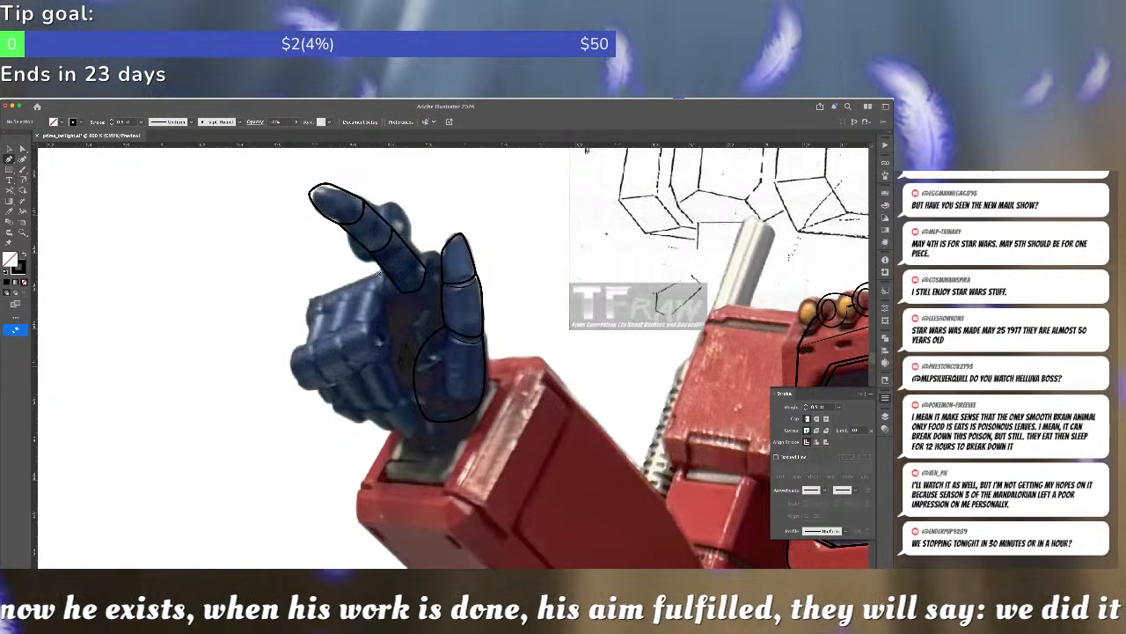
left_click(383, 271)
left_click(359, 282)
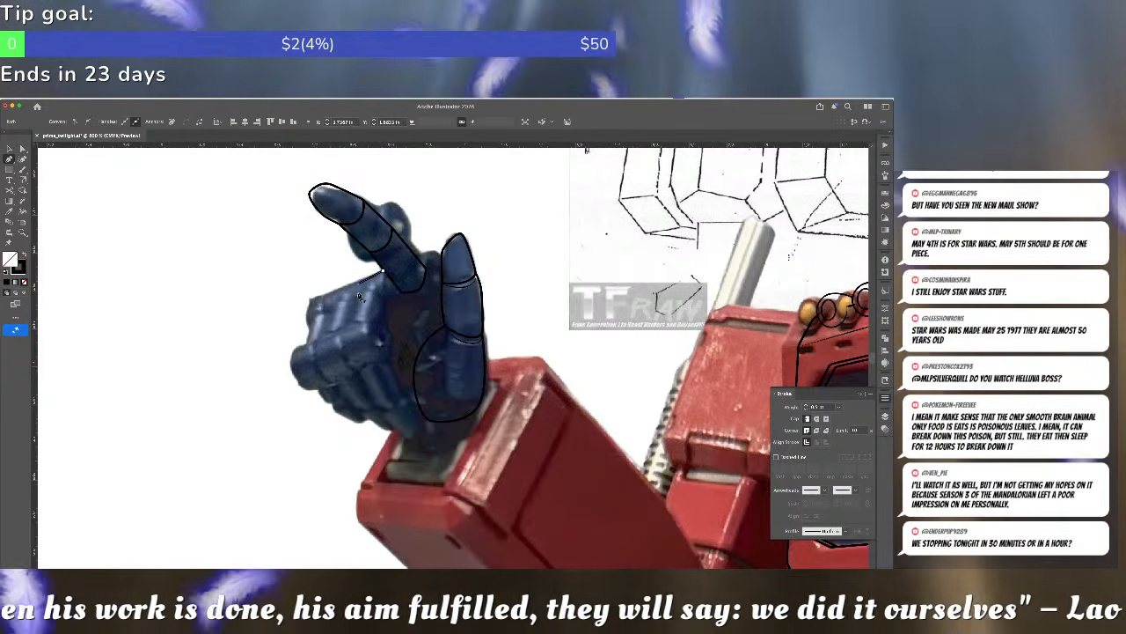
left_click(349, 352)
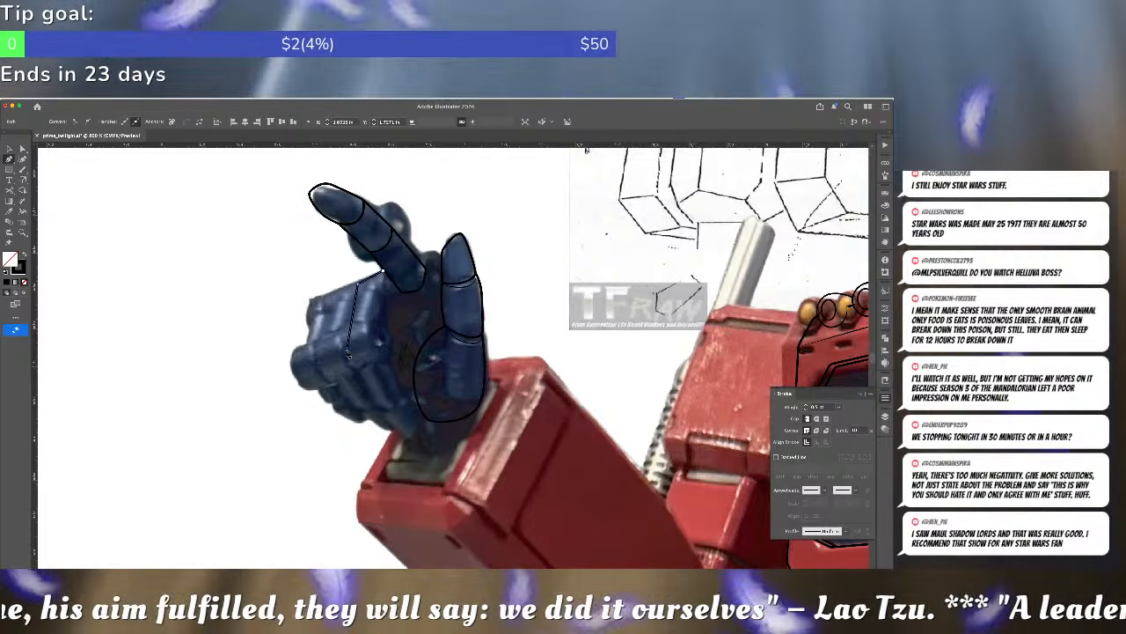
left_click(385, 352)
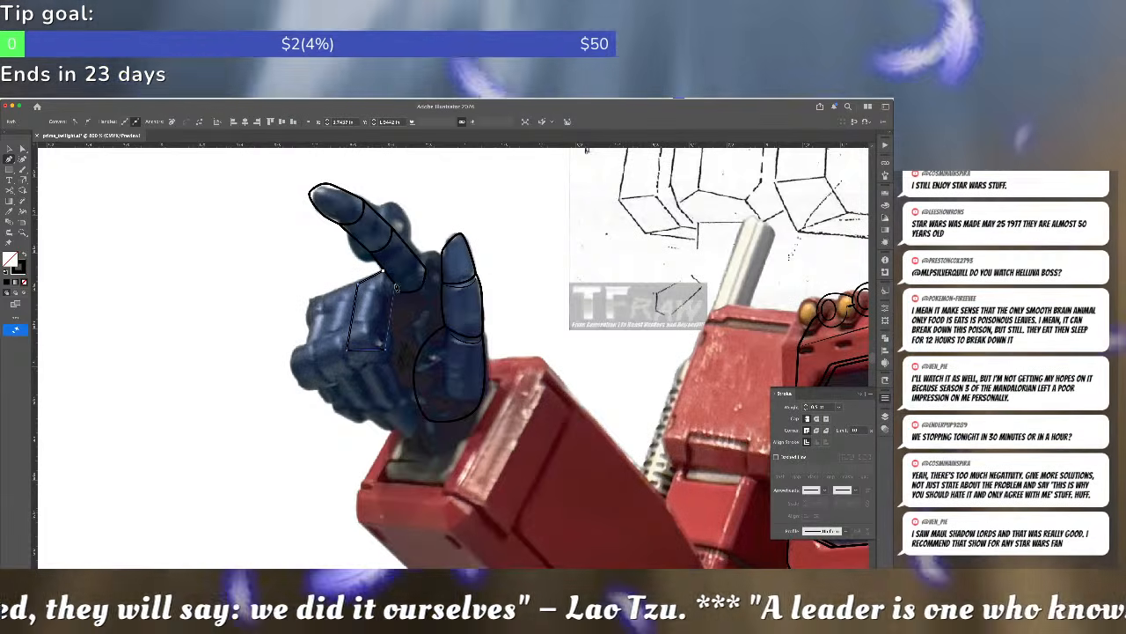
left_click(393, 272)
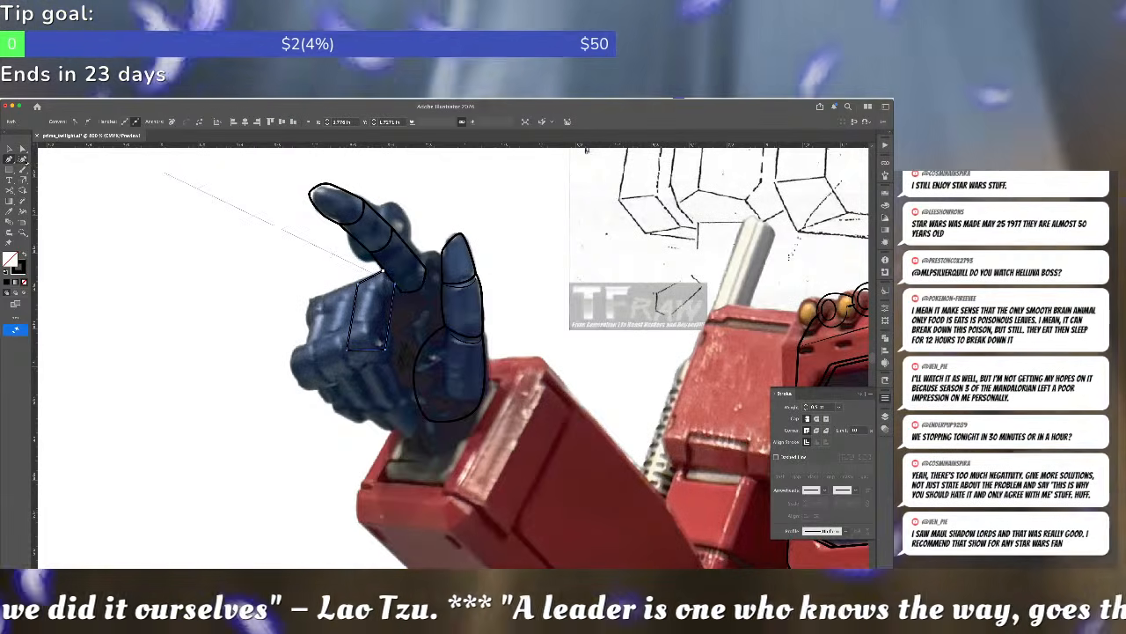
left_click(24, 160)
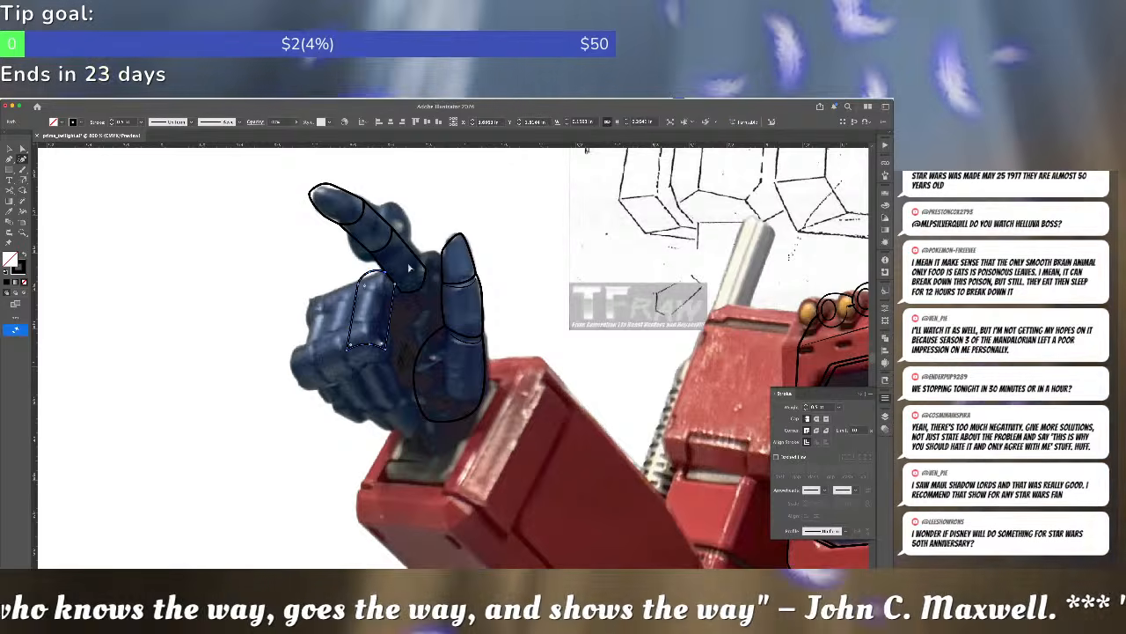
left_click(409, 268, "super")
- Draw a four-sided outline for the folded finger's lower section and reposition its corners to fit the painted shape
key("p")
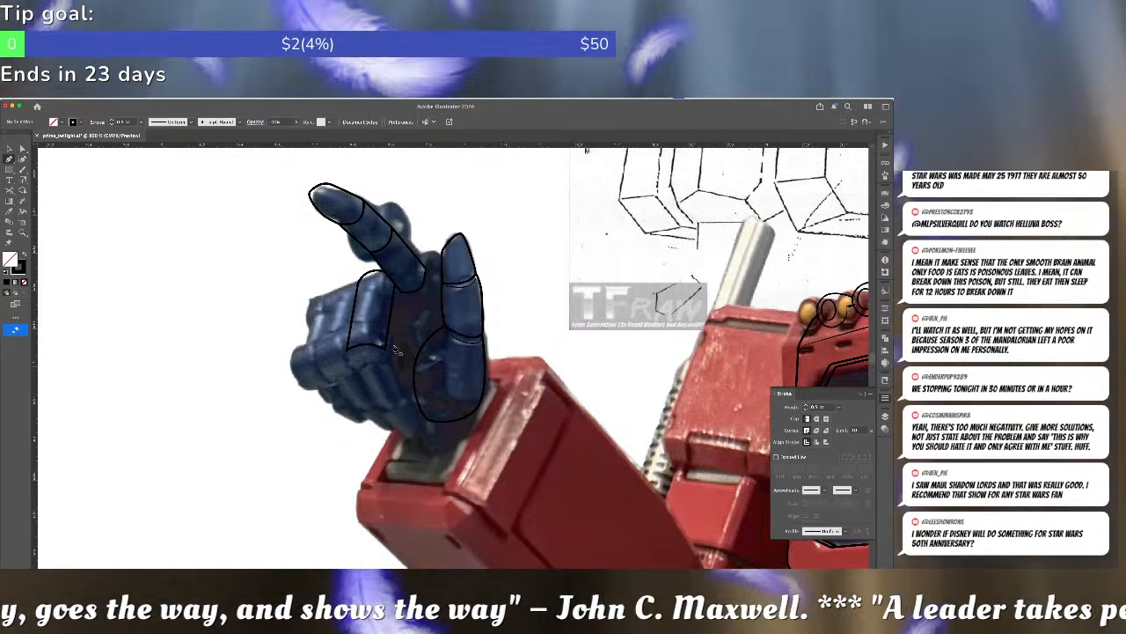
left_click(347, 352)
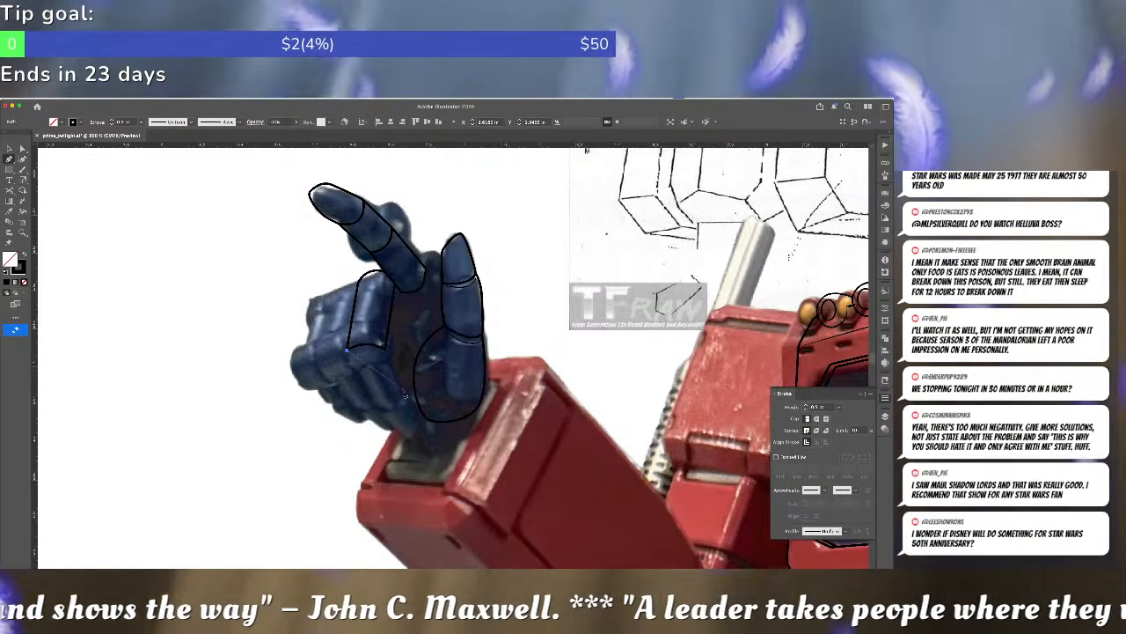
left_click(399, 392)
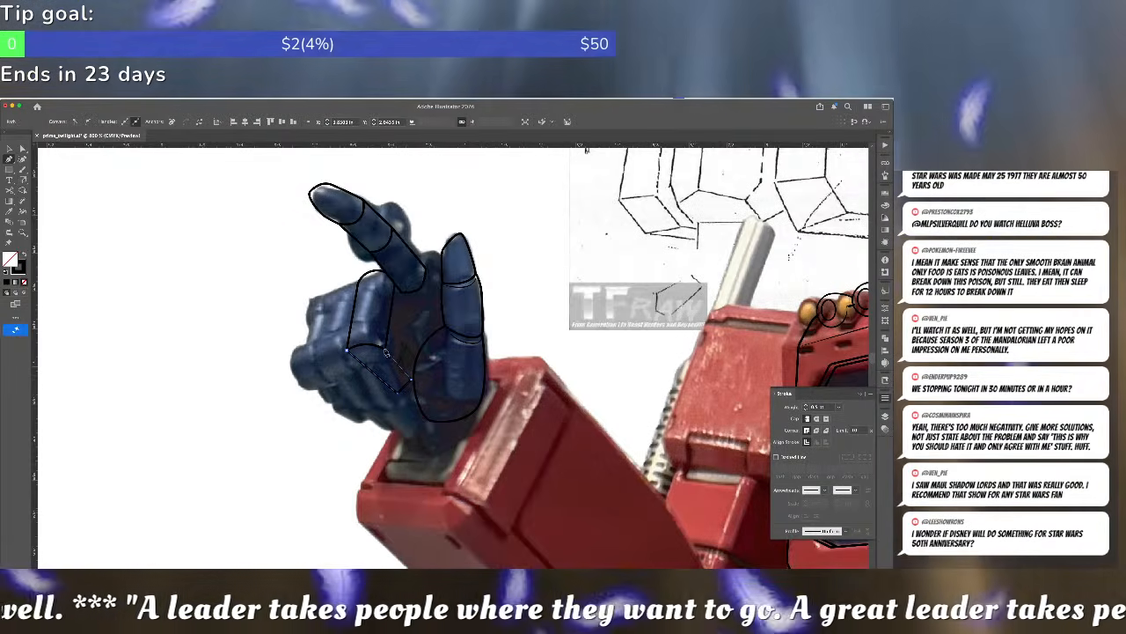
key("a")
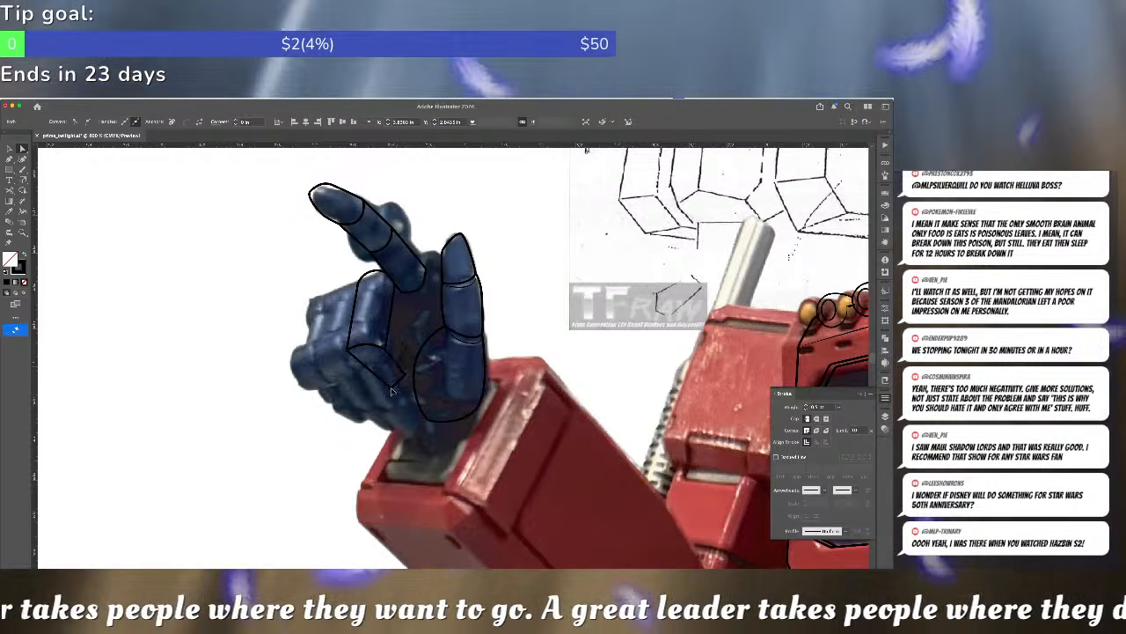
left_click(395, 388)
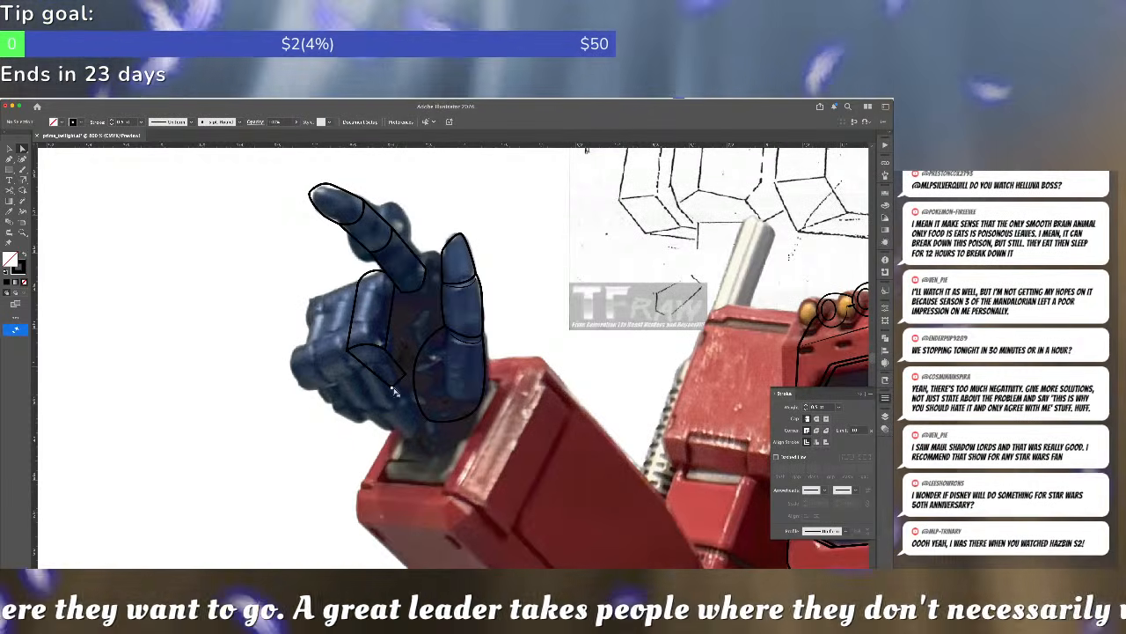
left_click(380, 390)
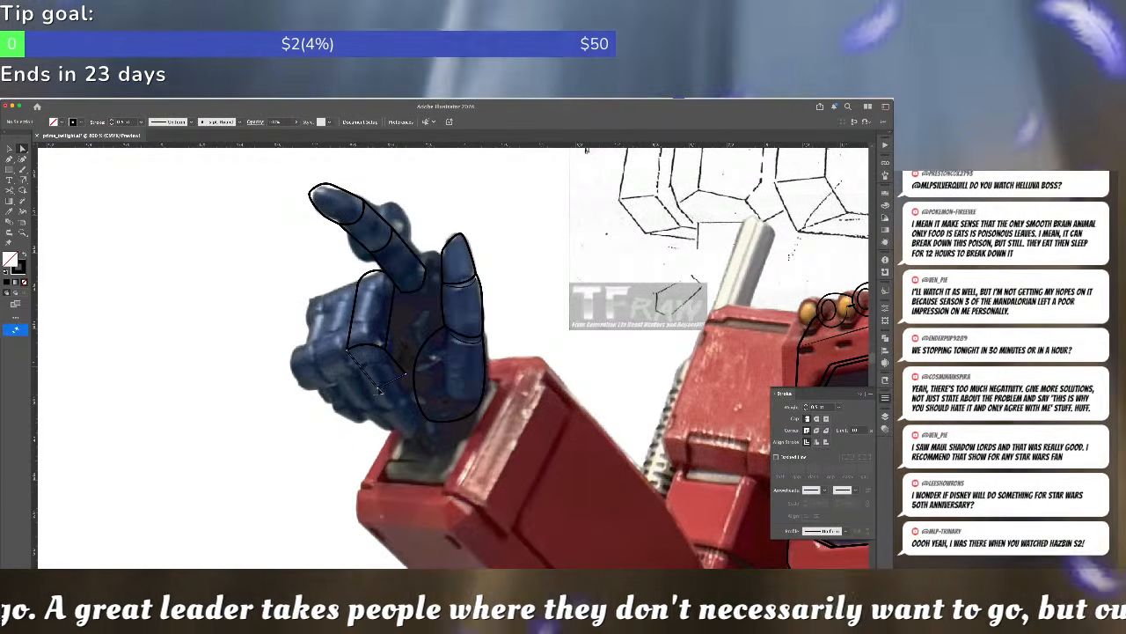
left_click_drag(320, 343, 401, 366)
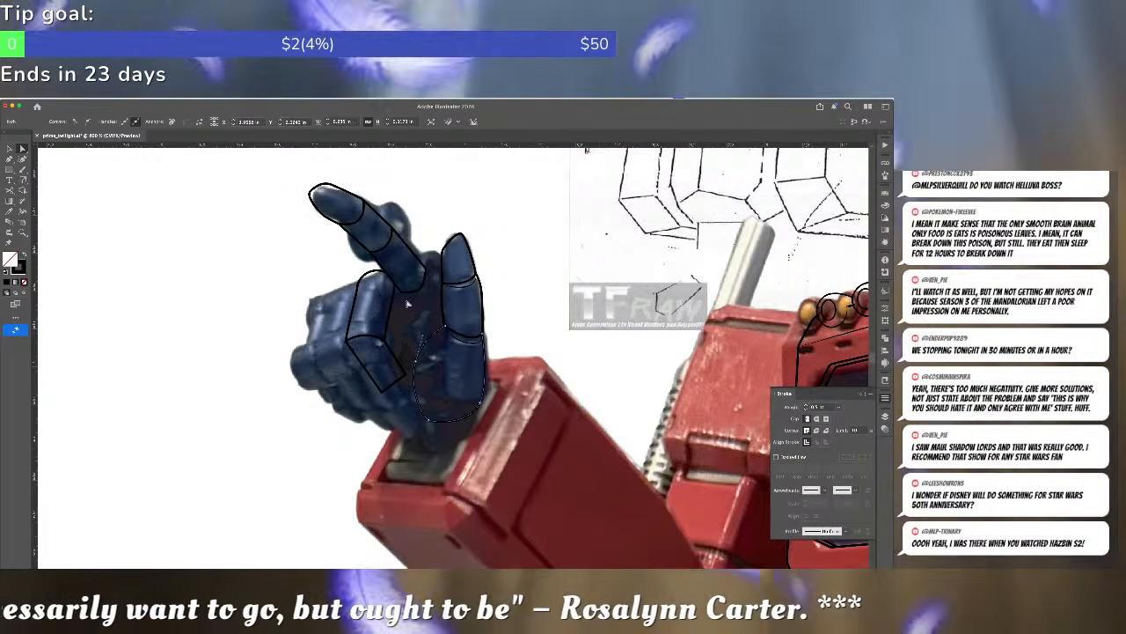
left_click(251, 254)
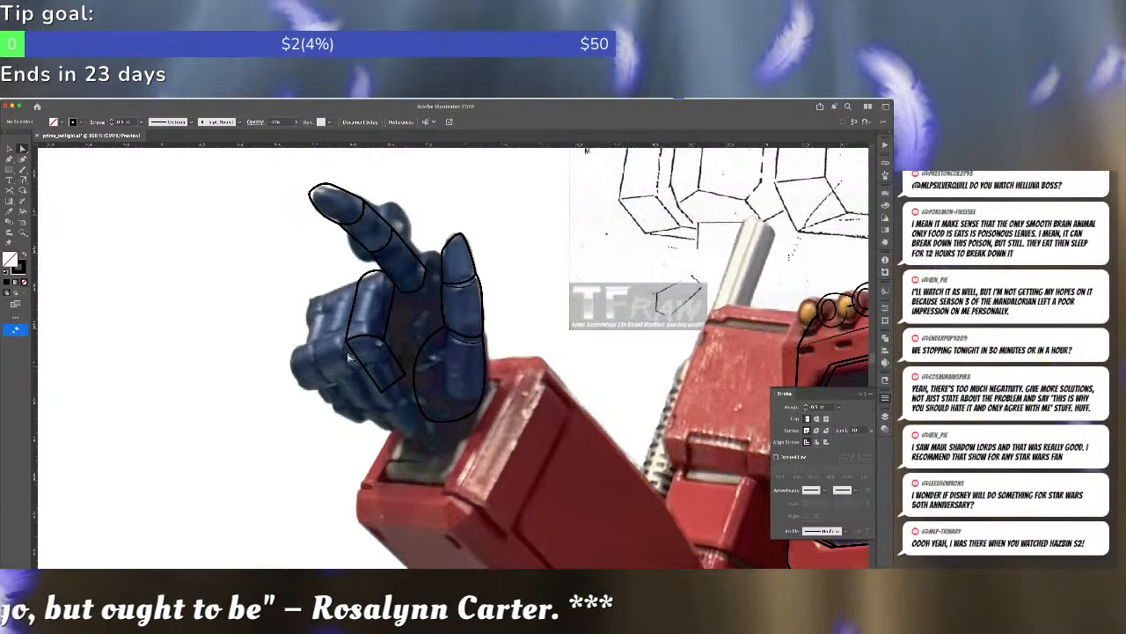
- Nudge the folded finger's lower section at its outer knuckle corner and round its free end with the Curvature tool
scroll(349, 355, "up", 2)
left_click(353, 340)
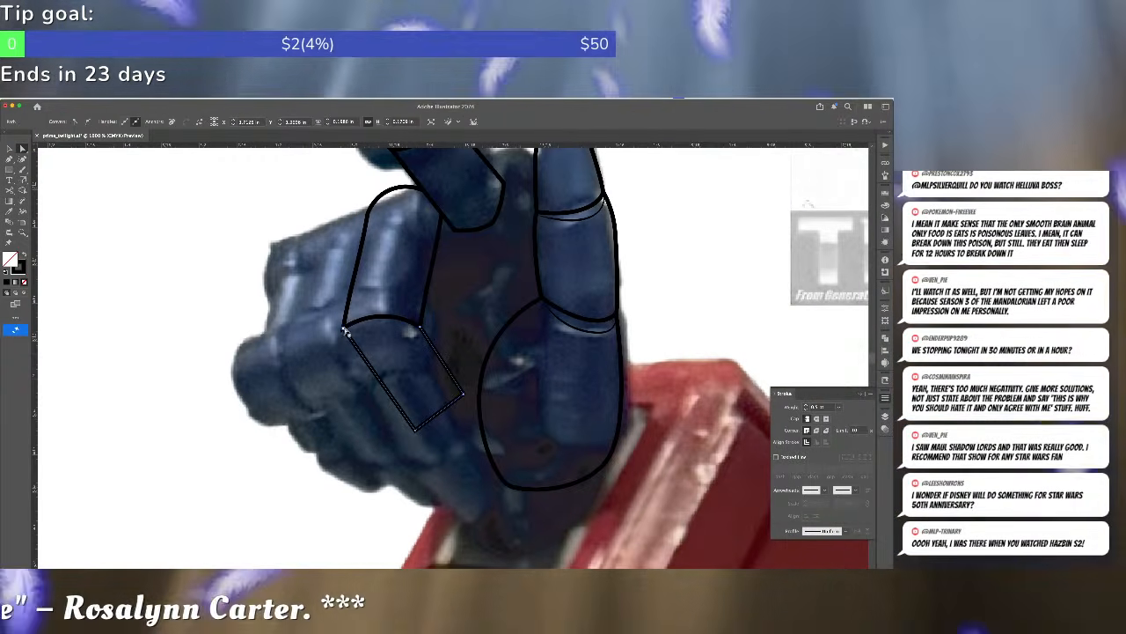
left_click_drag(345, 332, 343, 330)
left_click(22, 159)
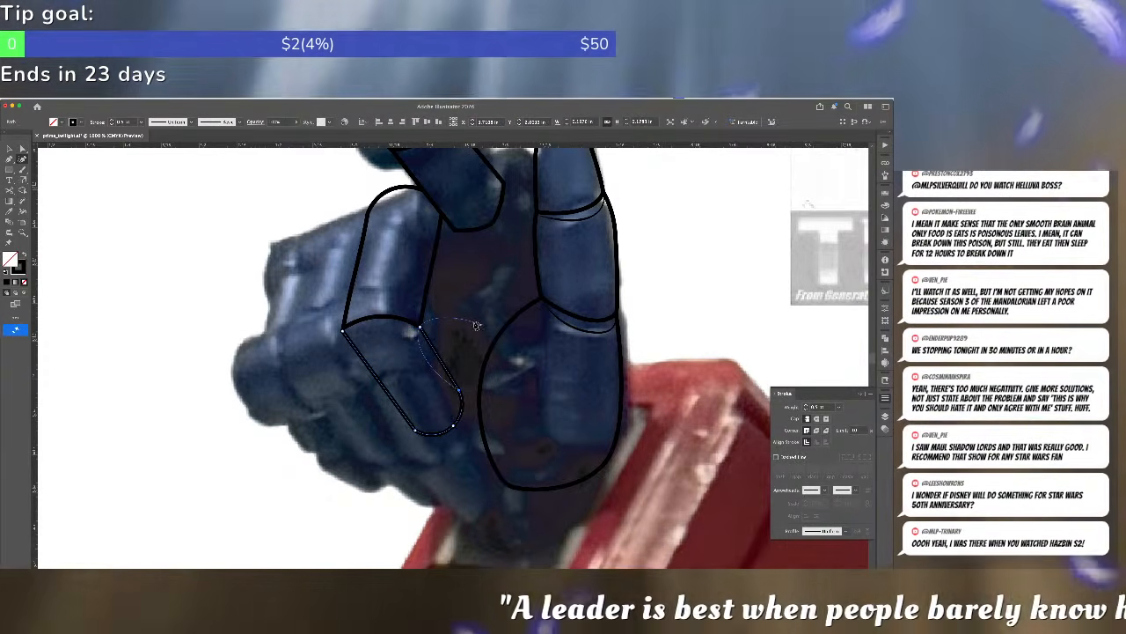
left_click(474, 325, "super")
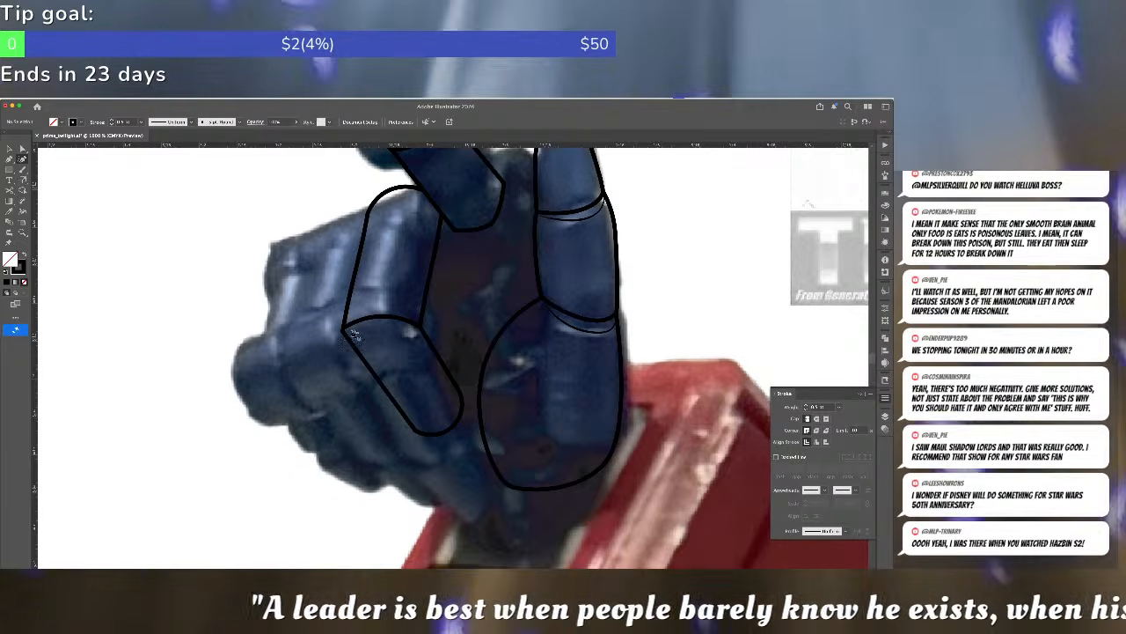
- Join the folded finger's two sections at the outer knuckle corner and smooth the outer corner of the rounded fingertip
left_click(346, 327, "super")
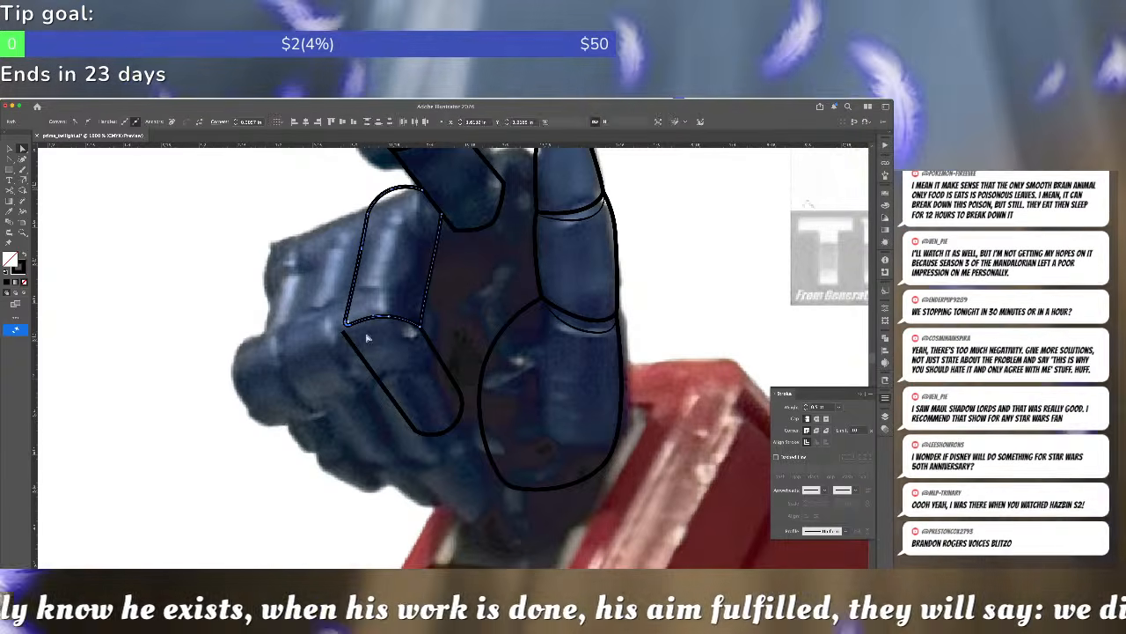
left_click(368, 338)
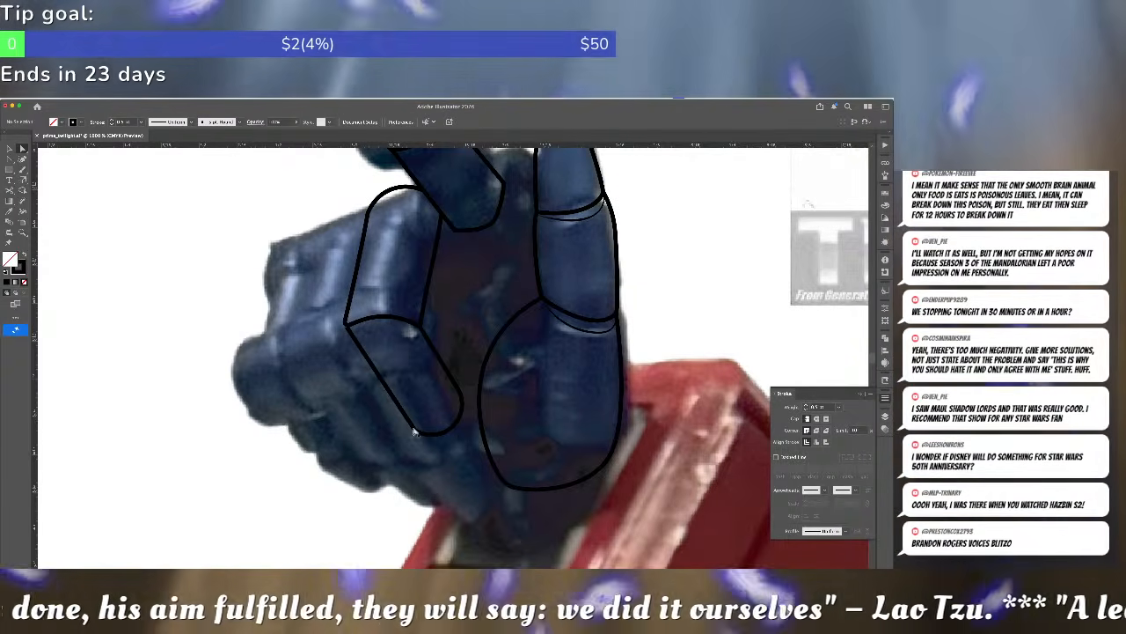
left_click(413, 431)
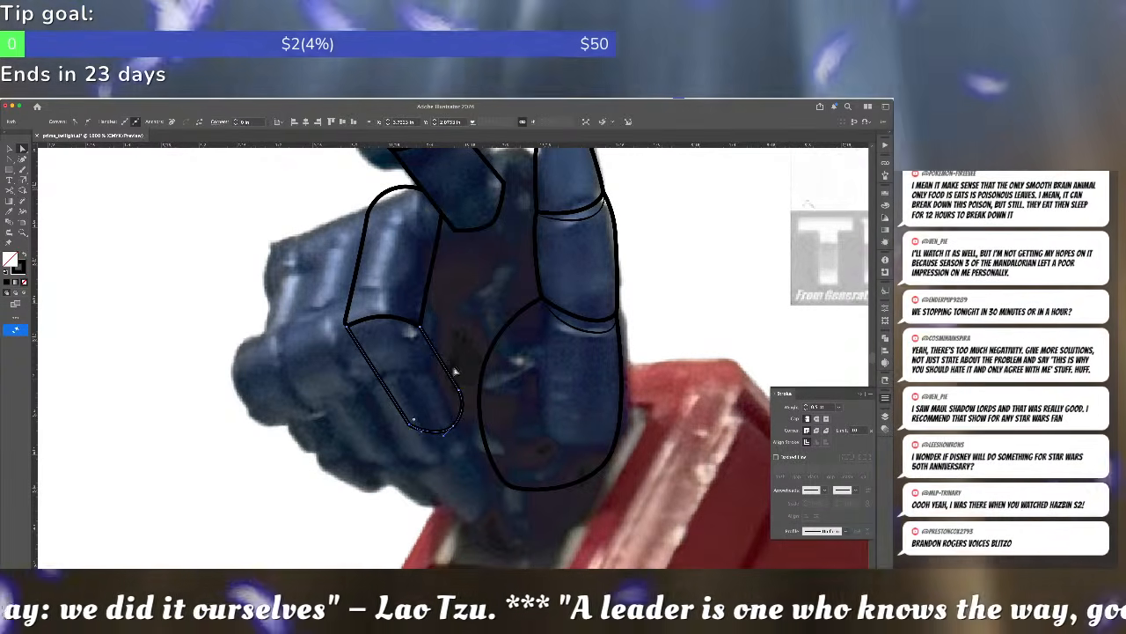
left_click(470, 343)
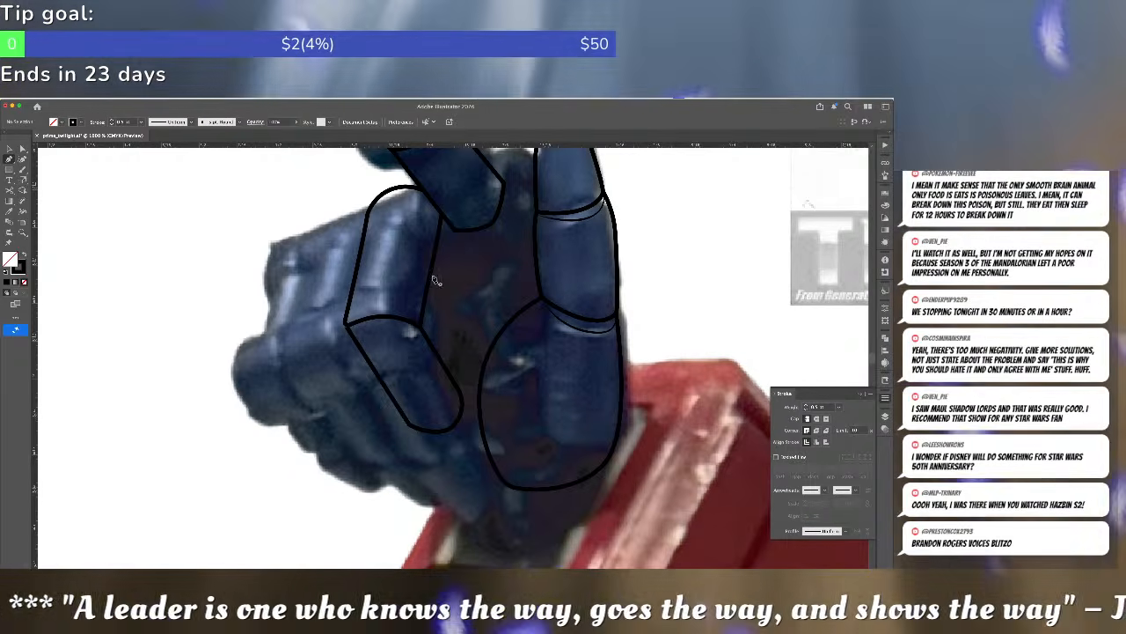
left_click(432, 277)
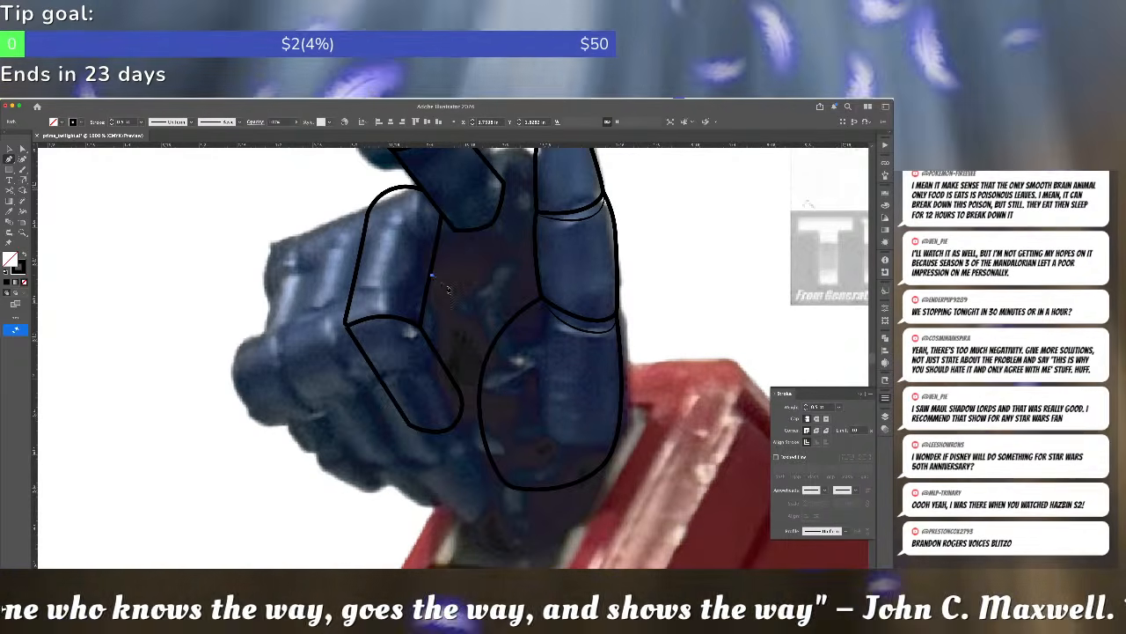
left_click_drag(468, 315, 468, 323)
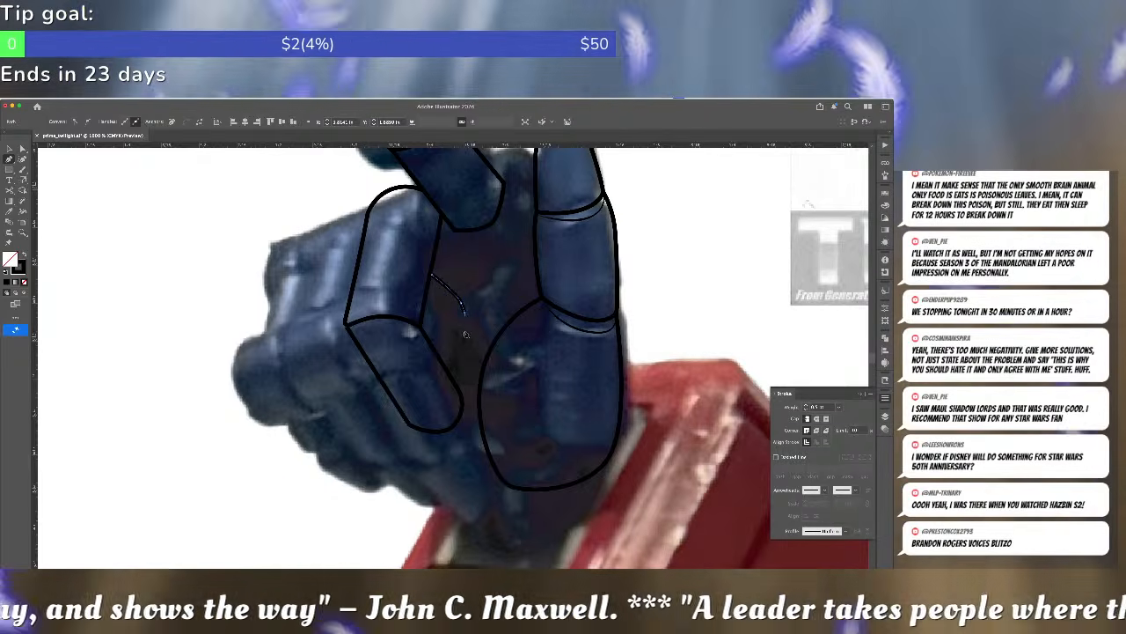
key("super+z")
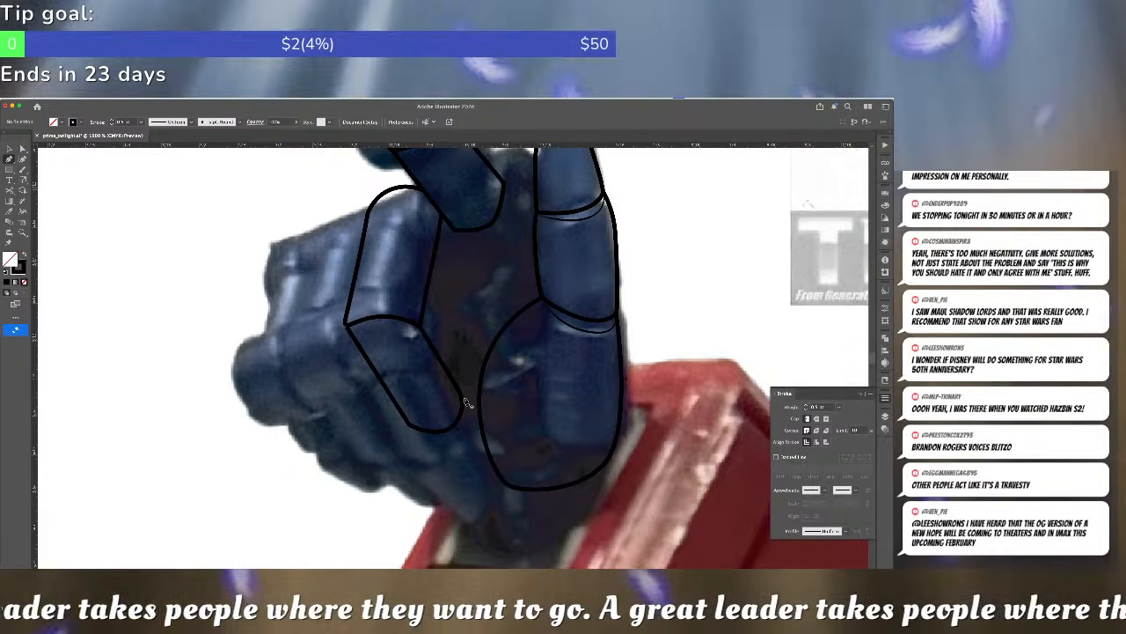
- Draw an angled open line from the folded fingertip around the dark palm area to the knuckle, then lower its upper corners
left_click(462, 411)
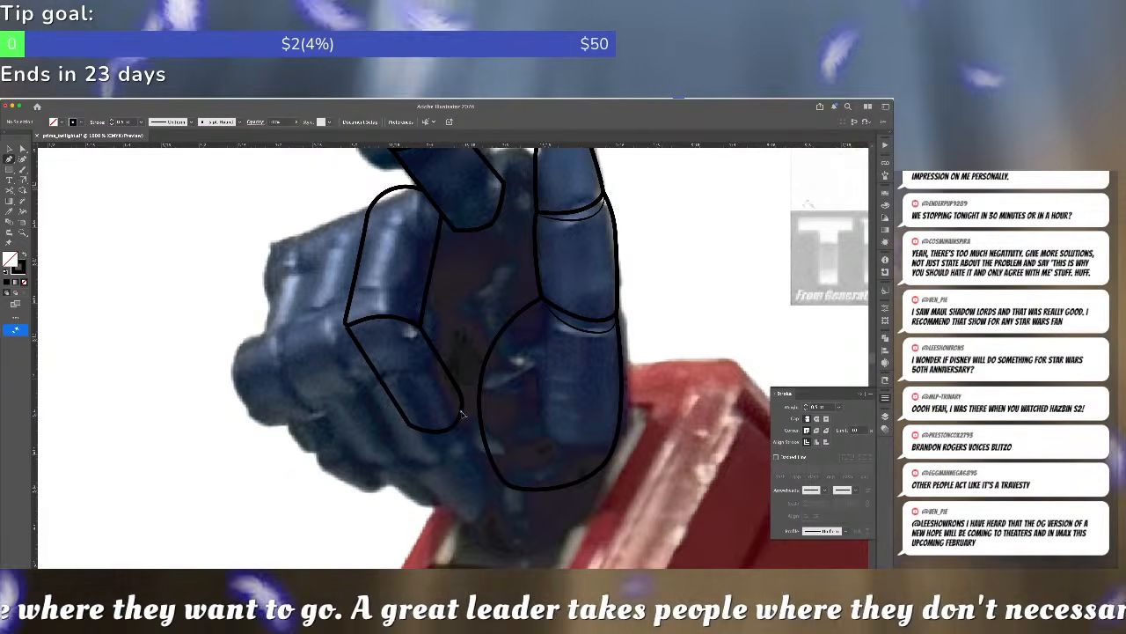
left_click(470, 310)
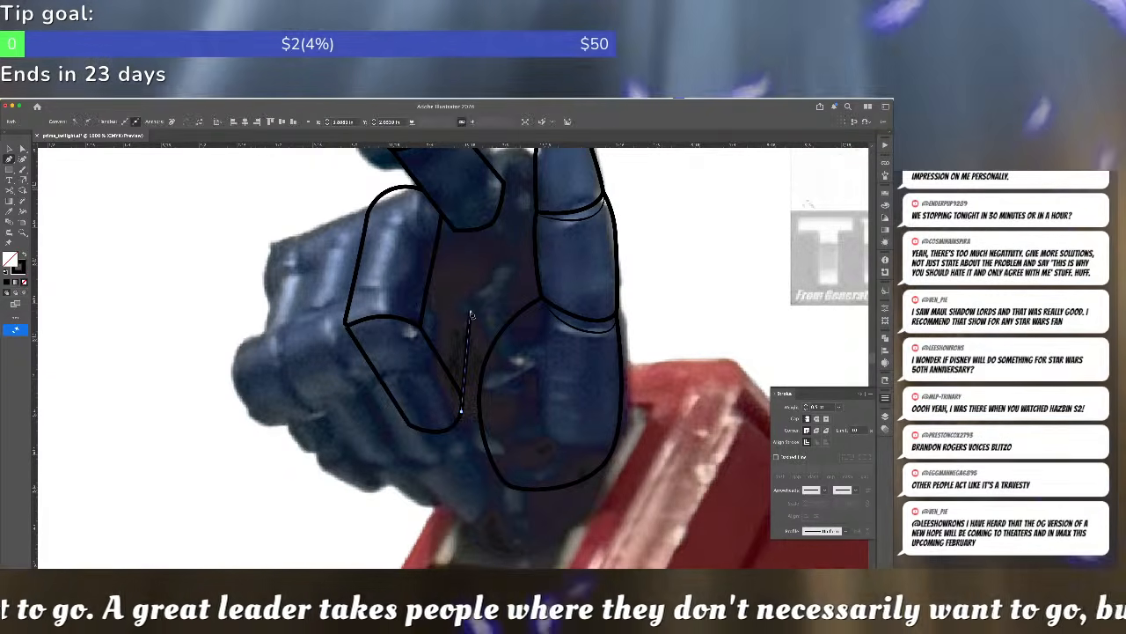
left_click(441, 291)
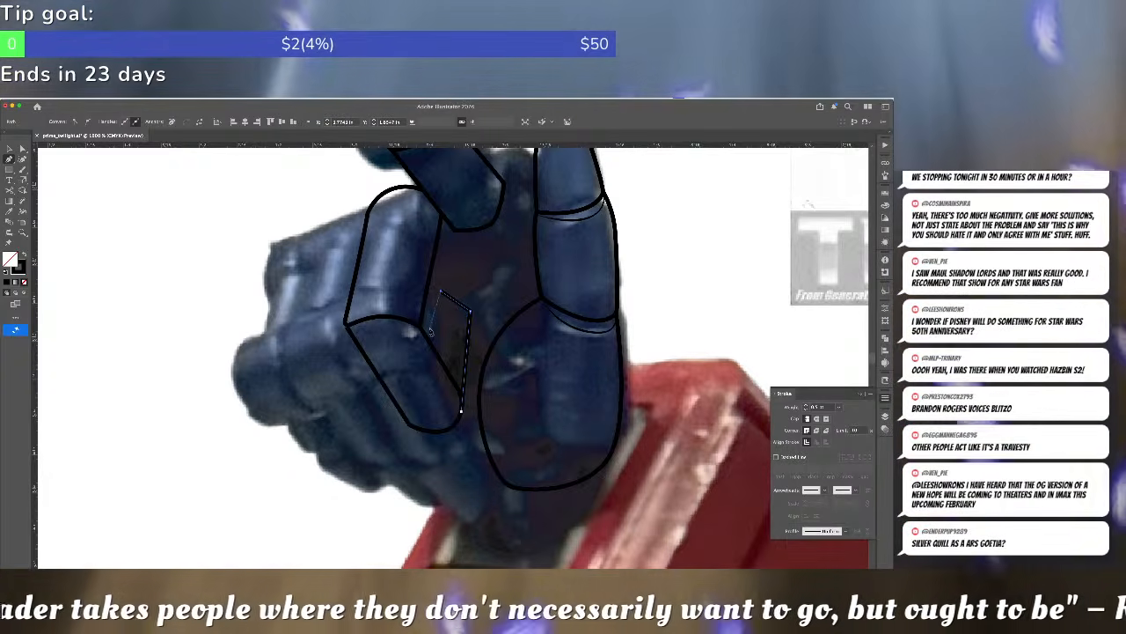
left_click(426, 302)
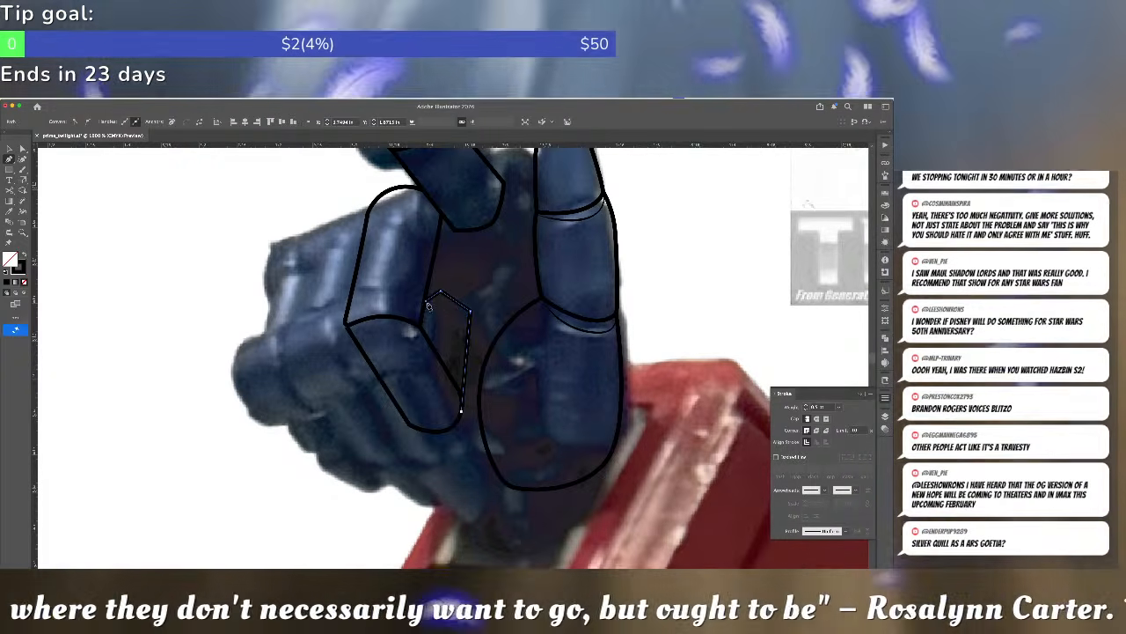
key("a")
left_click_drag(426, 302, 469, 334)
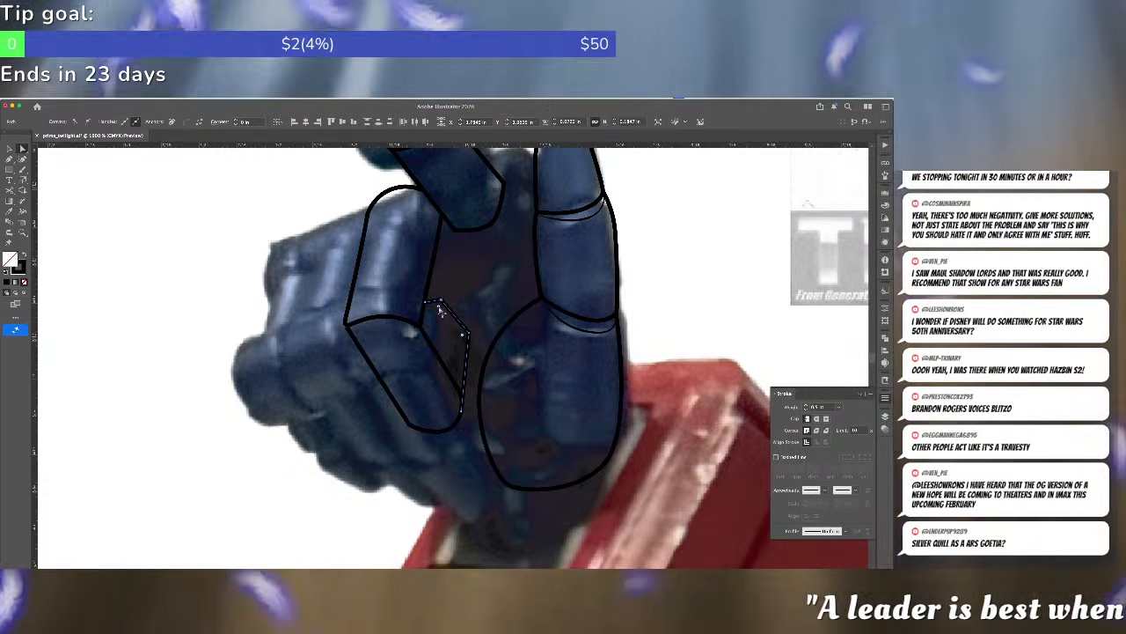
- Round the upper corner of the open line around the dark palm area and lower its end at the knuckle
left_click(438, 311)
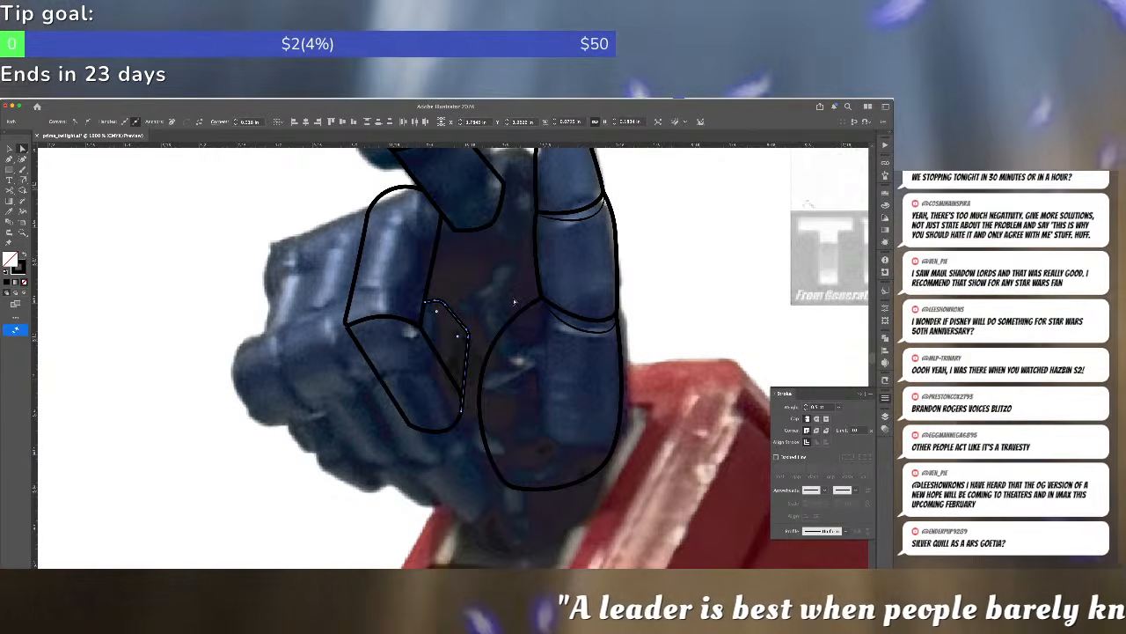
left_click(515, 303)
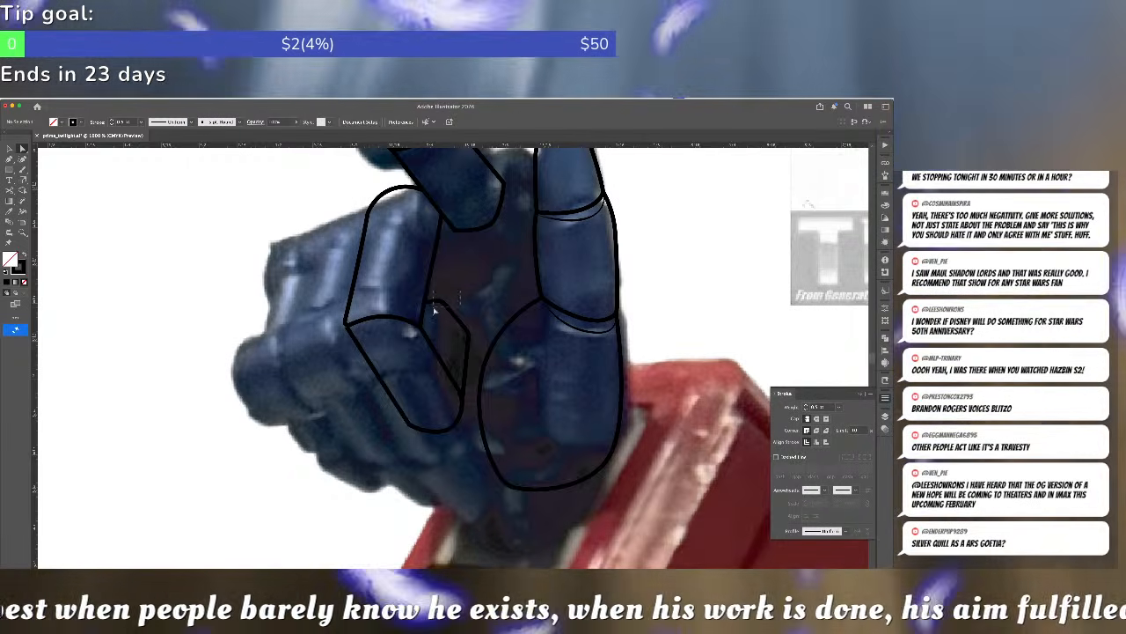
left_click(434, 310)
mouse_move(425, 303)
left_mouse_down()
mouse_move(433, 315)
mouse_move(423, 319)
left_mouse_up()
left_click(483, 295)
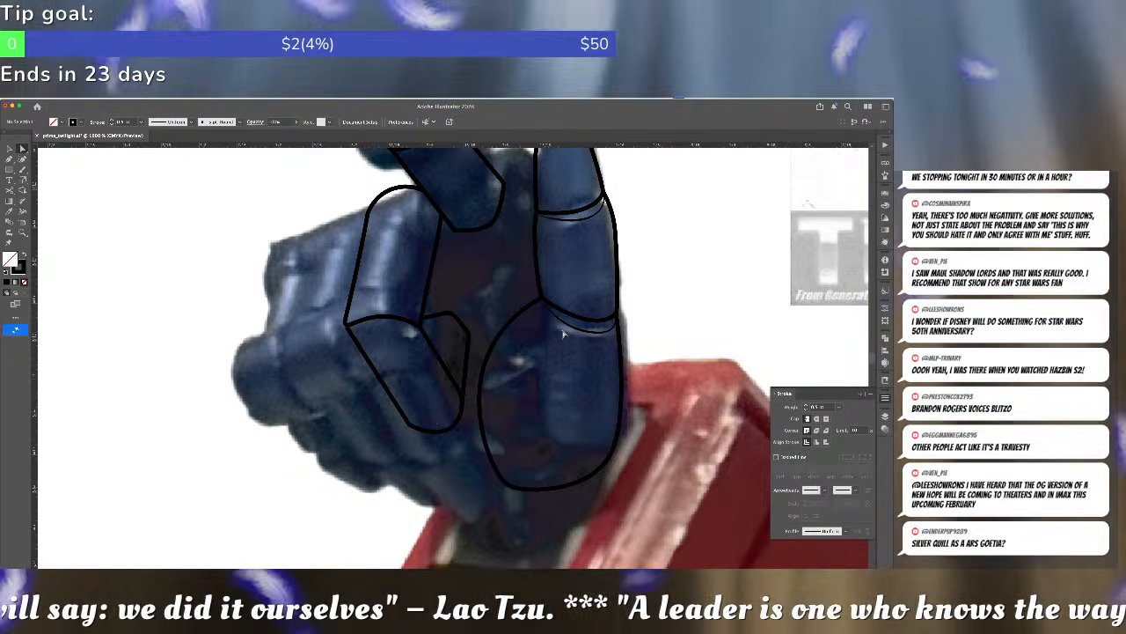
- Draw a straight line across the folded fingertip between its two side edges with the Pen tool
left_click(560, 317)
left_click(541, 331)
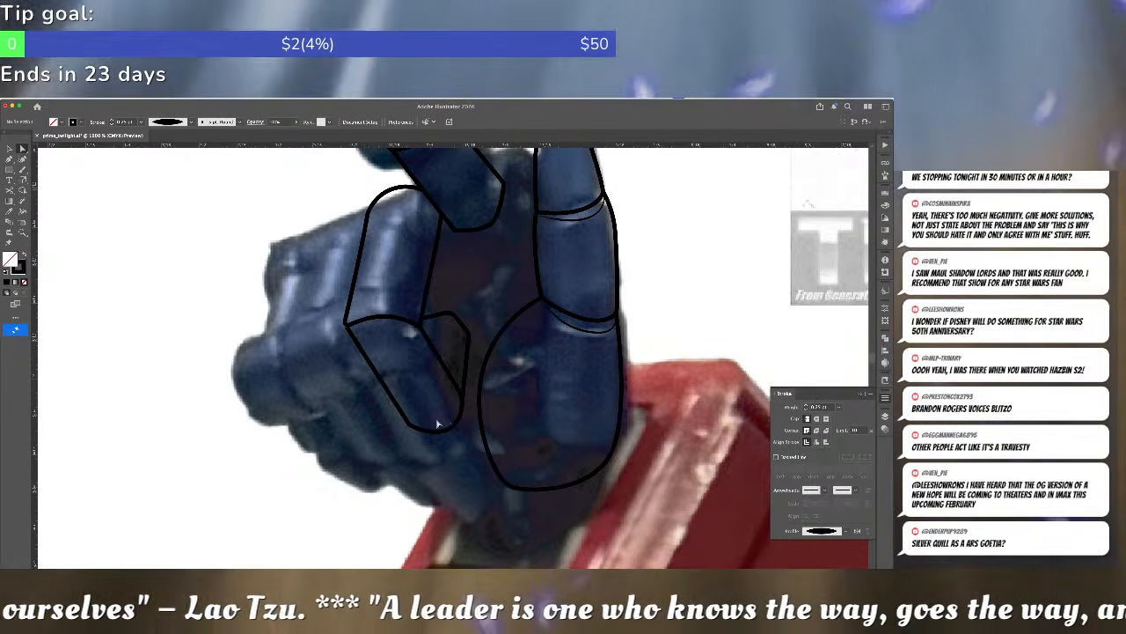
key("p")
left_click(454, 394)
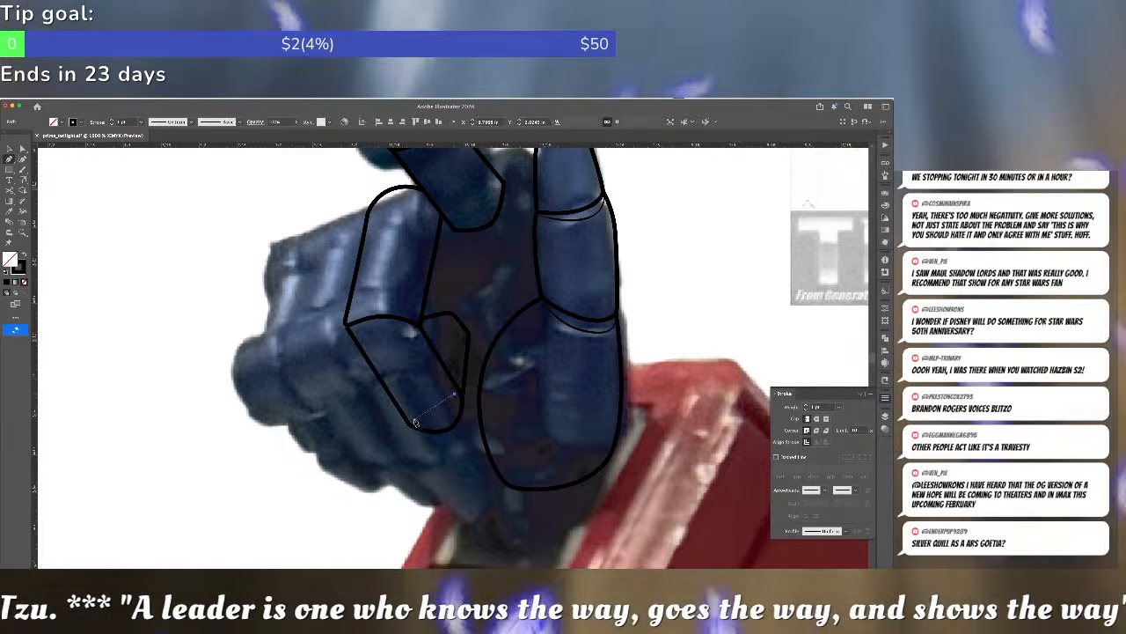
left_click(409, 423)
key("v")
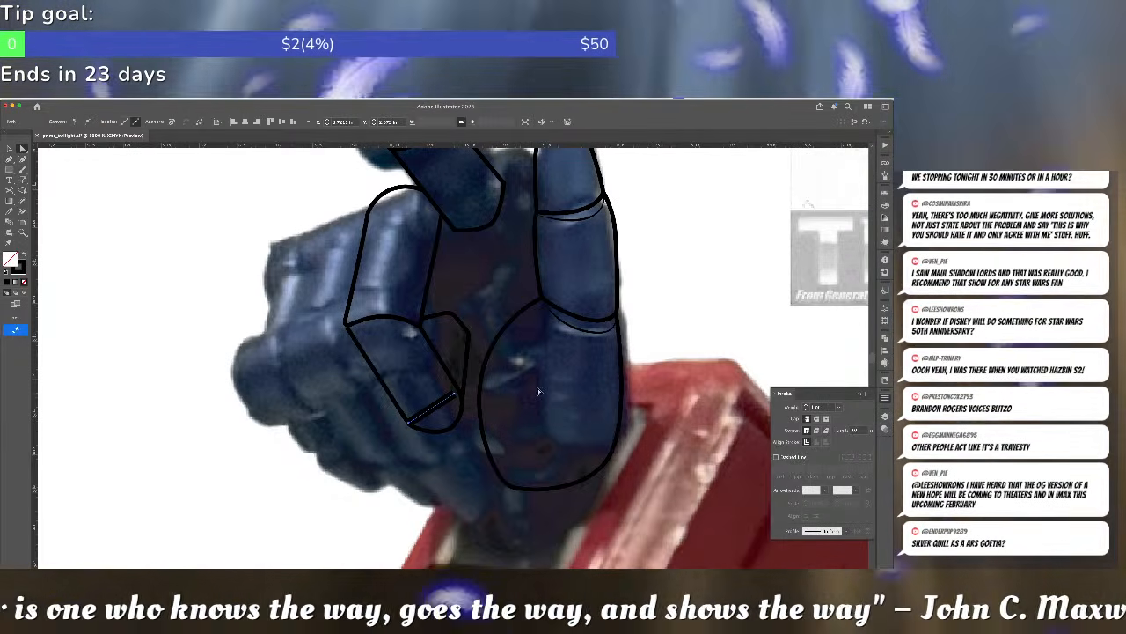
- Match the fingertip line's stroke to the thumb's crease line and curve it along the rounded tip with the Curvature tool
key("i")
left_click(580, 330)
key("a")
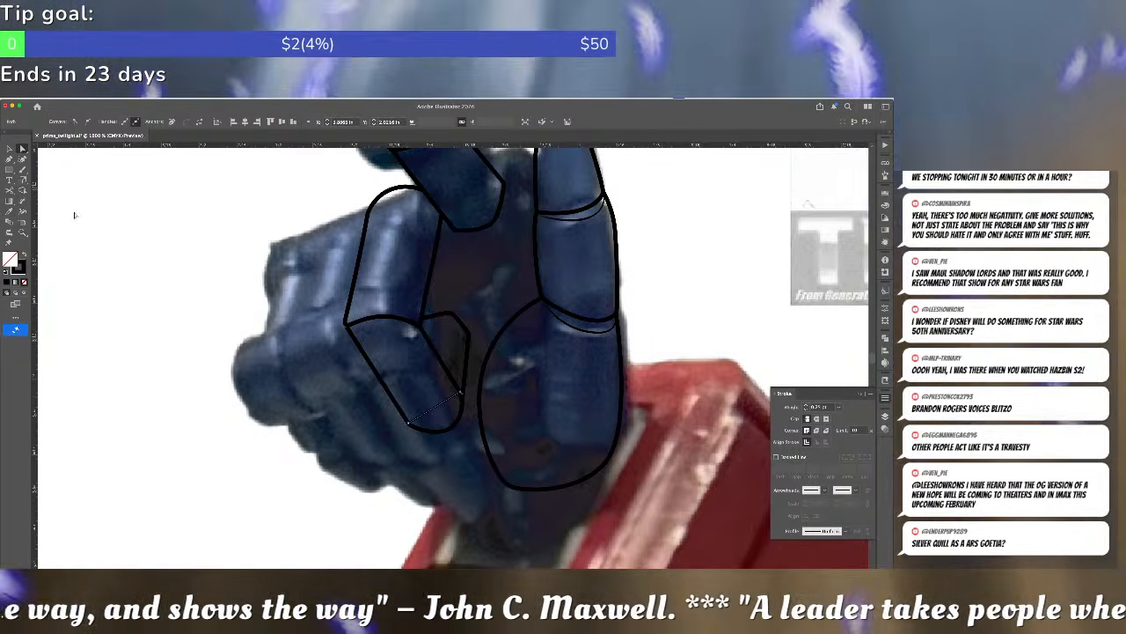
left_click(23, 160)
left_click_drag(436, 406, 450, 426)
key("v")
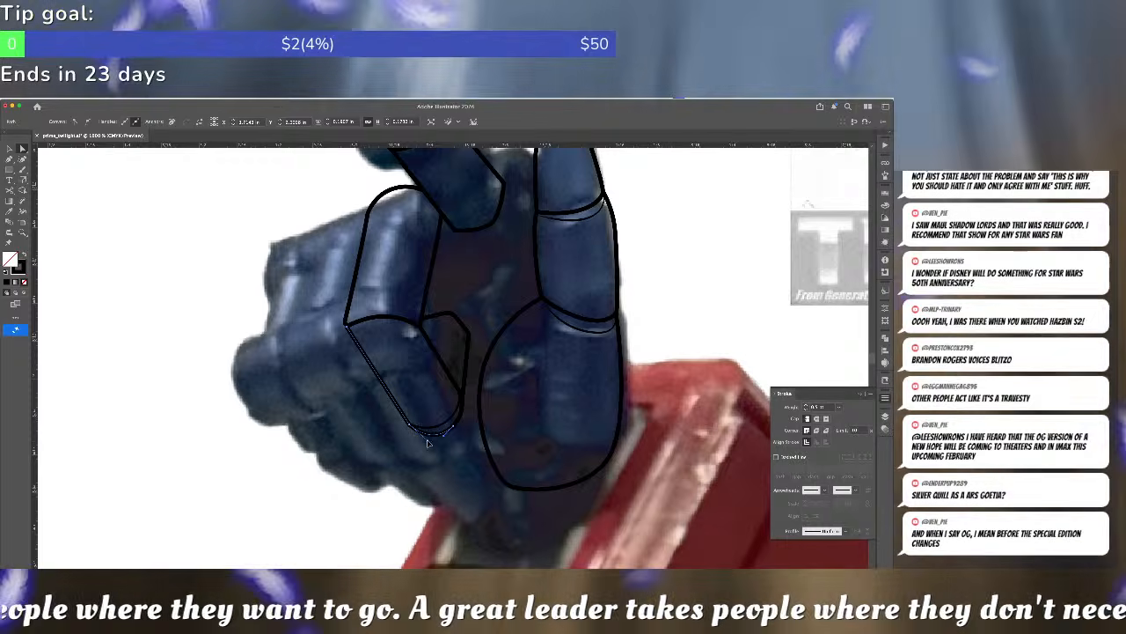
left_click(474, 445)
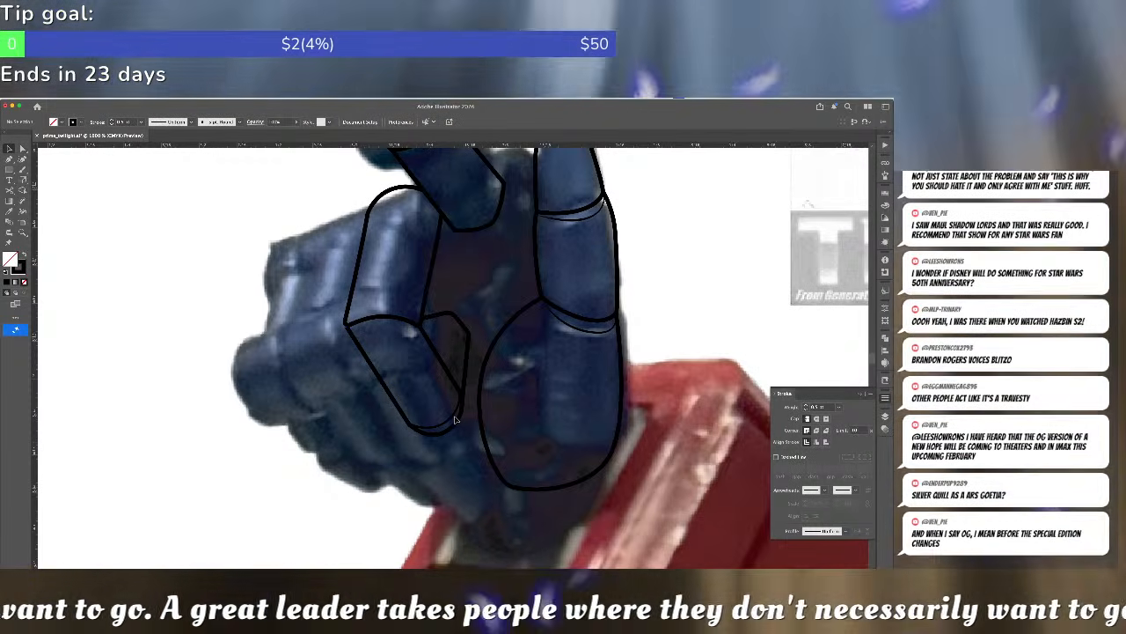
- Copy the fingertip crease to the folded finger's middle knuckle, rotate it and reshape it into an arc just above the joint line
left_click_drag(394, 313, 346, 296)
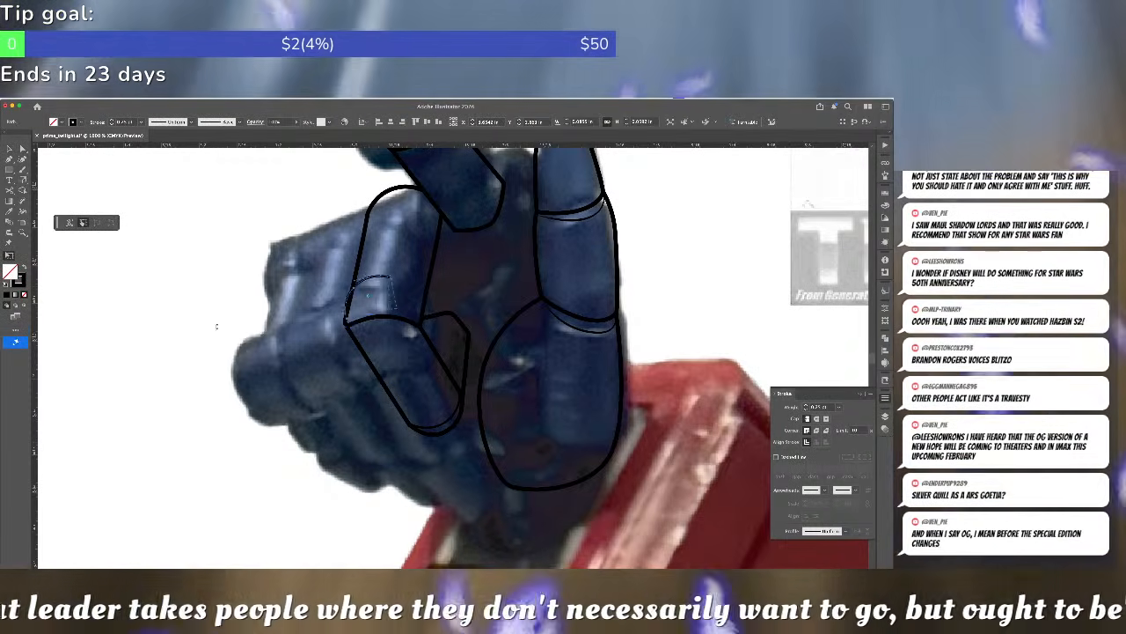
left_click_drag(216, 326, 209, 239)
key("v")
left_click_drag(370, 283, 377, 302)
key("a")
left_click(23, 159)
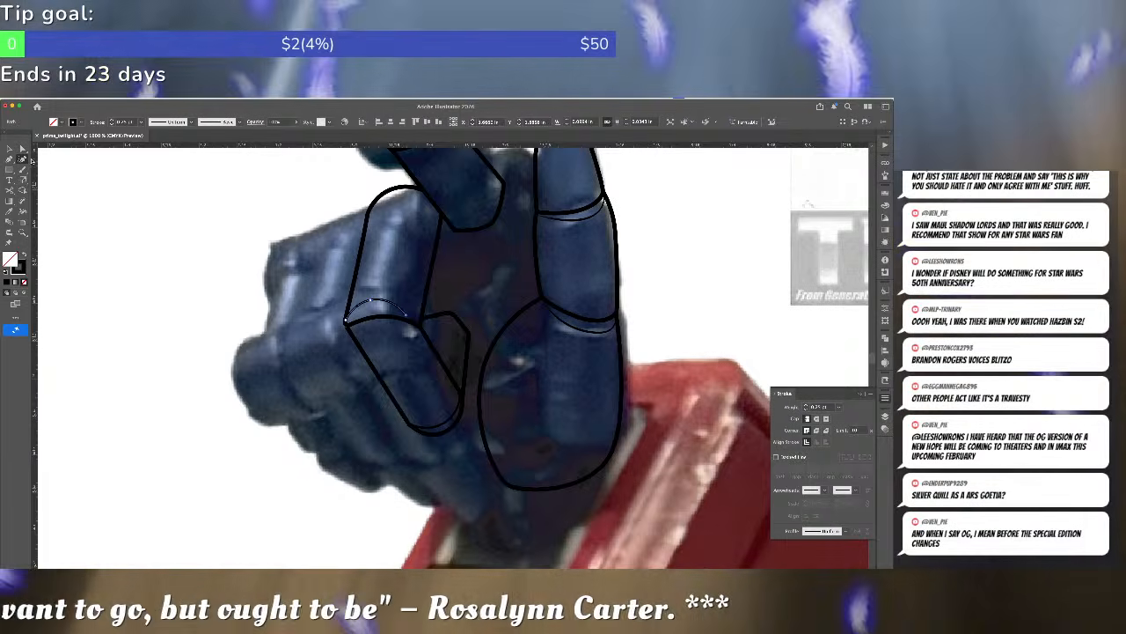
left_click_drag(411, 322, 369, 315)
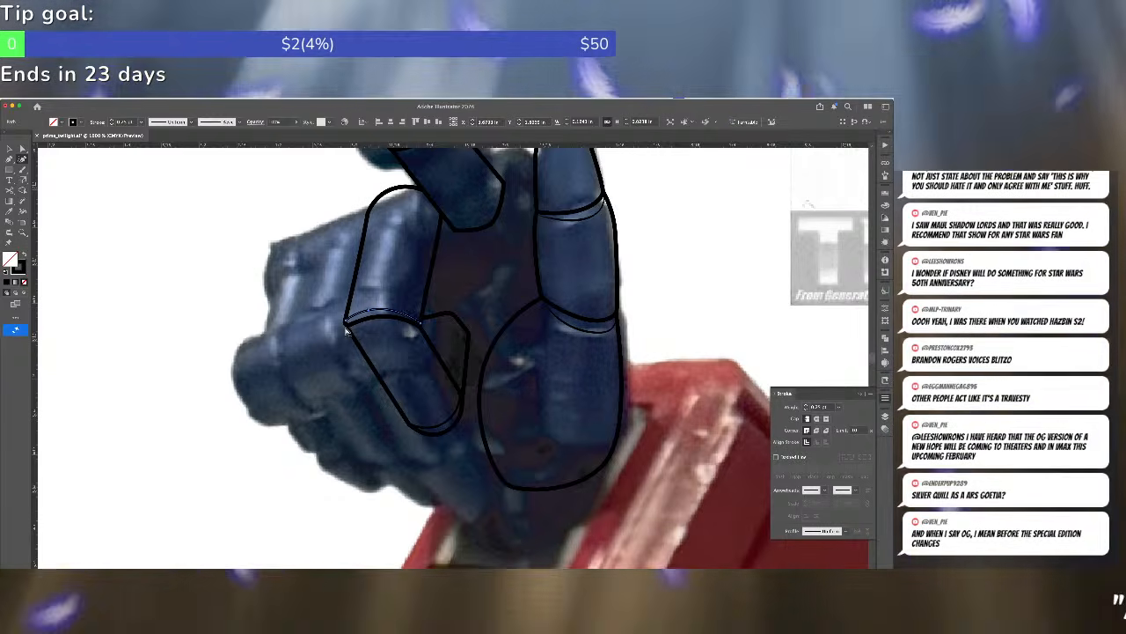
key("a")
- Extend the lower finger section's outer edge into the knuckle corner to close the gap in the outline
left_click(348, 327)
scroll(349, 326, "up", 5)
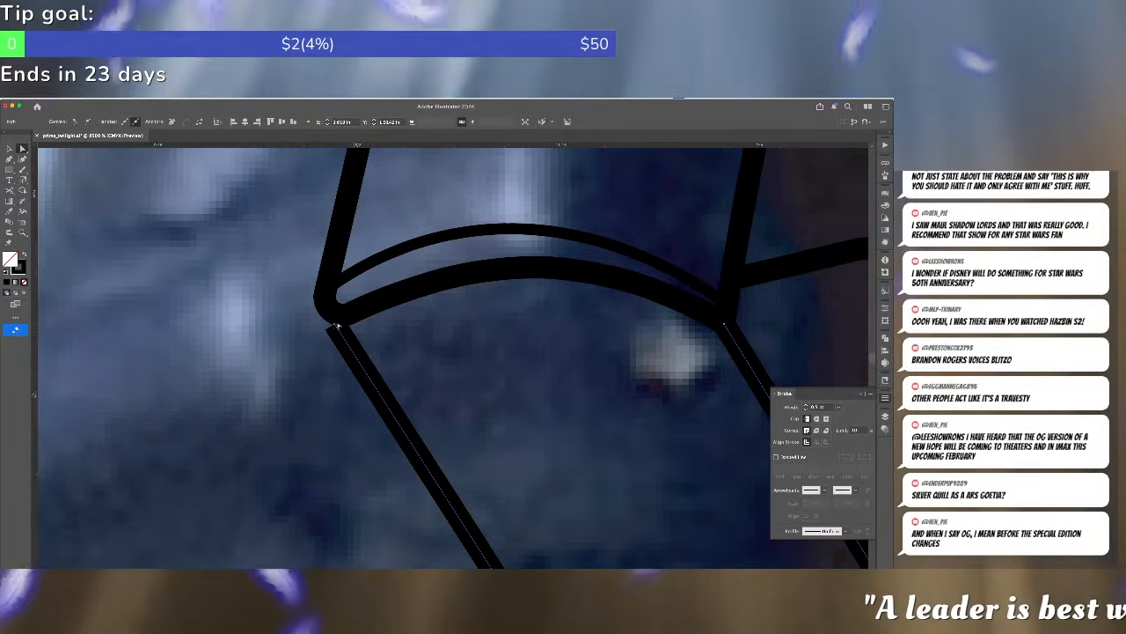
mouse_move(335, 326)
left_mouse_down()
mouse_move(344, 342)
mouse_move(350, 305)
left_mouse_up()
key("p")
key("a")
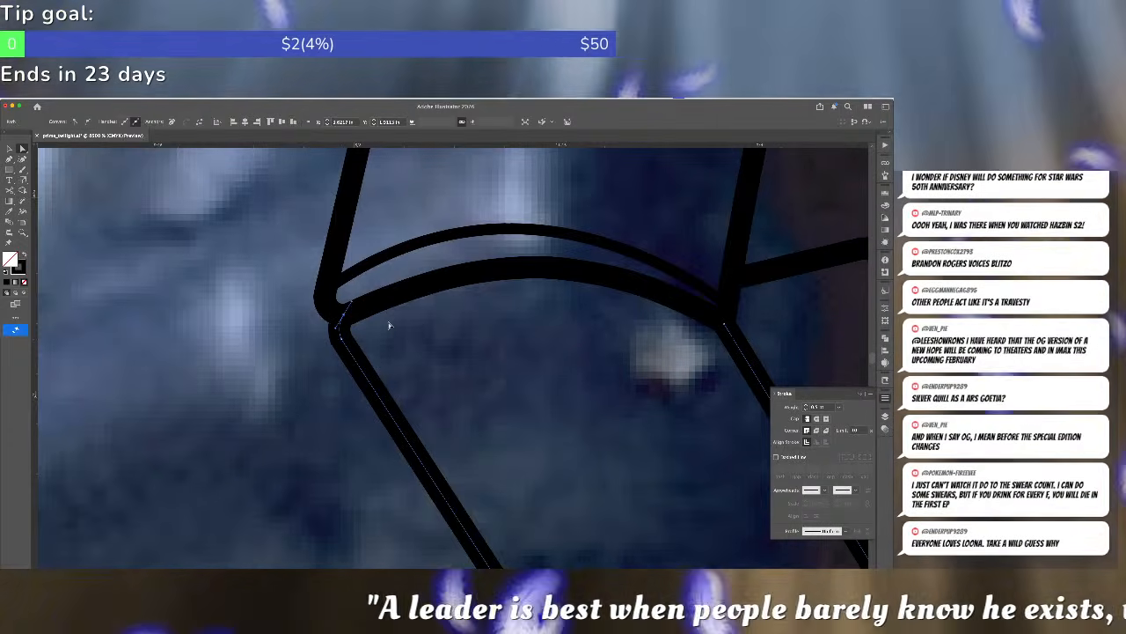
left_click(390, 323)
- Hide the reference layer to check the figure's line art on its own, and show the layer again
key("ctrl+0")
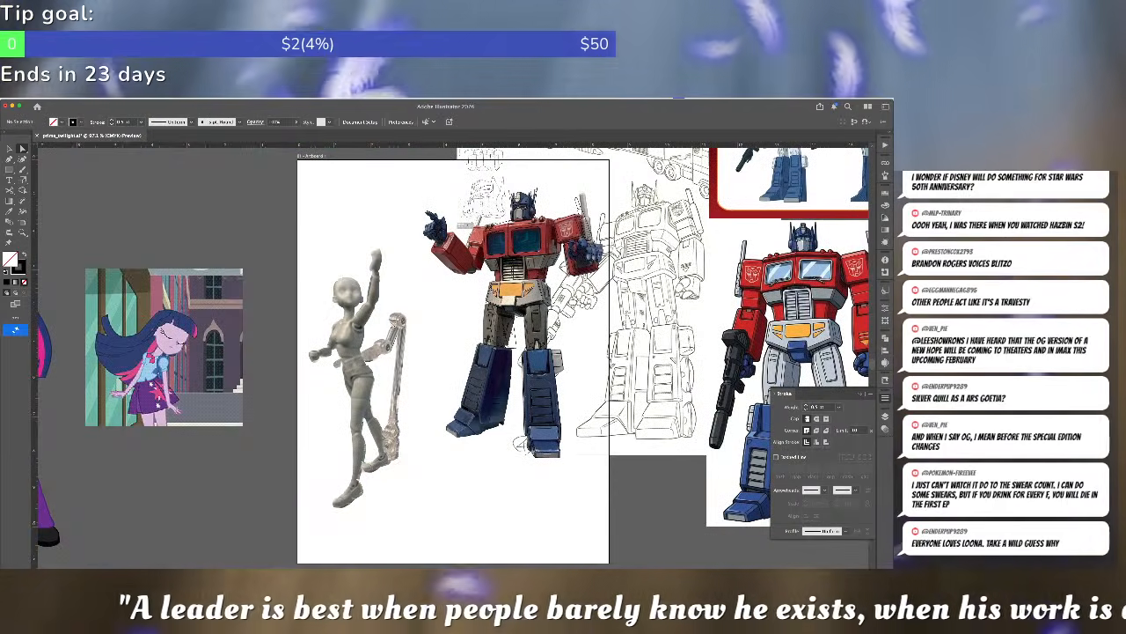
key("ctrl+equal")
key("ctrl+equal")
key("ctrl+equal")
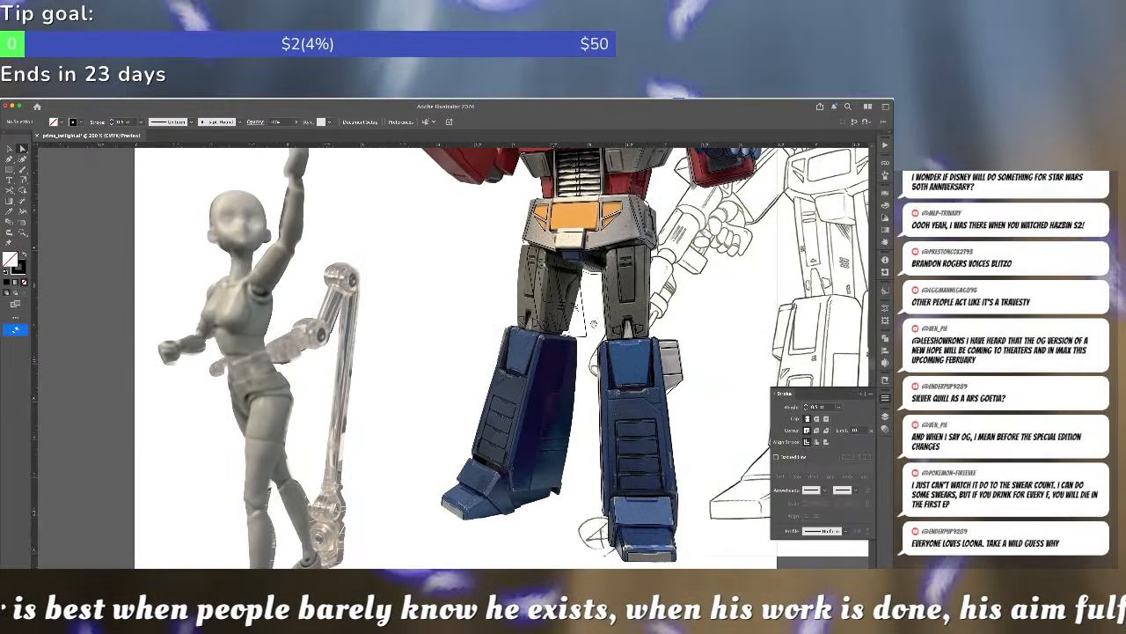
left_click_drag(594, 324, 509, 537)
left_click(885, 415)
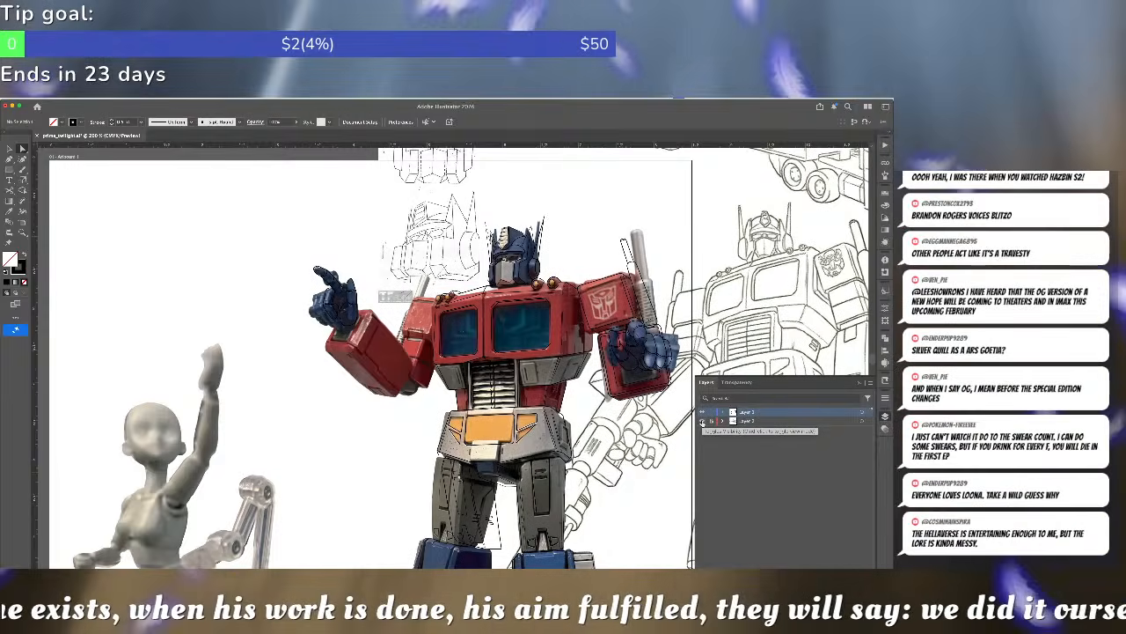
left_click(702, 421)
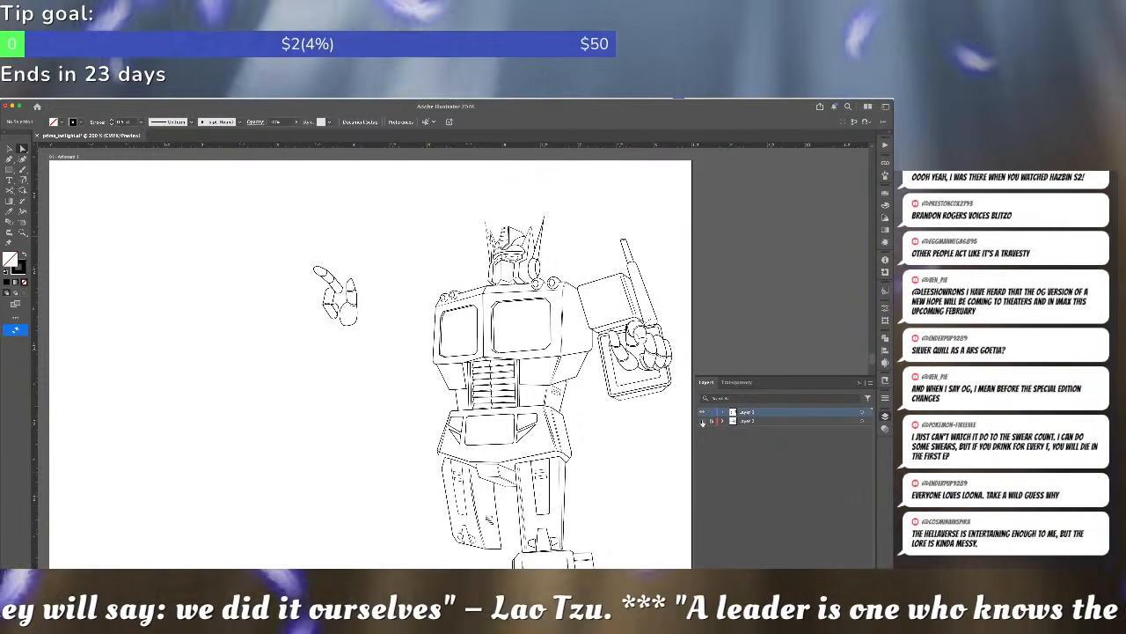
left_click(703, 422)
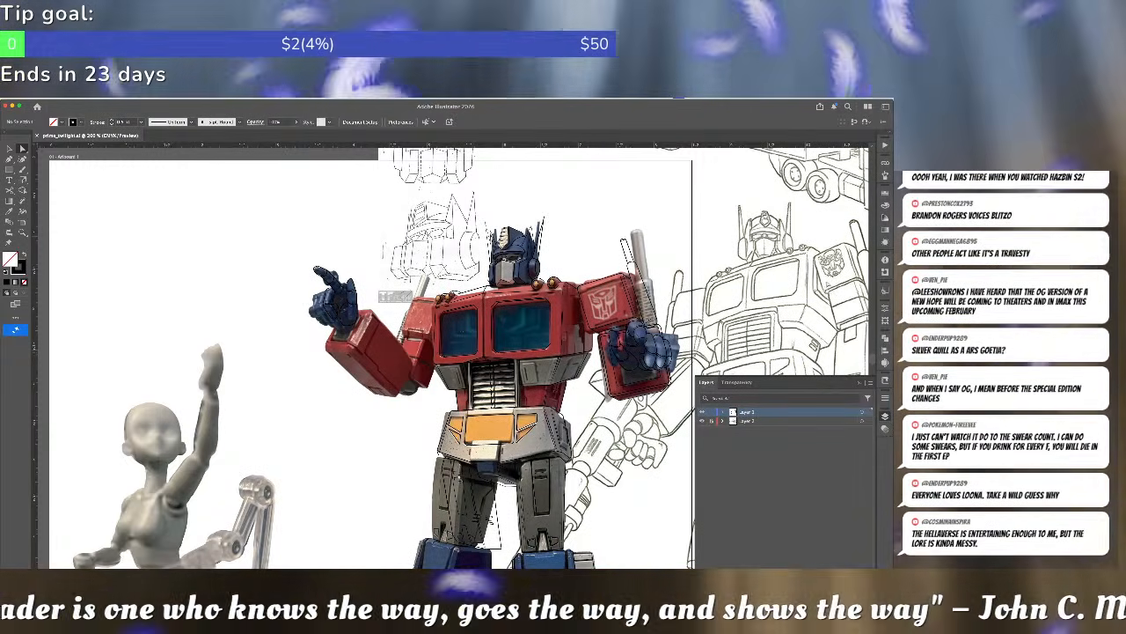
- Draw a short angled line inside the dark palm area with a 0.3 pt stroke and a flipped one-sided tapered width profile
scroll(322, 309, "up", 6)
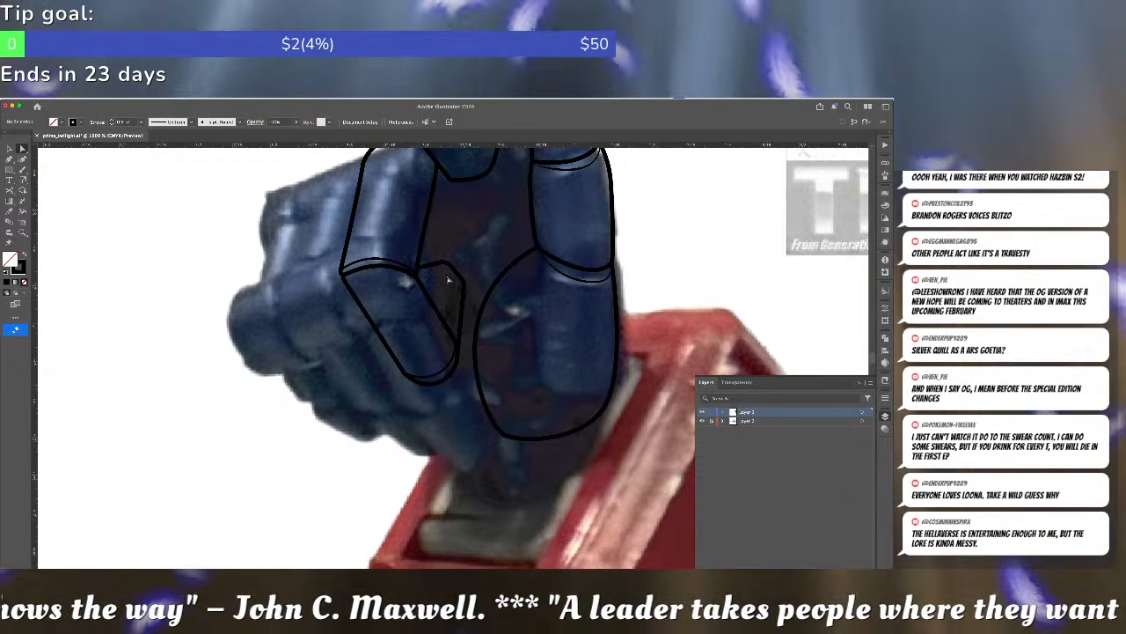
key("p")
left_click(448, 272)
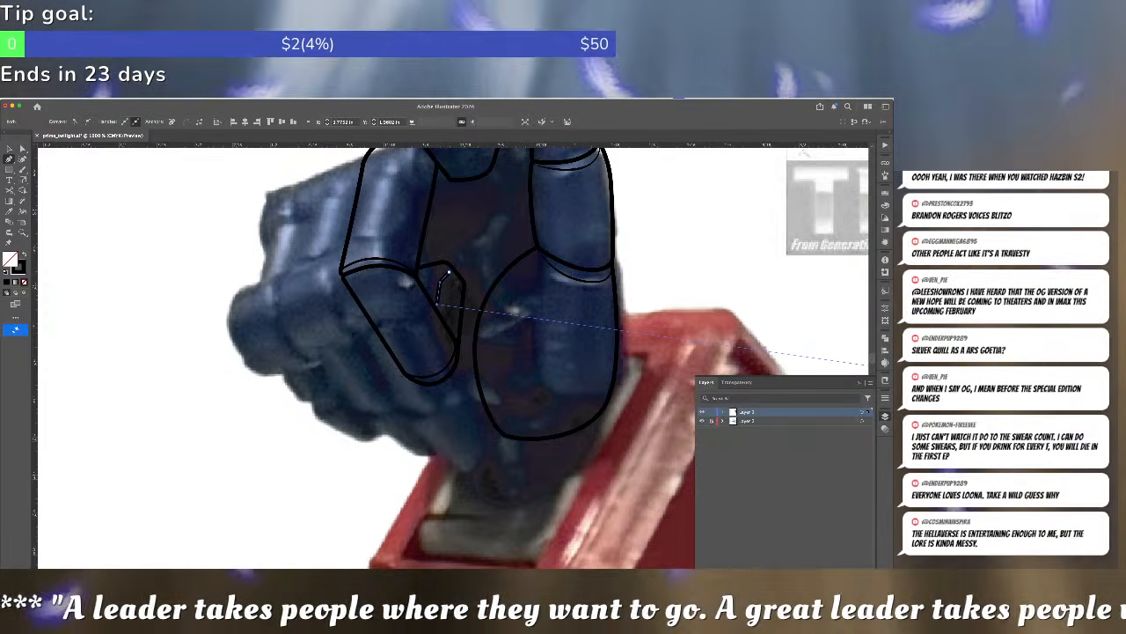
left_click(884, 398)
left_click_drag(831, 408, 755, 360)
type(".3")
key("Return")
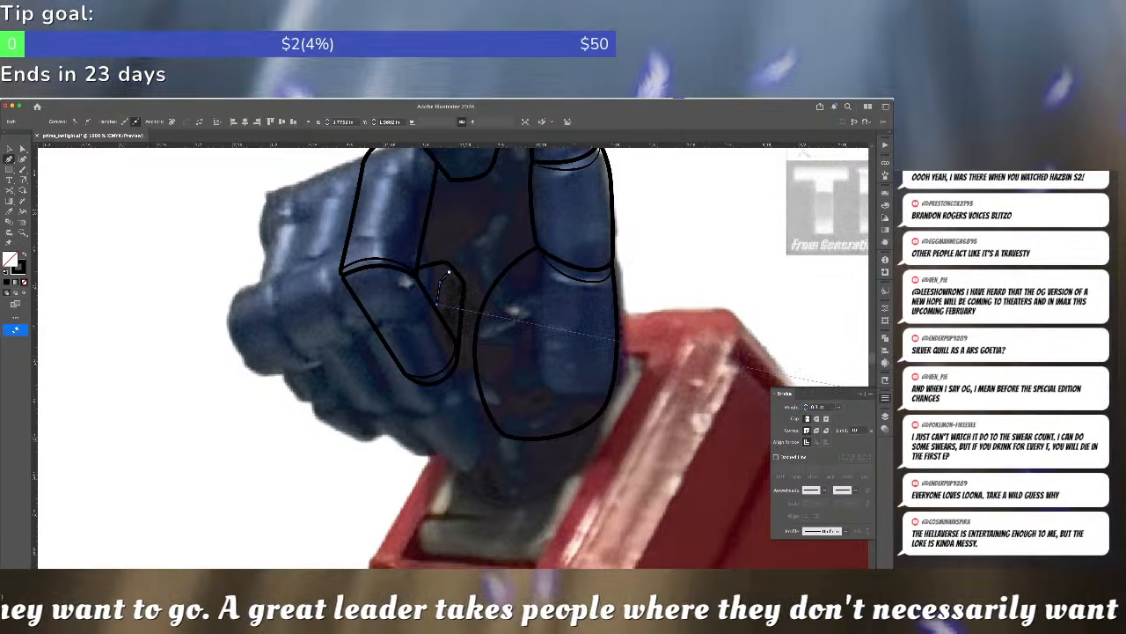
left_click(838, 530)
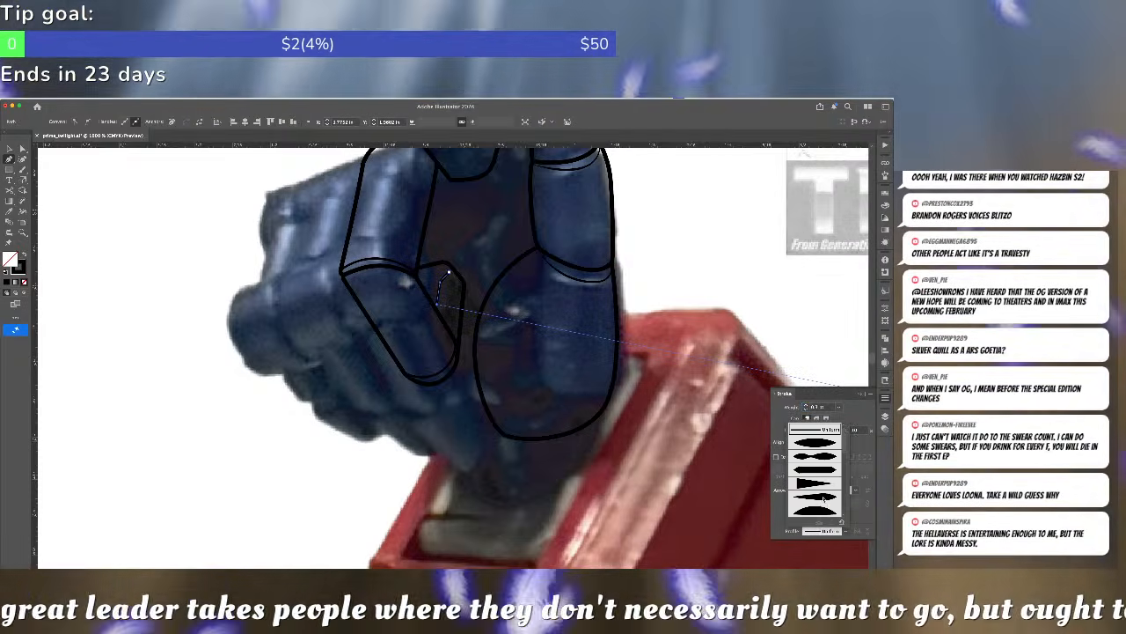
left_click(817, 504)
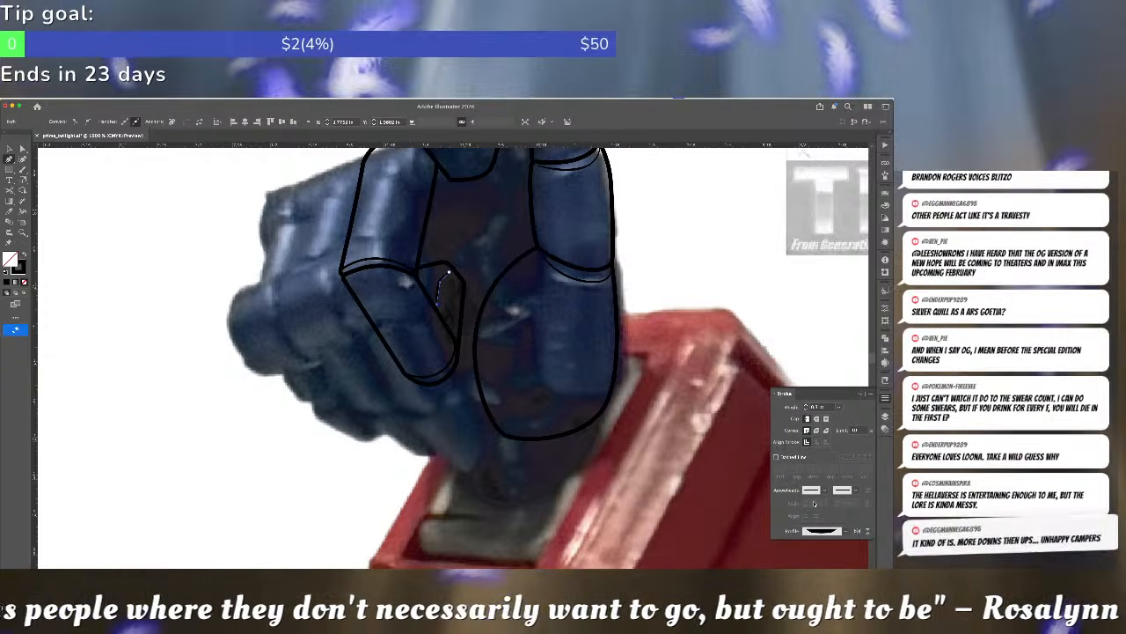
left_click(867, 531)
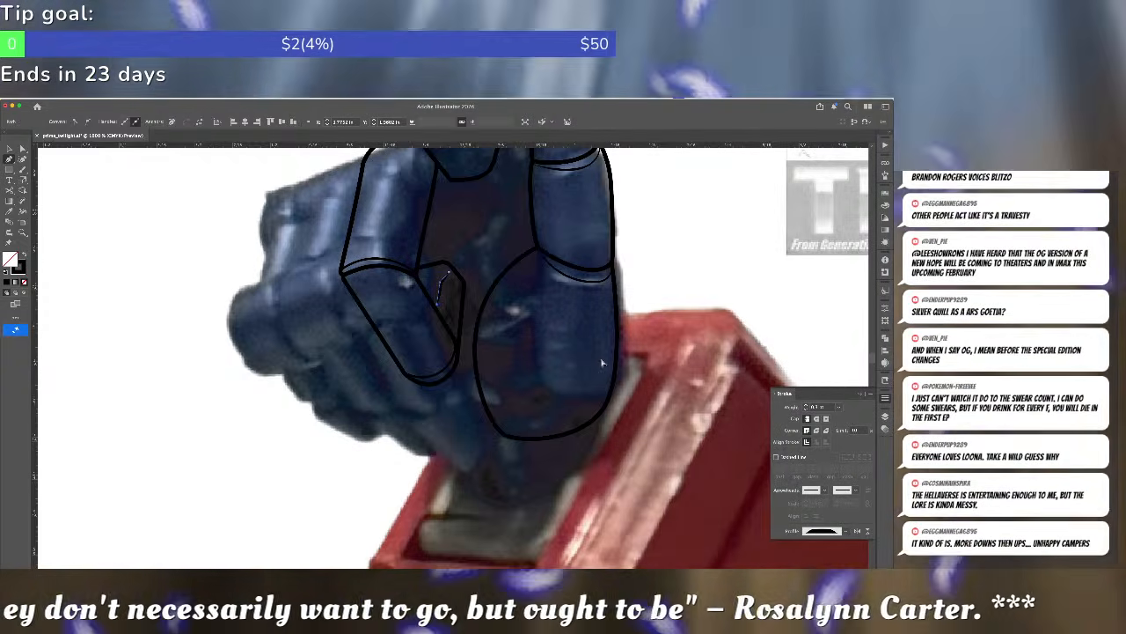
left_click(604, 361, "super")
- Reduce the short tapered palm line's stroke weight to 0.2 pt
scroll(457, 299, "up", 4)
scroll(455, 300, "up", 2)
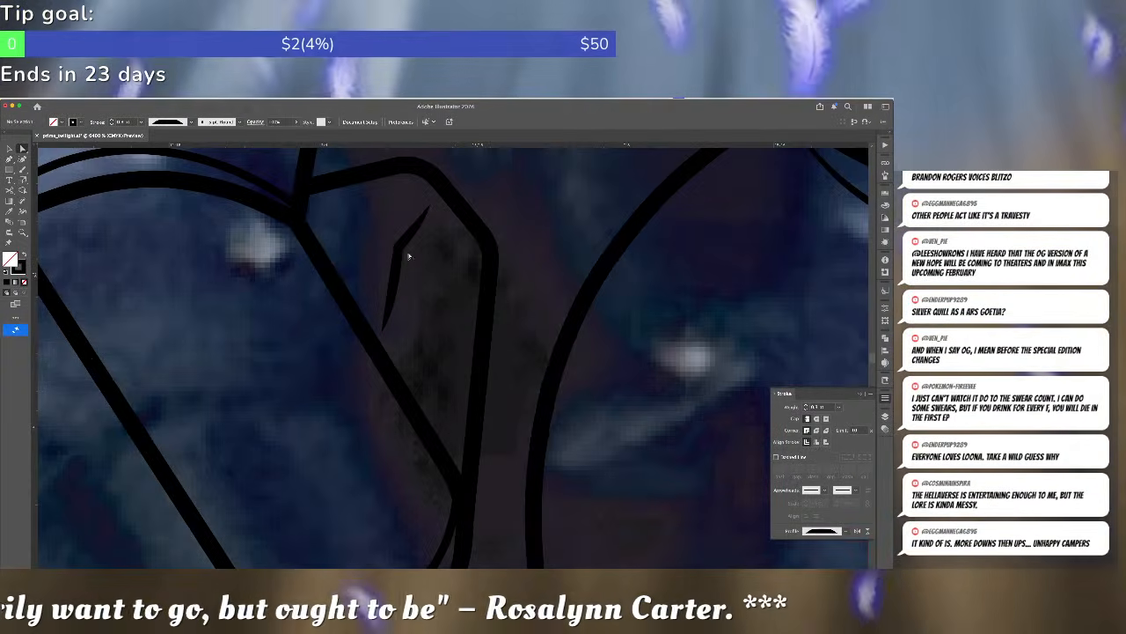
left_click(403, 250, "super")
double_click(824, 406)
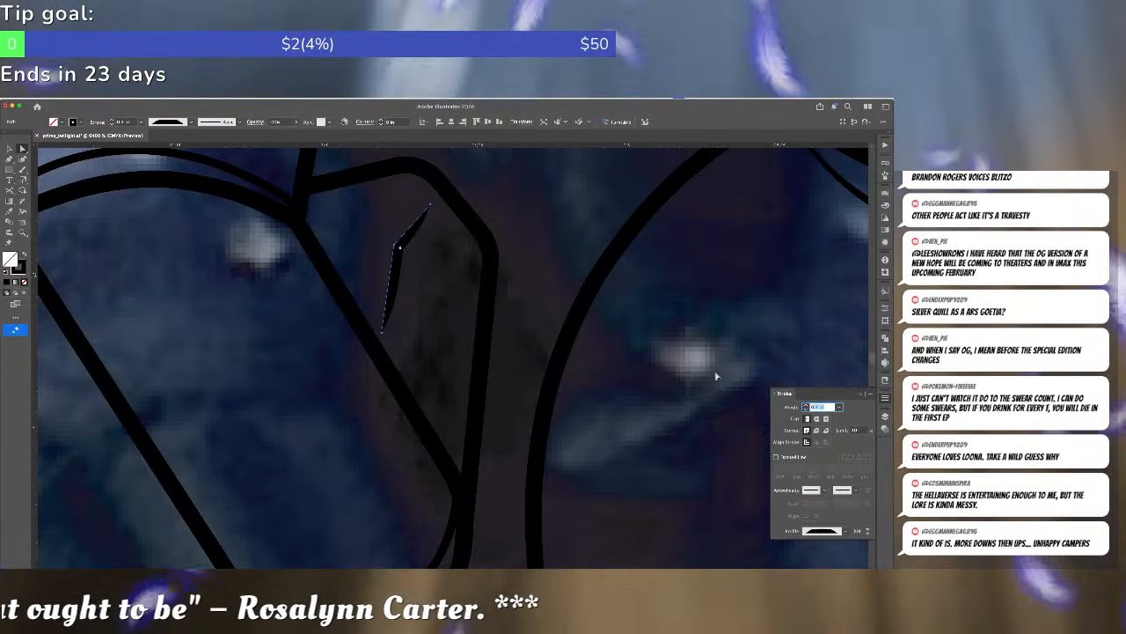
type(".2")
key("Return")
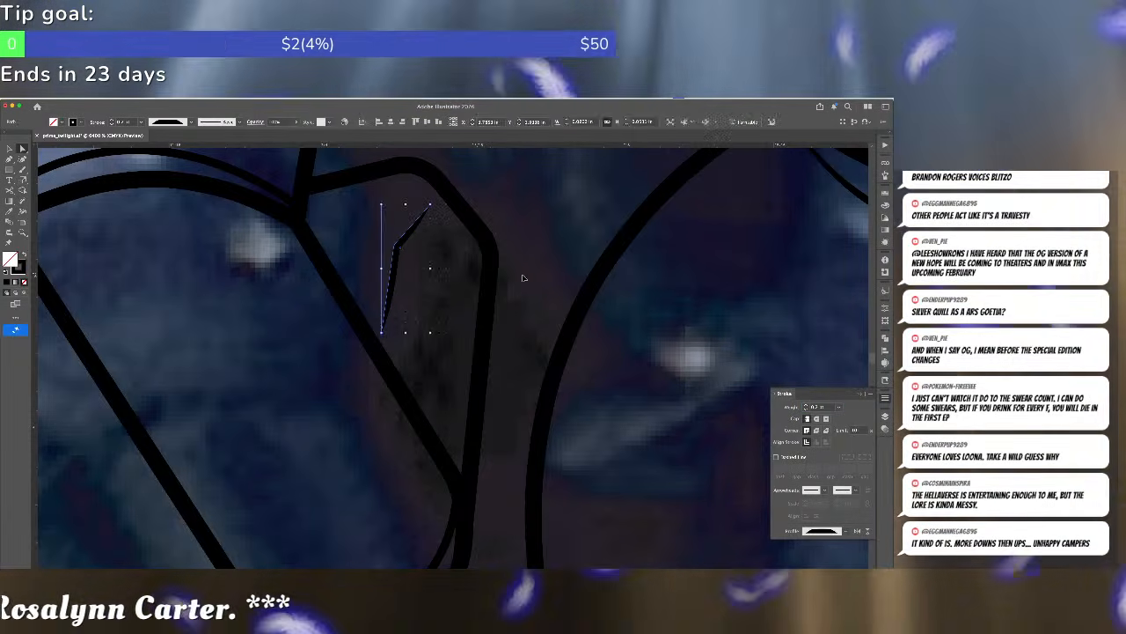
left_click(523, 277, "super")
- Duplicate the tapered line beside the original, closer to the folded finger, and adjust its position and the upper ends
left_click_drag(395, 246, 375, 220)
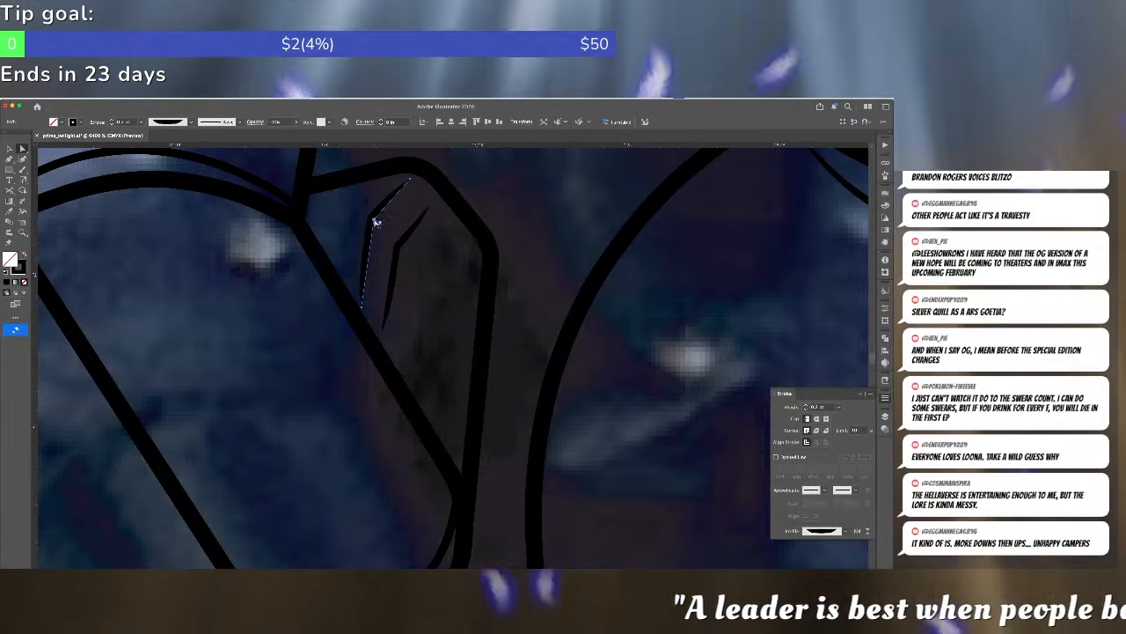
left_click_drag(375, 221, 380, 234)
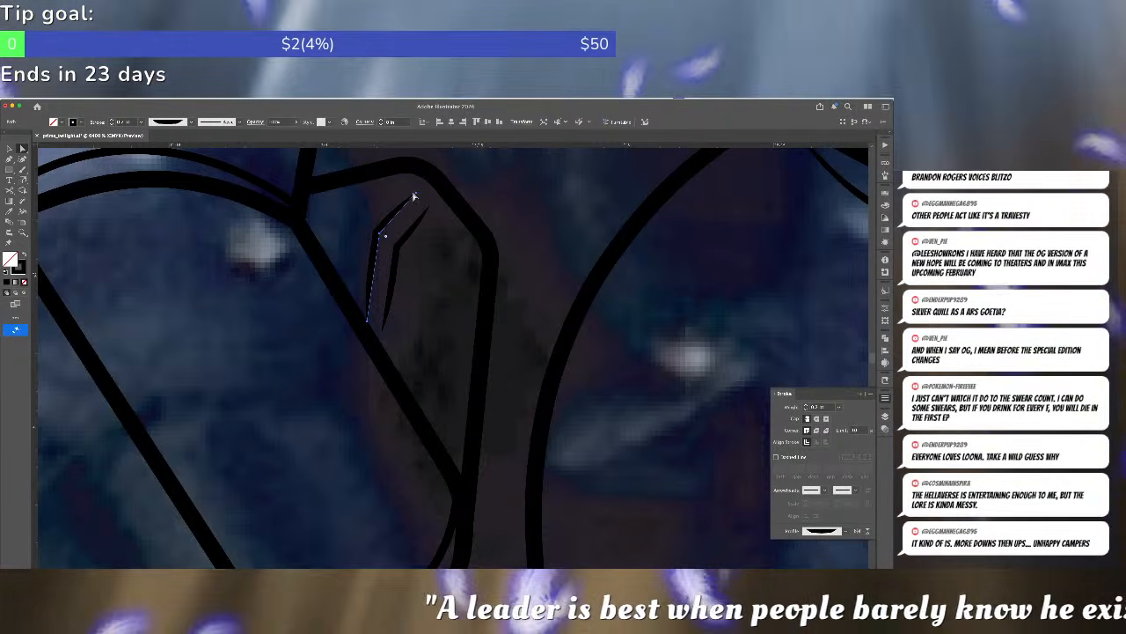
mouse_move(414, 194)
left_mouse_down()
mouse_move(404, 185)
mouse_move(429, 207)
mouse_move(417, 192)
left_mouse_up()
left_click(481, 243)
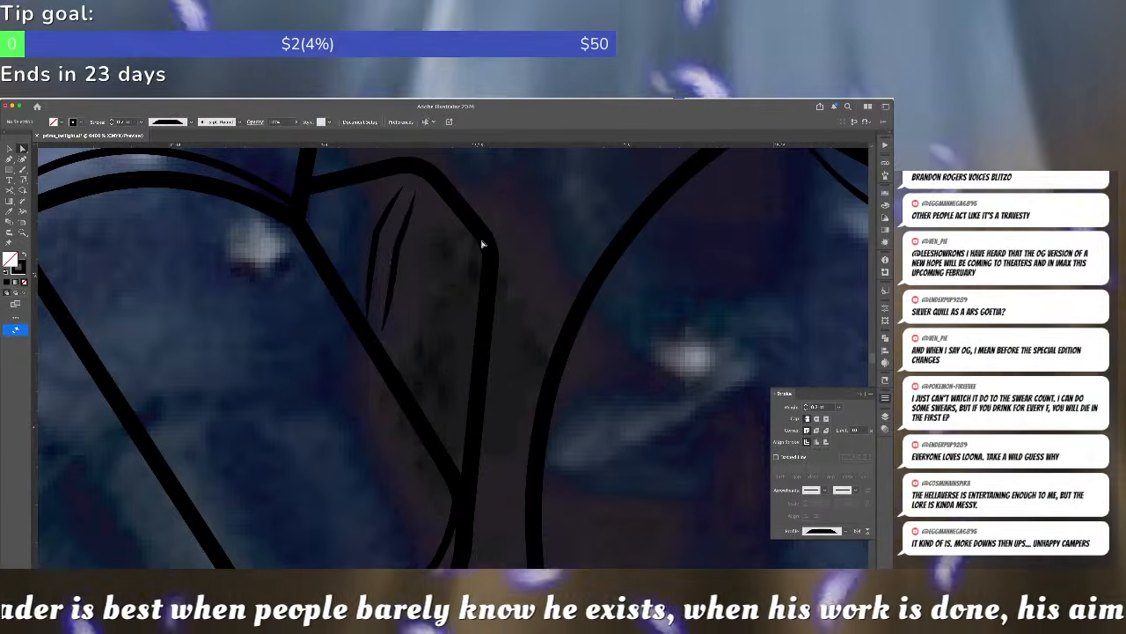
- Examine the raised hand's line art against the painted reference at a wider view
key("super+minus")
key("super+minus")
key("super+minus")
key("super+minus")
key("super+minus")
key("super+minus")
key("super+minus")
key("super+minus")
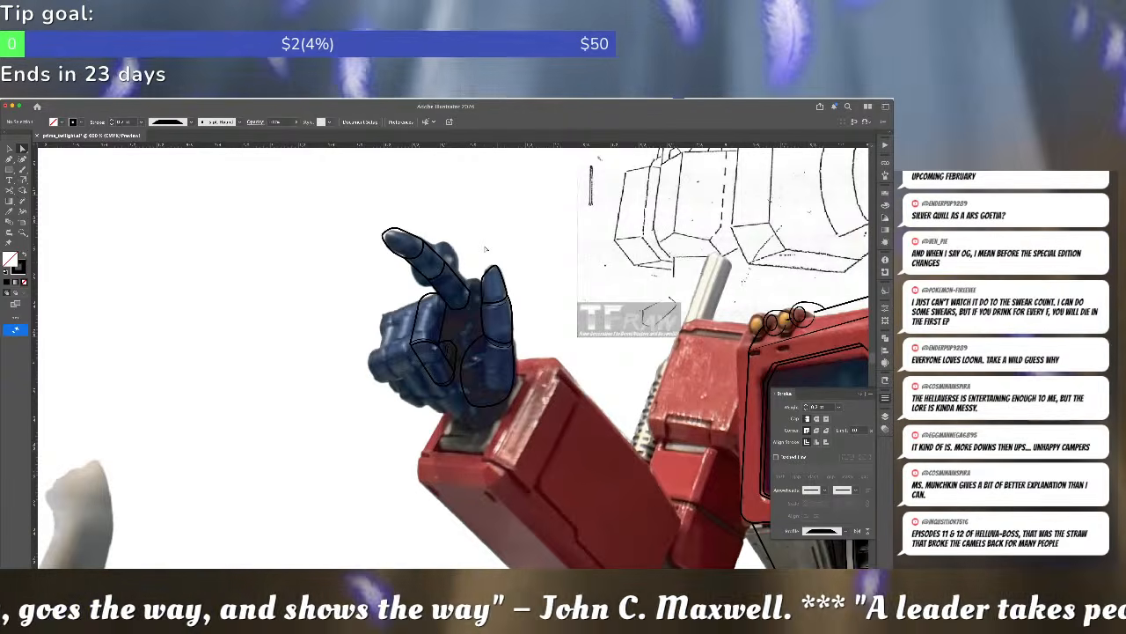
scroll(426, 322, "up", 2)
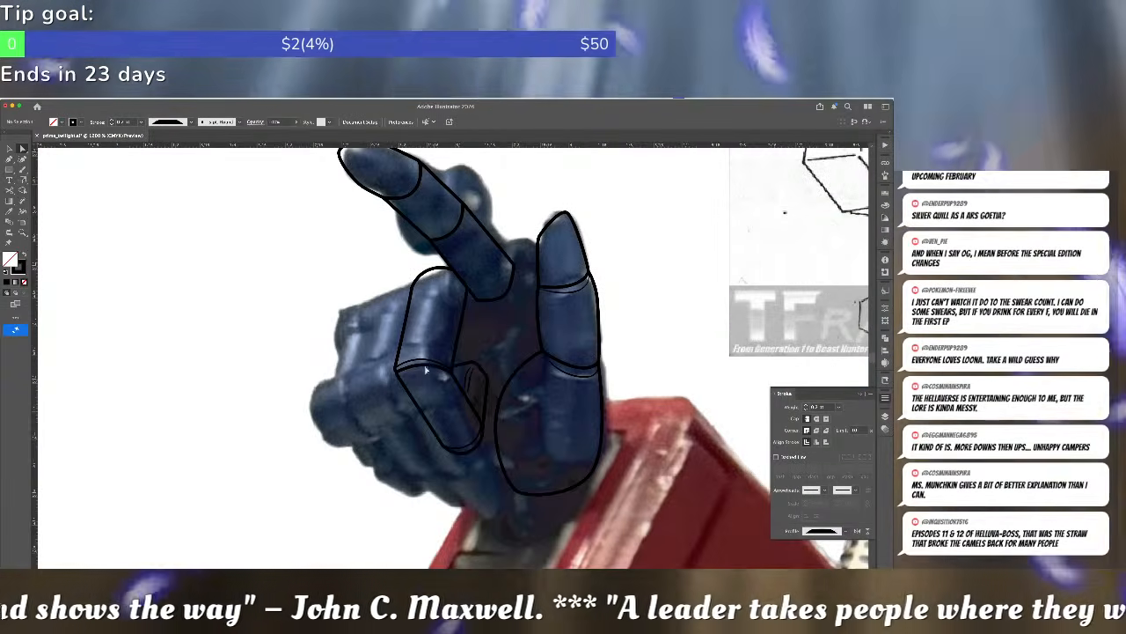
left_click(428, 363)
left_click(416, 310)
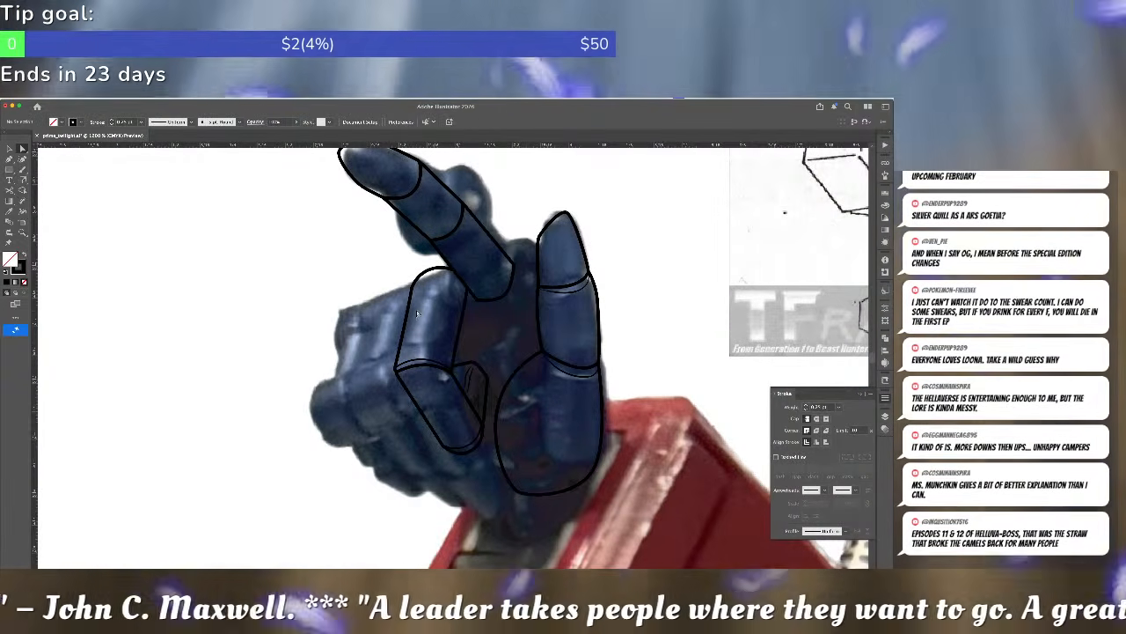
key("p")
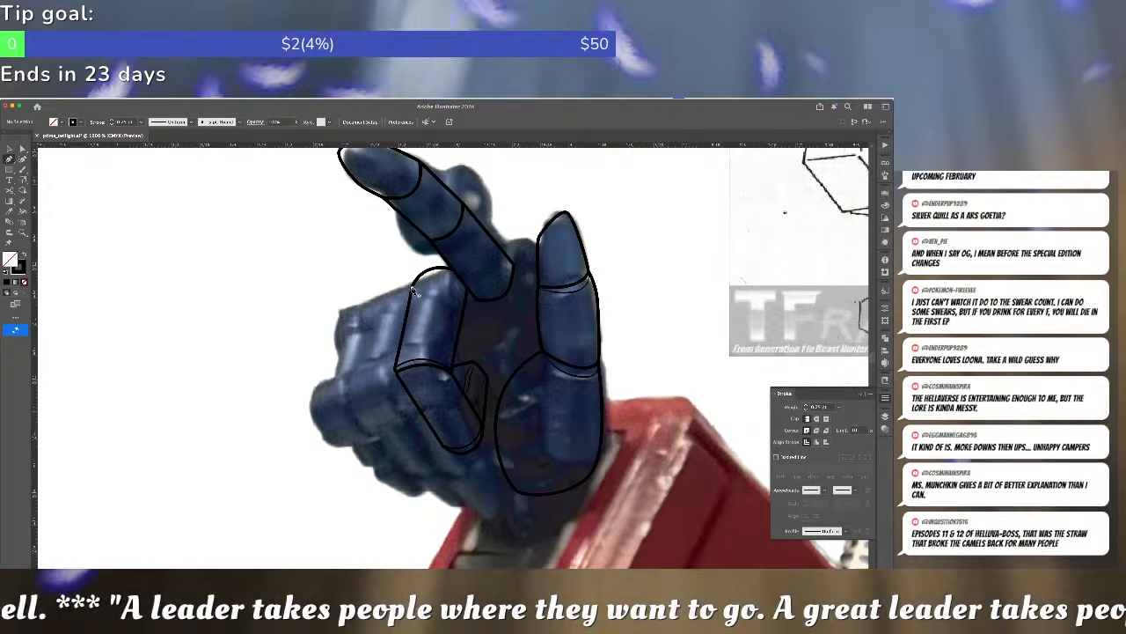
left_click(413, 288)
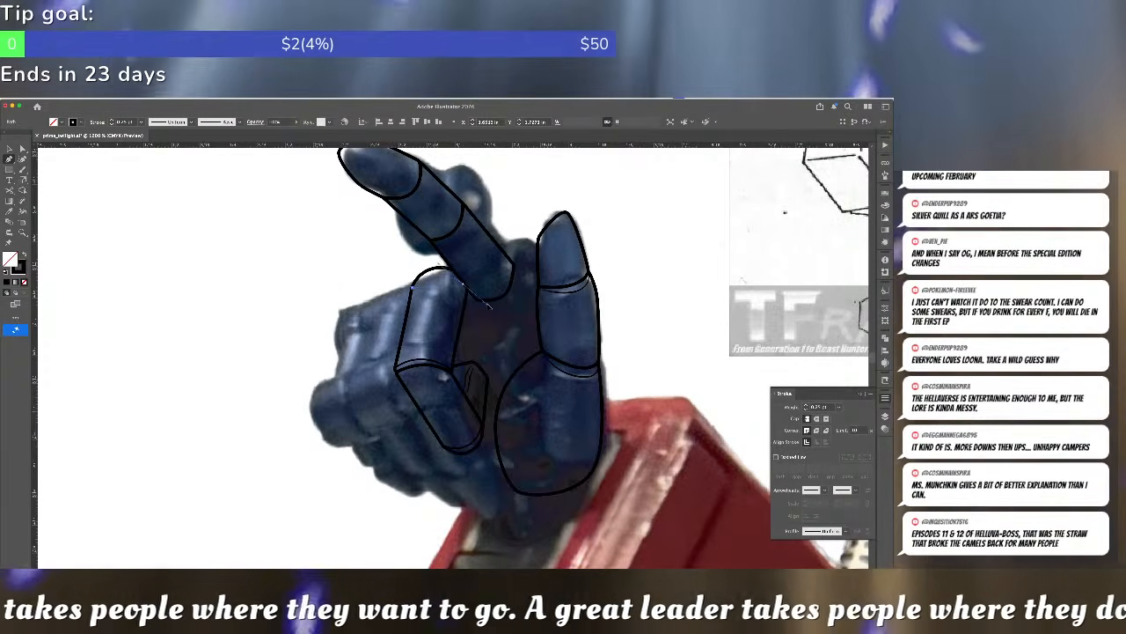
left_click(494, 309)
left_click(384, 274)
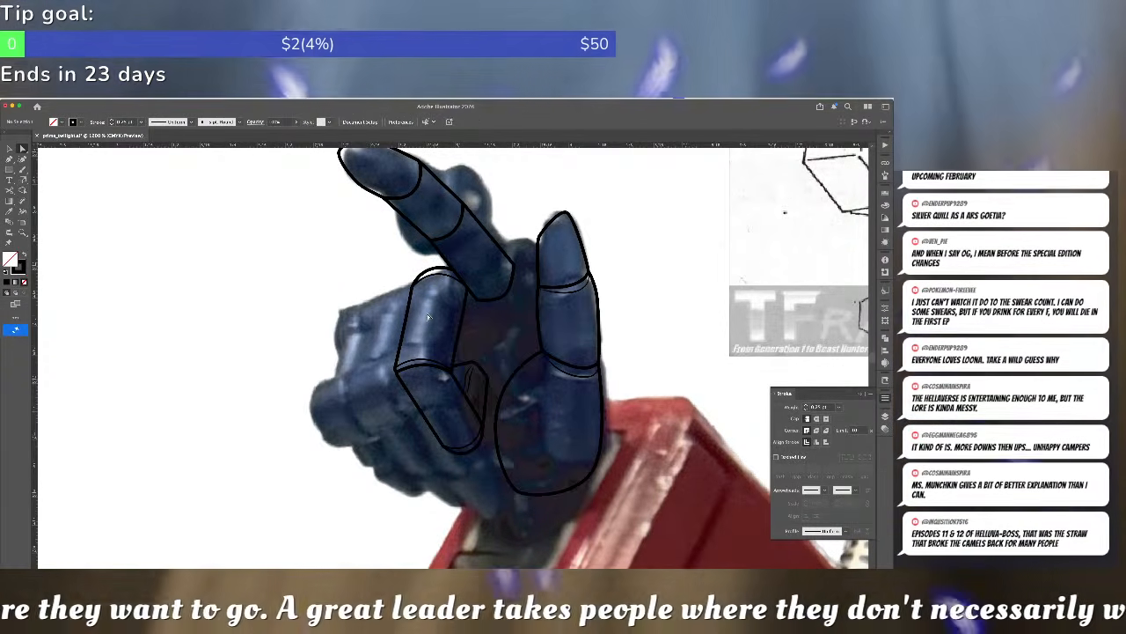
- Duplicate the folded finger's line group over the adjacent second finger and resize the copy slightly to fit the reference
key("v")
left_click_drag(382, 269, 418, 418)
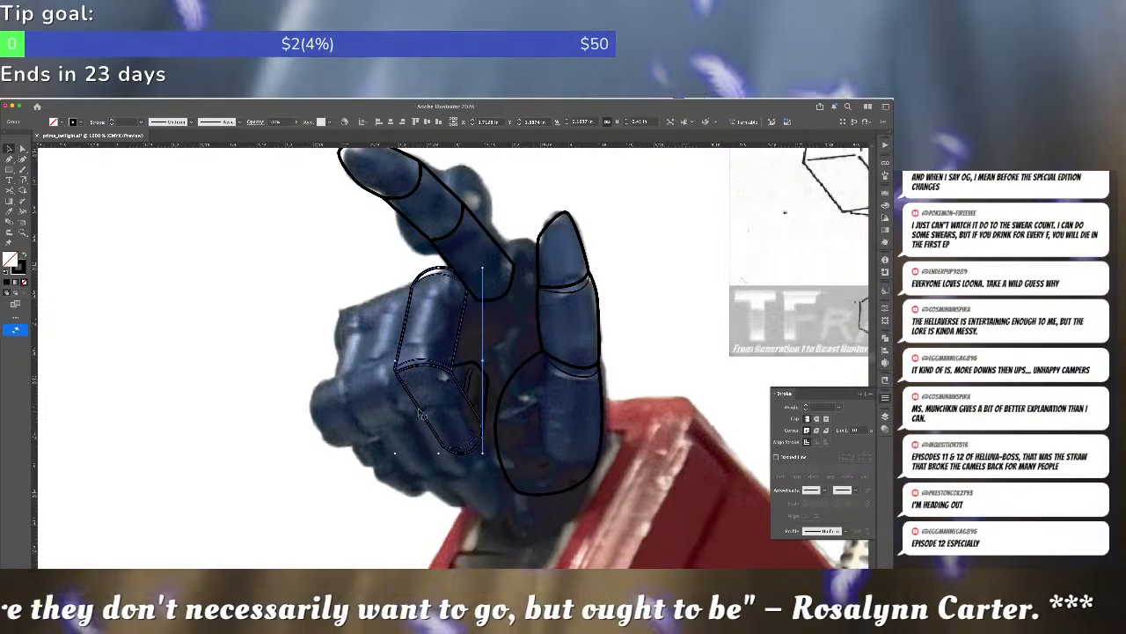
left_click_drag(421, 415, 383, 427)
left_click_drag(447, 469, 442, 458)
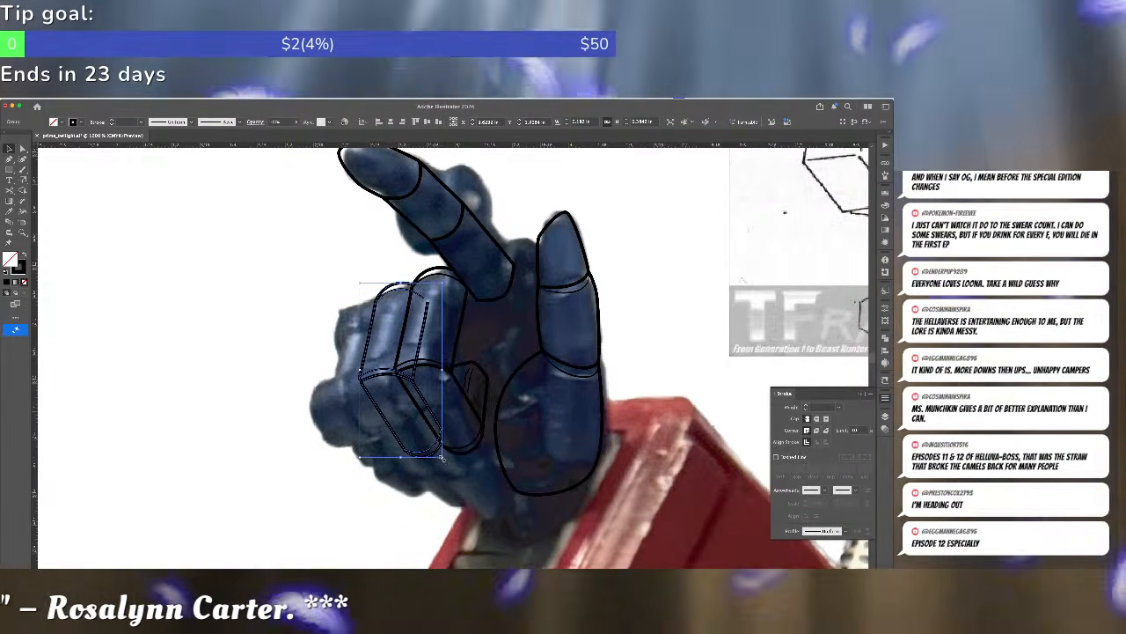
- Add an opacity mask to the duplicated finger group and open the mask for editing
left_click(885, 429)
left_click(820, 448)
left_click(822, 448)
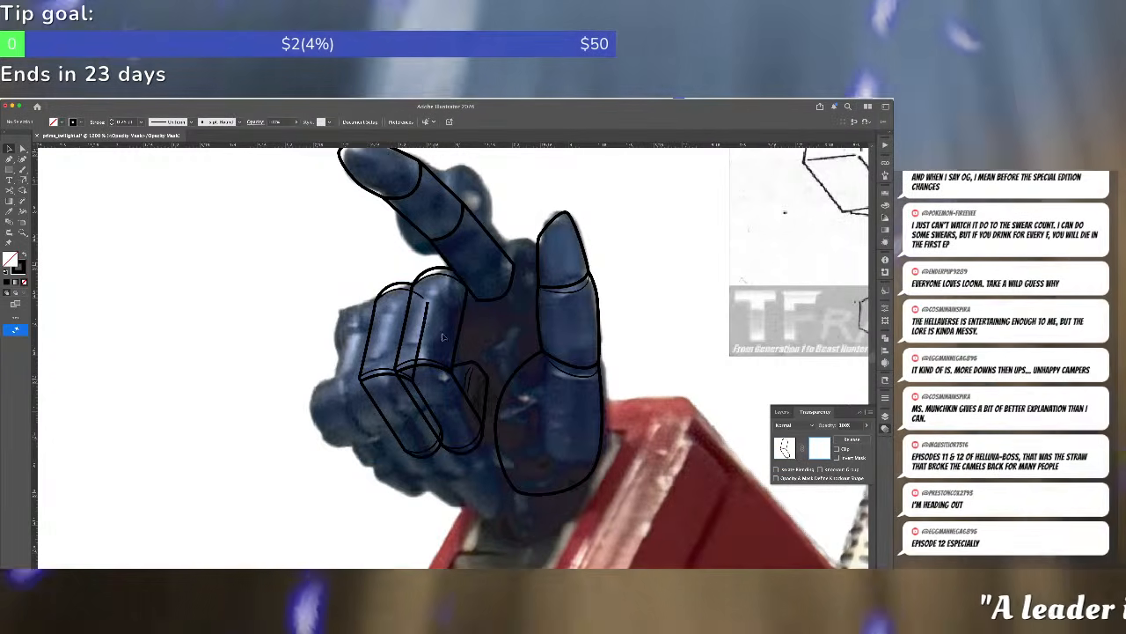
- Draw a black-filled mask shape along the front finger's edge to hide the overlapping lines, and leave mask editing
key("p")
left_click(416, 280)
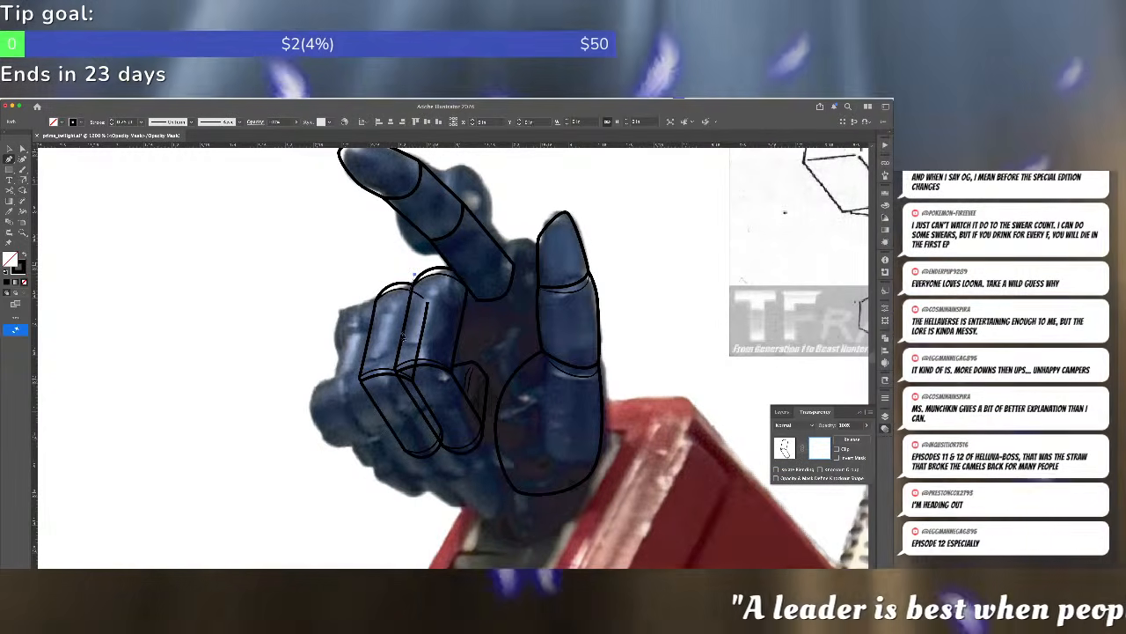
left_click(398, 374)
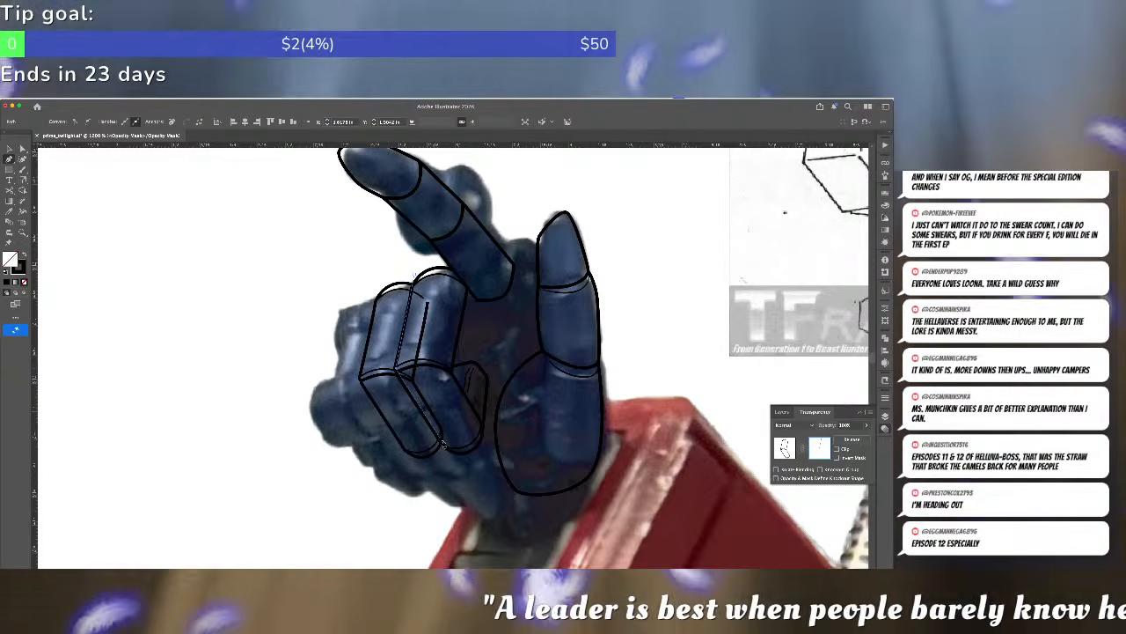
left_click(444, 449)
left_click(457, 434)
left_click(442, 288)
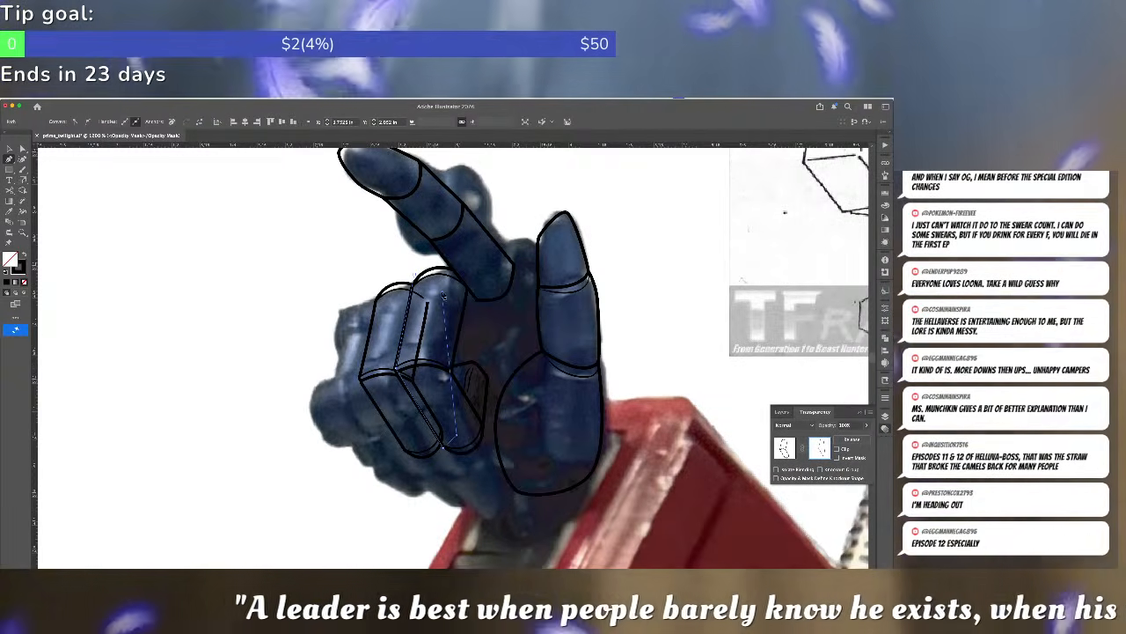
key("shift+x")
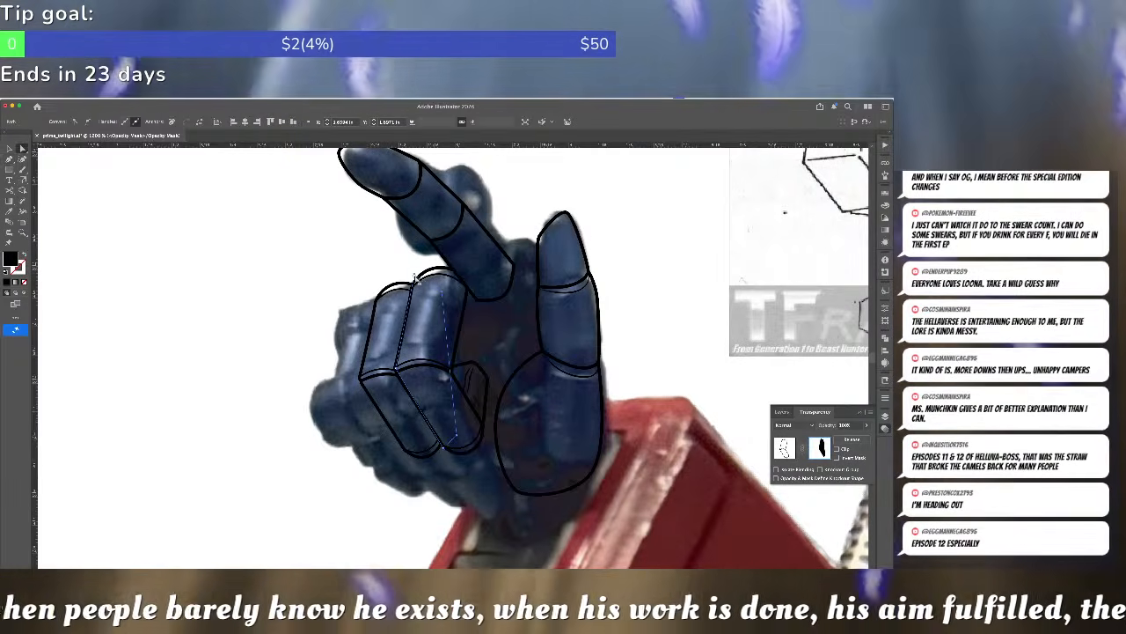
key("shift+c")
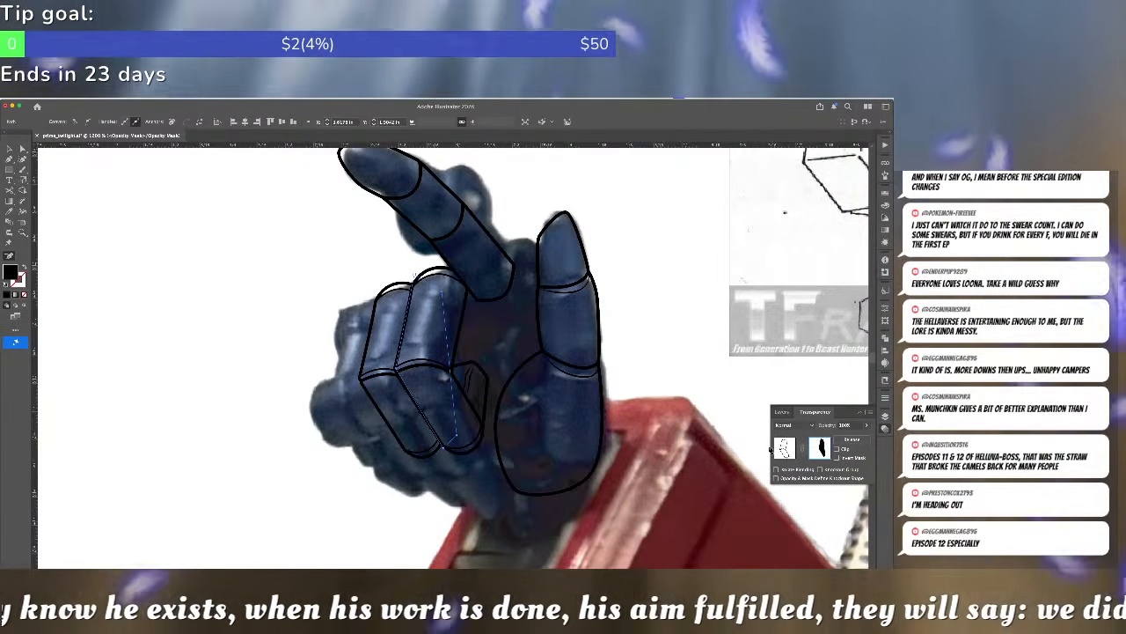
left_click(781, 449)
key("super+shift+a")
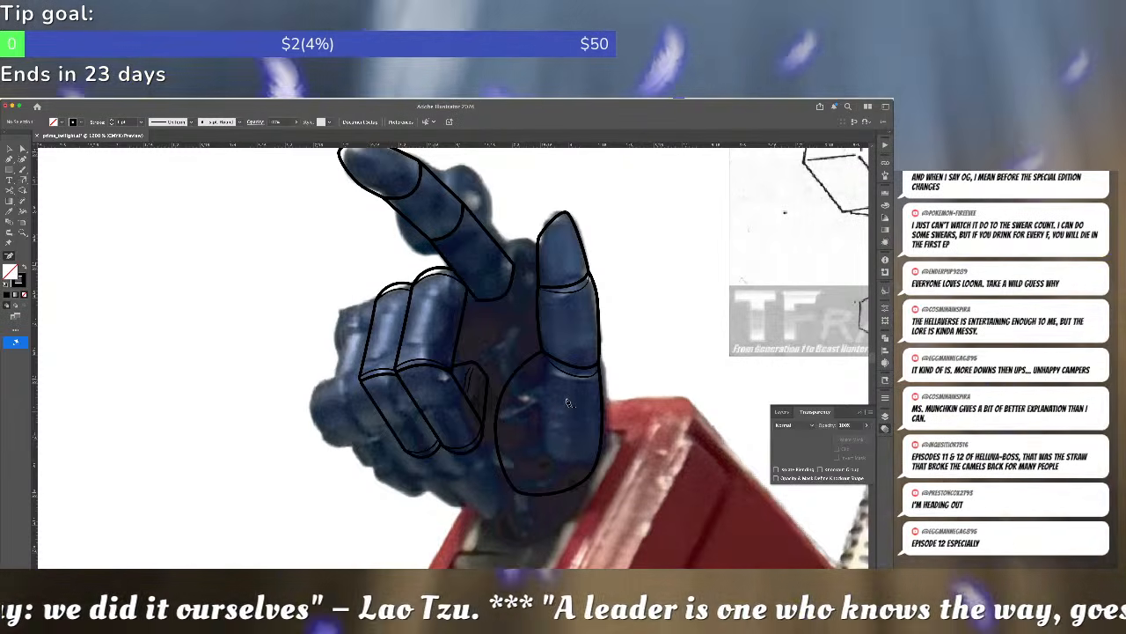
- Isolate the second finger's line group and shift its knuckle points slightly down and right to match the reference
left_click(365, 387)
double_click(379, 382)
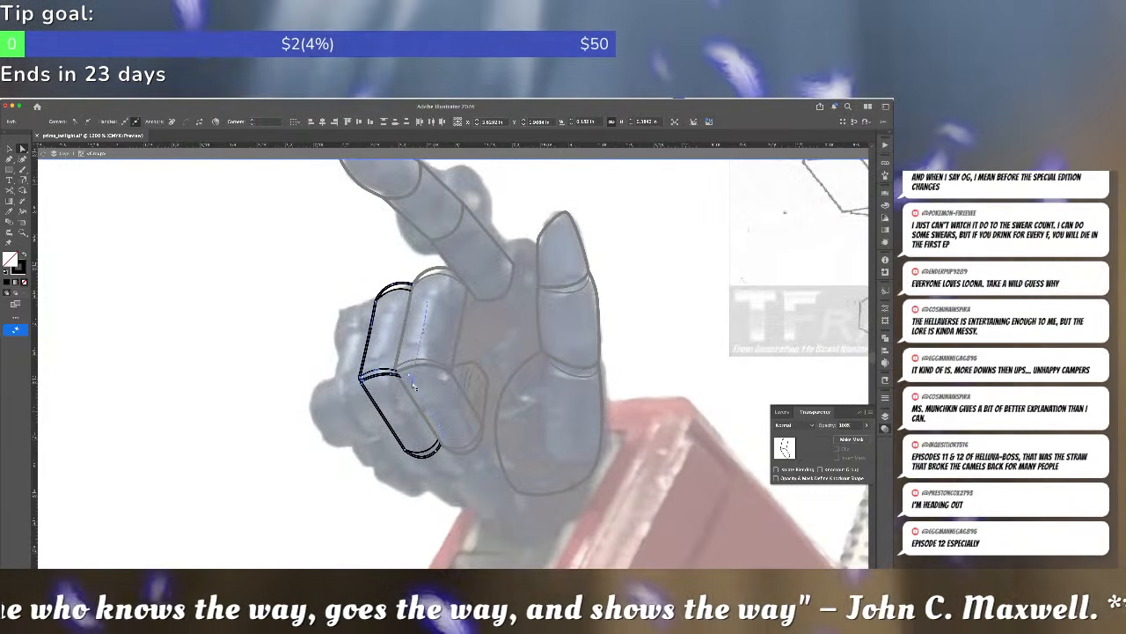
left_click_drag(413, 384, 418, 394)
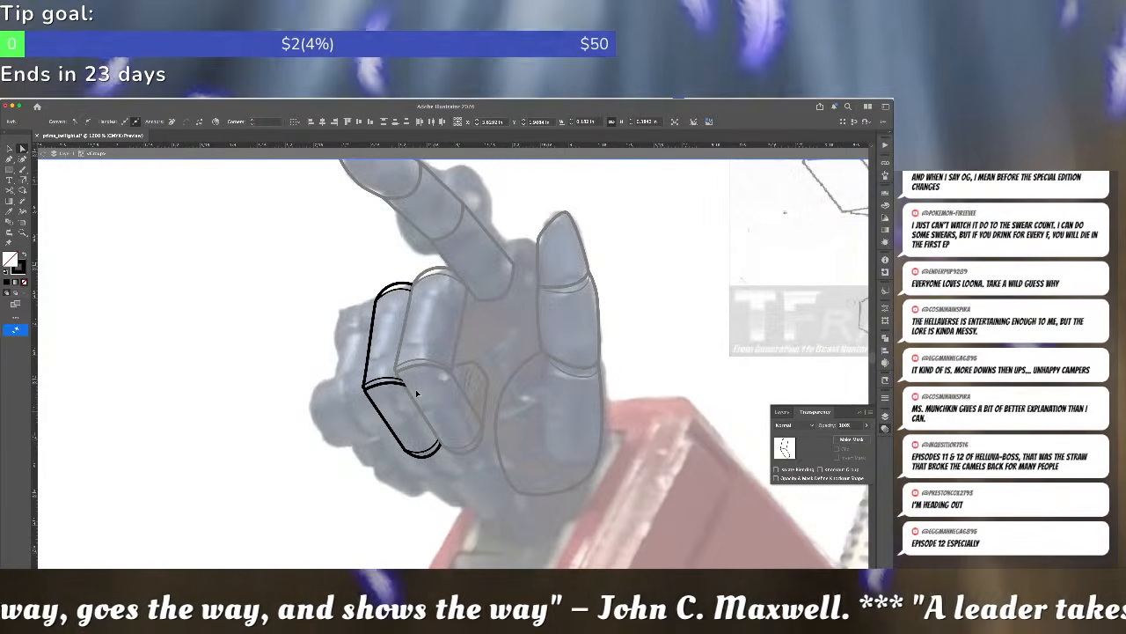
left_click(418, 394)
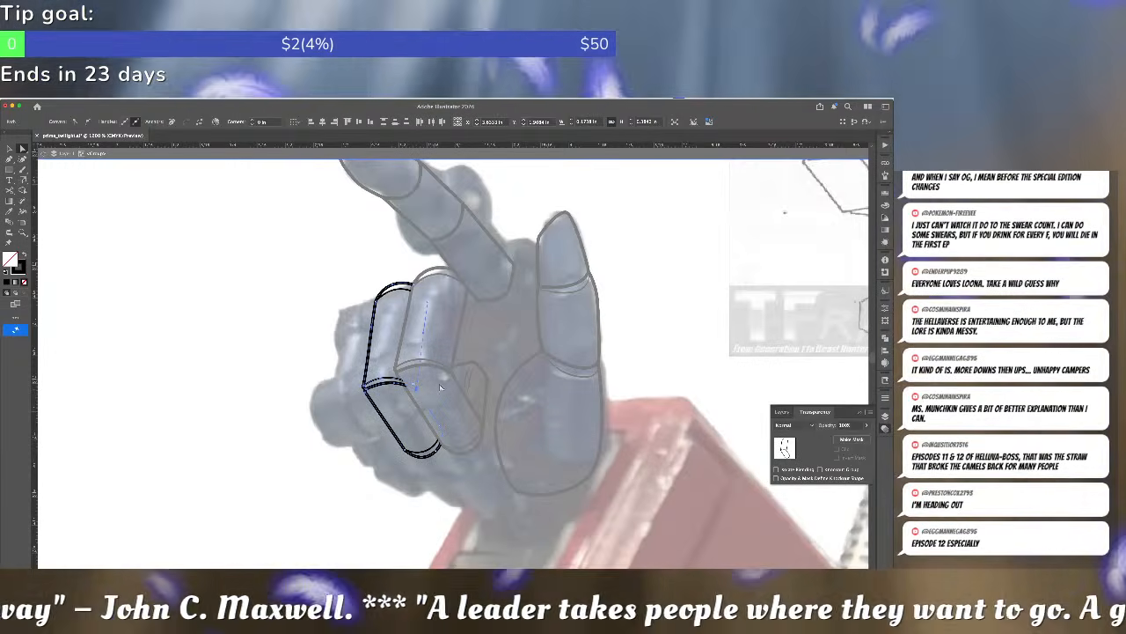
left_click(442, 387)
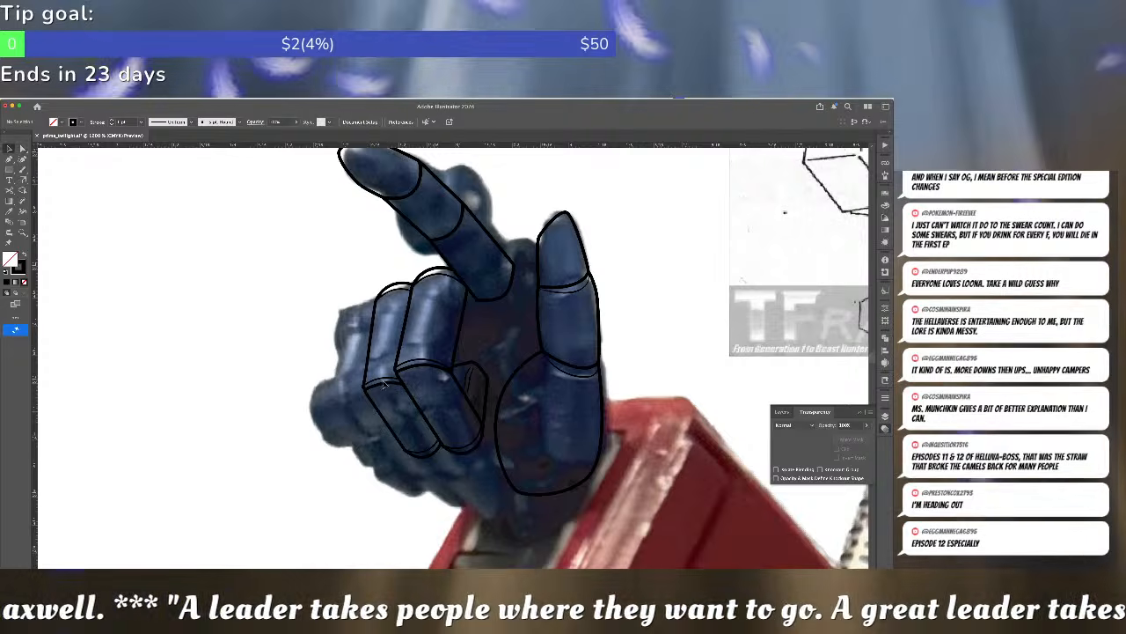
left_click(370, 374)
left_click(371, 401)
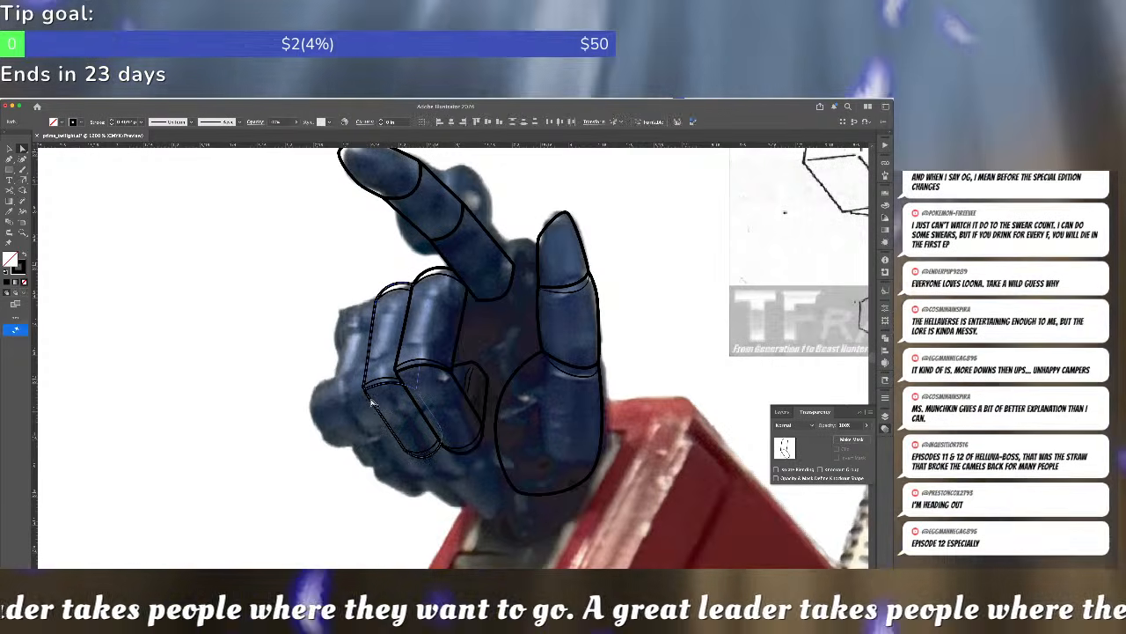
left_click(458, 345)
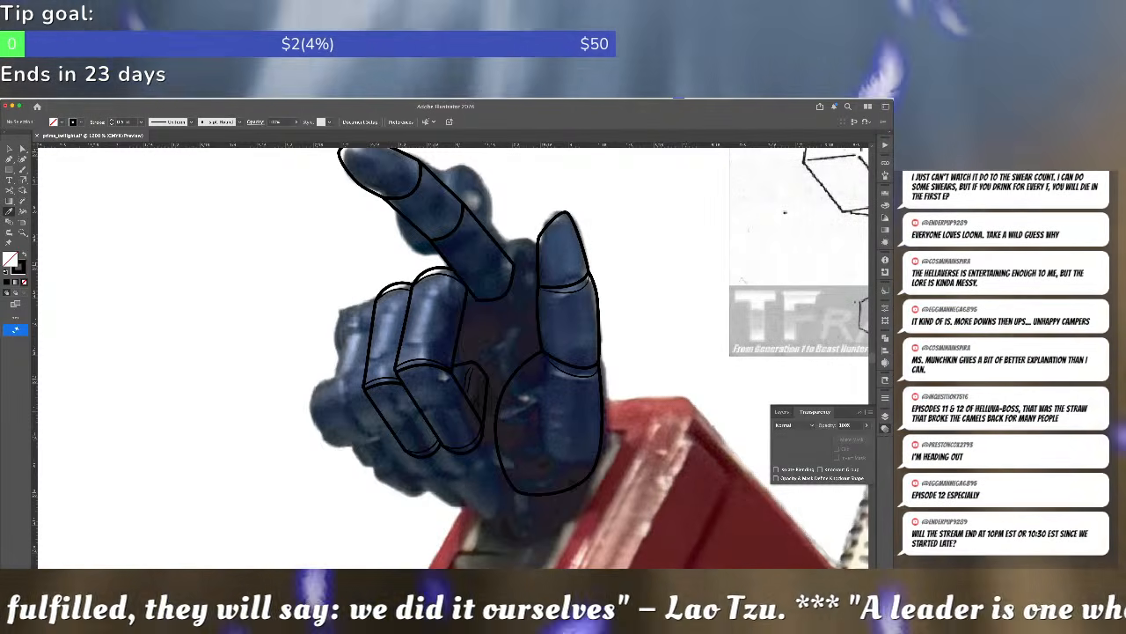
- Duplicate the masked second finger over the third folded finger, reduce the copy's height, and nudge it into place
left_click(330, 359)
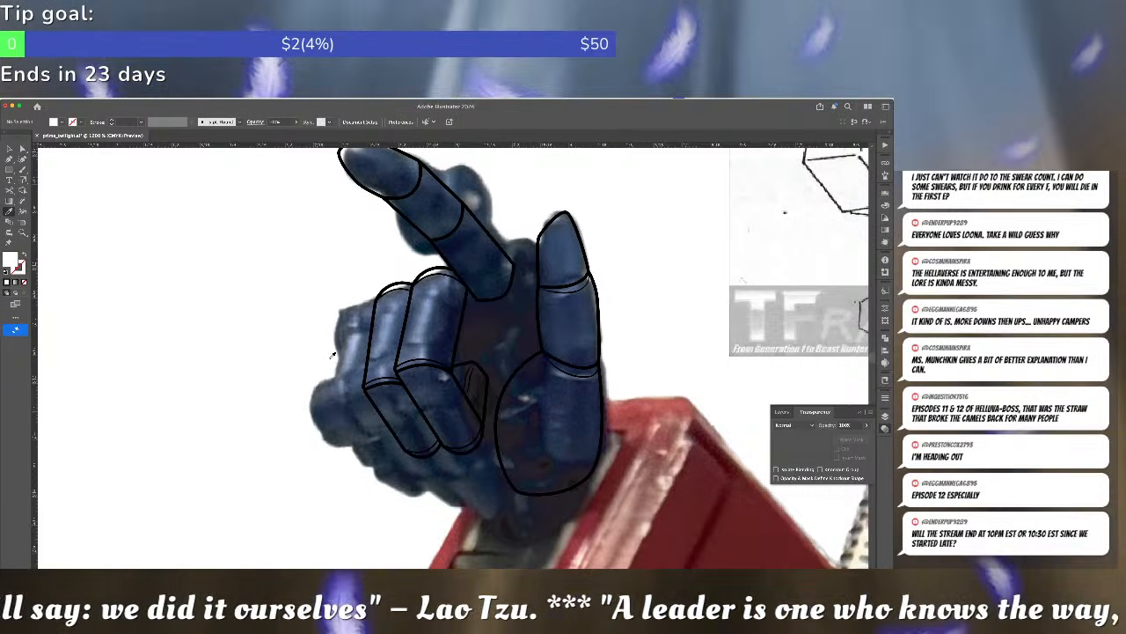
key("v")
left_click(381, 414)
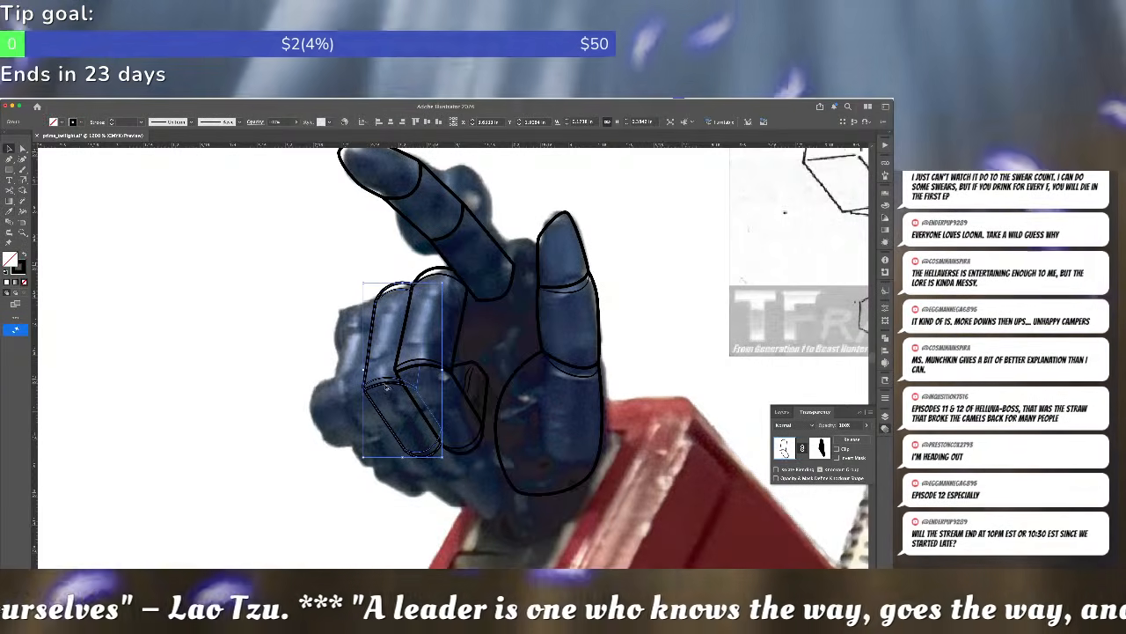
left_click_drag(385, 392, 361, 404)
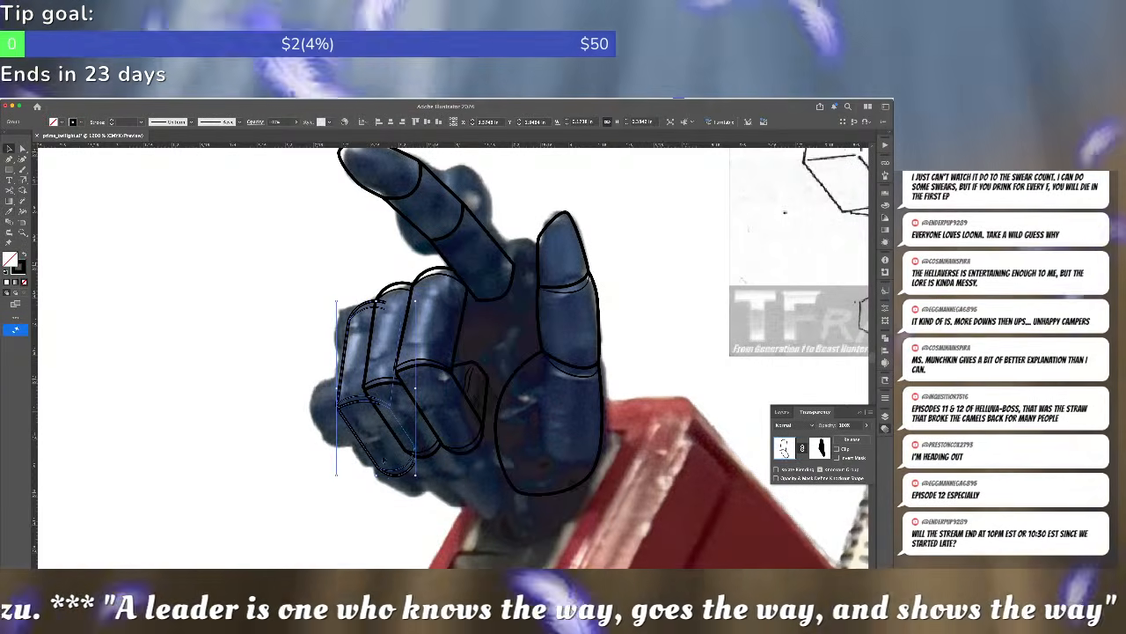
left_click_drag(377, 475, 379, 445)
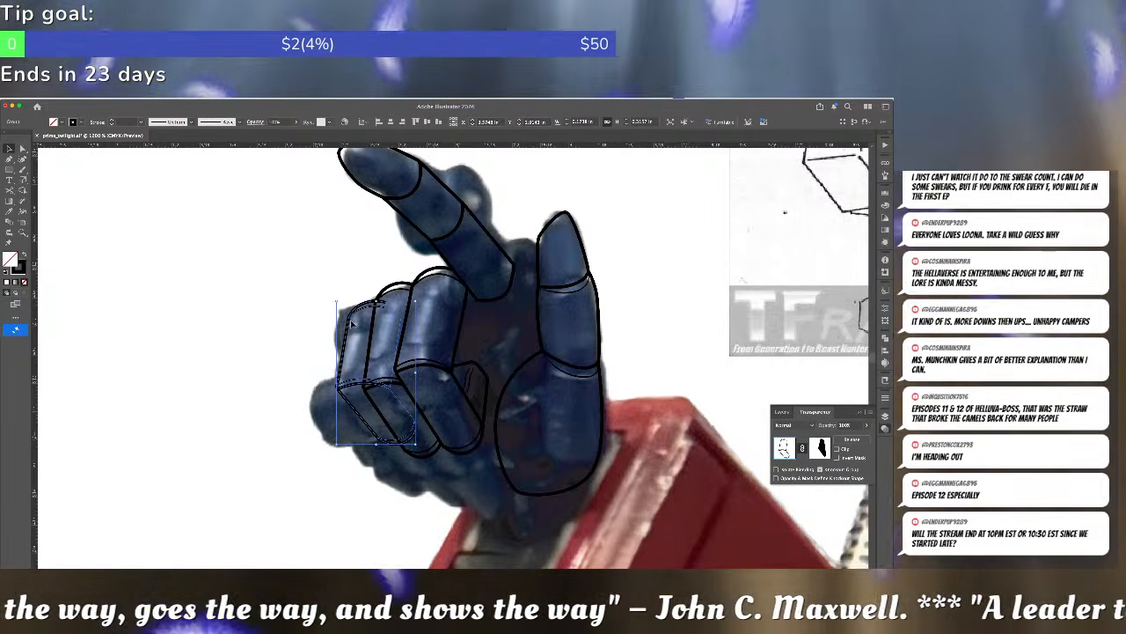
left_click(352, 324)
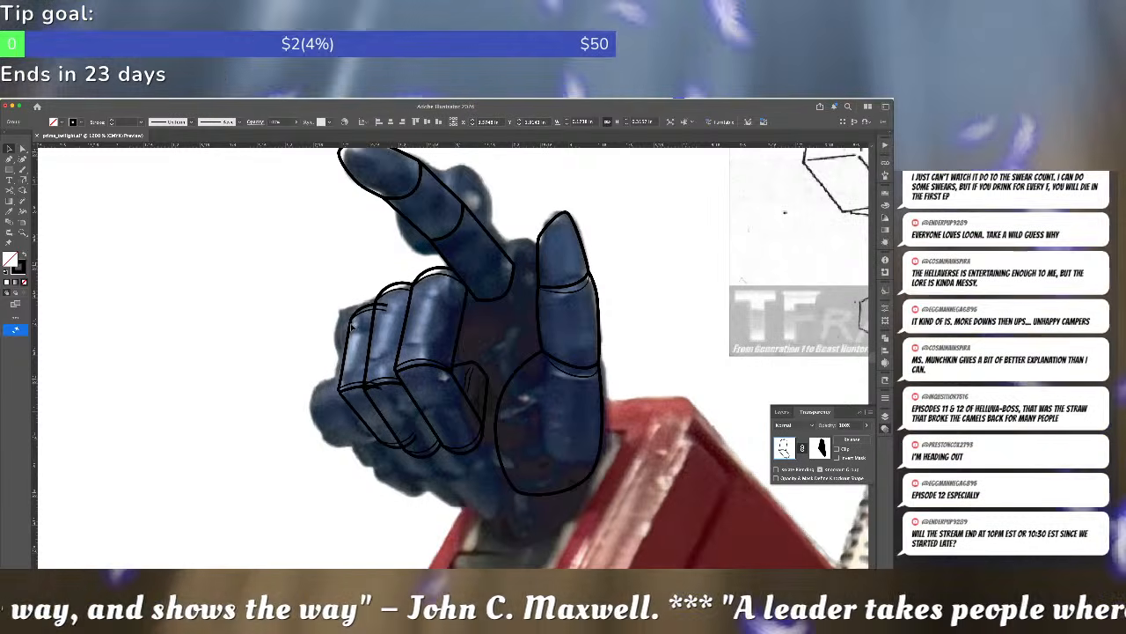
left_click_drag(351, 323, 343, 327)
- Isolate the third finger's line group and move its knuckle points slightly down and right, and leave the inner group
double_click(343, 364)
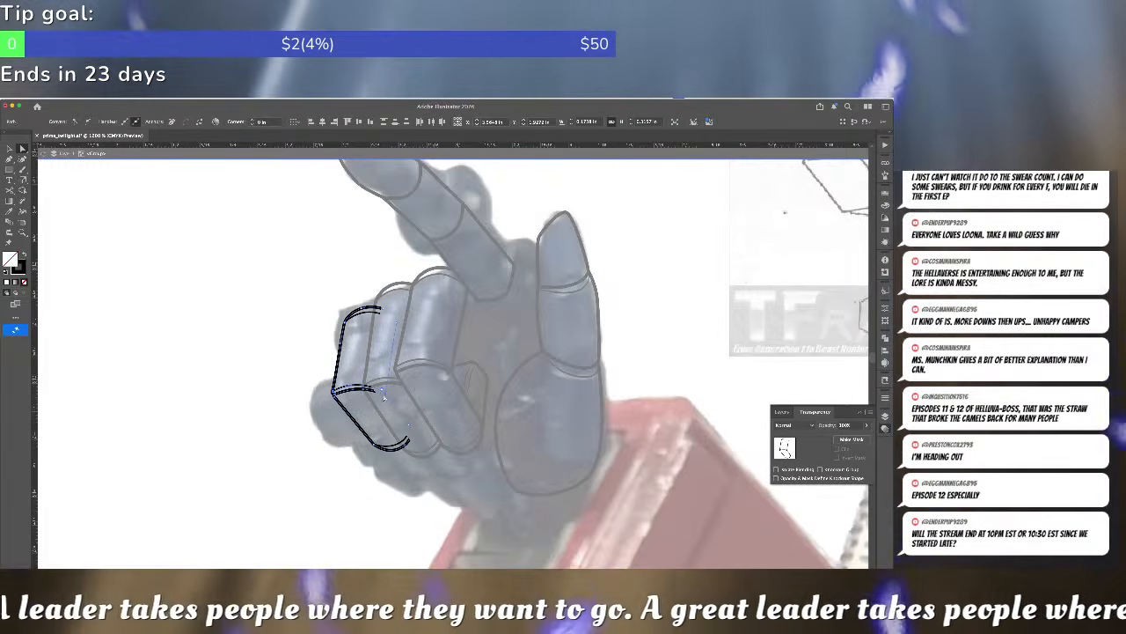
left_click_drag(385, 396, 396, 401)
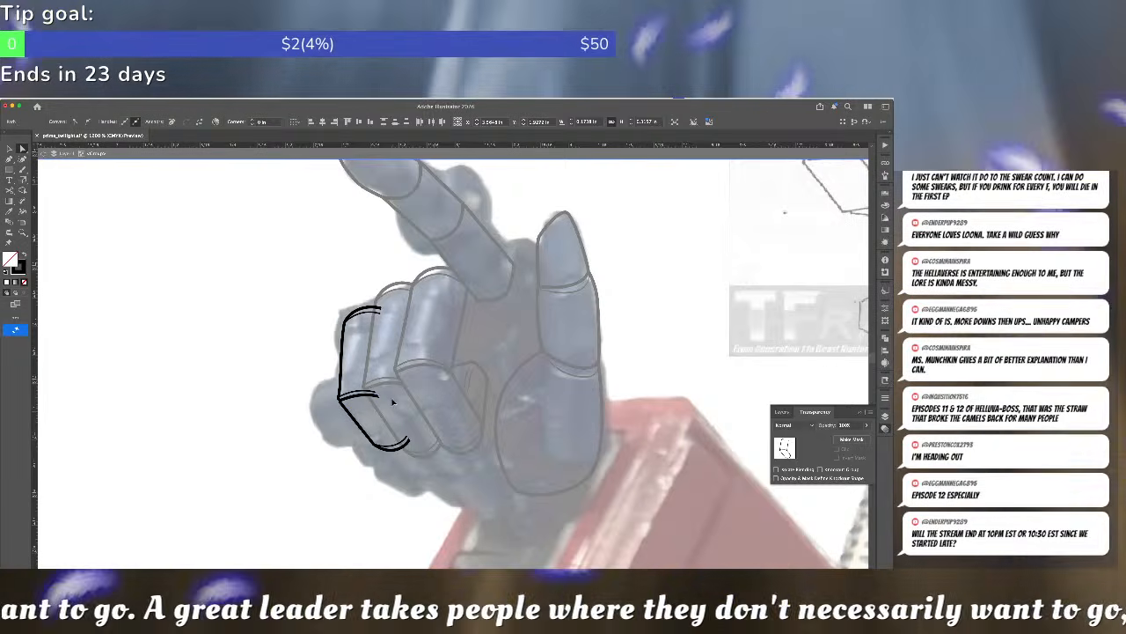
left_click(341, 399)
left_click(343, 398)
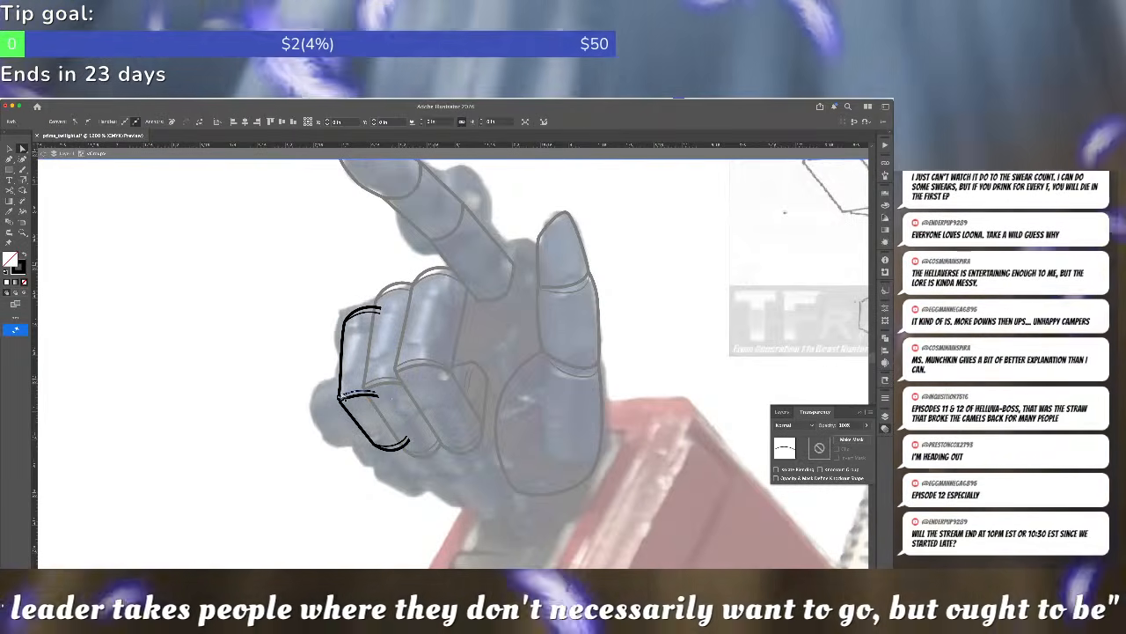
scroll(343, 398, "up", 3)
left_click(349, 391)
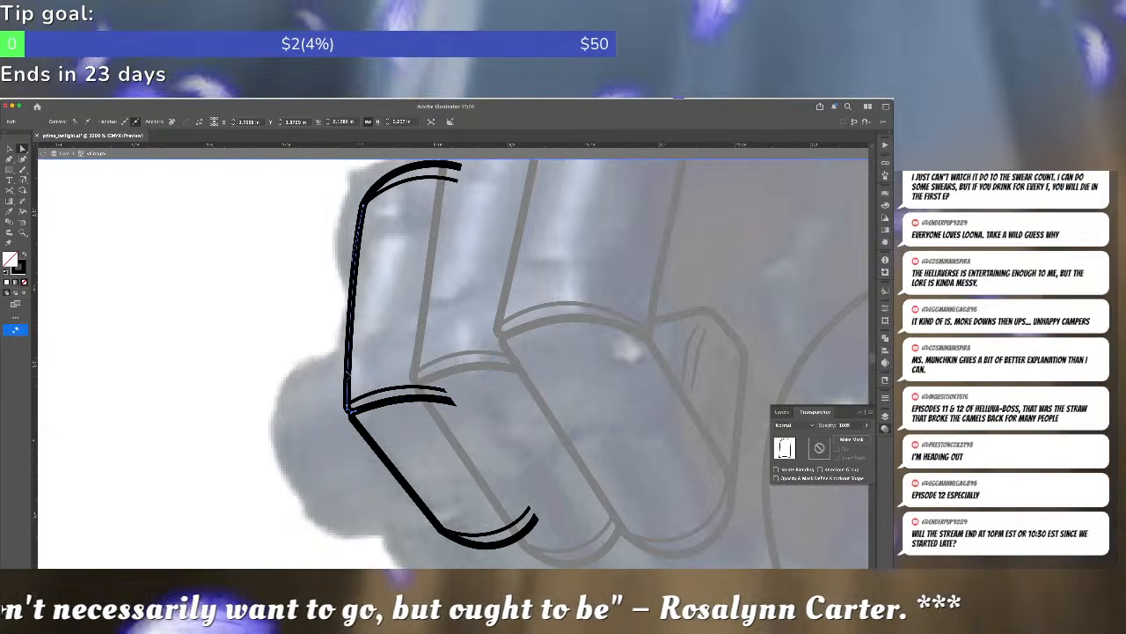
left_click(370, 360)
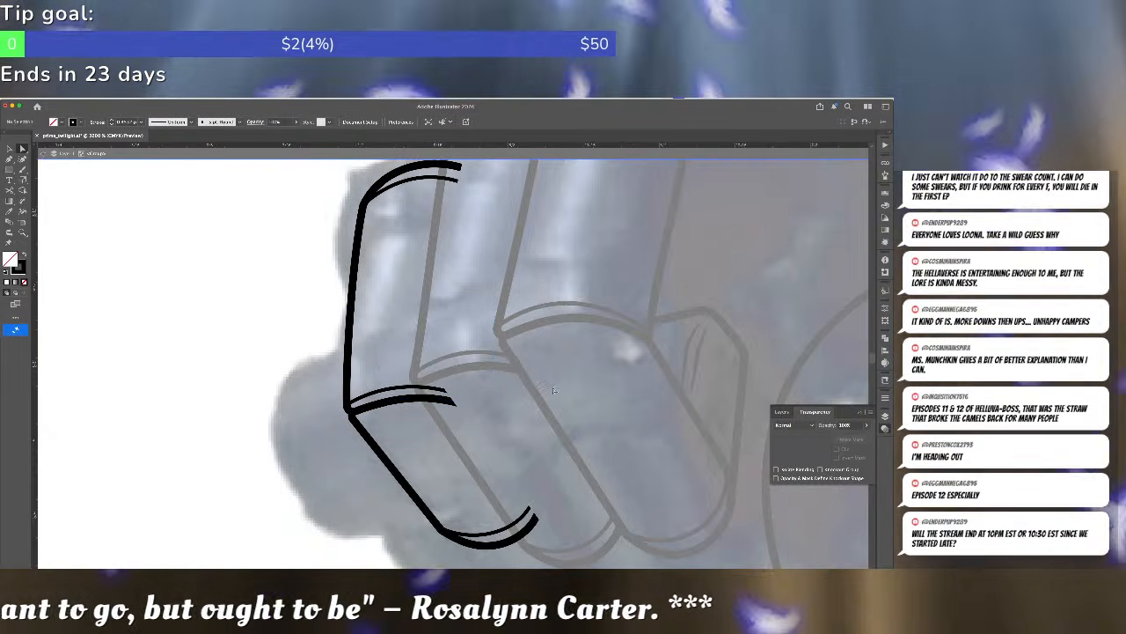
left_click(64, 153)
- Edit the third folded finger's opacity mask, moving its points to hide the overlapping lines at the knuckle, fingertip and top, and leave mask editing
left_click(377, 199)
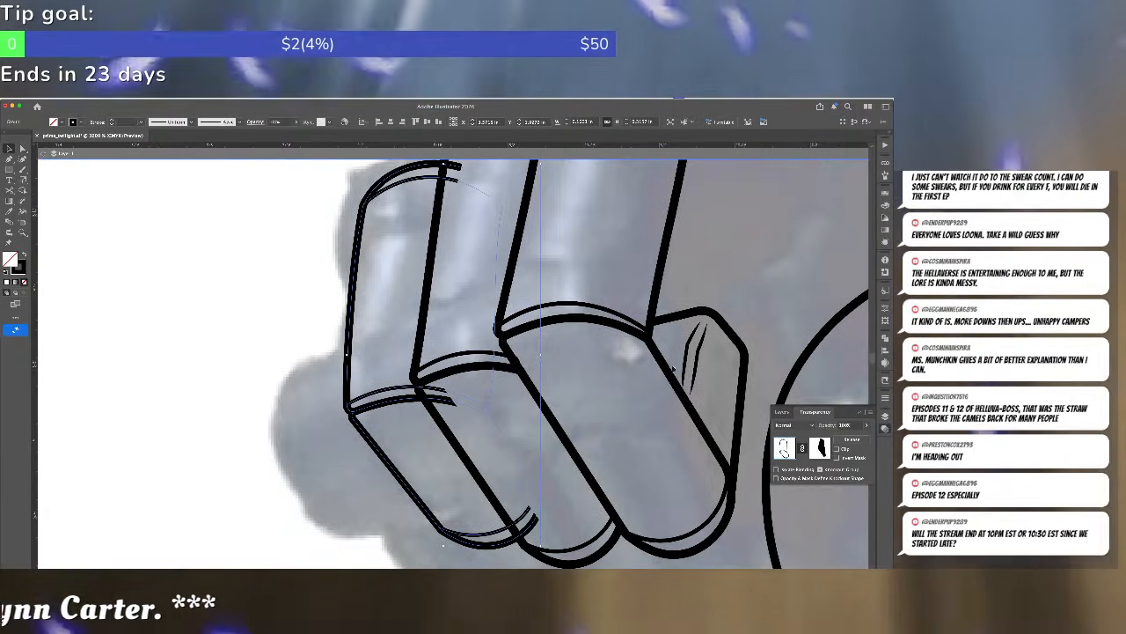
left_click(821, 448)
key("a")
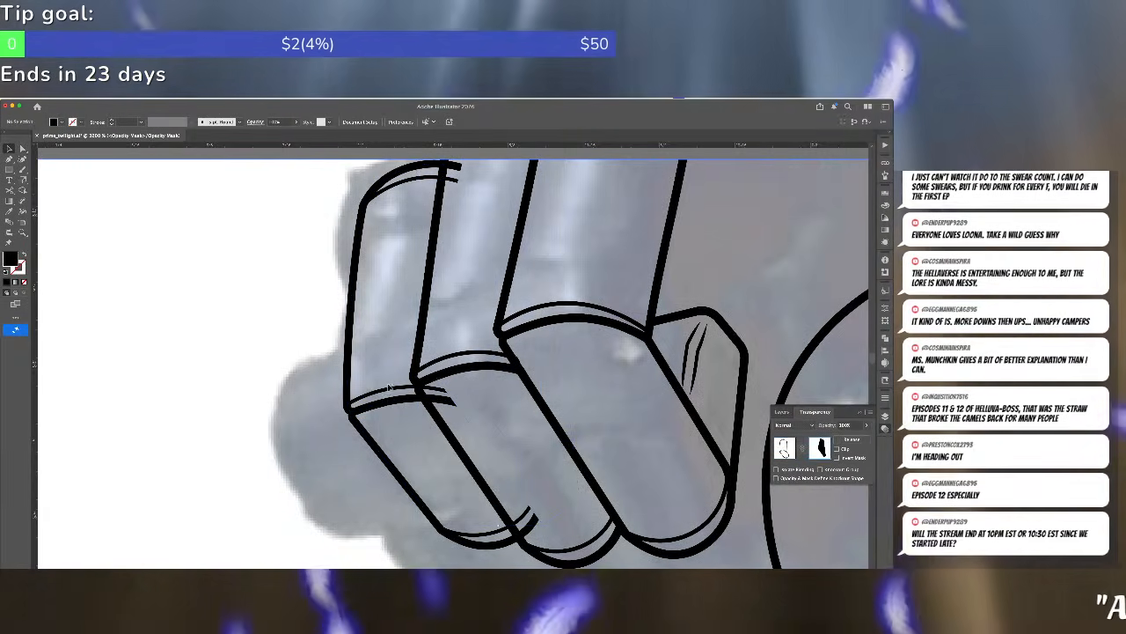
left_click_drag(415, 356, 413, 378)
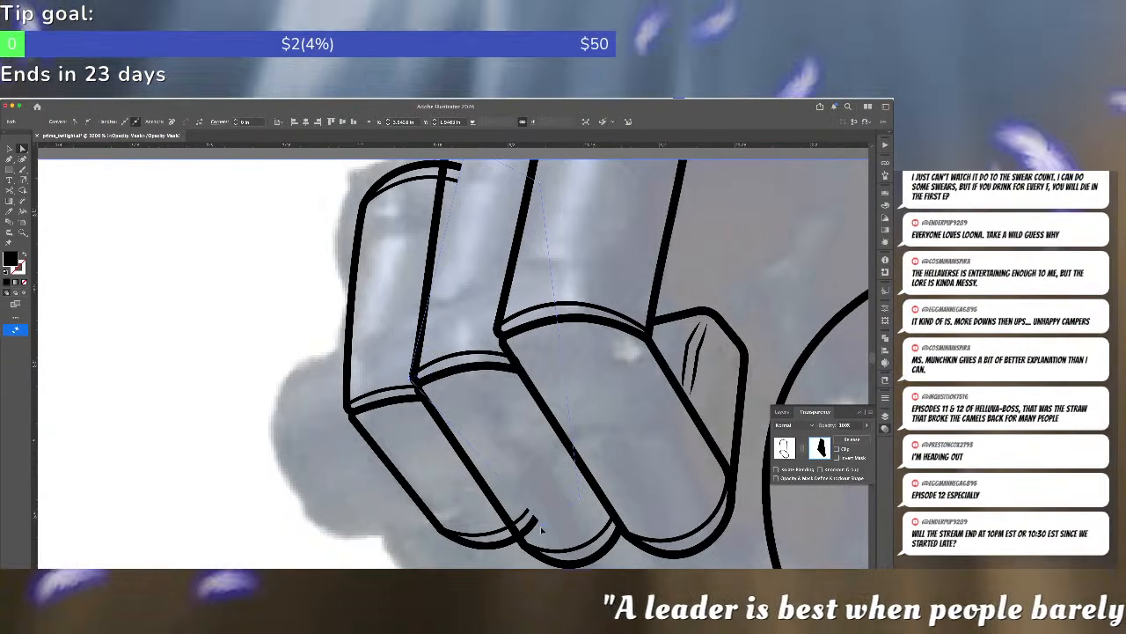
left_click_drag(543, 525, 526, 544)
scroll(472, 428, "up", 5)
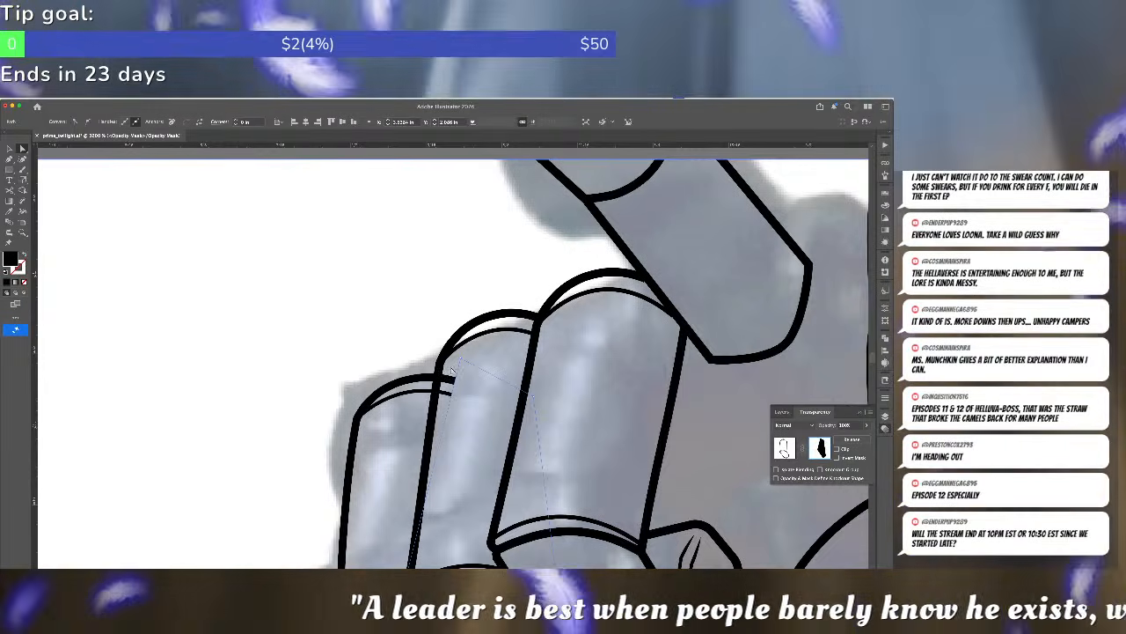
left_click_drag(459, 360, 443, 358)
left_click(429, 327)
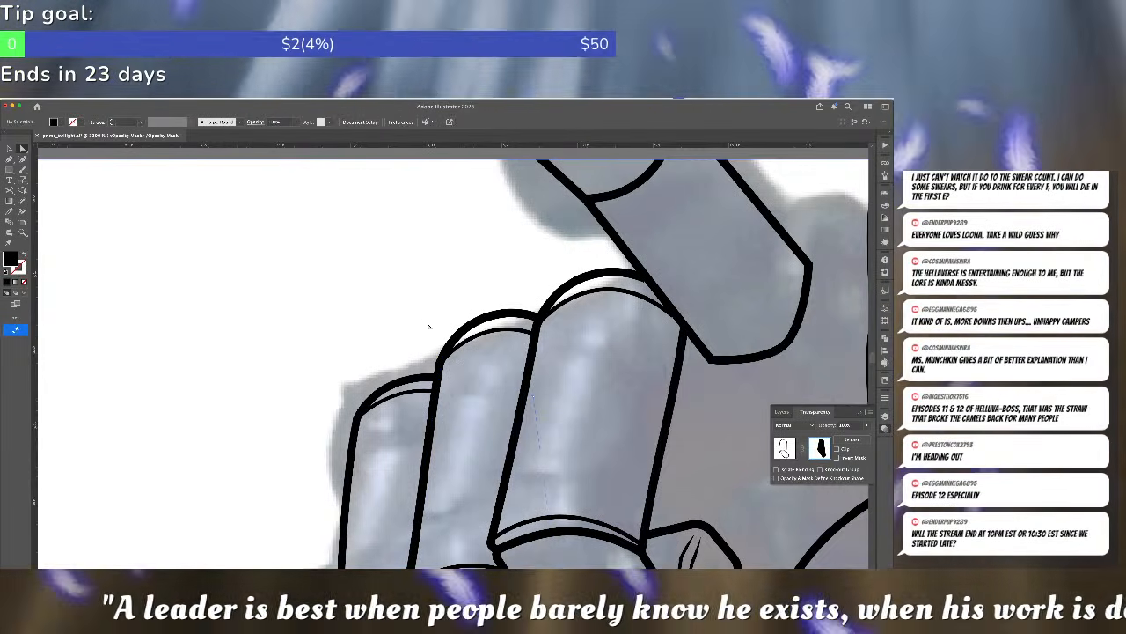
scroll(430, 322, "down", 4)
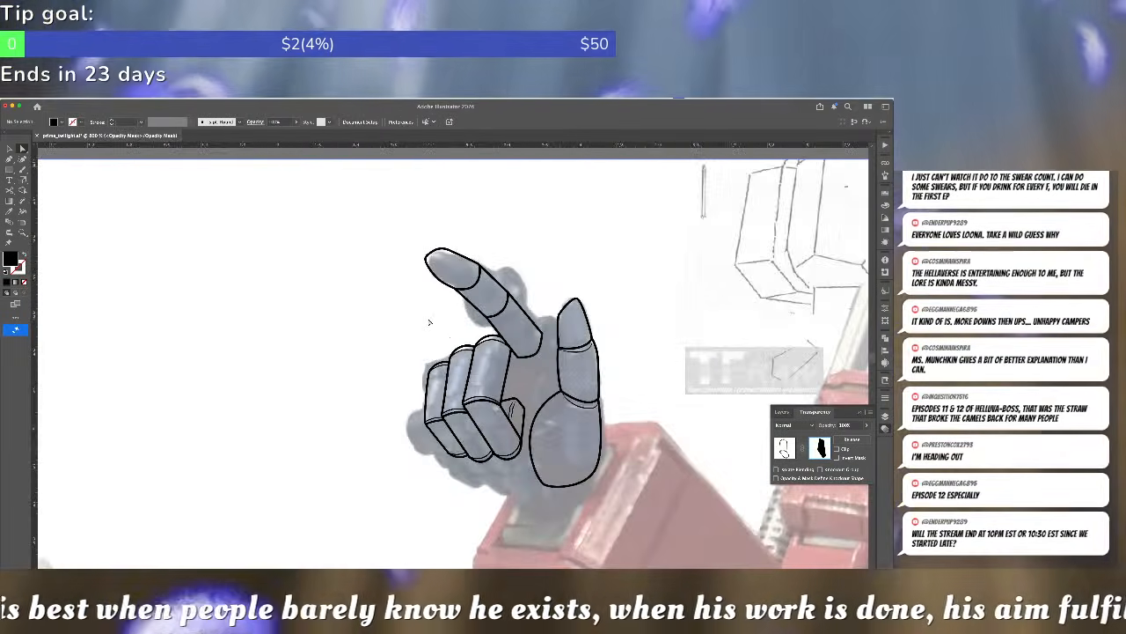
left_click(785, 449)
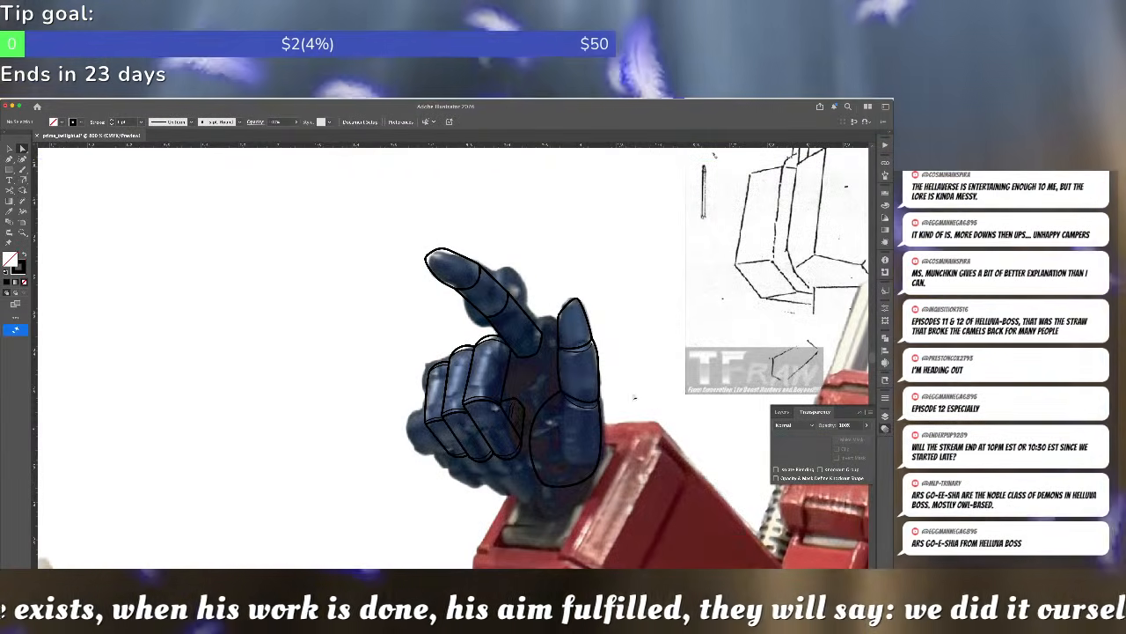
- Draw a curved outline for the palm's lower edge from the folded fingers to the thumb base with the Pen tool
key("p")
left_click(460, 457)
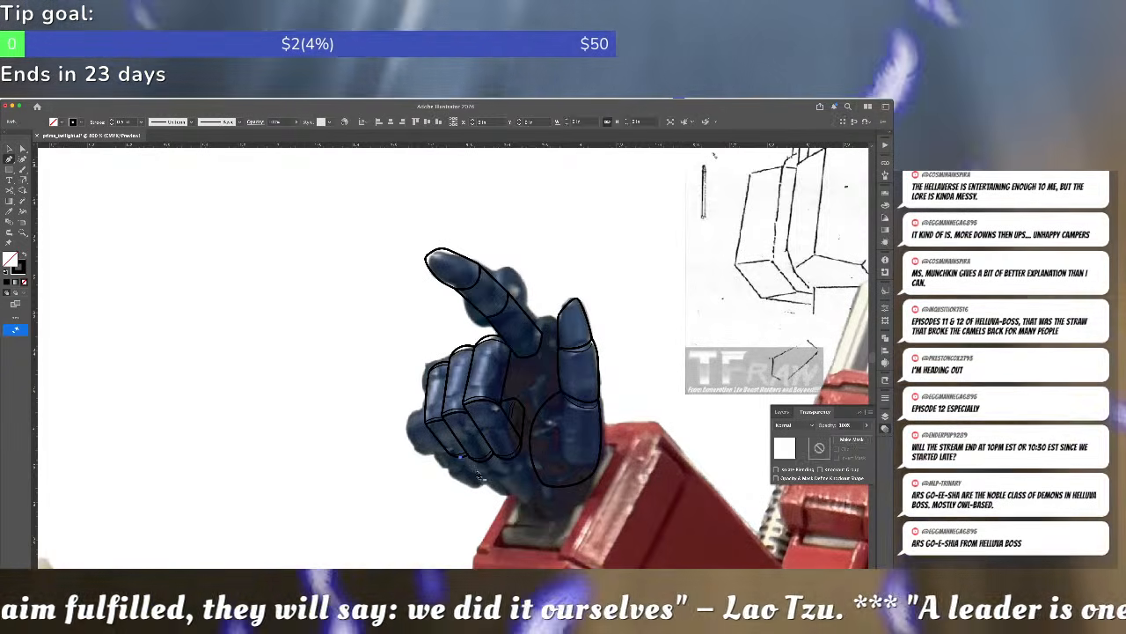
left_click_drag(546, 487, 603, 459)
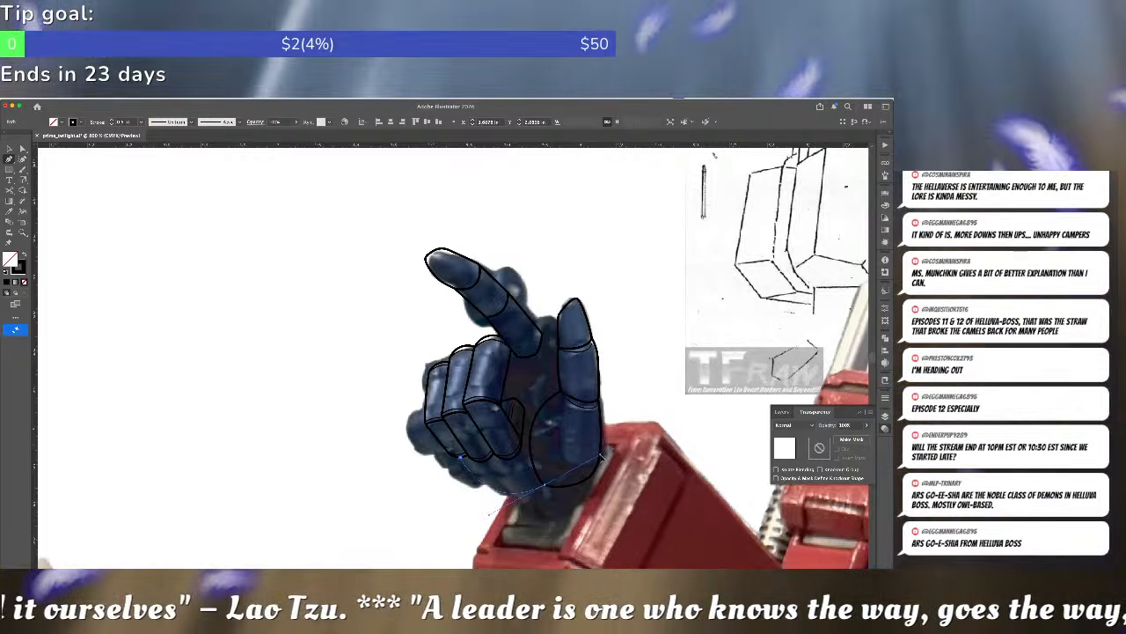
key("a")
left_click(648, 431)
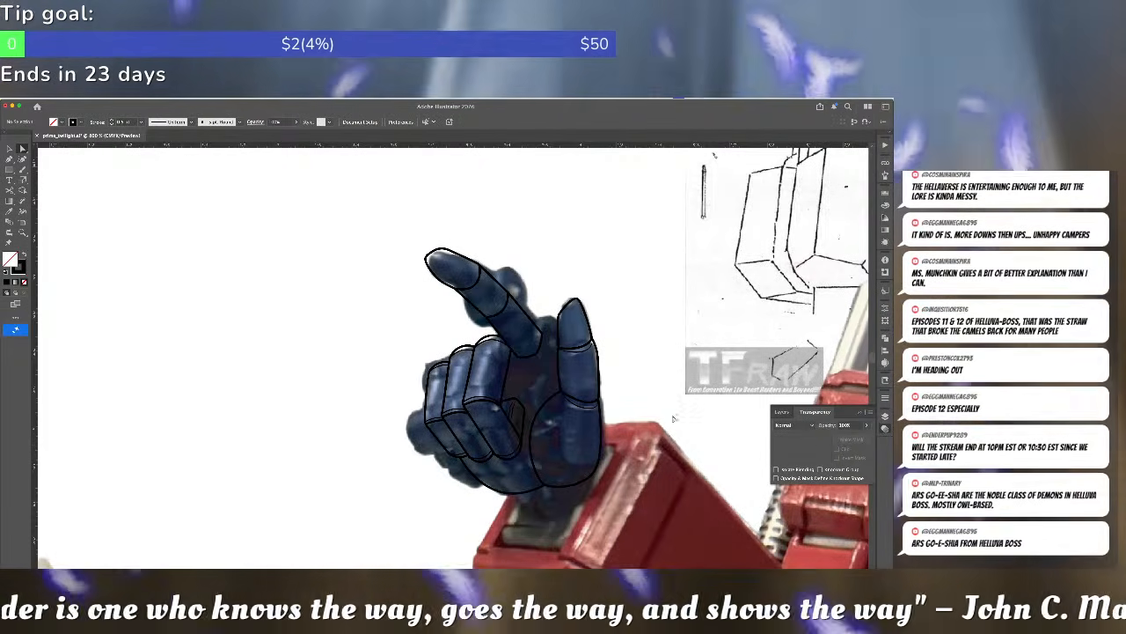
- Hide the reference artwork layer so only the hand's line art is shown
left_click(885, 416)
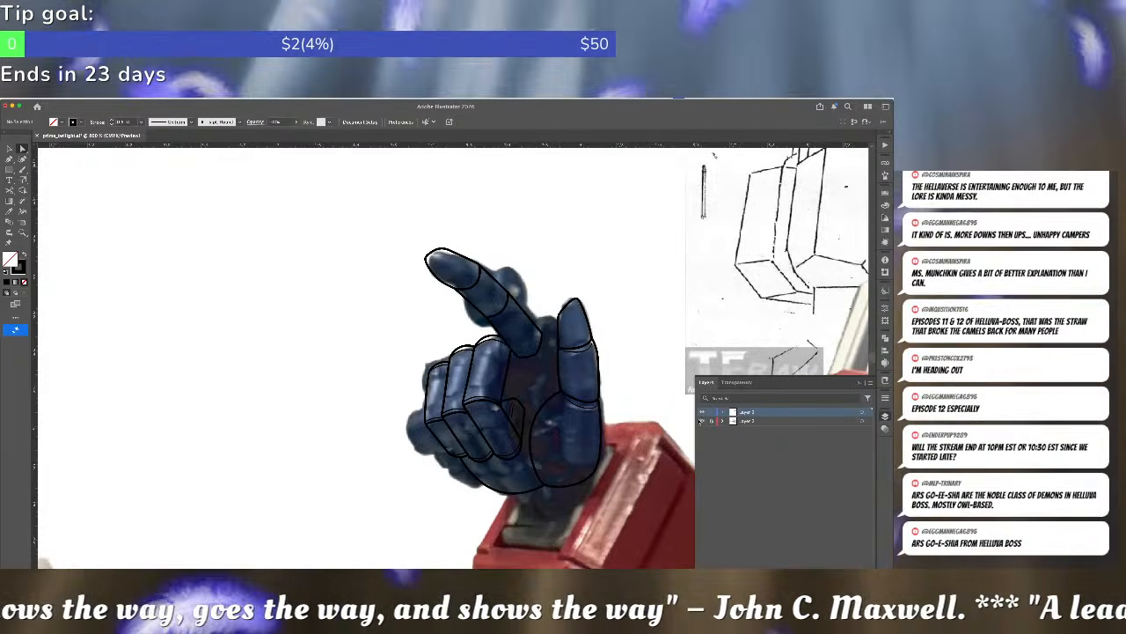
left_click(701, 420)
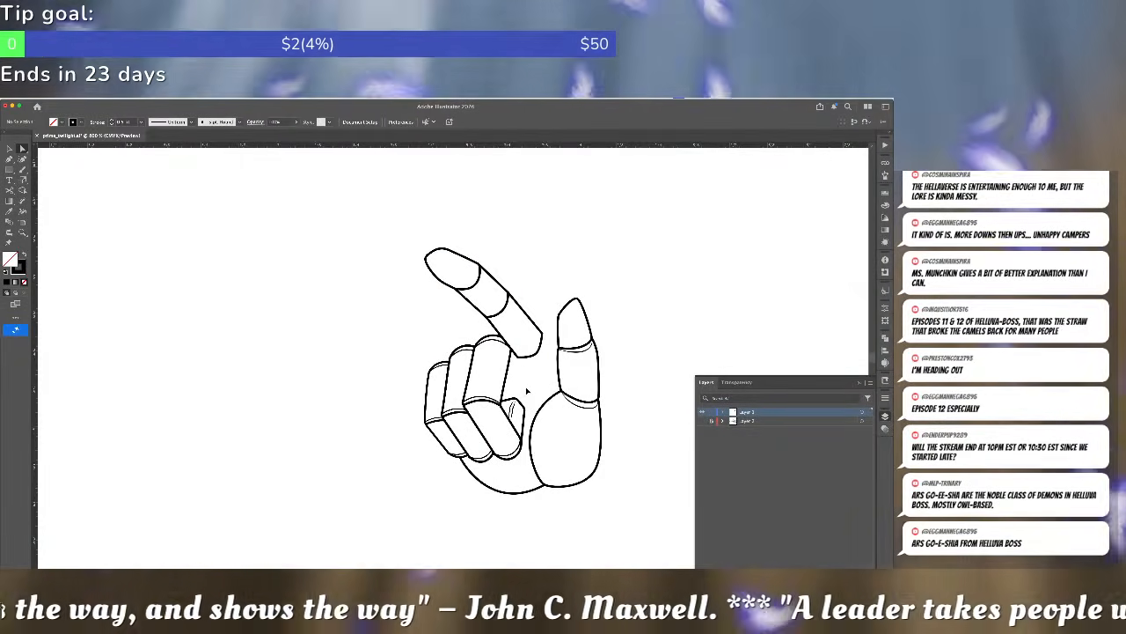
scroll(522, 381, "up", 1)
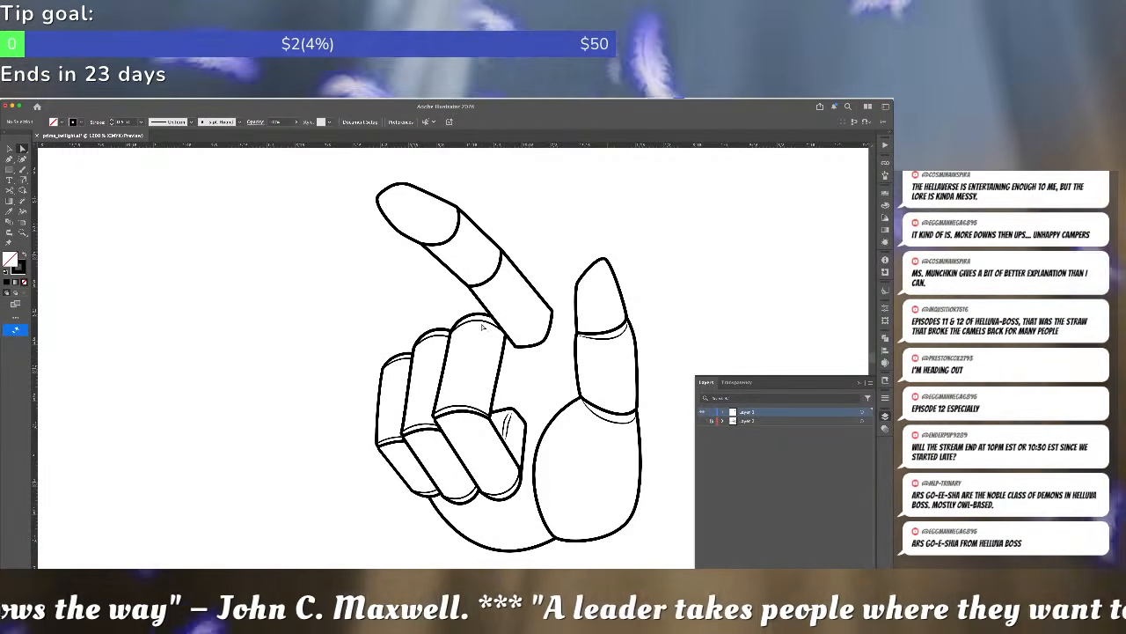
- Draw a thin curved detail line just below the pointing finger's tip joint and adjust its curvature to follow the joint
key("super+shift+a")
key("p")
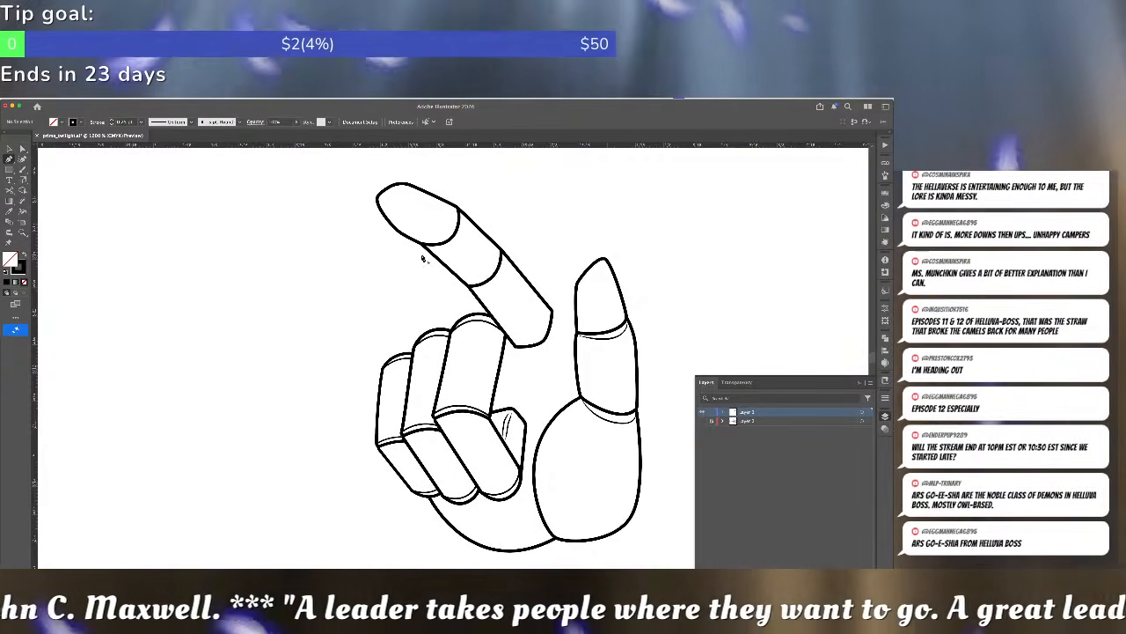
left_click(426, 247)
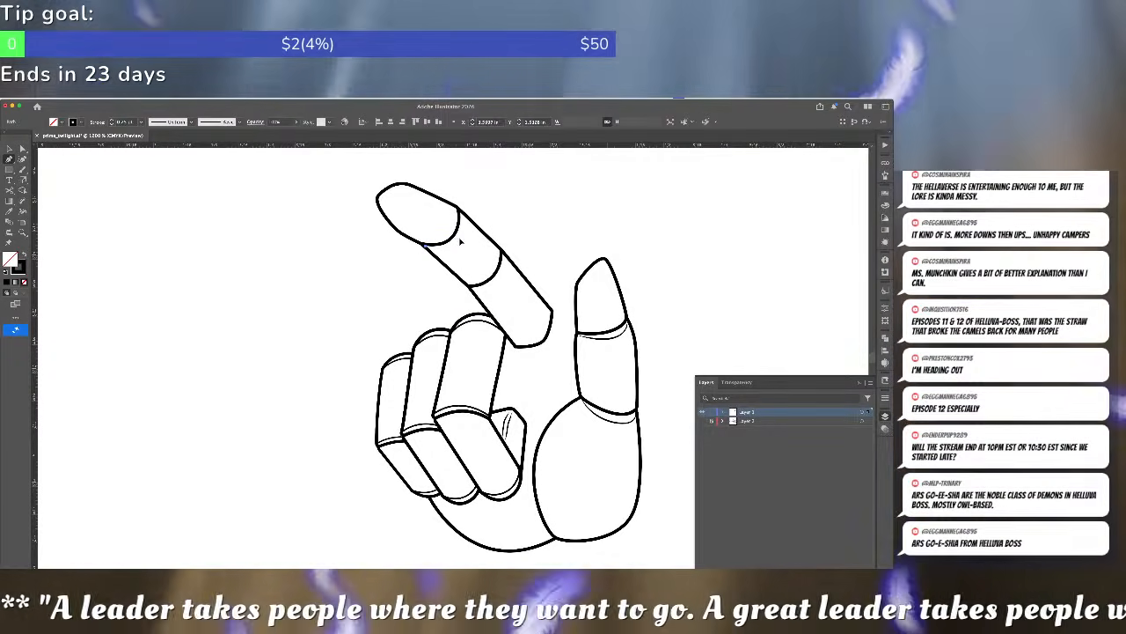
left_click_drag(460, 238, 467, 219)
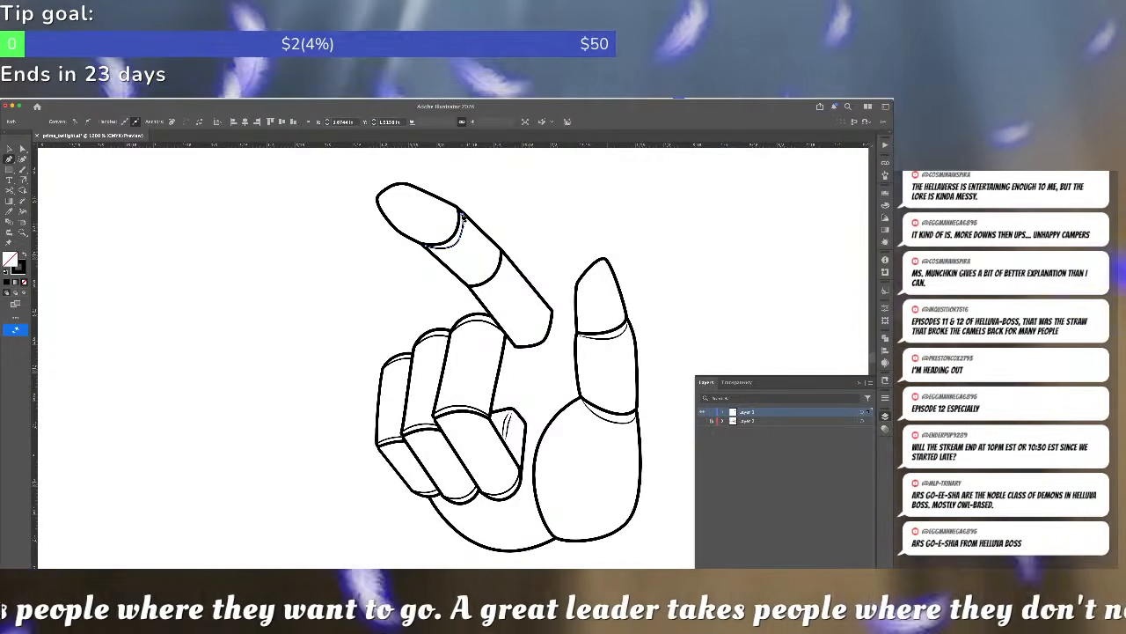
left_click(462, 213)
key("a")
left_click_drag(461, 239, 457, 234)
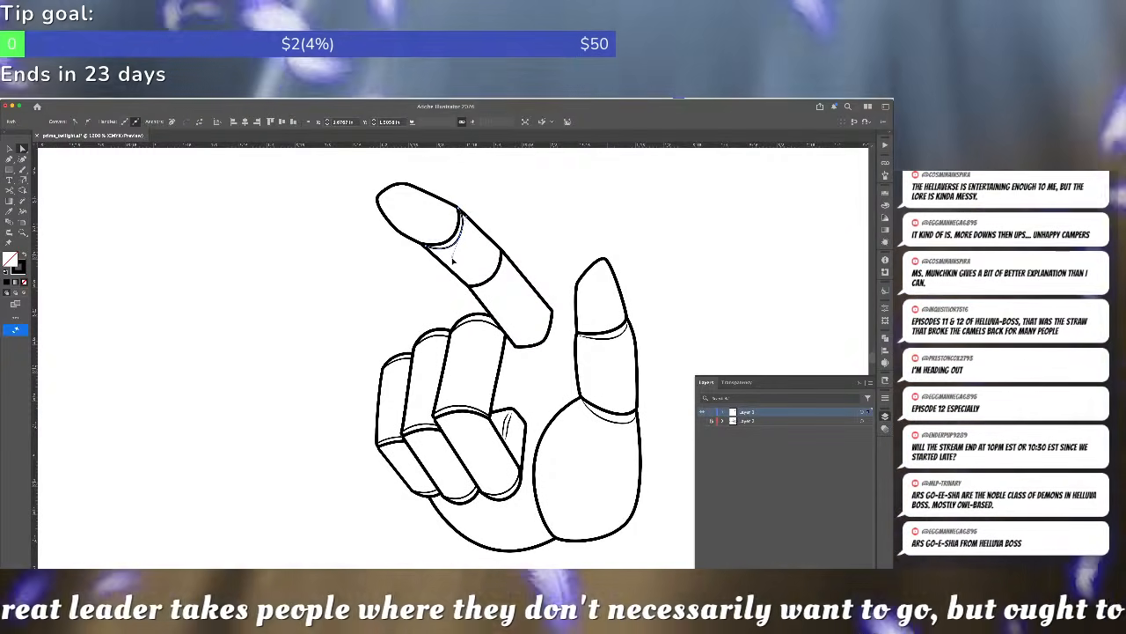
left_click(468, 258)
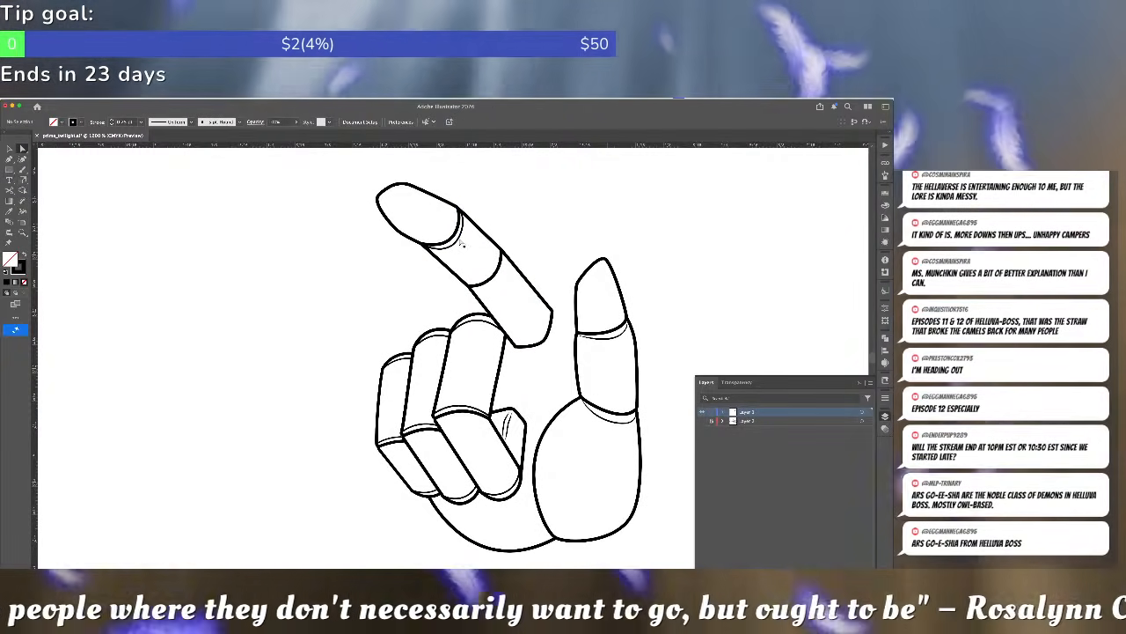
- Duplicate the thin detail line to the pointing finger's middle joint and fit its end points to the finger's edges
left_click_drag(461, 235, 507, 274)
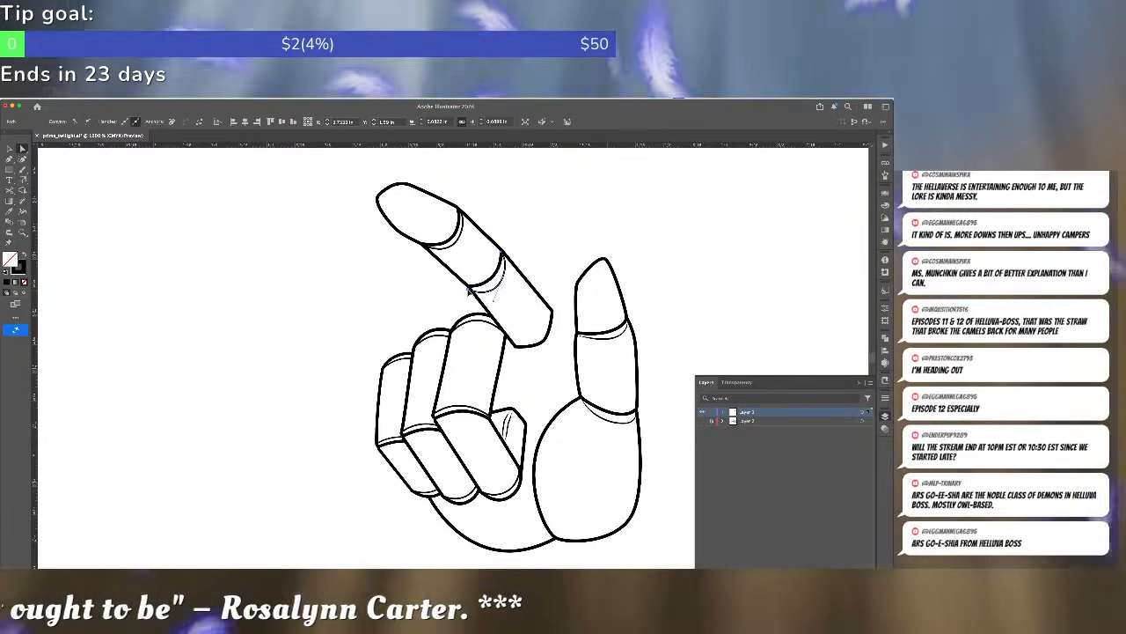
left_click(468, 290)
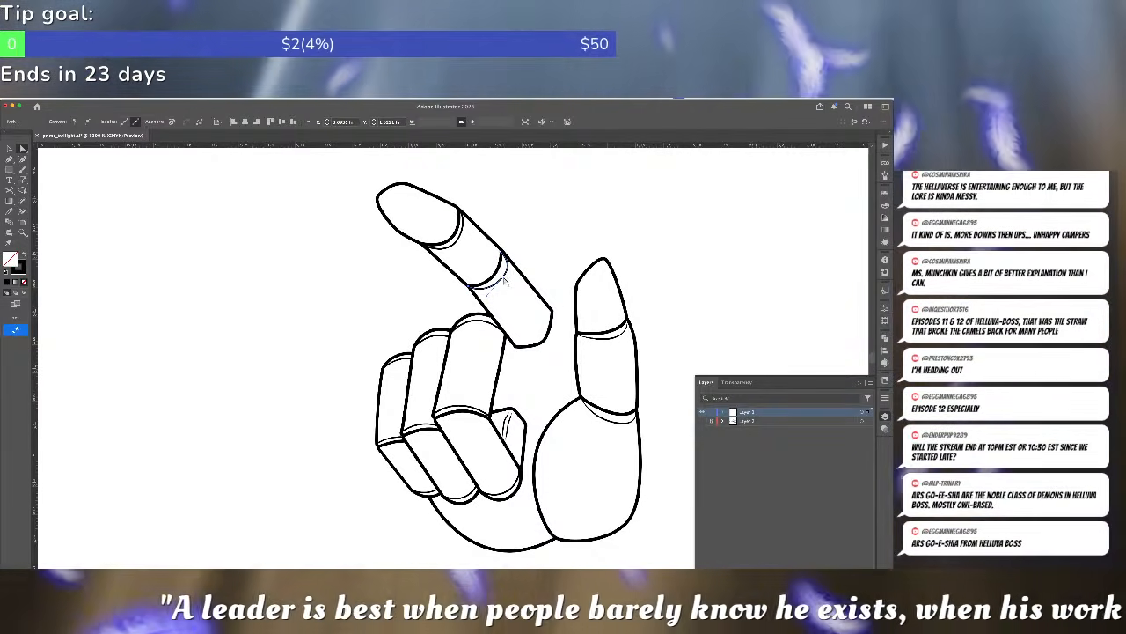
left_click(504, 257)
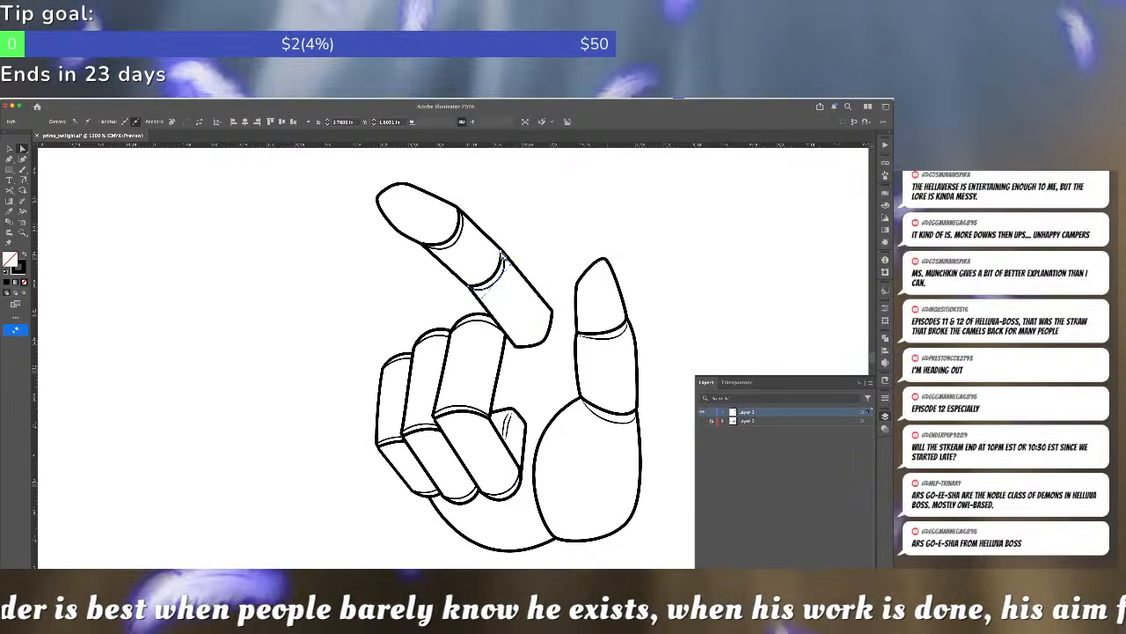
left_click(532, 245)
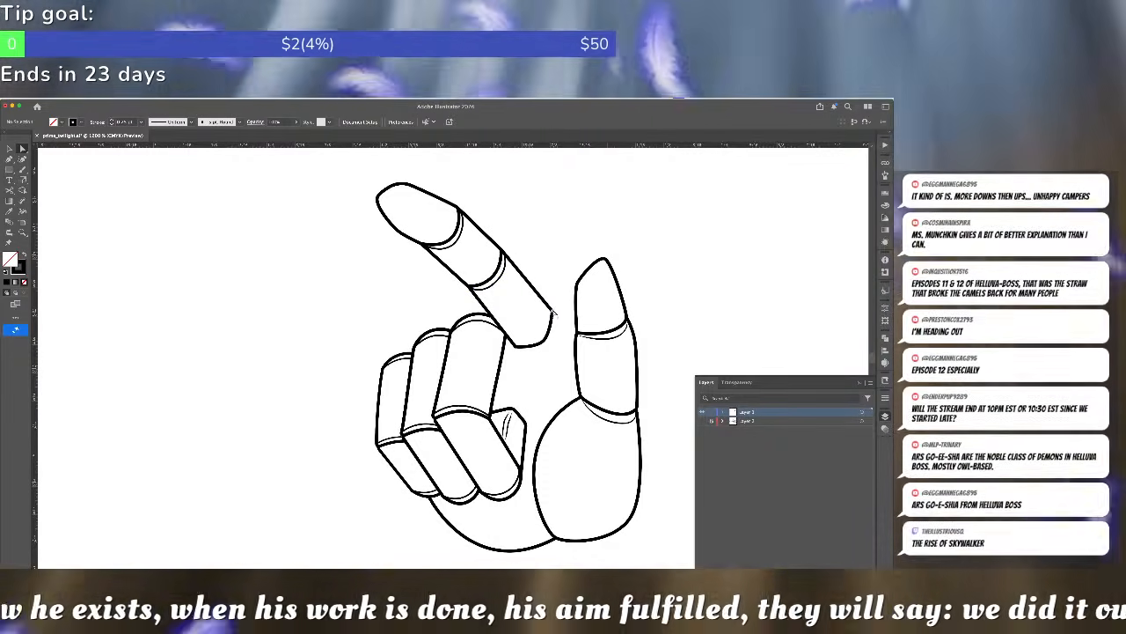
- Reshape the pointing finger's base by adjusting its lower end point, and remove the extra anchor point from the rounded end
left_click(553, 313)
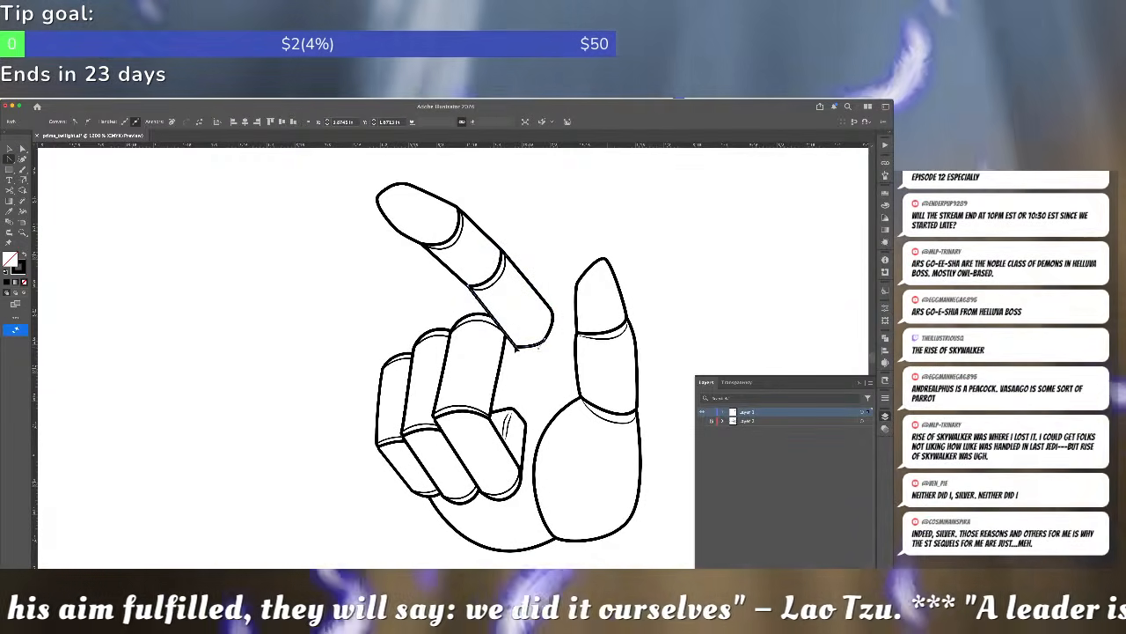
key("a")
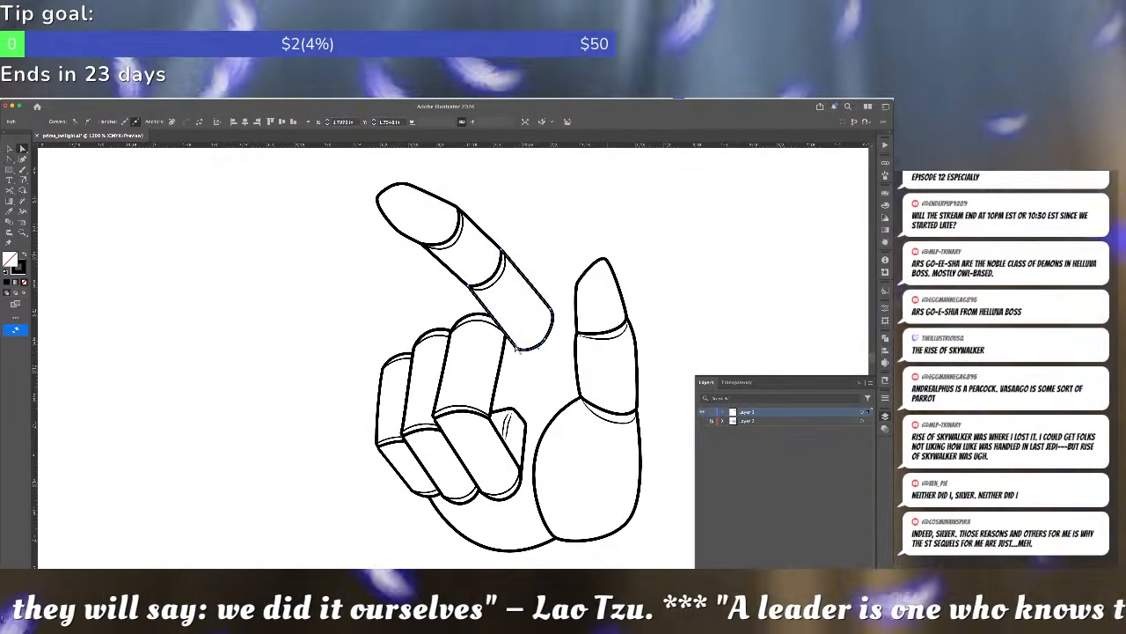
left_click_drag(521, 351, 514, 344)
left_click(554, 313)
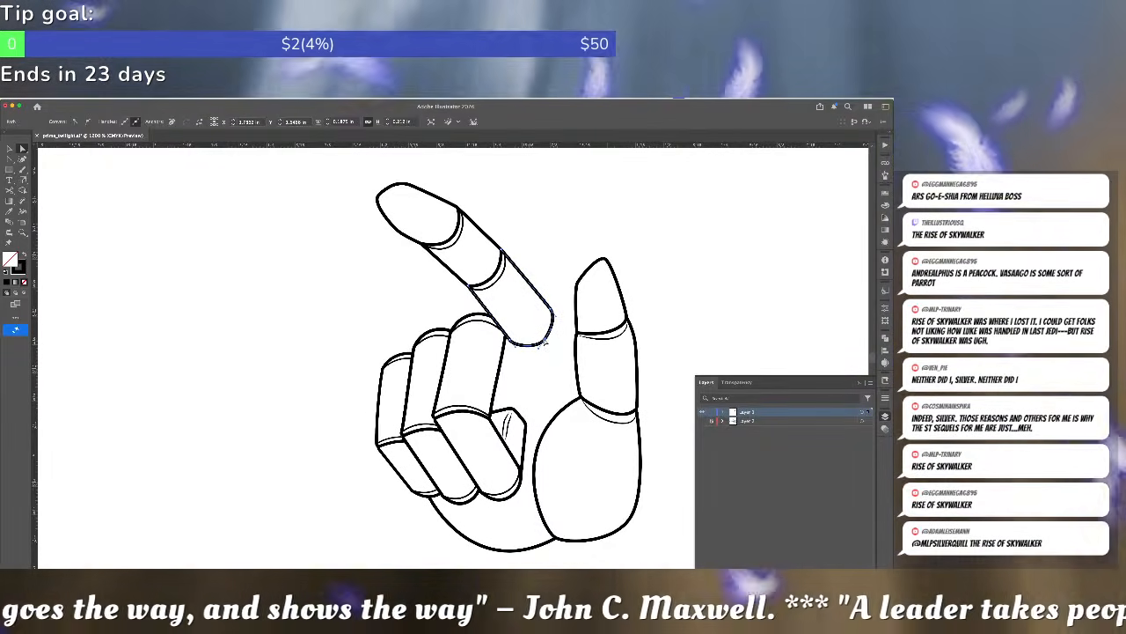
key("minus")
left_click(545, 342)
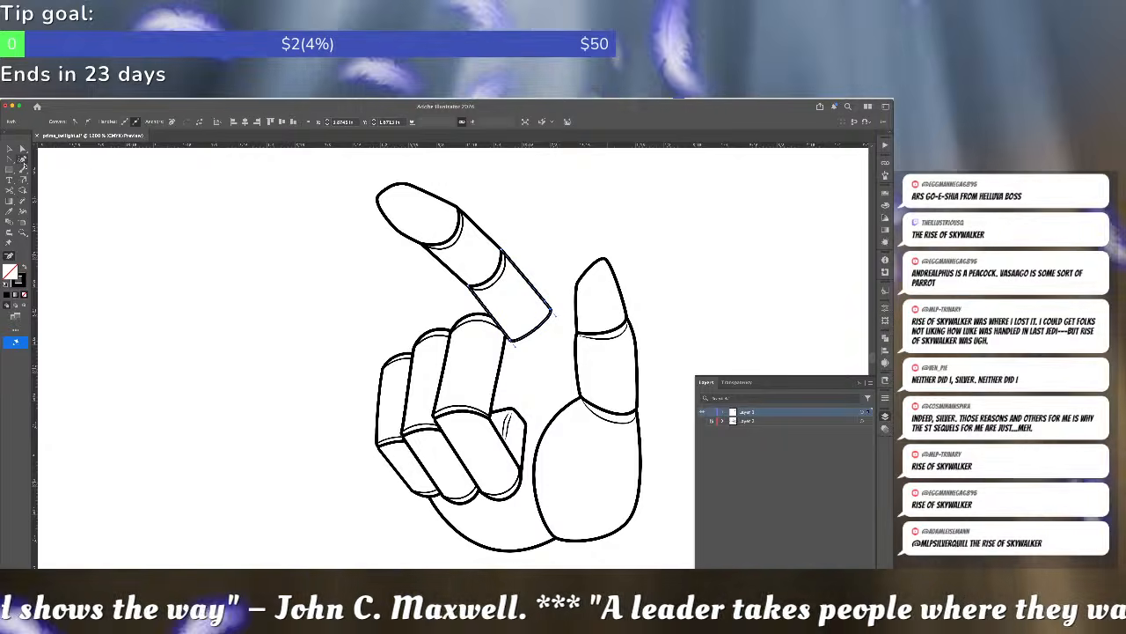
- Try to round the pointing finger's base edge with the Curvature tool, and undo the change
left_click(23, 161)
left_click(538, 333)
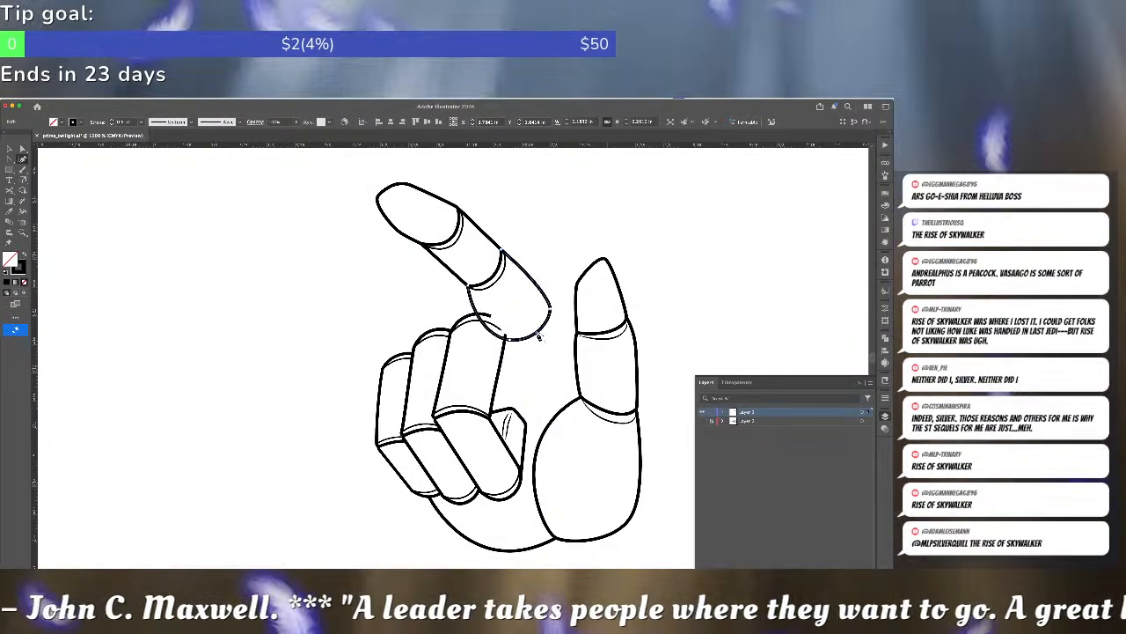
left_click_drag(540, 336, 541, 342)
key("super+z")
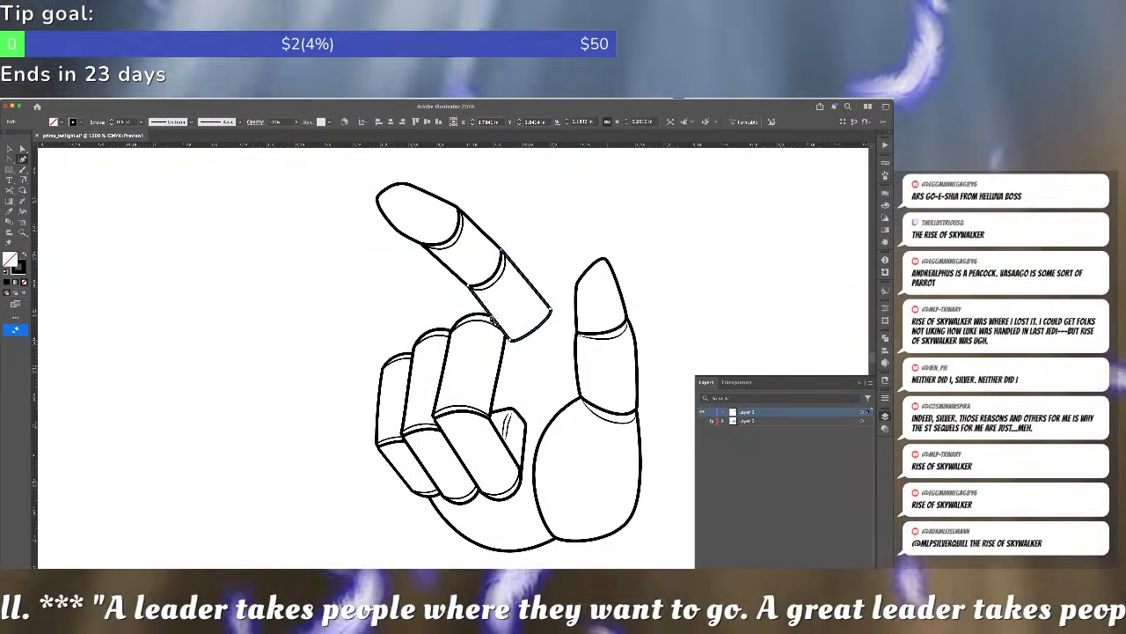
- Add Curvature points along the pointing finger's sides, make both base corners sharp, and pull the base edge into a rounded end
left_click(493, 318)
left_click(533, 288)
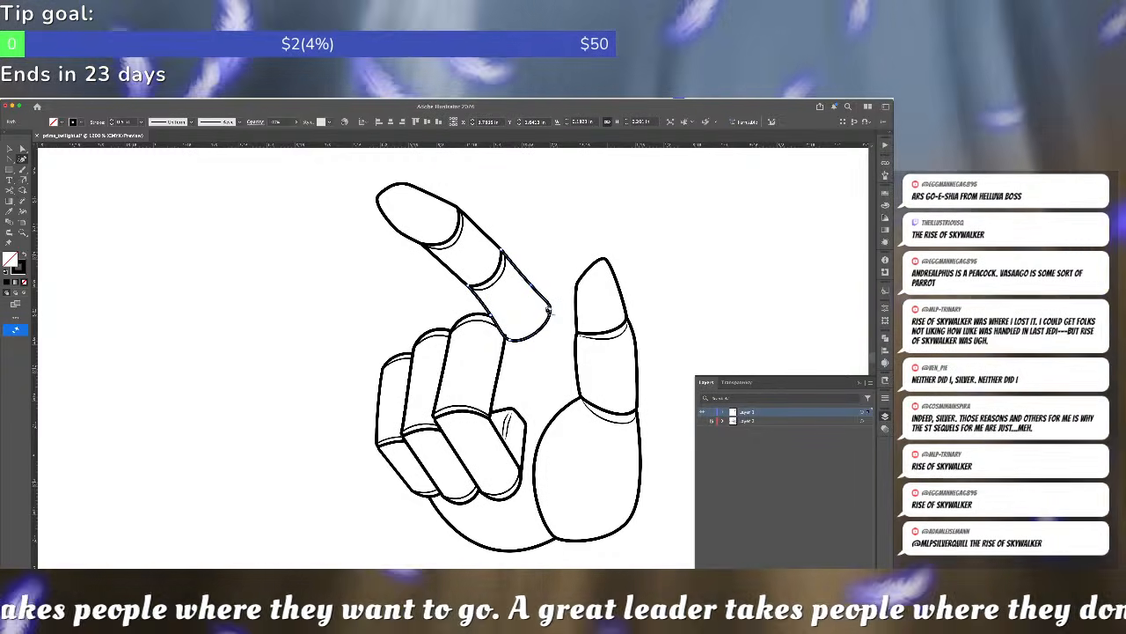
double_click(551, 310)
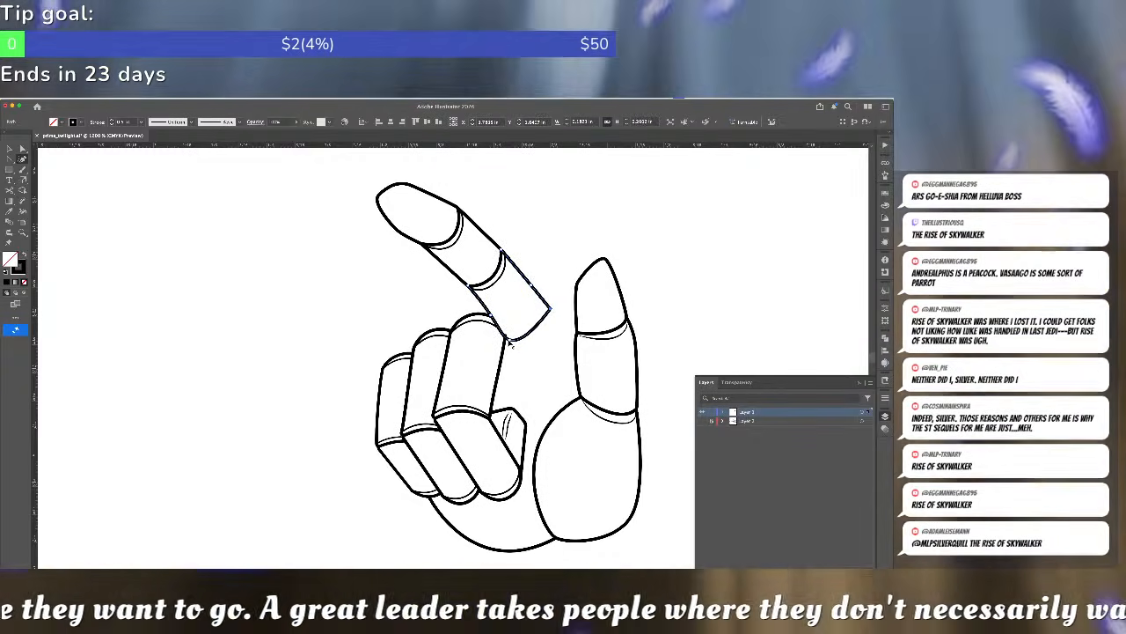
double_click(508, 341)
left_click_drag(528, 327, 538, 344)
key("Escape")
left_click(533, 316)
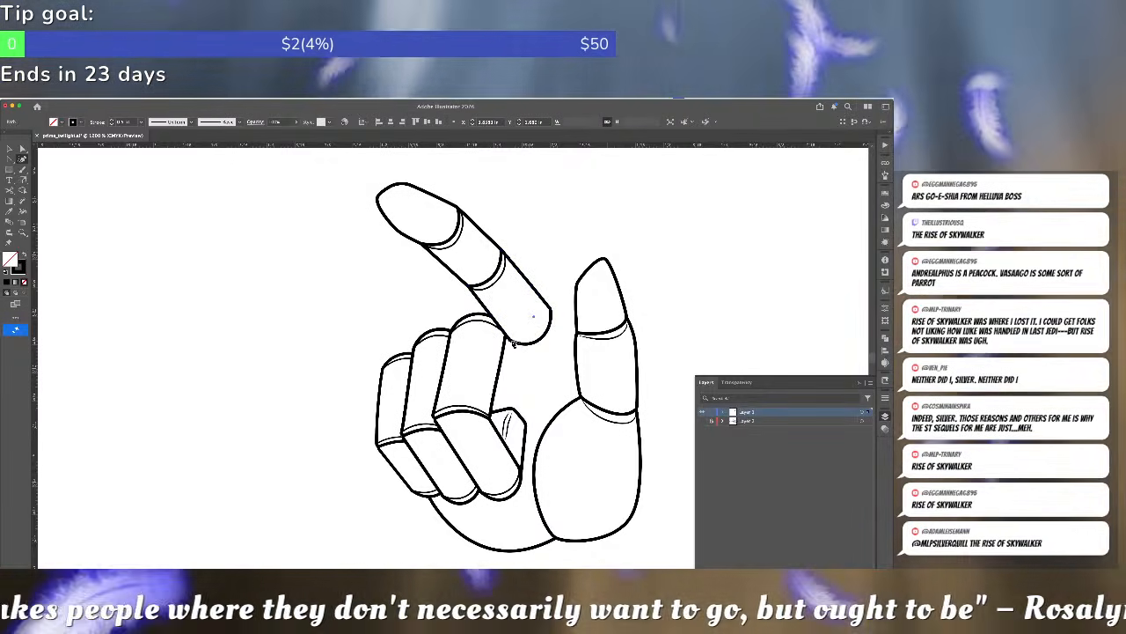
- Add a copy of the thin detail line along the pointing finger's rounded base and fit it to the edge
key("a")
left_click(510, 343)
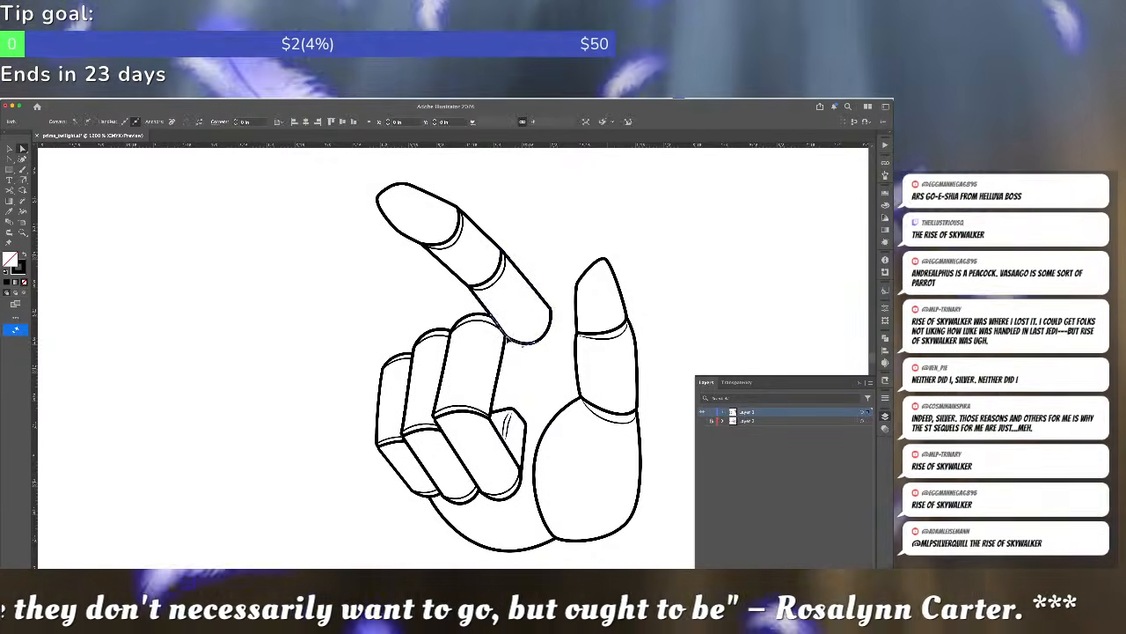
left_click(519, 301)
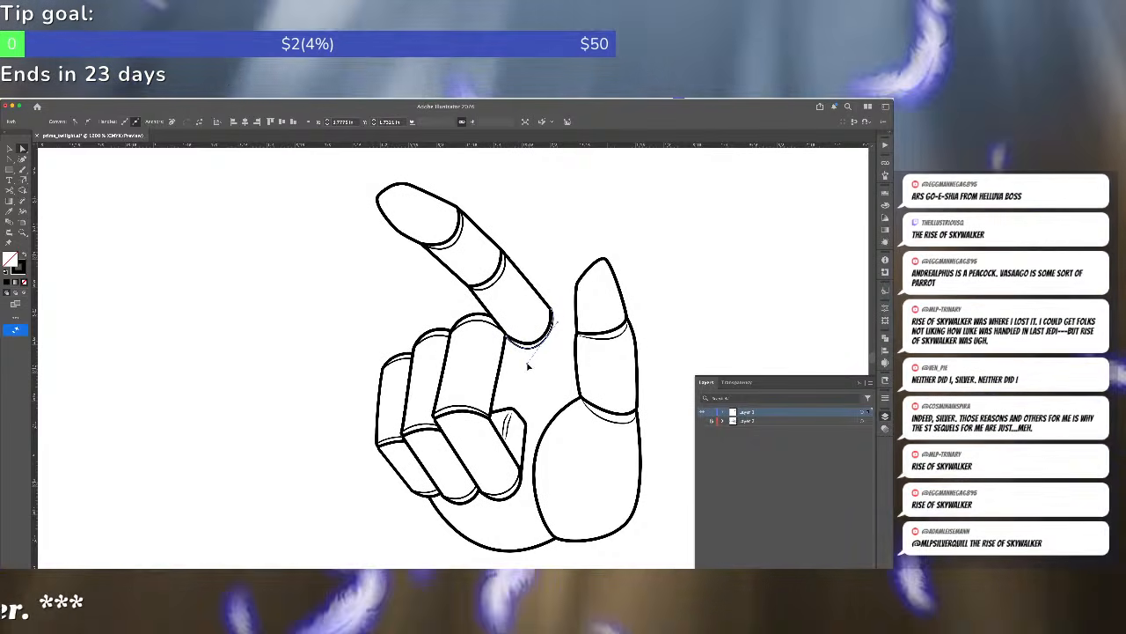
left_click(544, 360)
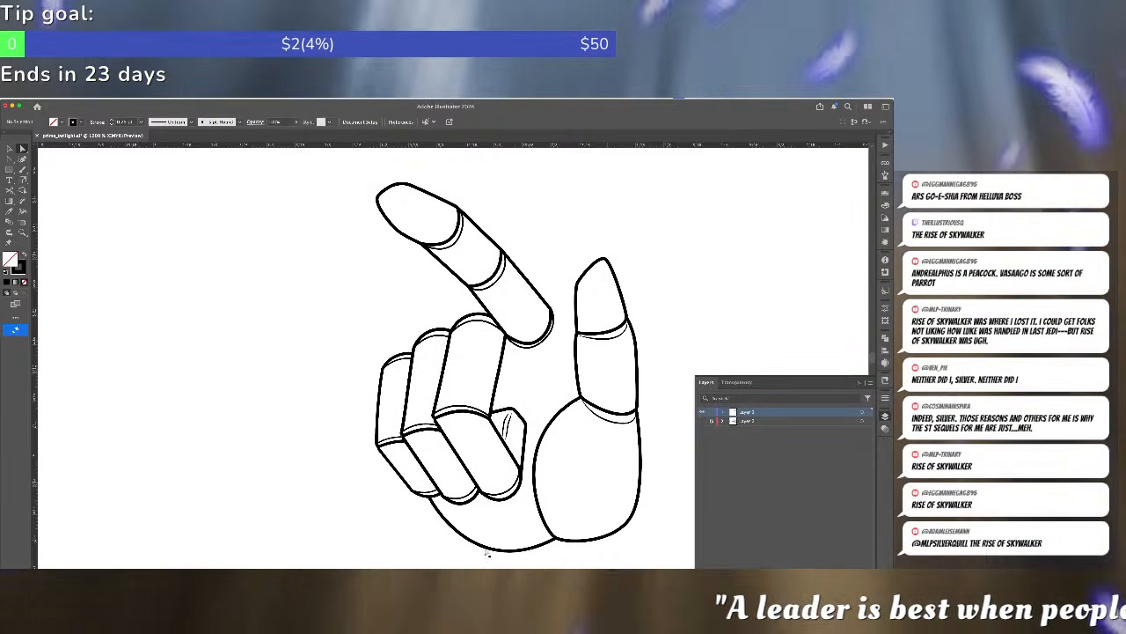
key("p")
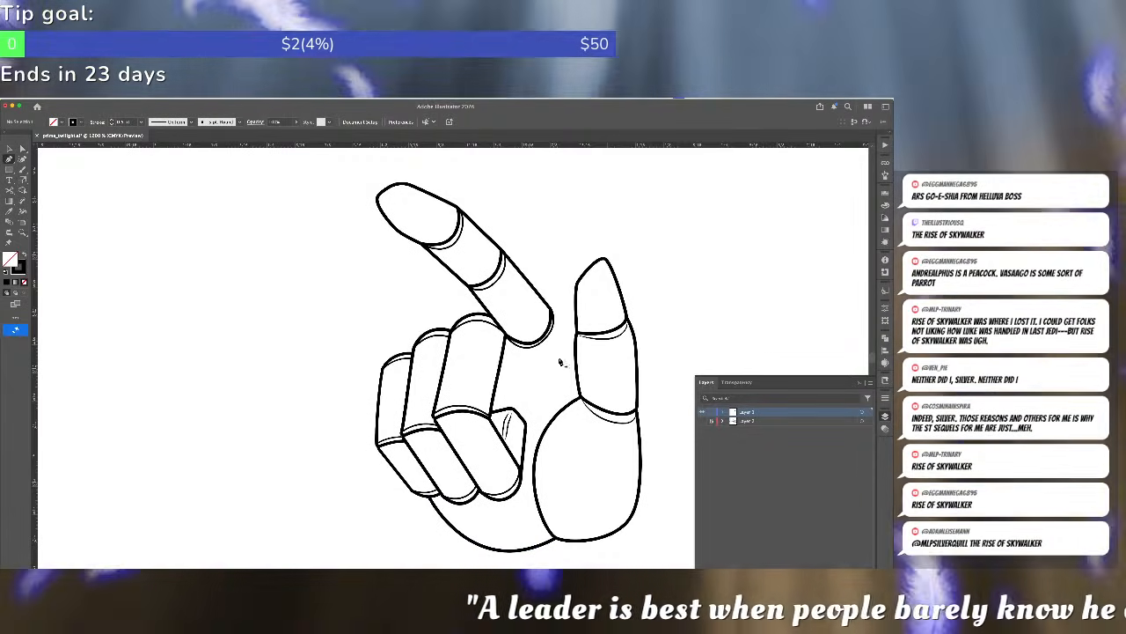
- Draw a curved line from the pointing finger's rounded base down to the thumb's inner edge with the Pen tool
left_click(552, 310)
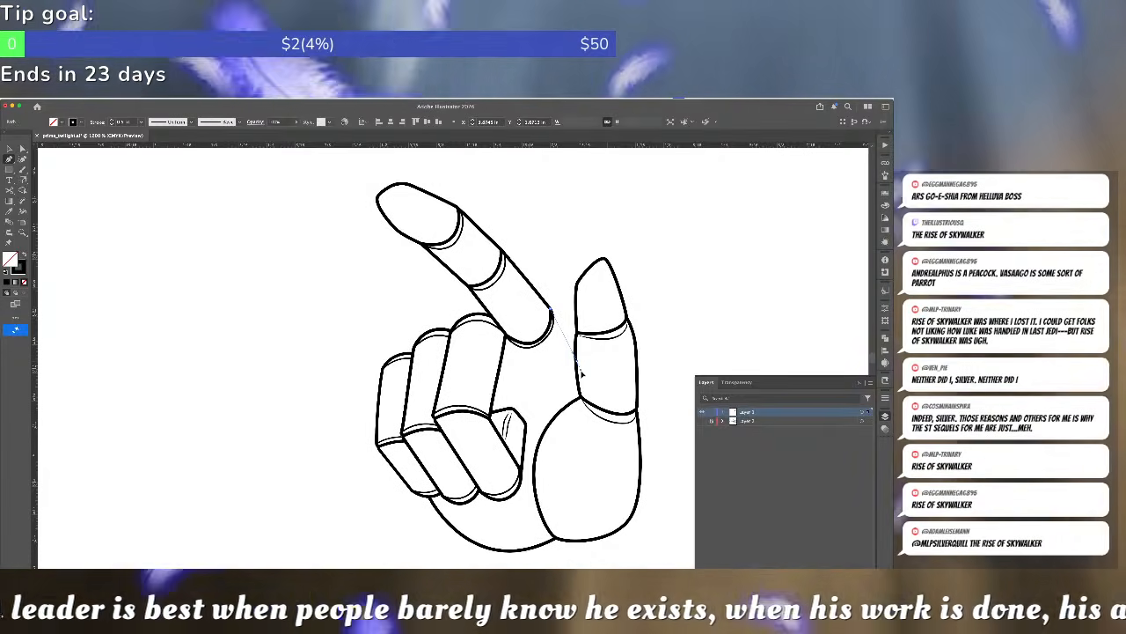
left_click(580, 381)
key("v")
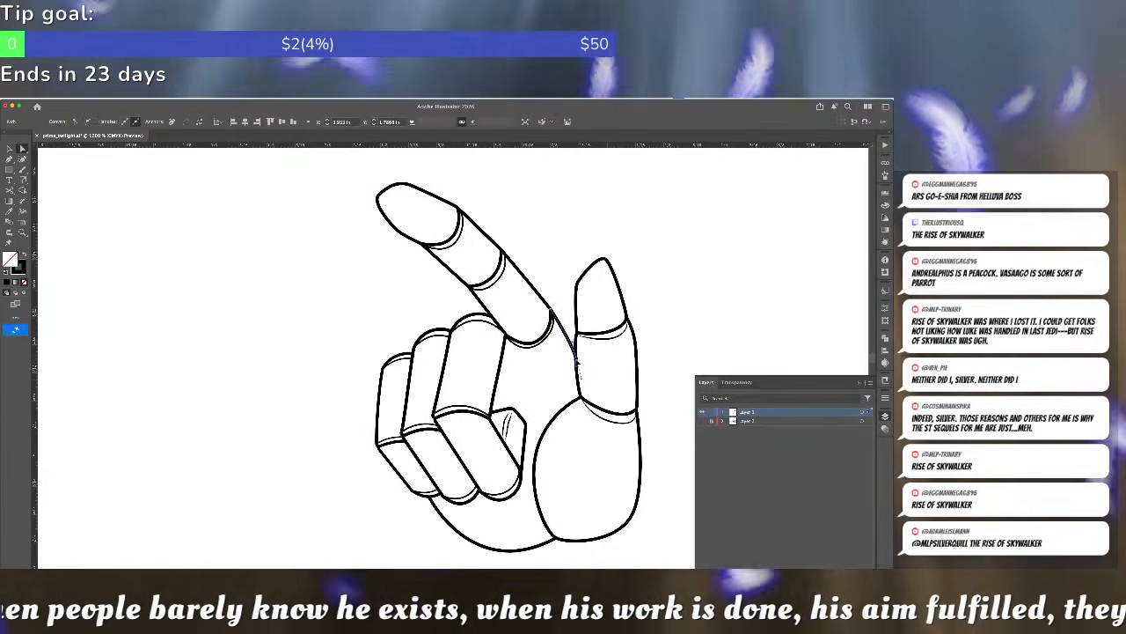
left_click(596, 360)
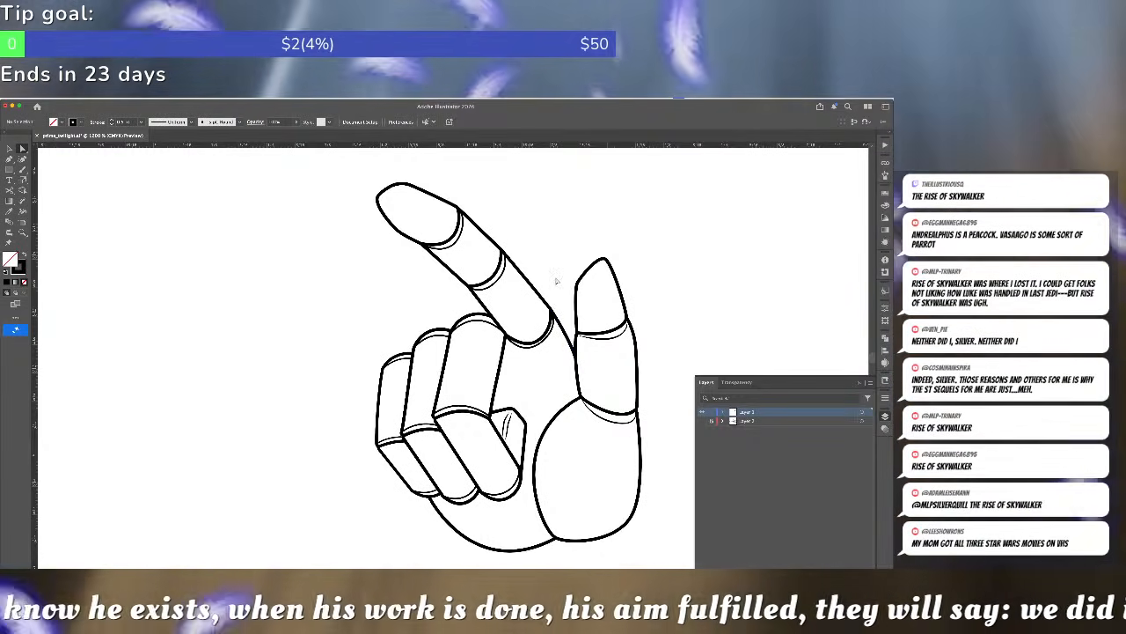
- Examine the raised hand's line art as a whole from a smaller zoom level
key("ctrl+minus")
key("ctrl+minus")
key("ctrl+minus")
key("ctrl+minus")
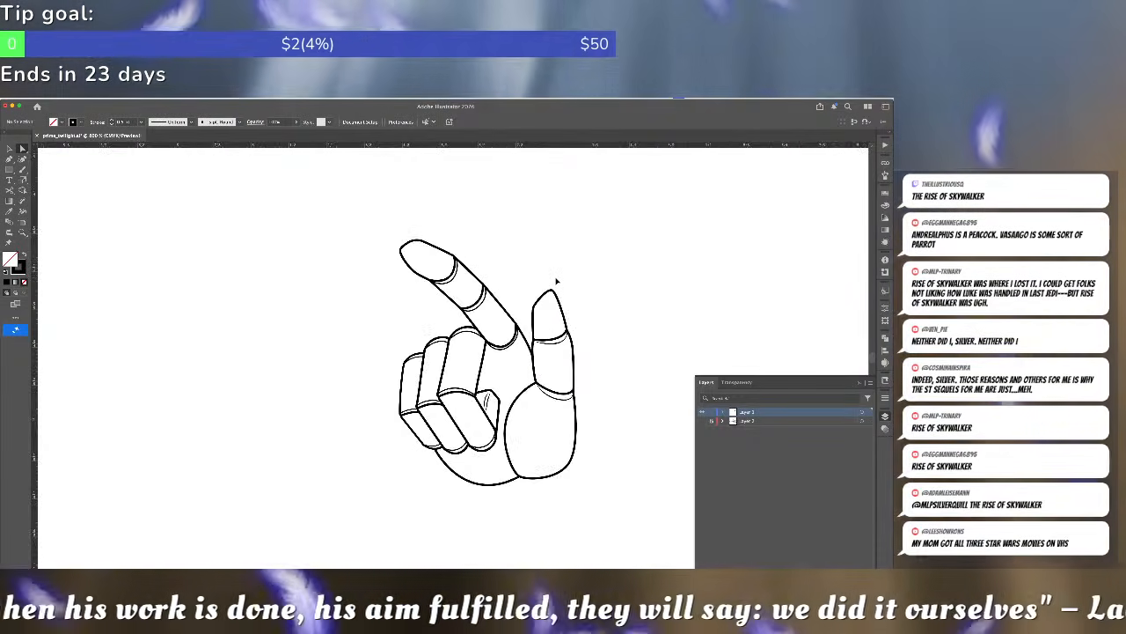
key("ctrl+plus")
key("ctrl+plus")
key("ctrl+plus")
key("ctrl+plus")
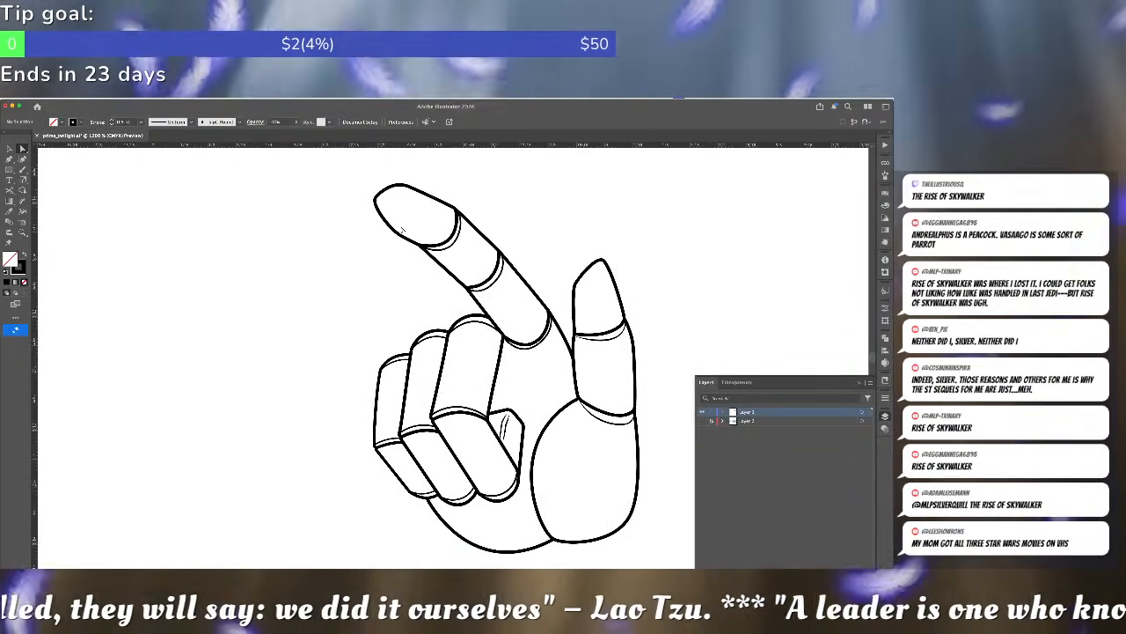
- Draw a bent three-point detail line inside the pointing fingertip, and give it a tapered width profile with a 0.25 pt stroke
key("p")
left_click(405, 190)
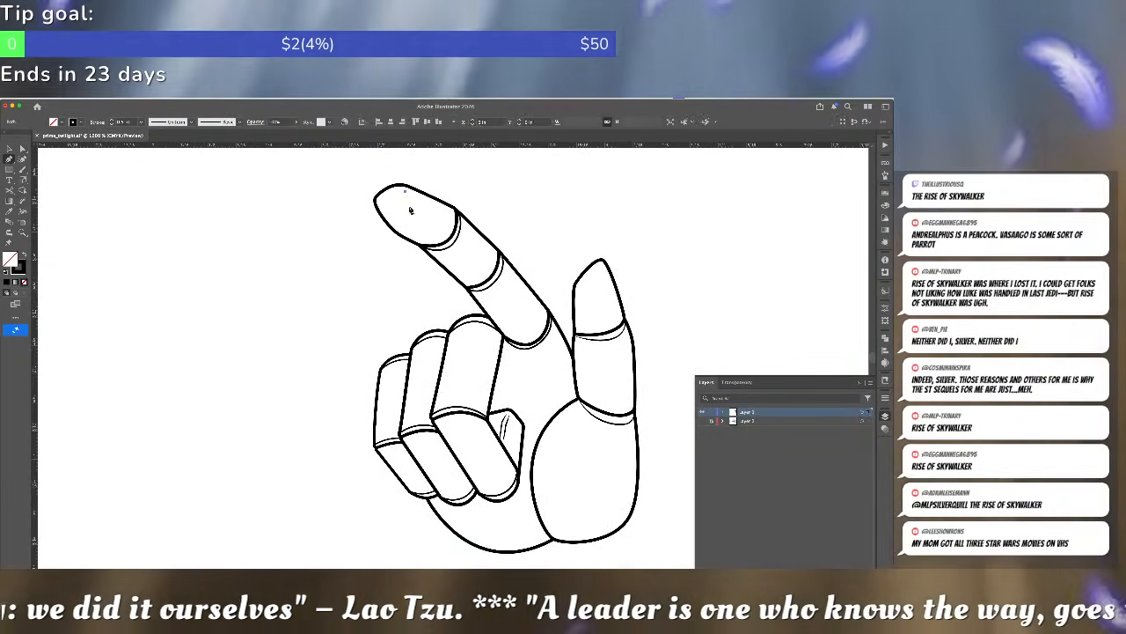
left_click(416, 220)
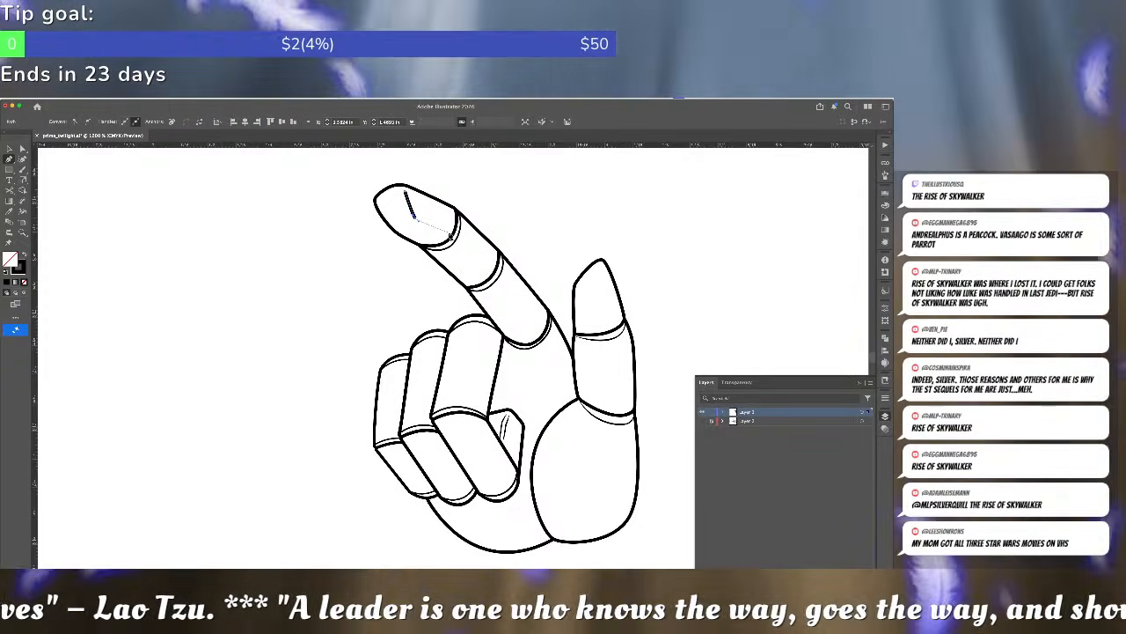
left_click(452, 234)
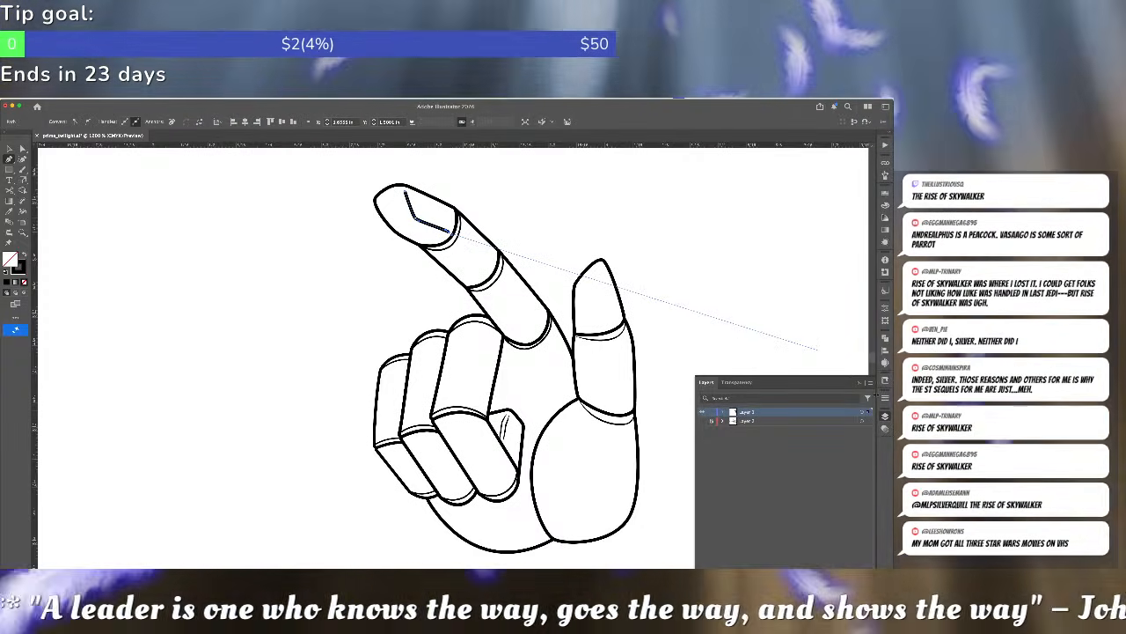
left_click(886, 399)
left_click(826, 531)
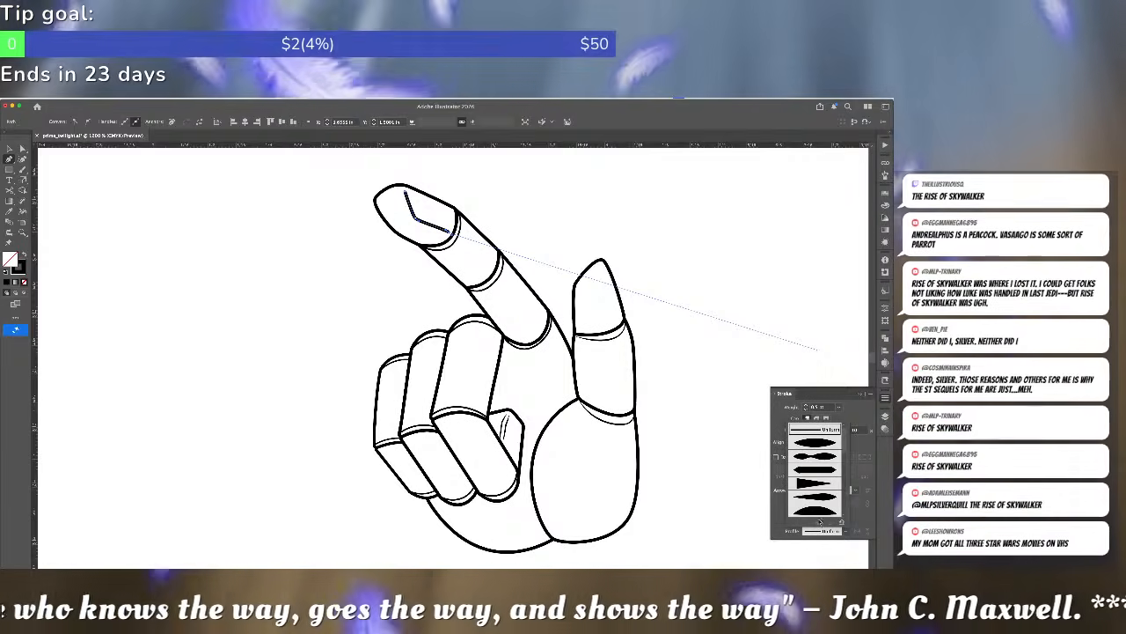
scroll(822, 500, "down", 3)
left_click(816, 488)
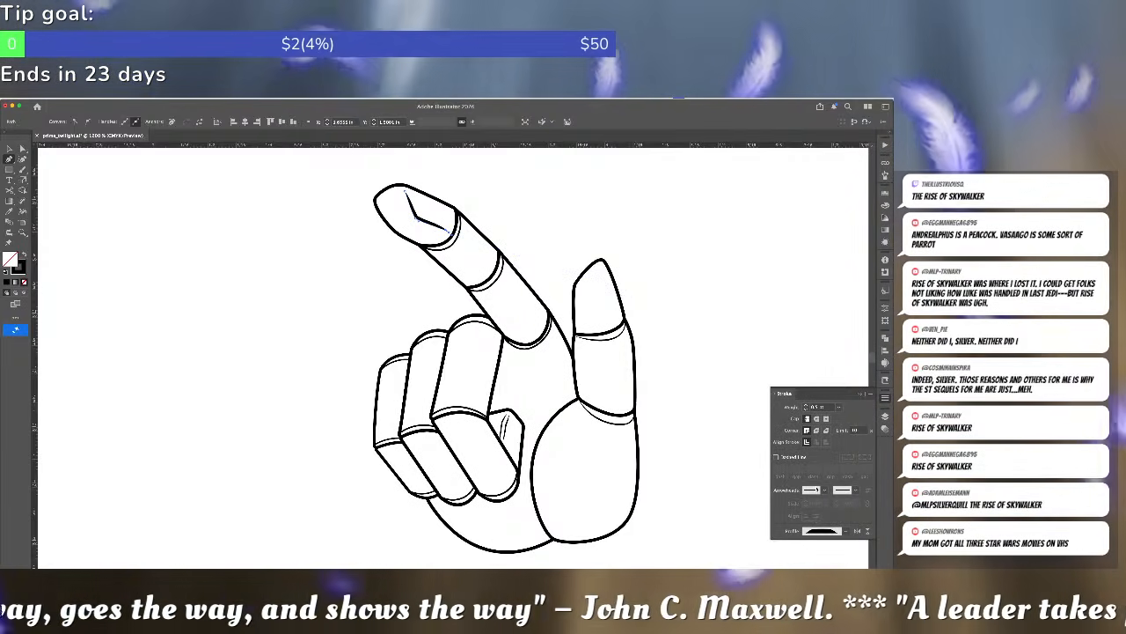
left_click(806, 409)
left_click(500, 220, "super")
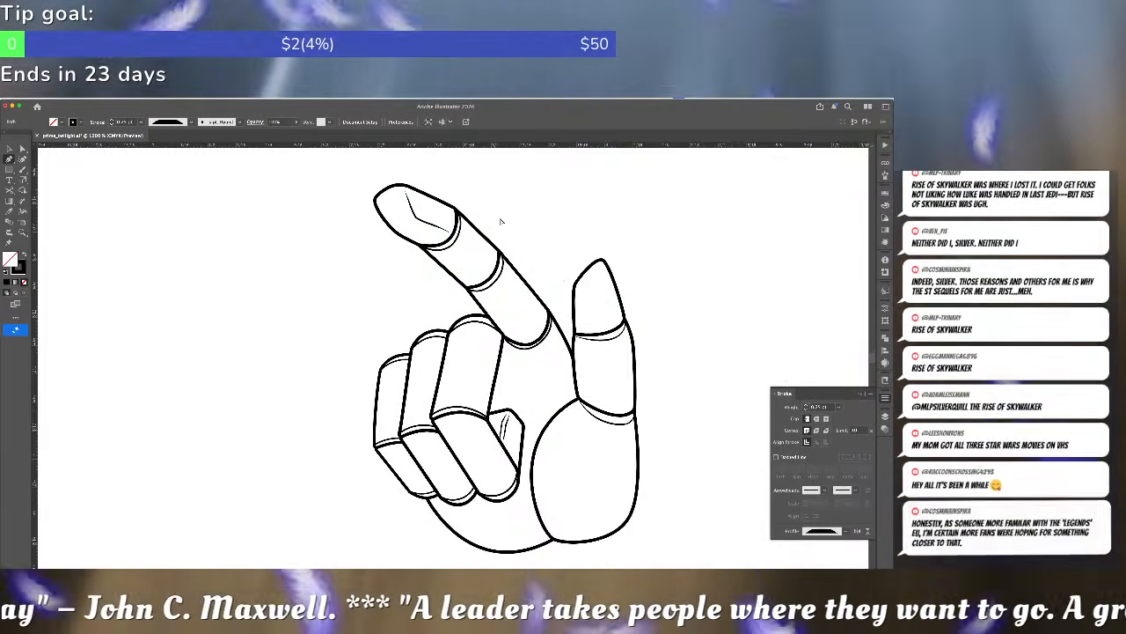
- Add a copy of the fingertip's bent detail line just beside it, flip its width profile, and extend its upper end toward the outline
key("a")
scroll(404, 210, "up", 2)
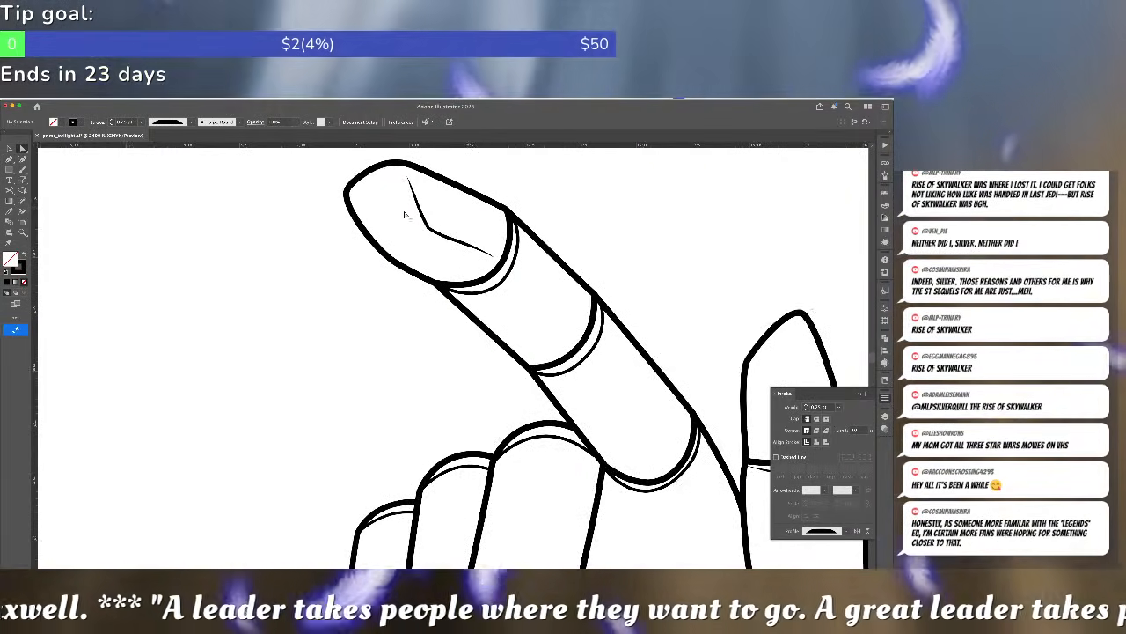
key("p")
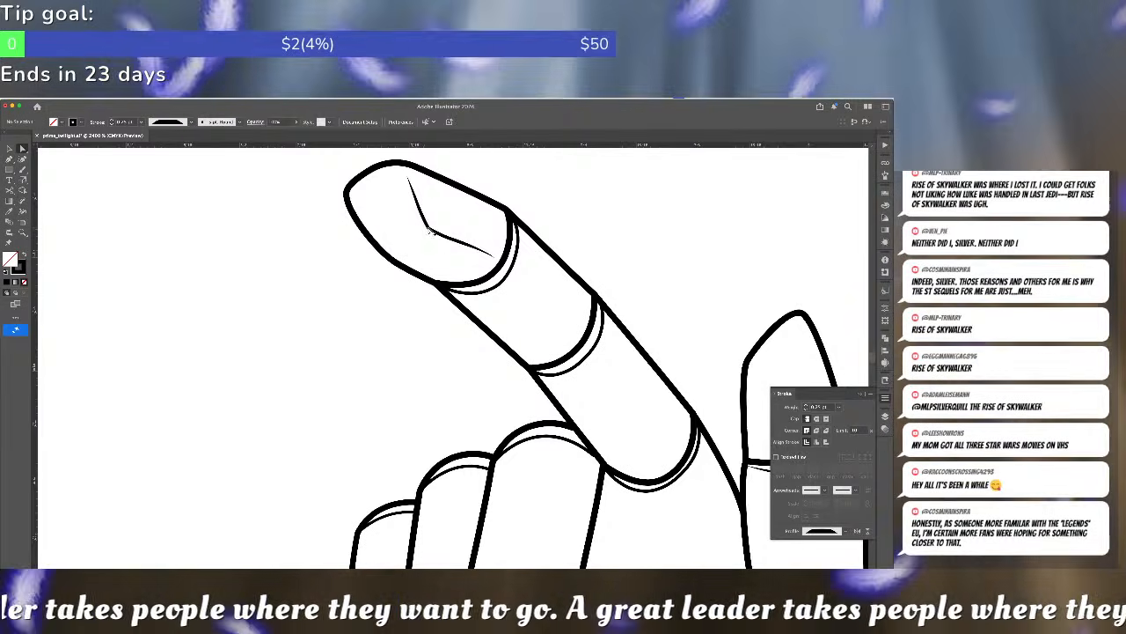
left_click(428, 231, "super")
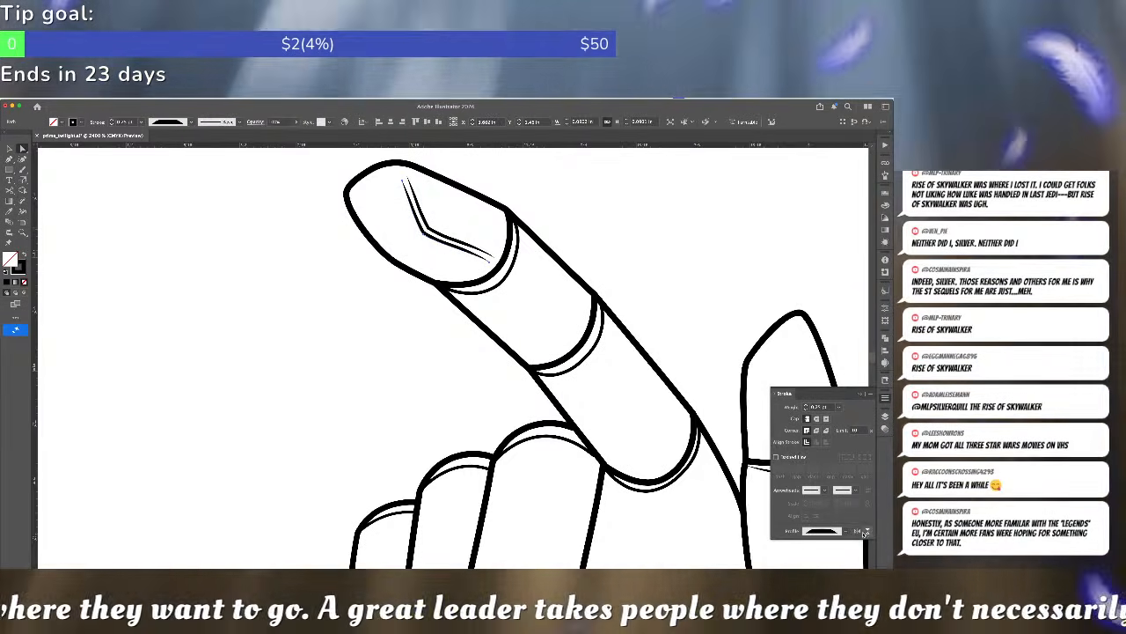
left_click(868, 531)
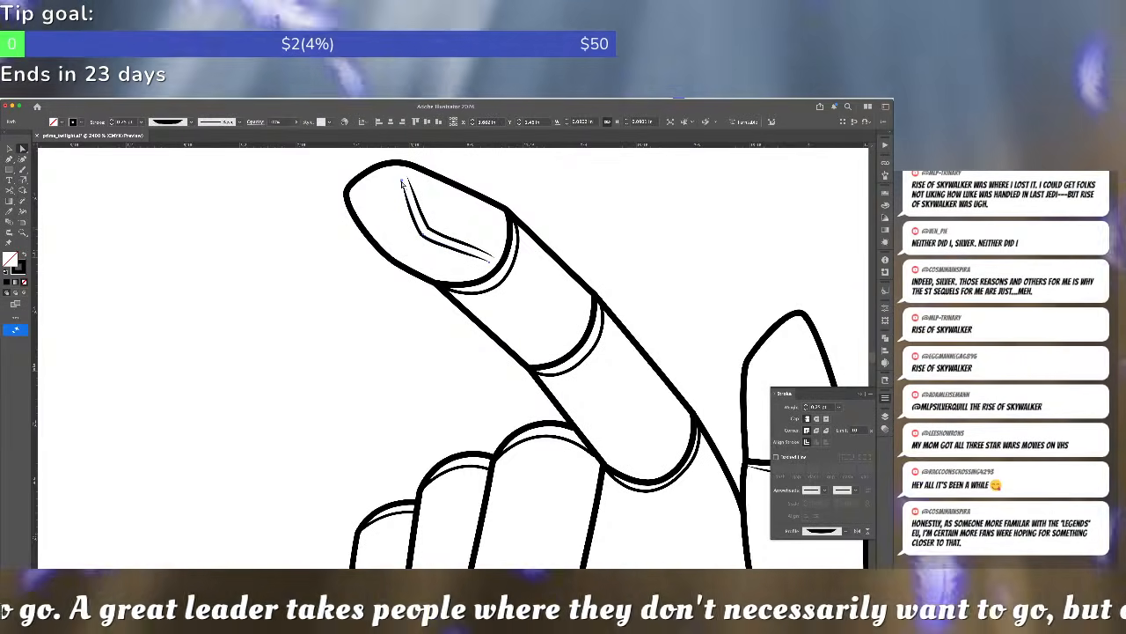
left_click_drag(403, 180, 399, 171)
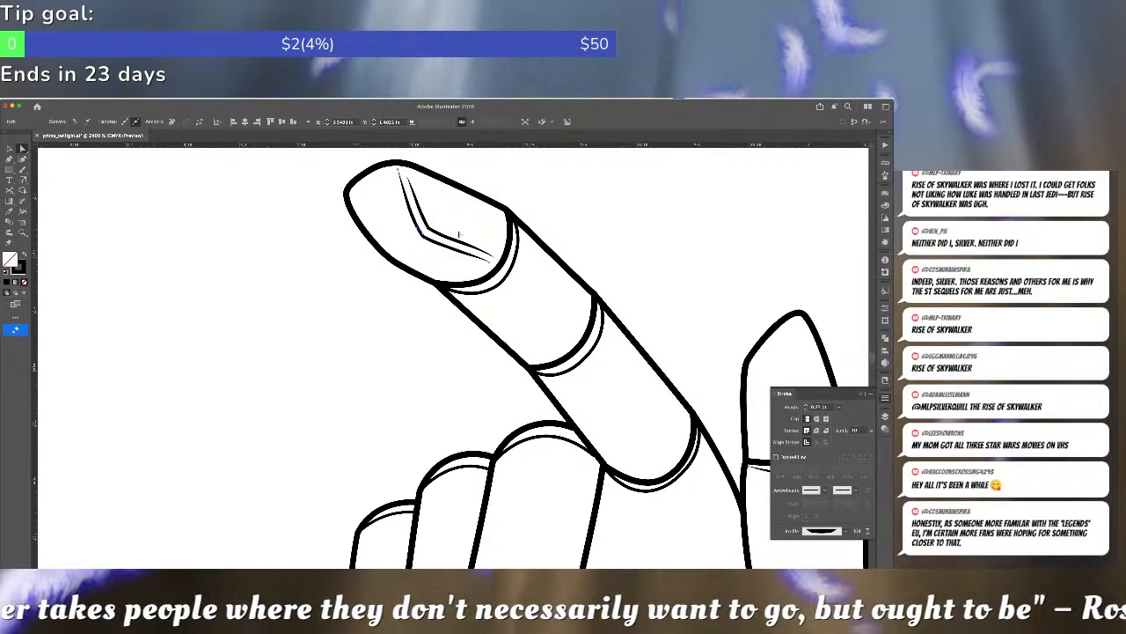
left_click(458, 234)
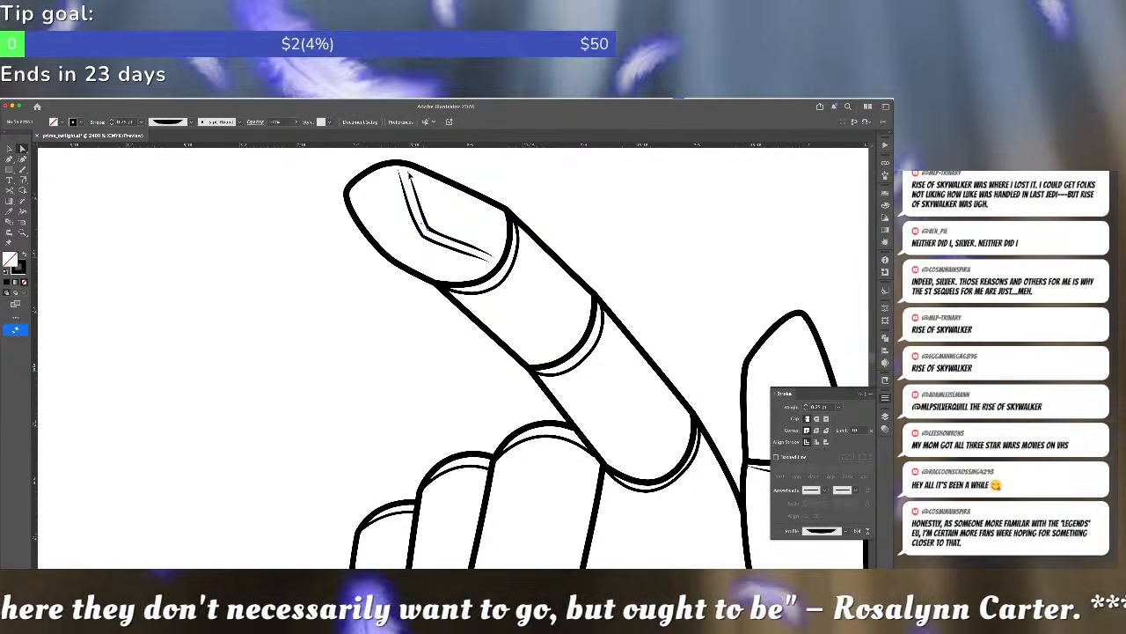
- Set the stroke weight of the fingertip's copied bent line to 0.2 pt
left_click(422, 234)
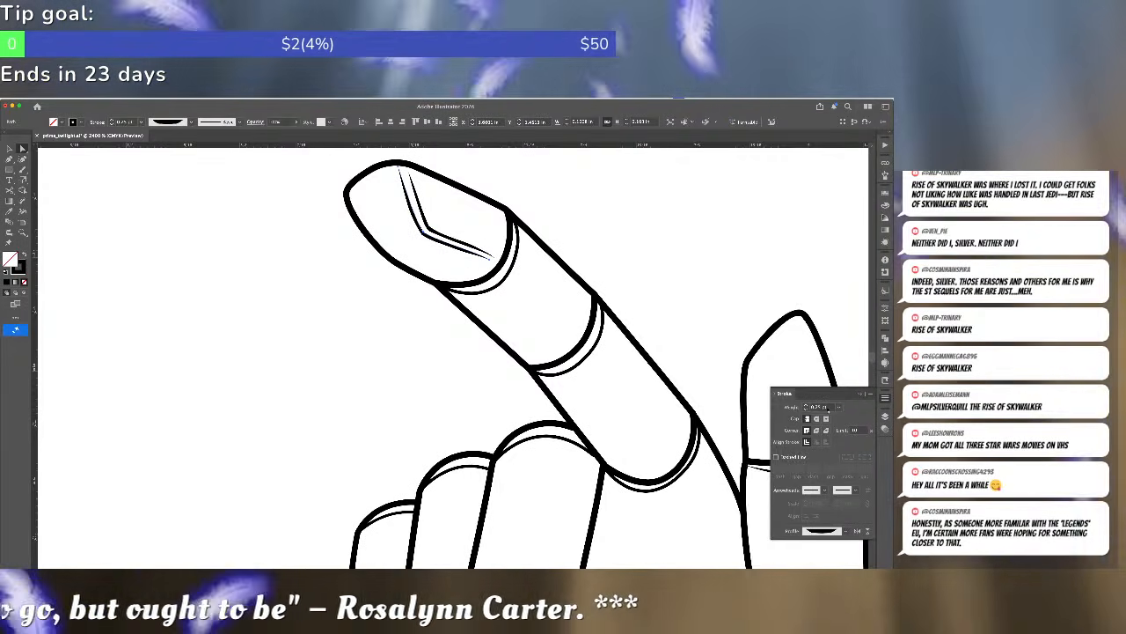
left_click(814, 407)
type(".2")
key("Return")
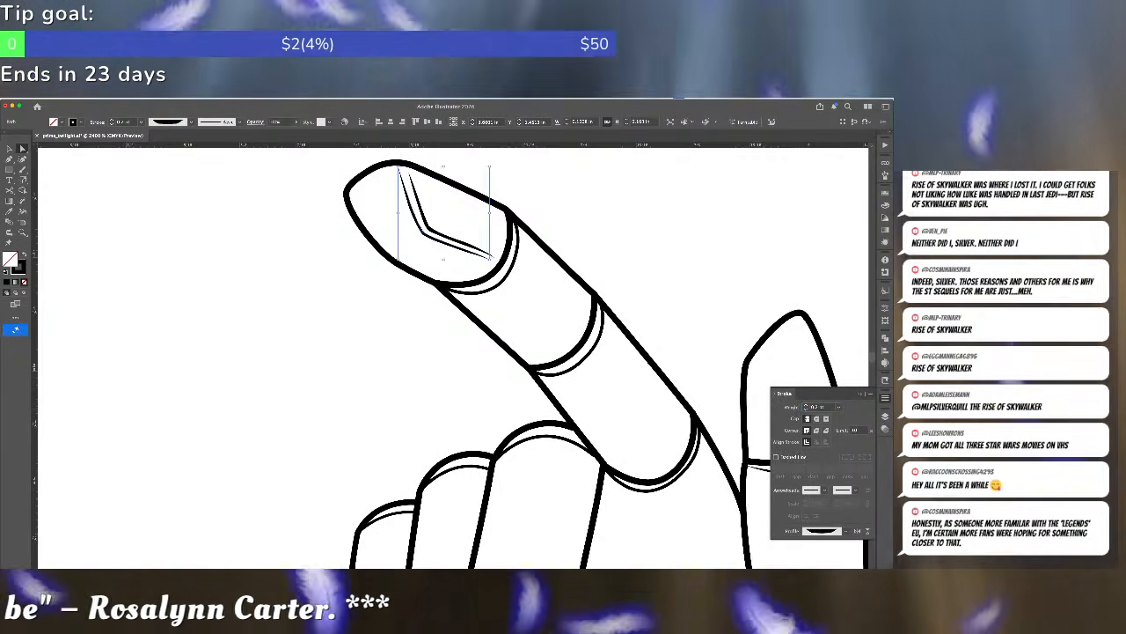
left_click(513, 320)
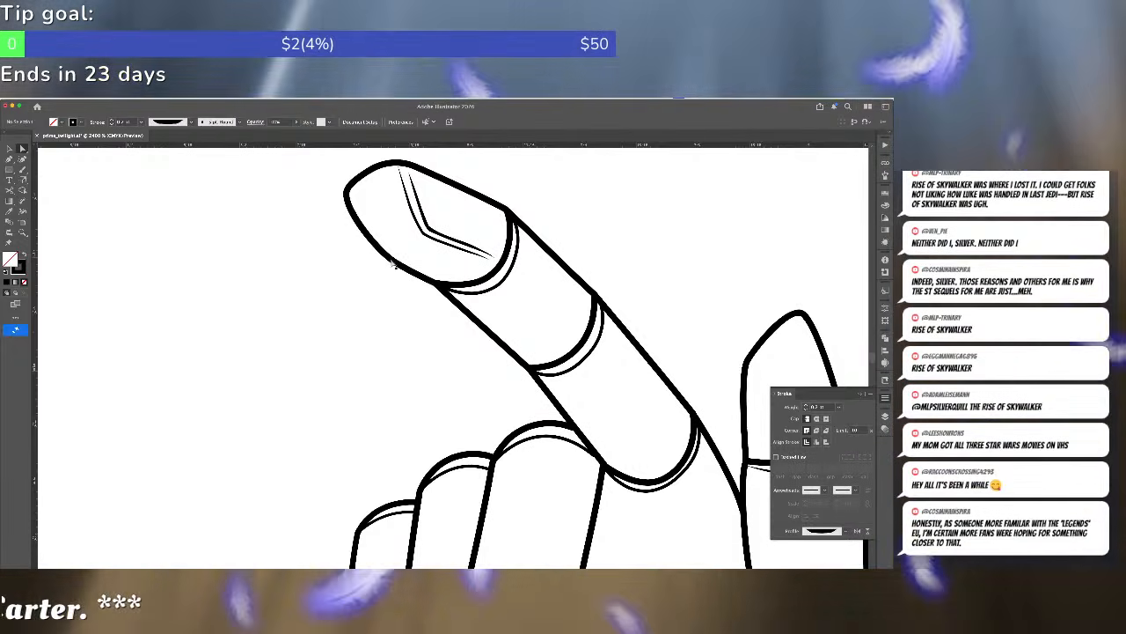
- Reshape the pointing fingertip's lower edge by moving its anchor point slightly up and toward the tip
left_click(391, 262)
mouse_move(390, 263)
left_mouse_down()
mouse_move(375, 247)
mouse_move(387, 254)
left_mouse_up()
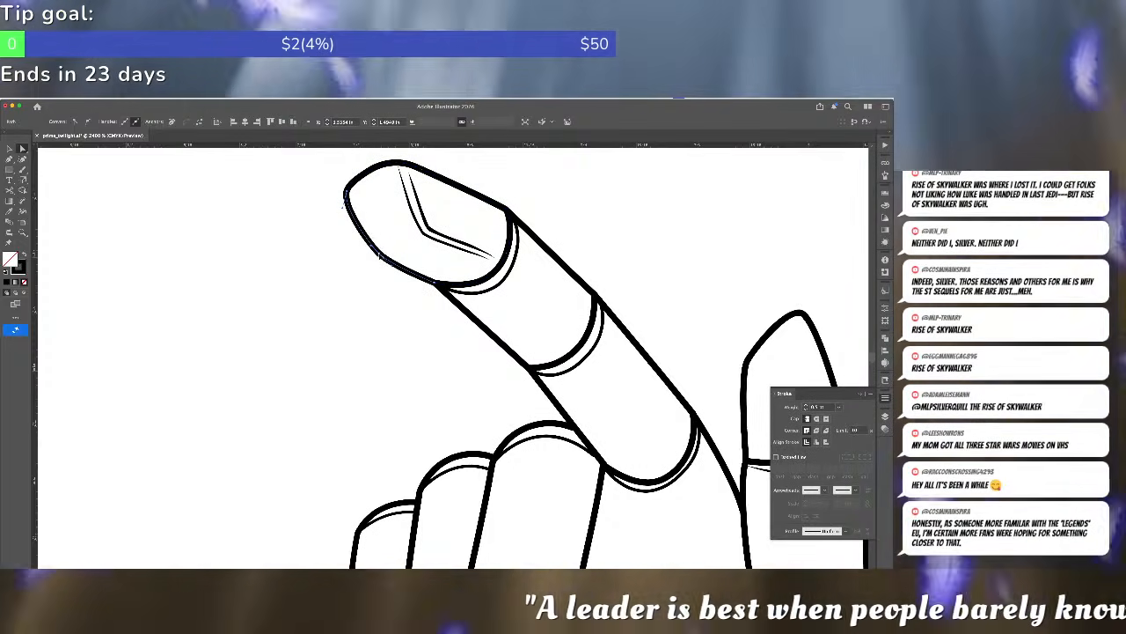
left_click(433, 245)
left_click(412, 206)
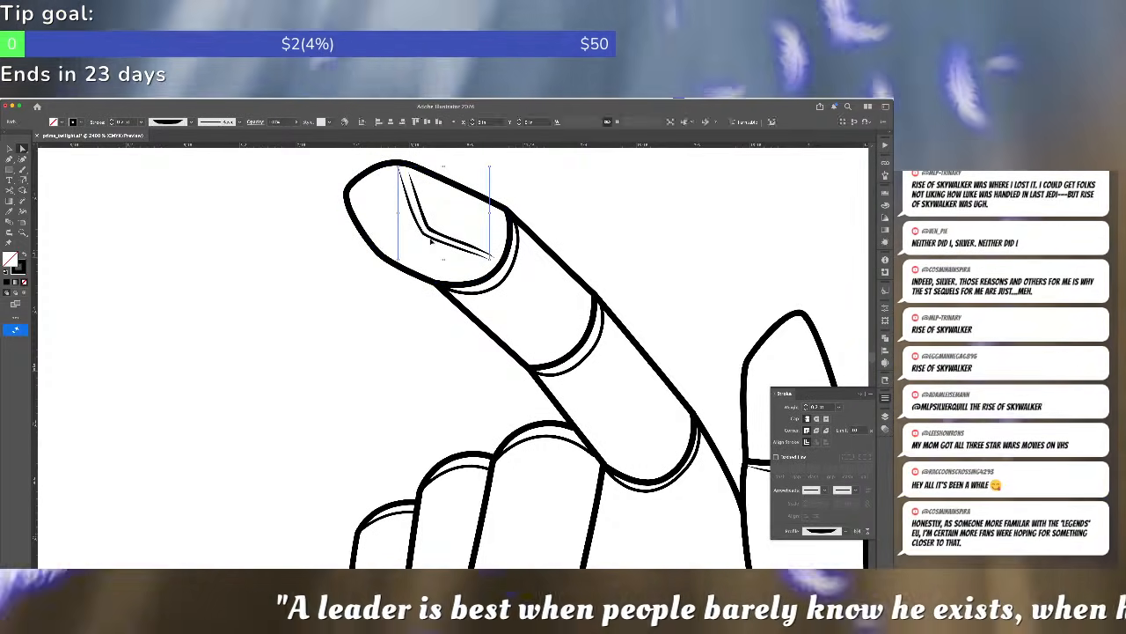
left_click(402, 244)
- Draw a short line from the fingertip's lower edge to the bent lines' corner, with their 0.2 pt stroke and a tapered width profile
key("p")
left_click(389, 255)
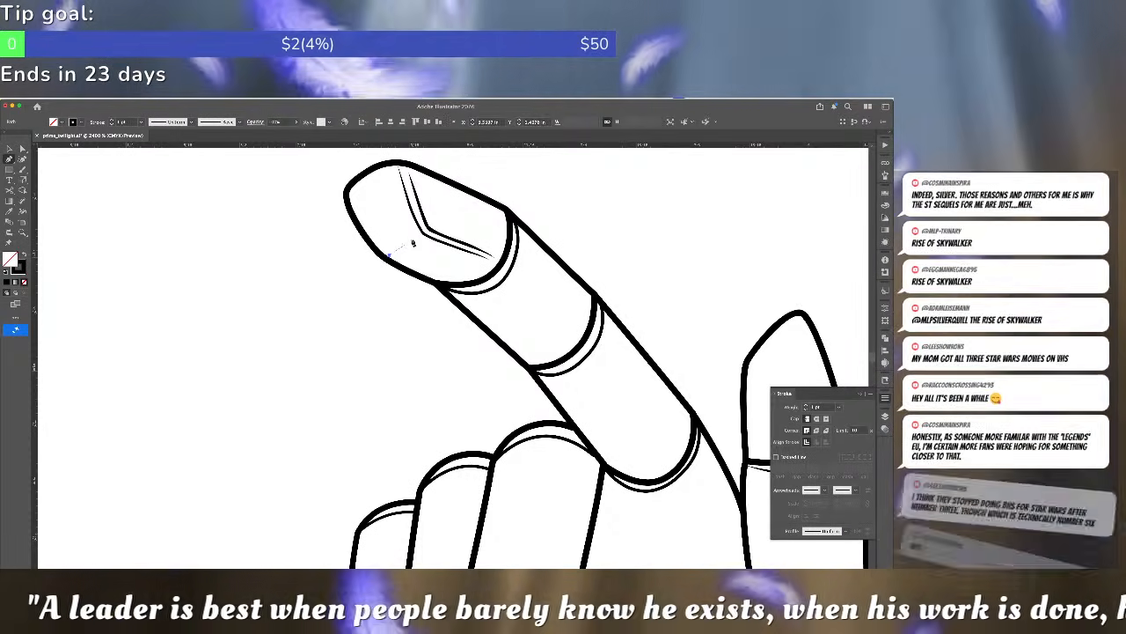
left_click(420, 241)
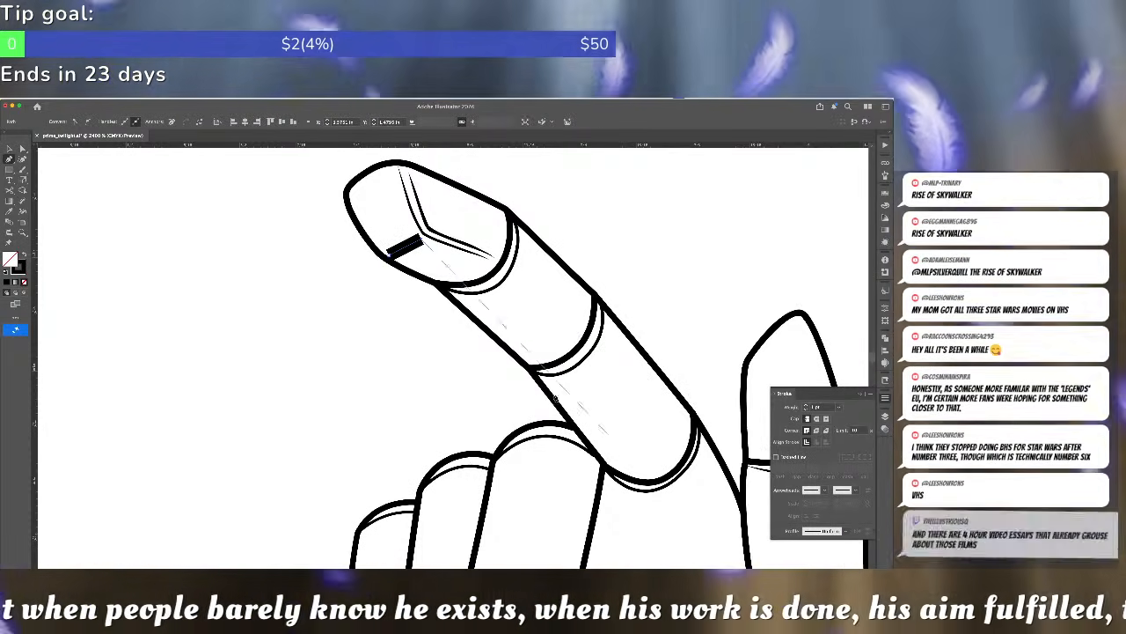
left_click(461, 248)
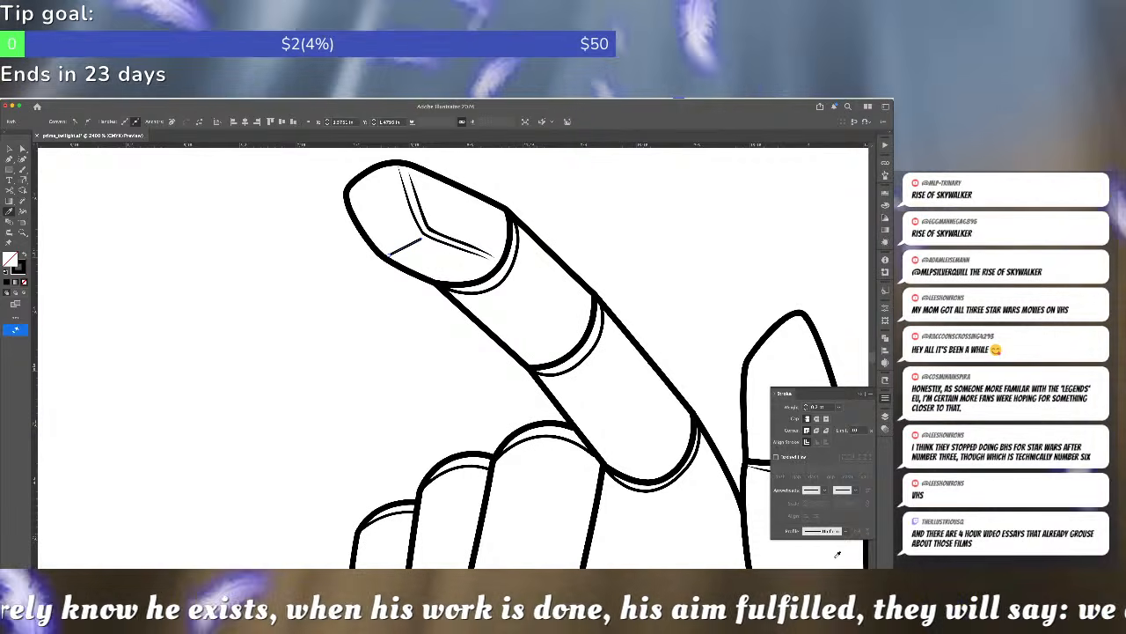
left_click(828, 531)
left_click(814, 516)
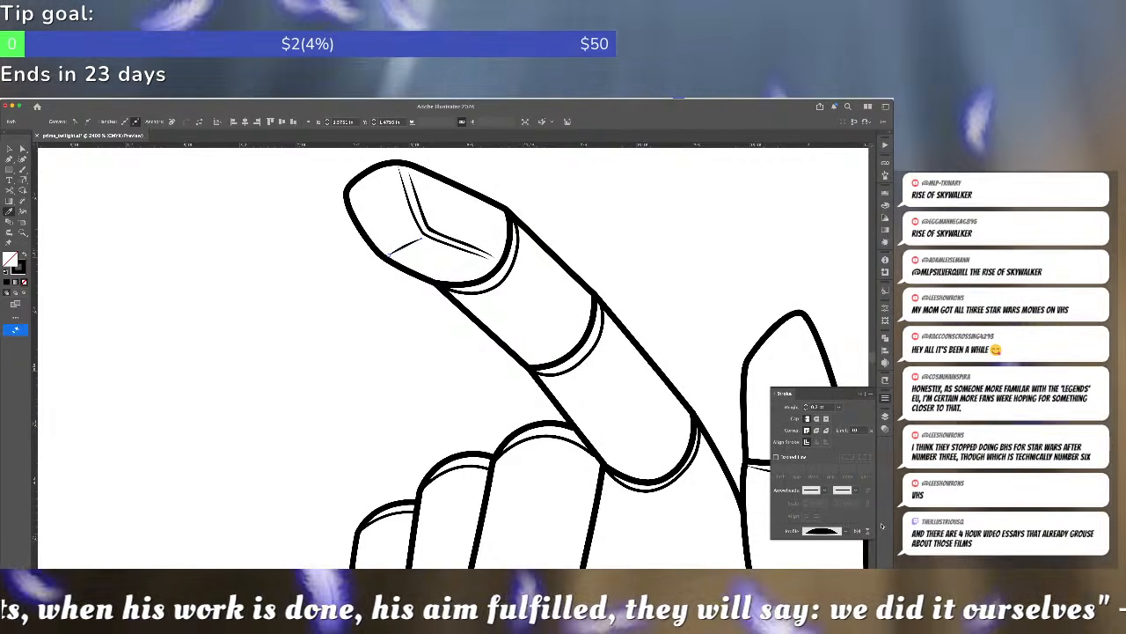
- Add a parallel copy of the fingertip's short detail line and flip its width profile
key("v")
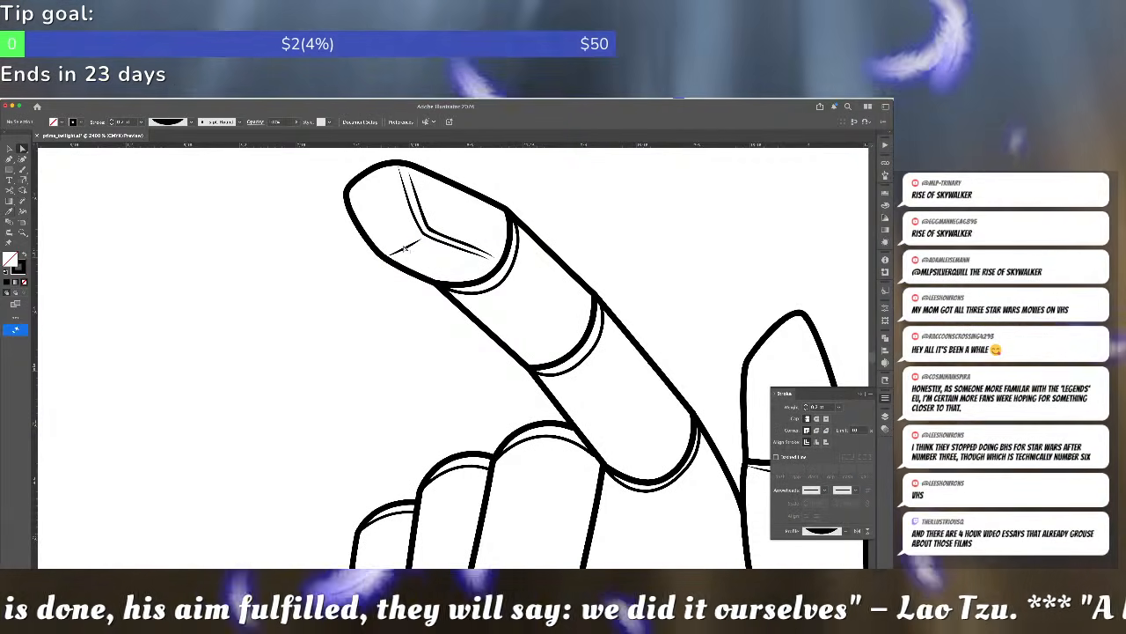
left_click(406, 246)
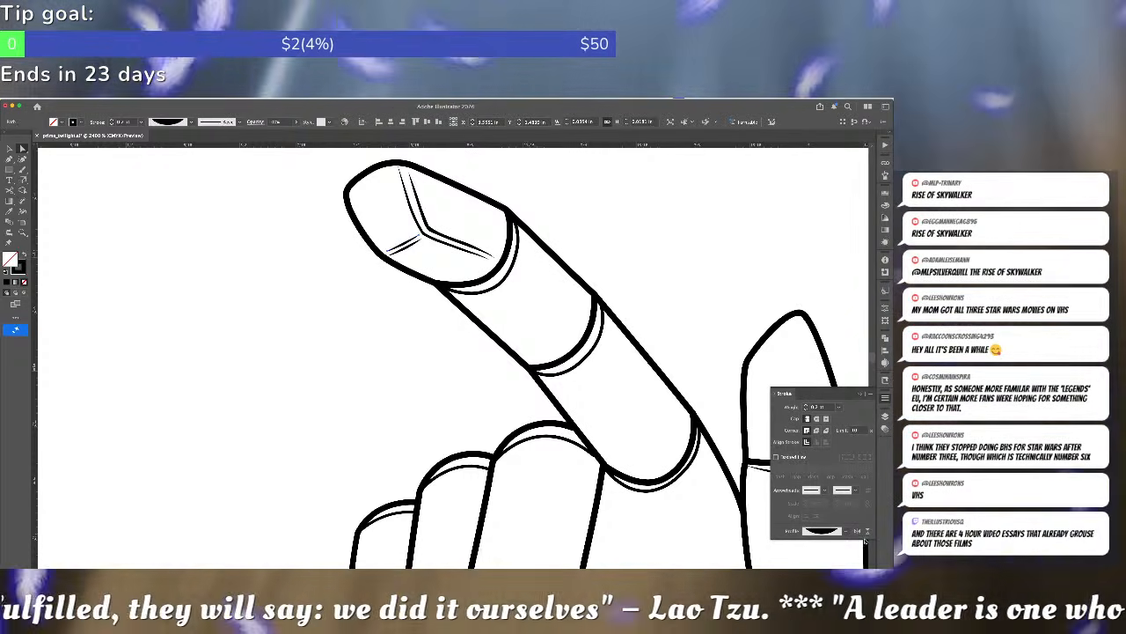
left_click(858, 531)
left_click(479, 209)
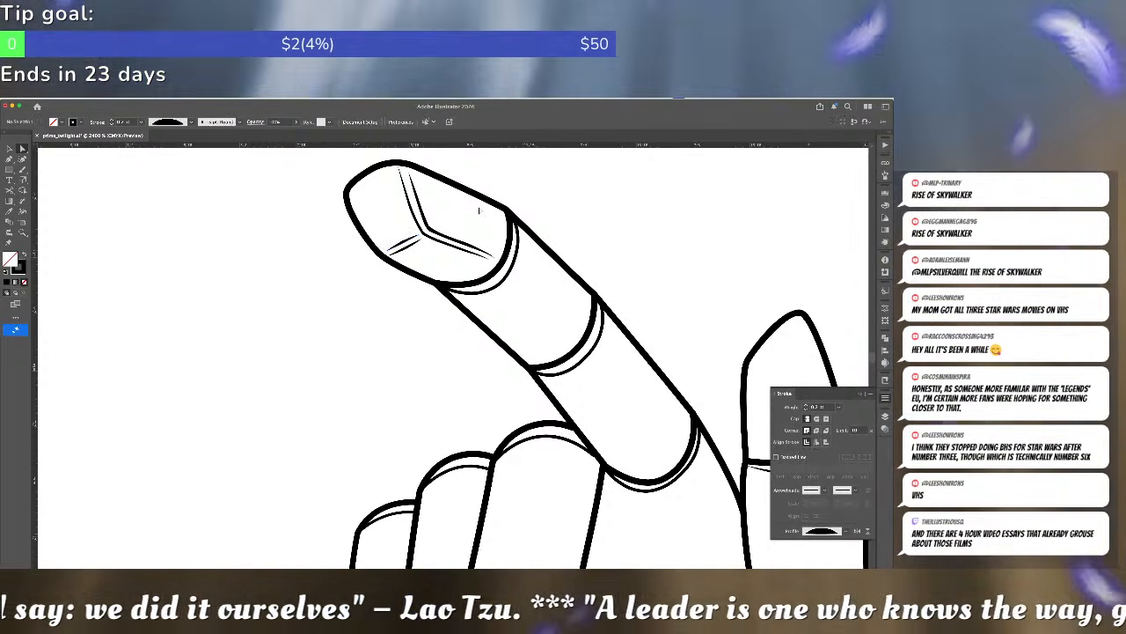
- Show the layer with the painted Optimus Prime reference beneath the line art
key("super+minus")
key("super+minus")
key("super+minus")
key("super+minus")
key("super+minus")
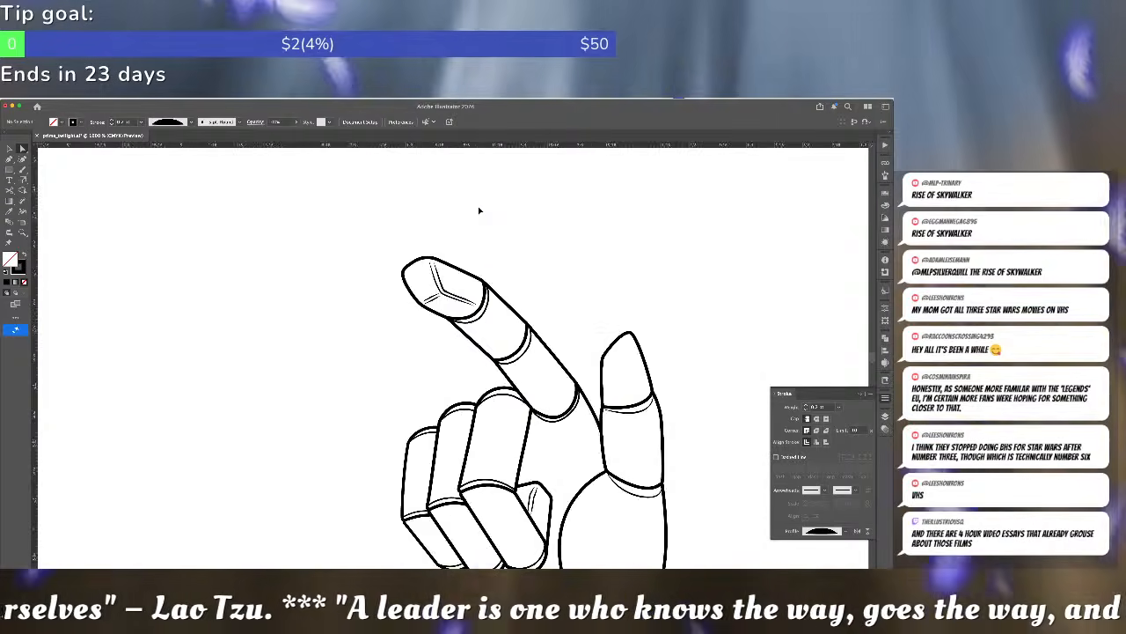
key("super+minus")
key("super+minus")
key("super+equal")
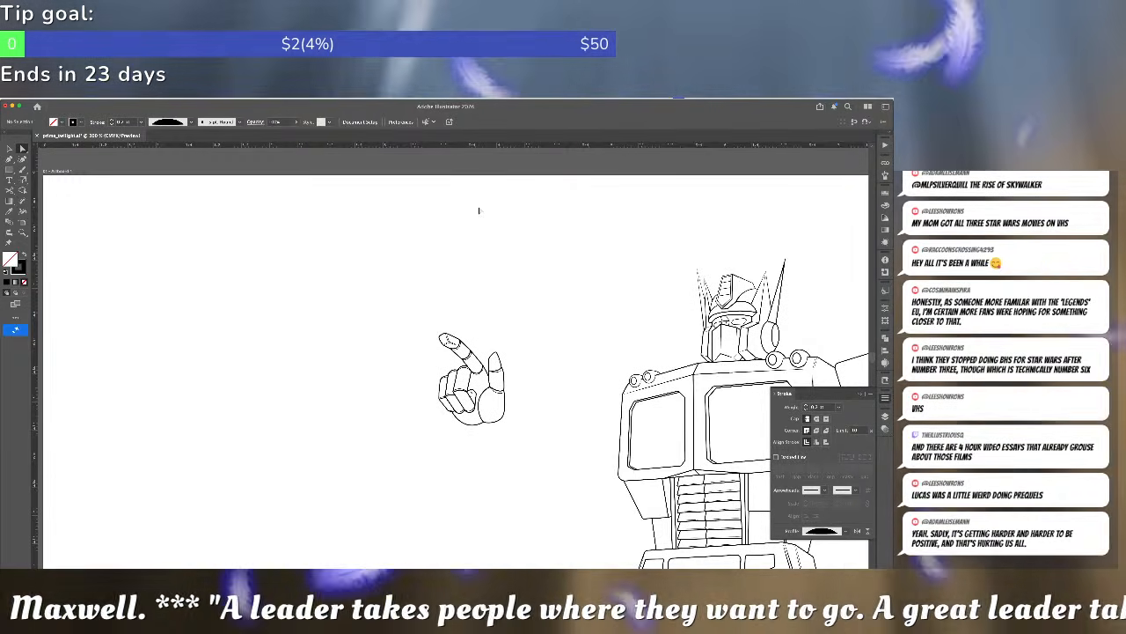
left_click(887, 416)
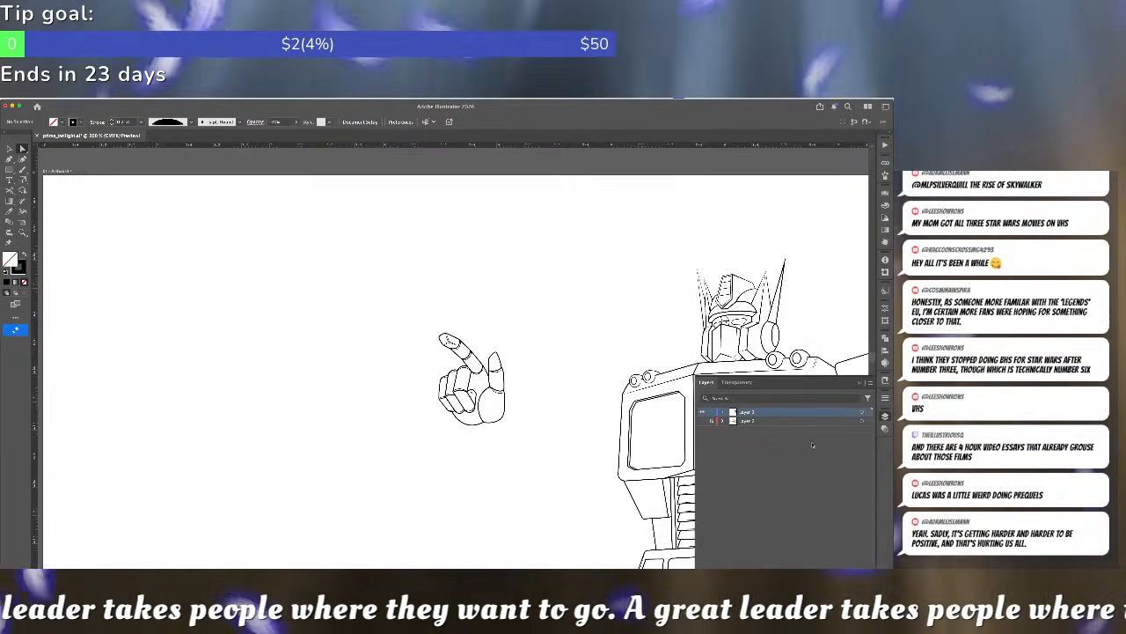
left_click(704, 421)
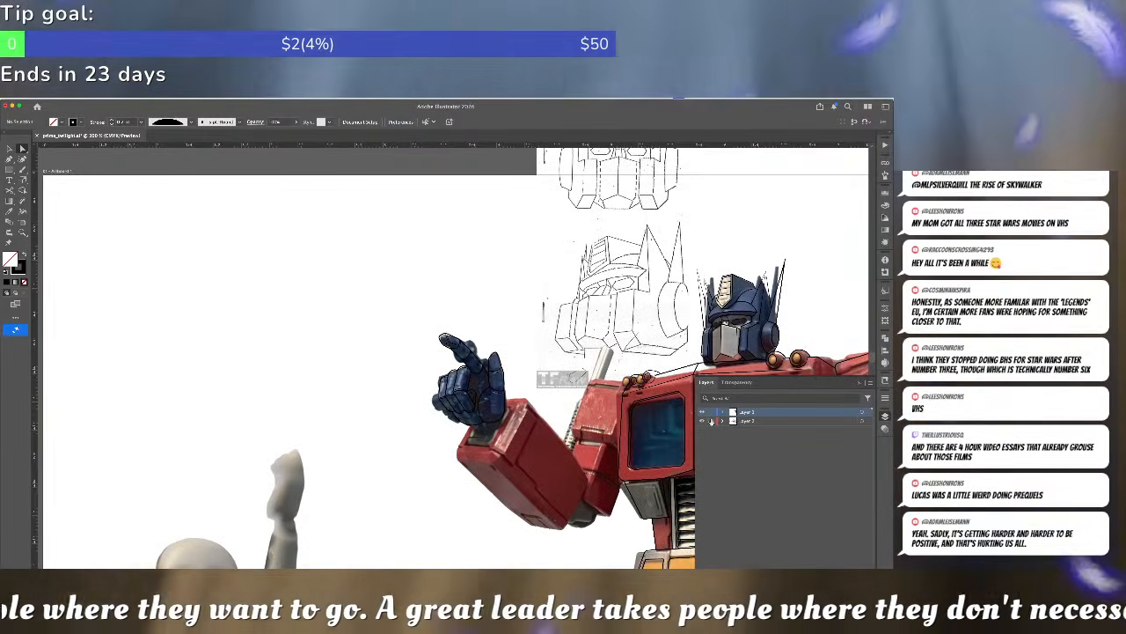
- Draw a closed four-sided outline around the open wrist end of the raised red forearm with the Pen tool
scroll(484, 419, "up", 3)
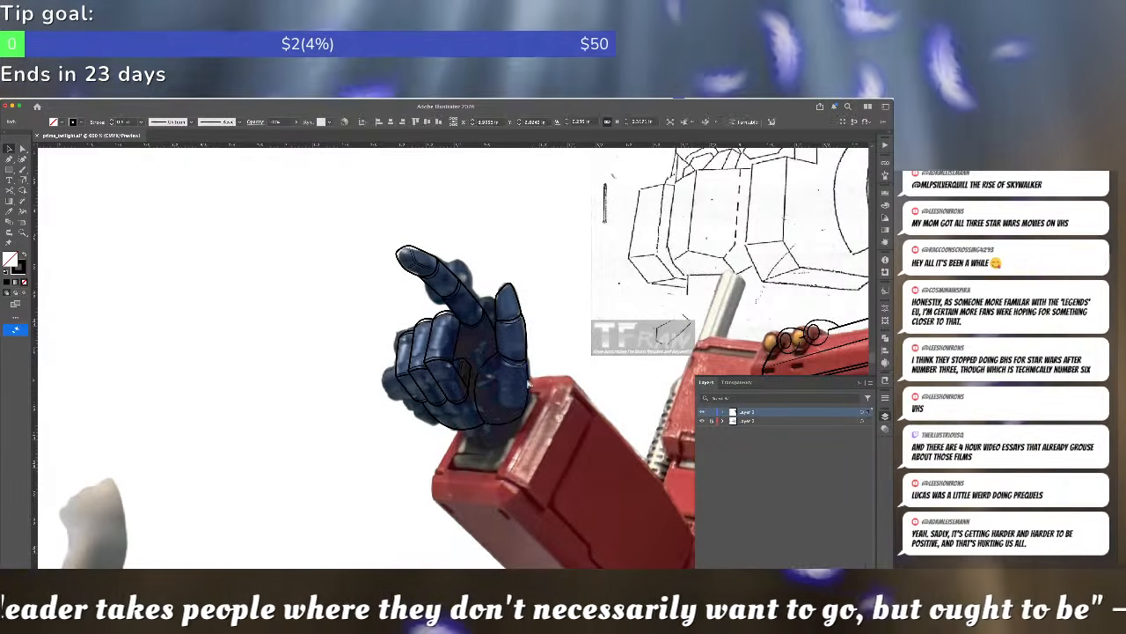
key("p")
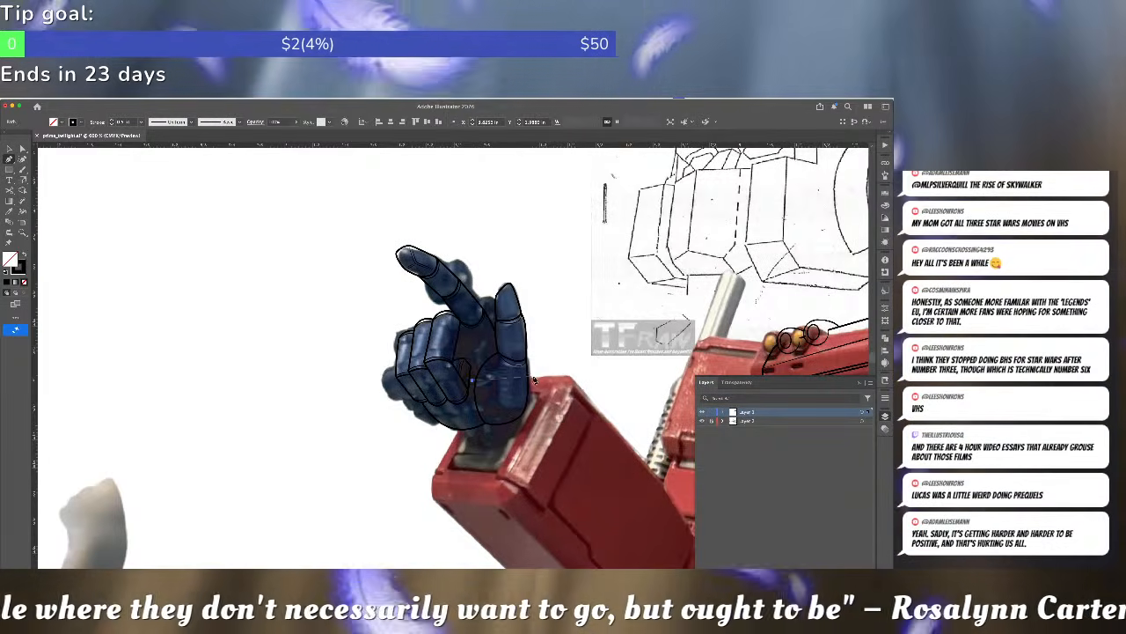
left_click_drag(472, 380, 576, 379)
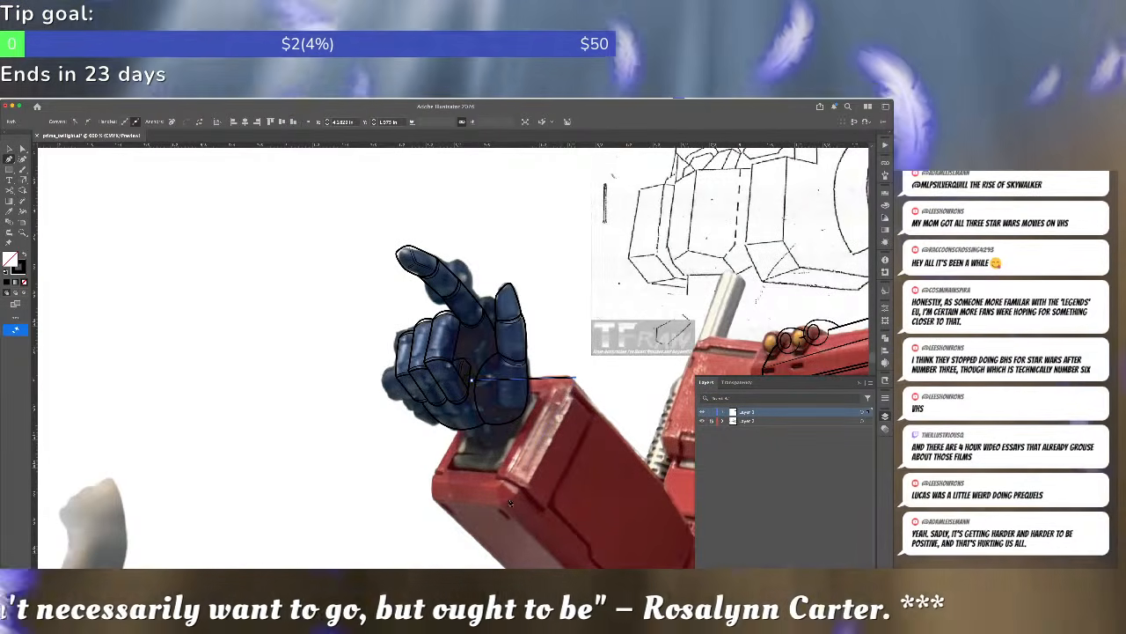
left_click(515, 505)
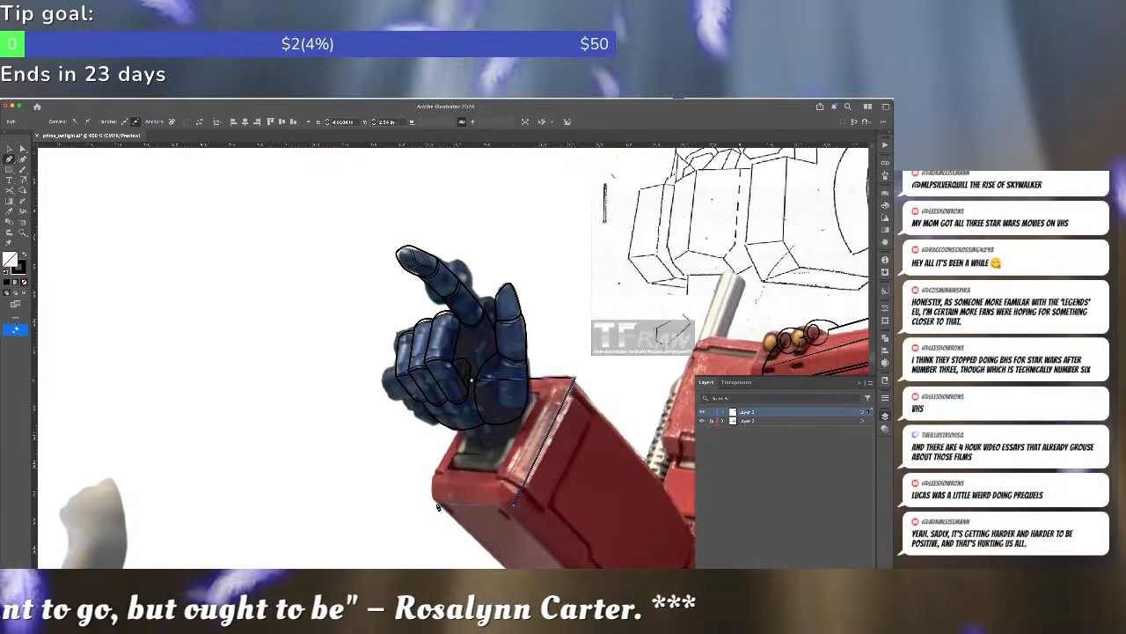
left_click(423, 497)
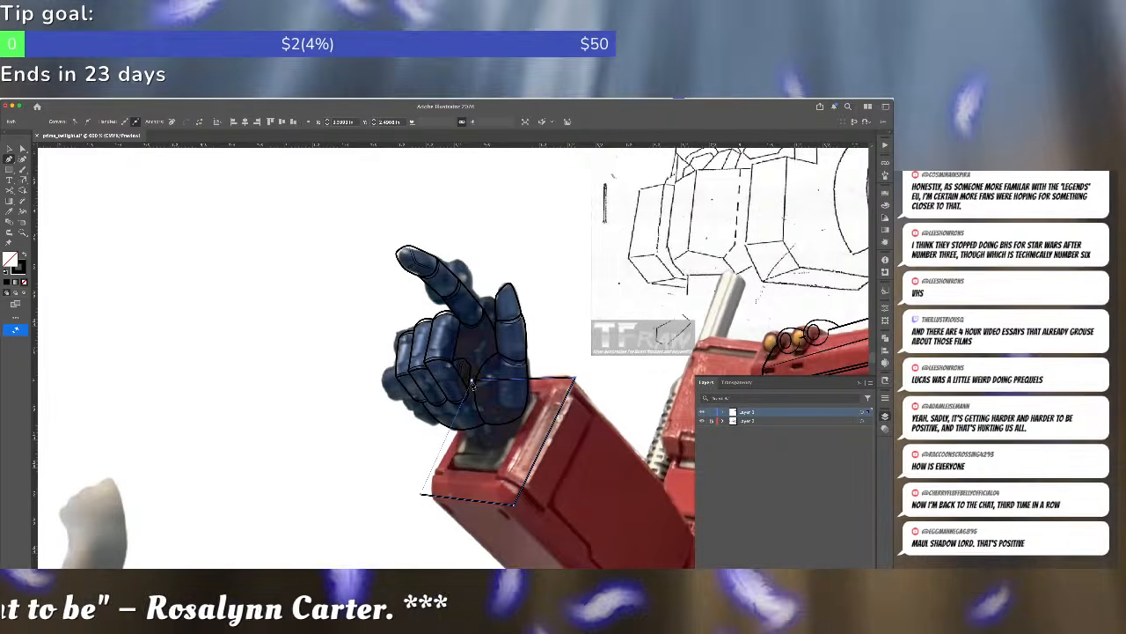
left_click(472, 381)
key("v")
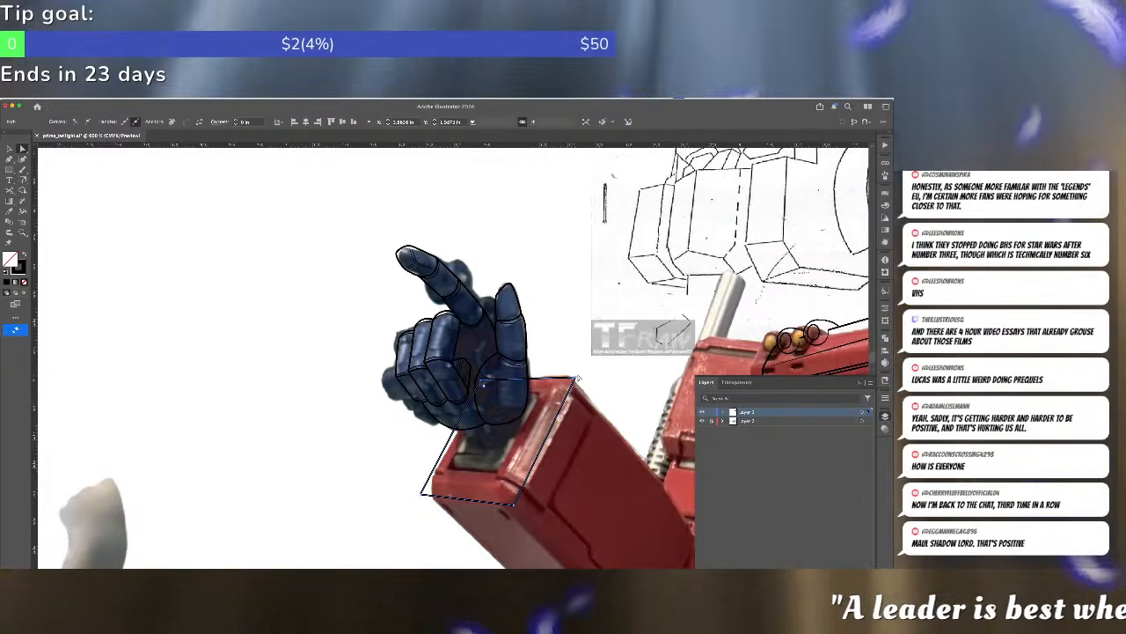
- Adjust the corner anchor points of the wrist-end outline to match the painted forearm's edges
left_click_drag(576, 378, 573, 379)
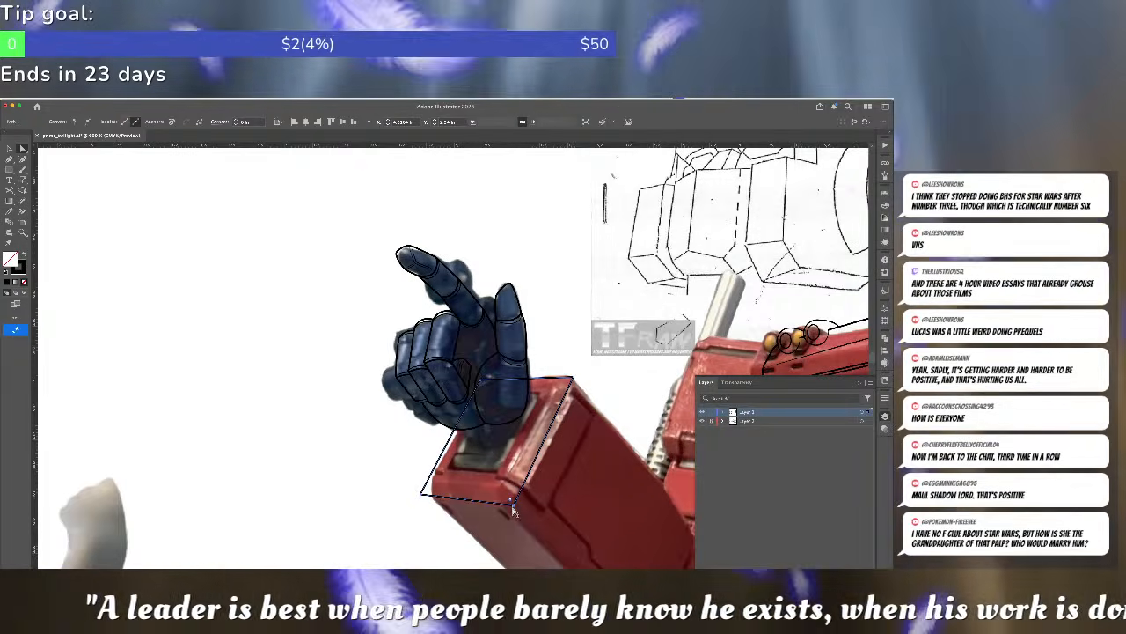
left_click(423, 497)
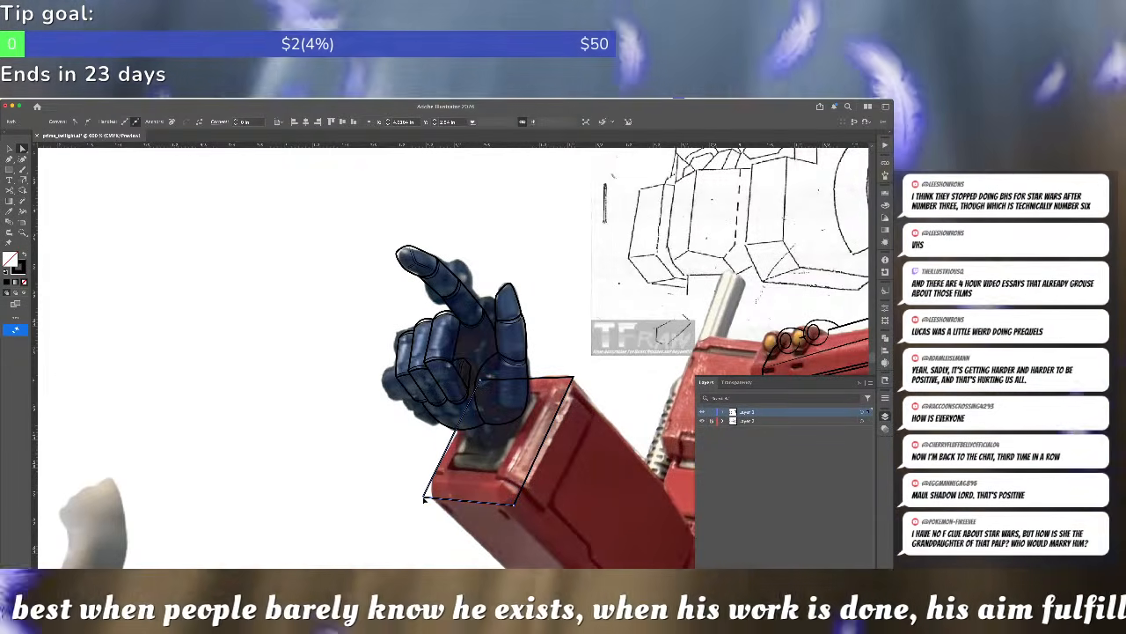
left_click(574, 381)
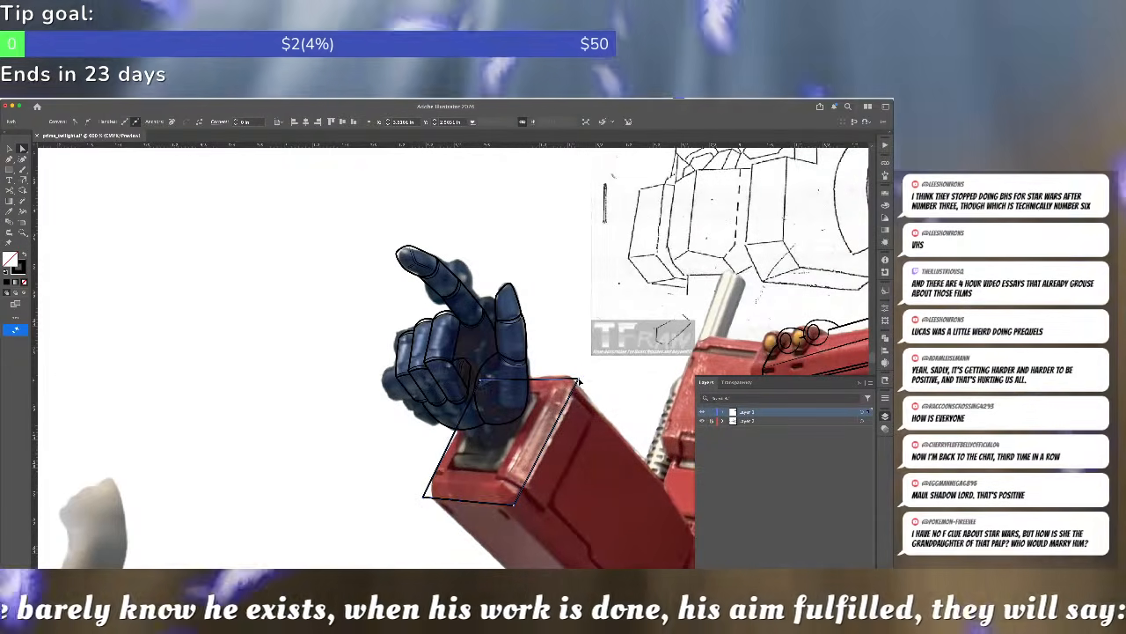
left_click(483, 384)
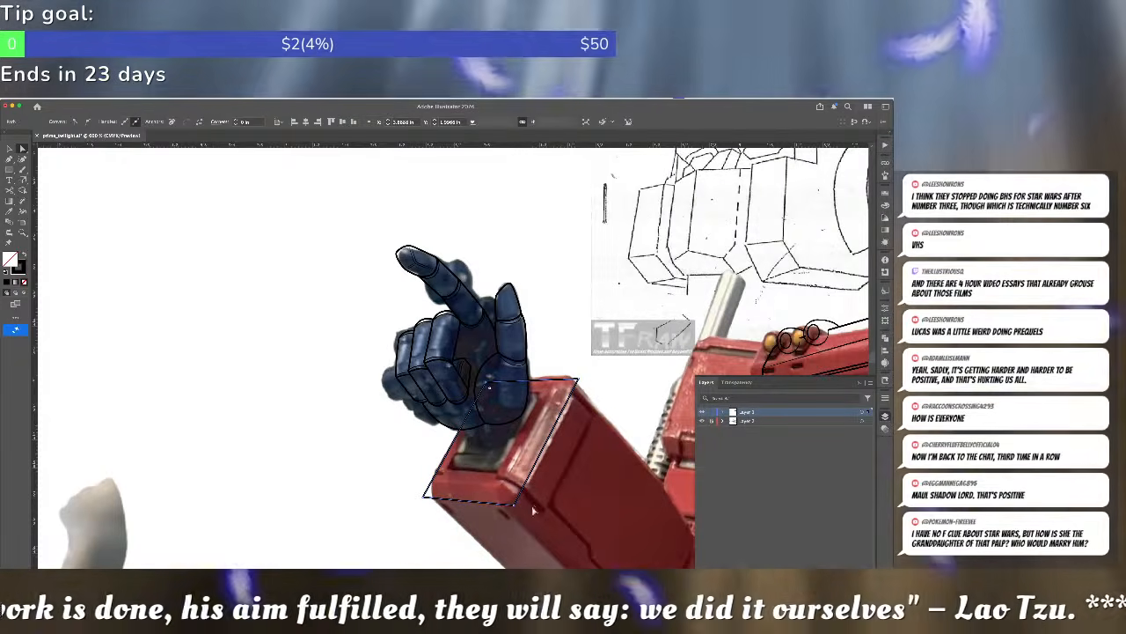
left_click(513, 502)
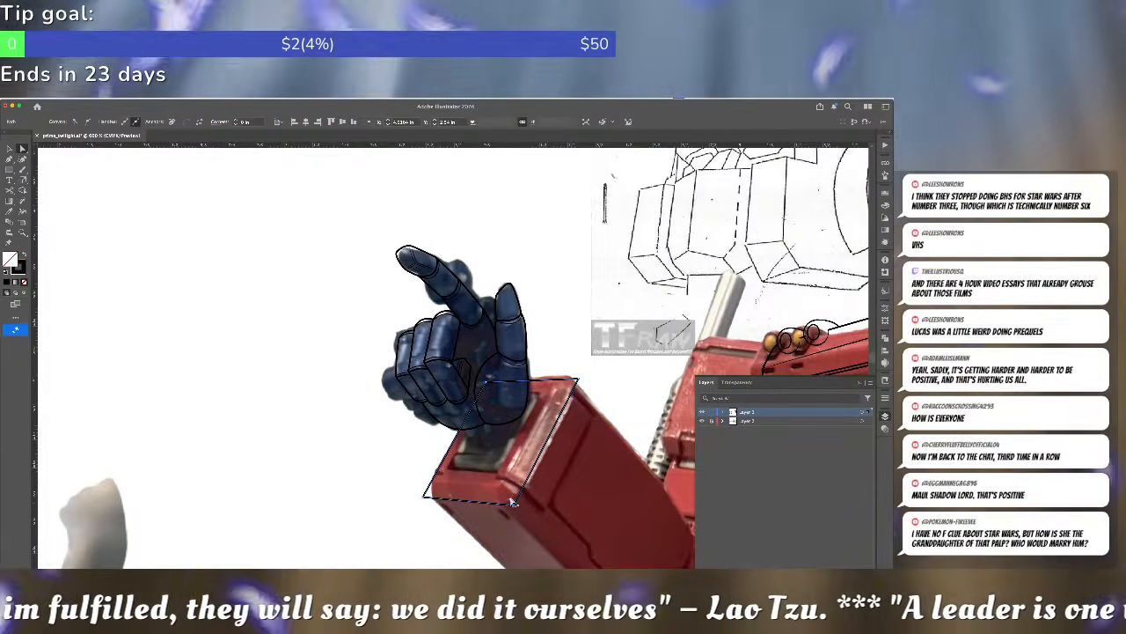
- Round the corners of the wrist-end outline
left_click_drag(510, 498, 504, 491)
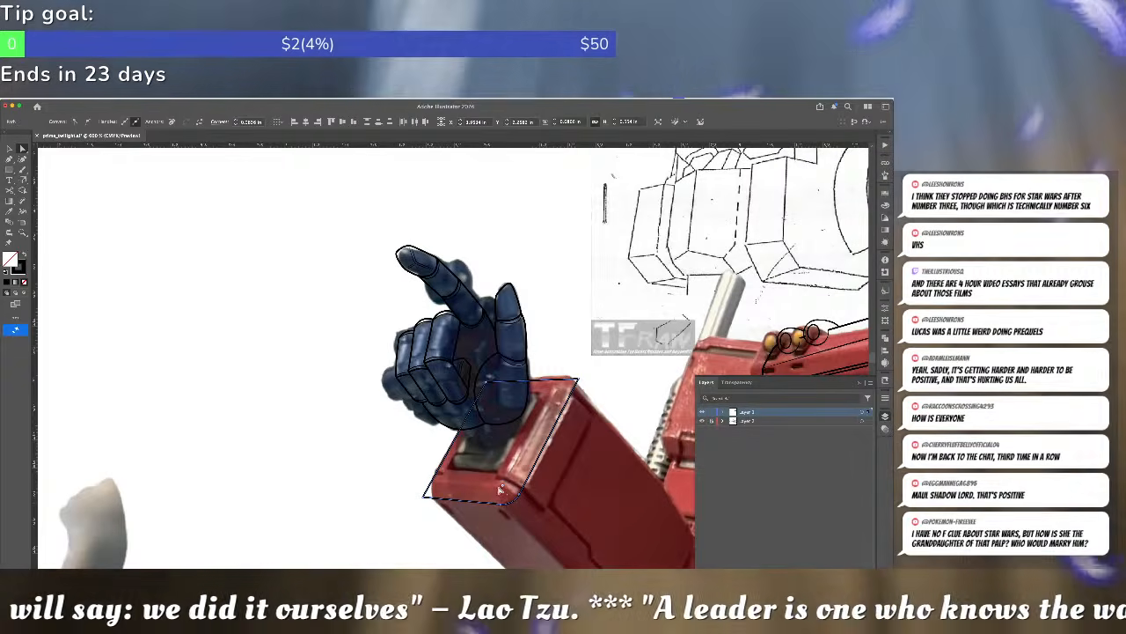
key("ctrl+z")
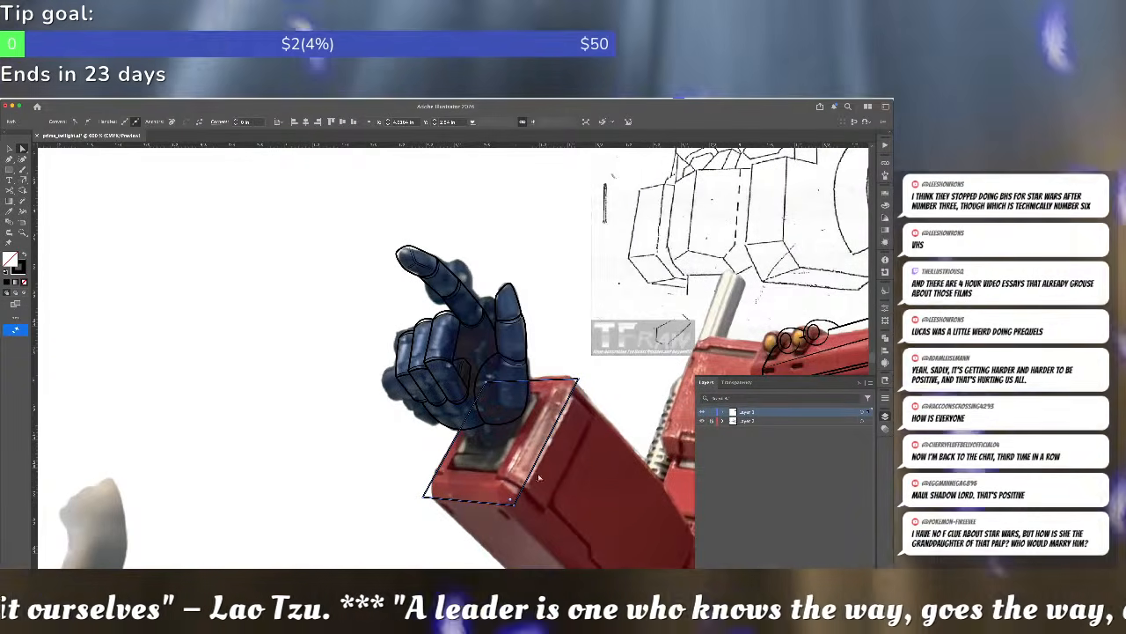
left_click(536, 465)
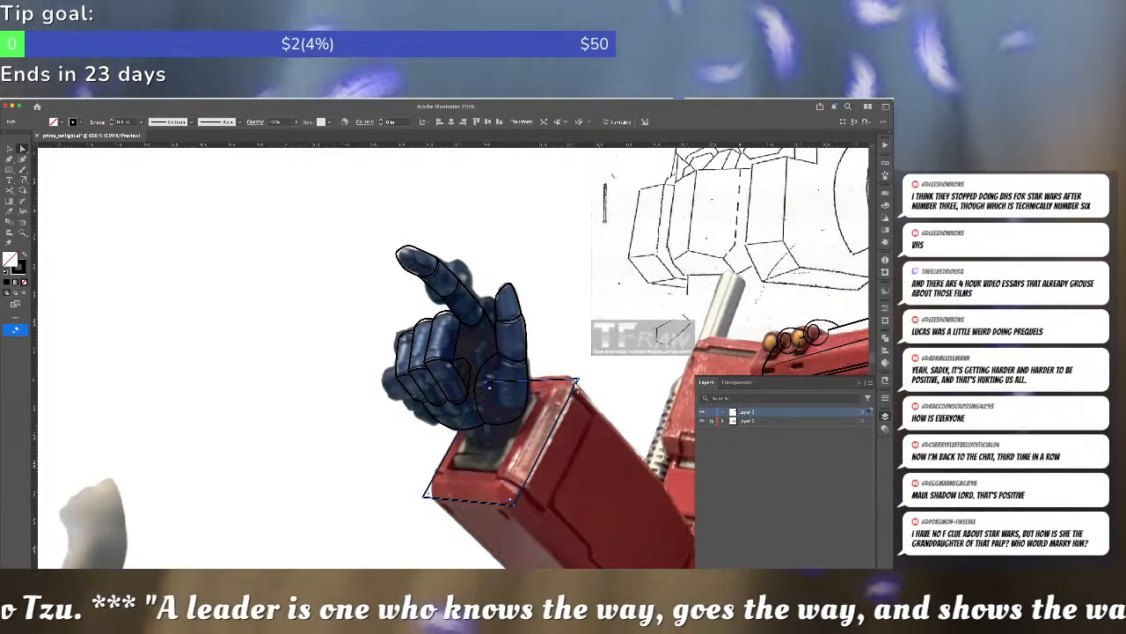
left_click_drag(576, 385, 570, 388)
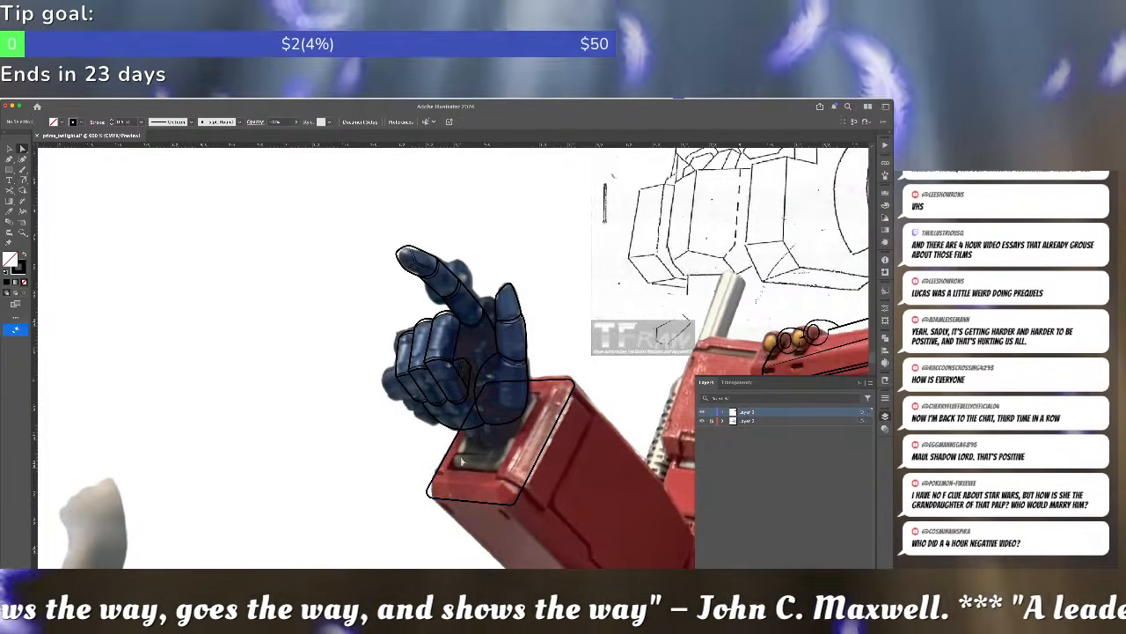
- Reshape the outline's lower outer corner by pulling its anchor points inward to follow the painted forearm's edge
left_click(431, 486)
key("shift+w")
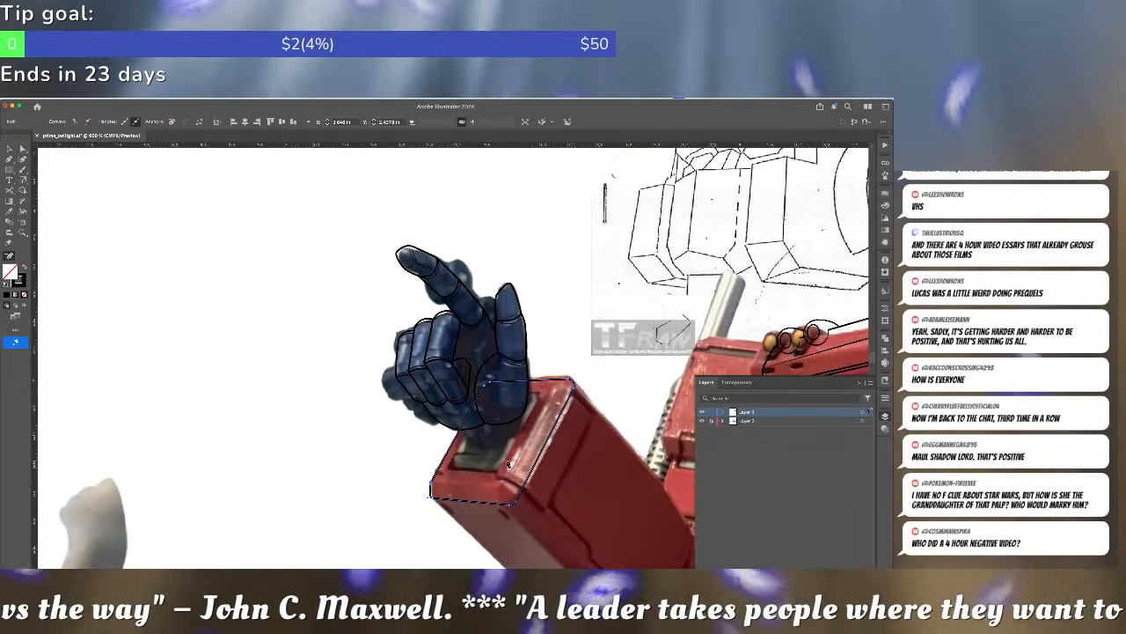
key("a")
left_click(590, 373)
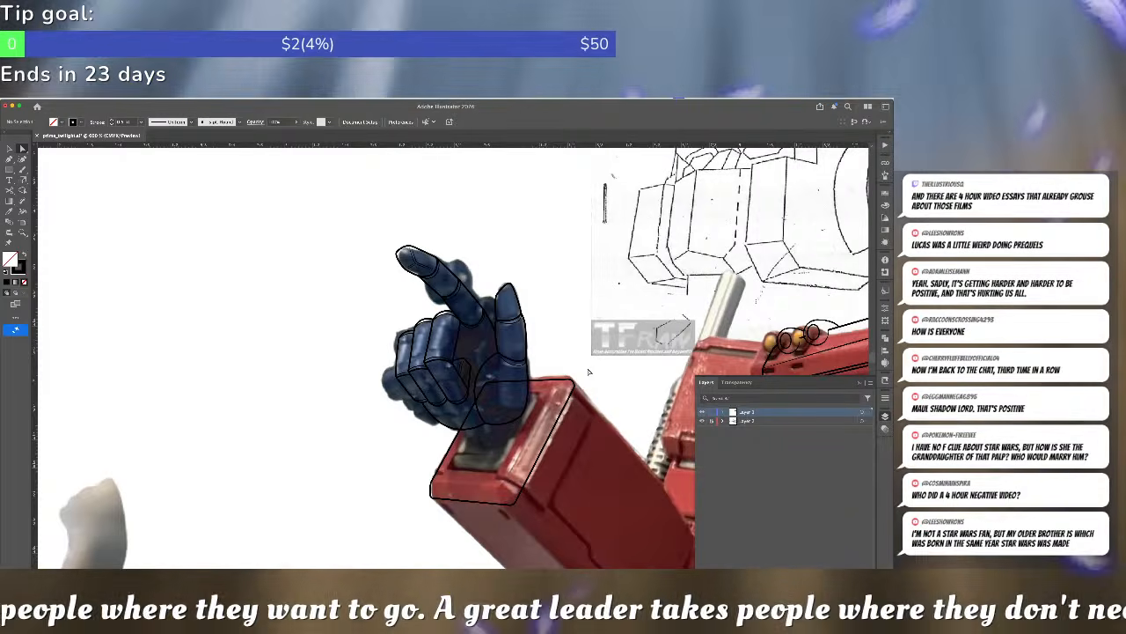
- Draw a bent bevel line inside the wrist-end outline, running from the lower outer corner around to the upper far corner
left_click(502, 486)
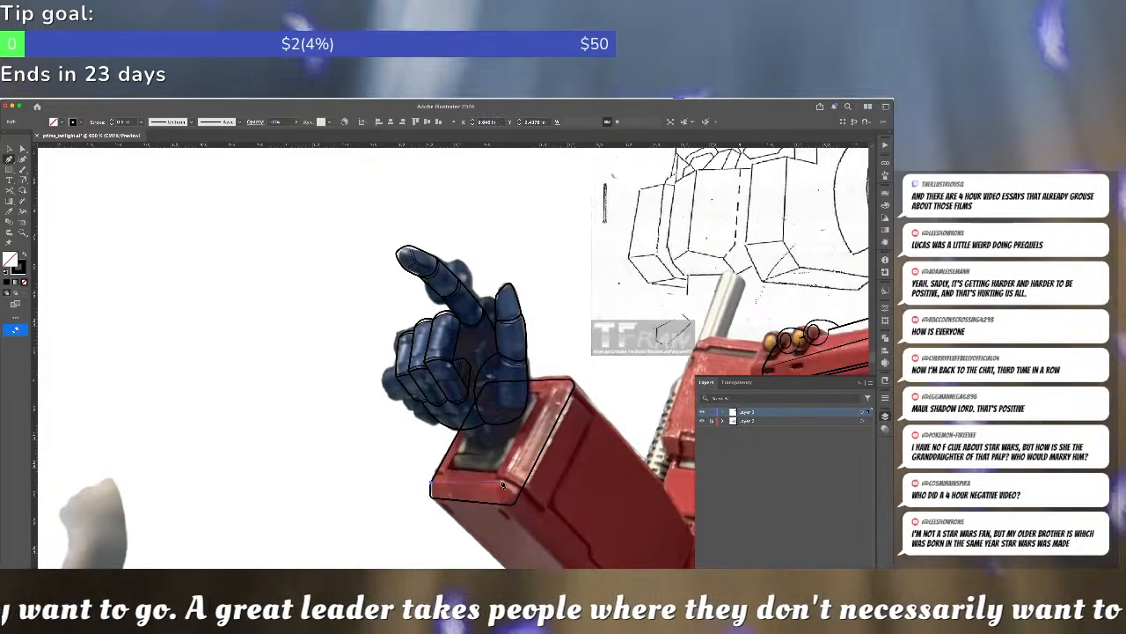
left_click(502, 487)
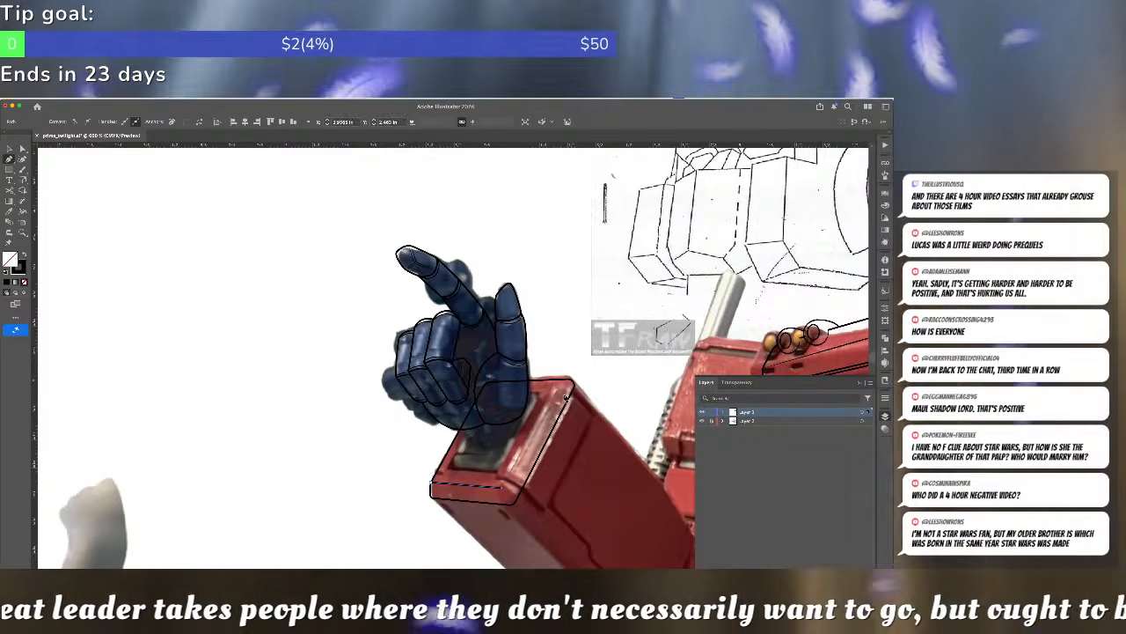
left_click(569, 385)
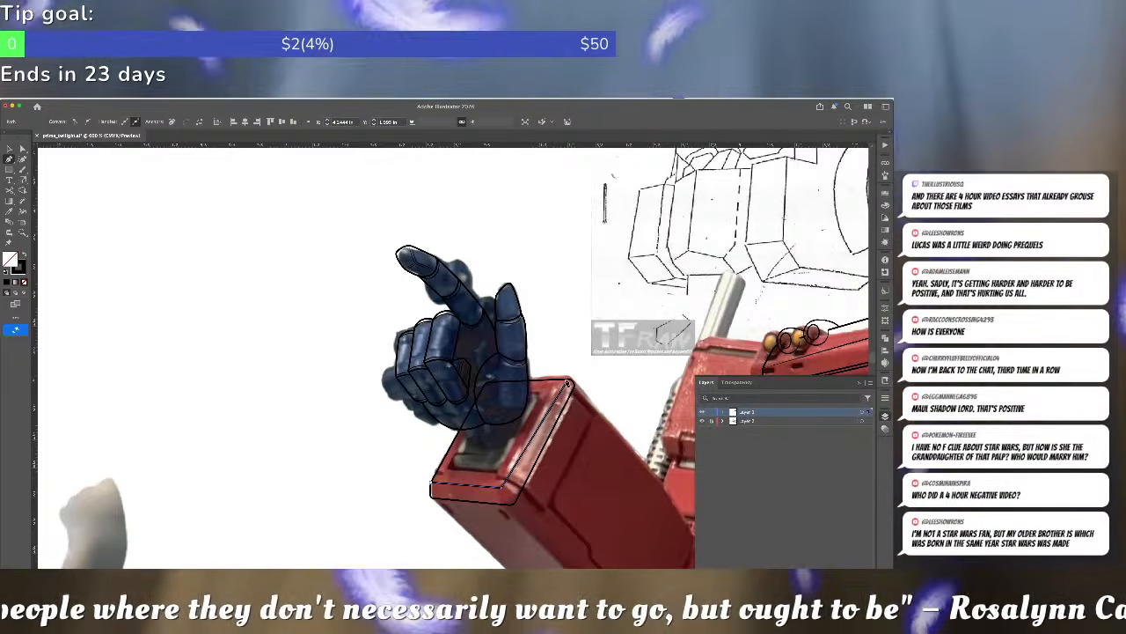
left_click(638, 395)
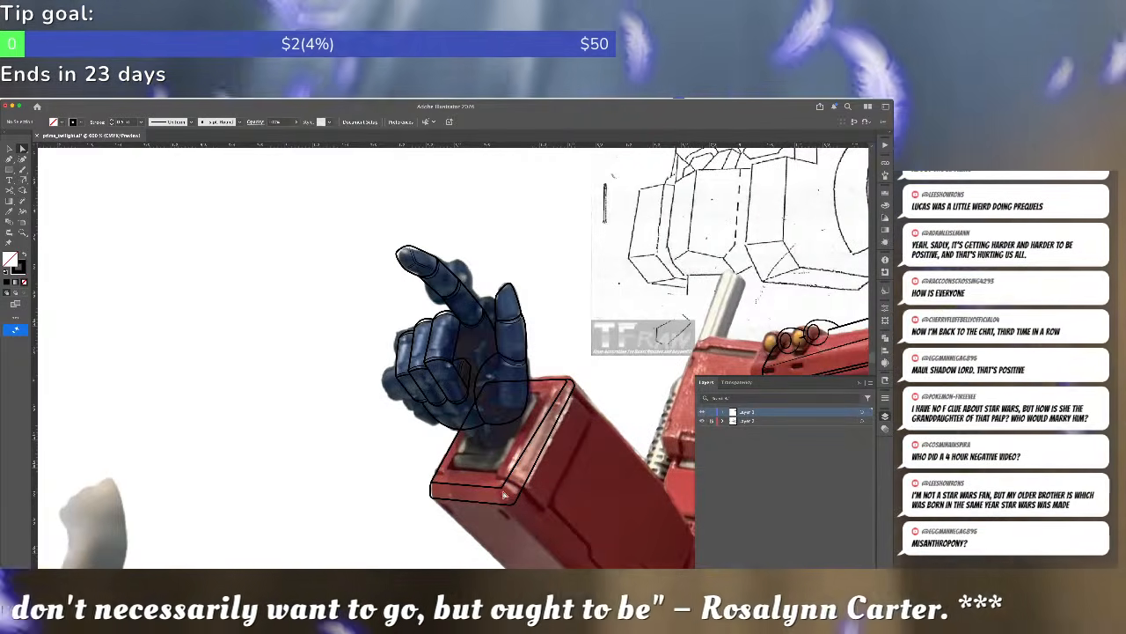
- Round the bend of the inner bevel line slightly
left_click(502, 487)
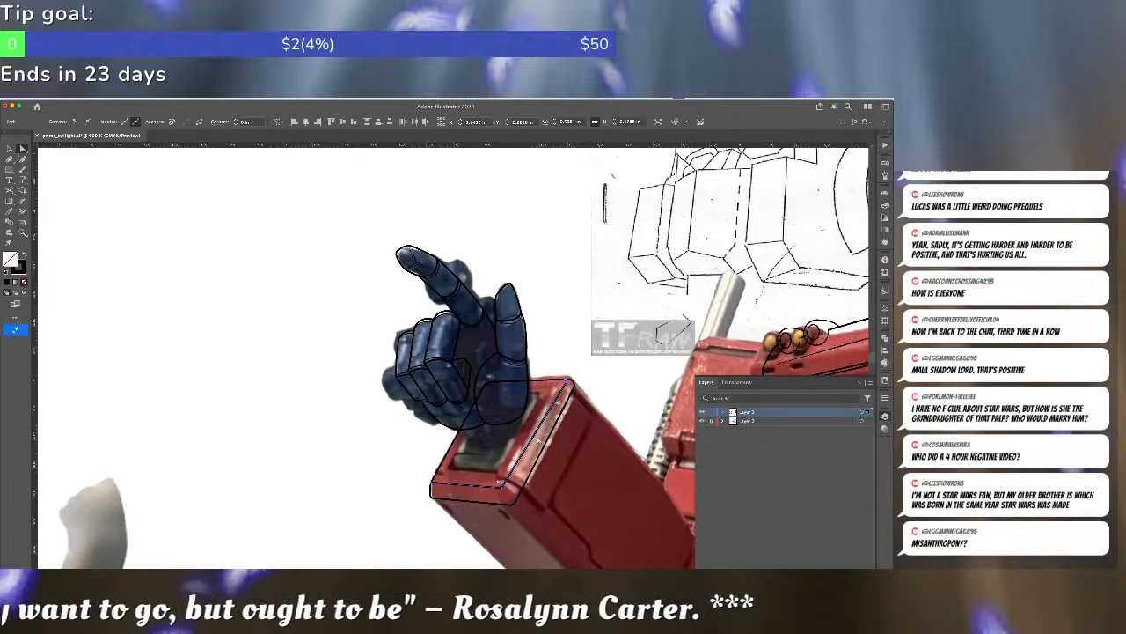
left_click_drag(500, 483, 497, 483)
left_click(498, 458)
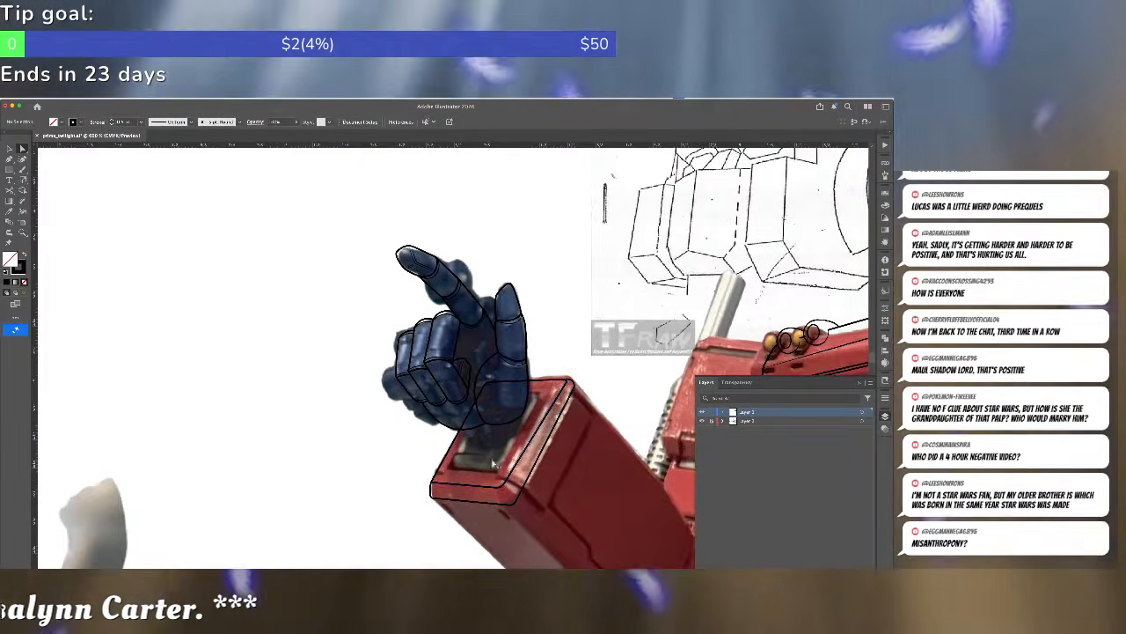
- Draw a short detail line across the bevel near its lower bend and give it a tapered width profile
scroll(495, 465, "up", 2)
scroll(503, 498, "down", 3)
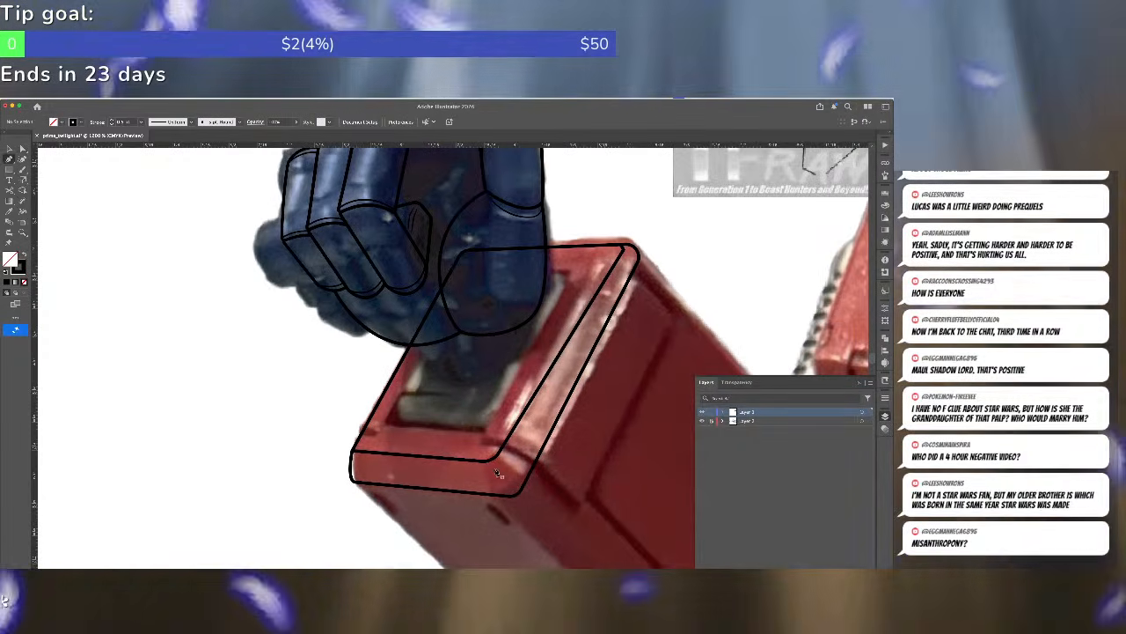
left_click(495, 492)
key("a")
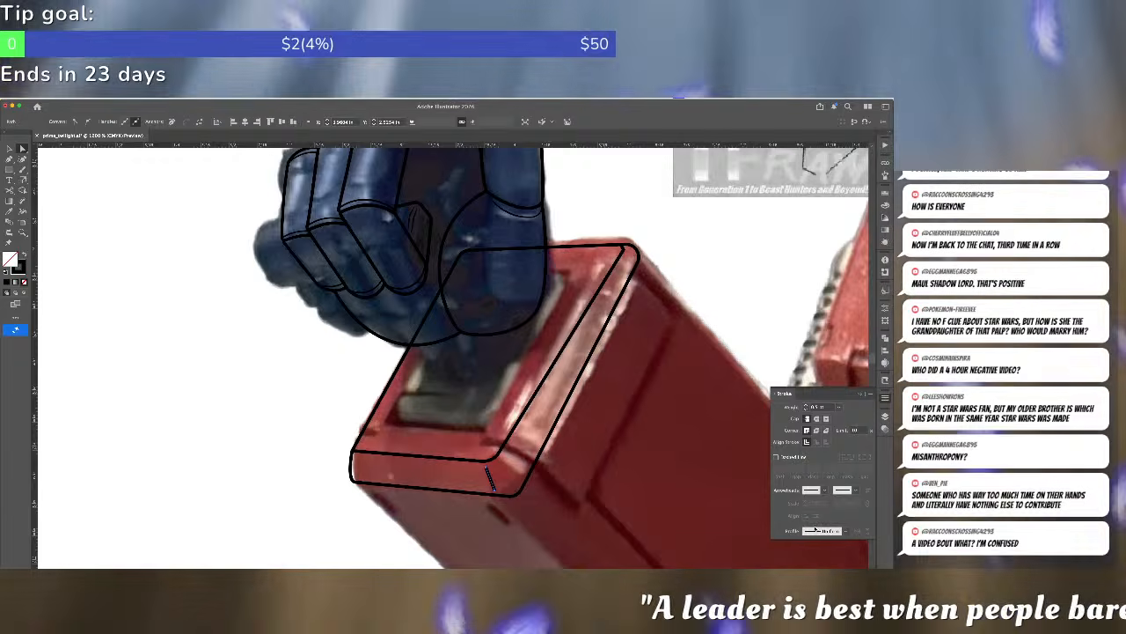
left_click(828, 531)
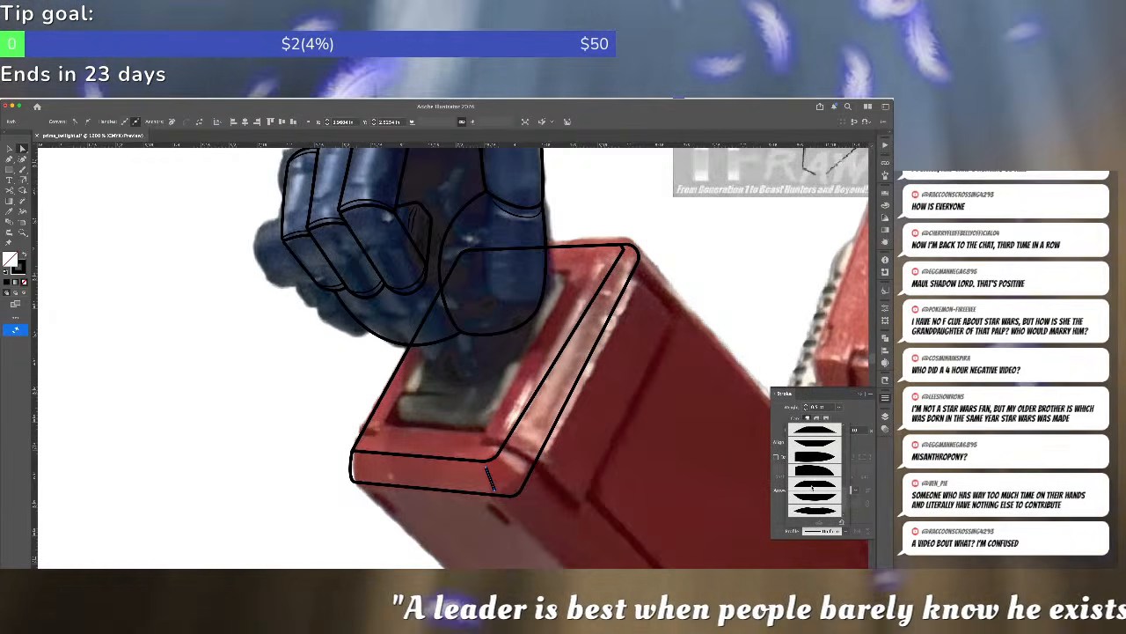
left_click(815, 500)
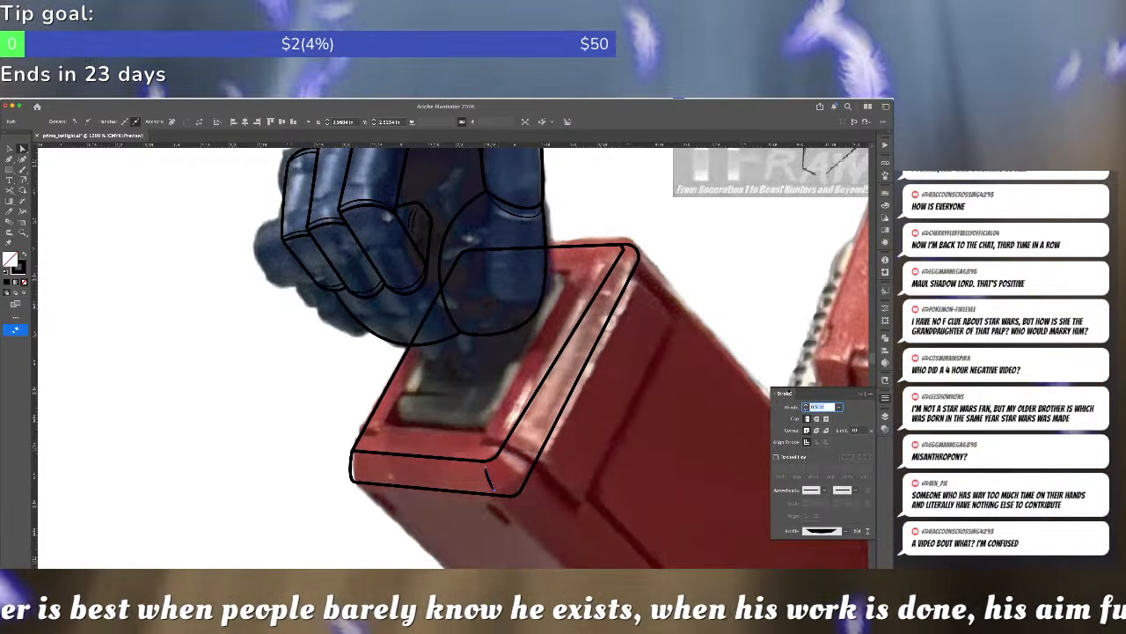
- Add a copy of the short detail line on the other side of the bevel's bend, angle it, and flip its width profile
left_click(485, 485)
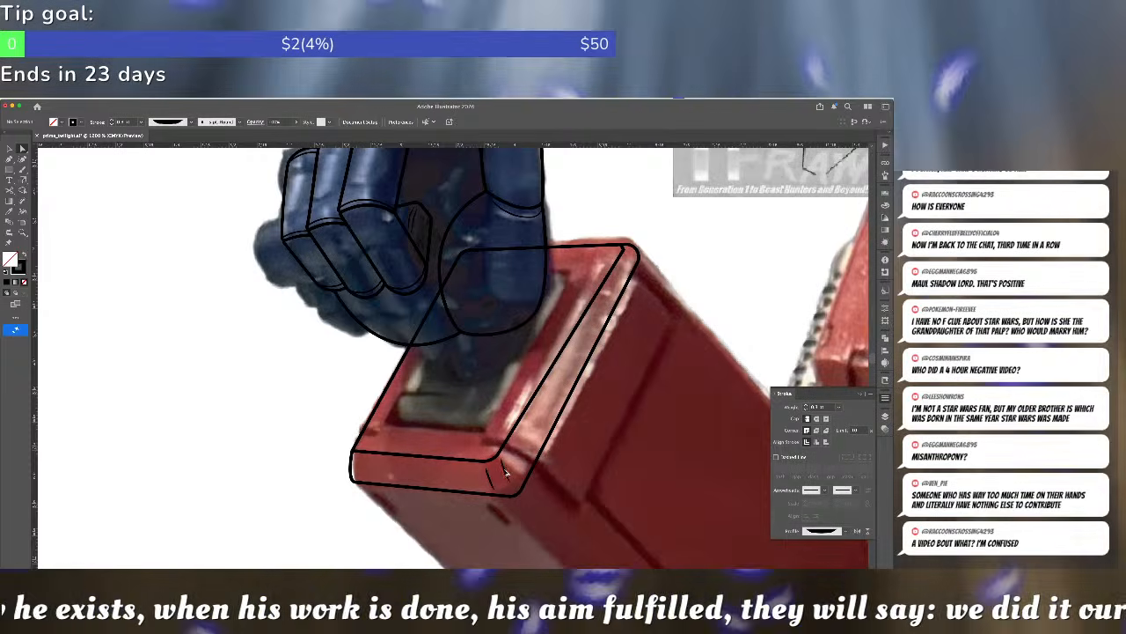
left_click(514, 482)
left_click_drag(512, 481, 521, 485)
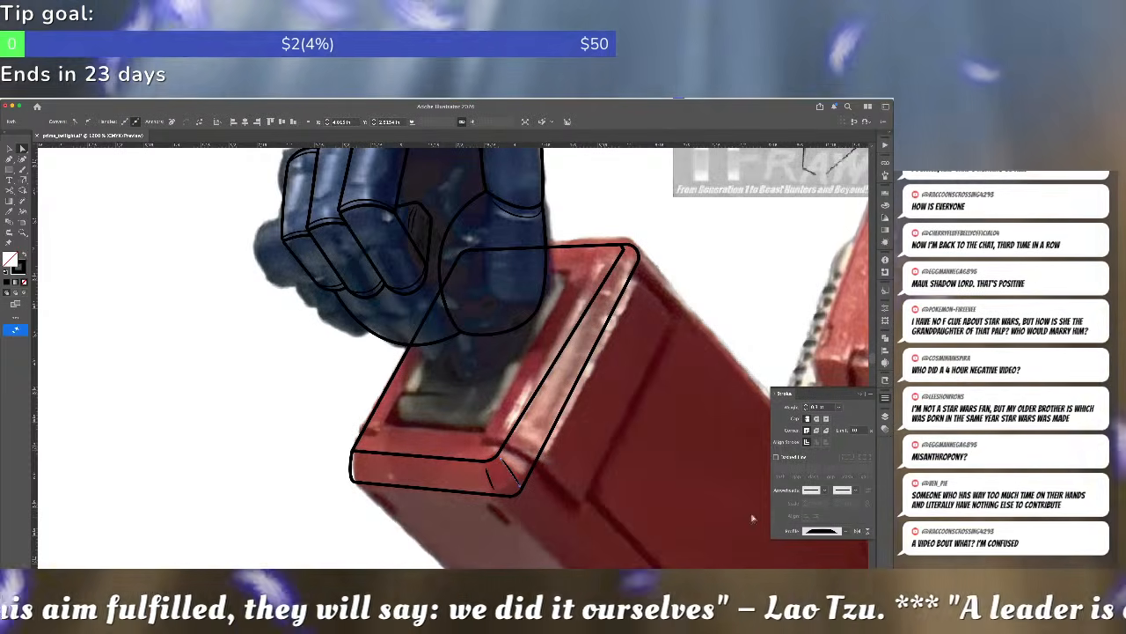
left_click(603, 492)
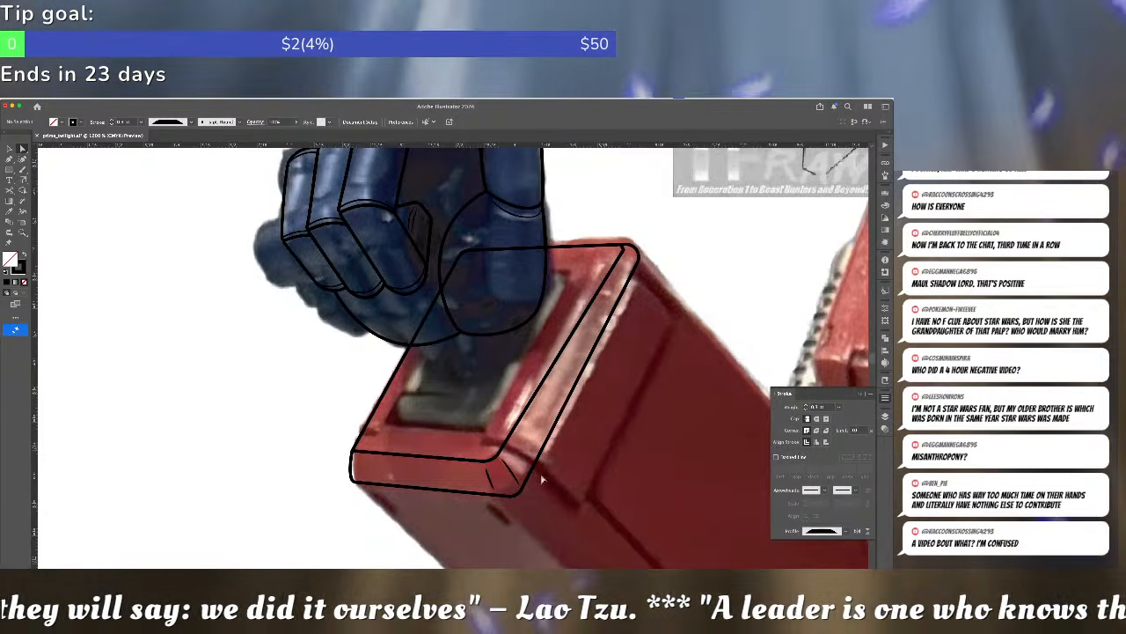
- Reshape the upper far corner of the wrist-end outline by adjusting its anchor points around the bevel line's end
left_click(636, 279)
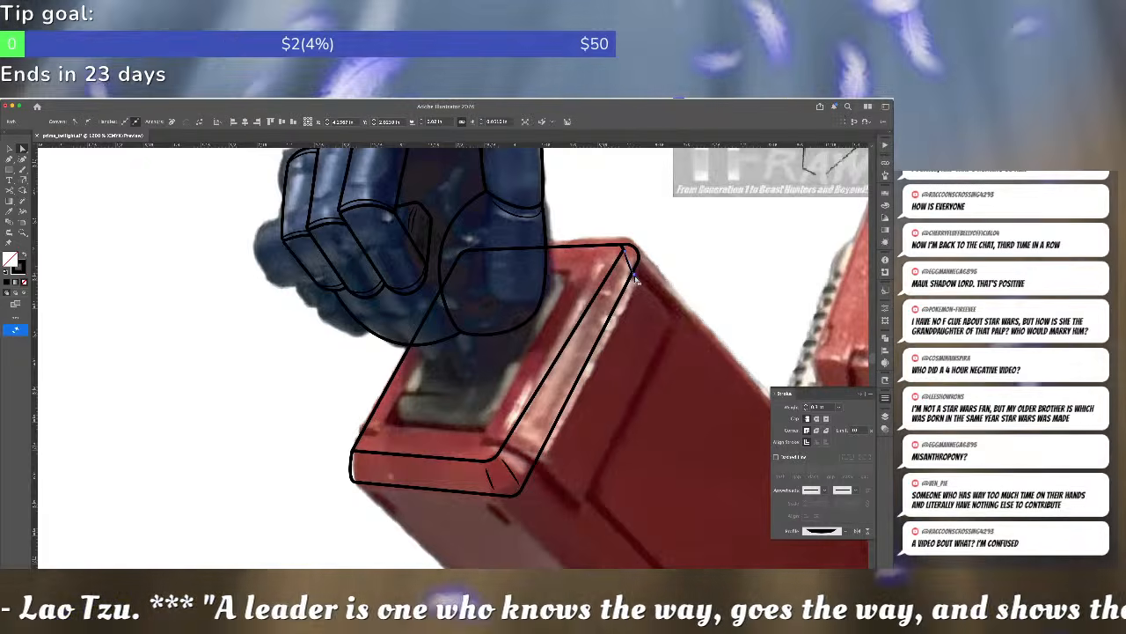
left_click(640, 257)
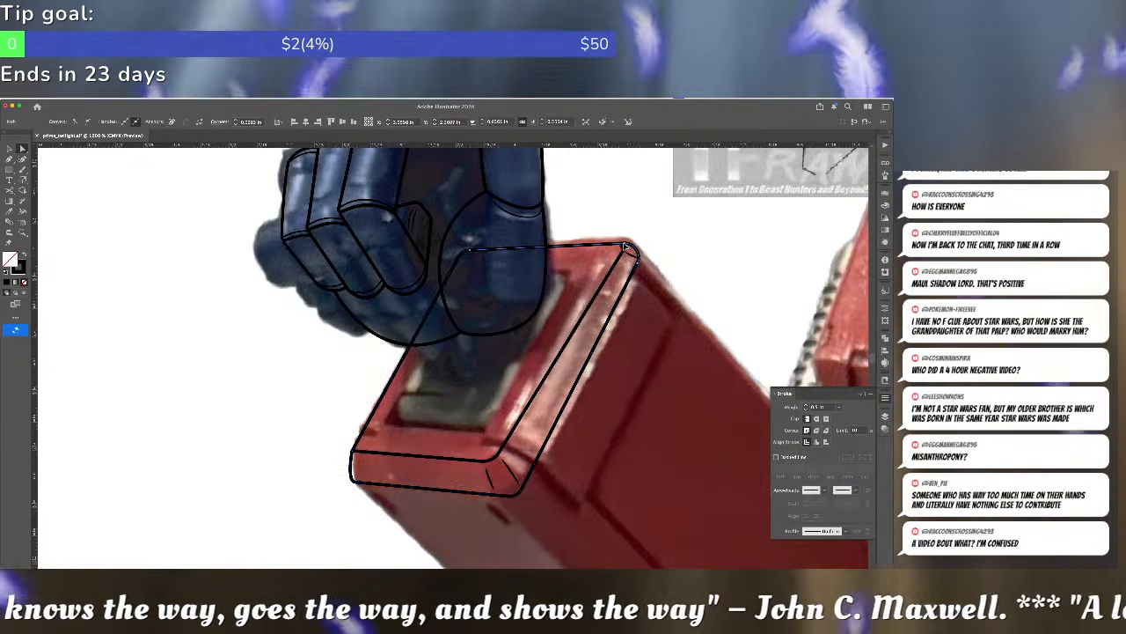
left_click(630, 252)
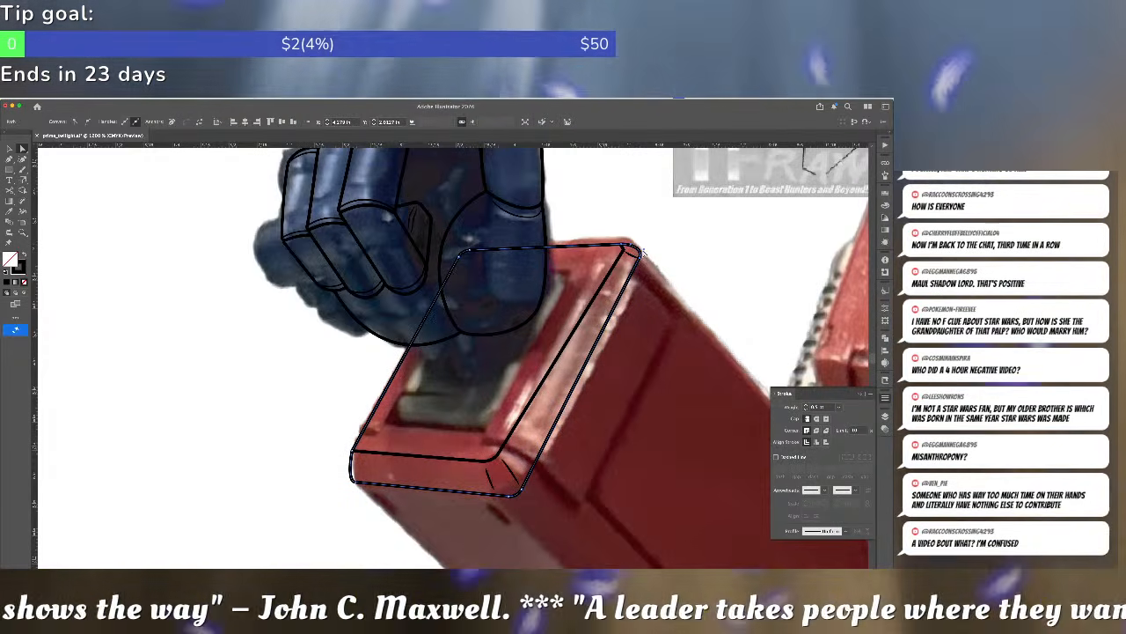
left_click(640, 256)
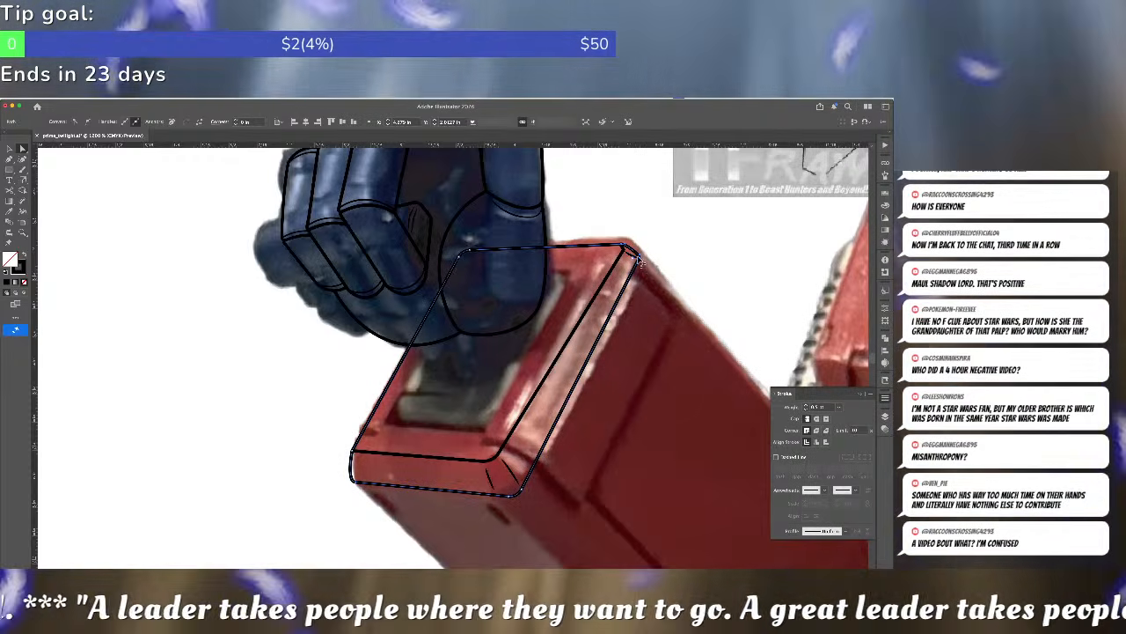
left_click(649, 253)
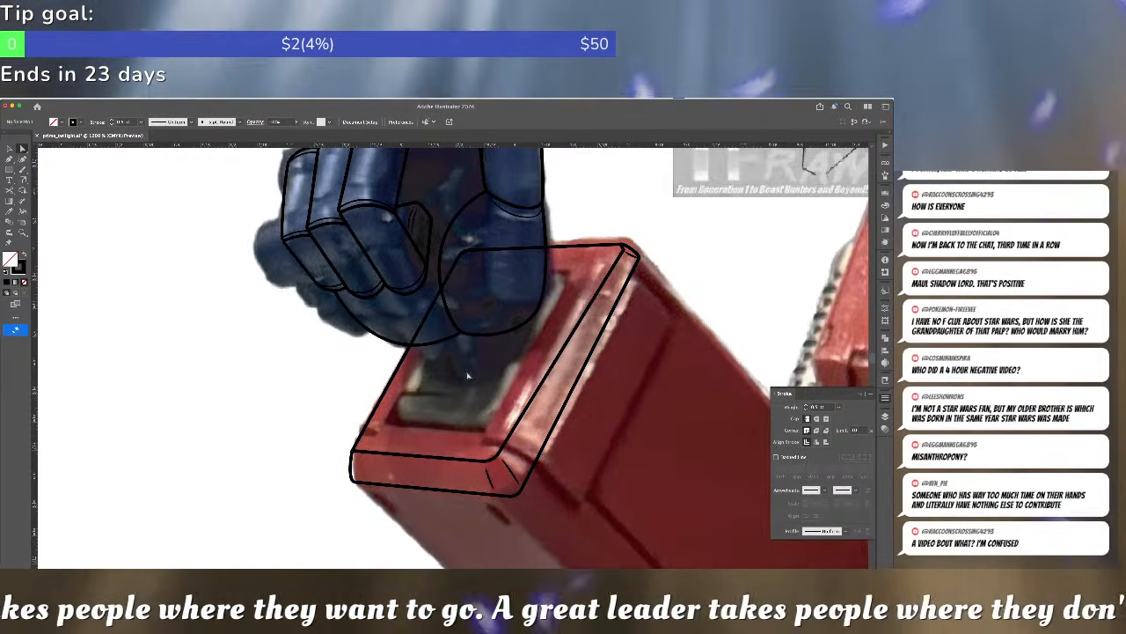
- Add an opacity mask to the forearm's grouped wrist-end linework and open the mask for editing
left_click_drag(587, 539, 588, 539)
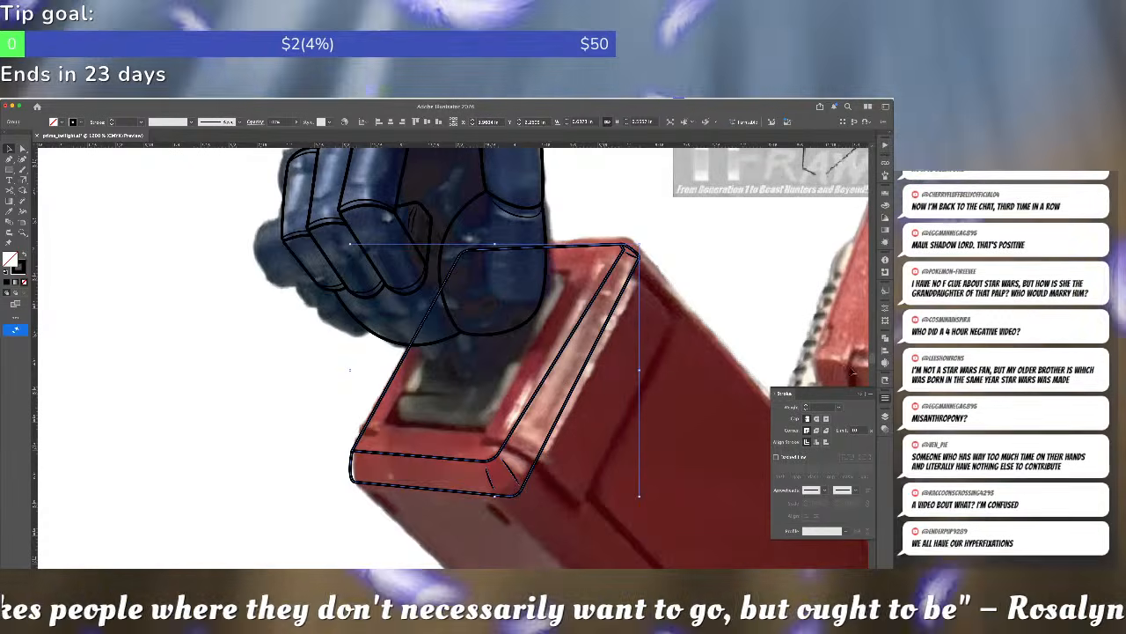
left_click(885, 429)
left_click(852, 439)
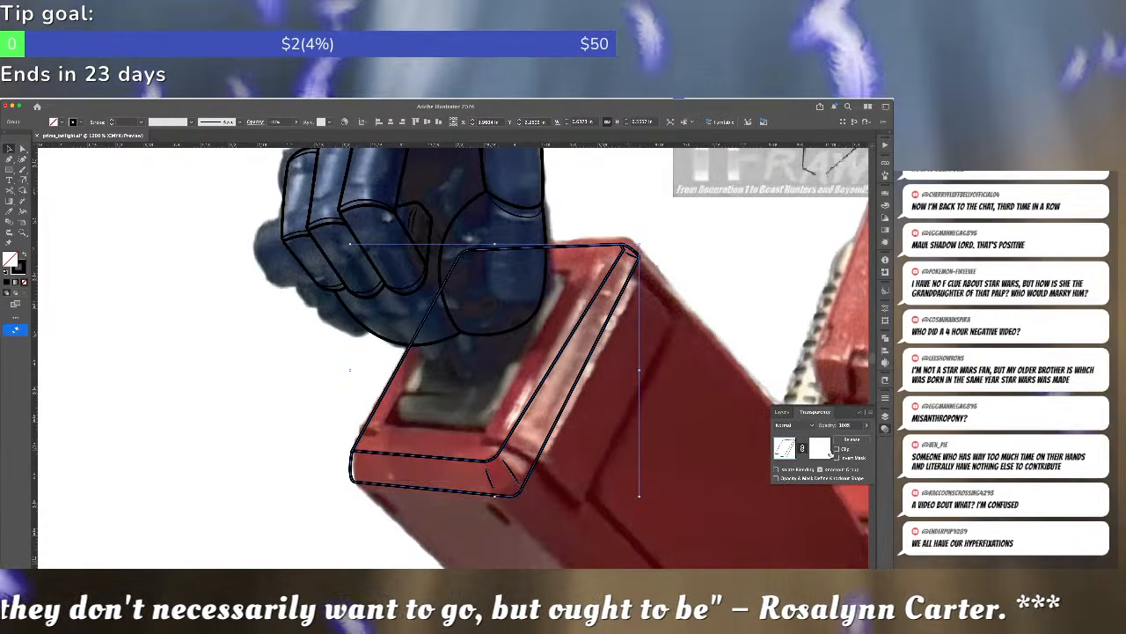
left_click(819, 448)
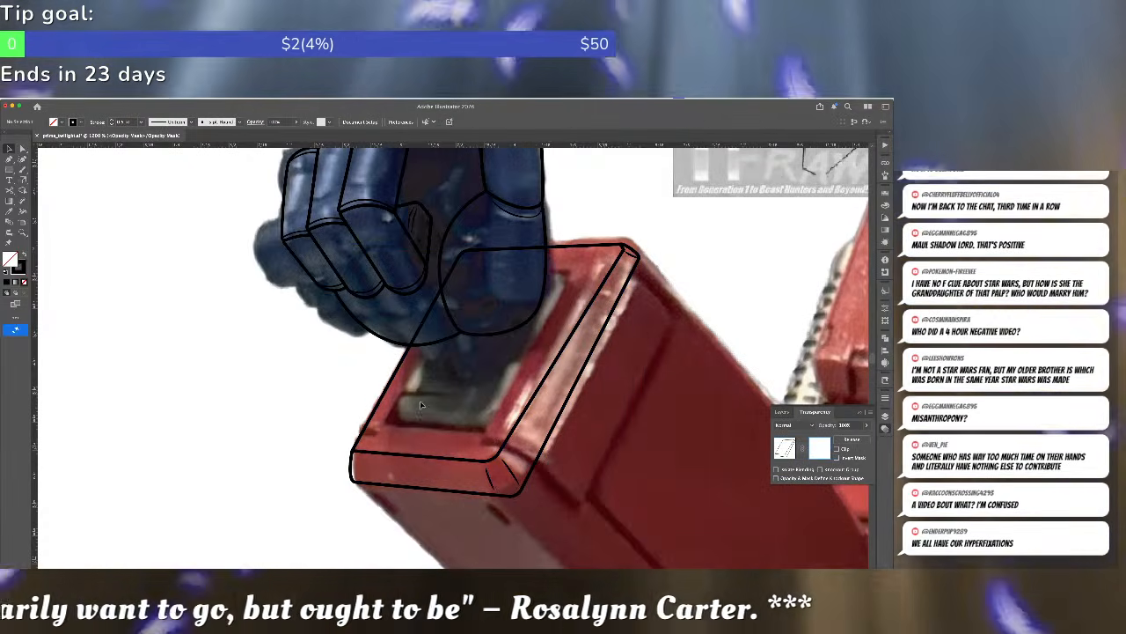
- Draw a closed black-filled mask shape over the hand to hide the overlapping wrist-end lines, and return to the artwork
key("p")
left_click(405, 337)
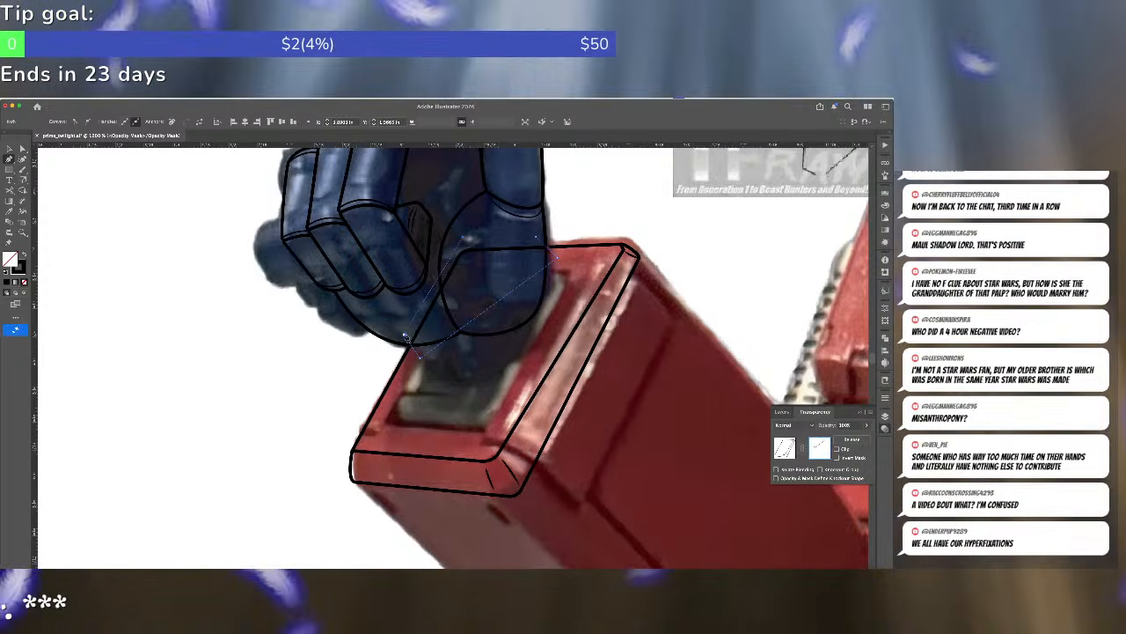
left_click(405, 338)
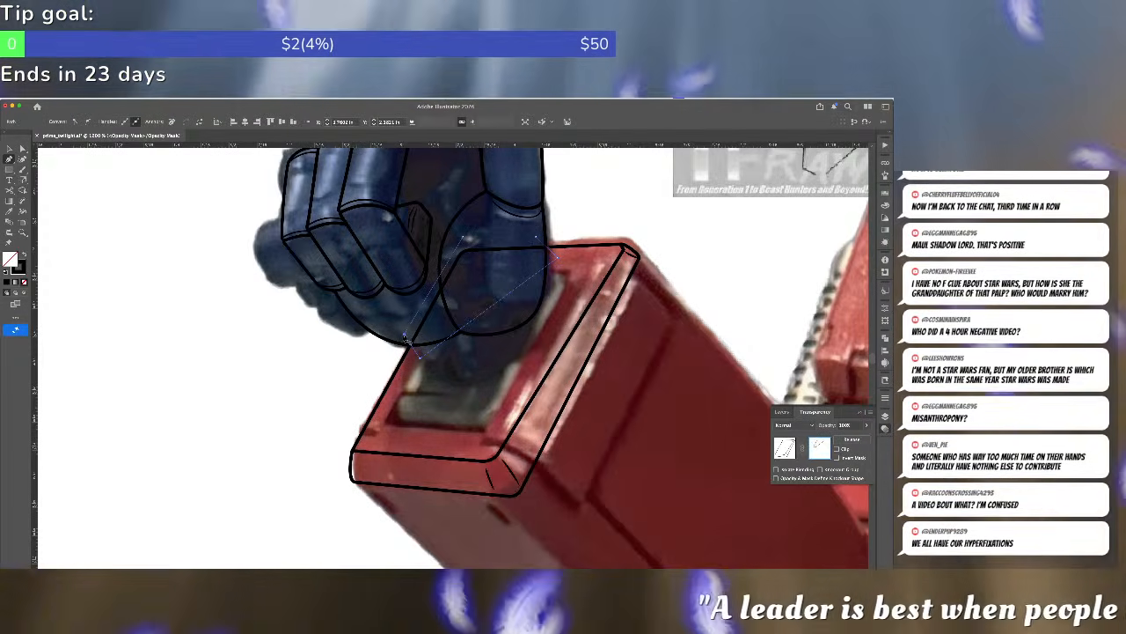
key("shift+x")
key("a")
left_click(785, 452)
left_click(653, 414)
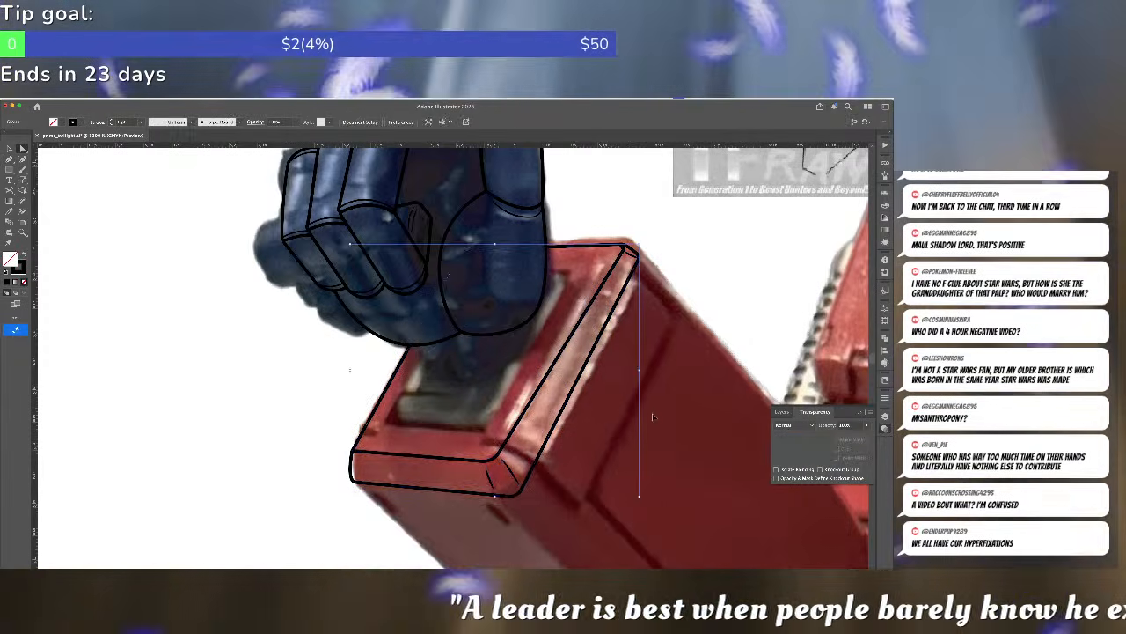
- Review the whole Optimus Prime figure alongside the surrounding reference images
key("super+minus")
key("super+minus")
key("super+minus")
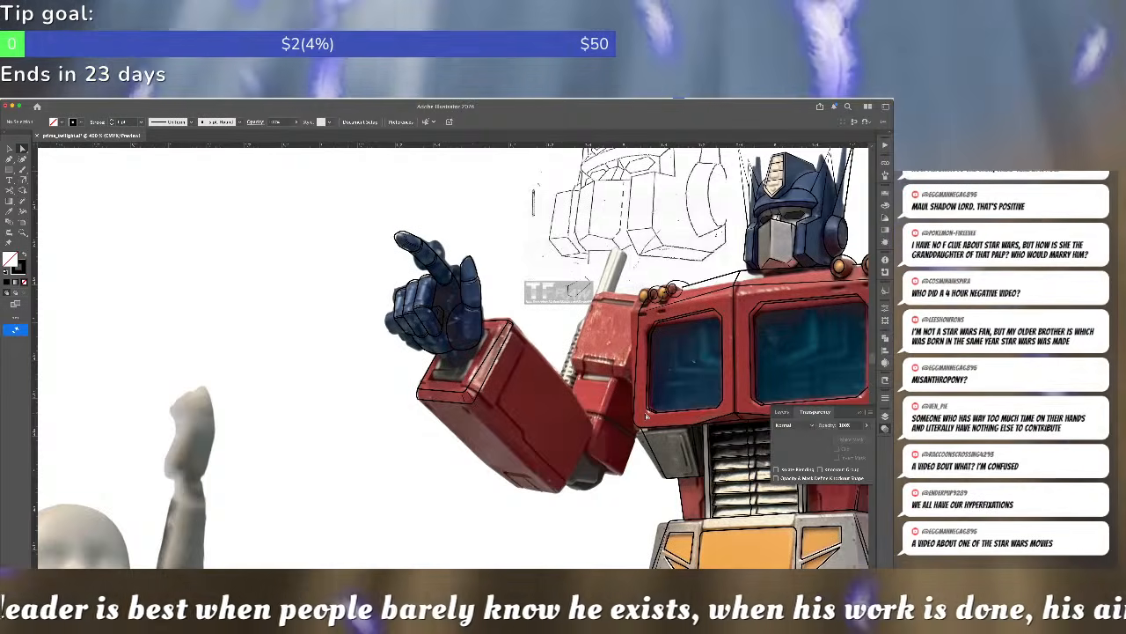
key("super+minus")
key("super+minus")
key("super+minus")
key("super+minus")
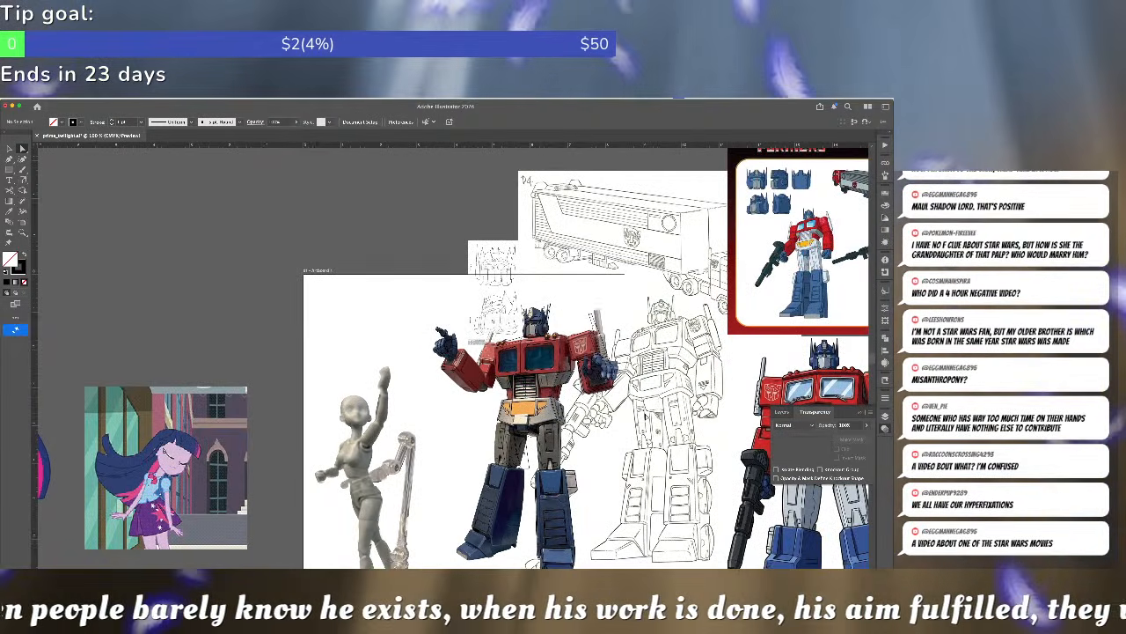
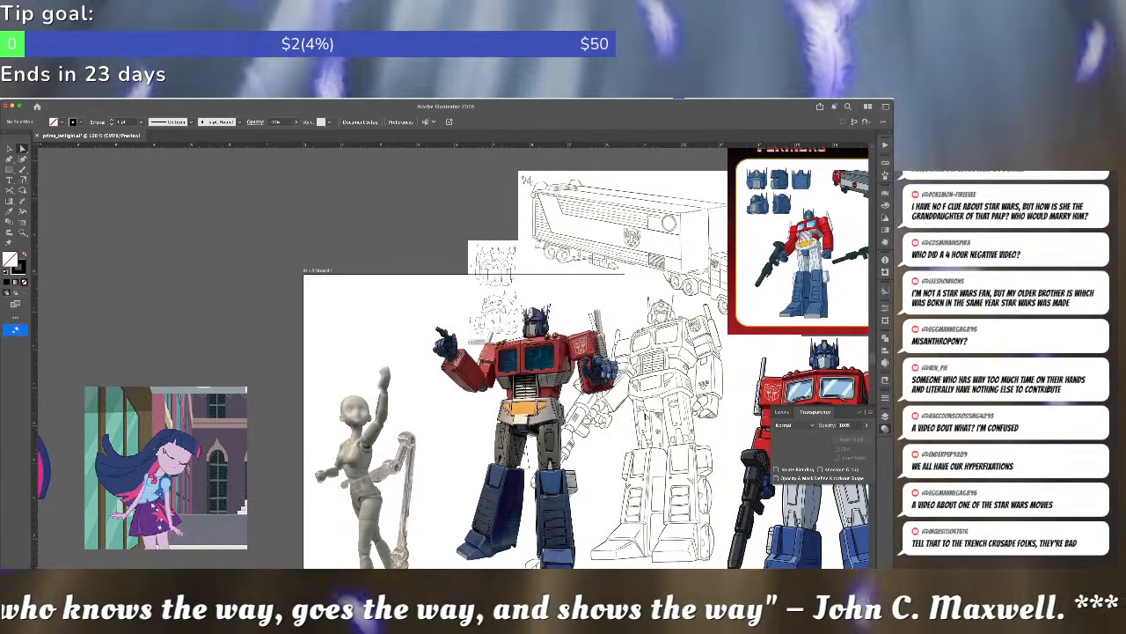
- Draw the forearm's outer outline from the wrist end's lower corner around the elbow end and back to its upper far corner
key("super+equal")
key("super+equal")
key("super+equal")
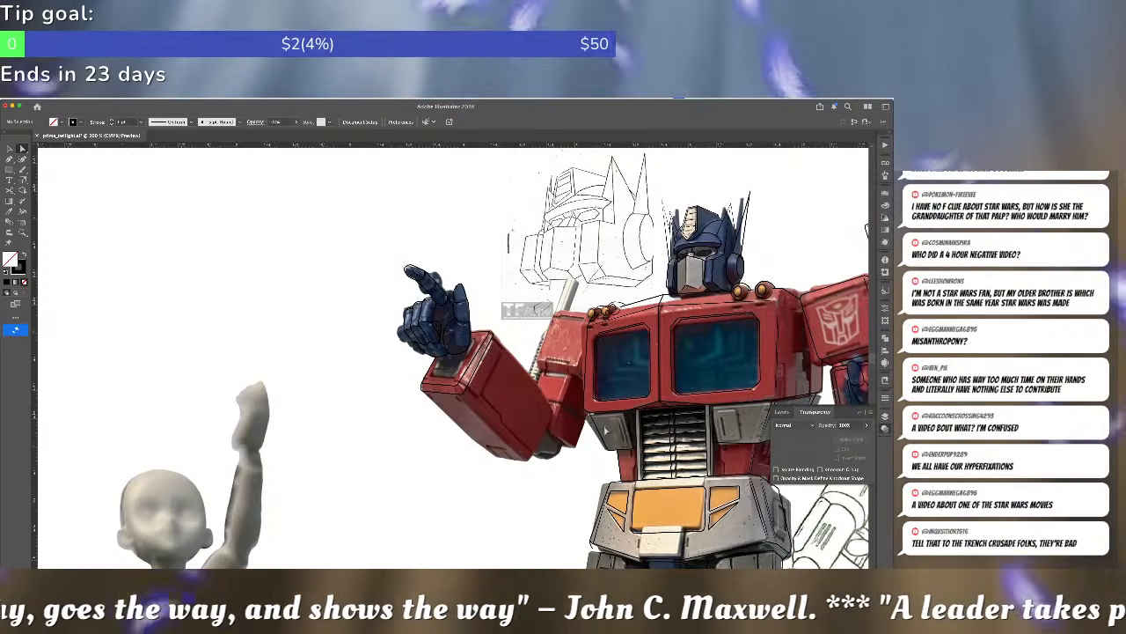
scroll(588, 424, "down", 1)
scroll(403, 393, "up", 1)
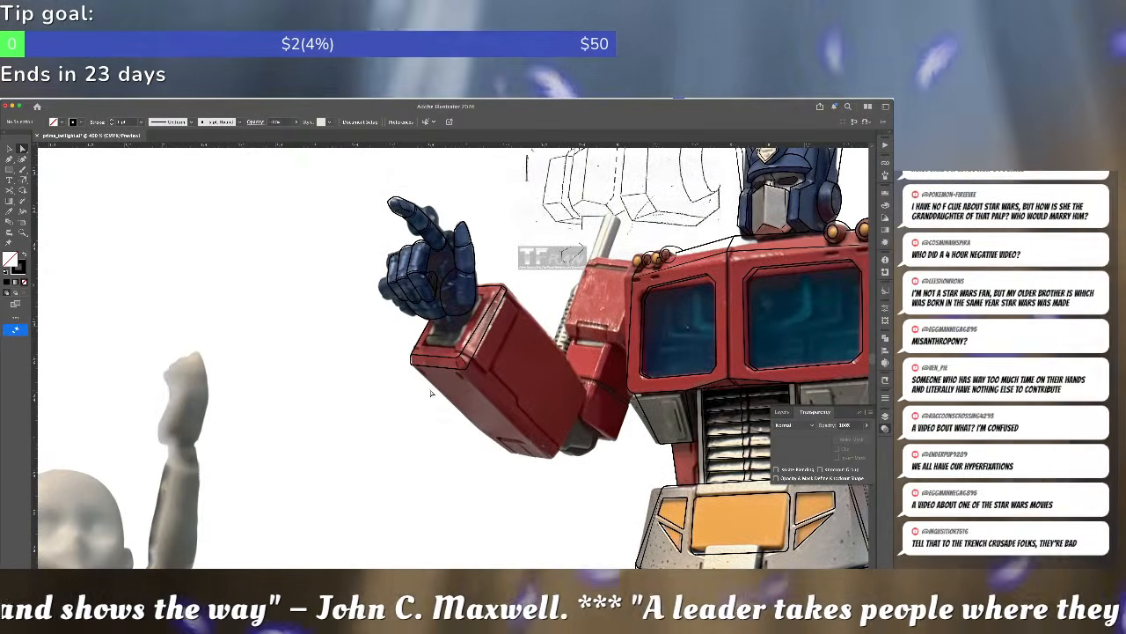
key("p")
left_click(411, 368)
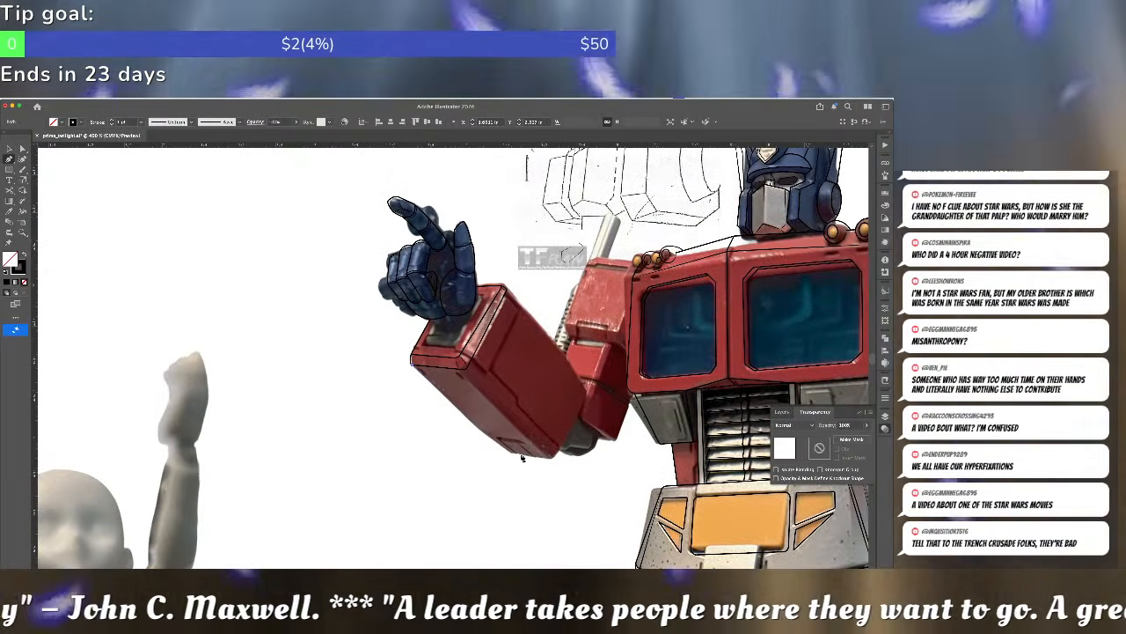
left_click(525, 458)
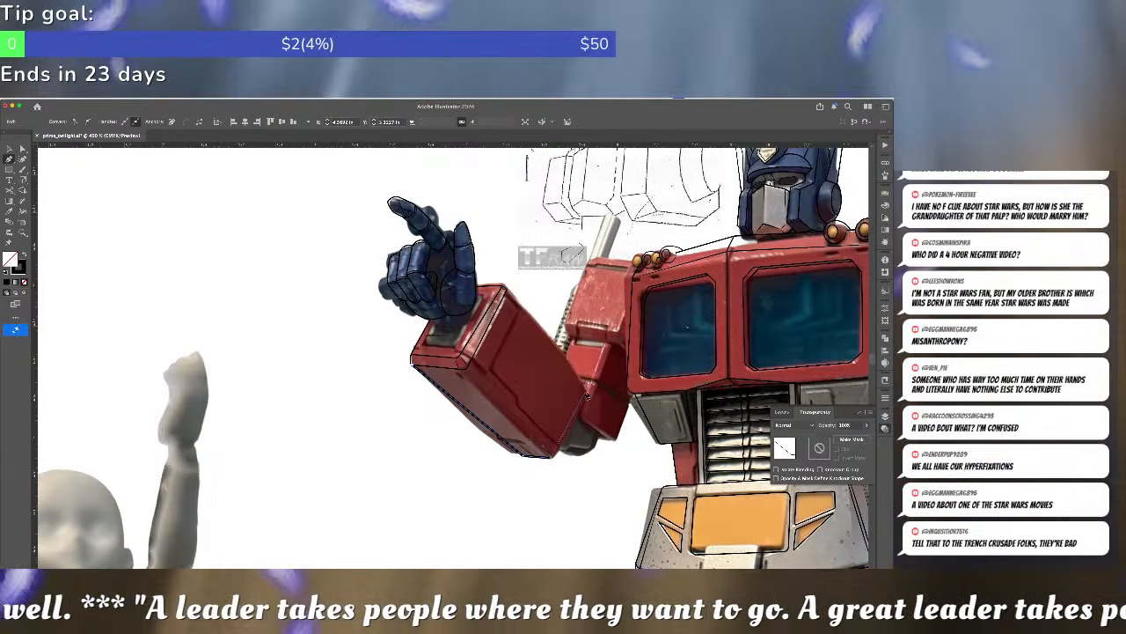
left_click(585, 389)
key("a")
left_click_drag(517, 297, 508, 289)
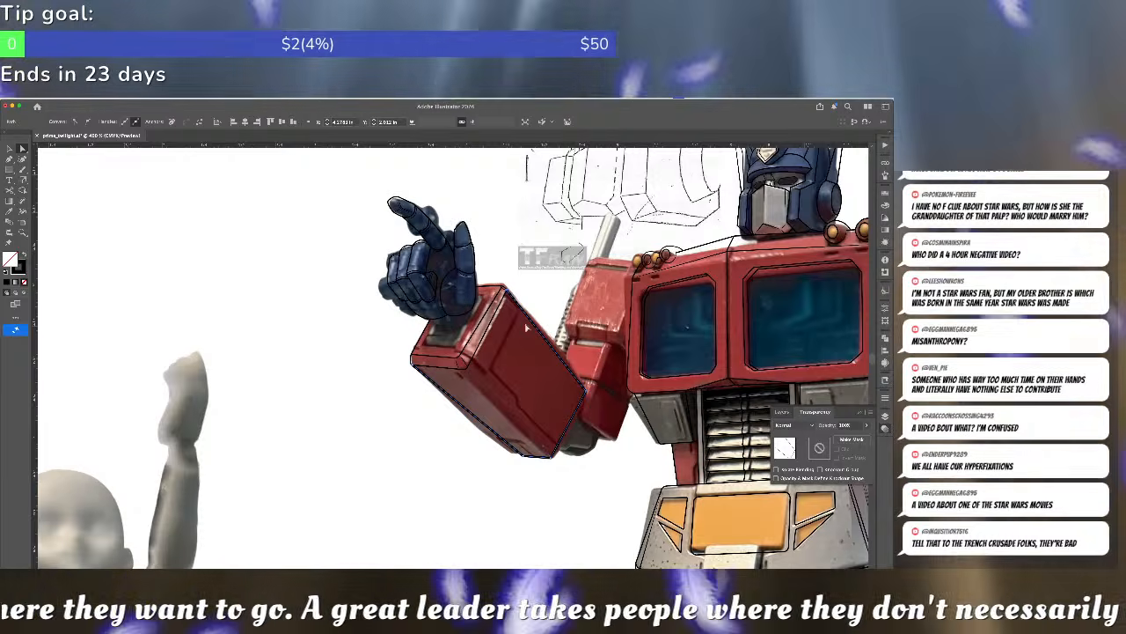
- Switch the canvas to full-screen mode and inspect the raised forearm's outline path
left_click(566, 315)
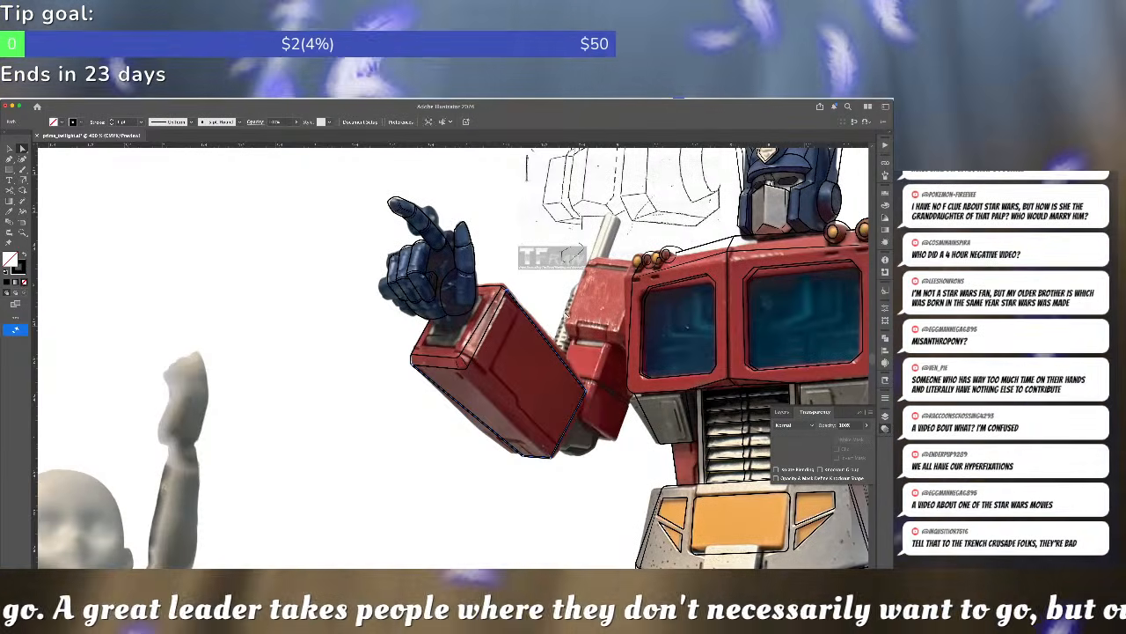
key("f")
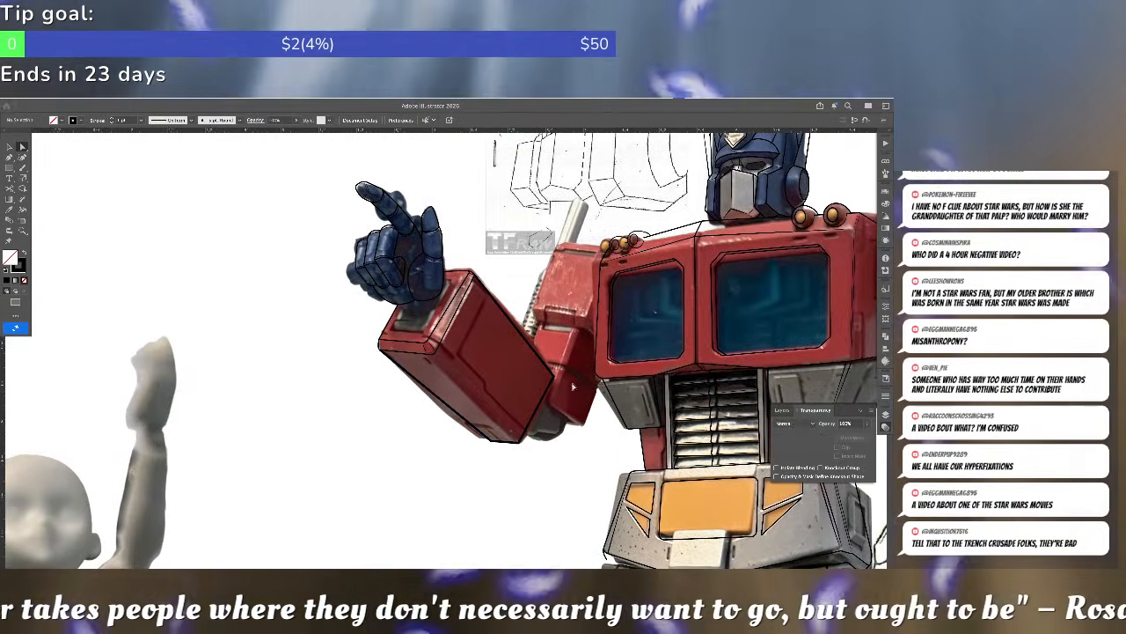
left_click(556, 376)
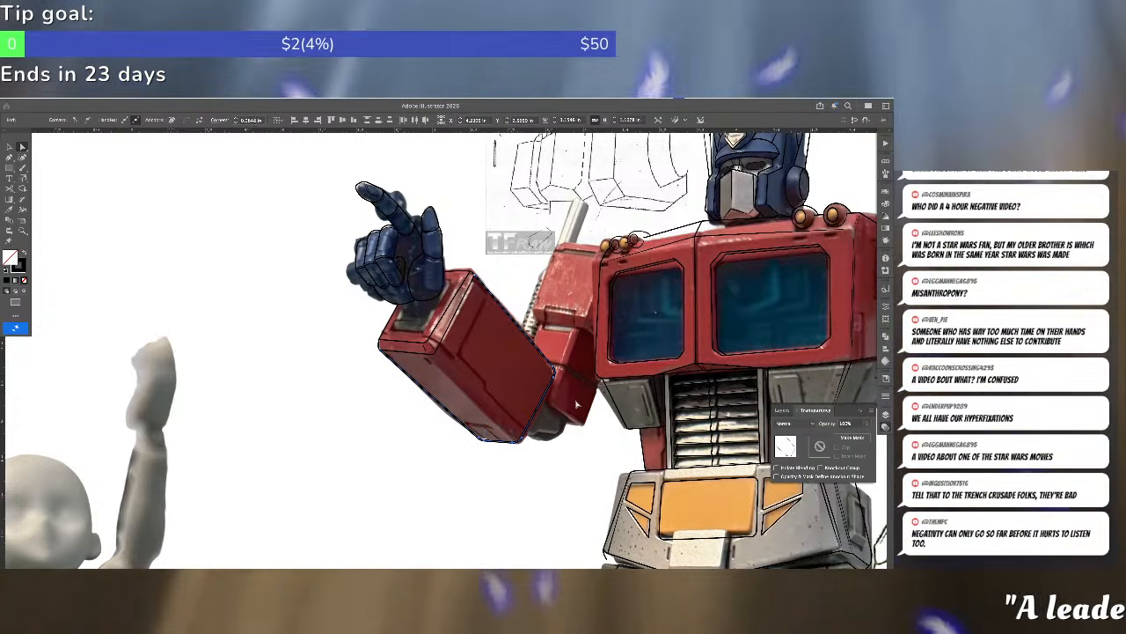
key("ctrl+shift+a")
- Draw two parallel straight lines with the Pen tool along the raised forearm's long edge, from the wrist corner to the elbow end
key("p")
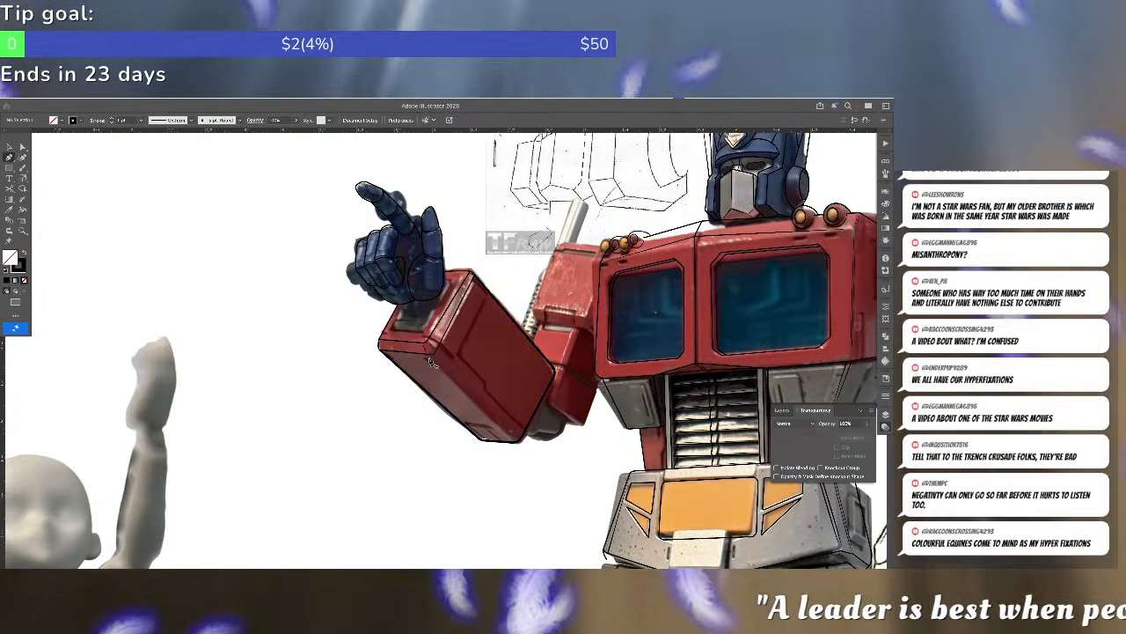
left_click(429, 360)
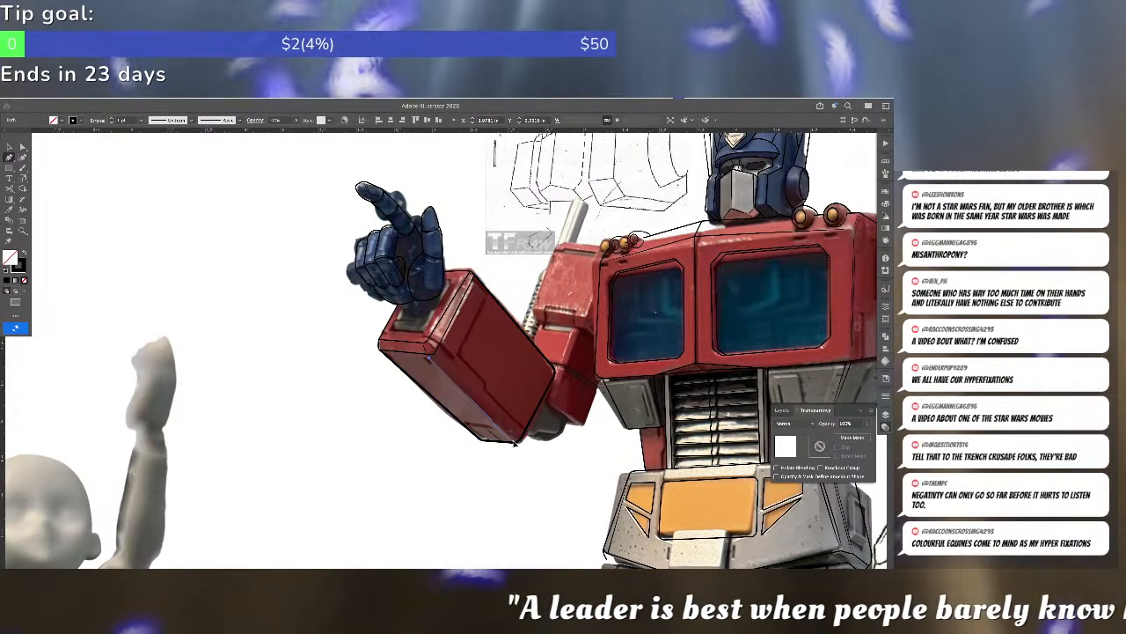
left_click(519, 442)
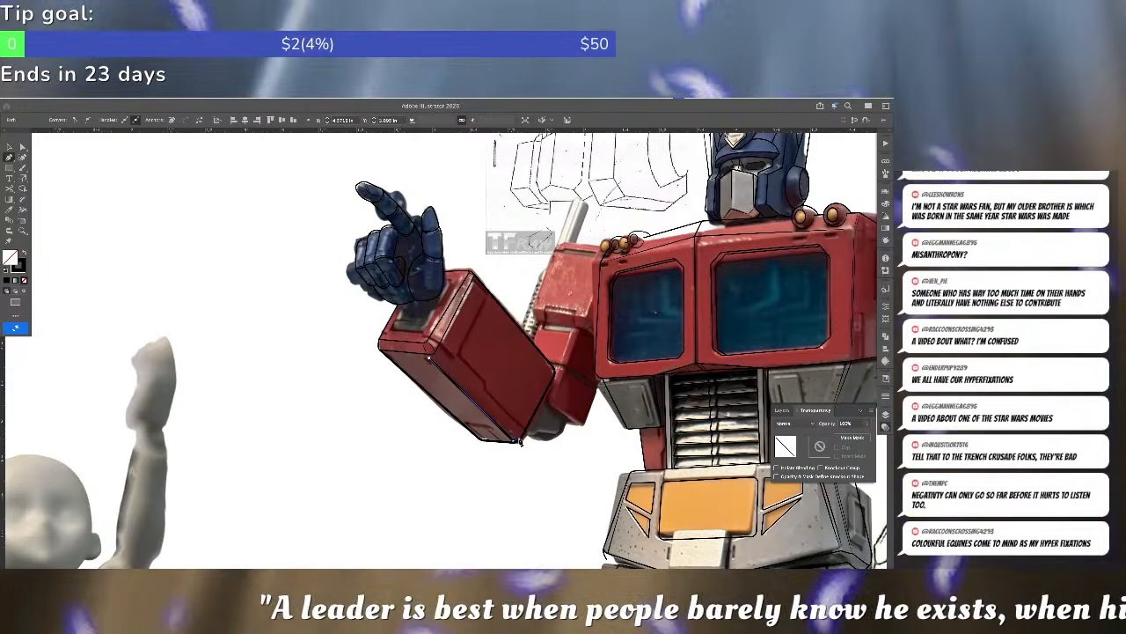
key("ctrl+shift+a")
left_click(519, 439)
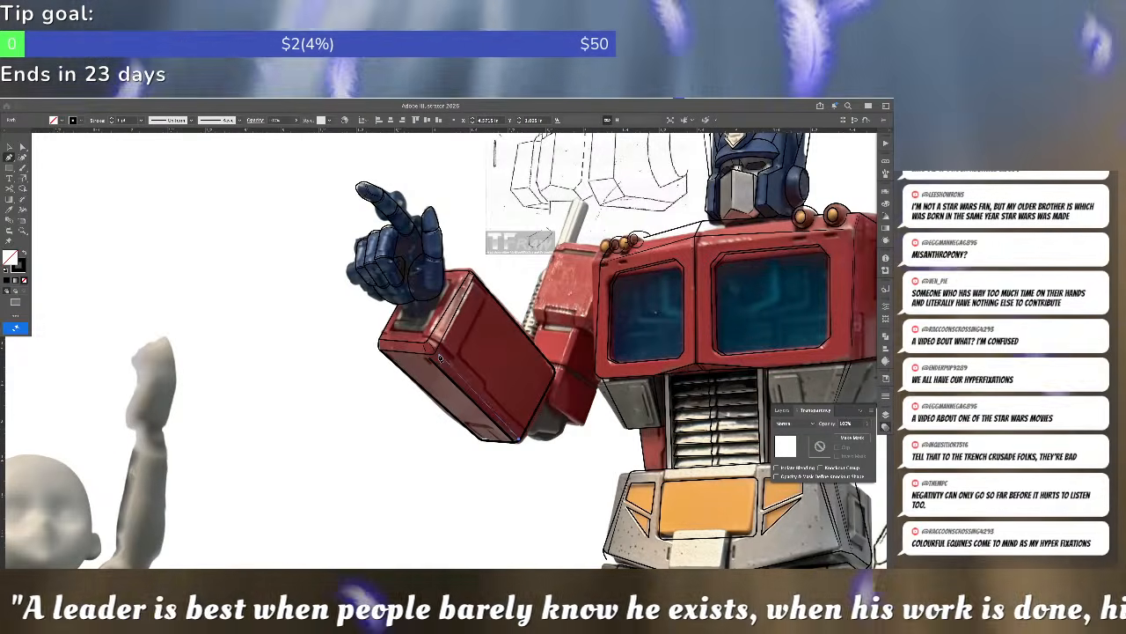
left_click(437, 355)
- Give both forearm edge lines a 0.5 pt stroke with a tapered width profile, and flip the profile on one line
key("a")
left_click(443, 373)
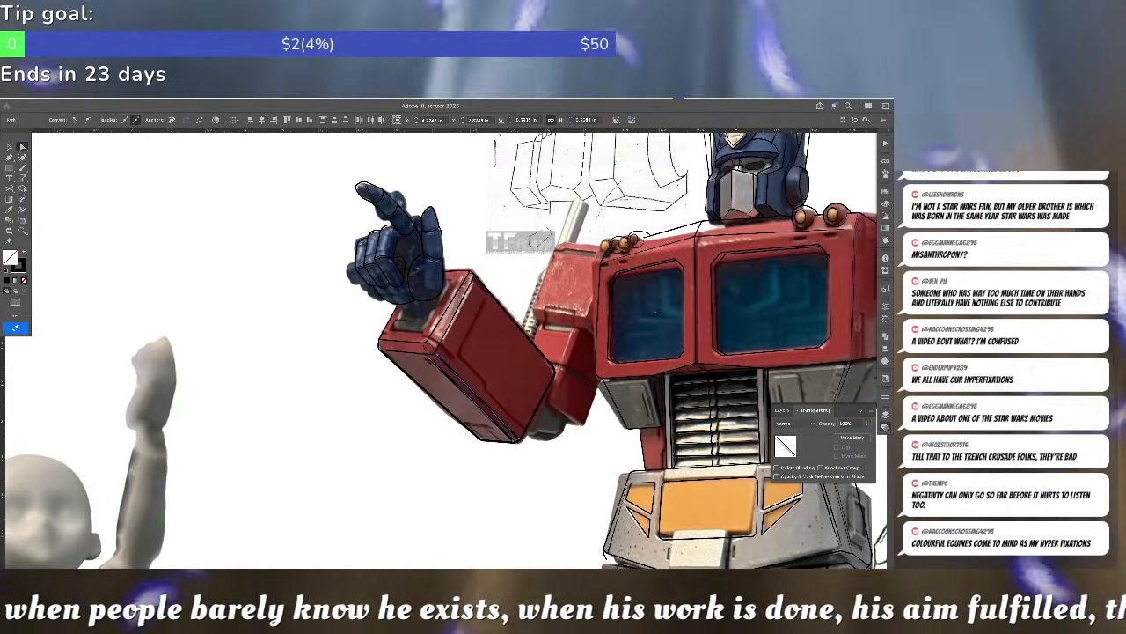
left_click(885, 400)
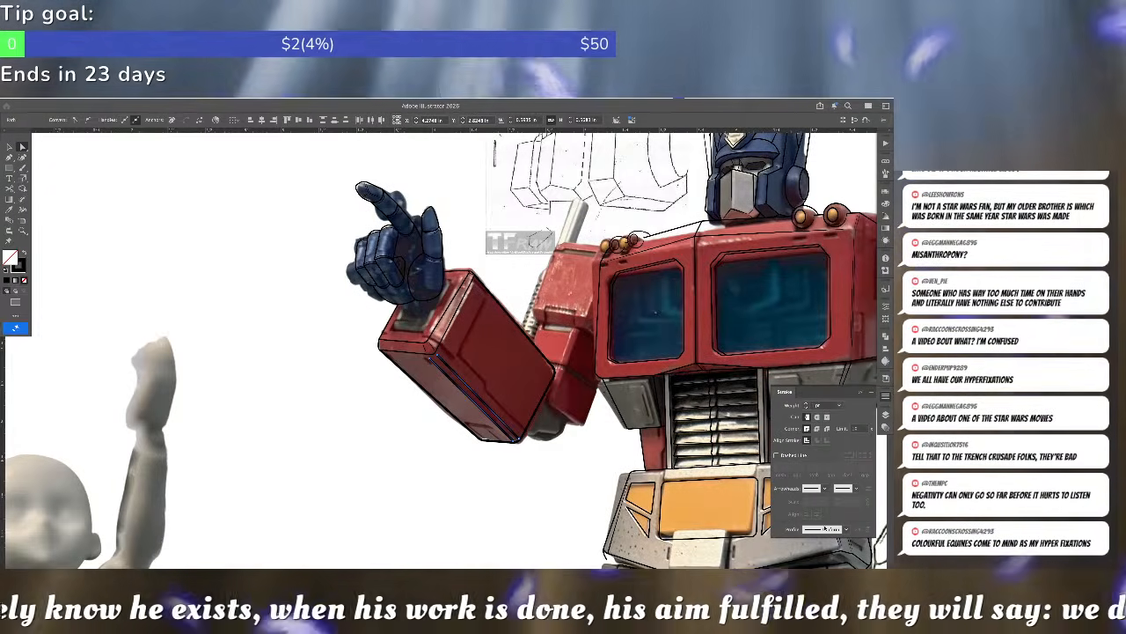
left_click(827, 529)
scroll(826, 479, "down", 5)
left_click(823, 493)
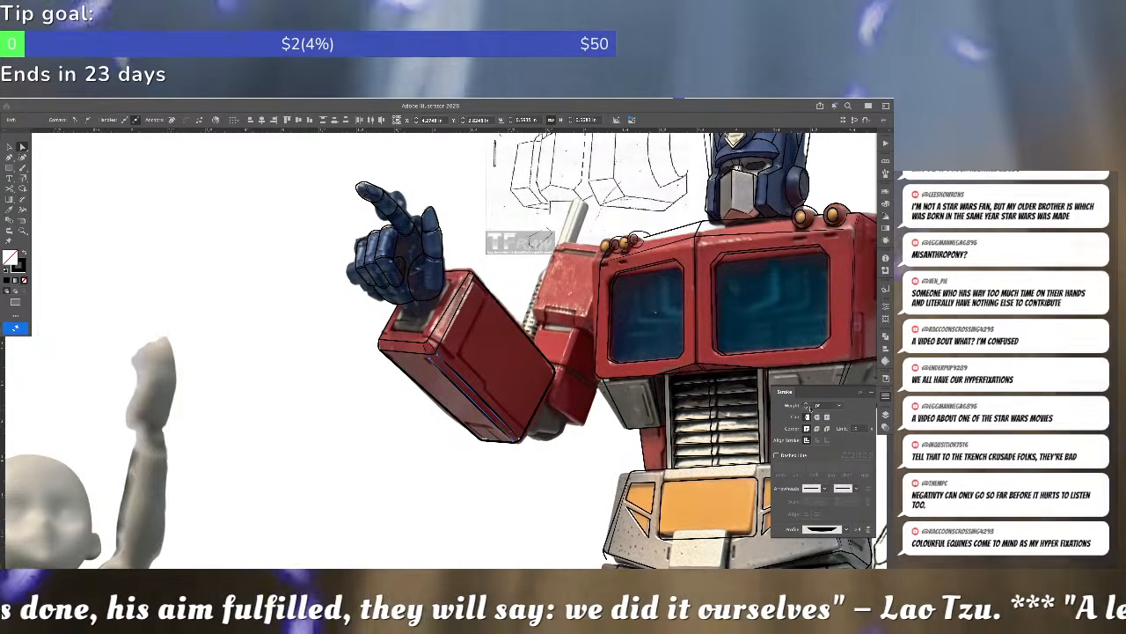
left_click(469, 410)
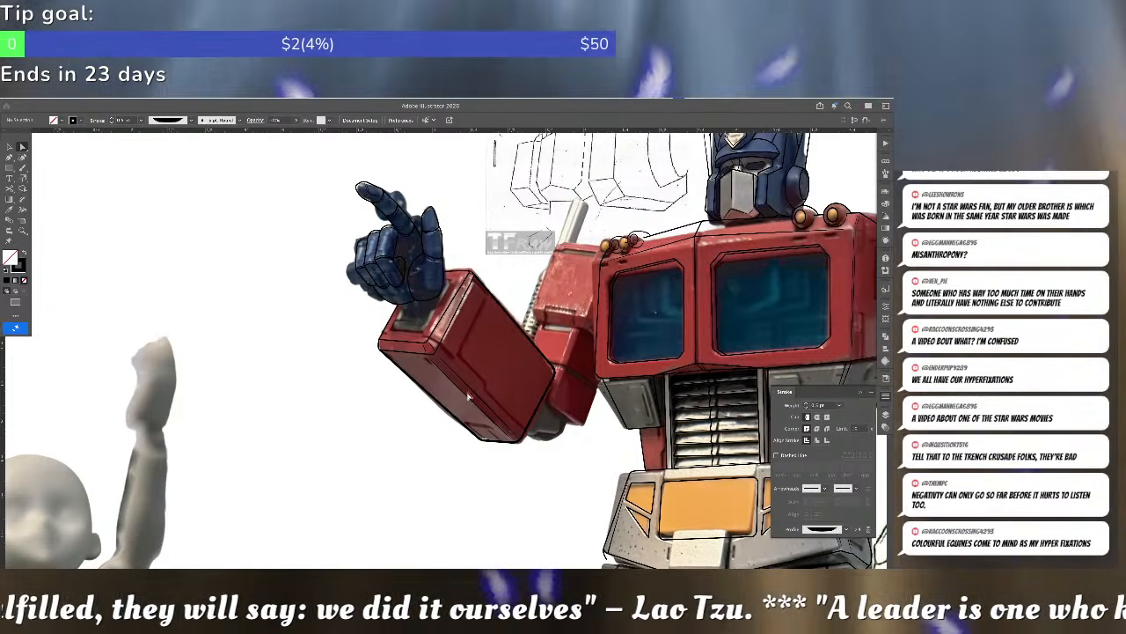
left_click(479, 391)
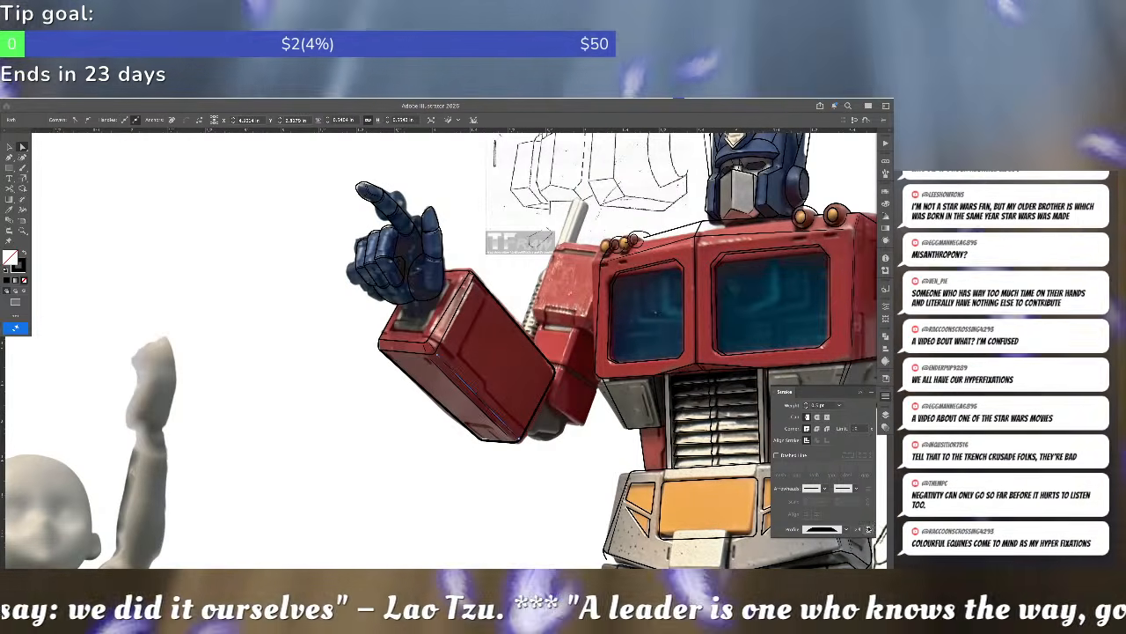
- Reposition the corner points at the elbow end of the raised forearm's outline to fit the reference art
left_click(496, 433)
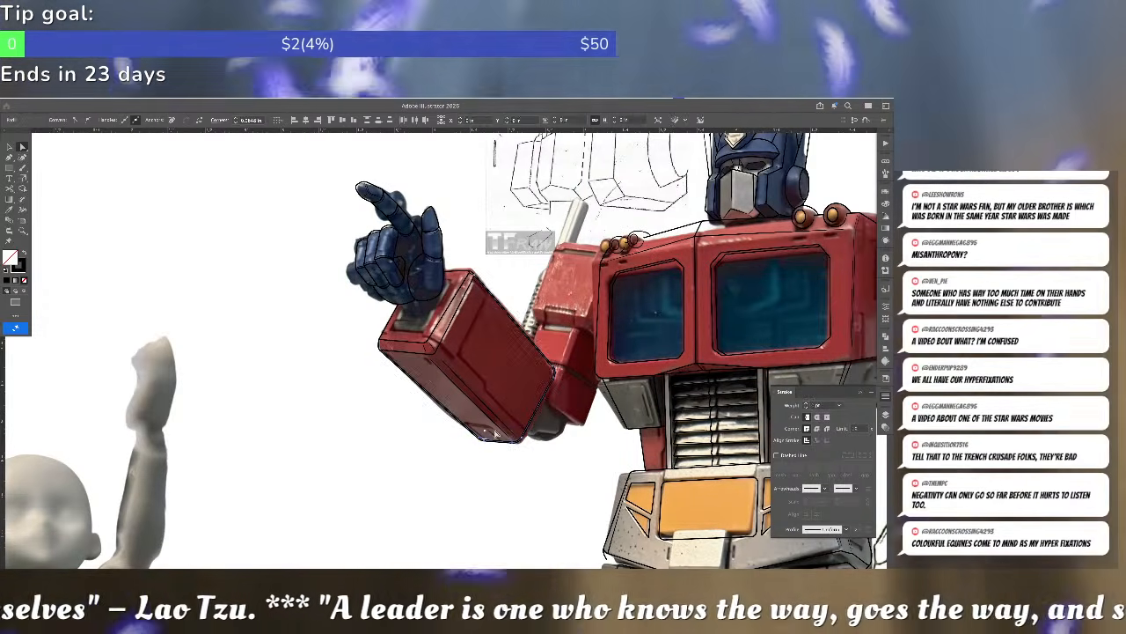
left_click(485, 442)
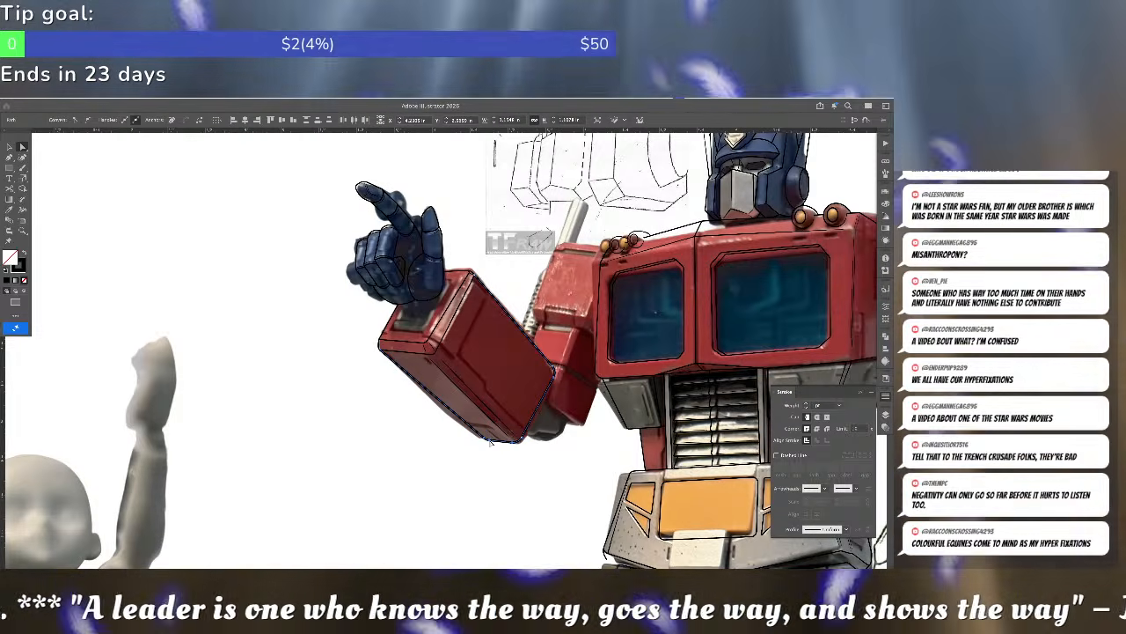
left_click(548, 384)
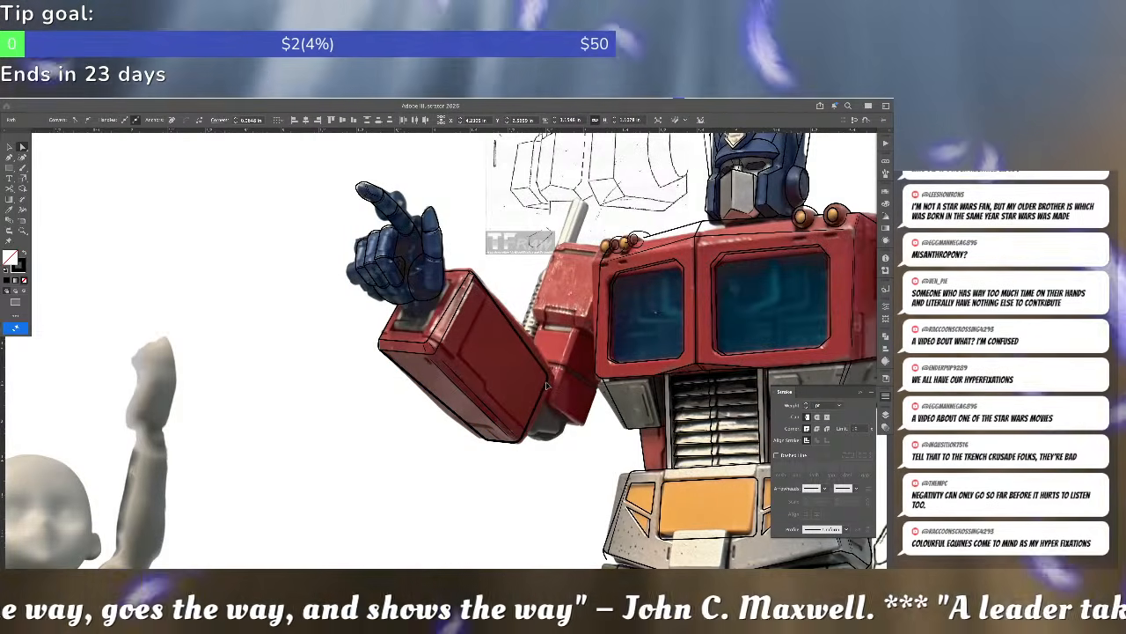
left_click(547, 383)
left_click(560, 363)
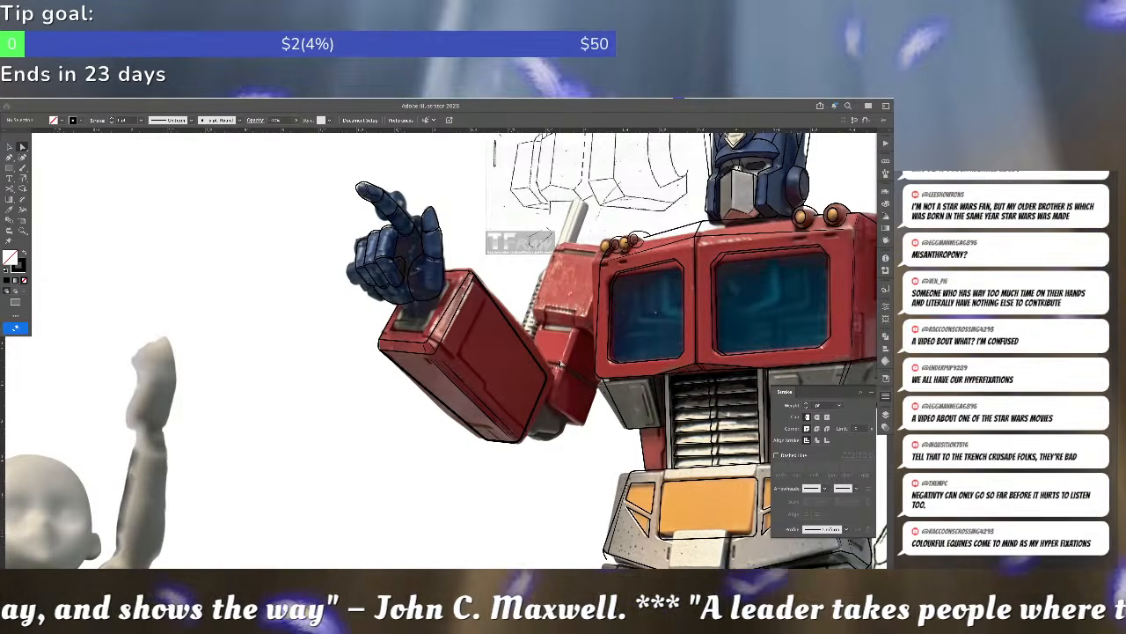
- Match the forearm outline's stroke to the 0.5 pt stroke of the wrist-end path with the Eyedropper
left_click(545, 375)
key("i")
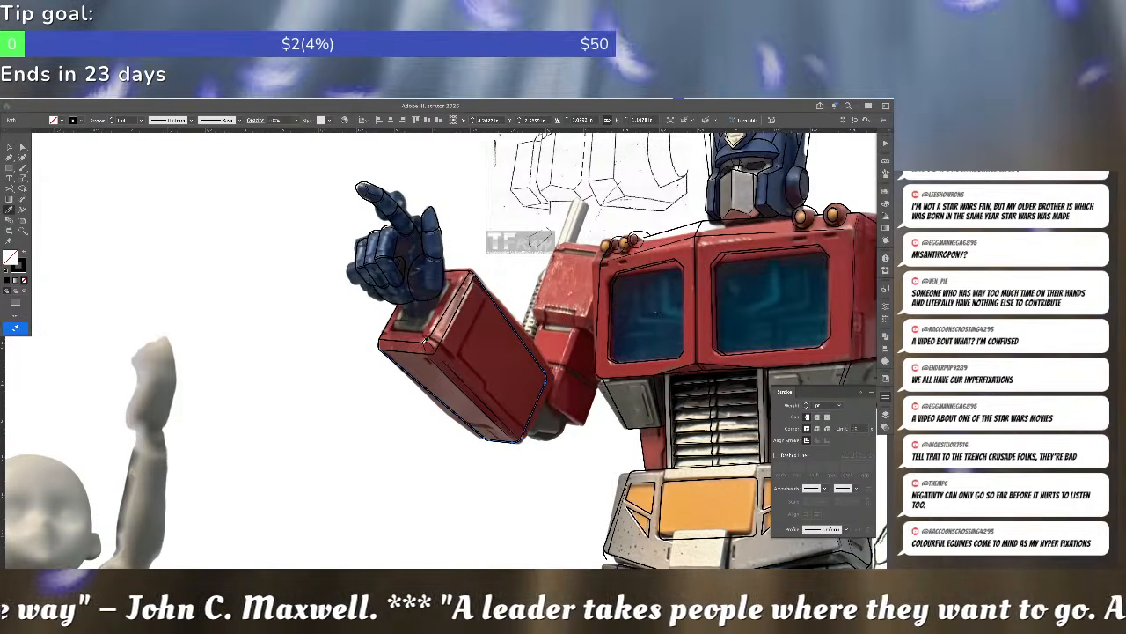
left_click(404, 345)
key("a")
left_click(484, 344)
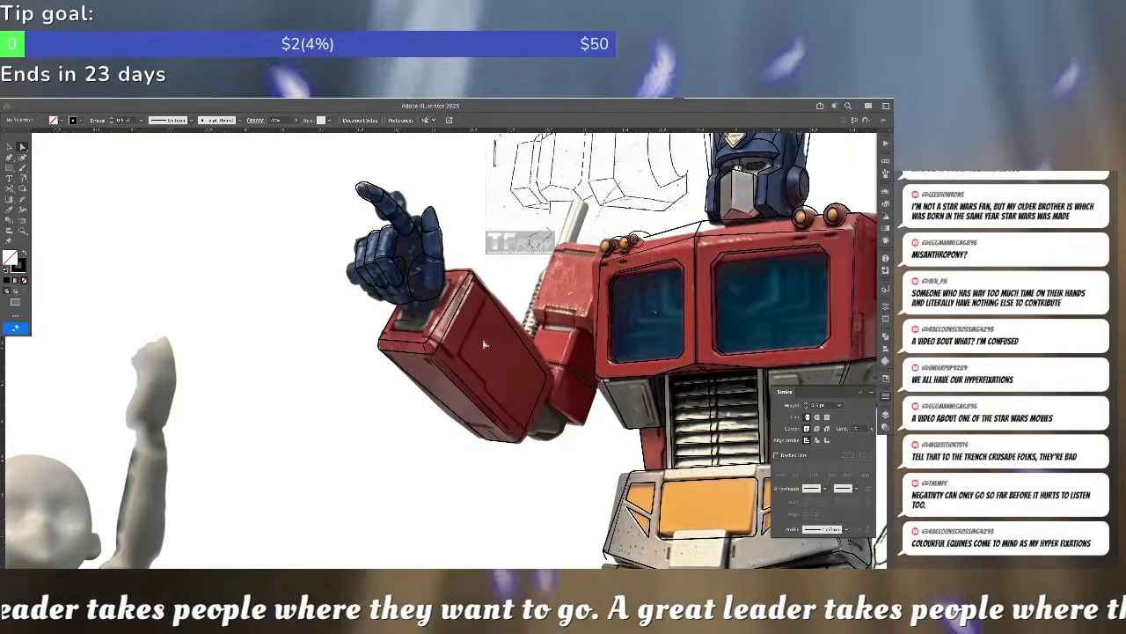
- Adjust the elbow end of the tapered forearm edge line beside the outline's rounded corner
scroll(484, 344, "up", 2)
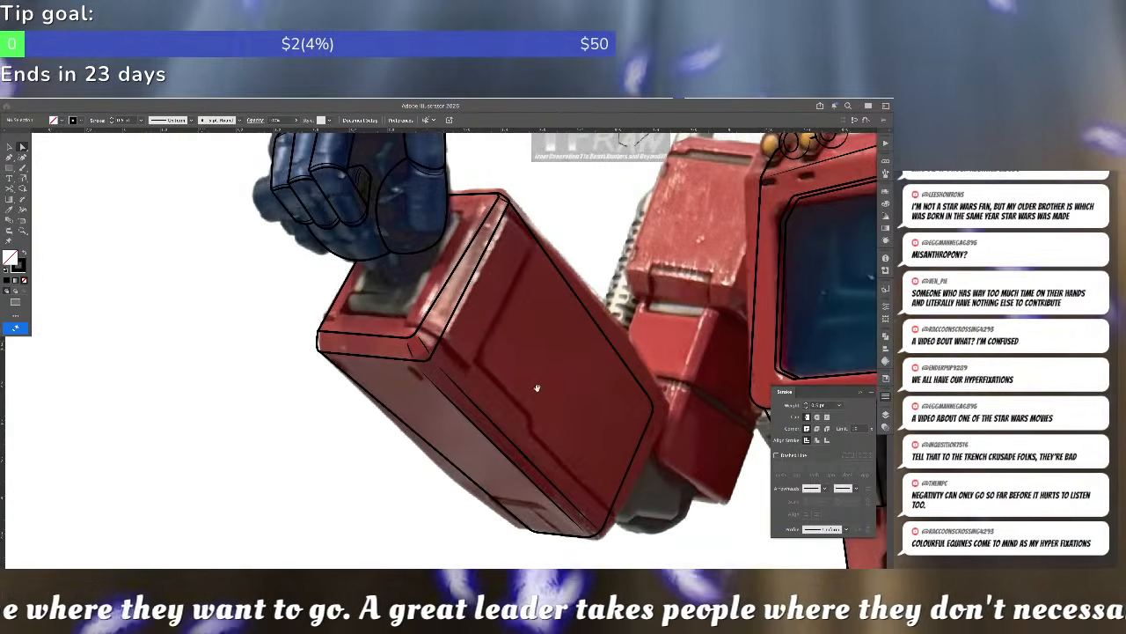
scroll(558, 431, "up", 3)
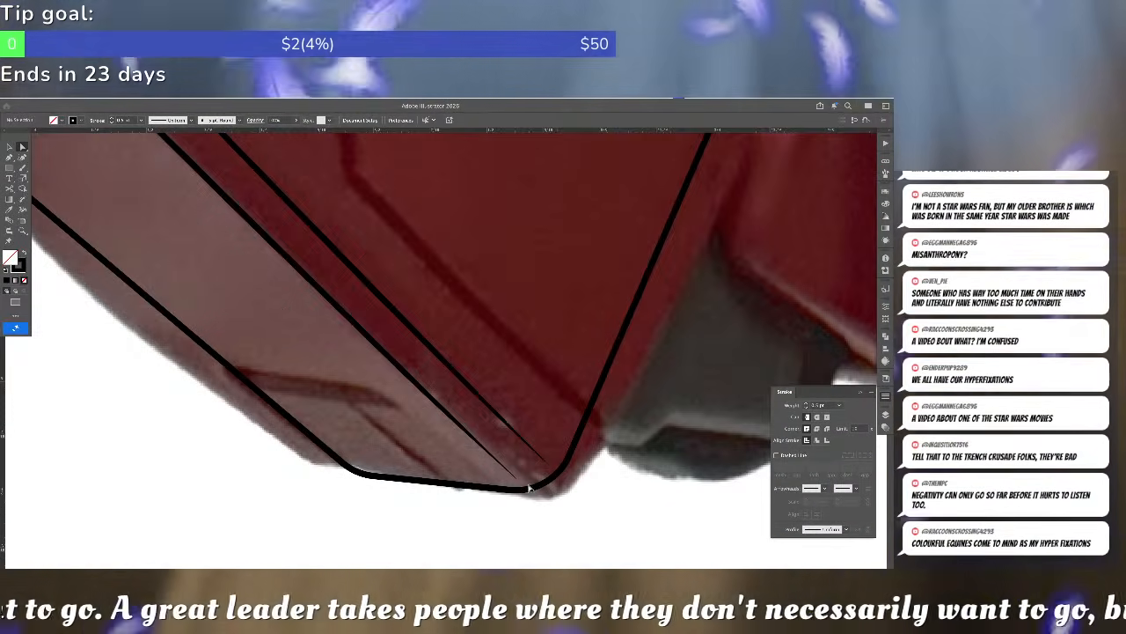
left_click_drag(519, 484, 547, 474)
left_click(556, 423)
key("super+minus")
key("super+minus")
key("super+minus")
key("super+minus")
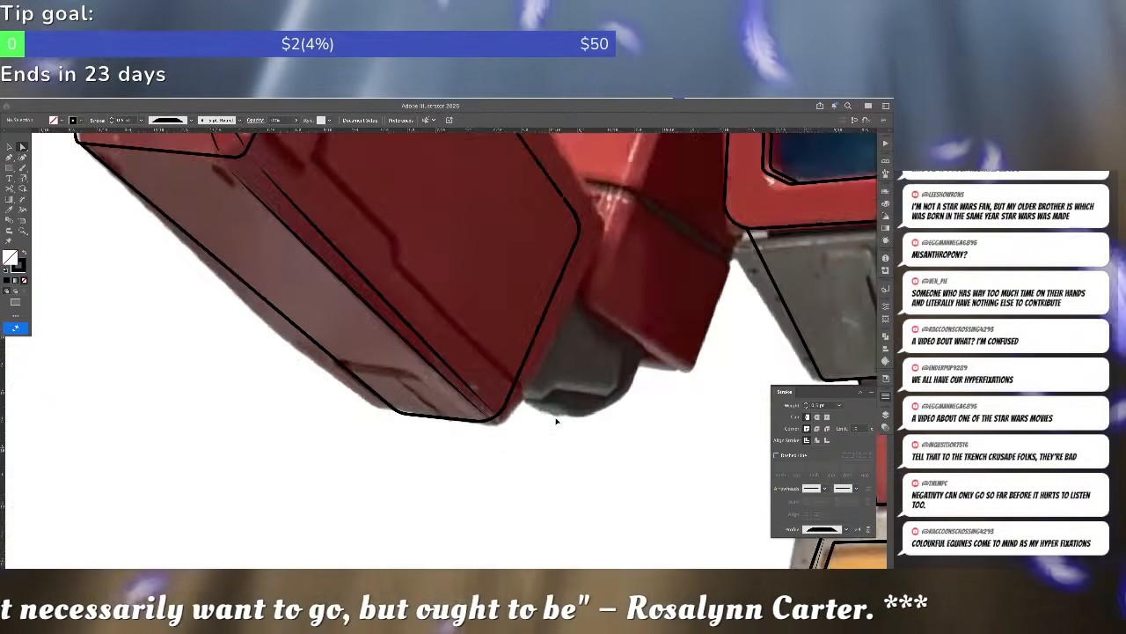
- Adjust the lower corners of the outline around the shoulder block that carries the Autobot emblem
left_click_drag(480, 285, 468, 373)
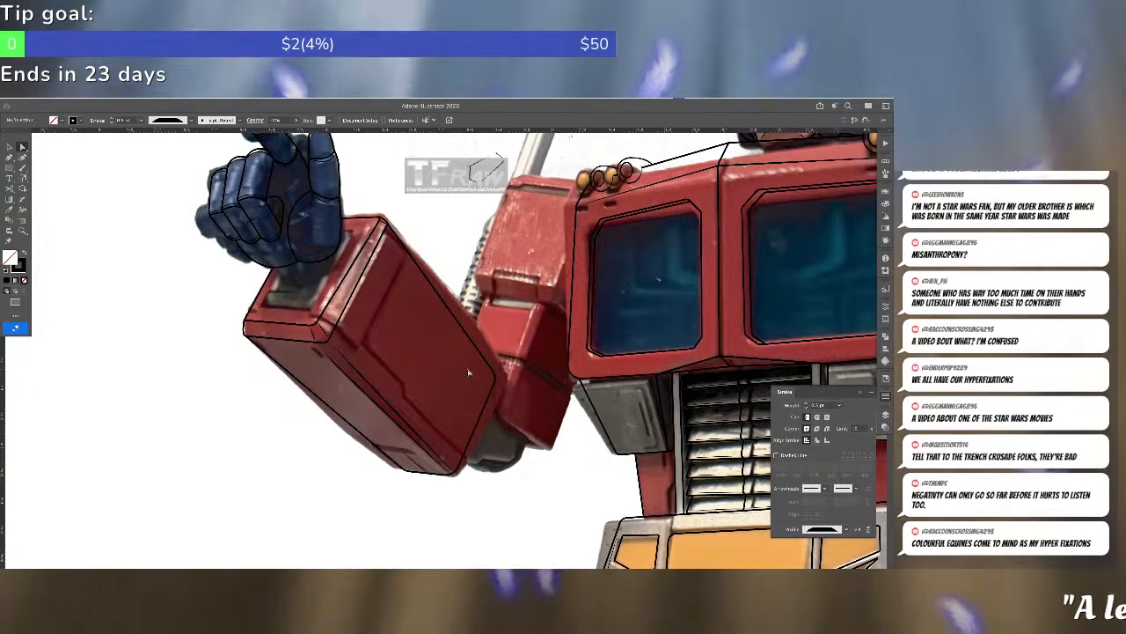
scroll(469, 372, "down", 3)
scroll(469, 373, "up", 2)
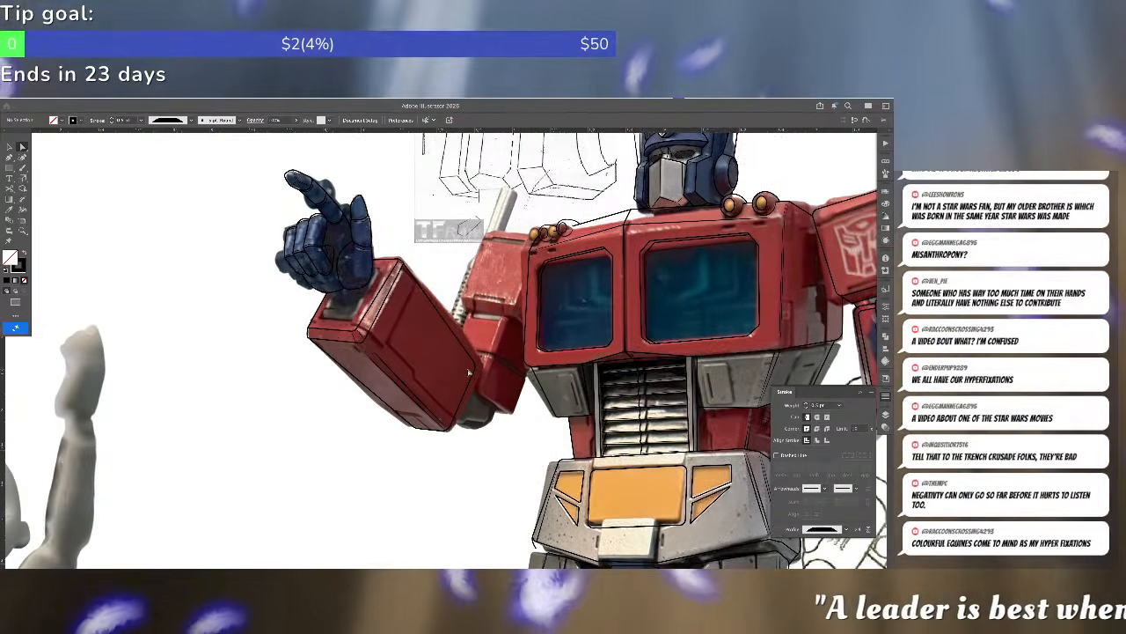
scroll(506, 333, "right", 3)
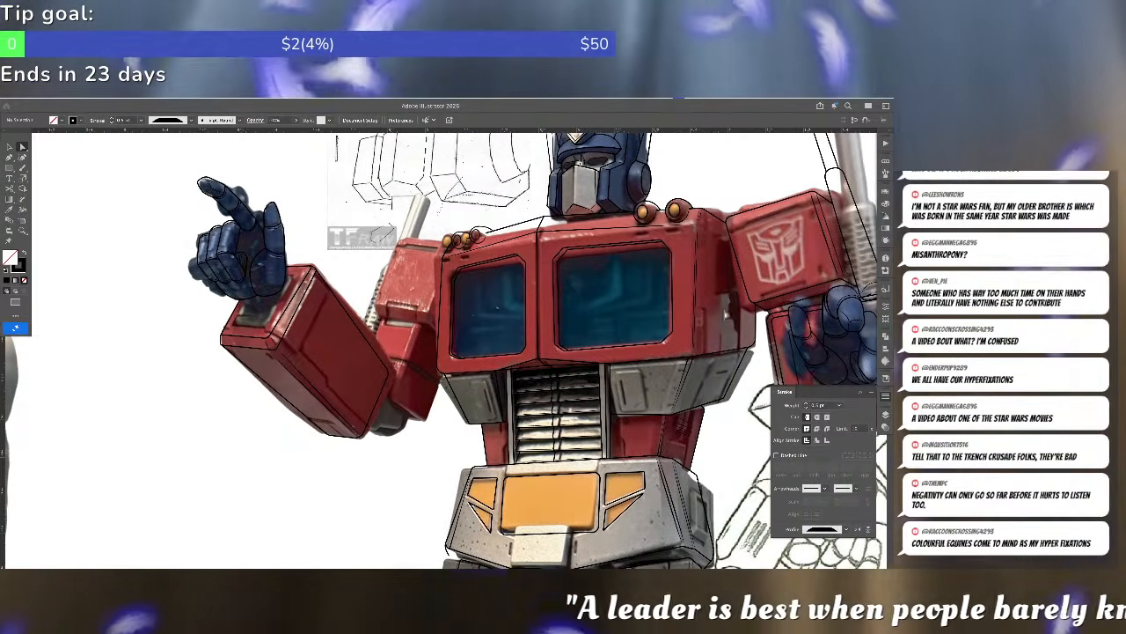
scroll(737, 308, "right", 2)
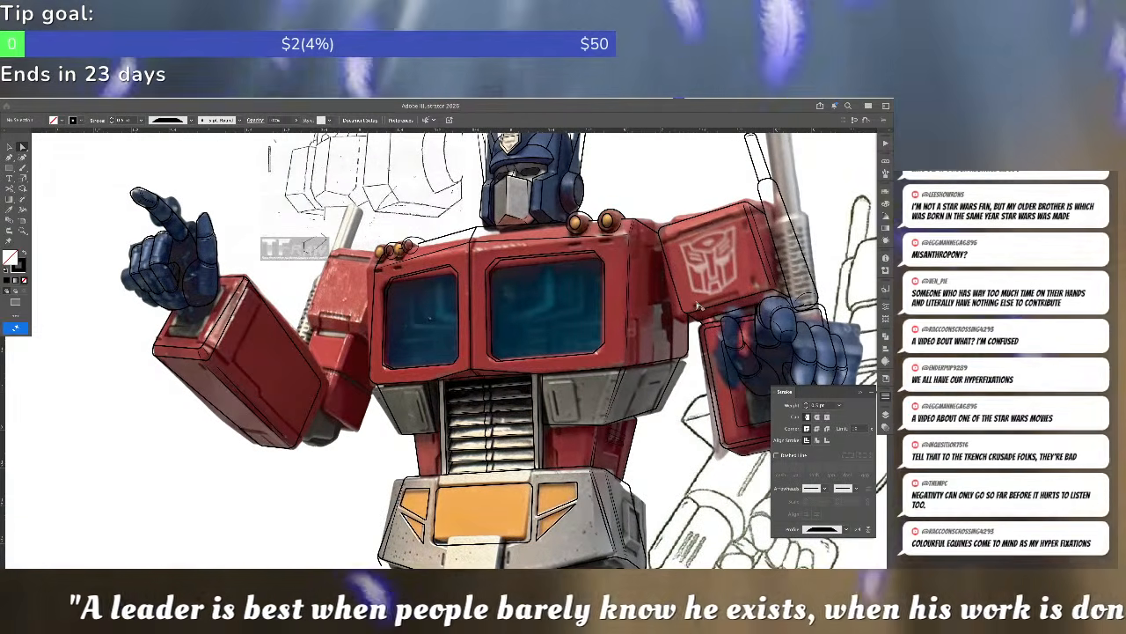
scroll(698, 305, "up", 2)
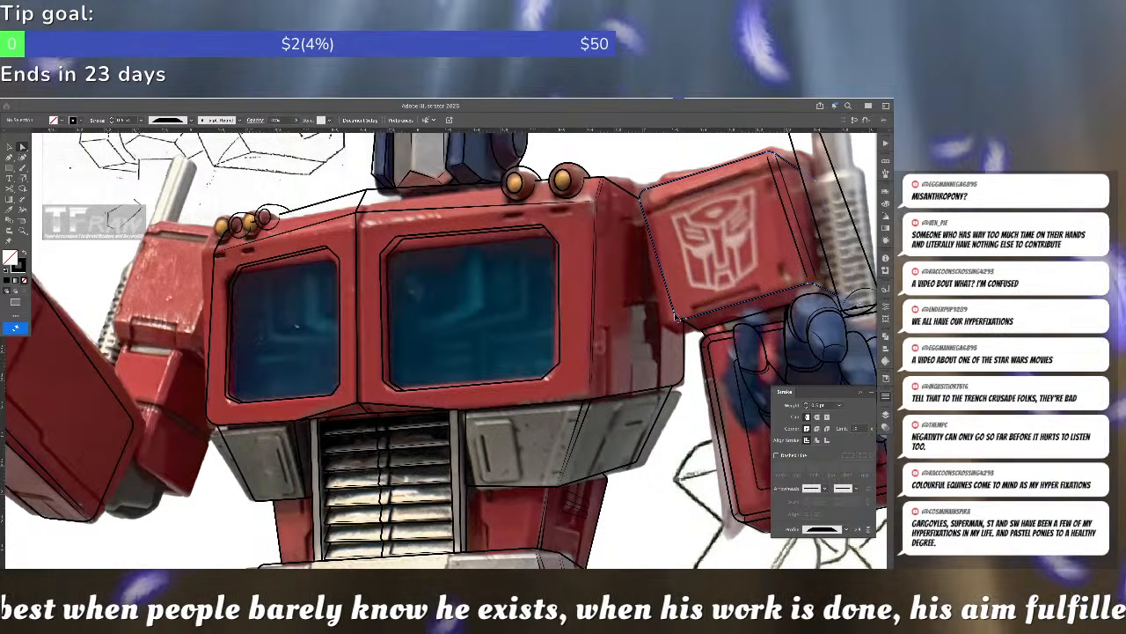
left_click(682, 317)
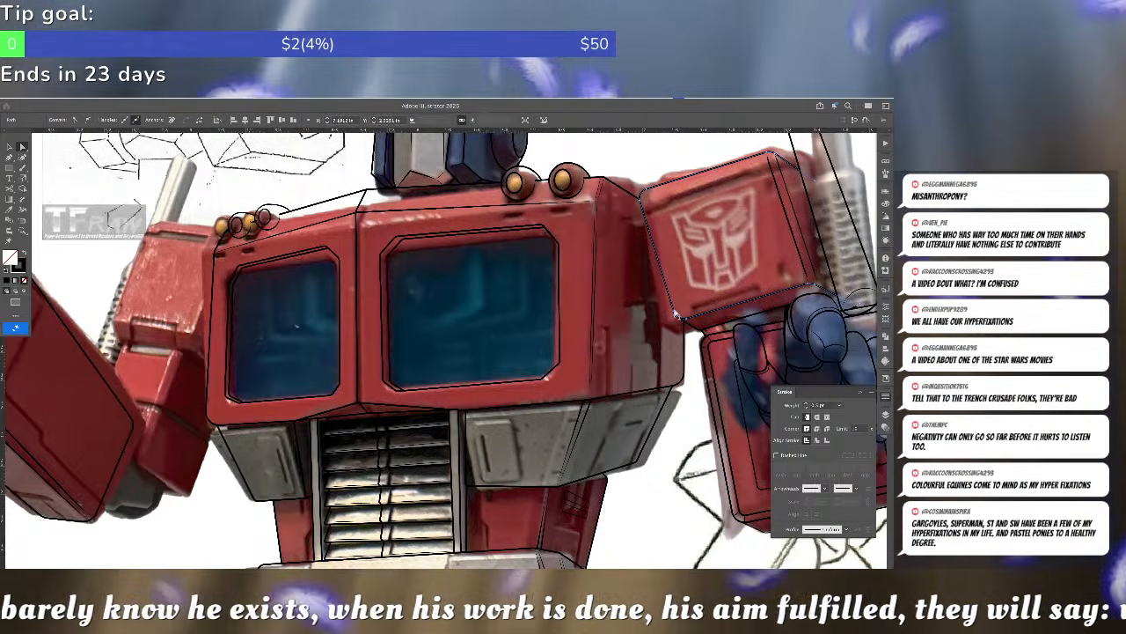
left_click(767, 295)
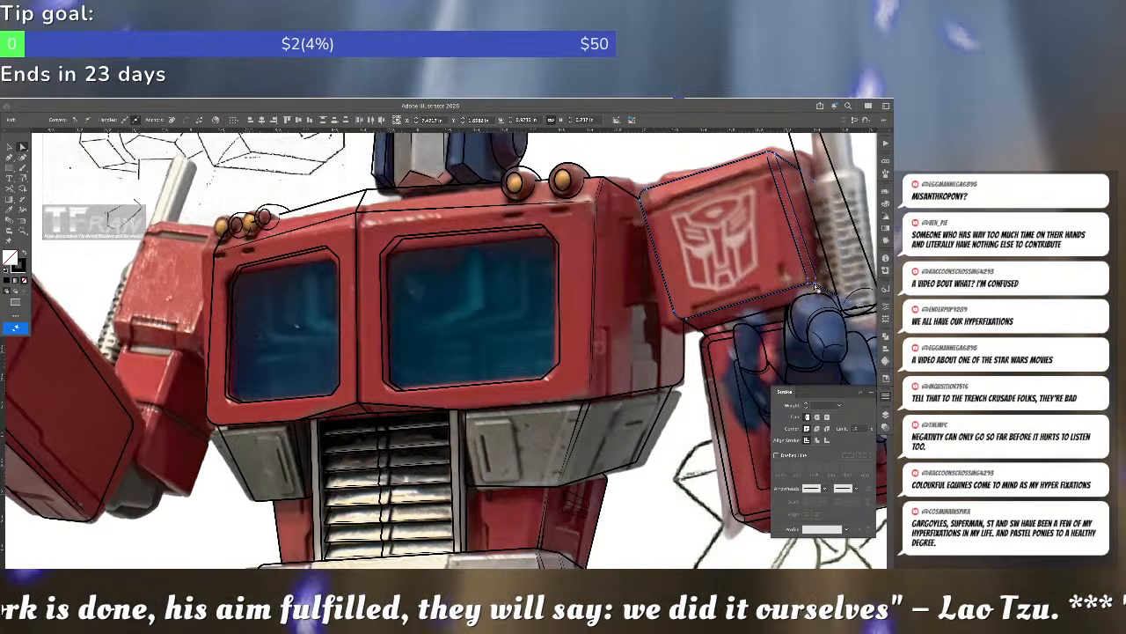
left_click_drag(815, 283, 810, 273)
left_click(782, 299)
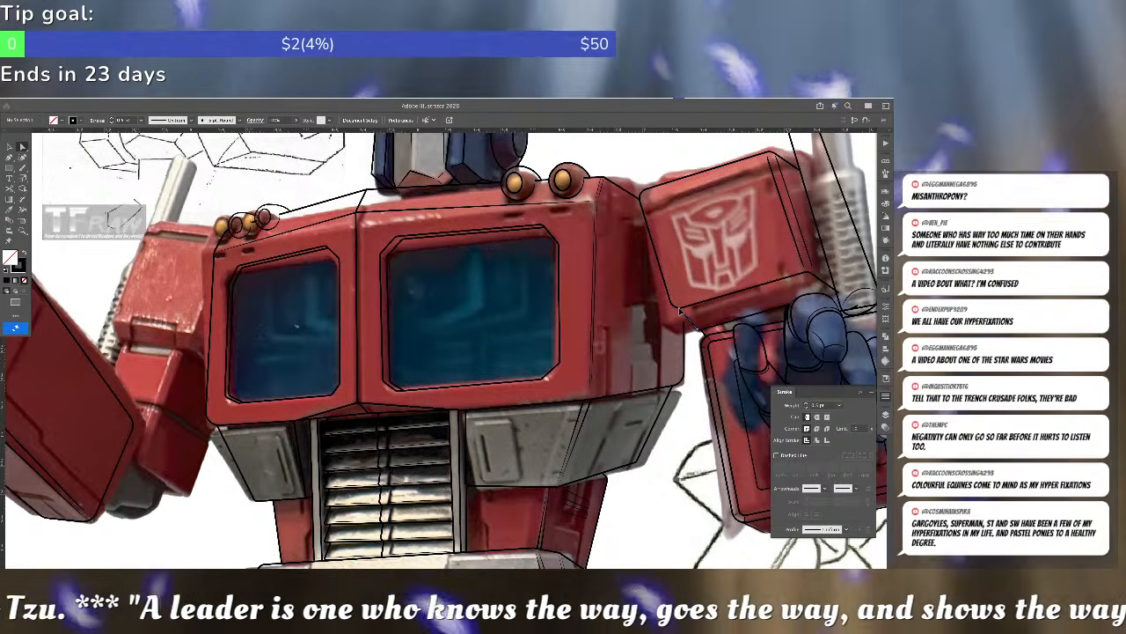
left_click_drag(678, 309, 673, 305)
left_click(699, 276)
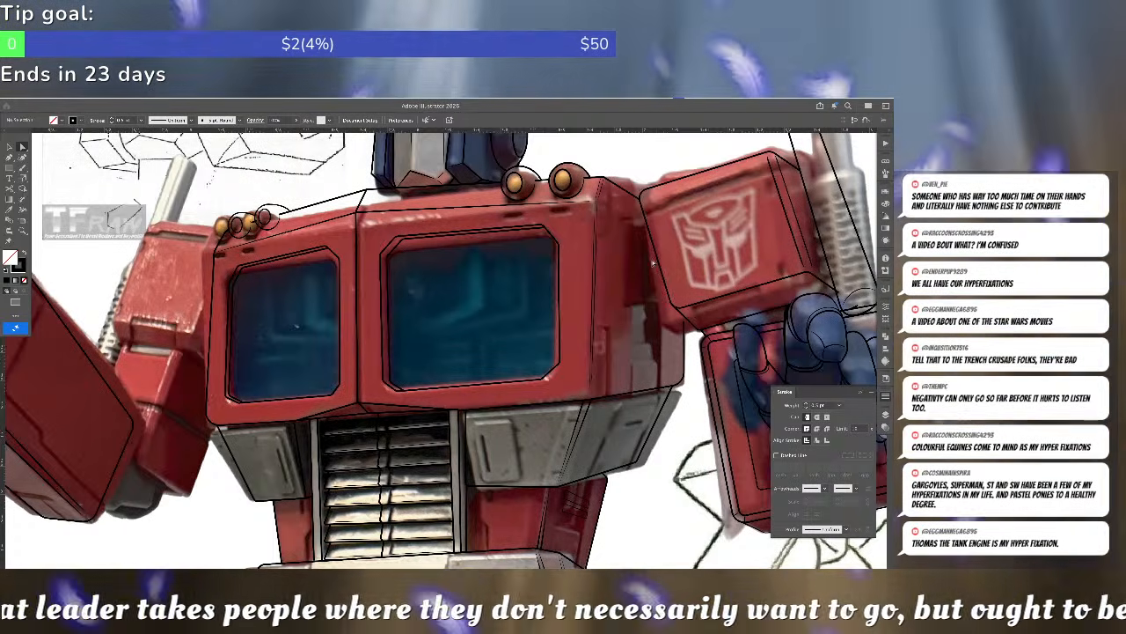
- Trace the shoulder block opposite the Autobot emblem with the Pen tool as a closed outline running behind the chest
key("v")
key("p")
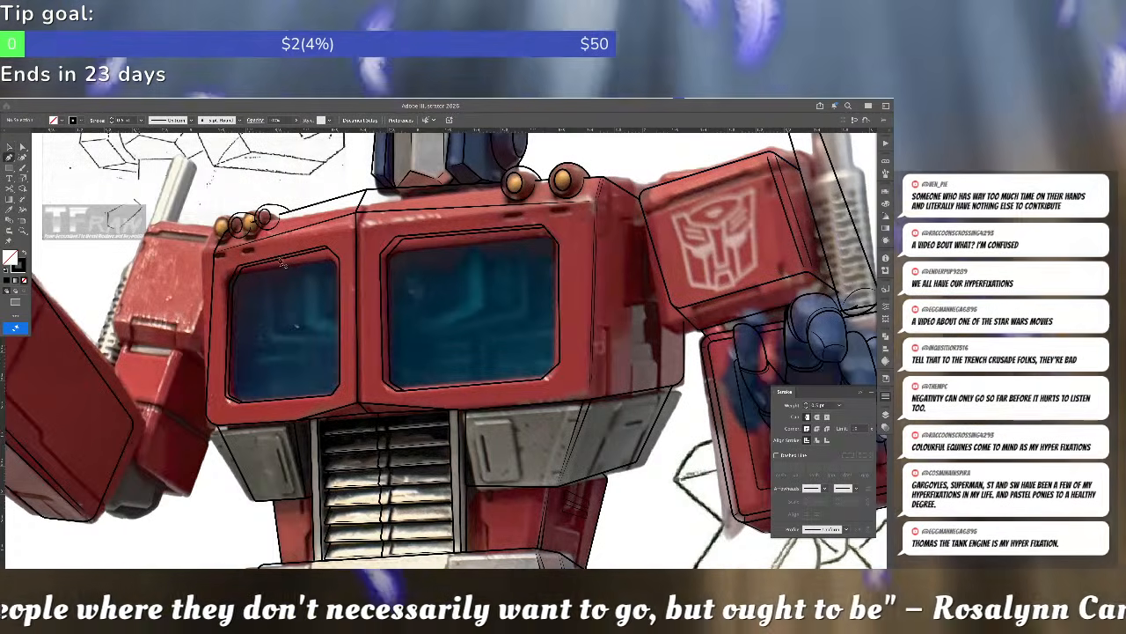
left_click(215, 232)
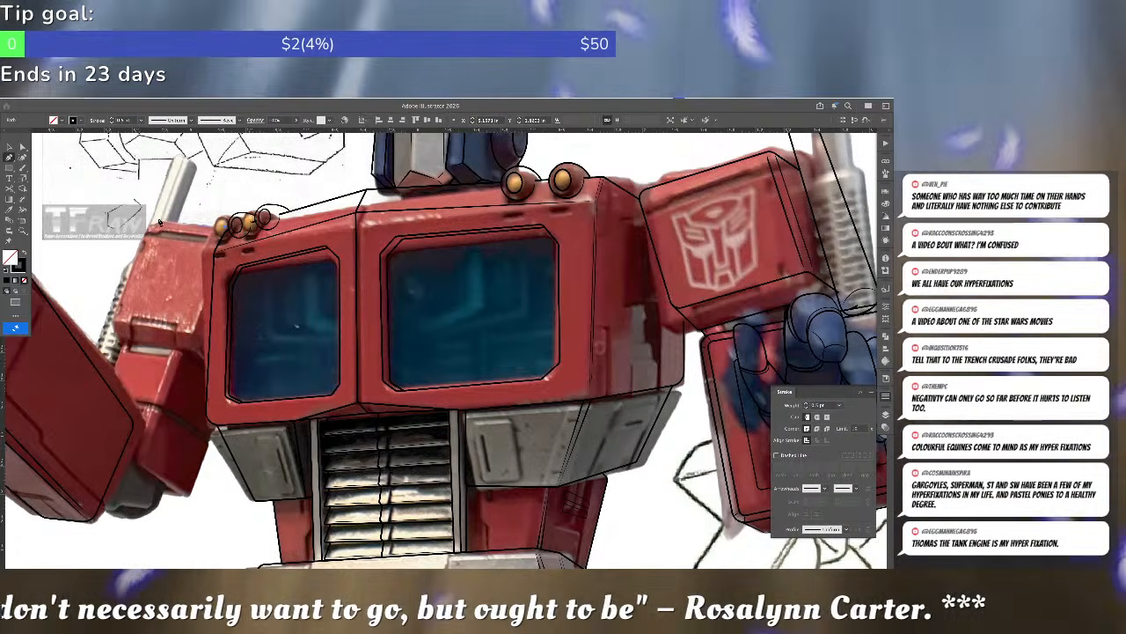
left_click(151, 220)
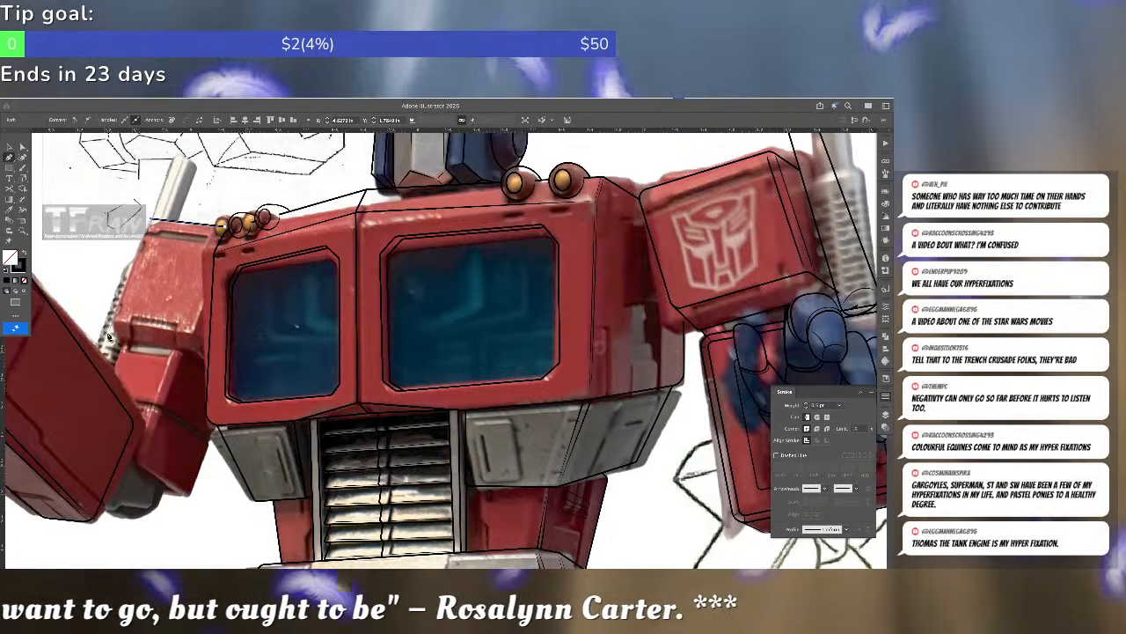
left_click(110, 341)
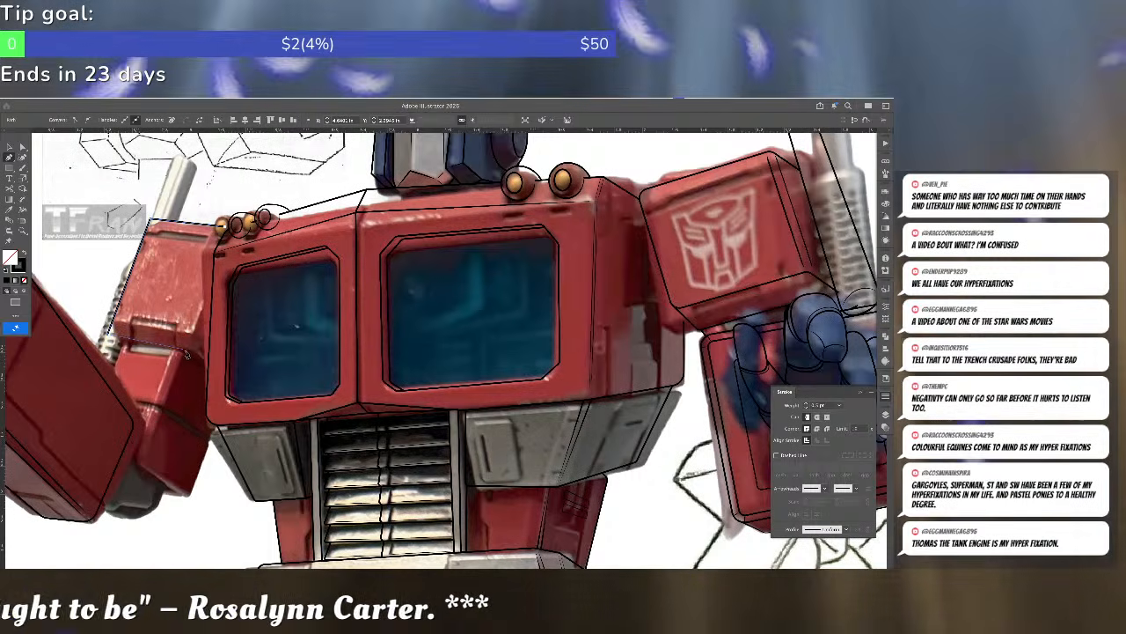
left_click(188, 350)
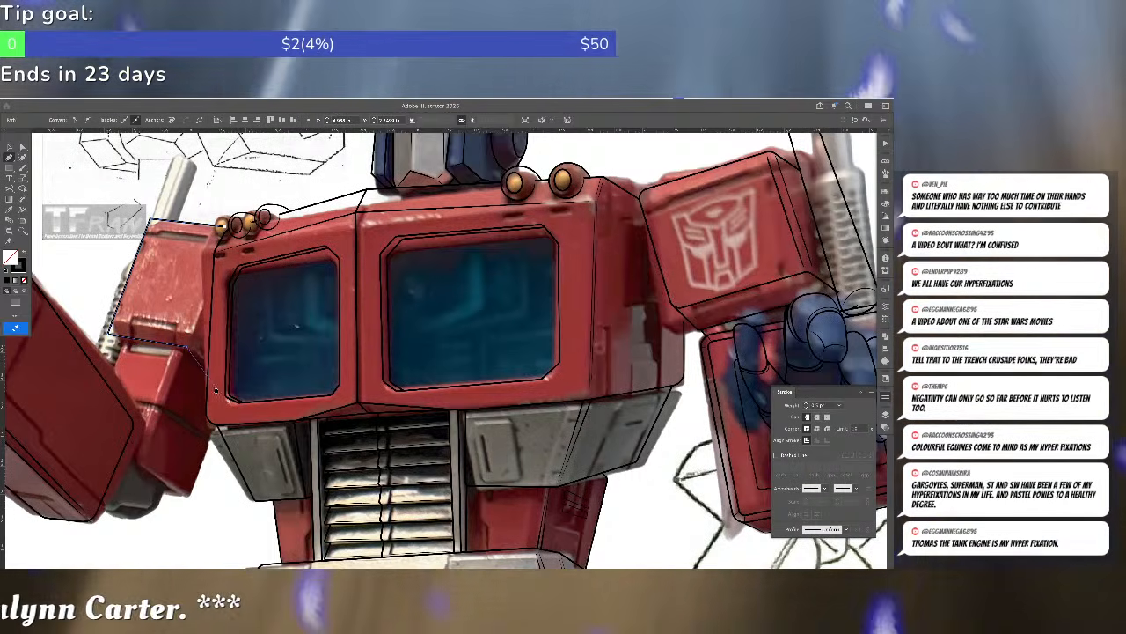
left_click(215, 394)
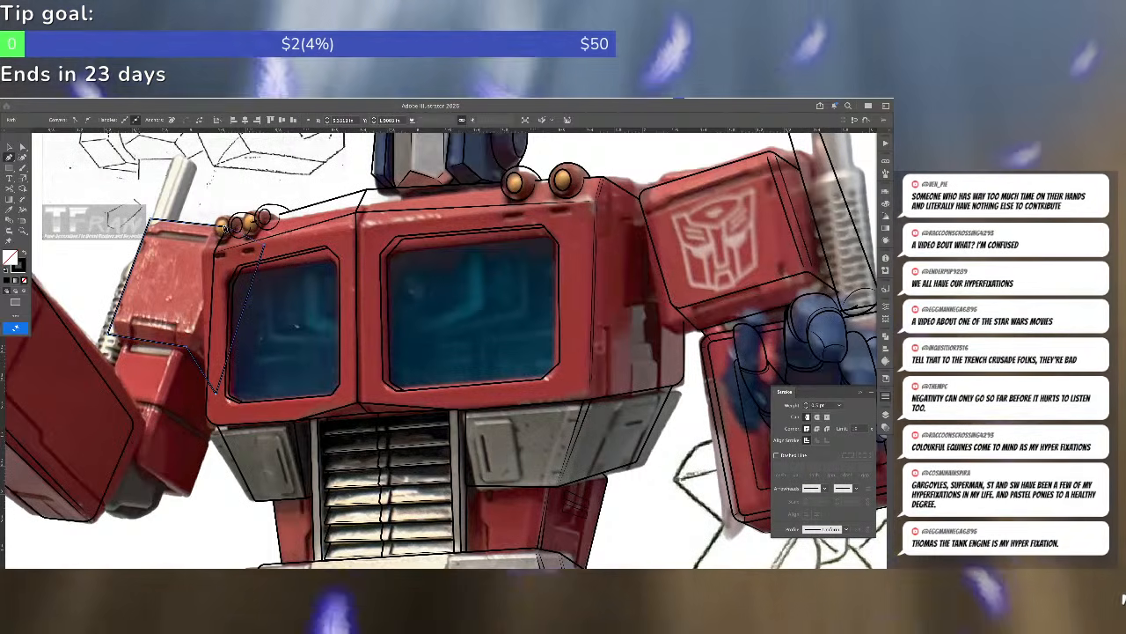
left_click(225, 227)
- Adjust the lower outer corner of the new shoulder outline and round the outline's corners
key("v")
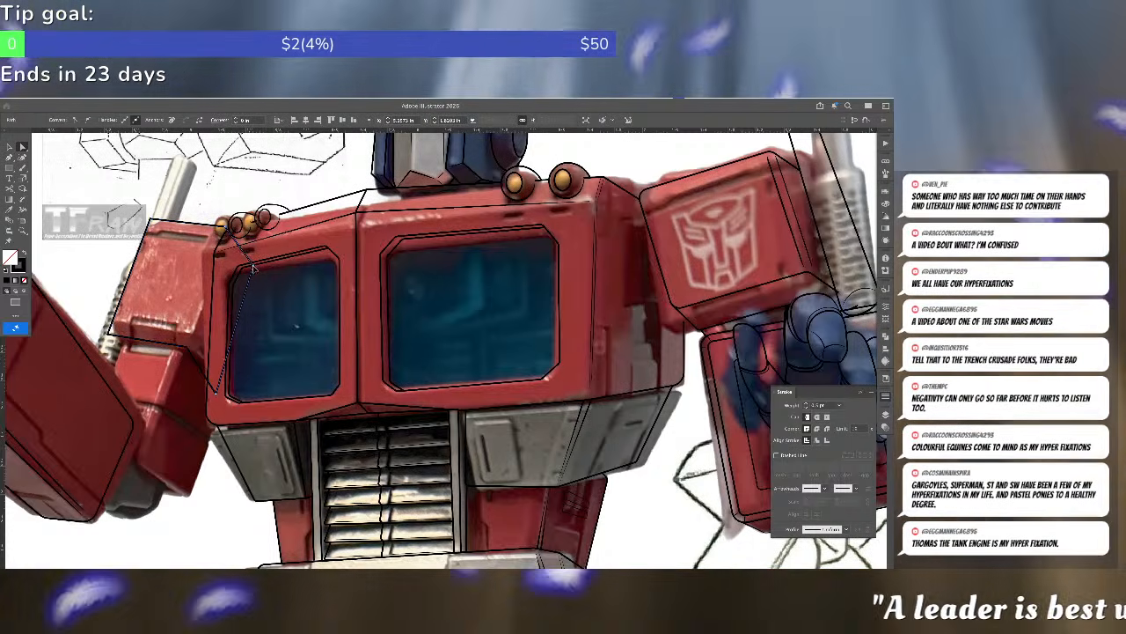
left_click_drag(110, 334, 108, 337)
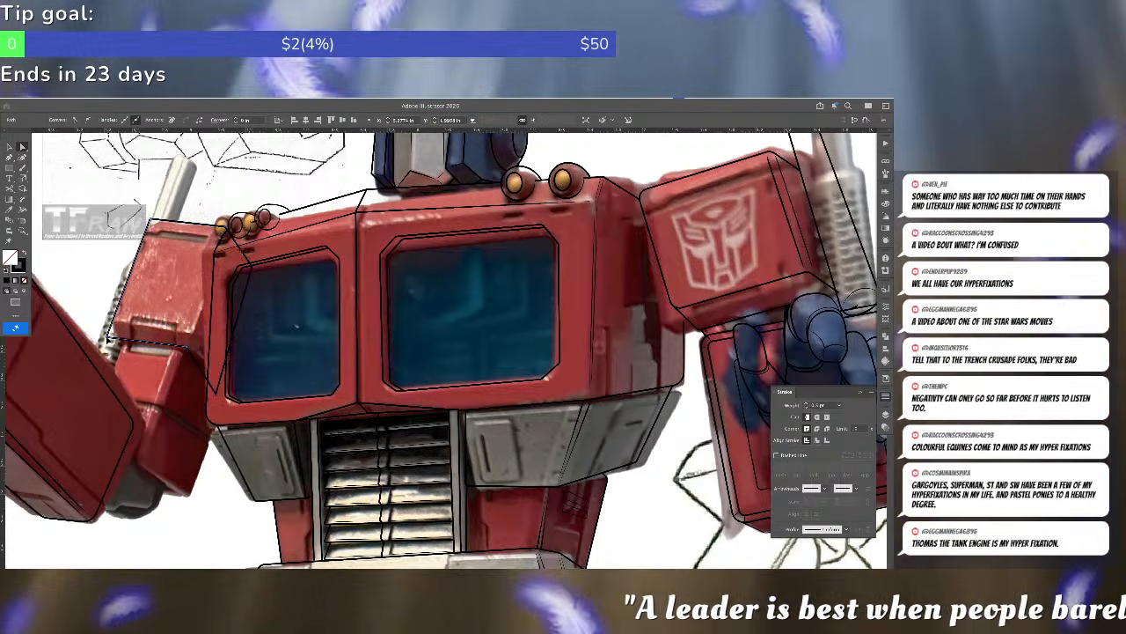
left_click(150, 230)
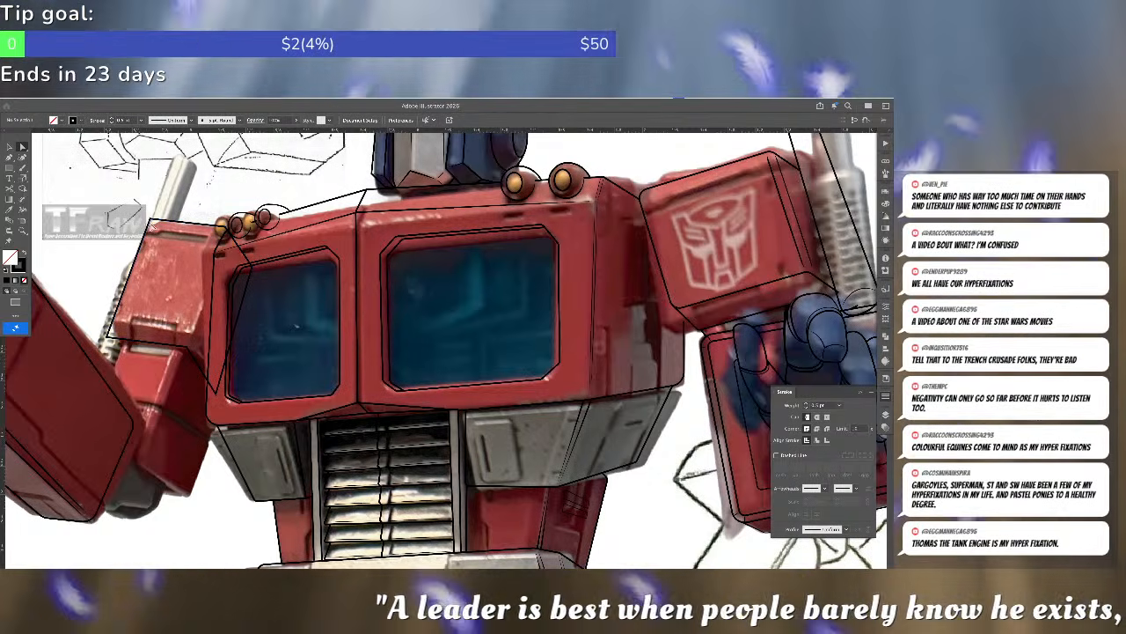
left_click(151, 224)
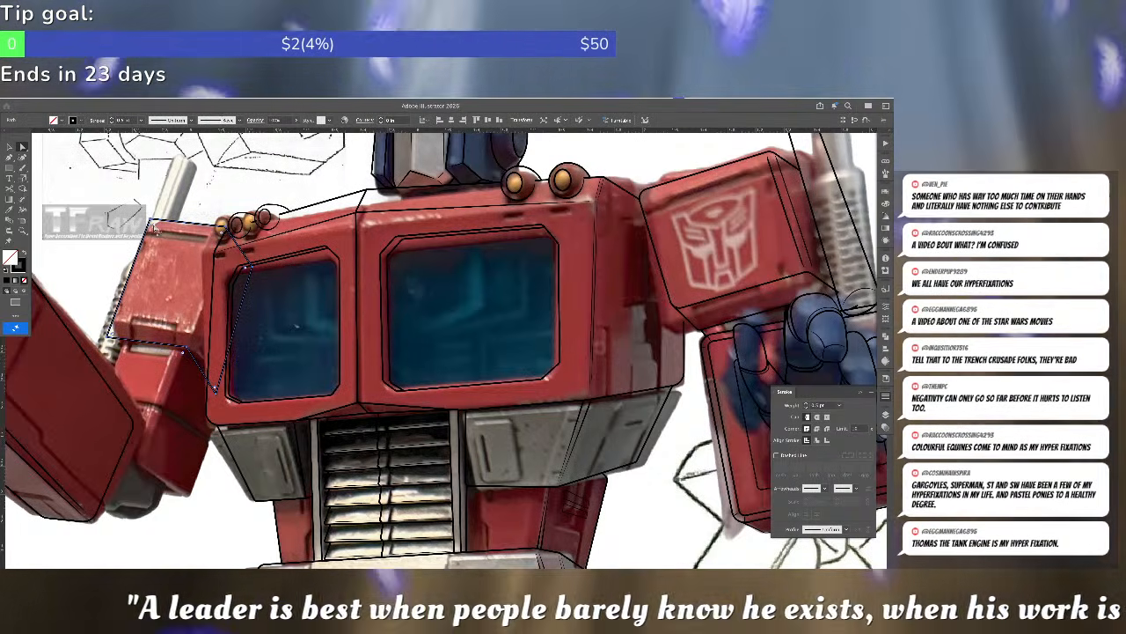
left_click_drag(156, 227, 162, 235)
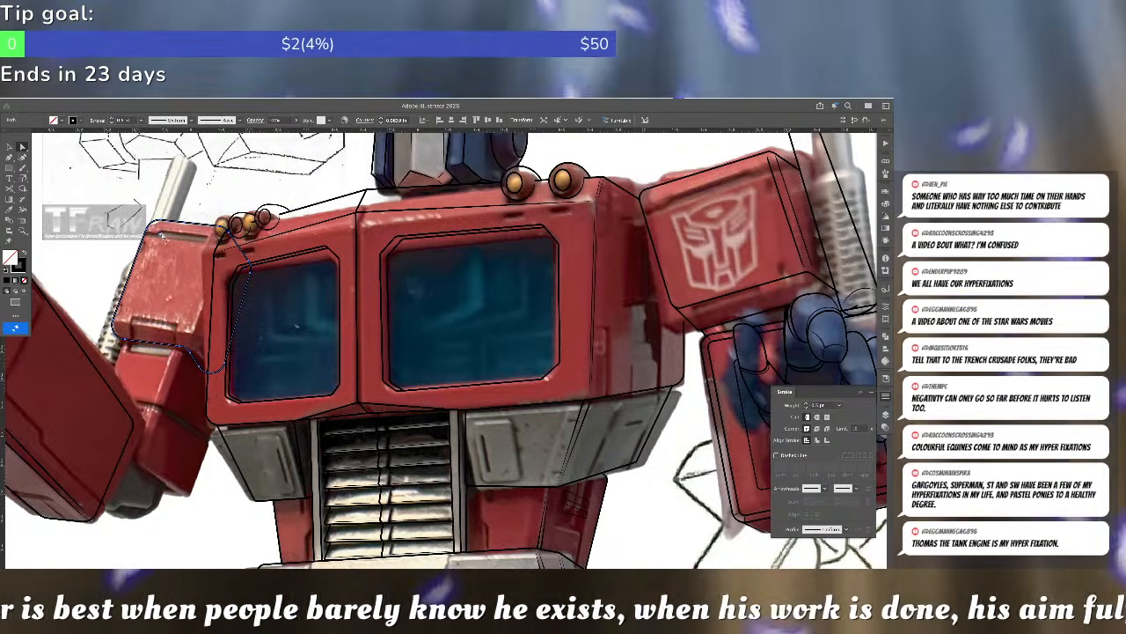
- Straighten the rounded lower outer corner of the shoulder outline into an angled chamfer
left_click(125, 344)
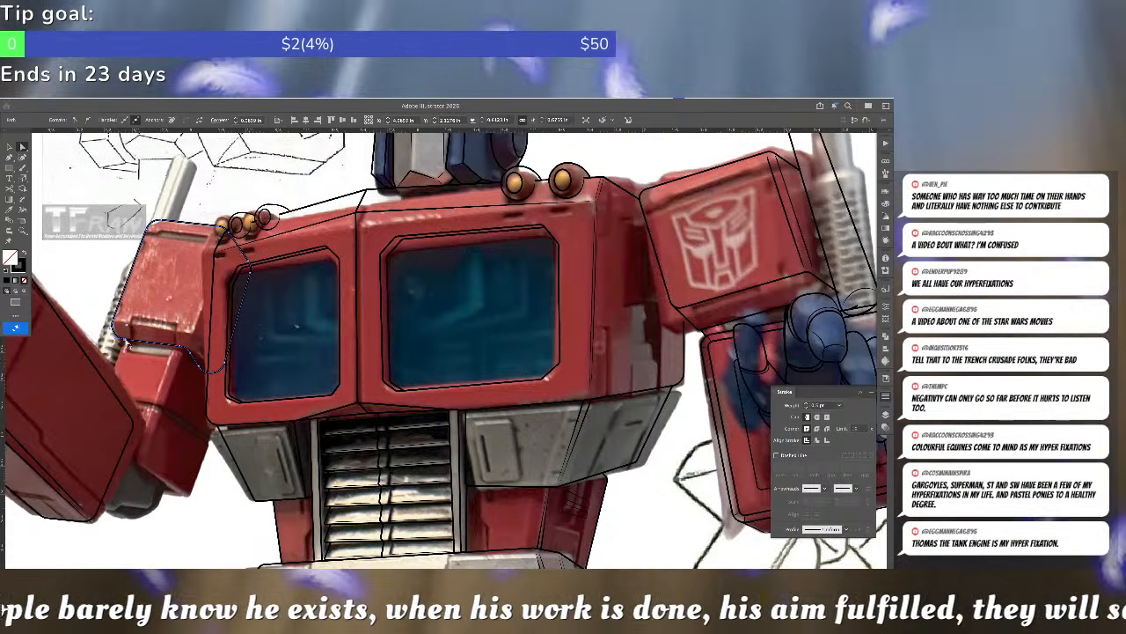
left_click(125, 342)
key("p")
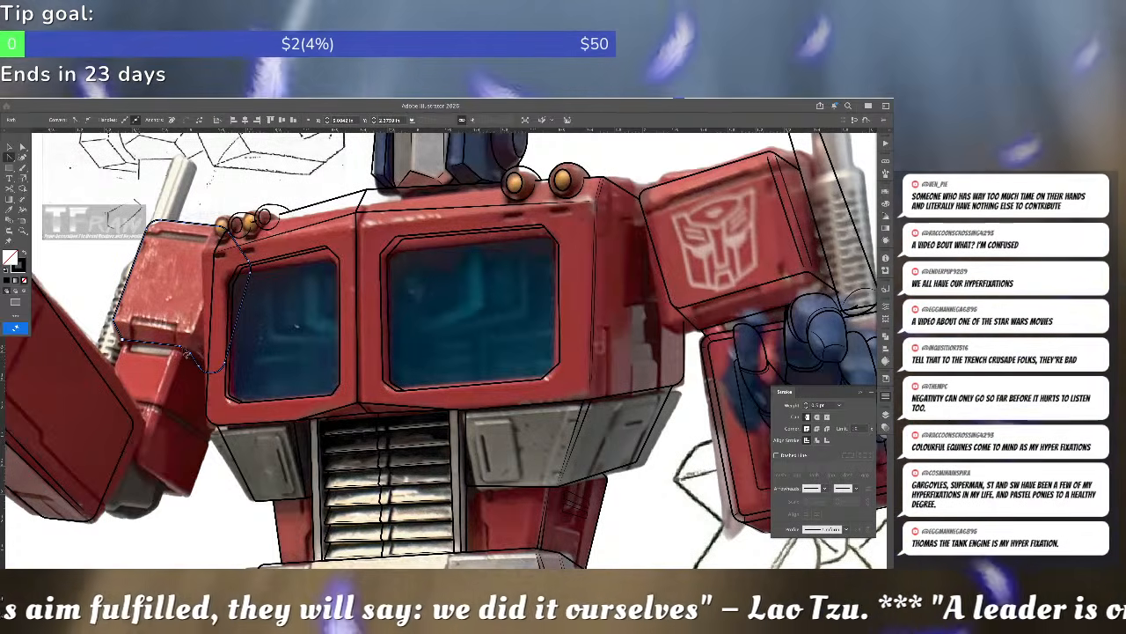
key("a")
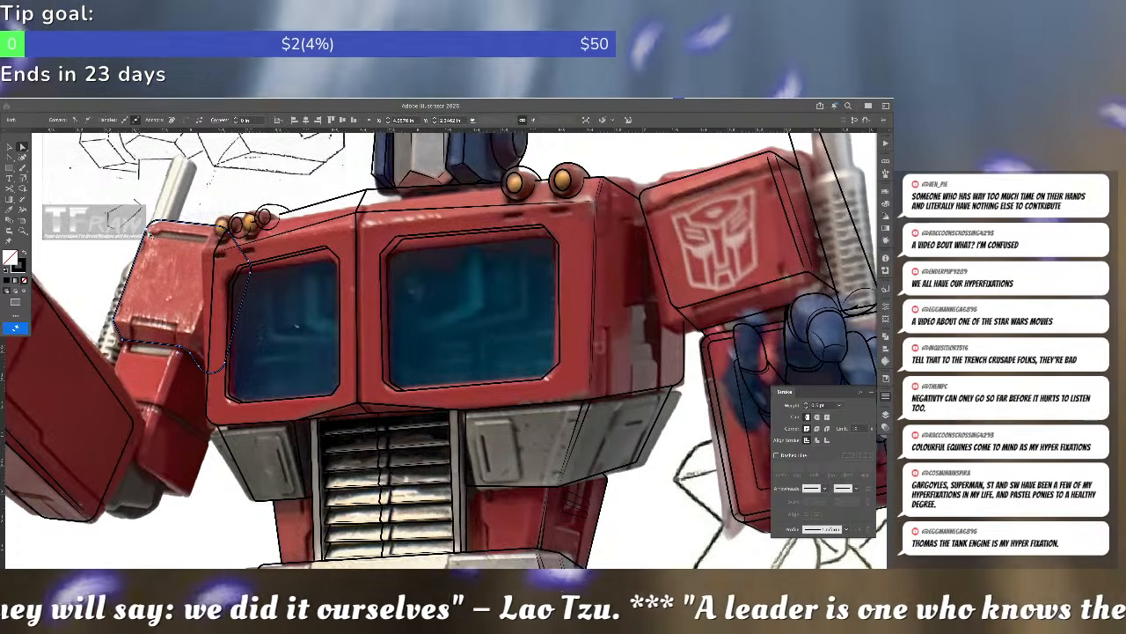
key("c")
key("super+z")
- Refine the anchor points along the shoulder outline's upper edge so its corners fit the reference up to the small lights
key("p")
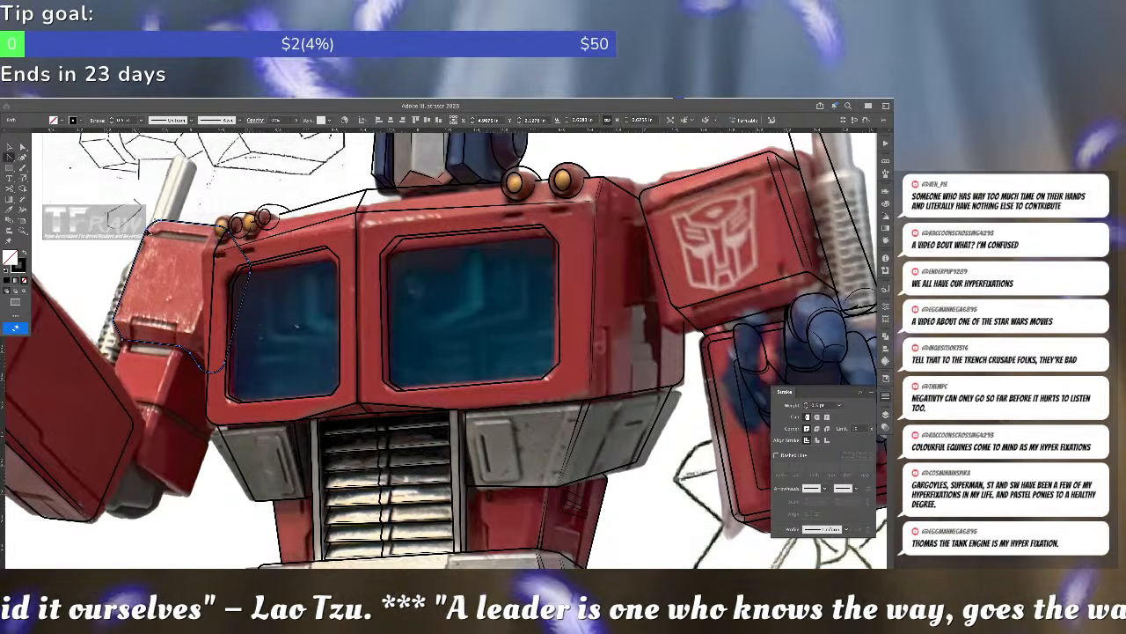
left_click(167, 222)
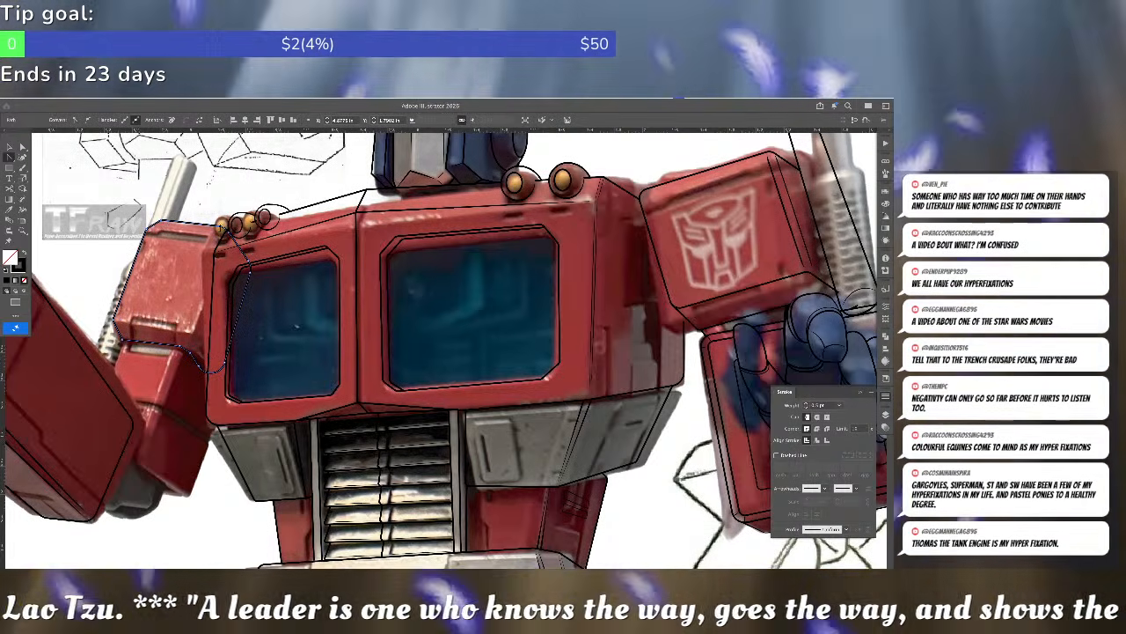
left_click(221, 227)
left_click(230, 231)
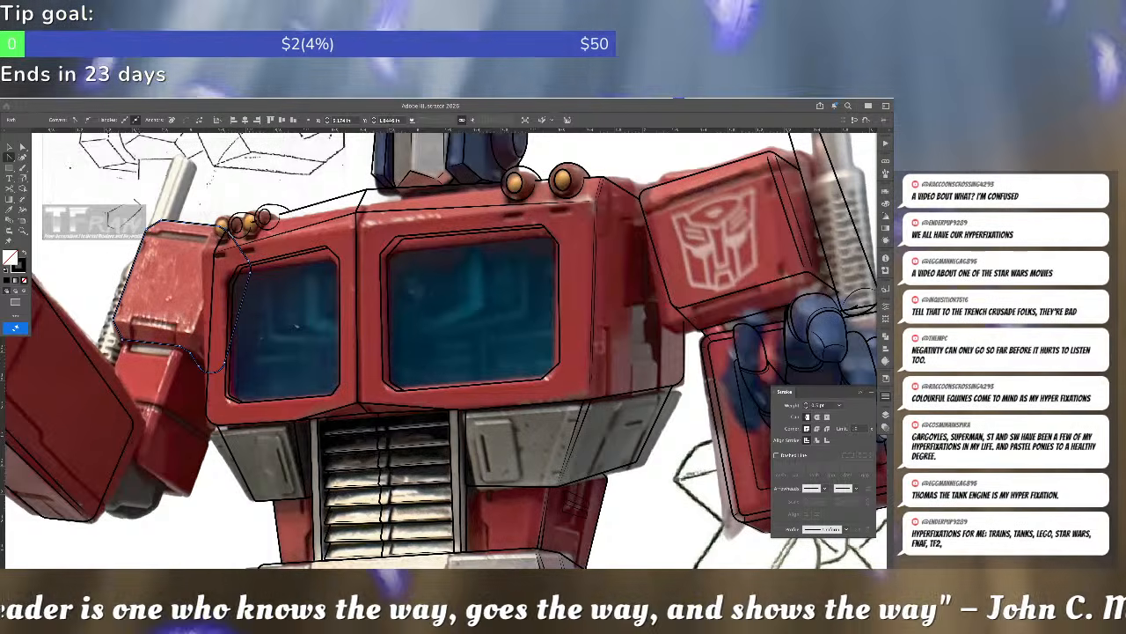
key("a")
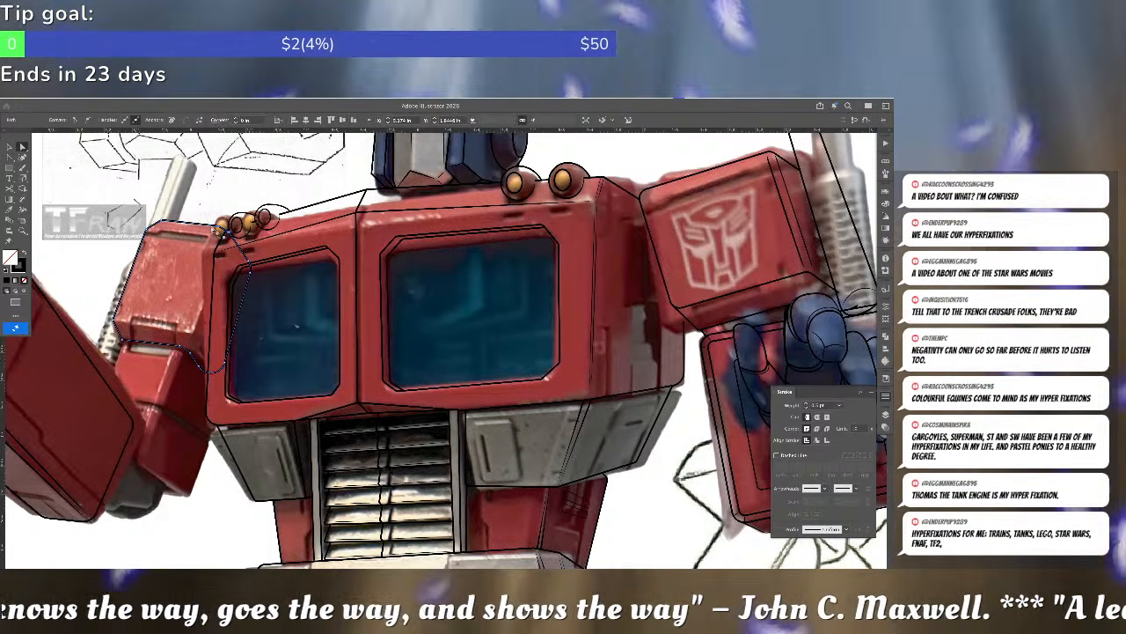
left_click(214, 229)
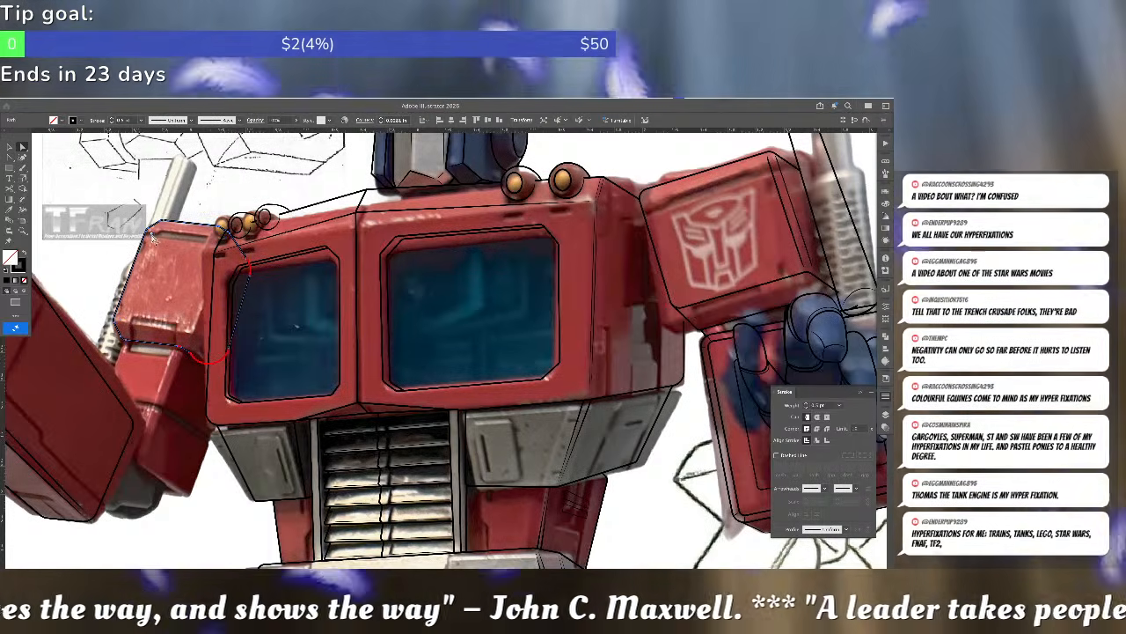
left_click(191, 204)
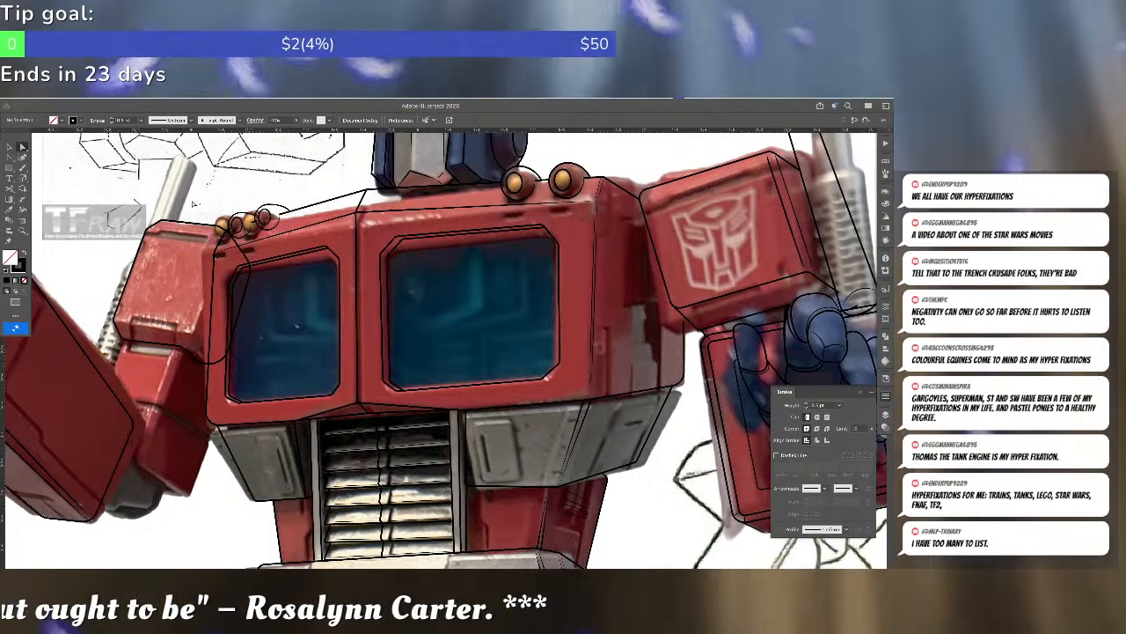
- Draw an inner bevel line just below the shoulder block's top edge, from its outer corner towards the small lights
key("p")
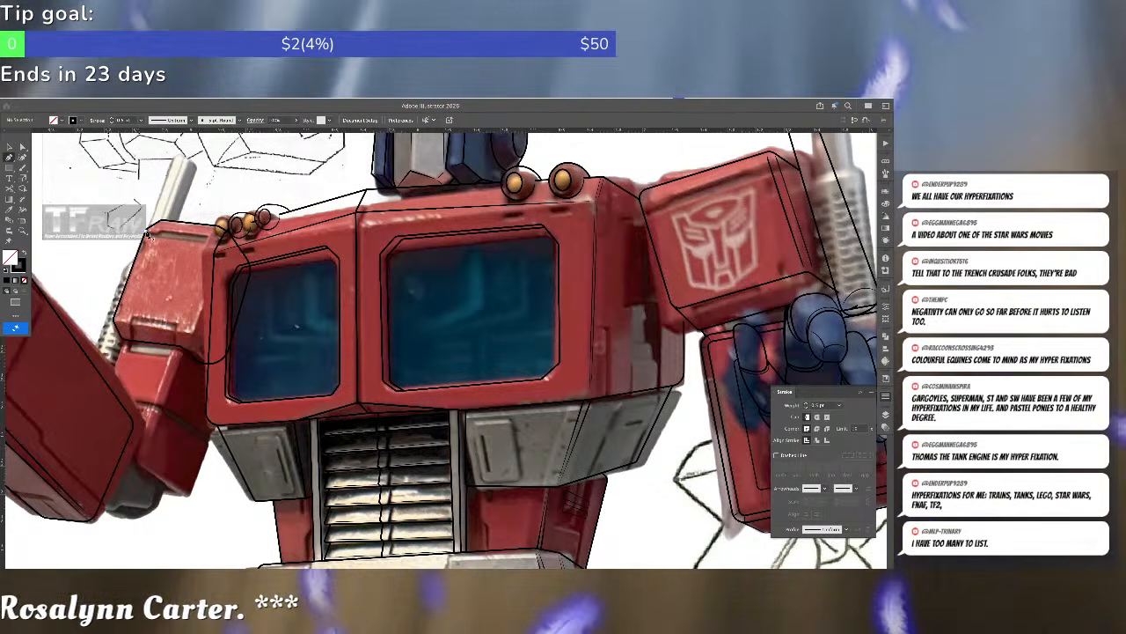
left_click(148, 234)
left_click(213, 241)
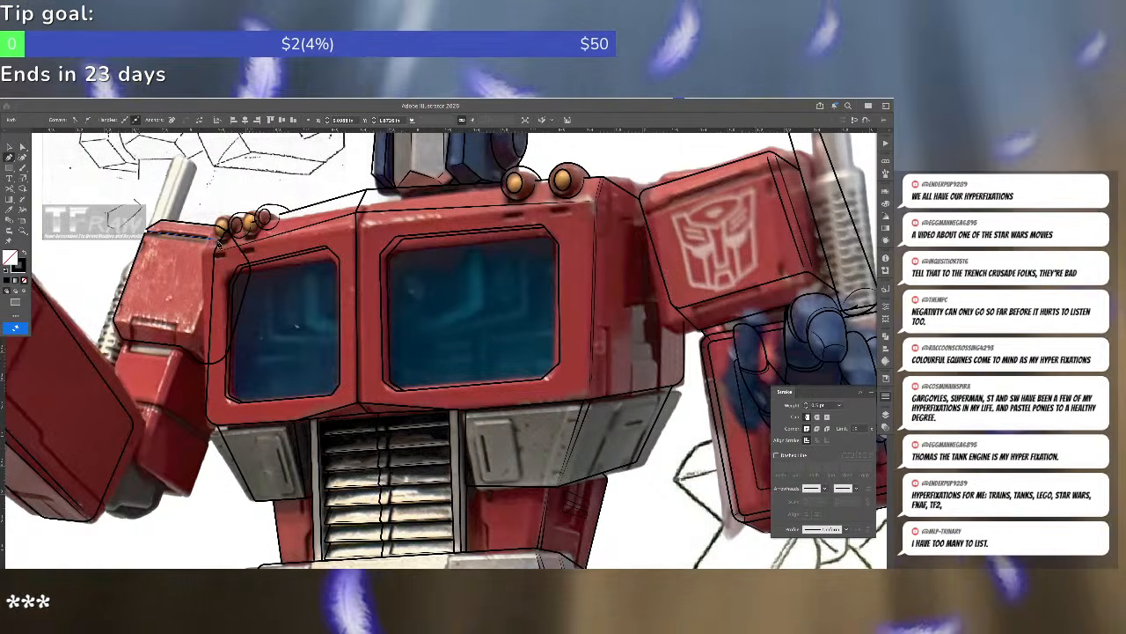
key("super+shift+a")
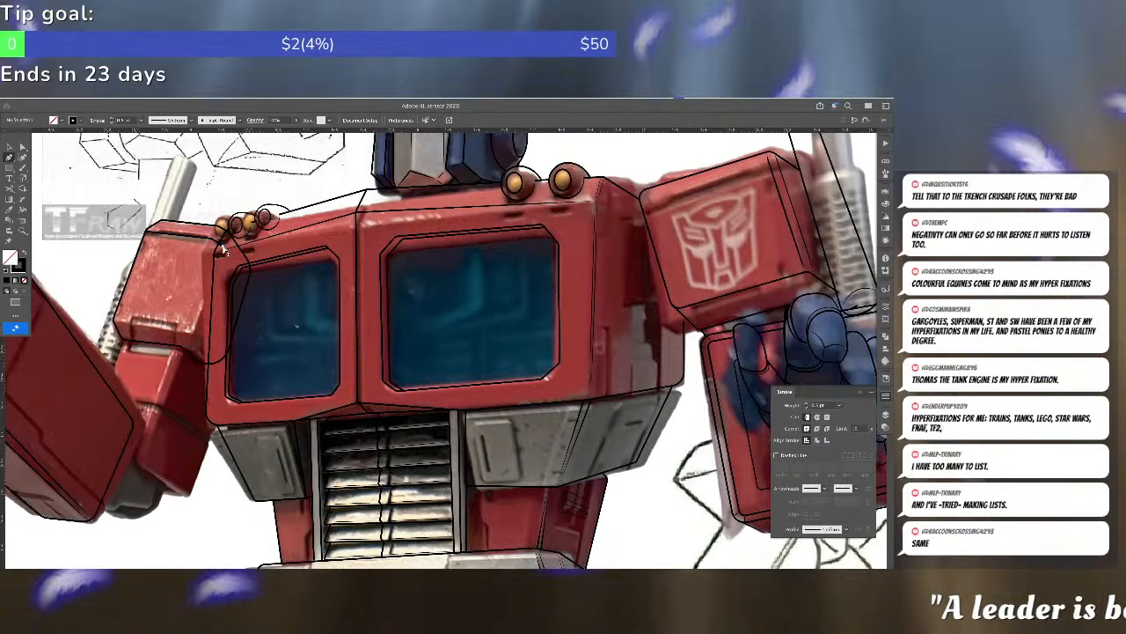
- Apply tapered, one-sided arch width profiles to the bevel lines along the shoulder block's top edge
key("a")
scroll(173, 242, "up", 2)
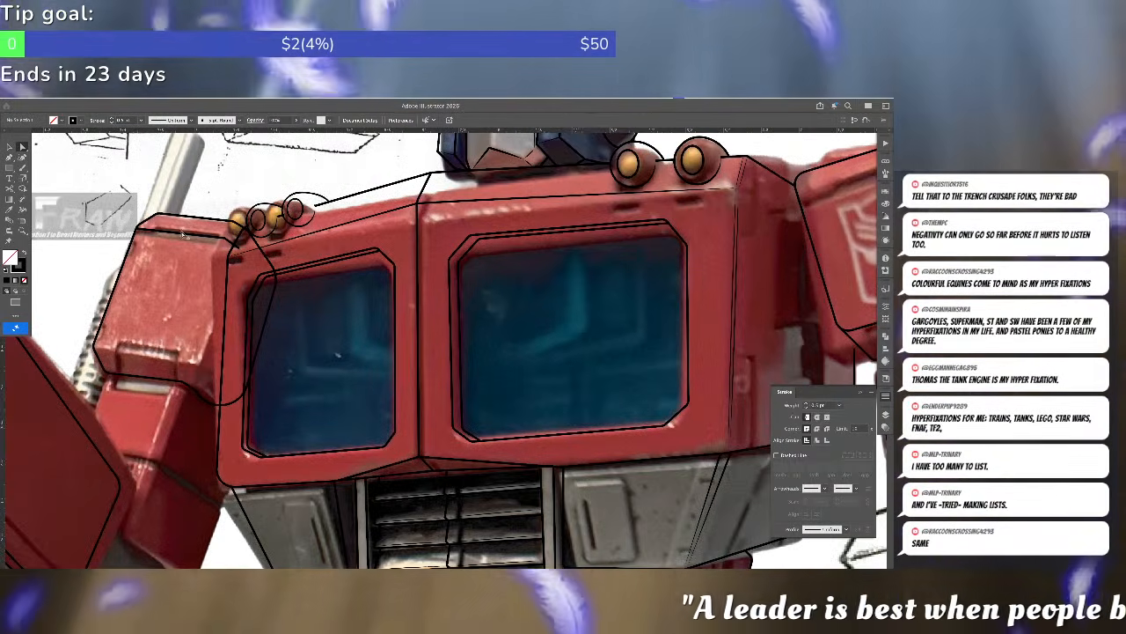
left_click(183, 236)
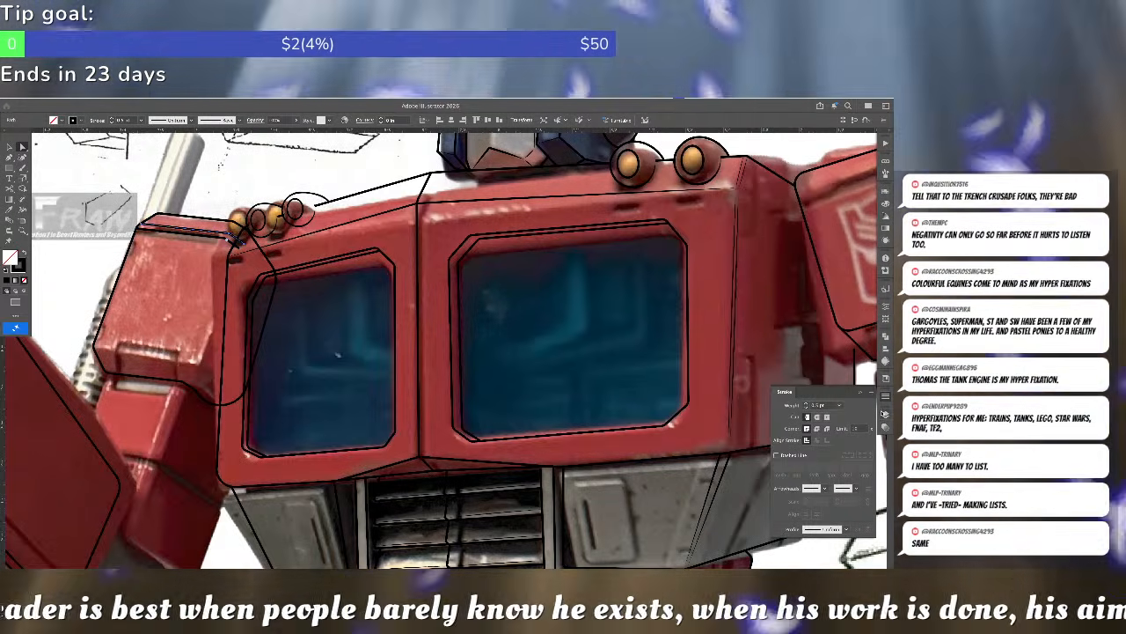
left_click(836, 529)
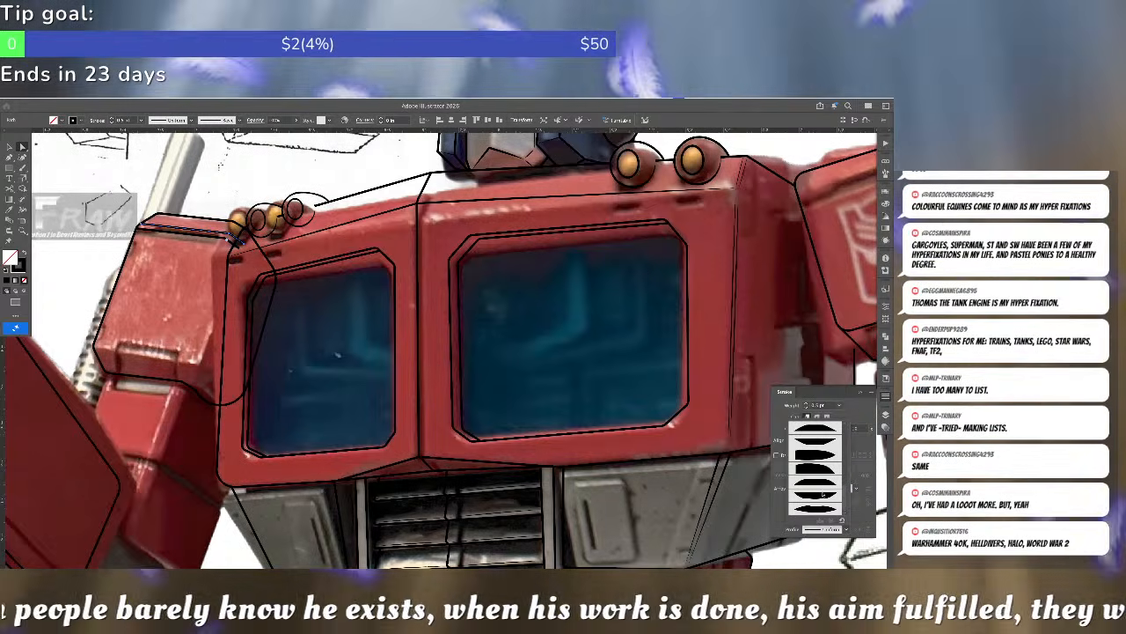
left_click(815, 482)
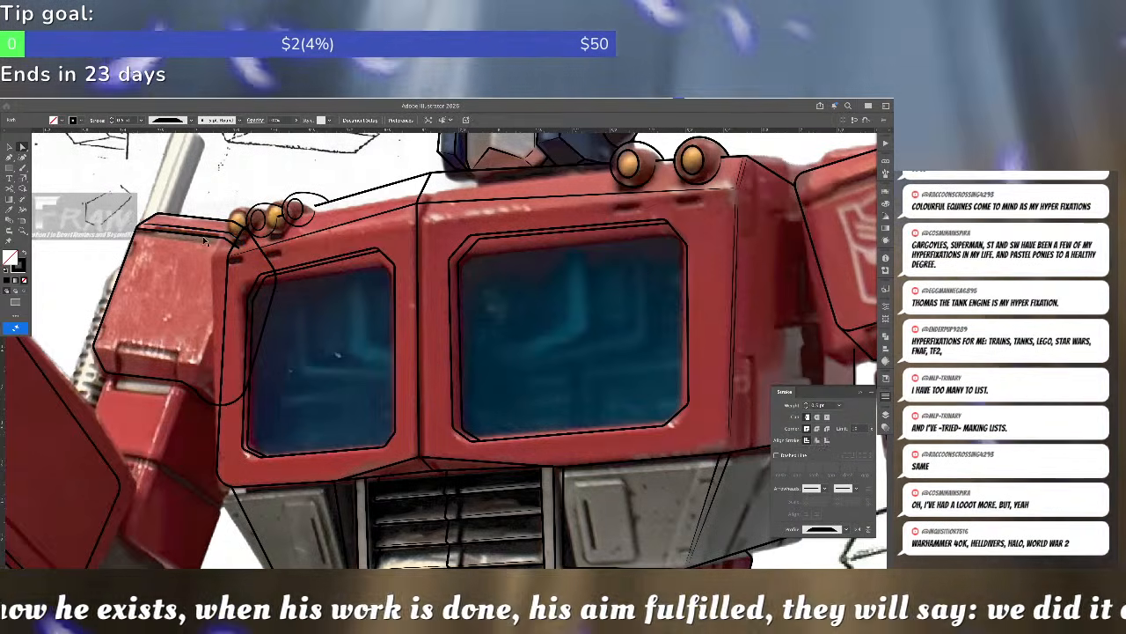
left_click(204, 237)
left_click(818, 529)
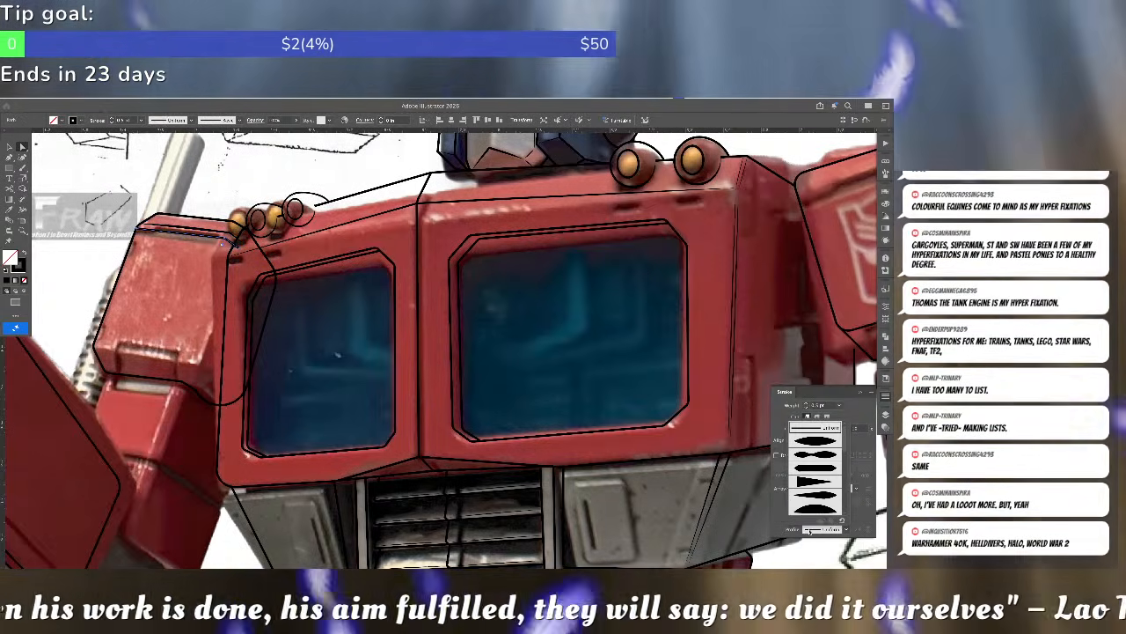
left_click(827, 494)
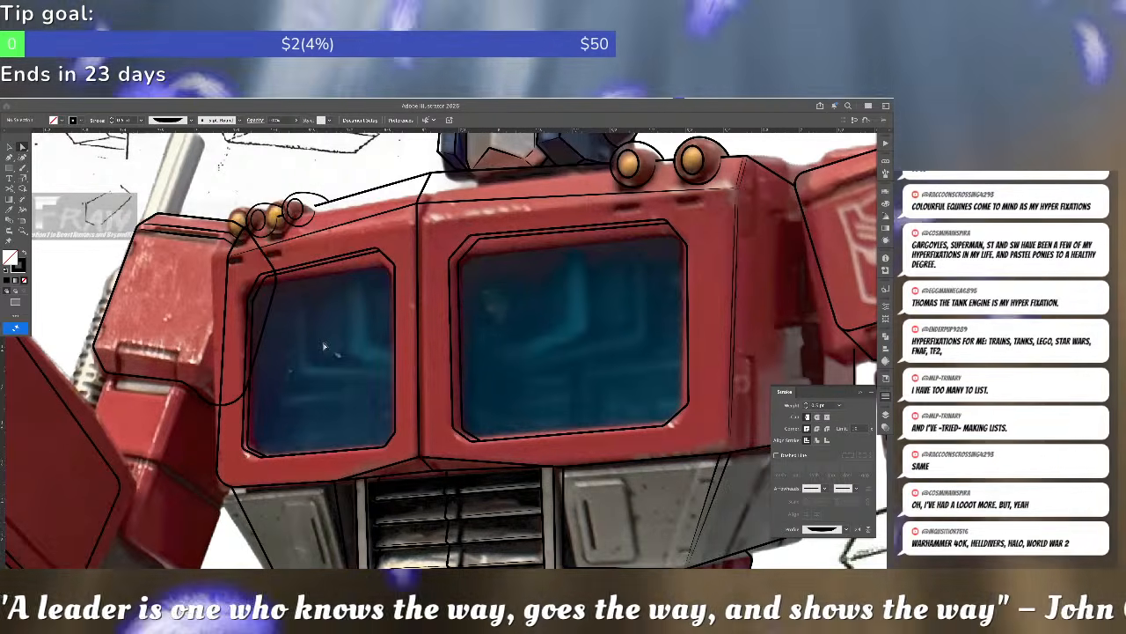
- Duplicate the tapered bevel lines from the shoulder block's top edge onto its lower edge
key("v")
key("a")
key("v")
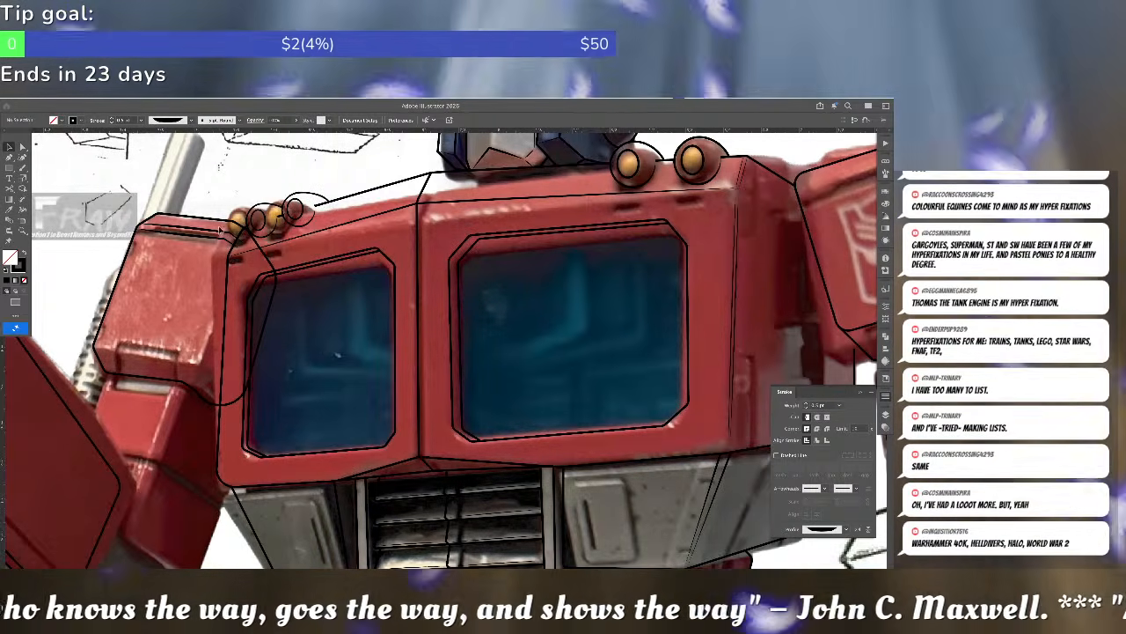
left_click(213, 232)
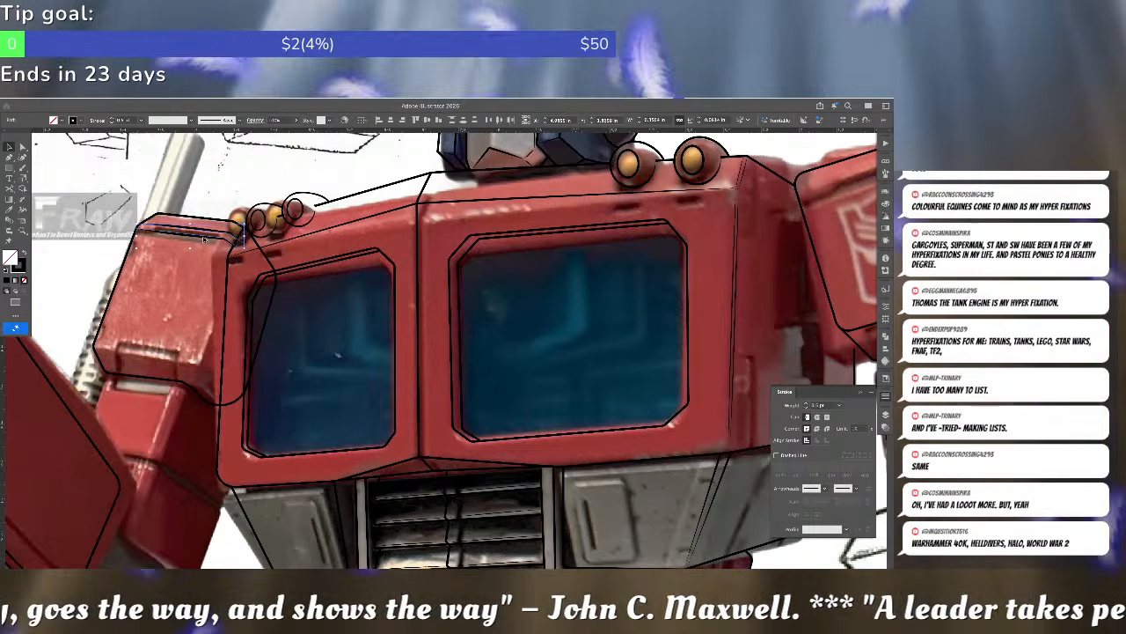
left_click_drag(205, 239, 163, 358)
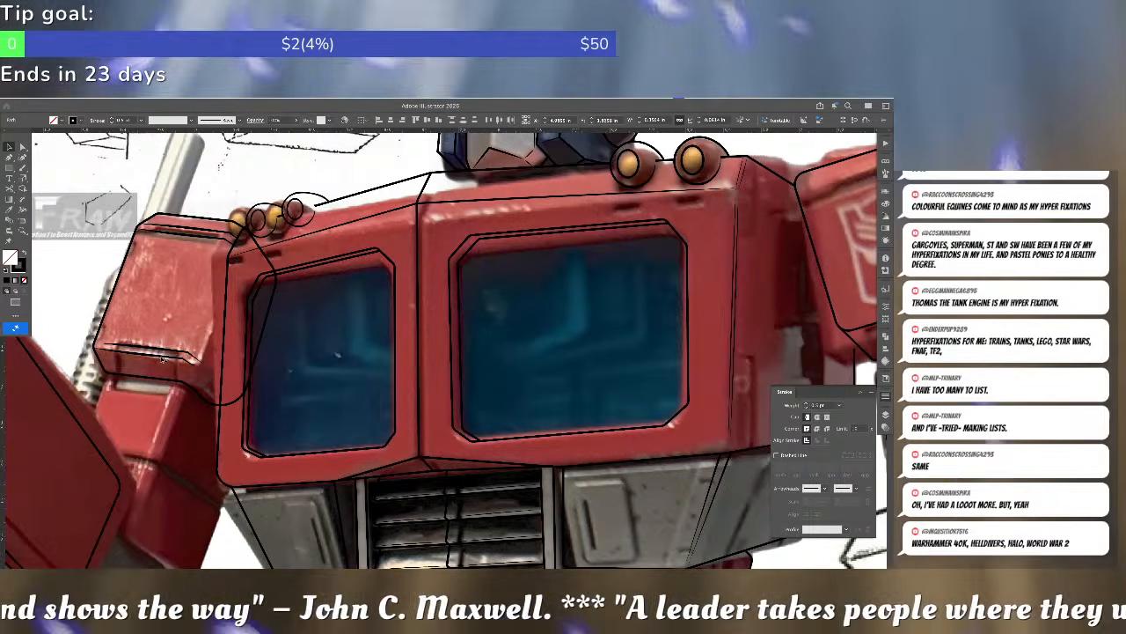
- Extend the inner end of the duplicated lower bevel lines to fit the shoulder block's bottom edge
key("a")
left_click(203, 372)
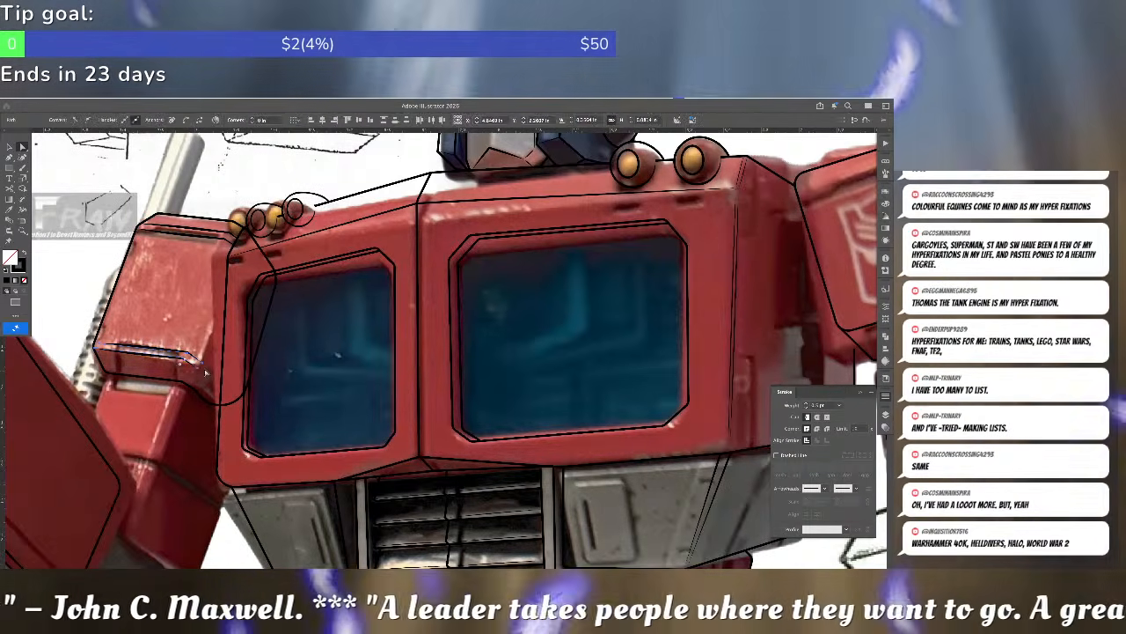
left_click_drag(204, 367, 210, 366)
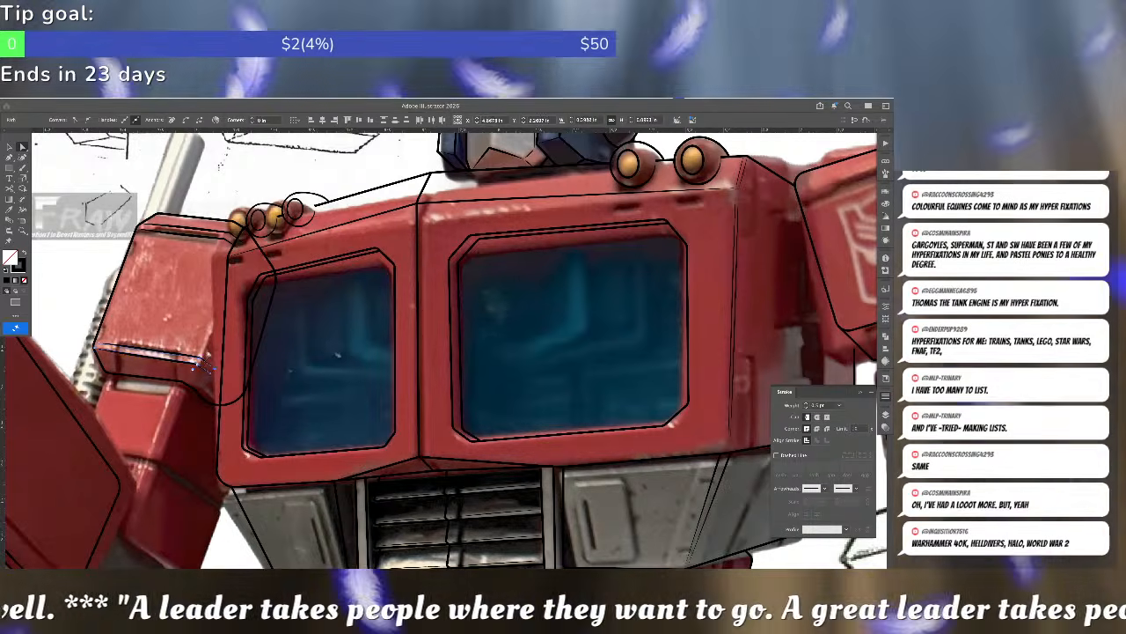
left_click(204, 342)
key("p")
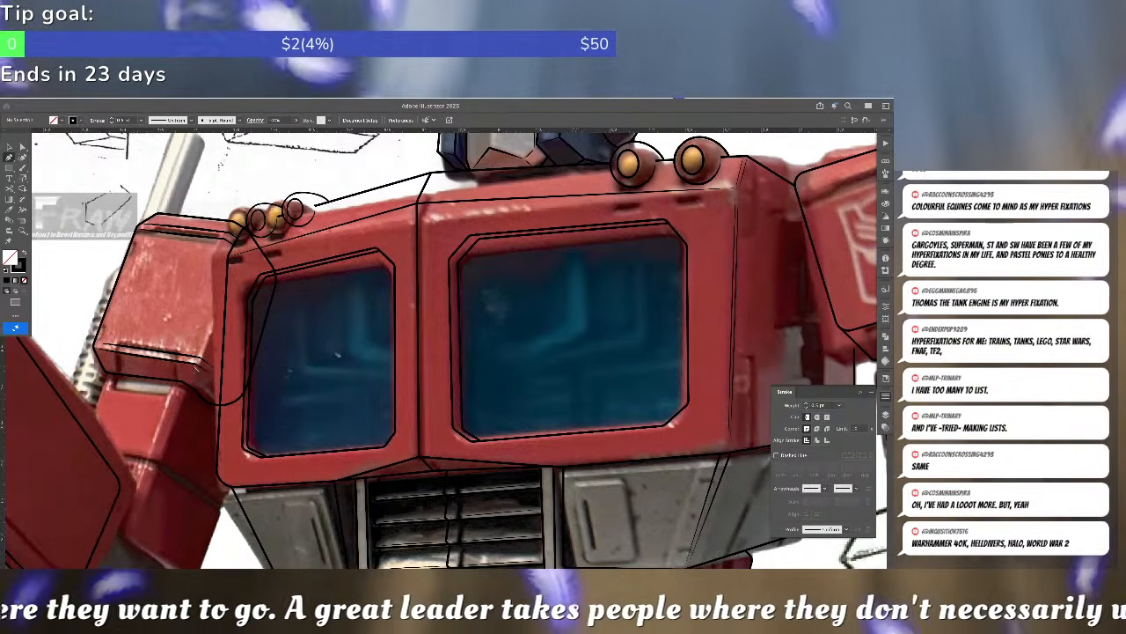
- Draw two short detail lines at the shoulder block's lower inner corner, one diagonal and one vertical, running down from the bevel
scroll(197, 371, "up", 2)
left_click(195, 370)
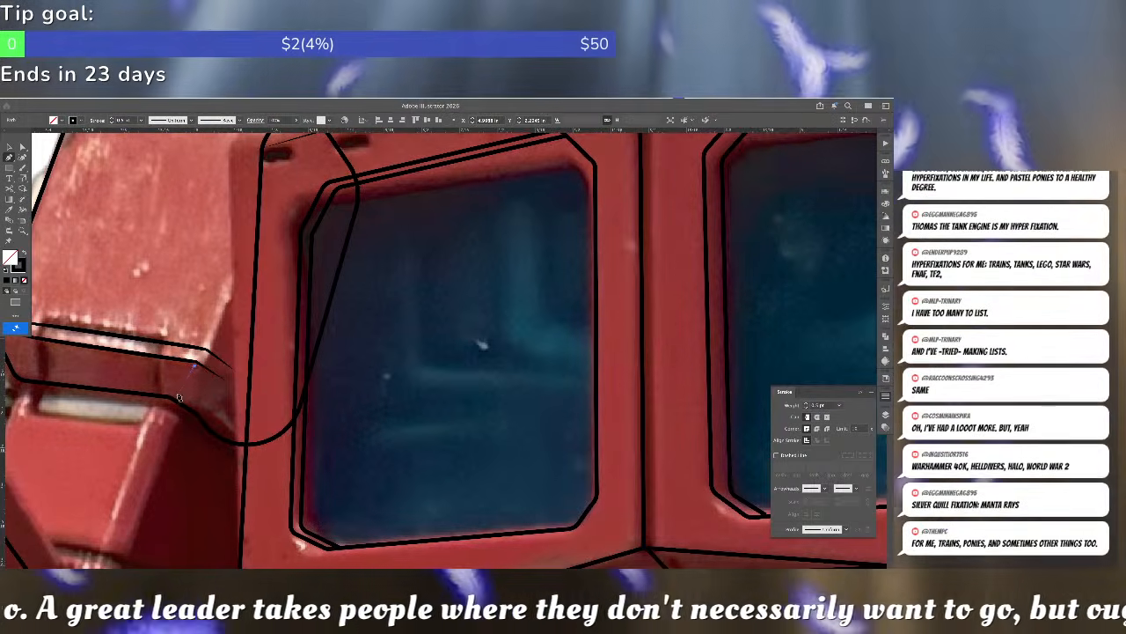
left_click(175, 390)
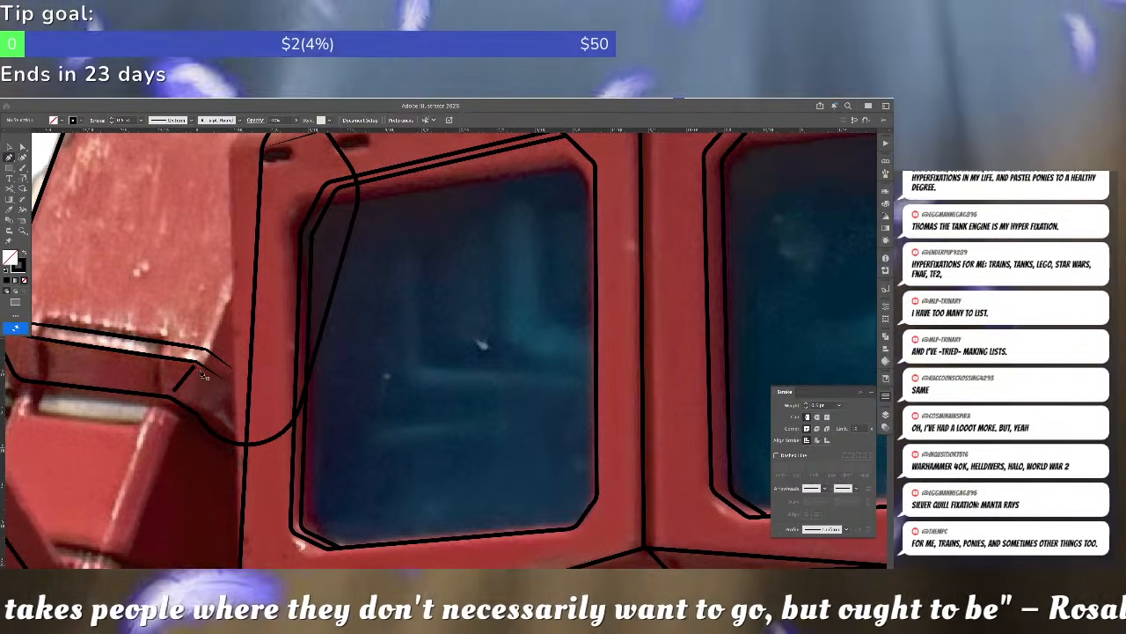
left_click(200, 369)
left_click(199, 408)
key("a")
left_click(208, 407)
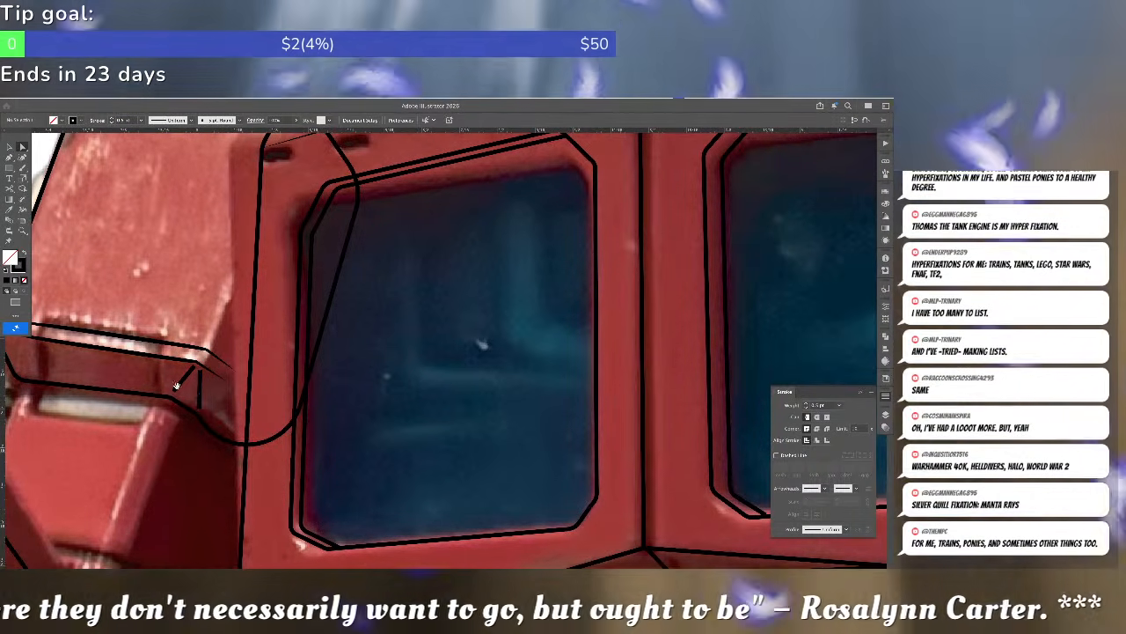
- Give the short diagonal corner line a flipped, one-sided arch width profile and a 0.2 pt stroke weight
left_click_drag(177, 385, 245, 399)
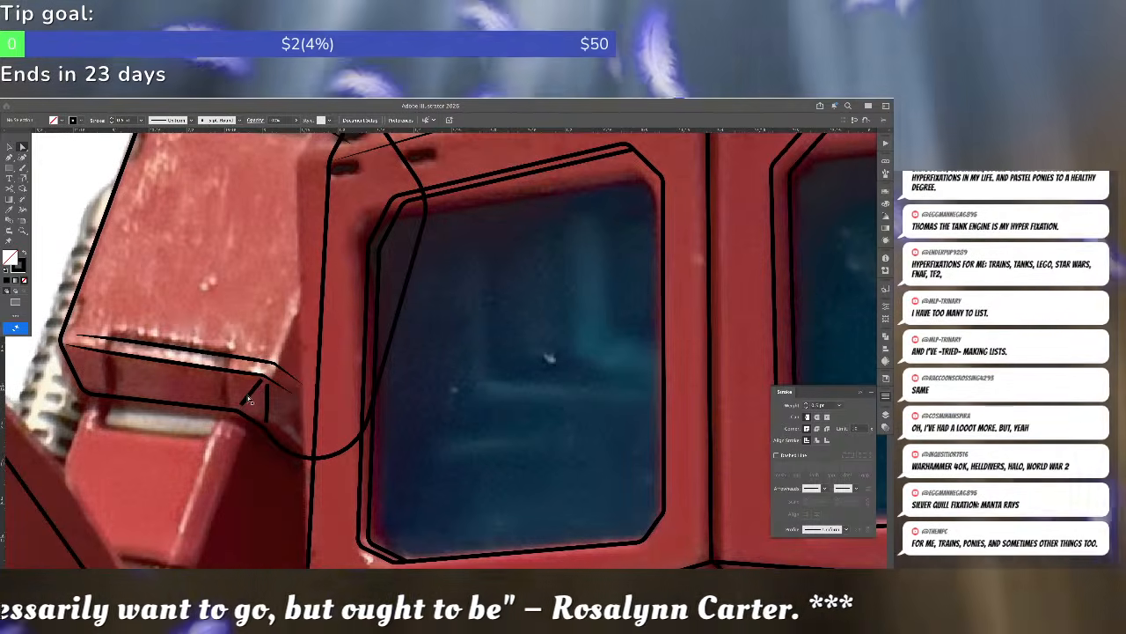
left_click(252, 391)
left_click(831, 529)
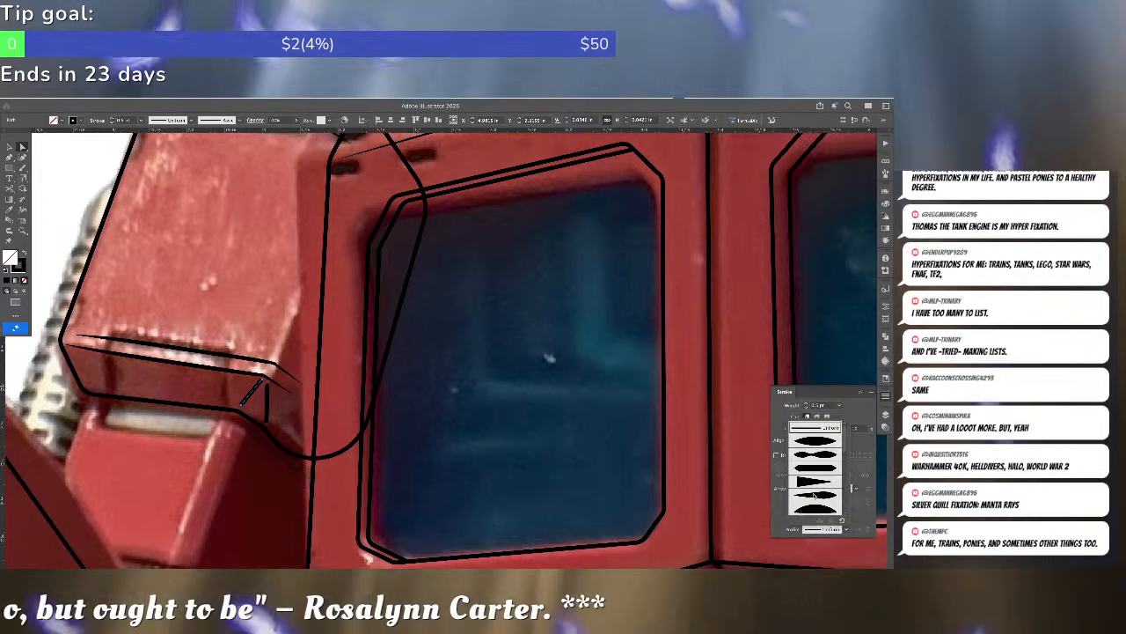
left_click(815, 496)
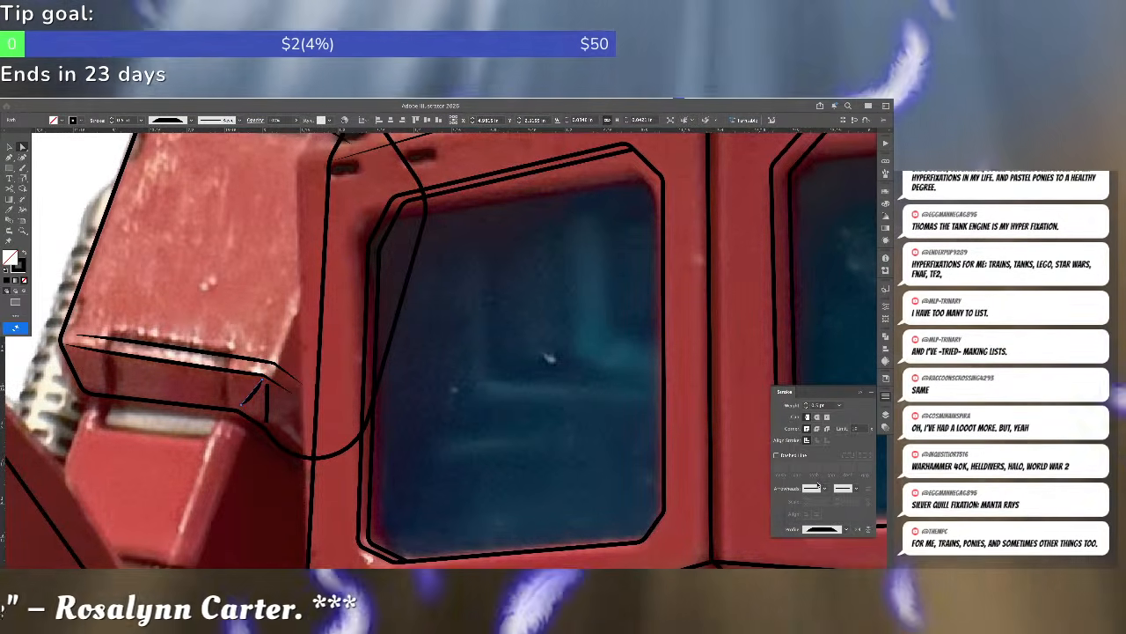
left_click(823, 405)
key("Return")
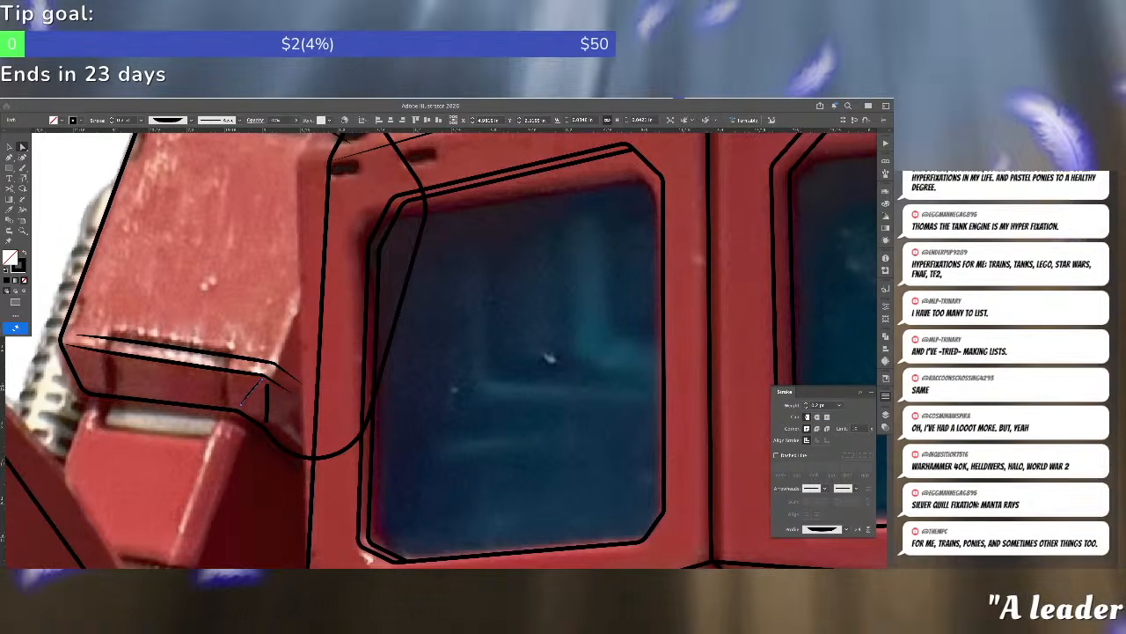
- Set the short vertical corner line to 0.2 pt and apply a flipped, one-sided arch width profile
left_click(299, 408)
left_click(269, 404)
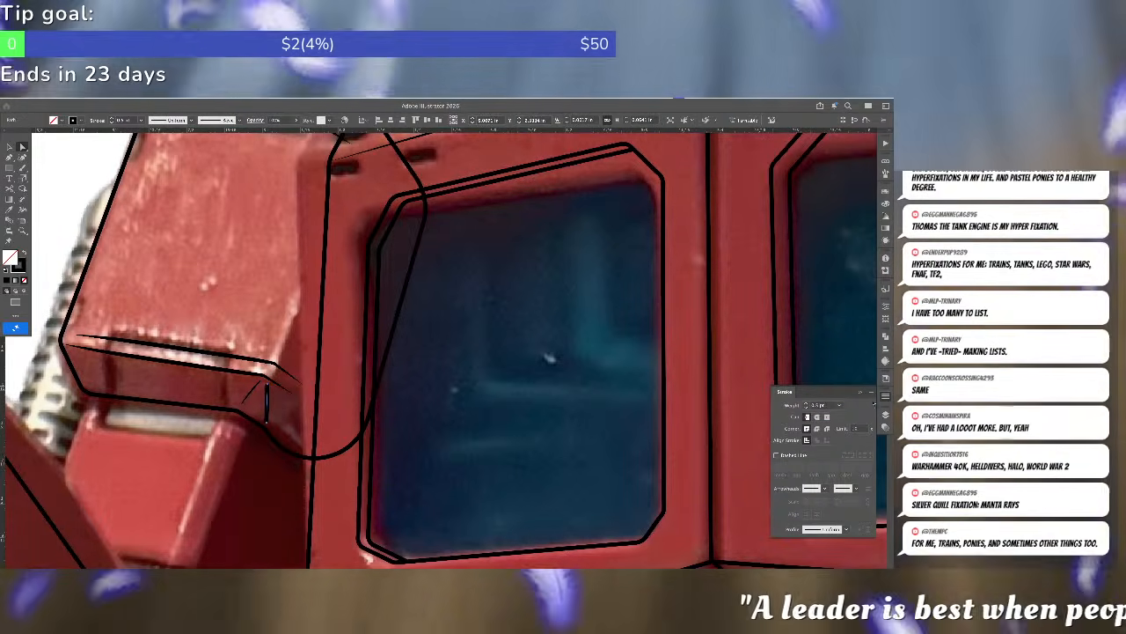
left_click(822, 405)
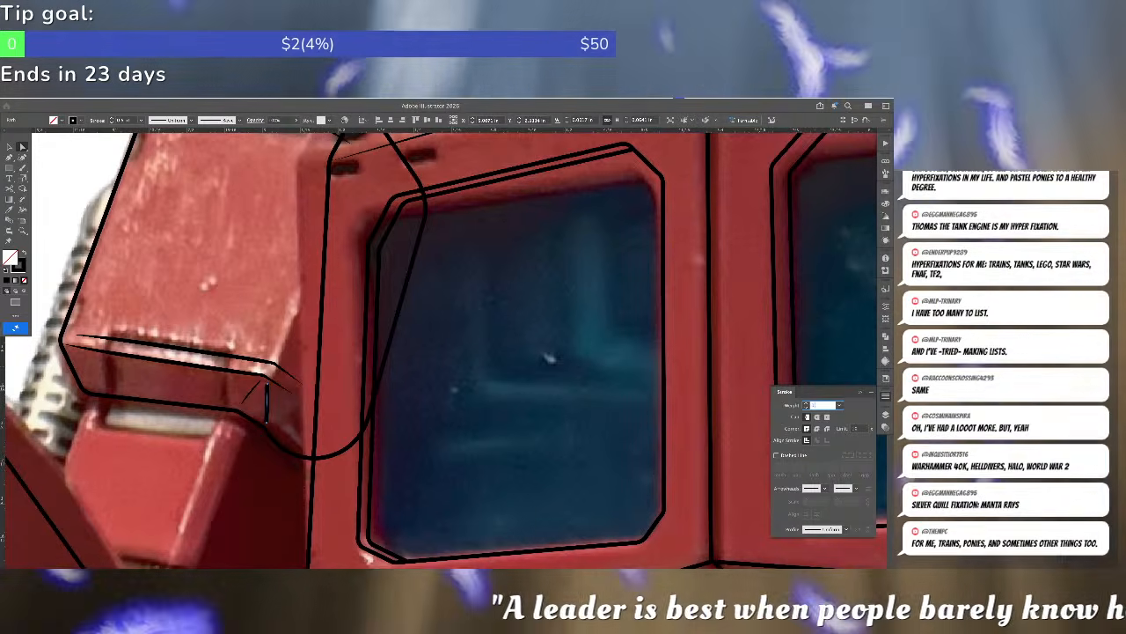
type("0.2")
key("Return")
key("ctrl+shift+a")
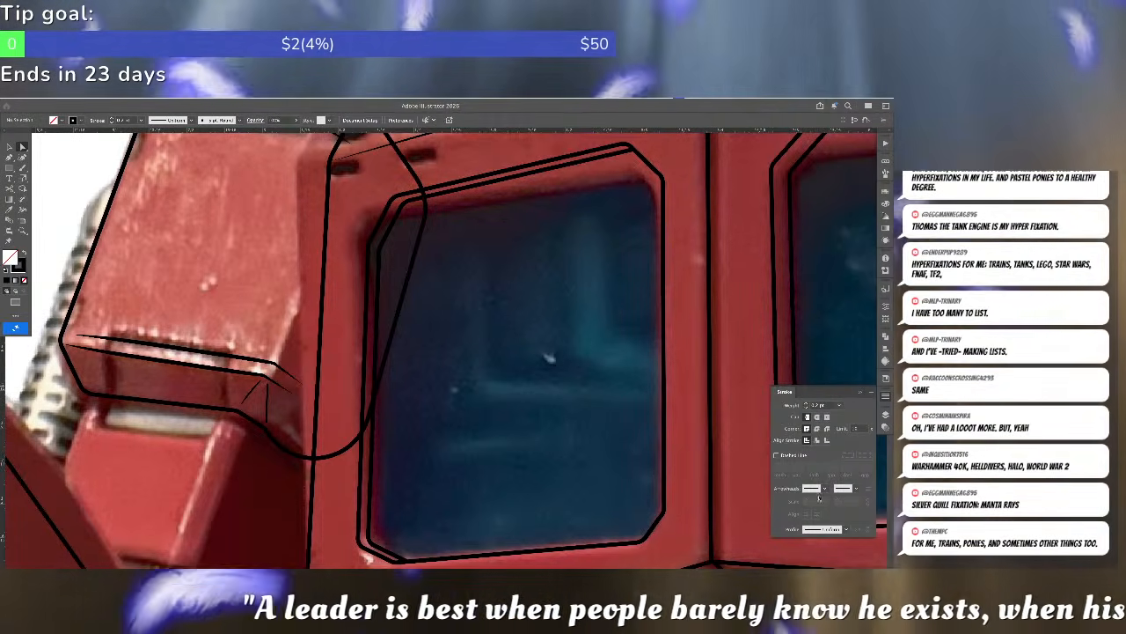
left_click(269, 403)
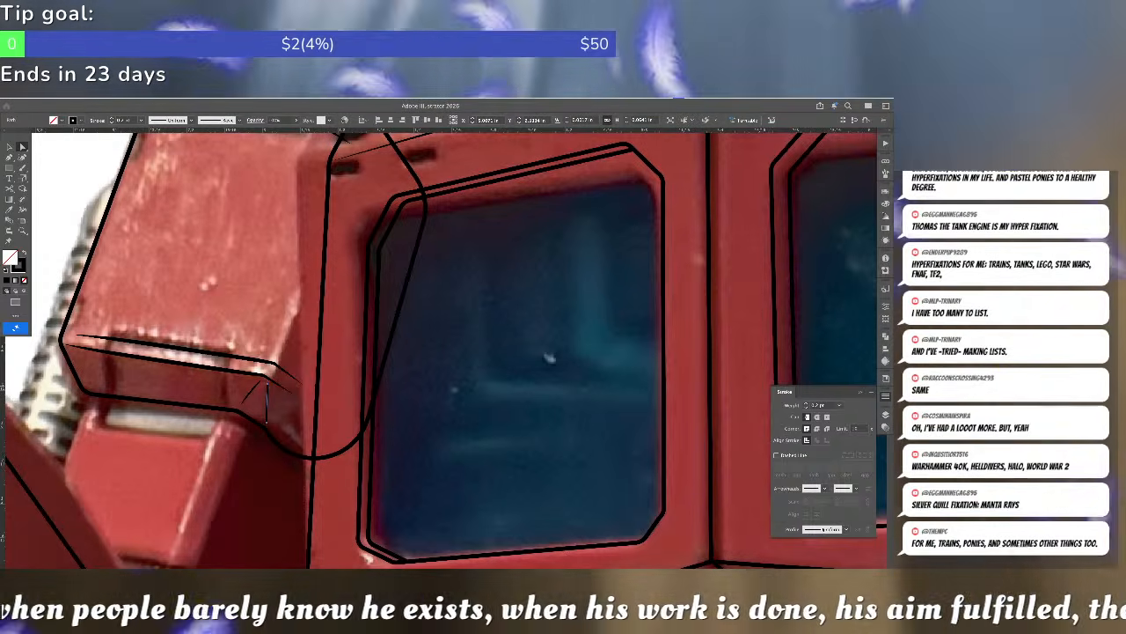
left_click(823, 529)
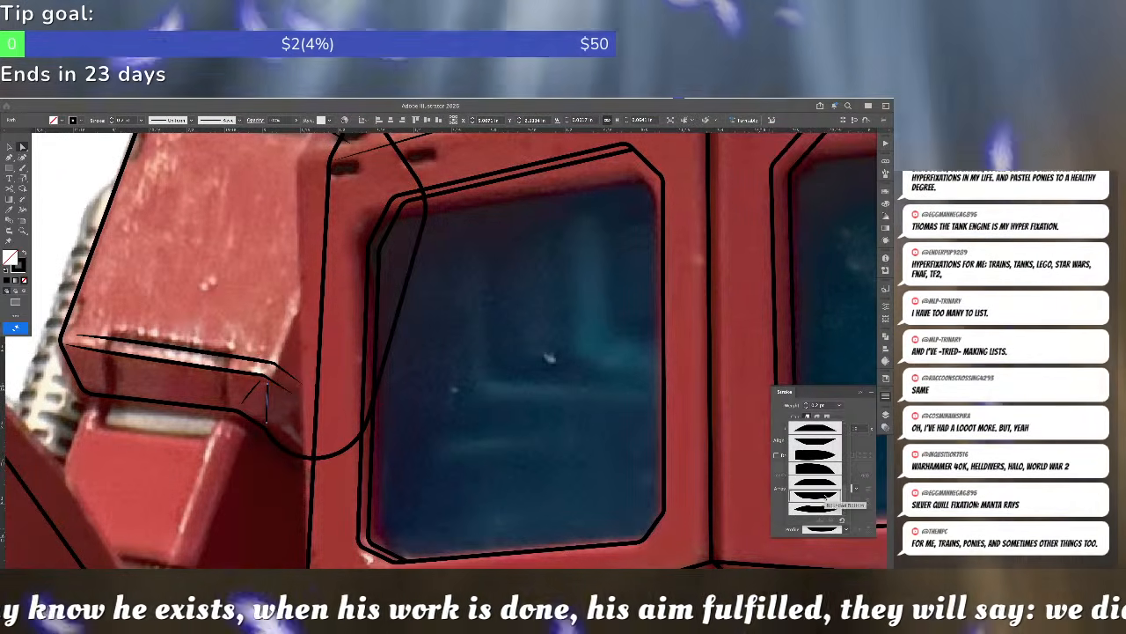
left_click(824, 496)
left_click(869, 530)
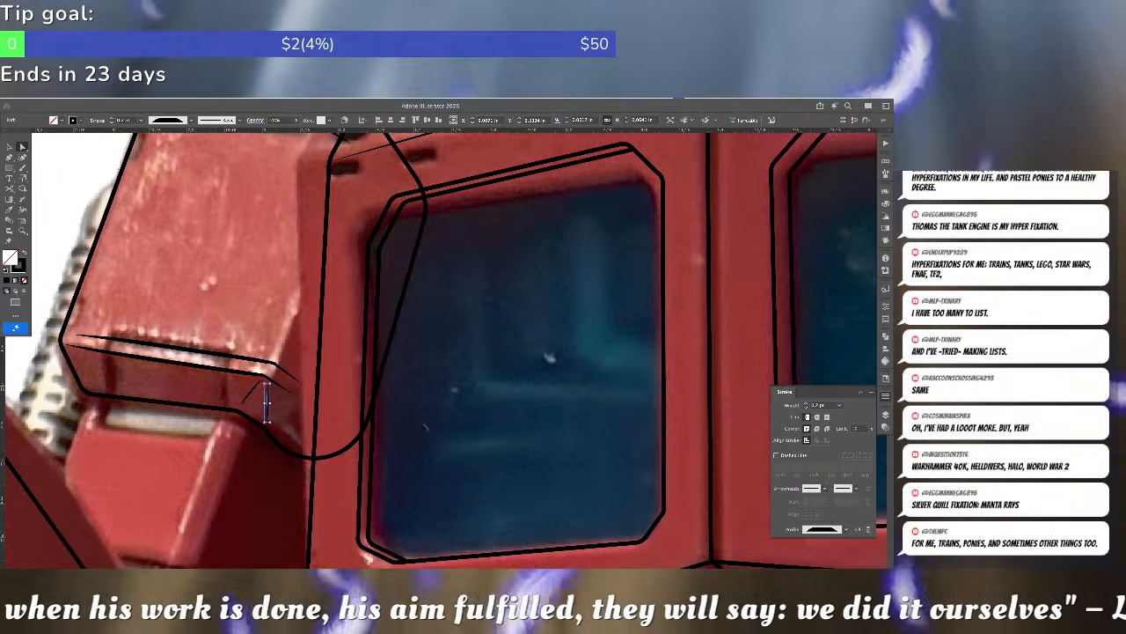
- Round the inner bends of the two lower bevel lines where they turn down beside the short detail lines
left_click(283, 398)
left_click(267, 377)
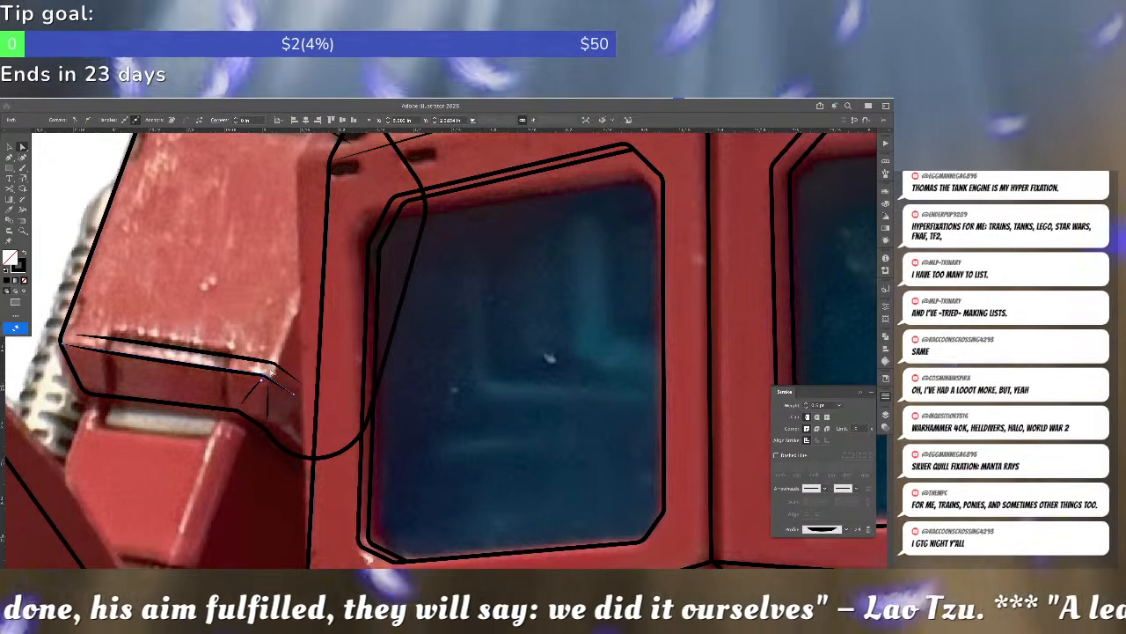
left_click(275, 365, "shift")
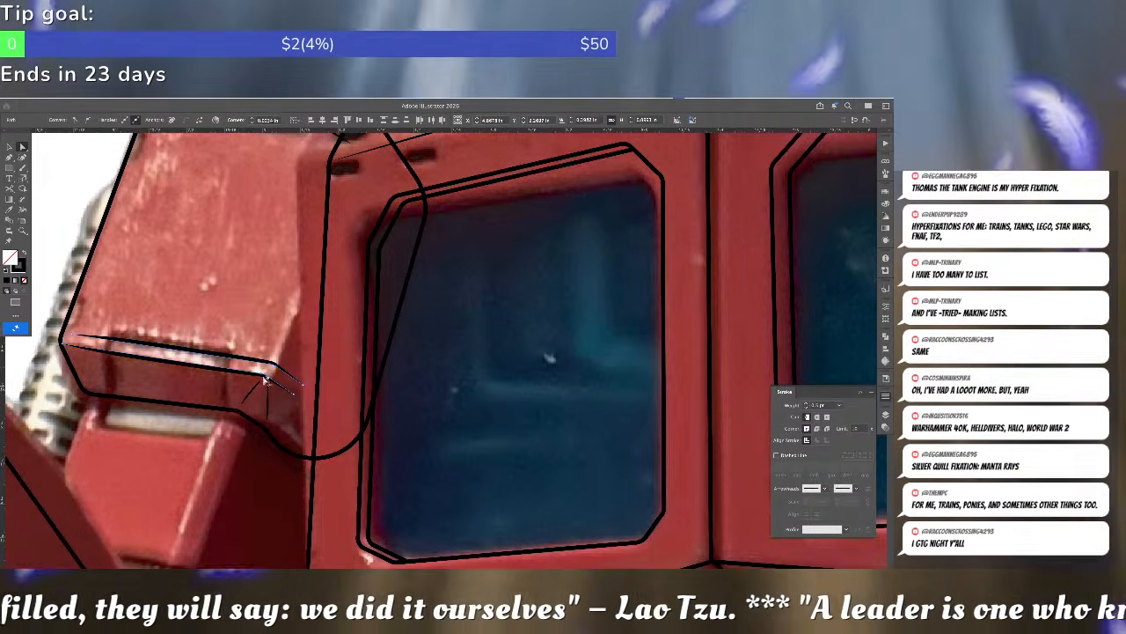
left_click_drag(266, 378, 265, 383)
left_click(275, 379)
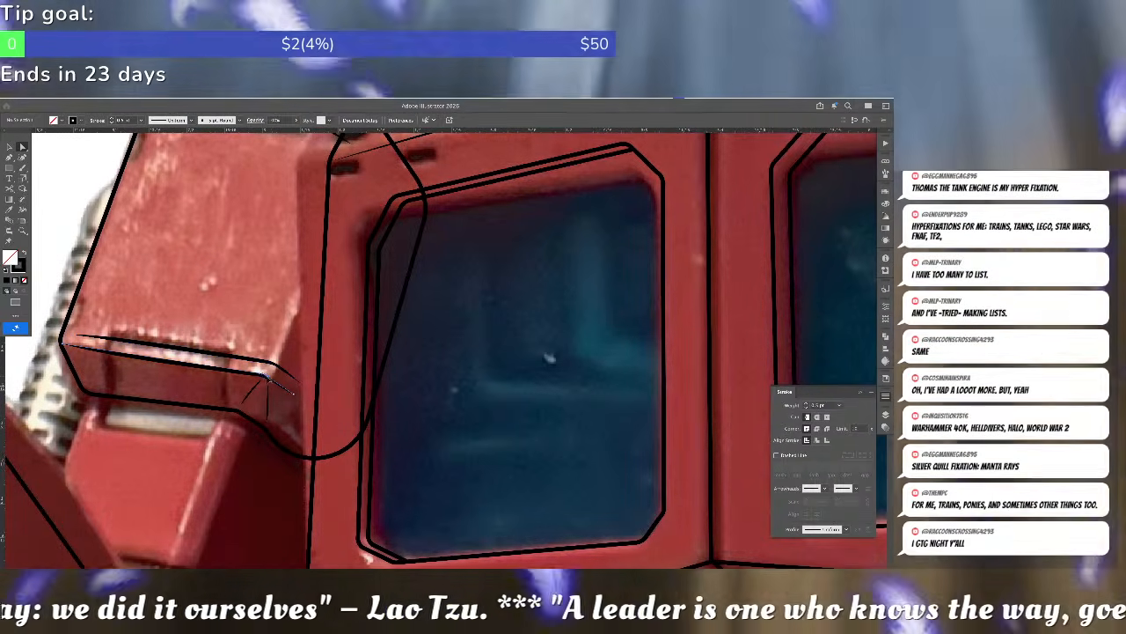
left_click(263, 377)
left_click_drag(263, 376, 269, 380)
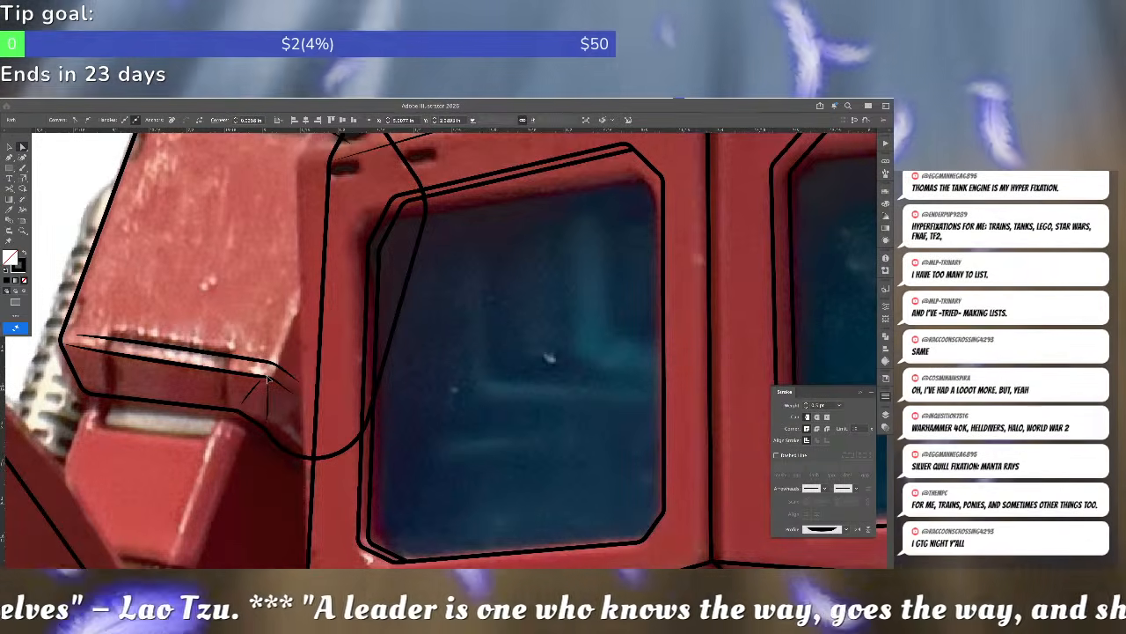
left_click(284, 341)
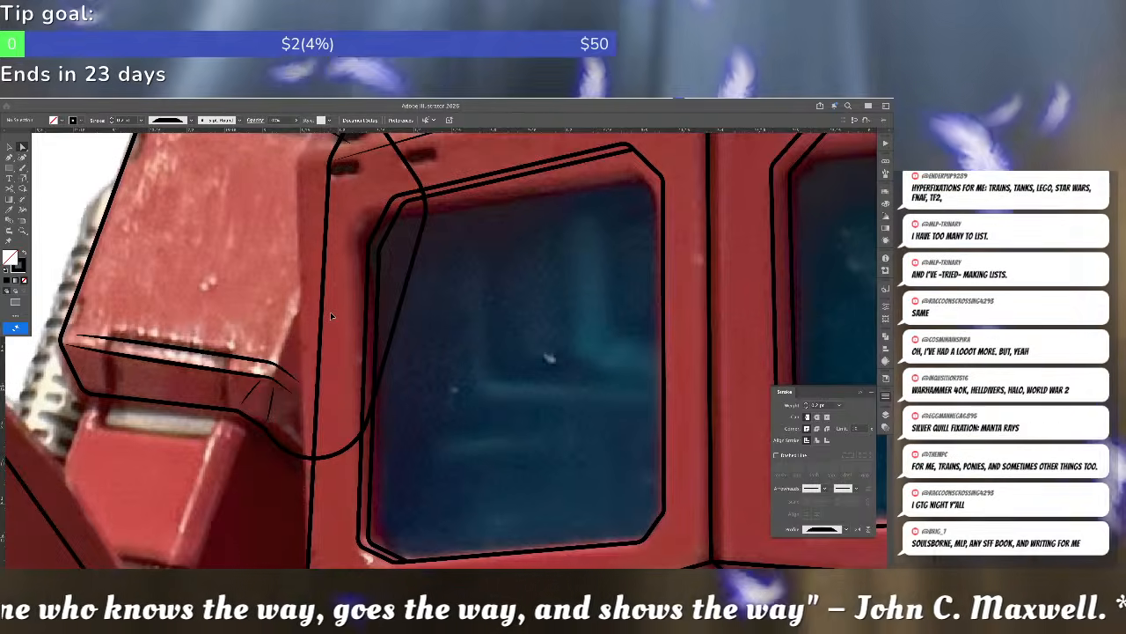
- Move the shoulder block outline's lower outer corner slightly upward to fit the reference edge
key("ctrl+0")
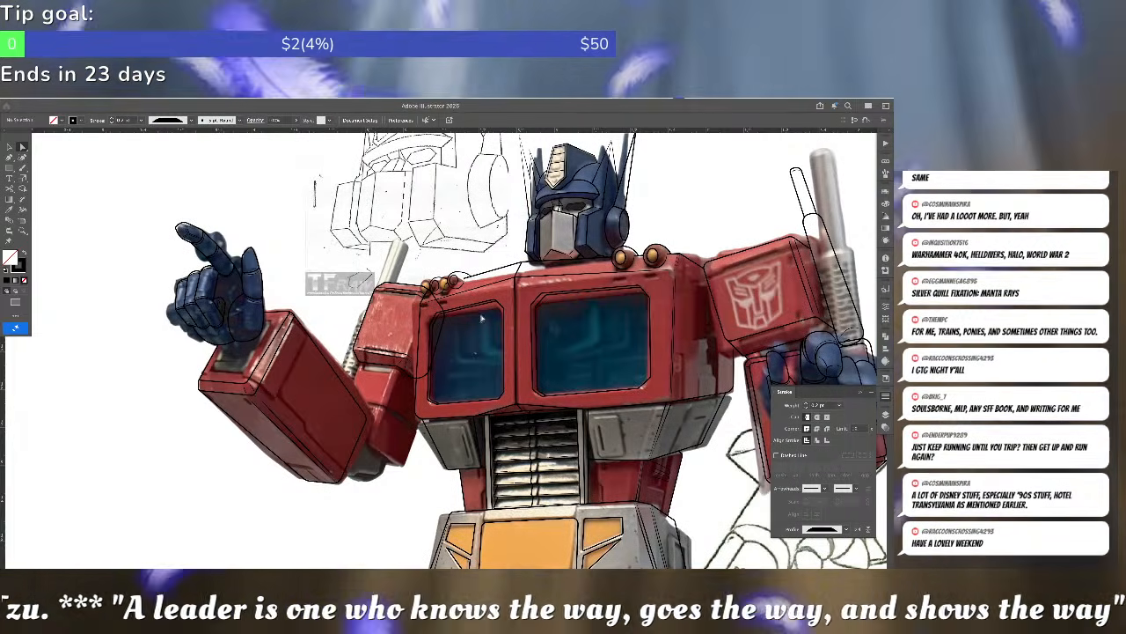
scroll(379, 371, "up", 8)
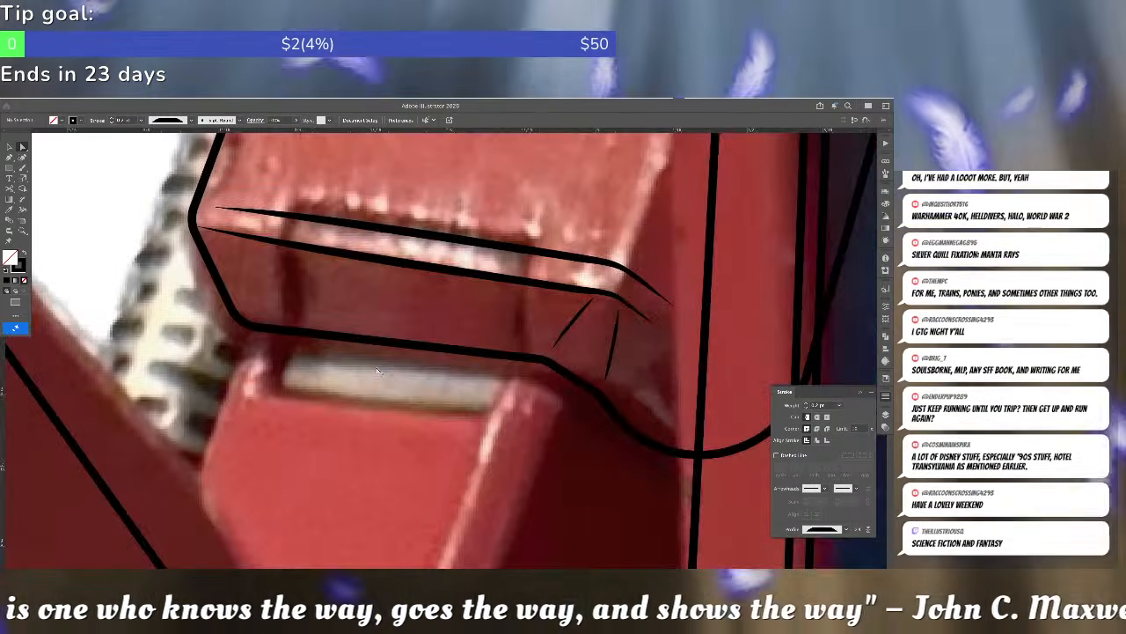
left_click(259, 327)
left_click(276, 307)
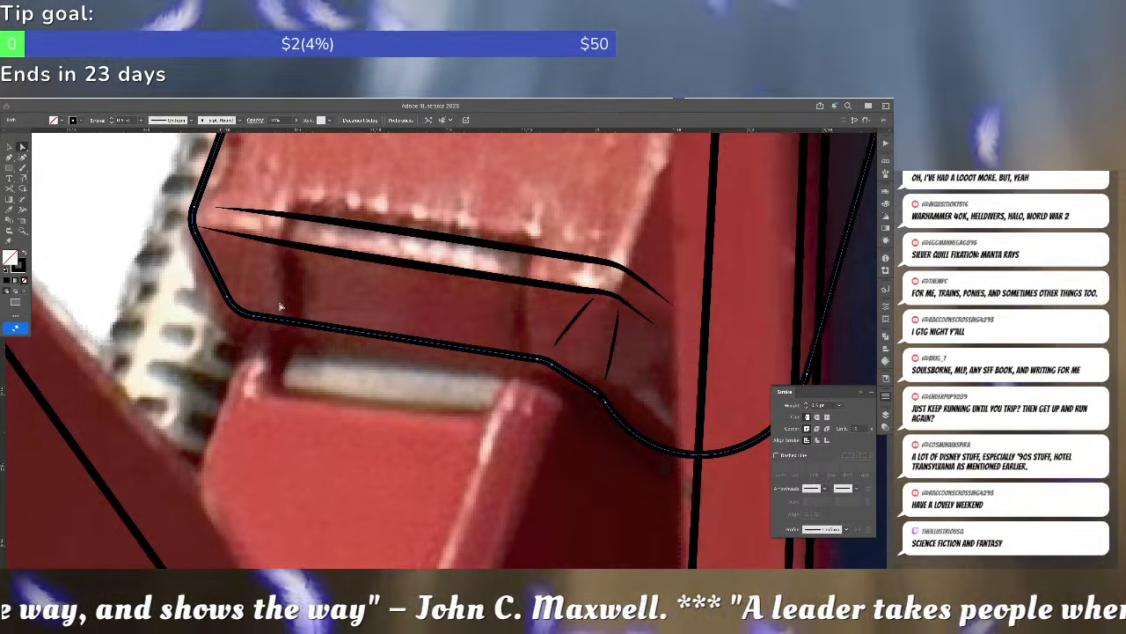
- Draw the upper arm's lower outline from the forearm's edge around the elbow corner up to the chest's lower corner
scroll(280, 305, "down", 5)
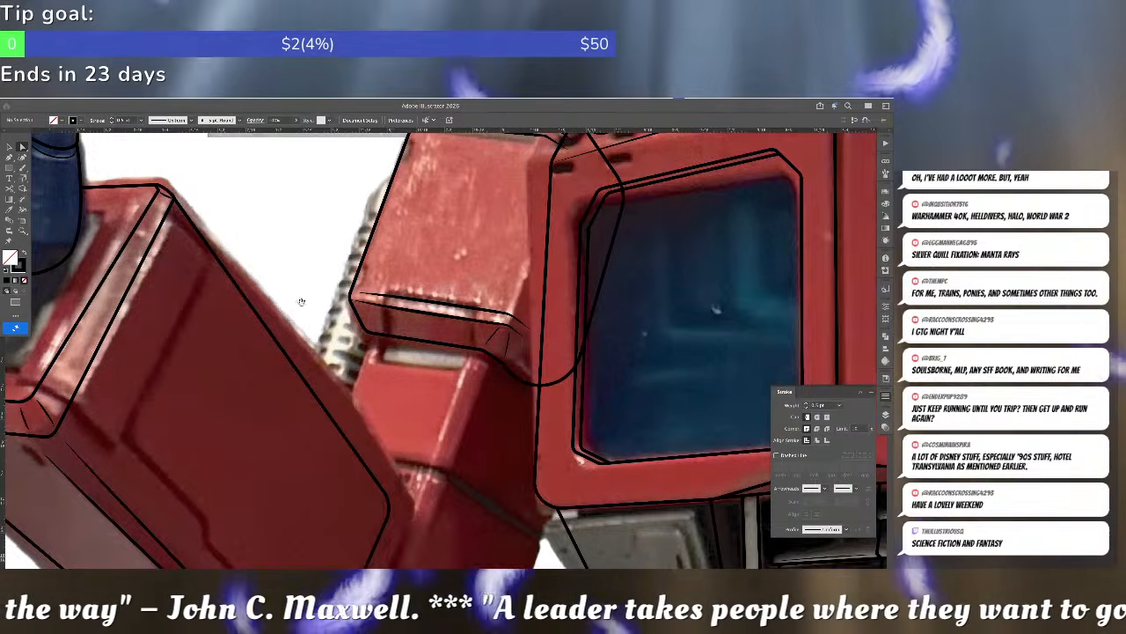
scroll(301, 302, "down", 5)
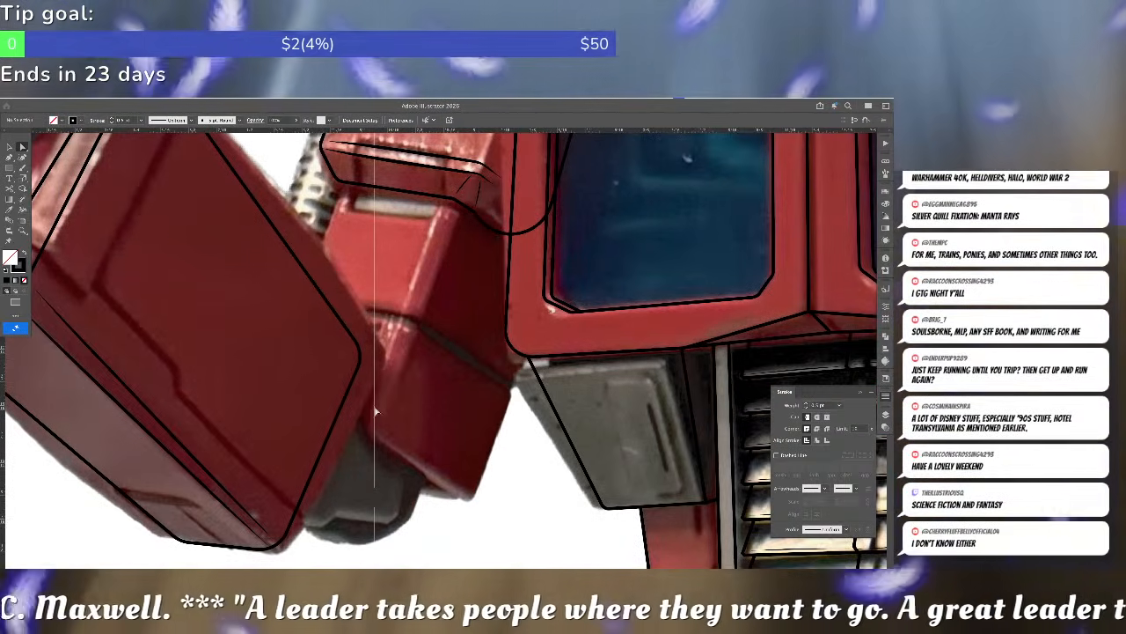
key("p")
left_click(335, 423)
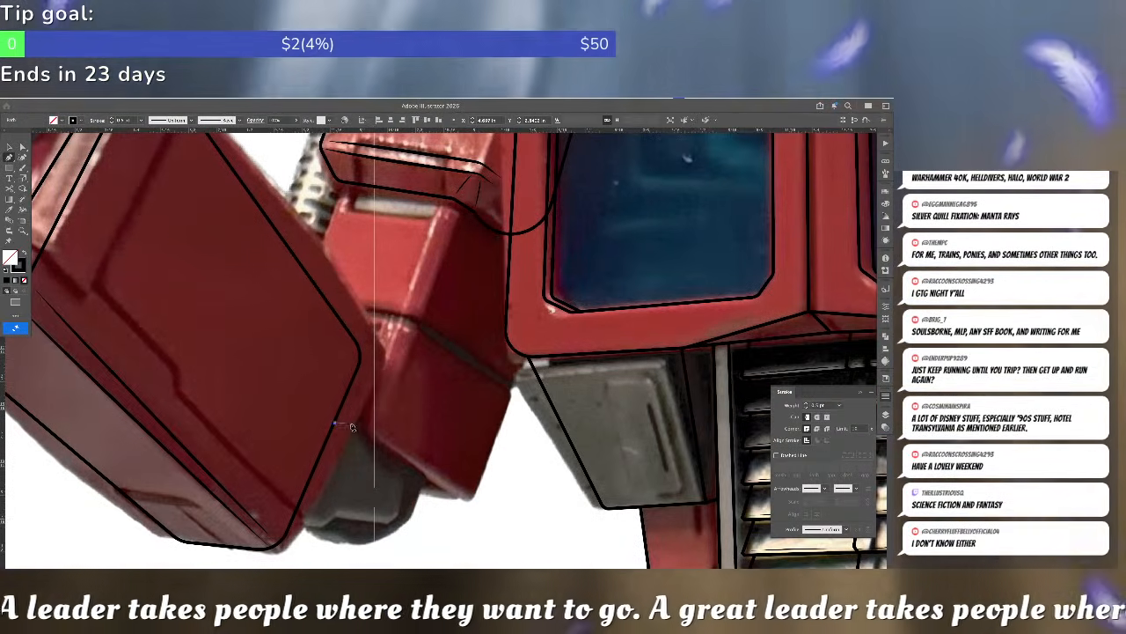
left_click(466, 502)
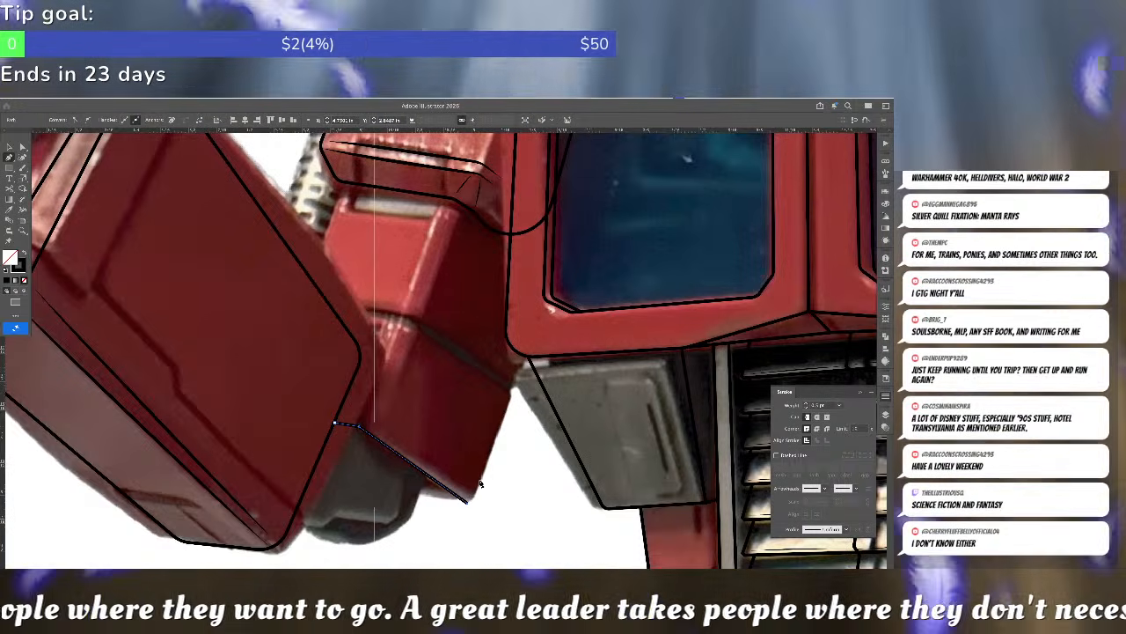
left_click(521, 359)
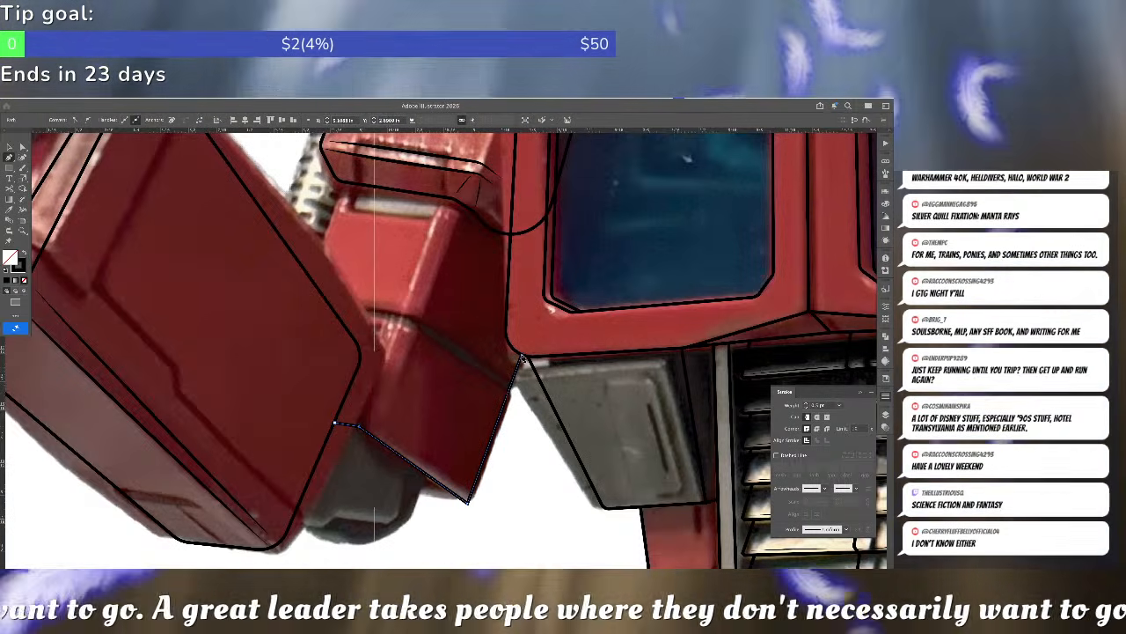
- Slightly round the two corners of the upper arm's lower outline
key("v")
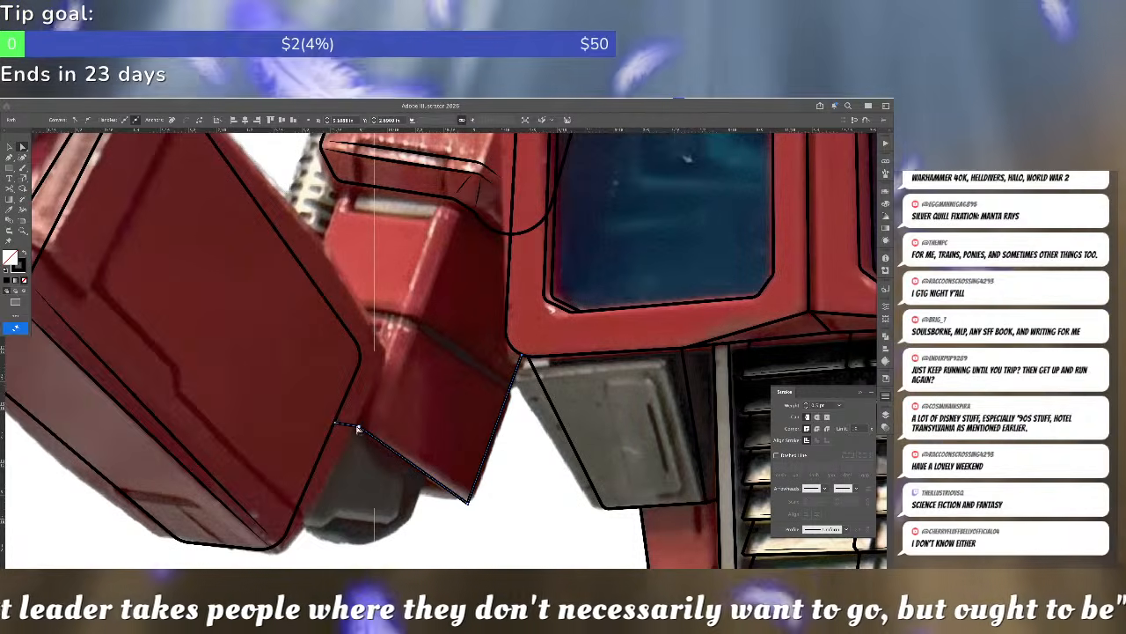
left_click(358, 428)
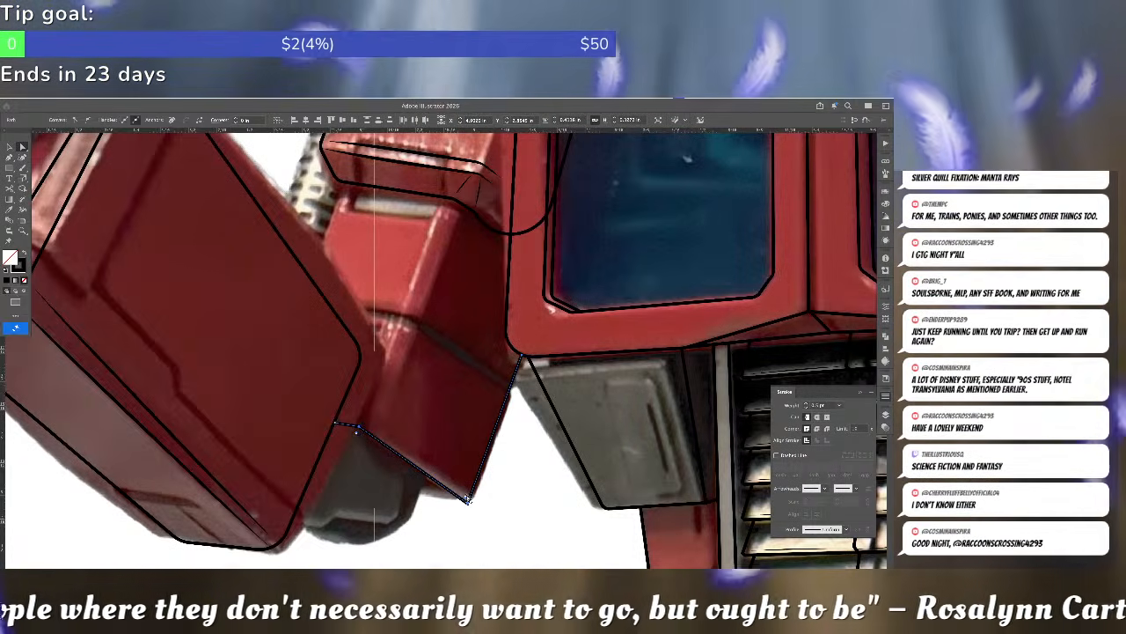
mouse_move(467, 499)
left_mouse_down()
mouse_move(460, 480)
mouse_move(465, 494)
left_mouse_up()
left_click(432, 420)
- Draw the upper arm's outer edge from the shoulder block's underside to the forearm and align its end with the forearm outline
left_click_drag(402, 353, 402, 387)
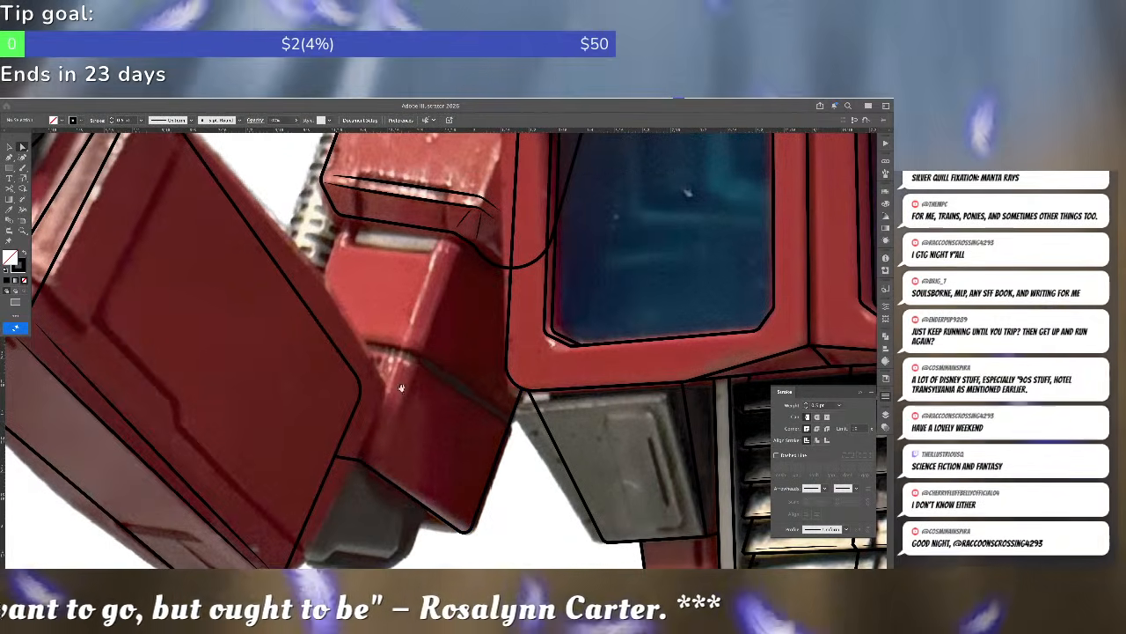
key("p")
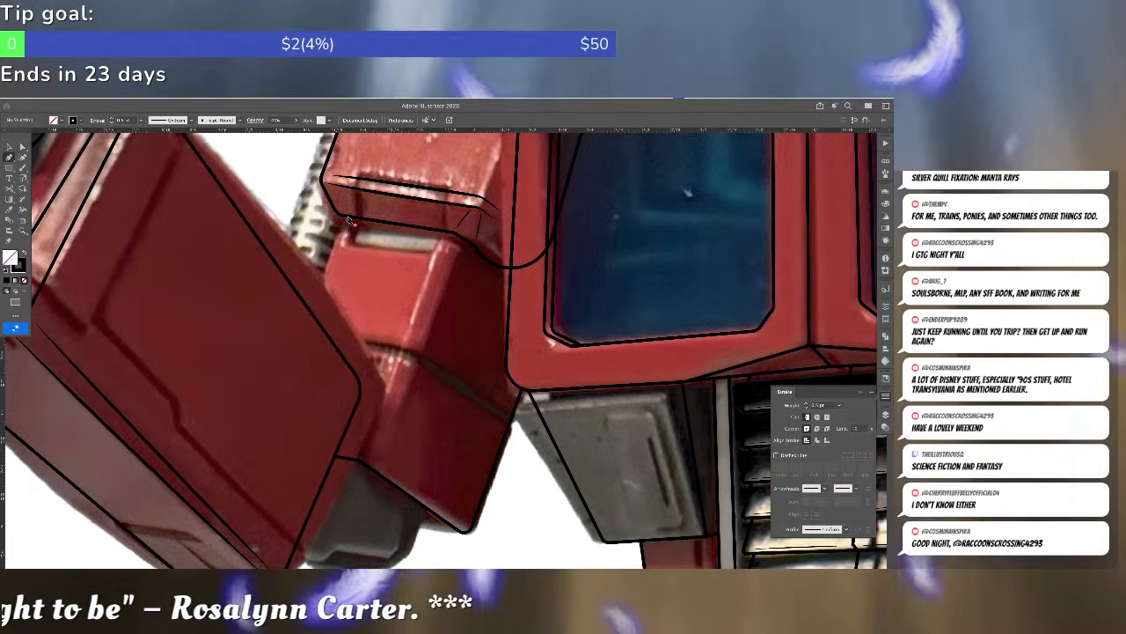
left_click(346, 219)
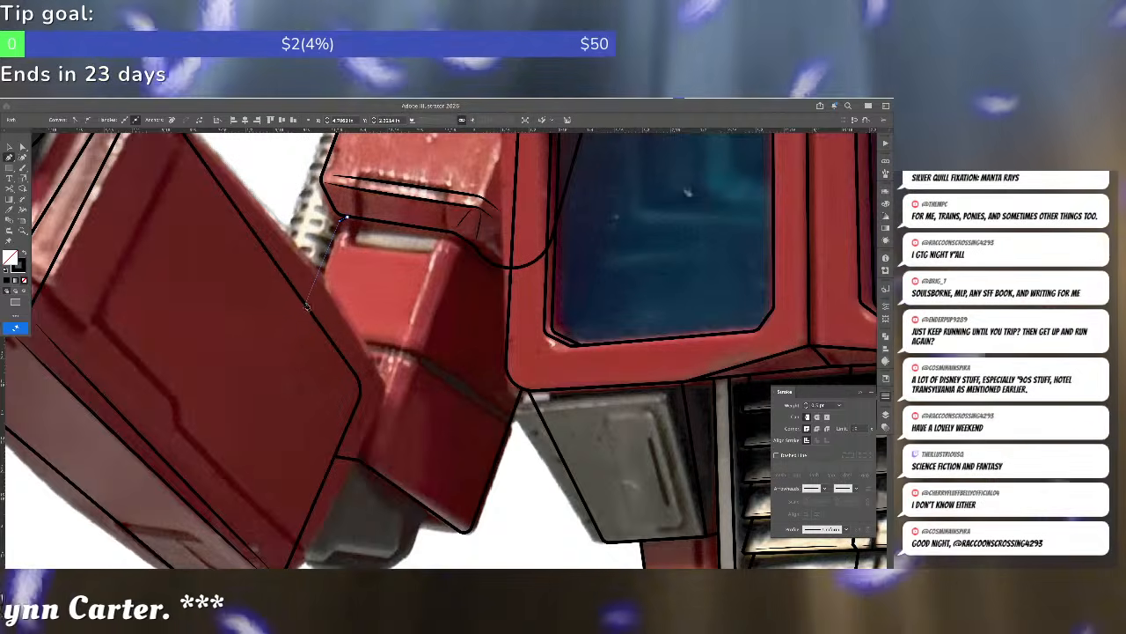
left_click(307, 308)
key("a")
left_click_drag(306, 307, 309, 304)
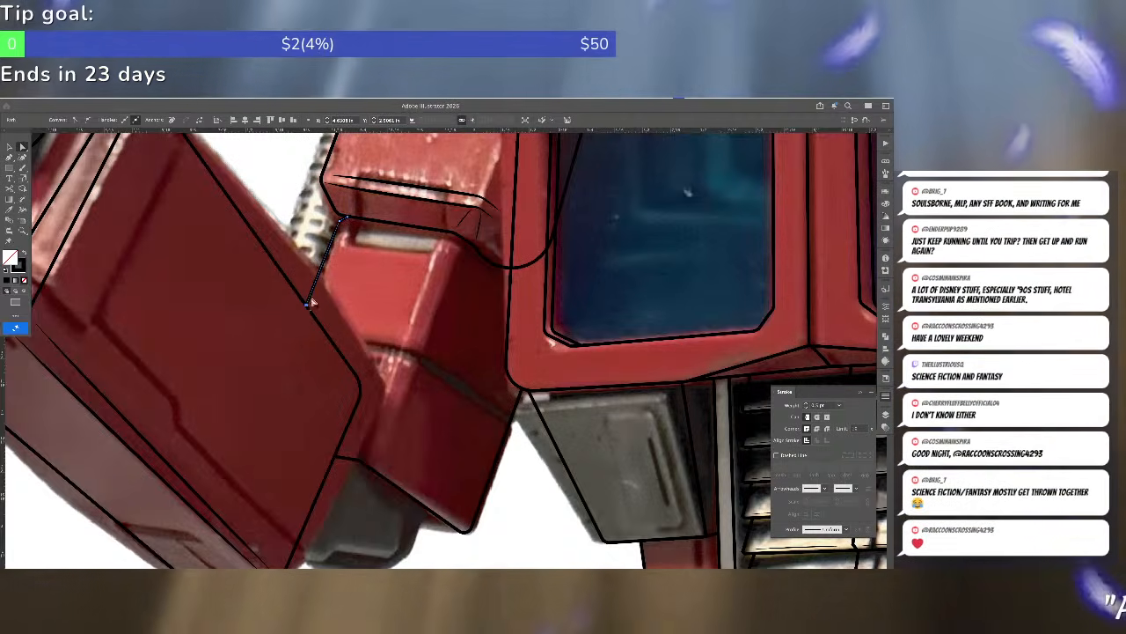
mouse_move(385, 277)
left_mouse_down()
mouse_move(481, 389)
mouse_move(465, 248)
left_mouse_up()
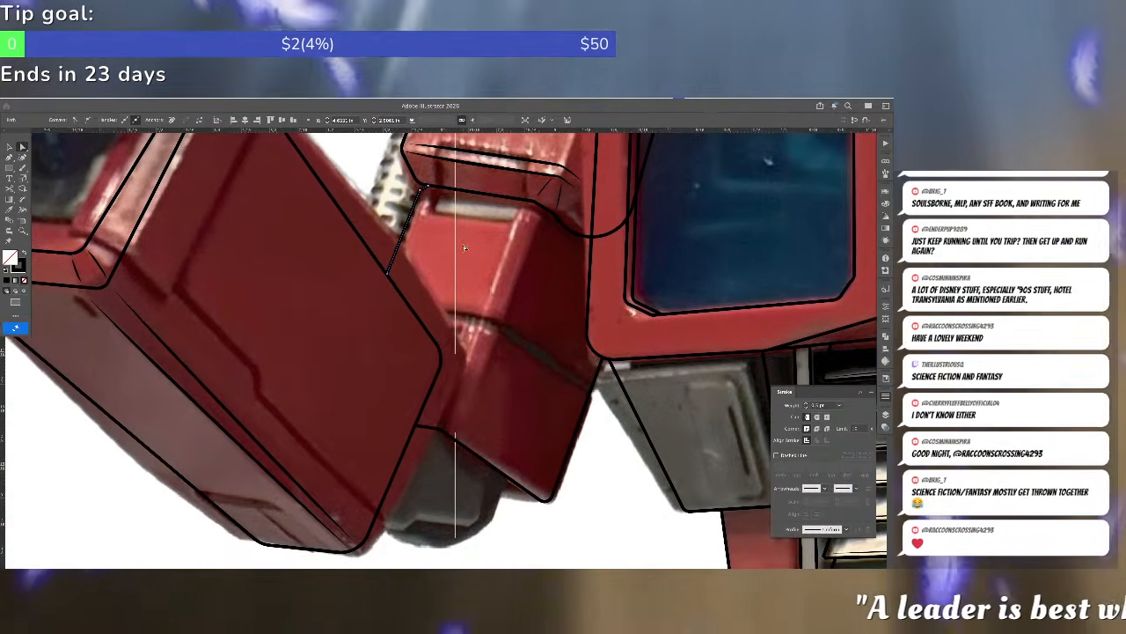
key("super+minus")
key("super+minus")
key("super+minus")
key("super+minus")
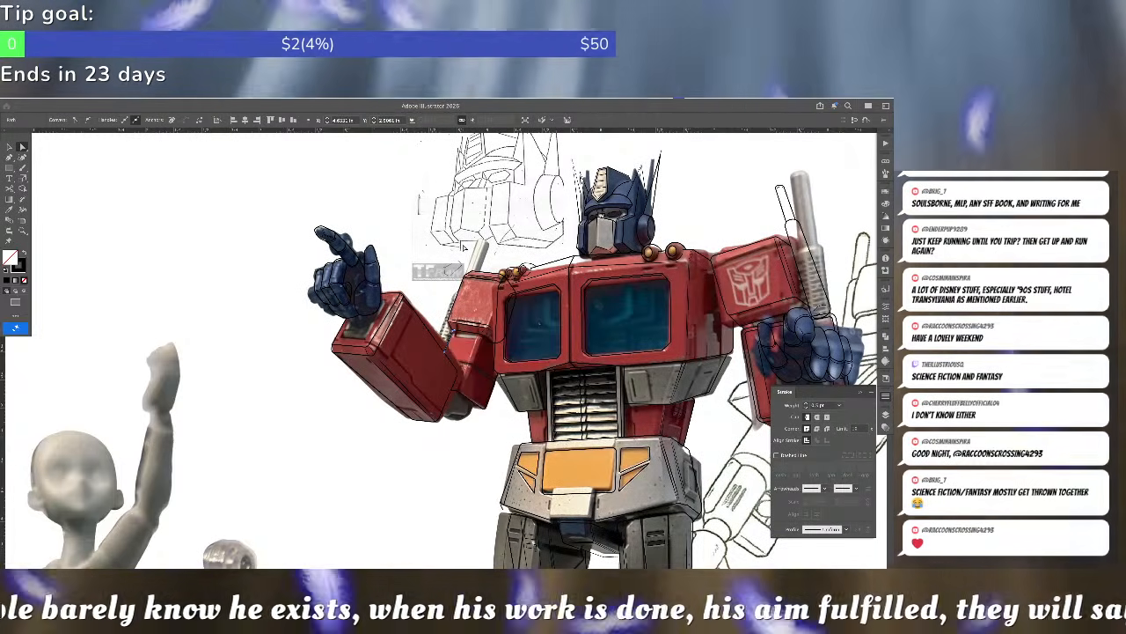
scroll(463, 248, "up", 3)
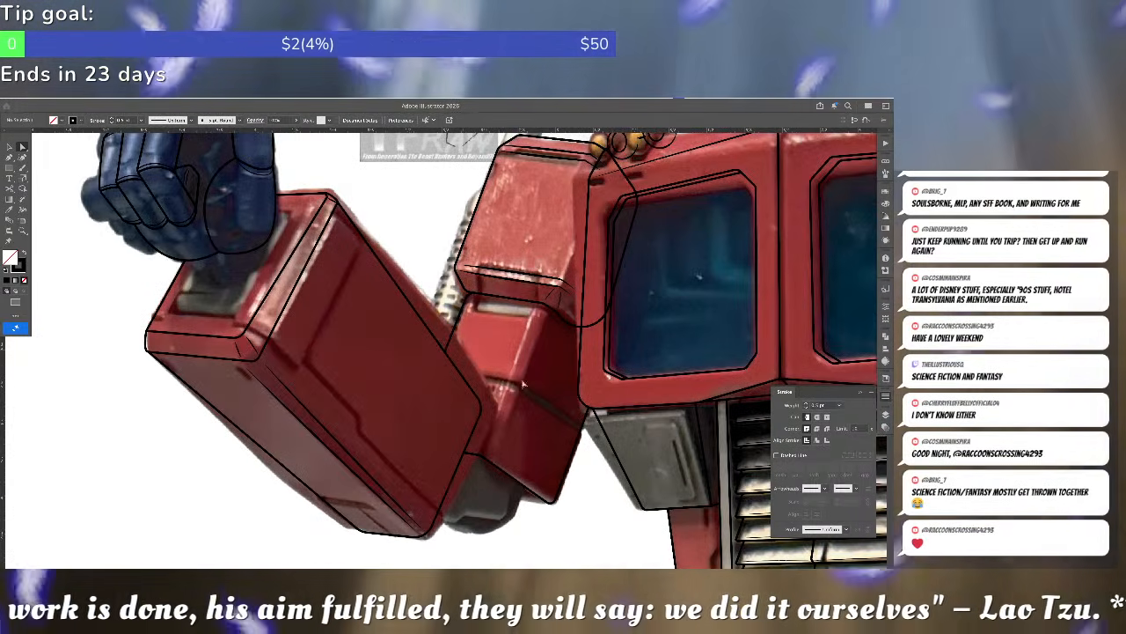
- Try to simplify the bend in the upper arm's lower outline beside the forearm by removing an anchor point
left_click(479, 459)
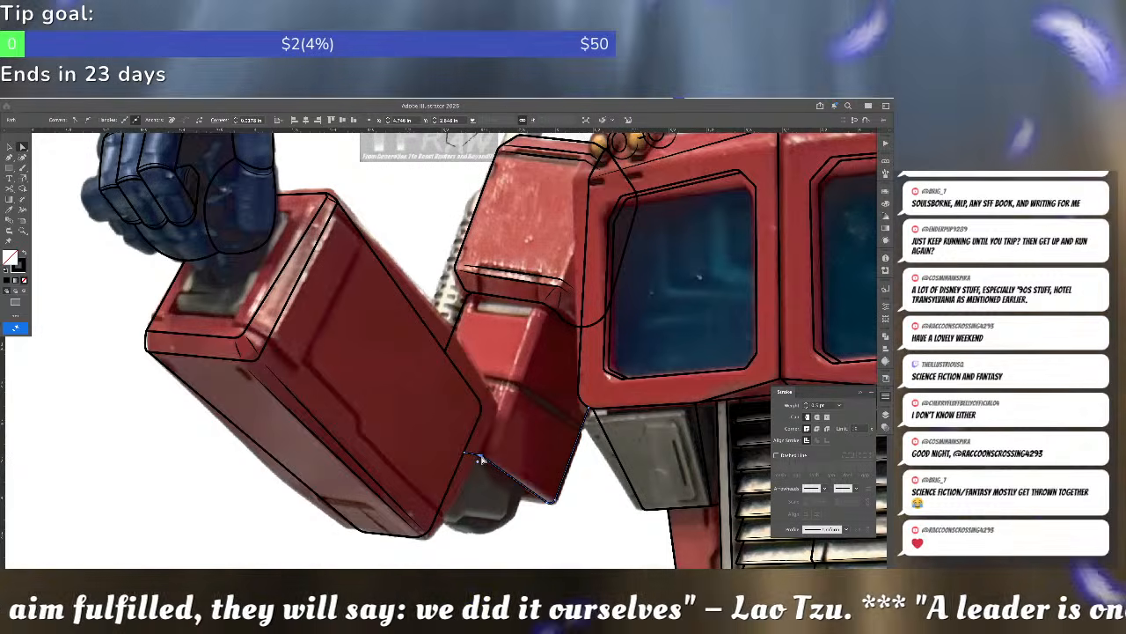
key("minus")
left_click(480, 456)
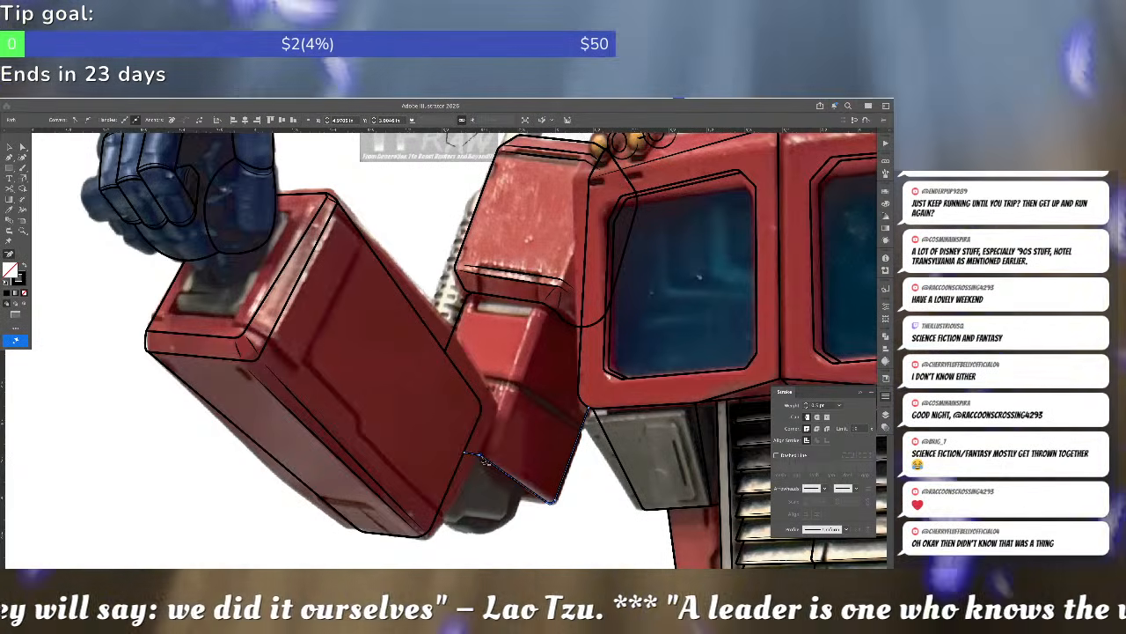
key("super+z")
key("a")
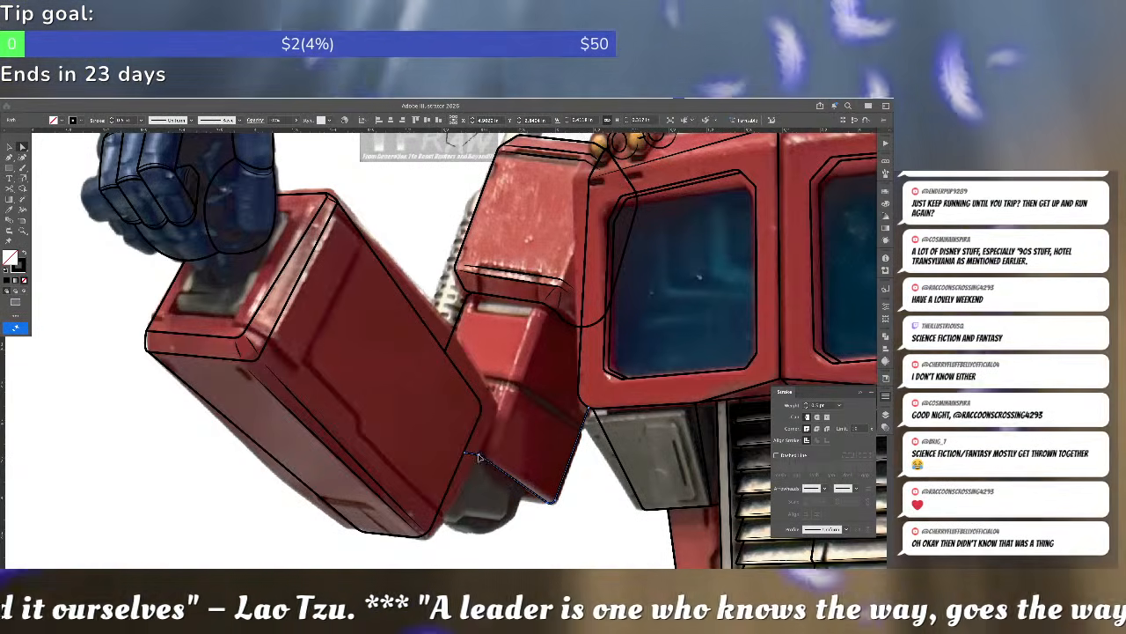
key("super+z")
left_click(481, 456)
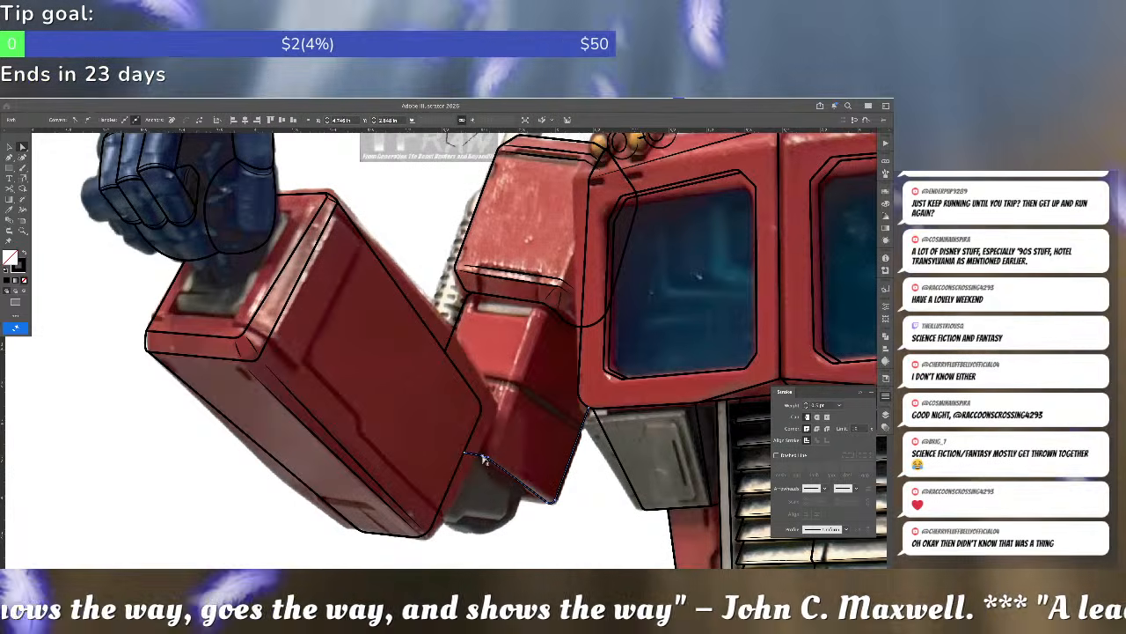
key("p")
key("a")
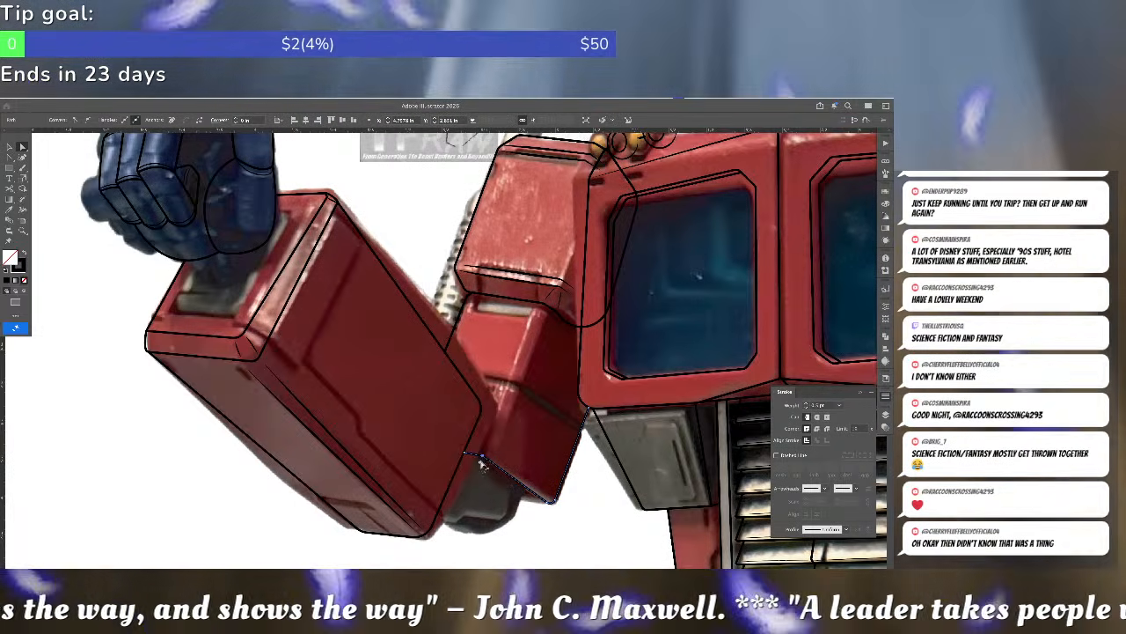
left_click(515, 428)
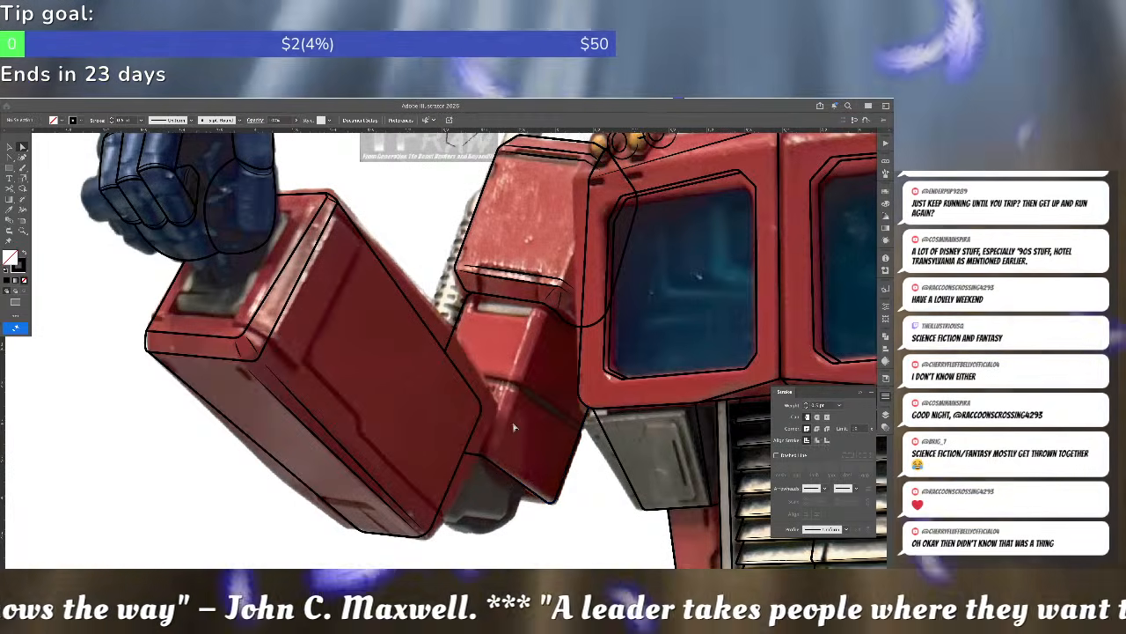
- Draw two near-parallel straight lines along the upper arm's beveled edge, from its lower outline up toward the shoulder block
key("p")
left_click(490, 456)
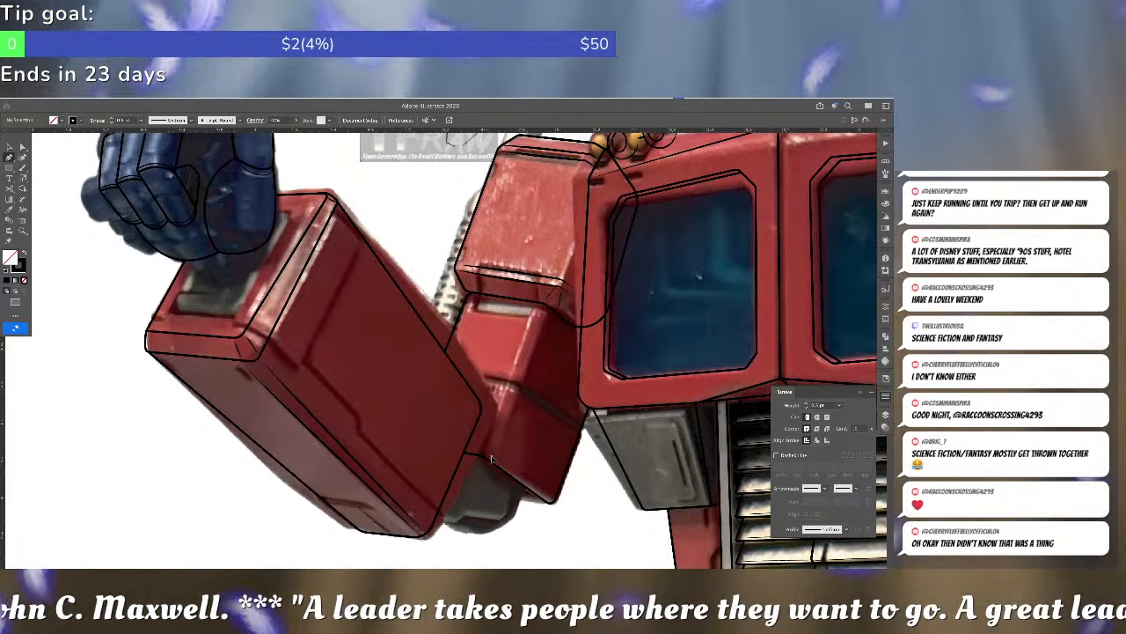
left_click(548, 313)
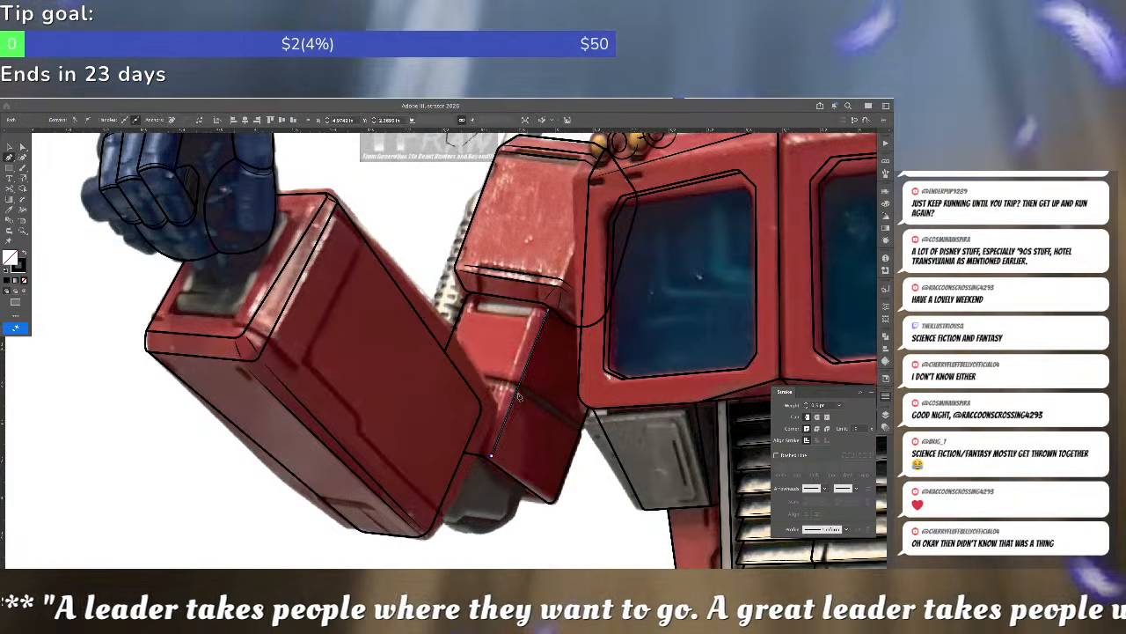
key("super+shift+a")
left_click(480, 450)
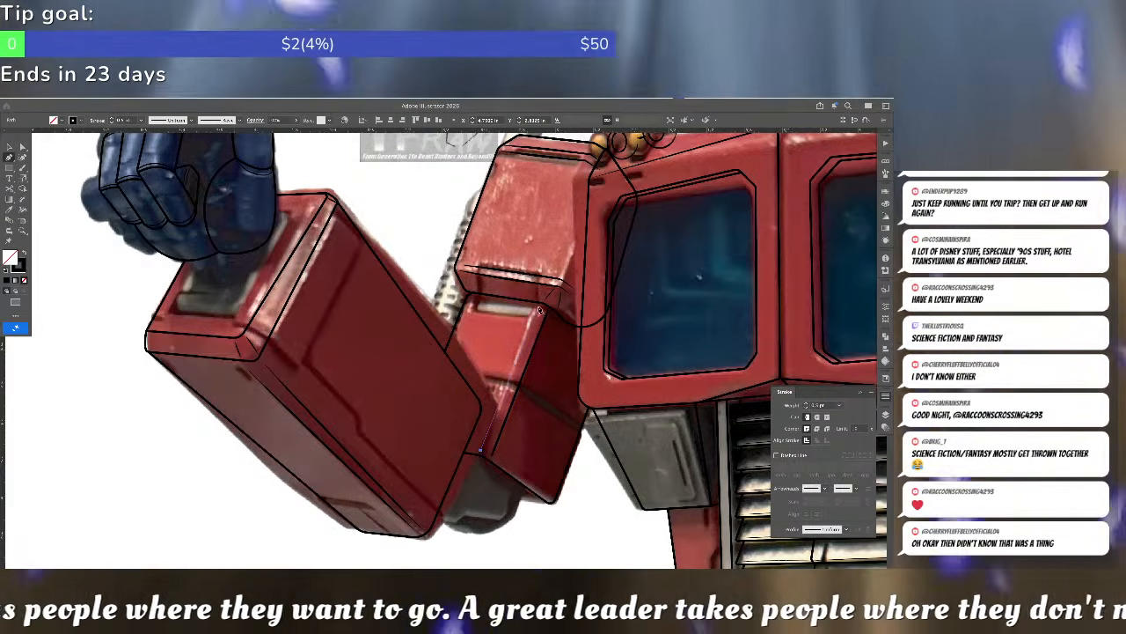
left_click(540, 309)
key("super+shift+a")
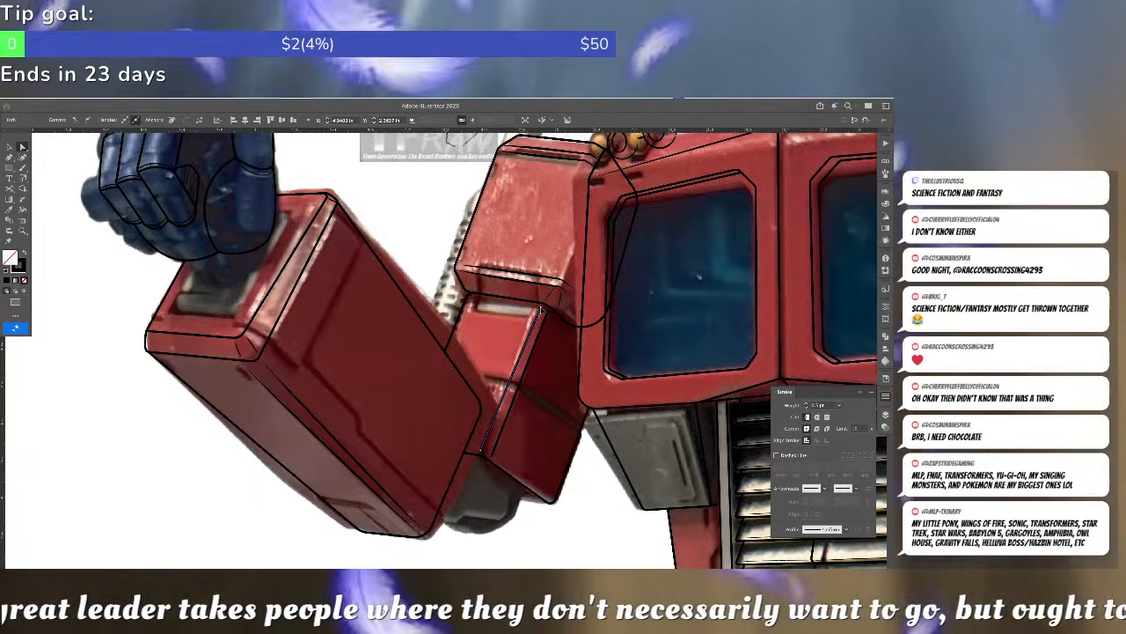
- Shift the lower end of the bevel line nearer the chest slightly inward and fine-tune the adjoining lower outline
left_click_drag(492, 456, 502, 459)
left_click(487, 460)
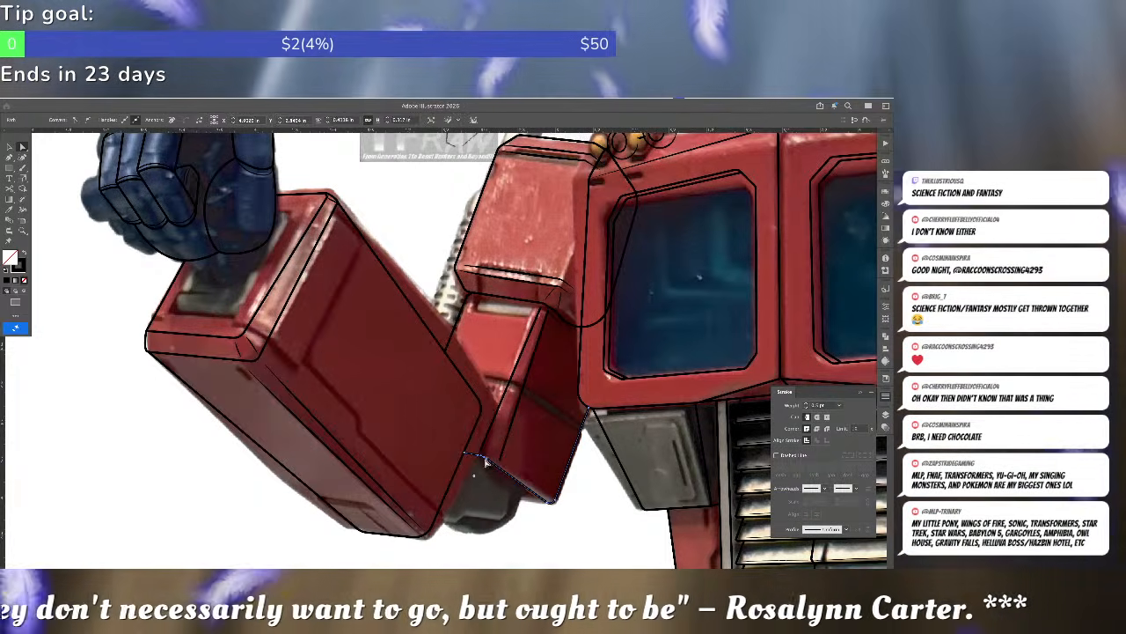
left_click_drag(489, 462, 497, 463)
left_click(531, 379)
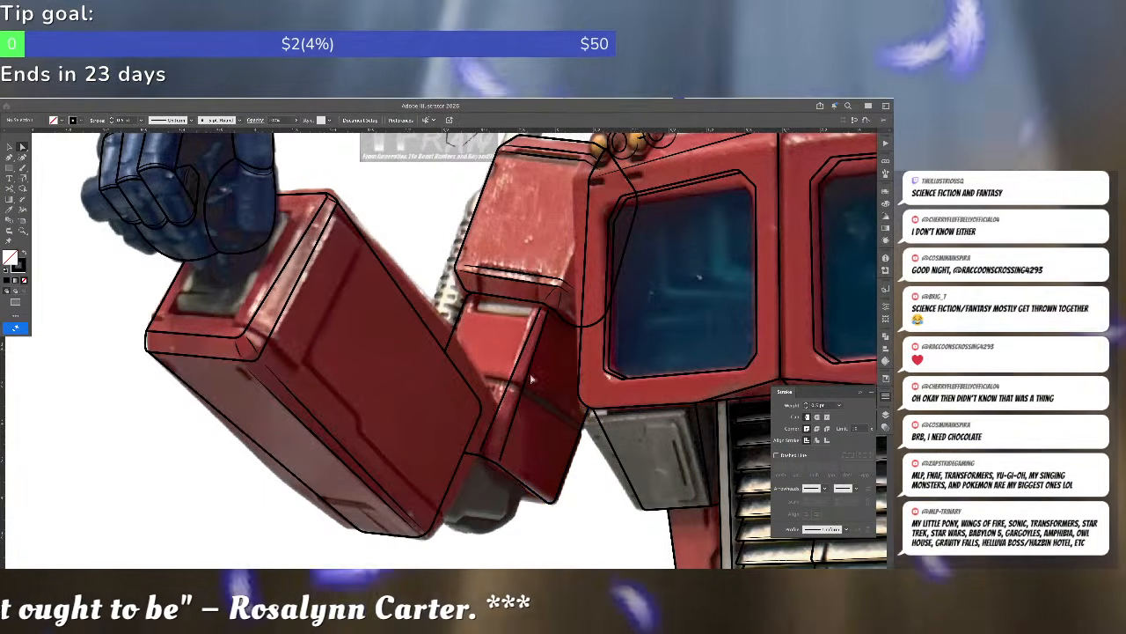
- Apply a tapered width profile to both bevel lines and flip the profile on the line nearer the forearm
left_click(520, 366)
left_click(531, 374)
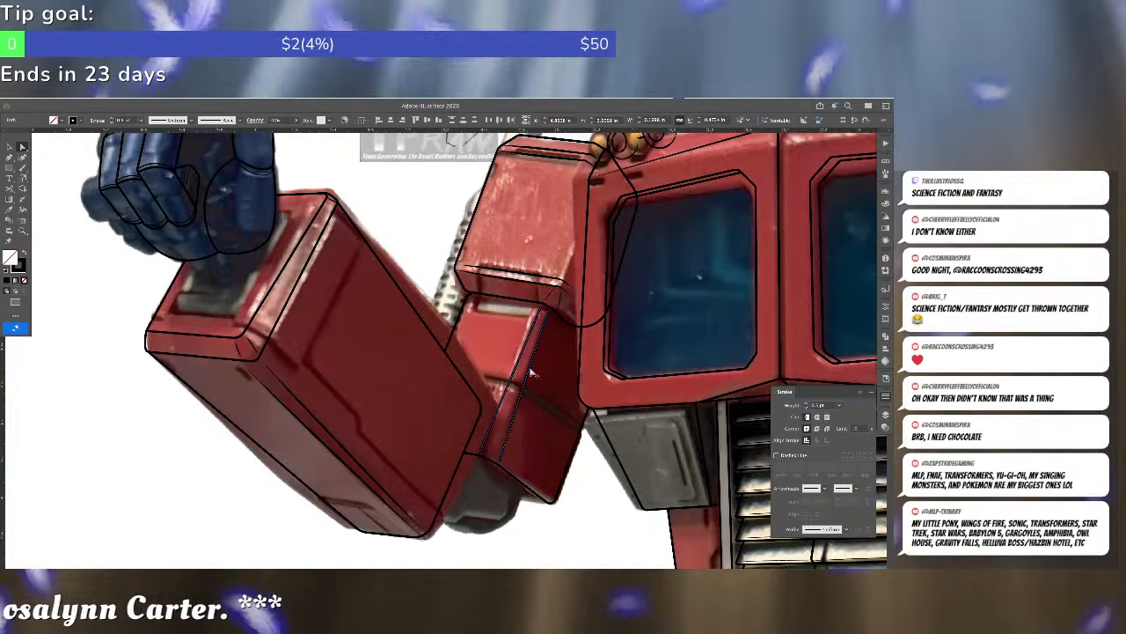
left_click(814, 528)
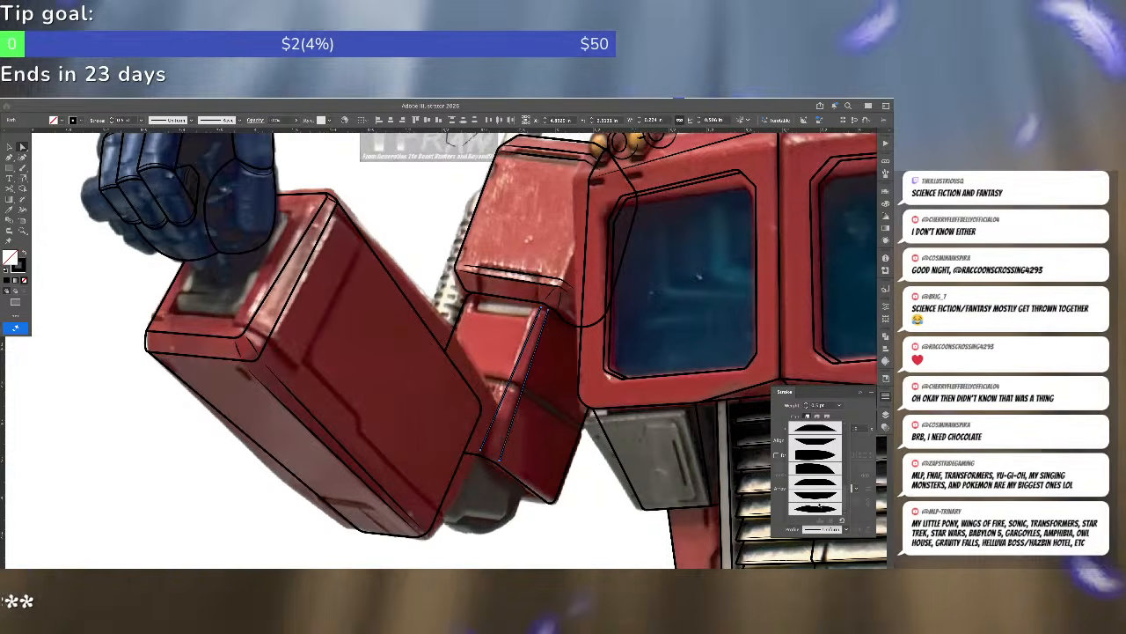
left_click(819, 500)
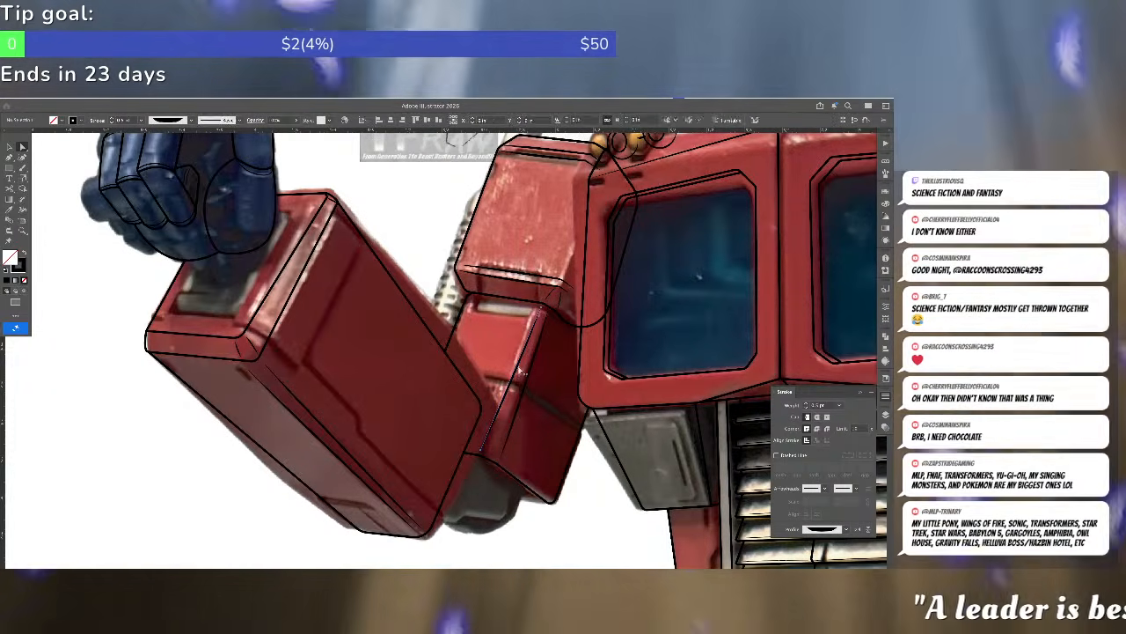
left_click(868, 529)
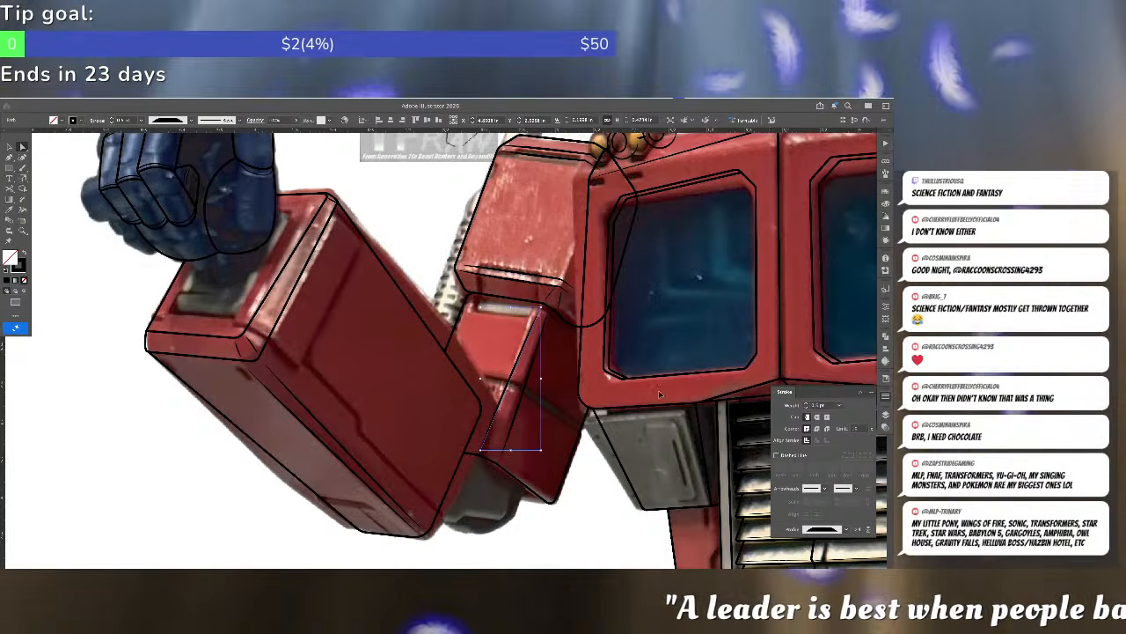
key("super+shift+a")
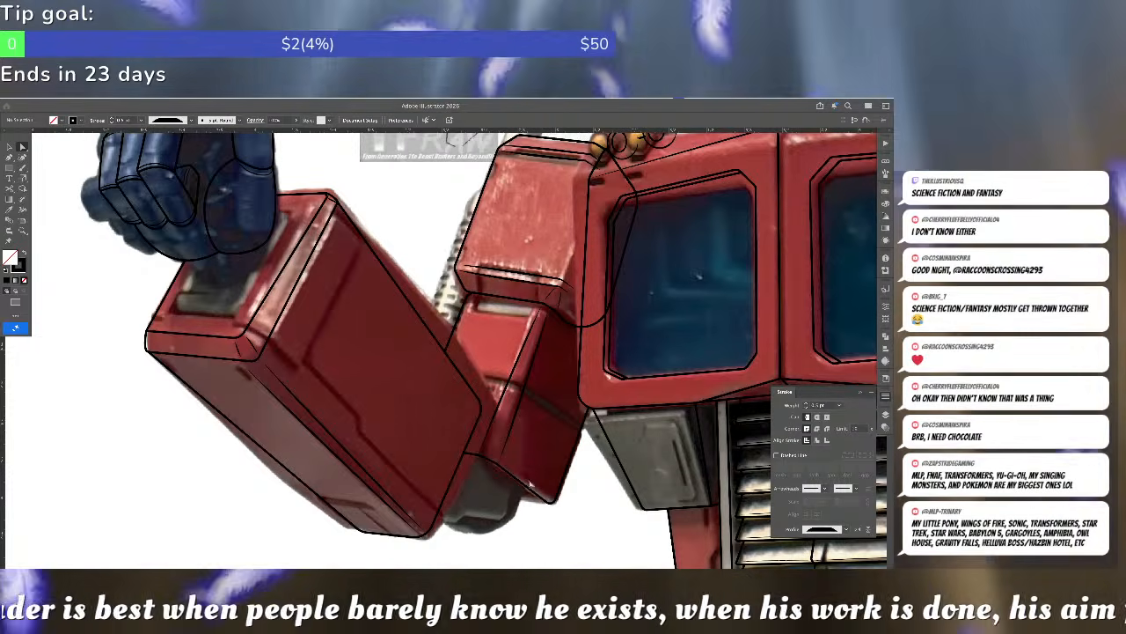
- Draw a second edge line just below the upper arm's lower outline, ending in a short return segment to the gray elbow joint
key("p")
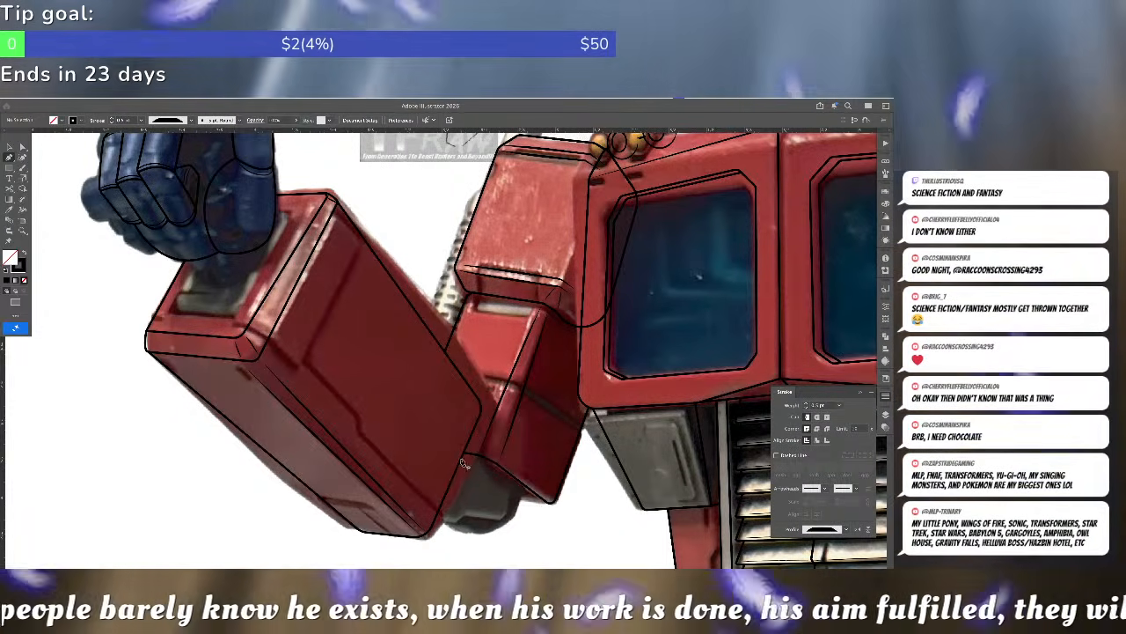
left_click(466, 458)
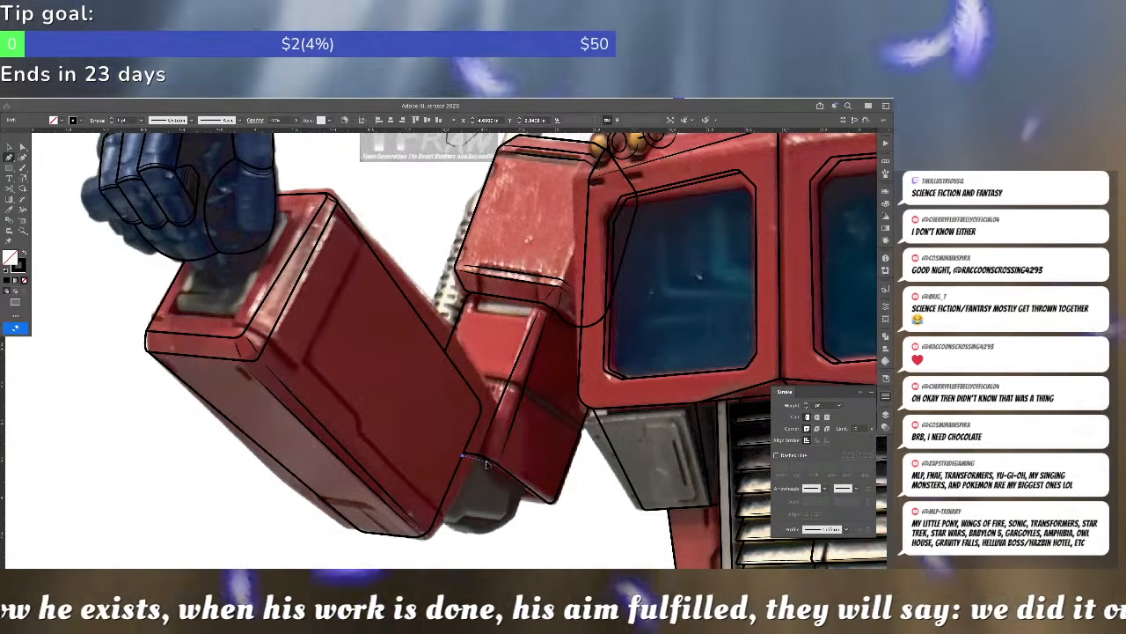
left_click(486, 462)
left_click(529, 500)
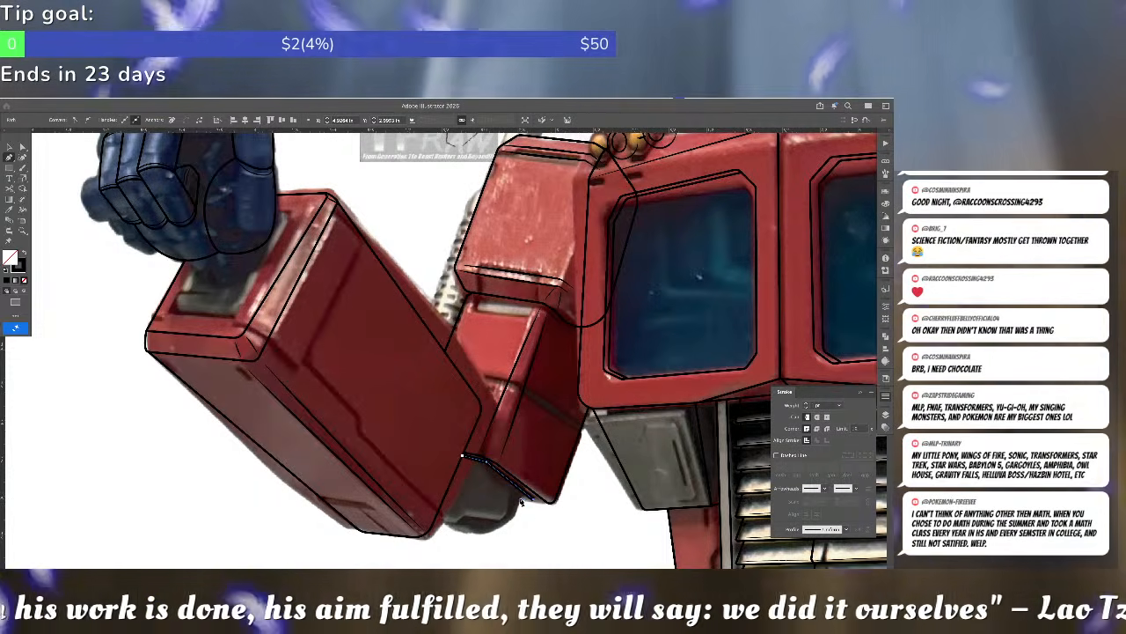
key("a")
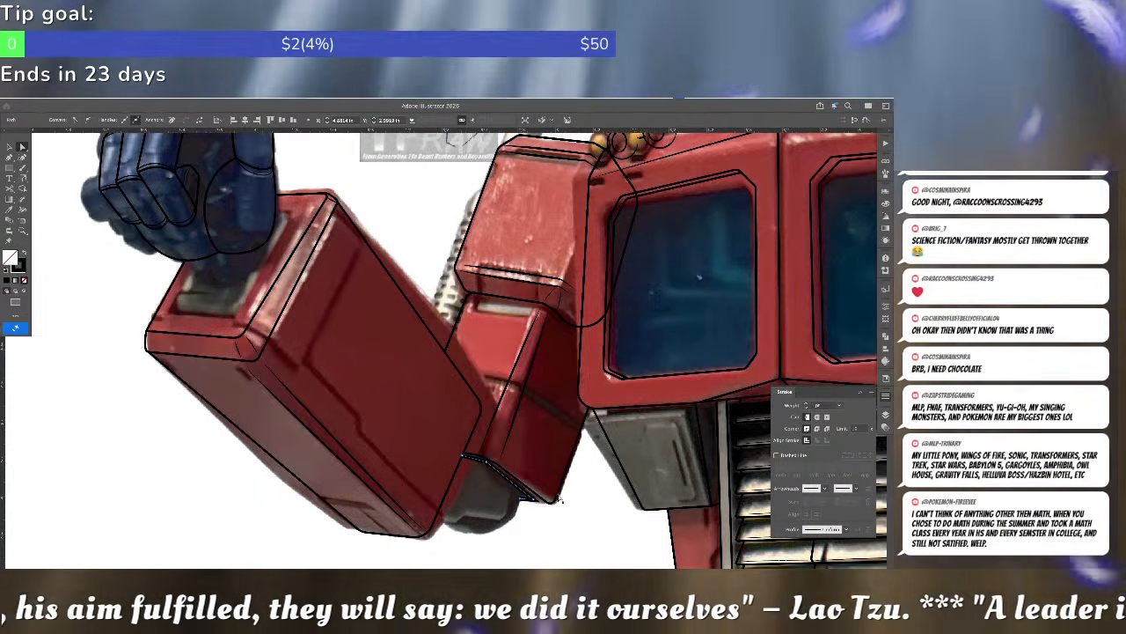
scroll(522, 471, "up", 2)
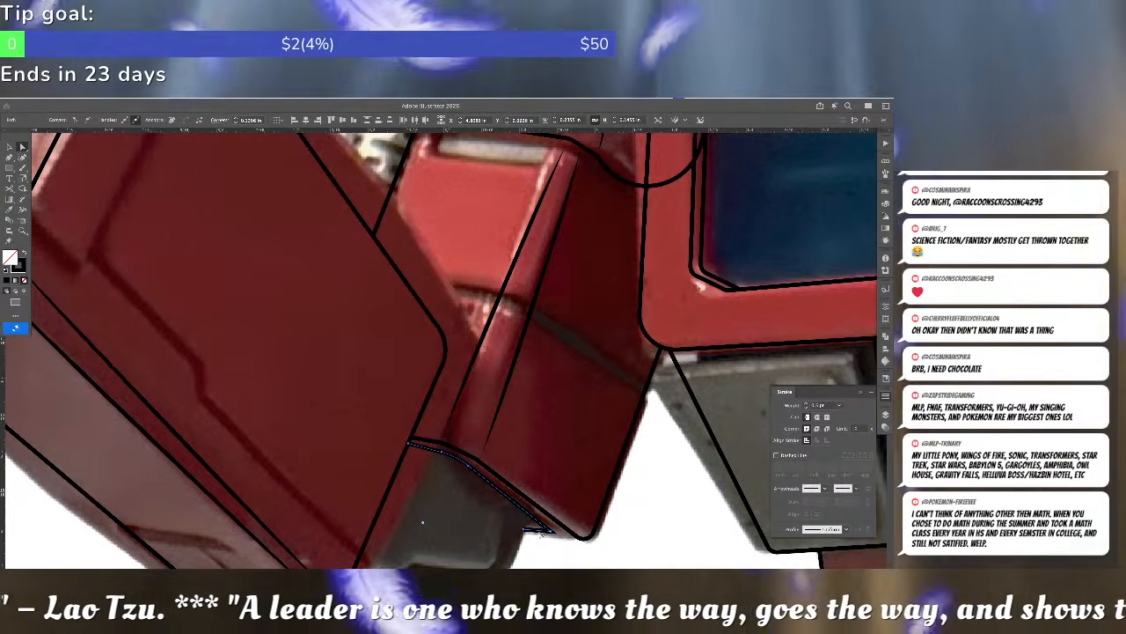
left_click(553, 532)
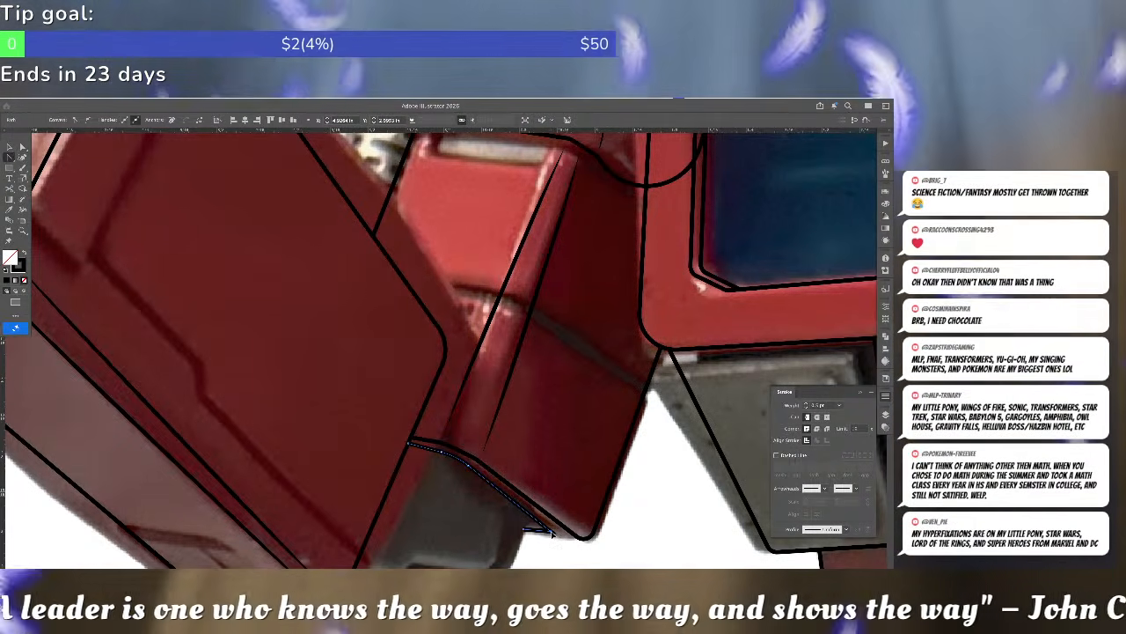
scroll(552, 532, "up", 3)
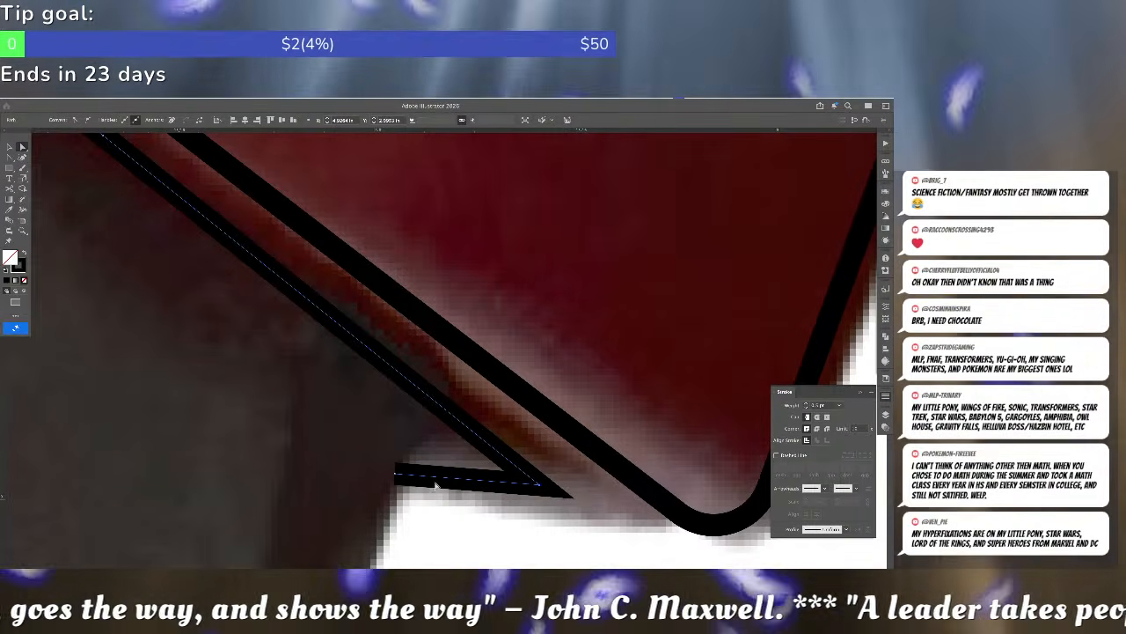
left_click_drag(396, 474, 396, 477)
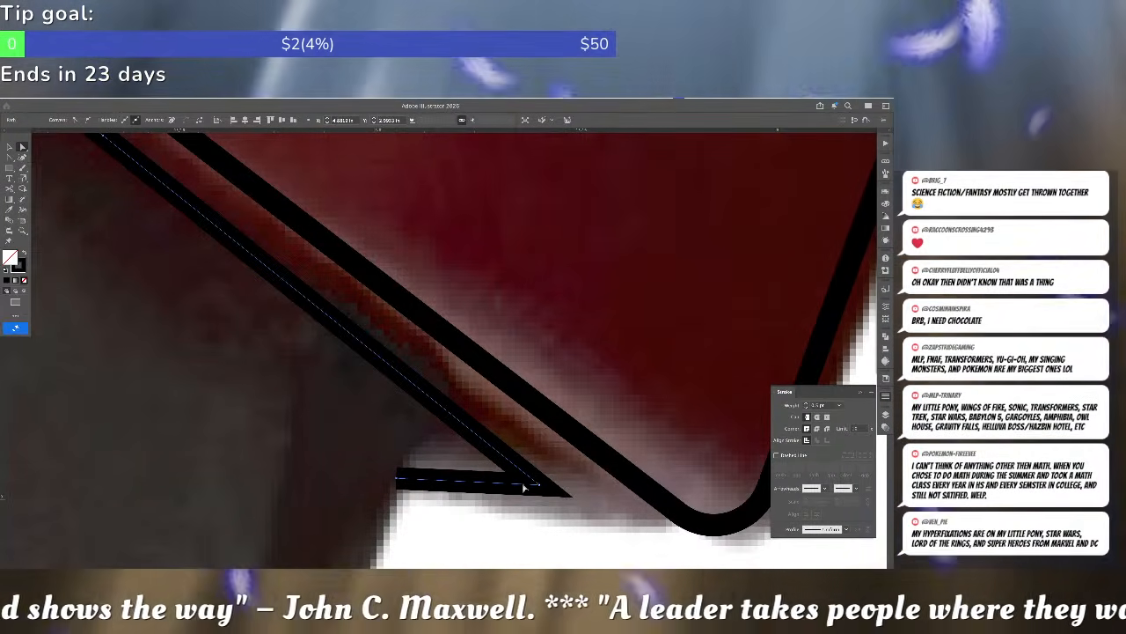
- Round the sharp corner where the second edge line turns back toward the gray elbow joint
left_click(539, 485)
key("p")
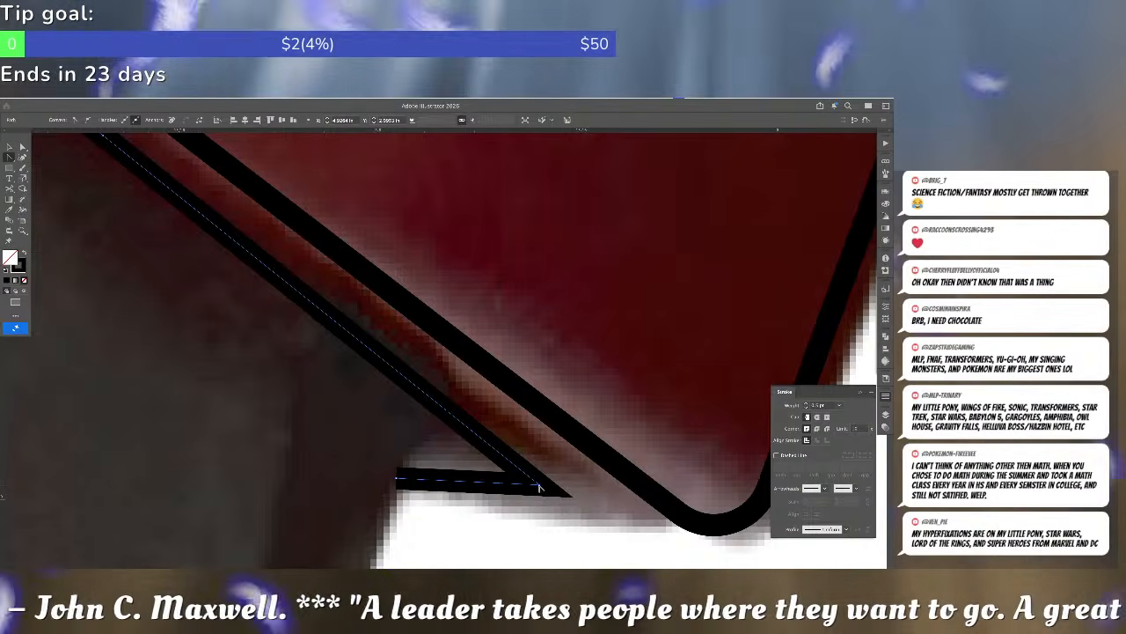
left_click(539, 485)
key("super+z")
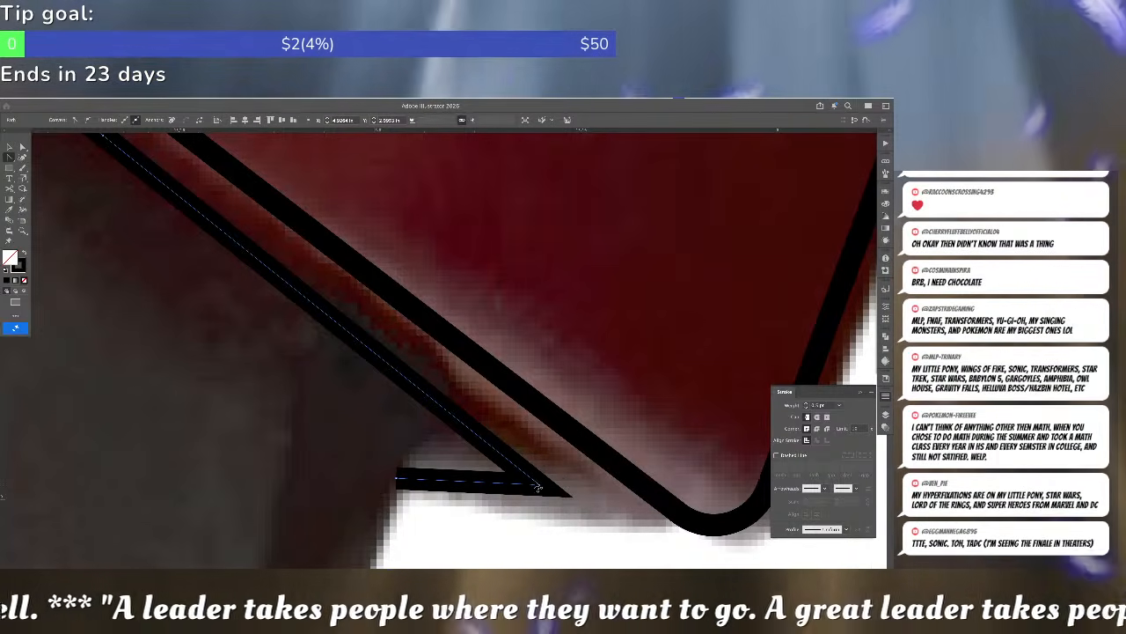
key("shift+c")
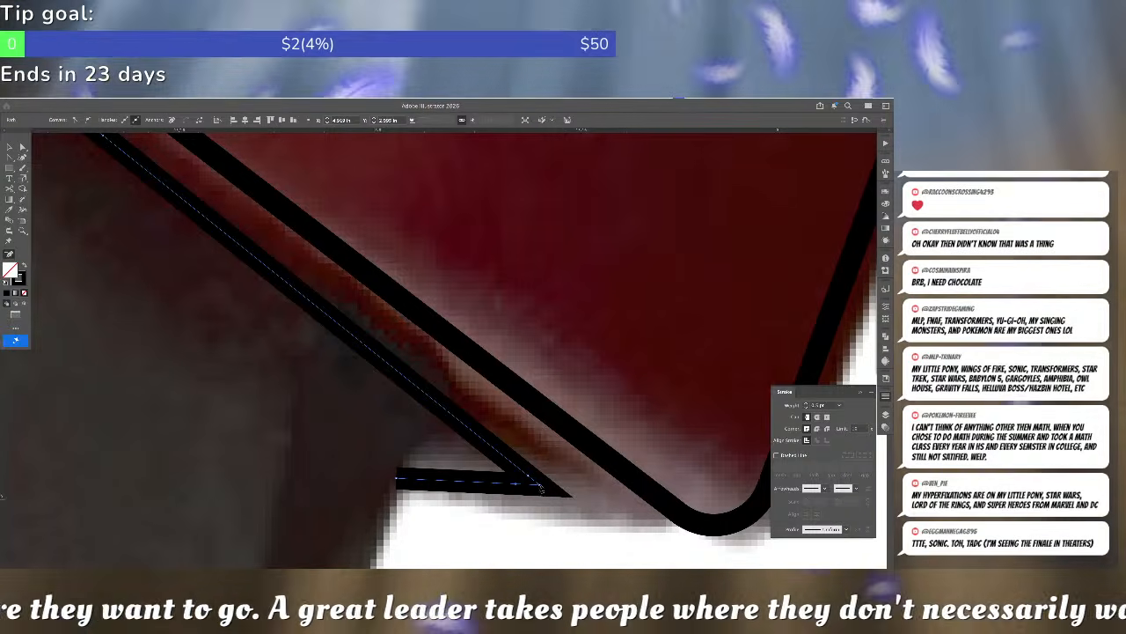
left_click(542, 488)
key("p")
left_click_drag(533, 481, 544, 491)
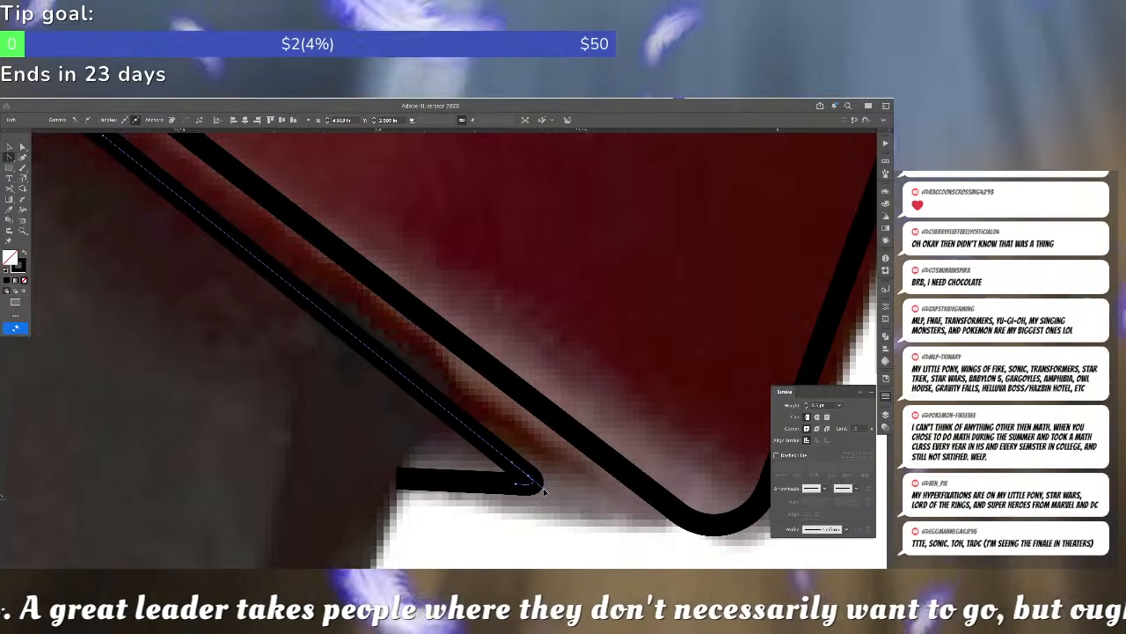
key("a")
left_click(589, 491)
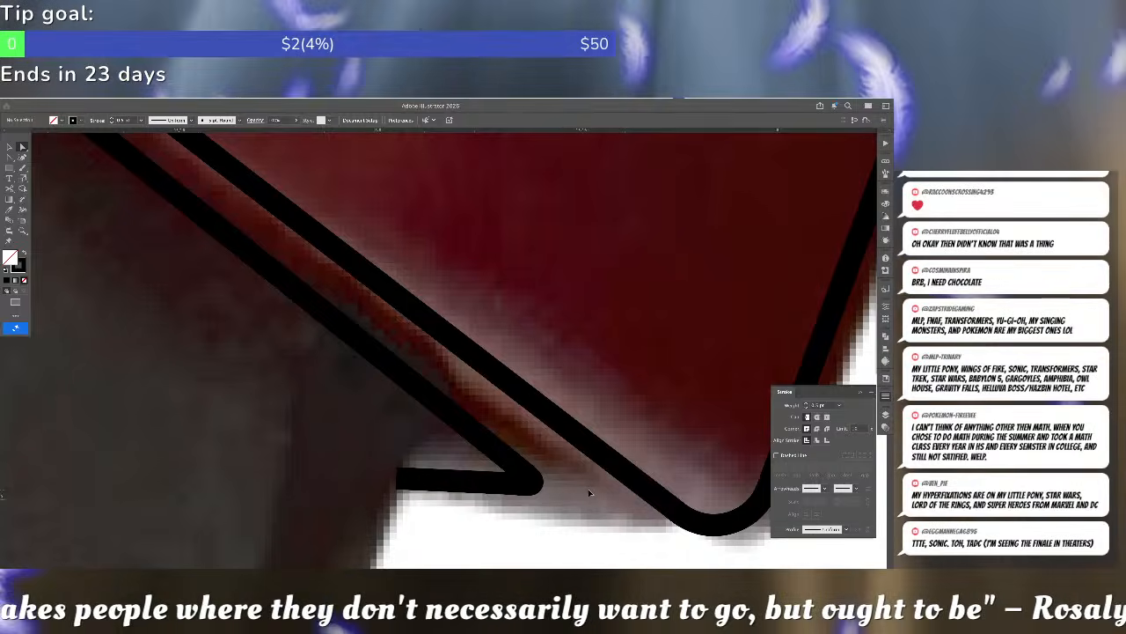
- Draw a short bottom edge line from the upper arm's lower corner to the gray elbow joint and adjust its end
key("super+minus")
key("super+minus")
key("super+minus")
key("super+minus")
key("p")
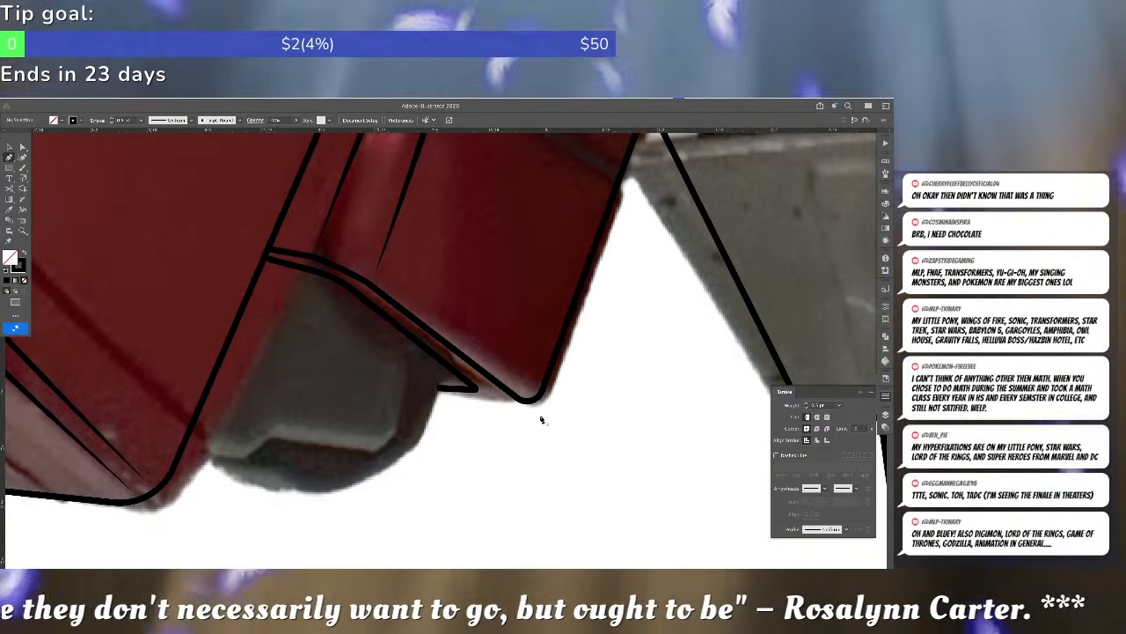
left_click(525, 402)
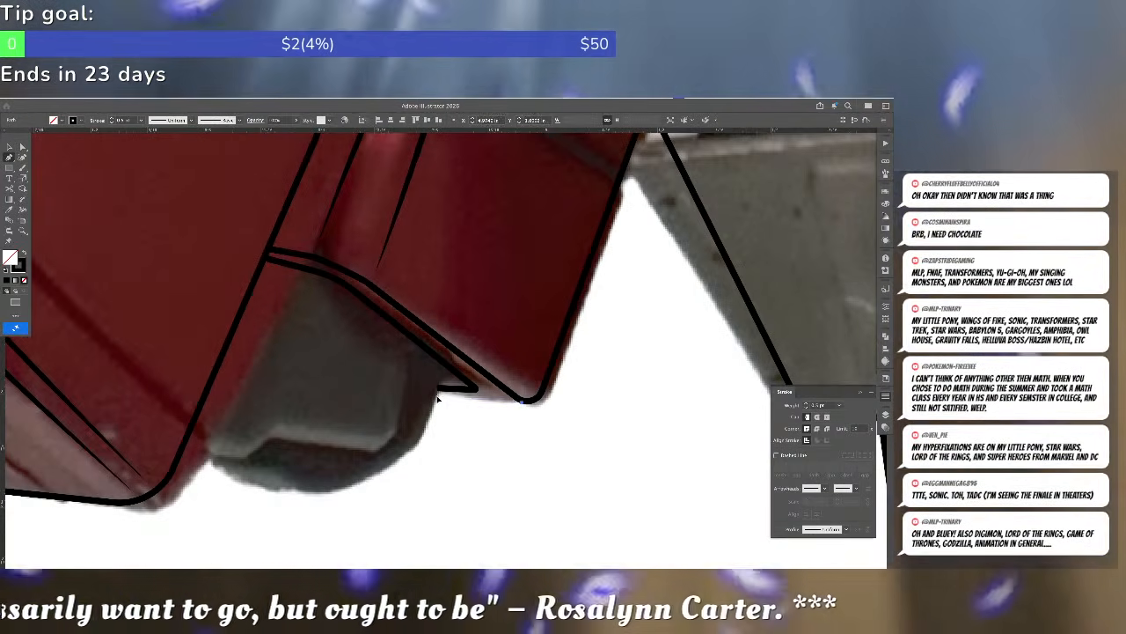
left_click(437, 398)
key("a")
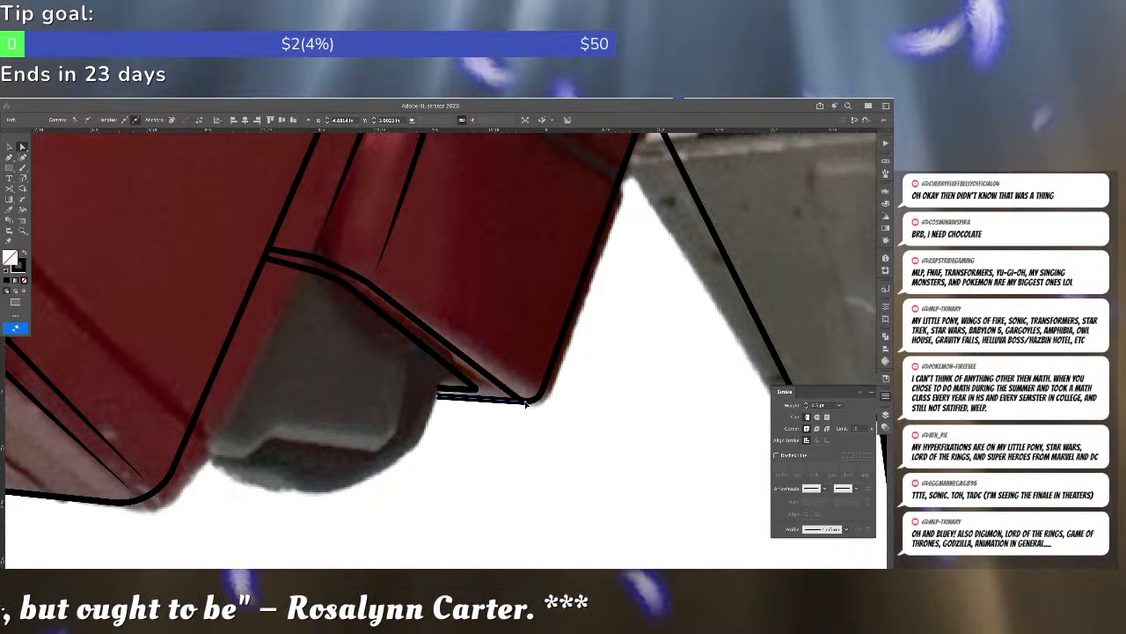
left_click(478, 439)
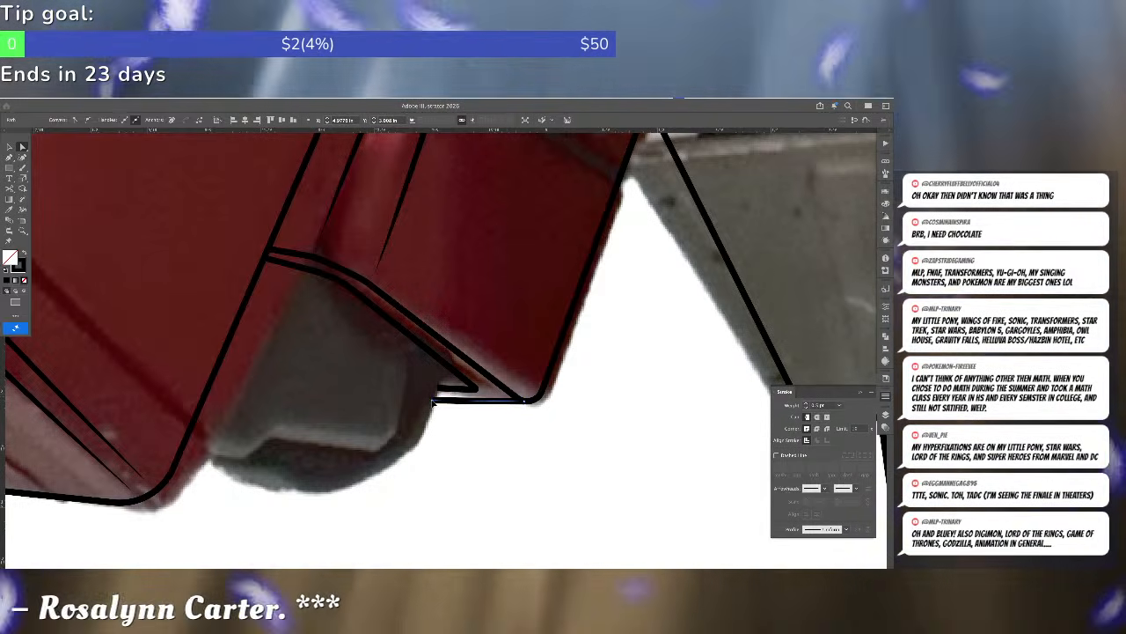
scroll(477, 436, "down", 10)
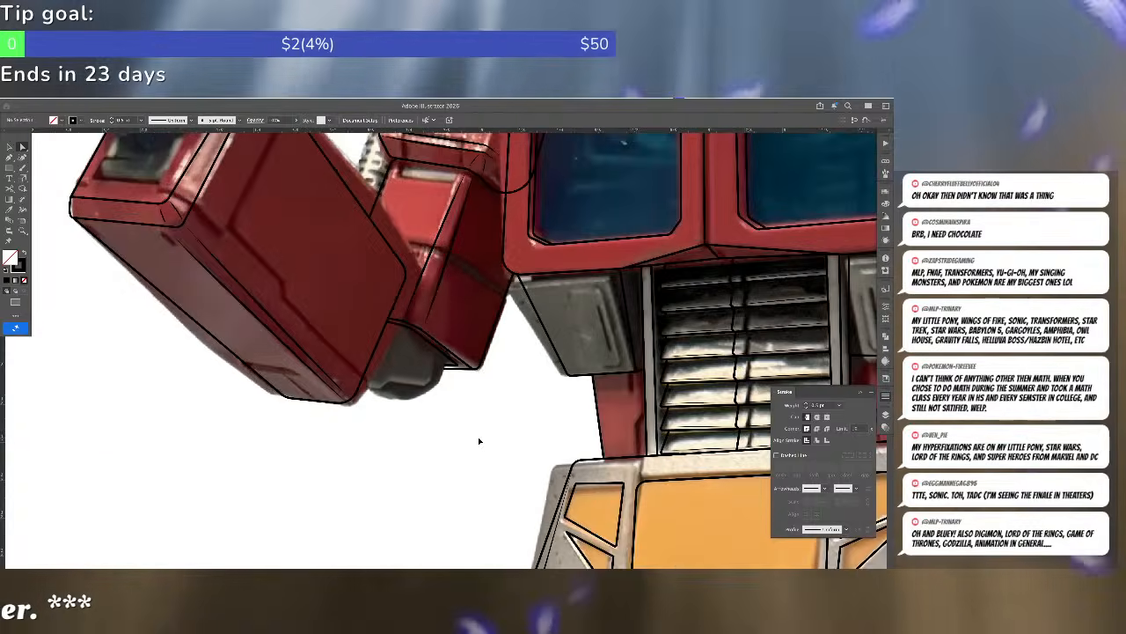
- Draw a bent inner contour line across the gray elbow joint, from the forearm's edge up to the upper arm's lower edge
scroll(478, 440, "up", 5)
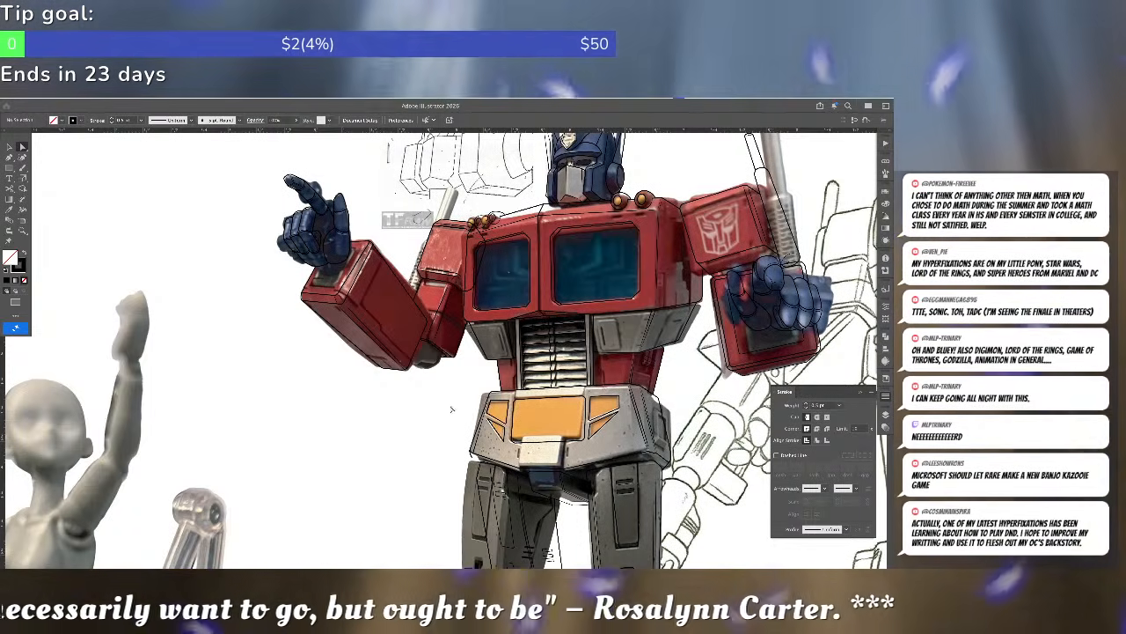
scroll(400, 366, "up", 4)
scroll(444, 426, "up", 2)
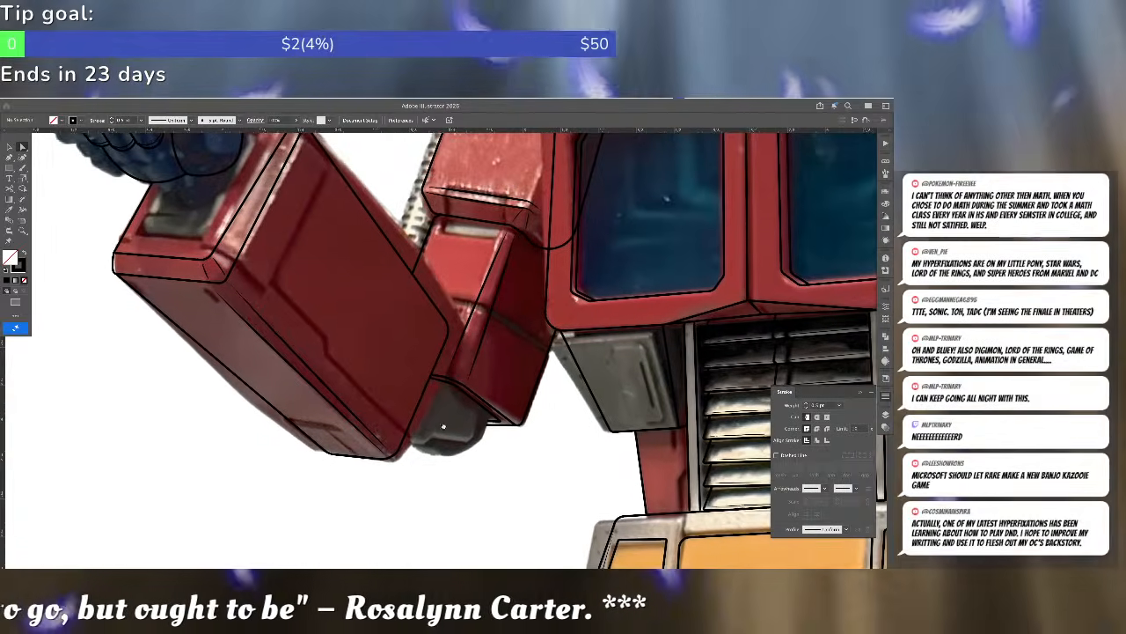
scroll(435, 413, "down", 3)
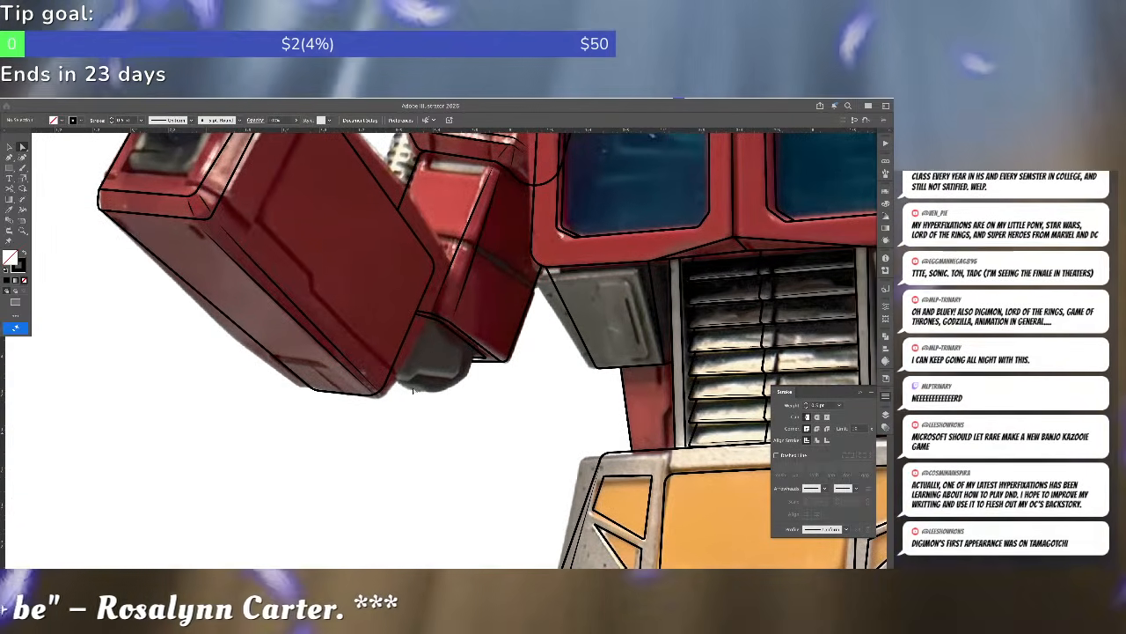
key("p")
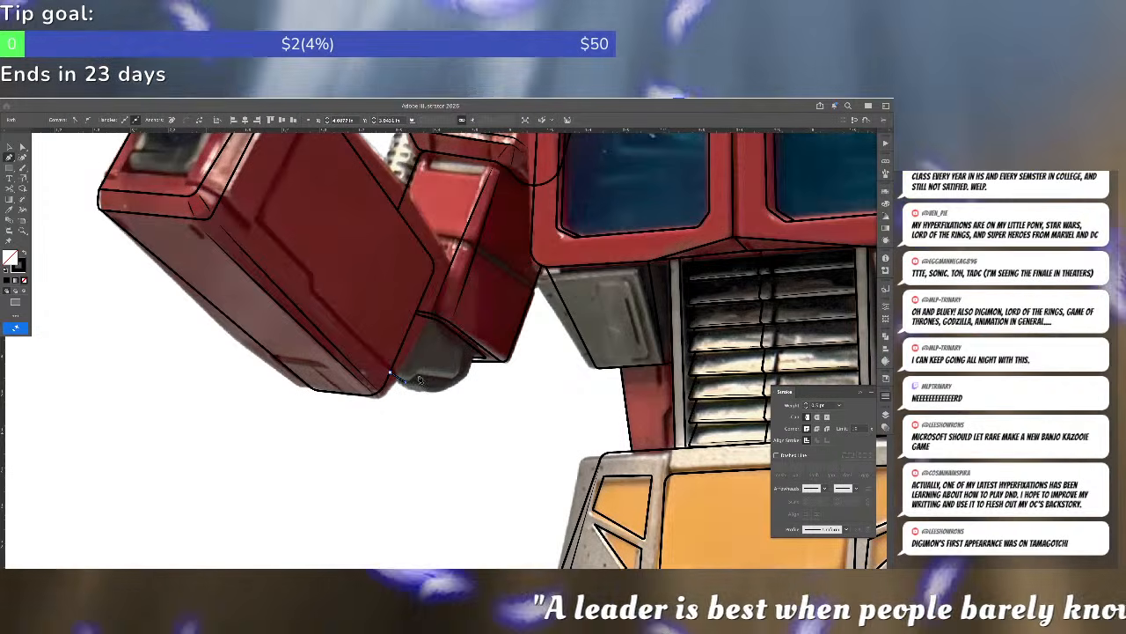
left_click(390, 373)
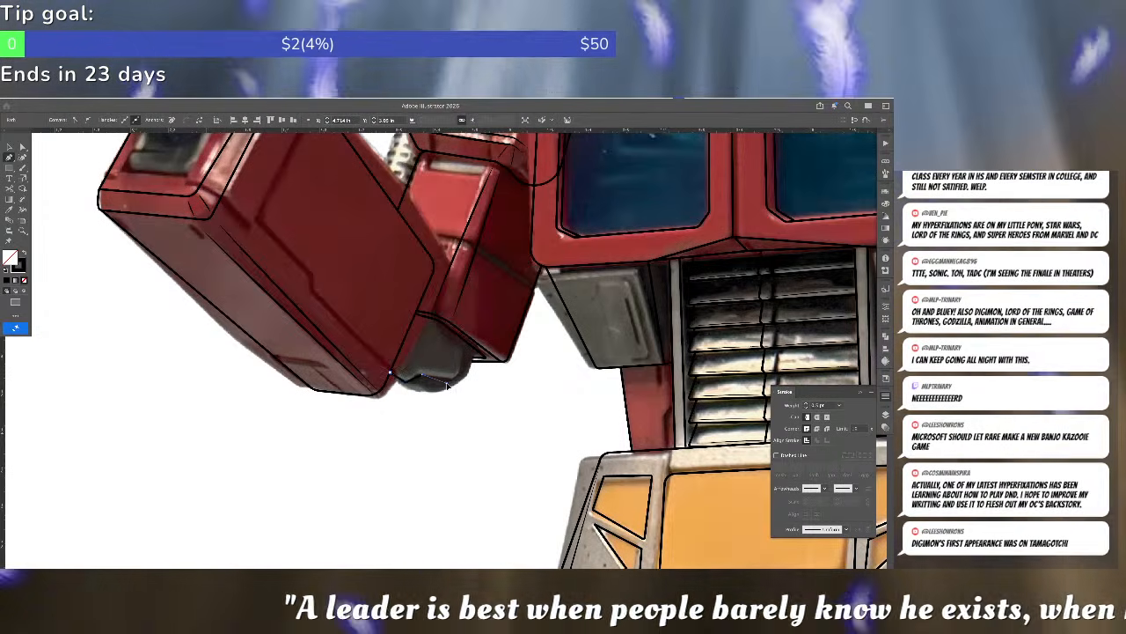
left_click(447, 384)
left_click(471, 346)
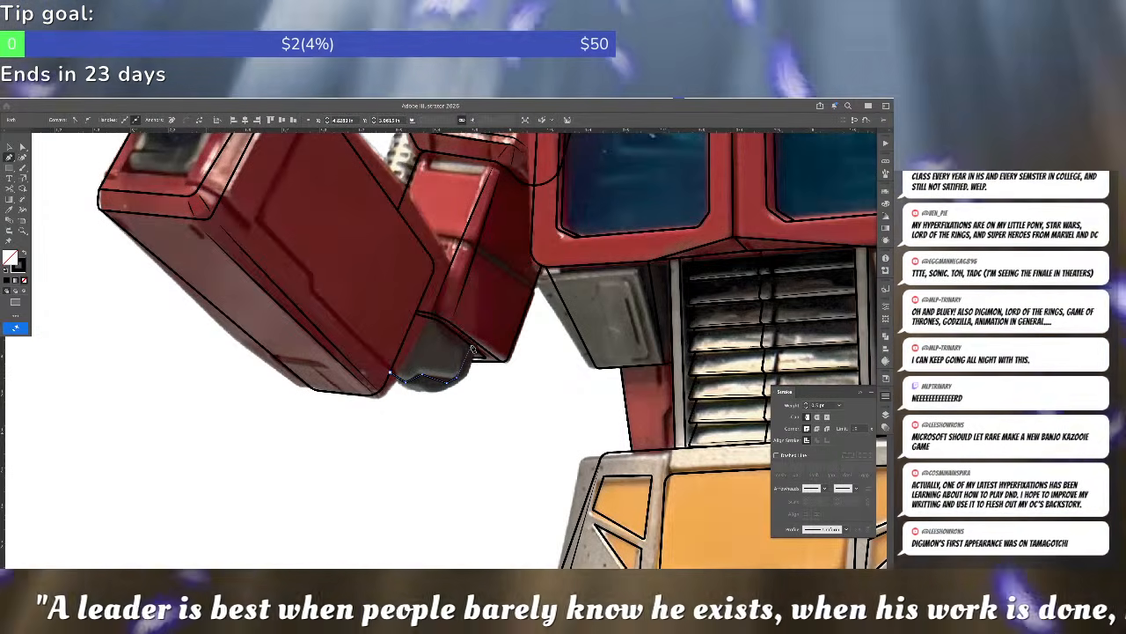
- Round the corners of the gray elbow joint's inner contour line
key("a")
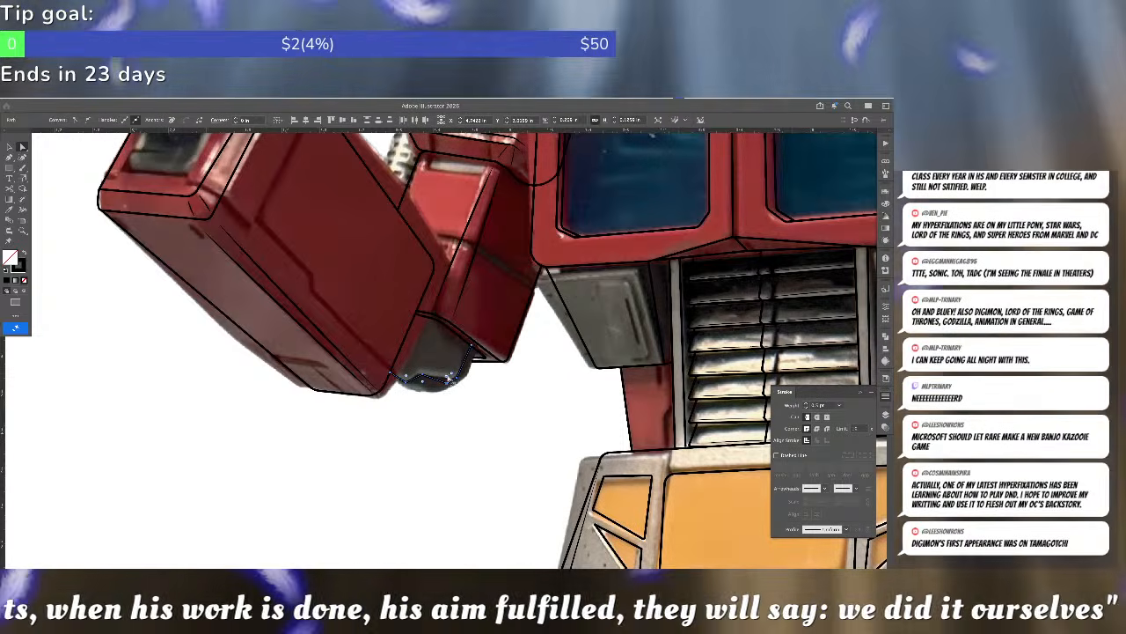
left_click_drag(452, 374, 447, 385)
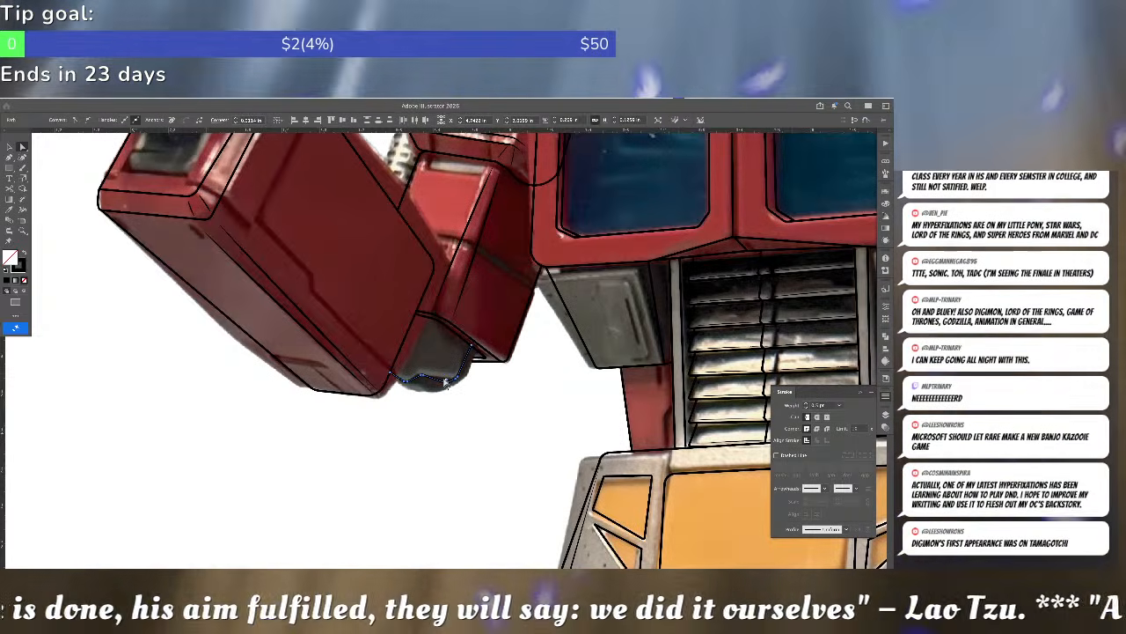
left_click(453, 403)
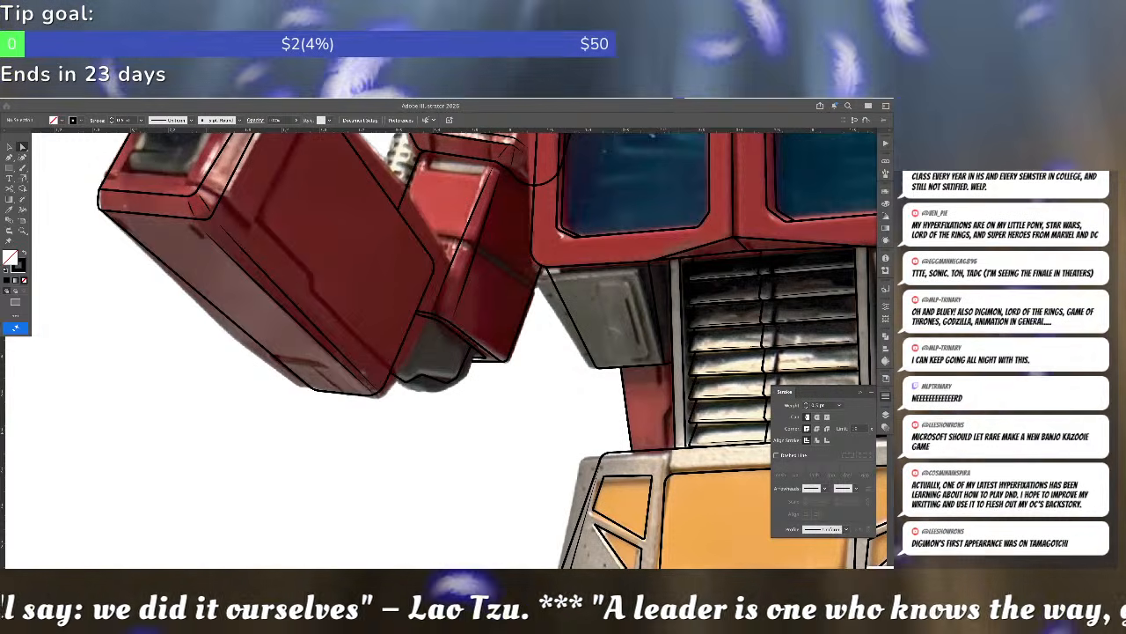
key("super+Tab")
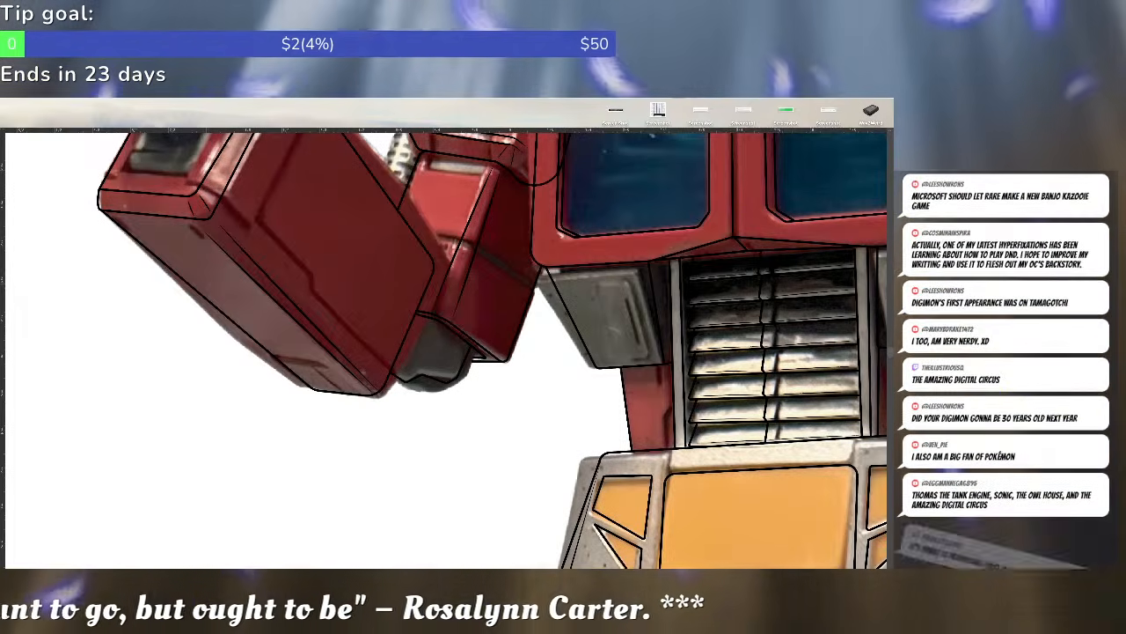
key("Tab")
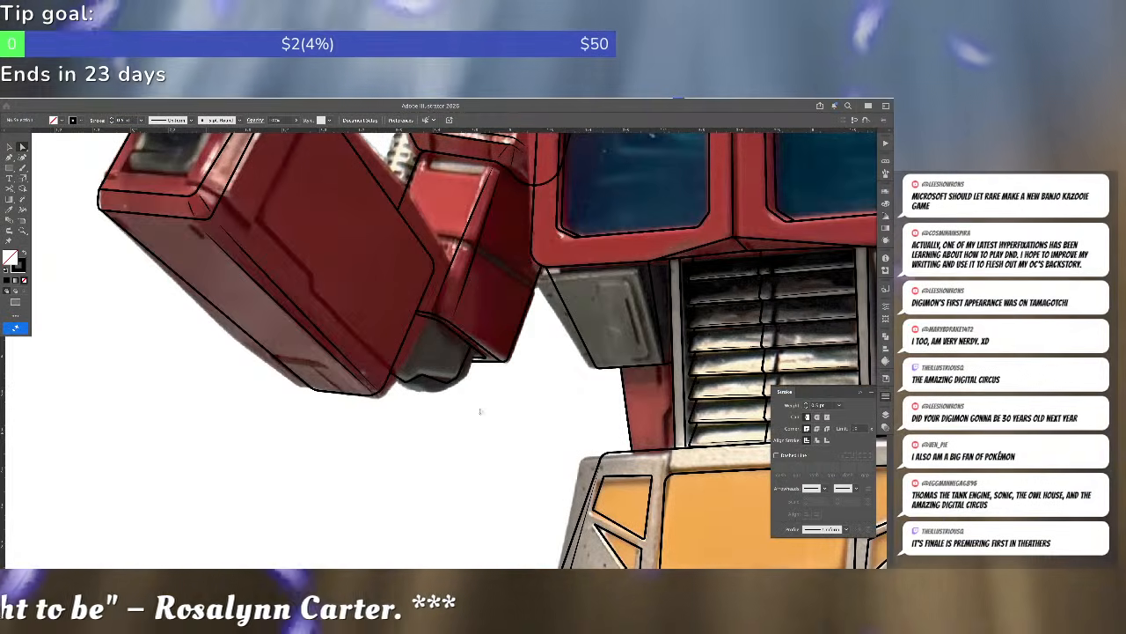
- Adjust the ends of the elbow joint's inner contour line so they meet the upper arm and forearm outlines
scroll(459, 388, "up", 2)
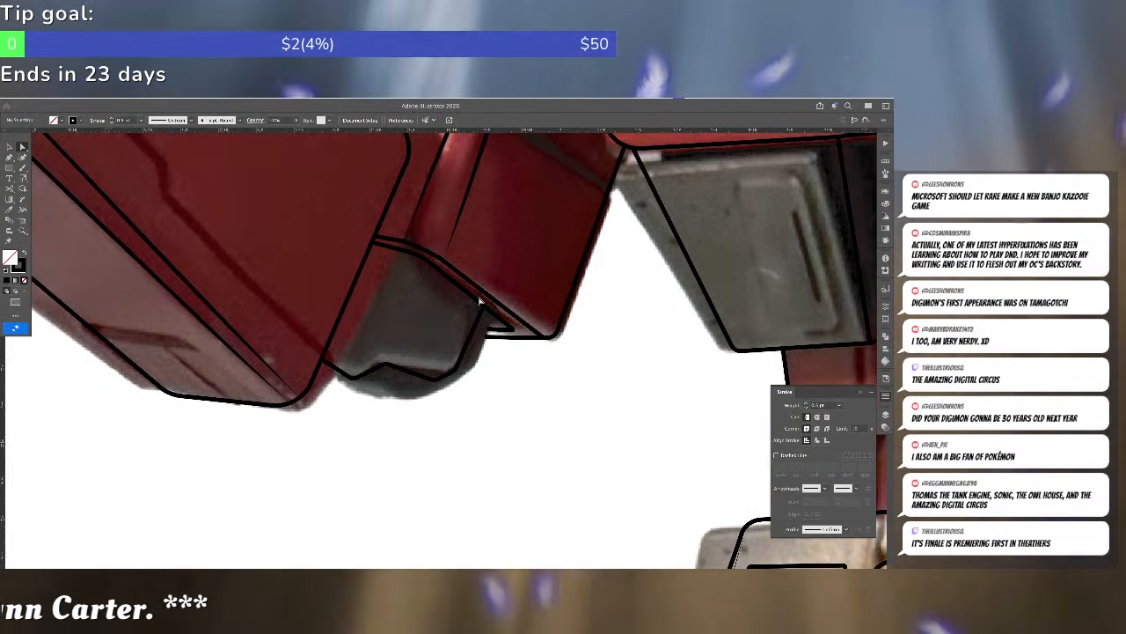
left_click(485, 311)
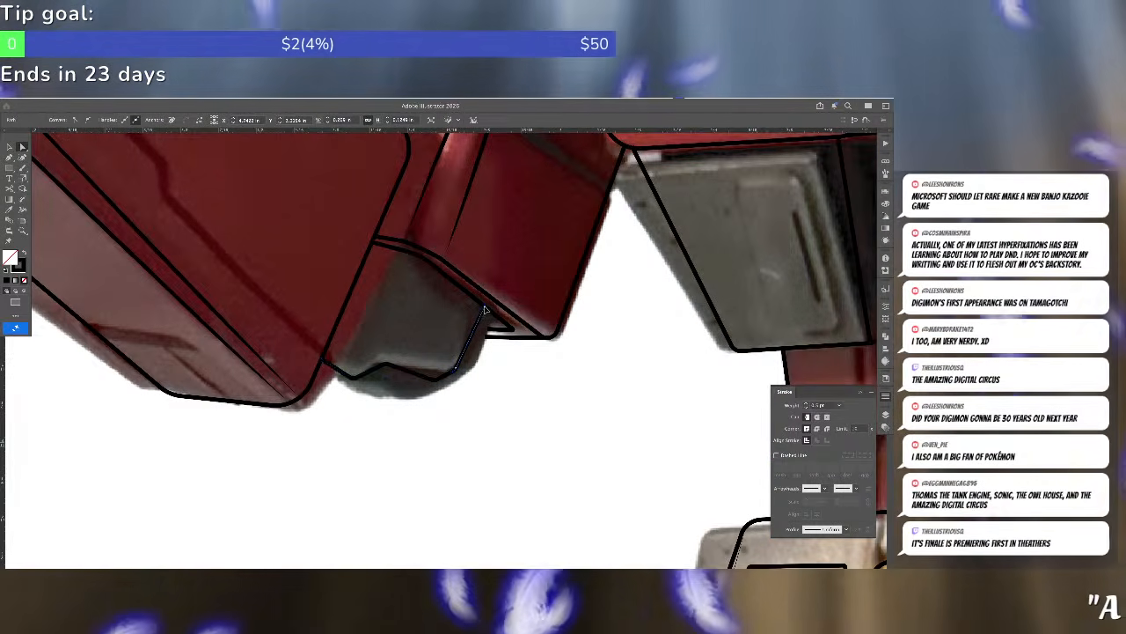
left_click(491, 361)
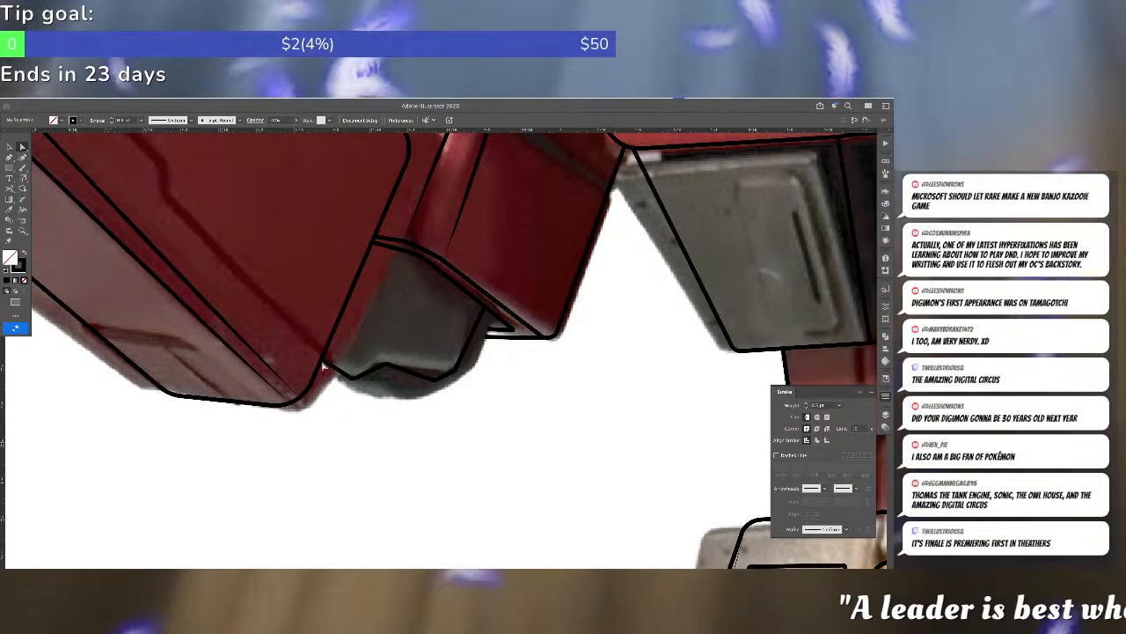
left_click(322, 361)
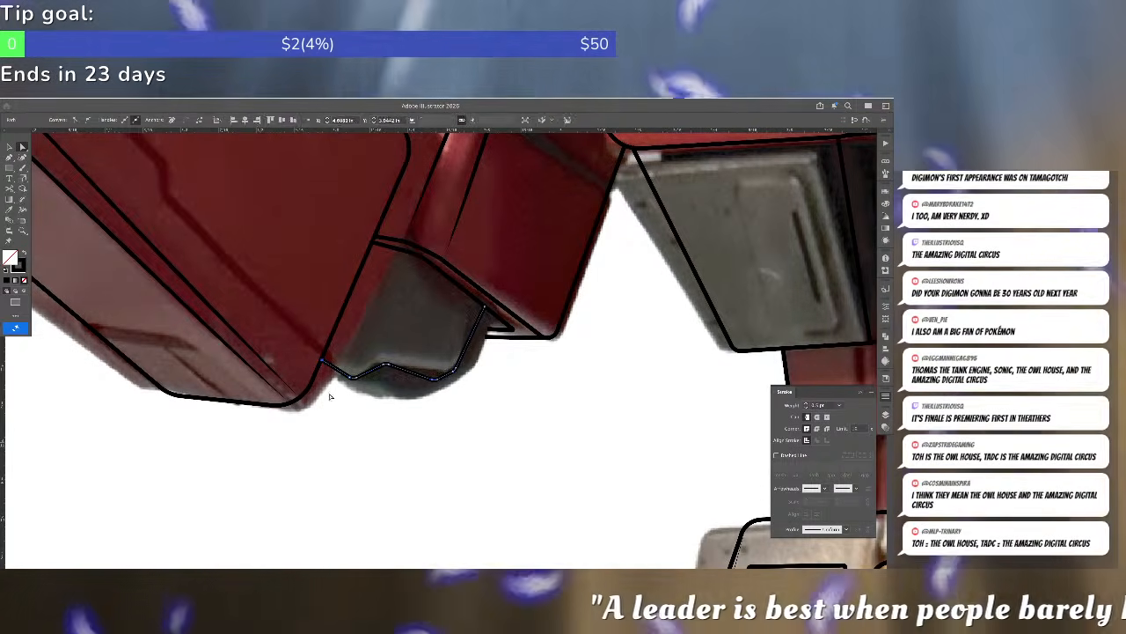
left_click(331, 395)
- Draw the curved outer outline of the gray elbow joint from the forearm to the upper arm and extend its end to the forearm edge
key("p")
left_click(330, 366)
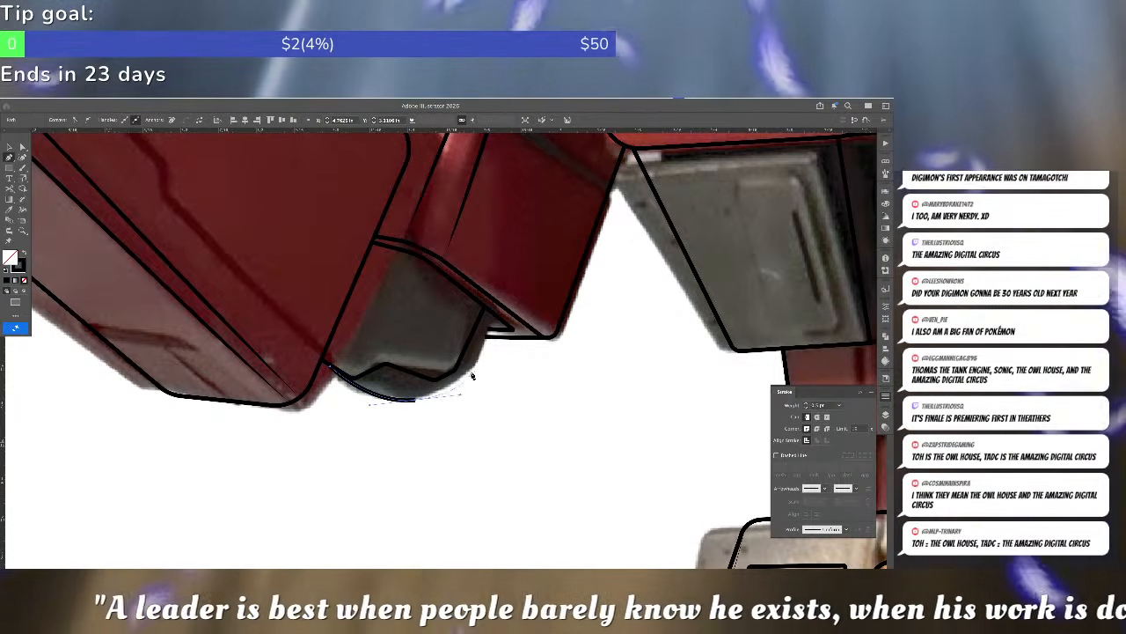
left_click_drag(475, 371, 495, 322)
left_click(494, 317)
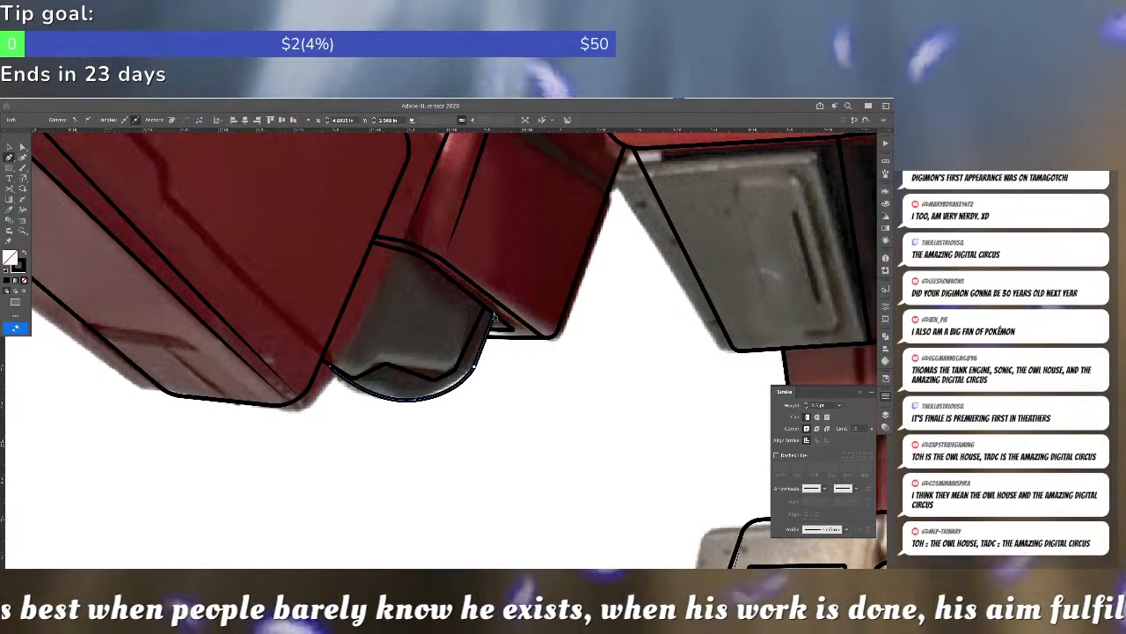
key("a")
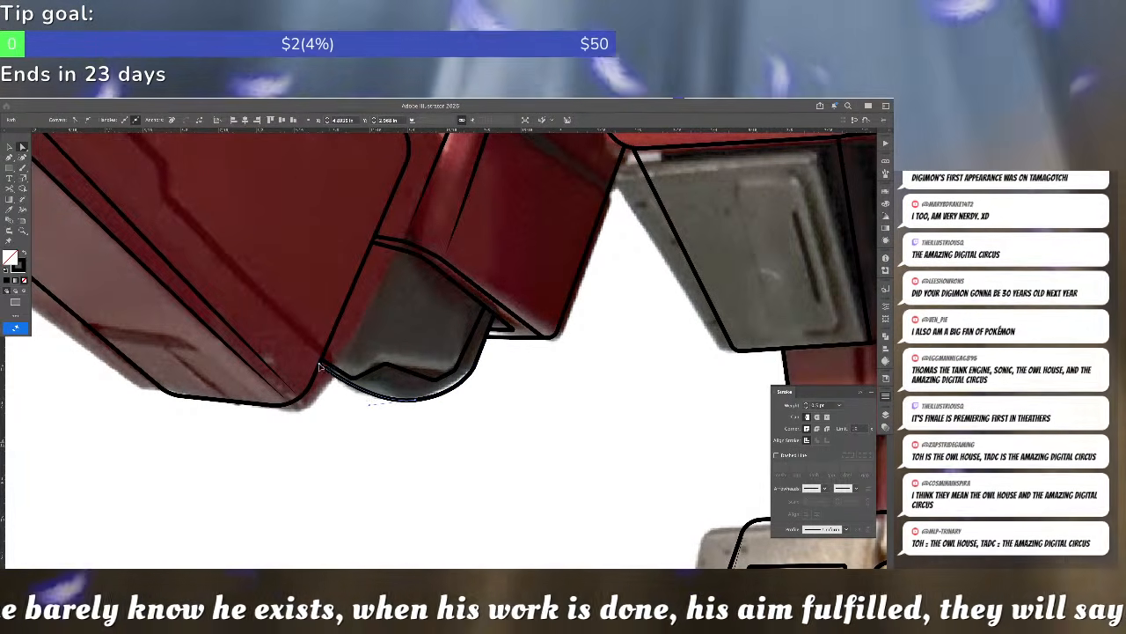
left_click(440, 449)
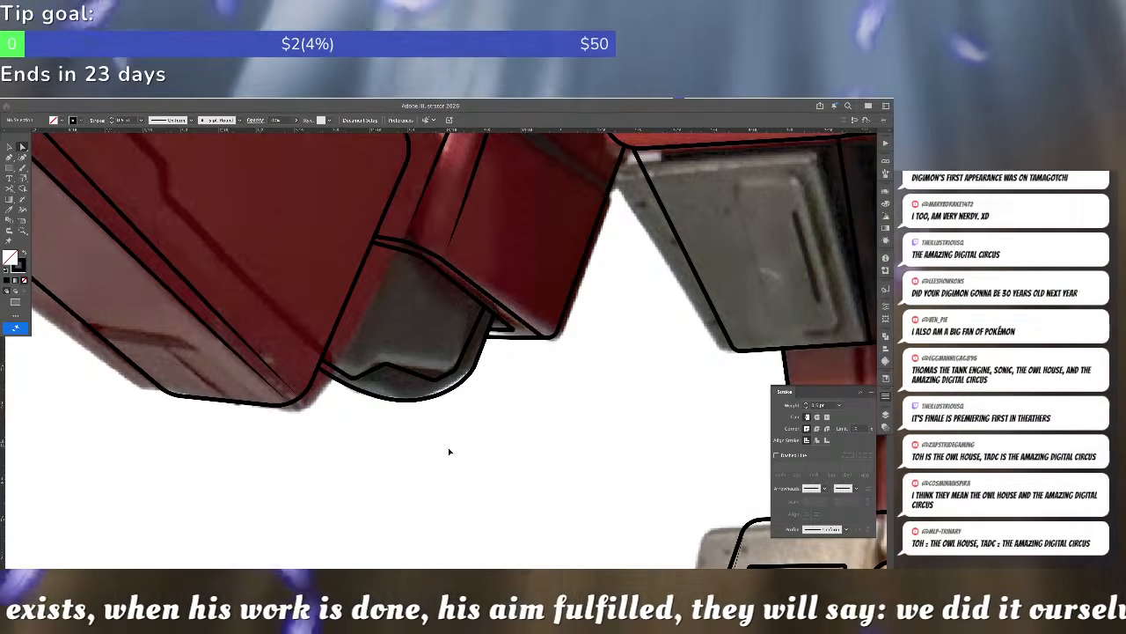
- Hide the reference artwork layer, Layer 2, so only the line art is shown
scroll(448, 447, "down", 10)
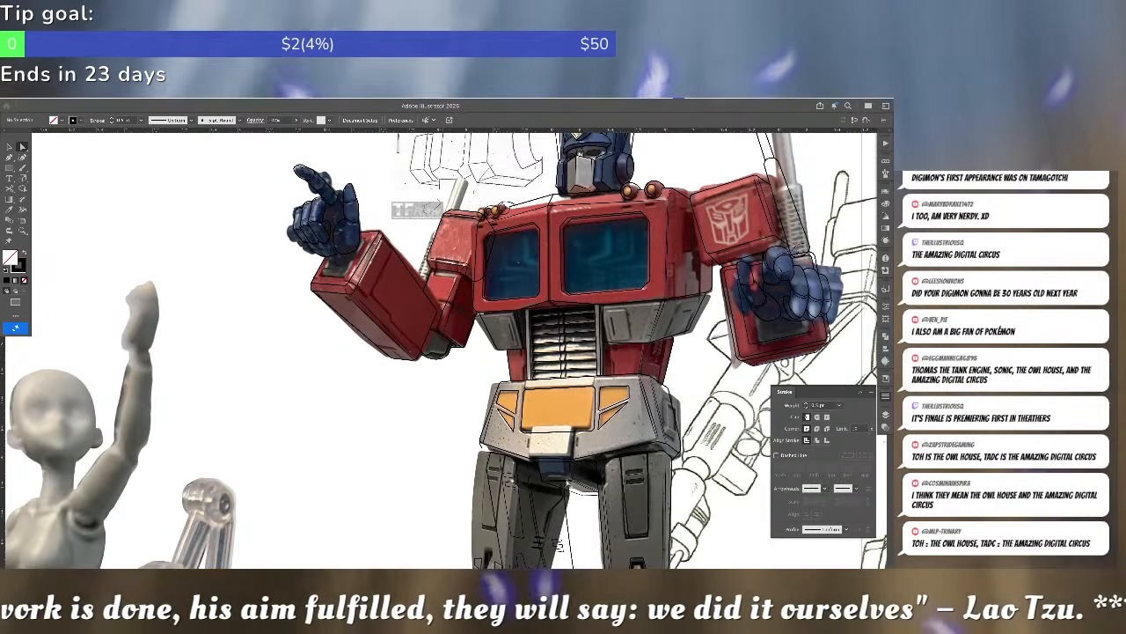
left_click(884, 411)
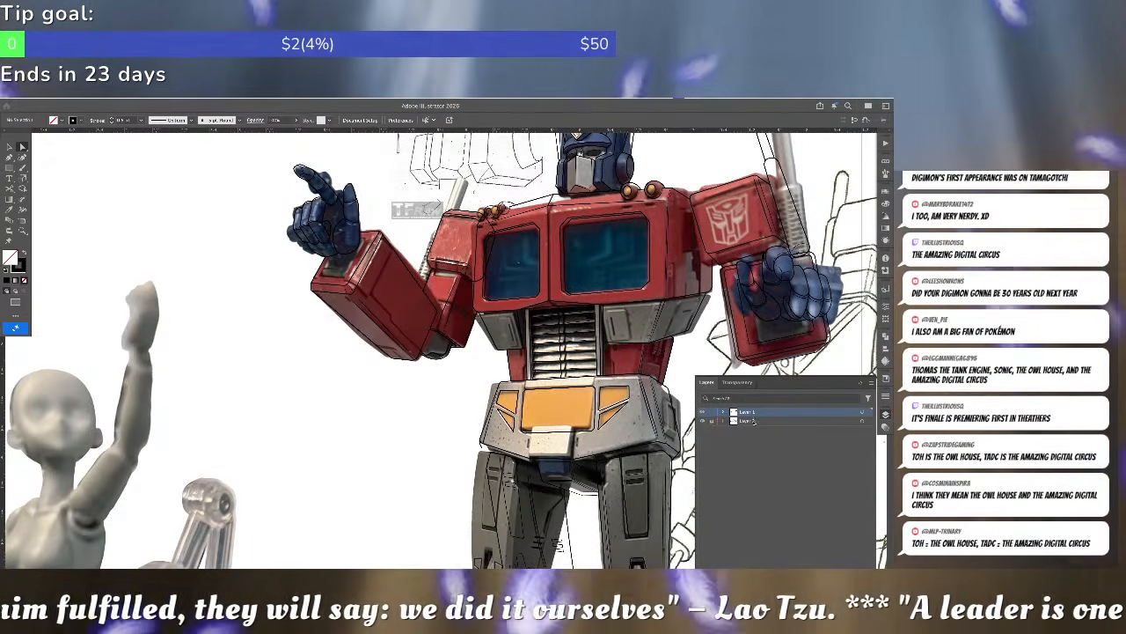
left_click(703, 421)
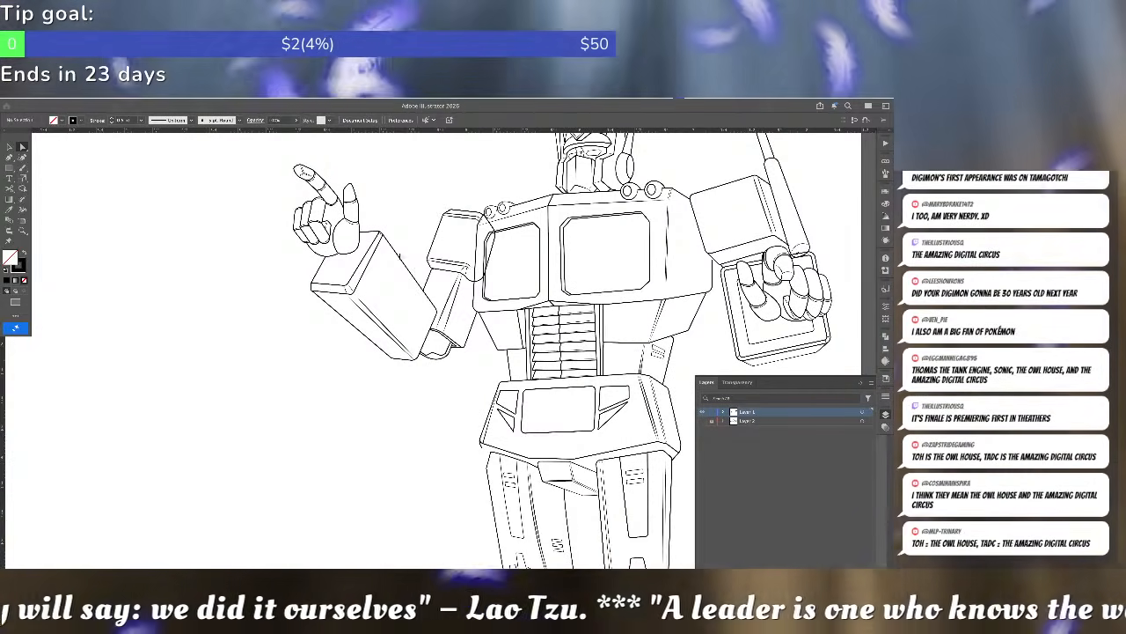
- Select and group the raised arm's linework, undoing a trial move away from the body
left_click_drag(431, 396, 473, 396)
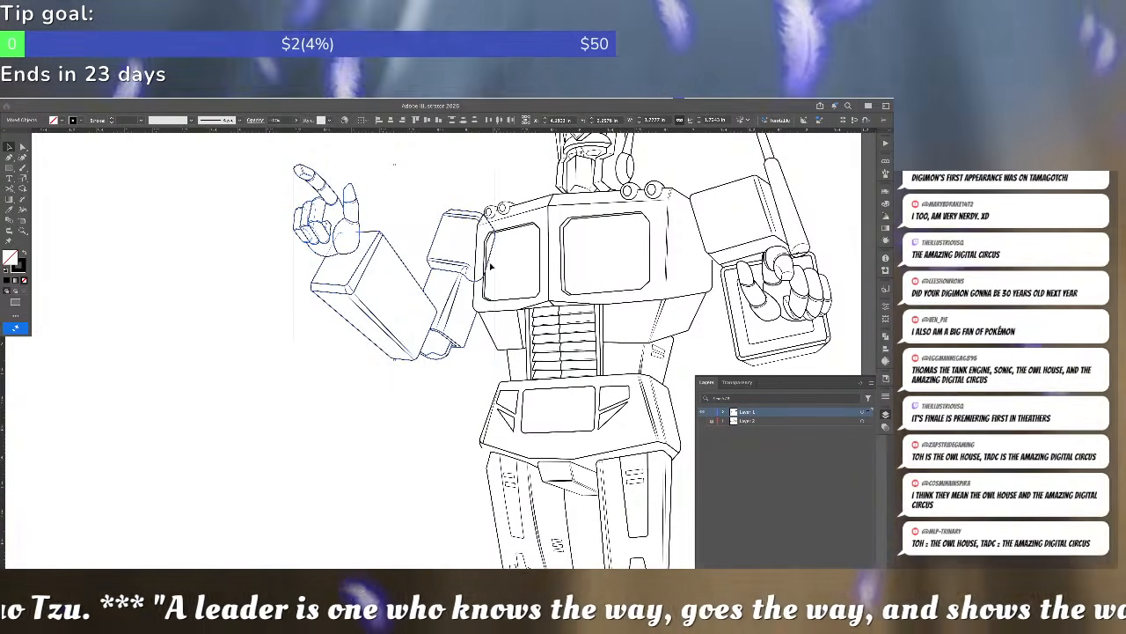
left_click_drag(491, 255, 414, 256)
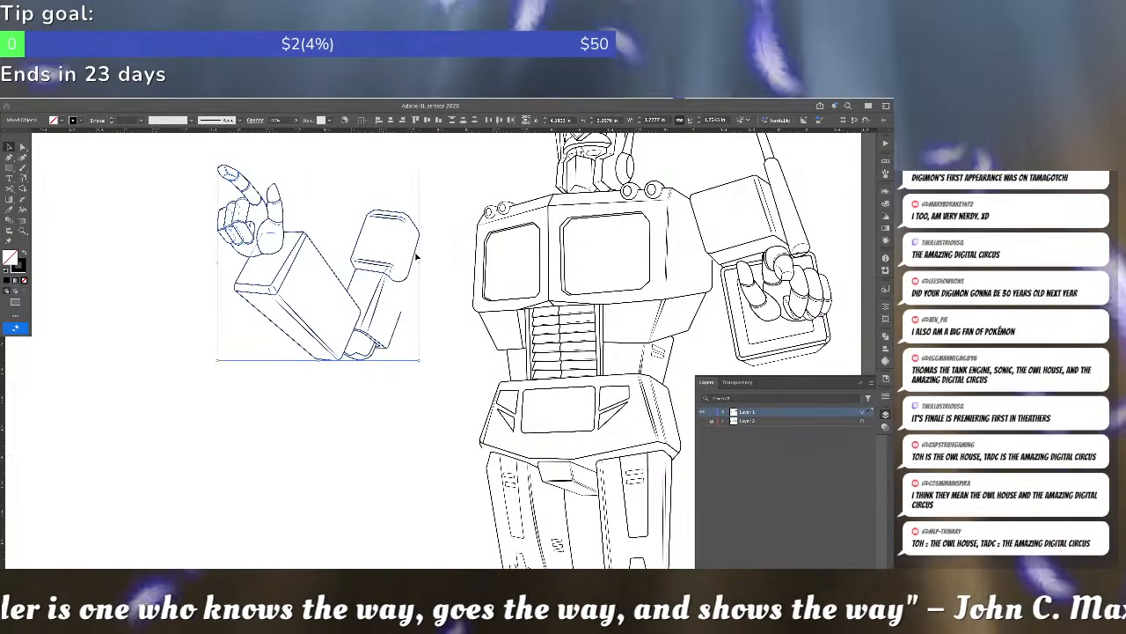
key("super+z")
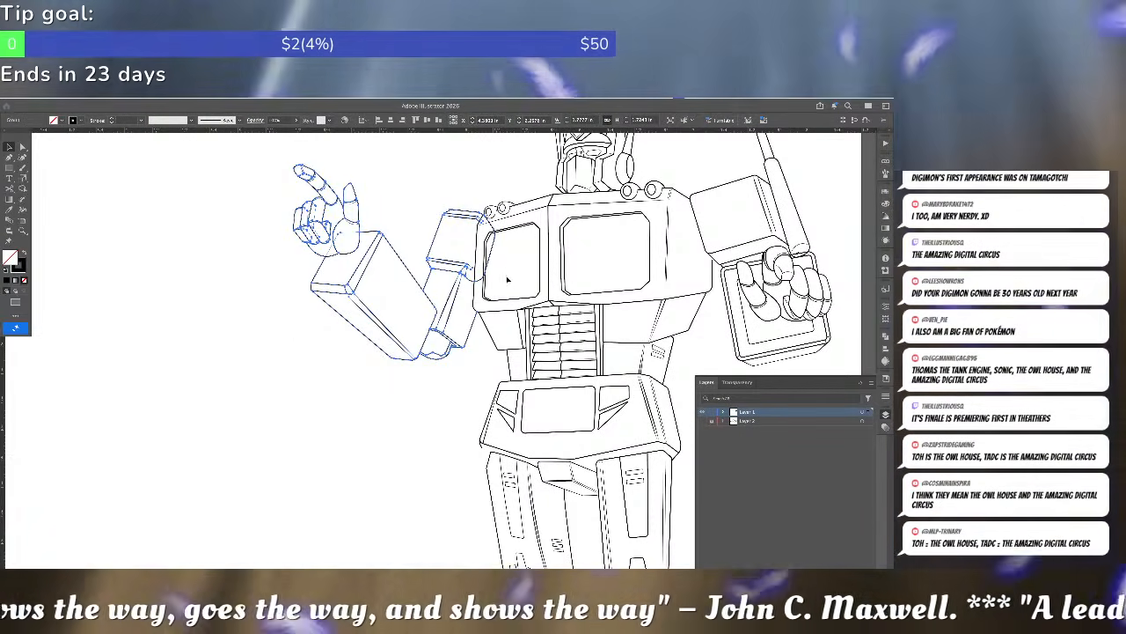
left_click(502, 284)
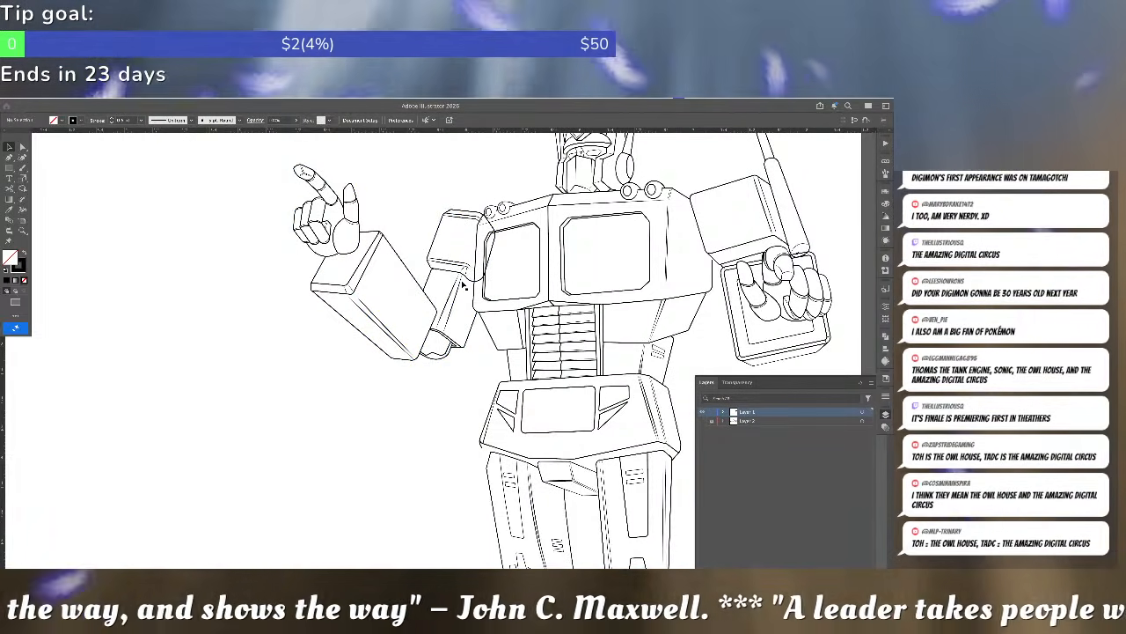
- Add an opacity mask without clipping to the raised arm group and make the mask active for editing
left_click(463, 282)
scroll(464, 278, "up", 3)
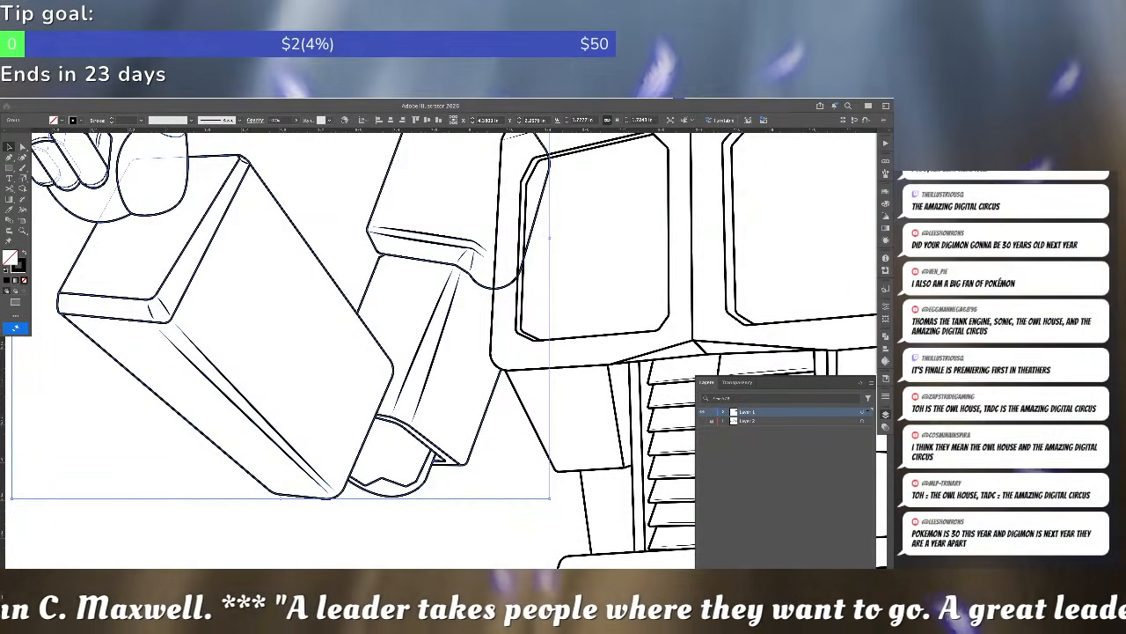
scroll(688, 365, "down", 2)
scroll(688, 365, "down", 4)
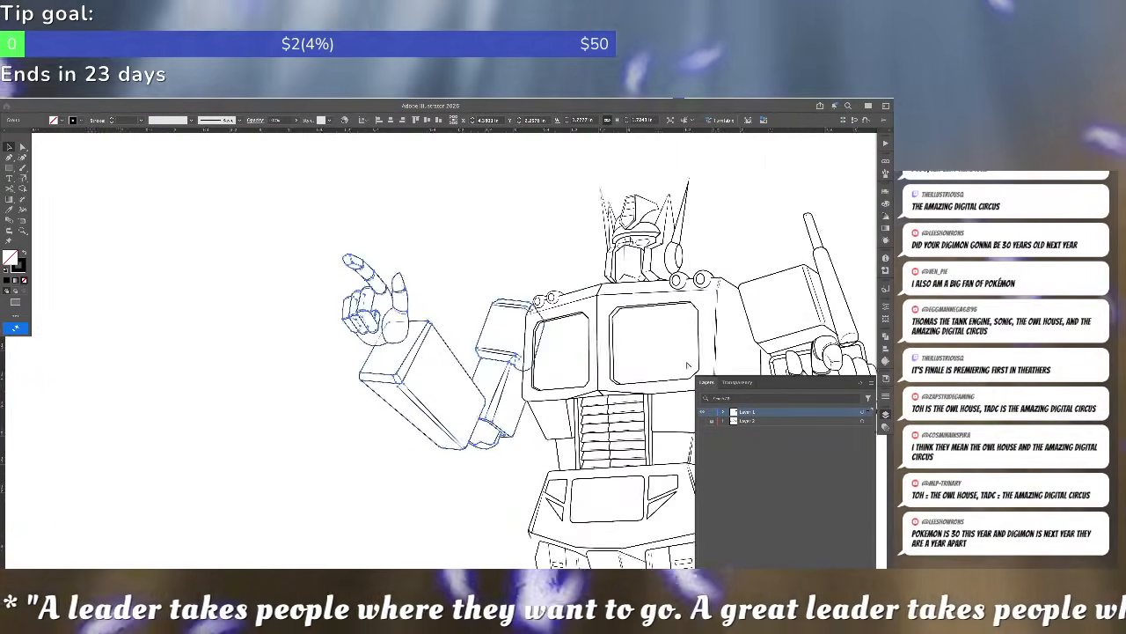
key("v")
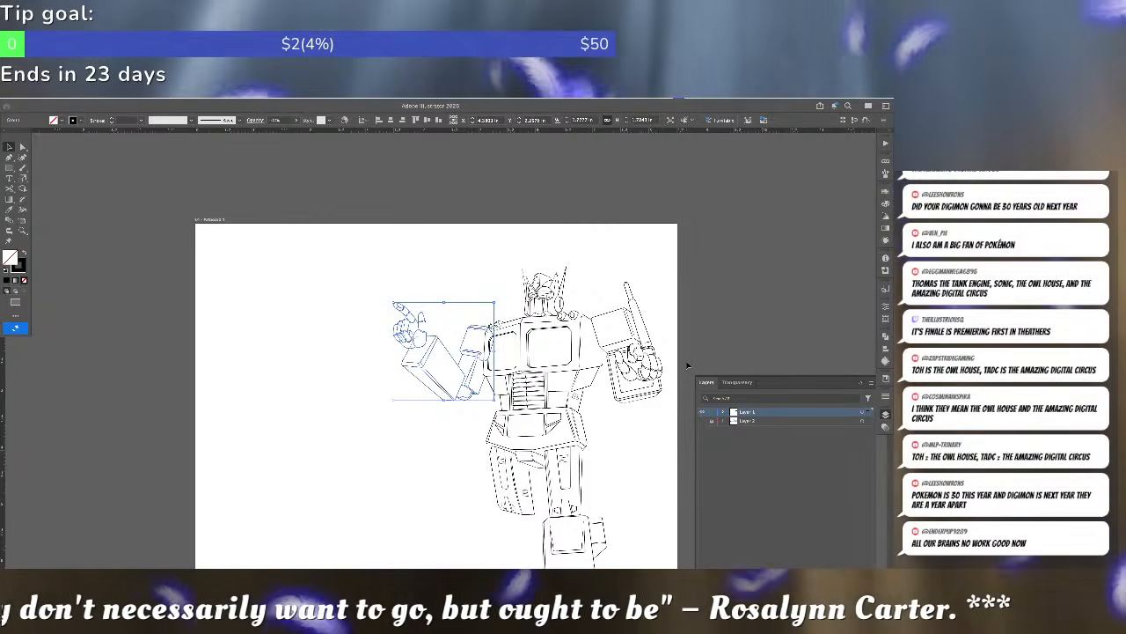
key("super+equal")
key("super+equal")
key("super+equal")
key("super+equal")
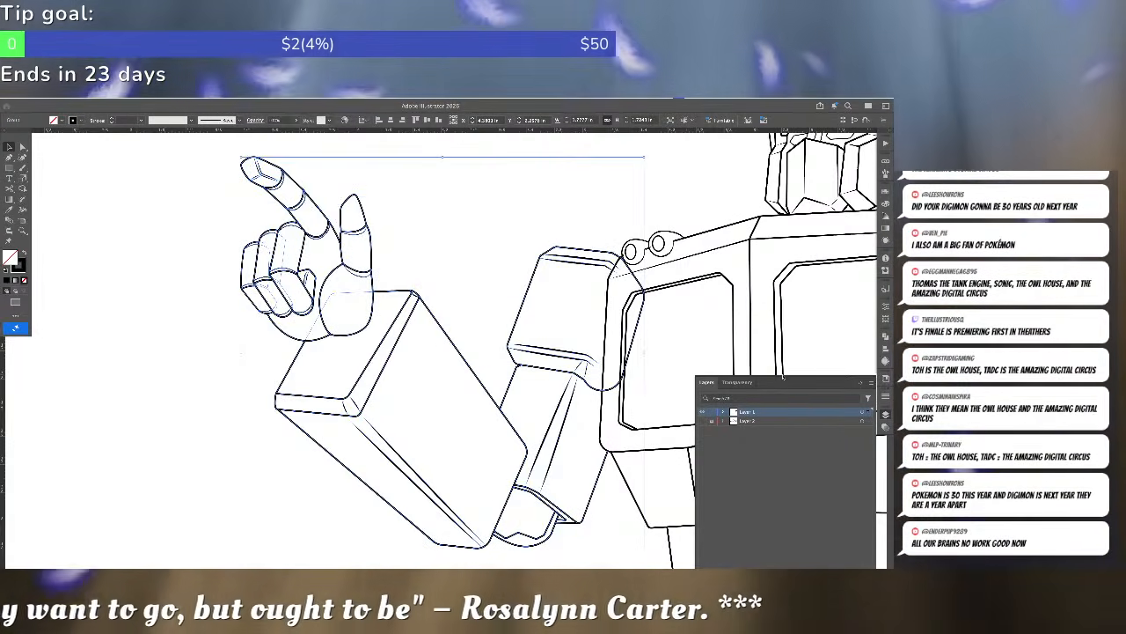
scroll(782, 377, "right", 5)
scroll(782, 377, "up", 1)
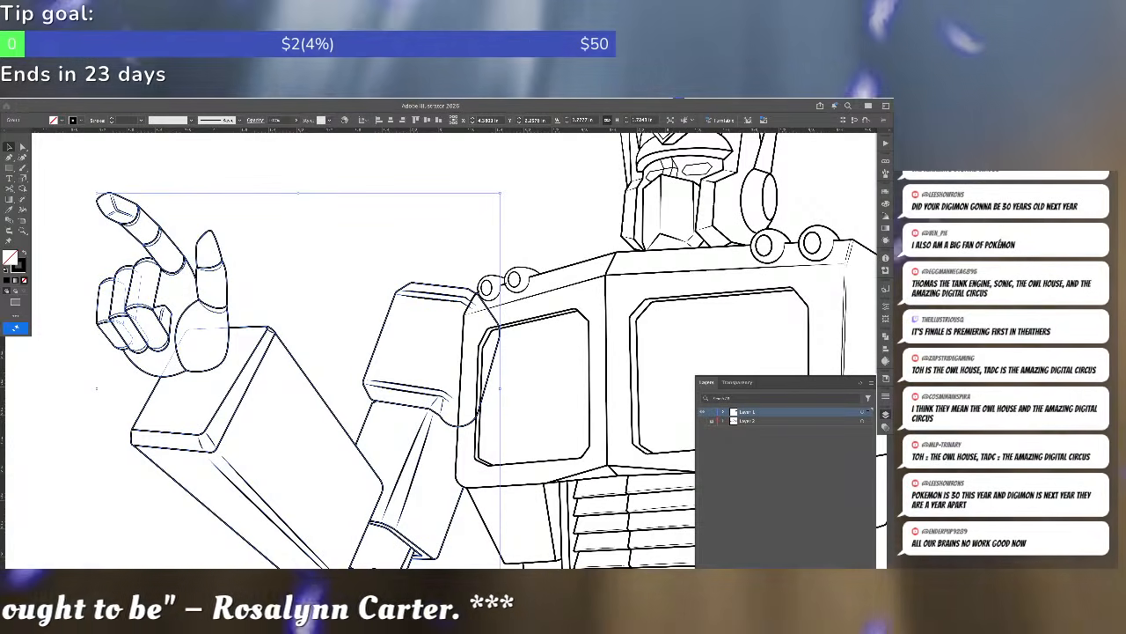
left_click(885, 427)
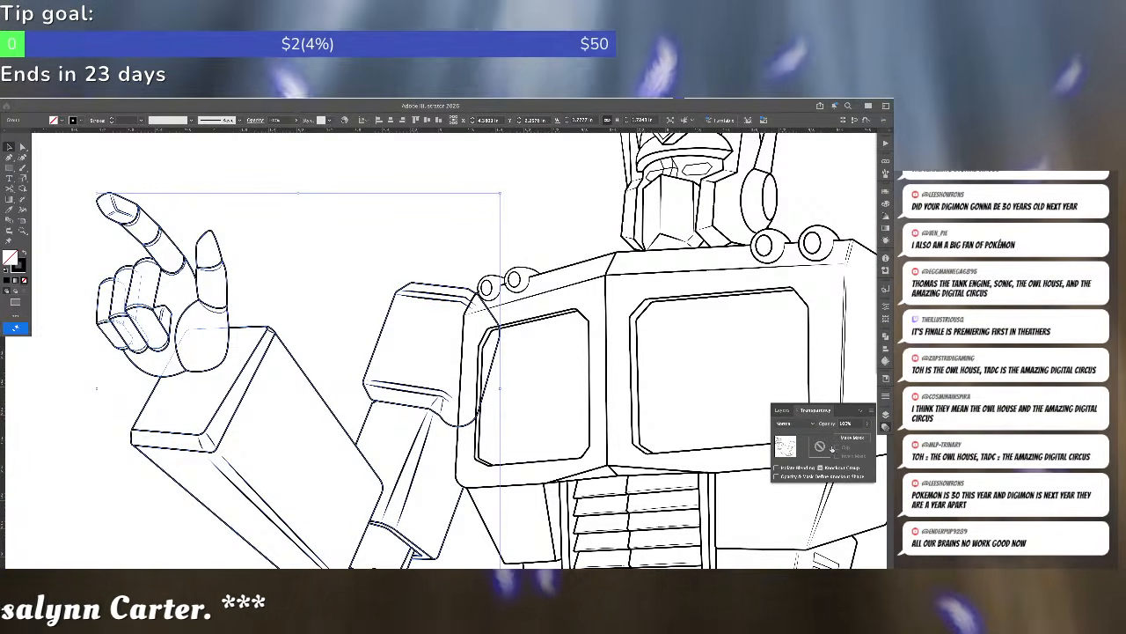
left_click(832, 449)
left_click(660, 364)
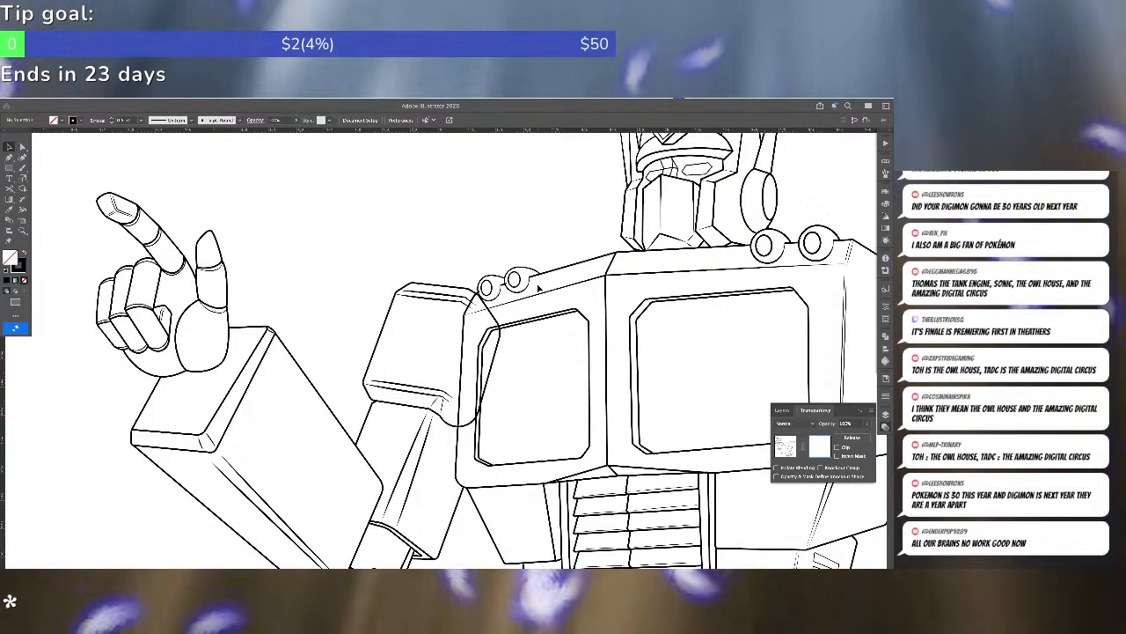
- Draw a closed black-filled shape in the arm's opacity mask over the part of the chest that the arm lines overlap
key("shift+x")
key("p")
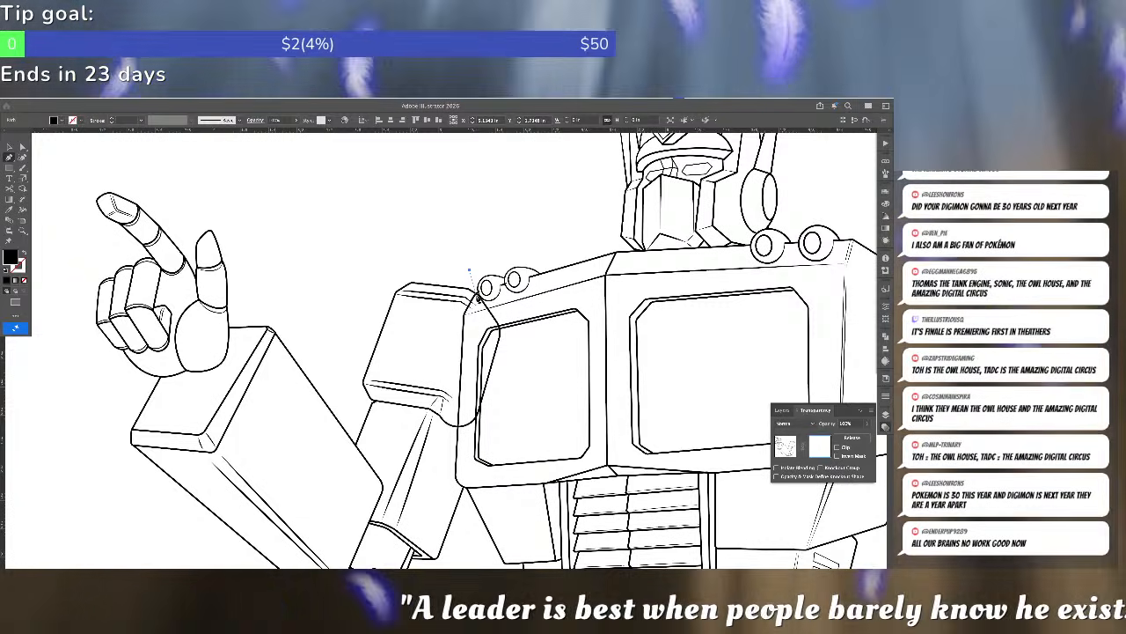
left_click(478, 303)
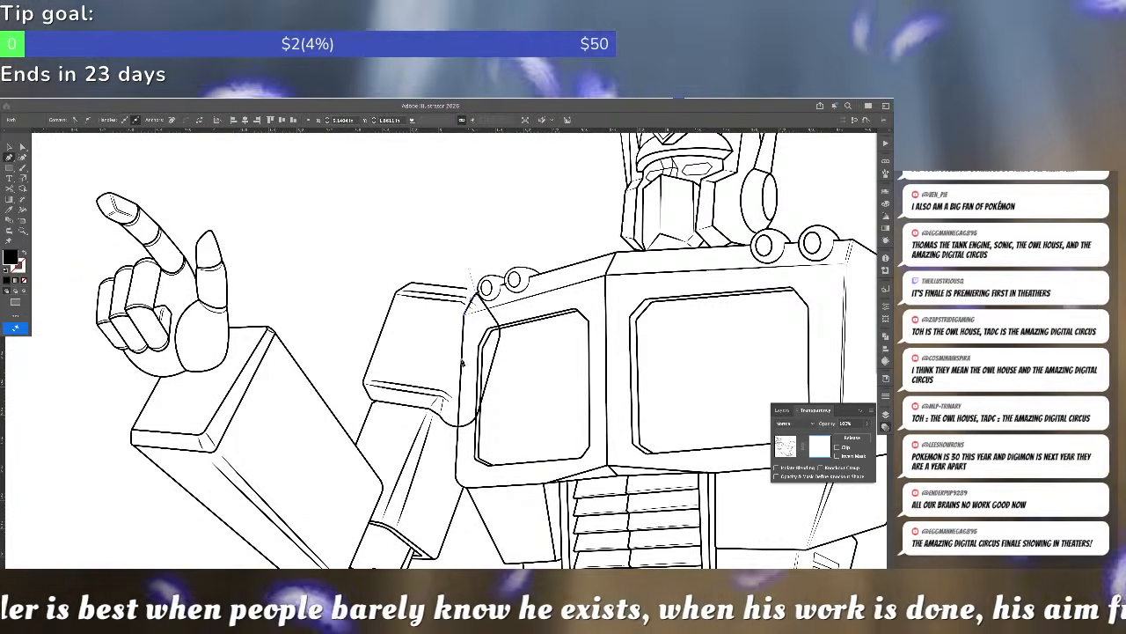
left_click(528, 437)
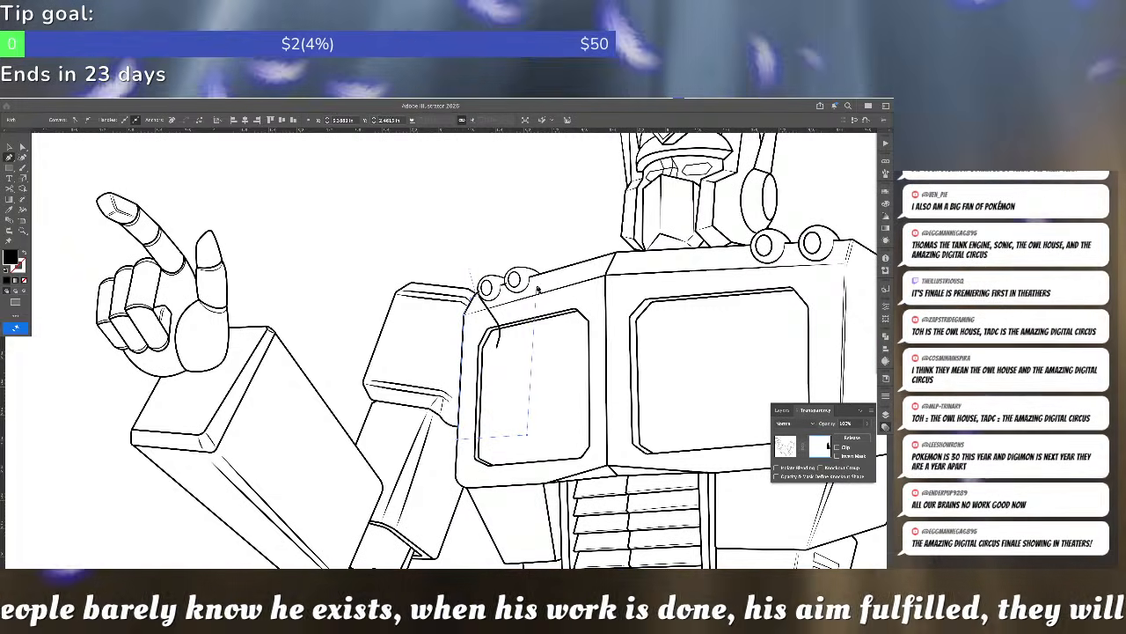
left_click(534, 290)
left_click(470, 271)
key("a")
left_click(484, 259)
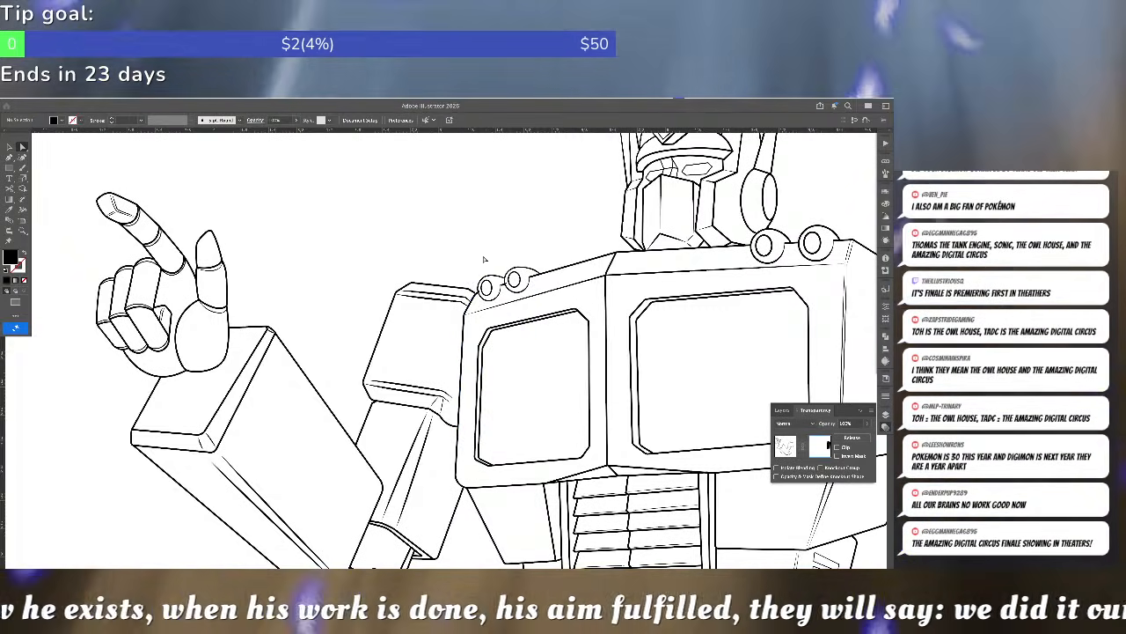
- Adjust the mask shape's anchor points near the chest's upper corner so the shoulder lines meet the chest outline
scroll(474, 271, "up", 5)
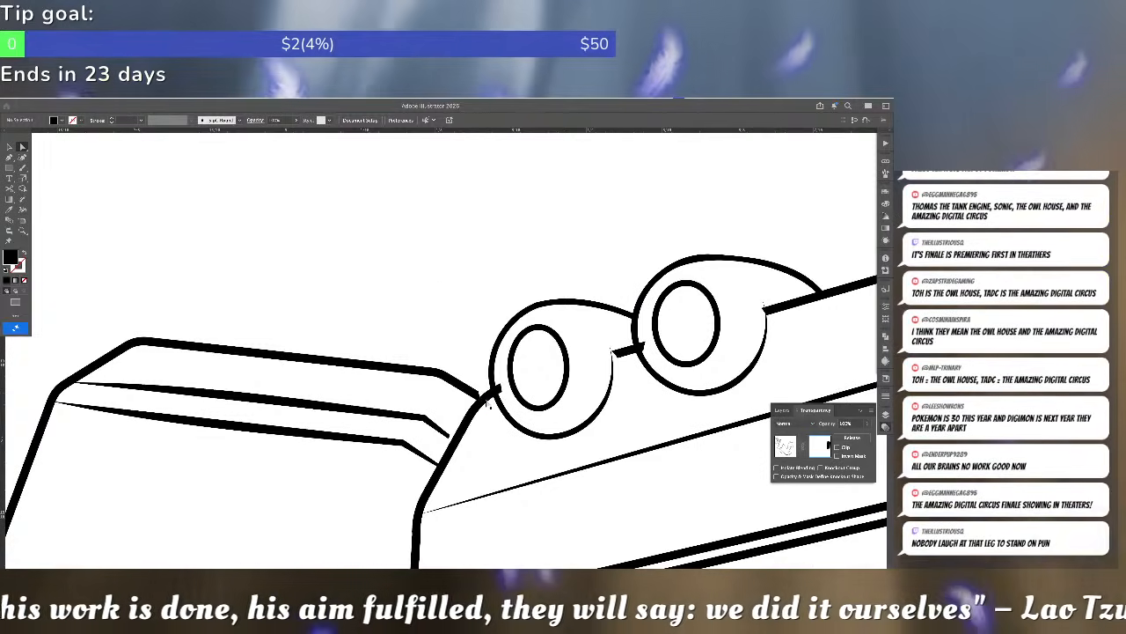
left_click(488, 403)
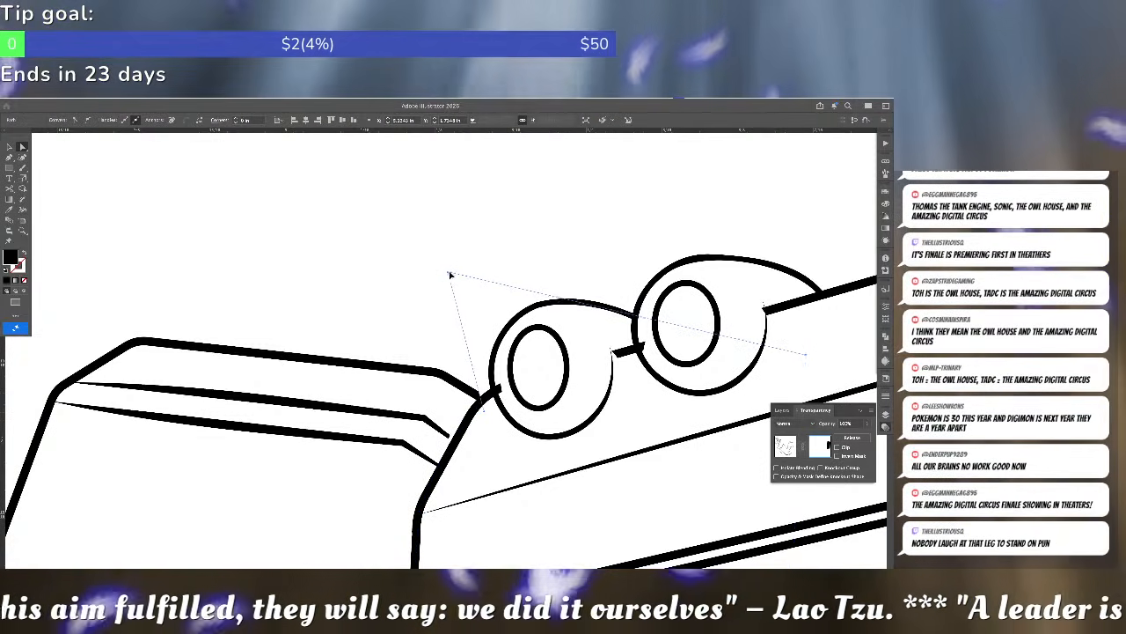
left_click_drag(448, 275, 494, 287)
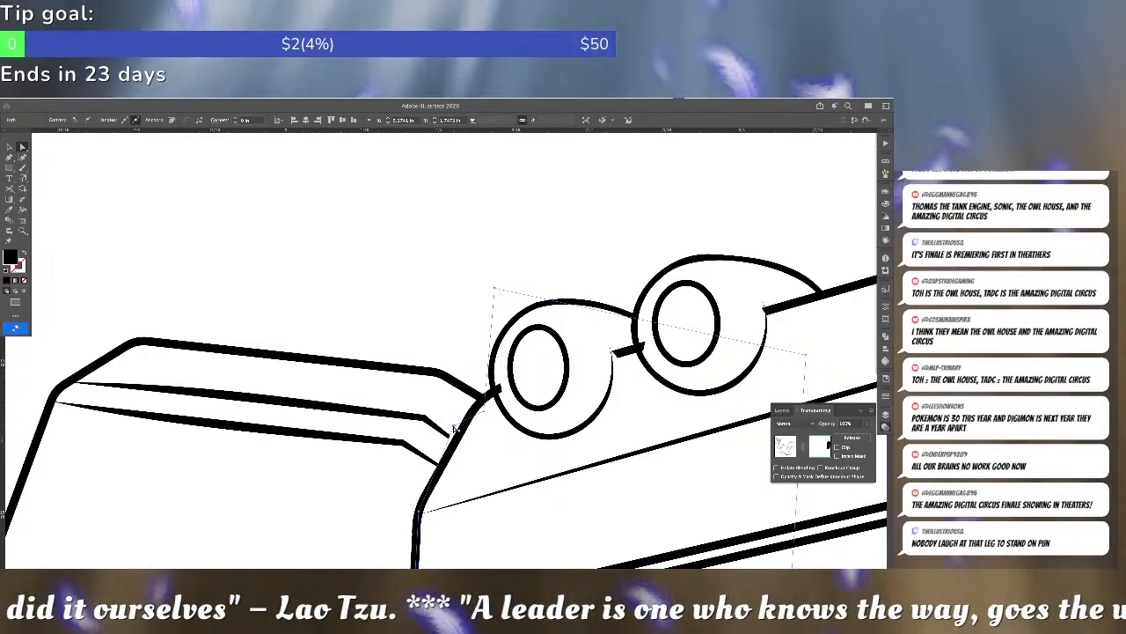
left_click_drag(454, 430, 461, 431)
left_click(540, 419)
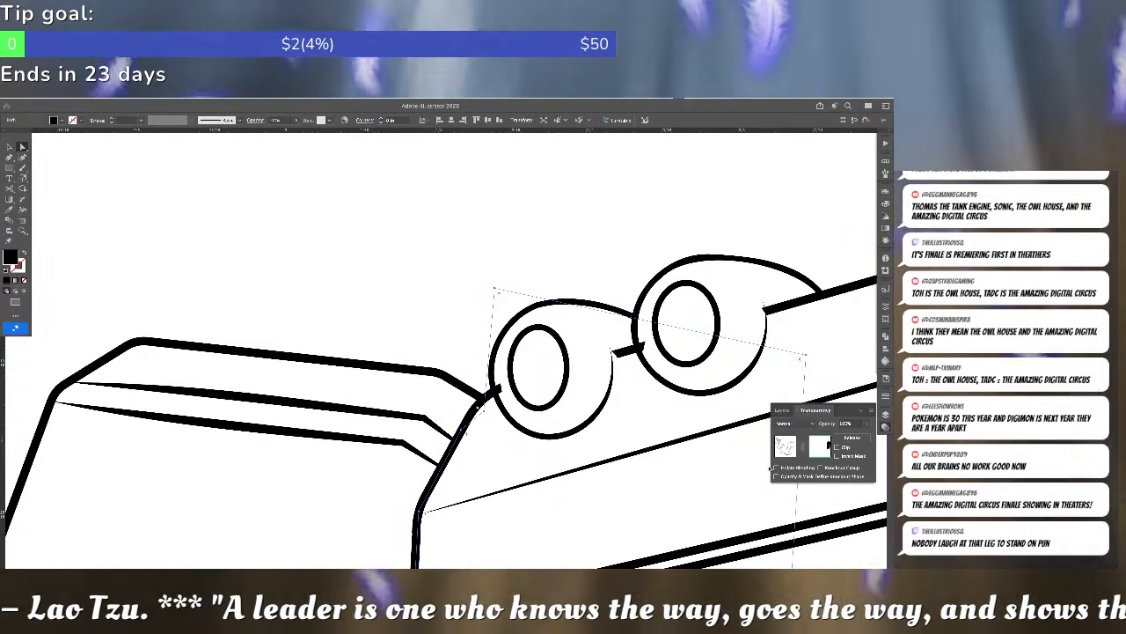
- Open the chest outline's opacity mask and reshape its cutouts so the line meets the edges of the two small round lights
left_click(786, 453)
left_click(823, 304)
key("v")
left_click(836, 296)
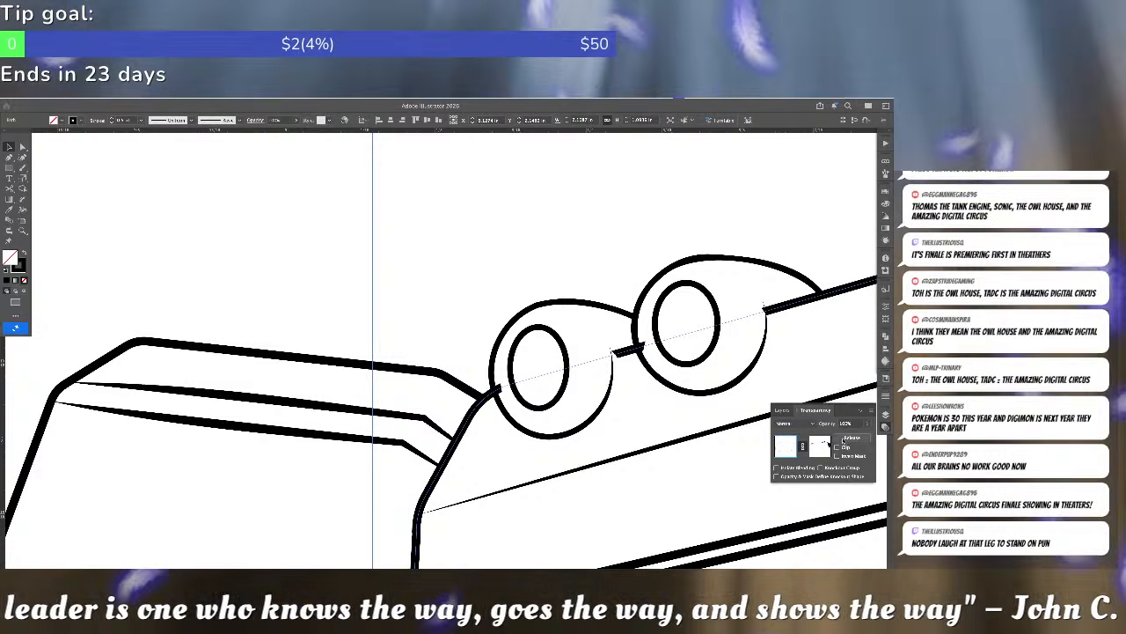
left_click(824, 446)
key("a")
left_click(570, 366)
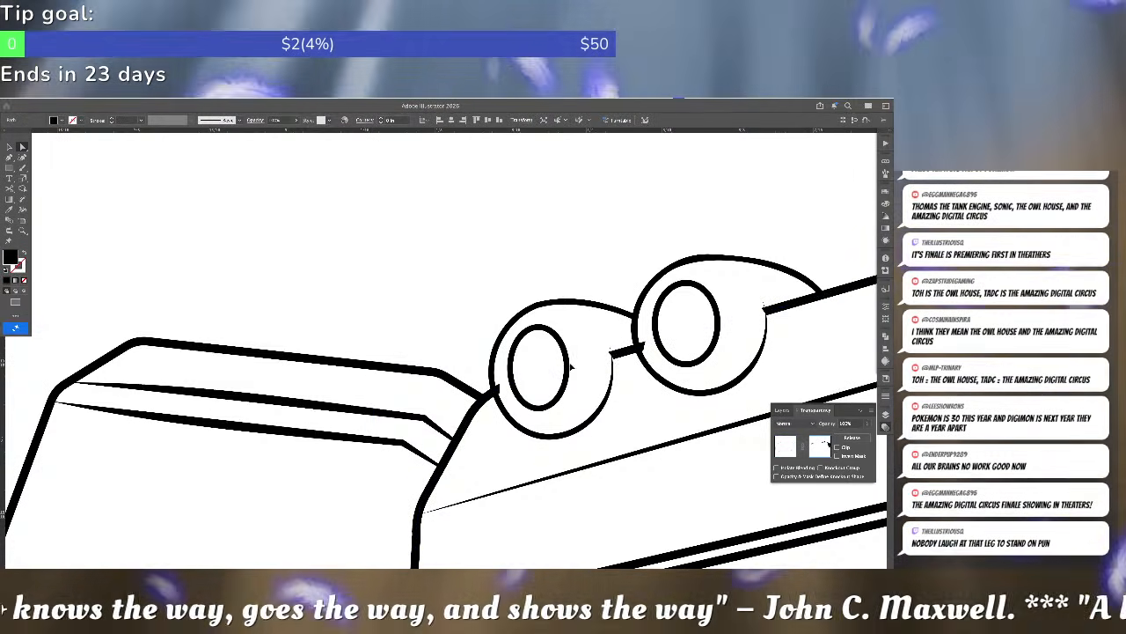
left_click_drag(571, 366, 615, 358)
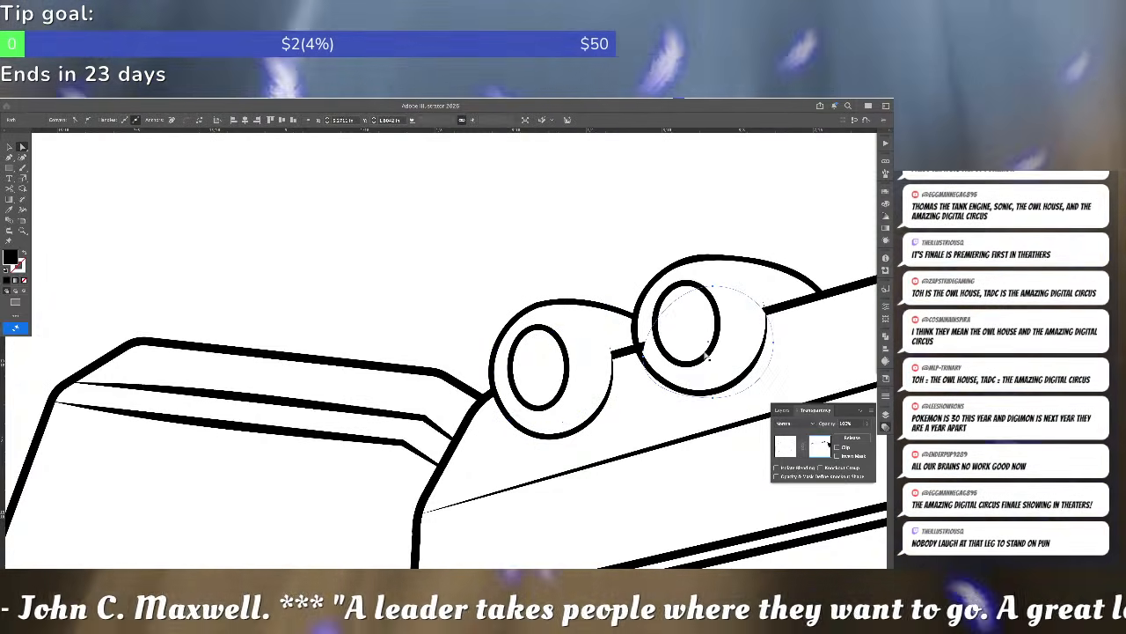
left_click_drag(722, 357, 768, 311)
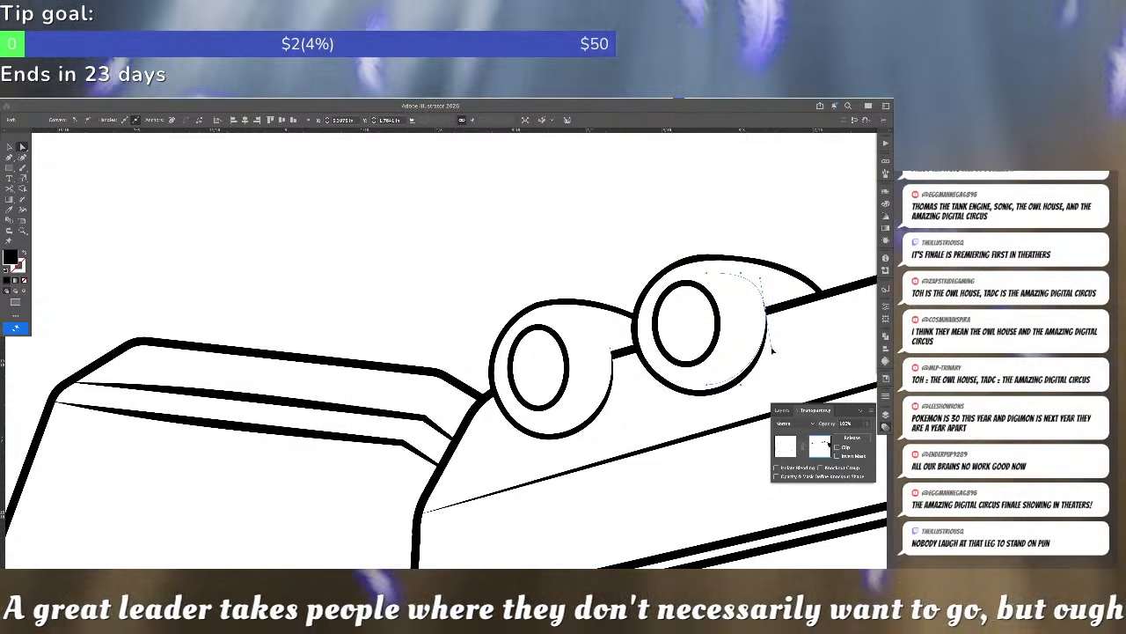
left_click(813, 342)
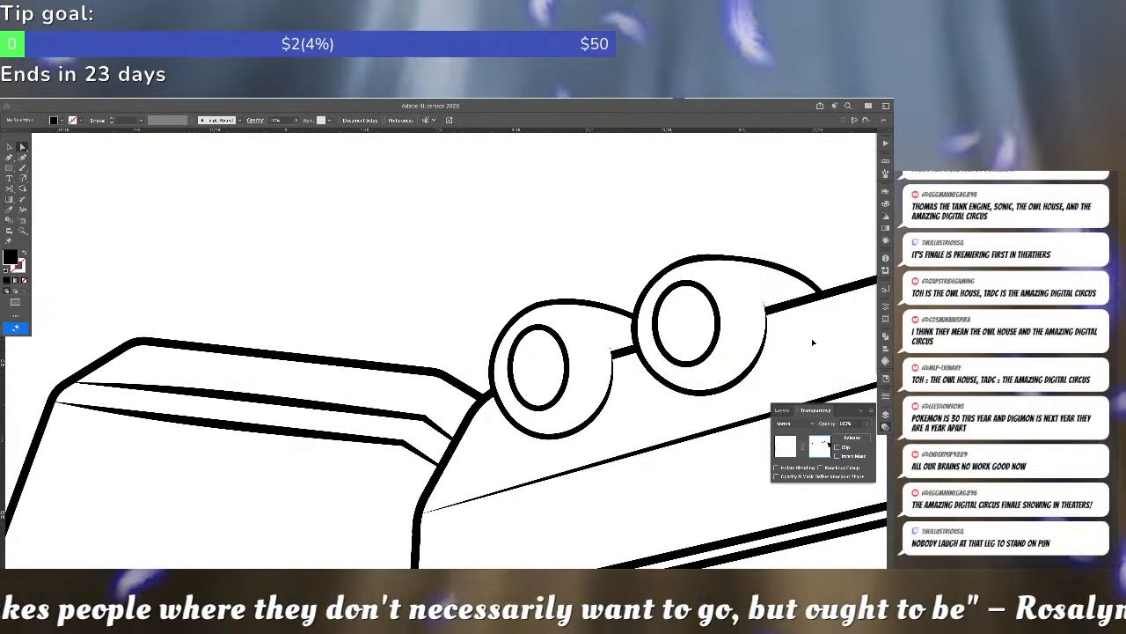
- Leave mask editing and examine the whole figure's line art, including the masked raised arm
key("ctrl+minus")
key("ctrl+minus")
key("ctrl+minus")
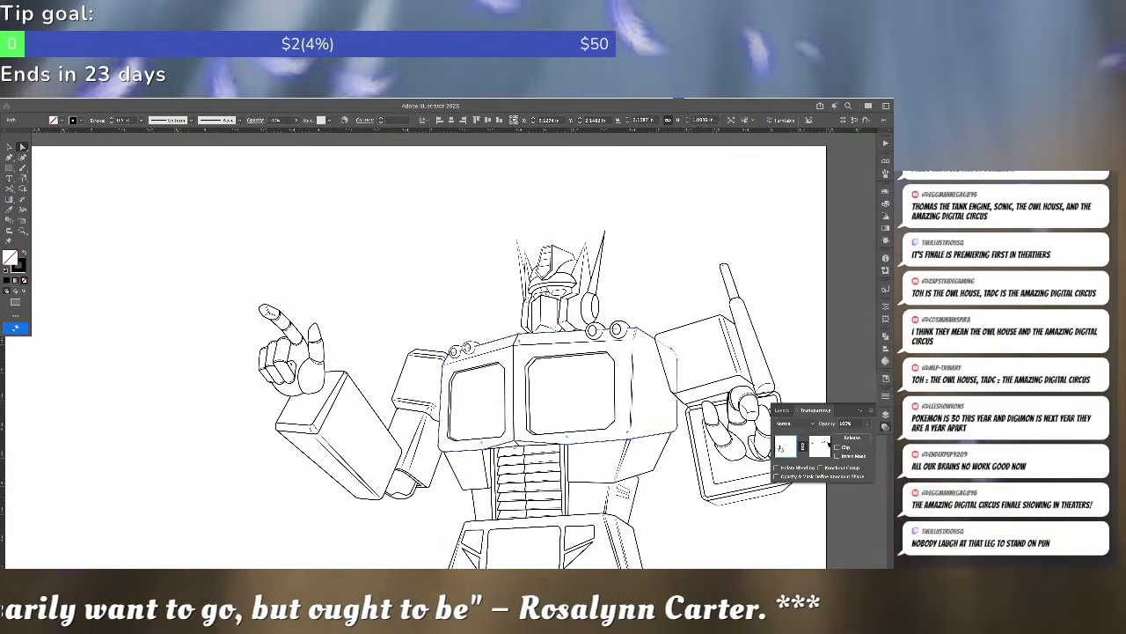
left_click(411, 406)
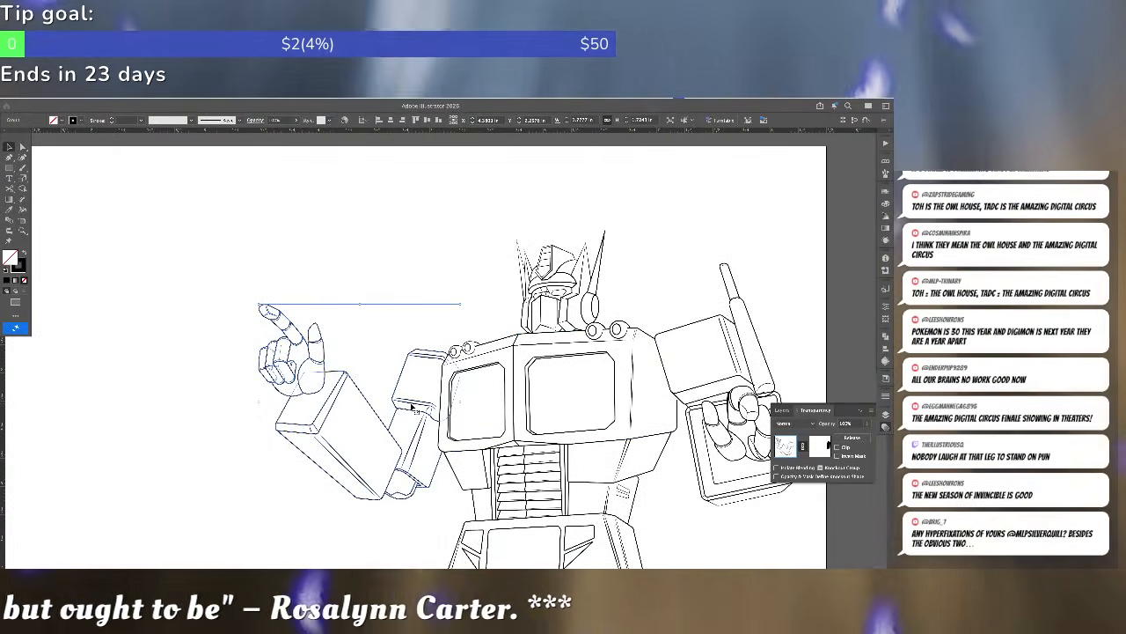
left_click(413, 387)
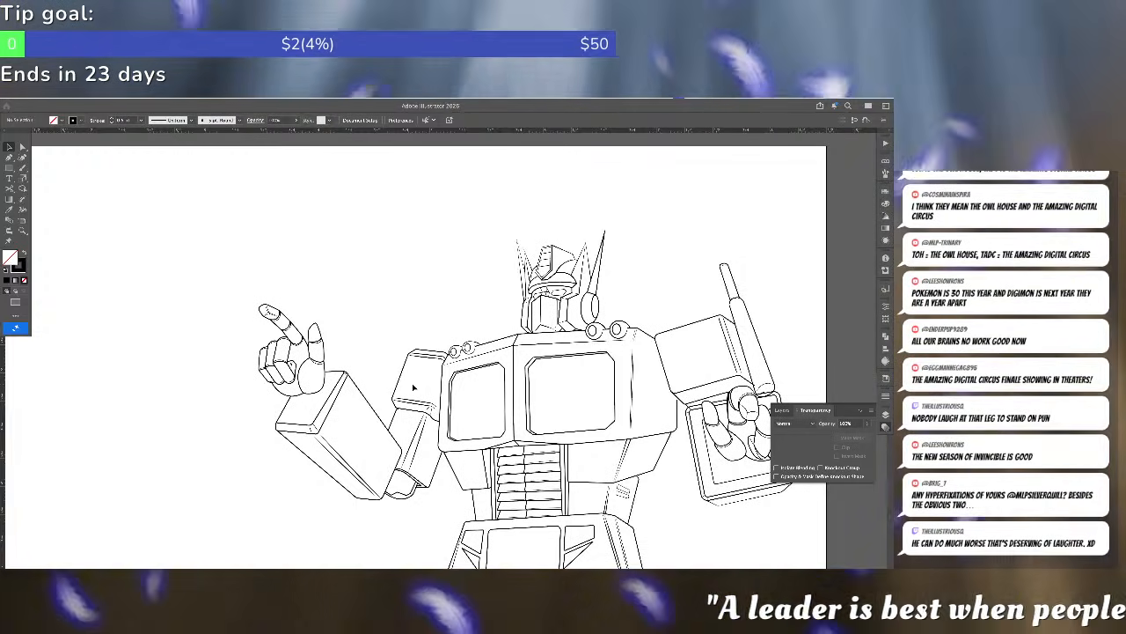
key("ctrl+minus")
key("ctrl+minus")
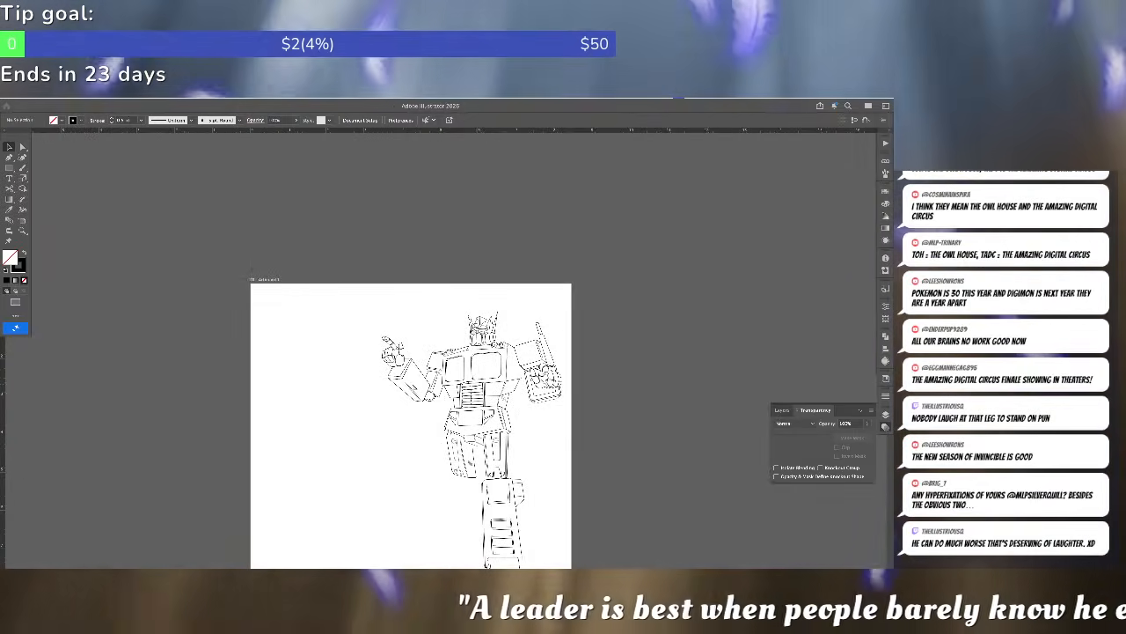
key("ctrl+plus")
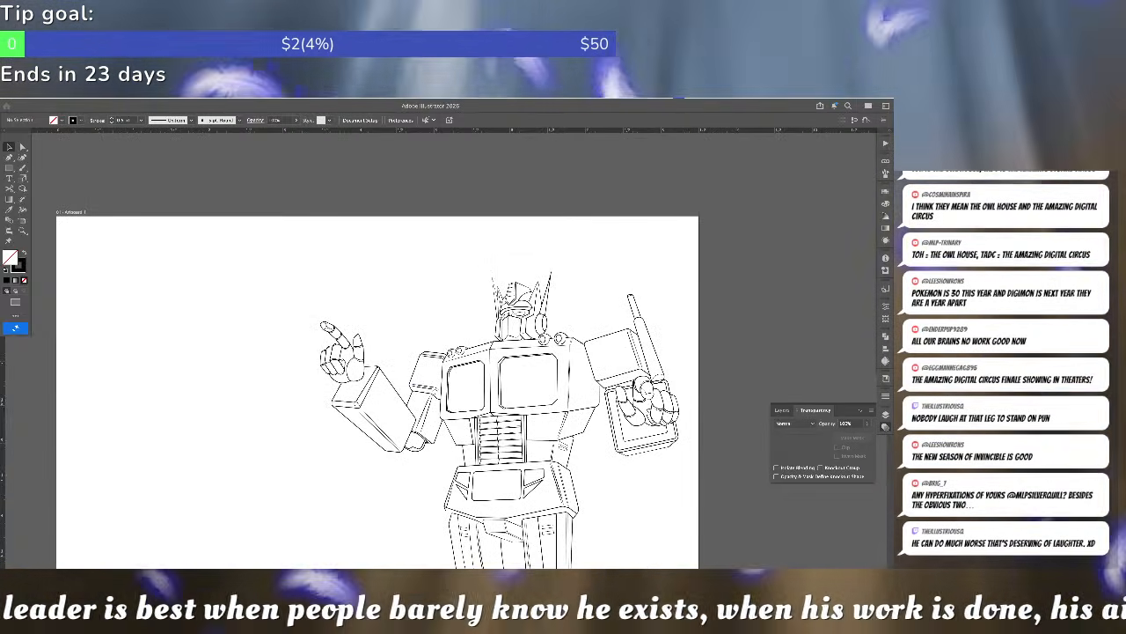
key("super+Tab")
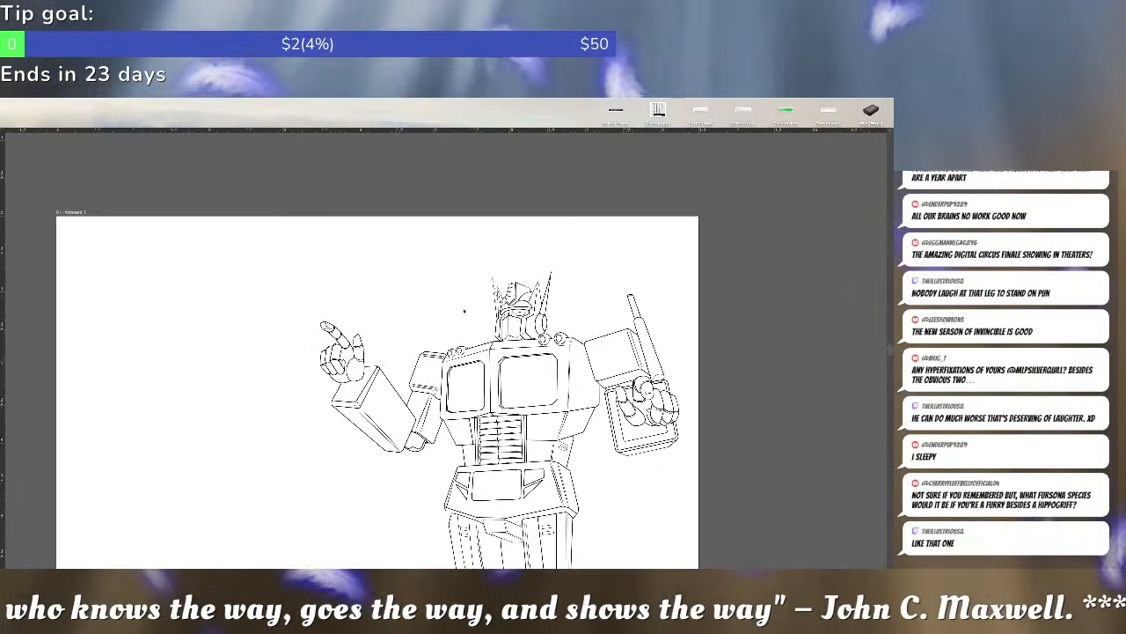
key("Tab")
- Round the corners of the two inner bevel lines along the shoulder's upper edge where they bend toward the chest
scroll(464, 311, "up", 5)
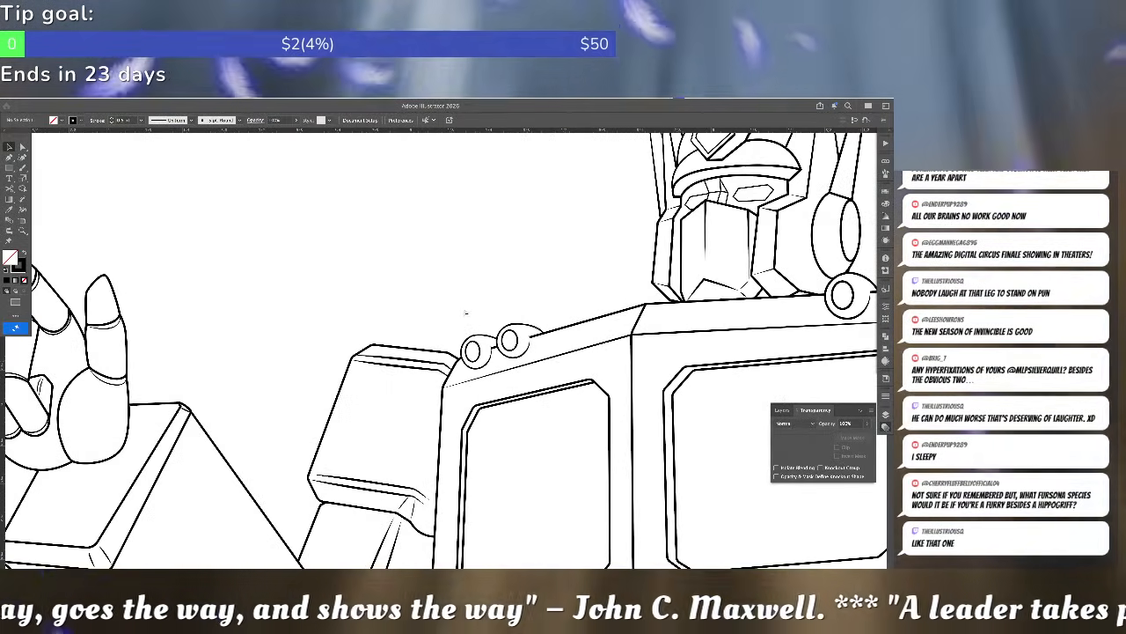
key("a")
left_click(440, 374)
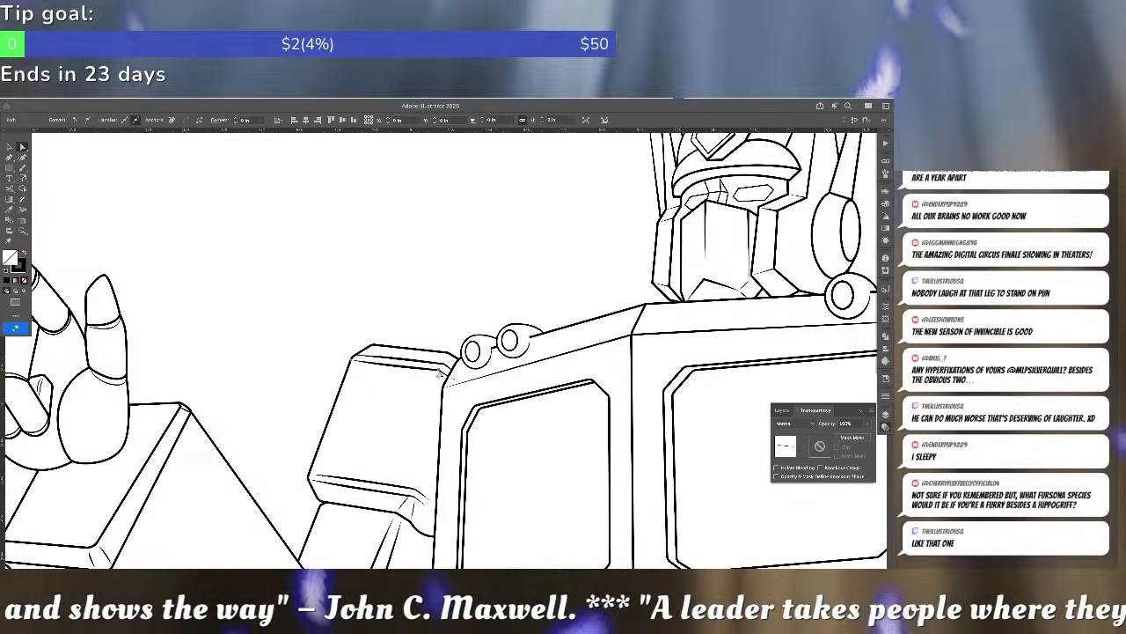
scroll(444, 373, "up", 3)
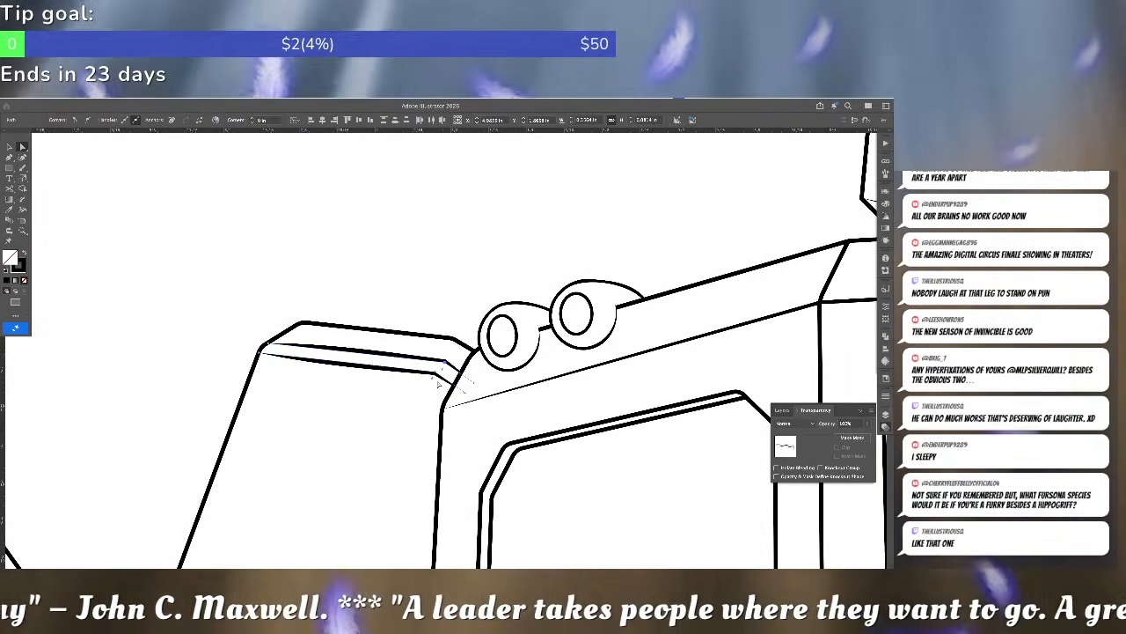
left_click(424, 402)
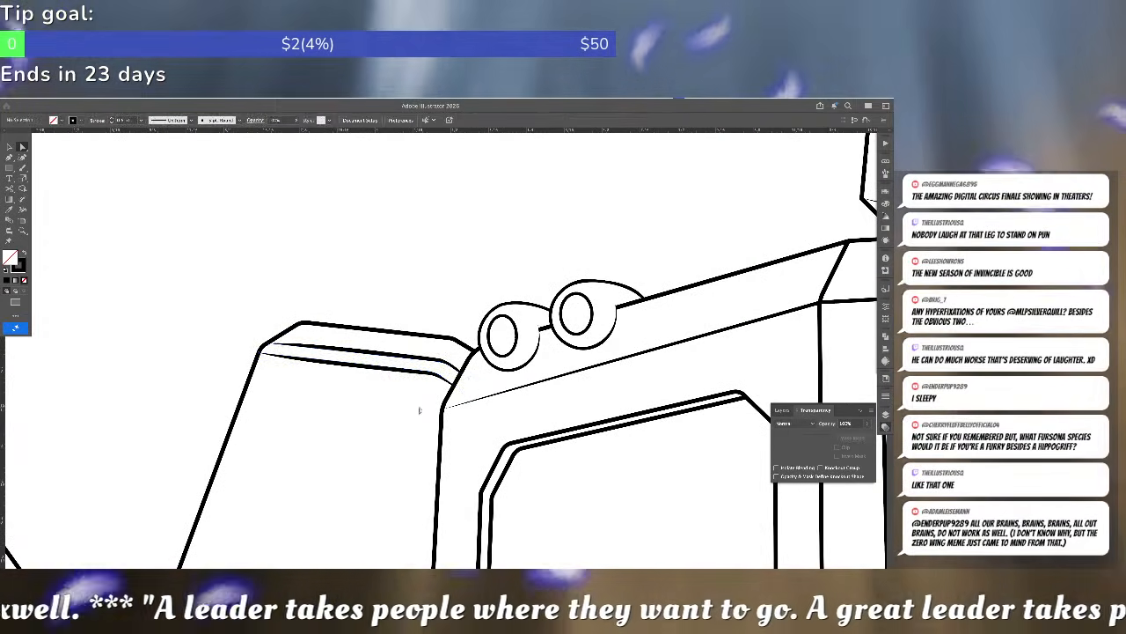
- Draw two long, nearly parallel lines down the shoulder block beside the chest, between its upper and lower bevels
left_click_drag(407, 443, 441, 336)
key("p")
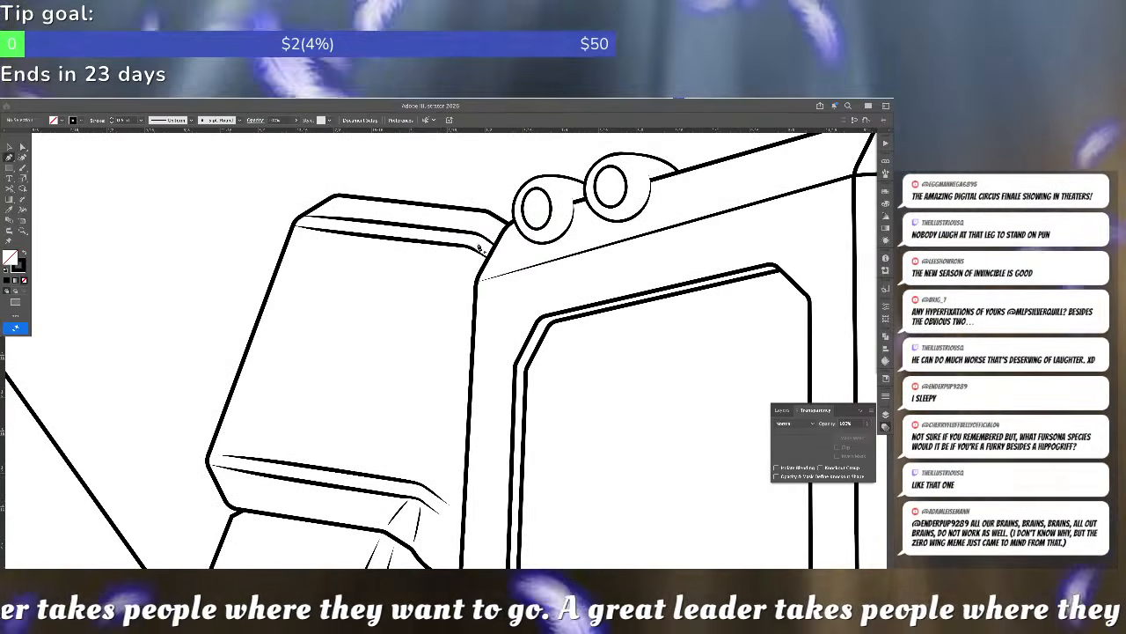
left_click(463, 253)
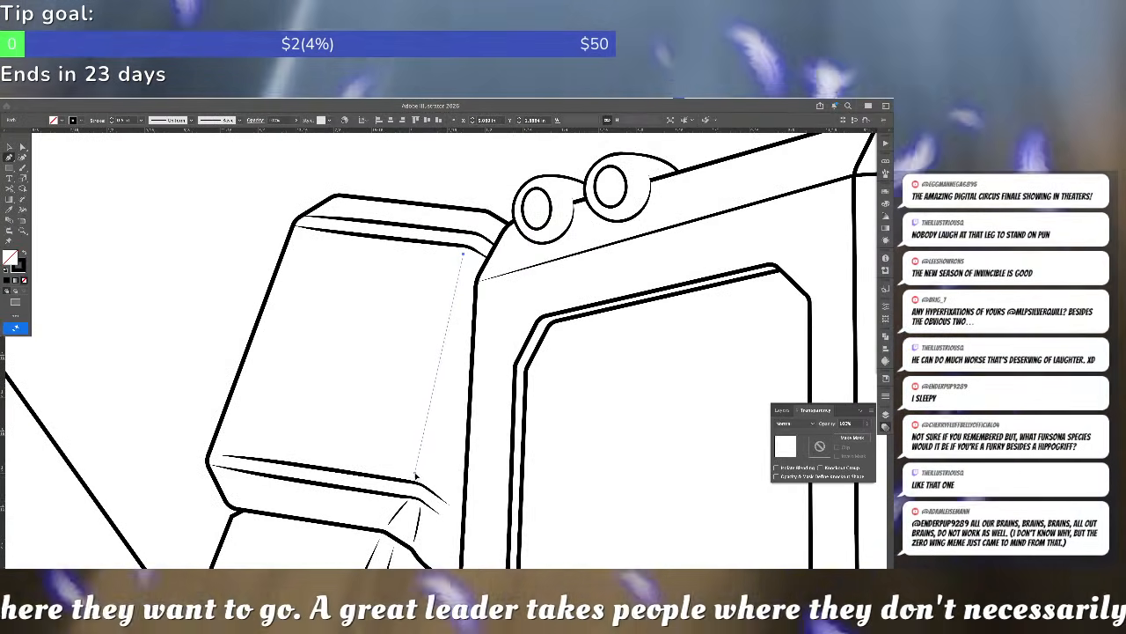
left_click(416, 475)
key("v")
left_click_drag(464, 255, 473, 264)
mouse_move(423, 475)
left_mouse_down()
mouse_move(431, 482)
mouse_move(415, 480)
left_mouse_up()
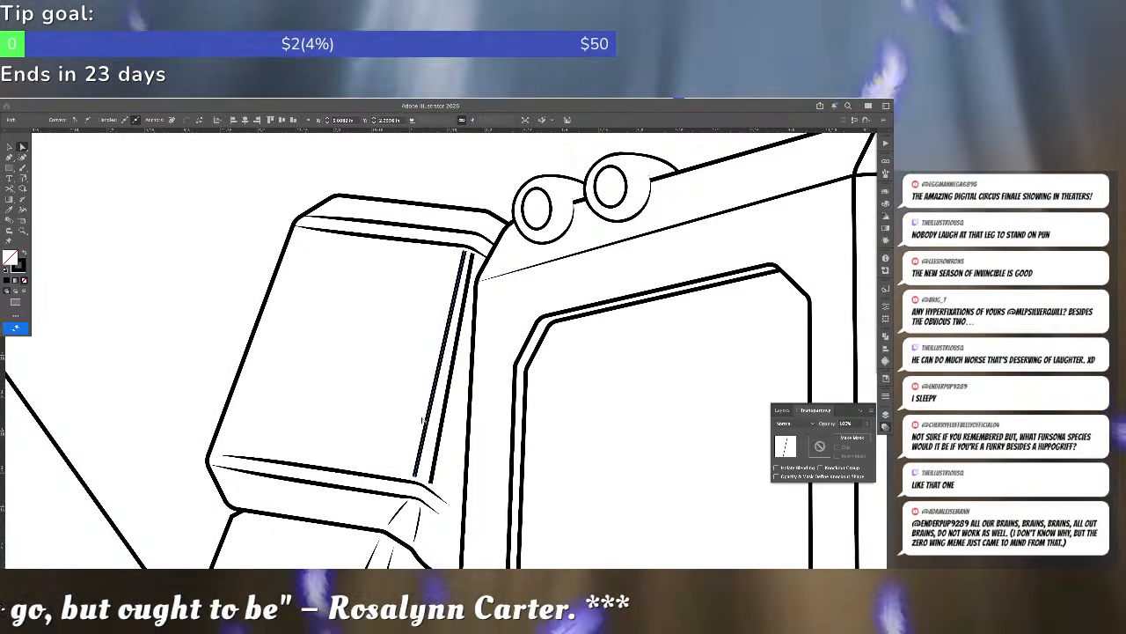
- Give both long shoulder lines a tapered width profile and a 0.25 pt stroke weight
left_click(444, 418, "shift")
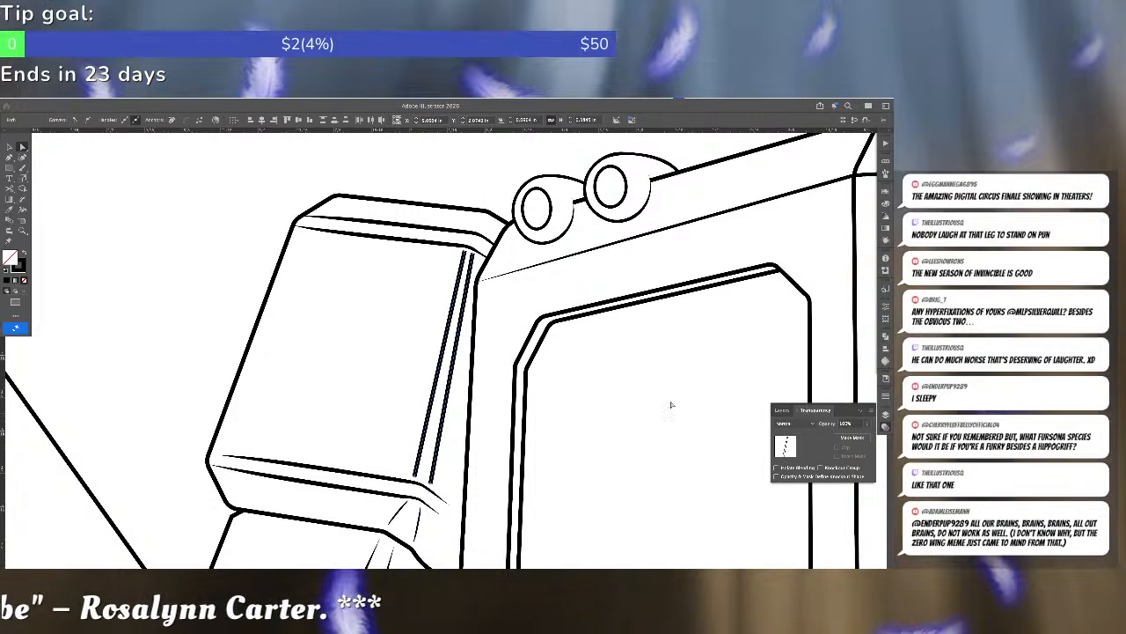
left_click(885, 396)
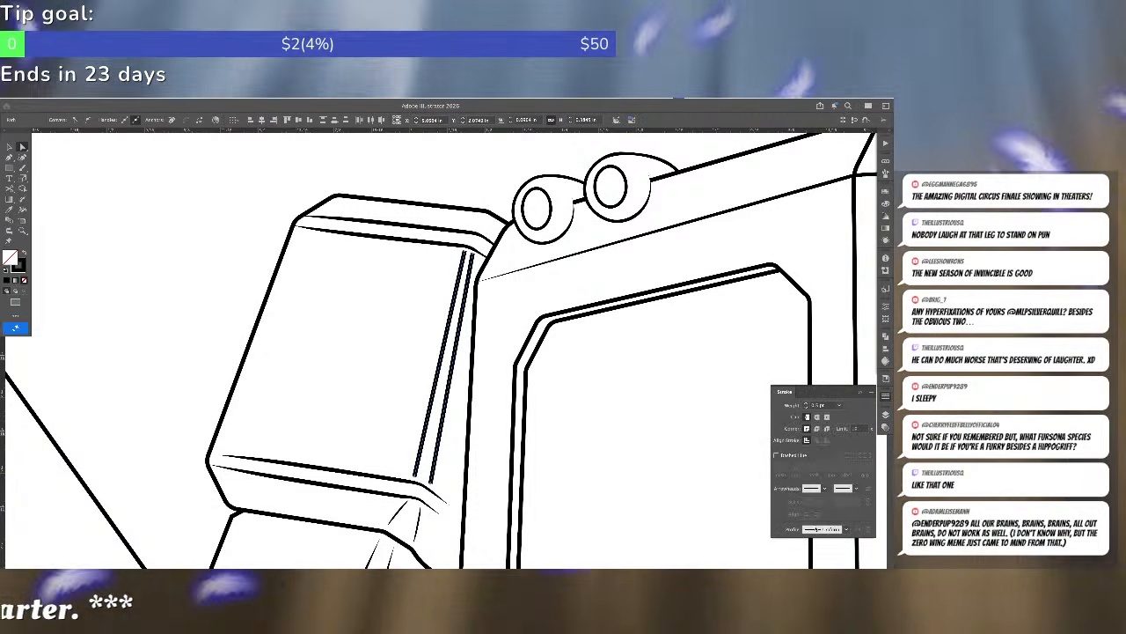
left_click(822, 529)
left_click(818, 497)
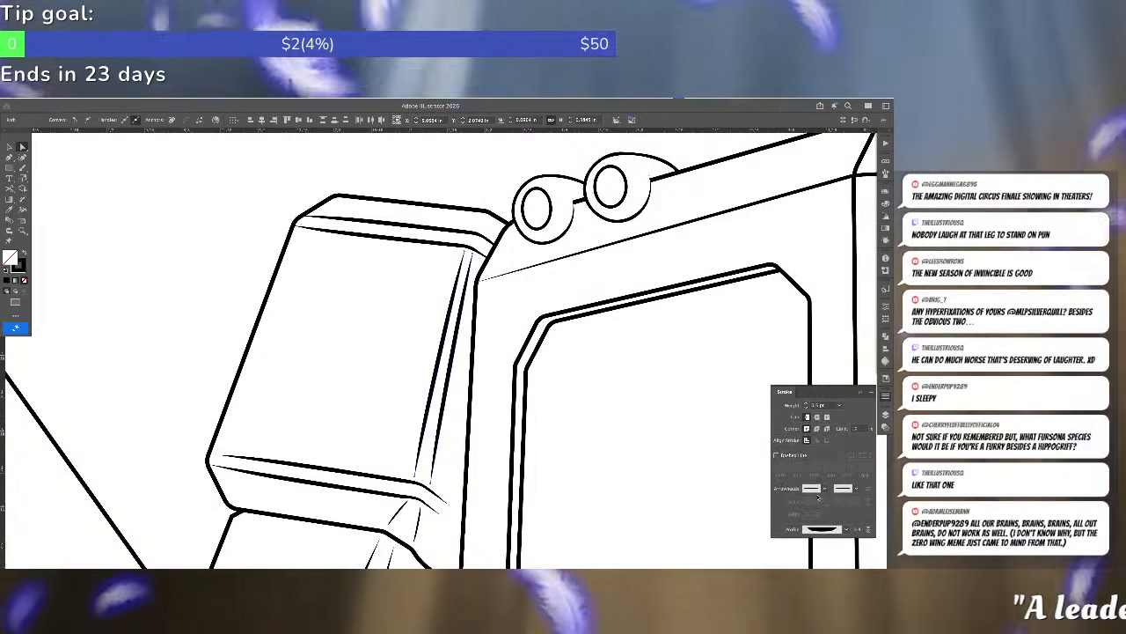
left_click(806, 407)
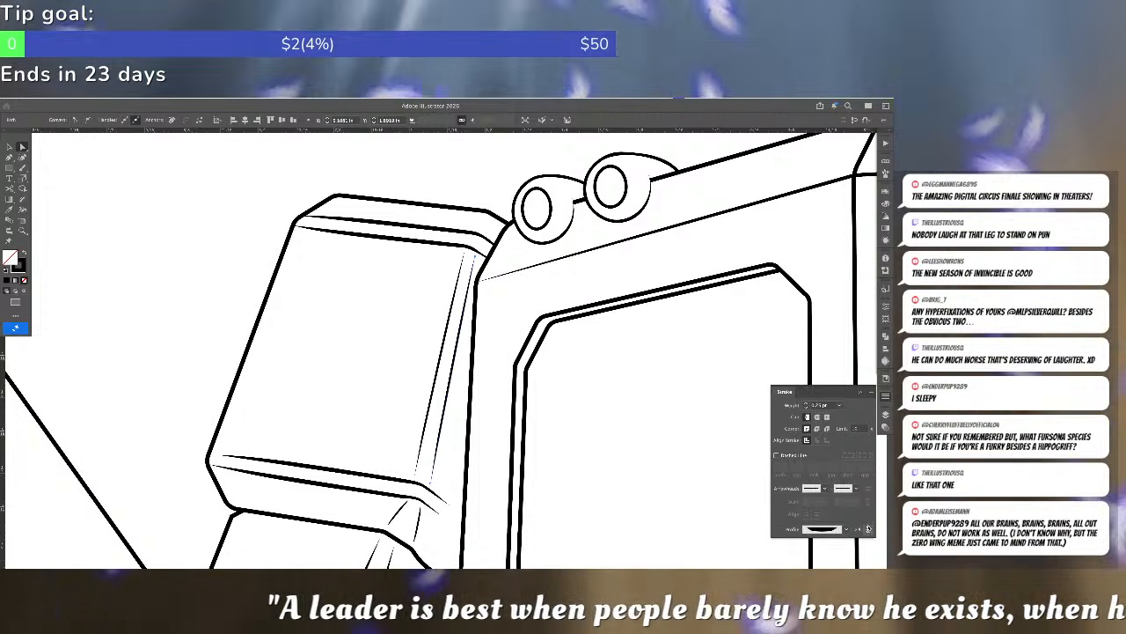
left_click(646, 385)
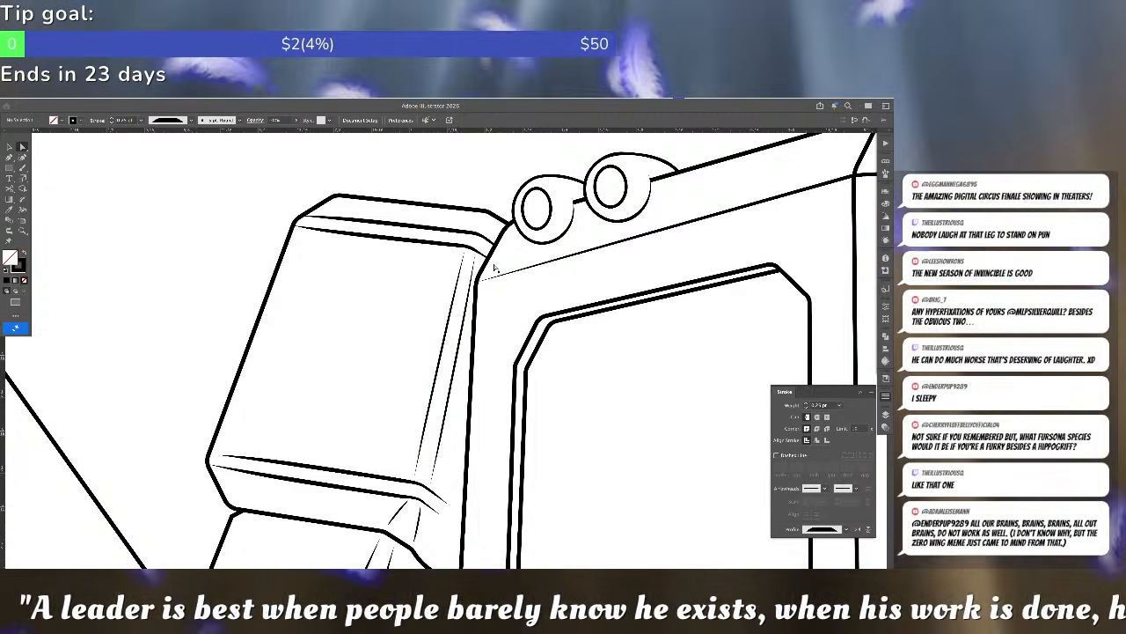
- Draw two short lines from the bend in the shoulder's upper bevel toward the outline's corner
key("p")
left_click(471, 225)
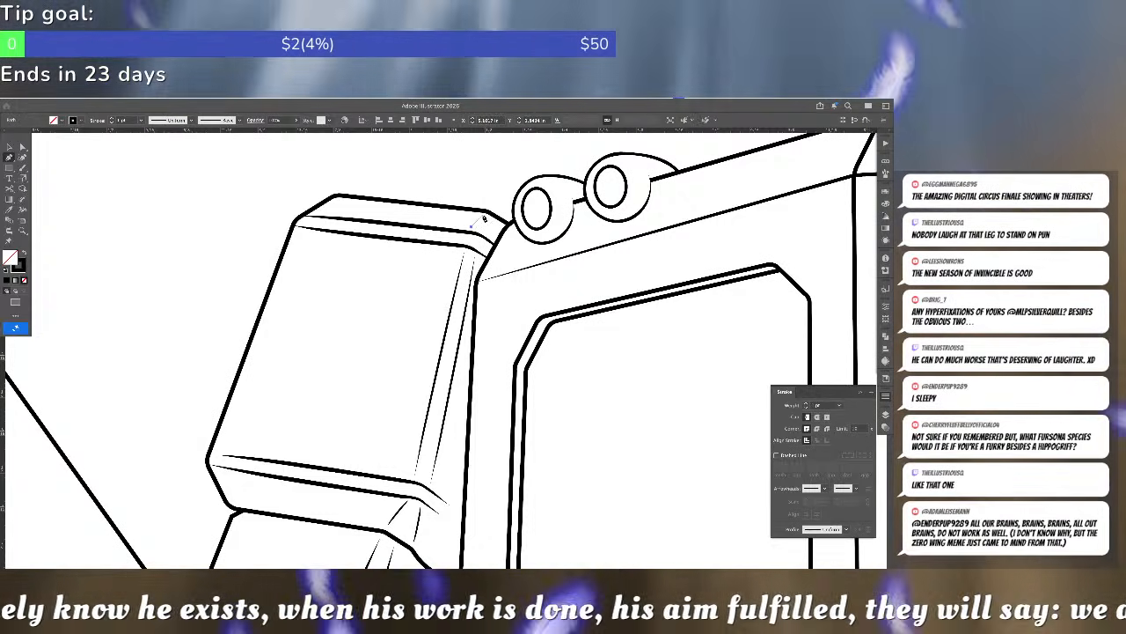
left_click(484, 216)
key("Escape")
left_click(484, 232)
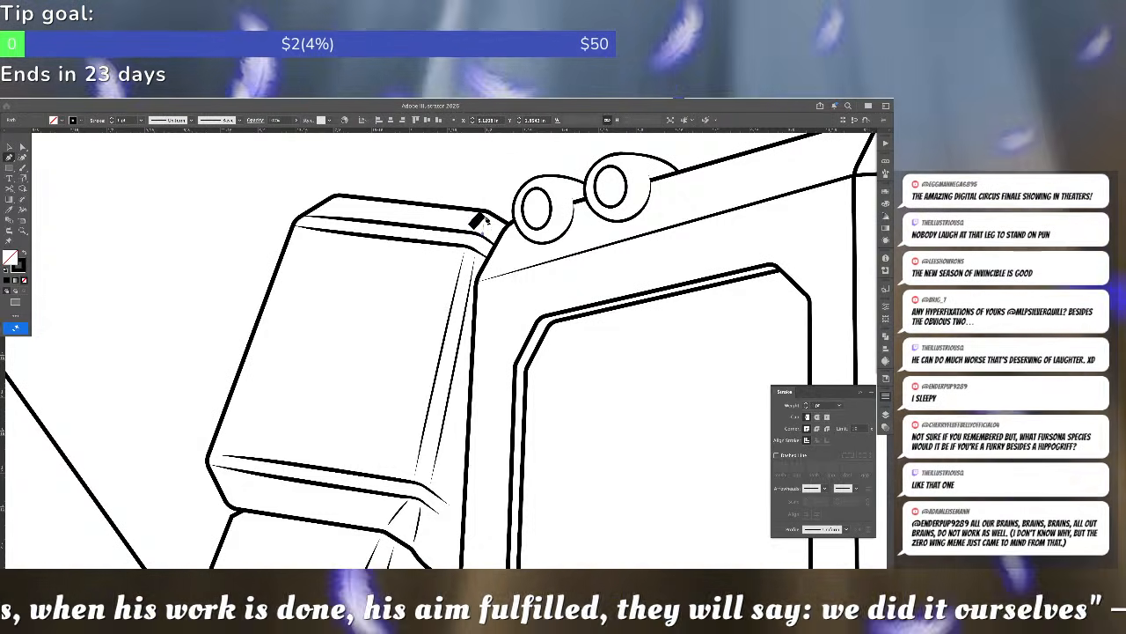
left_click(488, 219)
- Select both short bevel lines and match their stroke to the thin long shoulder lines with the Eyedropper
key("a")
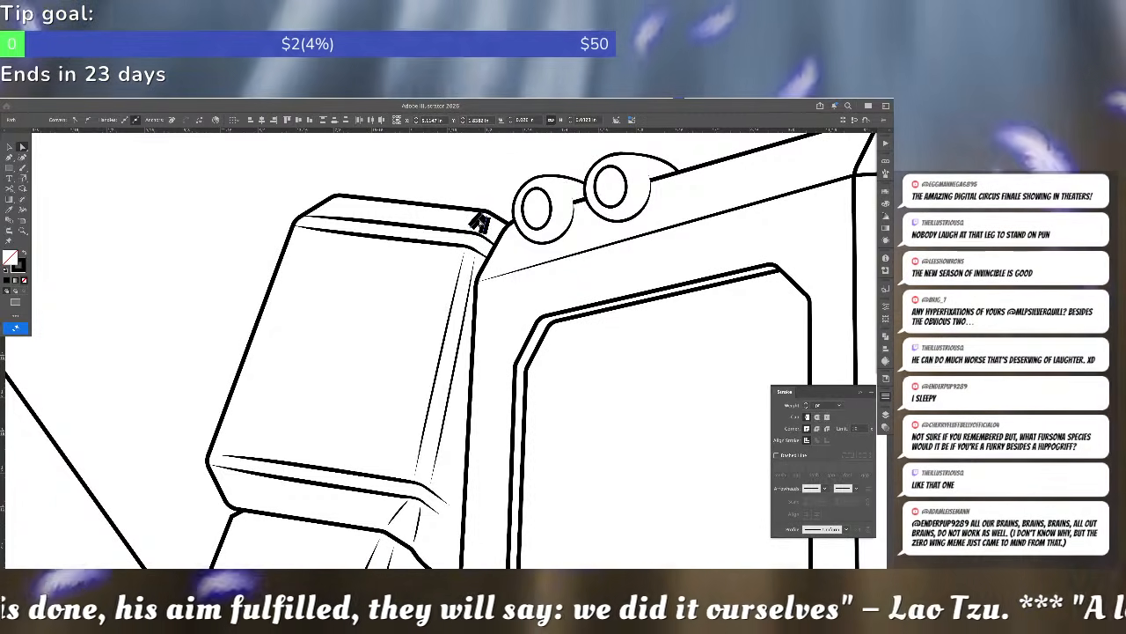
left_click_drag(495, 210, 466, 281)
key("i")
left_click(465, 303)
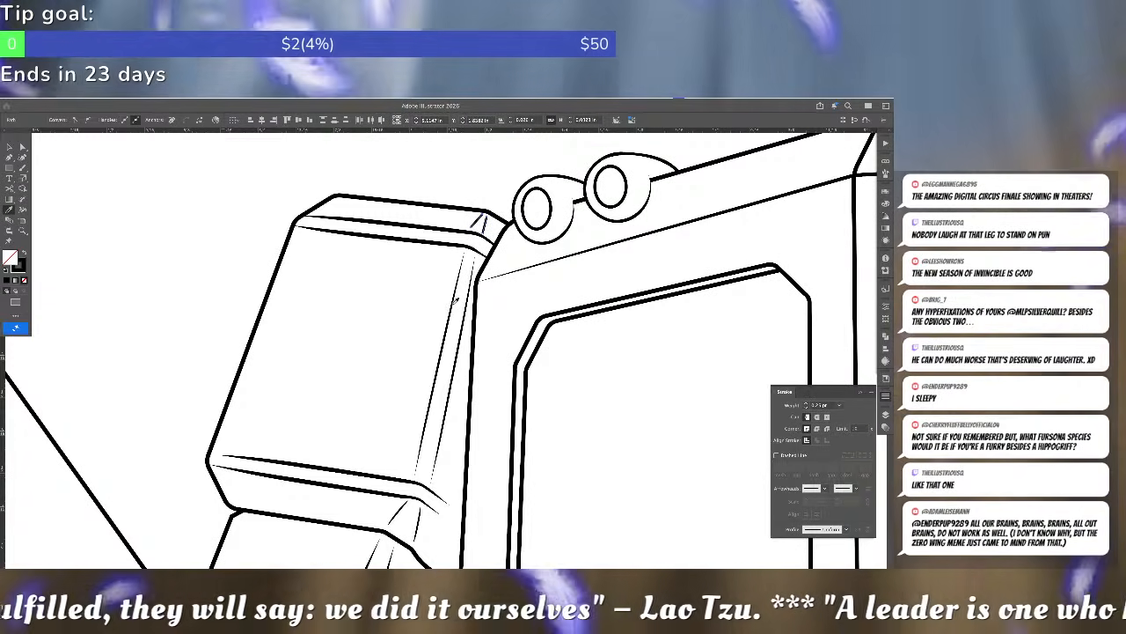
- Apply a one-sided tapered width profile to both short bevel lines at the shoulder's upper corner
left_click(840, 533)
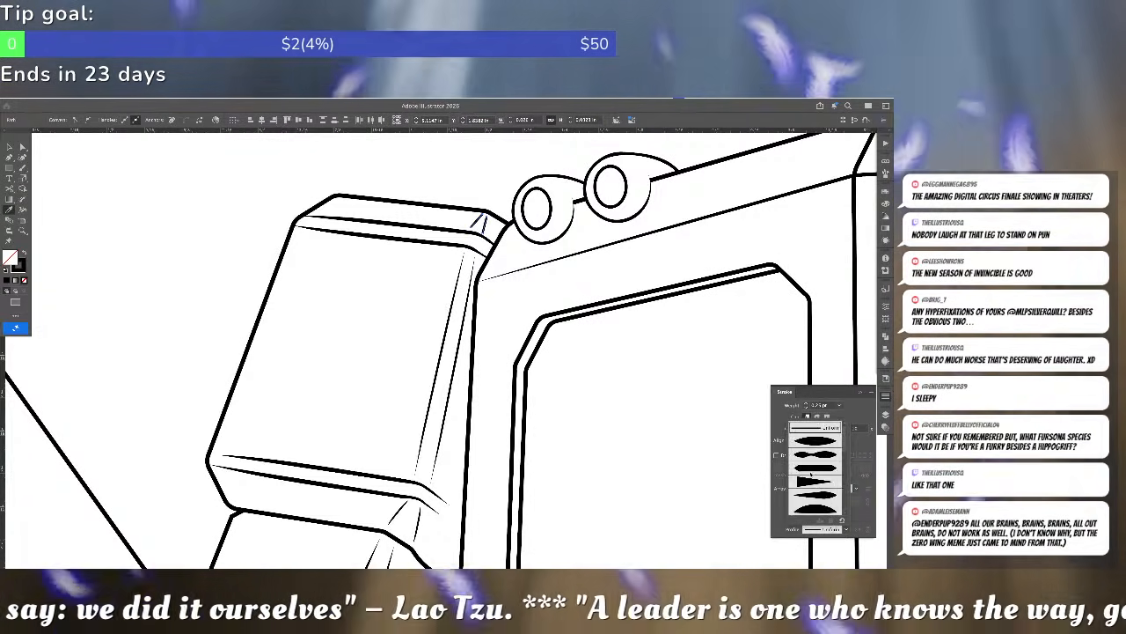
left_click(807, 489)
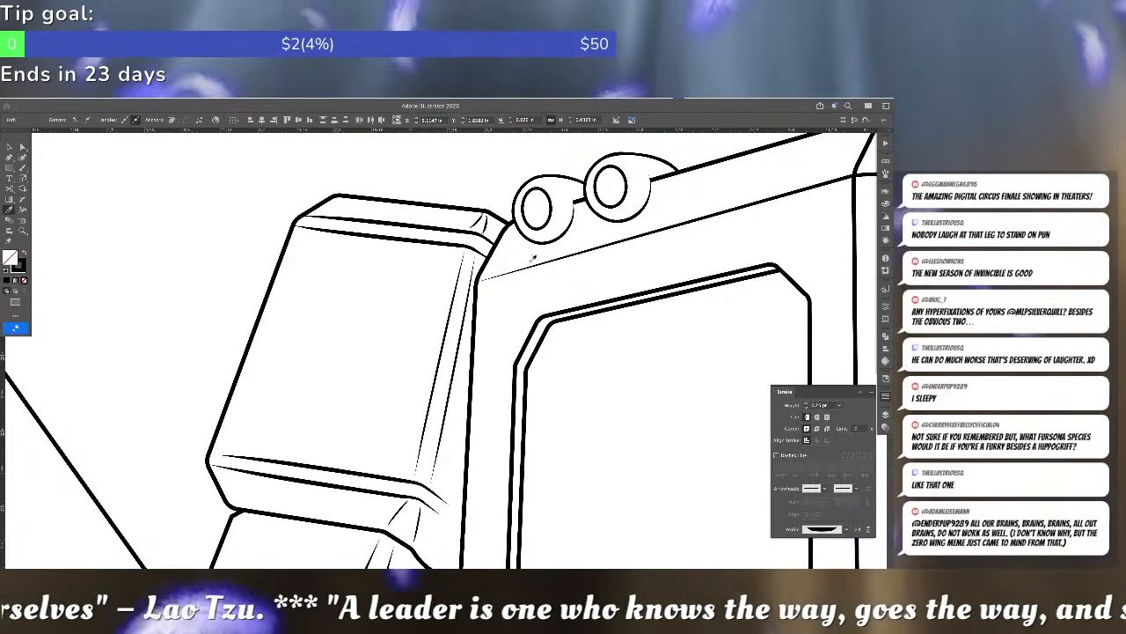
key("v")
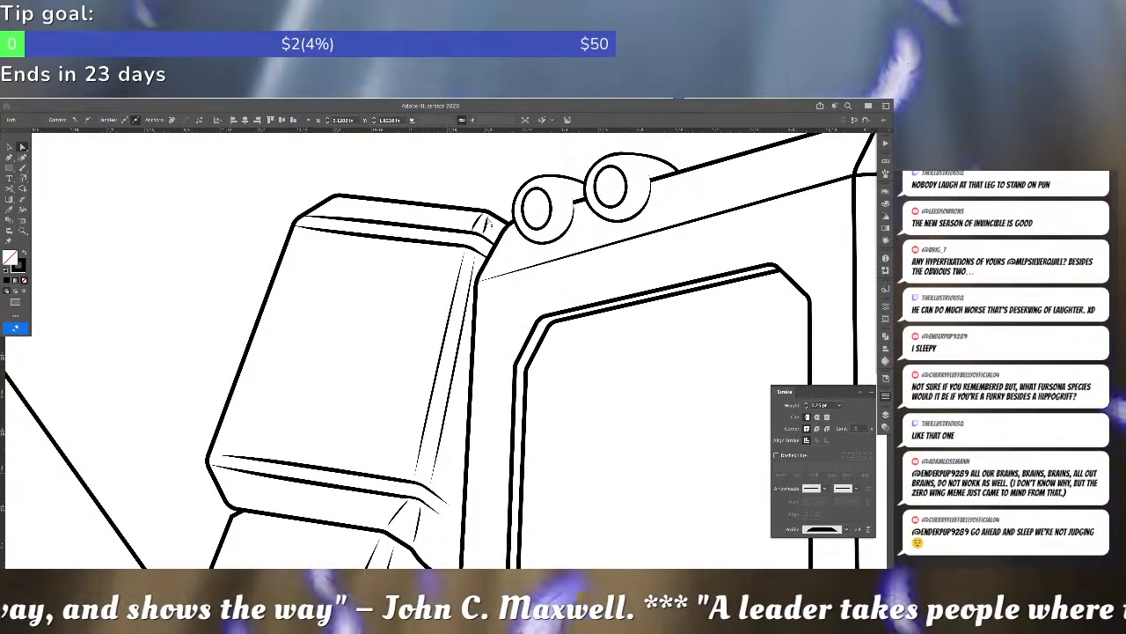
- Select both short bevel lines, set their stroke weight to 0.15 pt, and deselect them
left_click(482, 222)
left_click(480, 225)
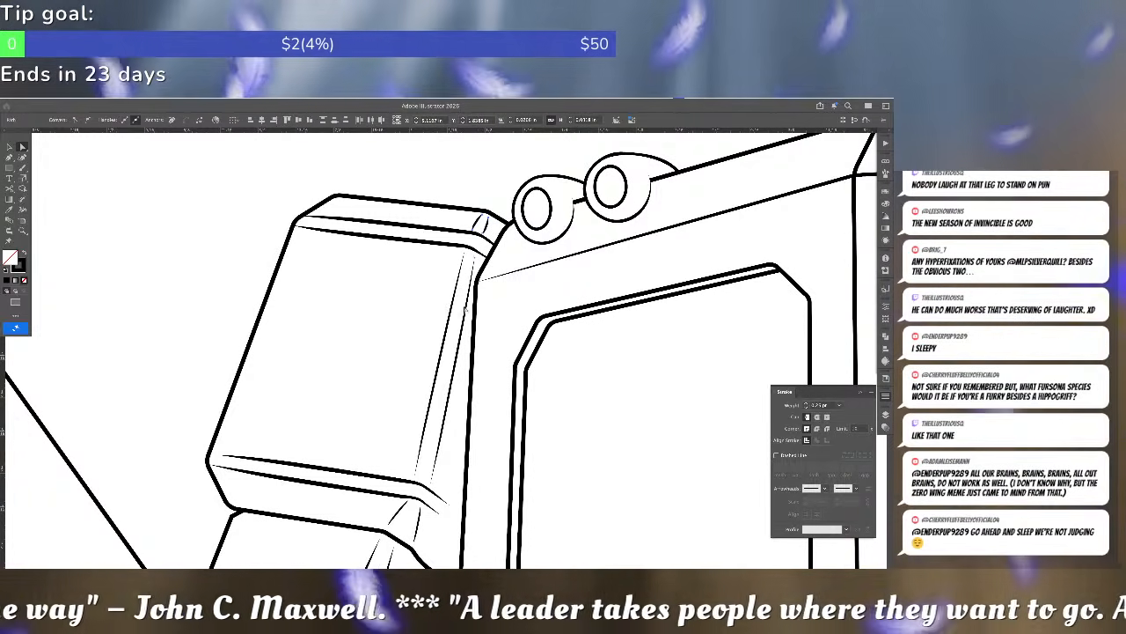
key("i")
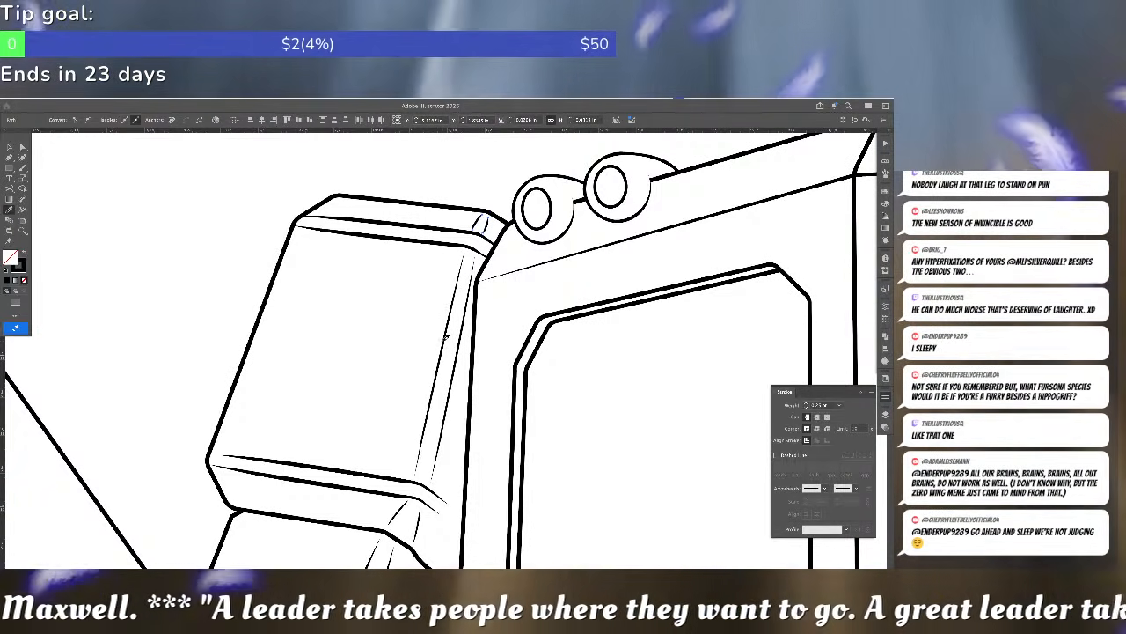
left_click_drag(830, 408, 764, 374)
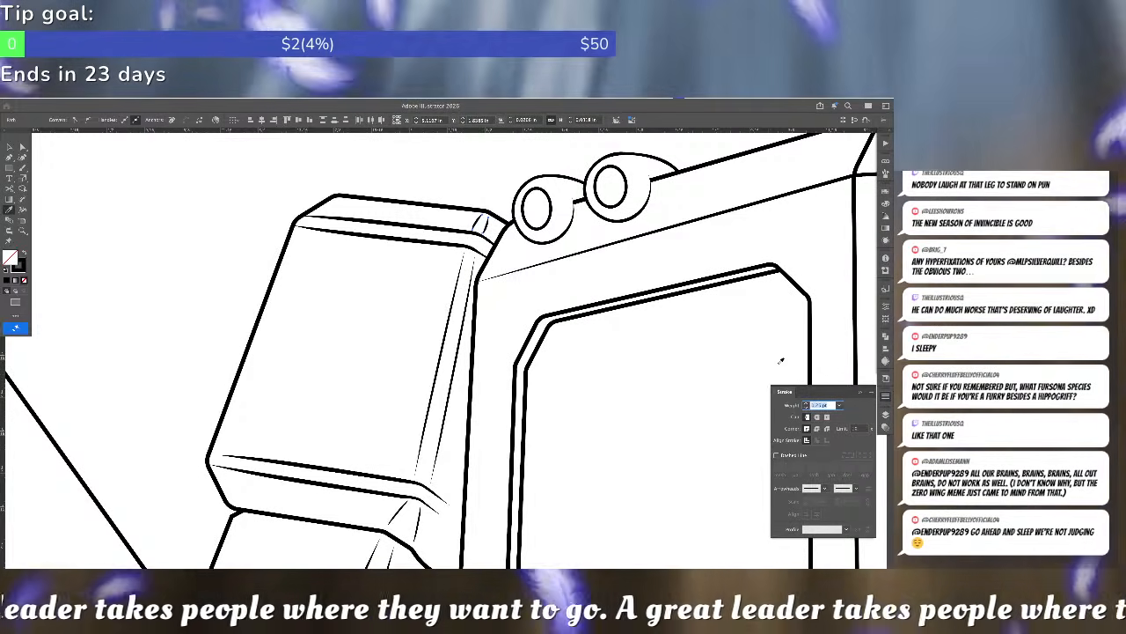
type(".15")
key("Return")
key("super+shift+a")
key("a")
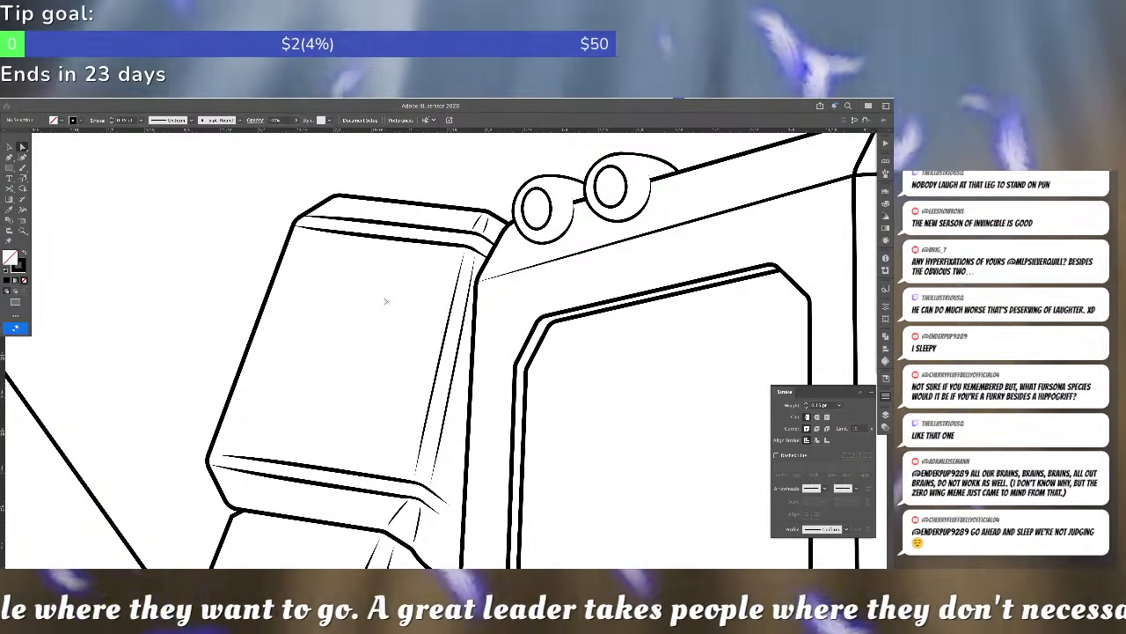
- Turn on the colour reference layer and frame the robot's upper body and raised arm
key("super+minus")
key("super+minus")
key("super+minus")
key("super+minus")
key("super+minus")
key("super+minus")
key("super+minus")
key("super+minus")
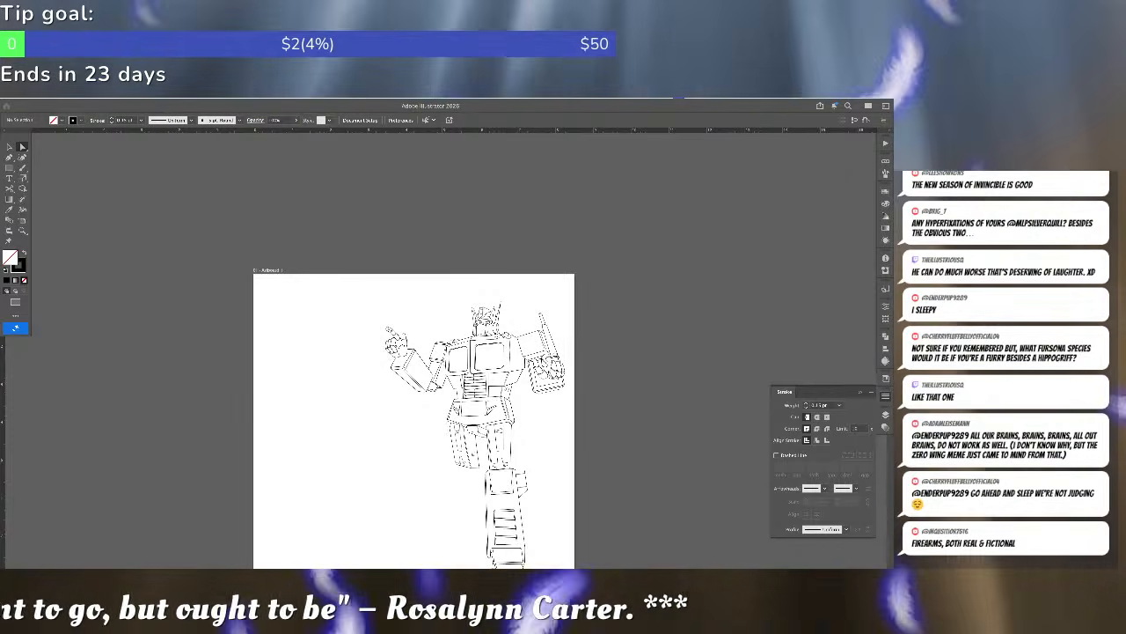
key("v")
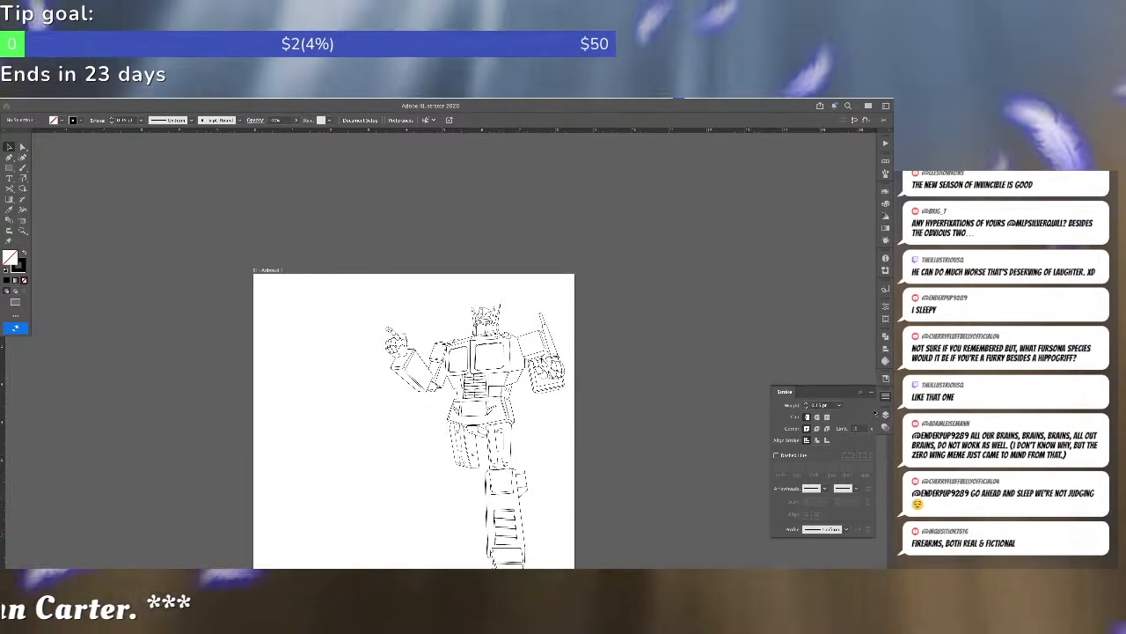
left_click(885, 414)
left_click(702, 421)
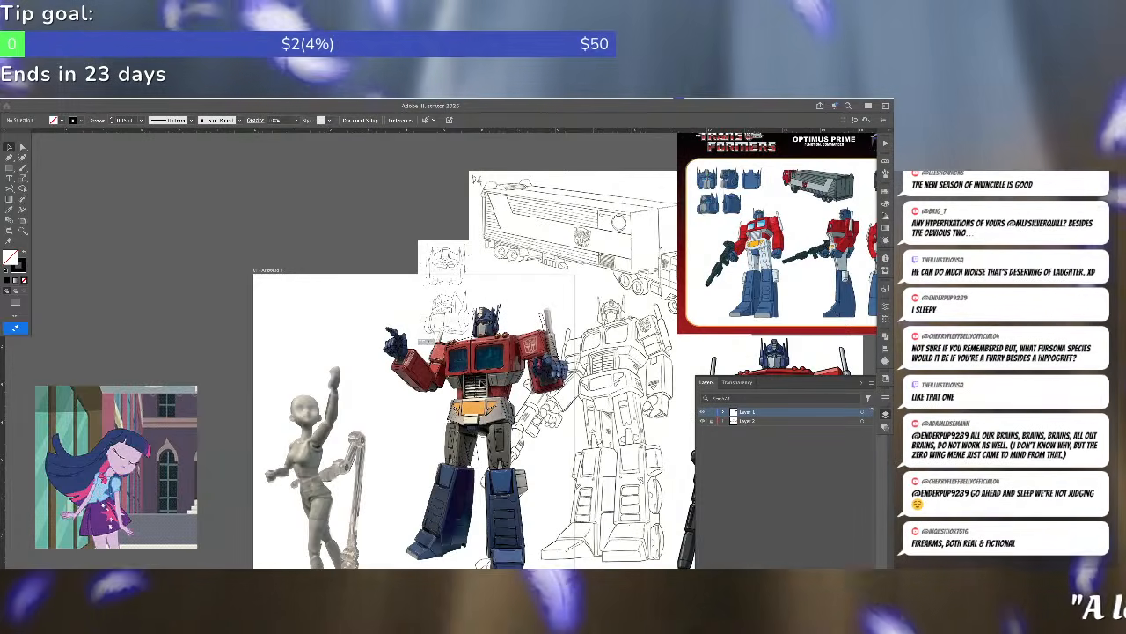
scroll(484, 382, "up", 3)
left_click_drag(449, 340, 561, 440)
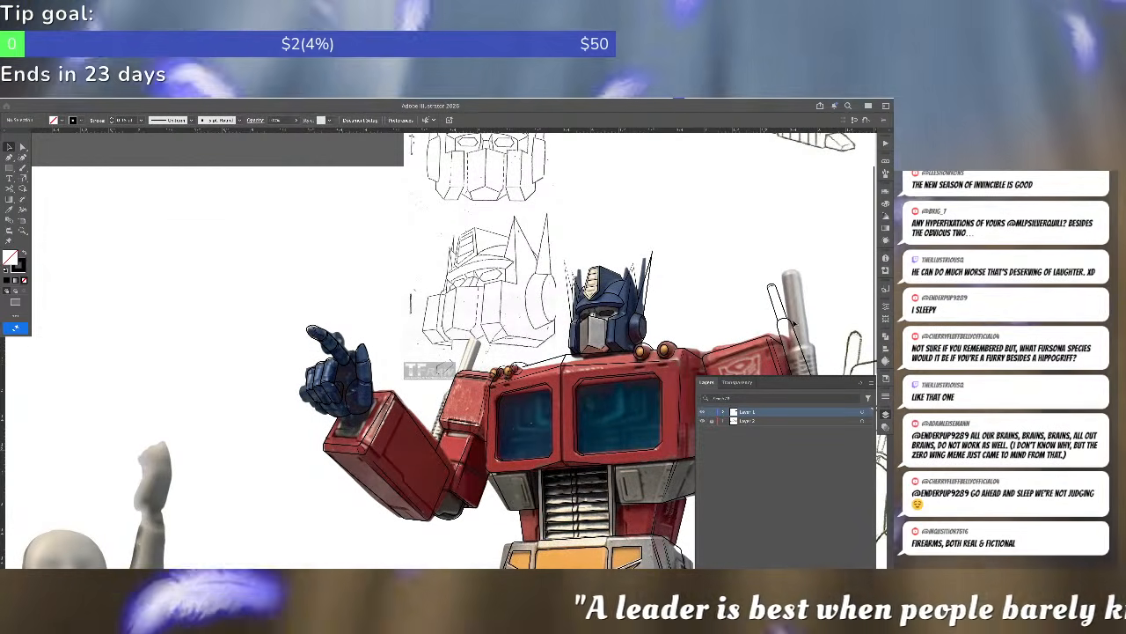
- Draw a narrow upright rectangle on the blank area above the raised hand and round its corners
key("b")
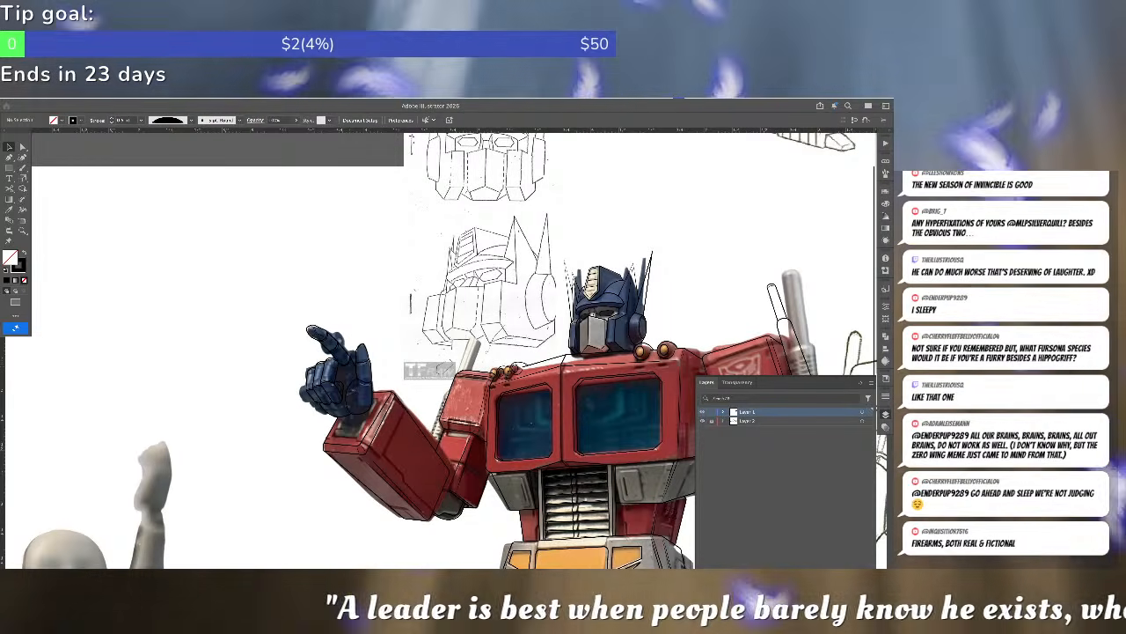
left_click(8, 167)
mouse_move(153, 220)
left_mouse_down()
mouse_move(196, 315)
mouse_move(175, 342)
left_mouse_up()
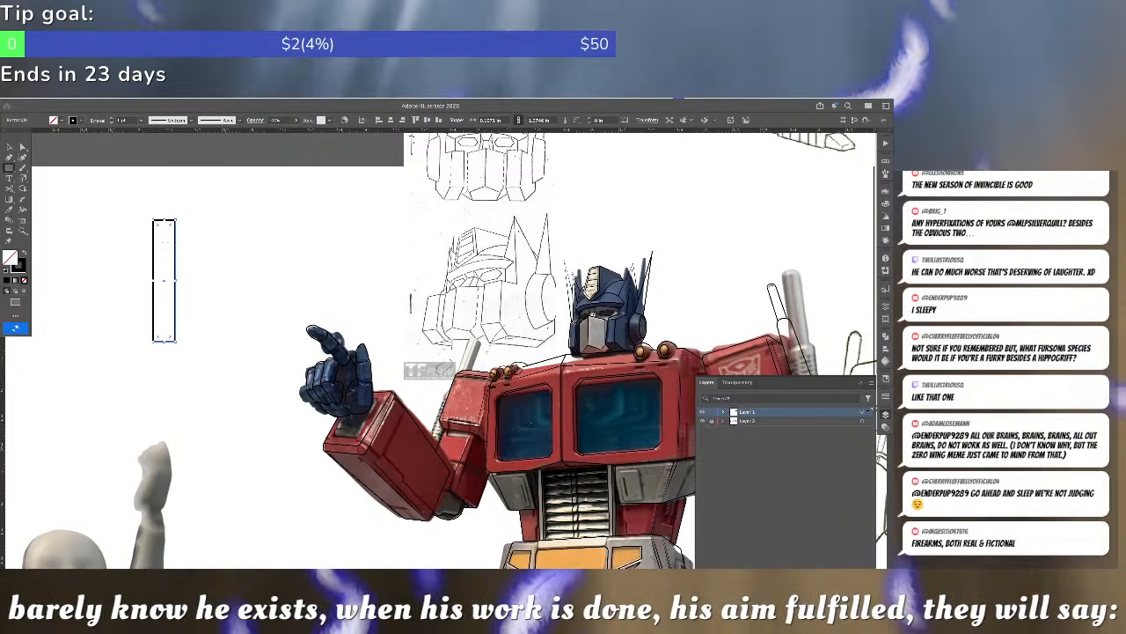
key("a")
left_click_drag(158, 226, 162, 231)
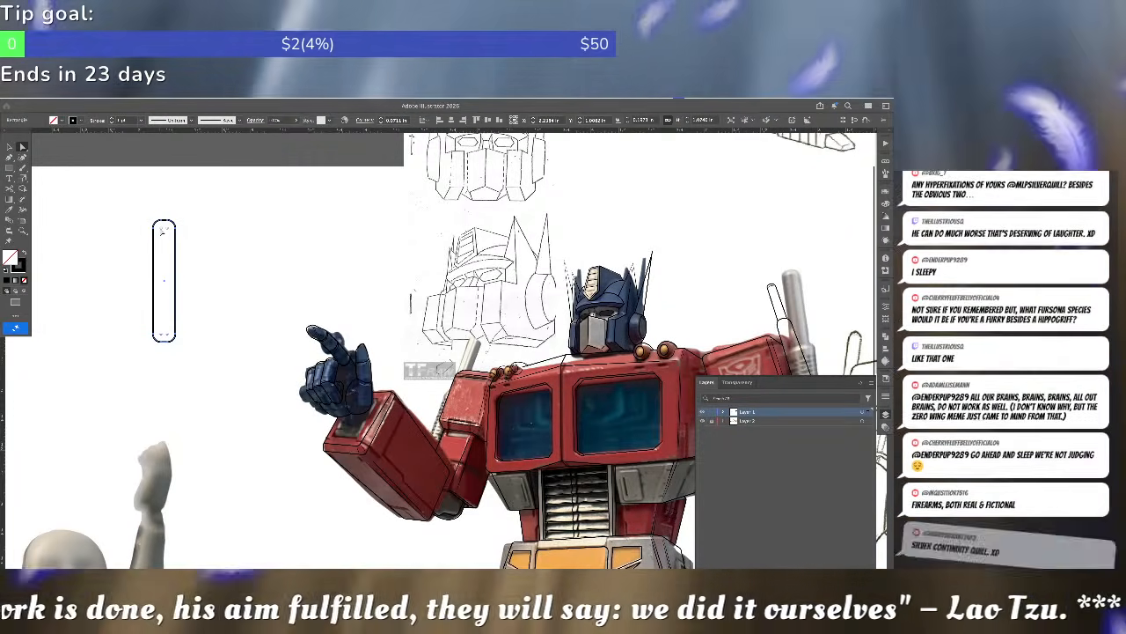
- Reshape the lower end of the rounded bar by editing its anchor points
left_click(214, 250)
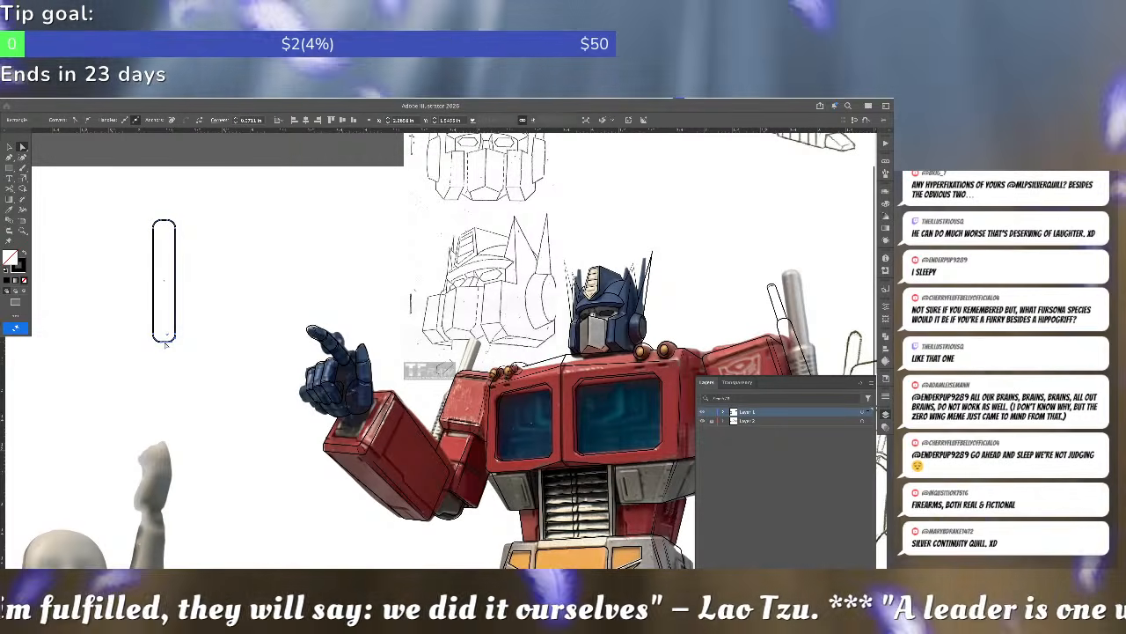
left_click(168, 342)
left_click(170, 342)
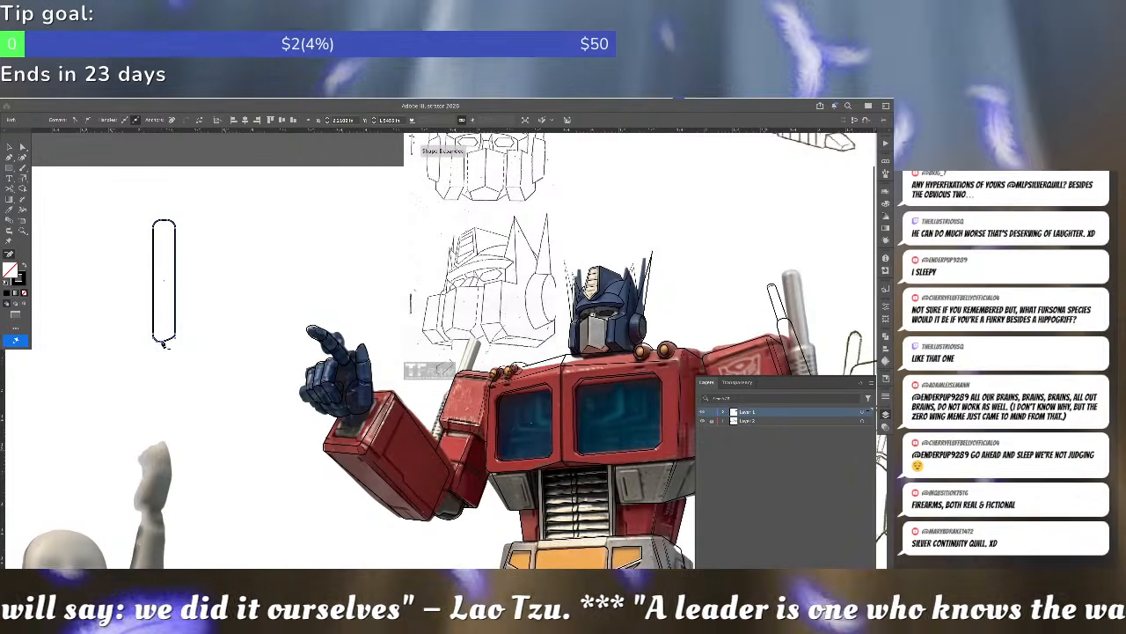
key("a")
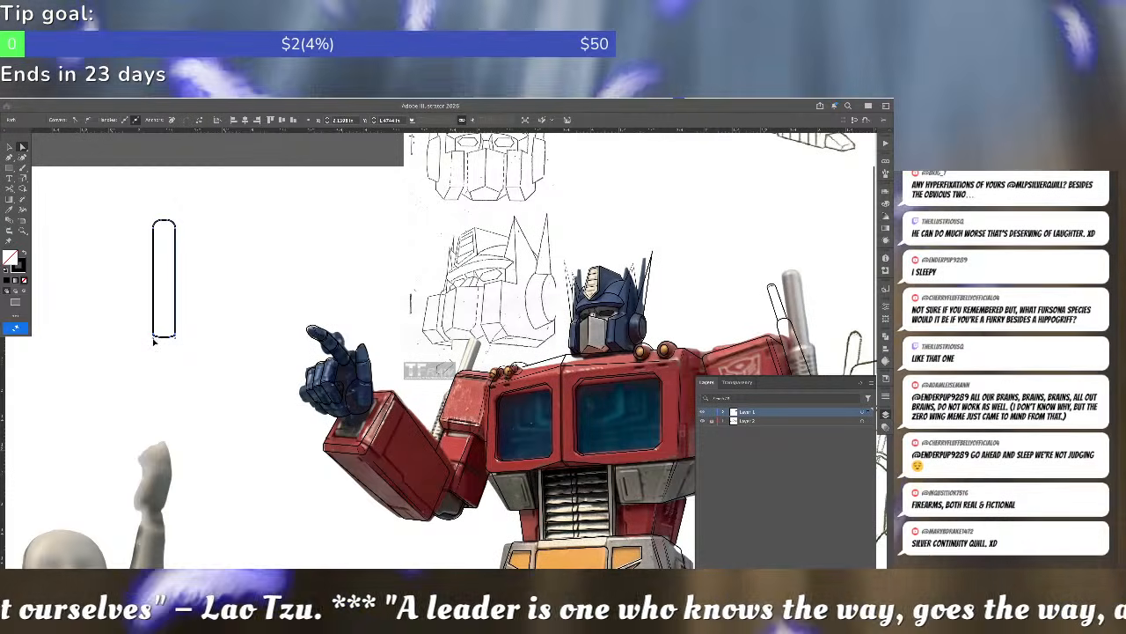
left_click_drag(154, 338, 174, 346)
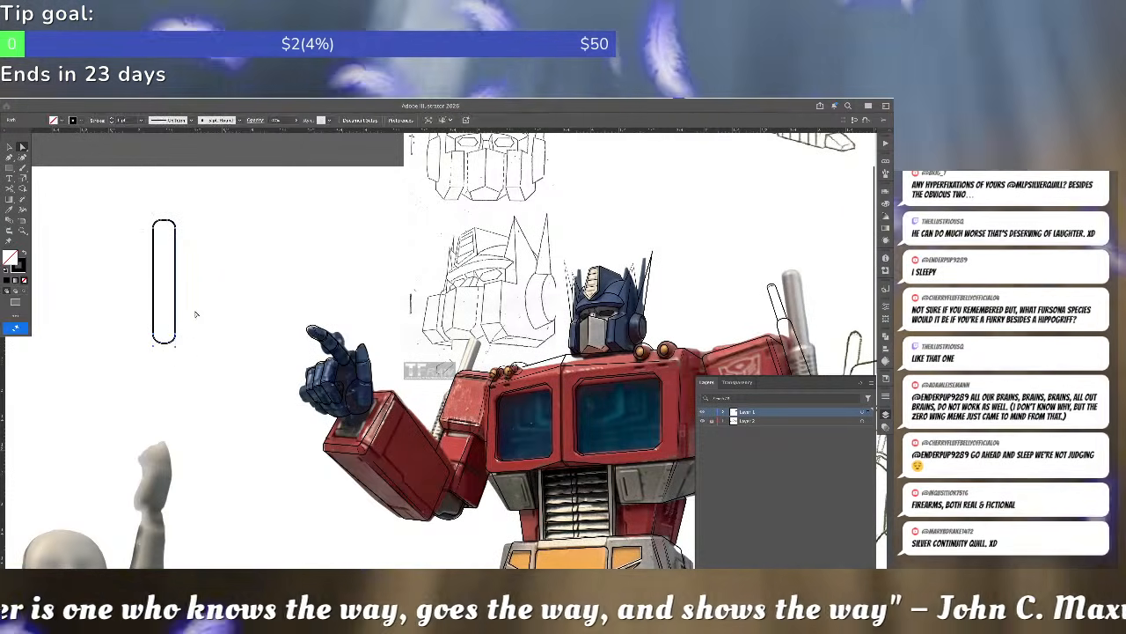
- Place a narrower, shorter copy of the rounded bar so it overlaps the original's upper end
mouse_move(191, 302)
left_mouse_down()
mouse_move(196, 393)
mouse_move(172, 277)
left_mouse_up()
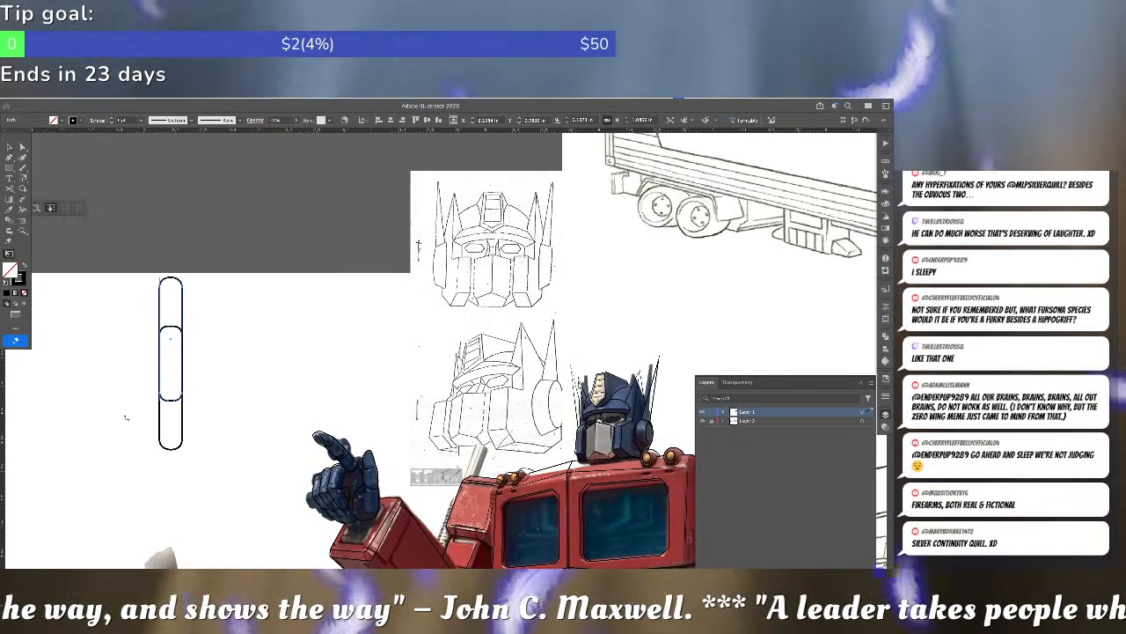
key("v")
left_click_drag(184, 339, 178, 338)
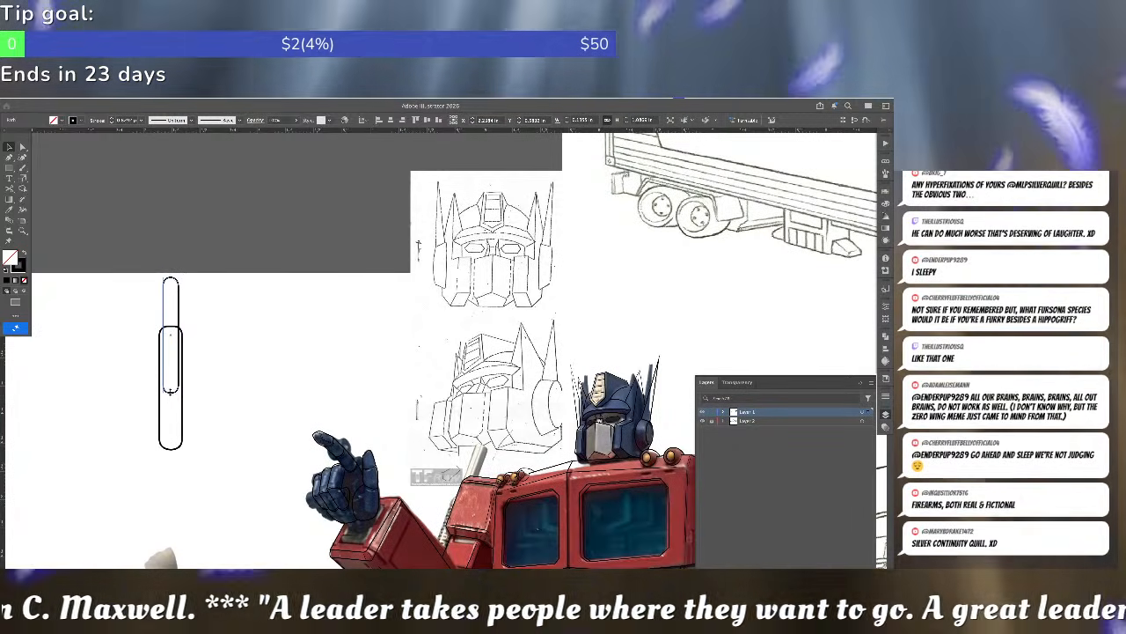
left_click_drag(170, 393, 170, 363)
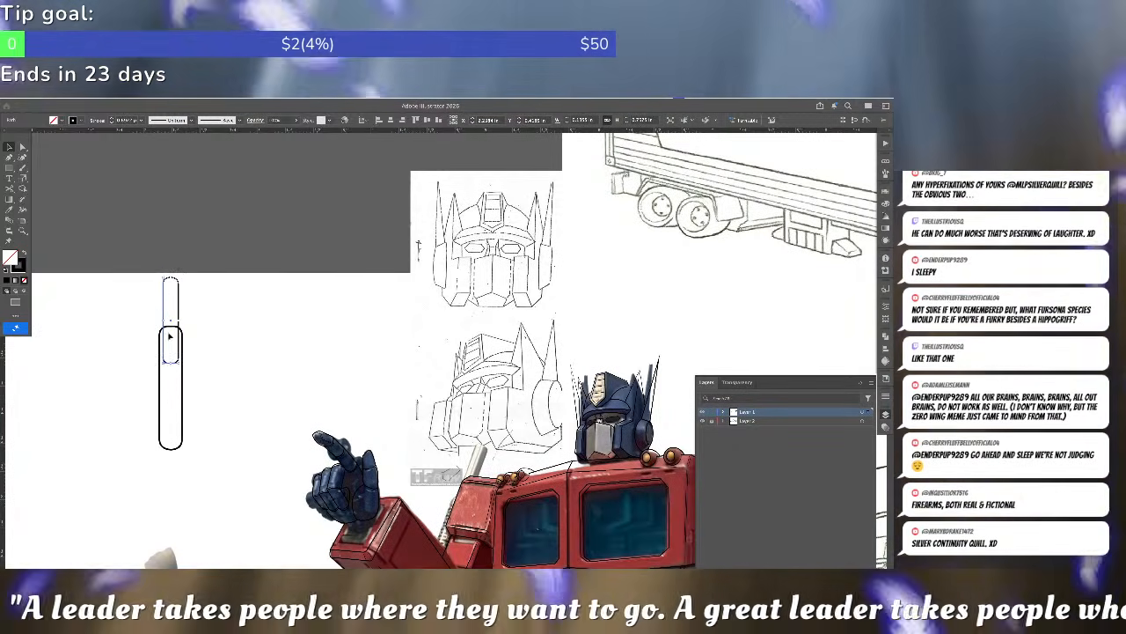
- Cut the narrow bar where it meets the wide bar's top and remove the overlapping lower part
key("c")
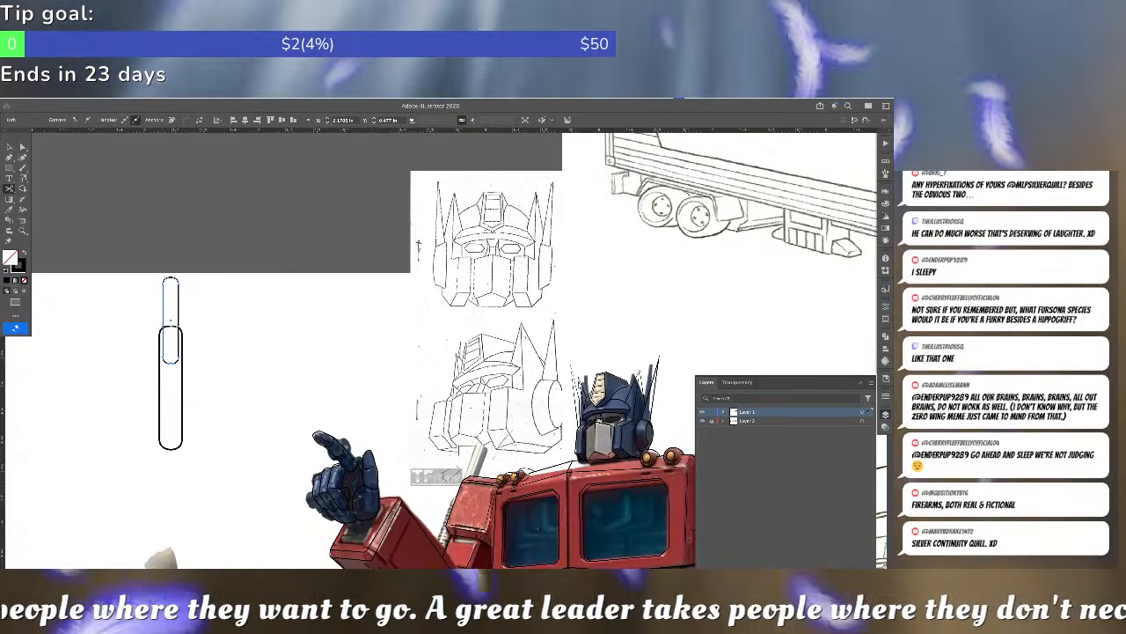
left_click(179, 326)
key("a")
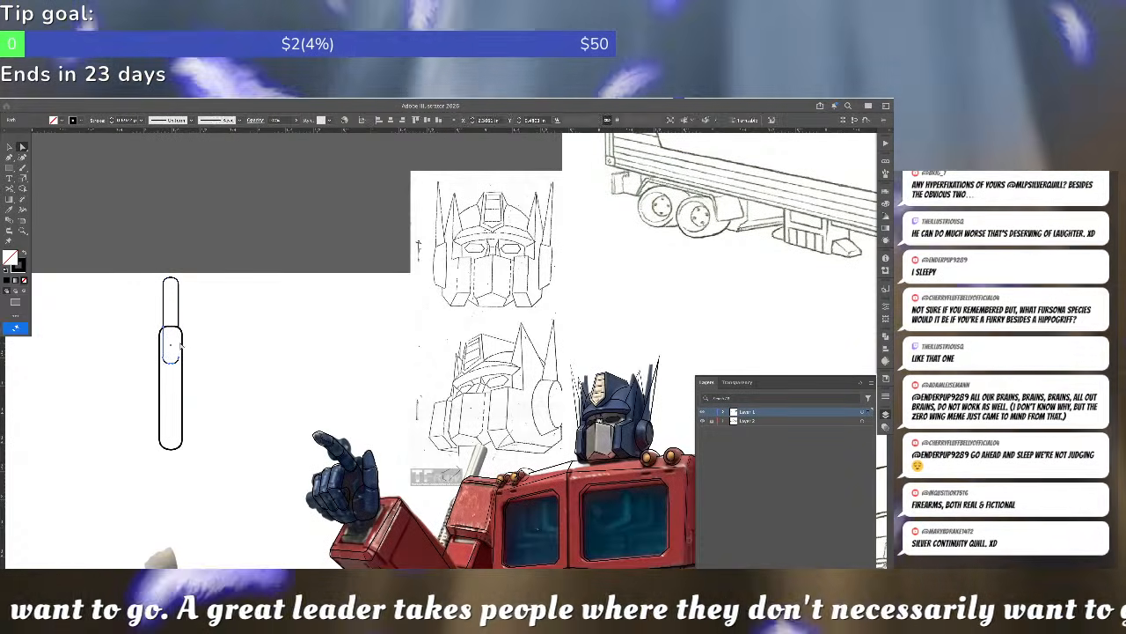
left_click(183, 351)
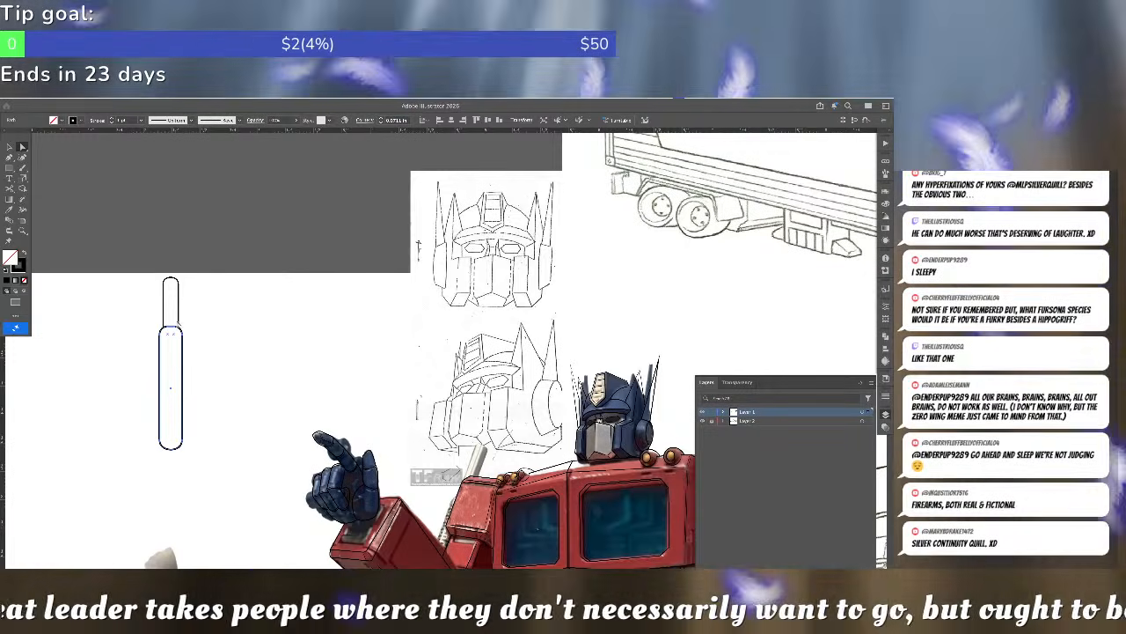
- Match the narrow section's stroke to the wide bar and extend its rounded tip upward
left_click(178, 314)
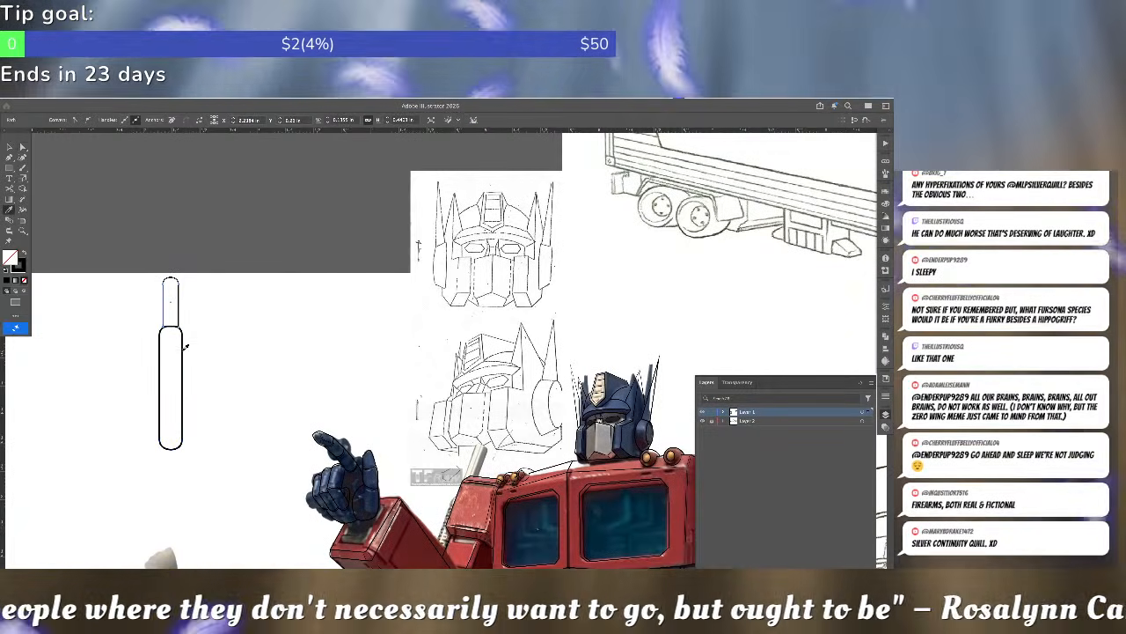
key("v")
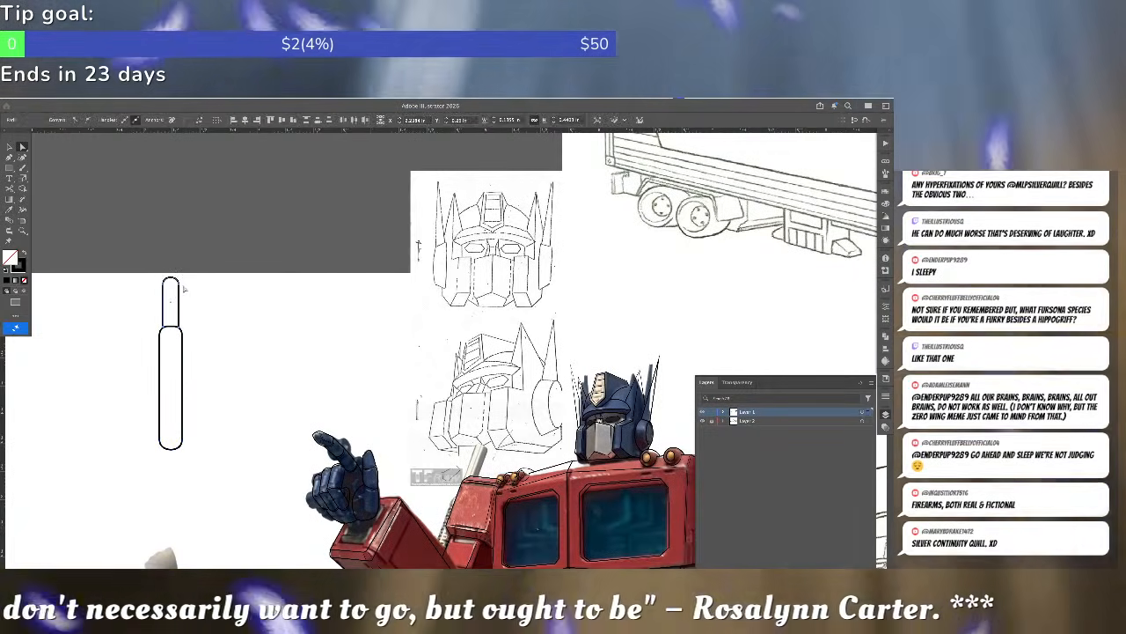
left_click_drag(181, 288, 180, 270)
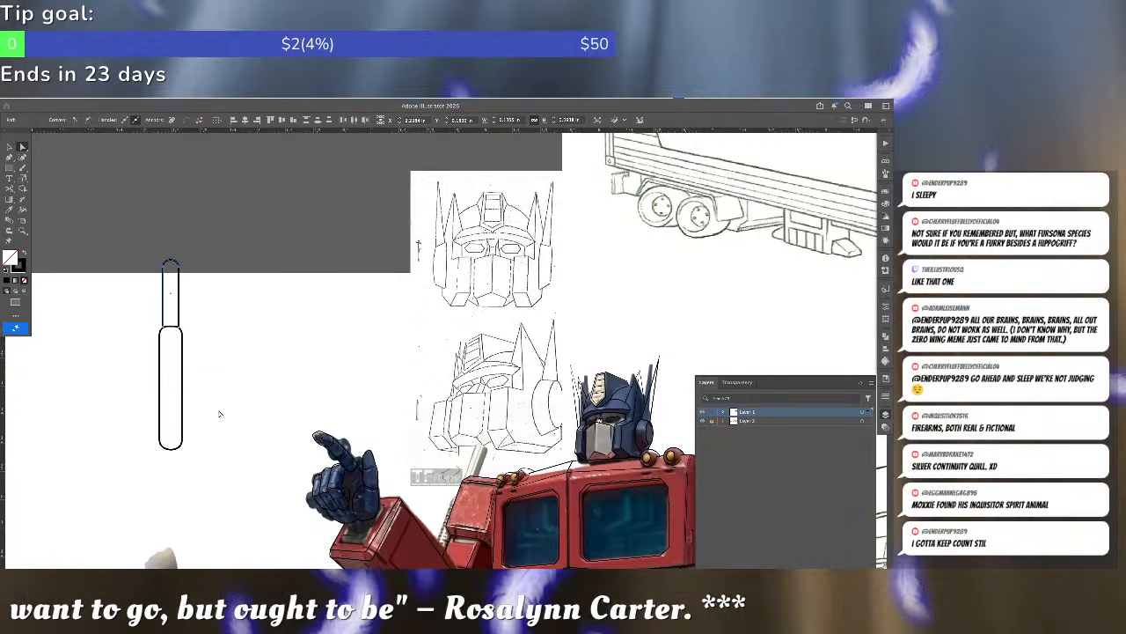
- Rotate both bar sections together as a group and move them over the reference smokestack beside the raised arm
left_click(222, 415)
key("ctrl+a")
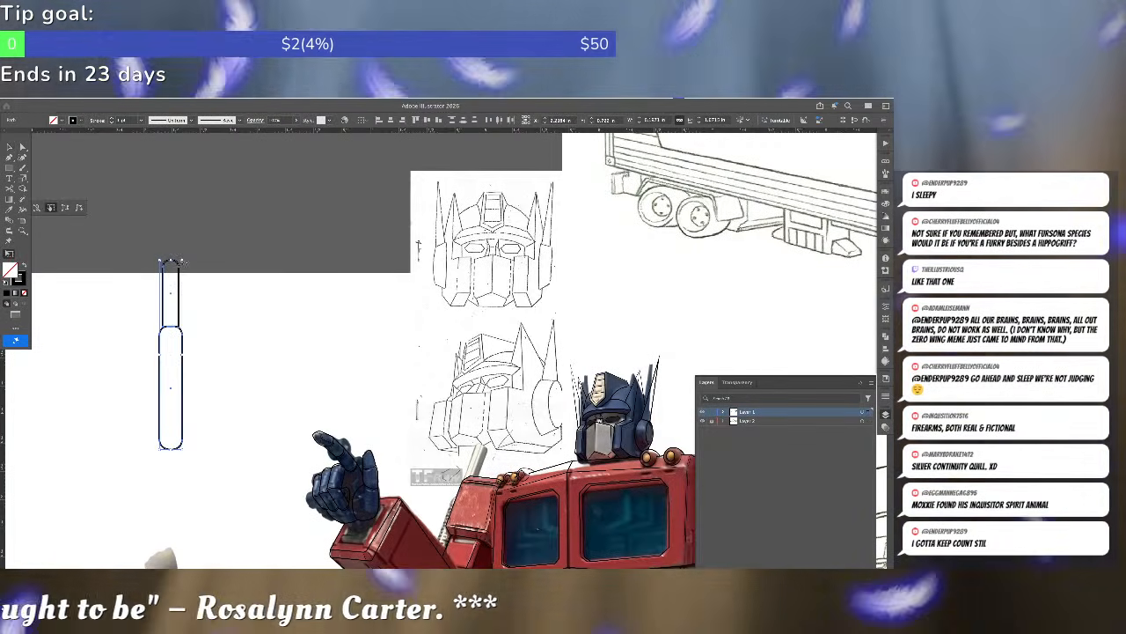
left_click_drag(183, 261, 219, 317)
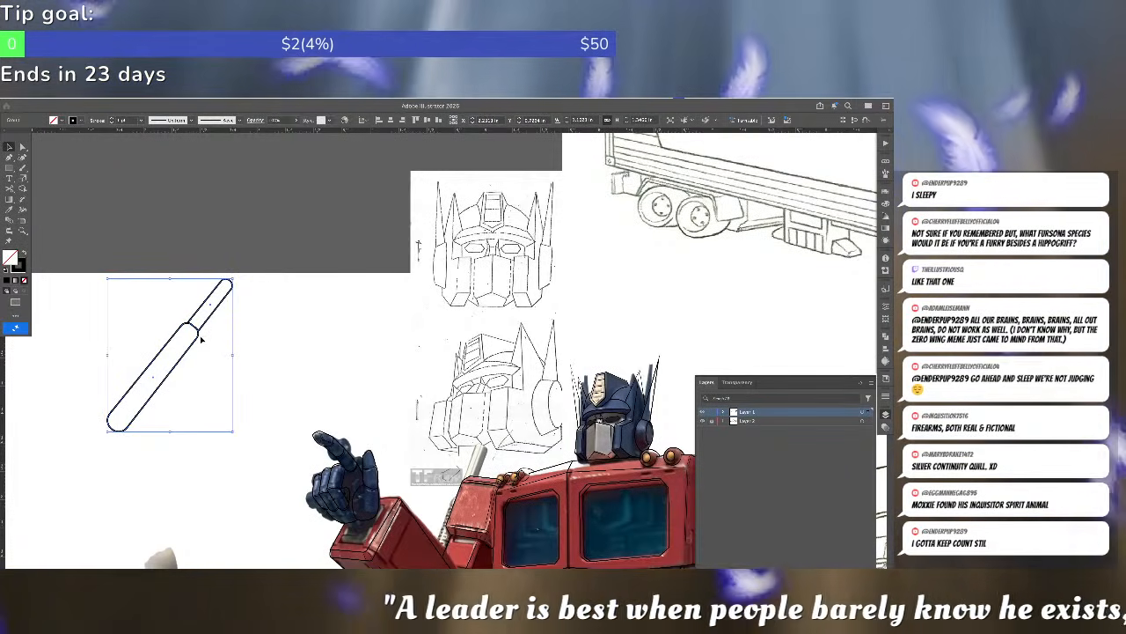
mouse_move(202, 338)
left_mouse_down()
mouse_move(413, 386)
mouse_move(470, 439)
mouse_move(458, 294)
mouse_move(347, 303)
mouse_move(314, 345)
mouse_move(320, 396)
left_mouse_up()
key("v")
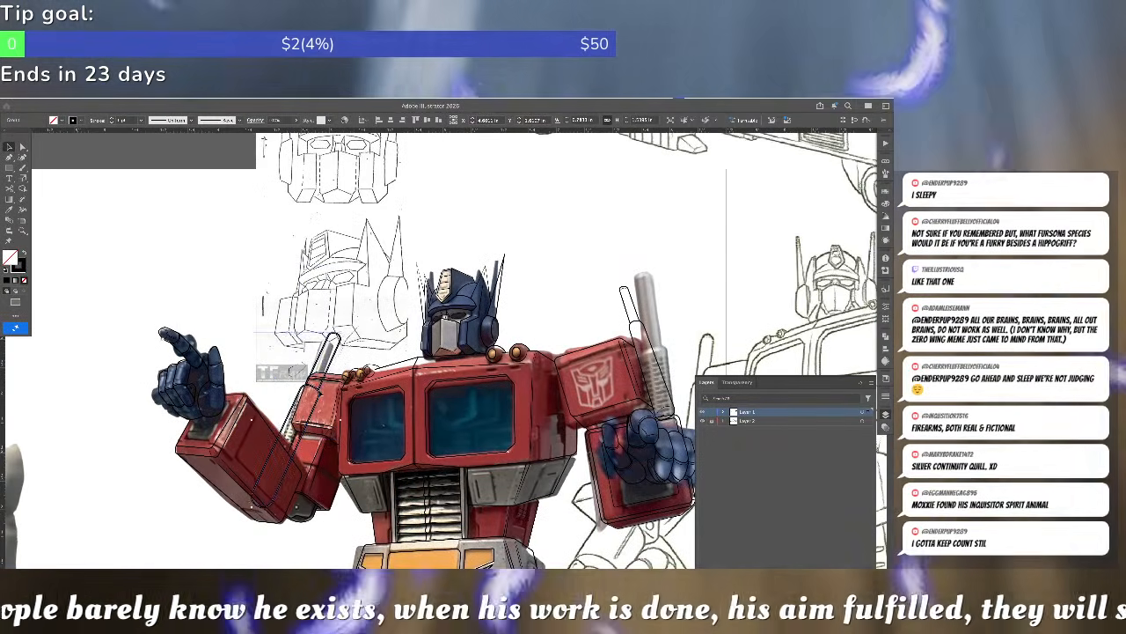
- Adjust the placement of the grouped bars and scale them down to fit the reference smokestack
key("e")
left_click_drag(384, 429, 383, 422)
key("v")
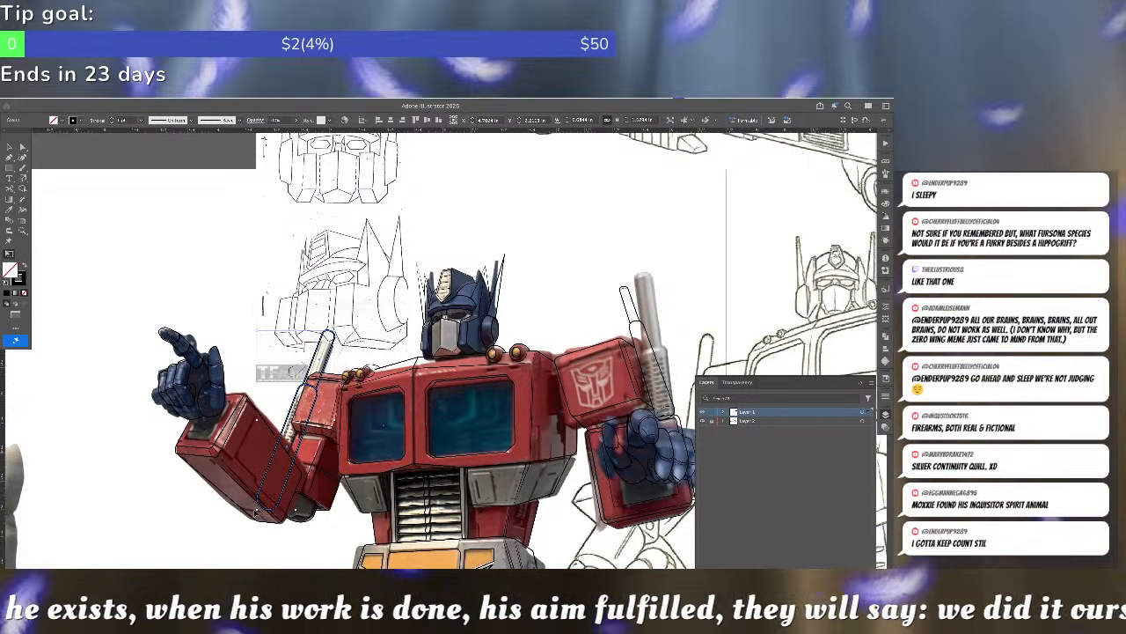
left_click_drag(258, 510, 272, 489)
- Match the smokestack's stroke to the existing line art with the Eyedropper and shorten its lower end behind the raised arm
key("i")
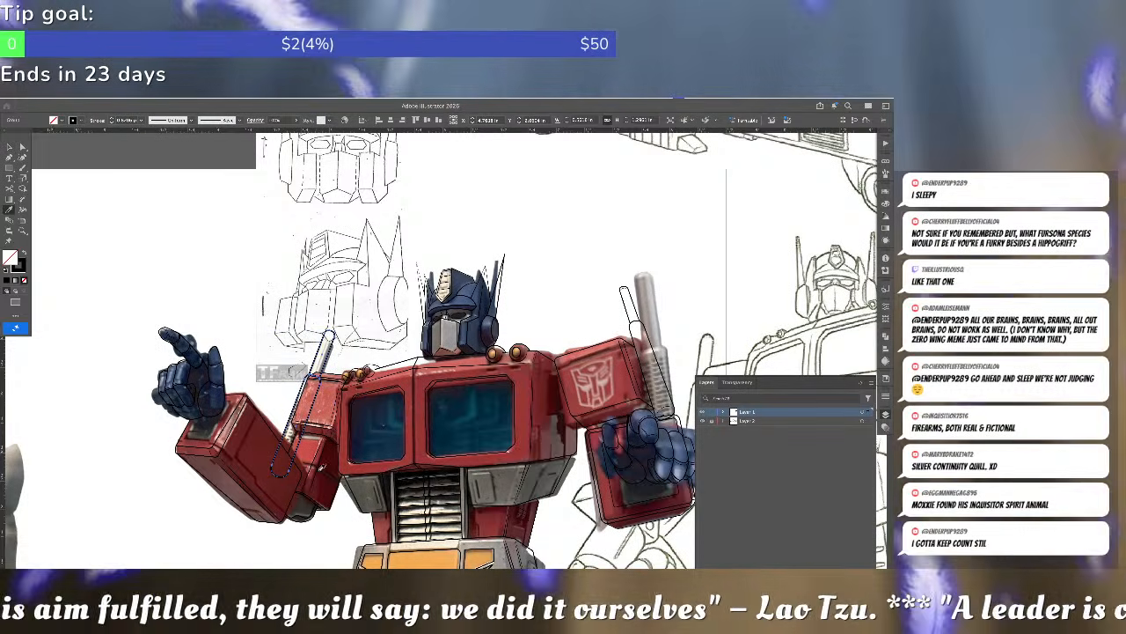
left_click(338, 456)
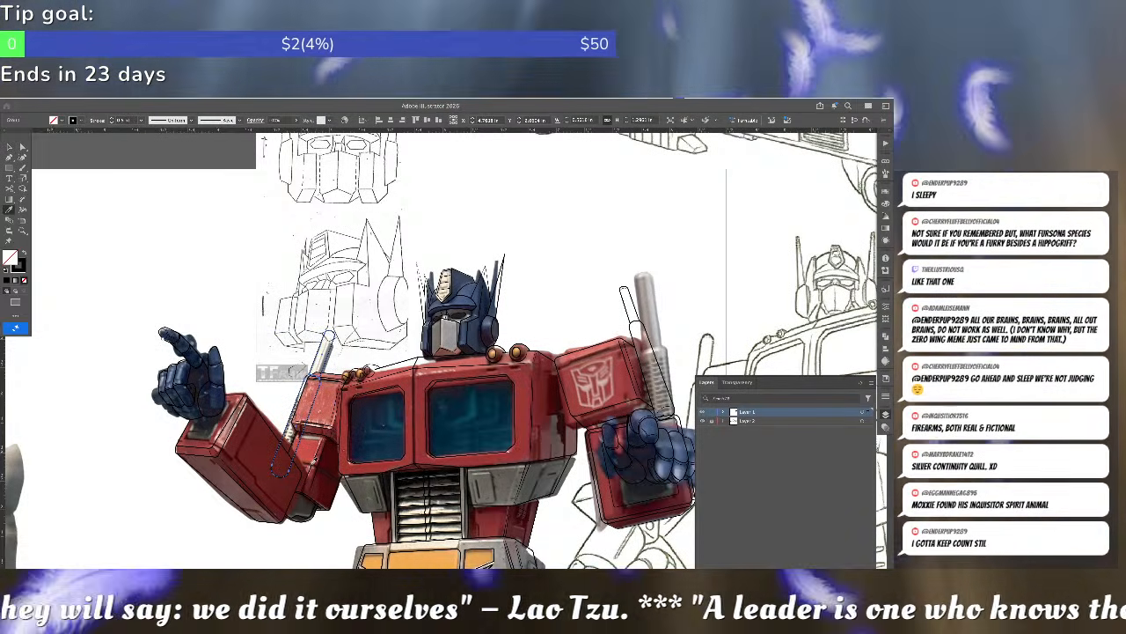
key("a")
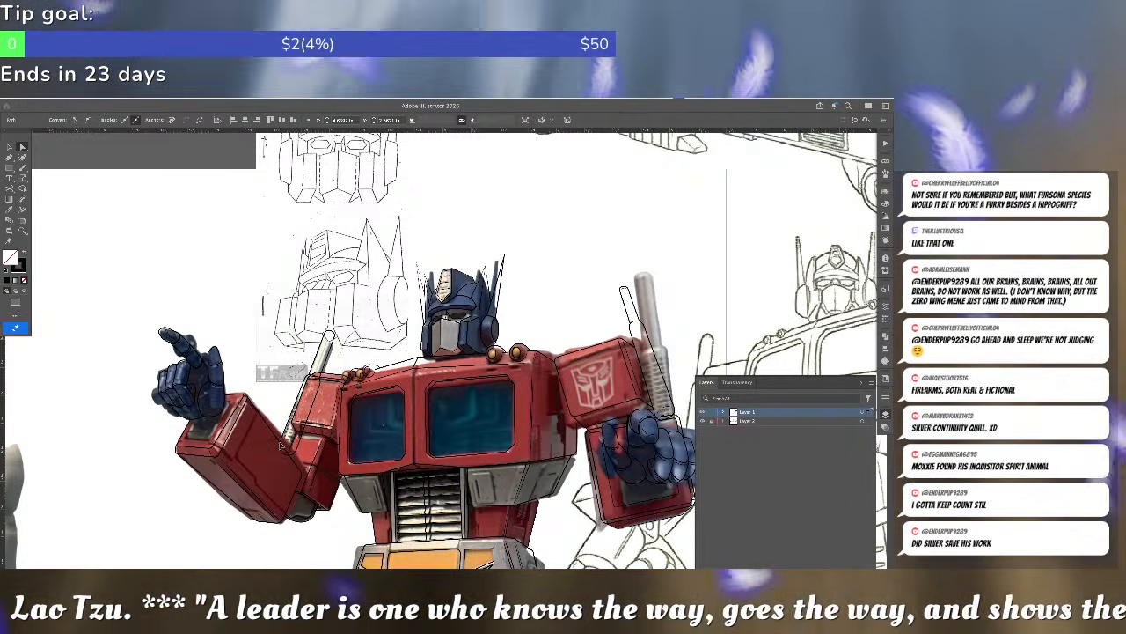
key("v")
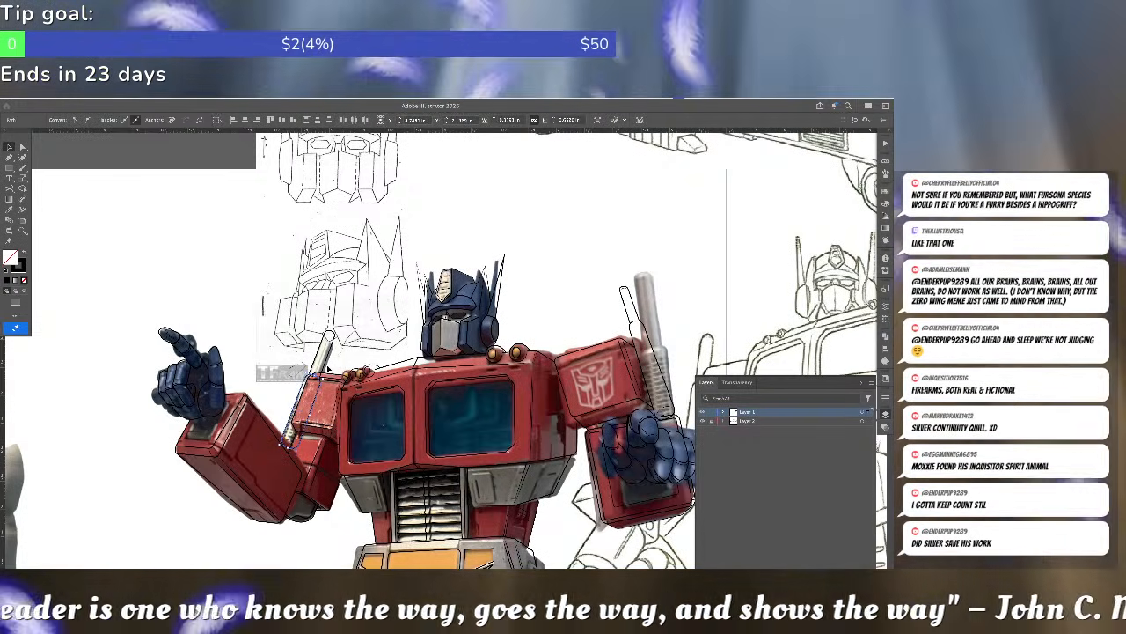
- Select the grouped smokestack sections behind the raised arm and add an opacity mask to the group
left_click(325, 356)
left_click(304, 385)
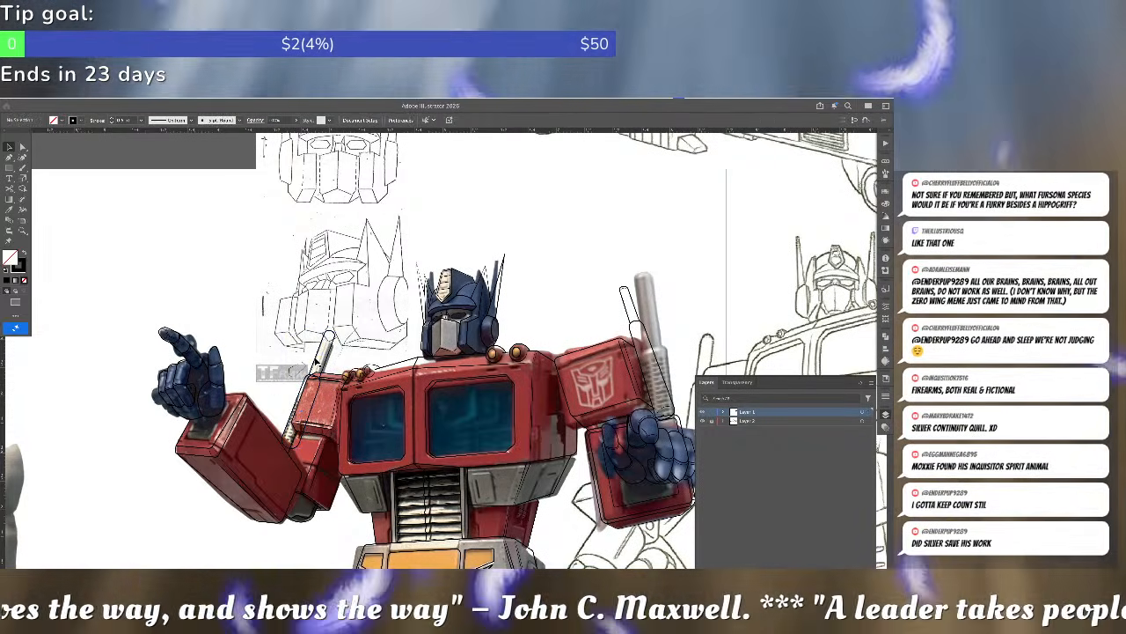
left_click(317, 363)
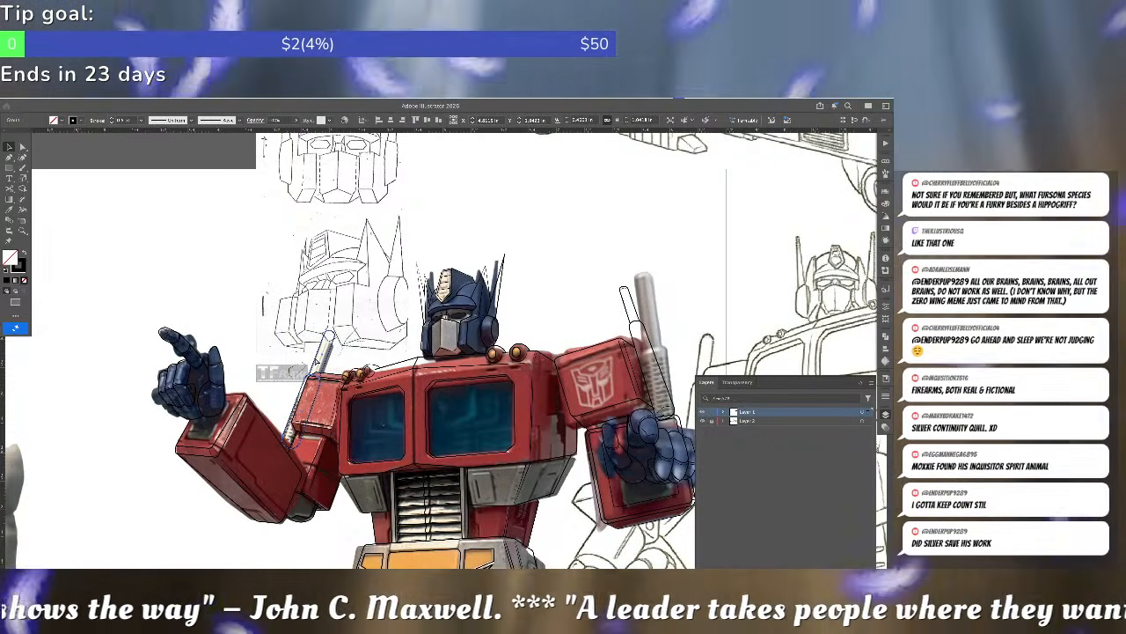
left_click(315, 361)
double_click(318, 359)
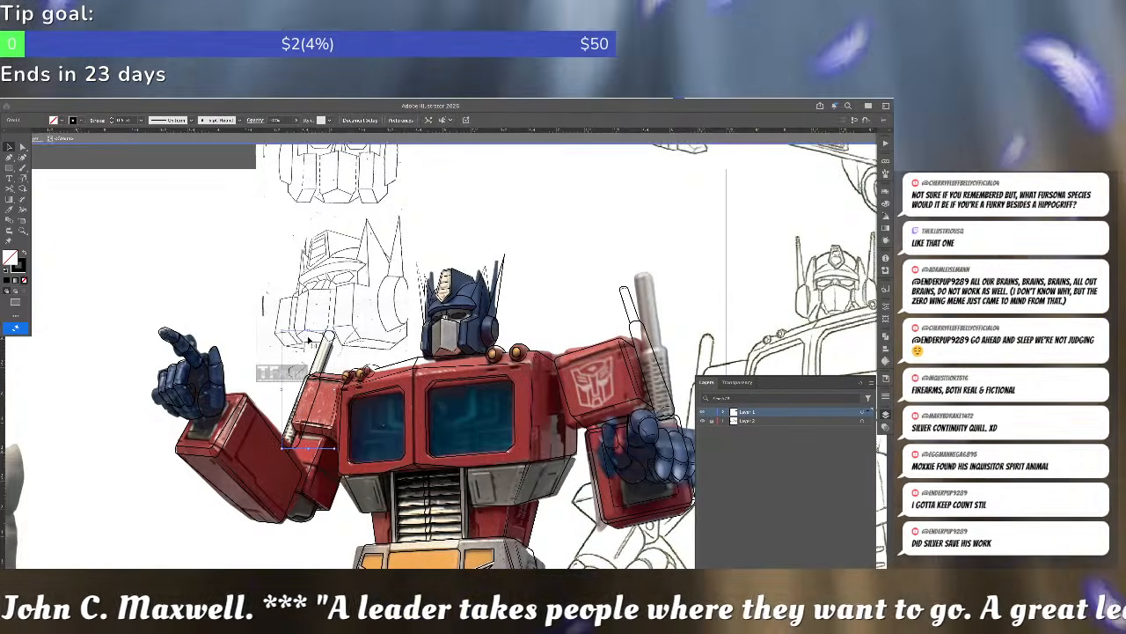
double_click(302, 330)
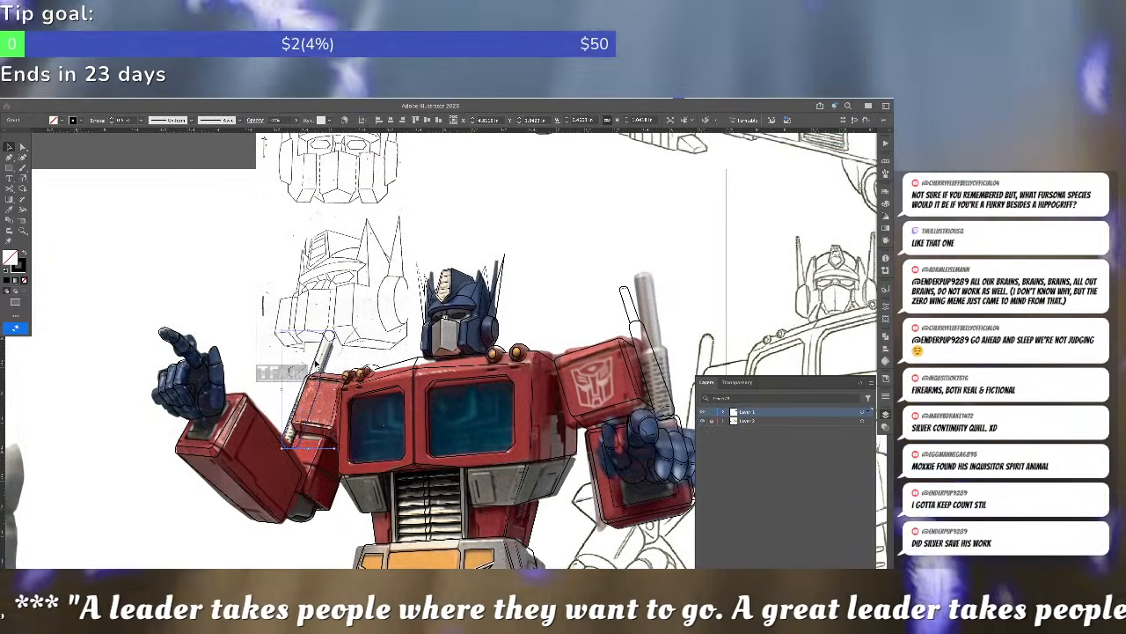
left_click(319, 361)
left_click_drag(300, 346, 318, 361)
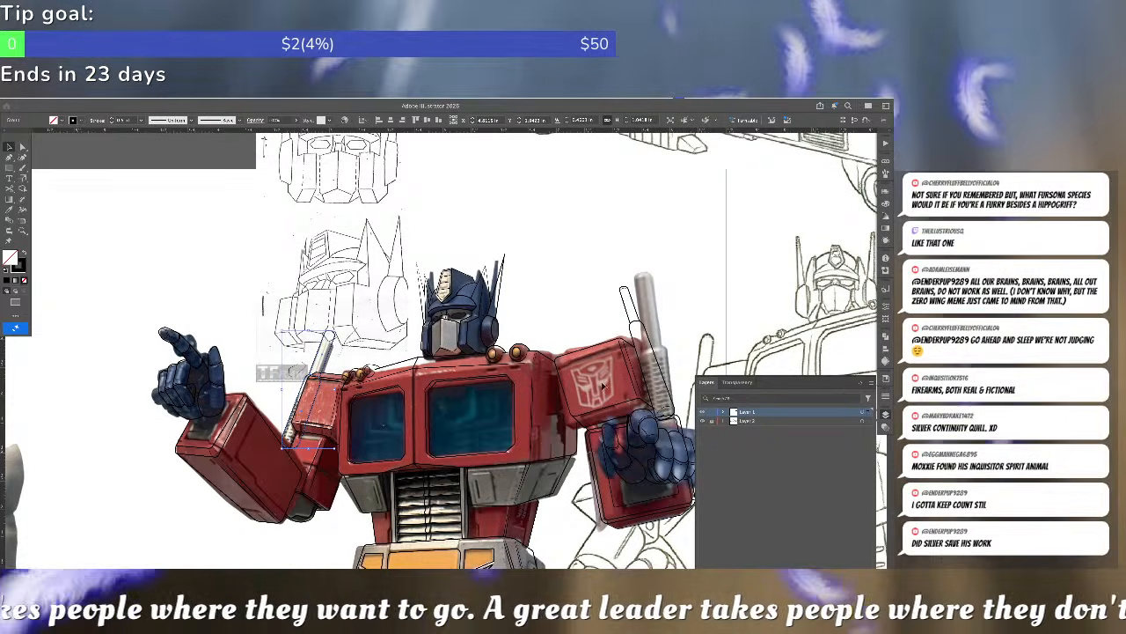
left_click(884, 427)
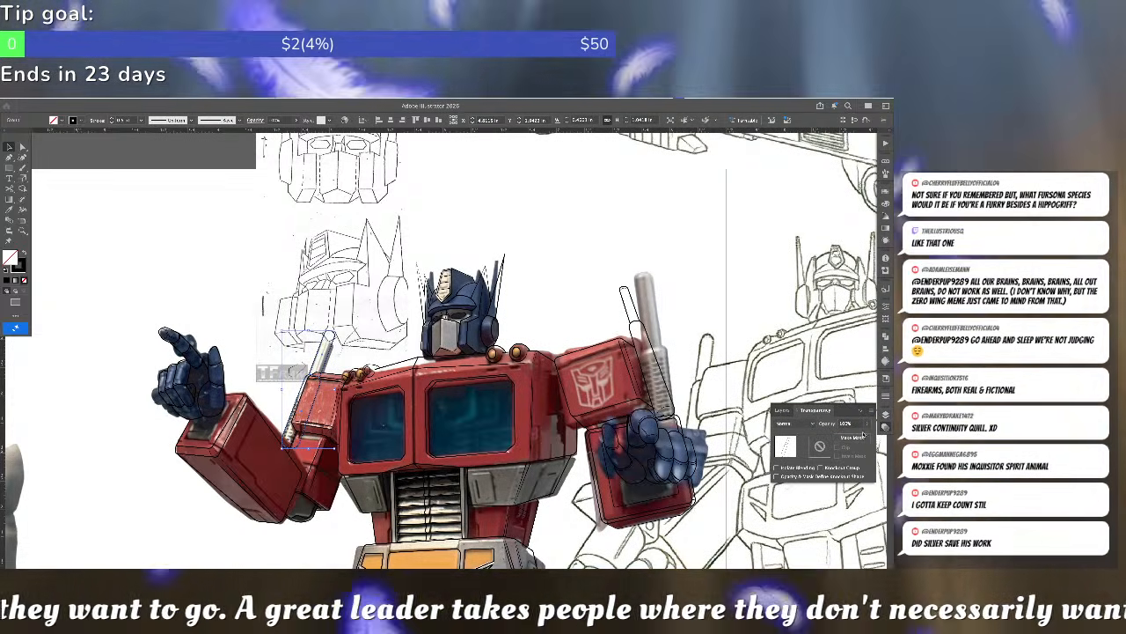
left_click(847, 438)
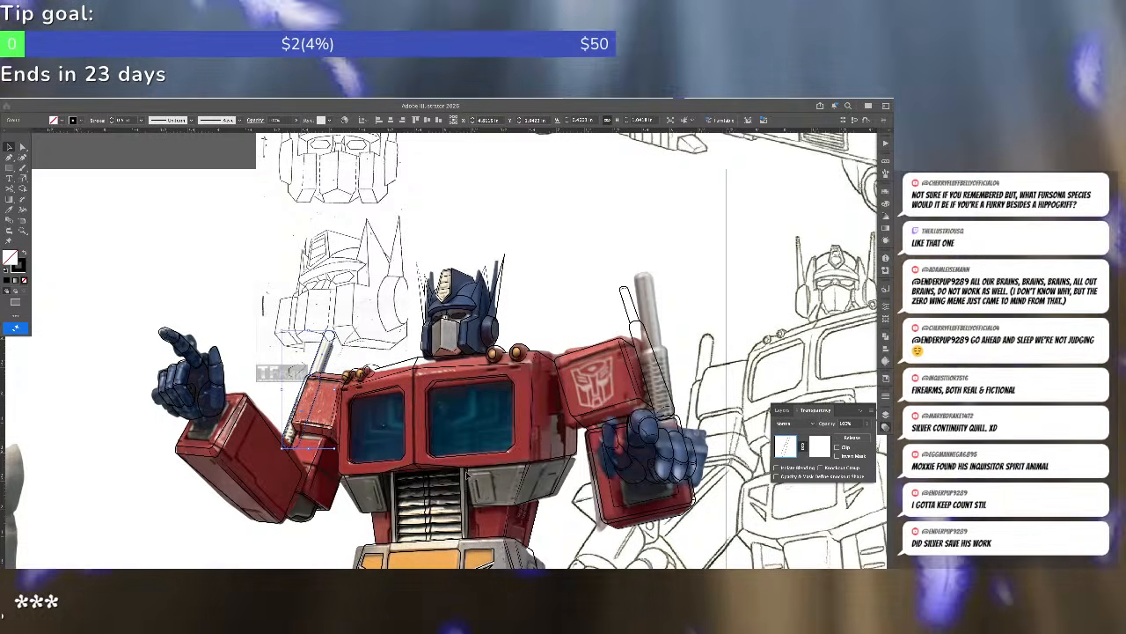
- Draw a black-filled shape in the smokestack's opacity mask over the parts overlapping the shoulder block and upper arm
left_click(356, 318)
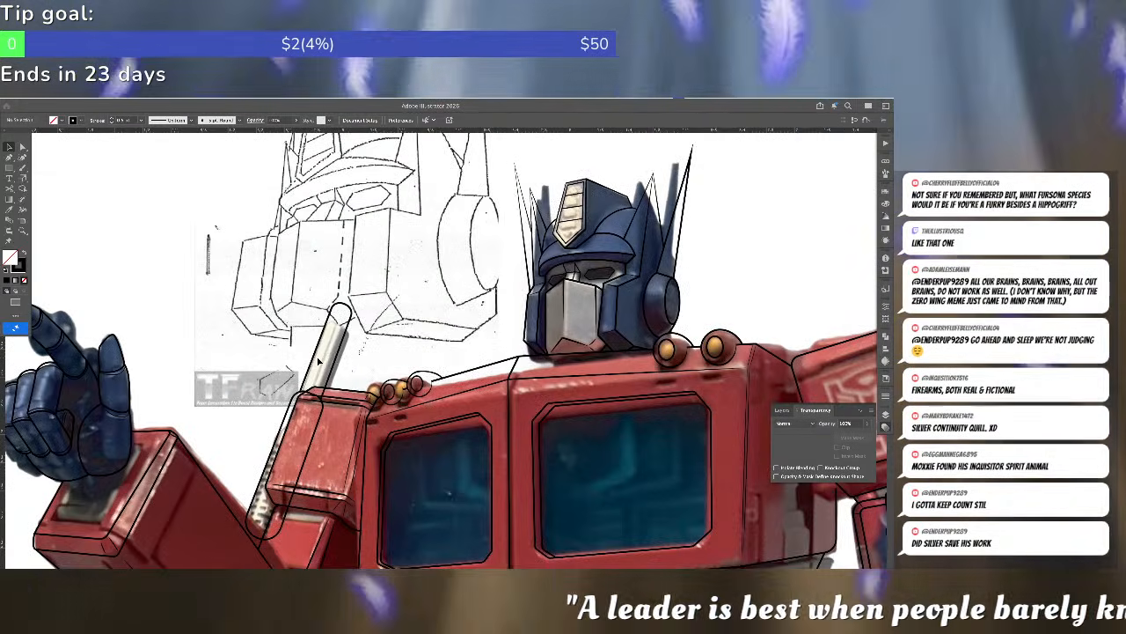
scroll(329, 350, "up", 2)
left_click(340, 359)
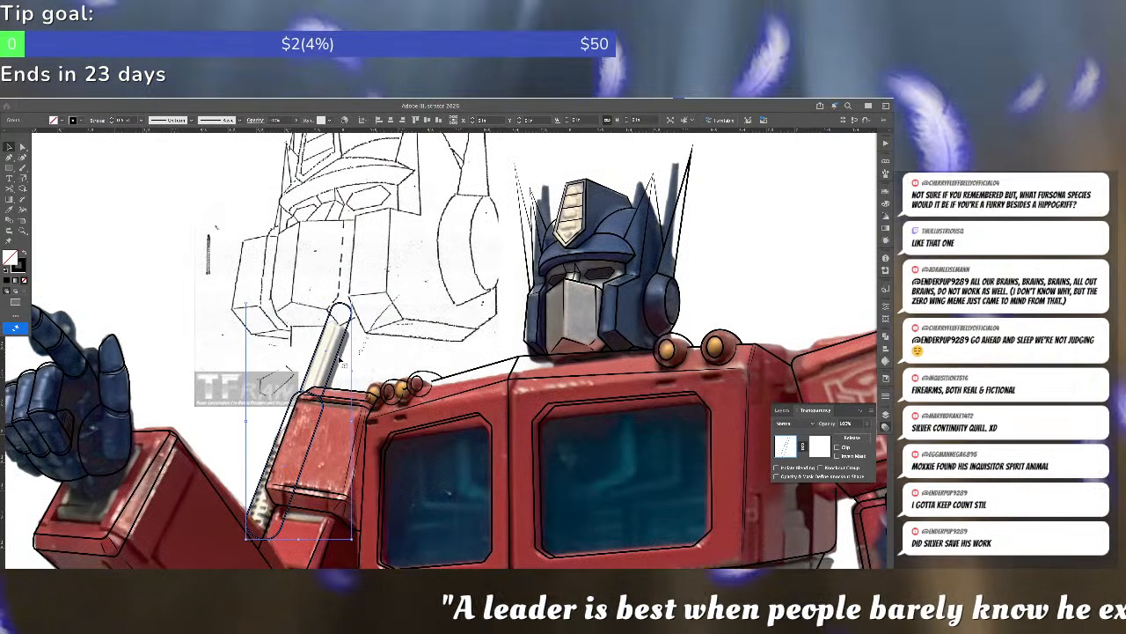
scroll(293, 423, "up", 5)
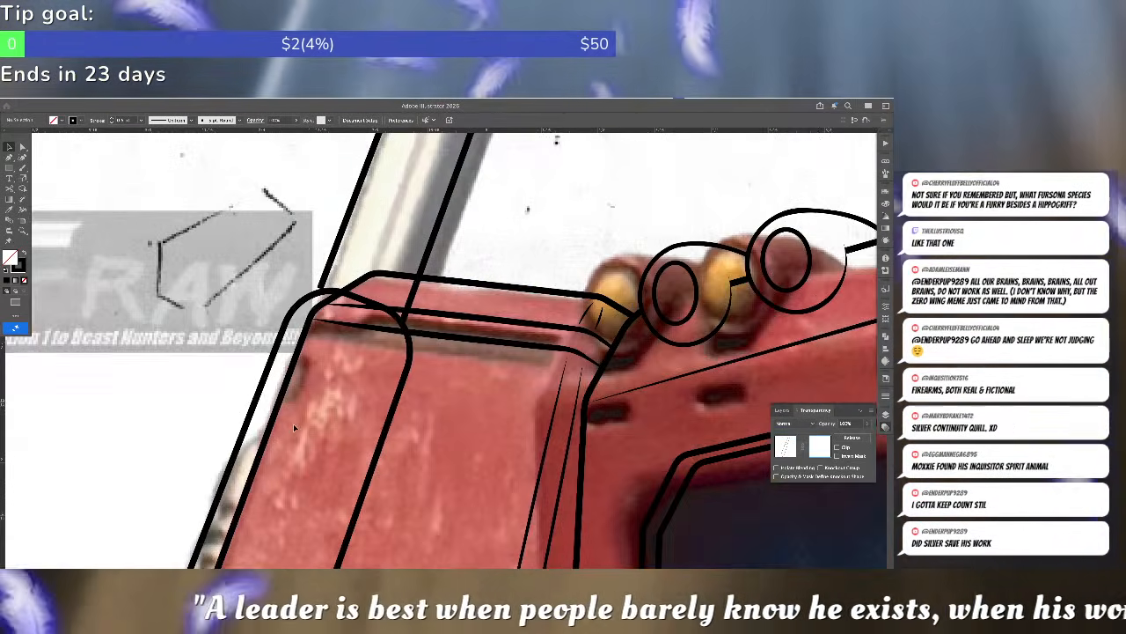
key("p")
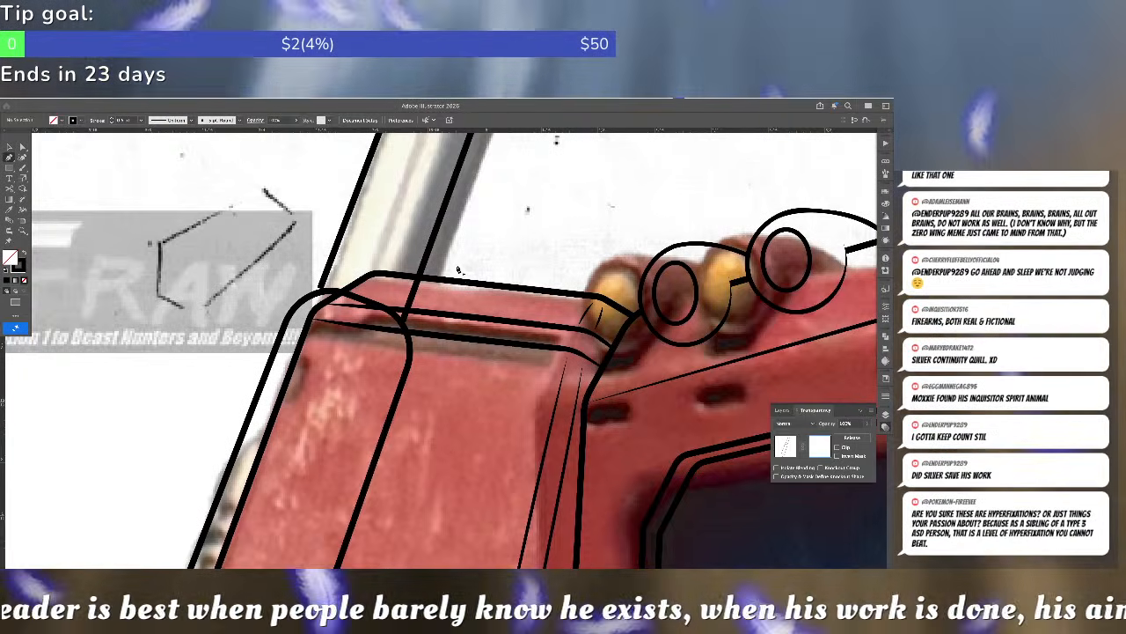
key("shift+x")
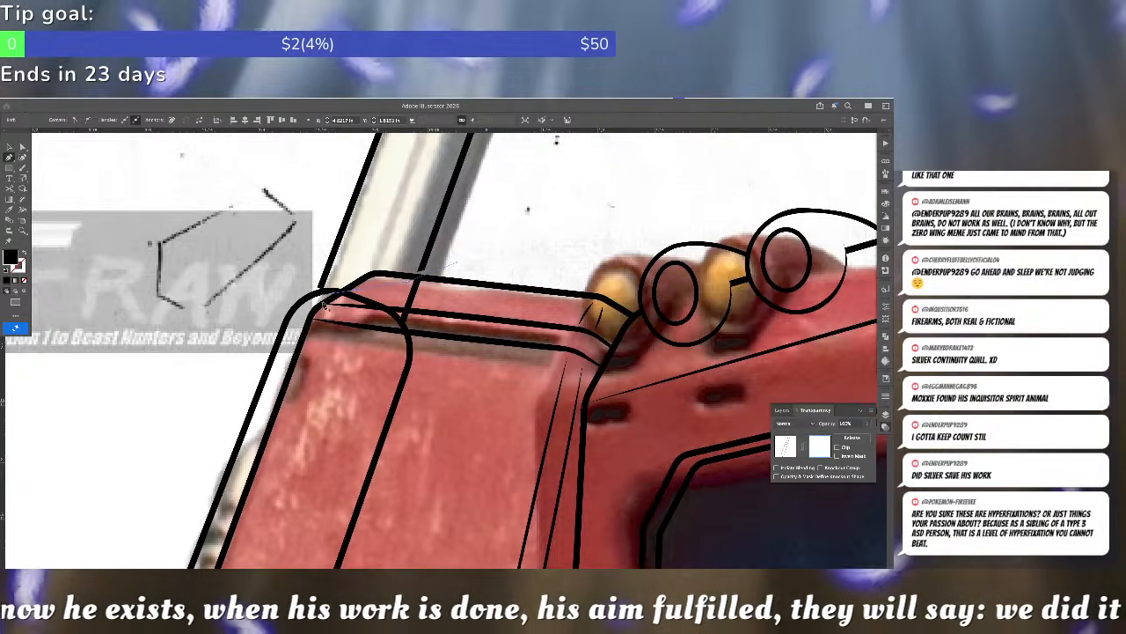
scroll(322, 304, "down", 5)
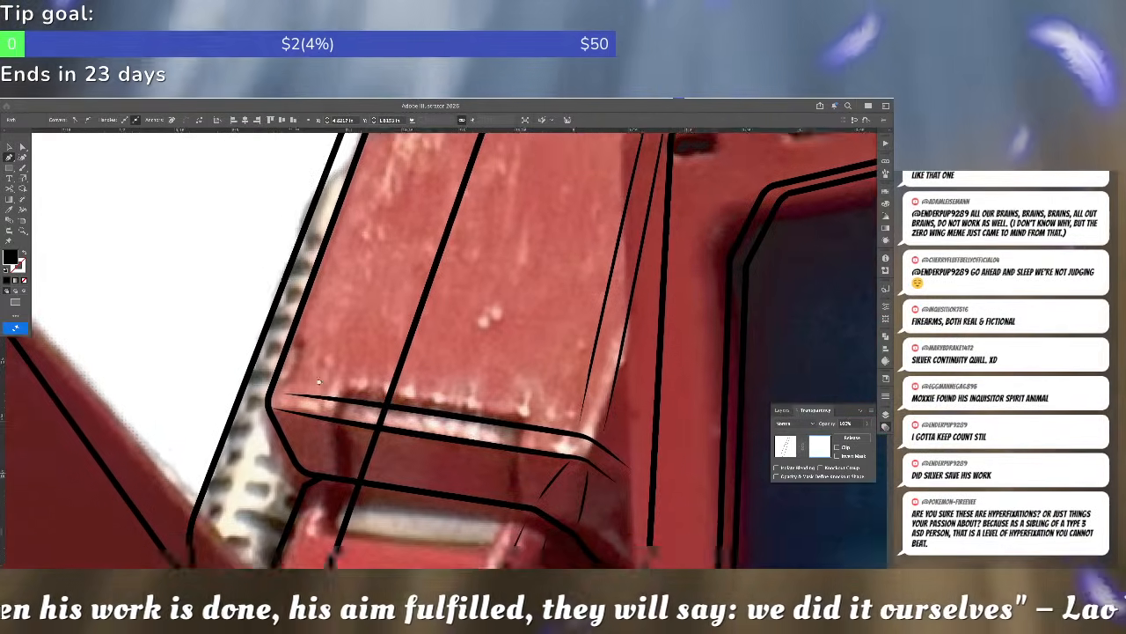
scroll(319, 382, "down", 3)
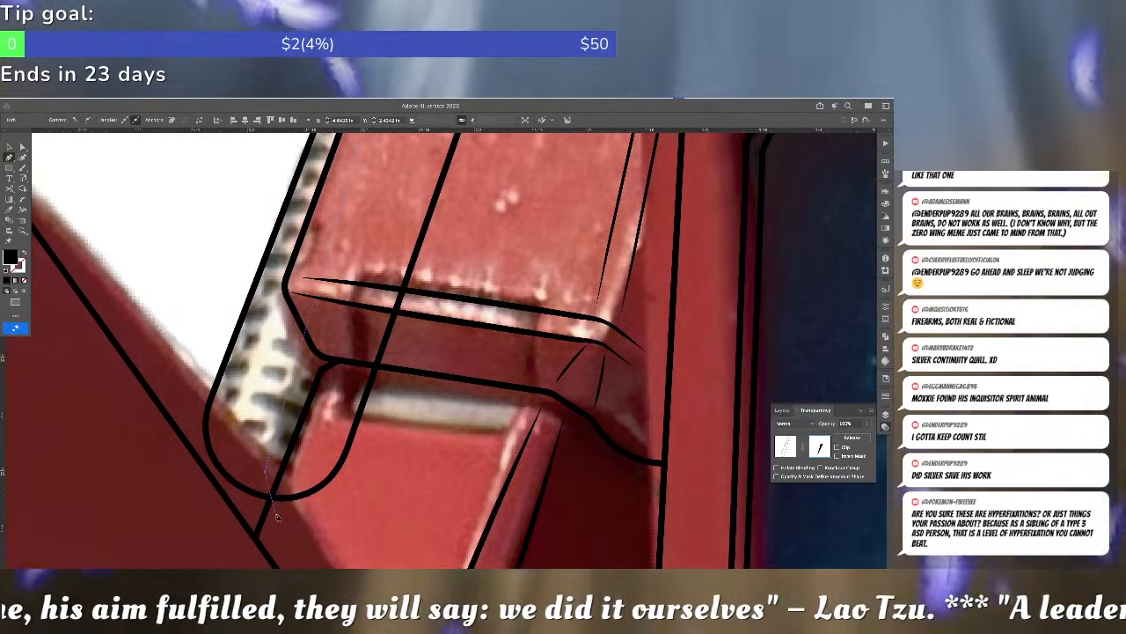
scroll(277, 517, "up", 10)
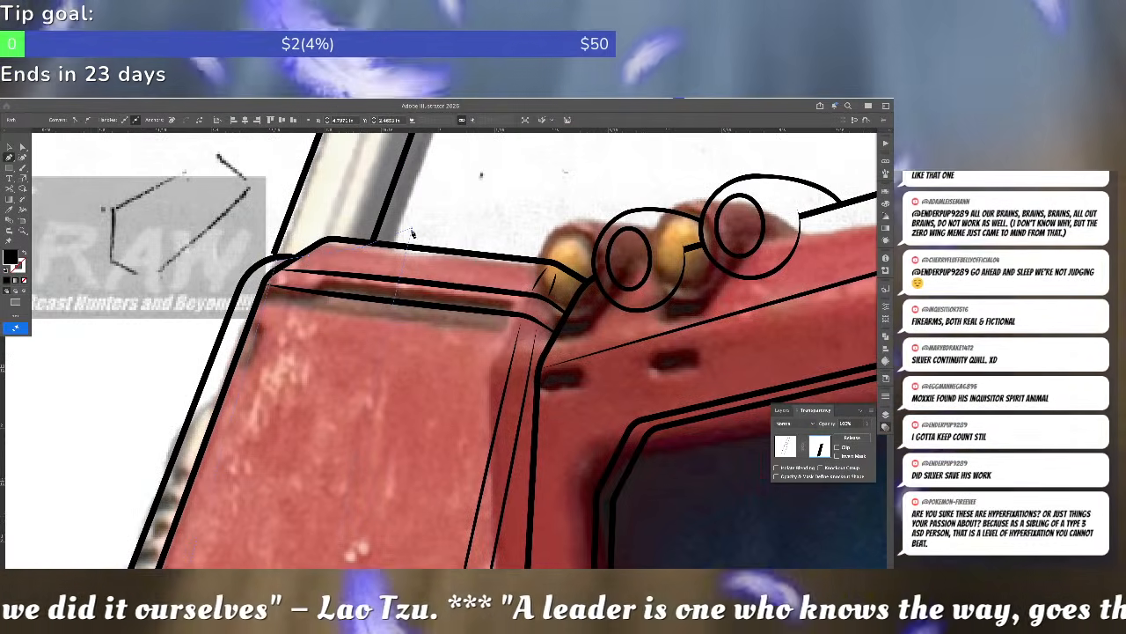
- Adjust the mask shape's lower anchor points near the elbow and return from the mask to the artwork
key("a")
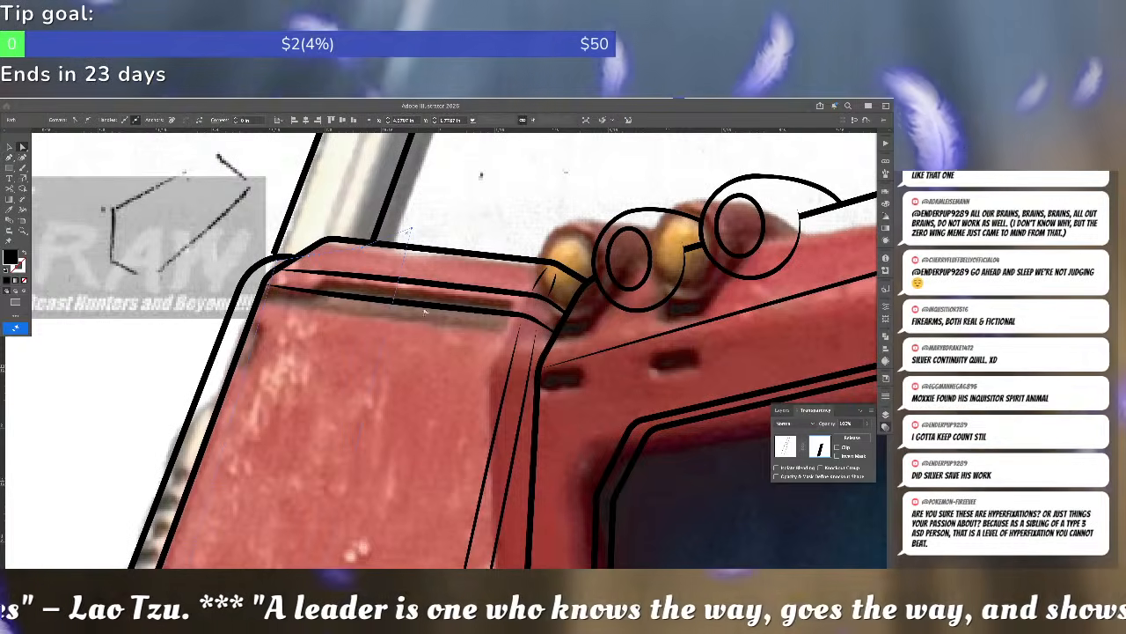
scroll(336, 434, "down", 8)
scroll(336, 434, "left", 5)
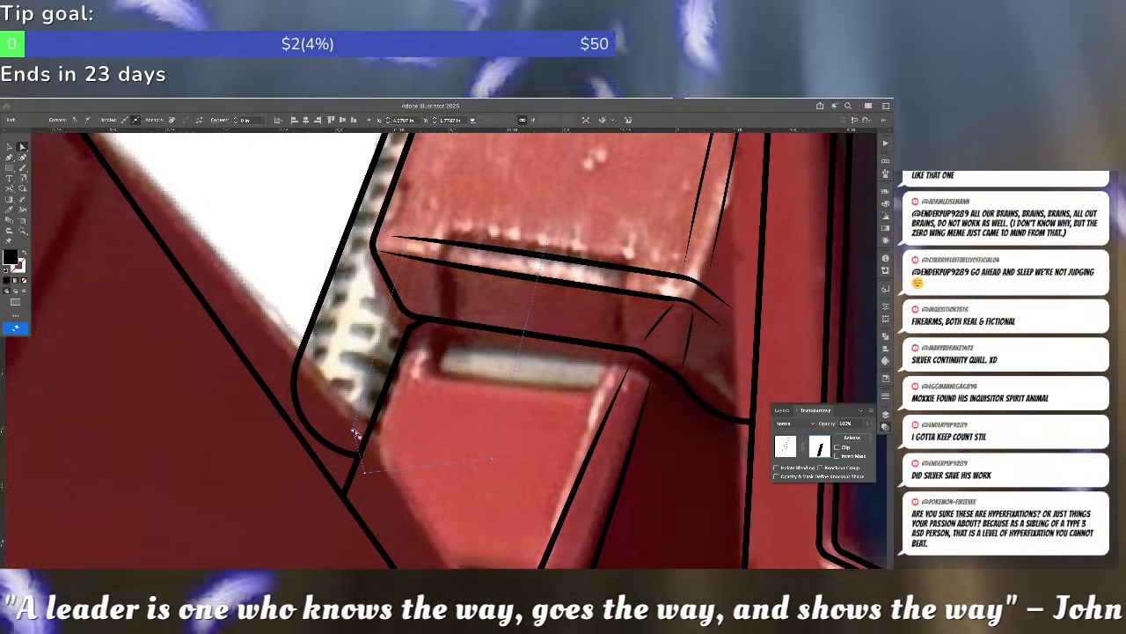
scroll(352, 436, "up", 10)
scroll(352, 435, "right", 3)
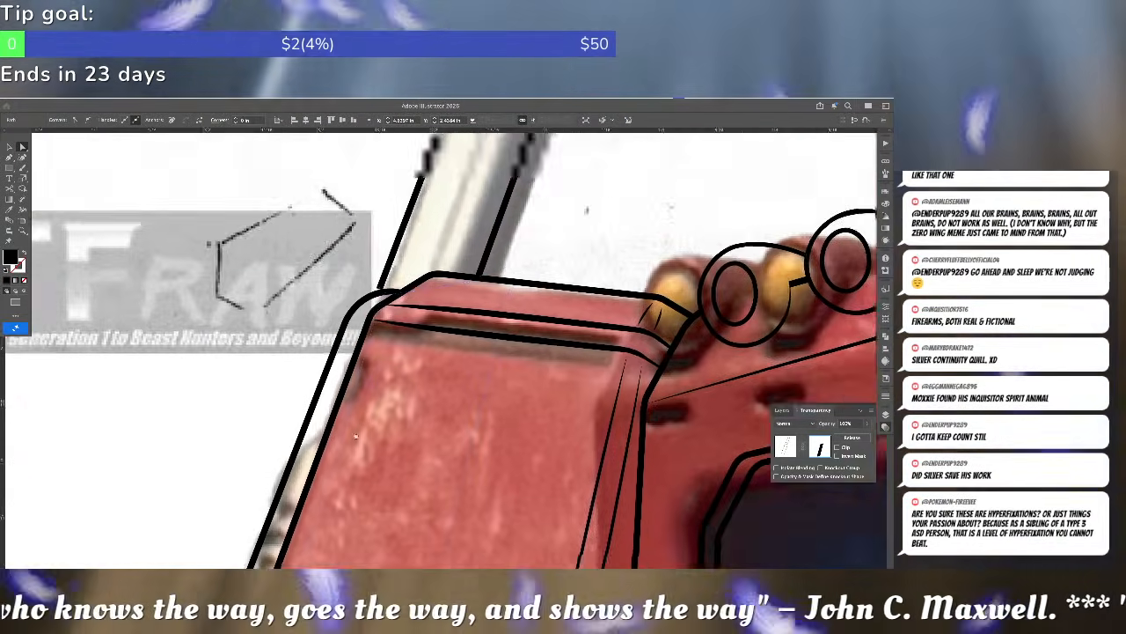
left_click(362, 366)
left_click(786, 446)
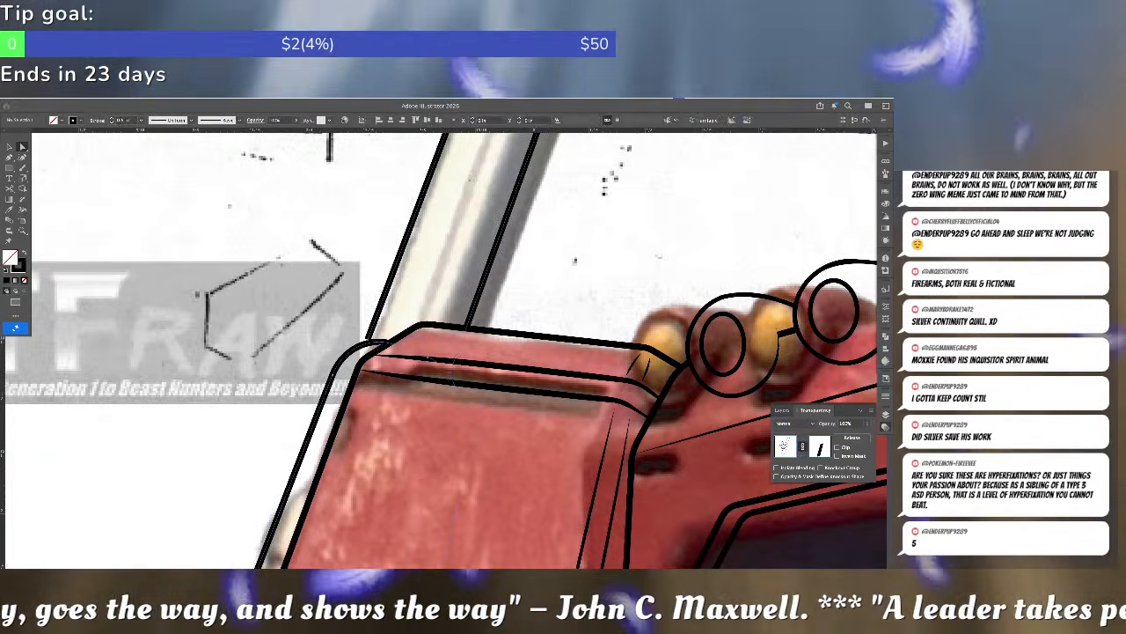
- Shorten the smokestack's upper tube and taper it to a narrower rounded tip
key("super+shift+a")
left_click(374, 343)
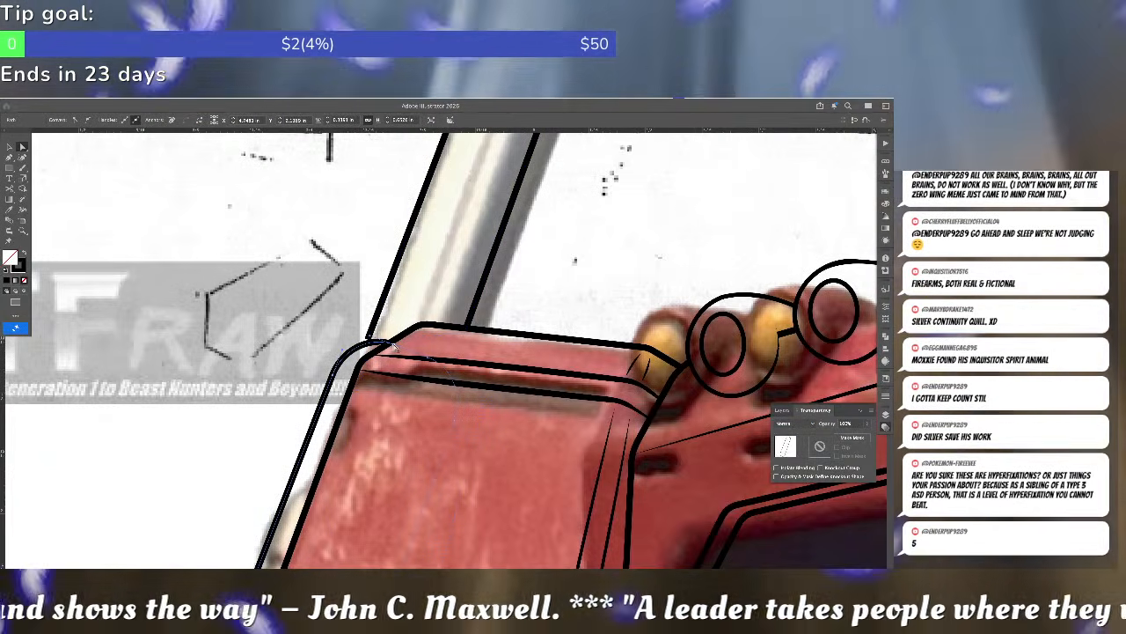
scroll(483, 339, "up", 5)
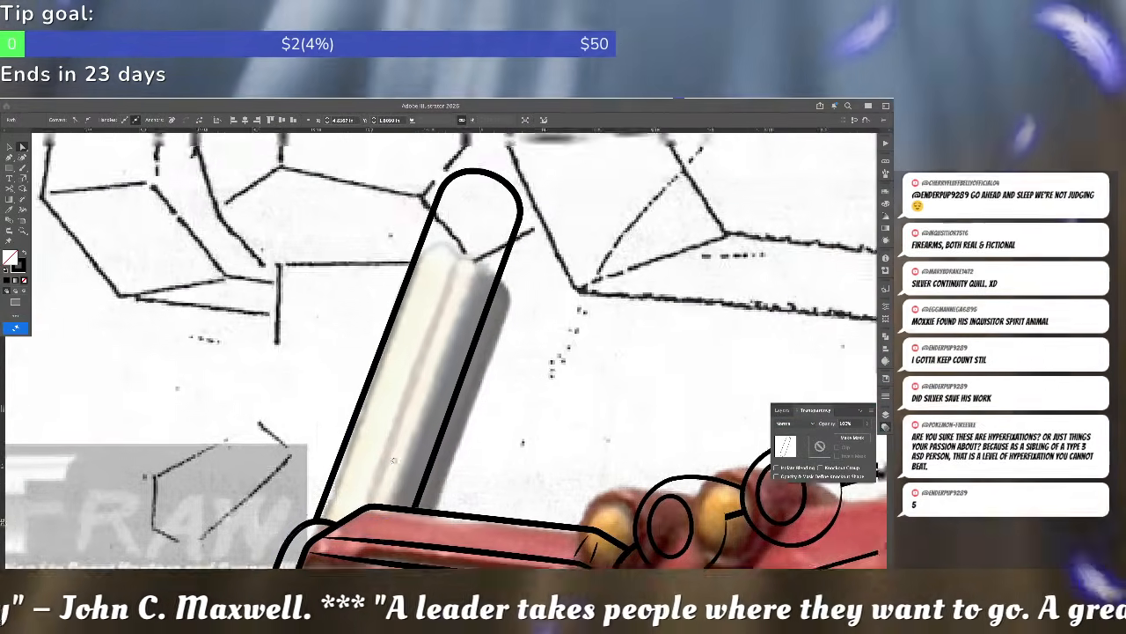
left_click(482, 338)
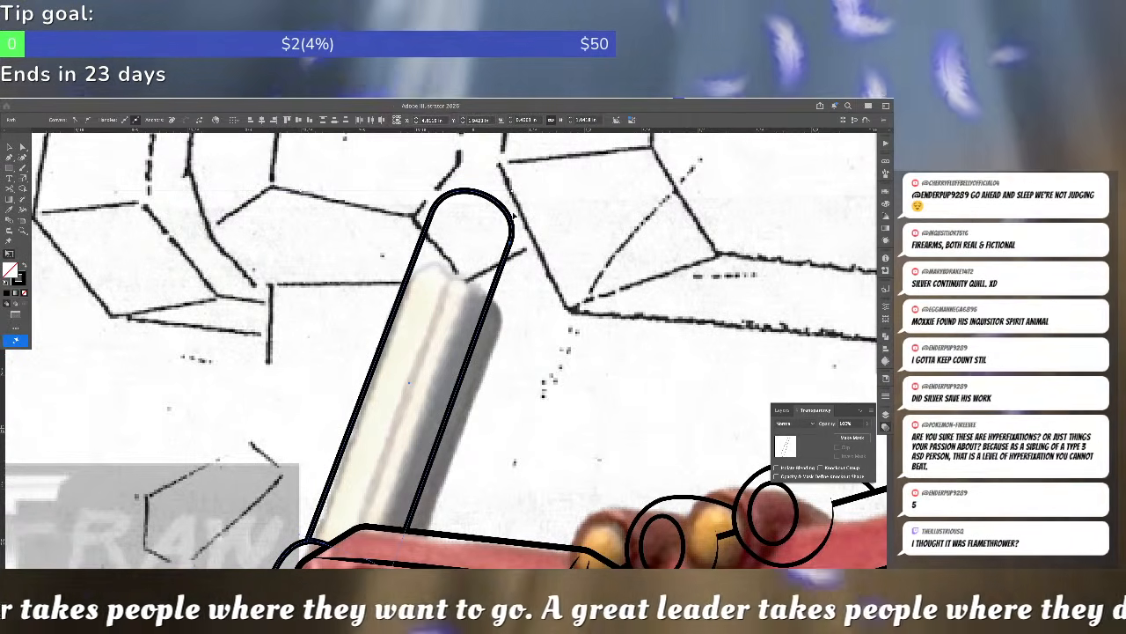
left_click(441, 209)
left_click(442, 209)
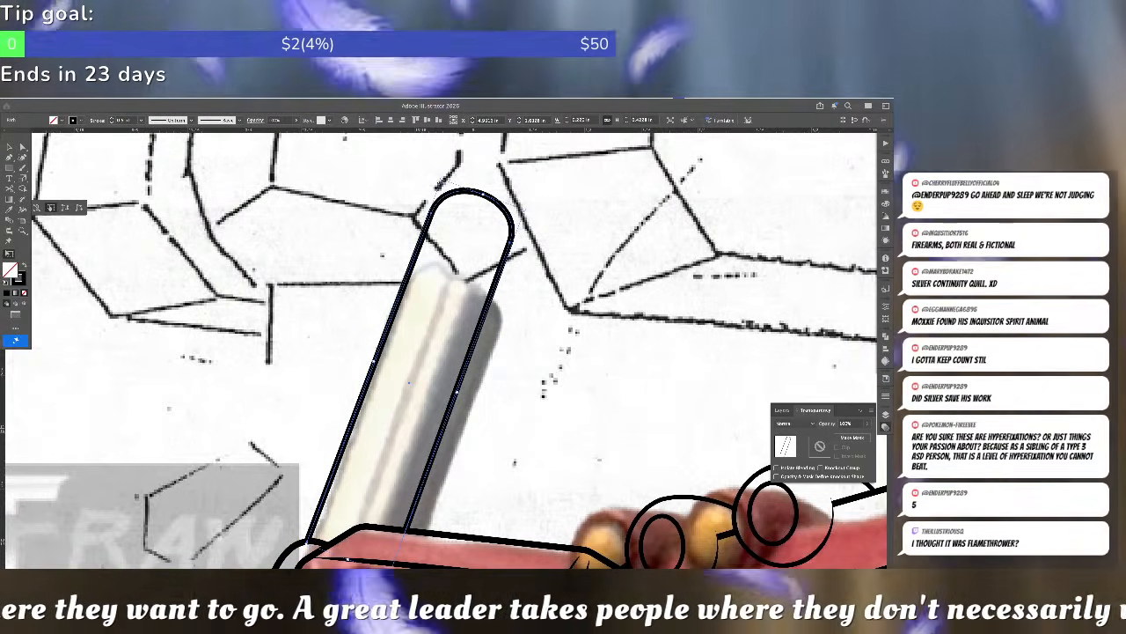
left_click_drag(441, 181, 458, 254)
key("v")
left_click(543, 243)
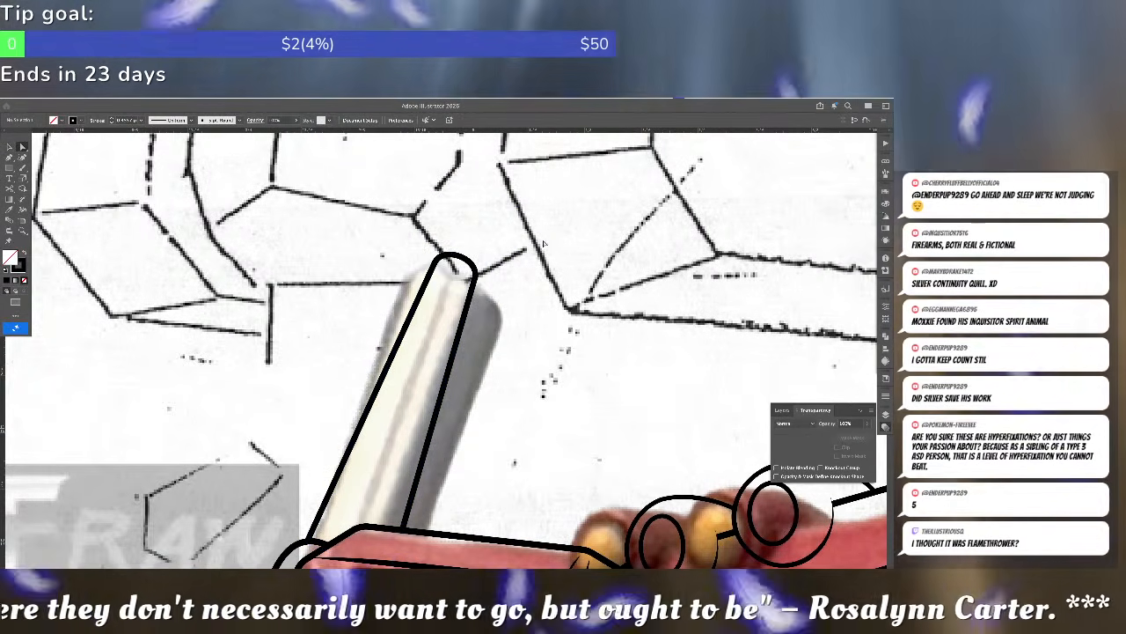
- Hide the Layer 2 reference and review the whole figure as line art
key("super+minus")
key("super+minus")
key("super+minus")
key("super+minus")
key("super+minus")
key("super+minus")
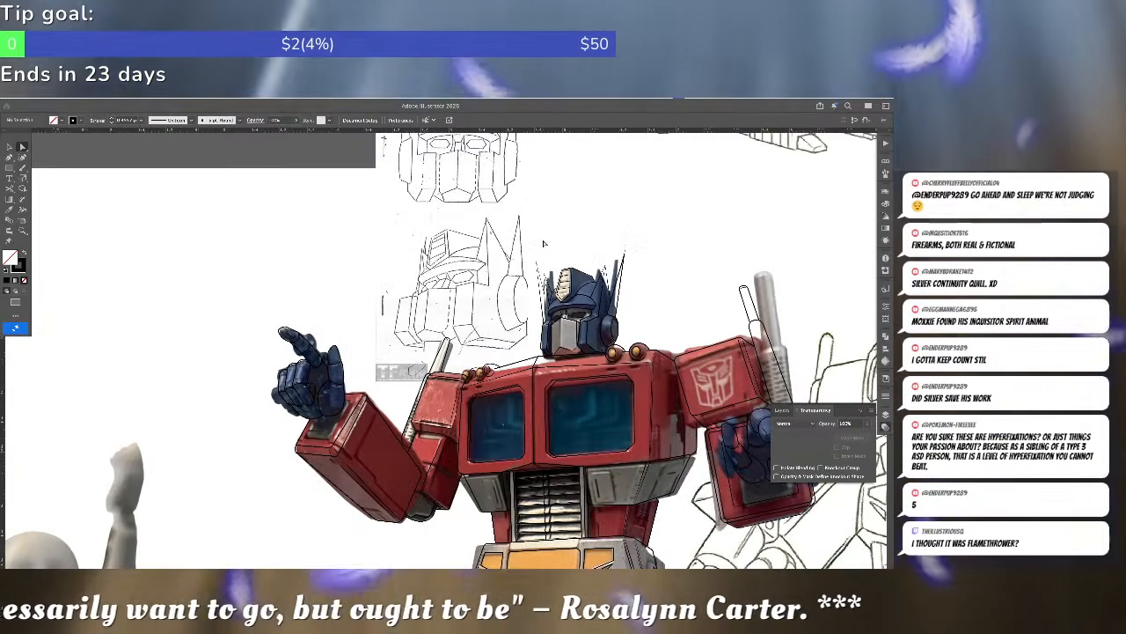
left_click(886, 415)
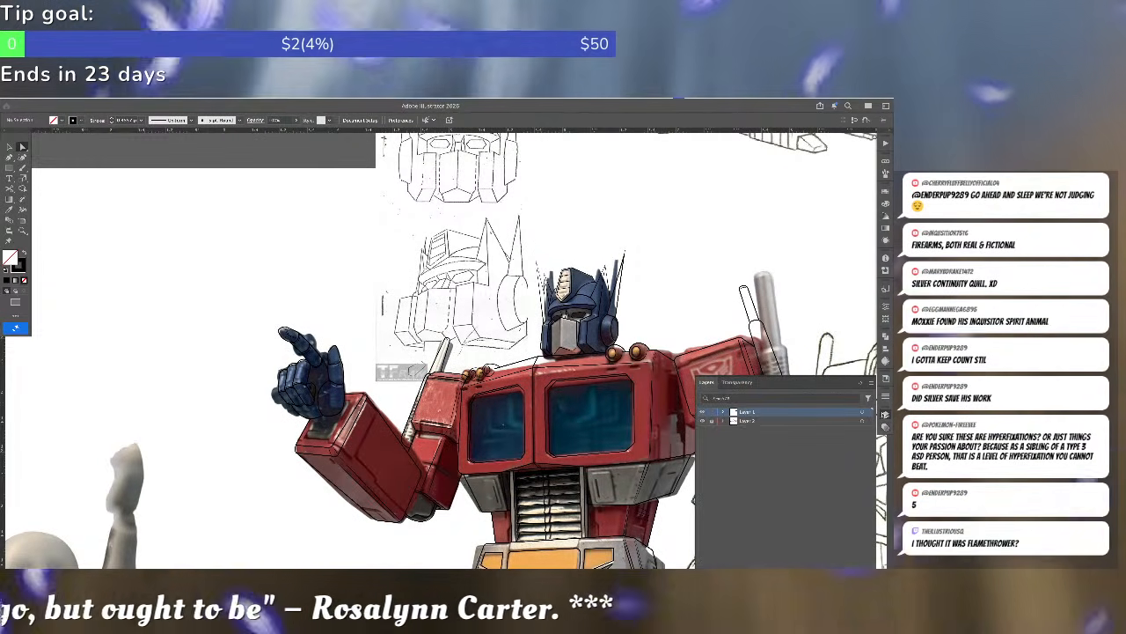
left_click(702, 421)
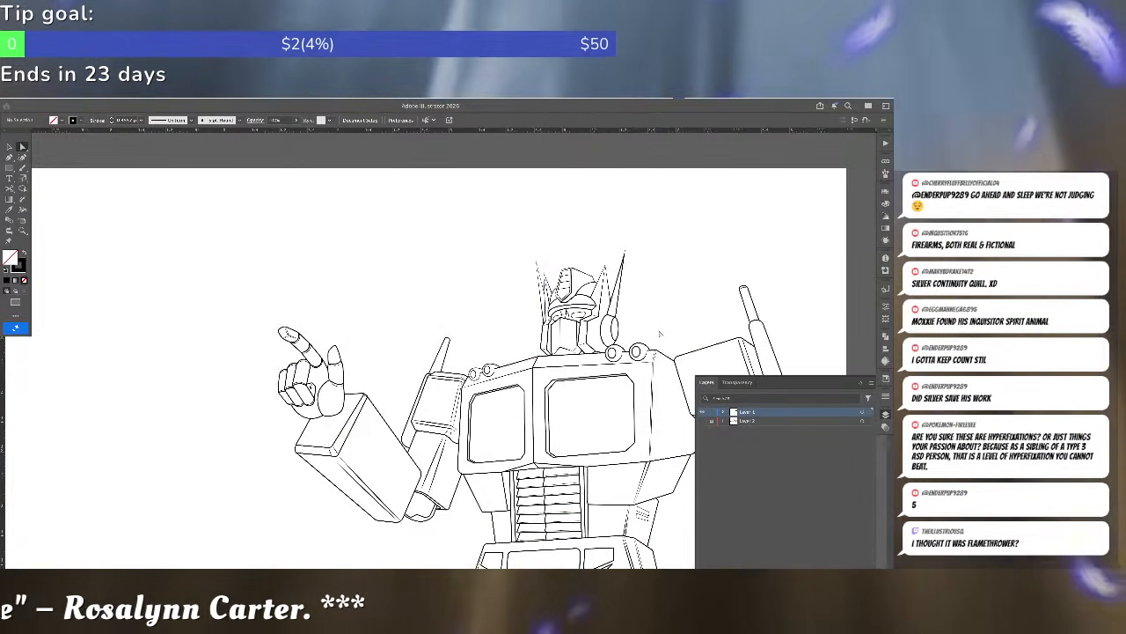
key("super+minus")
key("super+minus")
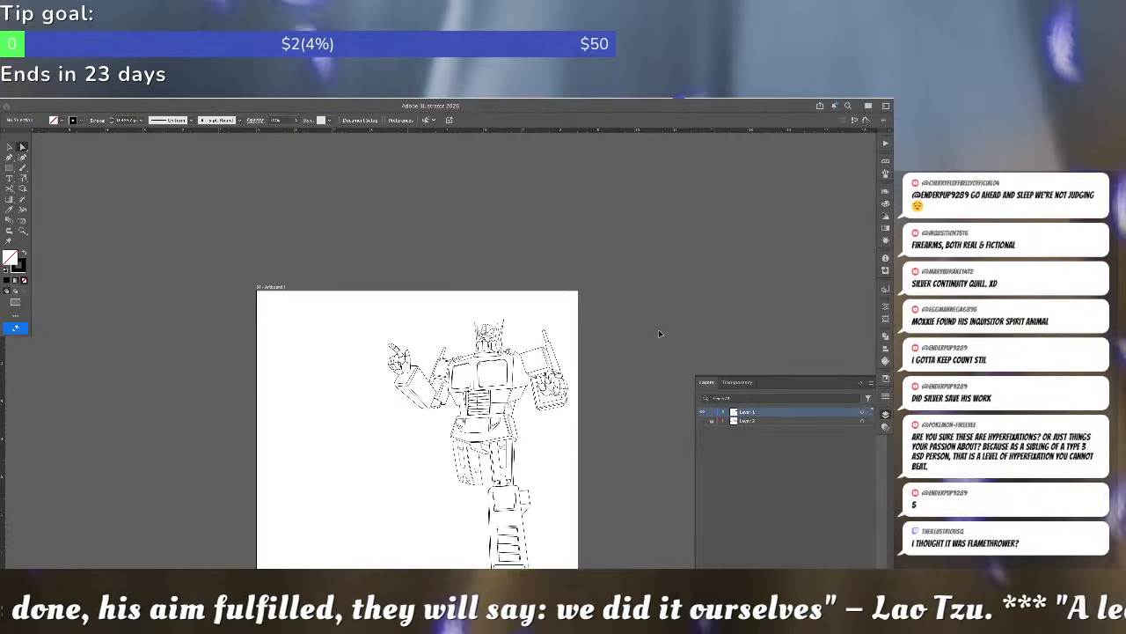
- Isolate the path of the smokestack's lower section inside its group for editing
key("super+equal")
key("super+equal")
key("super+equal")
key("super+equal")
key("super+equal")
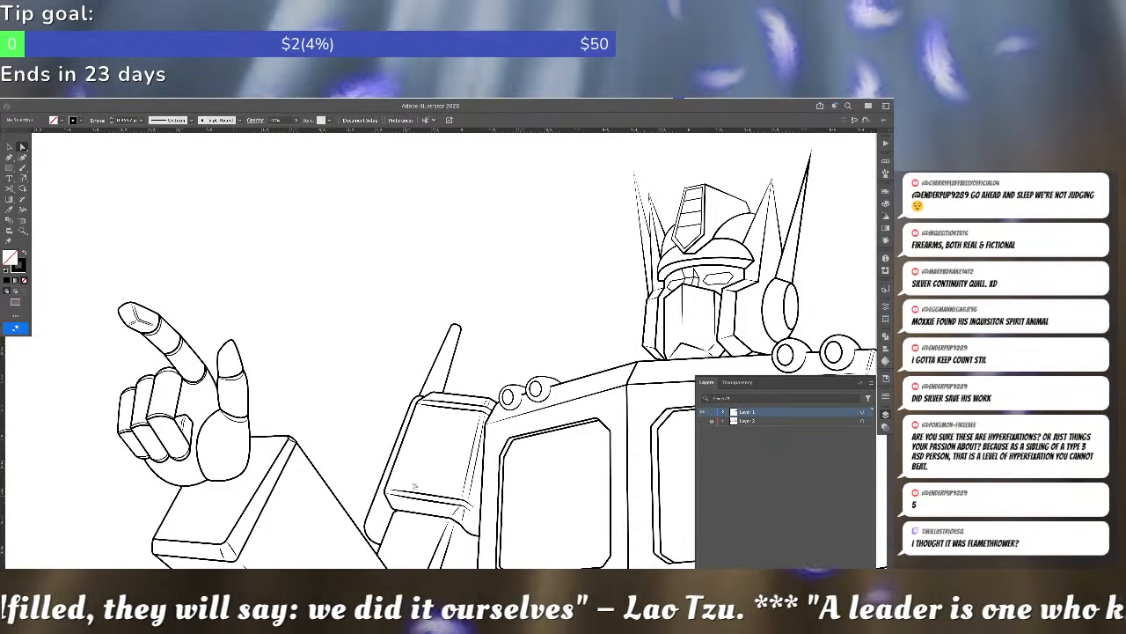
key("v")
left_click(370, 521)
double_click(371, 521)
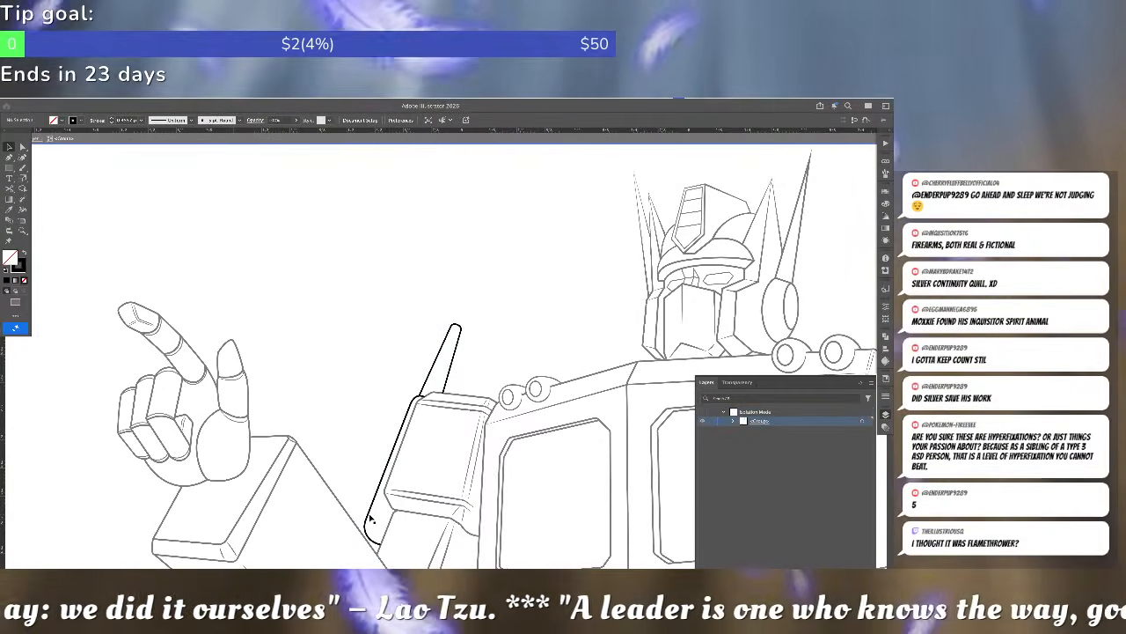
double_click(370, 523)
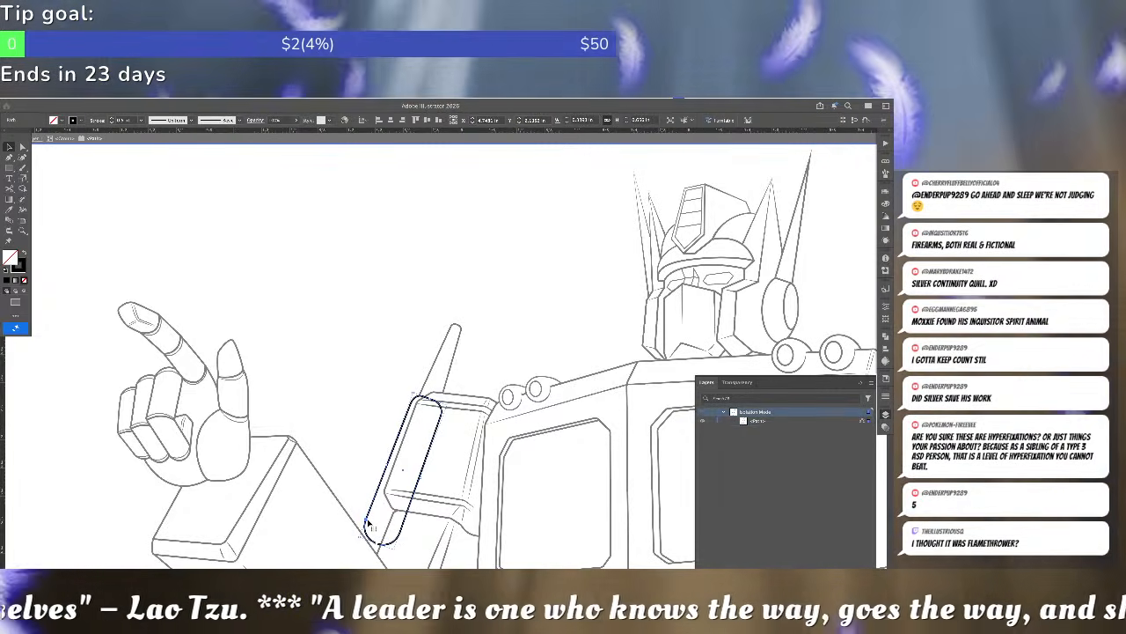
- Draw a curved rim line across the lower section's rounded bottom end and give it a width profile tapered at both ends
key("a")
left_click(371, 523)
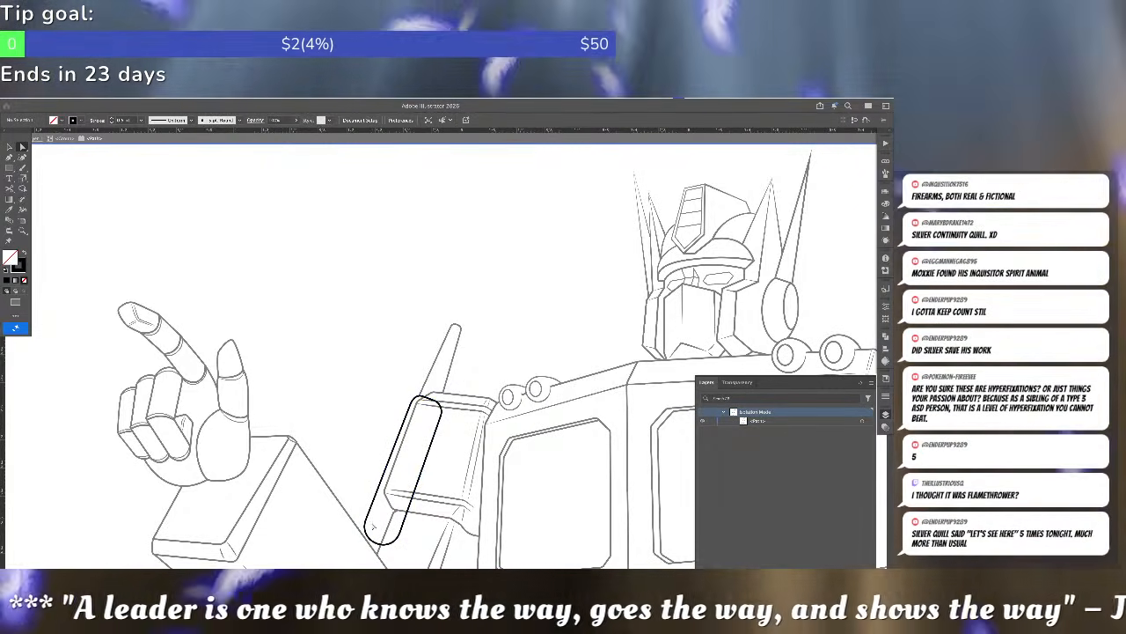
key("p")
left_click(369, 528)
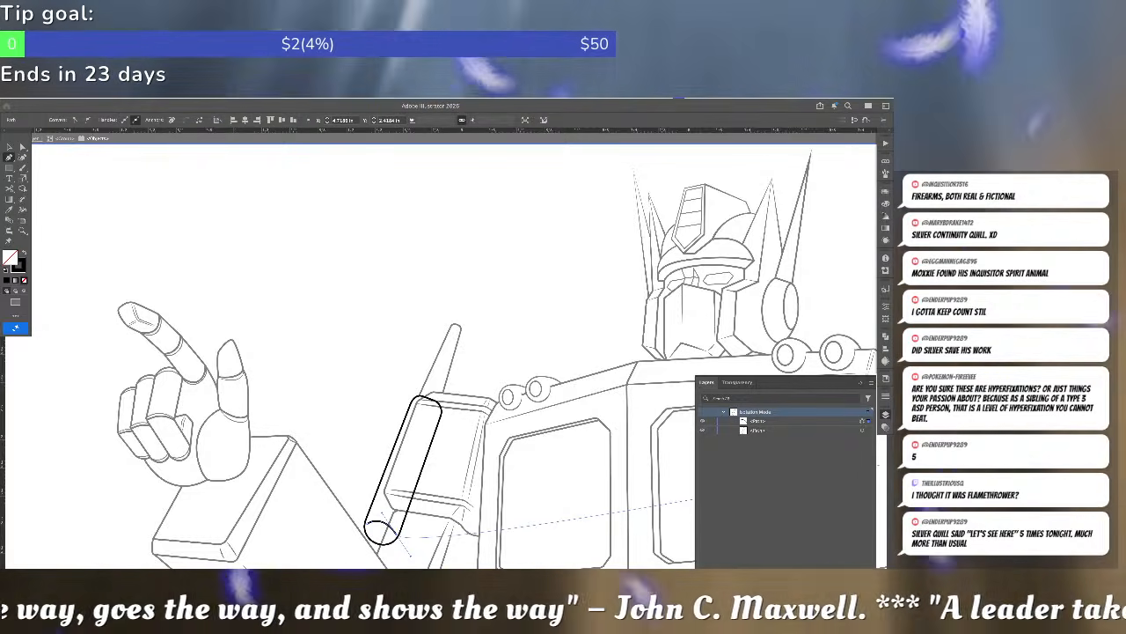
left_click(886, 395)
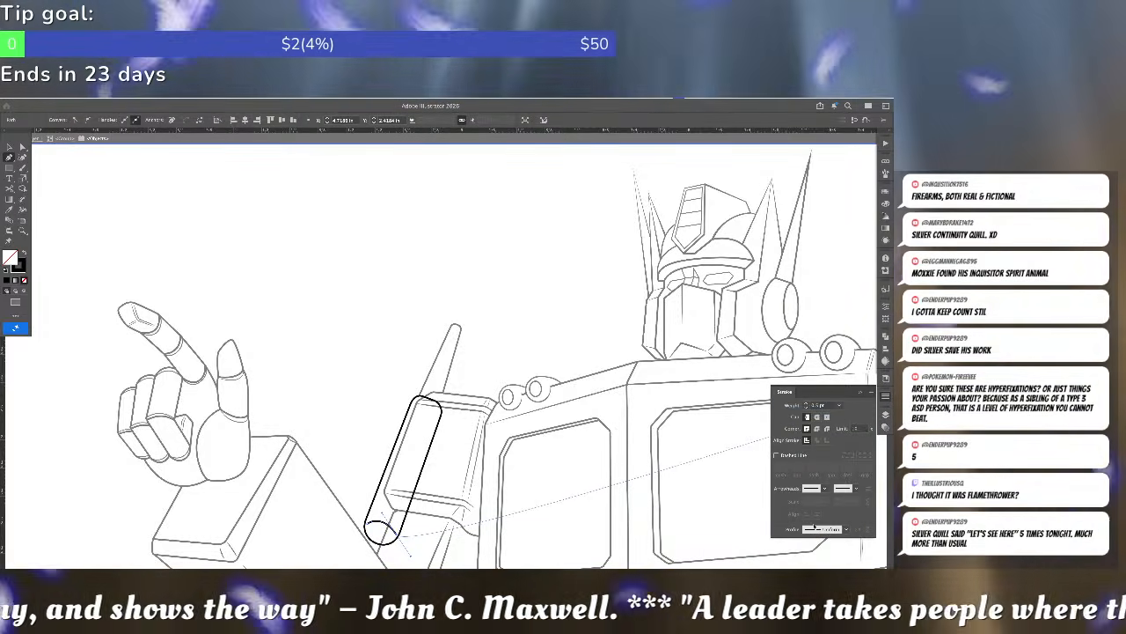
left_click(813, 525)
left_click(817, 510)
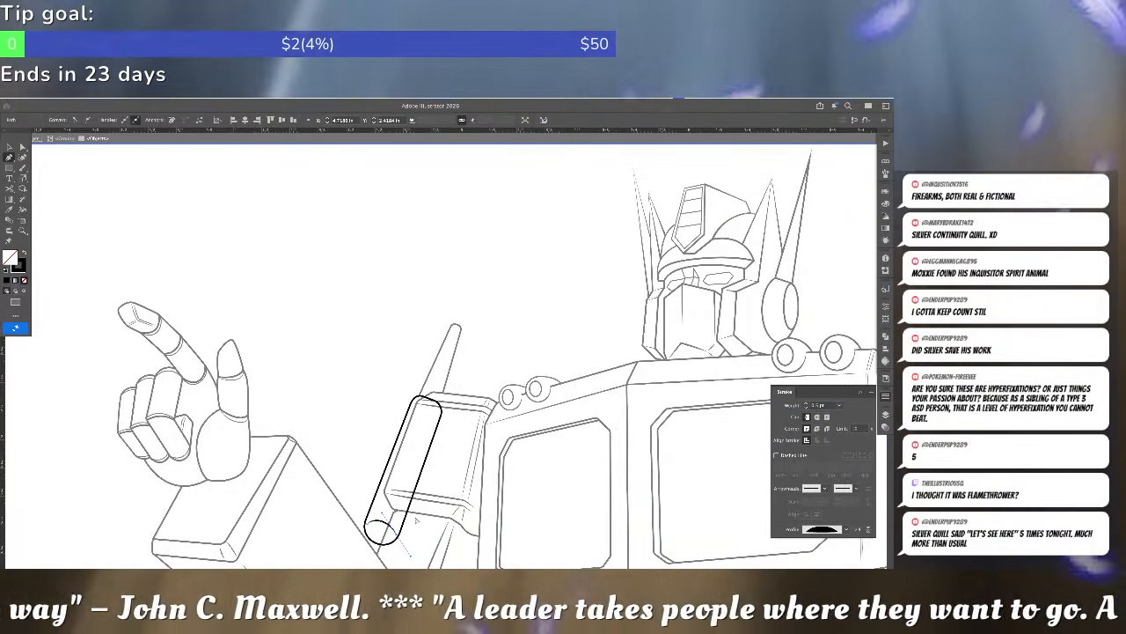
- Adjust the curve handles of the rim line at the smokestack's rounded lower end and leave isolation mode
key("v")
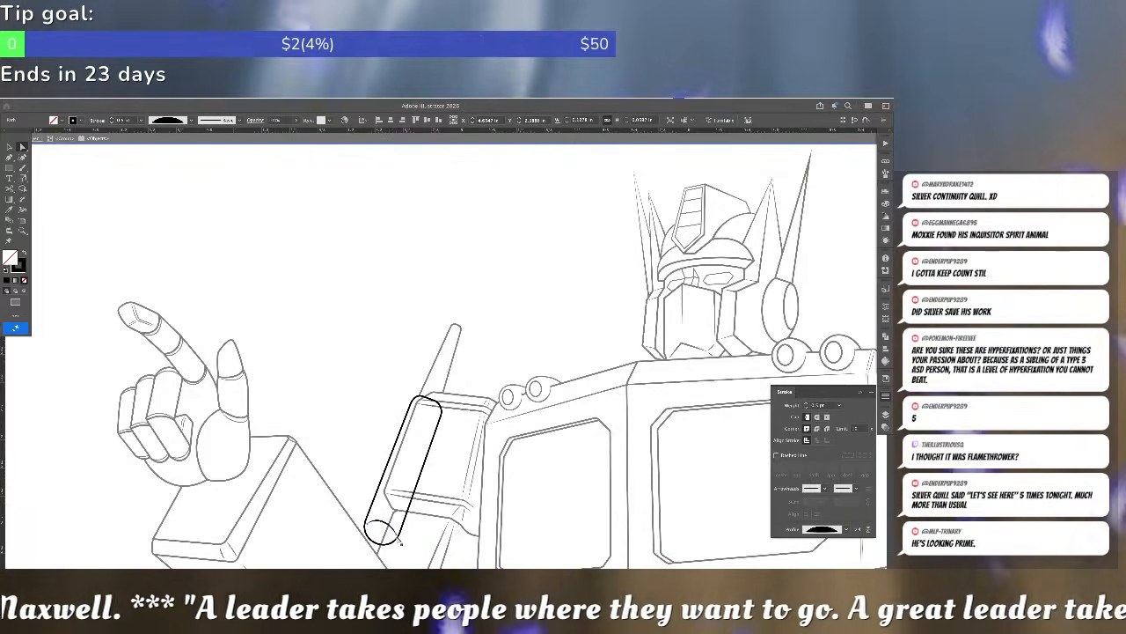
left_click(399, 535)
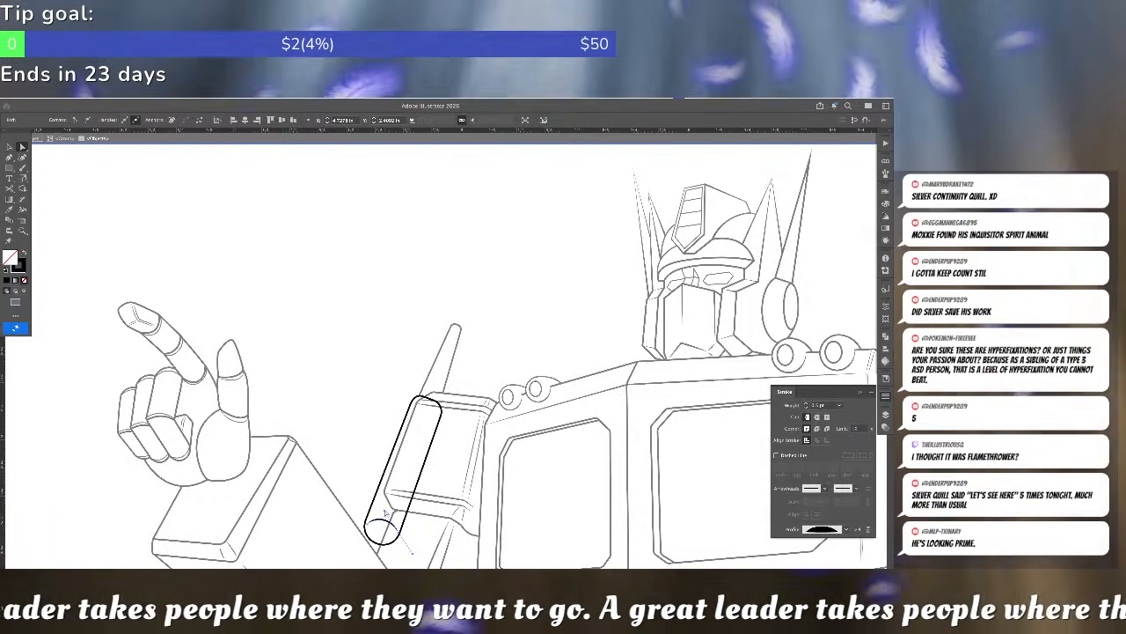
left_click_drag(384, 513, 364, 525)
left_click(375, 543)
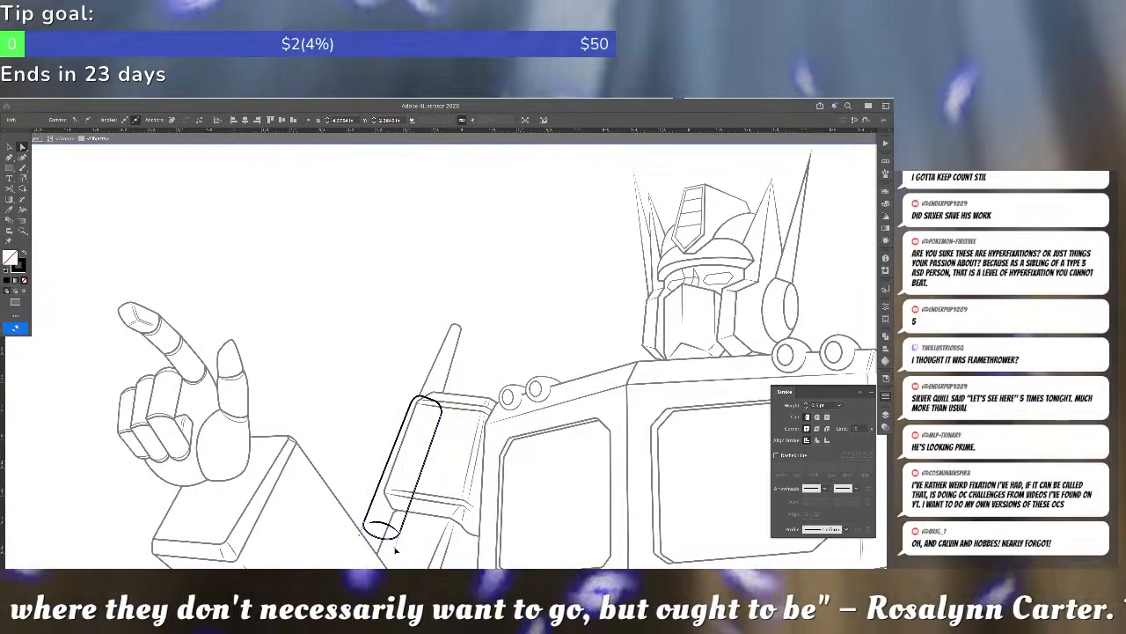
key("Escape")
key("Escape")
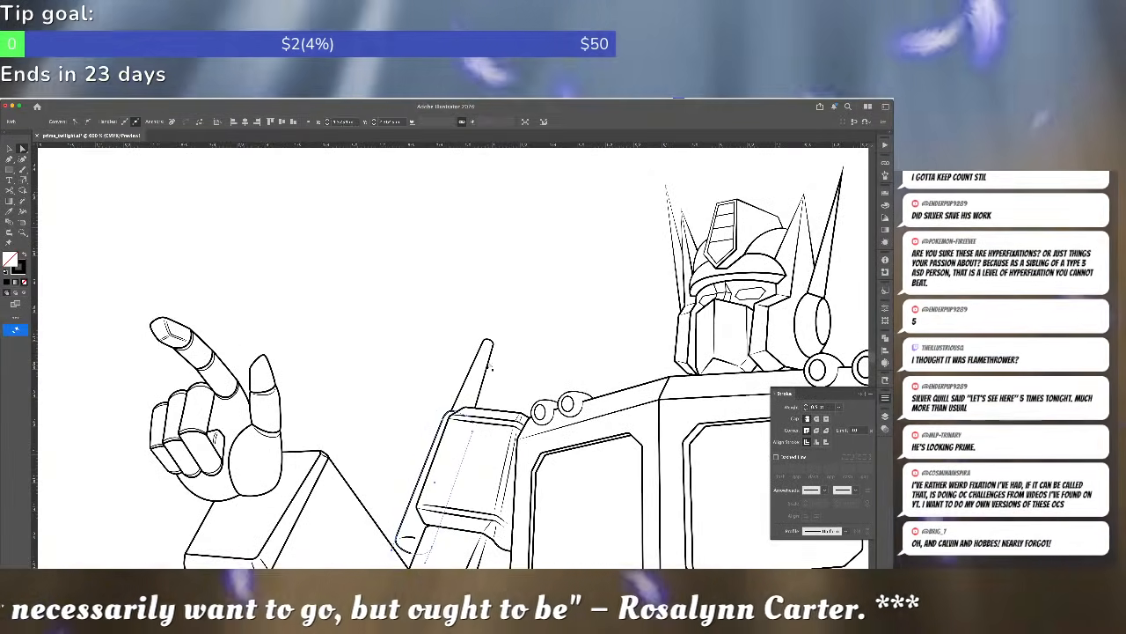
- Edit the smokestack's opacity mask, moving its anchor slightly down at the upper arm's top edge, and return to the artwork
left_click(523, 380)
left_click(486, 384)
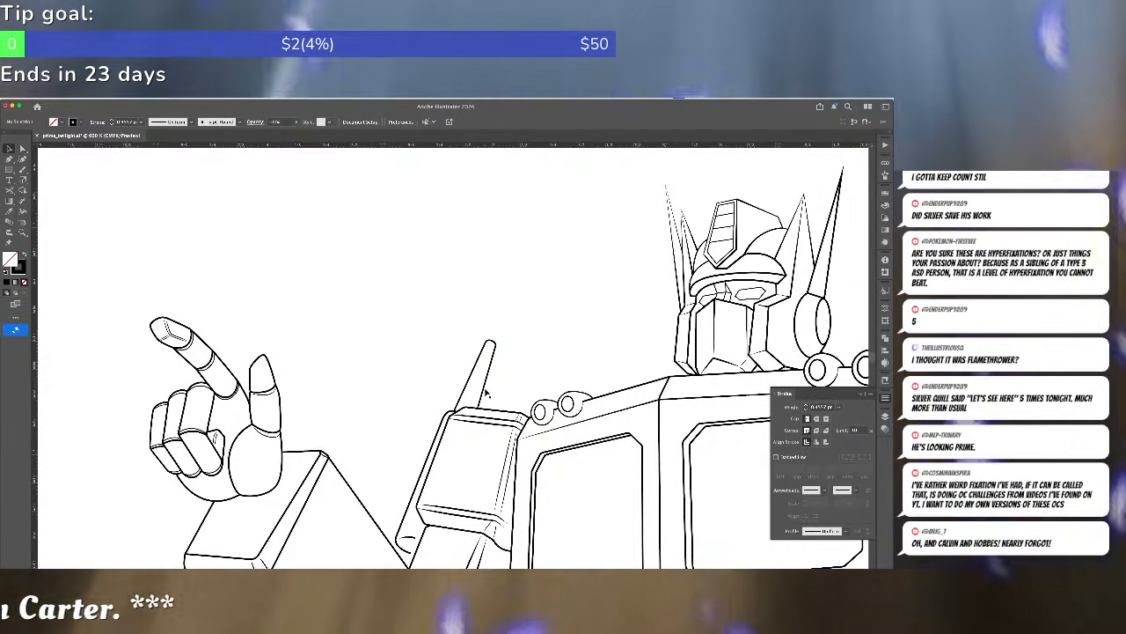
left_click(483, 391)
left_click(885, 429)
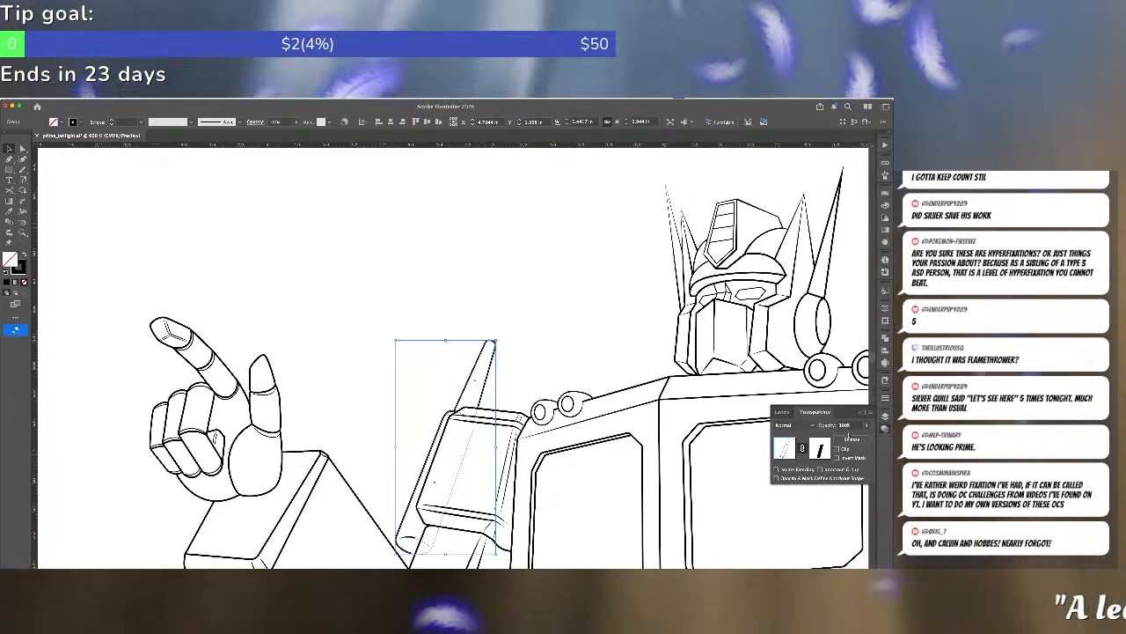
left_click(821, 450)
key("a")
left_click(465, 418)
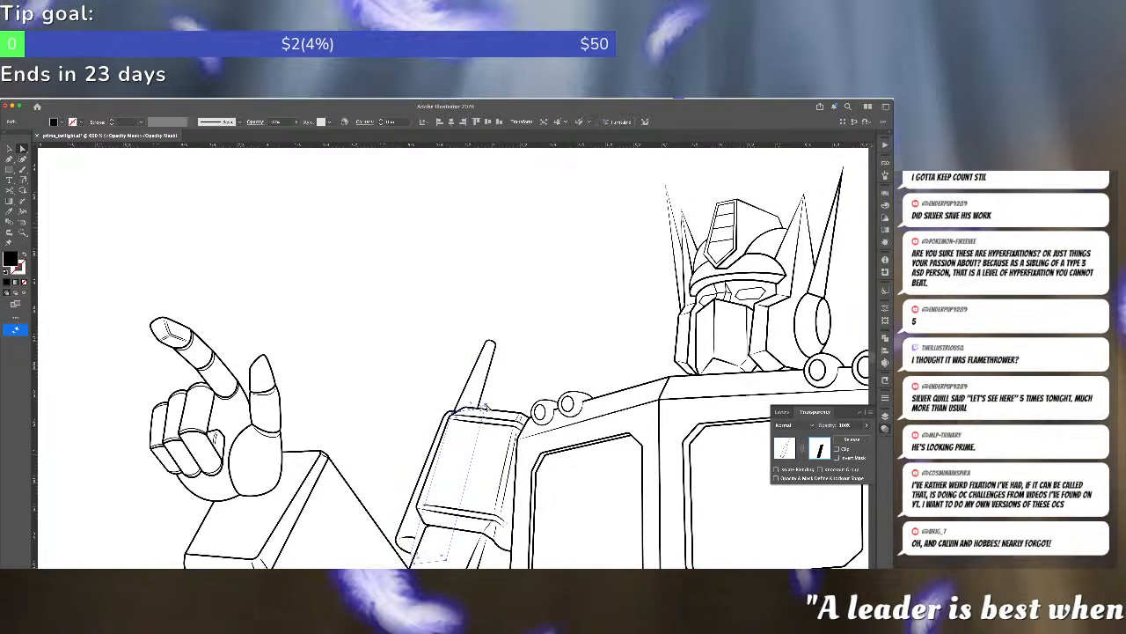
left_click(486, 409)
left_click_drag(485, 408, 483, 412)
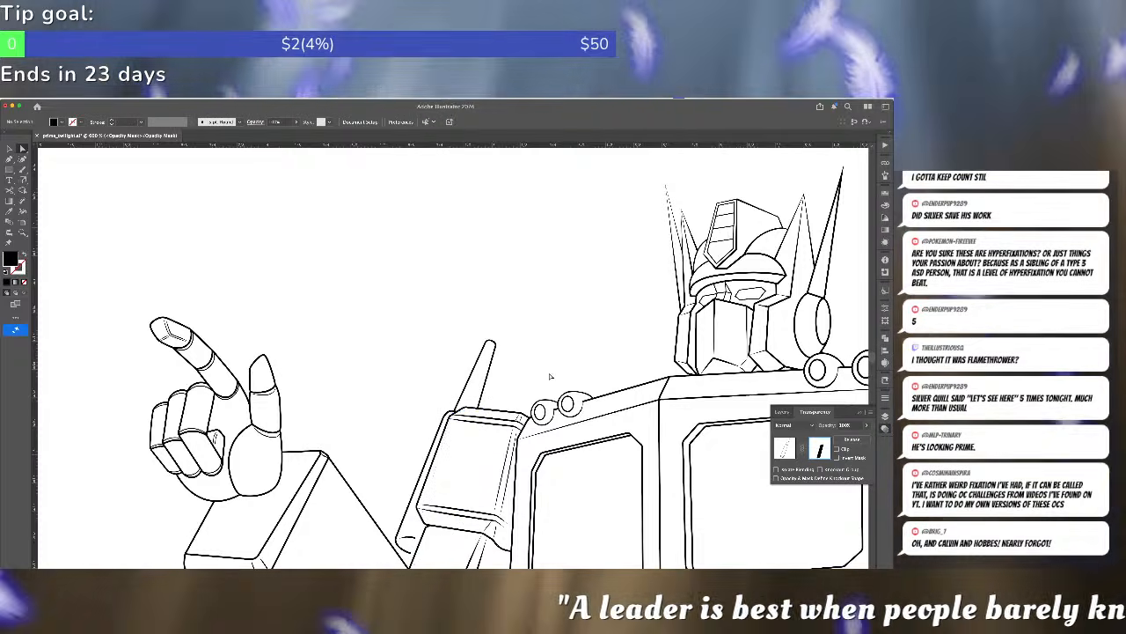
left_click(785, 448)
left_click(575, 353)
- Isolate the raised arm group, group the hand's parts together without the forearm, and move the hand slightly down toward the forearm
key("super+minus")
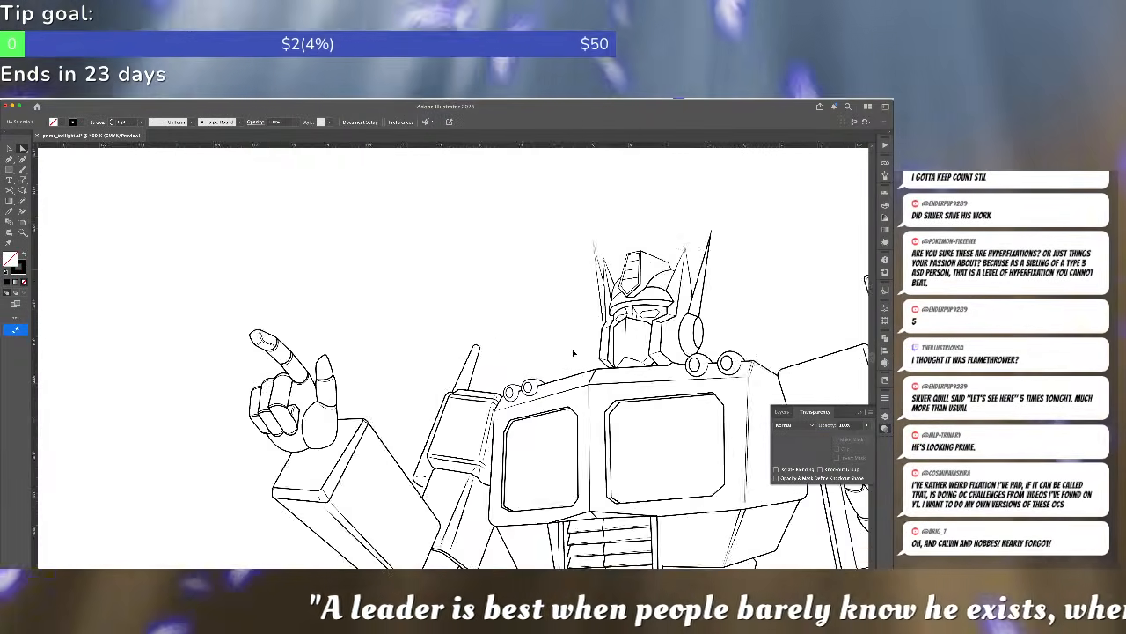
key("super+minus")
key("super+minus")
key("super+minus")
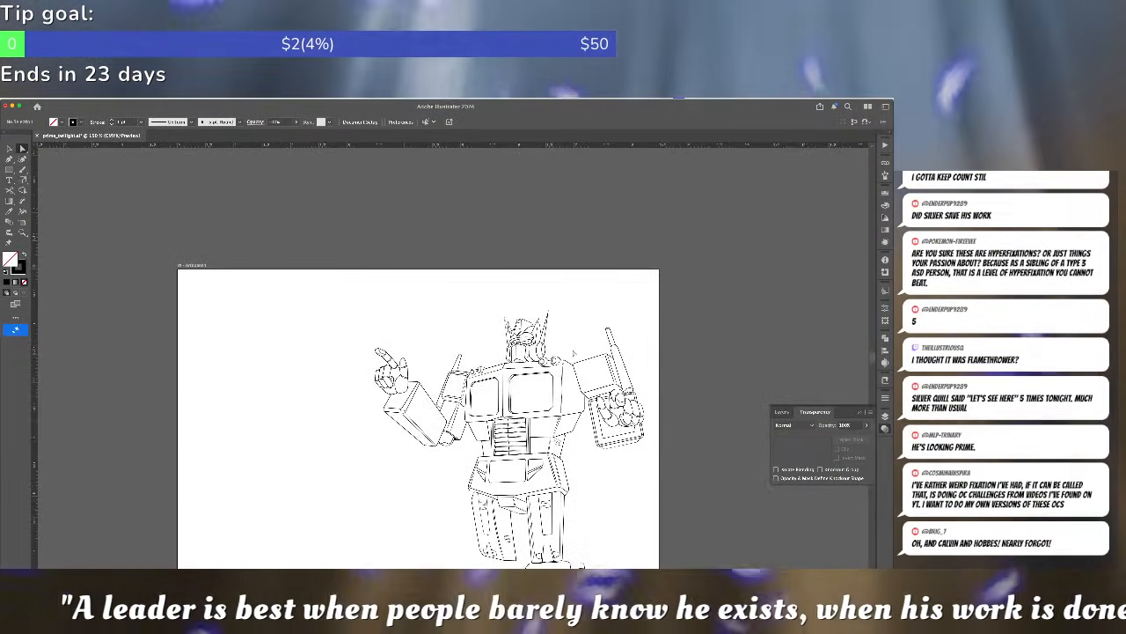
scroll(572, 348, "down", 5)
scroll(572, 348, "right", 2)
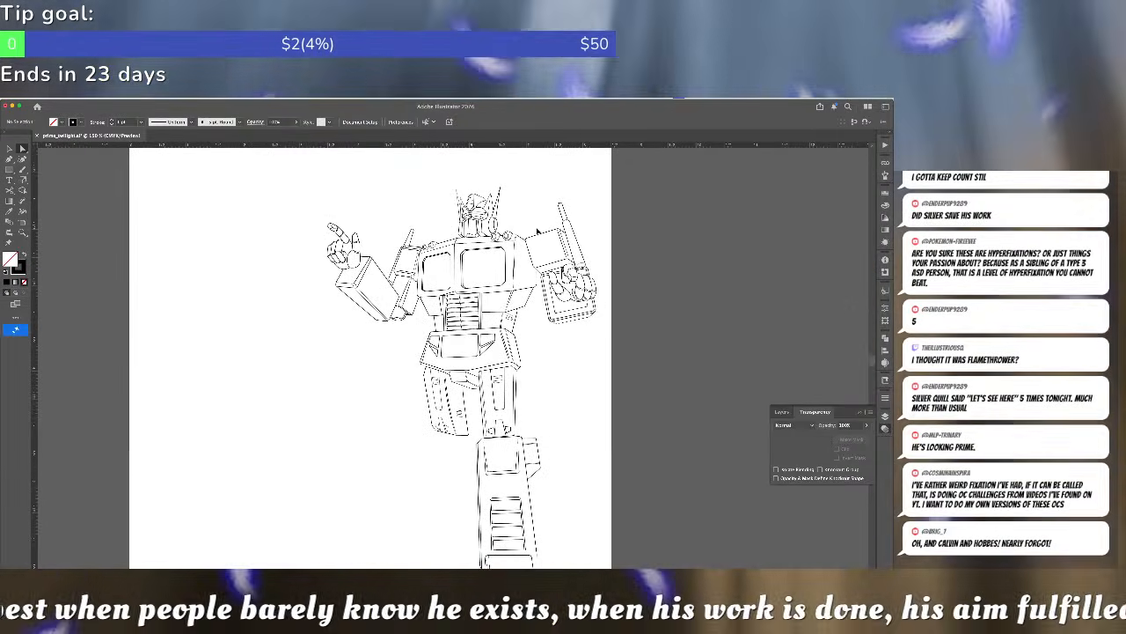
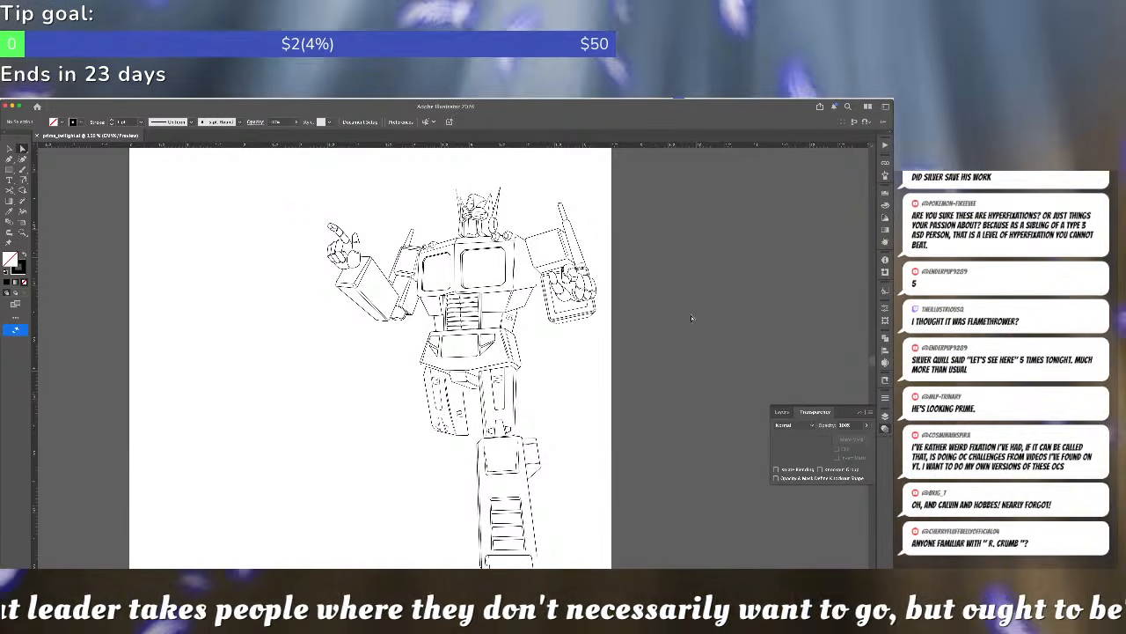
left_click(9, 149)
left_click(352, 257)
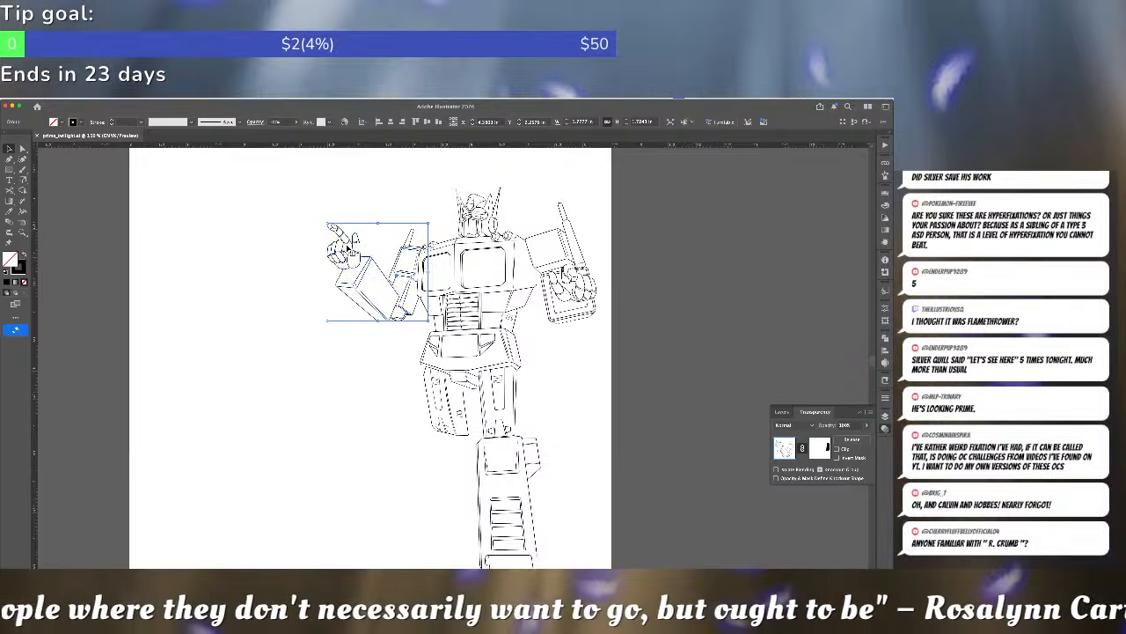
double_click(351, 257)
left_click(362, 273)
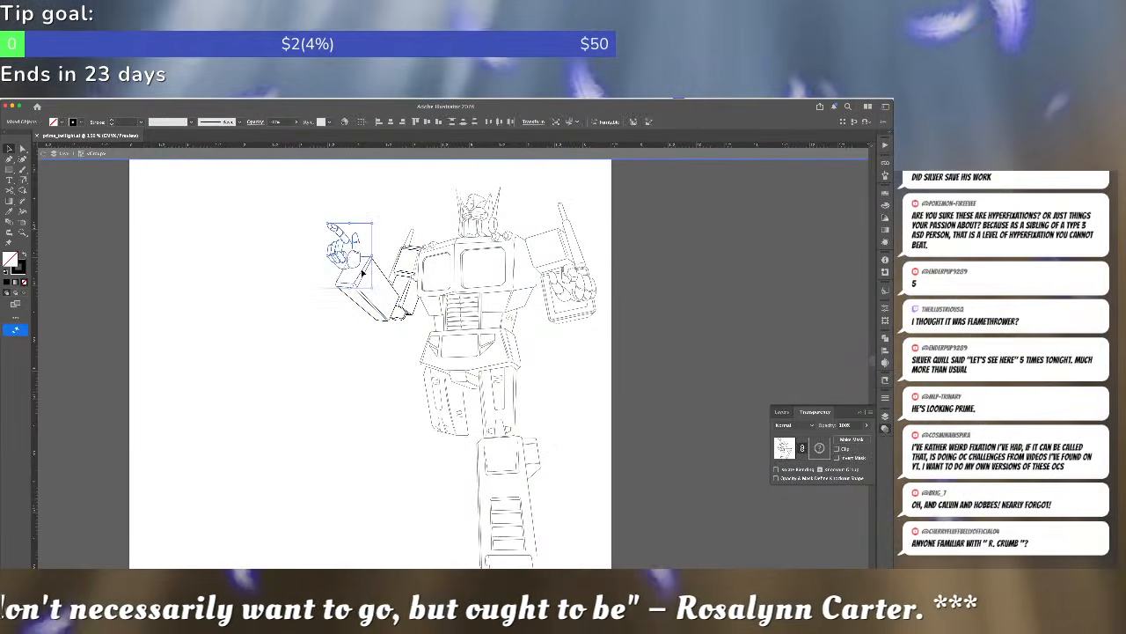
left_click(343, 276, "shift")
key("super+g")
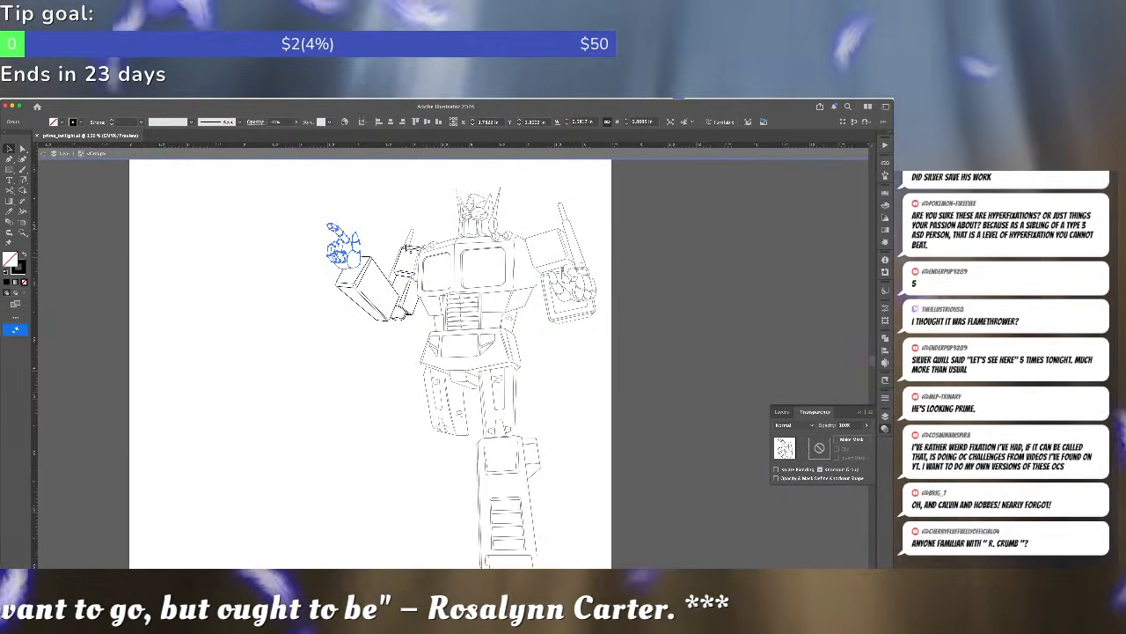
left_click_drag(358, 253, 359, 257)
key("a")
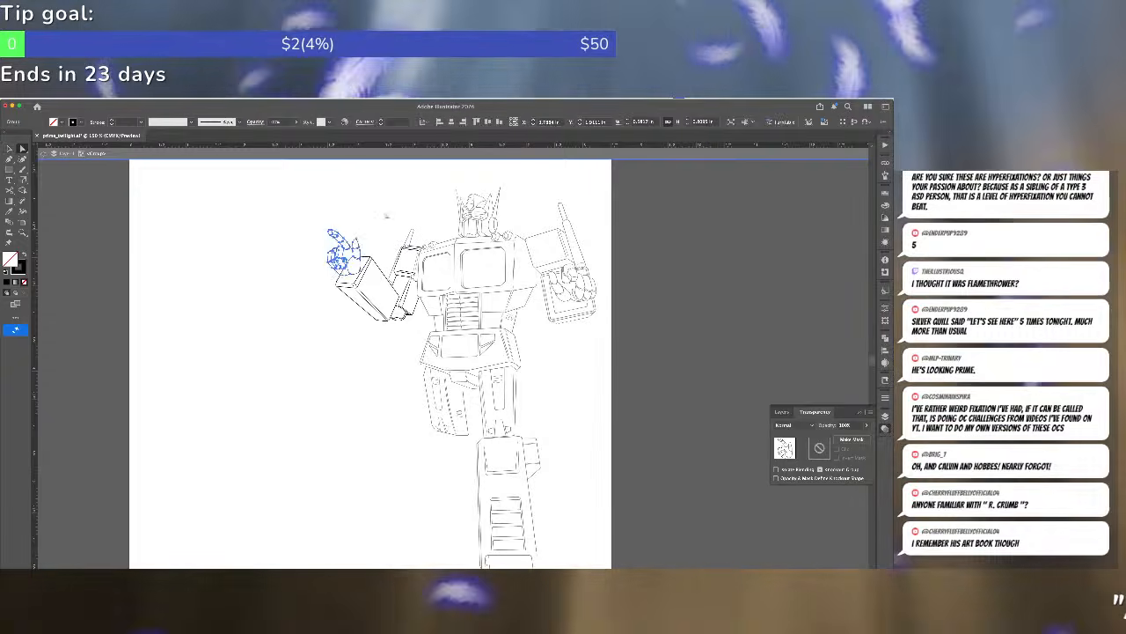
- Extend the forearm end's opacity mask to hide the edge line showing through the hand's lower edge, and return to the artwork
left_click(386, 216)
scroll(392, 264, "up", 6)
scroll(392, 264, "down", 2)
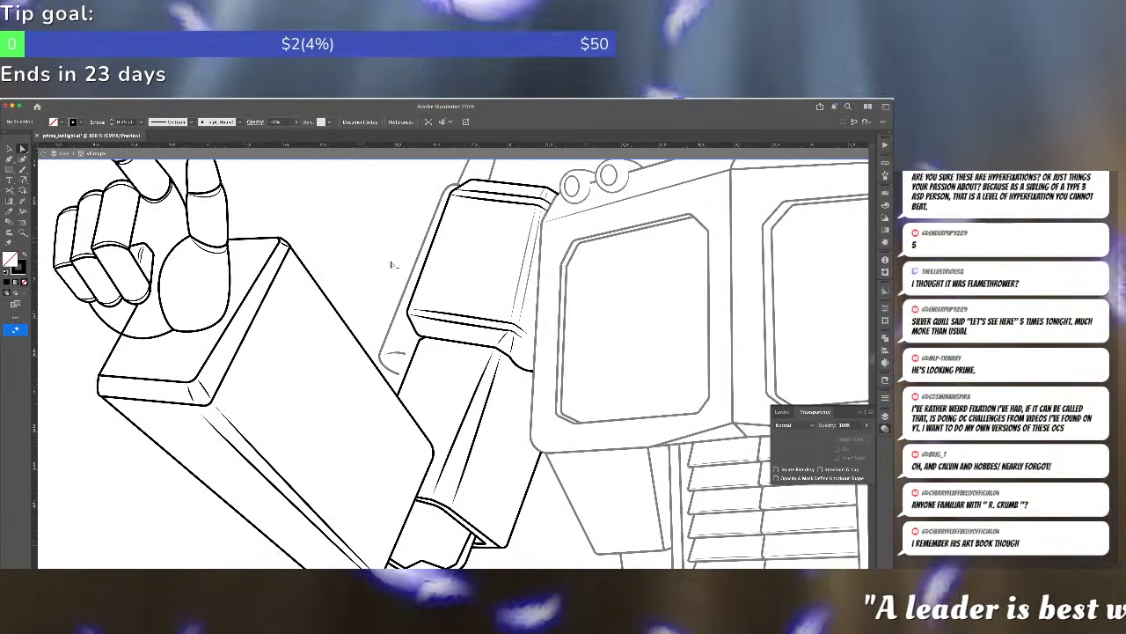
left_click(277, 263)
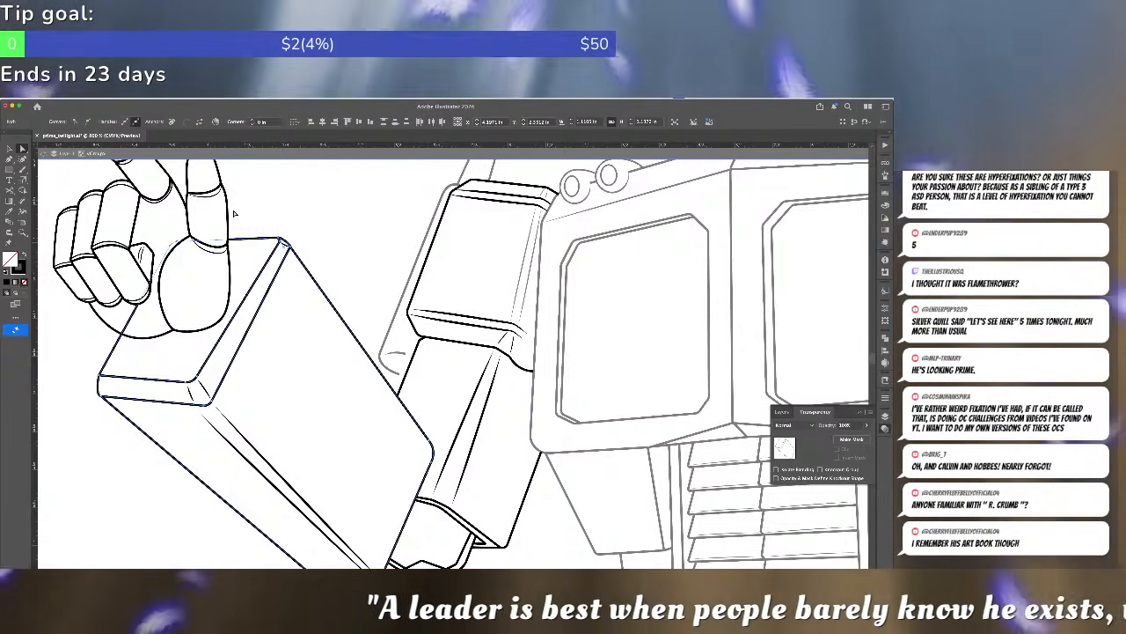
left_click(199, 231)
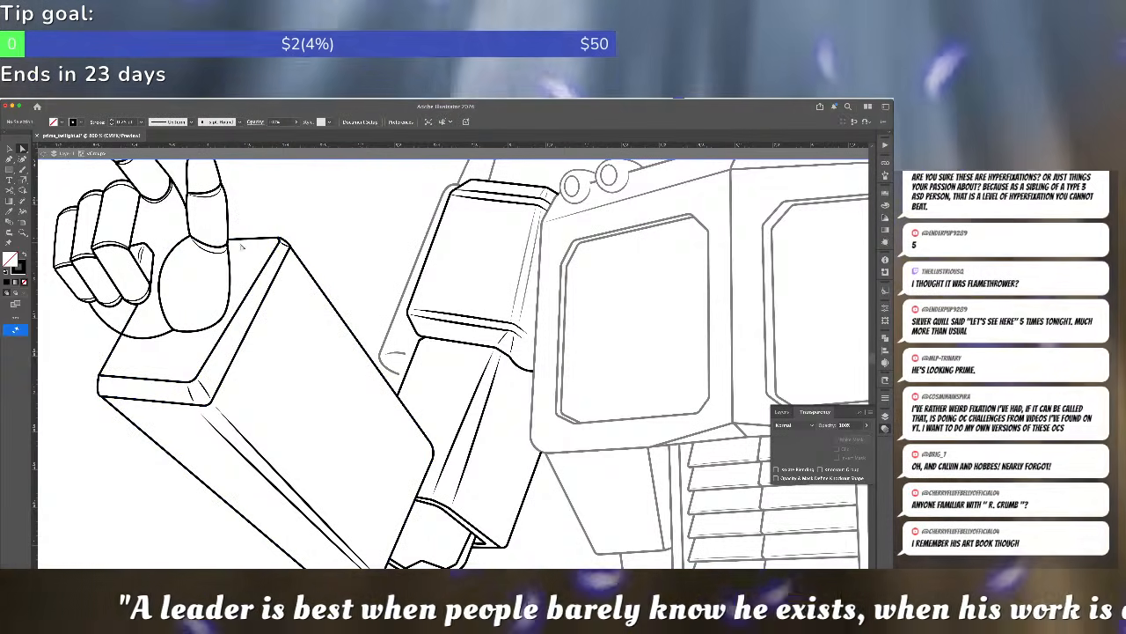
left_click(243, 245)
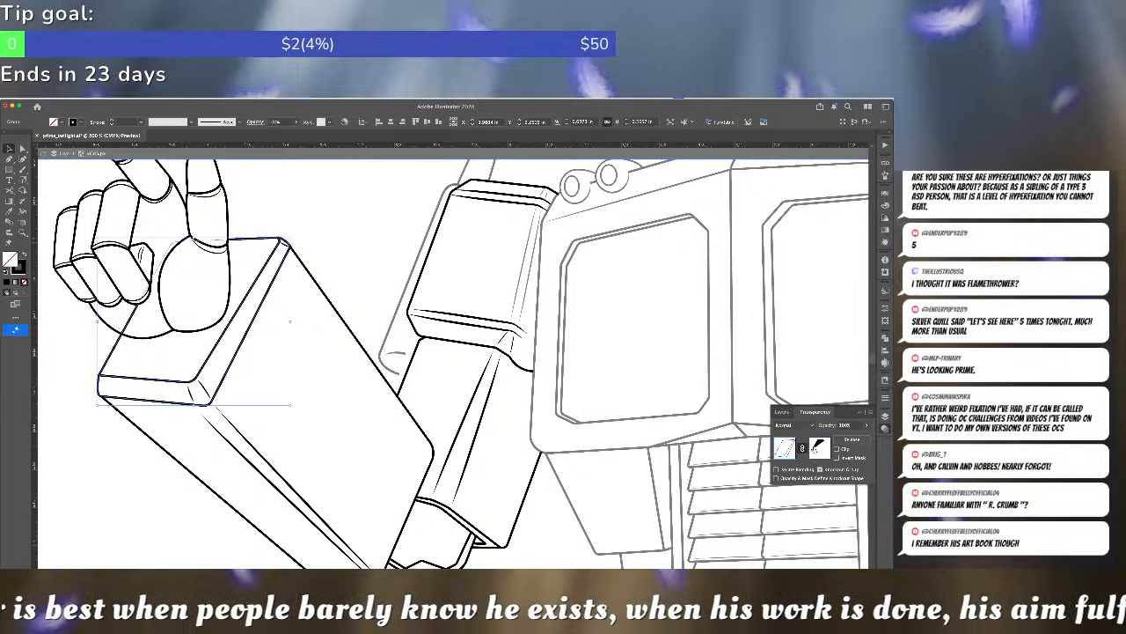
left_click(819, 448)
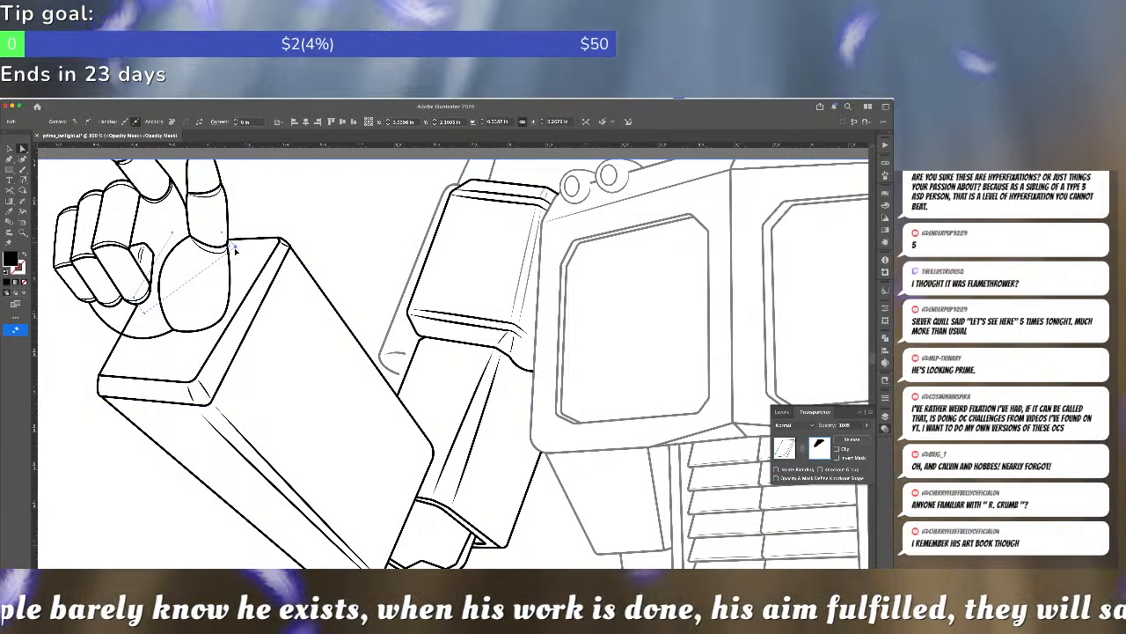
left_click_drag(148, 321, 108, 333)
left_click(266, 273)
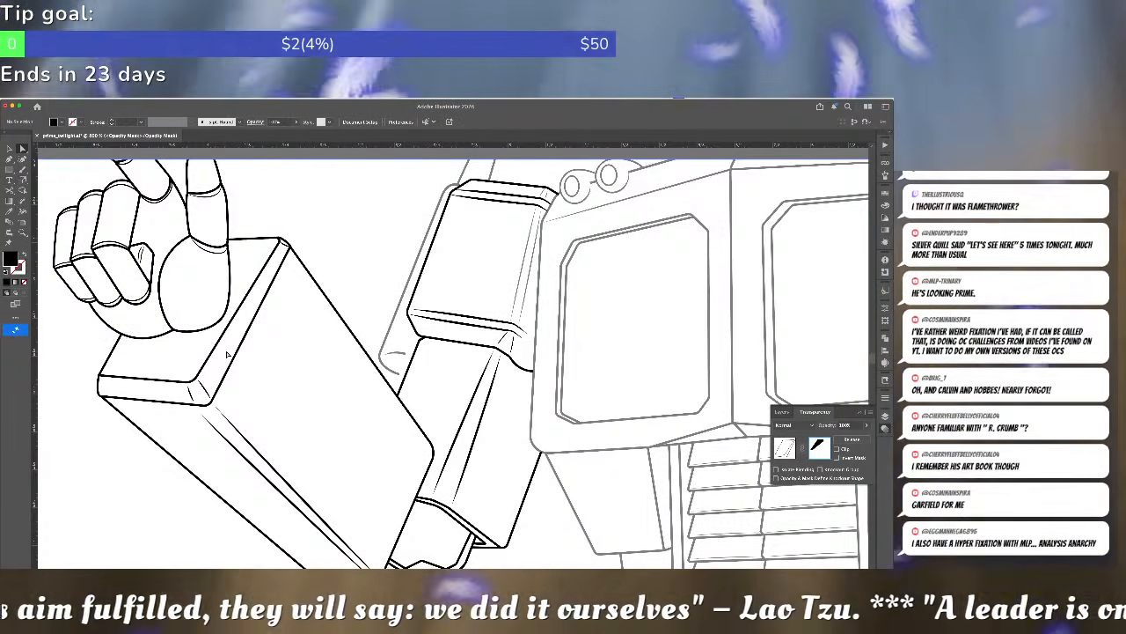
left_click(784, 455)
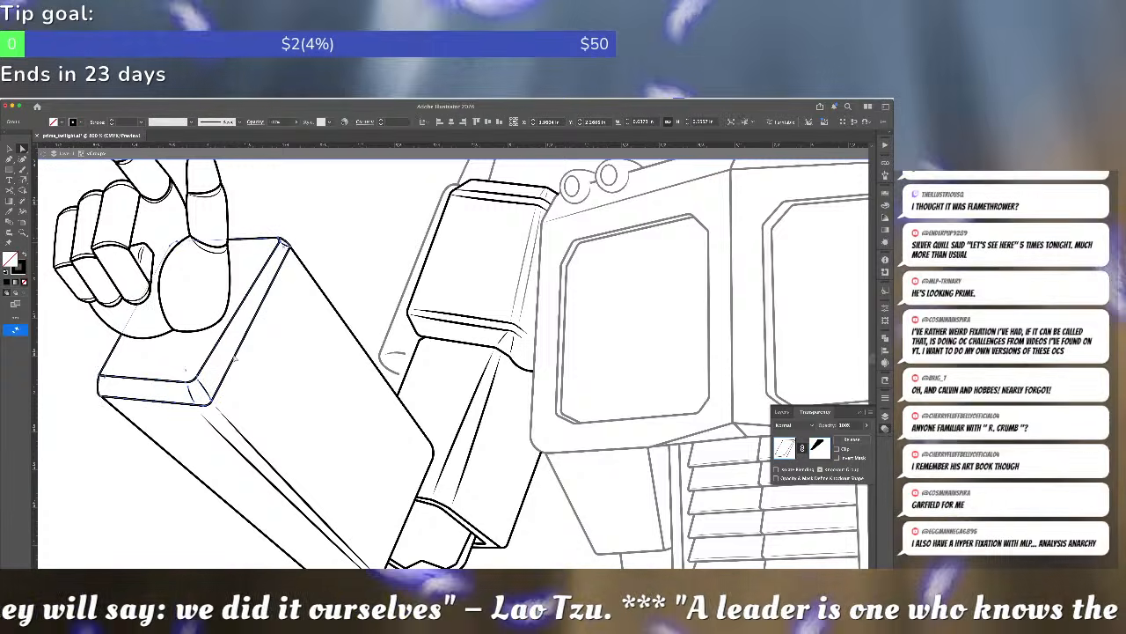
- Shift the front corner of the forearm's beveled end outward along with its inner edge line, narrowing the bevel
left_click(212, 405)
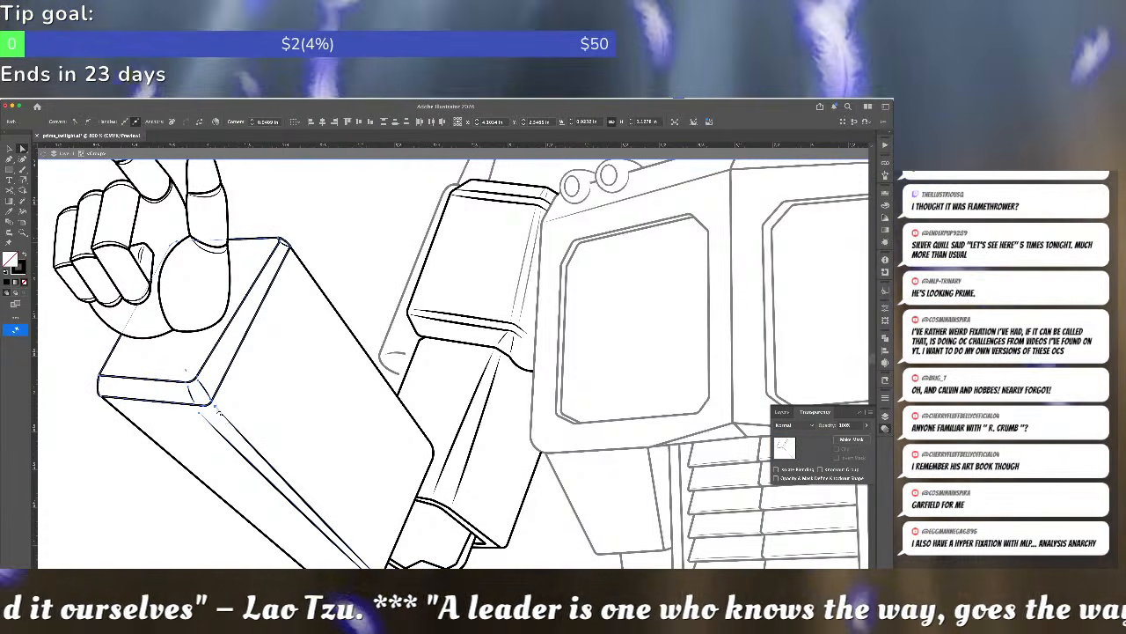
left_click_drag(216, 410, 235, 412)
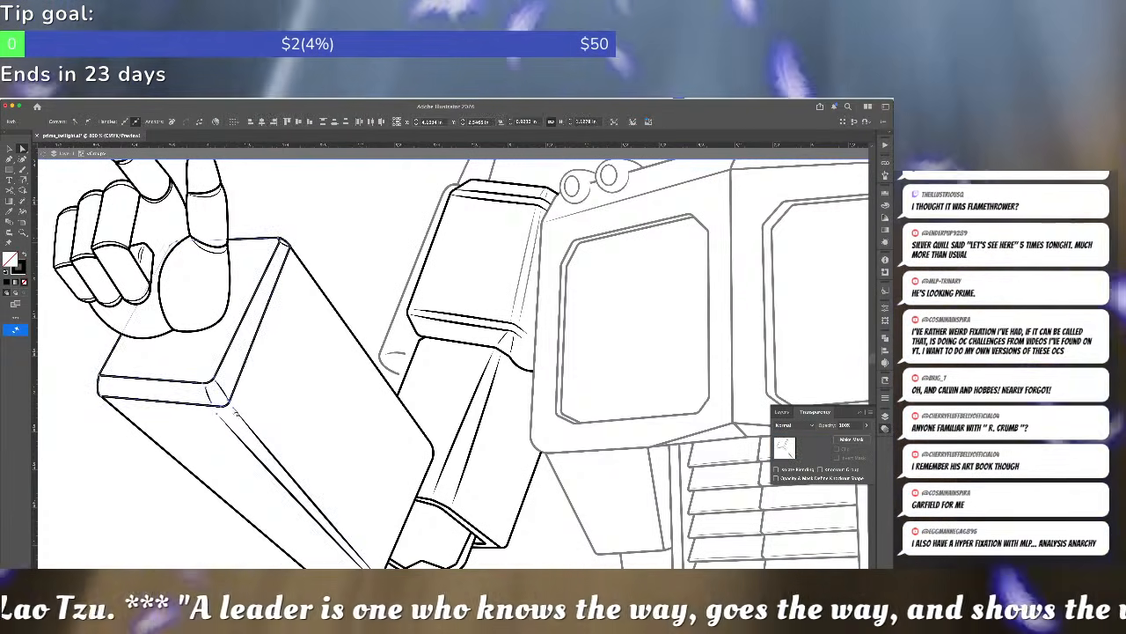
left_click(236, 358)
left_click(231, 356)
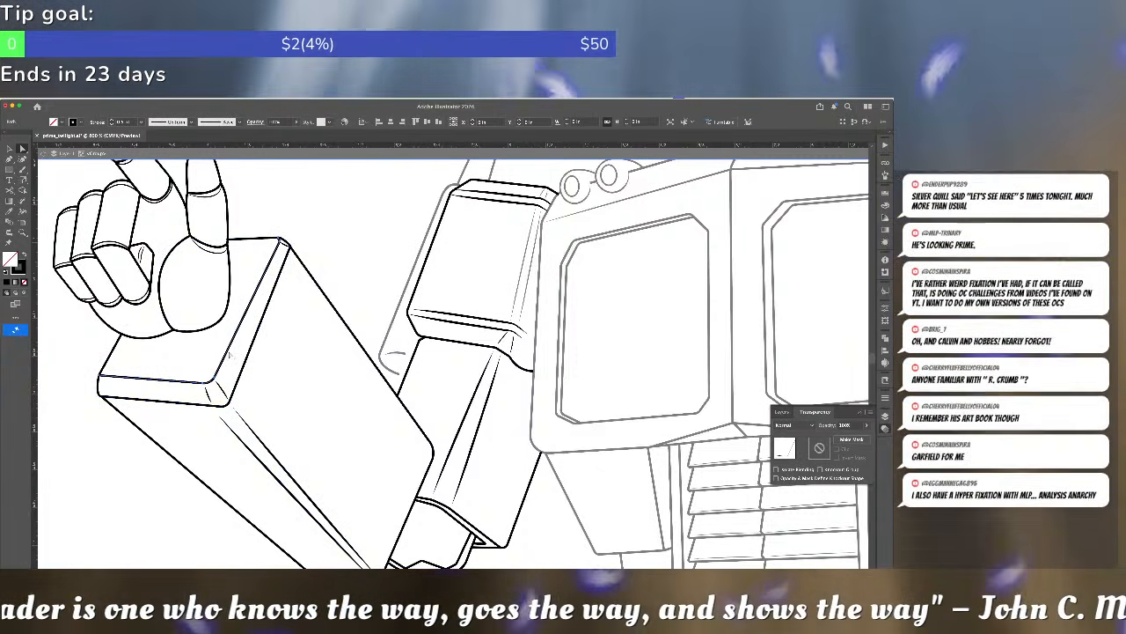
left_click_drag(230, 355, 239, 362)
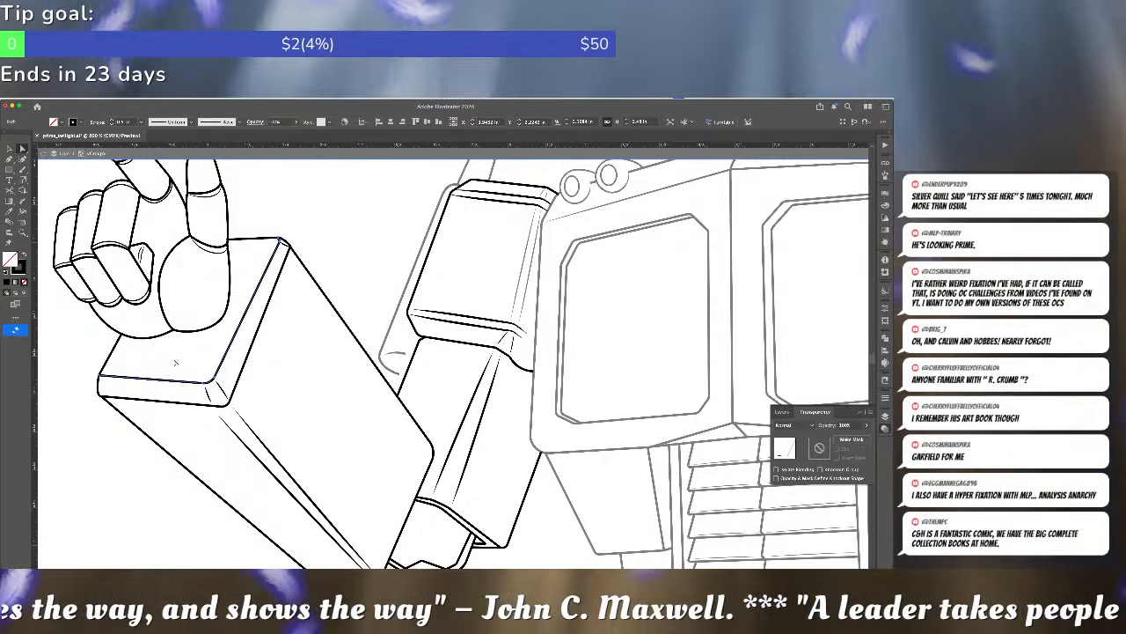
left_click(173, 361)
key("v")
left_click(202, 384)
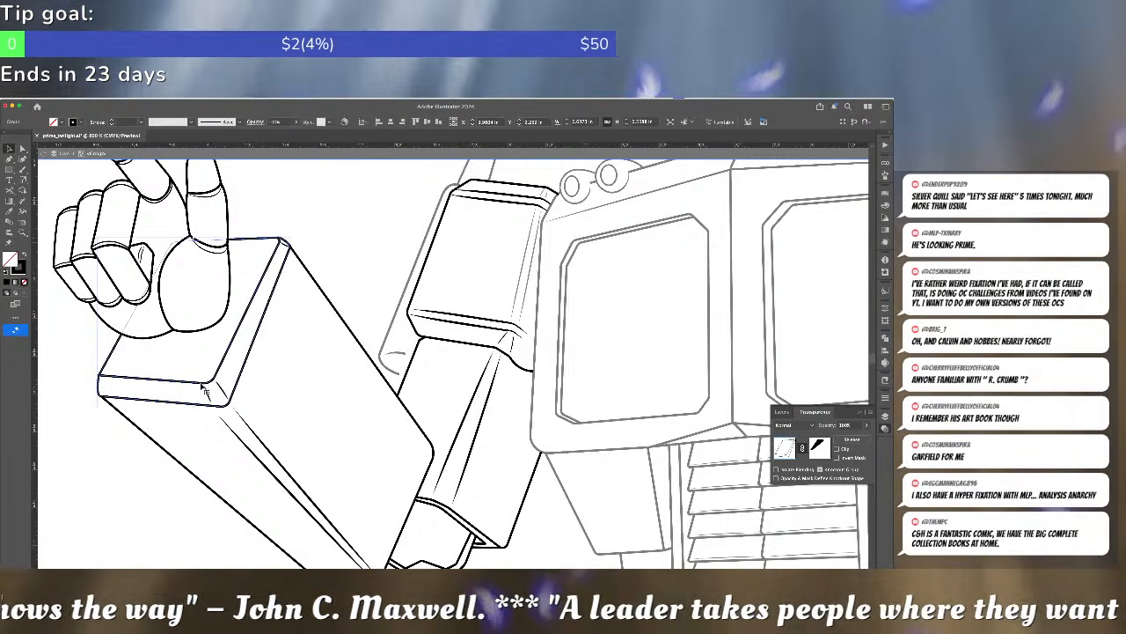
key("Right")
key("Left")
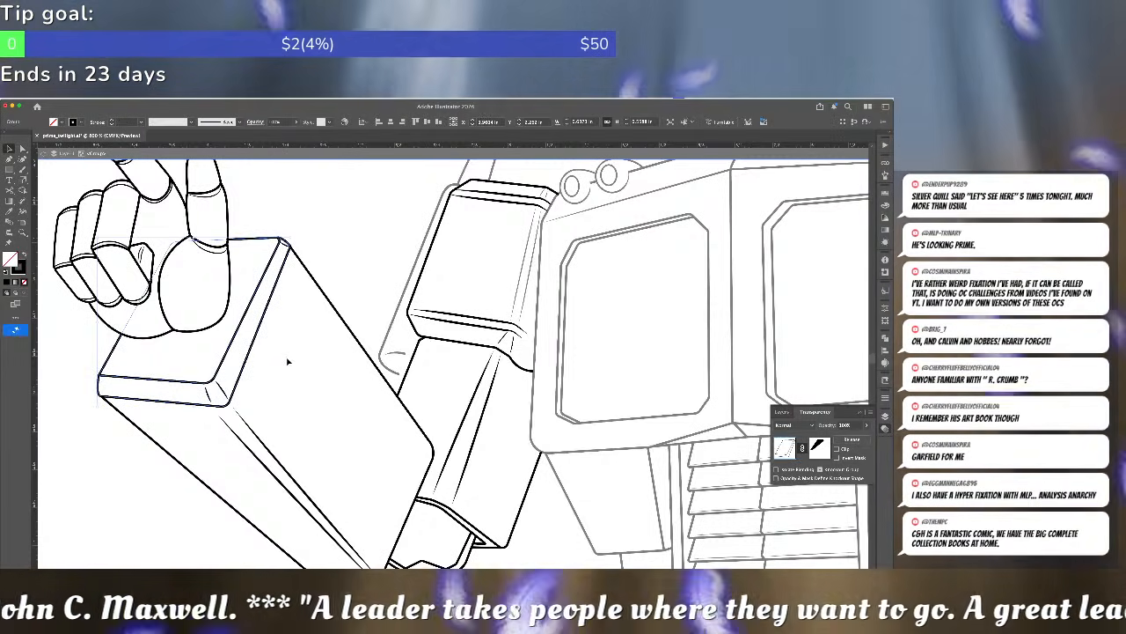
key("super+z")
key("super+z")
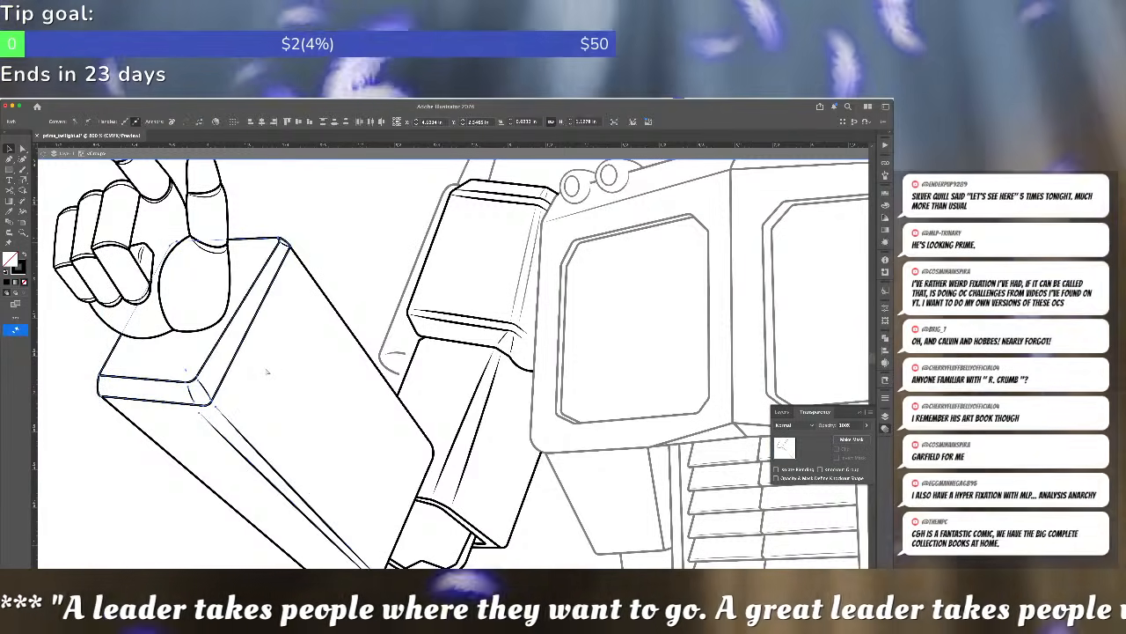
key("super+z")
- Duplicate the bent inner edge line of the forearm's end face and scale the copy down to form an inset line
key("a")
left_click(268, 371)
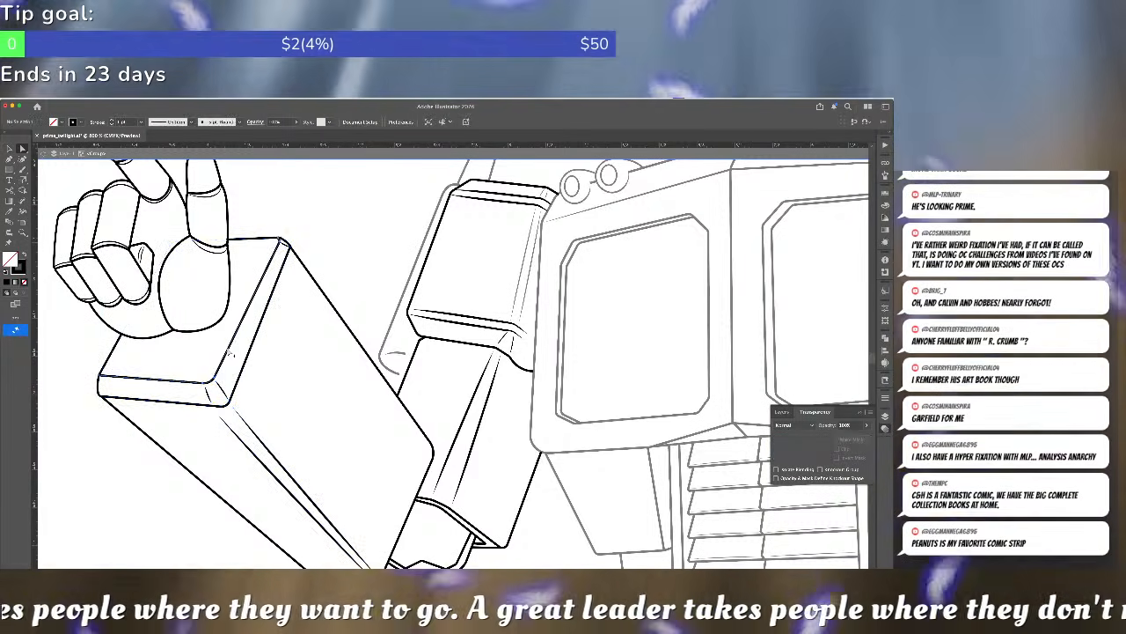
left_click(231, 353)
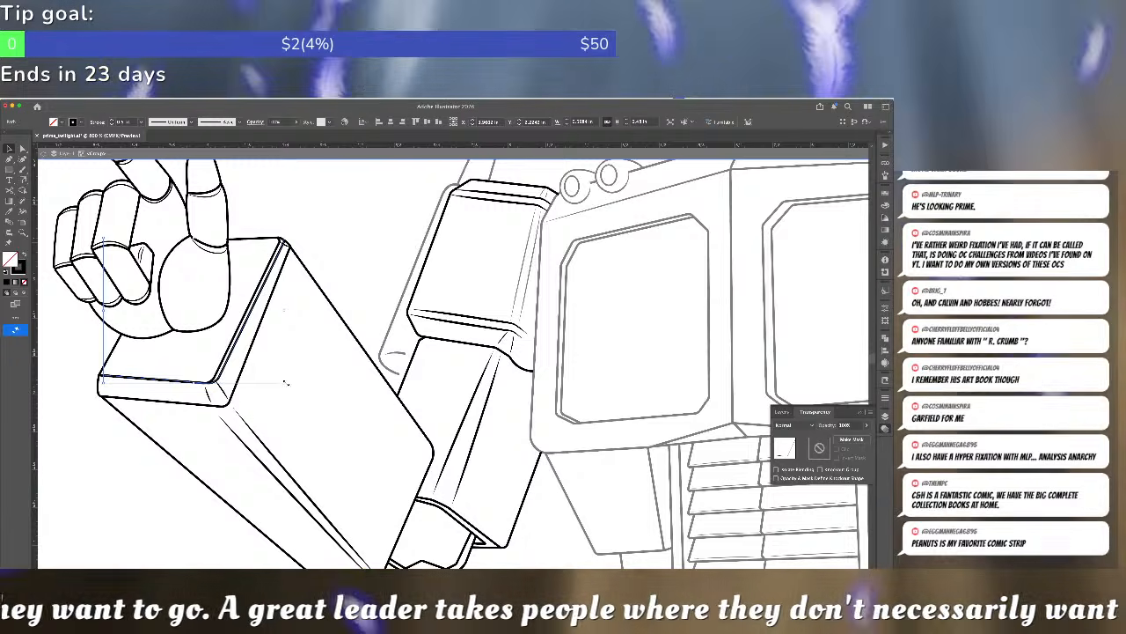
left_click_drag(285, 382, 218, 362)
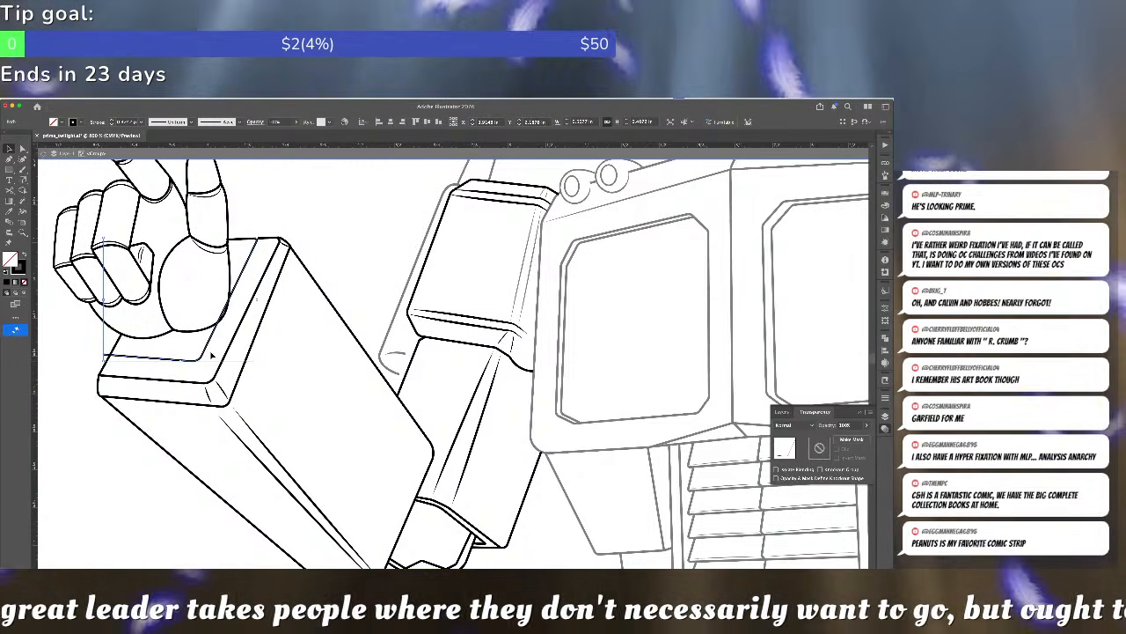
left_click(210, 358)
left_click(211, 357)
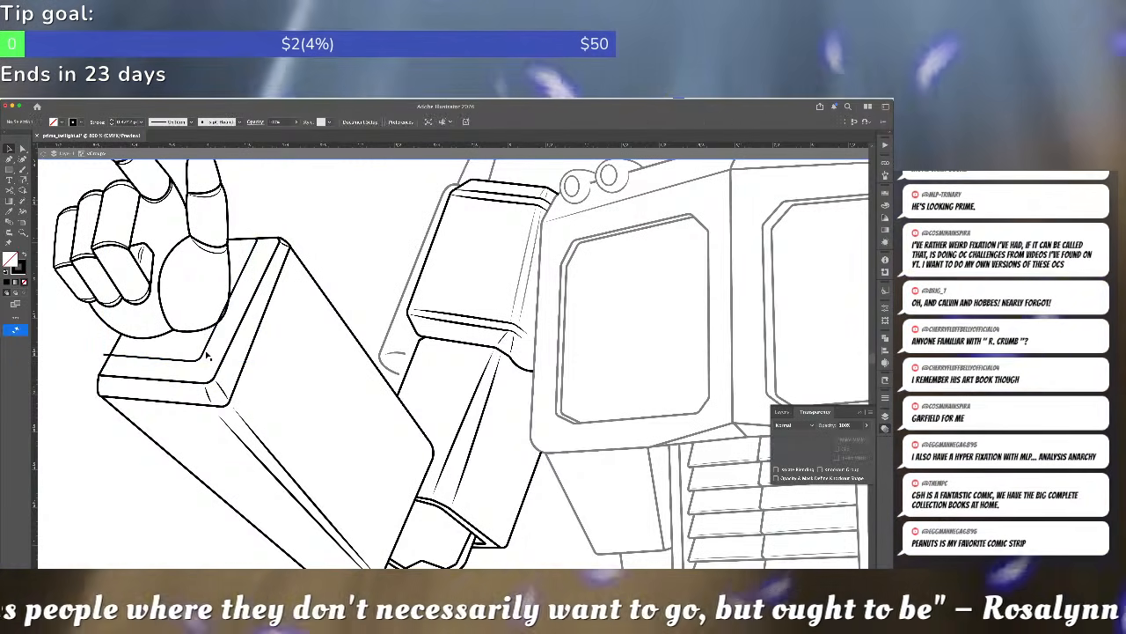
- Reposition the bend of the inset line so it runs closer inside the forearm's end-face edge
key("a")
left_click(206, 356)
left_click_drag(205, 357, 211, 361)
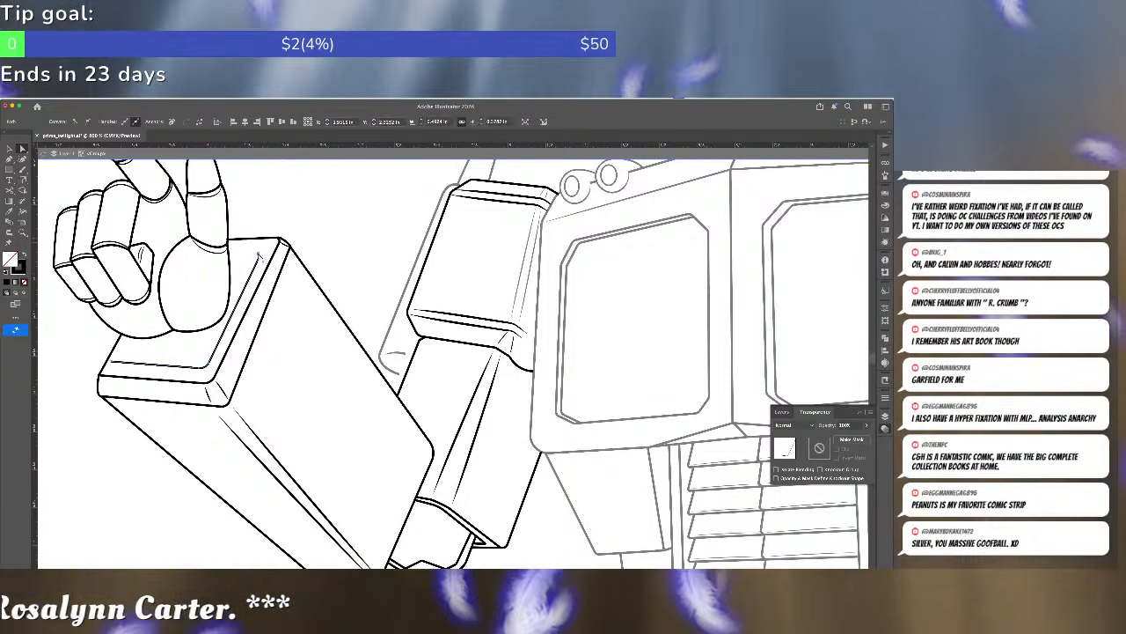
- Extend both ends of the inset line on the forearm's end face until they meet the hand's outline
left_click(247, 258)
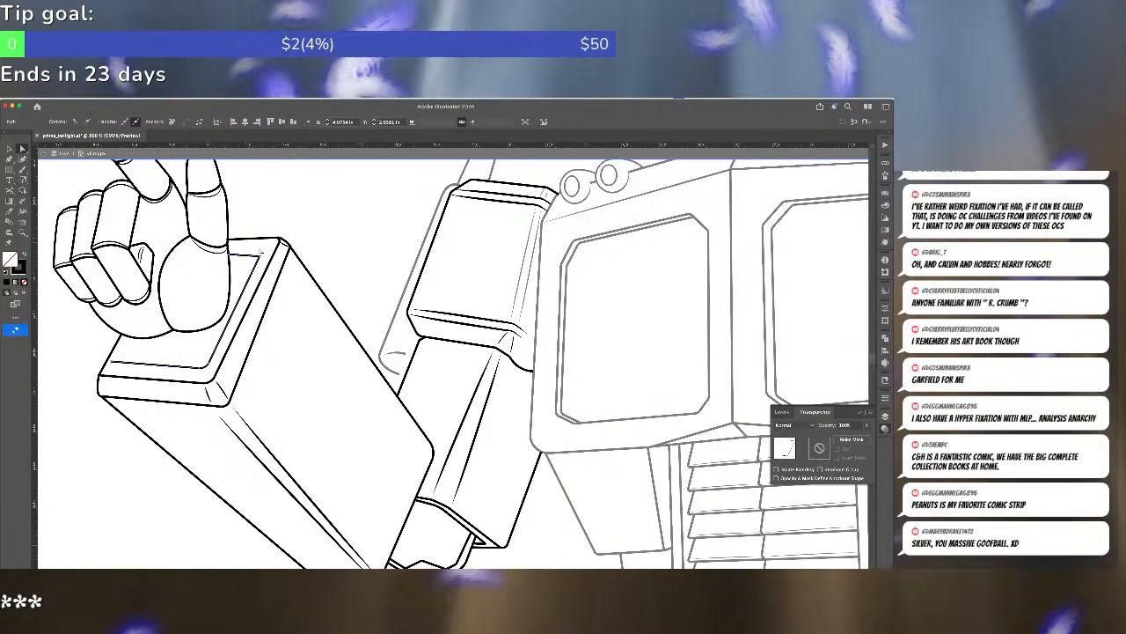
left_click_drag(229, 254, 230, 259)
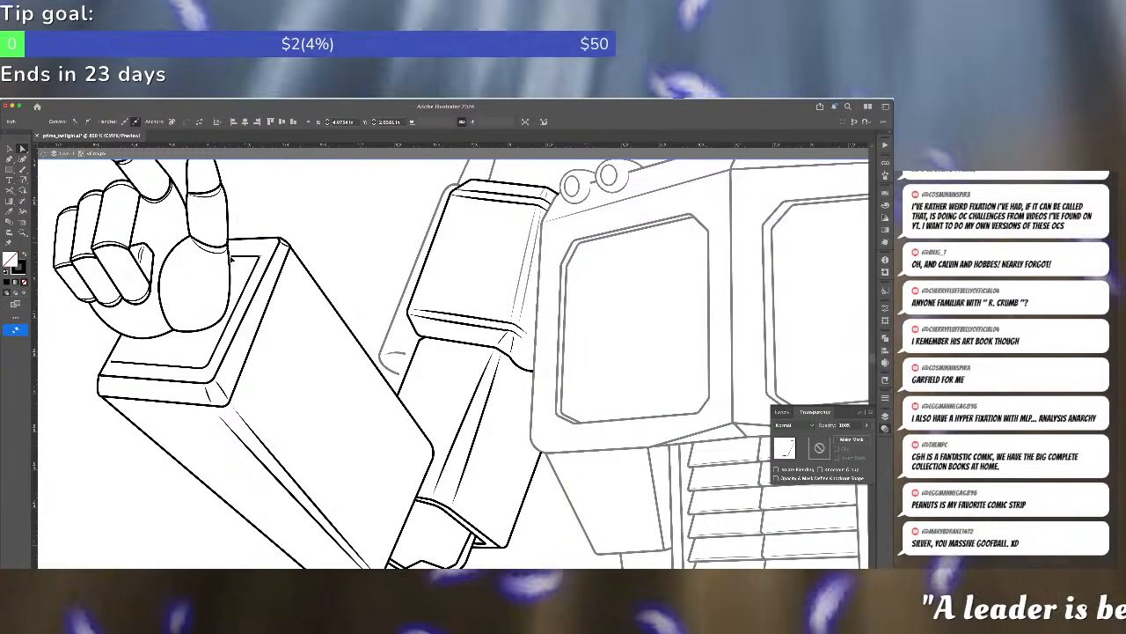
left_click(234, 239)
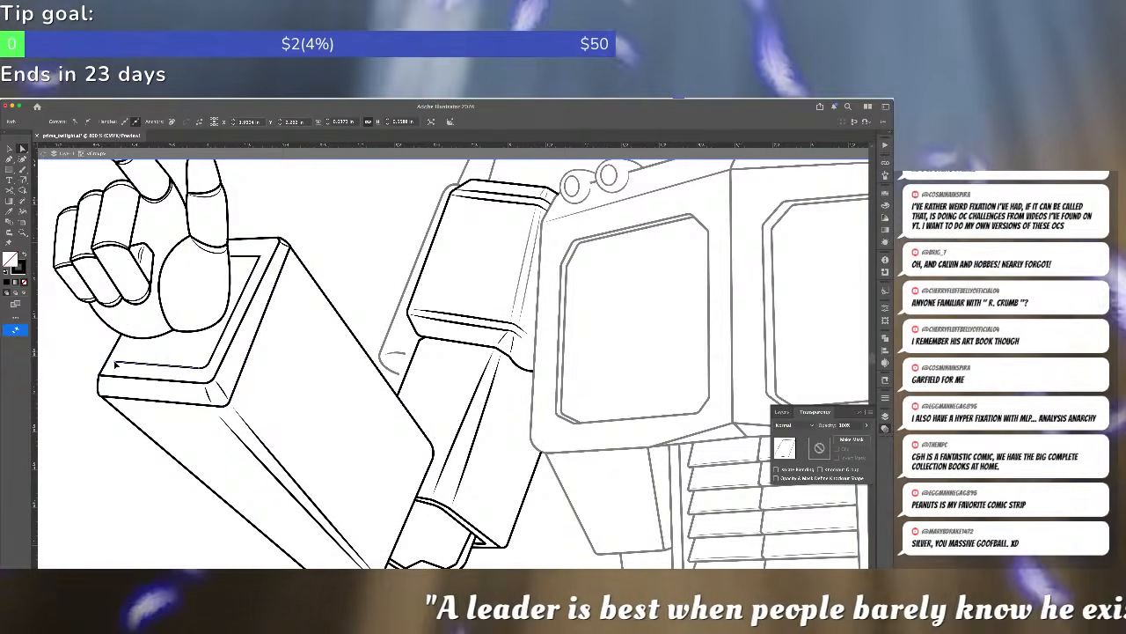
key("p")
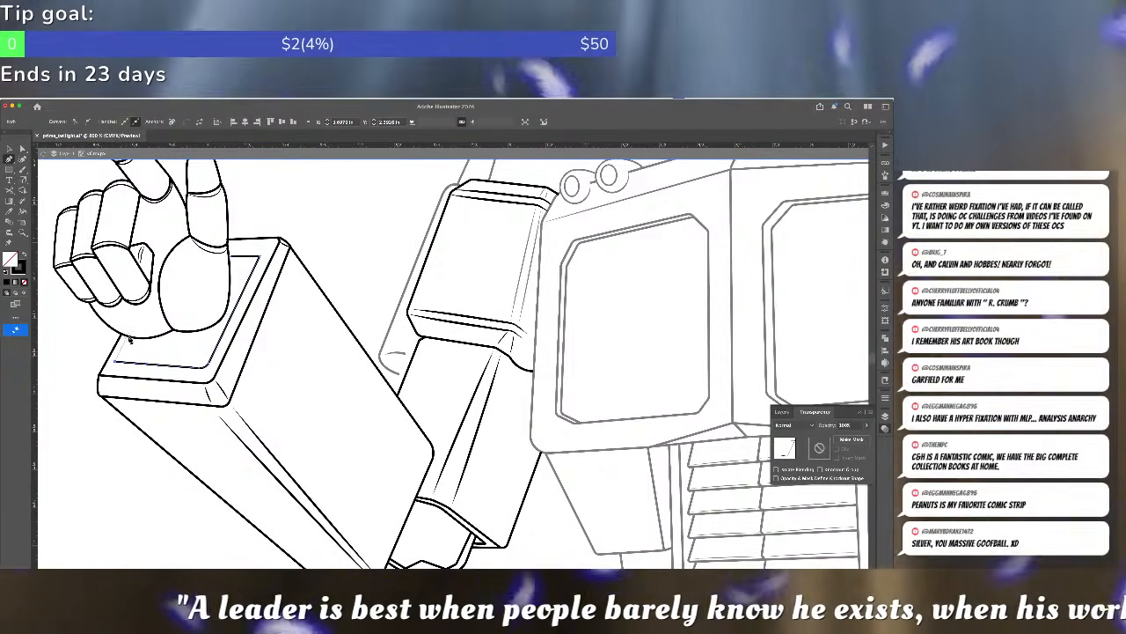
left_click(130, 339)
- Round the front and rear outer corners of the forearm end face's inset line
key("a")
left_click(126, 358)
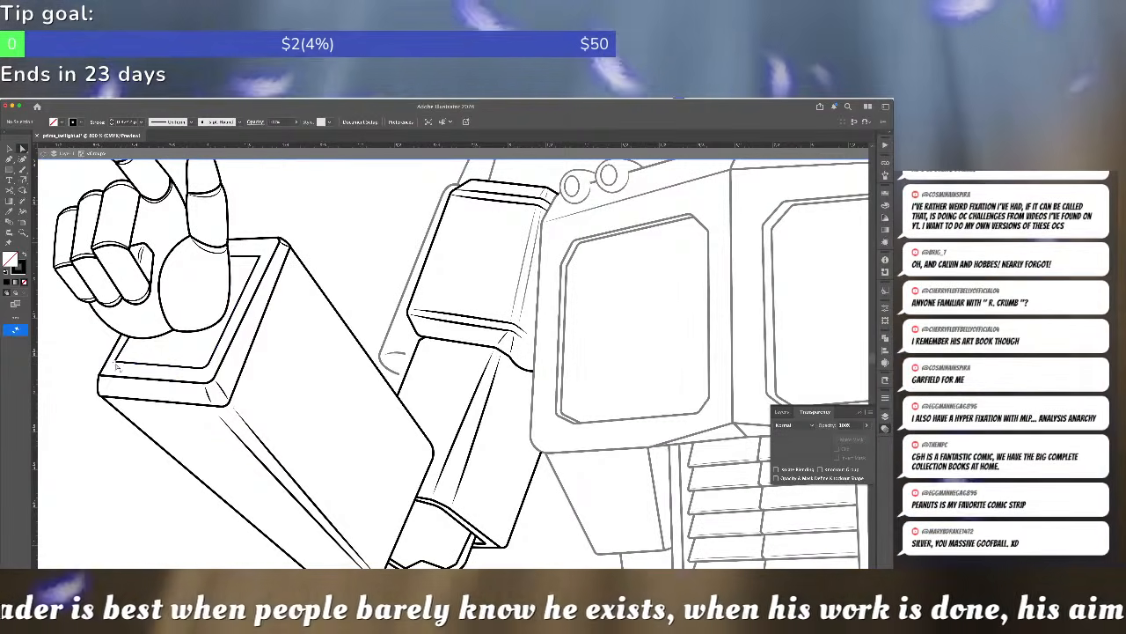
left_click(116, 363)
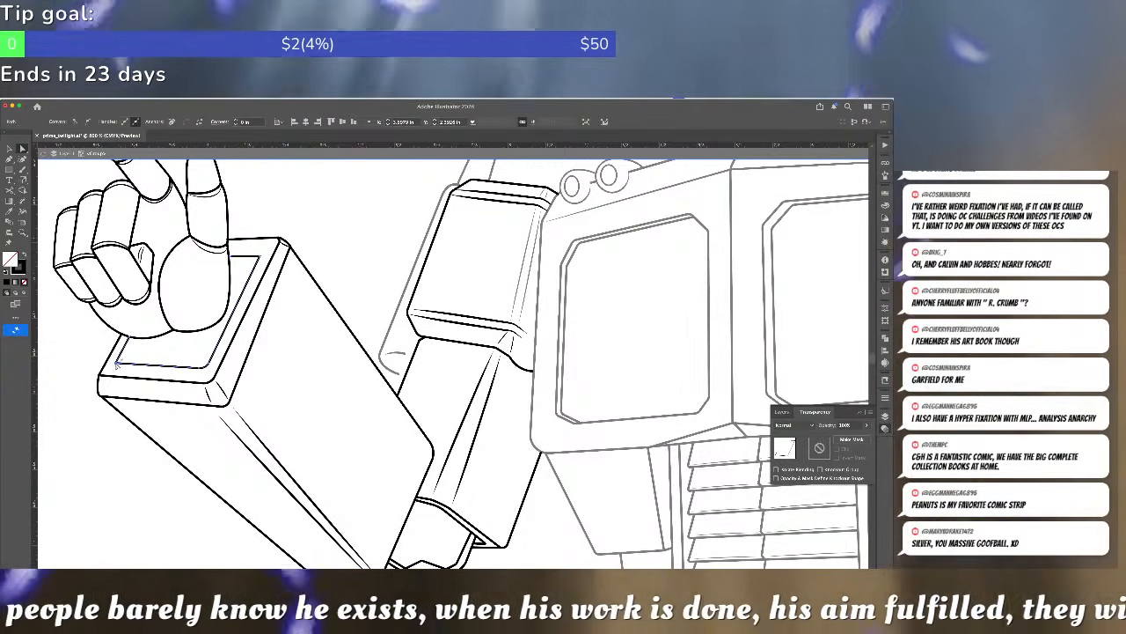
left_click_drag(122, 362, 130, 359)
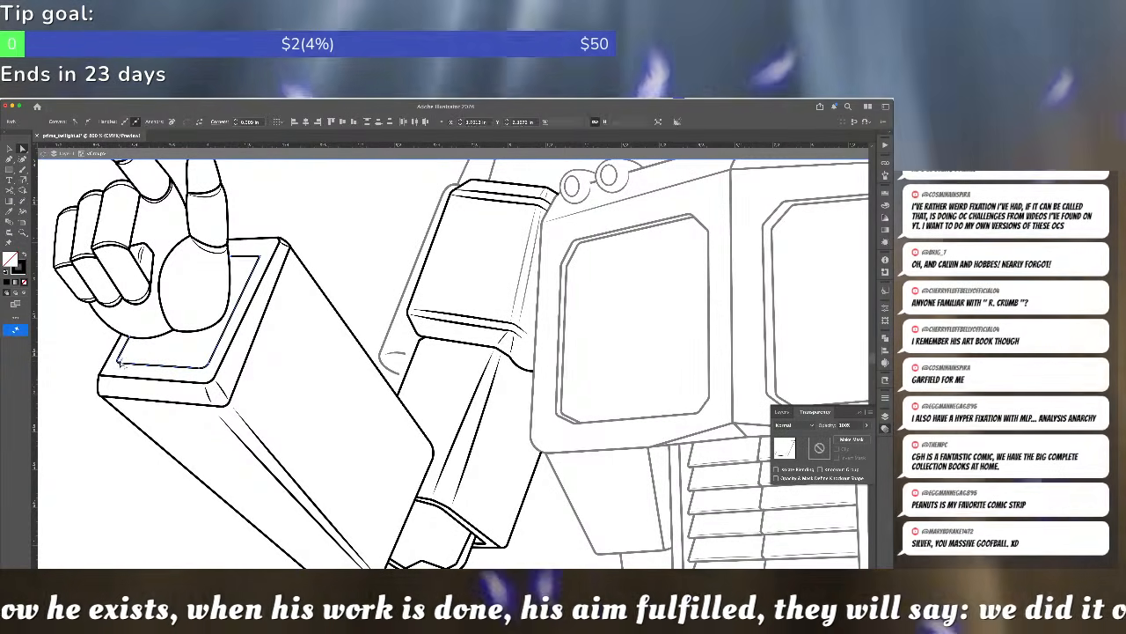
left_click(259, 259)
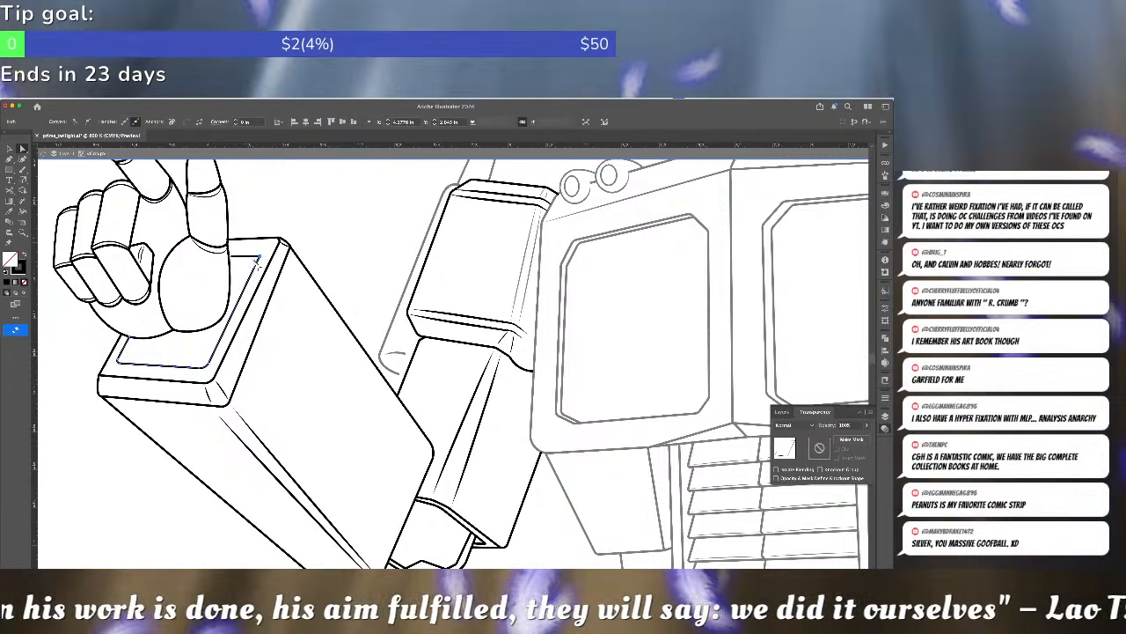
left_click(262, 255)
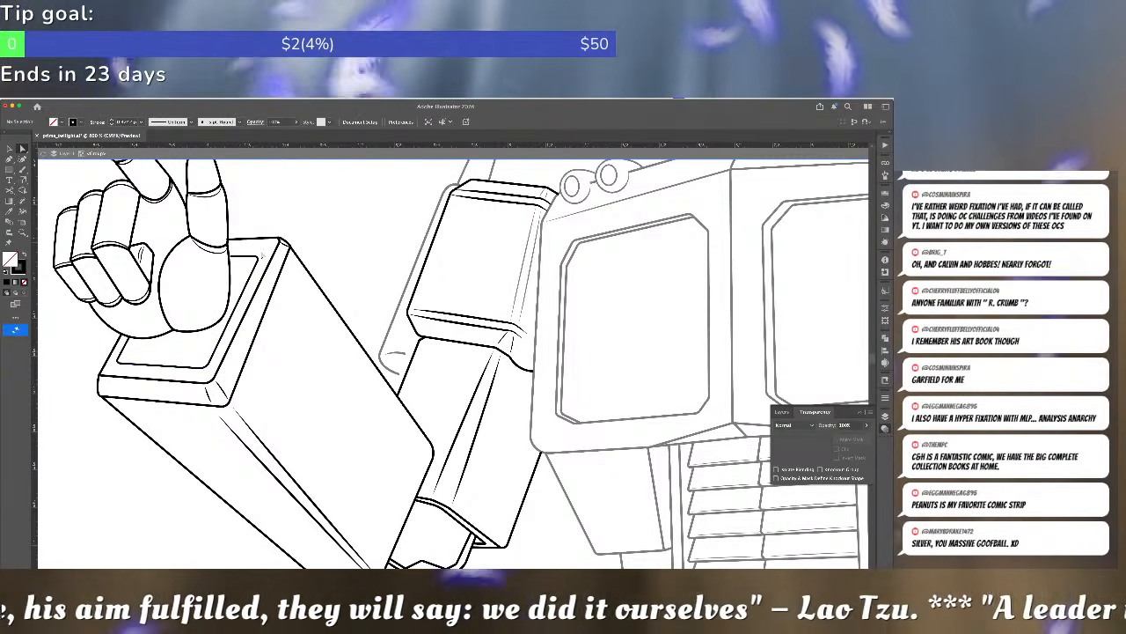
- Adjust the corner of the forearm end's opacity mask beside the thumb base, and return to the artwork
scroll(239, 257, "up", 2)
left_click(228, 254)
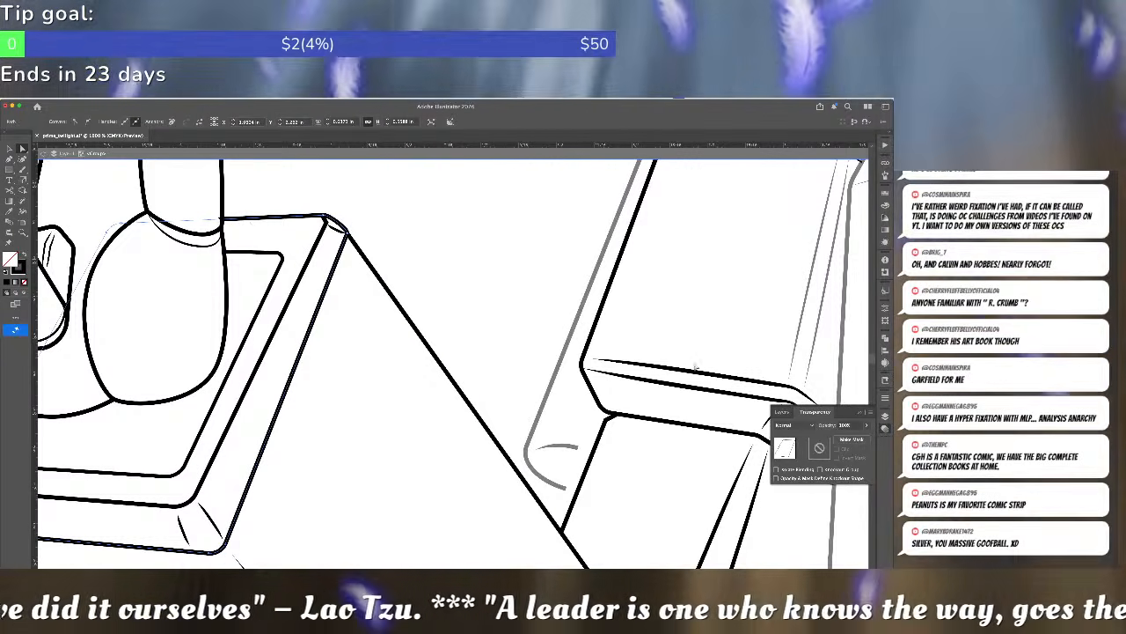
left_click(885, 416)
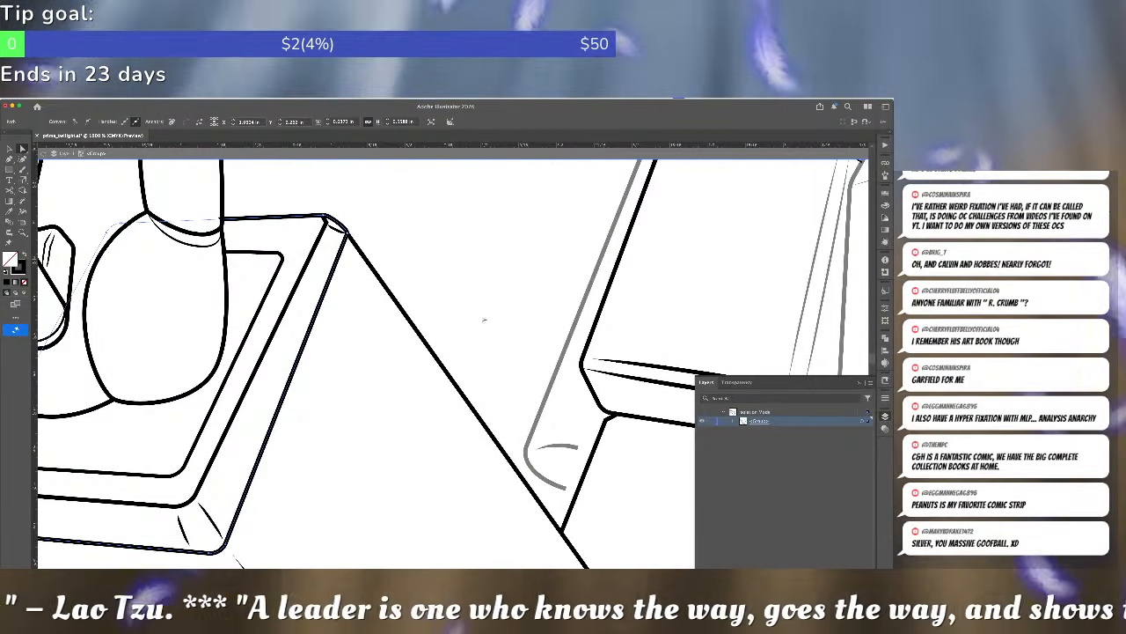
left_click(361, 202)
left_click(286, 221)
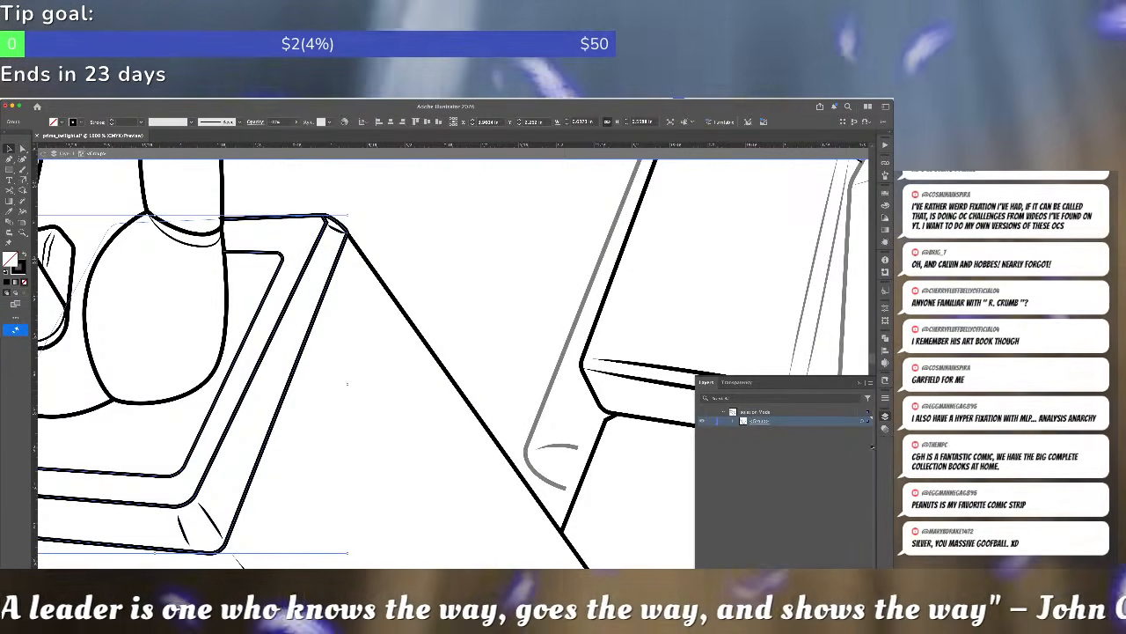
left_click(885, 428)
left_click(820, 447)
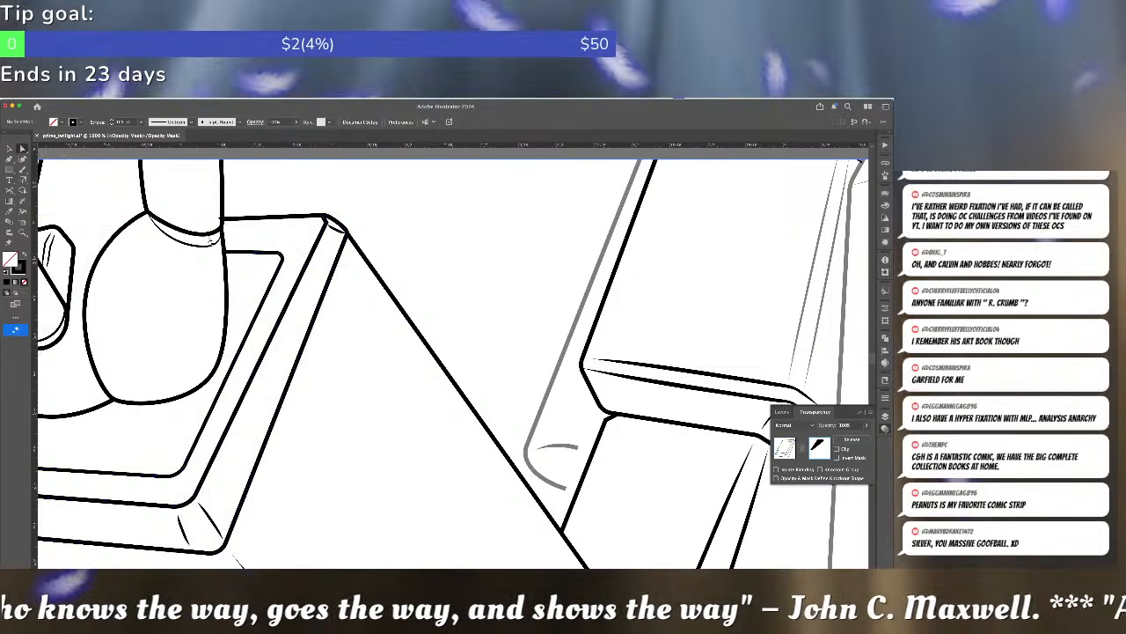
left_click(211, 209)
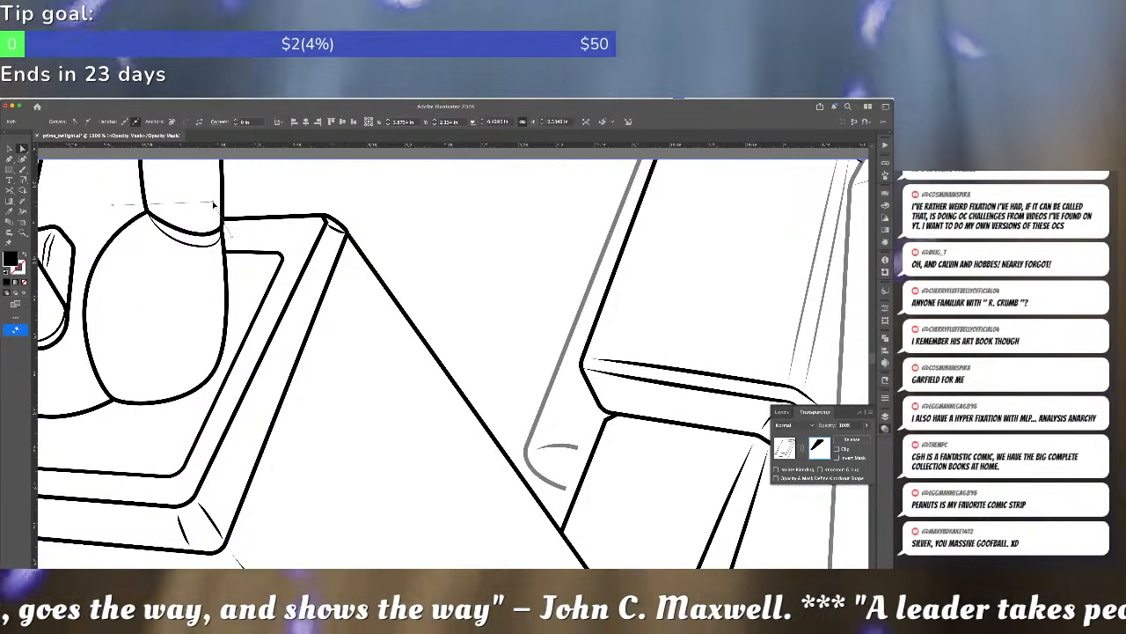
left_click(785, 451)
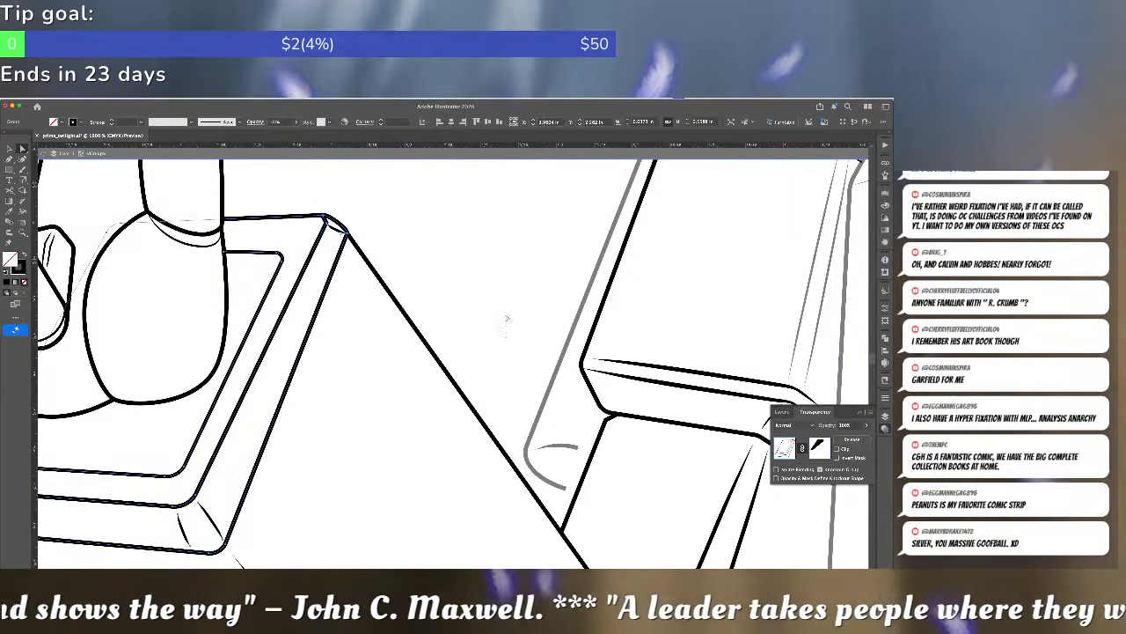
left_click(474, 273)
- Leave the group's isolation and save the document
scroll(473, 273, "down", 10)
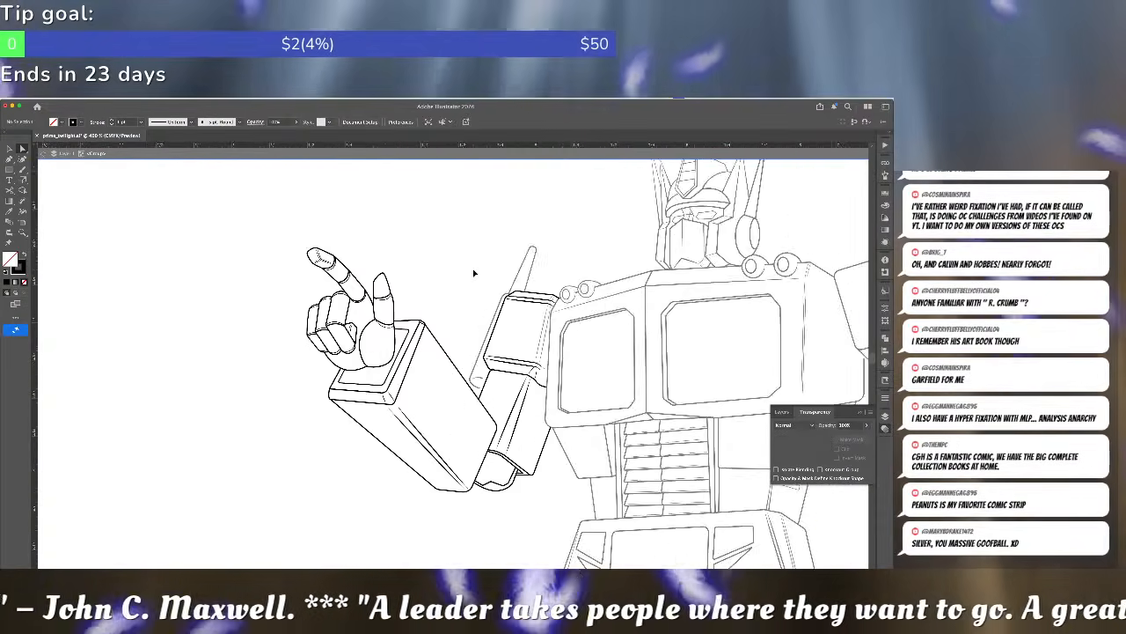
scroll(446, 347, "right", 4)
scroll(447, 347, "down", 2)
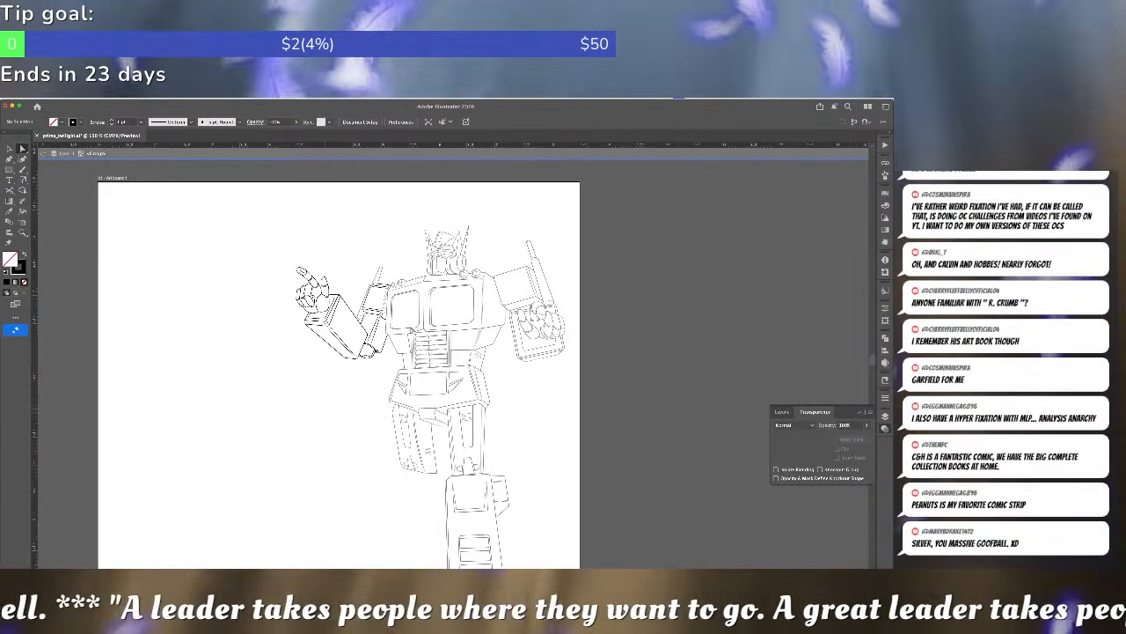
key("ctrl+s")
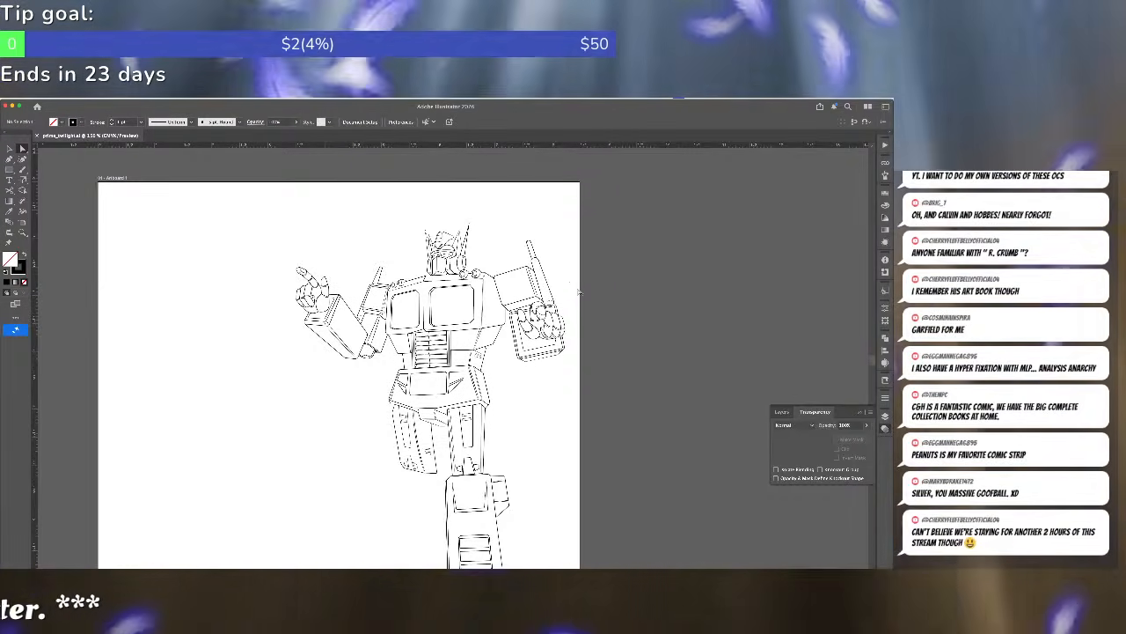
- Try to move the smokestack group beside the other arm outward, and undo the move
scroll(570, 274, "up", 3)
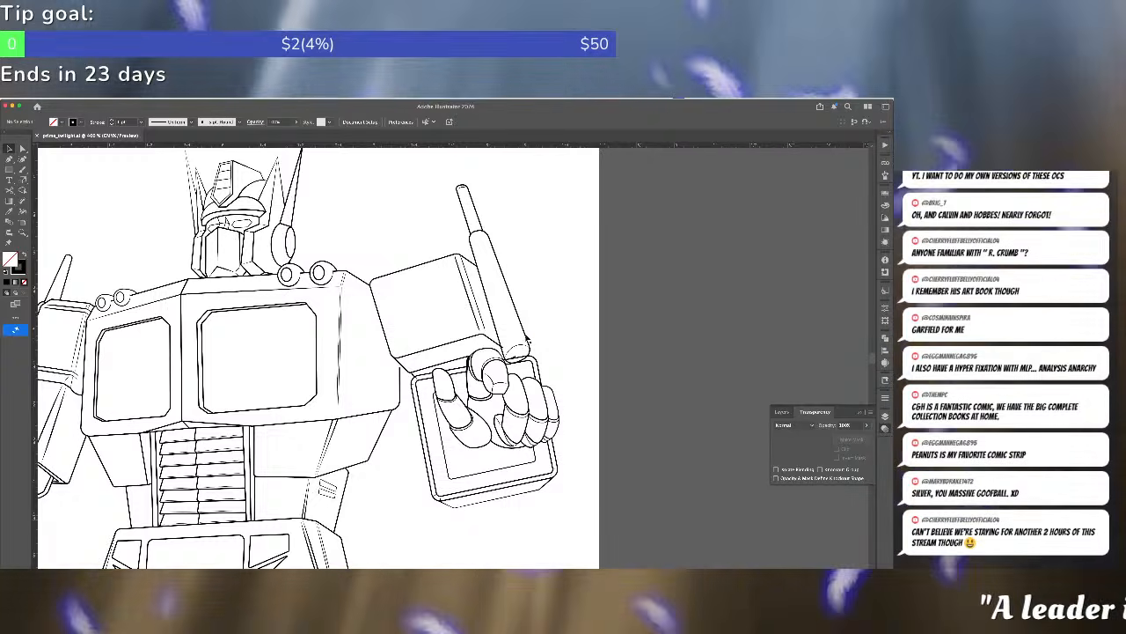
left_click(528, 343)
left_click_drag(529, 340, 550, 325)
key("super+z")
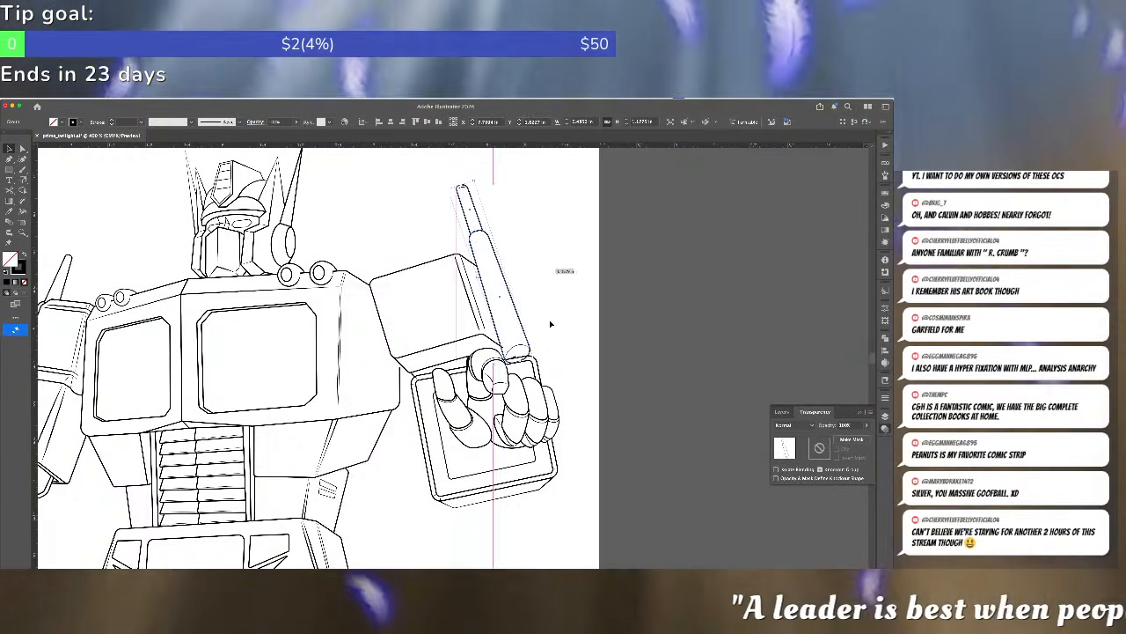
- Reshape the upper arm group's opacity mask at the smokestack's lower edge by shifting its corner, and return to the artwork
scroll(551, 324, "up", 3)
left_click(458, 378)
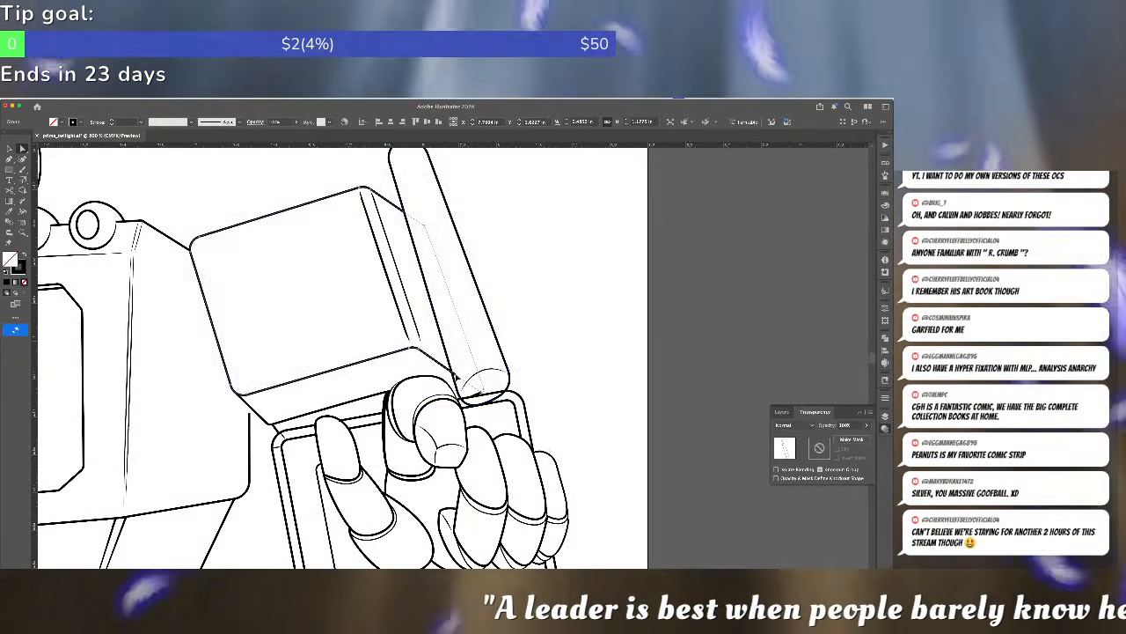
left_click(483, 380)
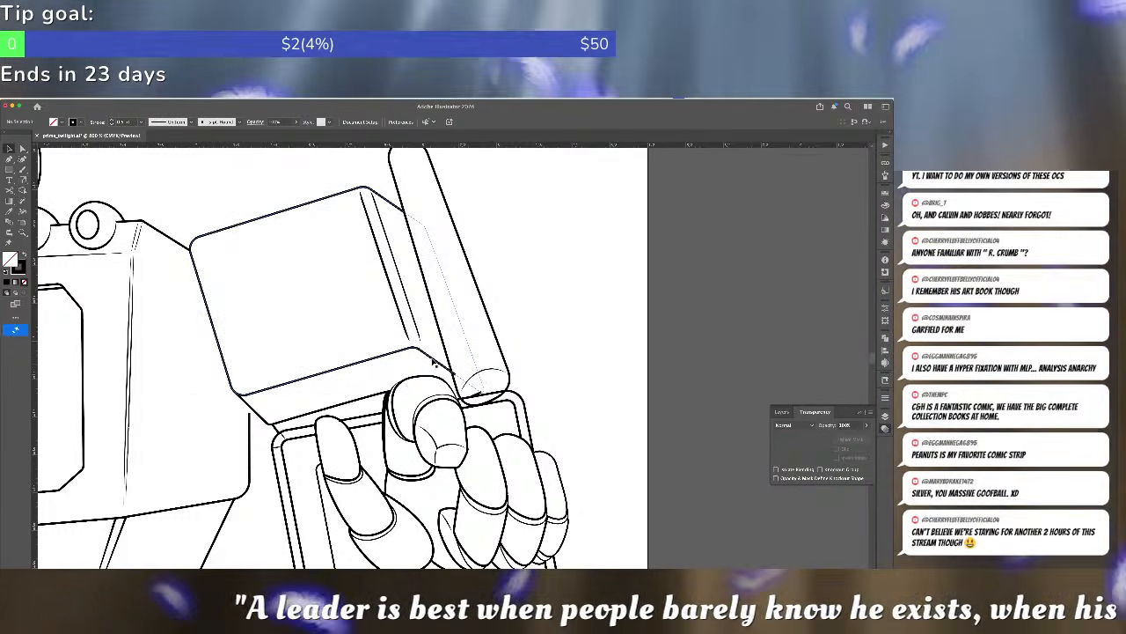
left_click(819, 447)
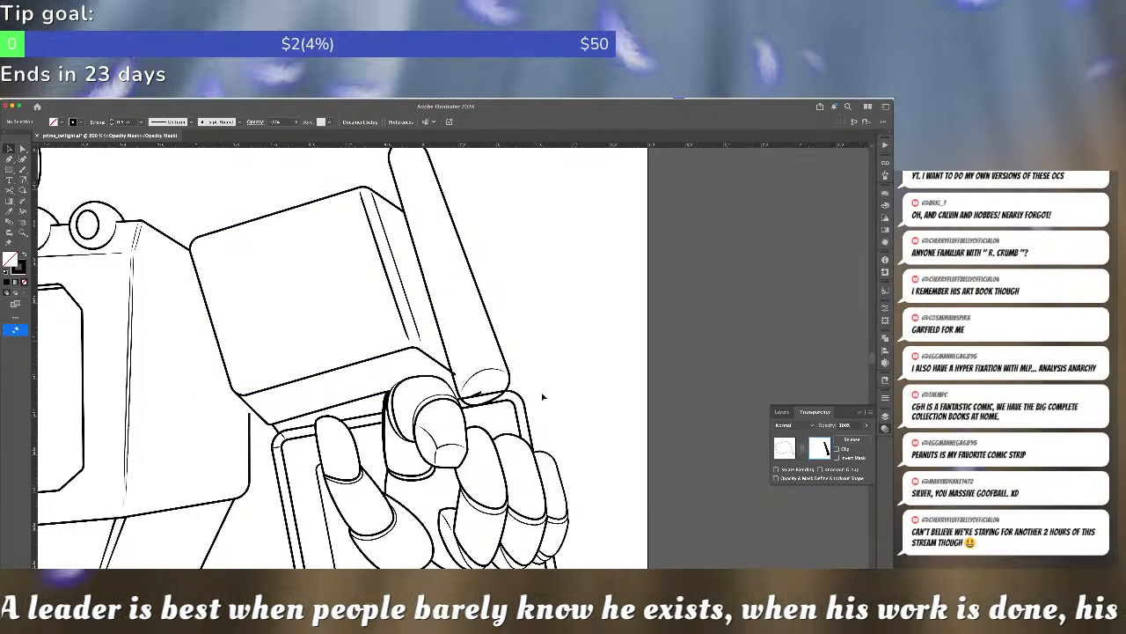
left_click(458, 373)
left_click(455, 377)
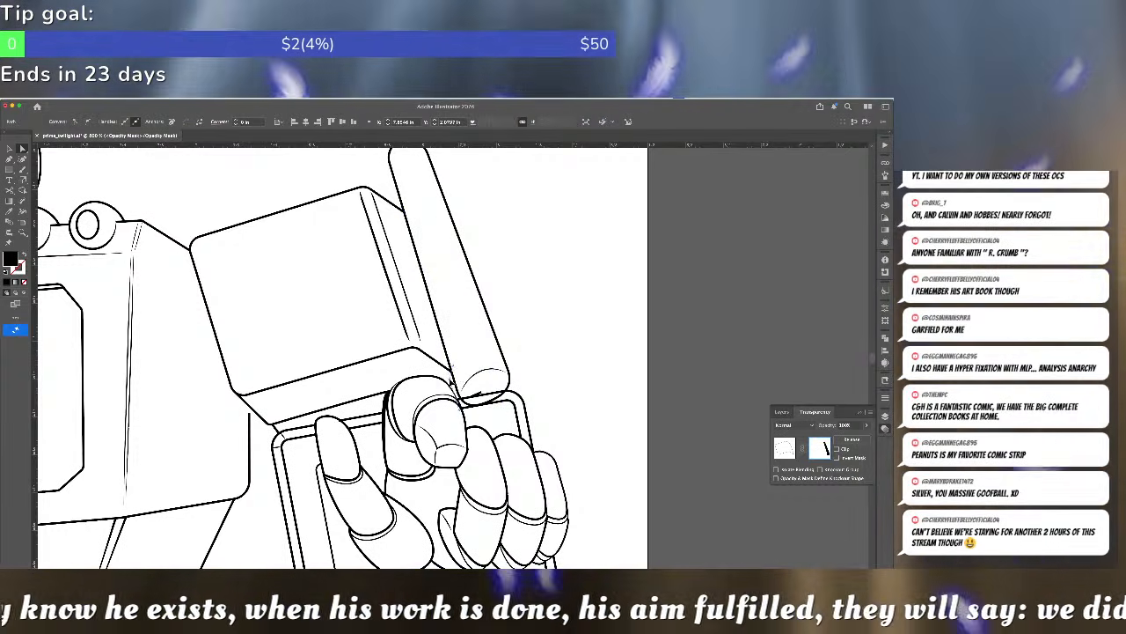
left_click_drag(456, 387, 449, 379)
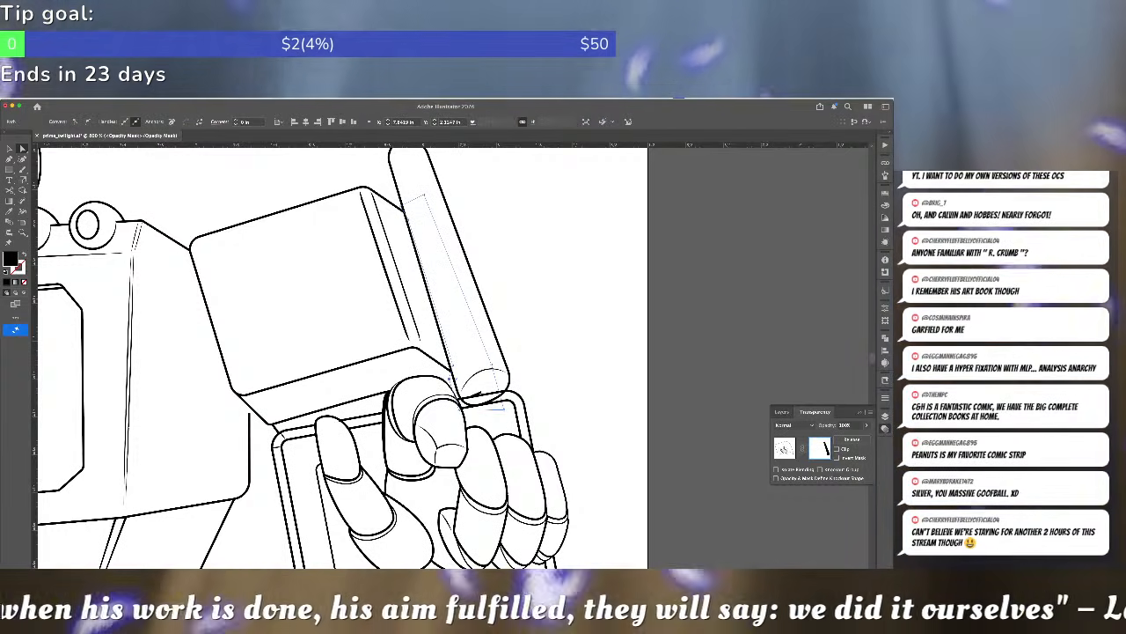
left_click(784, 448)
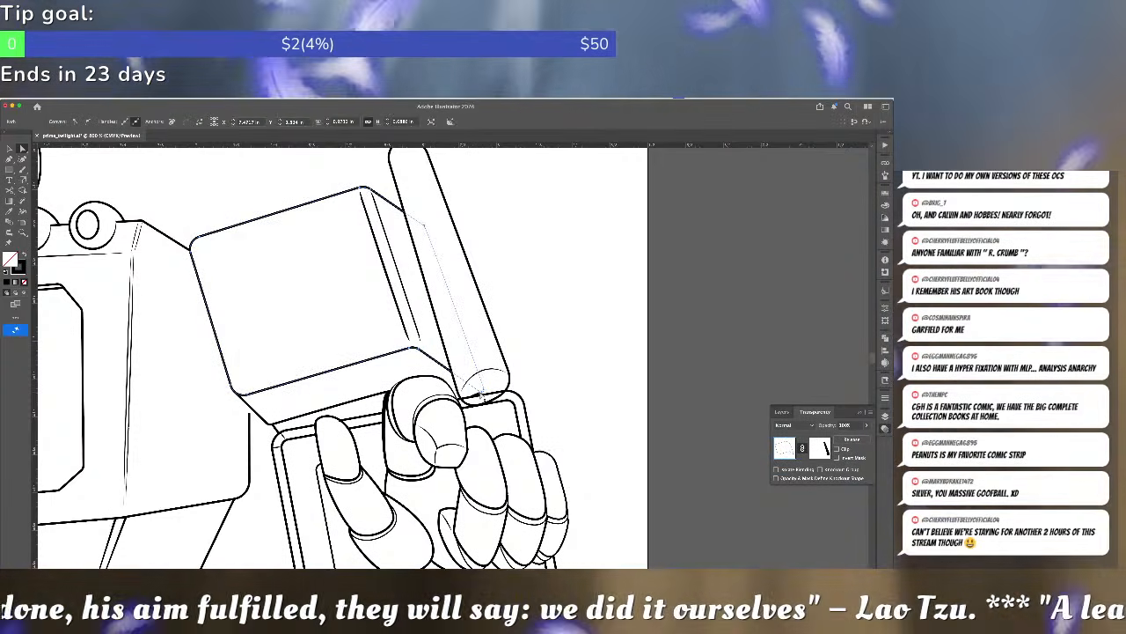
- Delete the stray short line inside the smokestack's lower end
left_click(480, 393)
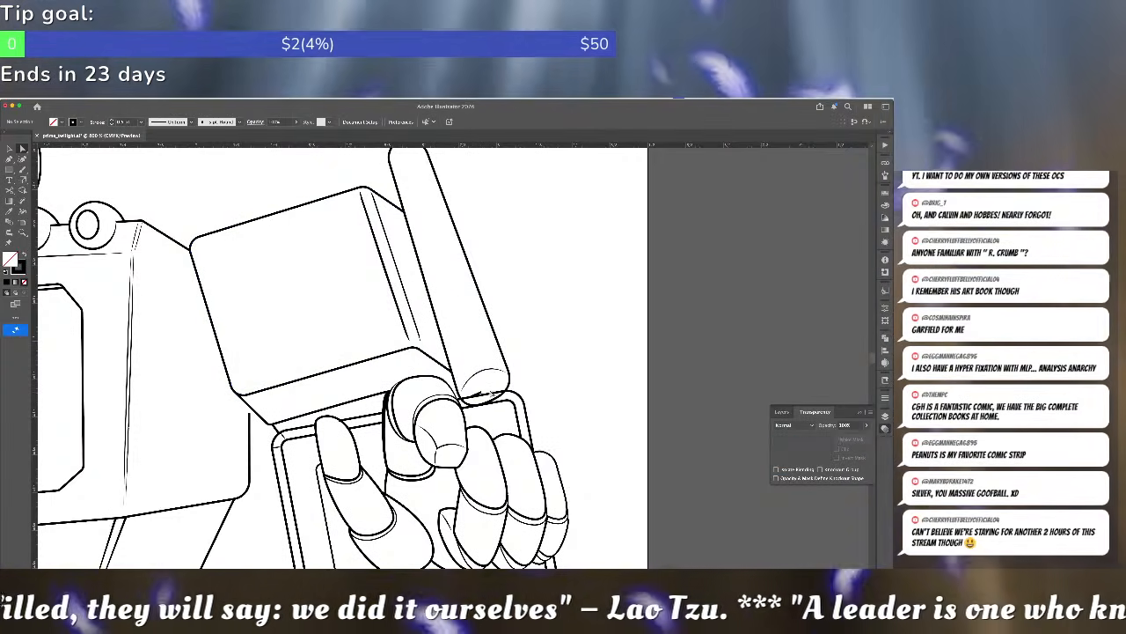
scroll(488, 393, "up", 2)
left_click(468, 398)
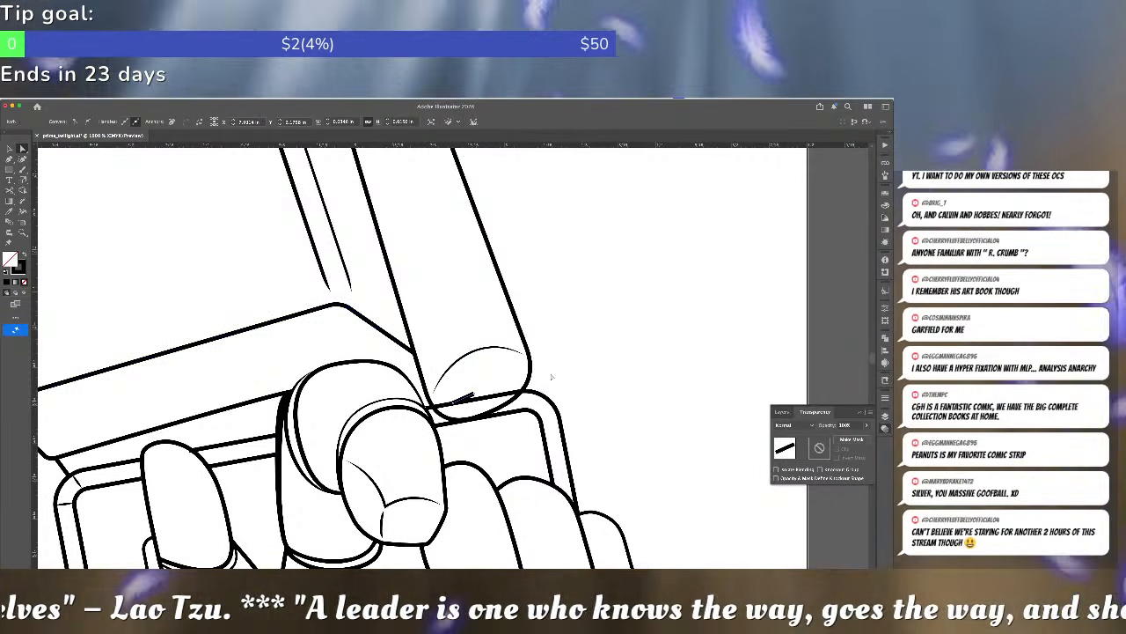
key("Delete")
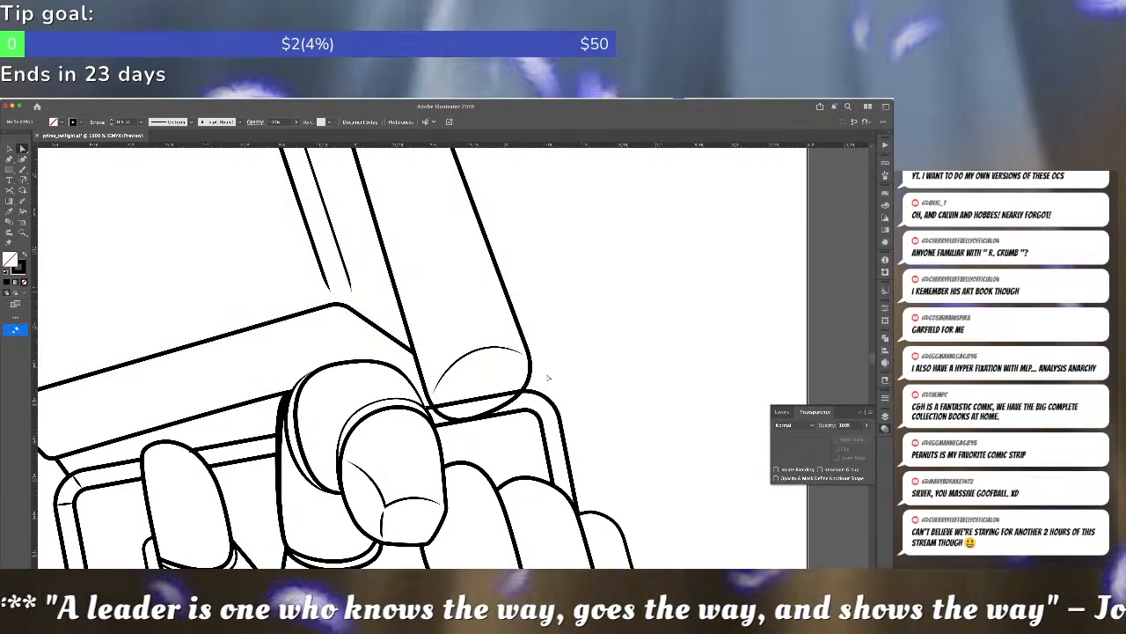
- Create an opacity mask without clipping for the smokestack group beside the other arm, and open the mask for editing
key("v")
left_click(534, 375)
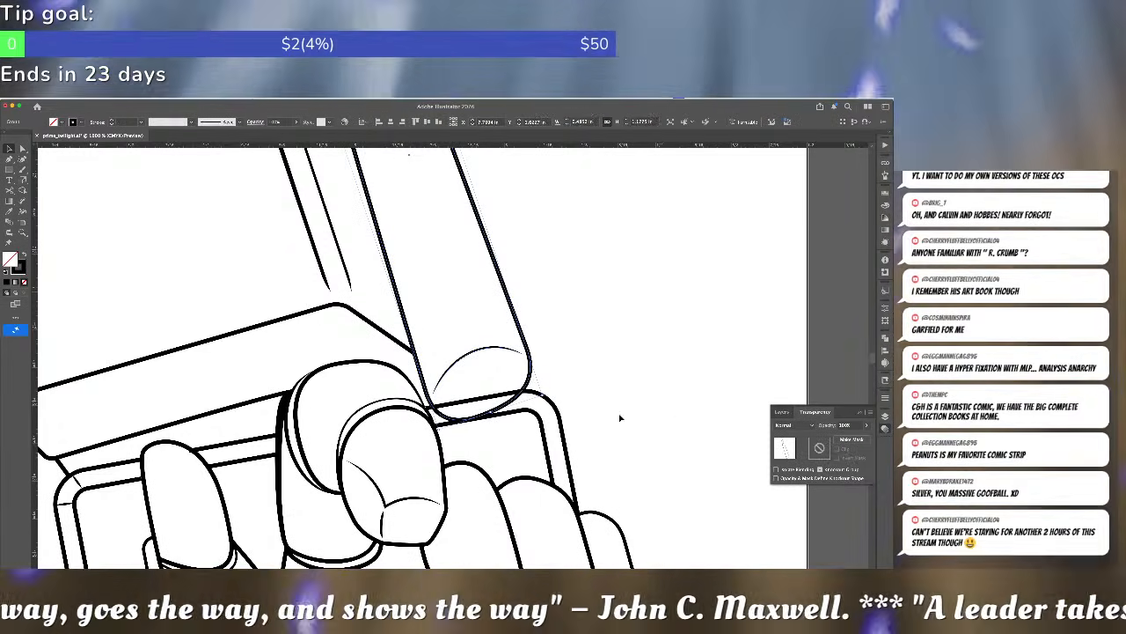
left_click(532, 361)
left_click(533, 362)
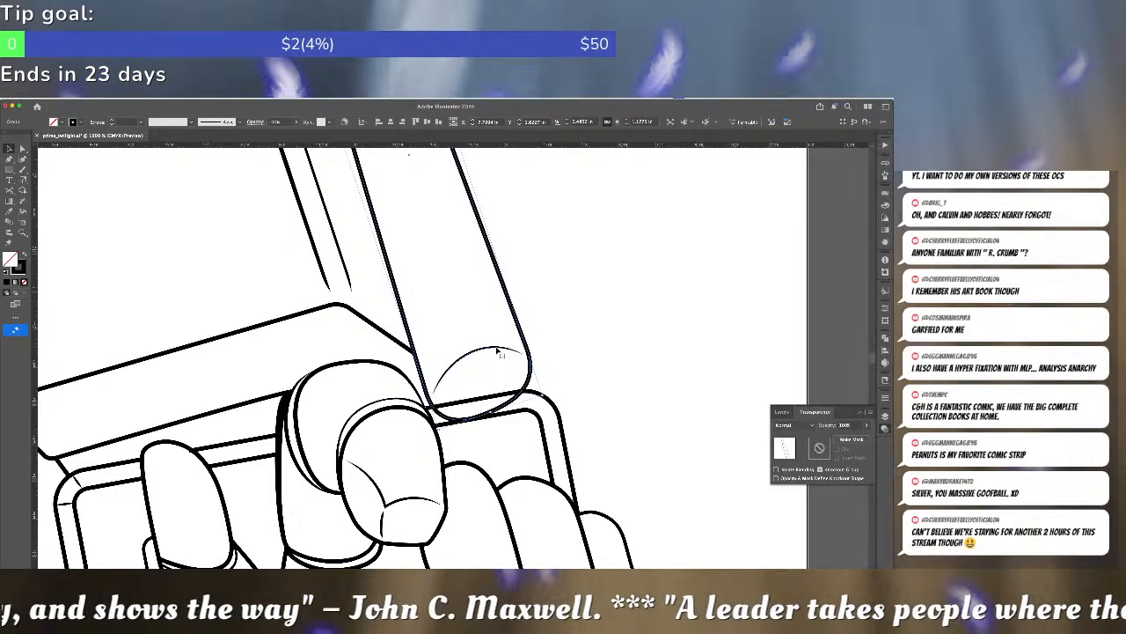
left_click(851, 439)
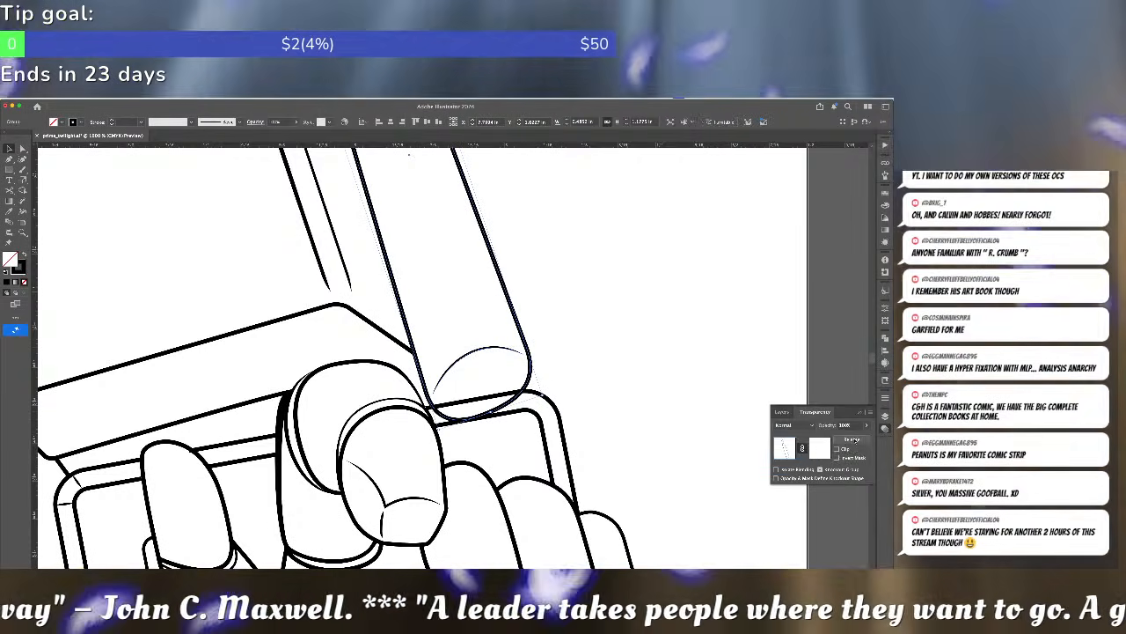
left_click(819, 449)
- Draw a closed black-filled shape in the mask over the smokestack's rounded lower end where it overlaps the forearm's frame, and return to the artwork
key("p")
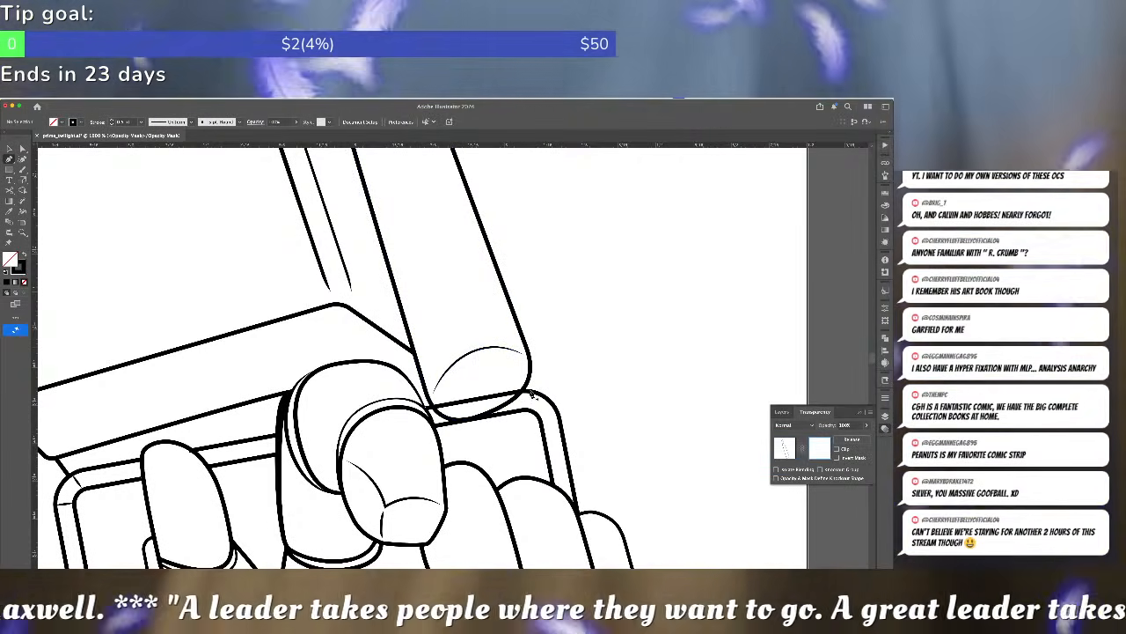
left_click(518, 379)
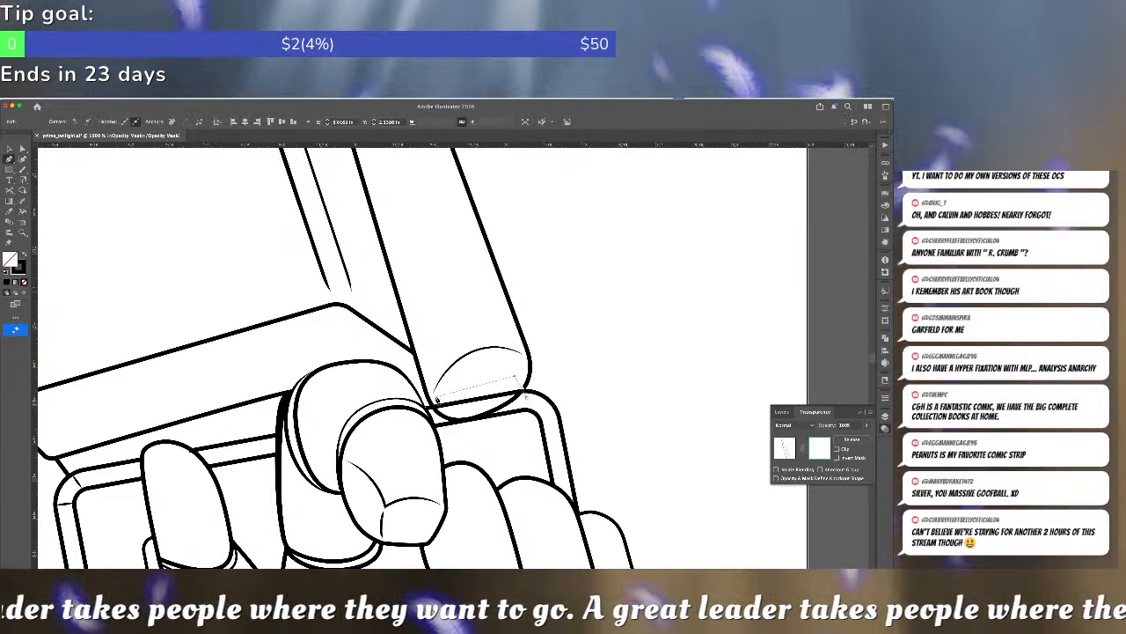
left_click(435, 397)
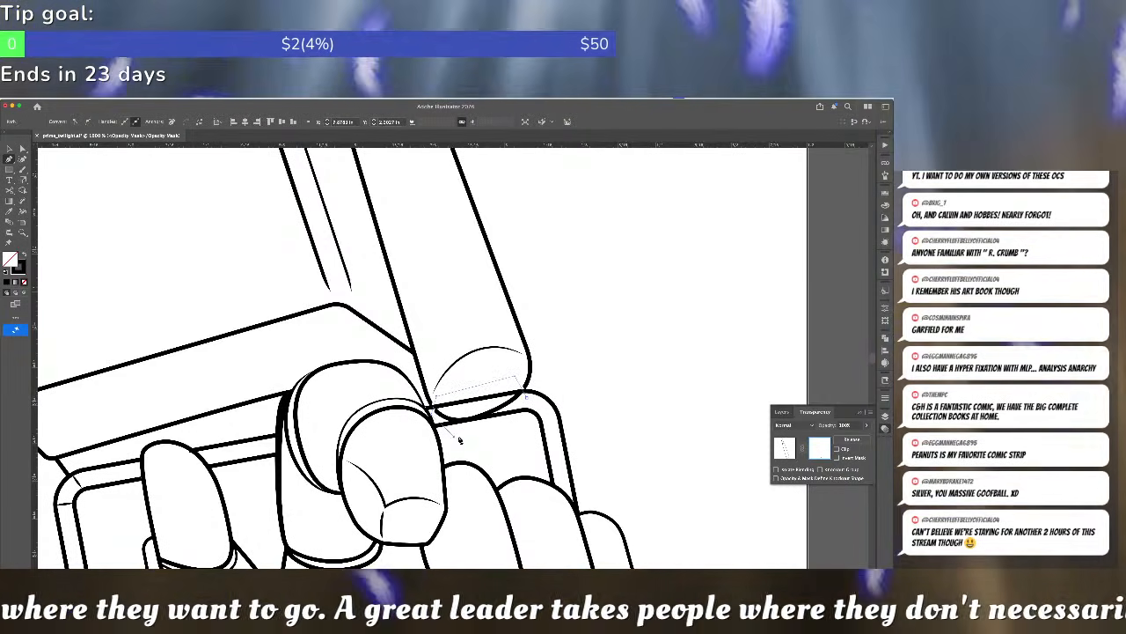
left_click(455, 436)
left_click(521, 422)
left_click(526, 398)
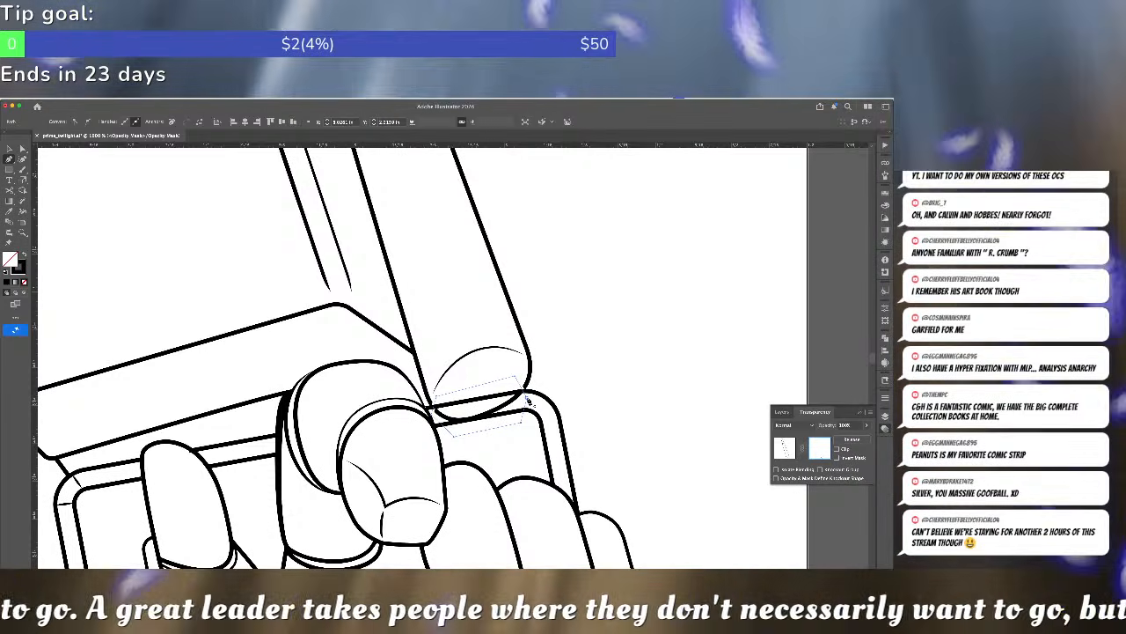
key("shift+x")
key("super+shift+a")
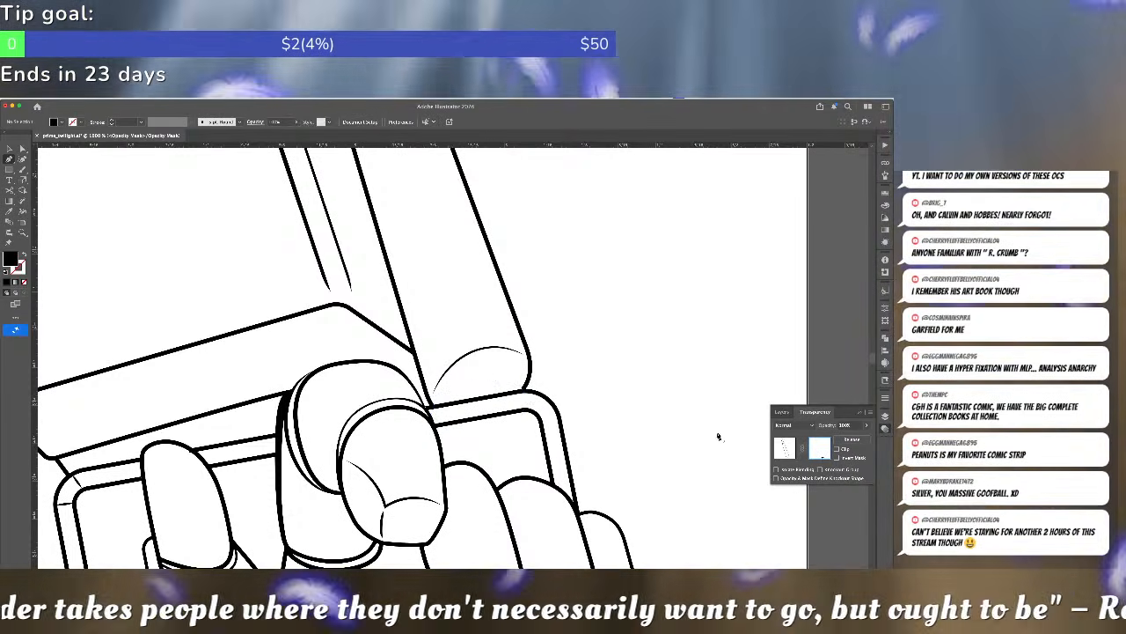
key("a")
left_click(784, 451)
left_click(564, 346)
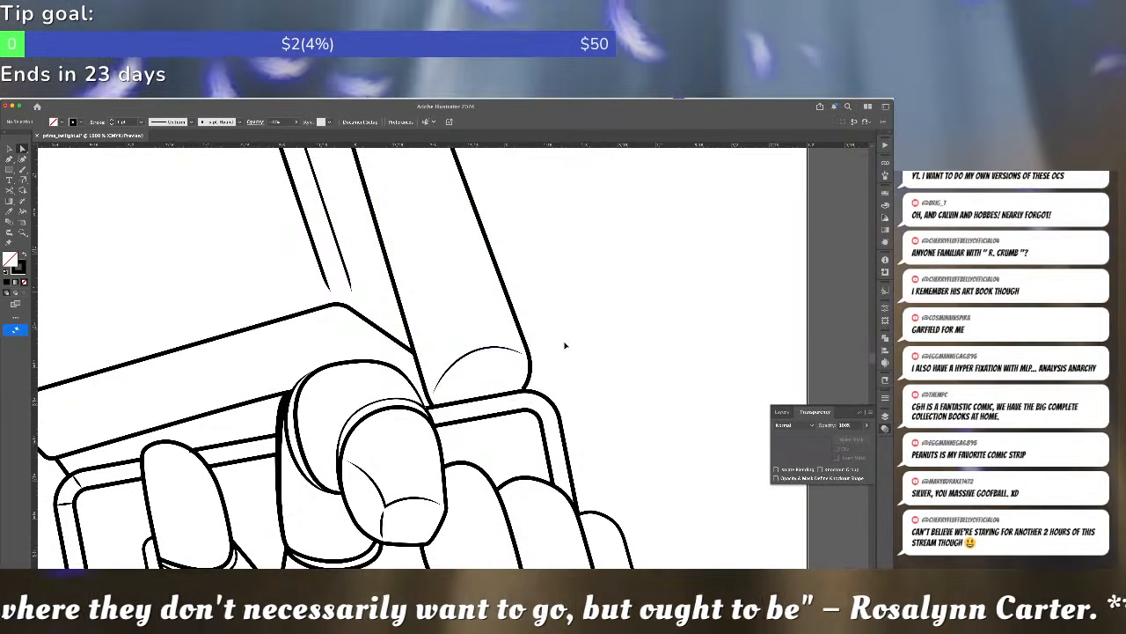
- Examine the line work around the smokestack, hand and upper arm, check the arm group's opacity mask, and look over the whole figure
key("super+minus")
key("super+minus")
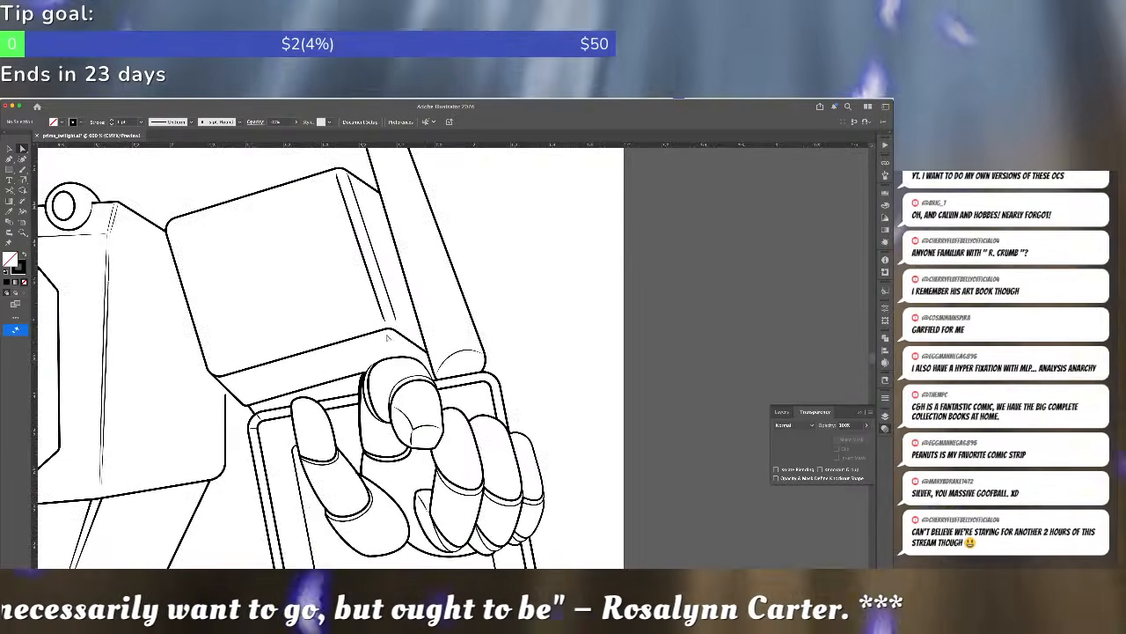
left_click(343, 350)
left_click(316, 317)
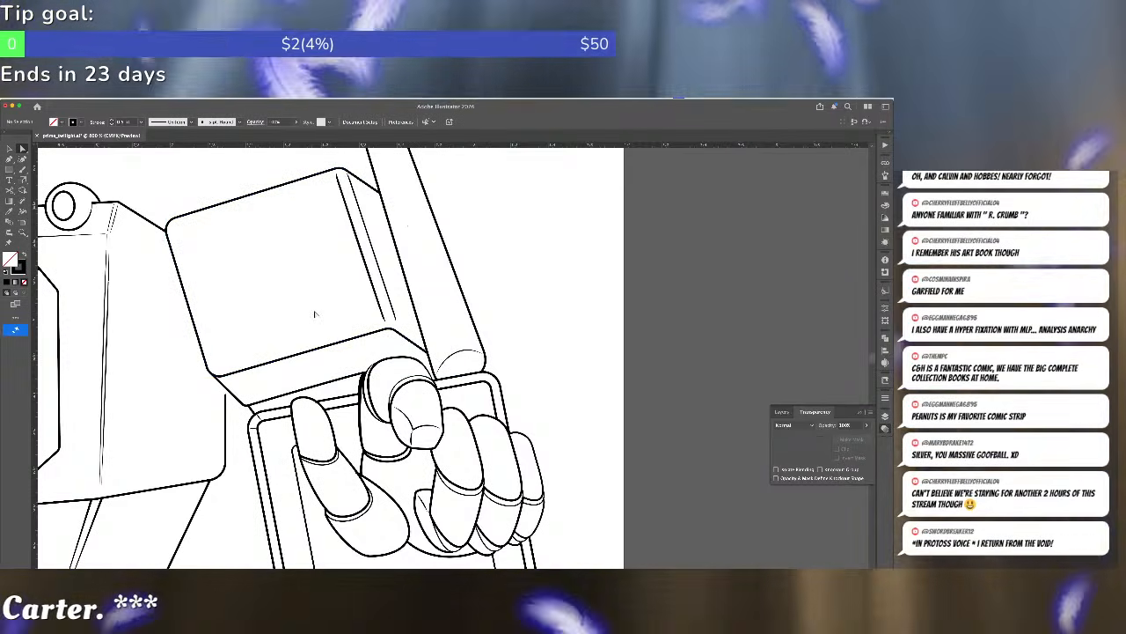
left_click(226, 393)
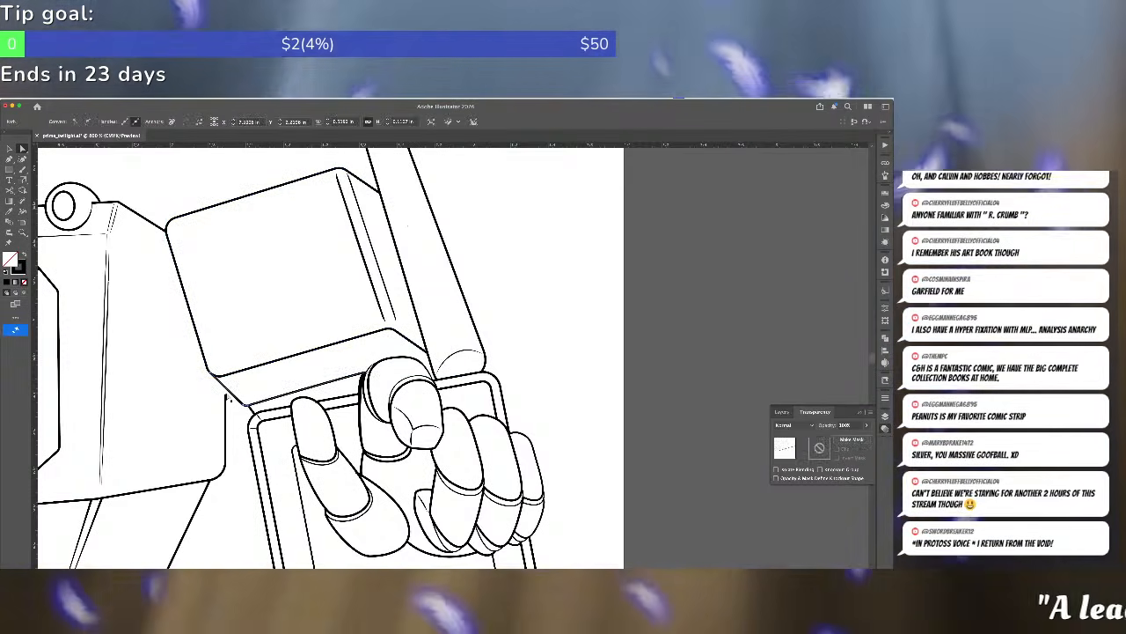
left_click(819, 448)
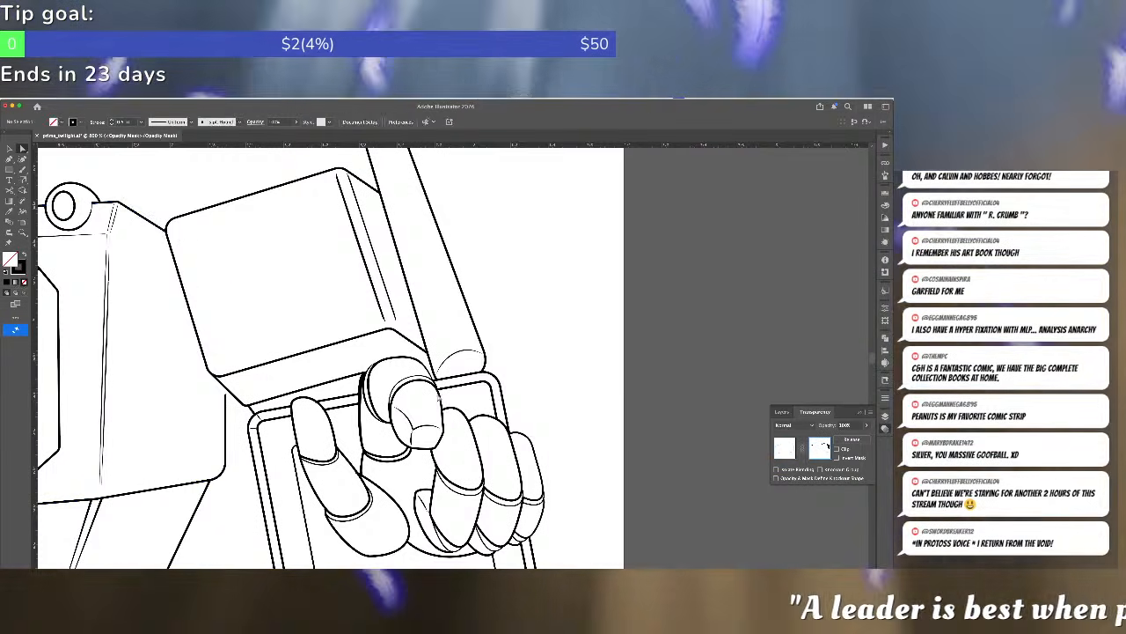
left_click(293, 314)
key("super+minus")
key("super+minus")
key("super+minus")
key("super+minus")
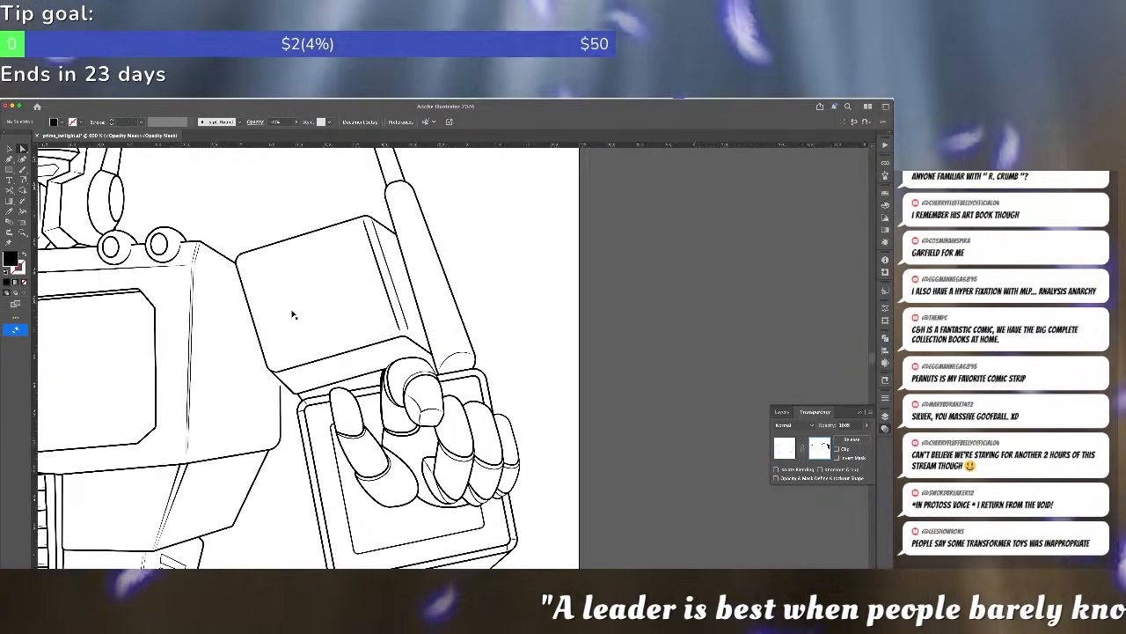
key("super+plus")
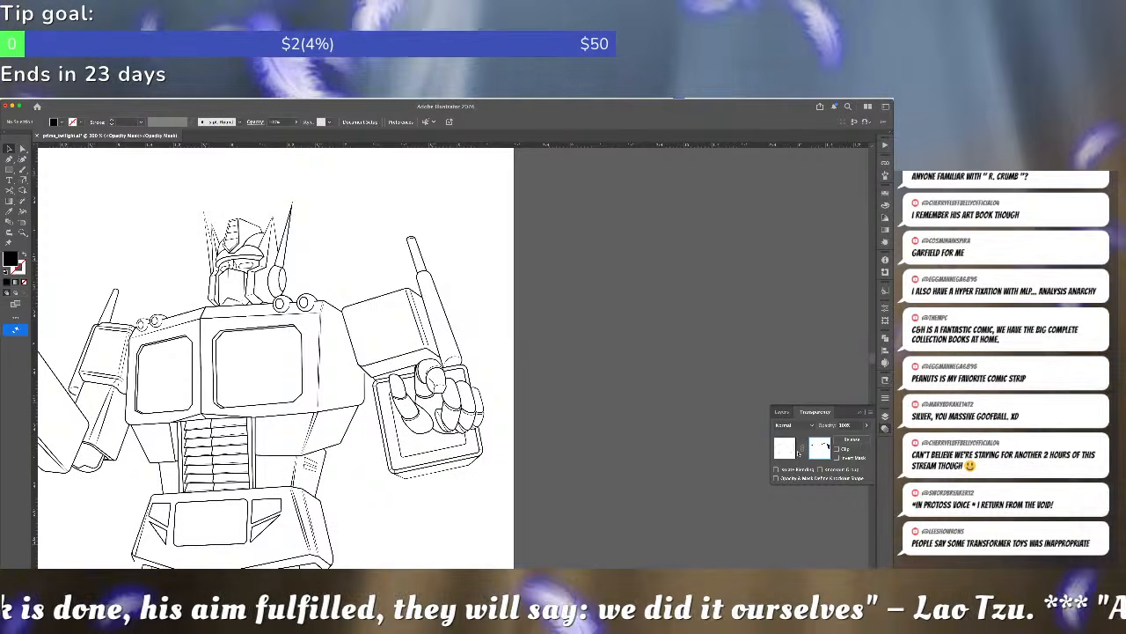
left_click(788, 449)
left_click(411, 297)
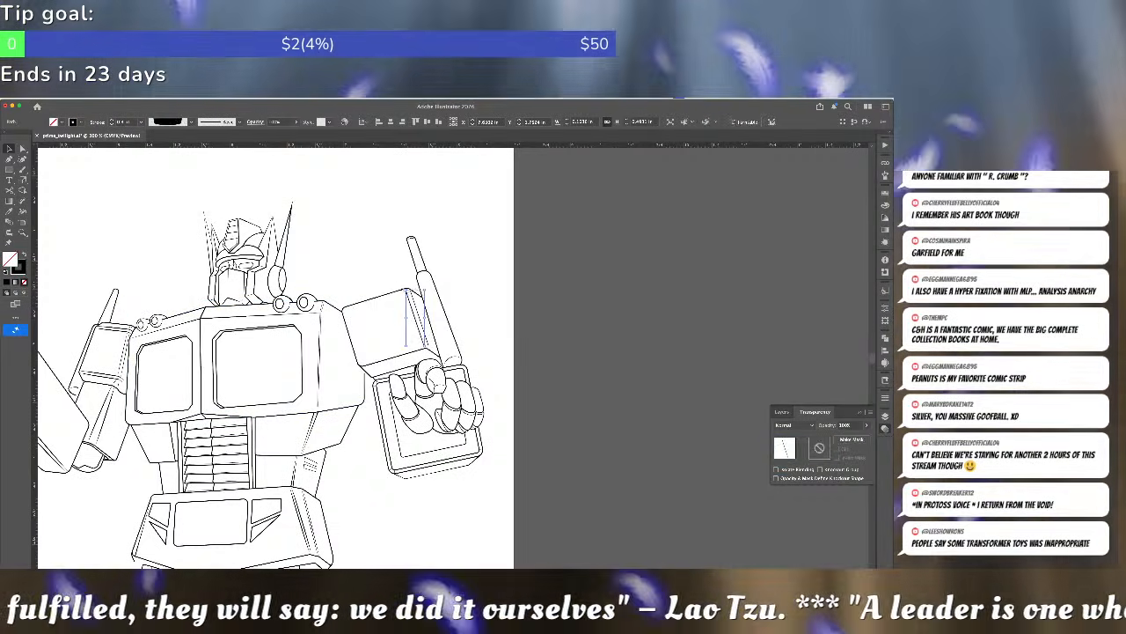
left_click(398, 295)
left_click(382, 262)
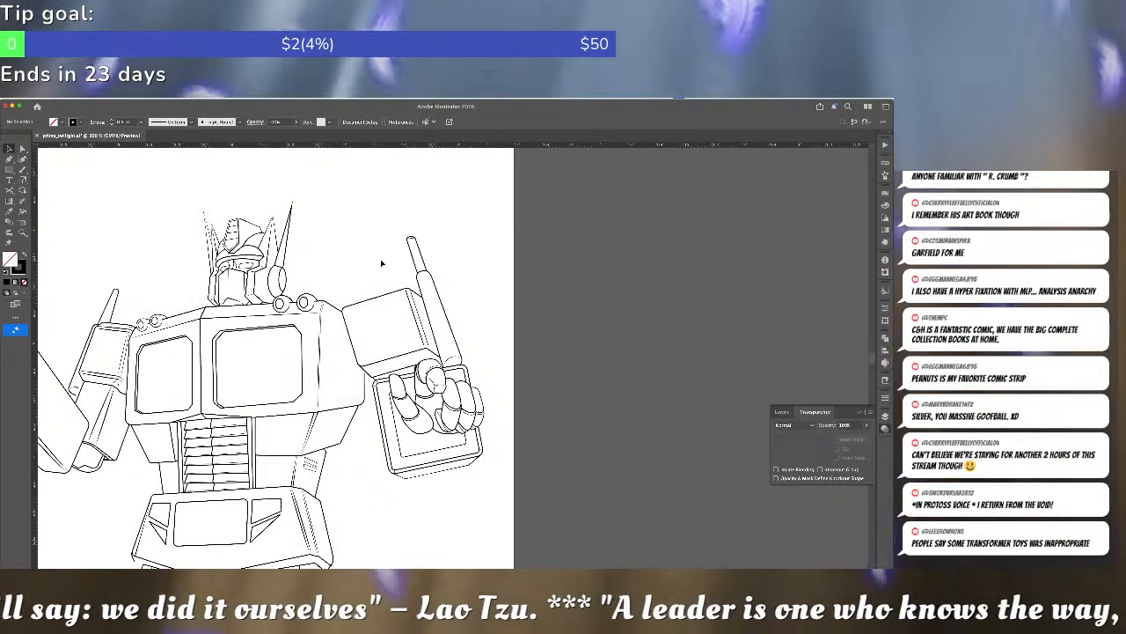
key("ctrl+minus")
key("ctrl+minus")
key("ctrl+minus")
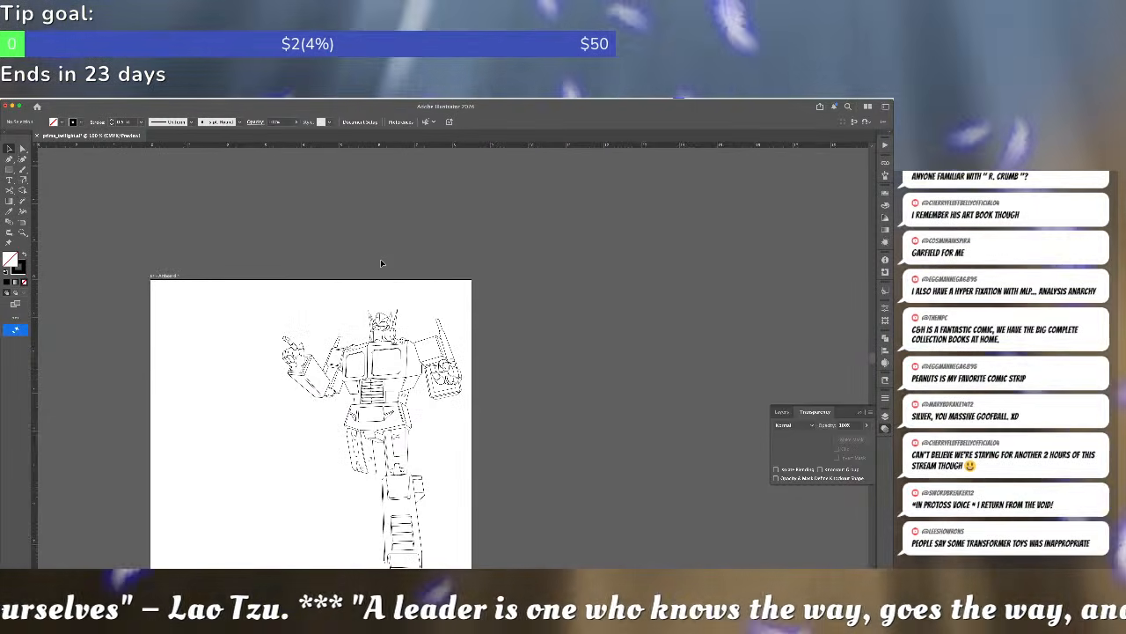